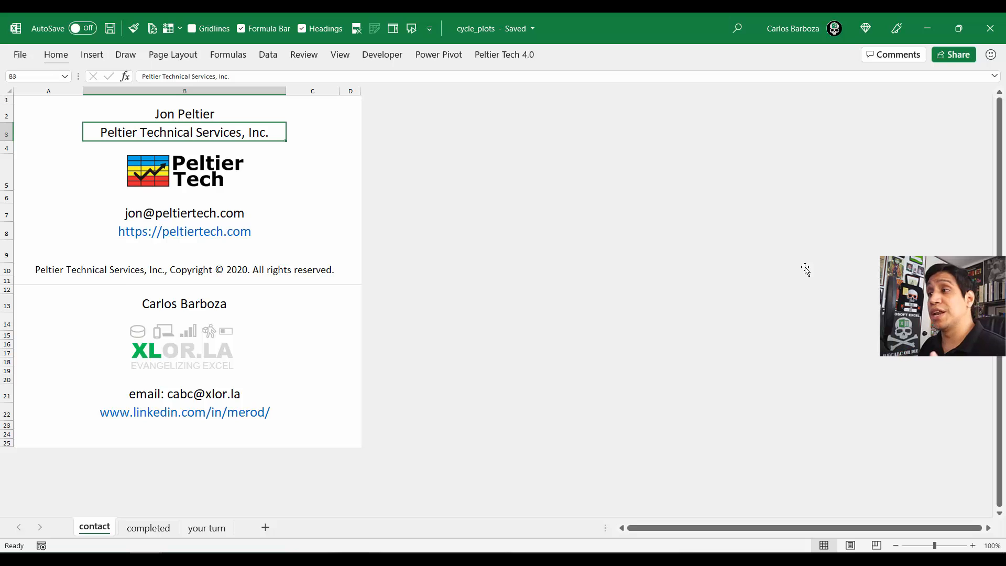
Step: Look over the contact sheet, the completed cycle plot sheet and the source data on the your turn sheet
{"action": "key", "text": "ctrl+Page_Down"}
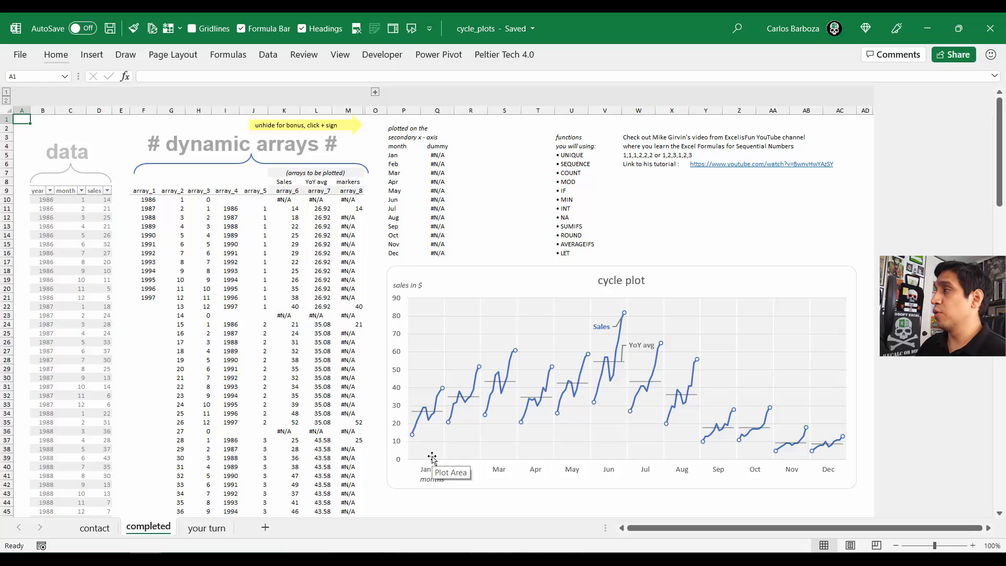
{"action": "key", "text": "ctrl+Page_Up"}
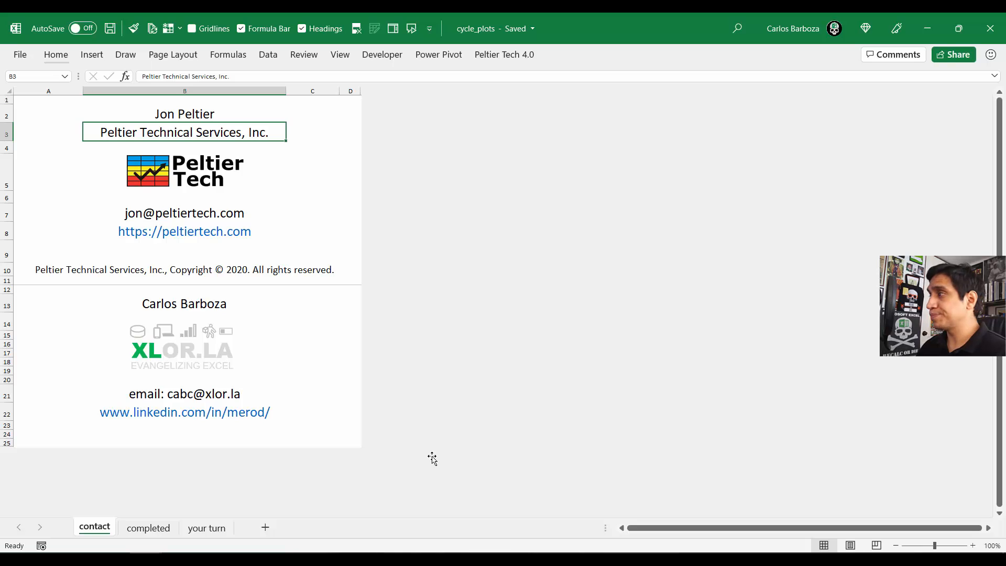
{"action": "key", "text": "ctrl+Page_Down"}
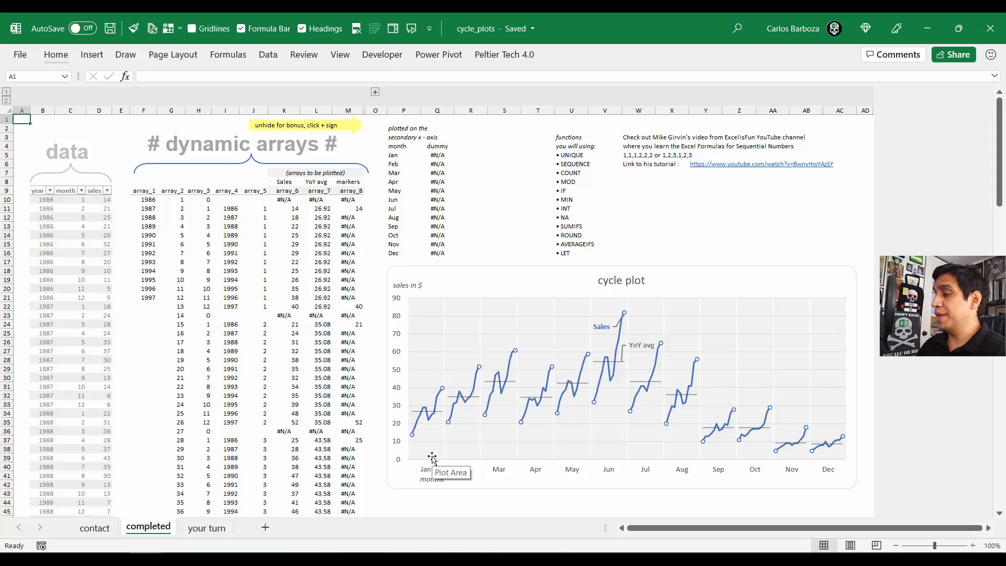
{"action": "key", "text": "ctrl+Page_Down"}
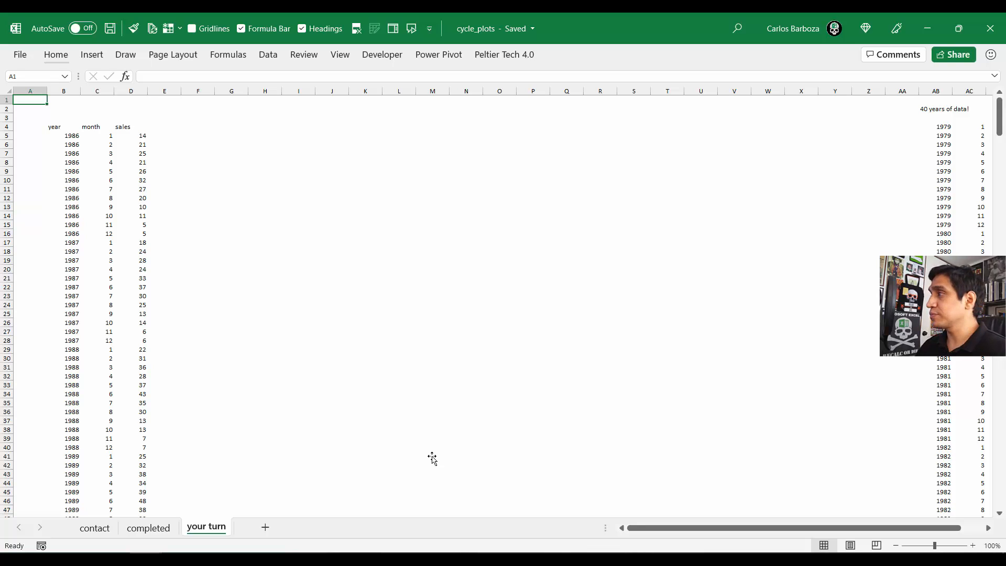
{"action": "key", "text": "ctrl+Page_Up"}
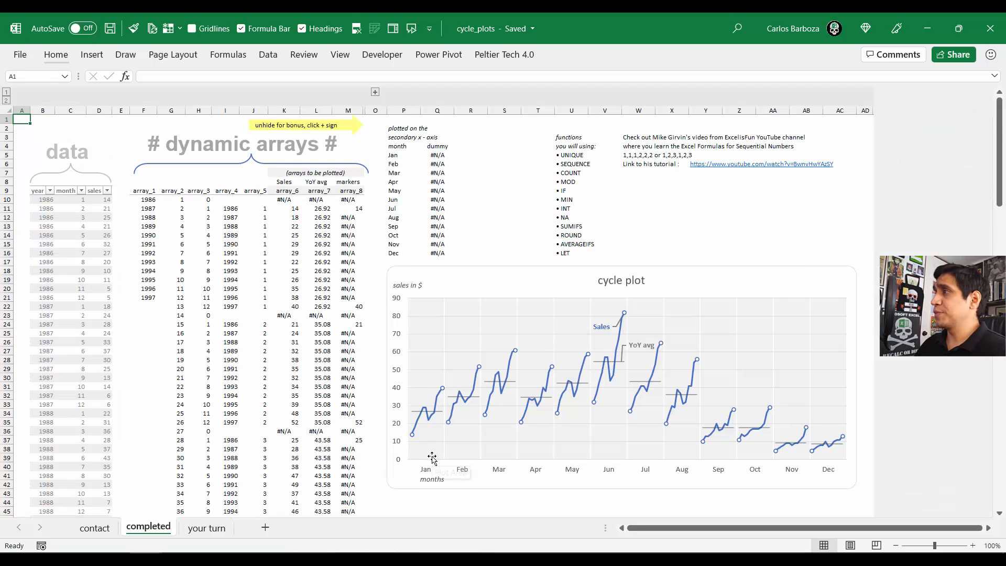
{"action": "key", "text": "ctrl+Page_Up"}
{"action": "key", "text": "ctrl+Page_Down"}
{"action": "key", "text": "ctrl+Page_Down"}
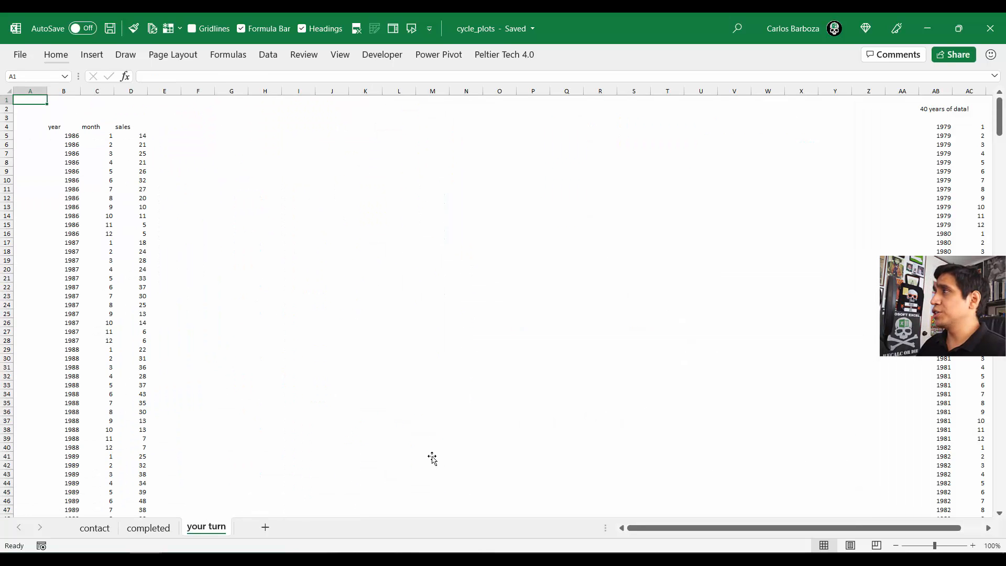
Step: Select the year header in cell B4 of the your turn sheet and restore the workbook window to its reduced size
{"action": "key", "text": "Down"}
{"action": "key", "text": "Down"}
{"action": "key", "text": "Down"}
{"action": "key", "text": "Right"}
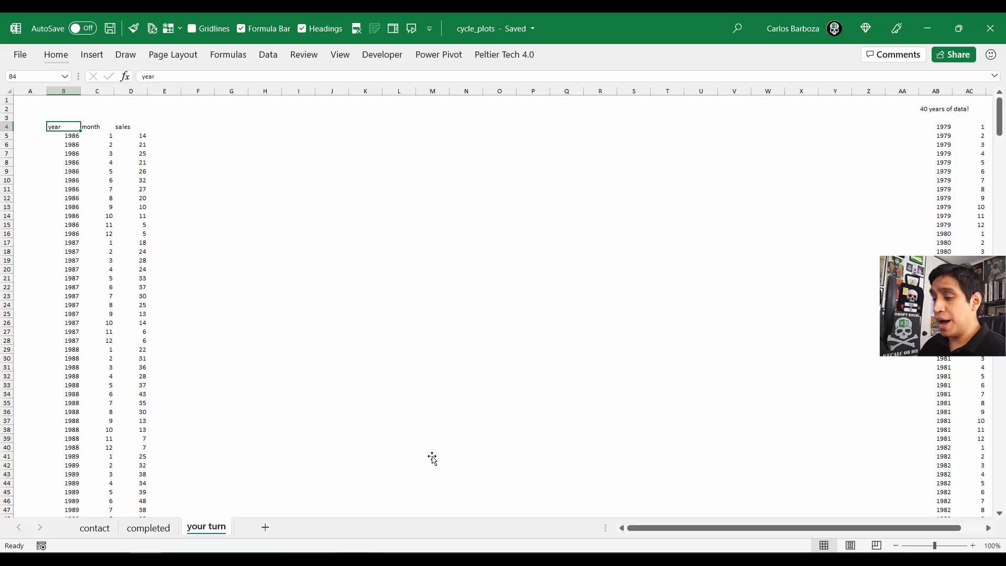
{"action": "key", "text": "alt+space"}
{"action": "key", "text": "r"}
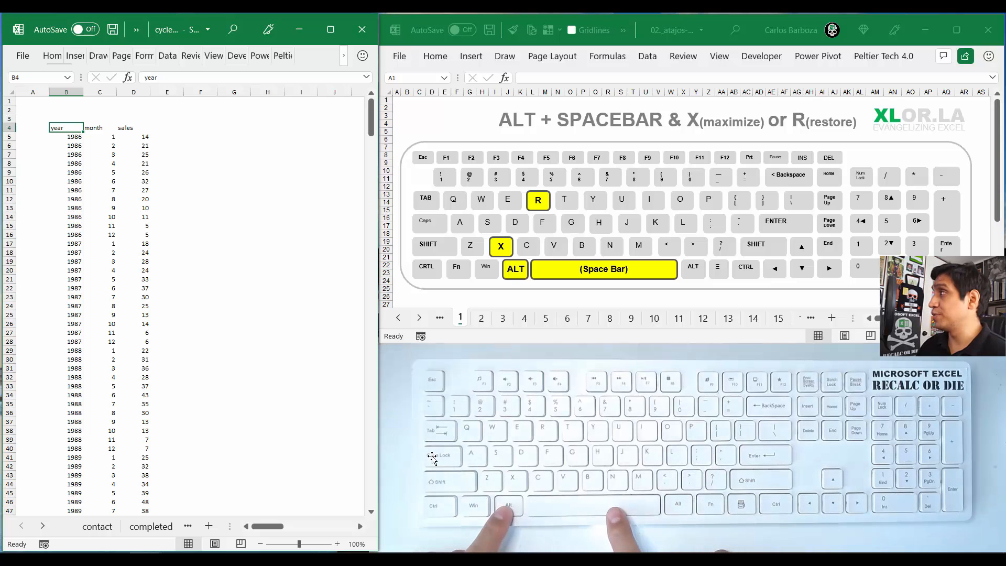
Step: Maximize the cycle_plots workbook window and restore it to its reduced size
{"action": "key", "text": "alt+space"}
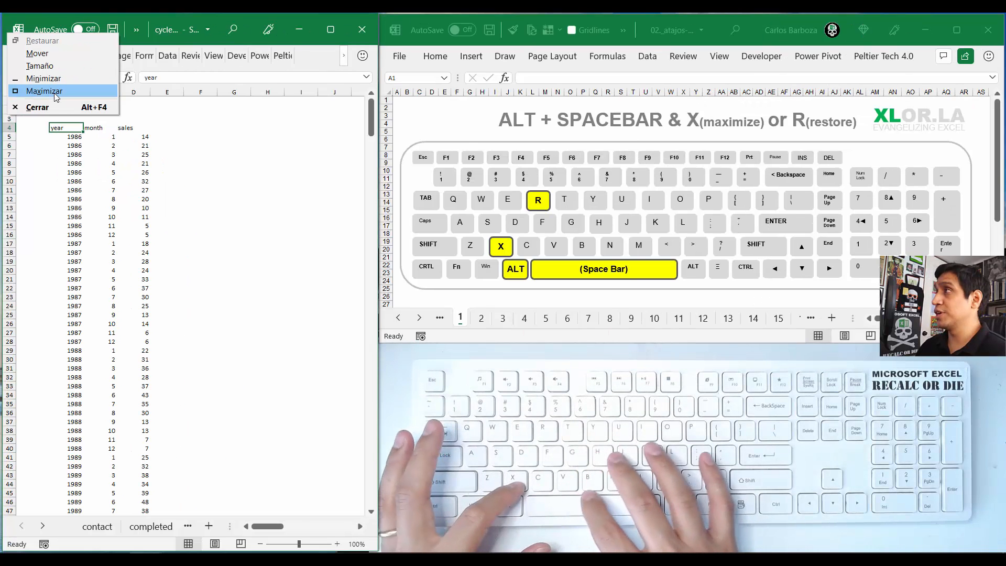
{"action": "key", "text": "x"}
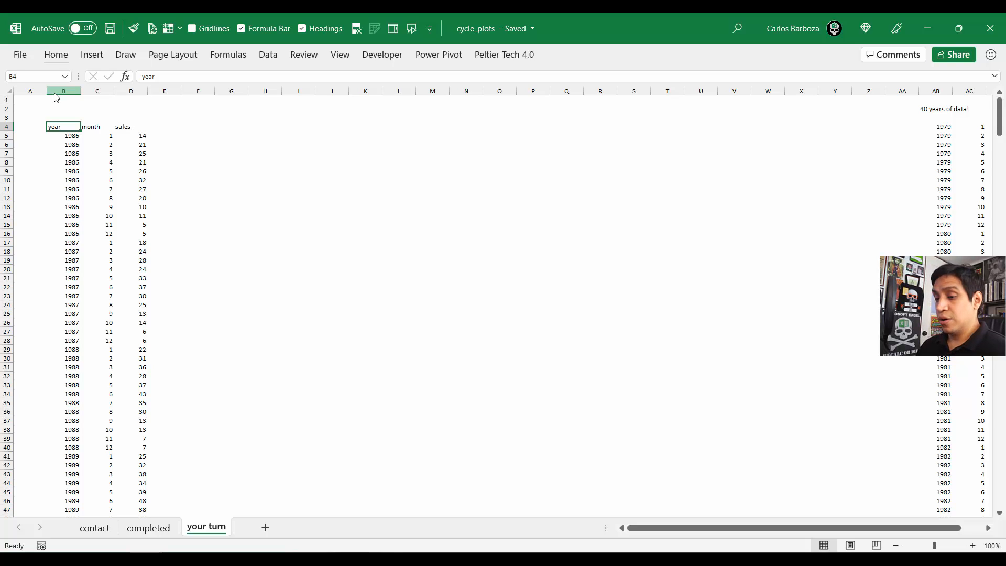
{"action": "key", "text": "alt+space"}
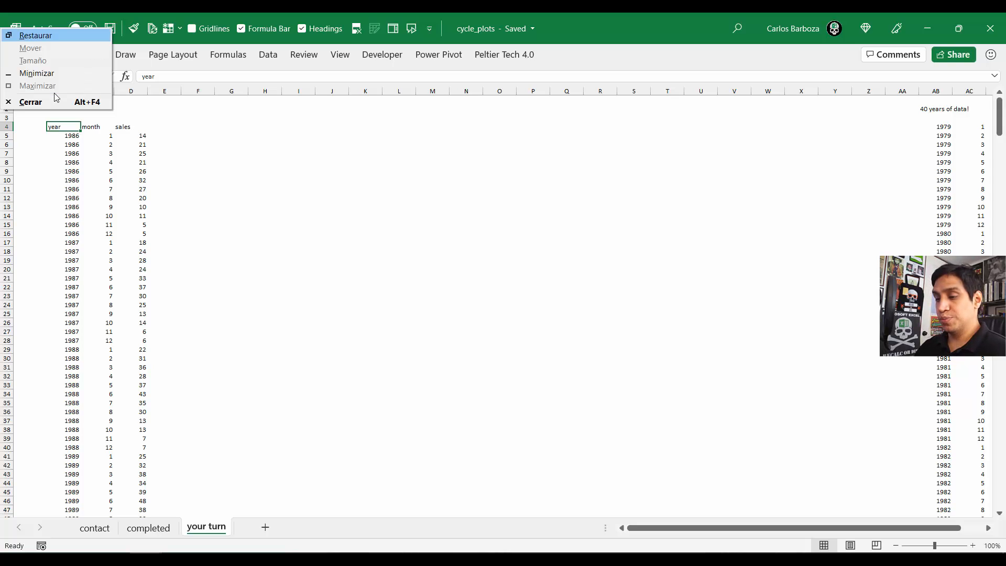
{"action": "key", "text": "r"}
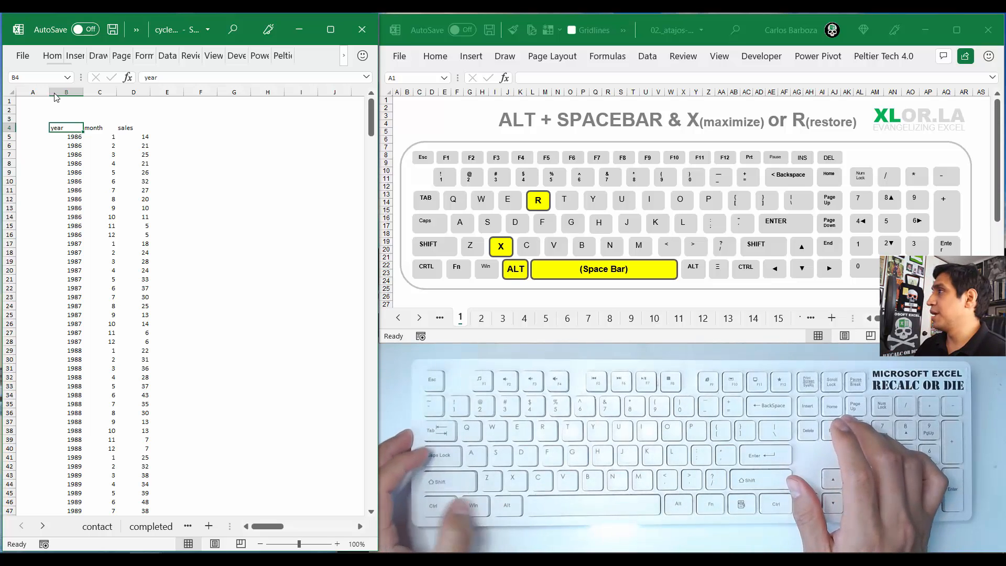
Step: Switch to the 02._atajos-con-teclado workbook and show sheet 2 with the ALT + TAB shortcut
{"action": "key", "text": "alt+Tab"}
{"action": "key", "text": "ctrl+Page_Down"}
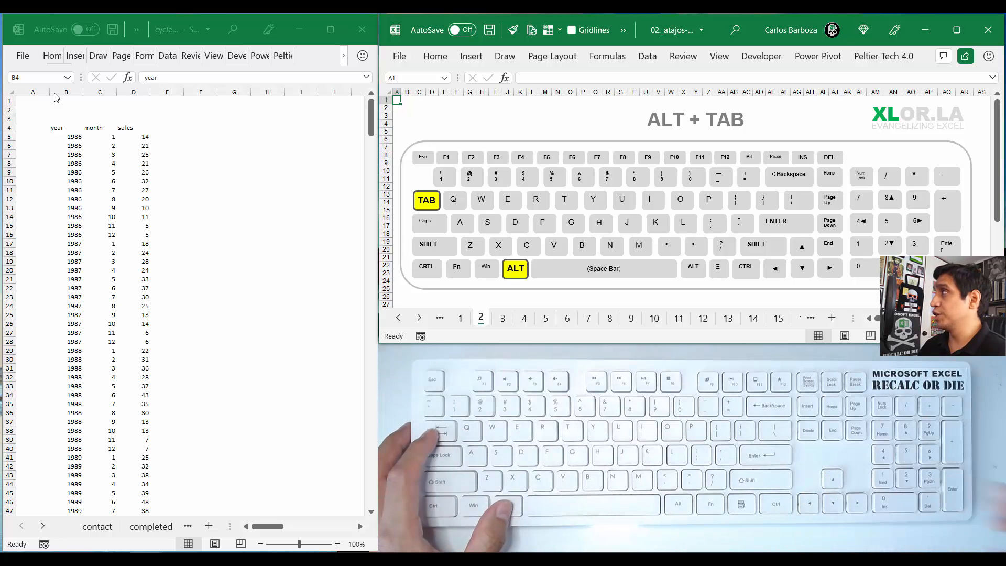
{"action": "key", "text": "alt+Tab"}
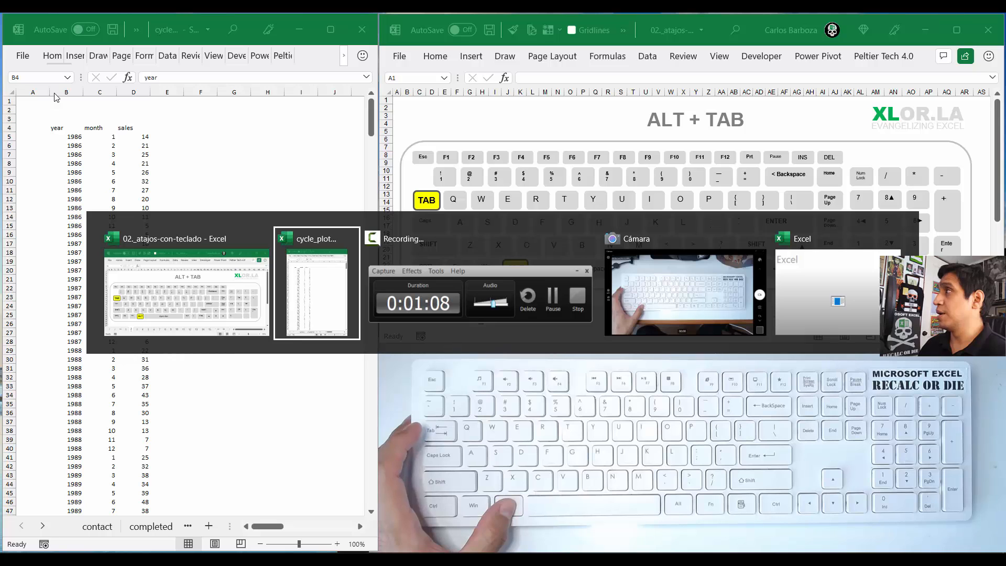
{"action": "key", "text": "alt+shift+Tab"}
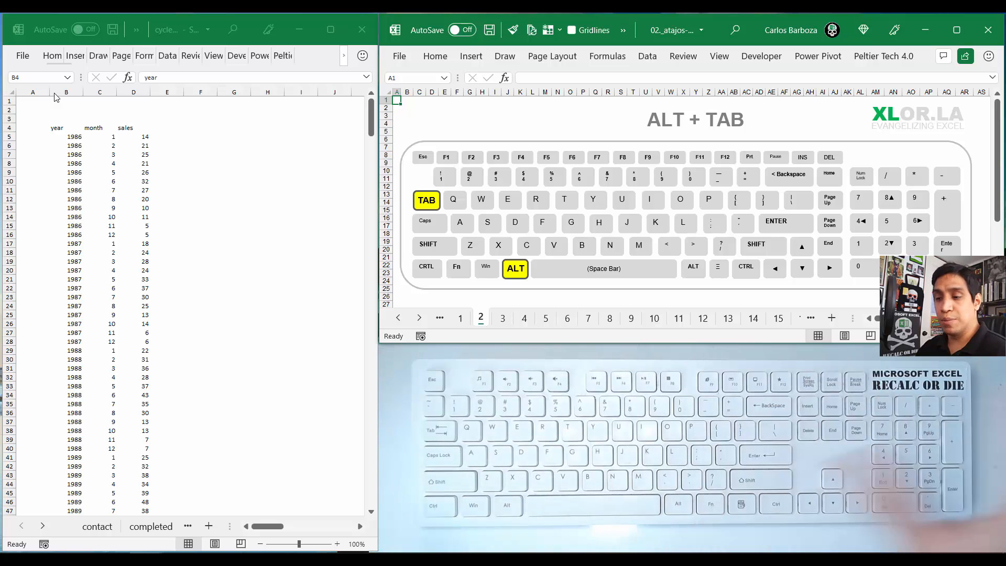
{"action": "key", "text": "alt"}
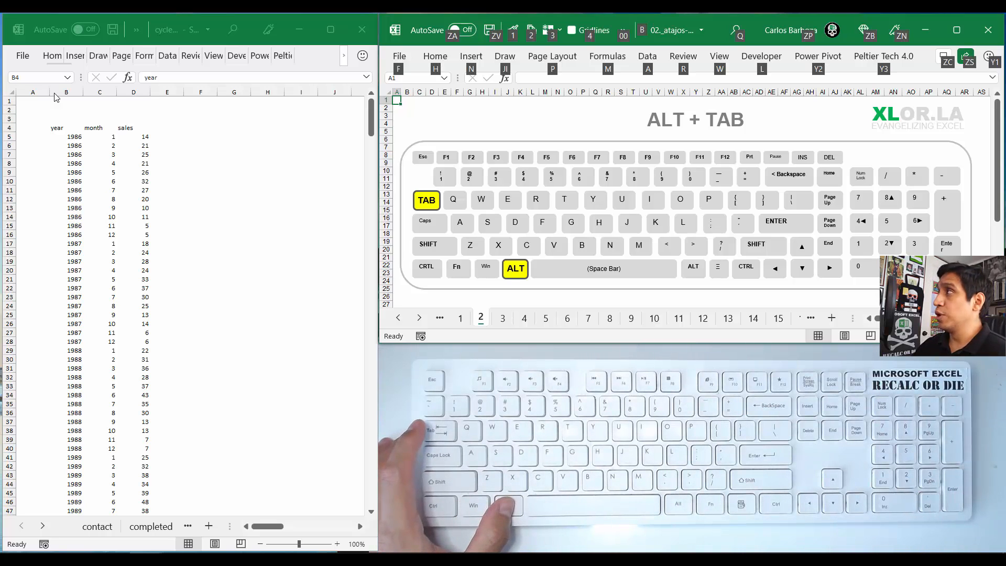
Step: Switch to cycle_plots and back to the shortcuts workbook, and select cell F4 on its sheet 2
{"action": "key", "text": "alt+Tab"}
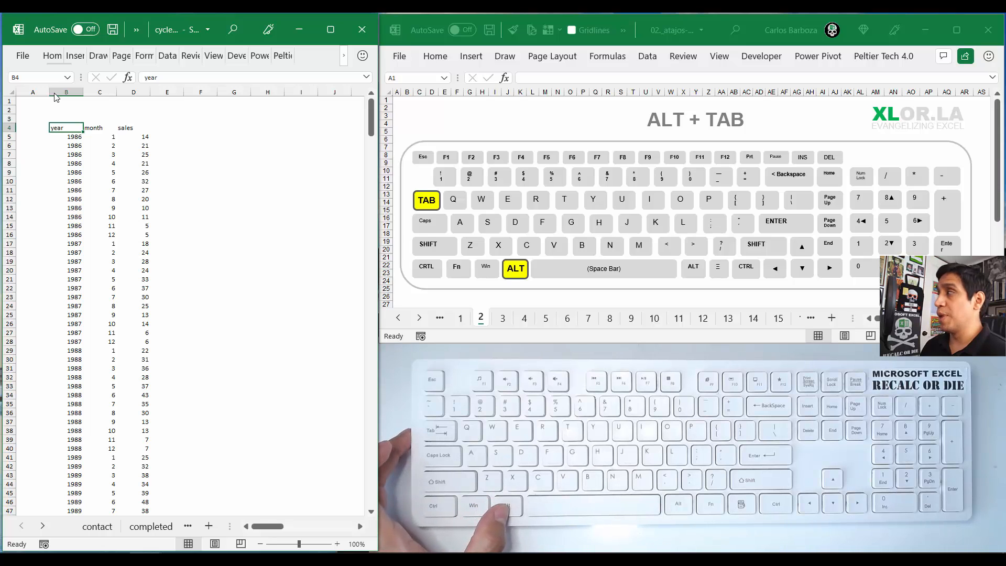
{"action": "key", "text": "alt+Tab"}
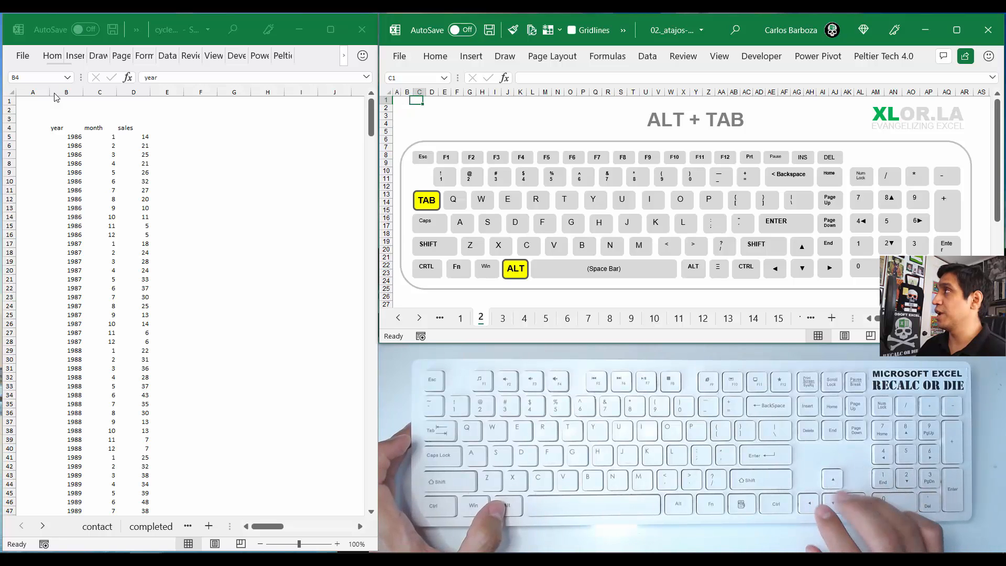
{"action": "key", "text": "Right"}
{"action": "key", "text": "Right"}
{"action": "key", "text": "Right"}
{"action": "key", "text": "Down"}
{"action": "key", "text": "Down"}
{"action": "key", "text": "Down"}
{"action": "key", "text": "Right"}
{"action": "key", "text": "Right"}
Step: Switch to the cycle_plots workbook and select cell F4 on the your turn sheet
{"action": "key", "text": "alt+Tab"}
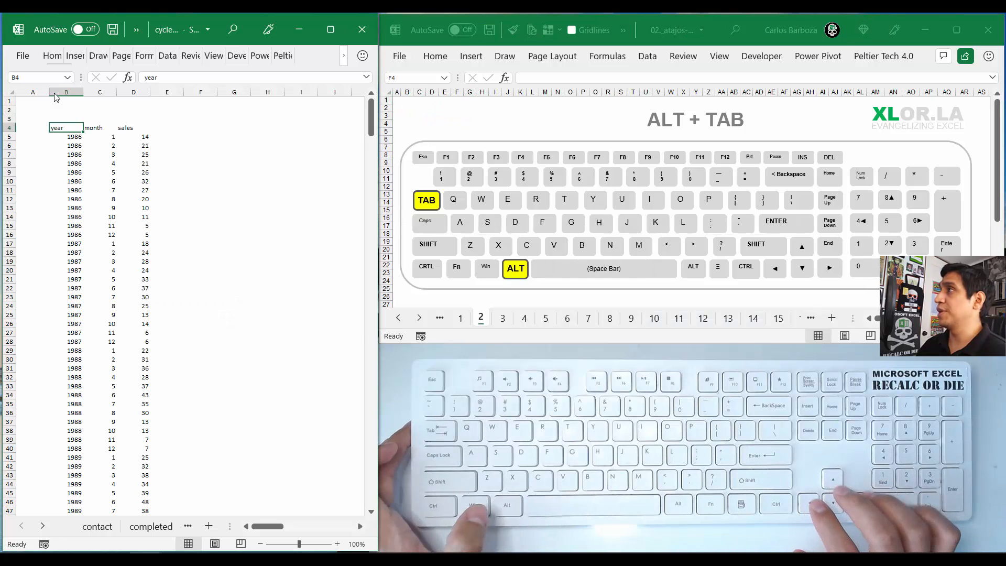
{"action": "key", "text": "Right"}
{"action": "key", "text": "Right"}
{"action": "key", "text": "Right"}
{"action": "key", "text": "Right"}
{"action": "key", "text": "Right"}
{"action": "key", "text": "Right"}
{"action": "key", "text": "Left"}
{"action": "key", "text": "Left"}
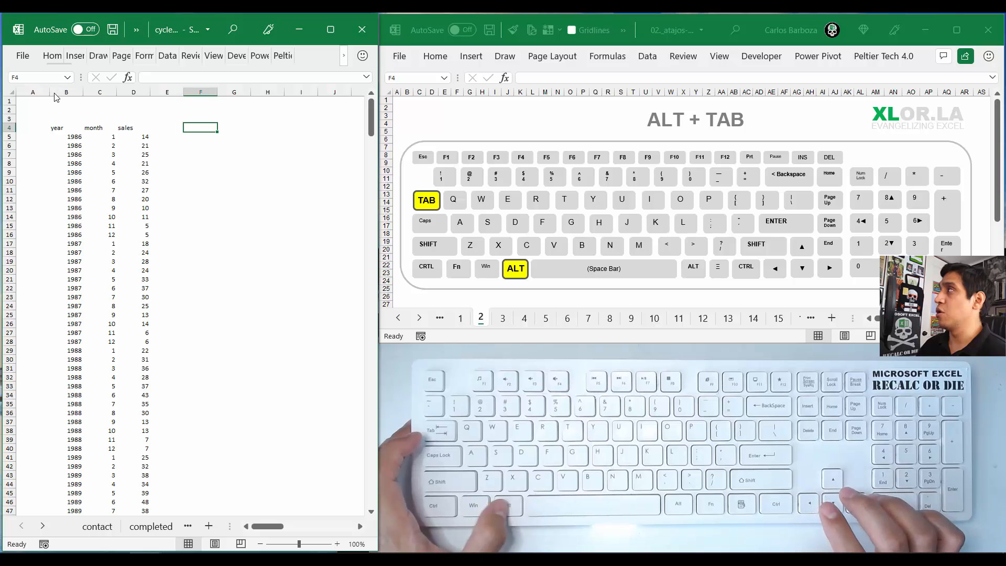
Step: Select cell G4 on sheet 2 of the shortcuts workbook, and switch to cycle_plots and back again
{"action": "key", "text": "alt+Tab"}
{"action": "key", "text": "Right"}
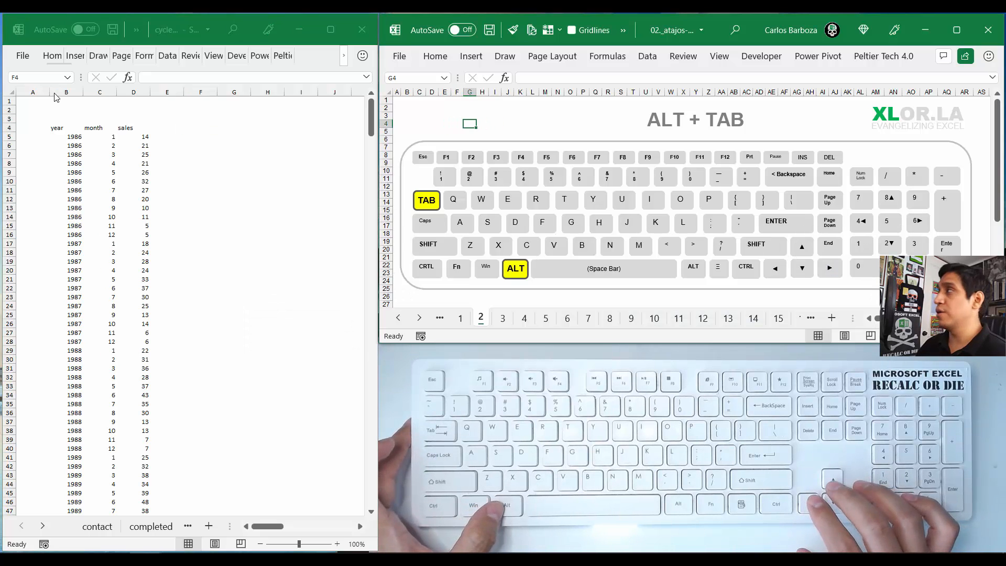
{"action": "key", "text": "alt"}
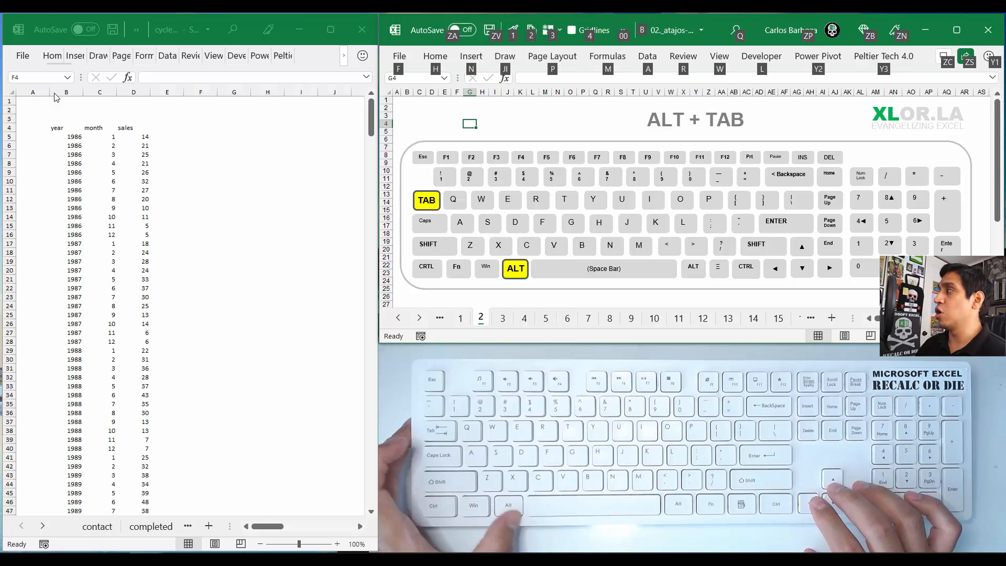
{"action": "key", "text": "alt+Tab"}
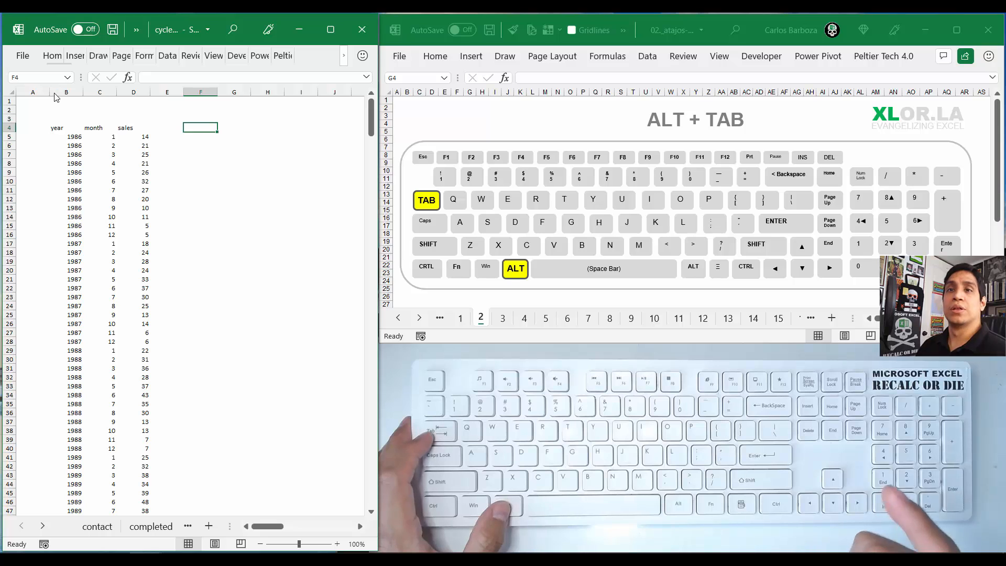
{"action": "key", "text": "alt+Tab"}
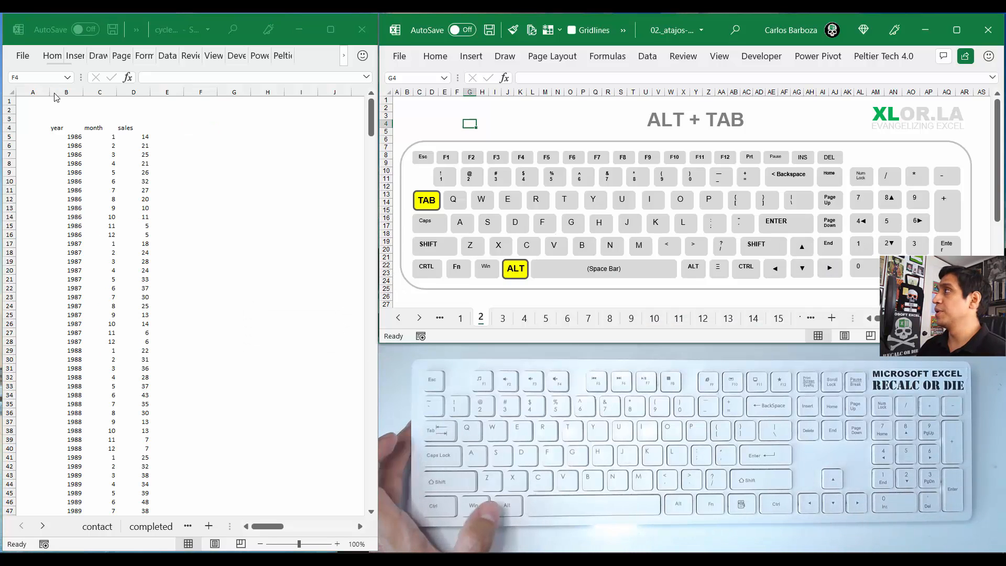
Step: Switch to cycle_plots and select the month header in cell C4 of the your turn sheet
{"action": "key", "text": "alt+Tab"}
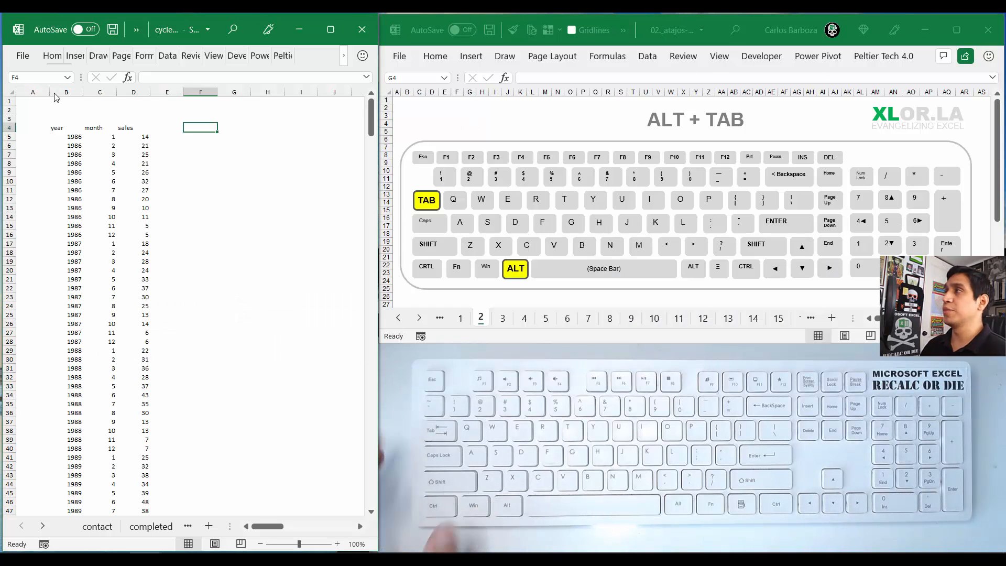
{"action": "key", "text": "Left"}
{"action": "key", "text": "Left"}
{"action": "key", "text": "Left"}
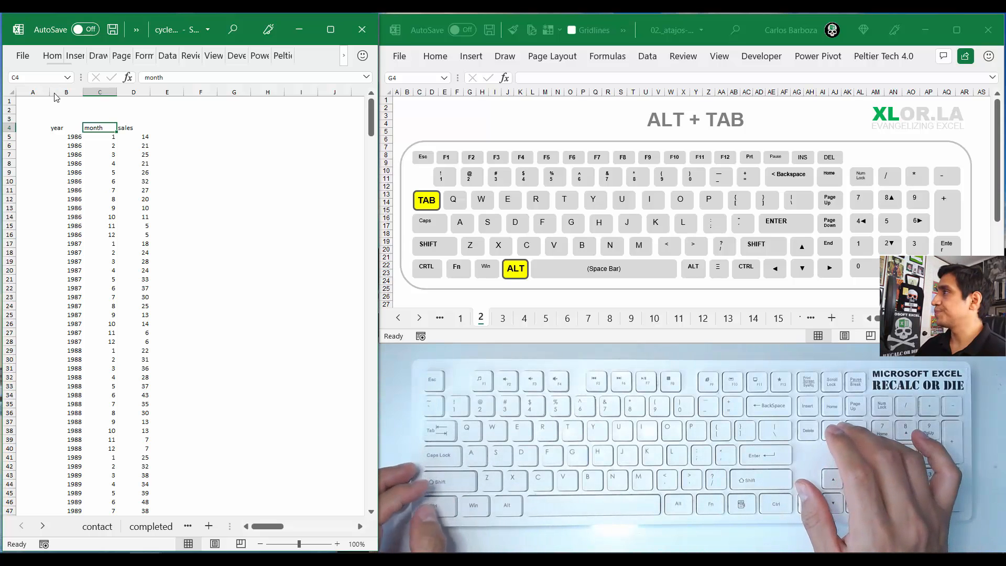
Step: Show sheet 3 with the CTRL + Page Up or Page Down shortcut in the shortcuts workbook, and return to cycle_plots
{"action": "key", "text": "alt+Tab"}
{"action": "key", "text": "ctrl+Page_Down"}
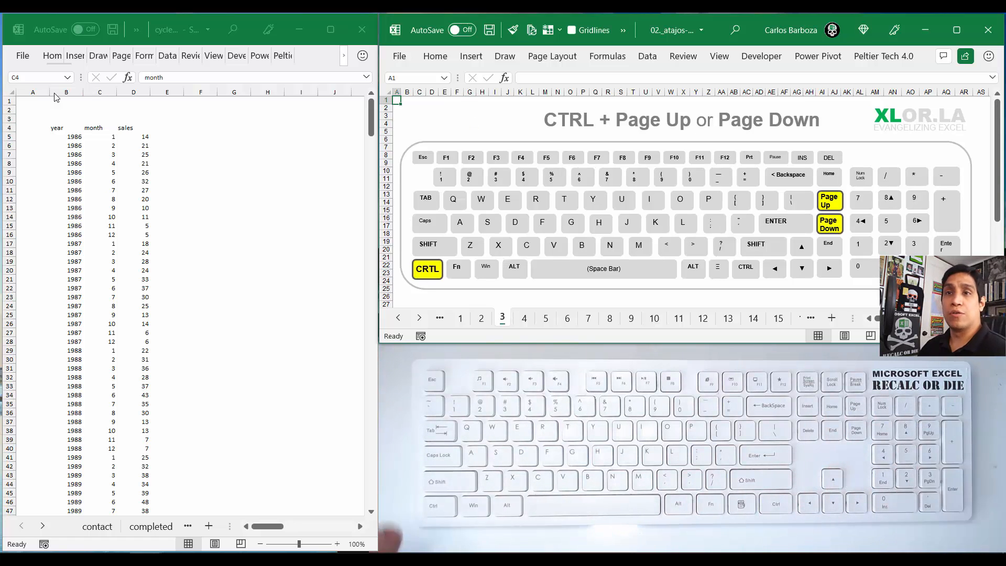
{"action": "key", "text": "alt+Tab"}
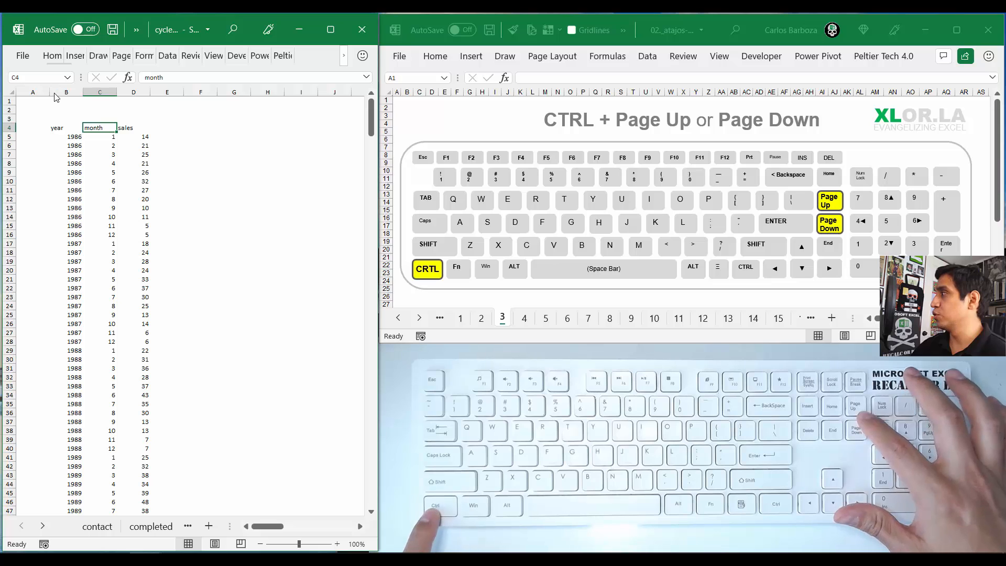
Step: Flip between the completed and your turn sheets of cycle_plots, ending on your turn
{"action": "key", "text": "ctrl+Page_Down"}
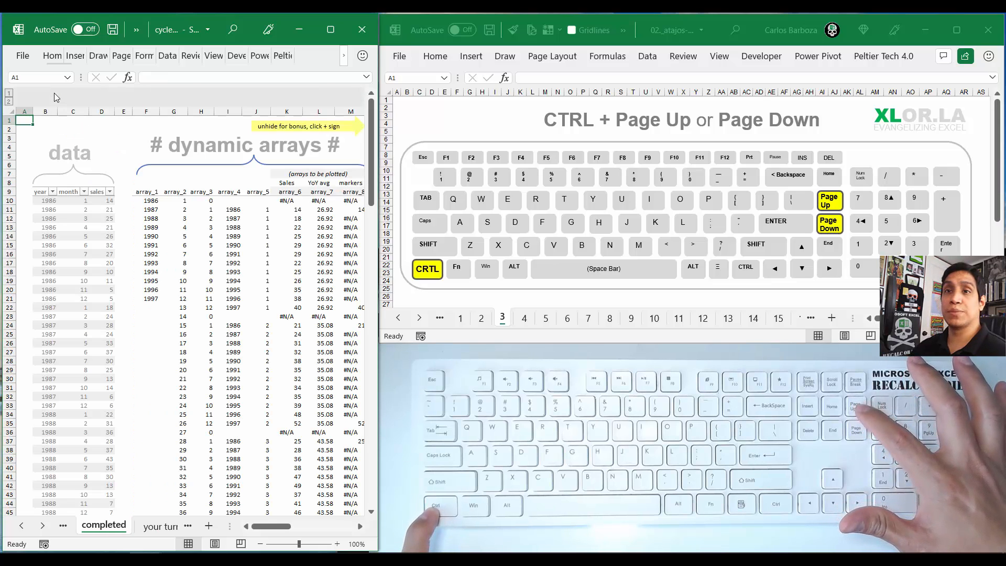
{"action": "key", "text": "ctrl+Page_Up"}
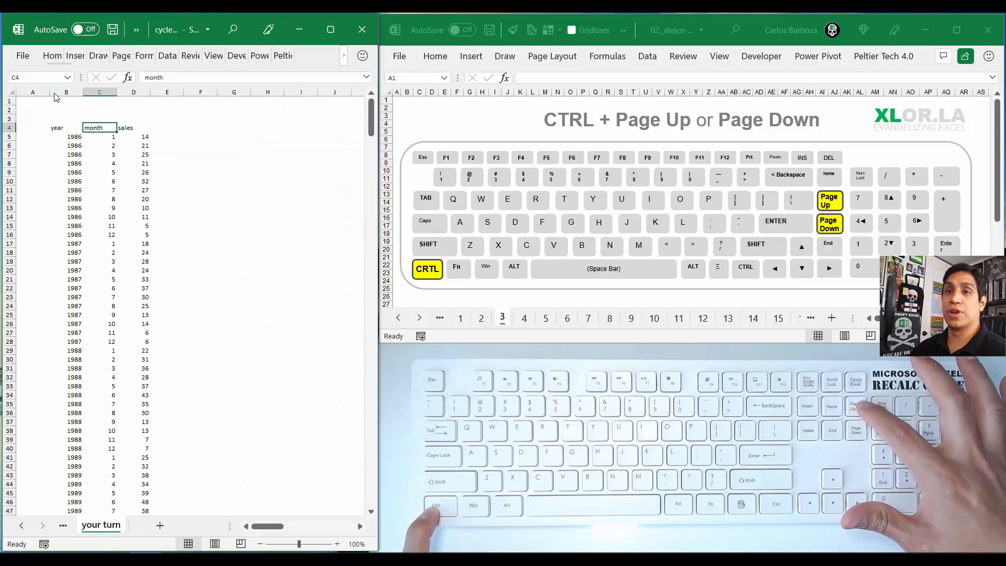
{"action": "key", "text": "ctrl+Page_Up"}
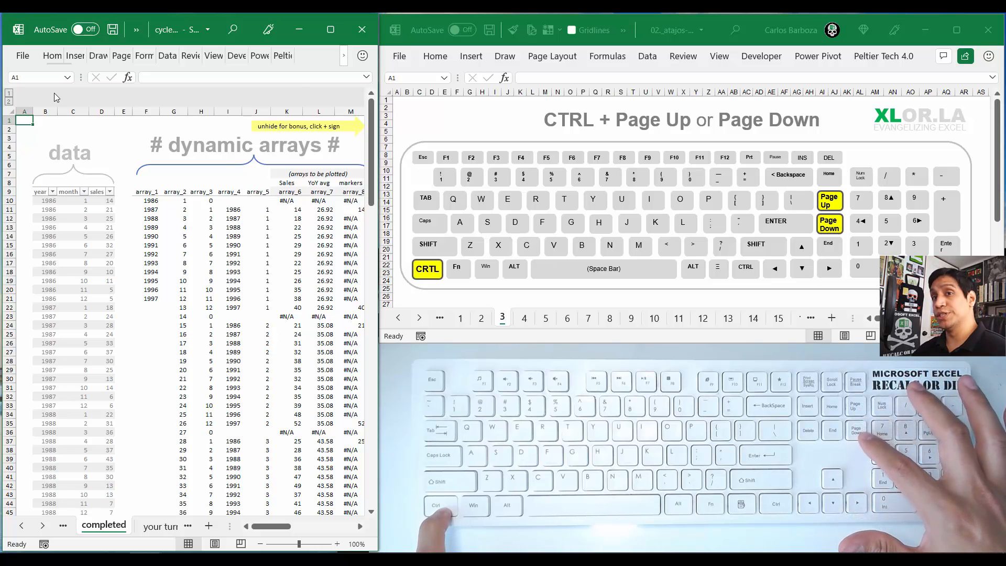
{"action": "key", "text": "ctrl+Page_Down"}
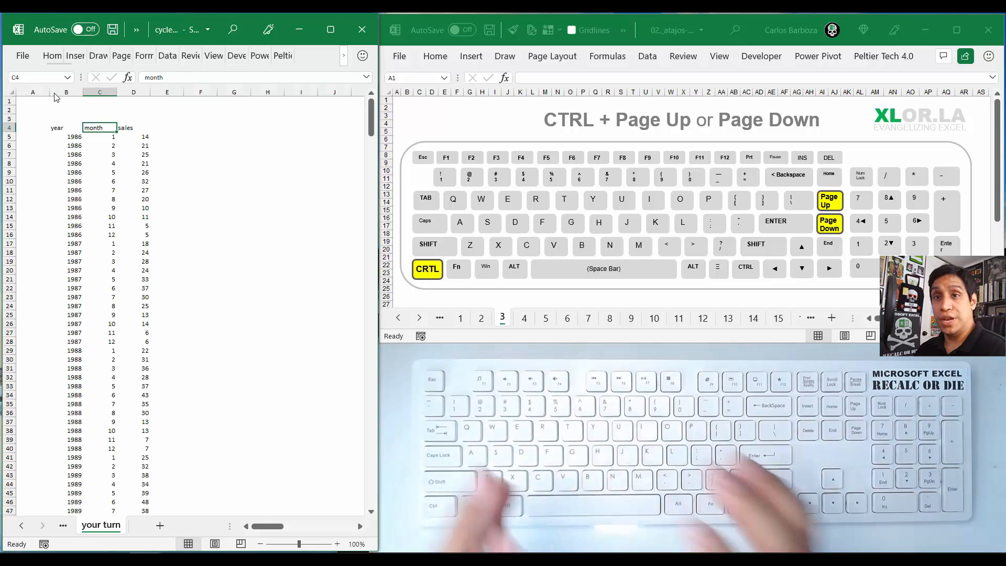
Step: Switch to the shortcuts workbook and show sheet 4 with the CTRL + up and down arrow shortcut
{"action": "key", "text": "alt+Tab"}
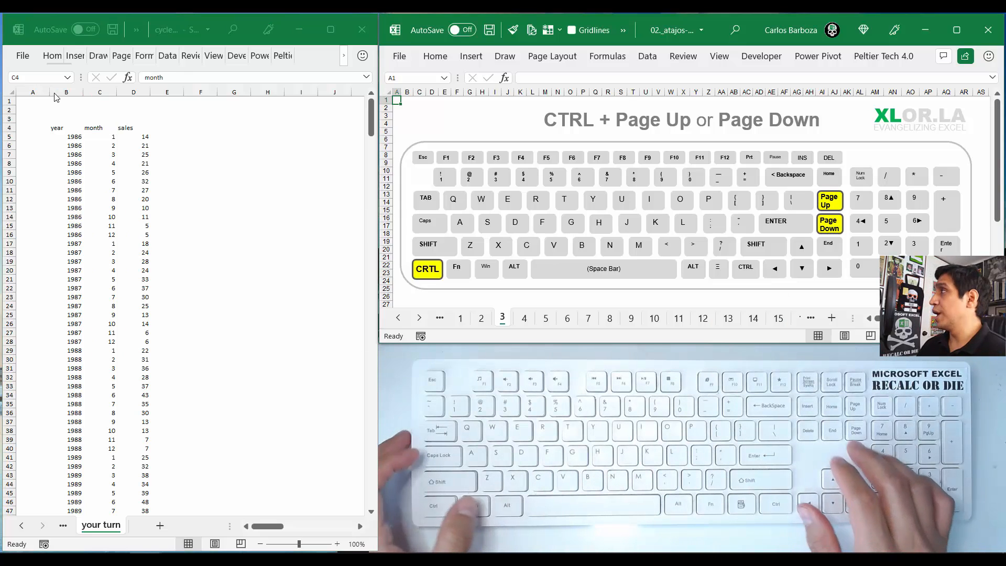
{"action": "key", "text": "alt+Tab"}
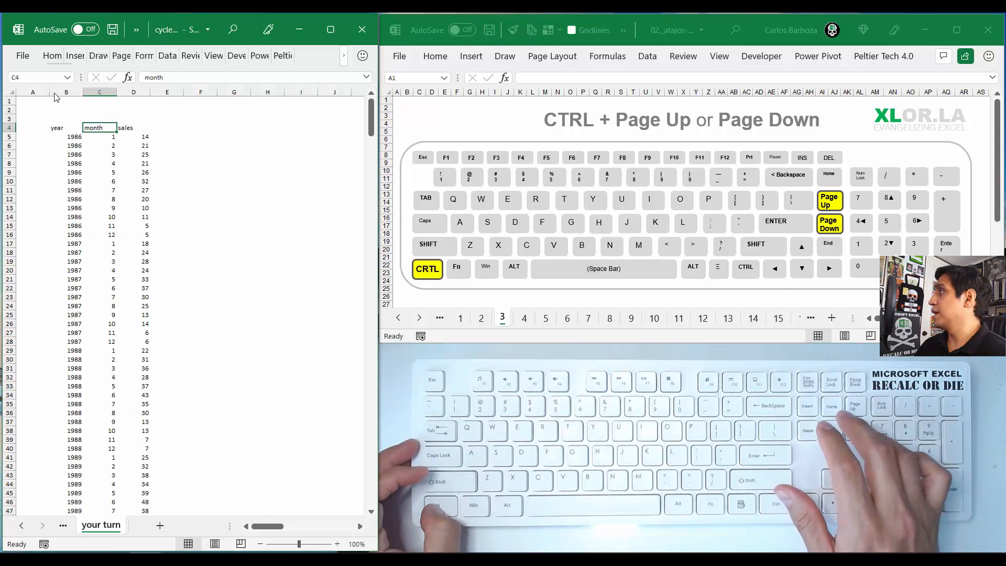
{"action": "key", "text": "alt+Tab"}
{"action": "key", "text": "ctrl+Page_Down"}
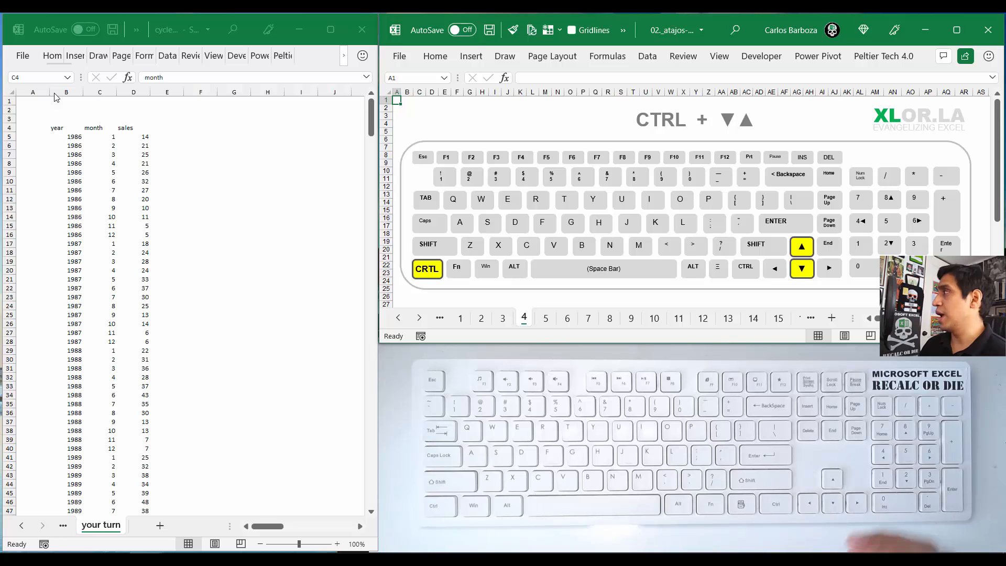
Step: Switch to cycle_plots and select the year header in cell B4 of the your turn sheet
{"action": "key", "text": "alt+Tab"}
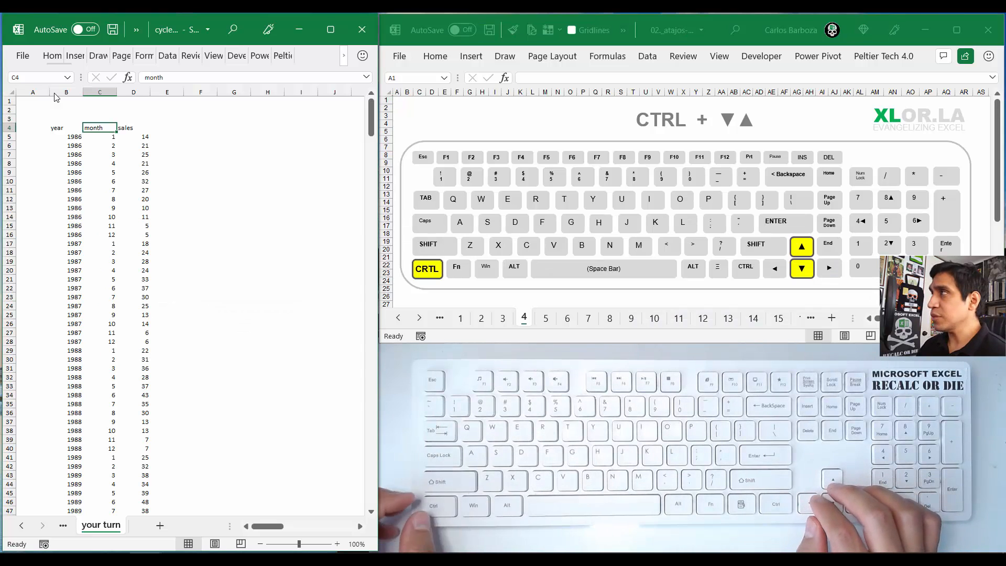
{"action": "key", "text": "ctrl+Left"}
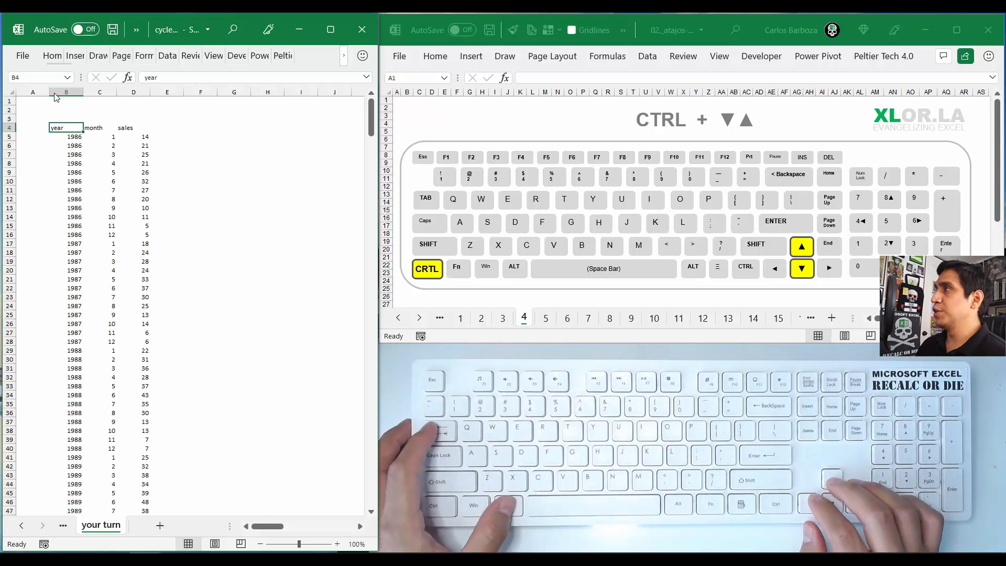
Step: Switch to the shortcuts workbook and flip back and forth through its sheets, ending on sheet 10 with the CTRL + + or - shortcut
{"action": "key", "text": "alt+Tab"}
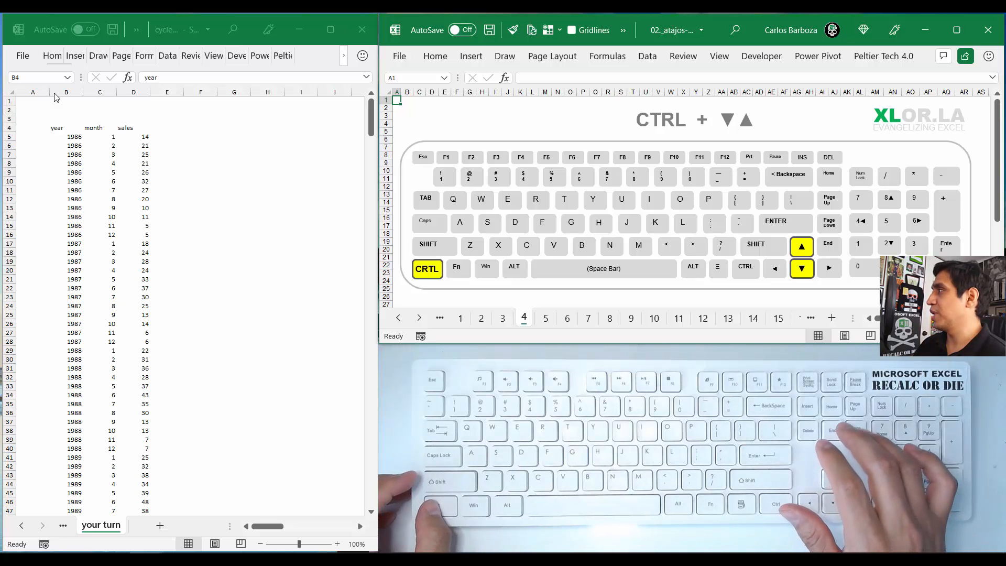
{"action": "key", "text": "ctrl+Page_Down"}
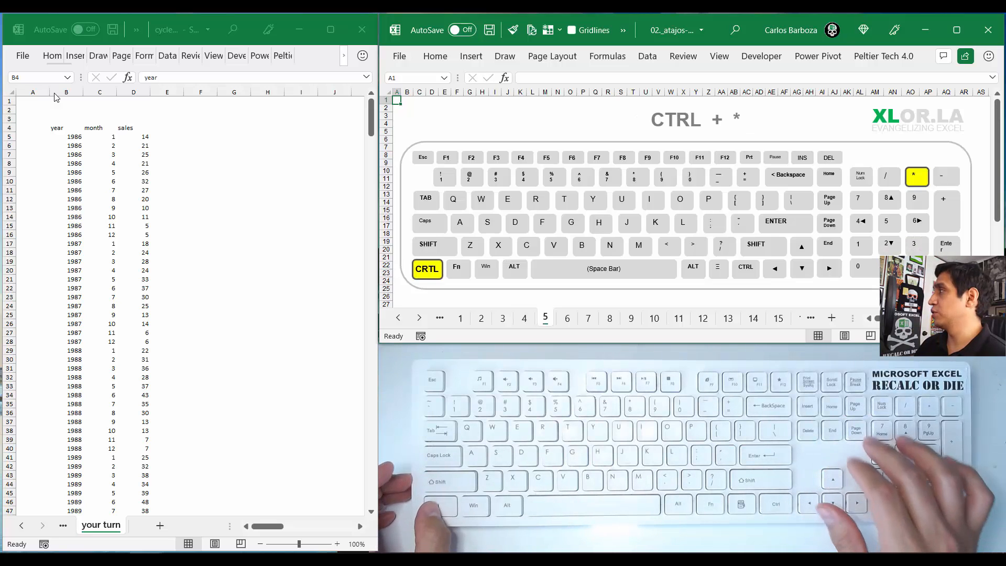
{"action": "key", "text": "ctrl+Page_Down"}
{"action": "key", "text": "ctrl+Page_Down"}
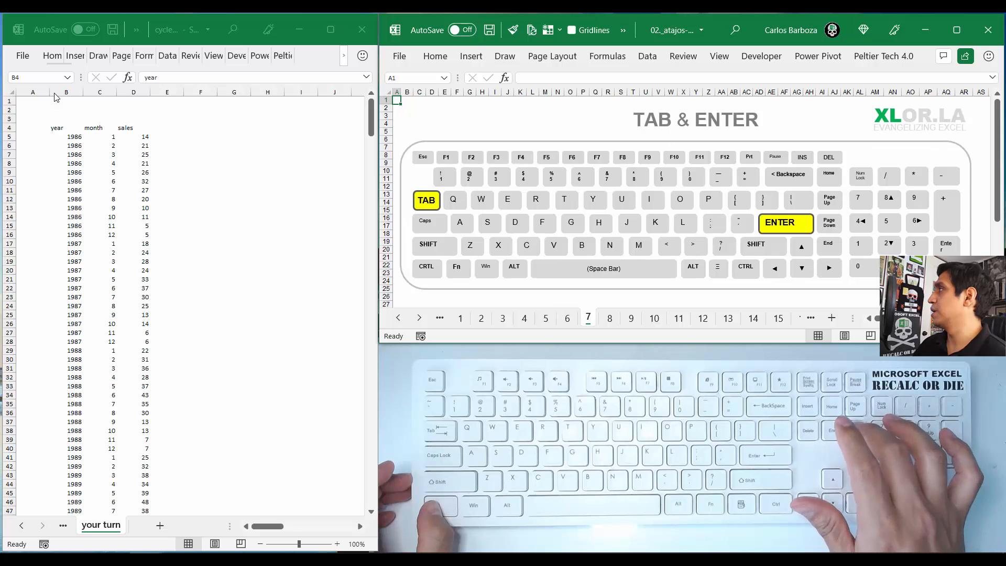
{"action": "key", "text": "ctrl+Page_Down"}
{"action": "key", "text": "ctrl+Page_Up"}
{"action": "key", "text": "ctrl+Page_Up"}
{"action": "key", "text": "ctrl+Page_Up"}
{"action": "key", "text": "ctrl+Page_Up"}
{"action": "key", "text": "ctrl+Page_Up"}
{"action": "key", "text": "ctrl+Page_Up"}
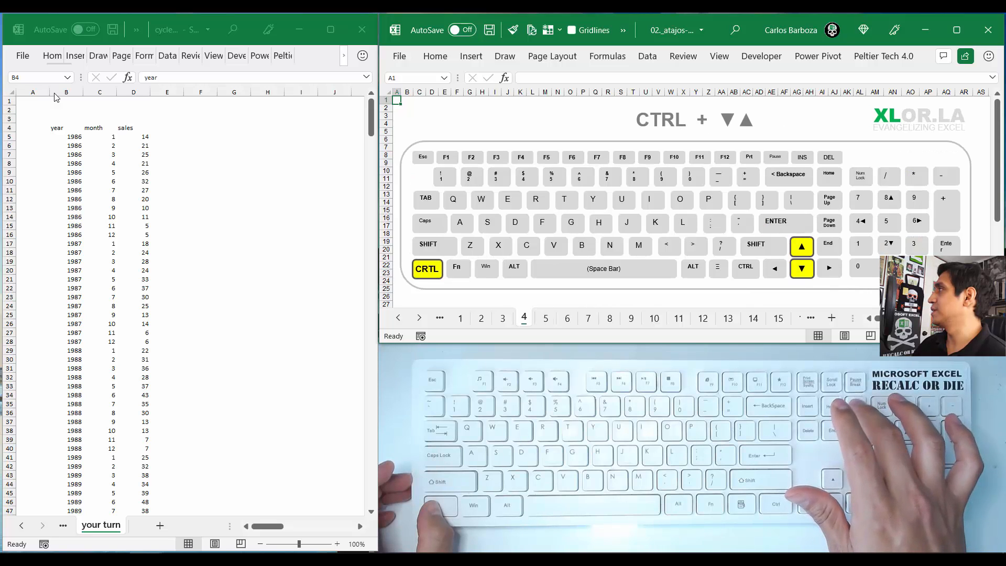
{"action": "key", "text": "ctrl+Page_Down"}
{"action": "key", "text": "ctrl+Page_Down"}
{"action": "key", "text": "ctrl+Page_Down"}
{"action": "key", "text": "ctrl+Page_Down"}
{"action": "key", "text": "ctrl+Page_Down"}
{"action": "key", "text": "ctrl+Page_Down"}
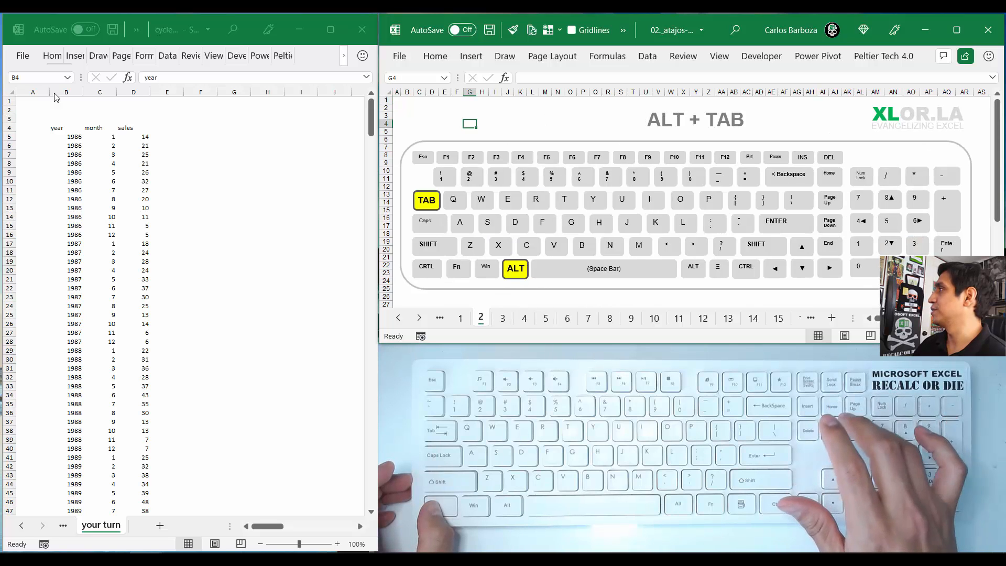
{"action": "key", "text": "ctrl+Page_Down"}
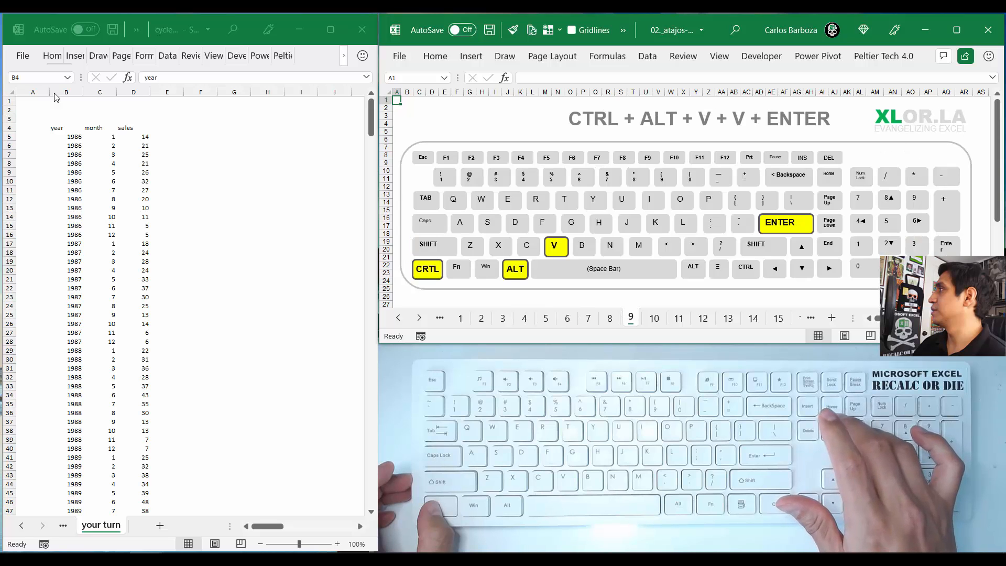
{"action": "key", "text": "ctrl+Page_Down"}
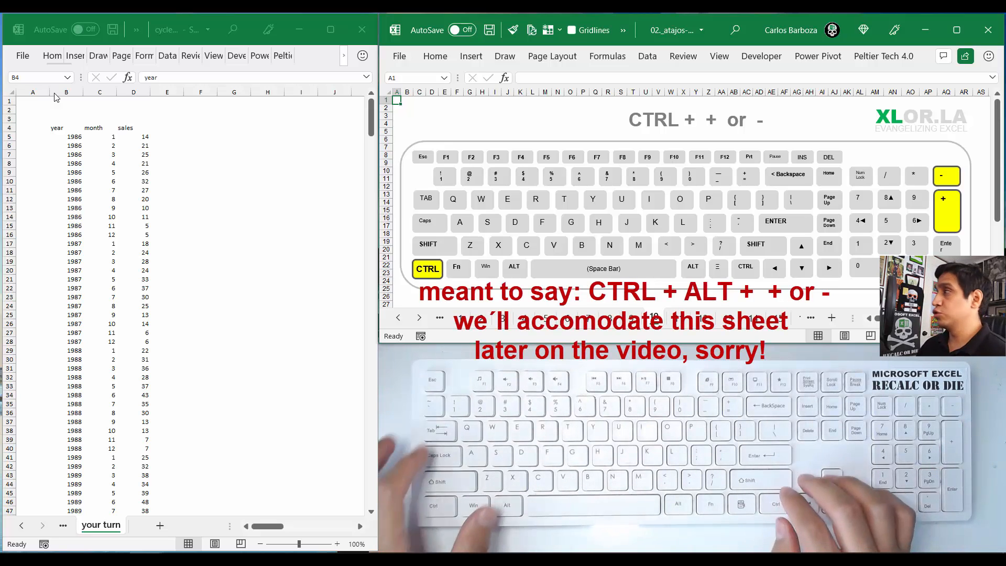
Step: Switch to cycle_plots and zoom the your turn sheet in to 190%
{"action": "key", "text": "alt+Tab"}
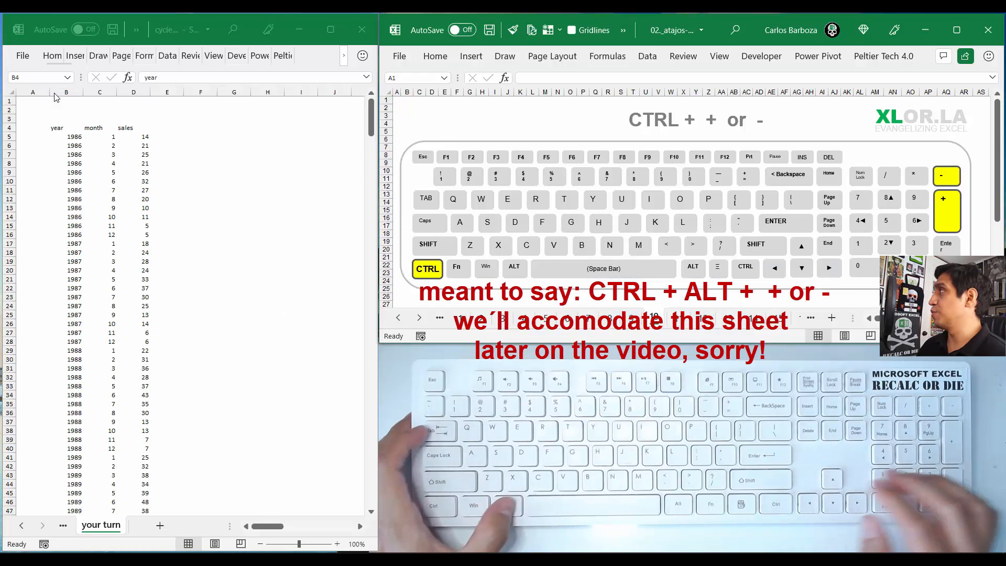
{"action": "key", "text": "alt+Tab"}
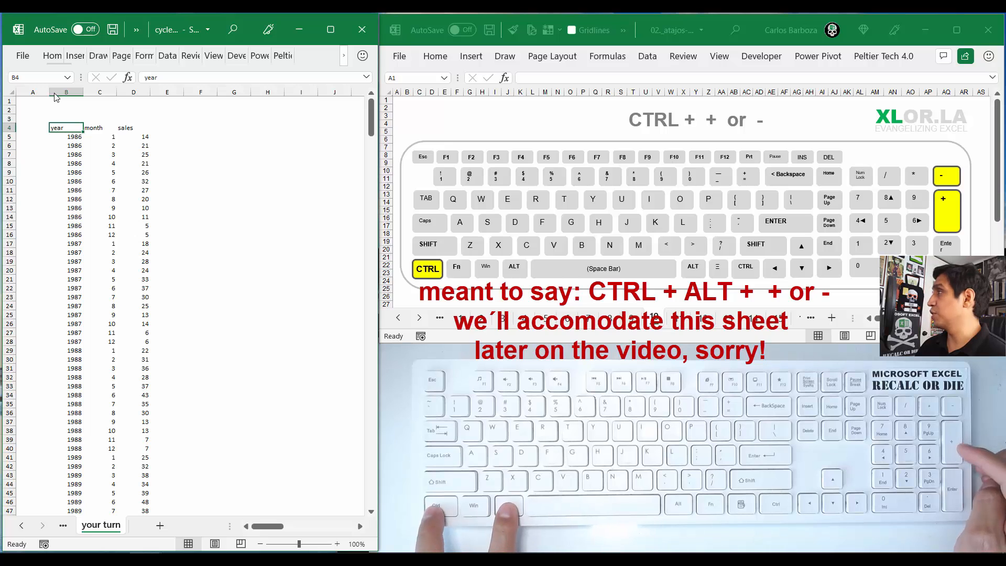
{"action": "key", "text": "ctrl+alt+plus"}
{"action": "key", "text": "ctrl+alt+plus"}
{"action": "key", "text": "ctrl+alt+plus"}
{"action": "key", "text": "ctrl+alt+plus"}
{"action": "key", "text": "ctrl+alt+plus"}
{"action": "key", "text": "ctrl+alt+plus"}
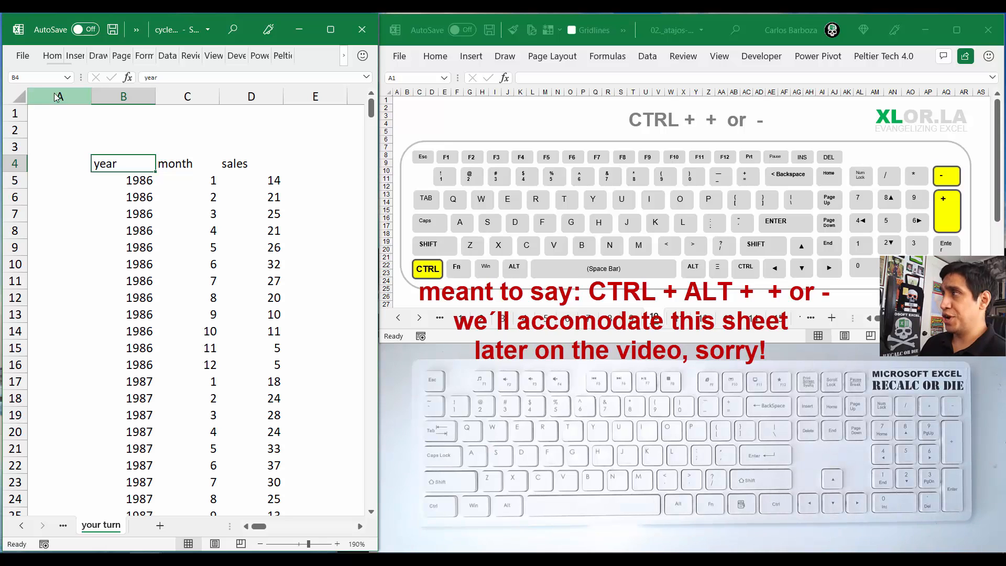
Step: Move the selection cell by cell down the year column to row 16 and across to month cell C16
{"action": "key", "text": "Down"}
{"action": "key", "text": "Down"}
{"action": "key", "text": "Down"}
{"action": "key", "text": "Down"}
{"action": "key", "text": "Down"}
{"action": "key", "text": "Down"}
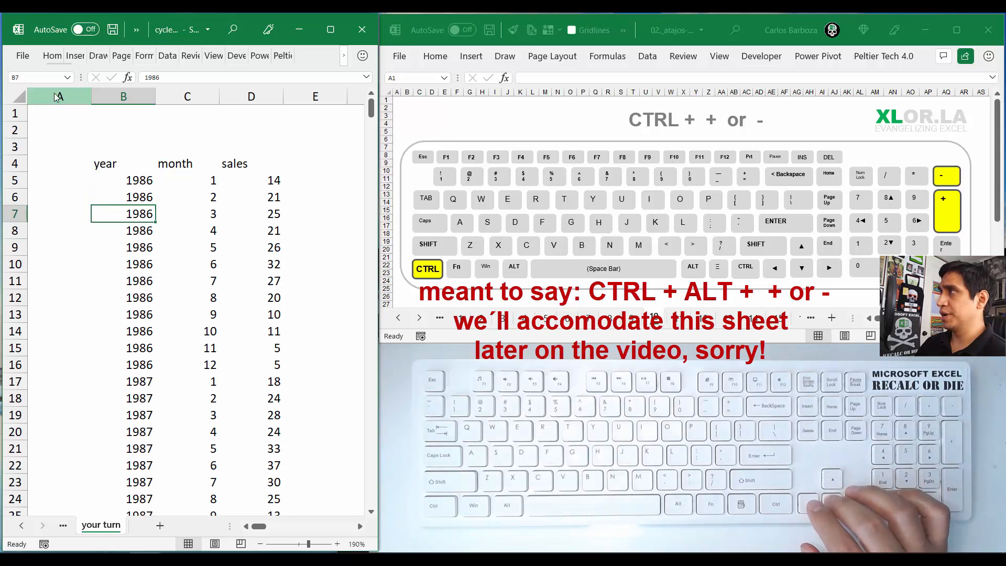
{"action": "key", "text": "Down"}
{"action": "key", "text": "Down"}
{"action": "key", "text": "Down"}
{"action": "key", "text": "Down"}
{"action": "key", "text": "Down"}
{"action": "key", "text": "Down"}
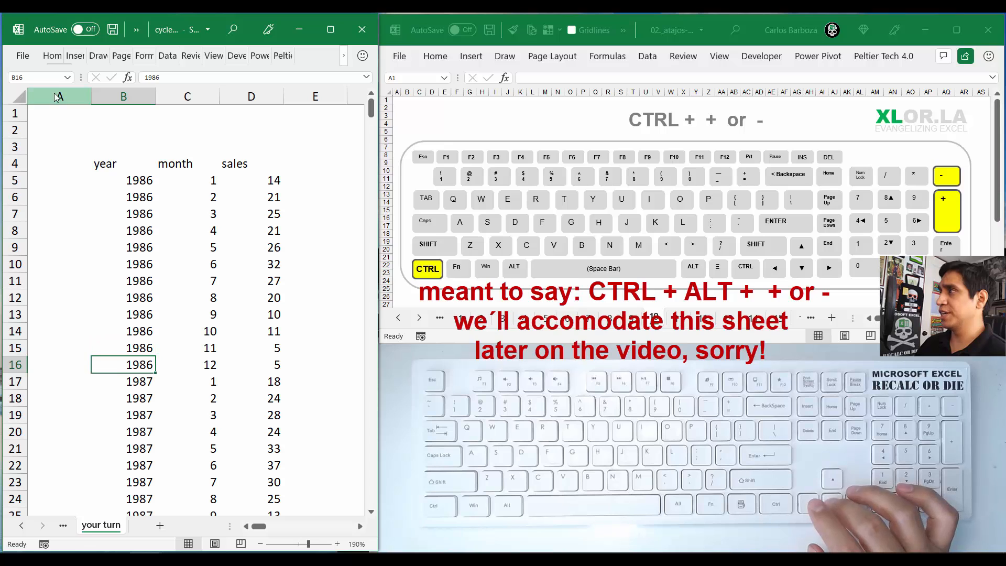
{"action": "key", "text": "Right"}
{"action": "key", "text": "Right"}
{"action": "key", "text": "Left"}
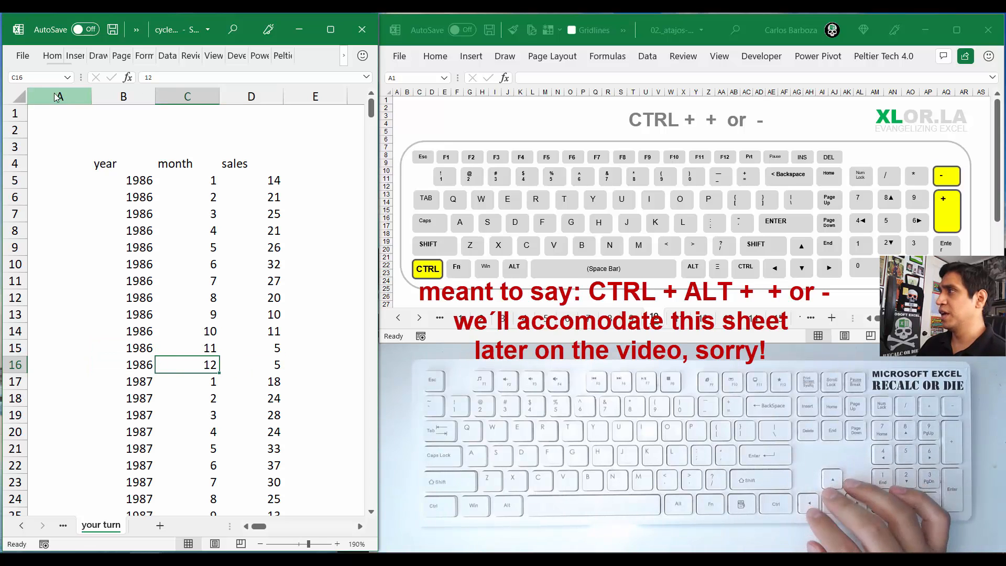
Step: Move the selection one cell at a time down the month column from C16 to C34
{"action": "key", "text": "Down"}
{"action": "key", "text": "Down"}
{"action": "key", "text": "Down"}
{"action": "key", "text": "Down"}
{"action": "key", "text": "Down"}
{"action": "key", "text": "Down"}
{"action": "key", "text": "Down"}
{"action": "key", "text": "Down"}
{"action": "key", "text": "Down"}
{"action": "key", "text": "Down"}
{"action": "key", "text": "Down"}
{"action": "key", "text": "Down"}
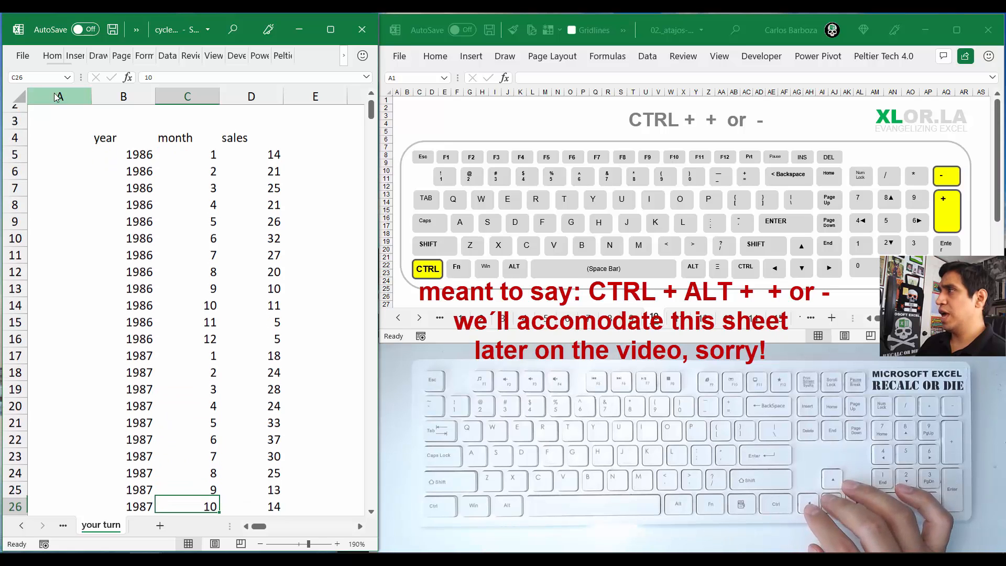
{"action": "key", "text": "Down"}
{"action": "key", "text": "Down"}
{"action": "key", "text": "Down"}
{"action": "key", "text": "Down"}
{"action": "key", "text": "Down"}
{"action": "key", "text": "Down"}
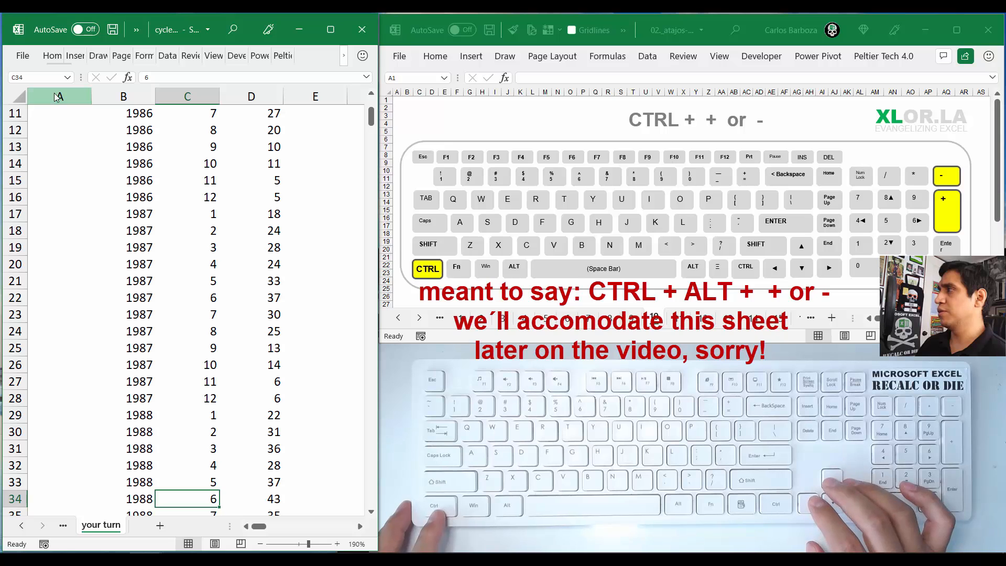
Step: Move the selection one cell at a time back up the month column to C19
{"action": "key", "text": "Up"}
{"action": "key", "text": "Up"}
{"action": "key", "text": "Up"}
{"action": "key", "text": "Up"}
{"action": "key", "text": "Up"}
{"action": "key", "text": "Up"}
{"action": "key", "text": "Up"}
{"action": "key", "text": "Up"}
{"action": "key", "text": "Up"}
{"action": "key", "text": "Up"}
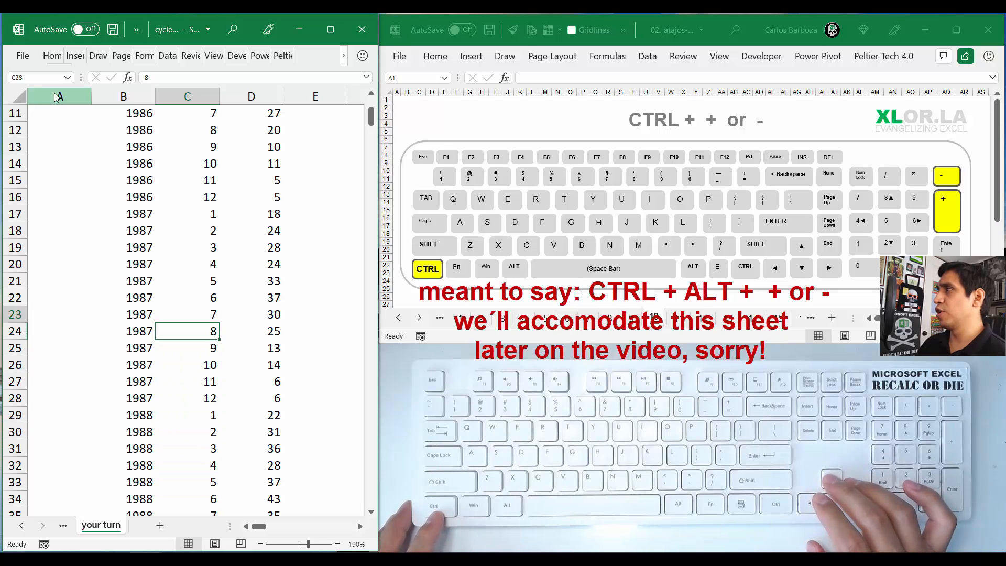
{"action": "key", "text": "Up"}
{"action": "key", "text": "Up"}
{"action": "key", "text": "Up"}
{"action": "key", "text": "Up"}
Step: Switch to the shortcuts workbook and go back to sheet 4 with the CTRL + up and down arrow shortcut
{"action": "key", "text": "alt+Tab"}
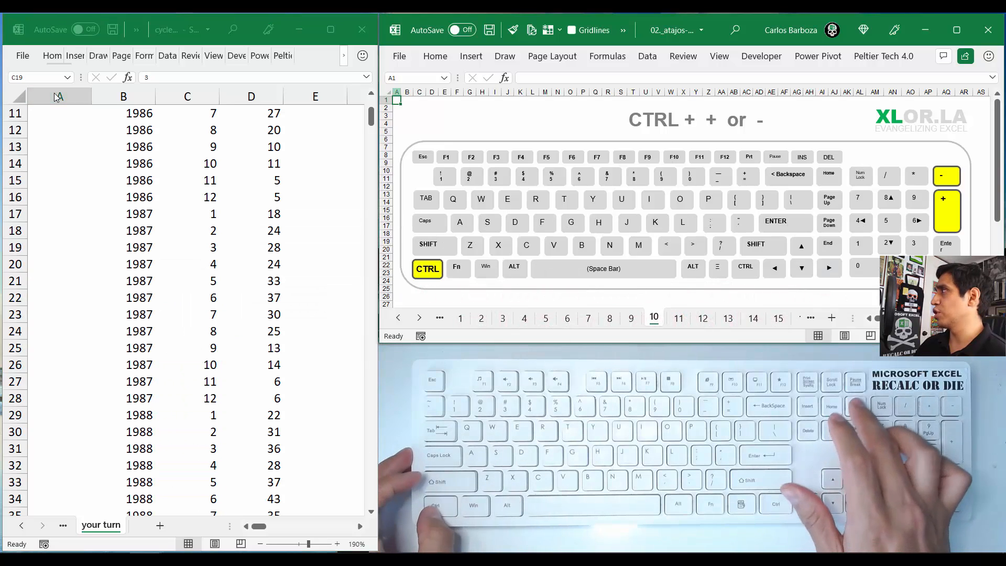
{"action": "key", "text": "ctrl+Page_Up"}
{"action": "key", "text": "ctrl+Page_Up"}
{"action": "key", "text": "ctrl+Page_Up"}
{"action": "key", "text": "ctrl+Page_Up"}
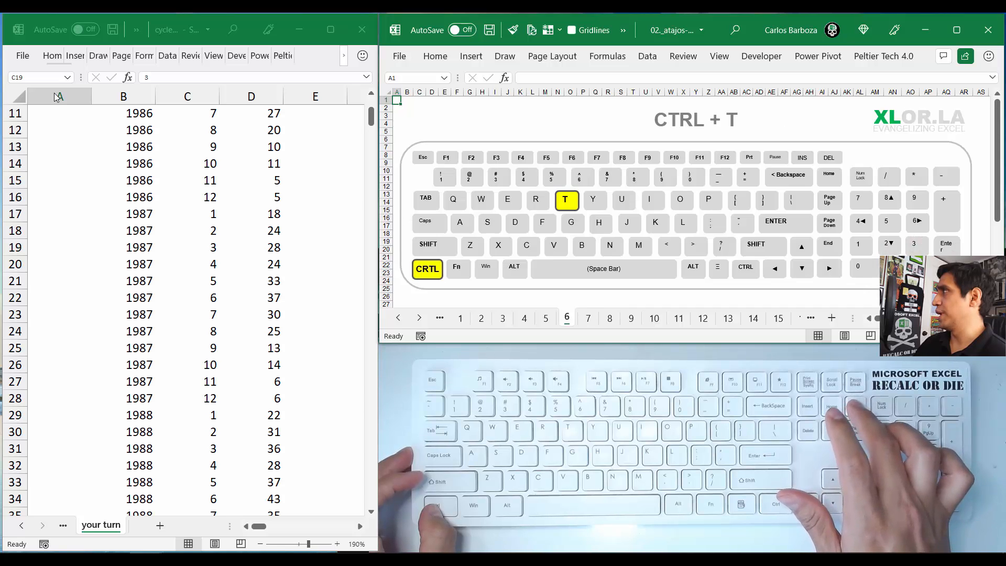
{"action": "key", "text": "ctrl+Page_Up"}
{"action": "key", "text": "ctrl+Page_Up"}
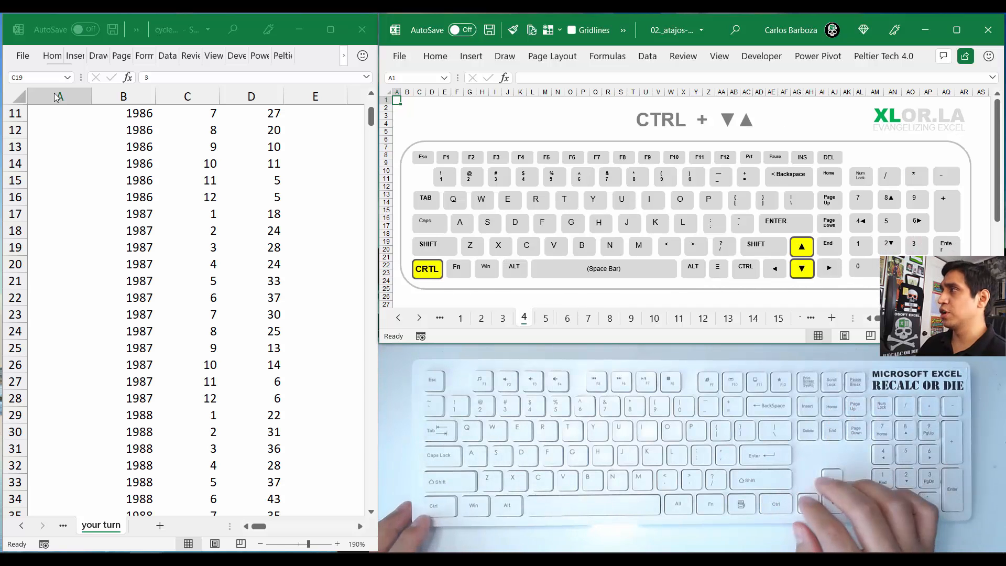
Step: Switch to cycle_plots and jump between the ends of the month column's data, finishing on the last entry in C148
{"action": "key", "text": "alt+Tab"}
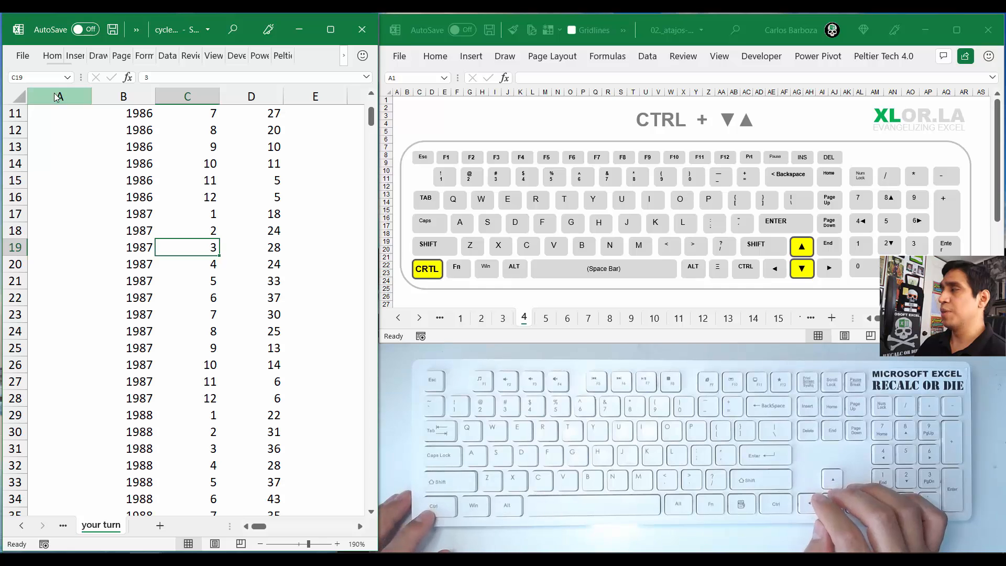
{"action": "key", "text": "ctrl+Down"}
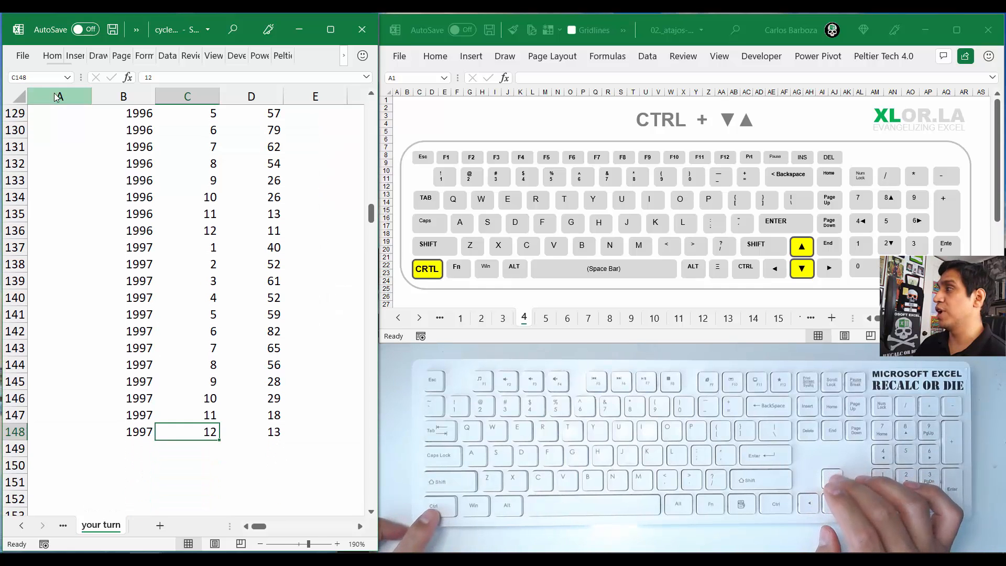
{"action": "key", "text": "ctrl+Up"}
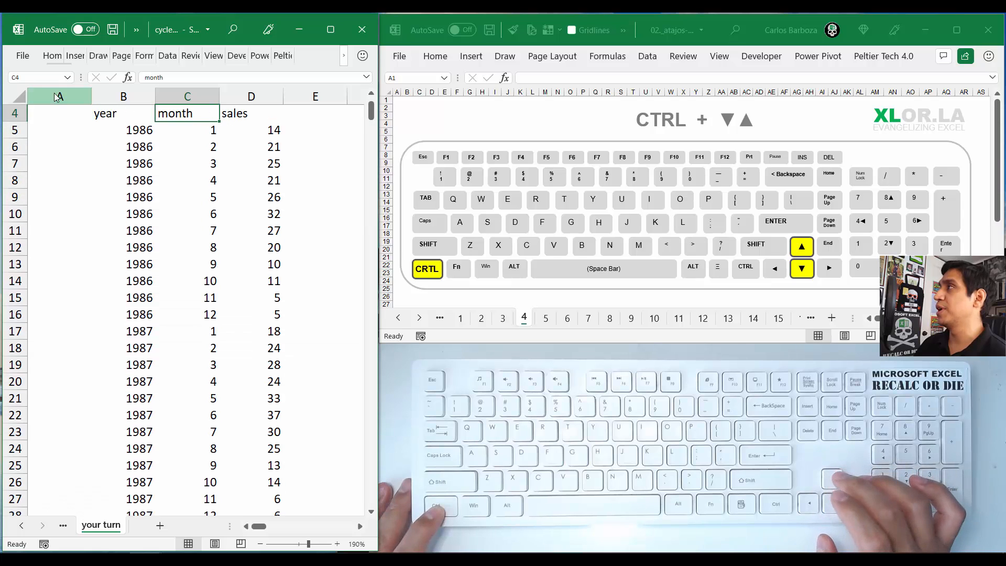
{"action": "key", "text": "ctrl+Down"}
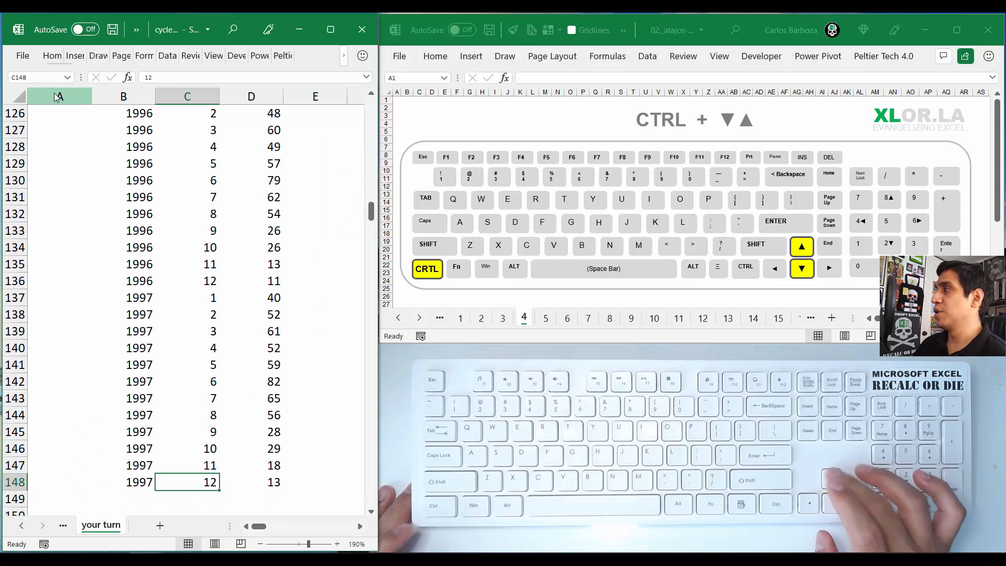
{"action": "key", "text": "Up"}
{"action": "key", "text": "Up"}
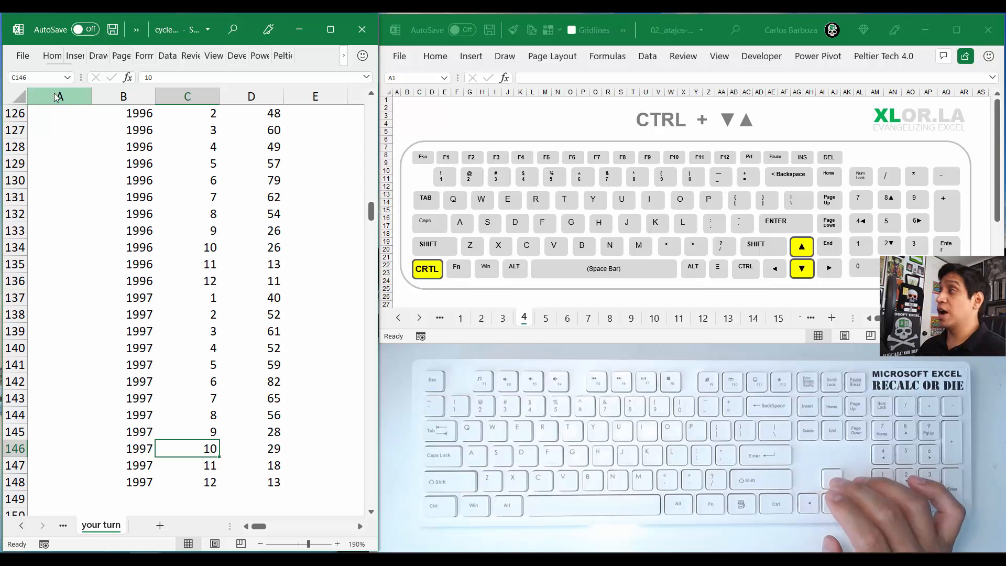
{"action": "key", "text": "ctrl+Down"}
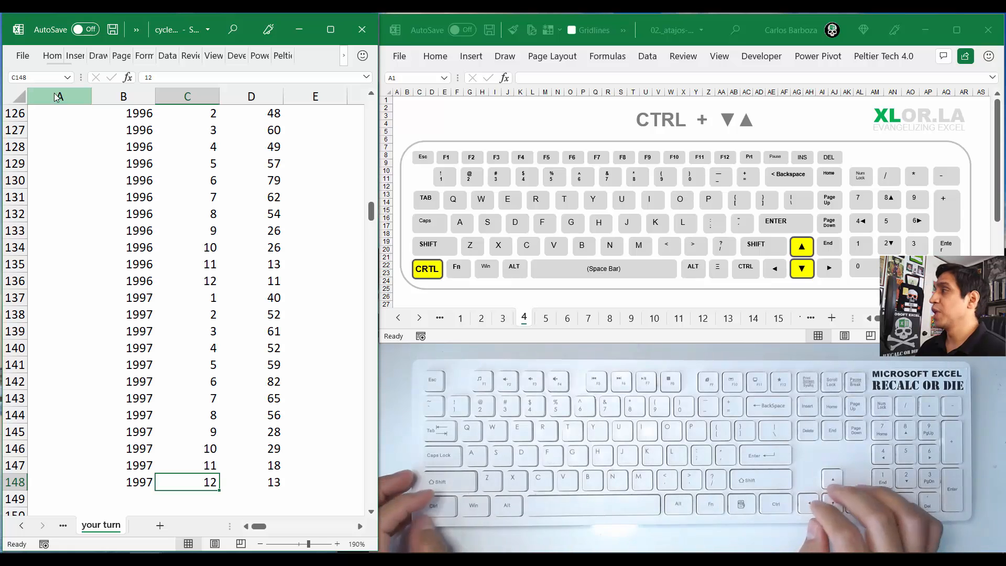
Step: Jump repeatedly between the month header and the column's last entry, ending on the header in C4
{"action": "key", "text": "ctrl+Up"}
{"action": "key", "text": "ctrl+Down"}
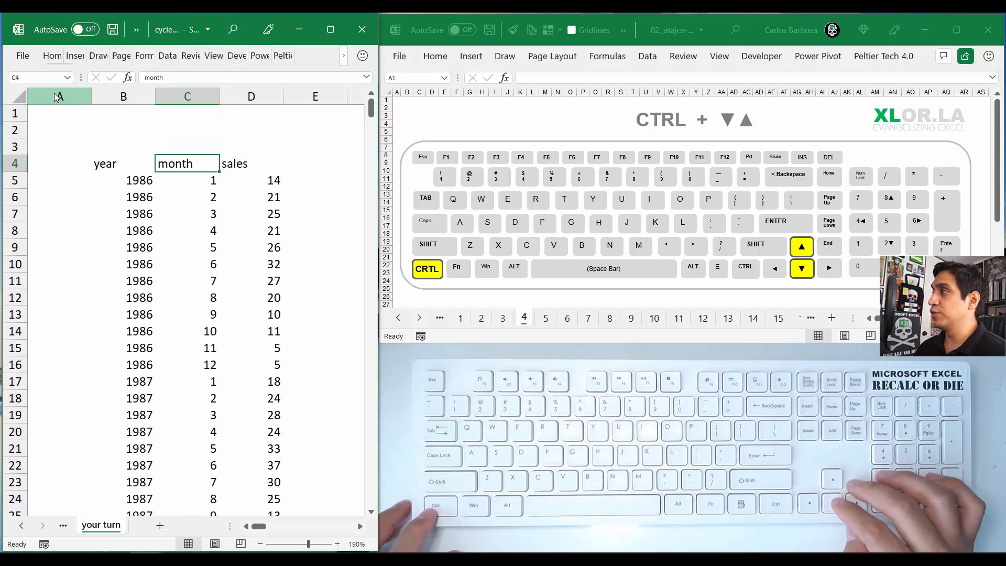
{"action": "key", "text": "ctrl+Down"}
{"action": "key", "text": "ctrl+Up"}
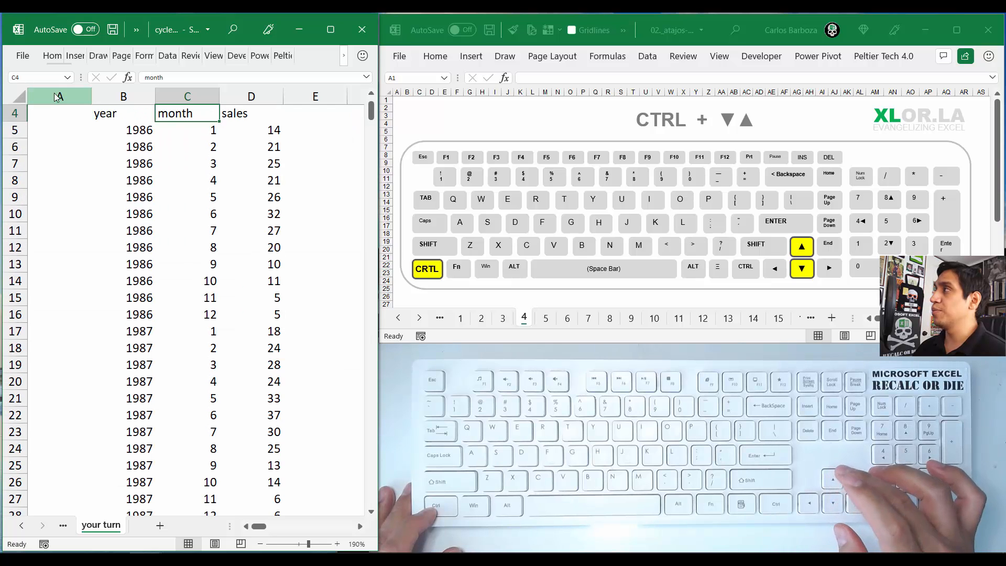
Step: Select the sales header in cell D4 and zoom the your turn sheet out to 130%
{"action": "key", "text": "Right"}
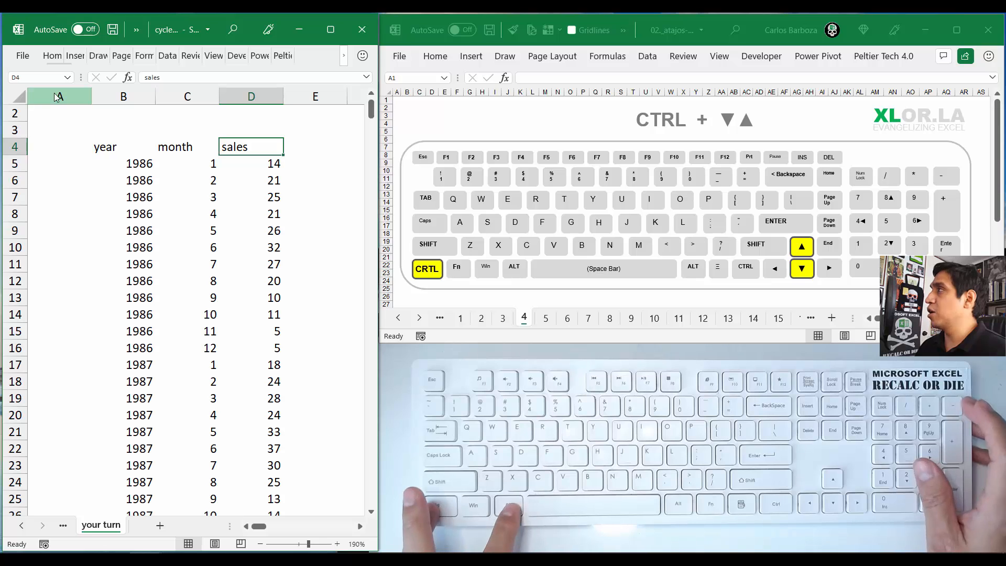
{"action": "scroll", "coordinate": [57, 97], "scroll_direction": "down", "scroll_amount": 1, "text": "ctrl"}
{"action": "scroll", "coordinate": [55, 97], "scroll_direction": "down", "scroll_amount": 3, "text": "ctrl"}
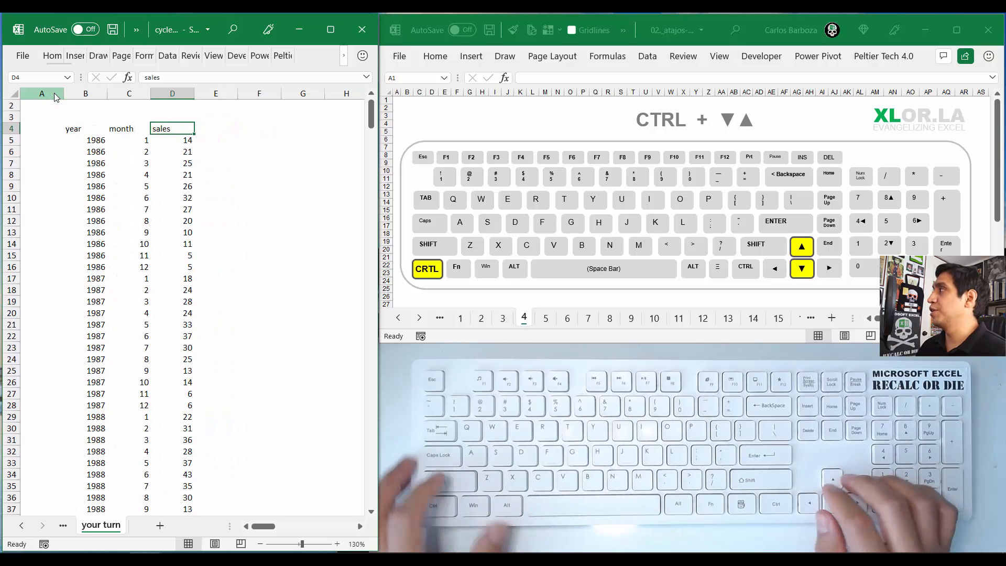
Step: Switch to the shortcuts workbook and show sheet 5 with the CTRL + * shortcut
{"action": "key", "text": "alt+Tab"}
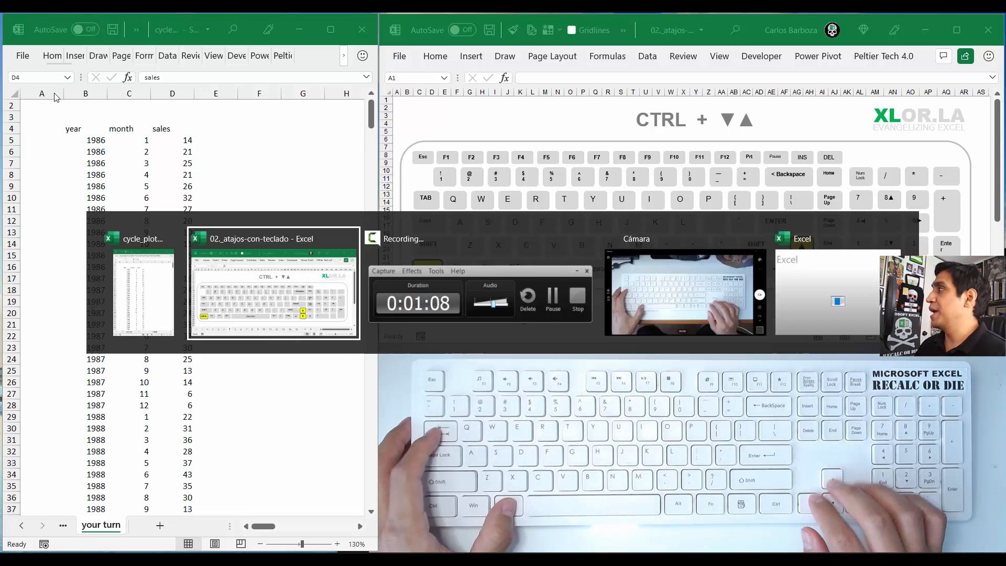
{"action": "key", "text": "ctrl+Page_Down"}
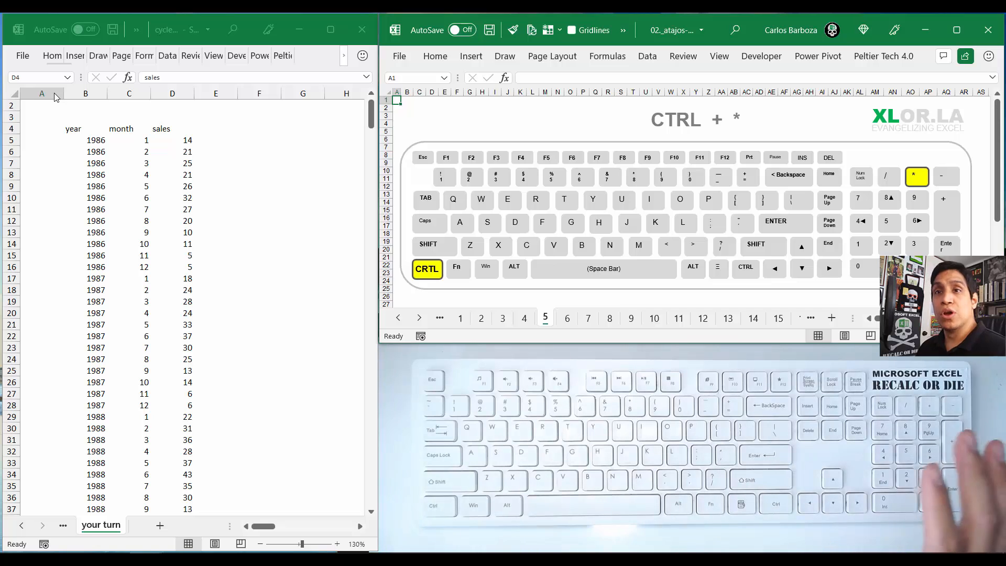
Step: Return to cycle_plots and move the selection from the sales header to the year header in B4
{"action": "key", "text": "alt+Tab"}
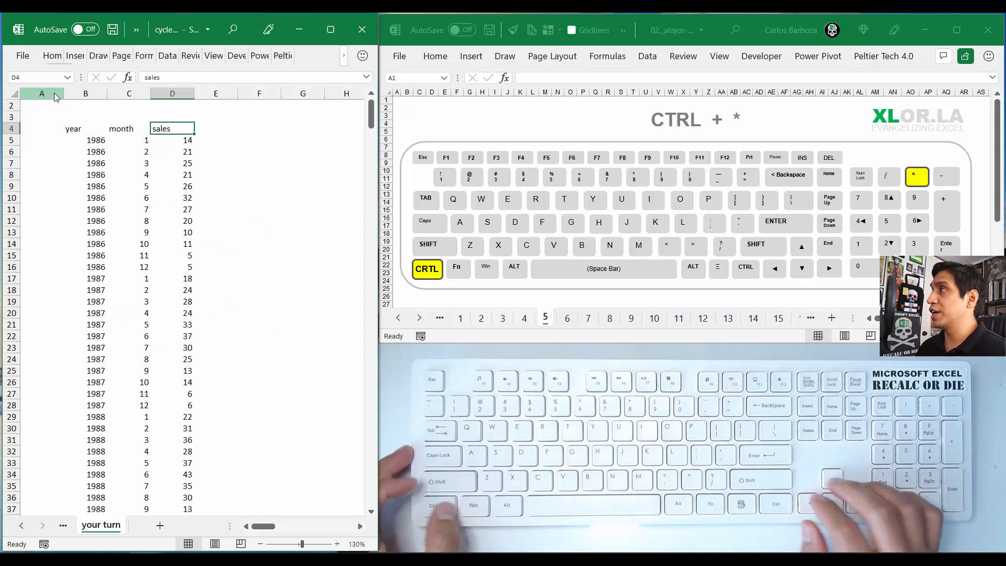
{"action": "key", "text": "Left"}
{"action": "key", "text": "Left"}
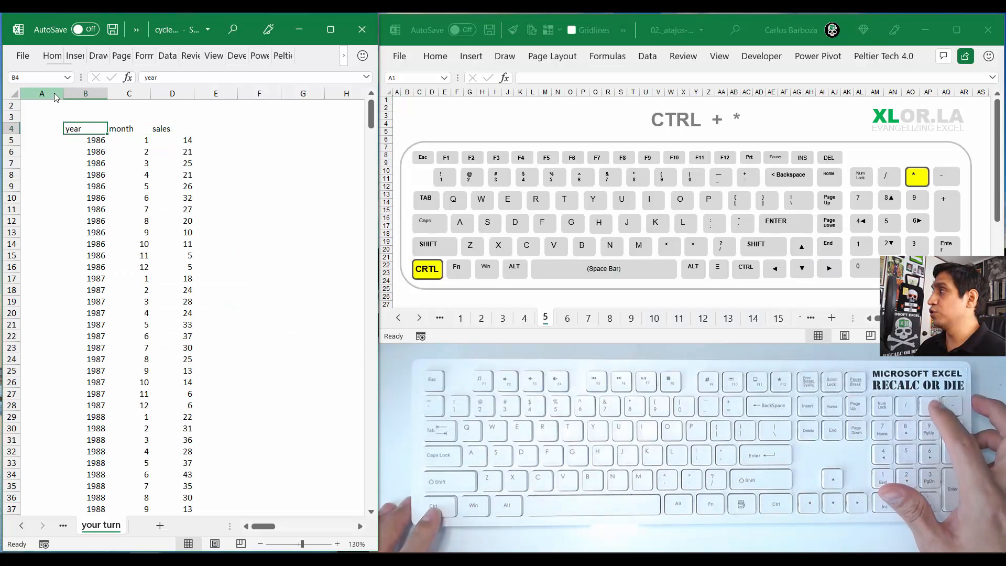
Step: Select the whole data region from the year header, move down to cell B12, and select the region again
{"action": "key", "text": "ctrl+KP_Multiply"}
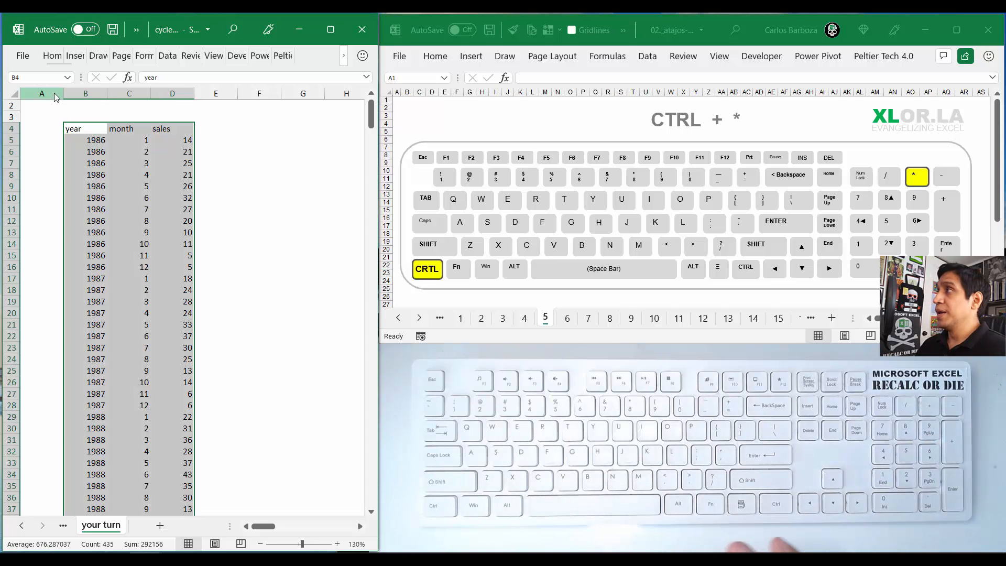
{"action": "key", "text": "Down"}
{"action": "key", "text": "Down"}
{"action": "key", "text": "Down"}
{"action": "key", "text": "Down"}
{"action": "key", "text": "Down"}
{"action": "key", "text": "Down"}
{"action": "key", "text": "Down"}
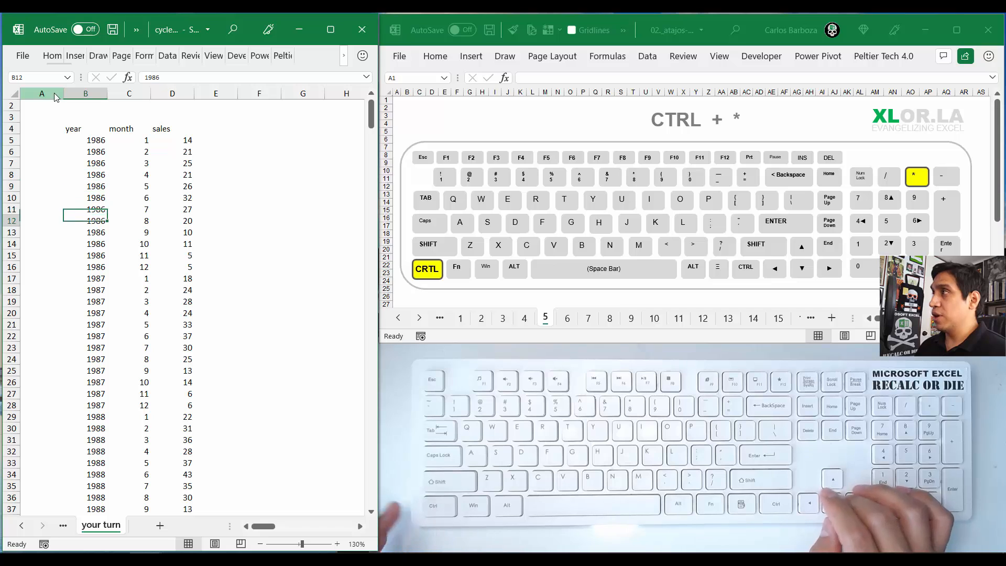
{"action": "key", "text": "ctrl+KP_Multiply"}
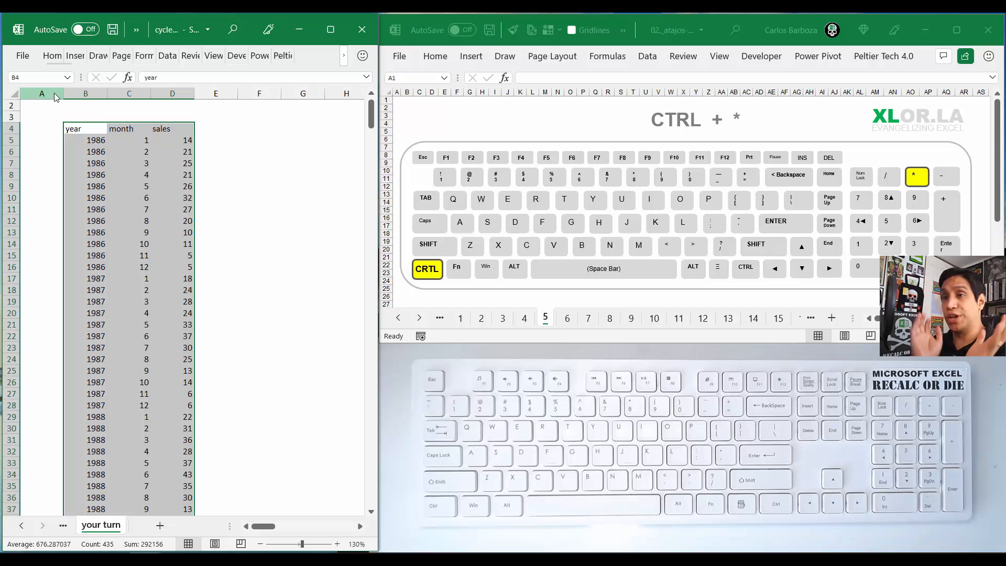
Step: Switch to the shortcuts workbook, show sheet 6 with the CTRL + T shortcut, and return to cycle_plots
{"action": "key", "text": "alt+Tab"}
{"action": "key", "text": "ctrl+Page_Down"}
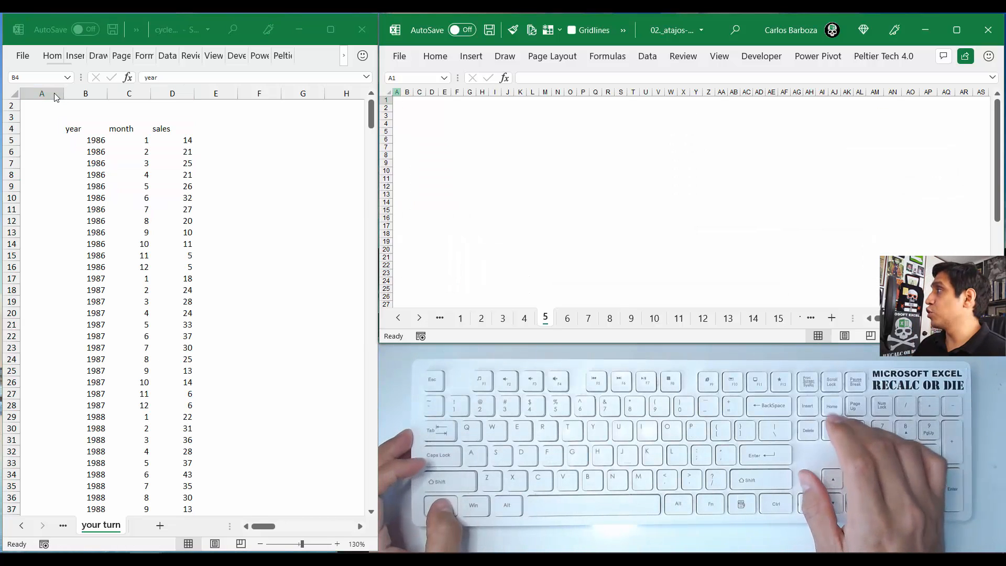
{"action": "key", "text": "alt+Tab"}
Step: Convert the data range $B$4:$D$148 into a table with headers
{"action": "key", "text": "ctrl+a"}
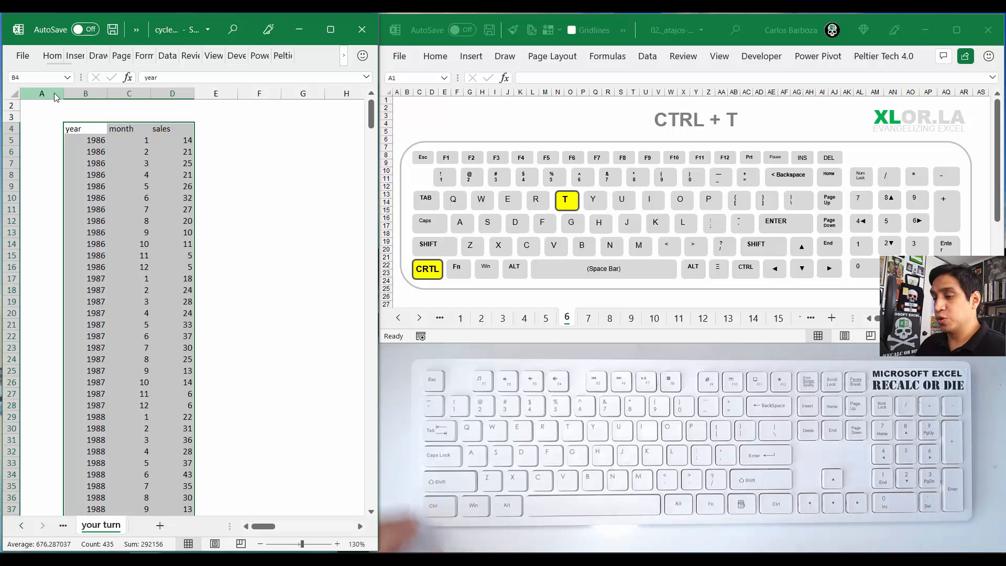
{"action": "key", "text": "ctrl+t"}
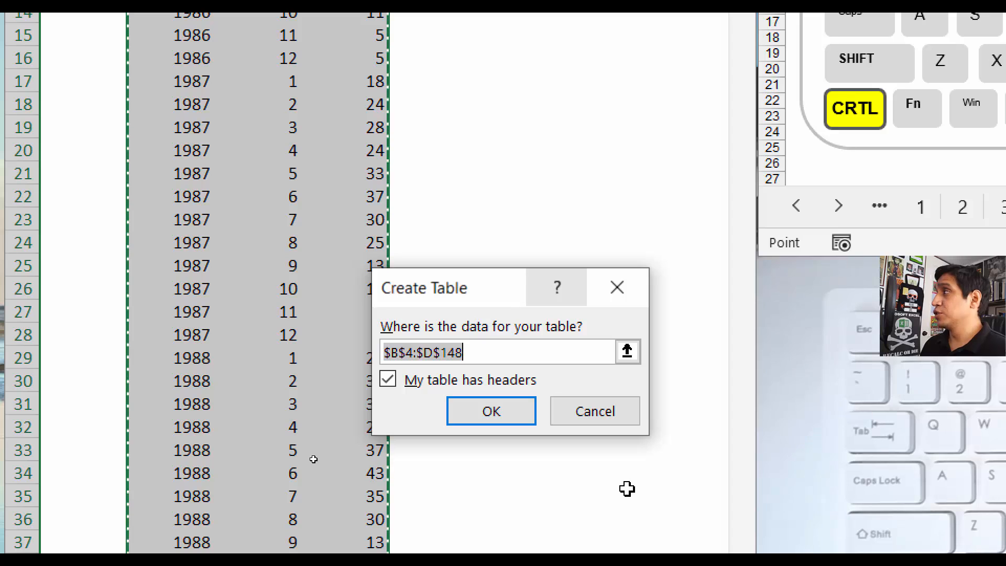
{"action": "left_click", "coordinate": [486, 359]}
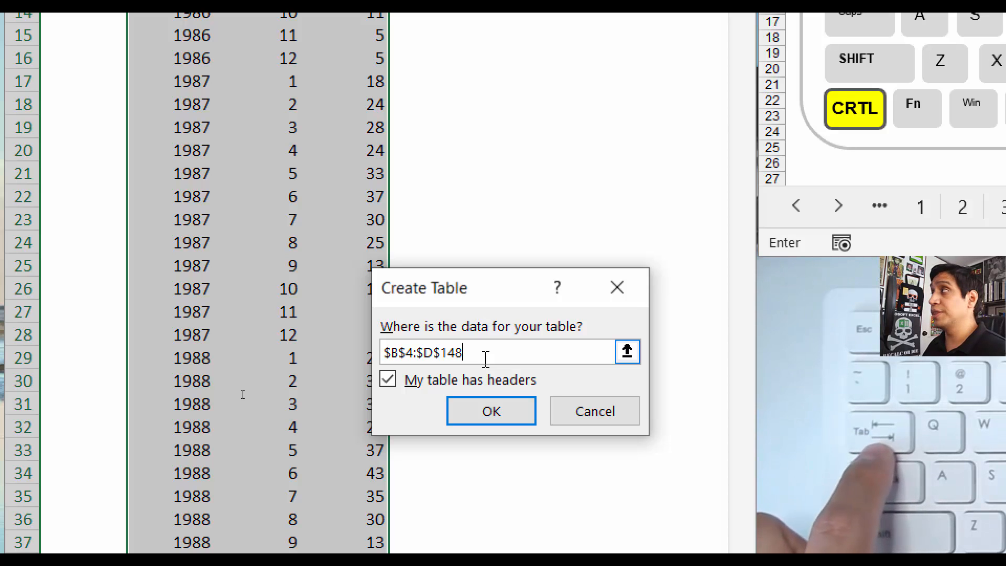
{"action": "key", "text": "Tab"}
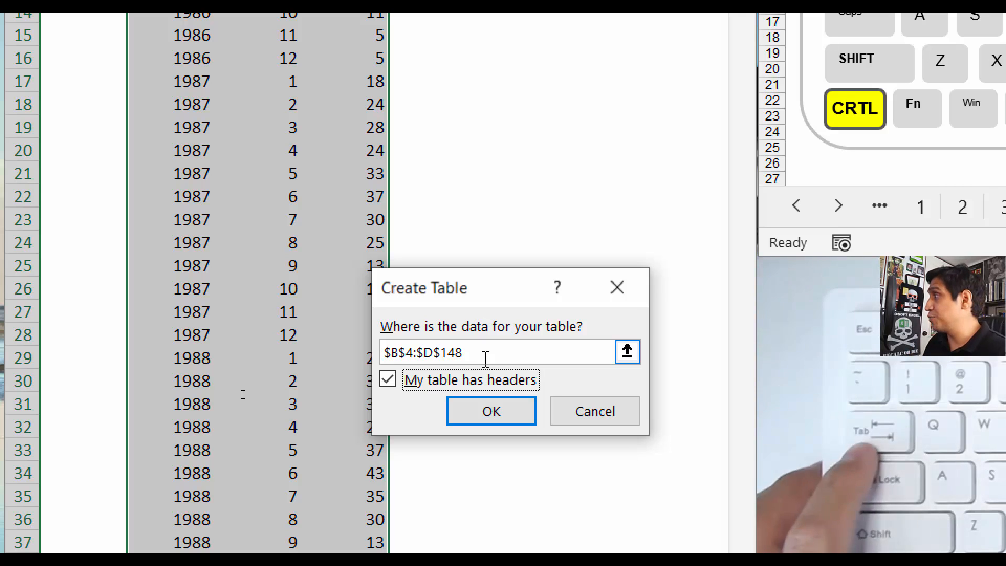
{"action": "key", "text": "Tab"}
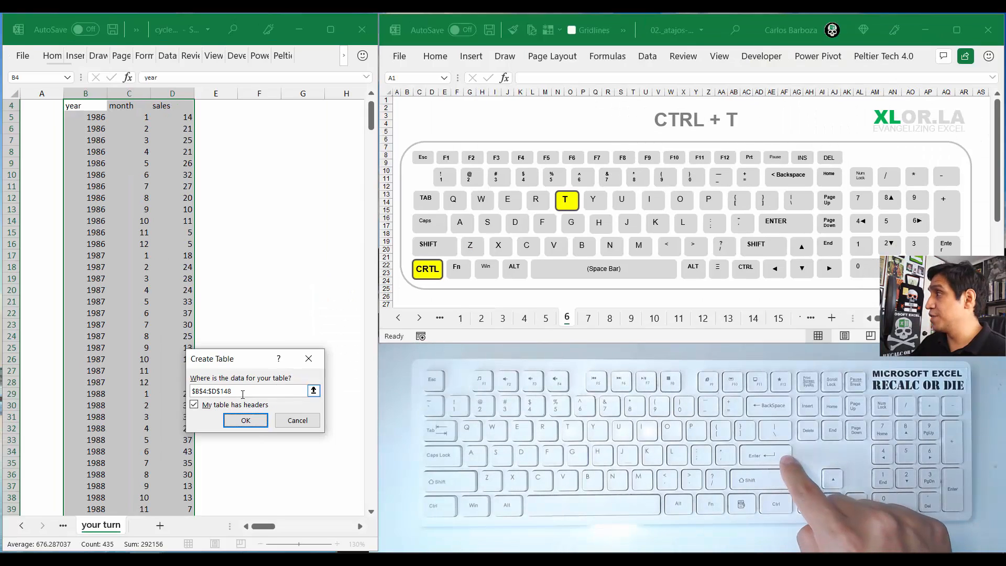
{"action": "key", "text": "Return"}
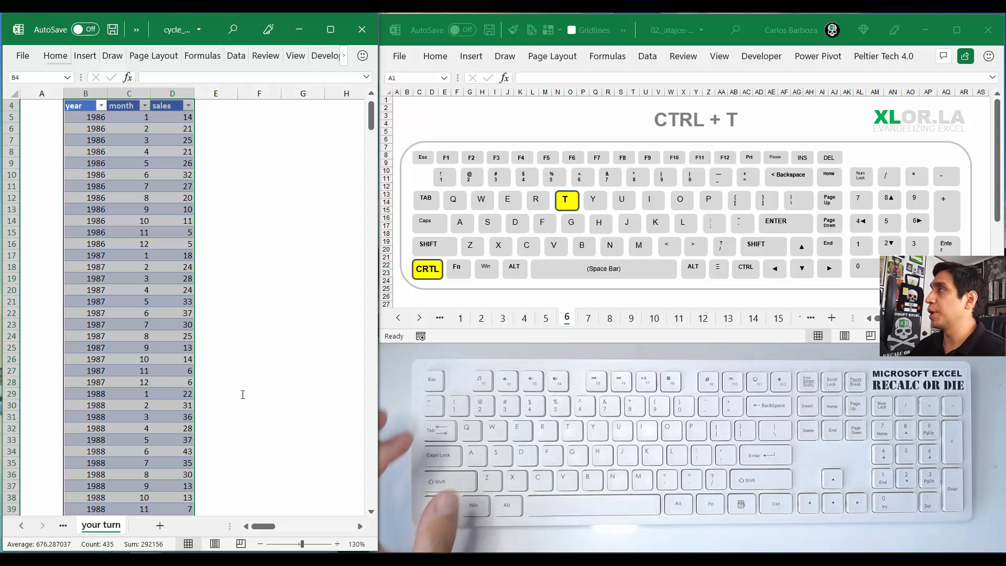
Step: Bring the top of the your turn sheet into view and maximize the cycle_plots window
{"action": "scroll", "coordinate": [256, 231], "scroll_direction": "up", "scroll_amount": 1}
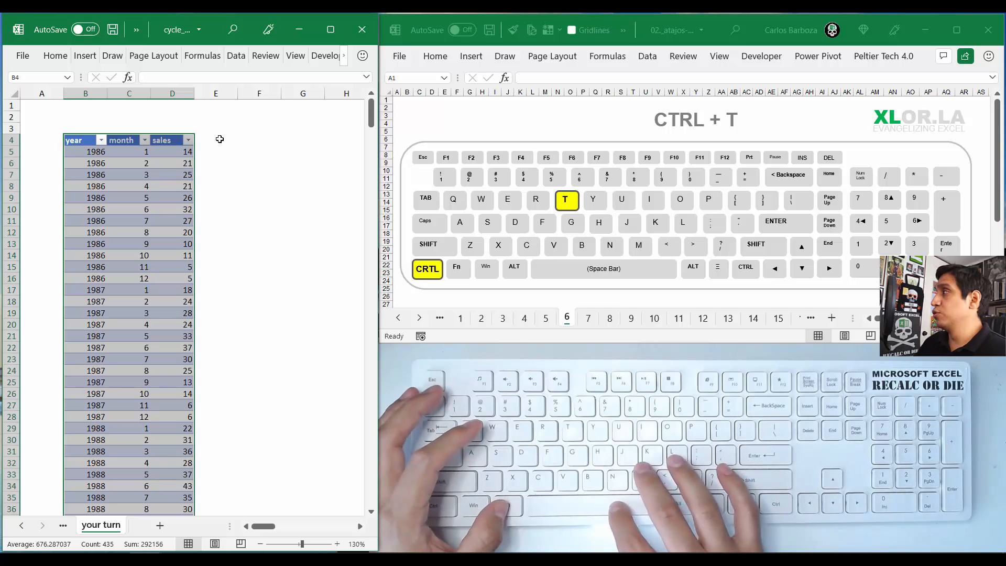
{"action": "key", "text": "alt+space"}
{"action": "key", "text": "x"}
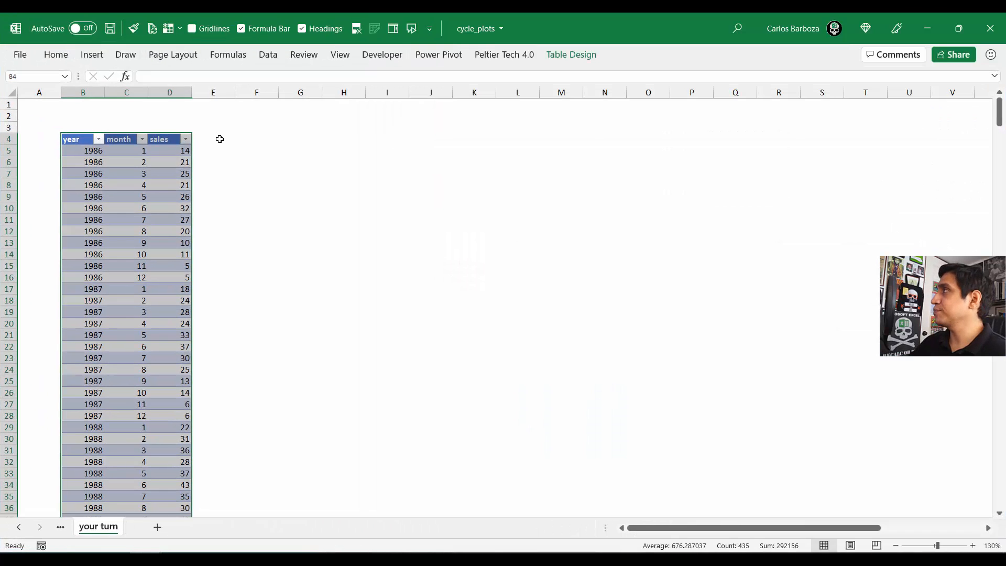
Step: Select cells outside and inside the table in turn to compare the available table tools, ending on cell F4
{"action": "left_click", "coordinate": [220, 174]}
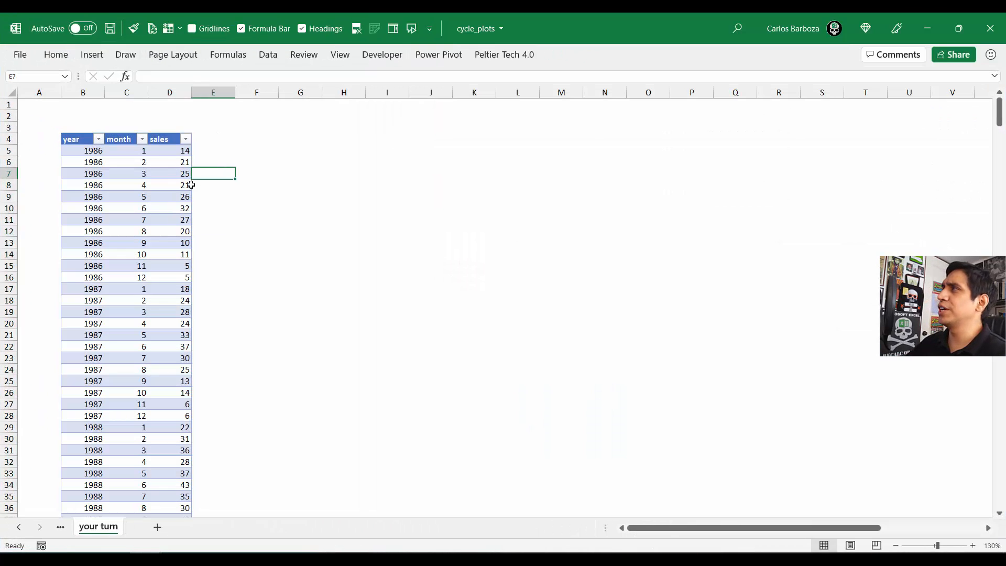
{"action": "left_click", "coordinate": [189, 185]}
{"action": "left_click", "coordinate": [141, 172]}
{"action": "left_click", "coordinate": [237, 163]}
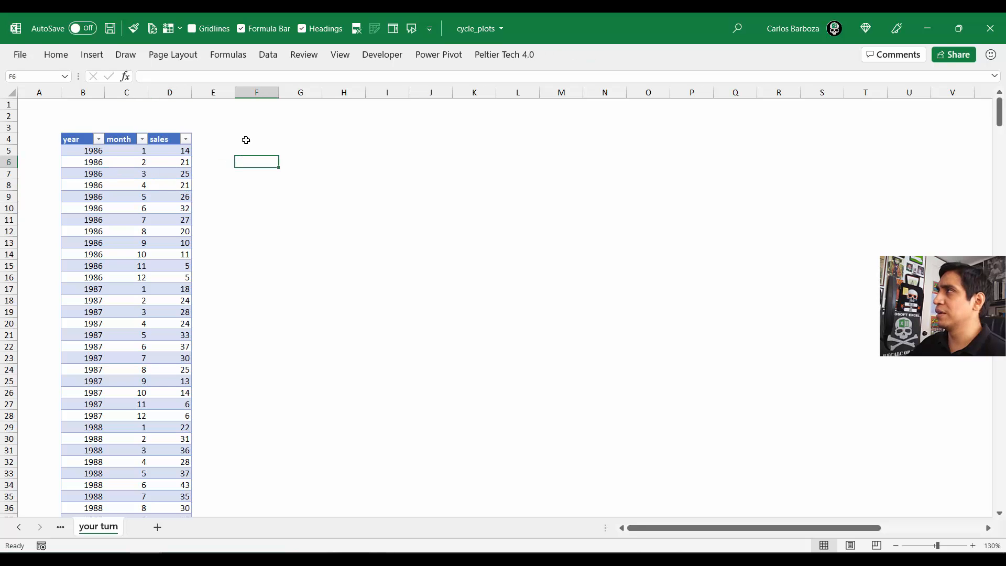
{"action": "left_click", "coordinate": [254, 139]}
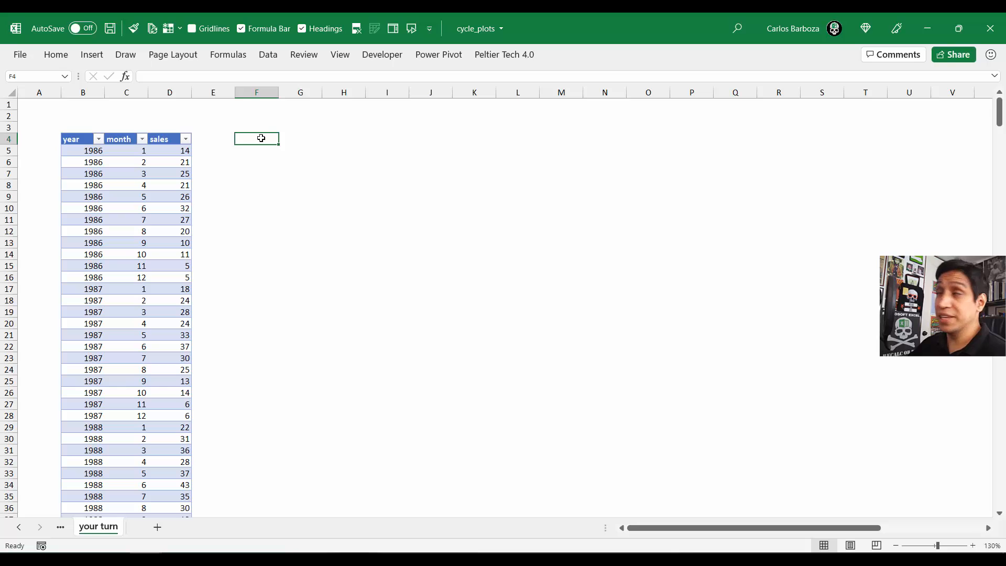
Step: Apply the light gray banded style from the Light group to the table and select cell E9 outside it
{"action": "left_click", "coordinate": [162, 163]}
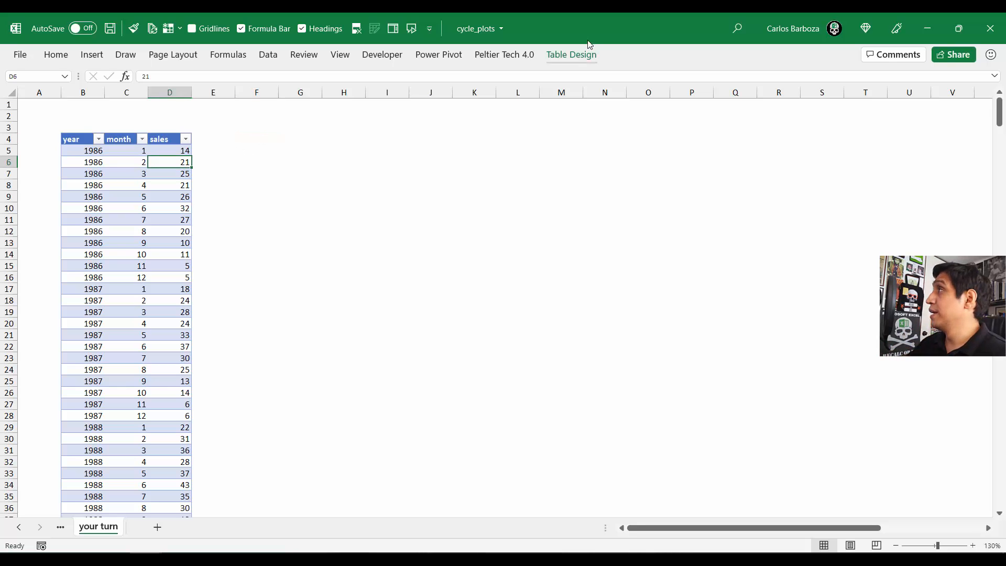
{"action": "left_click", "coordinate": [575, 66]}
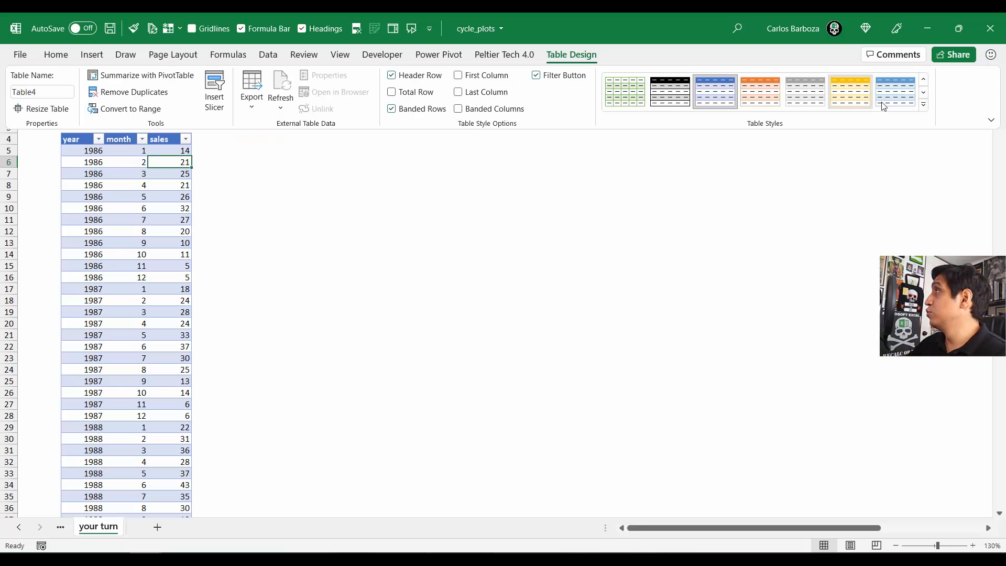
{"action": "left_click", "coordinate": [925, 108]}
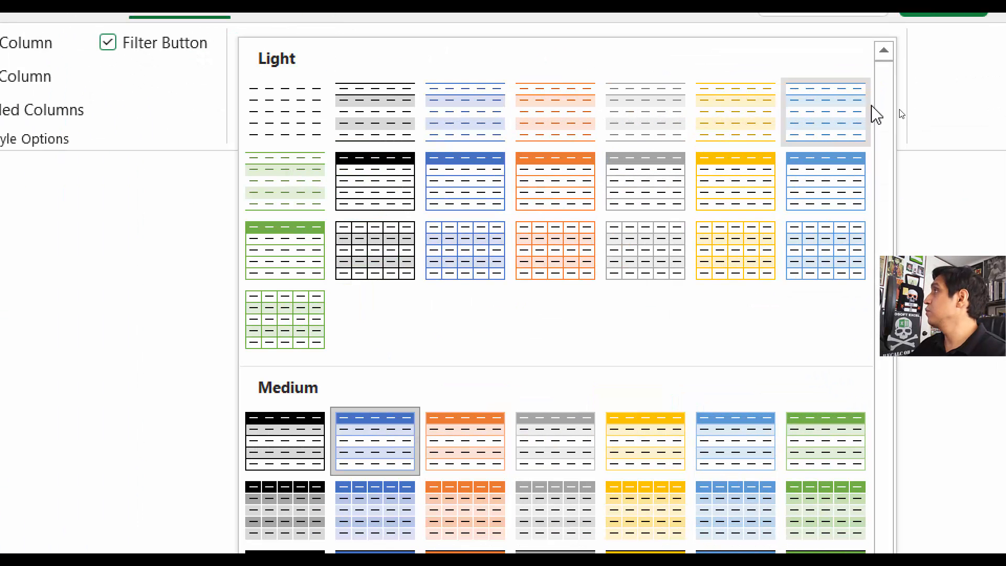
{"action": "left_click", "coordinate": [629, 118]}
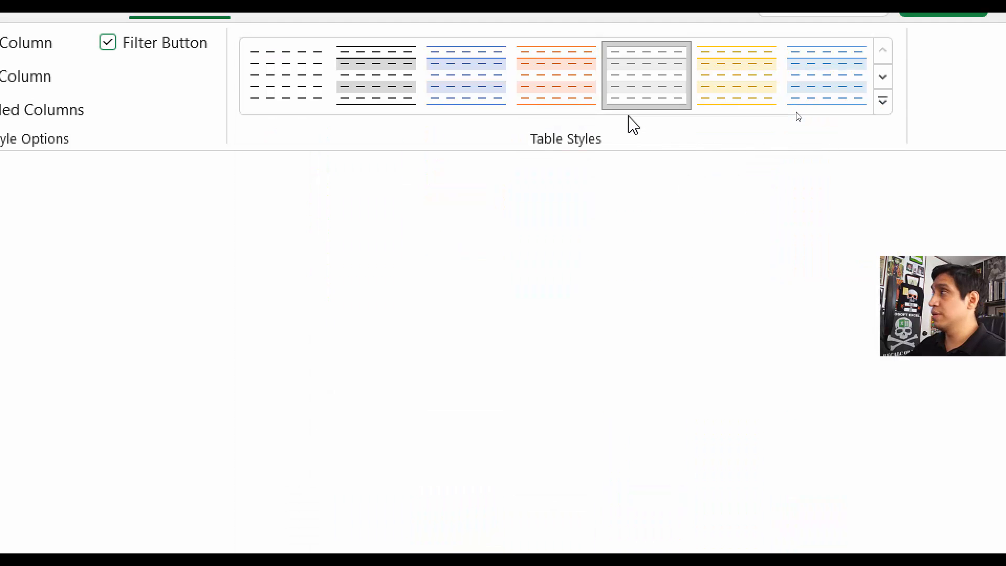
{"action": "left_click", "coordinate": [208, 196]}
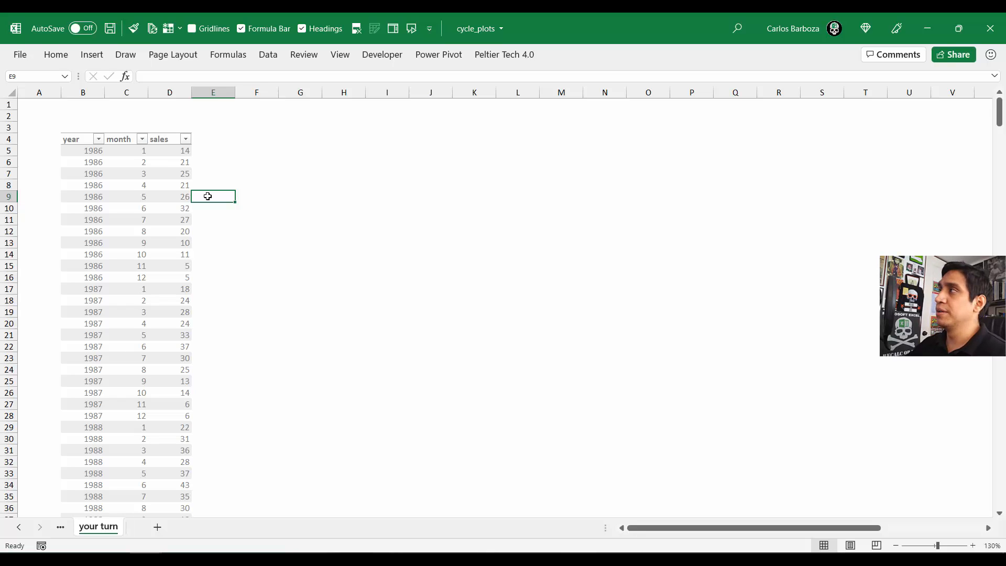
Step: Rename the table on the your turn sheet as data
{"action": "left_click", "coordinate": [169, 163]}
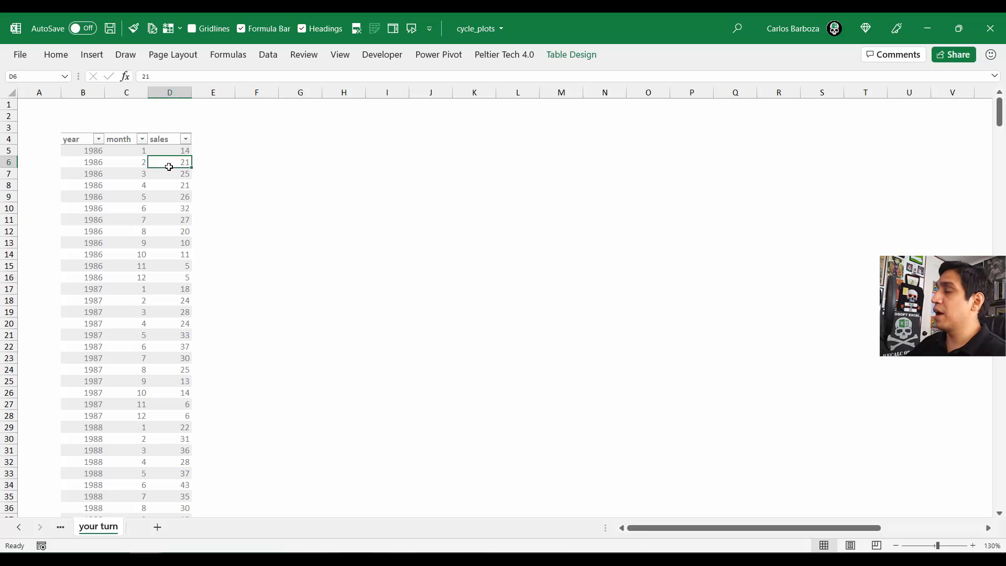
{"action": "left_click", "coordinate": [575, 55]}
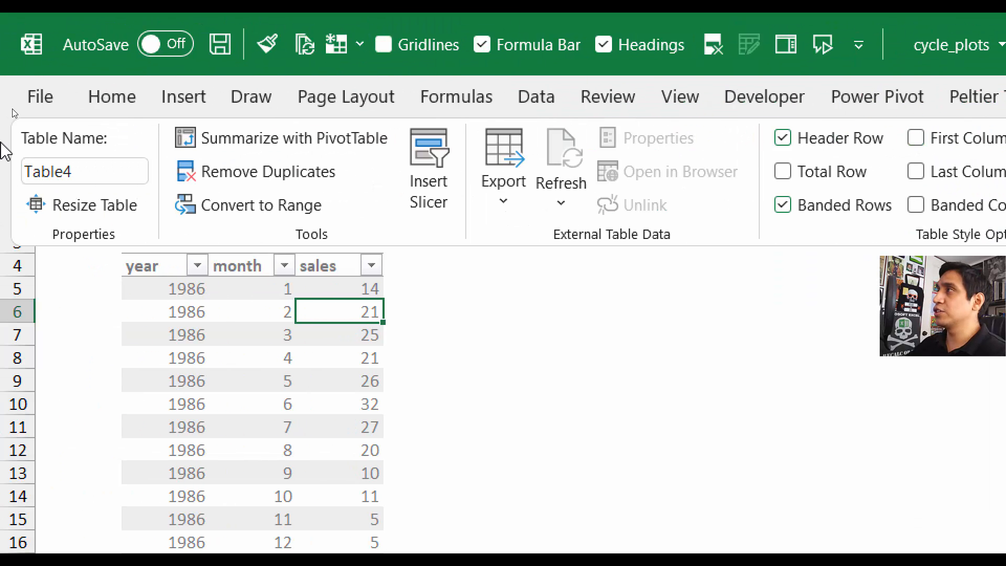
{"action": "left_click", "coordinate": [136, 178]}
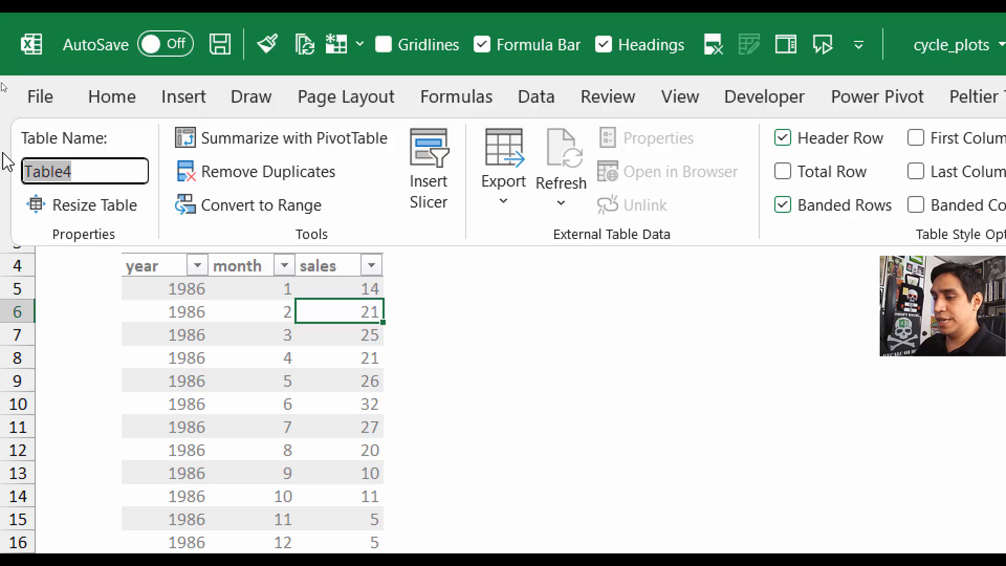
{"action": "type", "text": "data"}
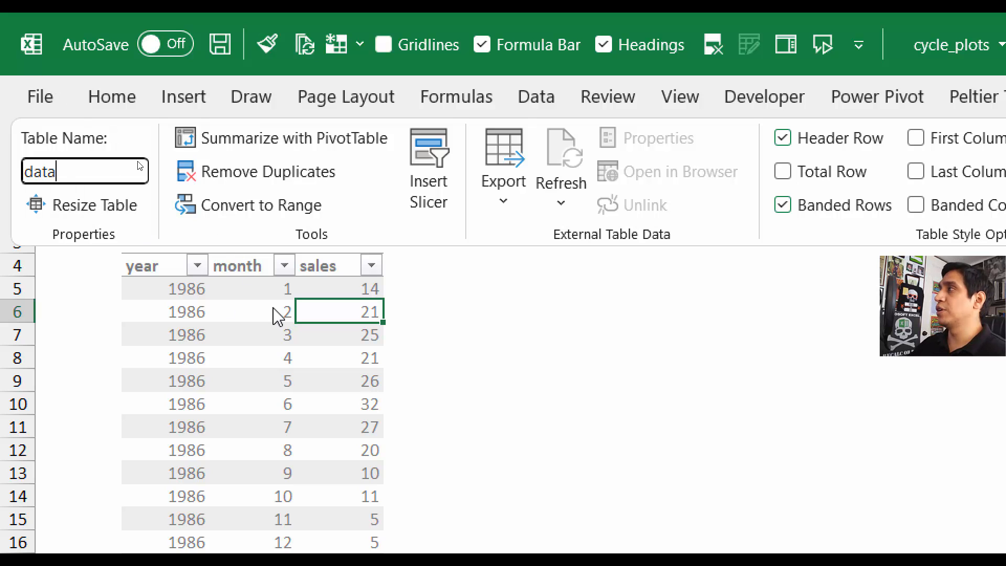
{"action": "key", "text": "Return"}
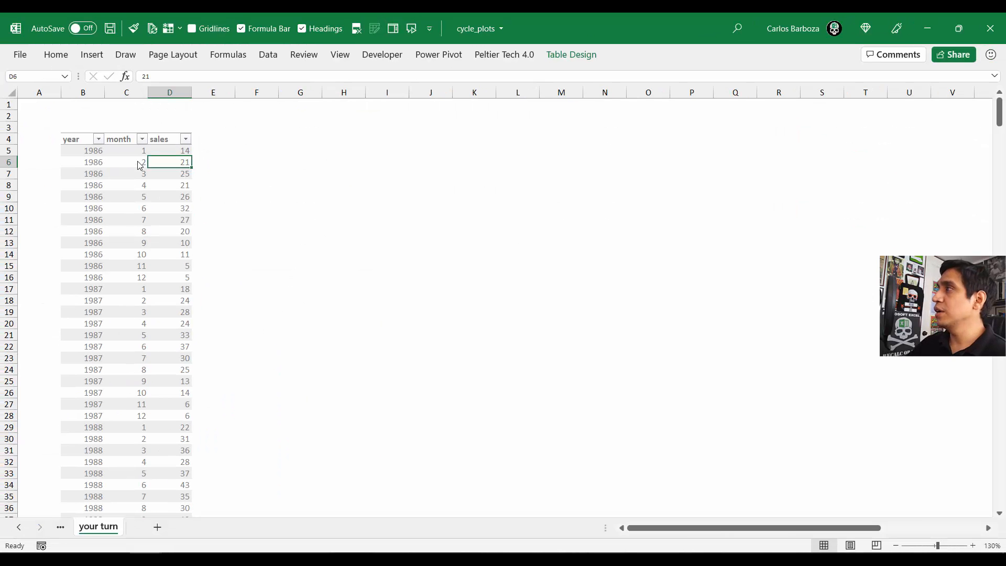
Step: Open the completed sheet, select C19:C20 in its data table, and check that table's name
{"action": "left_click", "coordinate": [61, 527]}
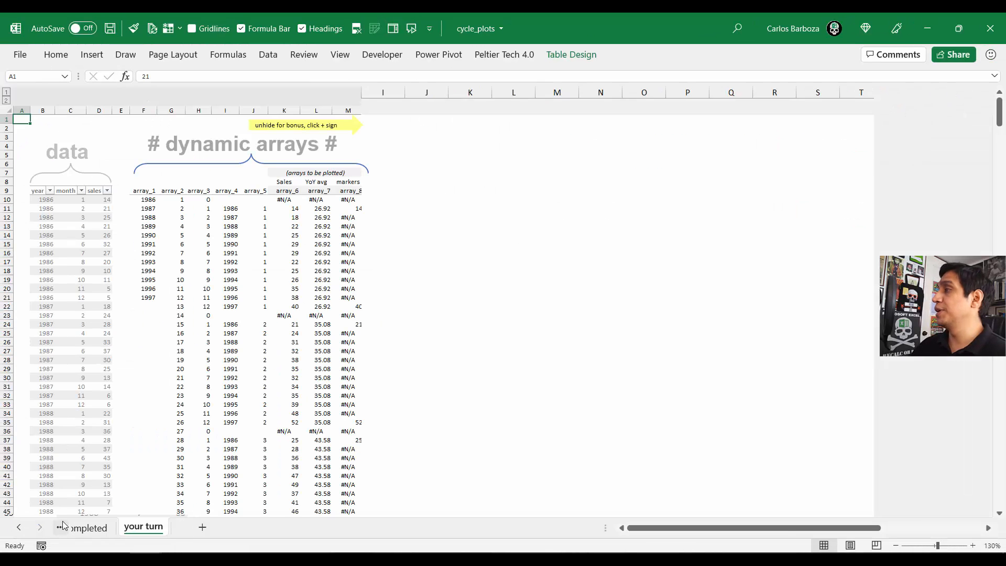
{"action": "left_click_drag", "start_coordinate": [80, 285], "coordinate": [79, 290]}
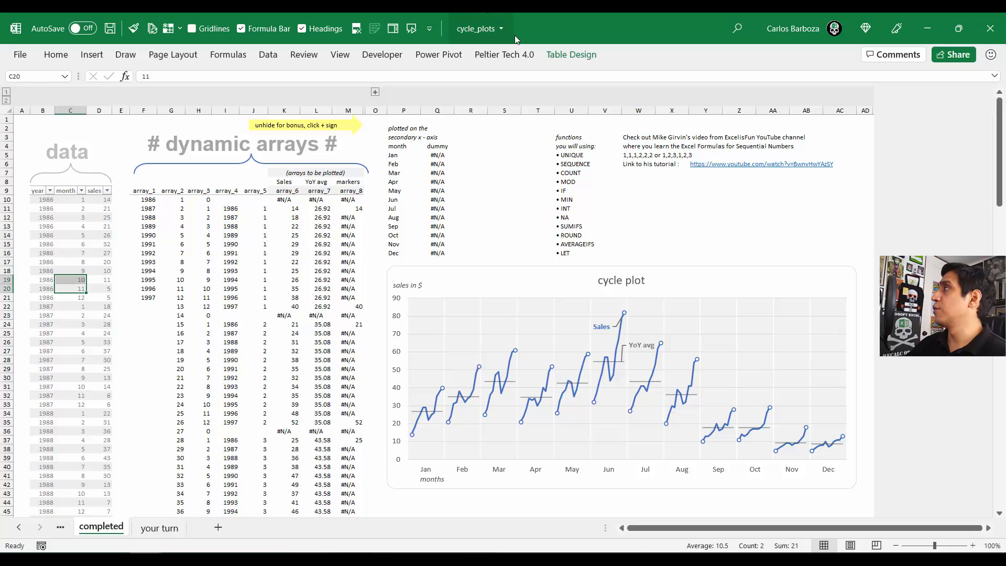
{"action": "left_click", "coordinate": [571, 55]}
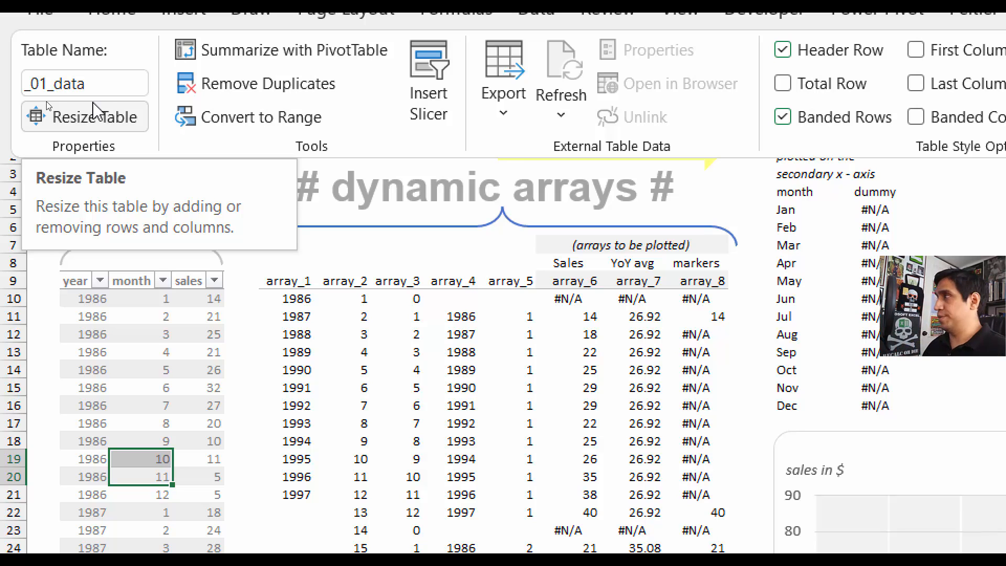
{"action": "key", "text": "Escape"}
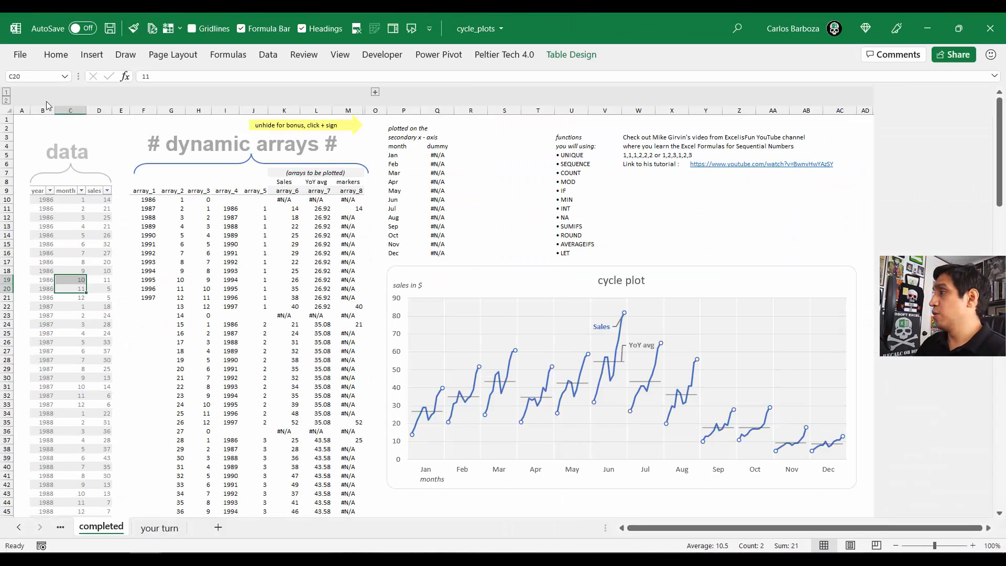
Step: Return to the your turn sheet, select the year header in B4, and restore the window to its smaller size
{"action": "key", "text": "ctrl+Page_Down"}
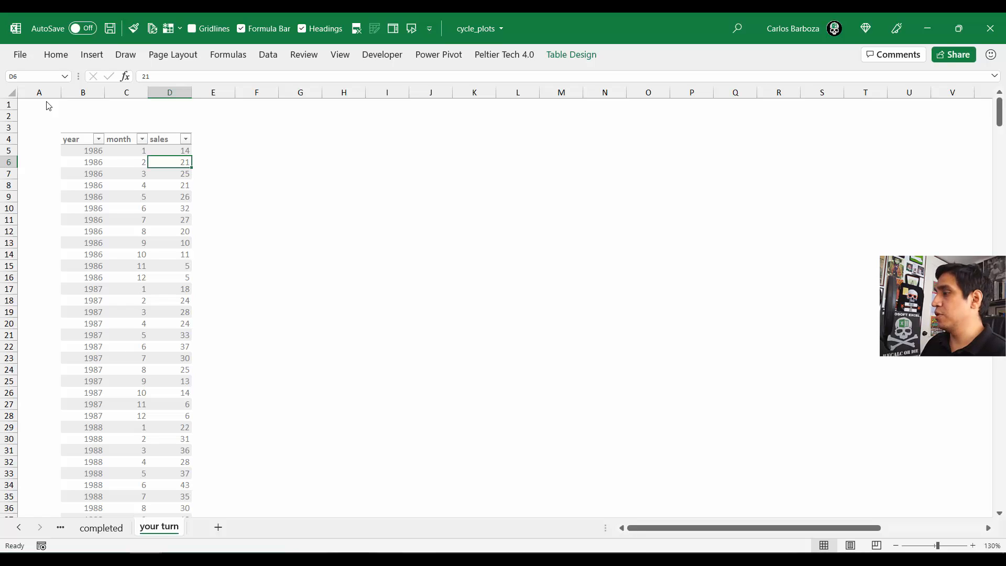
{"action": "key", "text": "Up"}
{"action": "key", "text": "Up"}
{"action": "key", "text": "Left"}
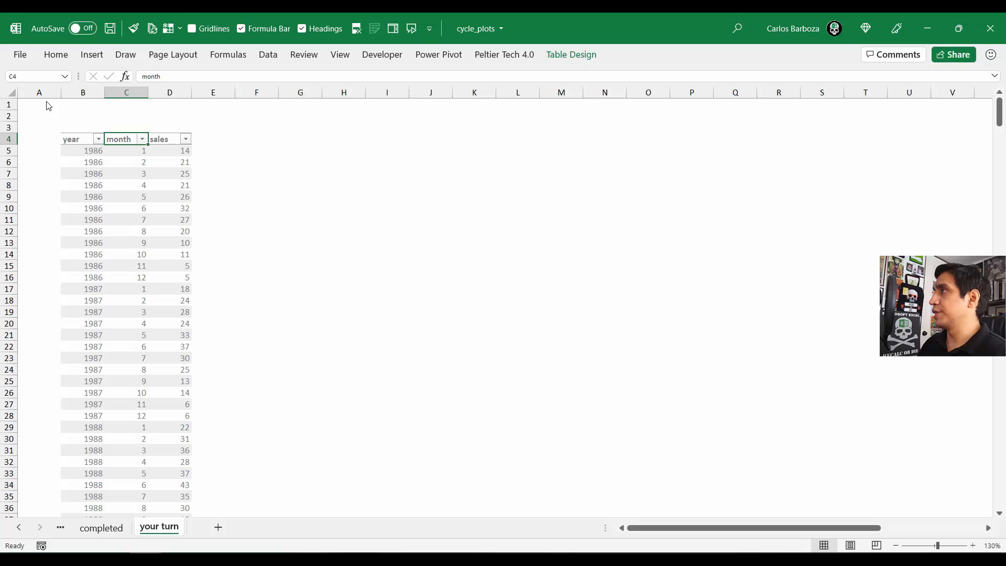
{"action": "key", "text": "Left"}
{"action": "key", "text": "alt+space"}
{"action": "key", "text": "Return"}
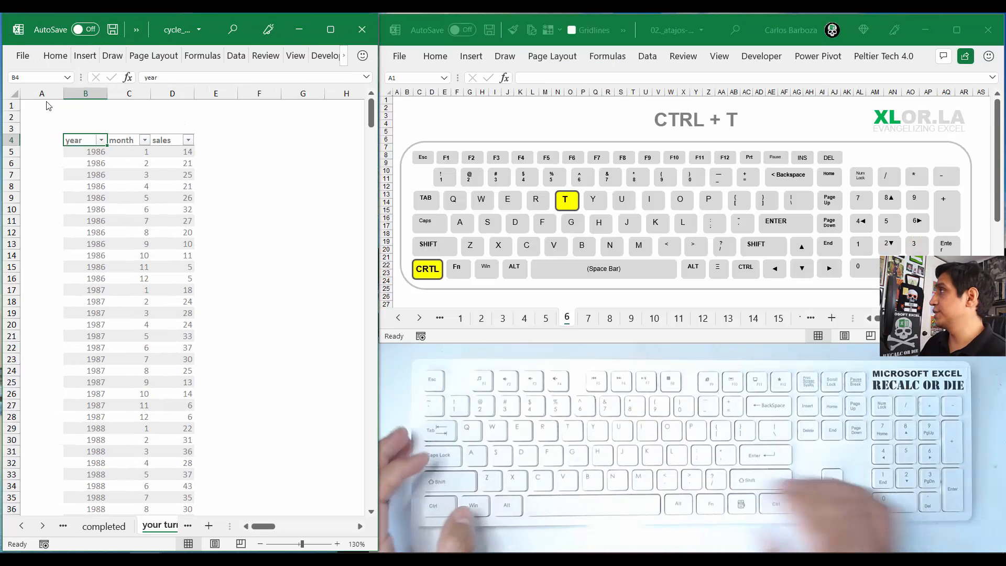
Step: Show the shortcuts workbook's sheets 7 (TAB & ENTER) and 8 (CTRL + SHIFT + left/right arrows), and return to cycle_plots
{"action": "key", "text": "alt+Tab"}
{"action": "key", "text": "ctrl+Page_Down"}
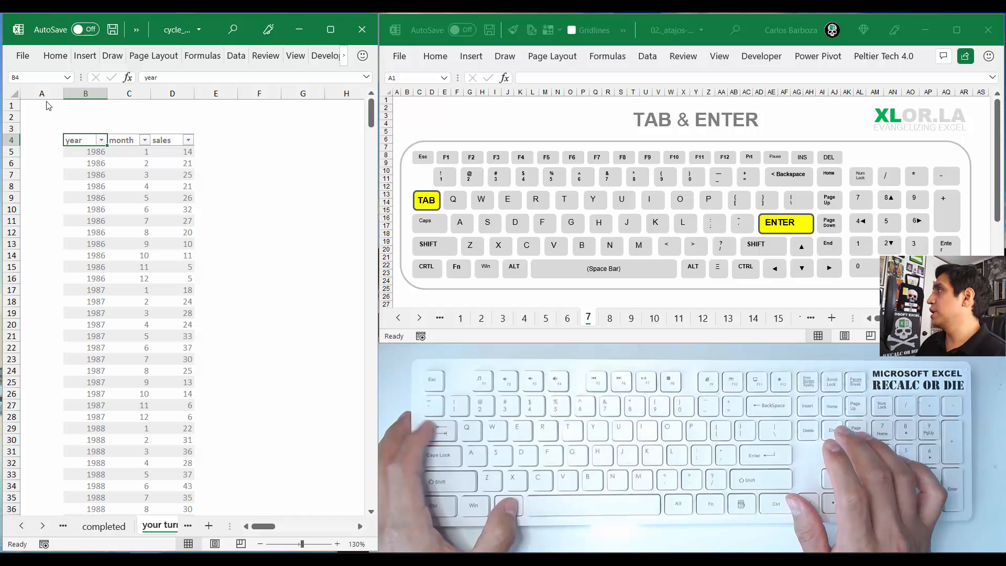
{"action": "key", "text": "ctrl+Page_Down"}
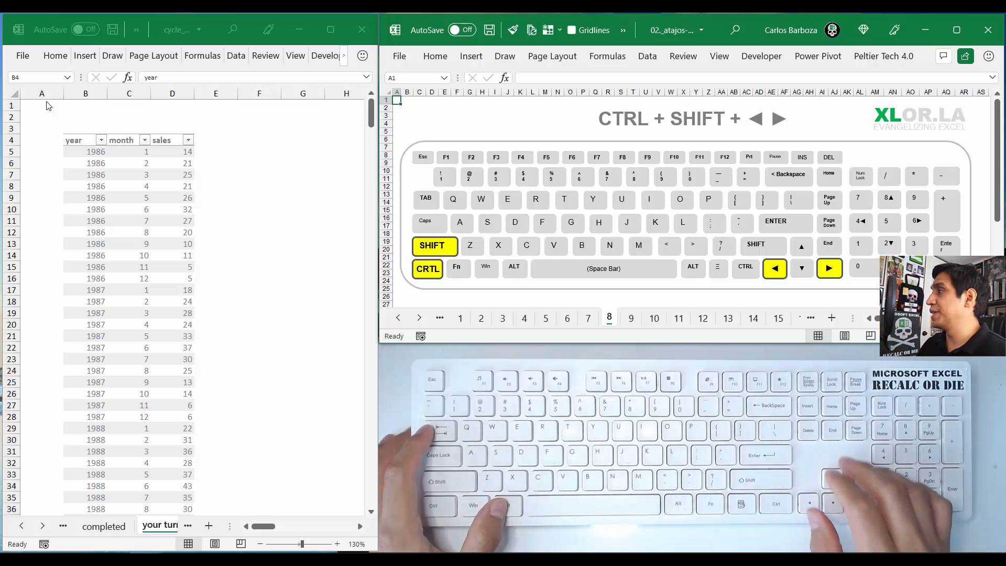
{"action": "key", "text": "alt+Tab"}
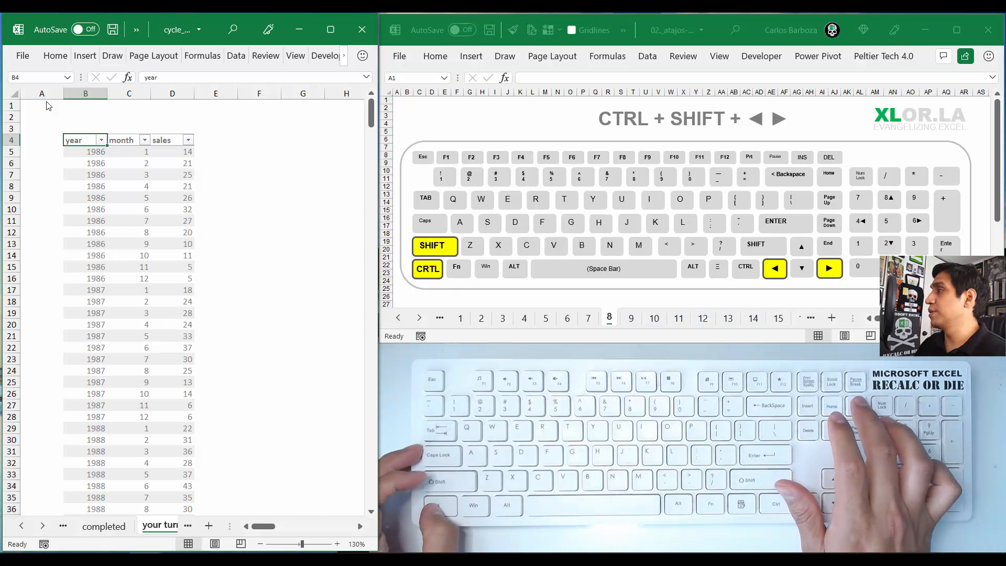
Step: Open the completed sheet and select the array_1 header in F9
{"action": "key", "text": "ctrl+Page_Up"}
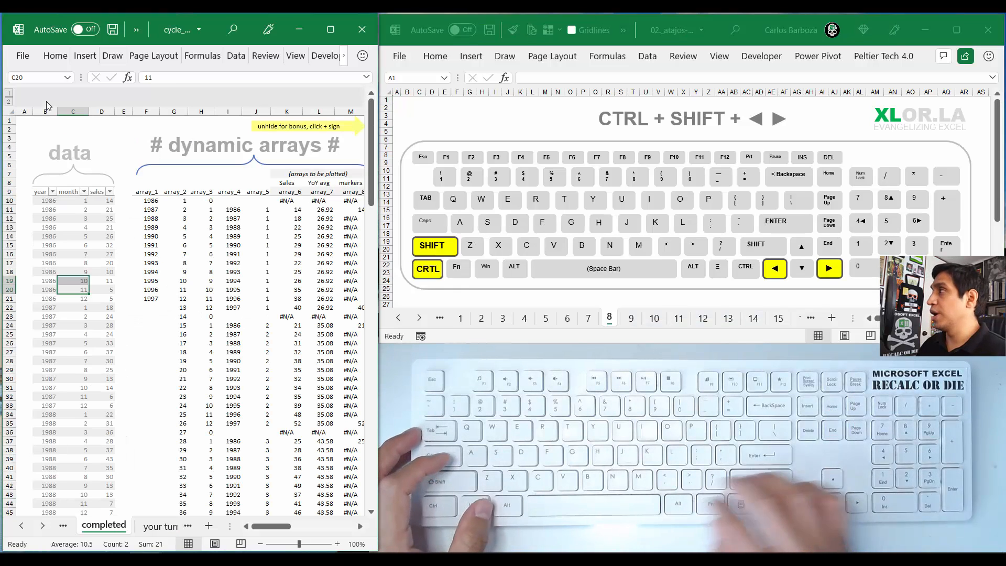
{"action": "key", "text": "Up"}
{"action": "key", "text": "Up"}
{"action": "key", "text": "Up"}
{"action": "key", "text": "Right"}
{"action": "key", "text": "Right"}
{"action": "key", "text": "Right"}
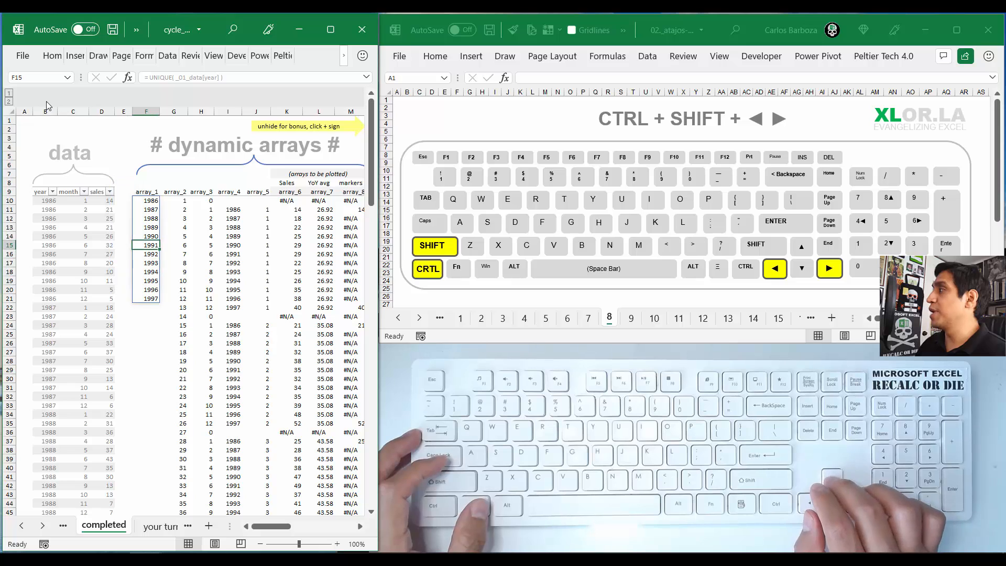
{"action": "key", "text": "Up"}
{"action": "key", "text": "Up"}
{"action": "key", "text": "Up"}
{"action": "key", "text": "Up"}
{"action": "key", "text": "Up"}
{"action": "key", "text": "Up"}
{"action": "key", "text": "Up"}
{"action": "key", "text": "Up"}
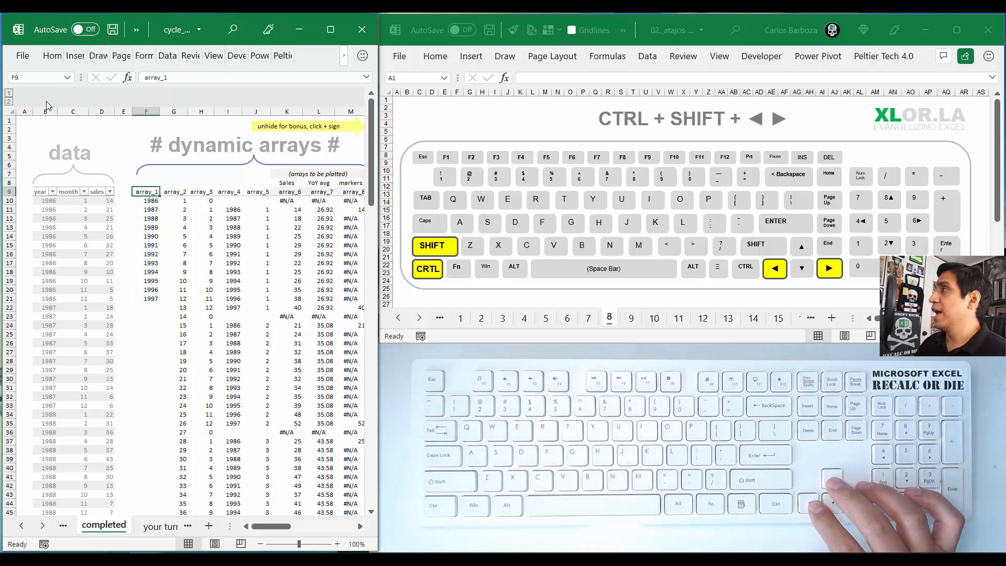
Step: Go across the dynamic array headers from array_1 to array_8 in row 9, and return to array_1
{"action": "key", "text": "Right"}
{"action": "key", "text": "Right"}
{"action": "key", "text": "Right"}
{"action": "key", "text": "Right"}
{"action": "key", "text": "Right"}
{"action": "key", "text": "Right"}
{"action": "key", "text": "Right"}
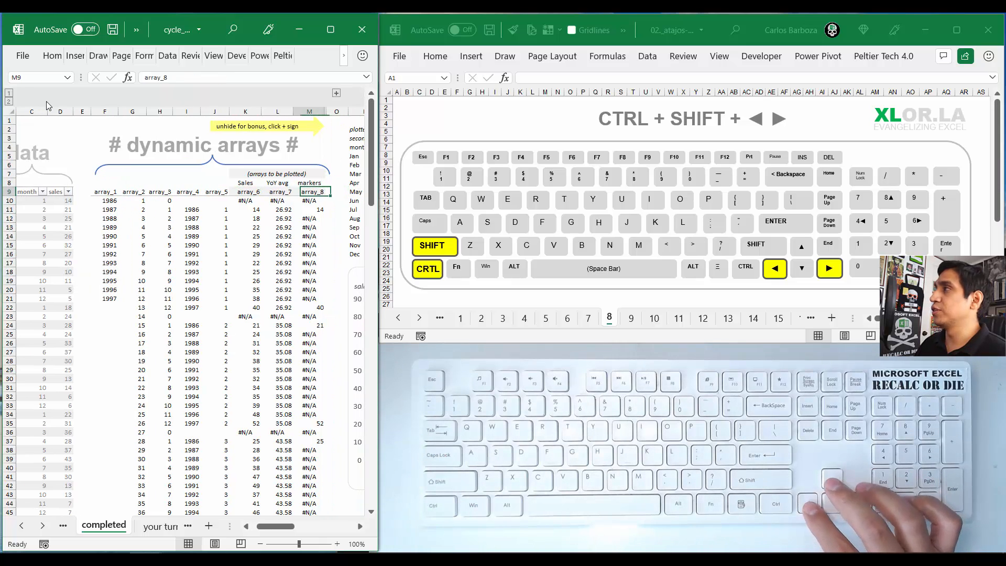
{"action": "key", "text": "Left"}
{"action": "key", "text": "Left"}
{"action": "key", "text": "Left"}
{"action": "key", "text": "Left"}
{"action": "key", "text": "Left"}
{"action": "key", "text": "Left"}
{"action": "key", "text": "Left"}
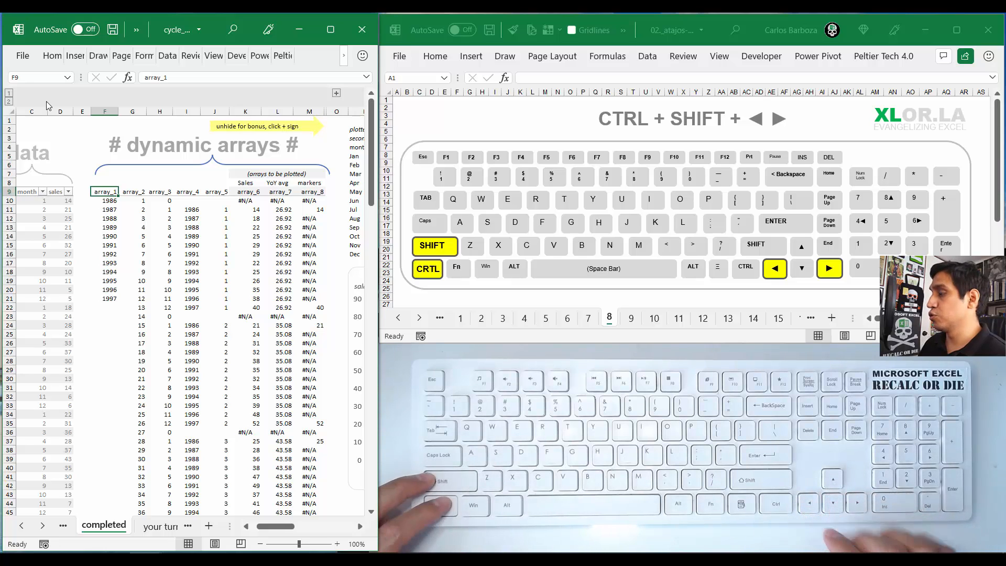
Step: Select the array_1 to array_8 headers in F9:M9 on the completed sheet and copy them
{"action": "key", "text": "ctrl+shift+Right"}
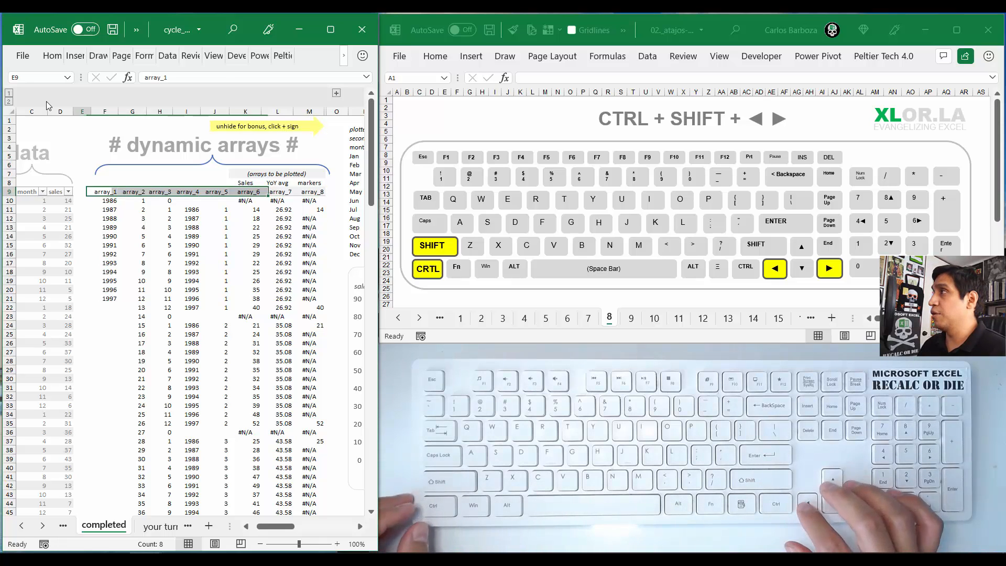
{"action": "key", "text": "ctrl+shift+Left"}
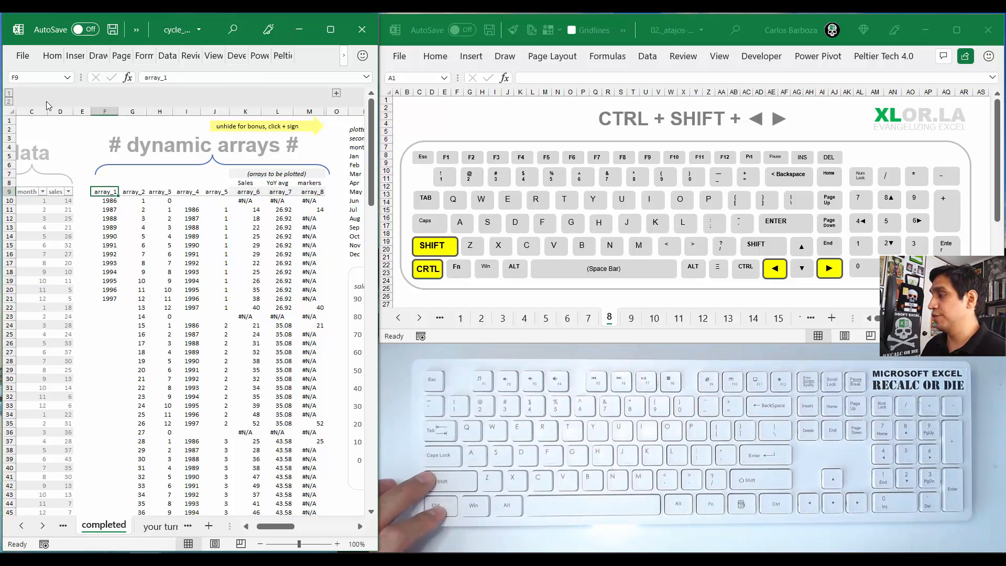
{"action": "key", "text": "ctrl+shift+Right"}
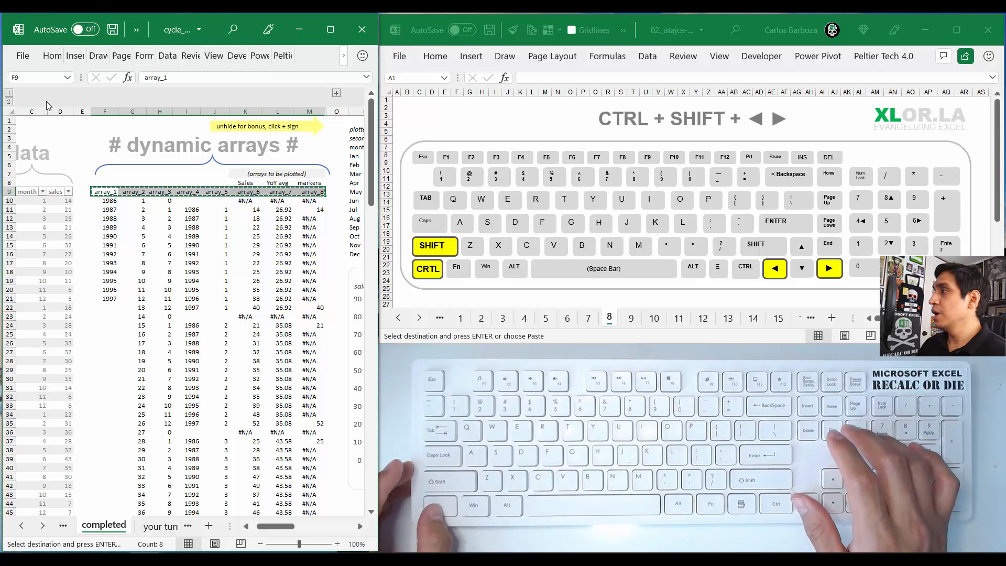
Step: Open the your turn sheet and select cell F4 as the paste destination
{"action": "key", "text": "ctrl+Page_Down"}
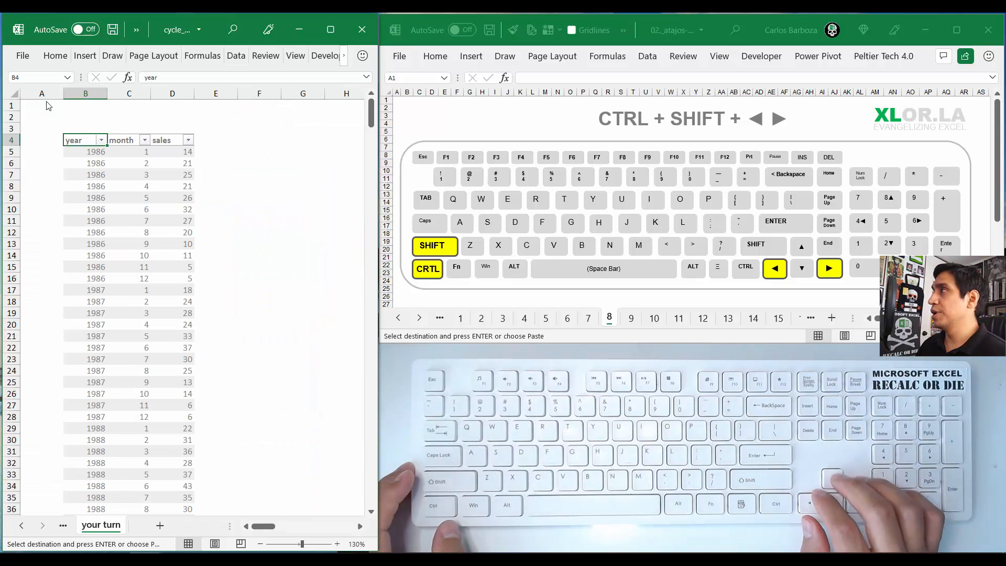
{"action": "key", "text": "Right"}
{"action": "key", "text": "Right"}
{"action": "key", "text": "Right"}
{"action": "key", "text": "Right"}
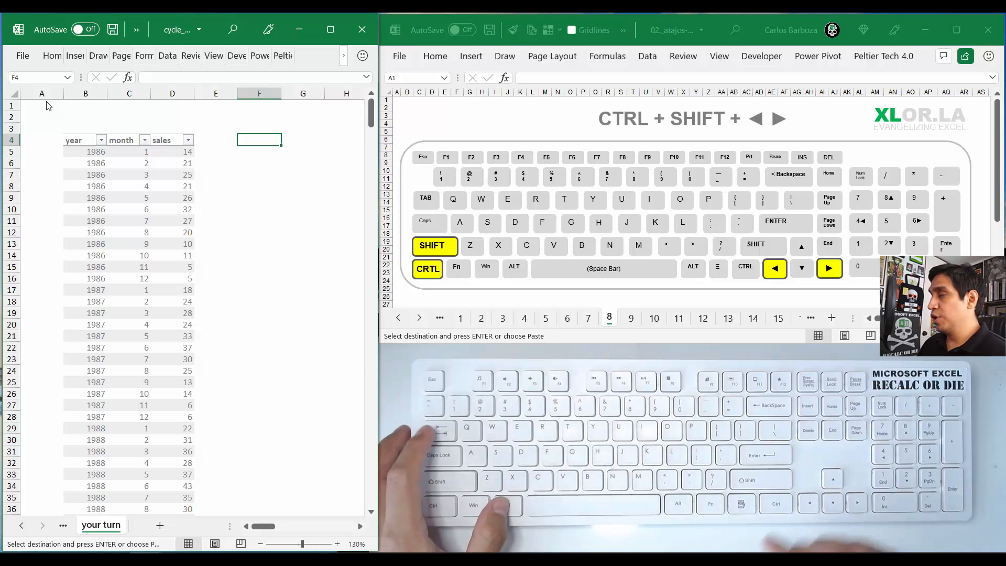
Step: Show the shortcuts workbook's sheet 9 (CTRL + ALT + V + V + ENTER), then check the copied headers on the completed sheet and return to F4
{"action": "key", "text": "alt+Tab"}
{"action": "key", "text": "ctrl+Page_Down"}
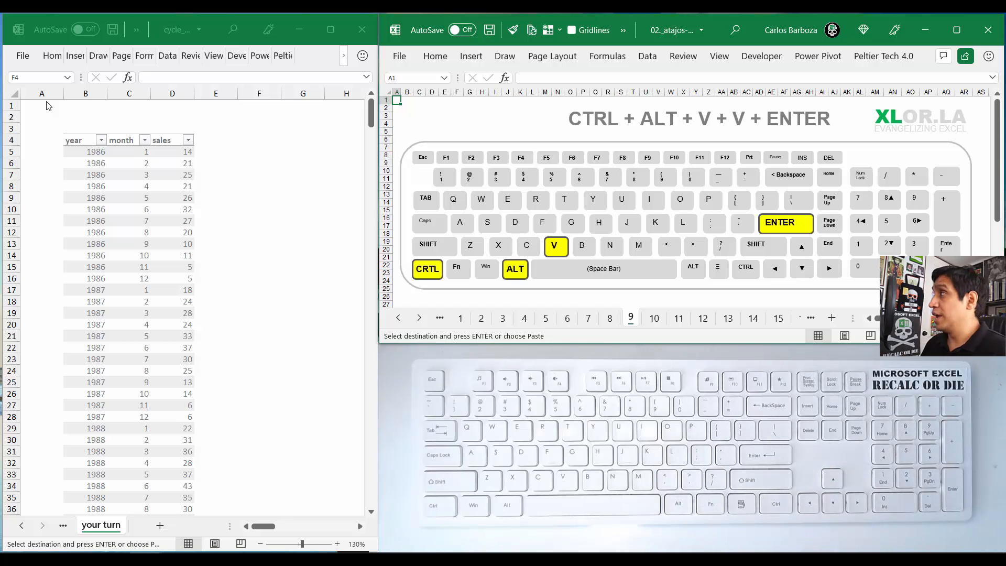
{"action": "key", "text": "alt+Tab"}
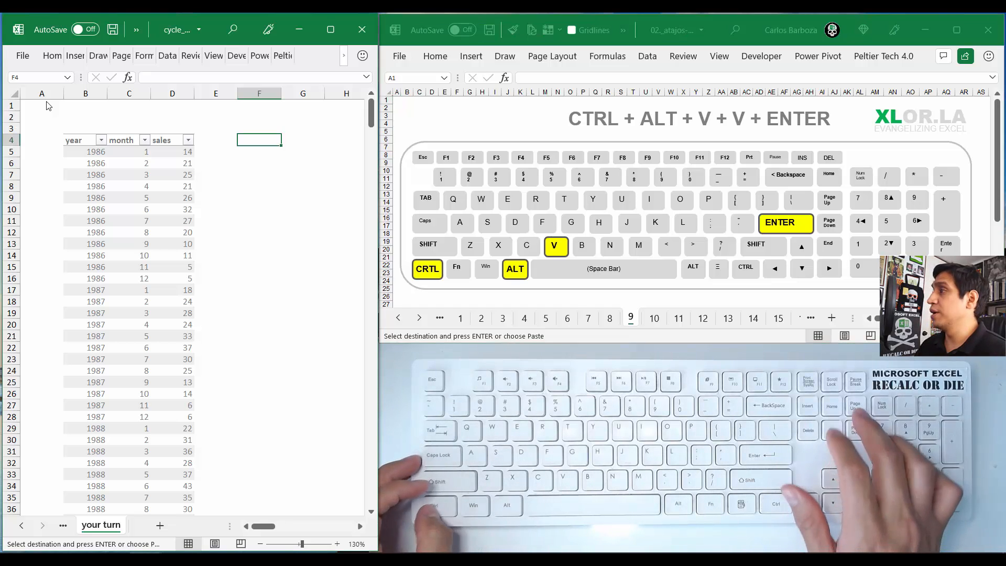
{"action": "key", "text": "ctrl+Page_Up"}
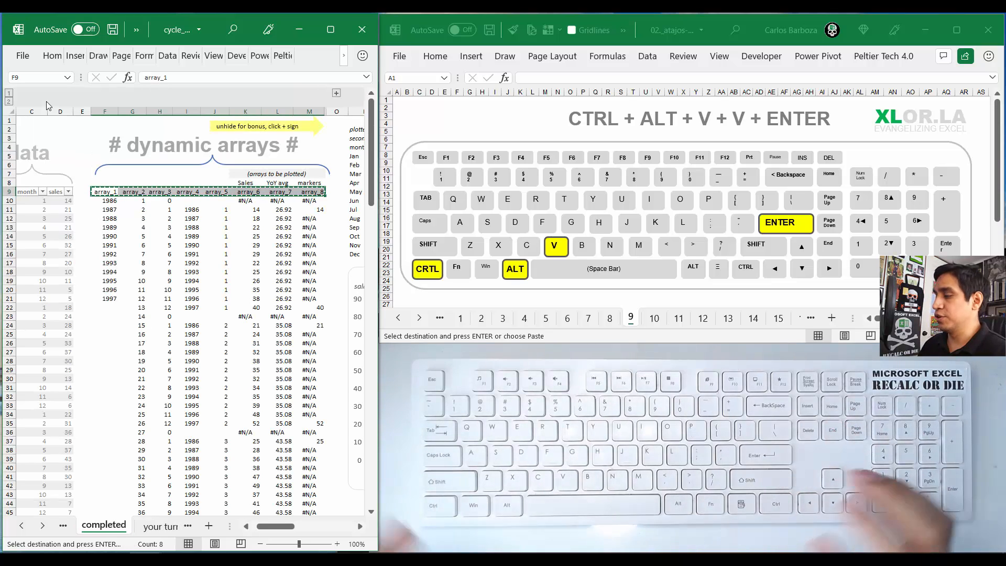
{"action": "key", "text": "ctrl+Page_Down"}
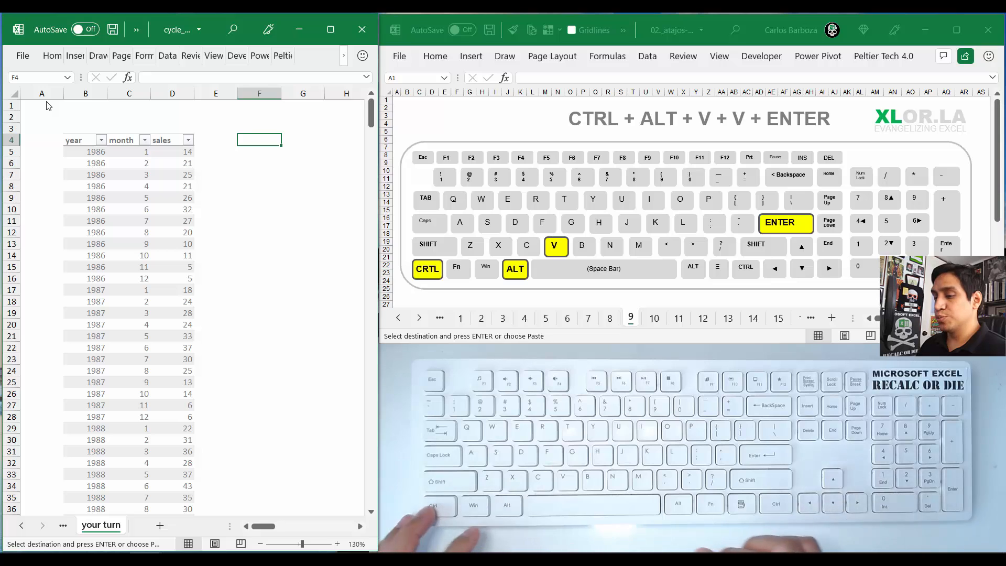
Step: Paste the copied array headers as values only from F4 on the your turn sheet, and look across them back to array_1
{"action": "key", "text": "ctrl+alt+v"}
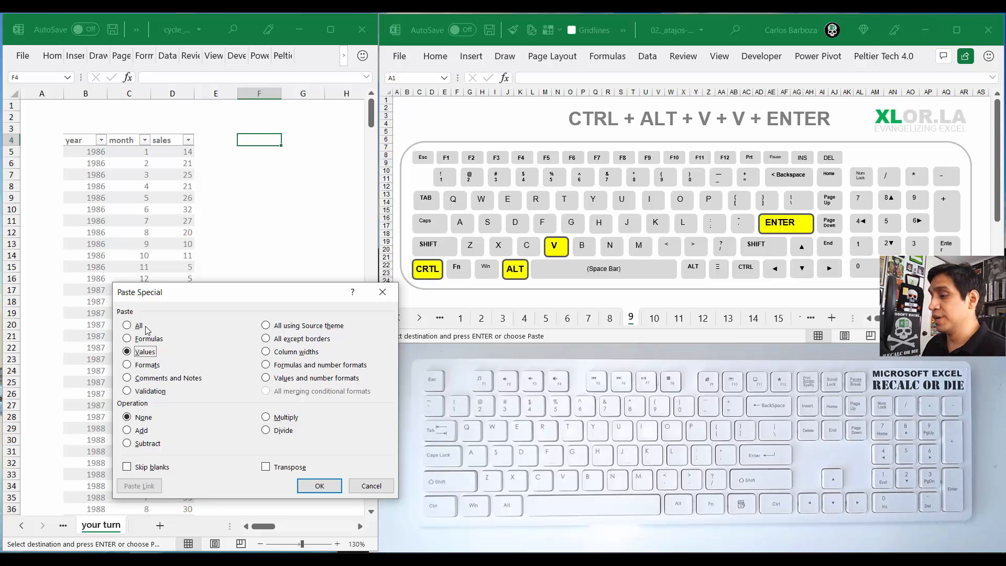
{"action": "key", "text": "Return"}
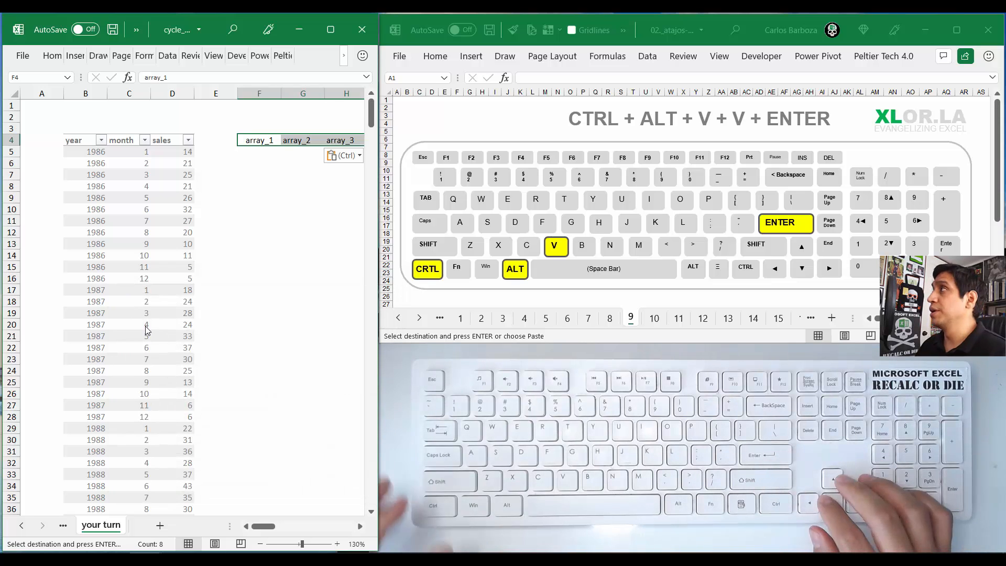
{"action": "key", "text": "Right"}
{"action": "key", "text": "Right"}
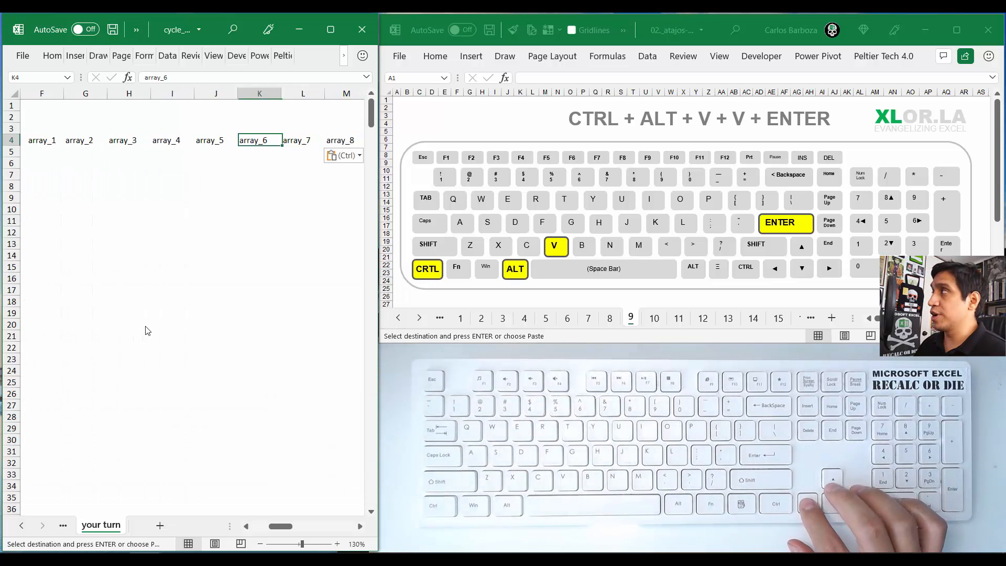
{"action": "key", "text": "Left"}
{"action": "key", "text": "Left"}
Step: Show the shortcuts workbook's sheet 10 on the CTRL with + or - shortcut, and return to cycle_plots
{"action": "key", "text": "alt+Tab"}
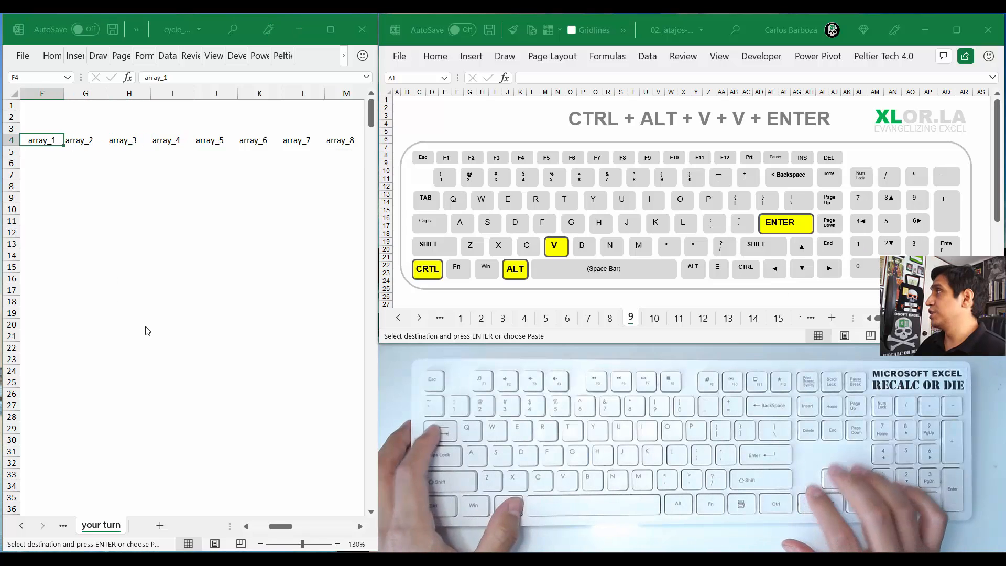
{"action": "key", "text": "ctrl+Page_Down"}
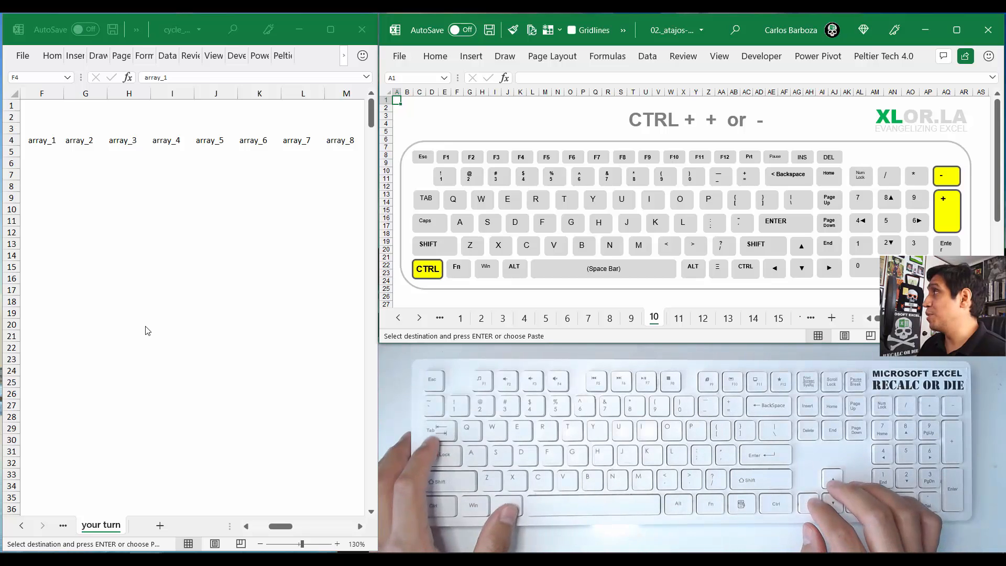
{"action": "key", "text": "alt+Tab"}
Step: Move along row 4 to A4, clear the pending copy selection, and select the year header in B4
{"action": "key", "text": "ctrl+Left"}
{"action": "key", "text": "ctrl+Left"}
{"action": "key", "text": "ctrl+Left"}
{"action": "key", "text": "ctrl+Left"}
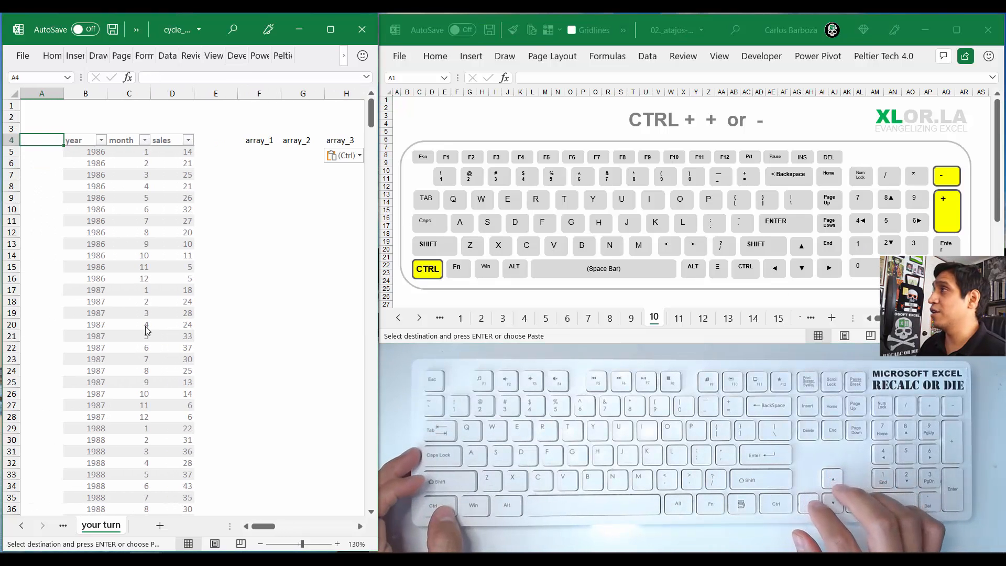
{"action": "key", "text": "ctrl+minus"}
{"action": "key", "text": "Escape"}
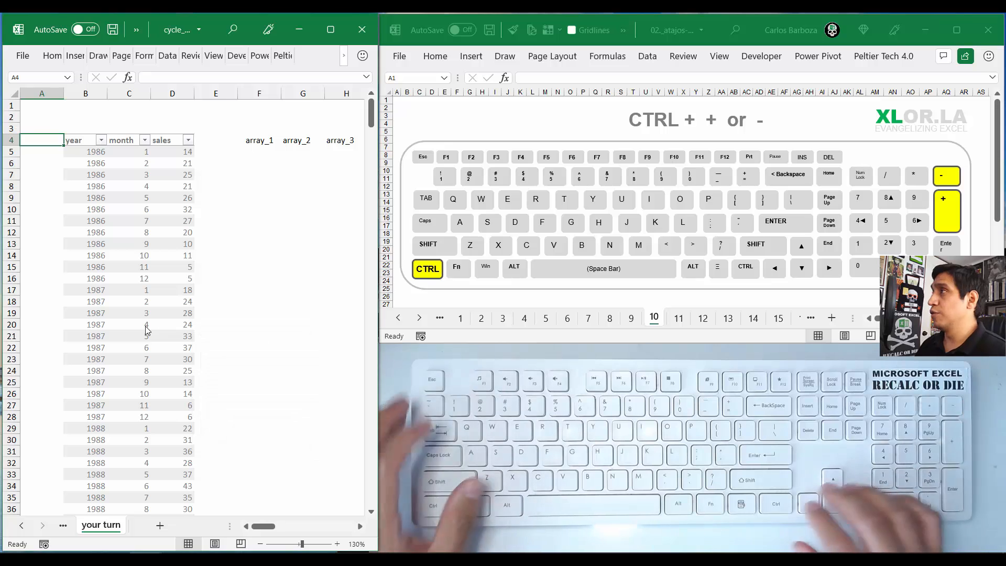
{"action": "key", "text": "ctrl+Right"}
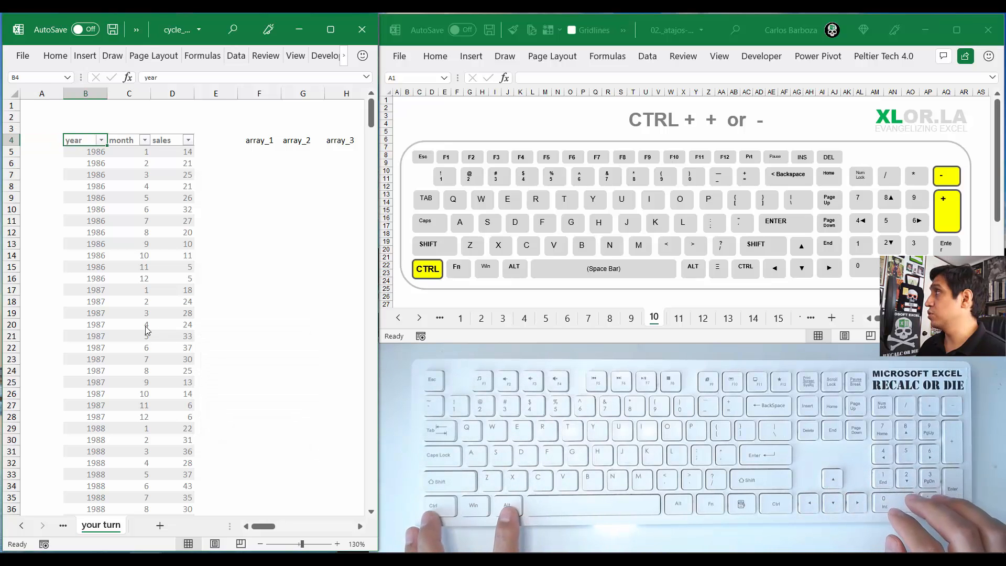
Step: Zoom the your turn sheet out to 85% and back in to 130%
{"action": "scroll", "coordinate": [146, 328], "scroll_direction": "down", "scroll_amount": 2}
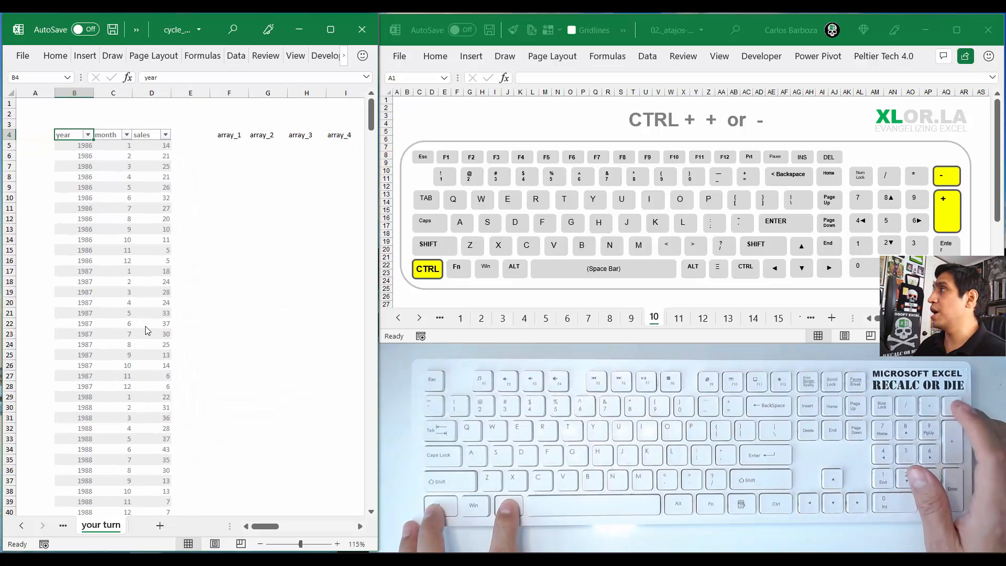
{"action": "scroll", "coordinate": [146, 328], "scroll_direction": "down", "scroll_amount": 1}
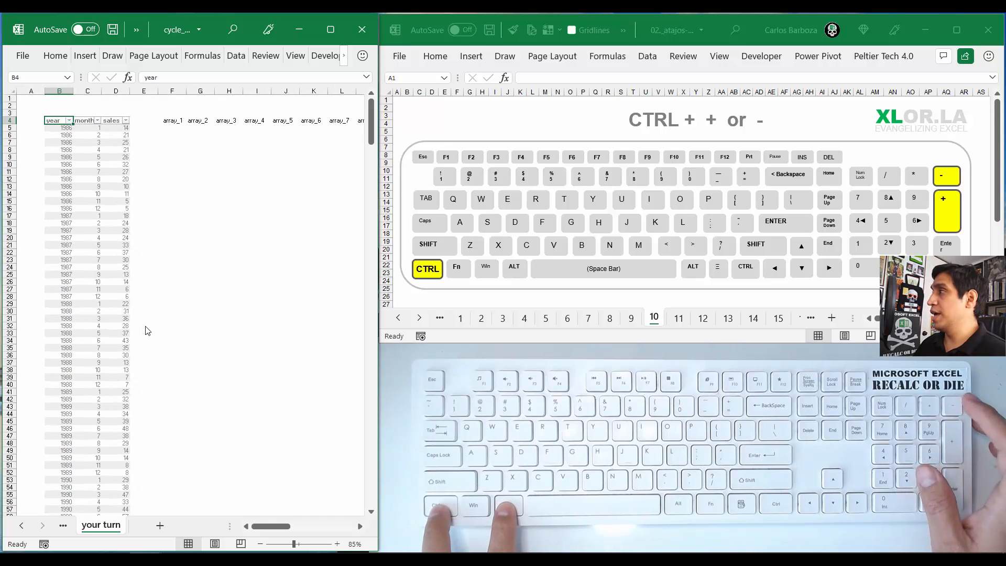
{"action": "scroll", "coordinate": [146, 330], "scroll_direction": "up", "scroll_amount": 3}
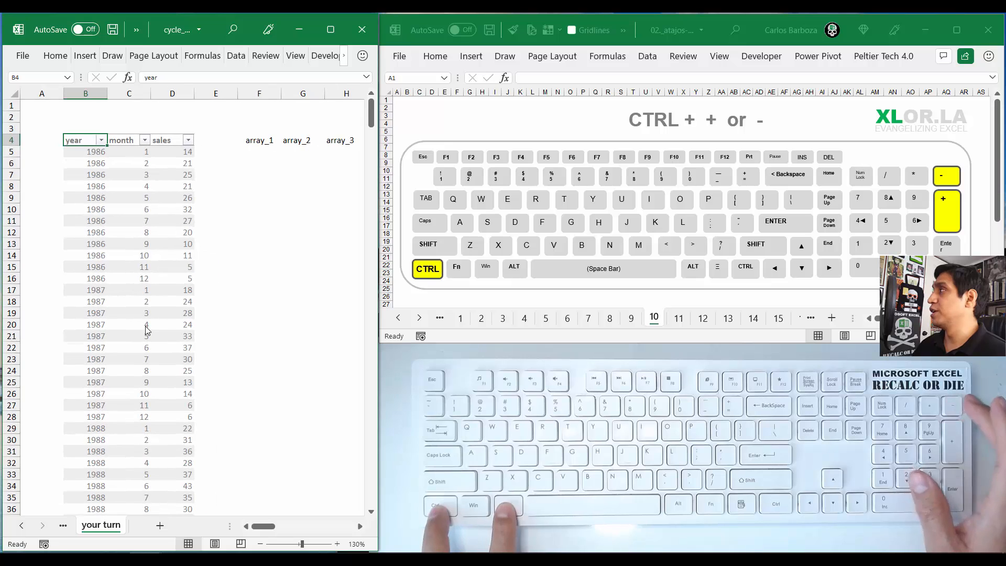
Step: In the shortcuts workbook, change sheet 10's title to CTRL + ALT + + or -, widen its text box to one line, and select A1
{"action": "key", "text": "alt+Tab"}
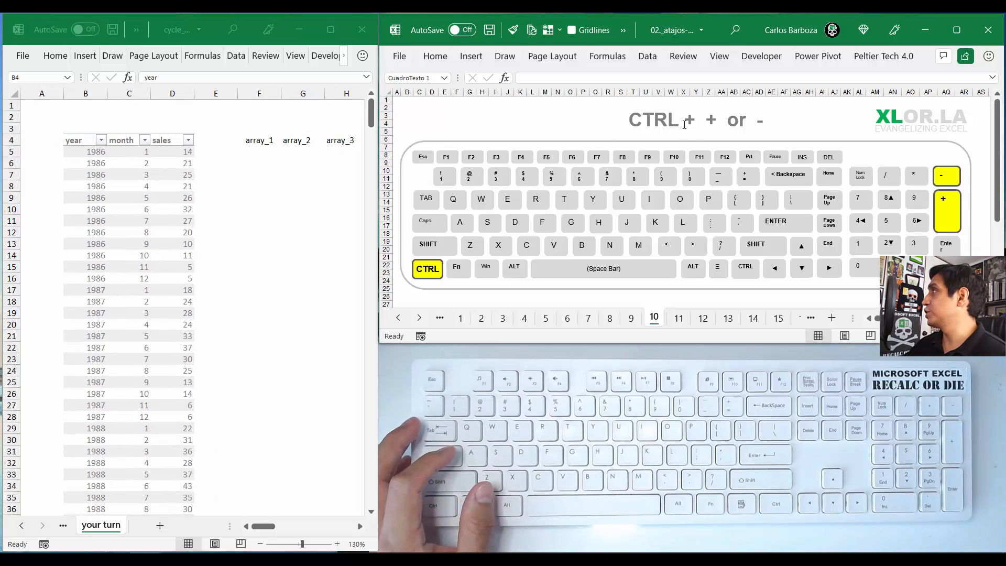
{"action": "left_click", "coordinate": [684, 124]}
{"action": "type", "text": "+"}
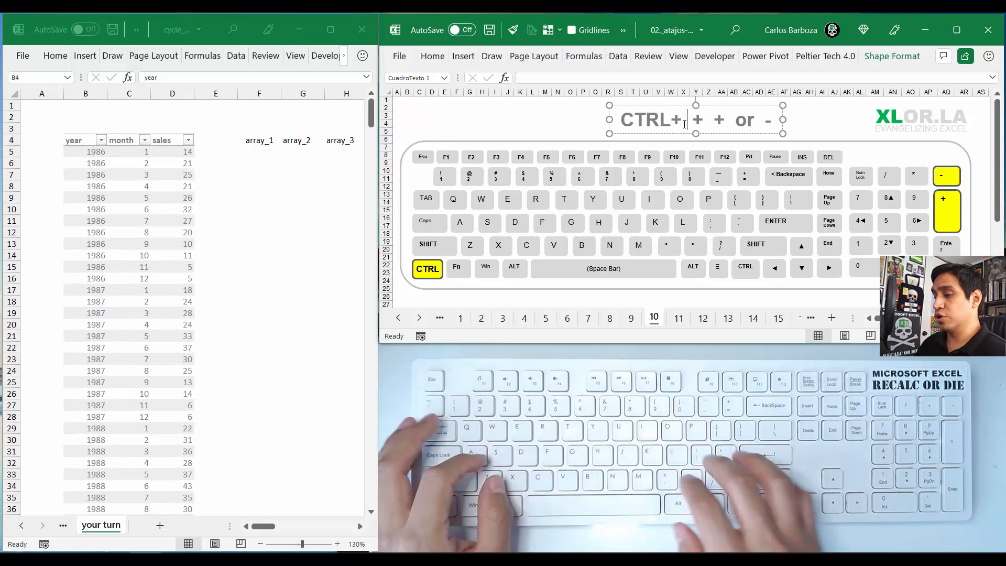
{"action": "type", "text": " ALT"}
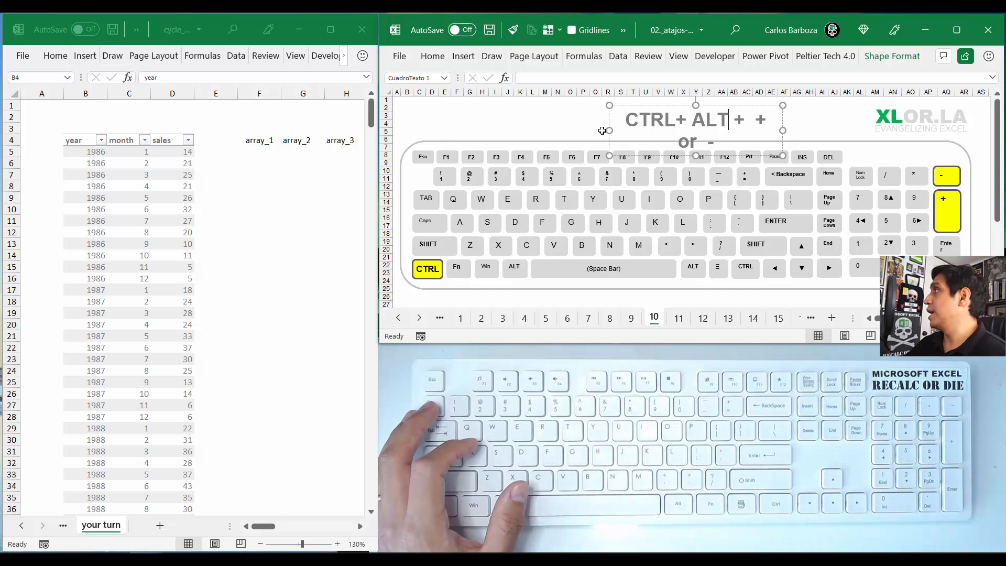
{"action": "left_click_drag", "start_coordinate": [610, 132], "coordinate": [555, 120]}
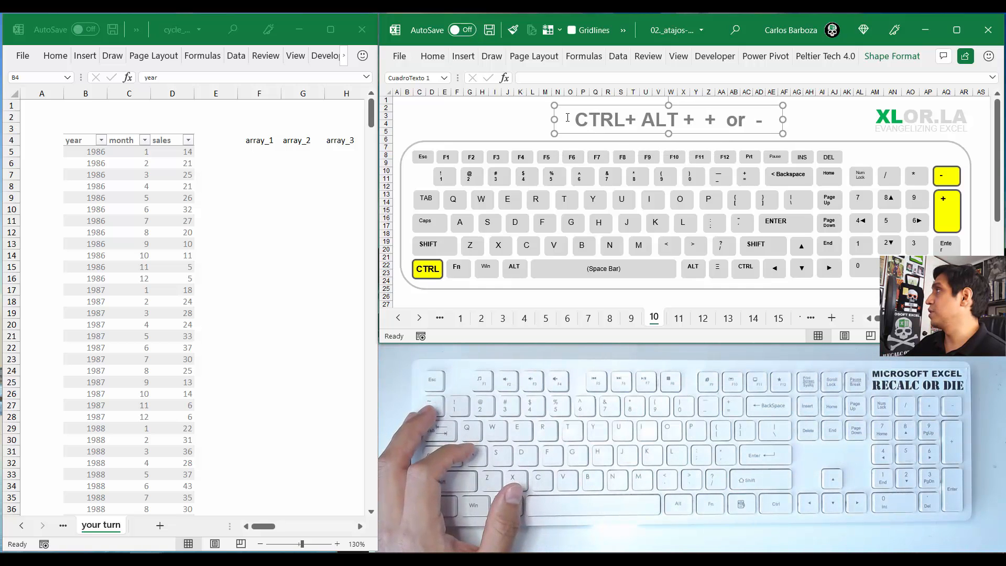
{"action": "left_click", "coordinate": [625, 120]}
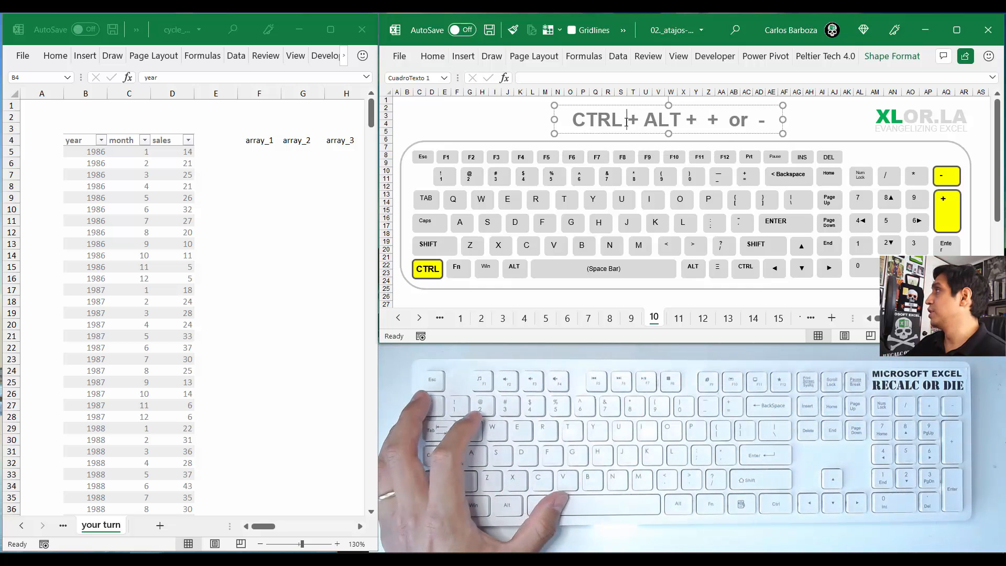
{"action": "left_click", "coordinate": [538, 110]}
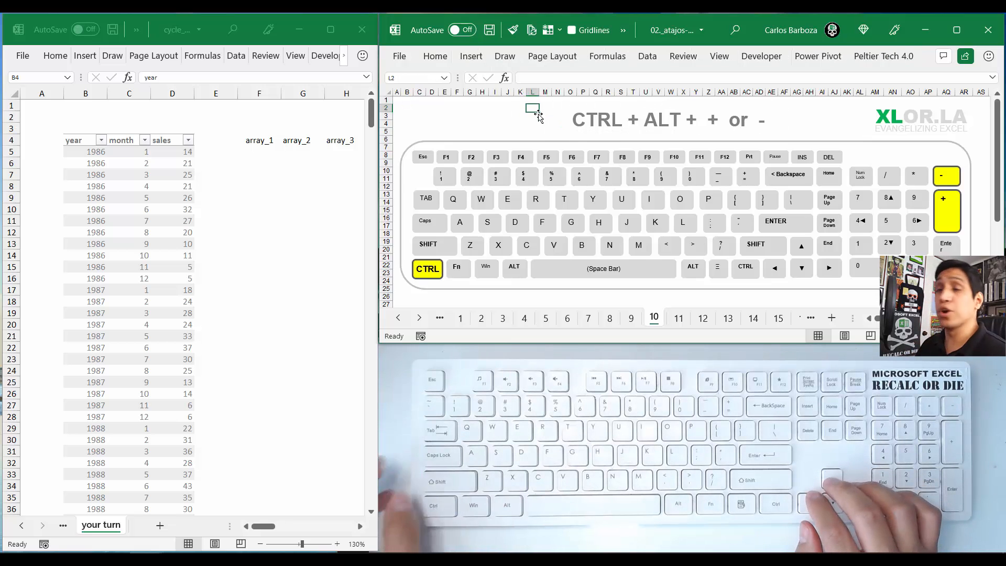
{"action": "key", "text": "ctrl+Up"}
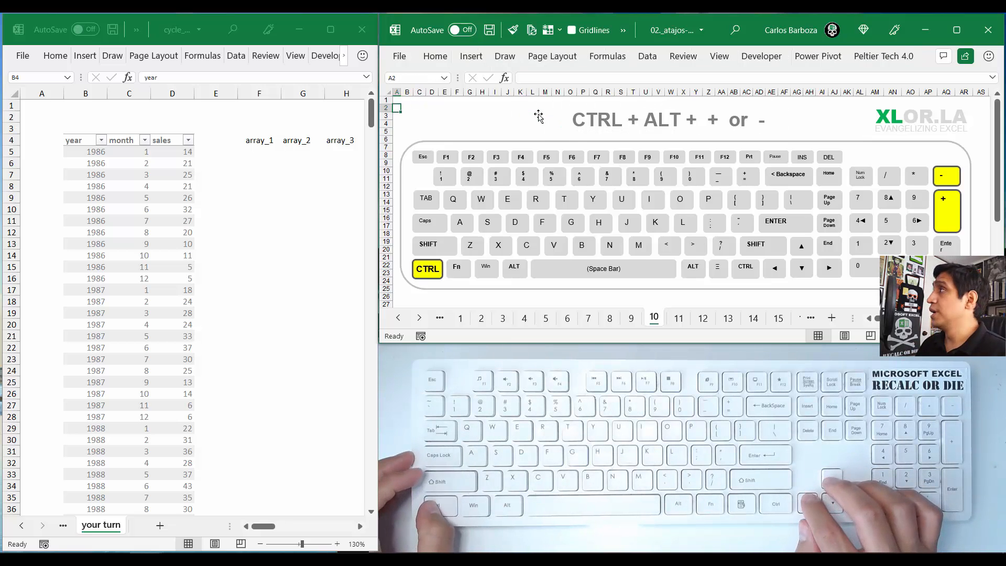
{"action": "key", "text": "ctrl+Left"}
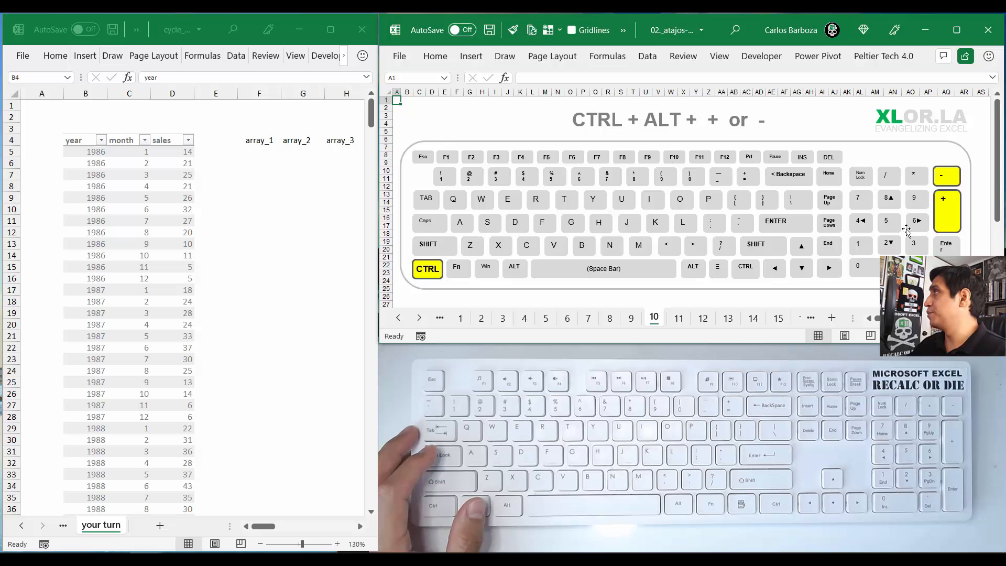
Step: Apply the yellow + key's formatting to the ALT key in sheet 10's keyboard diagram
{"action": "left_click", "coordinate": [955, 215]}
{"action": "left_click", "coordinate": [955, 214]}
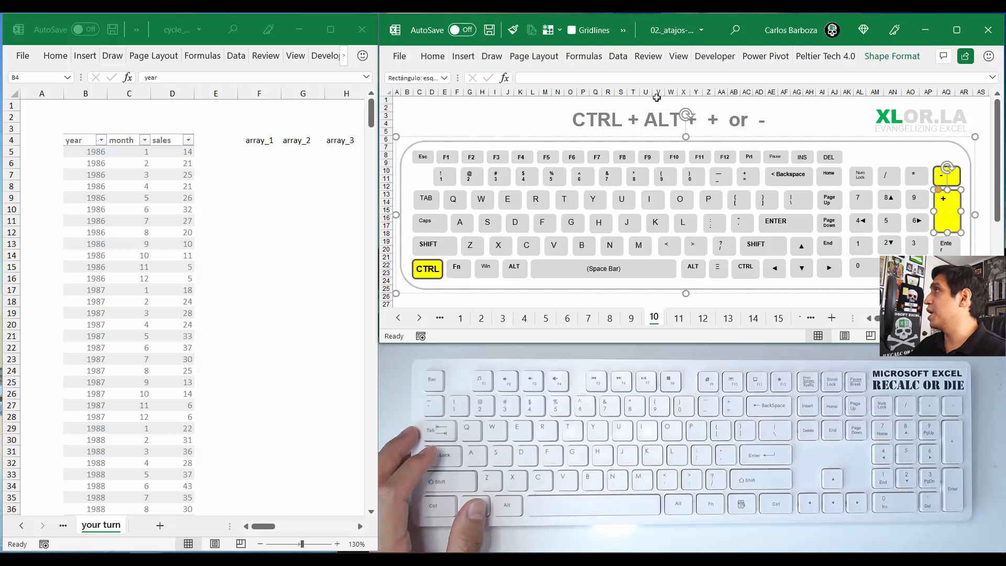
{"action": "left_click", "coordinate": [513, 30]}
{"action": "left_click", "coordinate": [514, 269]}
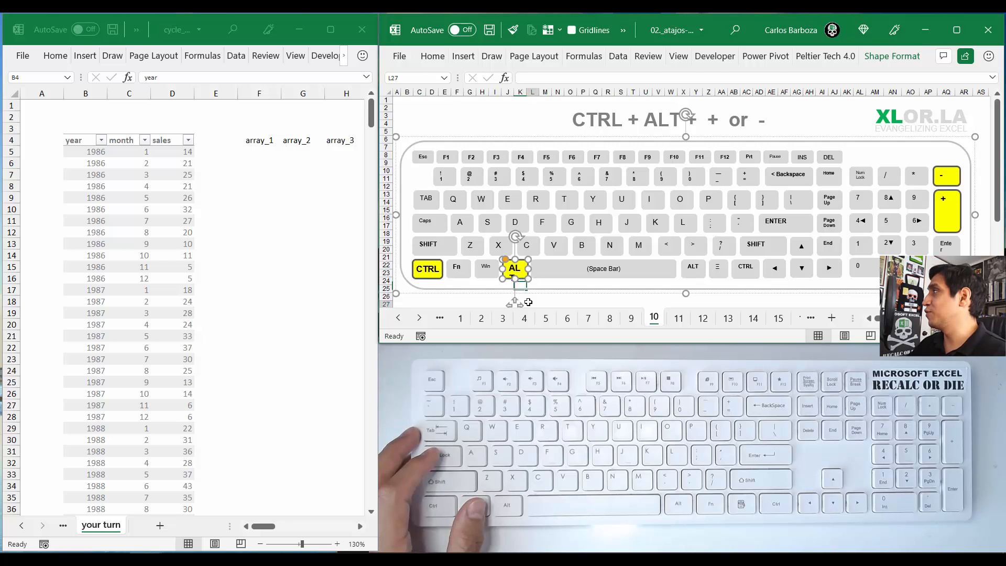
Step: Delete the wrapped ALT text from the yellow key beside the space bar in sheet 10's keyboard diagram
{"action": "left_click", "coordinate": [519, 269]}
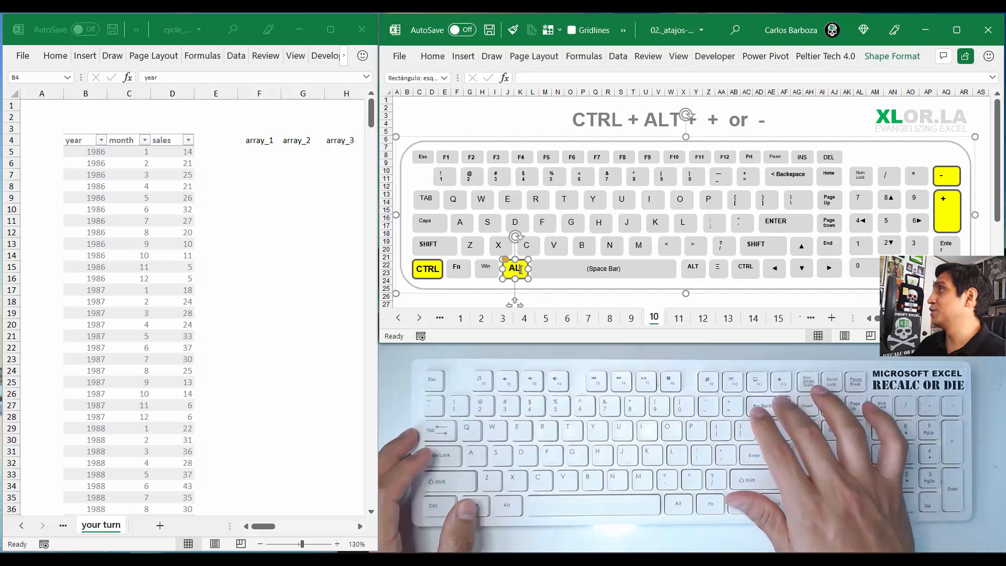
{"action": "key", "text": "BackSpace"}
{"action": "key", "text": "BackSpace"}
{"action": "key", "text": "BackSpace"}
Step: Duplicate the CTRL key's text box, place the copy over the blank yellow key, change its text to ALT, and nudge it into alignment
{"action": "left_click", "coordinate": [435, 267]}
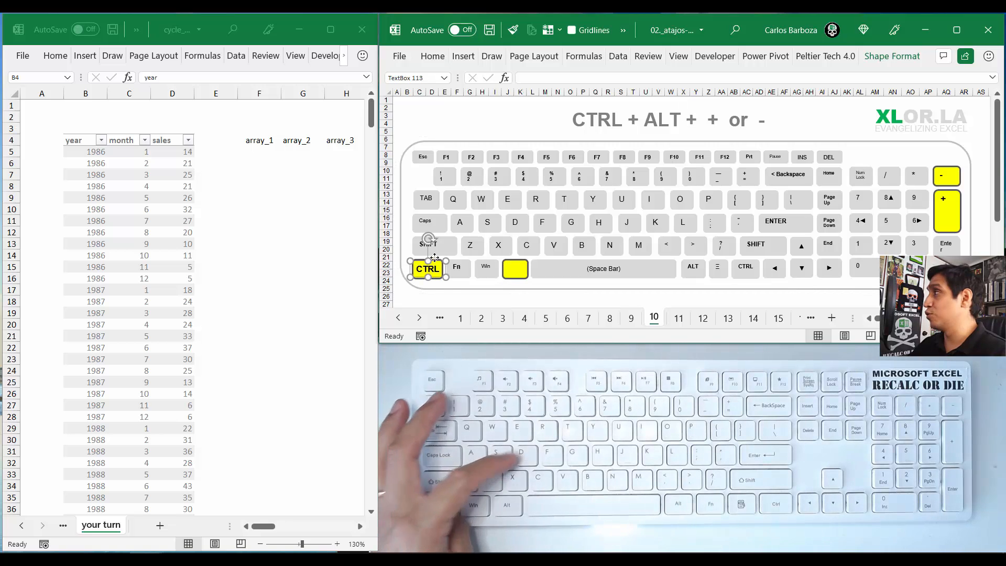
{"action": "key", "text": "ctrl+d"}
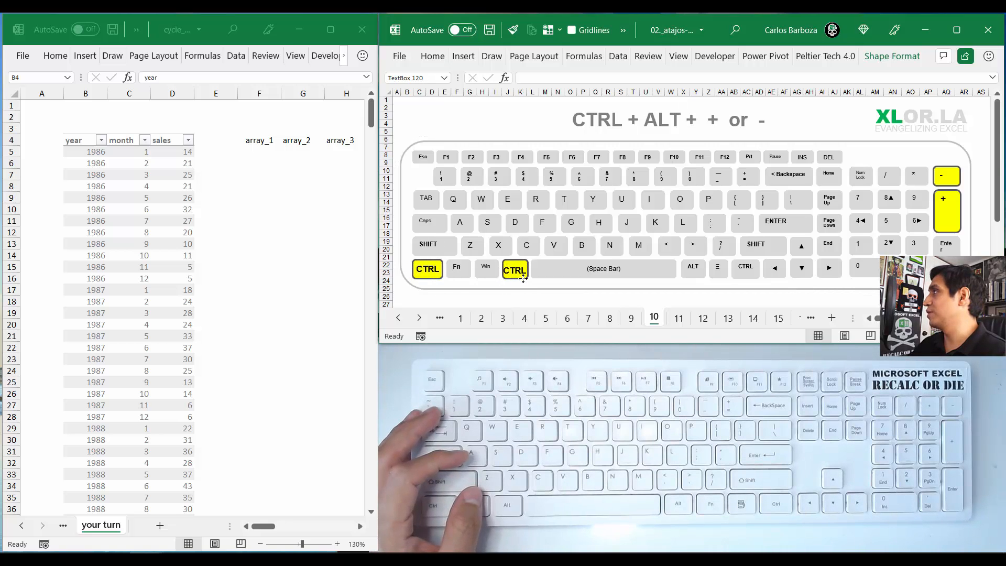
{"action": "left_click", "coordinate": [526, 272]}
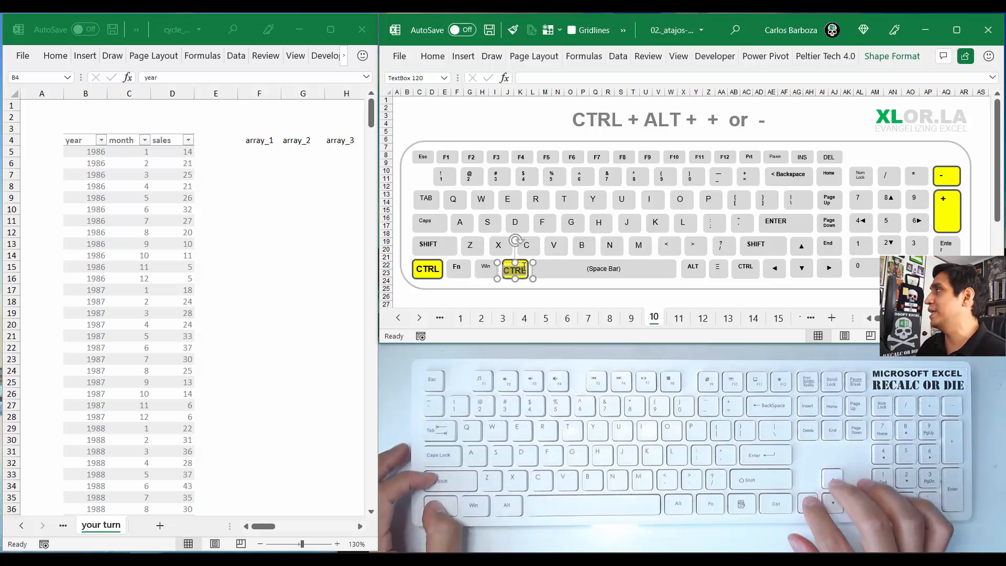
{"action": "type", "text": "ALT"}
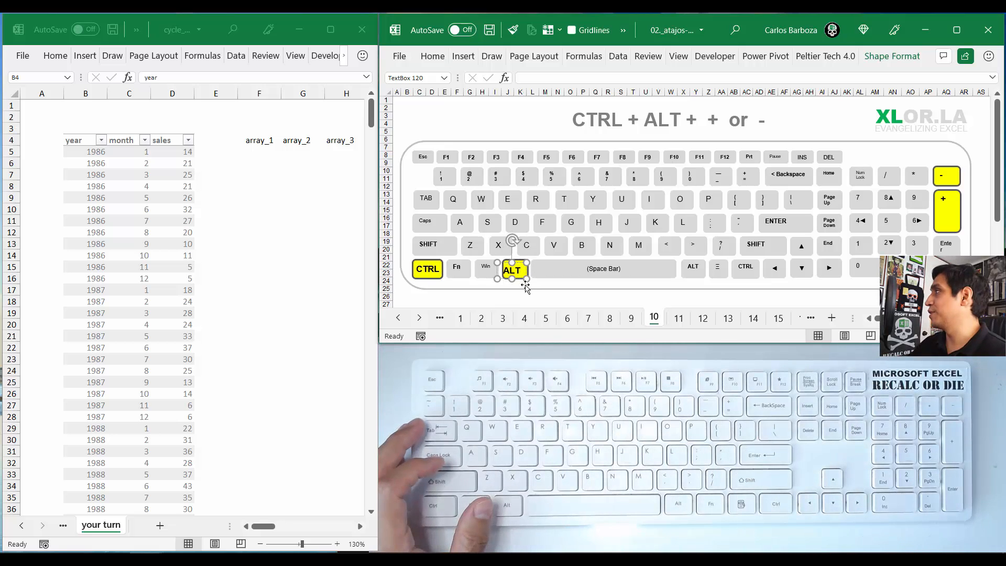
{"action": "key", "text": "Right"}
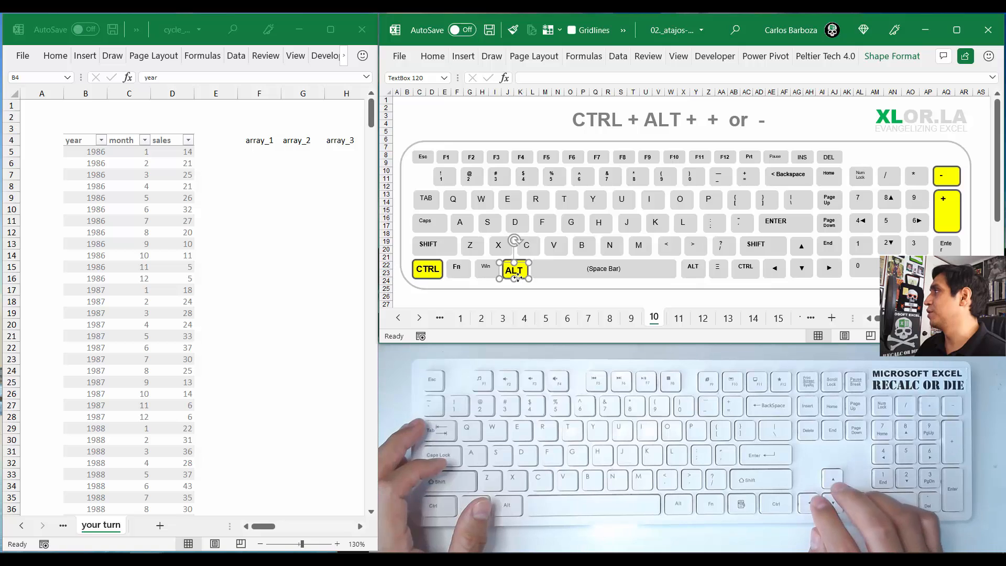
{"action": "key", "text": "Up"}
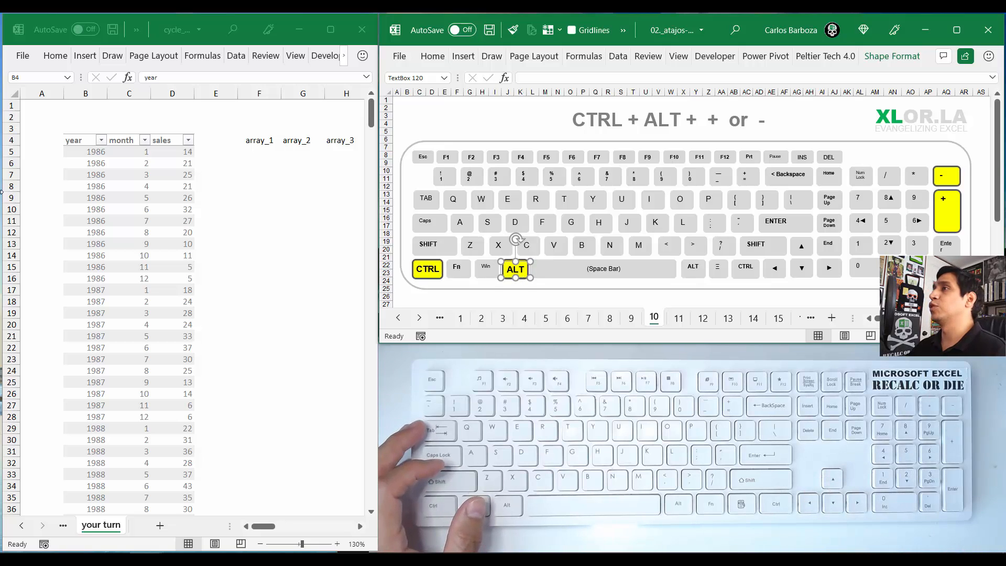
{"action": "key", "text": "Escape"}
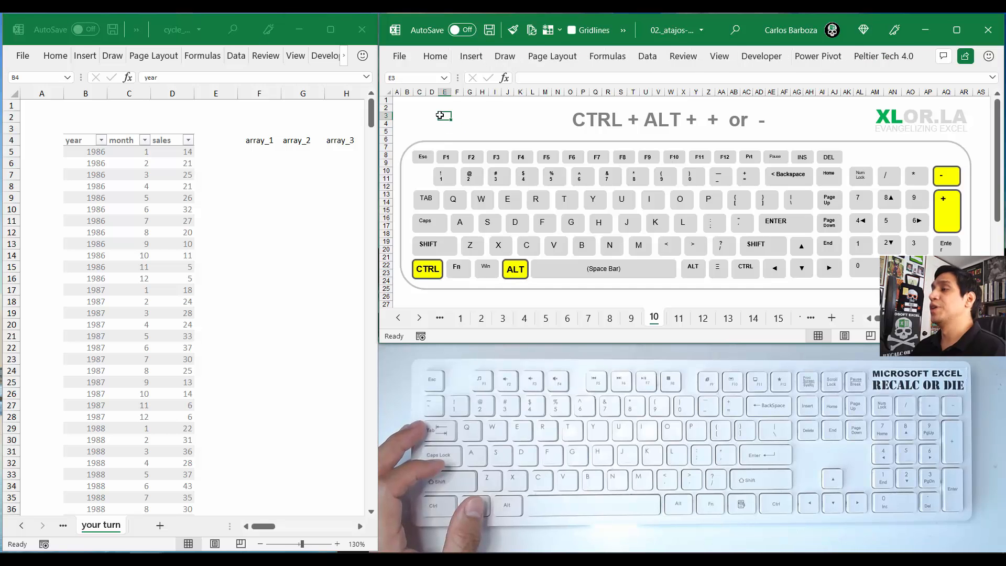
Step: Switch to the cycle plot workbook and zoom the your turn sheet out to 115%, ending at 145%
{"action": "key", "text": "alt+Tab"}
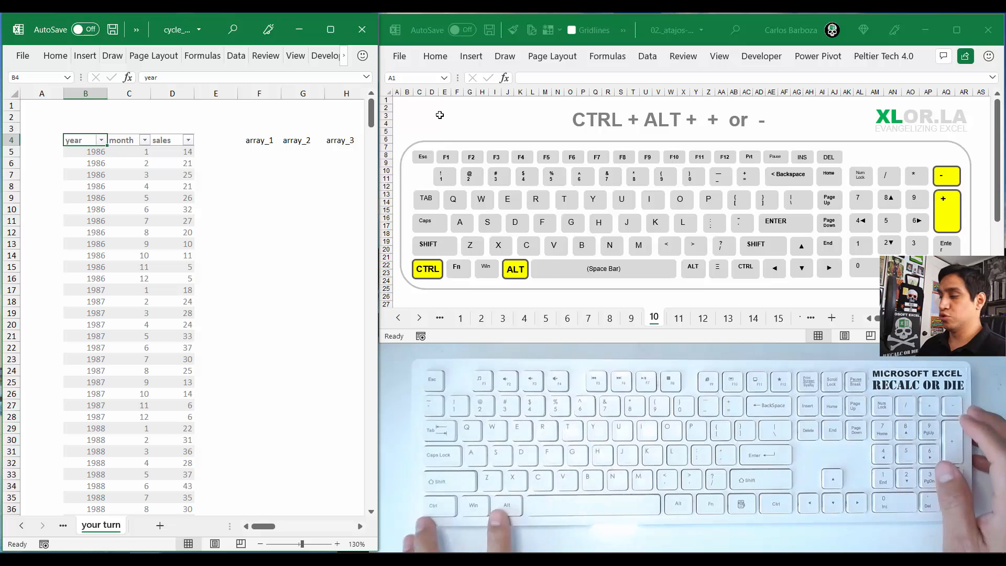
{"action": "key", "text": "ctrl+alt+minus"}
{"action": "key", "text": "ctrl+alt+minus"}
{"action": "key", "text": "ctrl+alt+plus"}
{"action": "key", "text": "ctrl+alt+plus"}
{"action": "key", "text": "ctrl+alt+plus"}
{"action": "key", "text": "ctrl+alt+plus"}
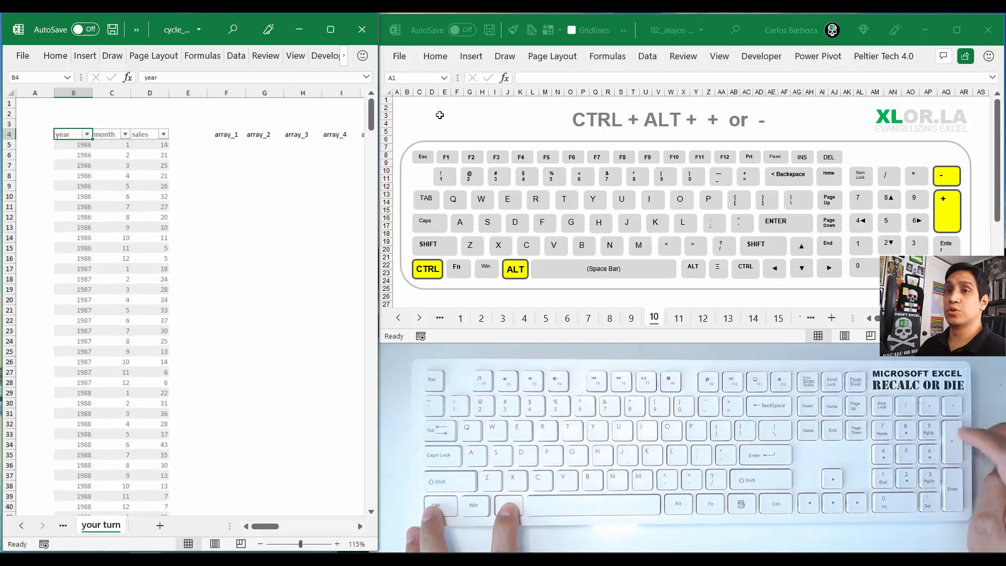
{"action": "key", "text": "ctrl+alt+minus"}
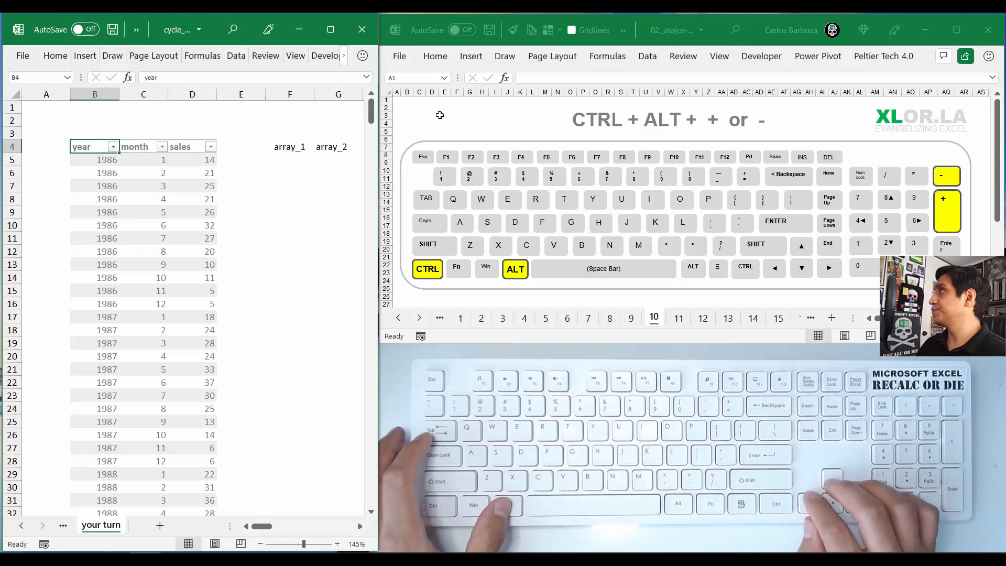
Step: Show the TAB shortcut on sheet 11 of the shortcuts workbook and return to the cycle plot workbook
{"action": "key", "text": "alt+Tab"}
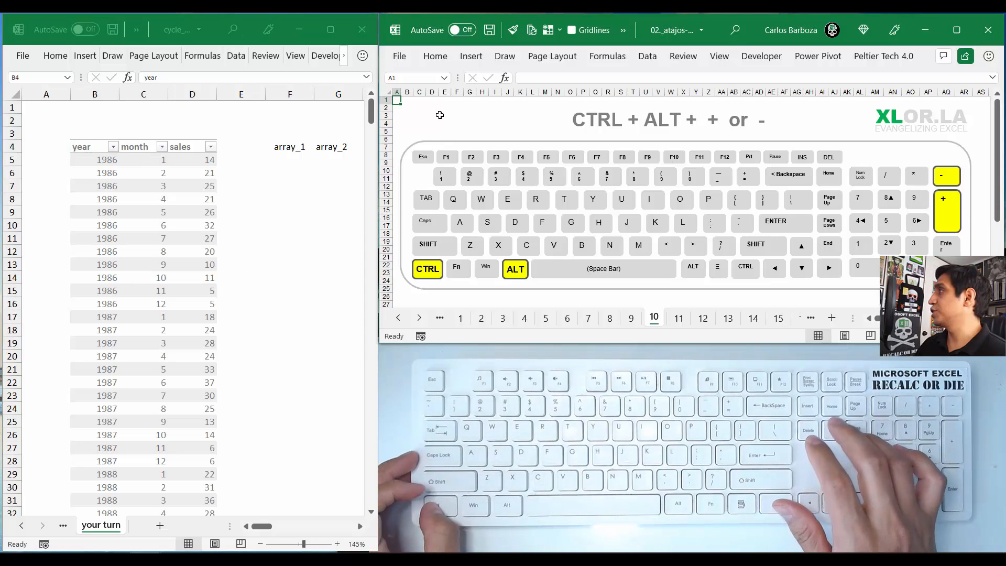
{"action": "key", "text": "ctrl+Page_Down"}
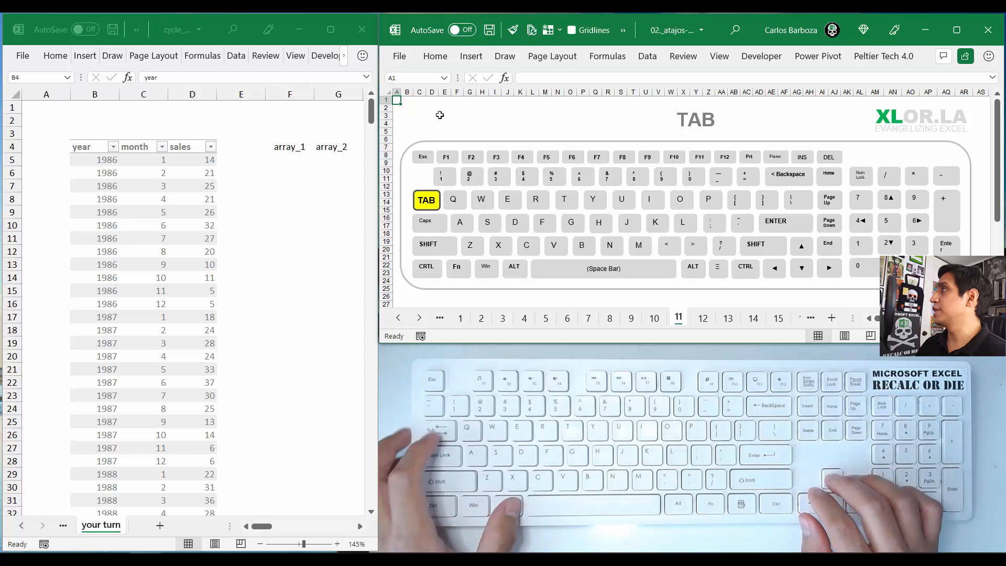
{"action": "key", "text": "alt+Tab"}
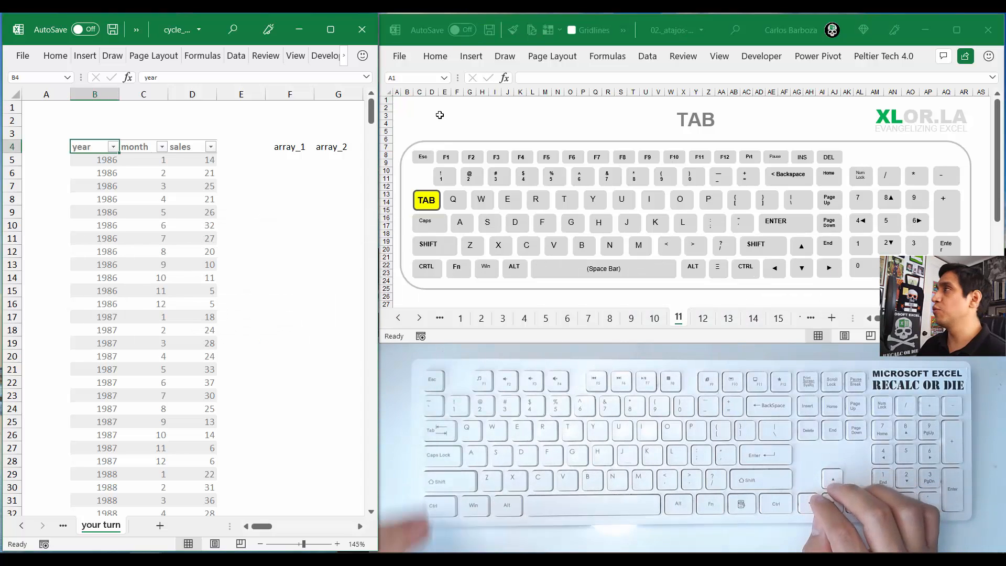
Step: Select cell F5 below the array_1 header on the your turn sheet
{"action": "key", "text": "Right"}
{"action": "key", "text": "Right"}
{"action": "key", "text": "Right"}
{"action": "key", "text": "Right"}
{"action": "key", "text": "Right"}
{"action": "key", "text": "Right"}
{"action": "key", "text": "Left"}
{"action": "key", "text": "Left"}
{"action": "key", "text": "Down"}
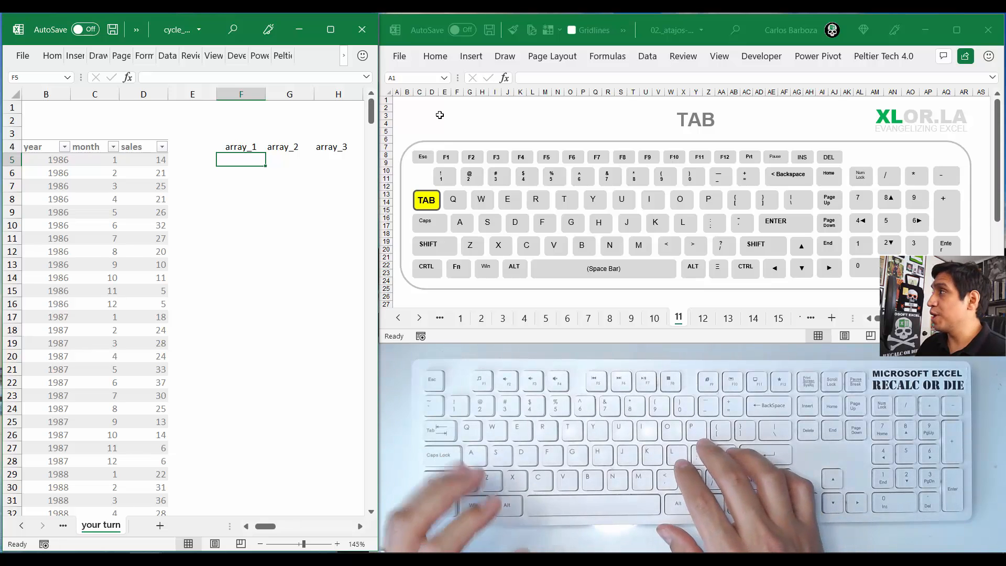
{"action": "type", "text": ")"}
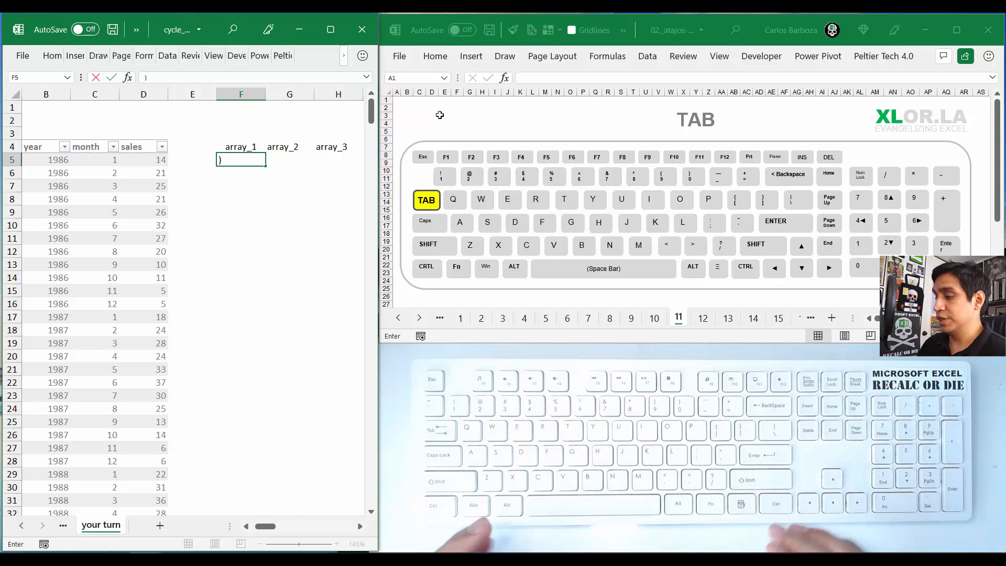
{"action": "key", "text": "BackSpace"}
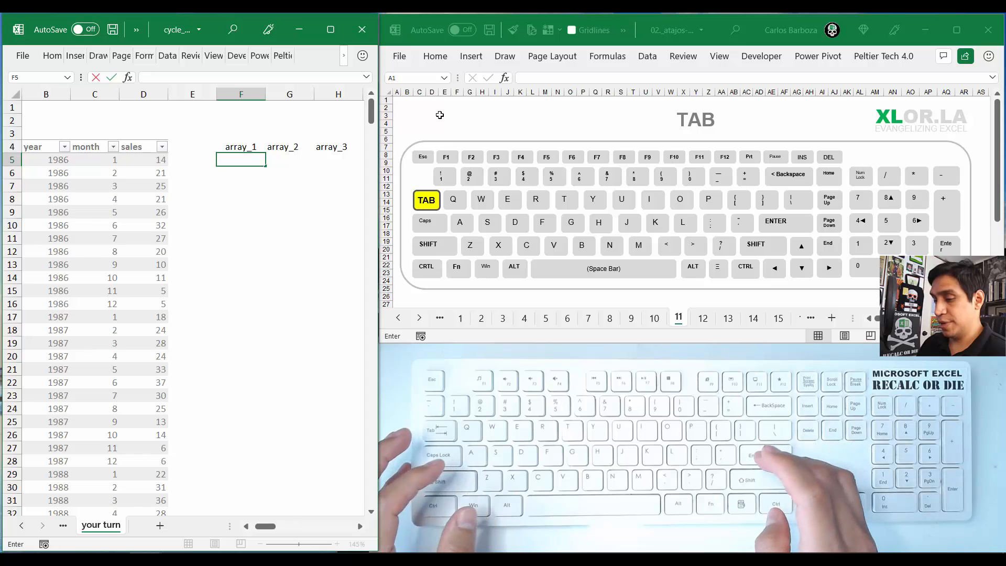
{"action": "type", "text": "="}
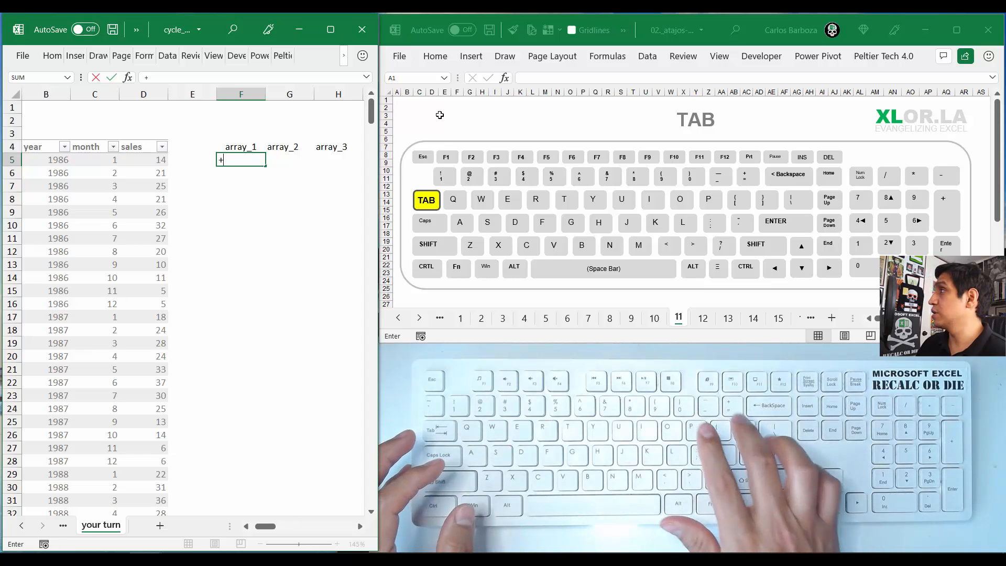
{"action": "key", "text": "BackSpace"}
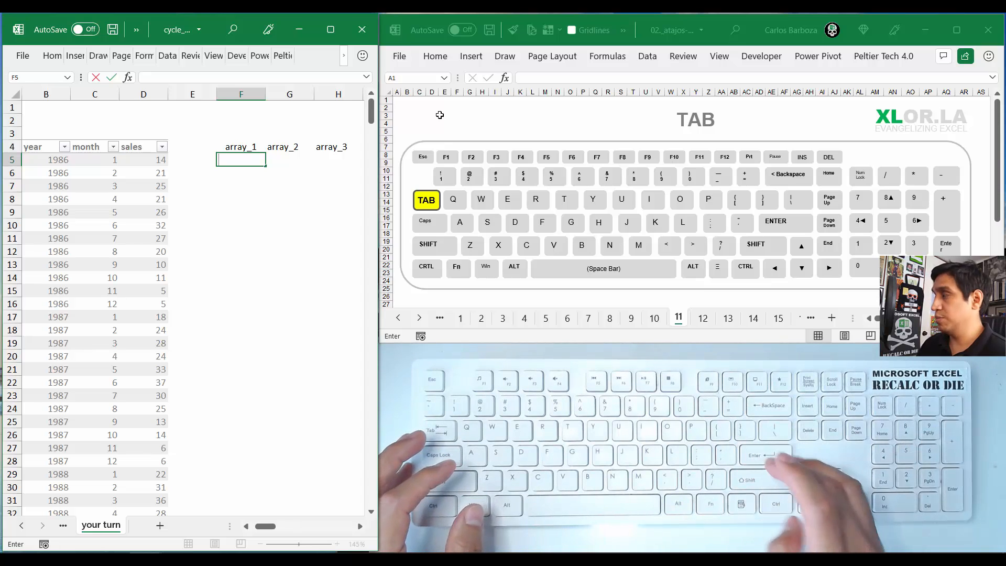
{"action": "type", "text": "="}
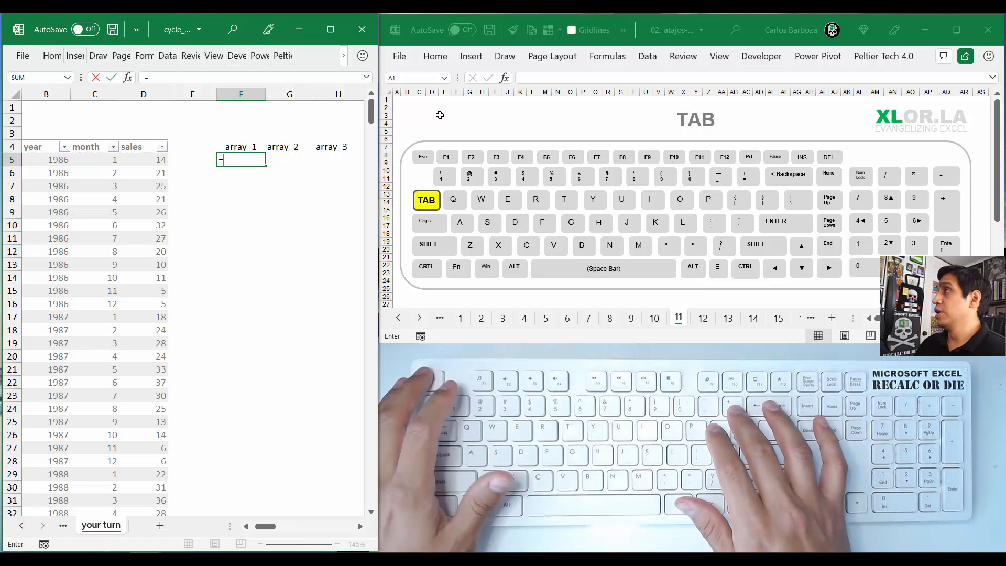
{"action": "key", "text": "Escape"}
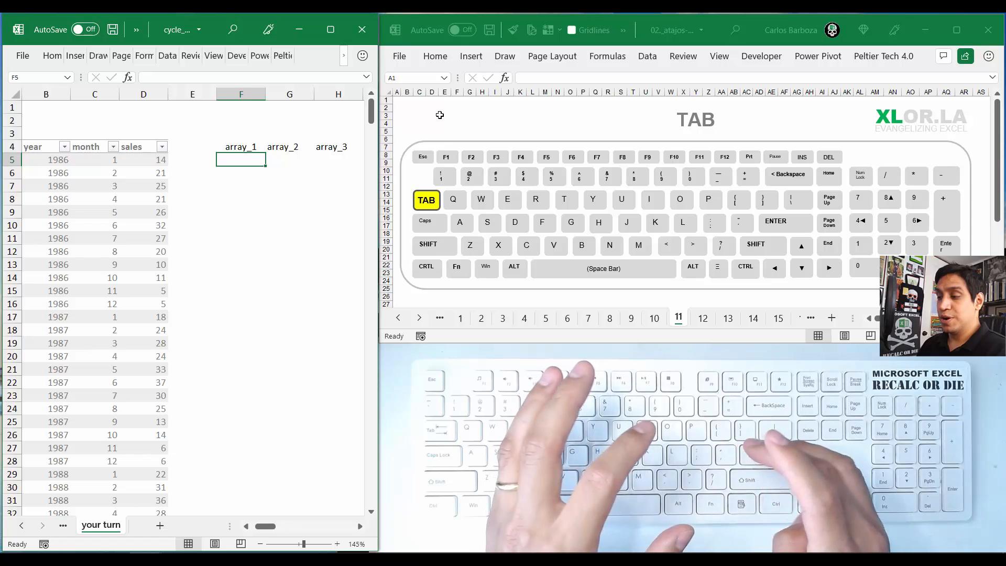
Step: Start a formula in F5 and autocomplete UNI to the suggested UNIQUE function
{"action": "type", "text": "="}
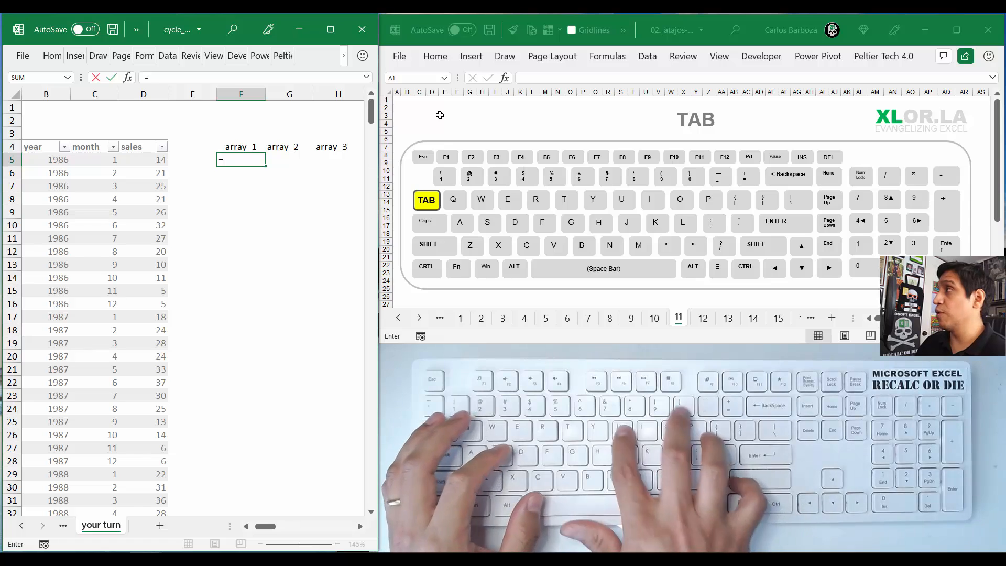
{"action": "type", "text": "UNI"}
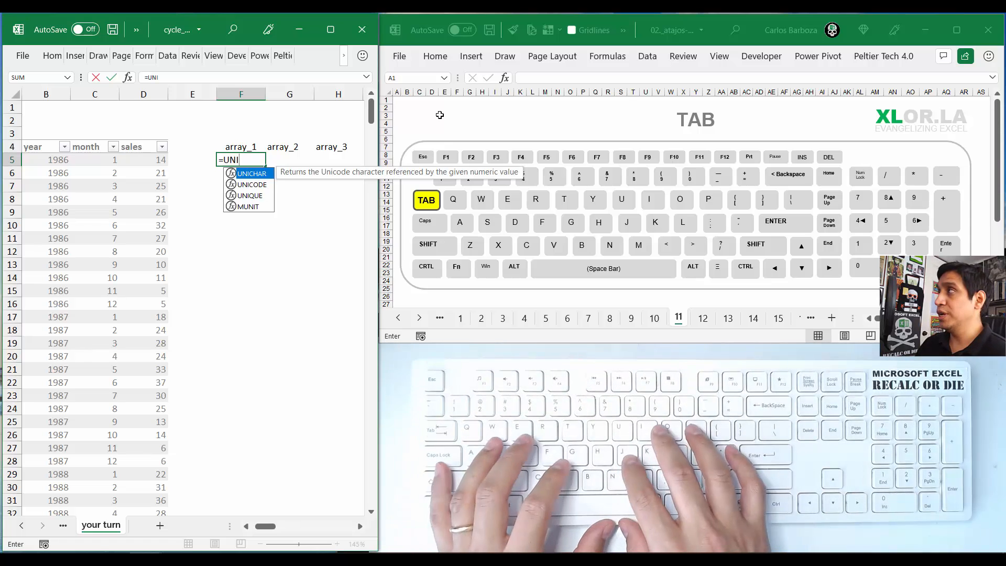
{"action": "key", "text": "Down"}
{"action": "key", "text": "Down"}
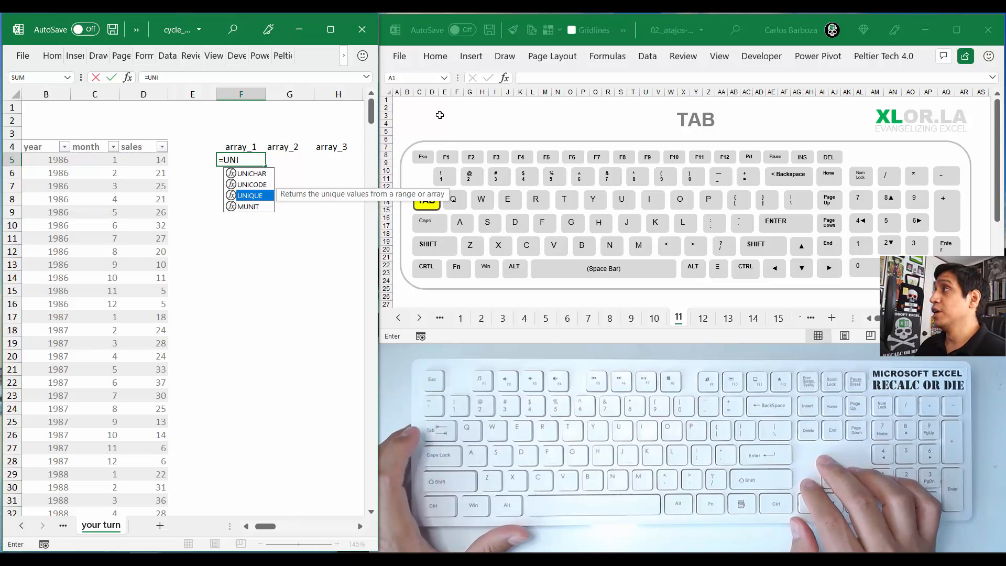
{"action": "key", "text": "Tab"}
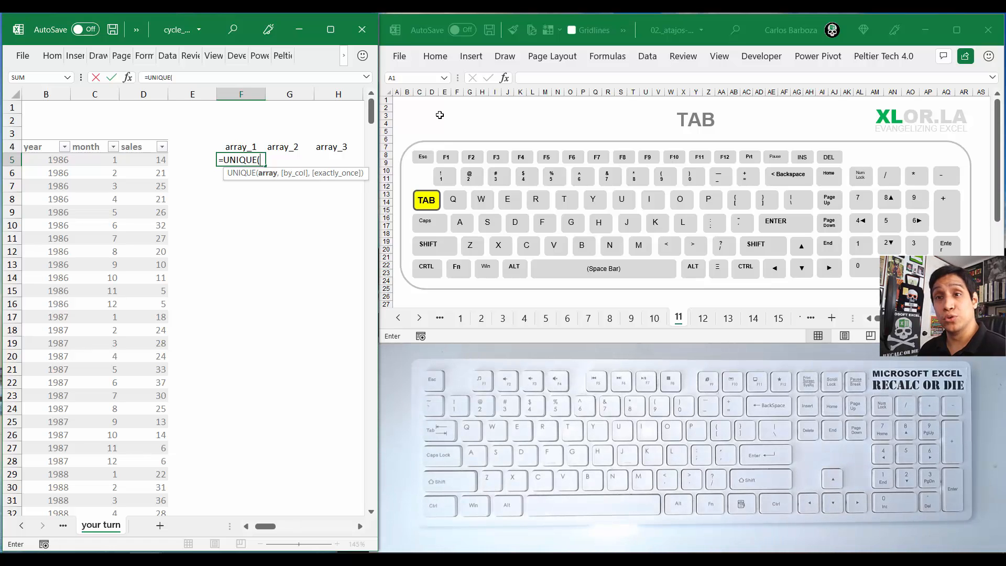
Step: Supply the data table's year column as UNIQUE's array and enter the completed formula =UNIQUE(data[year]) in F5
{"action": "type", "text": "d"}
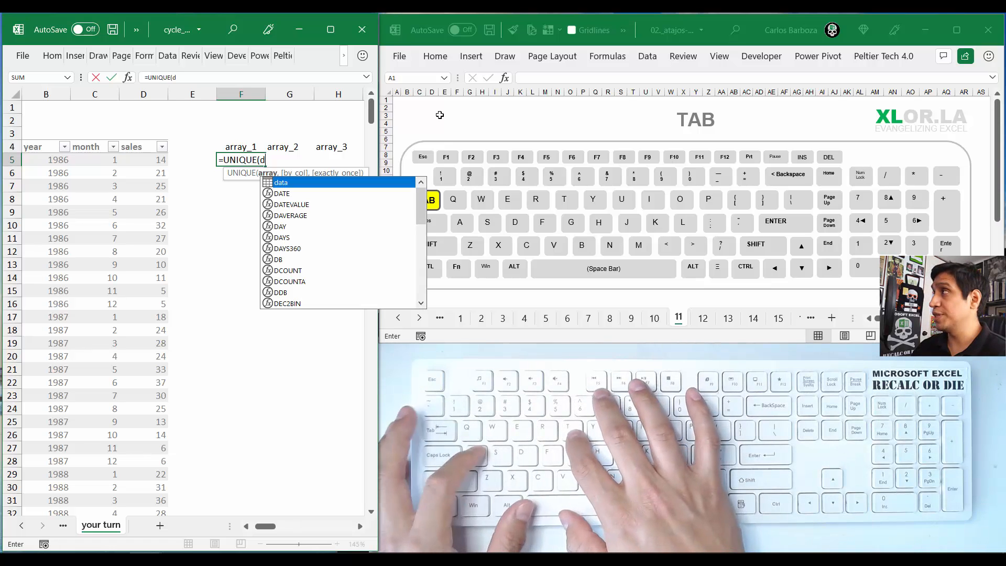
{"action": "type", "text": "at"}
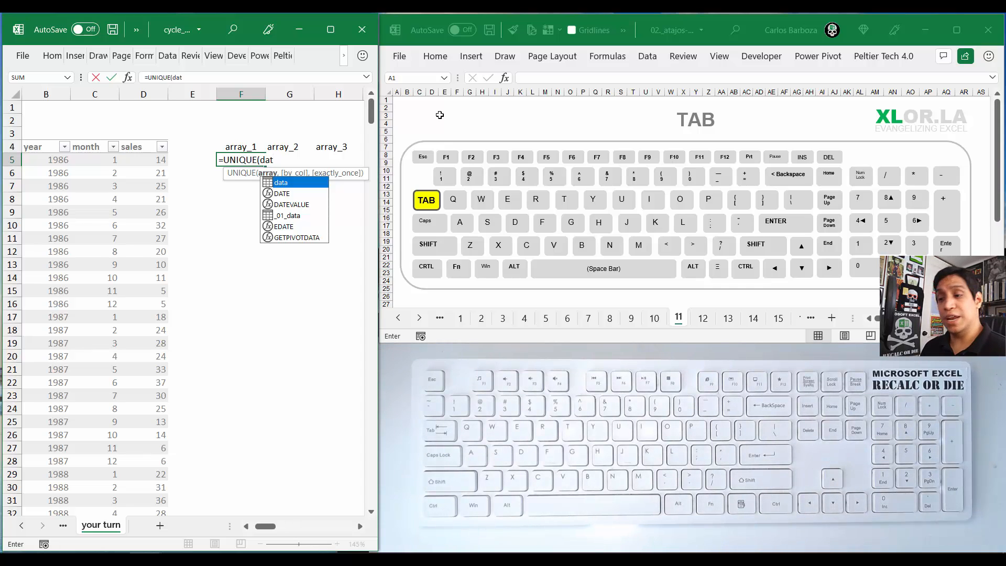
{"action": "key", "text": "Tab"}
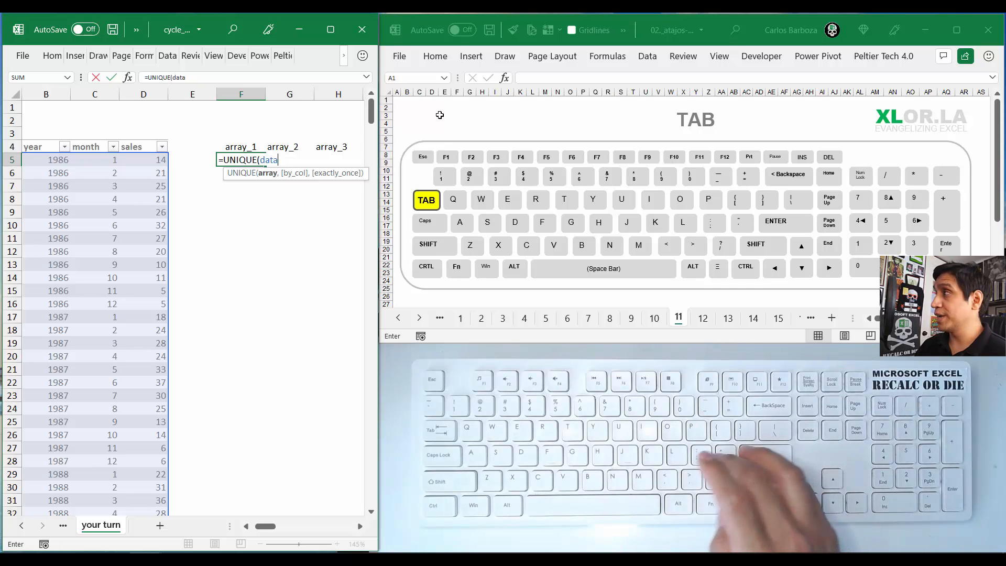
{"action": "type", "text": "["}
{"action": "key", "text": "BackSpace"}
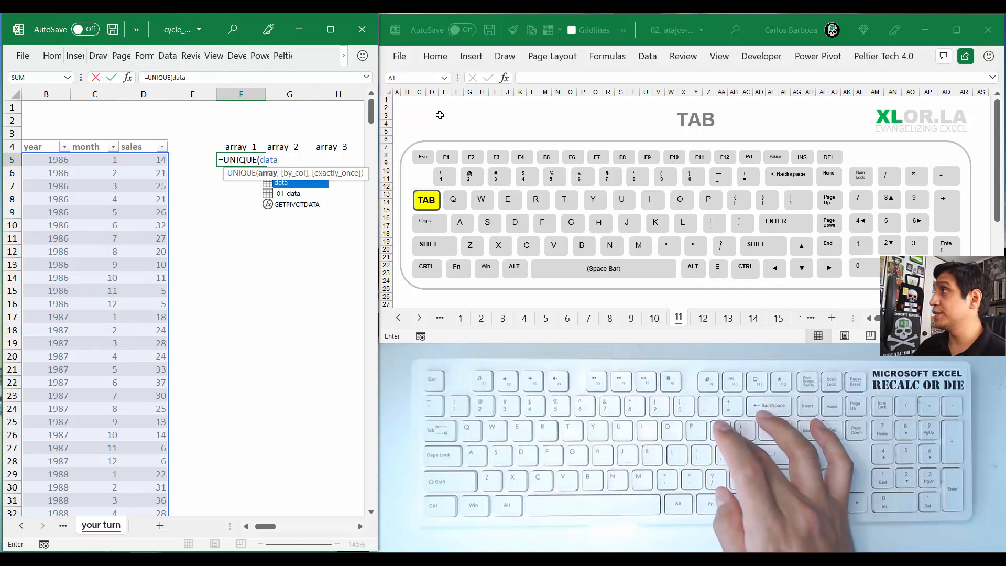
{"action": "type", "text": "["}
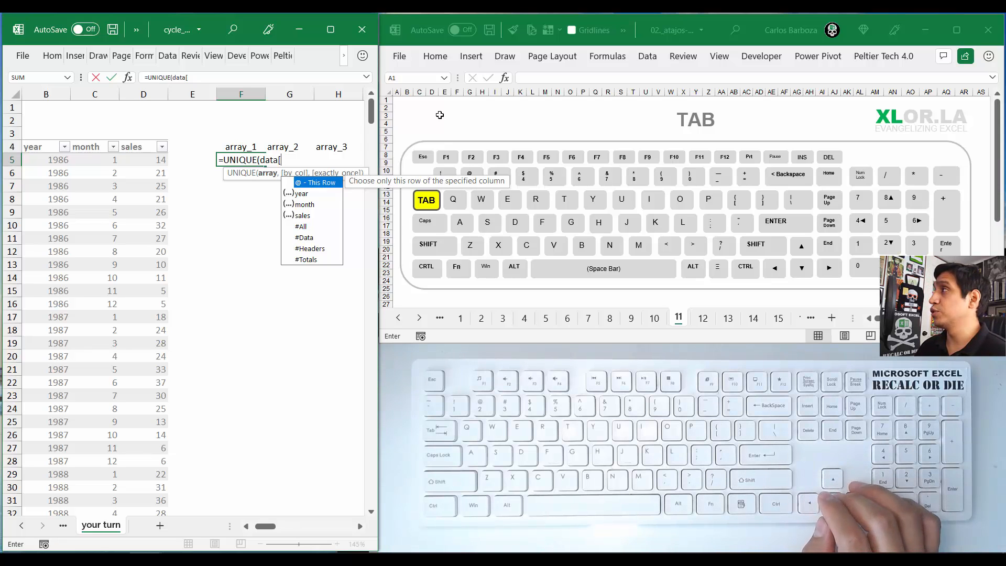
{"action": "key", "text": "Down"}
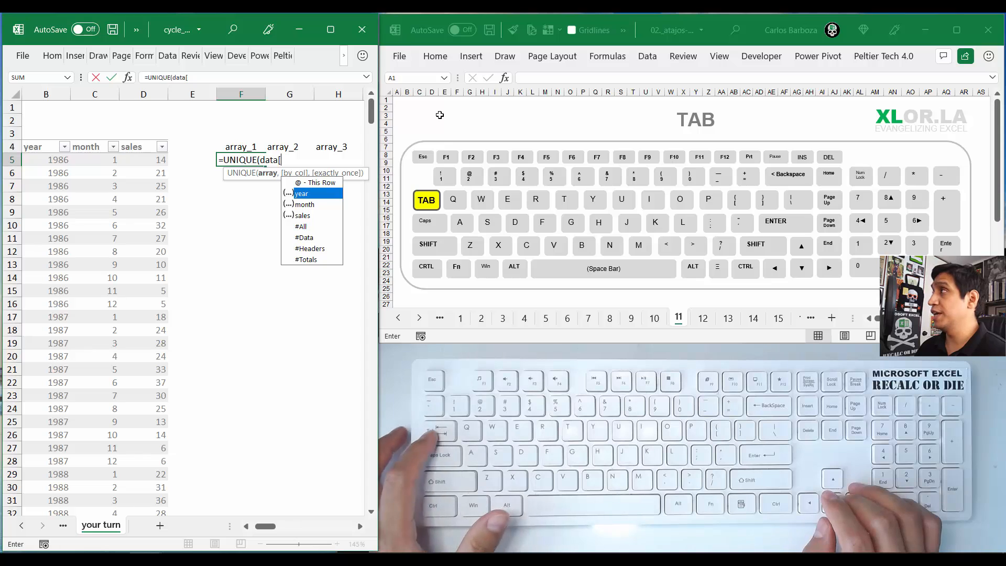
{"action": "key", "text": "Tab"}
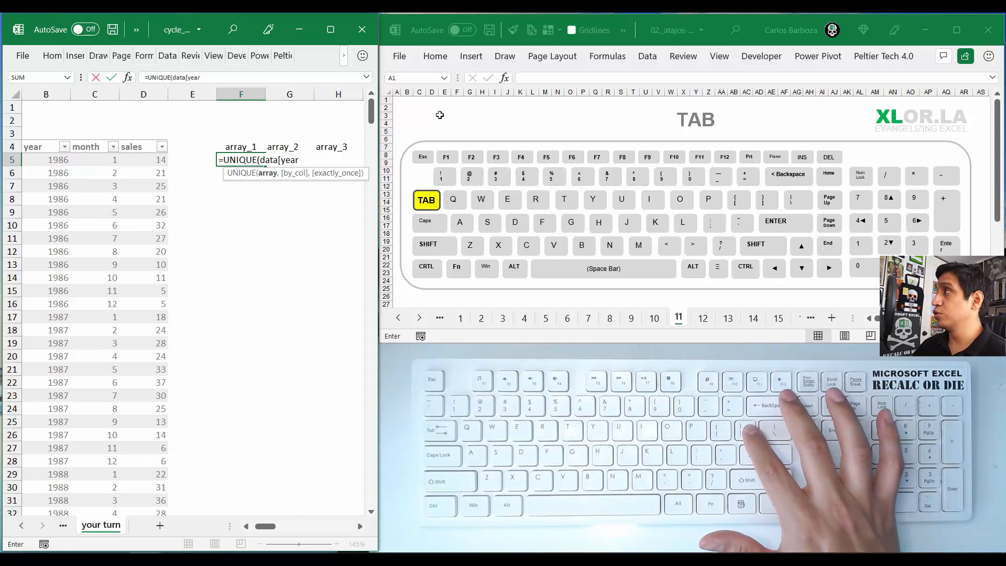
{"action": "type", "text": "]"}
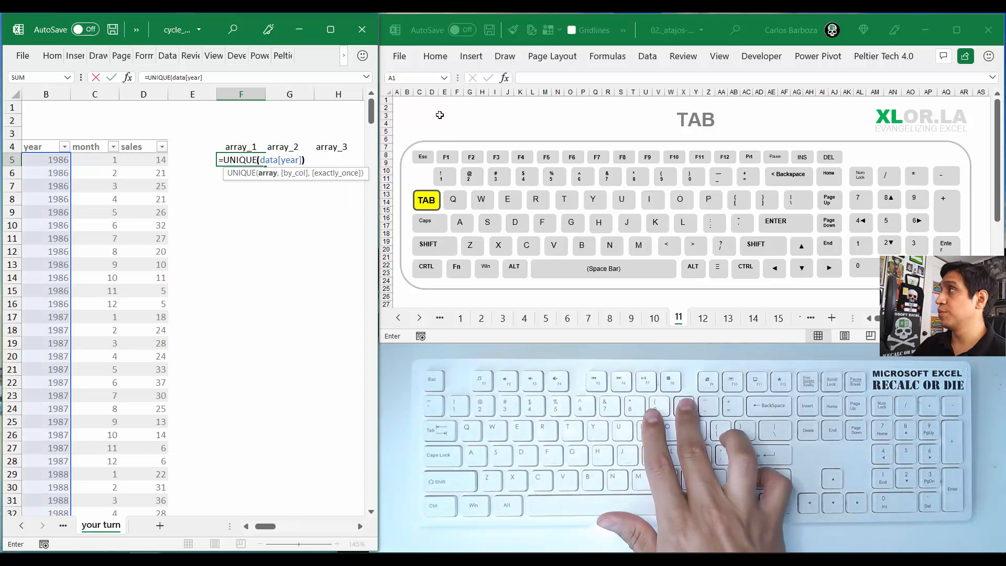
{"action": "type", "text": ")"}
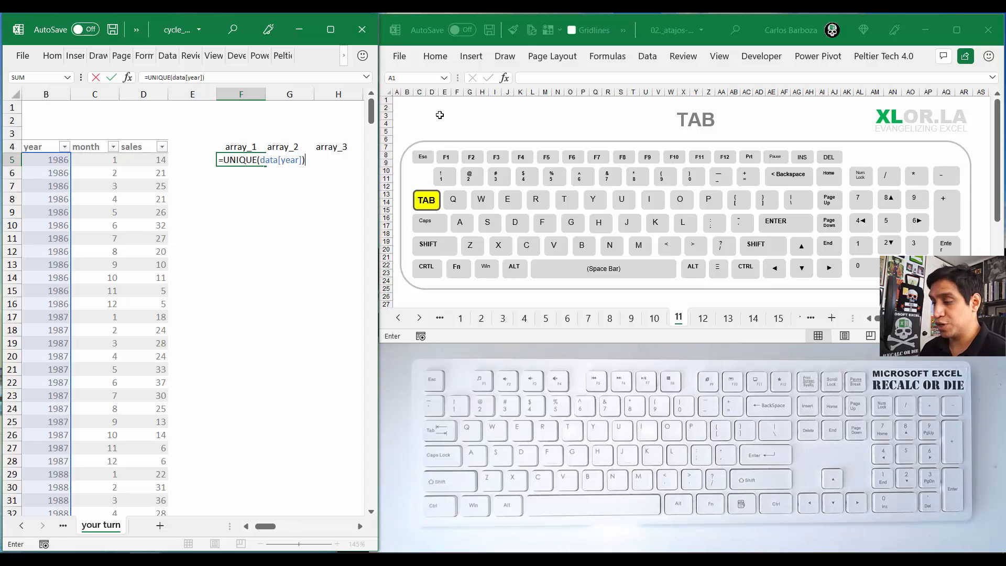
{"action": "key", "text": "Return"}
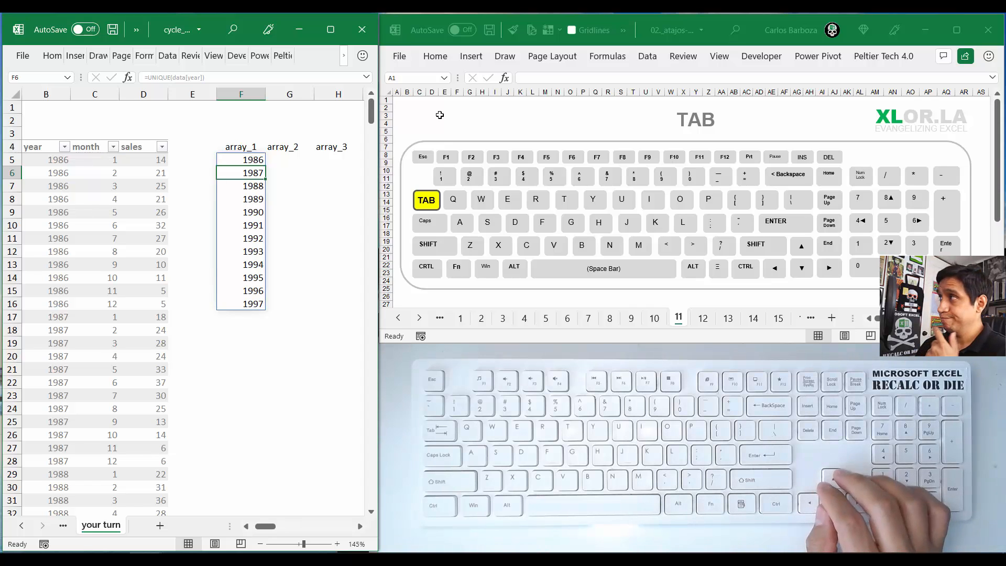
Step: Start a formula in cell F2 above the array_1 header and autocomplete it to the COUNT function
{"action": "key", "text": "Up"}
{"action": "key", "text": "Up"}
{"action": "key", "text": "Up"}
{"action": "key", "text": "Up"}
{"action": "key", "text": "Up"}
{"action": "key", "text": "Down"}
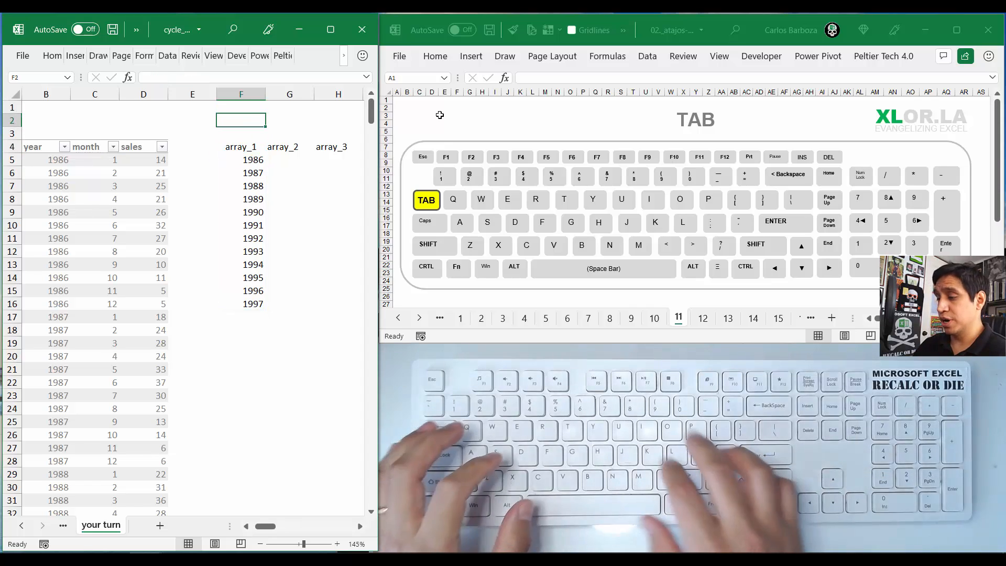
{"action": "type", "text": ")cou"}
{"action": "key", "text": "BackSpace"}
{"action": "key", "text": "BackSpace"}
{"action": "key", "text": "BackSpace"}
{"action": "key", "text": "BackSpace"}
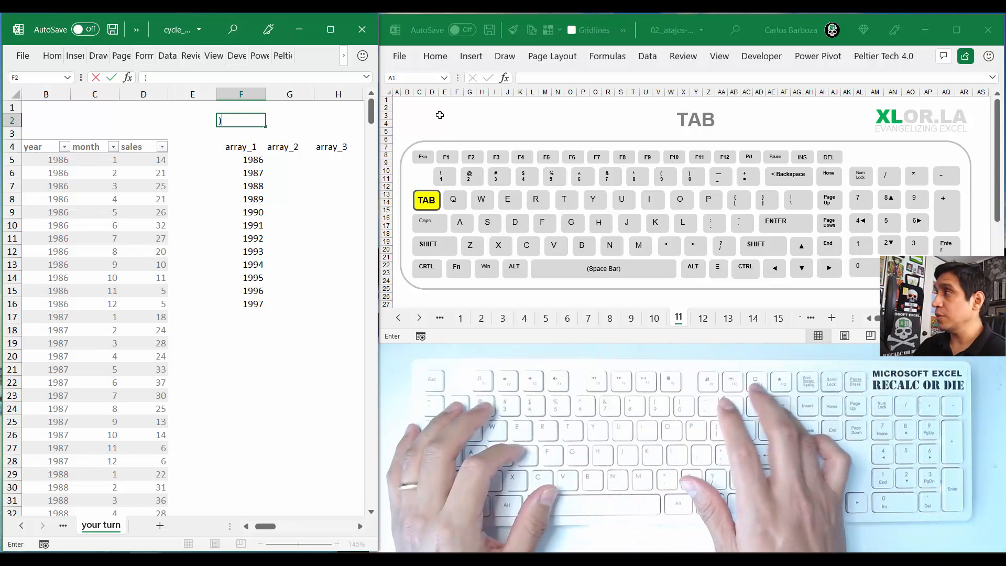
{"action": "type", "text": "=count"}
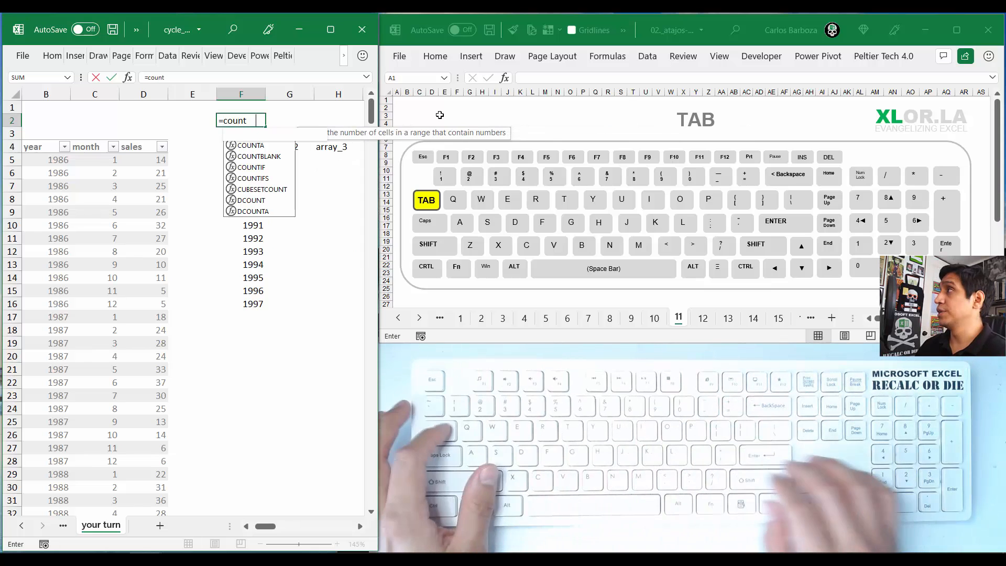
{"action": "key", "text": "Tab"}
Step: Supply the spilled array of years as COUNT's argument and enter =COUNT(F5#) in F2
{"action": "key", "text": "Down"}
{"action": "key", "text": "Down"}
{"action": "key", "text": "Down"}
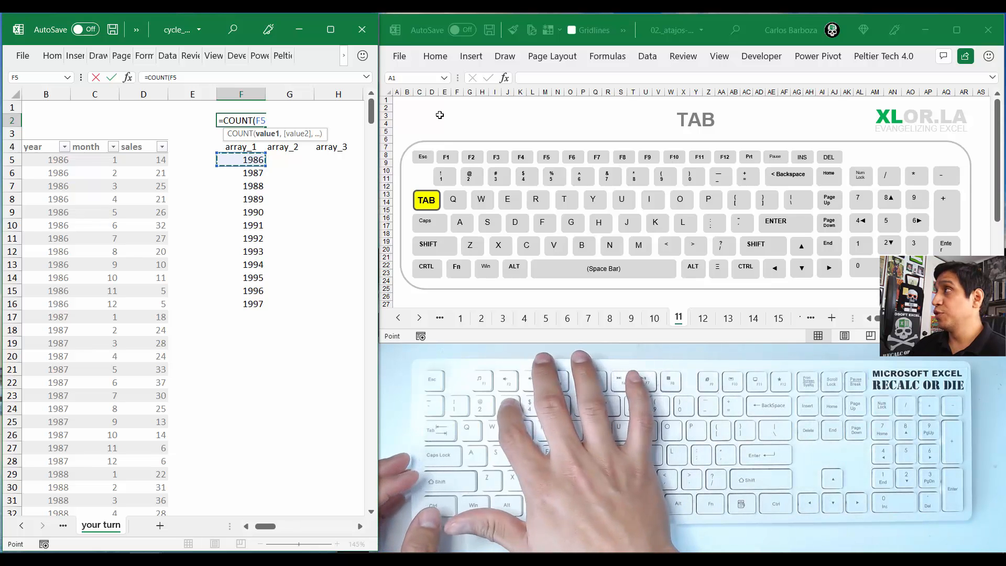
{"action": "type", "text": "#"}
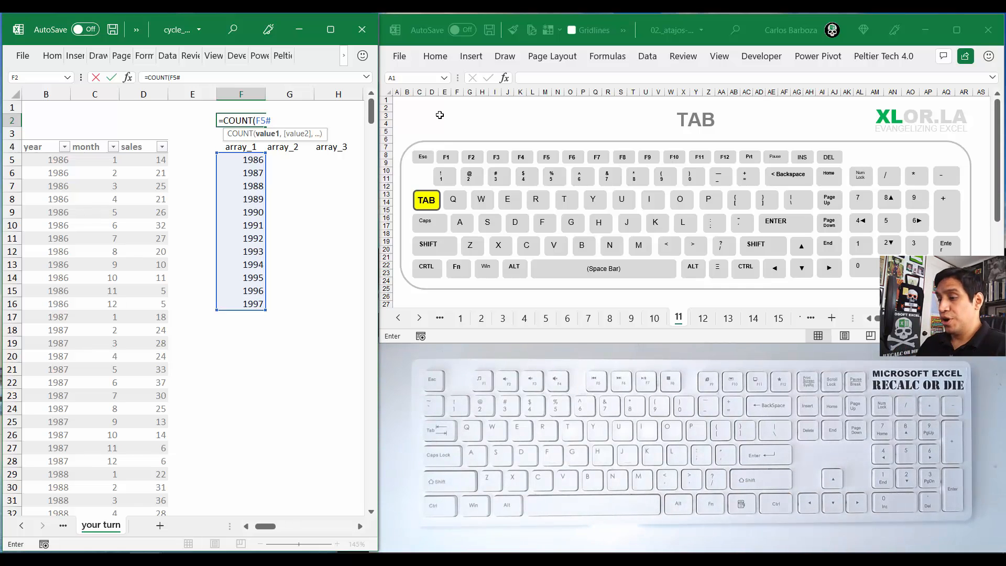
{"action": "type", "text": ")"}
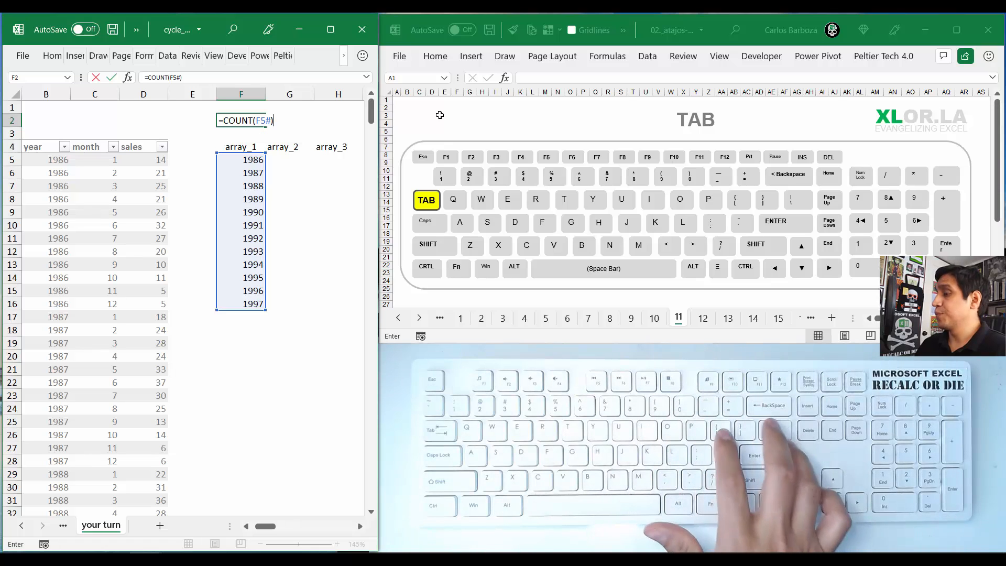
{"action": "key", "text": "Return"}
{"action": "key", "text": "Up"}
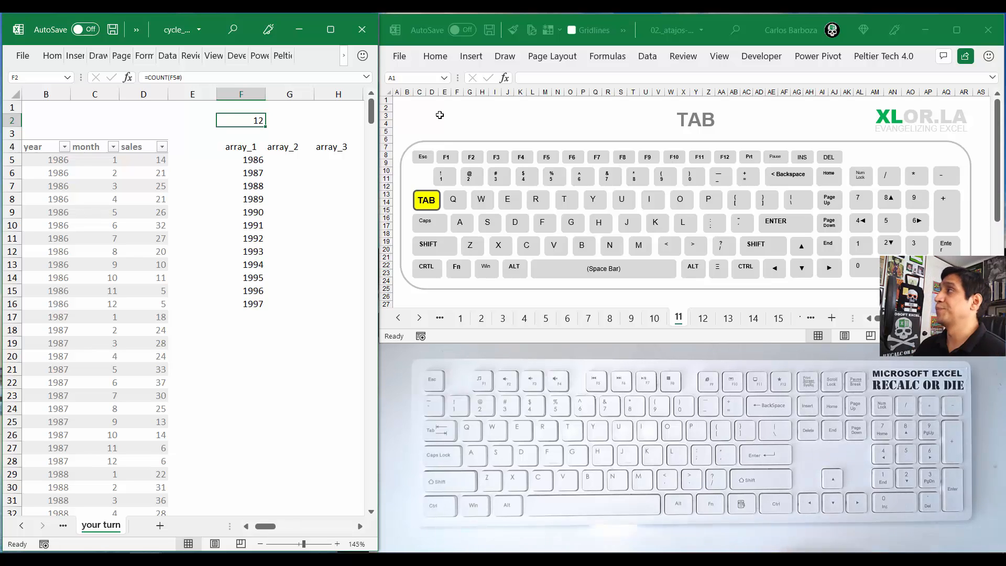
Step: Select cell G5 below the array_2 header
{"action": "key", "text": "Down"}
{"action": "key", "text": "Down"}
{"action": "key", "text": "Down"}
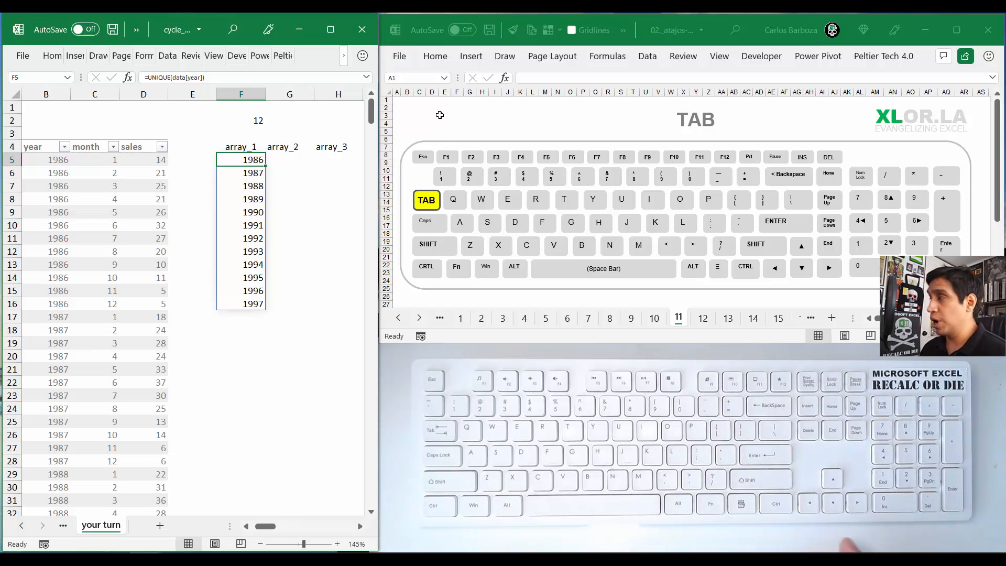
{"action": "key", "text": "Tab"}
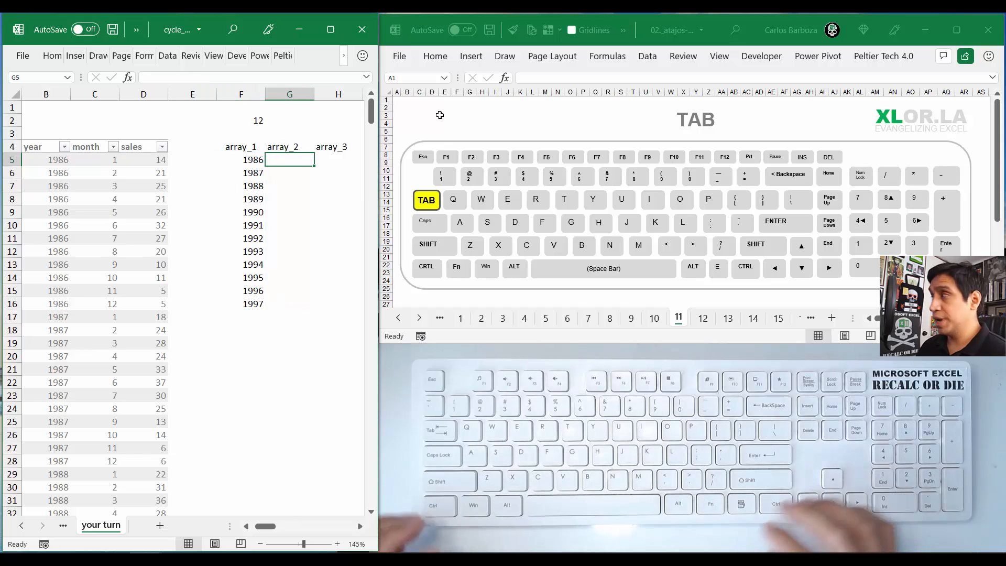
Step: Show the ALT + ENTER + SPACEBAR shortcut on sheet 12 of the shortcuts workbook and return to the cycle plot workbook
{"action": "key", "text": "alt+Tab"}
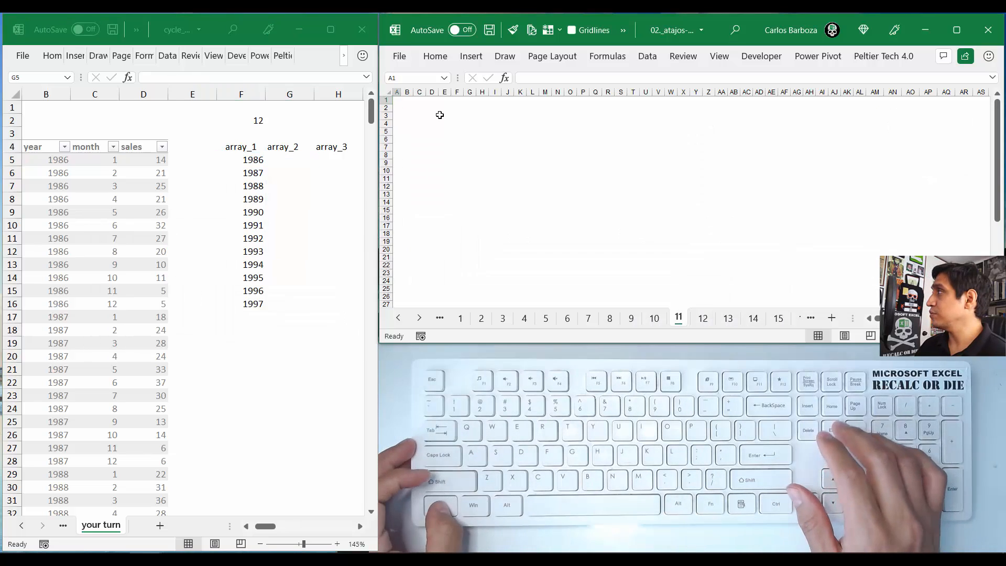
{"action": "key", "text": "ctrl+Page_Down"}
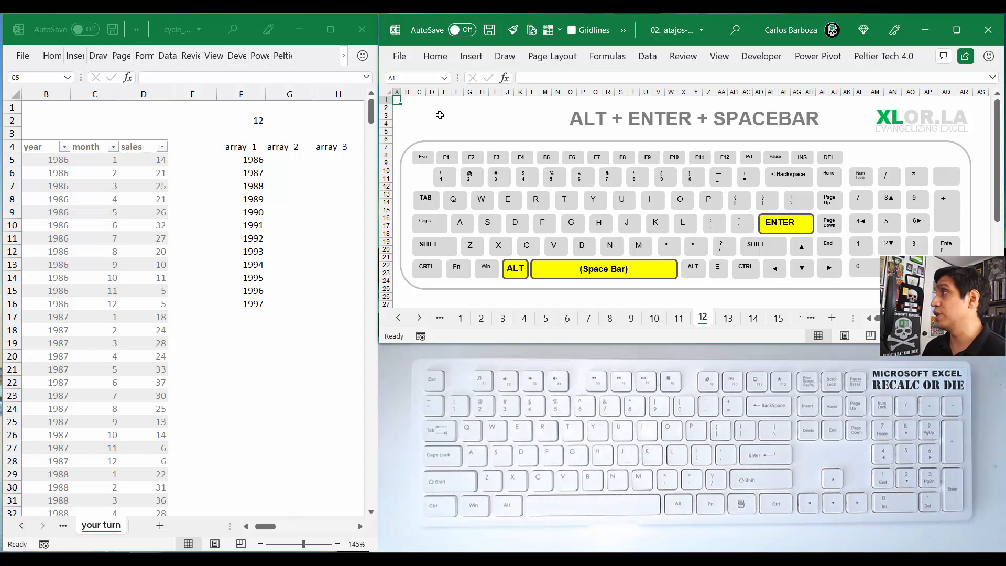
{"action": "key", "text": "alt+Tab"}
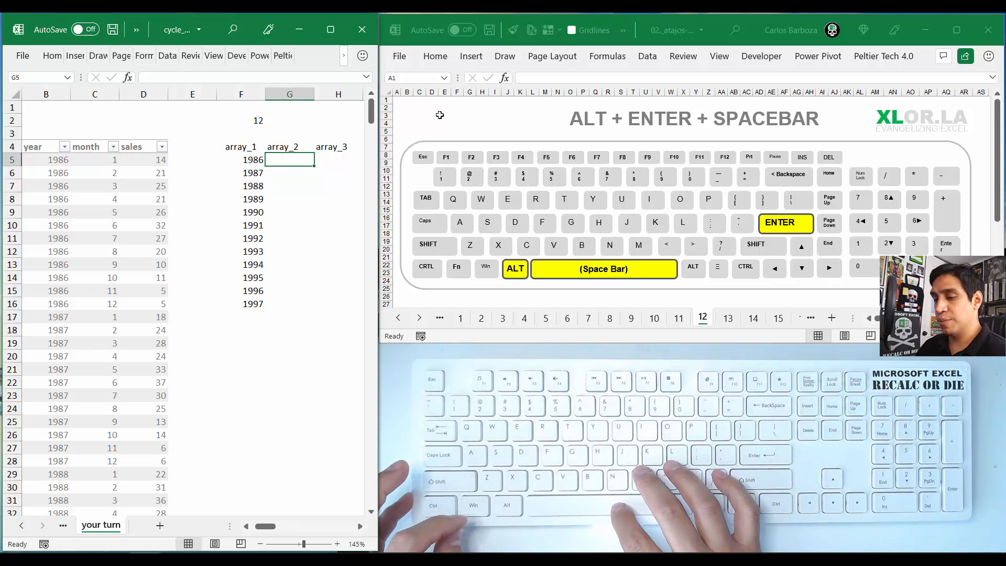
Step: Maximize the cycle plot workbook's window and bring column A into view, ending with cell G5 selected
{"action": "key", "text": "alt+space"}
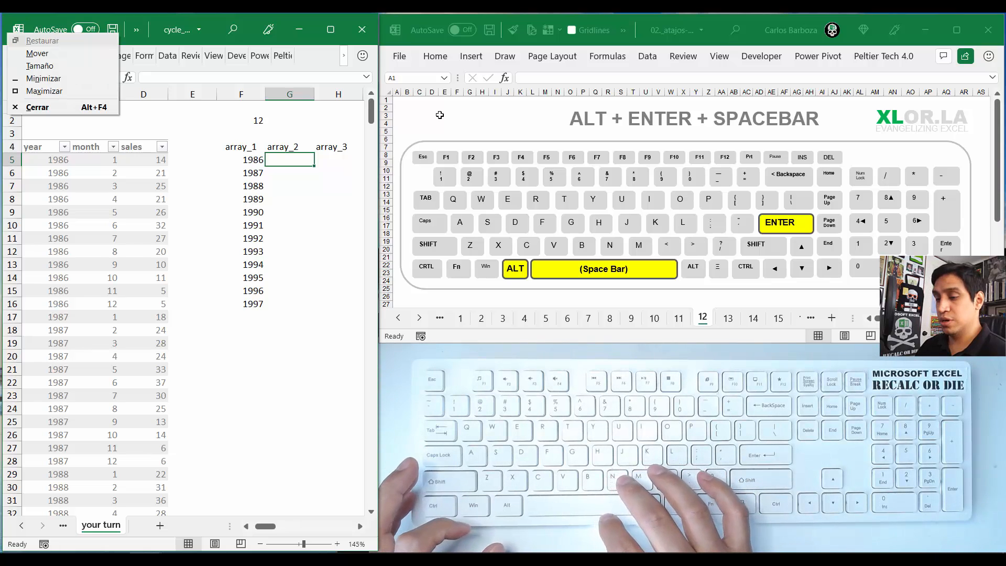
{"action": "key", "text": "x"}
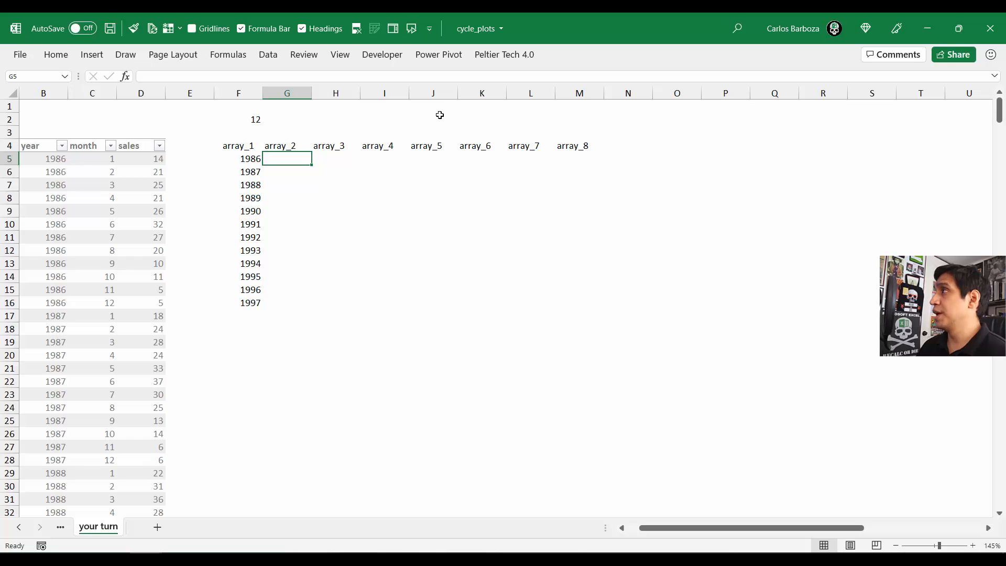
{"action": "key", "text": "Left"}
{"action": "key", "text": "Left"}
{"action": "key", "text": "Left"}
{"action": "key", "text": "Left"}
{"action": "key", "text": "Left"}
{"action": "key", "text": "Left"}
{"action": "key", "text": "Right"}
{"action": "key", "text": "Right"}
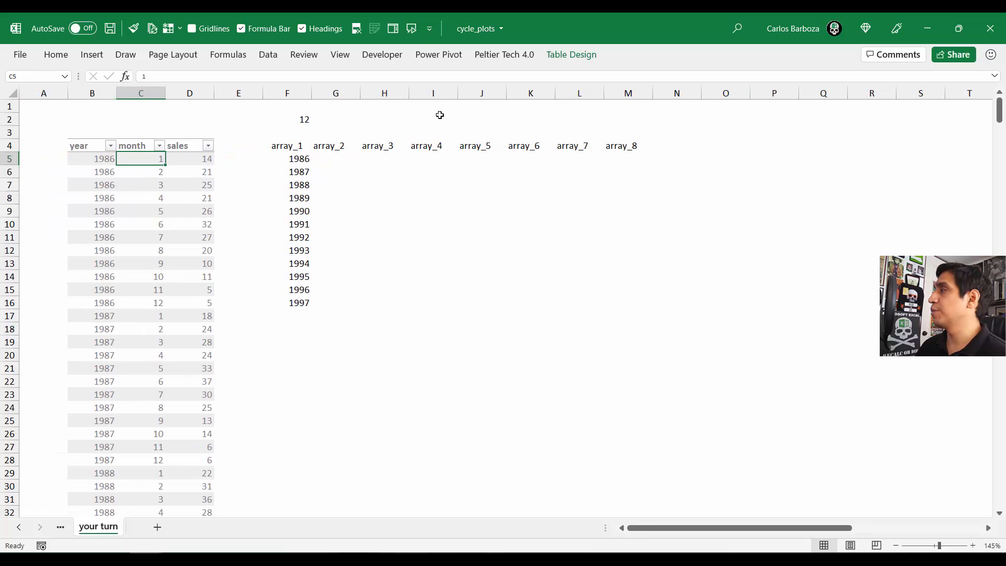
{"action": "key", "text": "Right"}
{"action": "key", "text": "Right"}
{"action": "key", "text": "Right"}
{"action": "key", "text": "Right"}
{"action": "key", "text": "Right"}
{"action": "key", "text": "Left"}
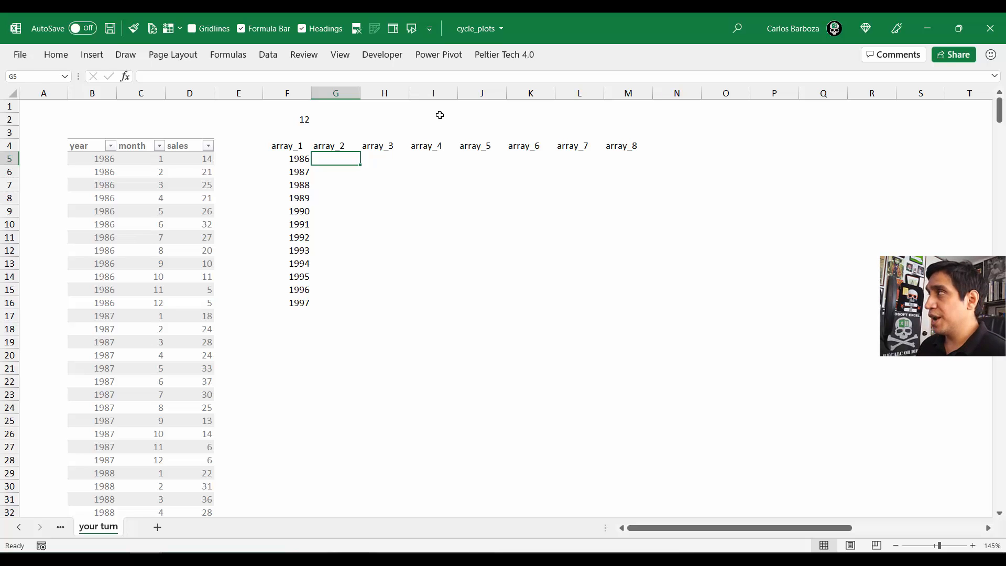
{"action": "type", "text": "="}
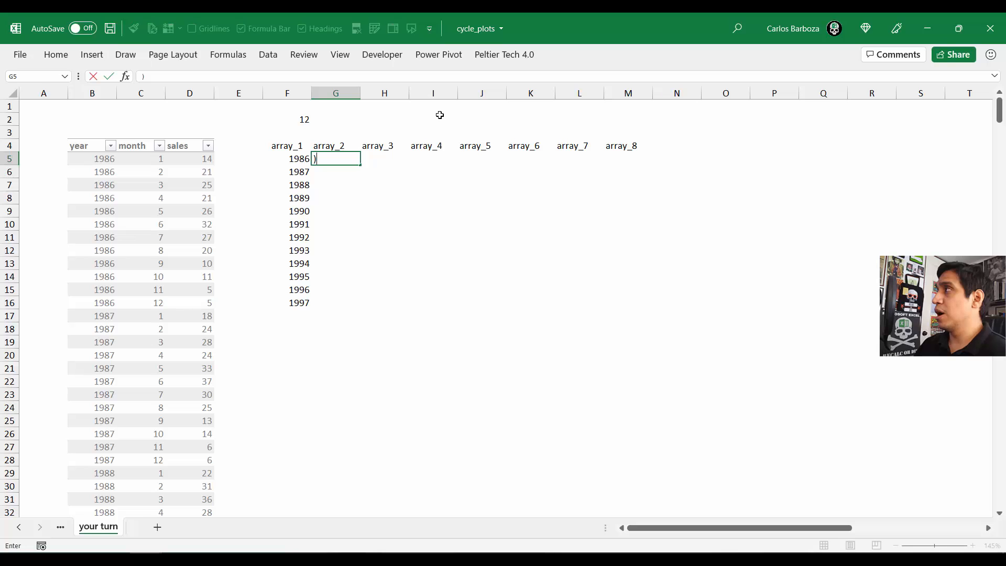
{"action": "type", "text": "max"}
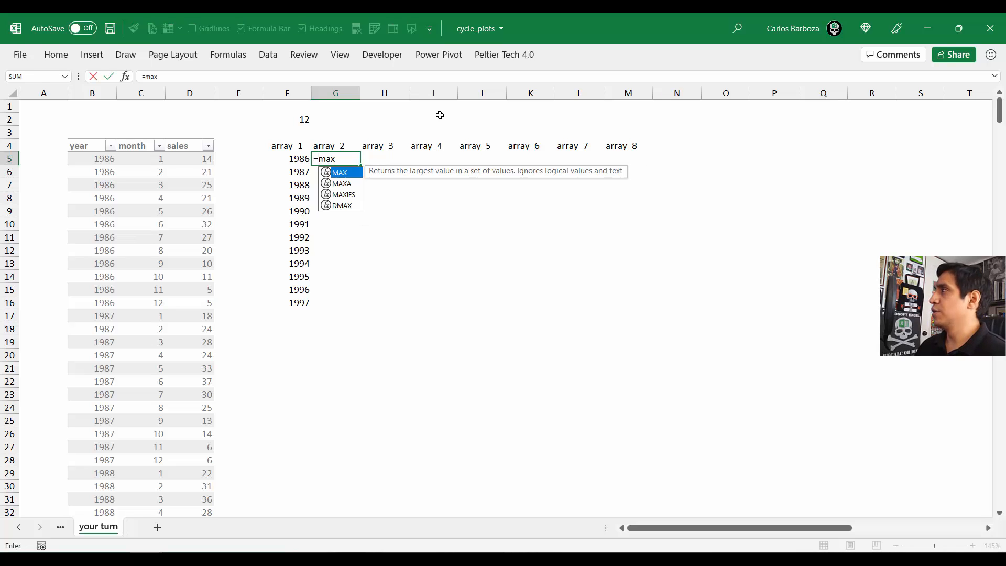
{"action": "key", "text": "Escape"}
{"action": "key", "text": "Escape"}
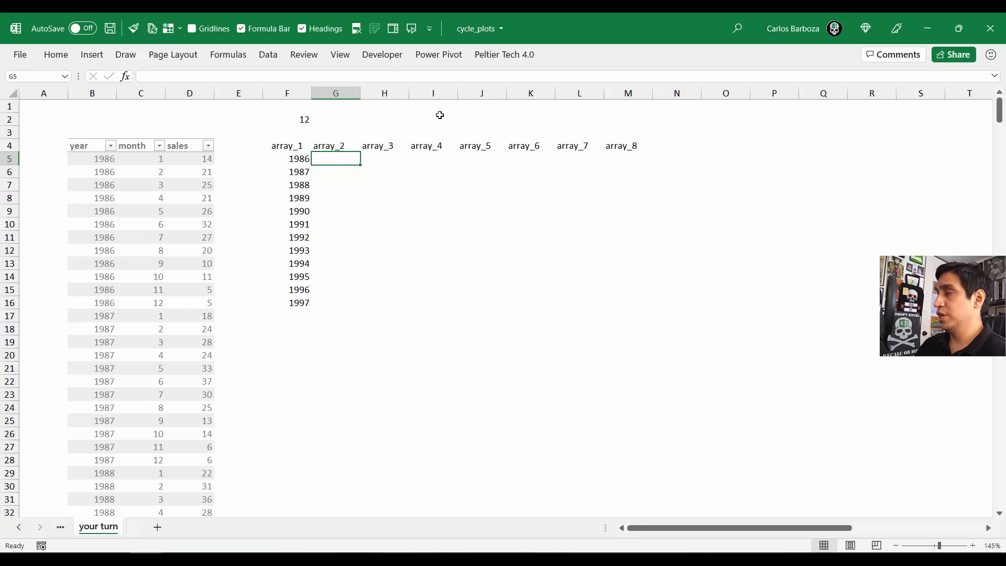
Step: Enter =COUNT(F5#) in G5 to count the spilled years of array_1
{"action": "type", "text": "=count"}
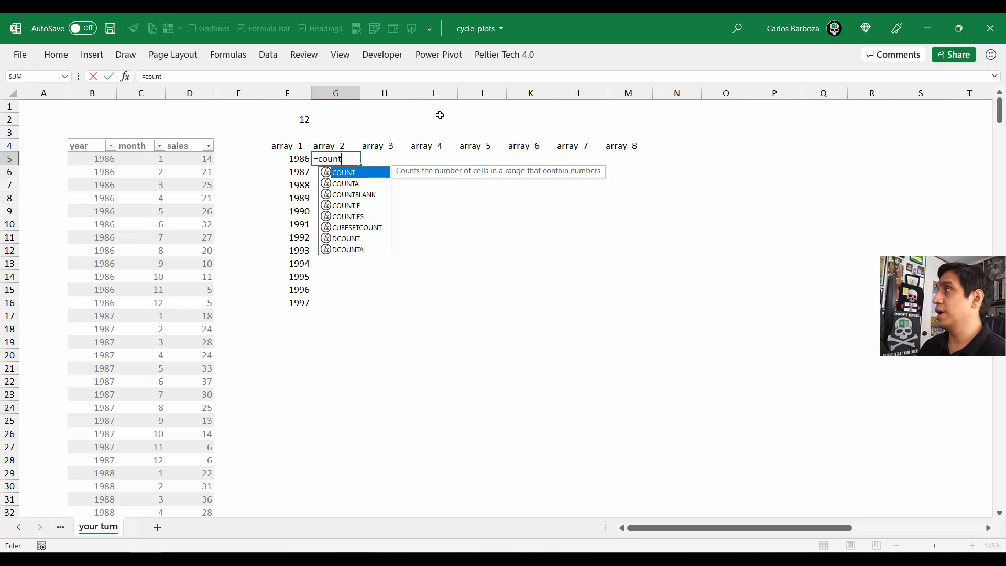
{"action": "key", "text": "Tab"}
{"action": "key", "text": "Left"}
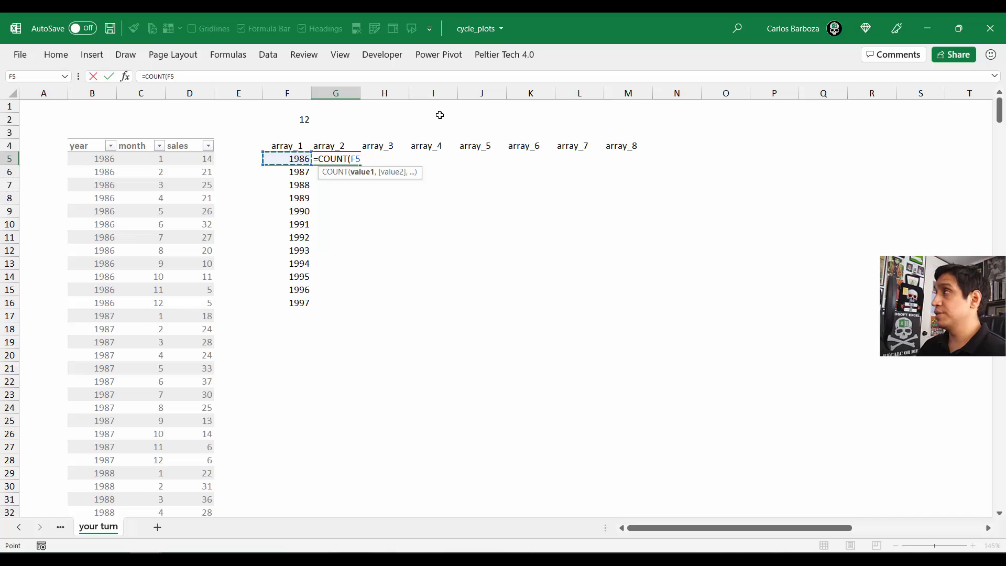
{"action": "type", "text": "#("}
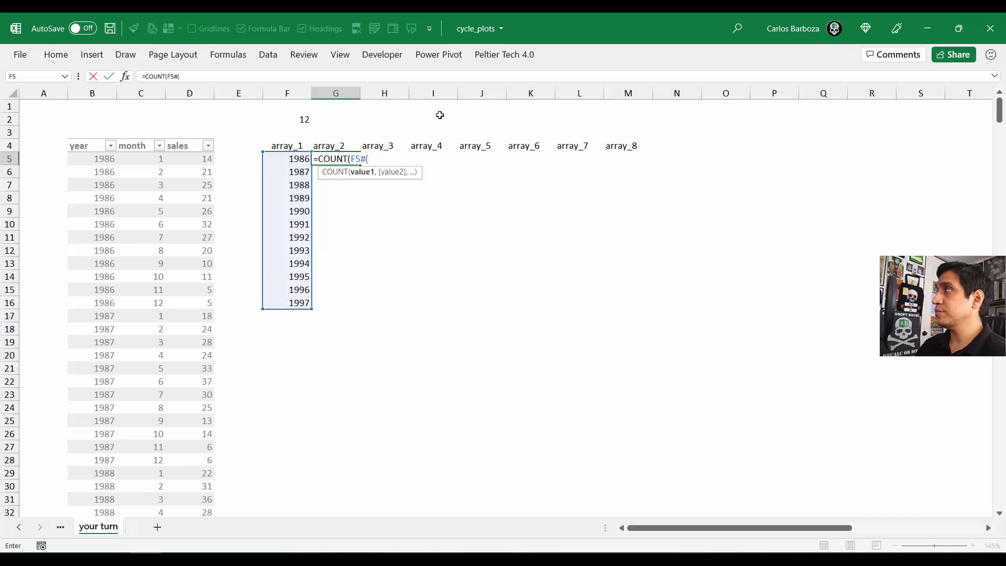
{"action": "key", "text": "BackSpace"}
{"action": "type", "text": ")"}
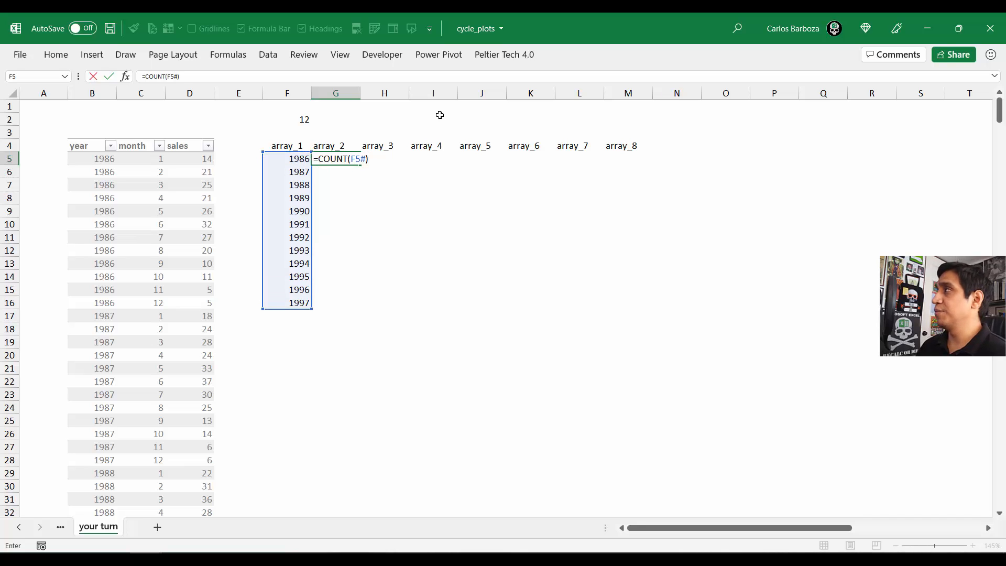
{"action": "key", "text": "Return"}
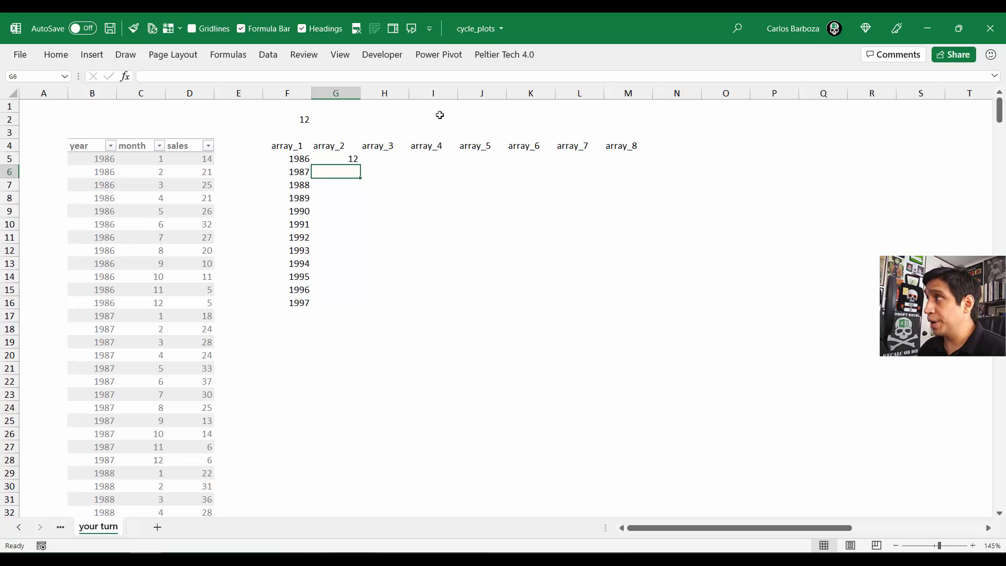
Step: Extend the formula in G5 to multiply the count of years by 12, giving =COUNT(F5#)*12
{"action": "key", "text": "Up"}
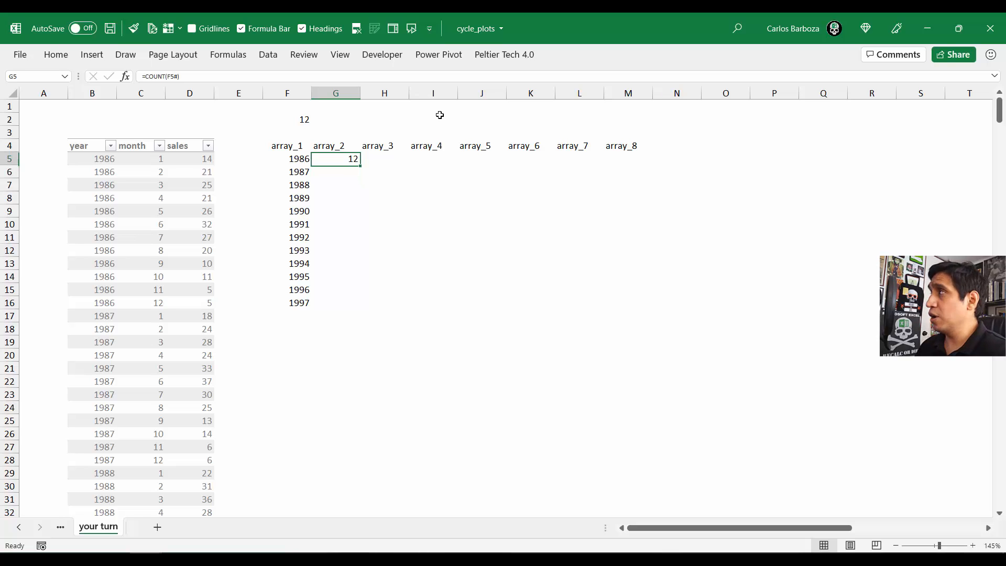
{"action": "key", "text": "F2"}
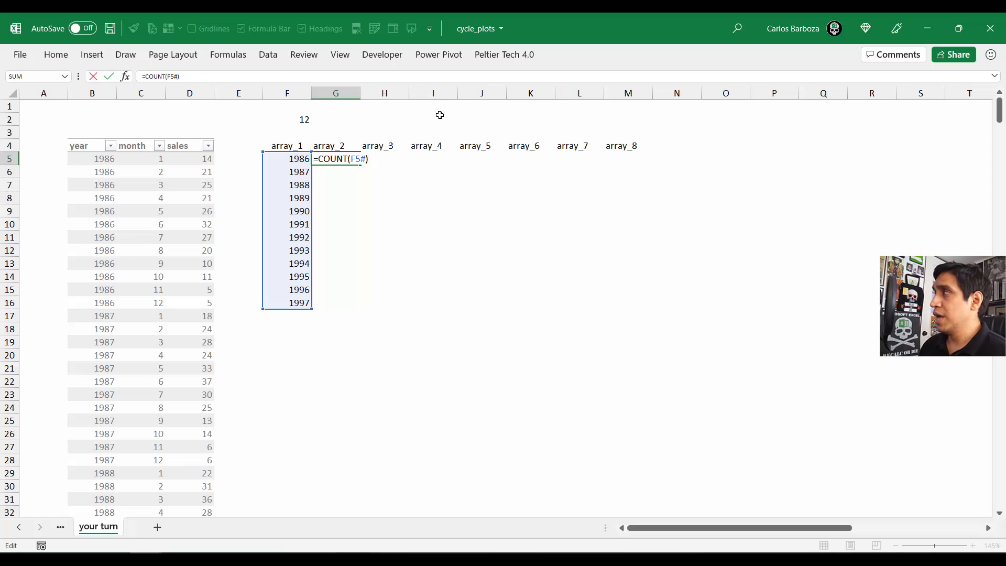
{"action": "type", "text": "*"}
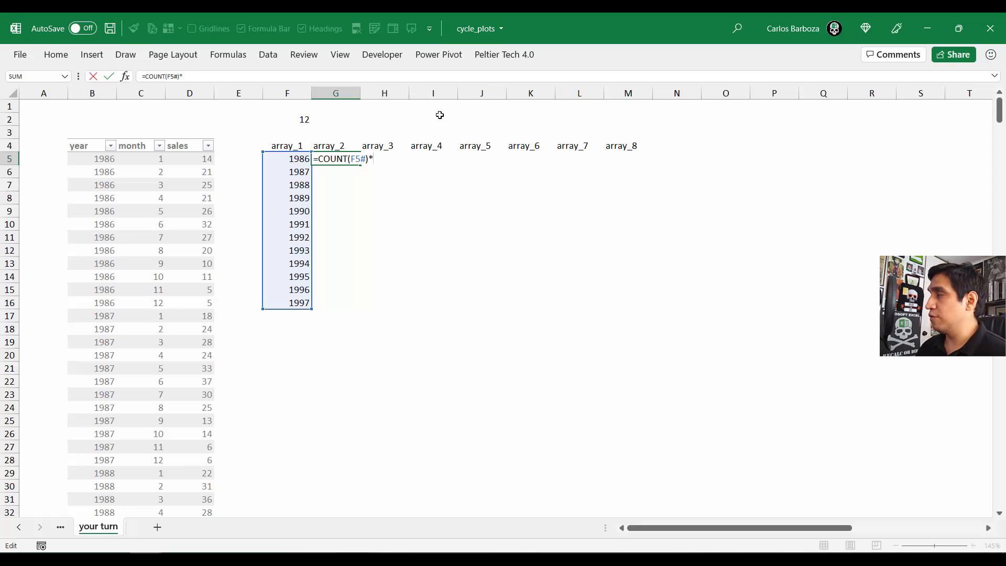
{"action": "type", "text": "12"}
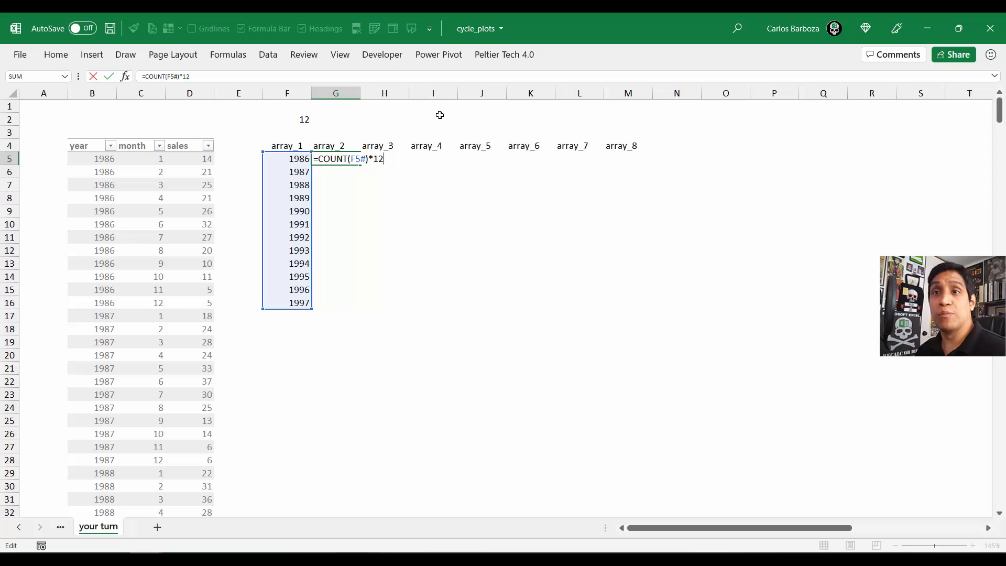
{"action": "key", "text": "Return"}
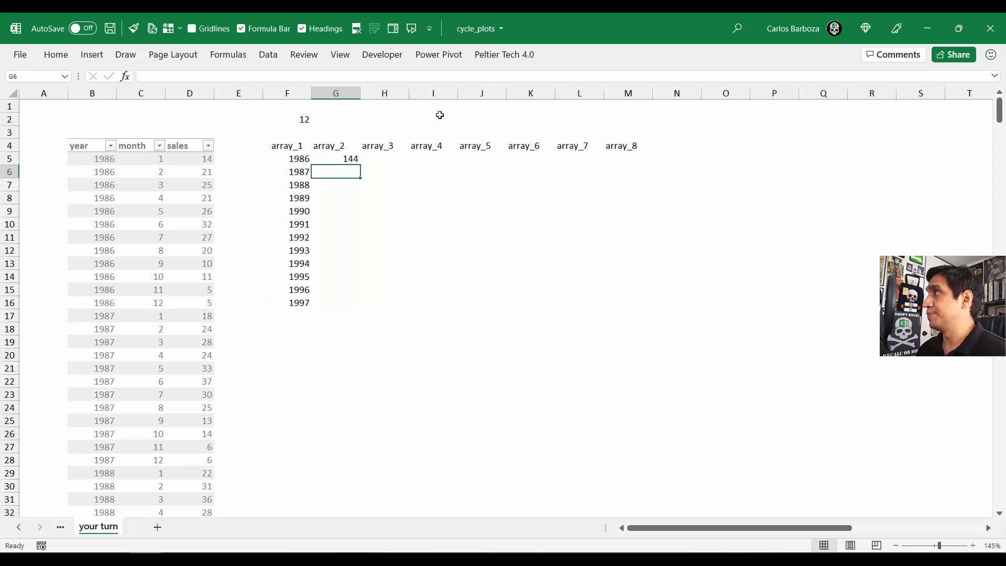
Step: Wrap the formula in G5 in the SEQUENCE function so that it reads =SEQUENCE(COUNT(F5#)*12)
{"action": "key", "text": "Up"}
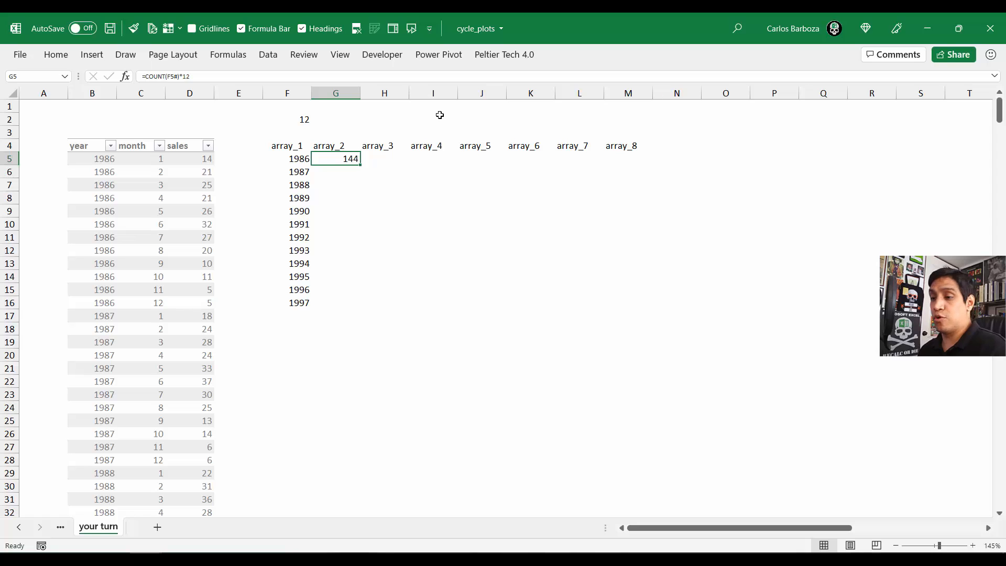
{"action": "key", "text": "F2"}
{"action": "key", "text": "Left"}
{"action": "key", "text": "Left"}
{"action": "key", "text": "Left"}
{"action": "key", "text": "Left"}
{"action": "key", "text": "Left"}
{"action": "key", "text": "Left"}
{"action": "key", "text": "Left"}
{"action": "key", "text": "Left"}
{"action": "key", "text": "Left"}
{"action": "key", "text": "Left"}
{"action": "key", "text": "Left"}
{"action": "key", "text": "Left"}
{"action": "key", "text": "Left"}
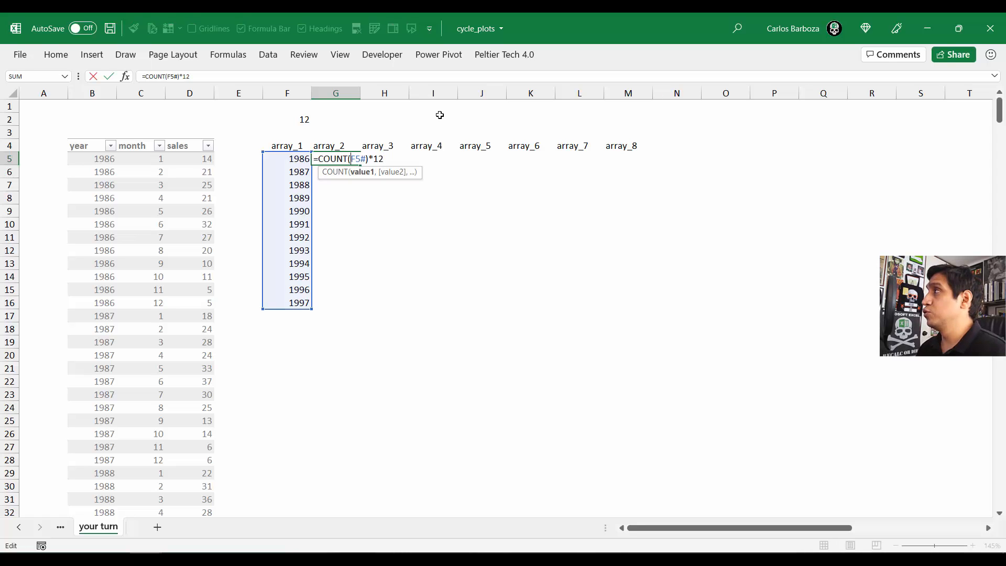
{"action": "type", "text": "SEQUE"}
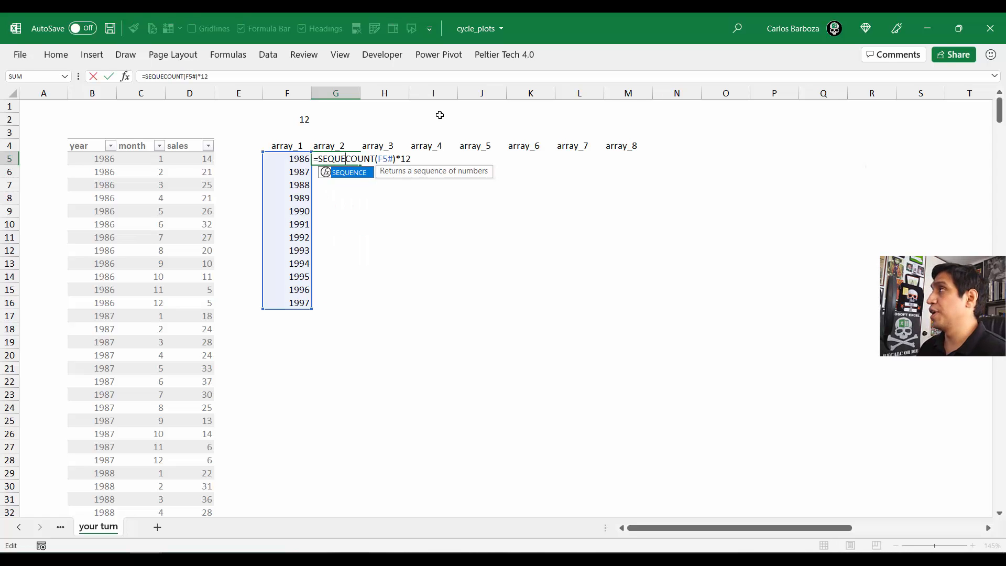
{"action": "key", "text": "Tab"}
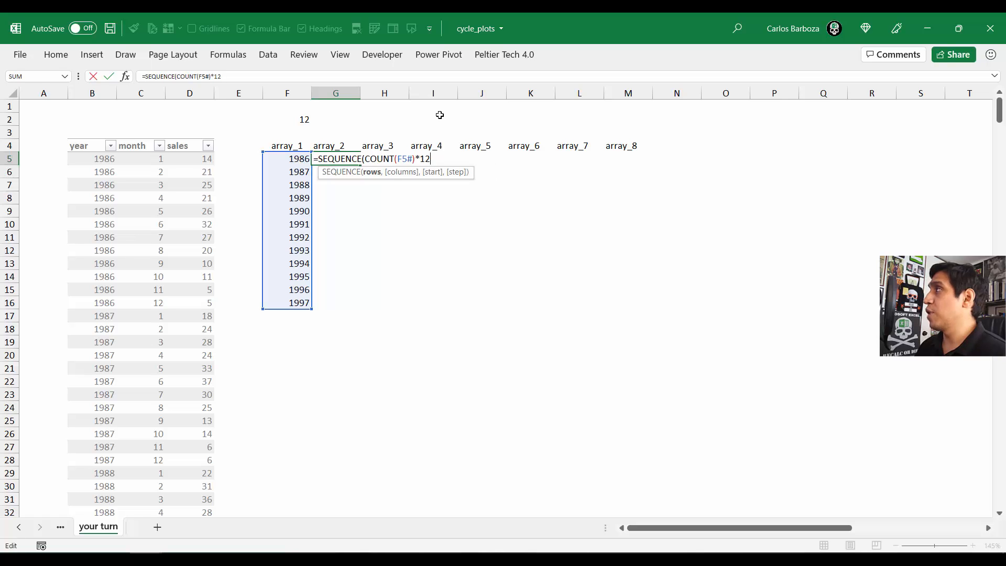
{"action": "type", "text": ")"}
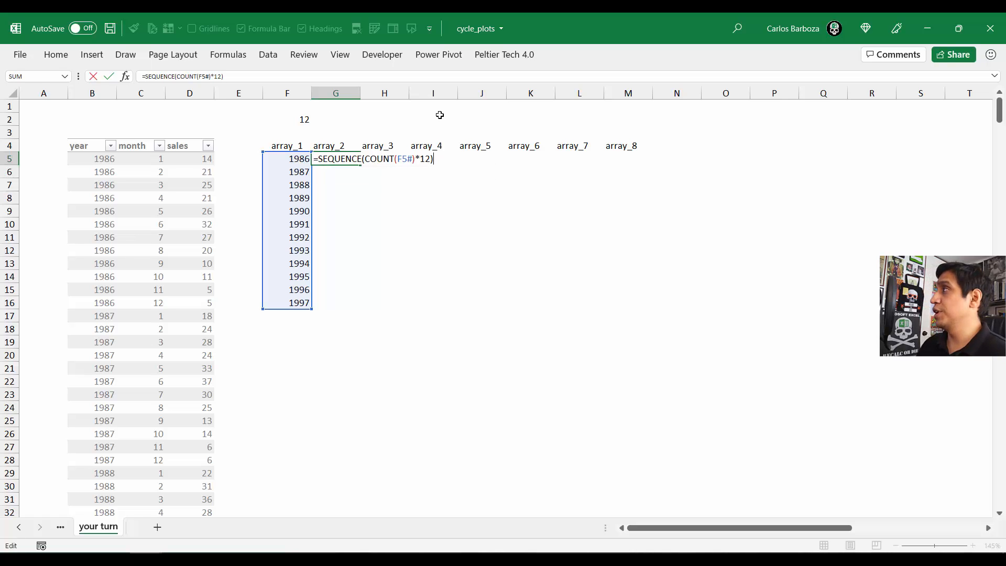
{"action": "key", "text": "Return"}
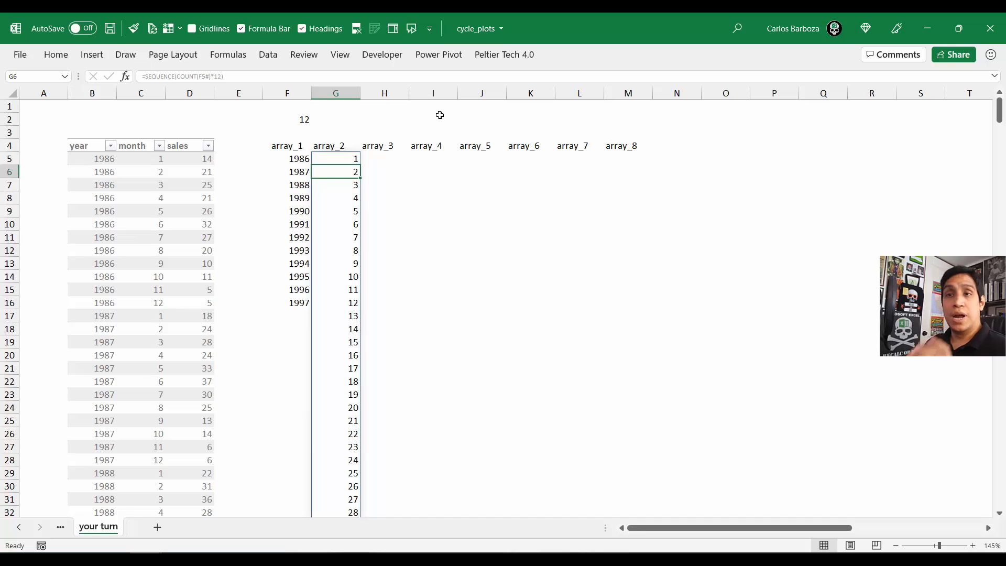
Step: Restore the cycle plot workbook's window beside the keyboard sheet and check array_2 by jumping between its last value and its header
{"action": "key", "text": "Up"}
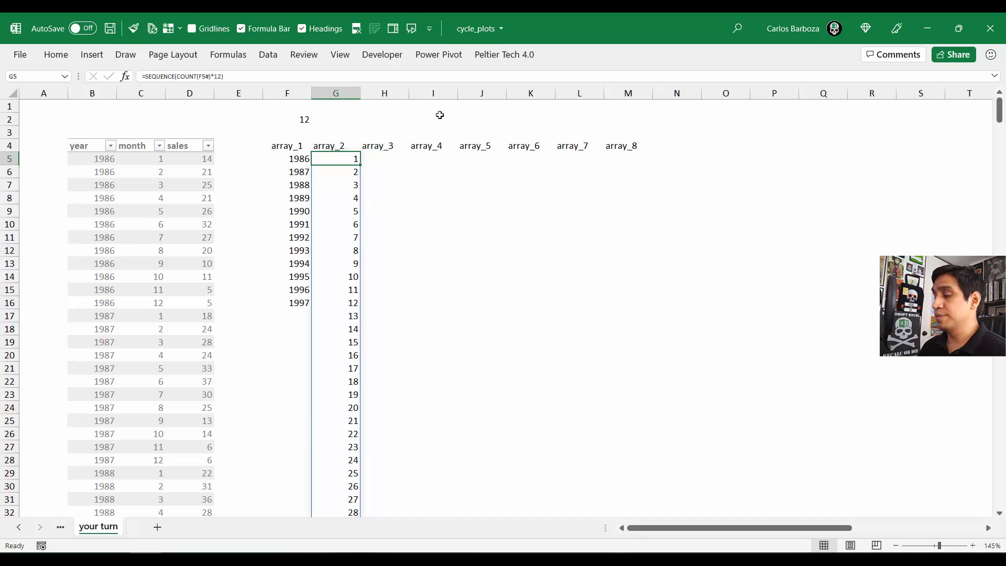
{"action": "key", "text": "alt+space"}
{"action": "key", "text": "Return"}
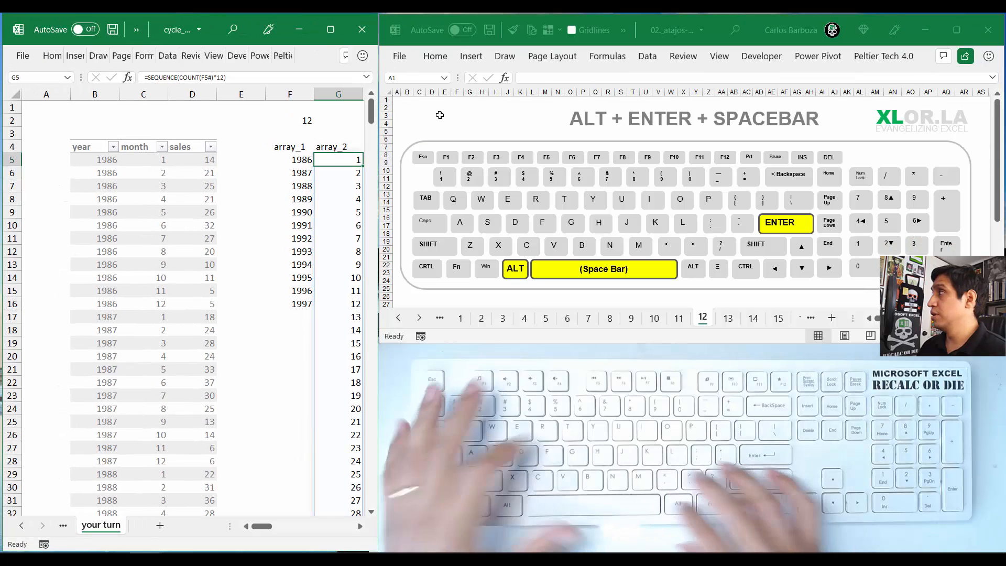
{"action": "key", "text": "ctrl+Down"}
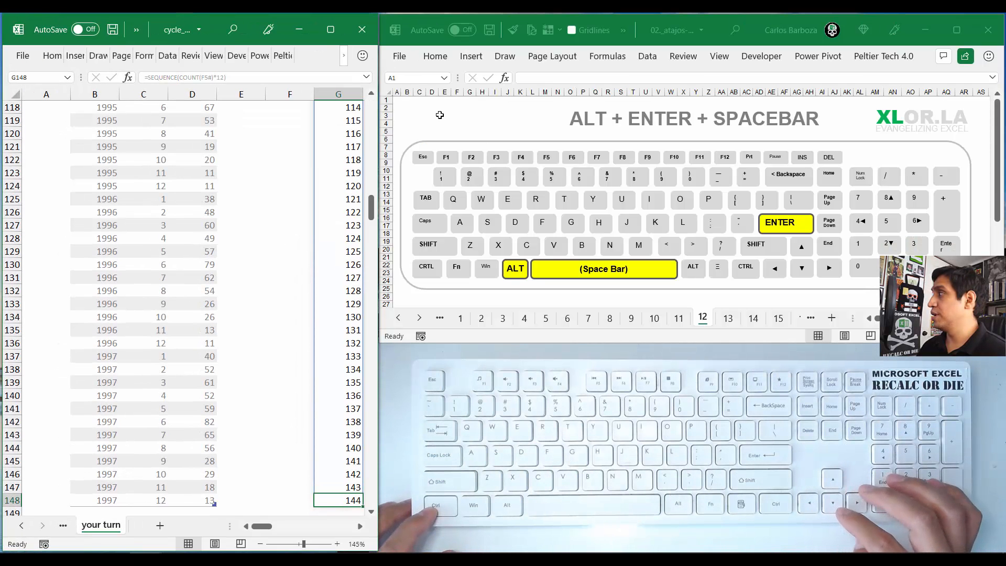
{"action": "key", "text": "ctrl+Up"}
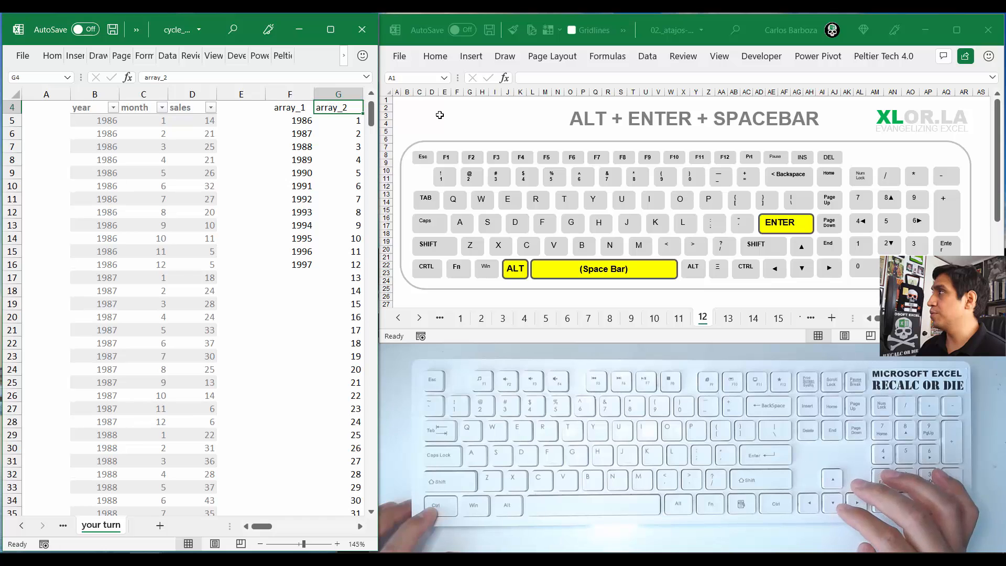
{"action": "key", "text": "ctrl+Down"}
{"action": "key", "text": "ctrl+Up"}
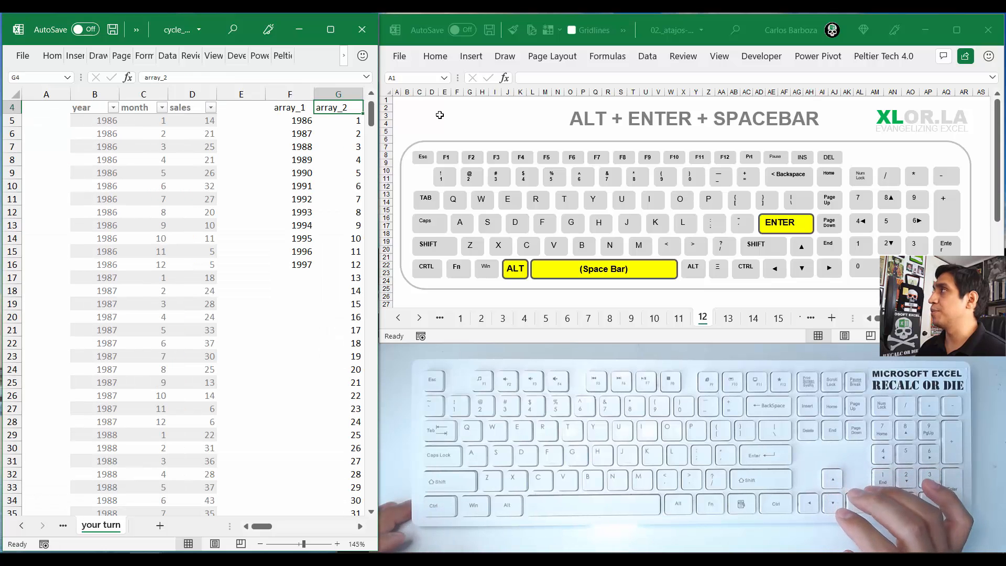
Step: Maximize the cycle plot workbook's window and open the SEQUENCE formula in G5 for review
{"action": "key", "text": "alt+space"}
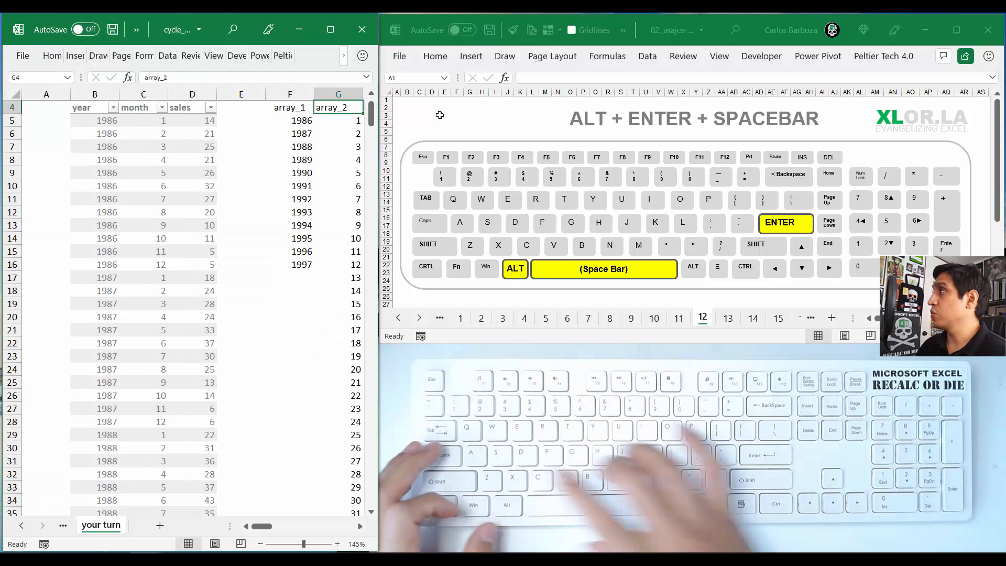
{"action": "key", "text": "x"}
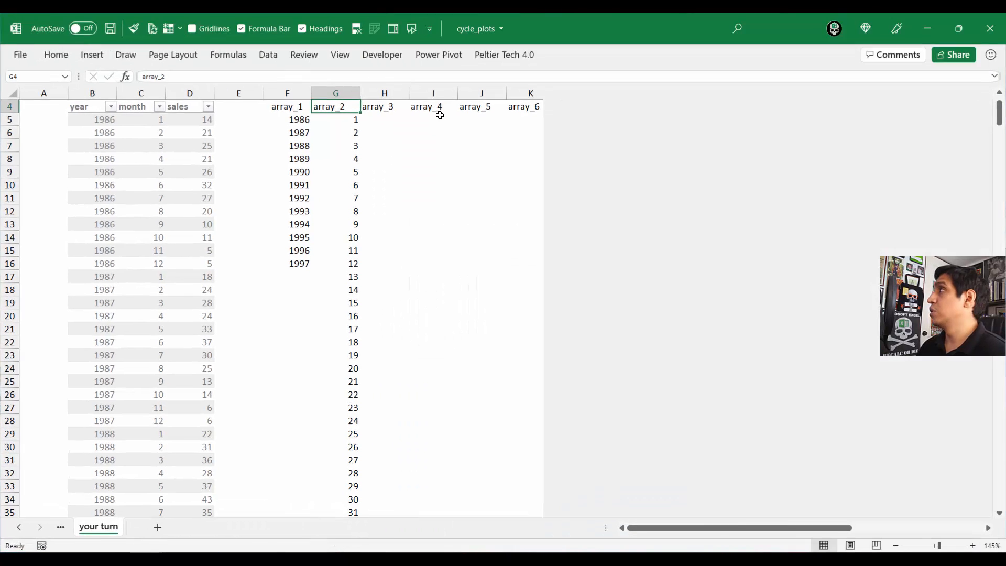
{"action": "key", "text": "Down"}
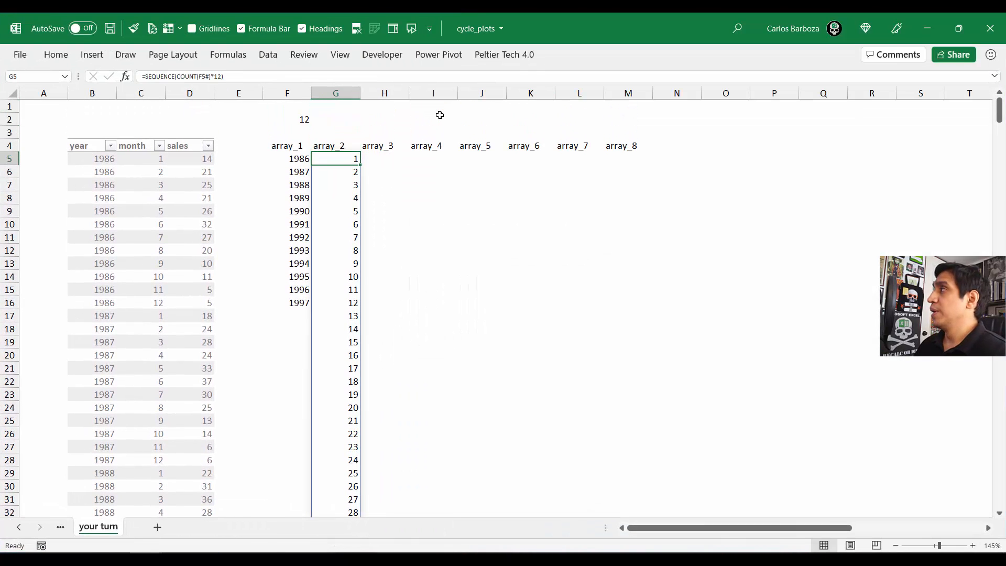
{"action": "key", "text": "F1"}
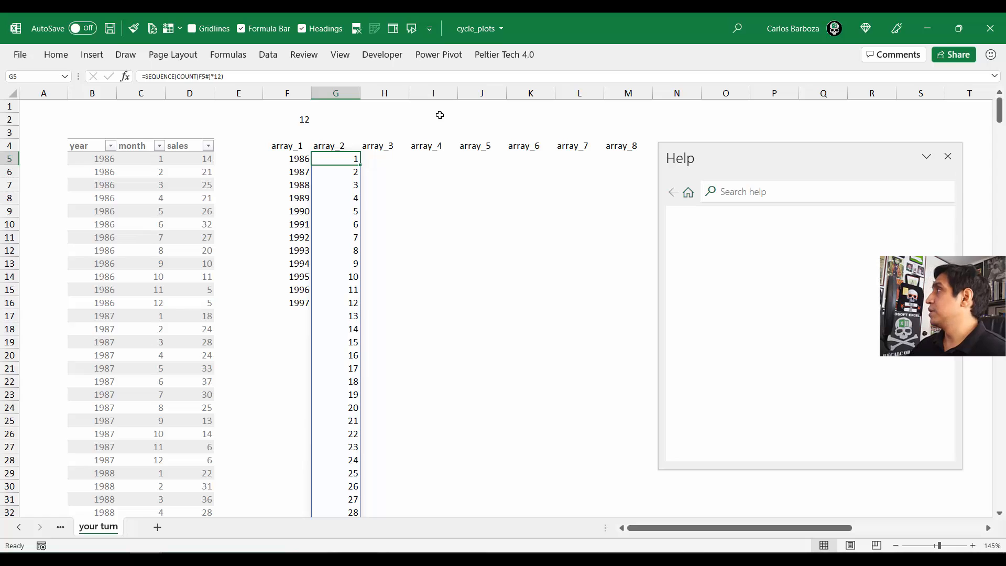
{"action": "left_click", "coordinate": [949, 156]}
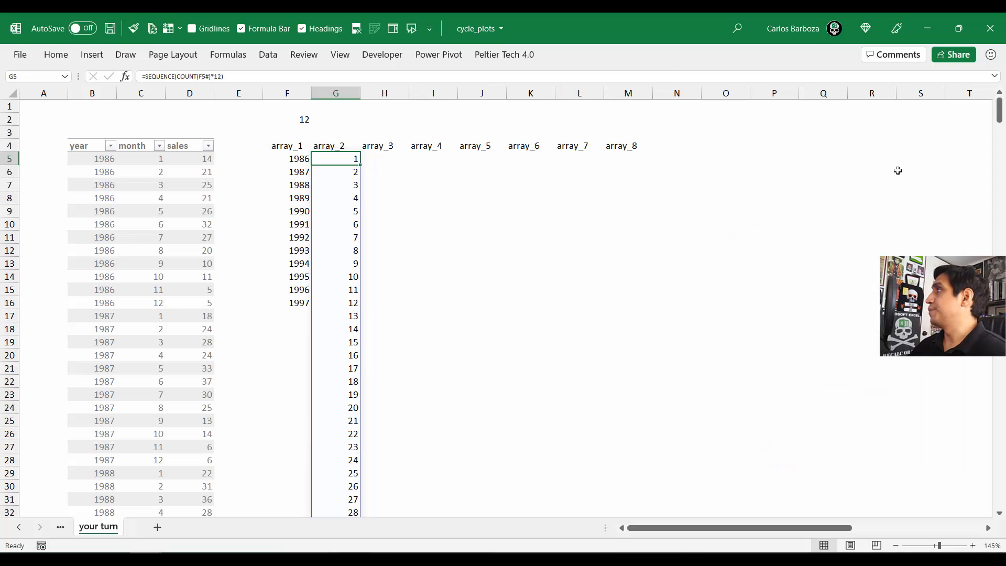
{"action": "key", "text": "F2"}
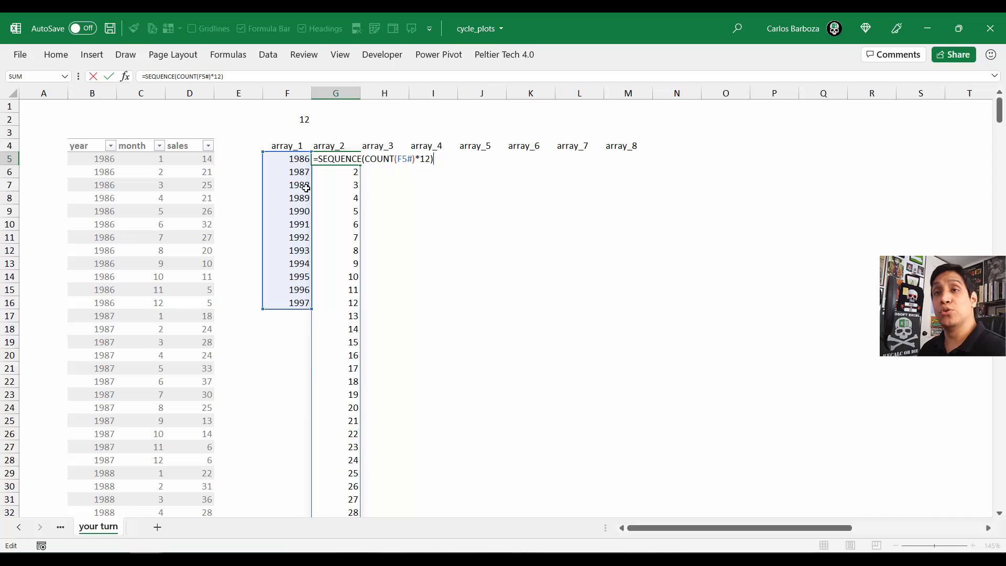
Step: Begin a MOD formula in H5 with the spilled array_2 range G5# as its number argument
{"action": "key", "text": "Tab"}
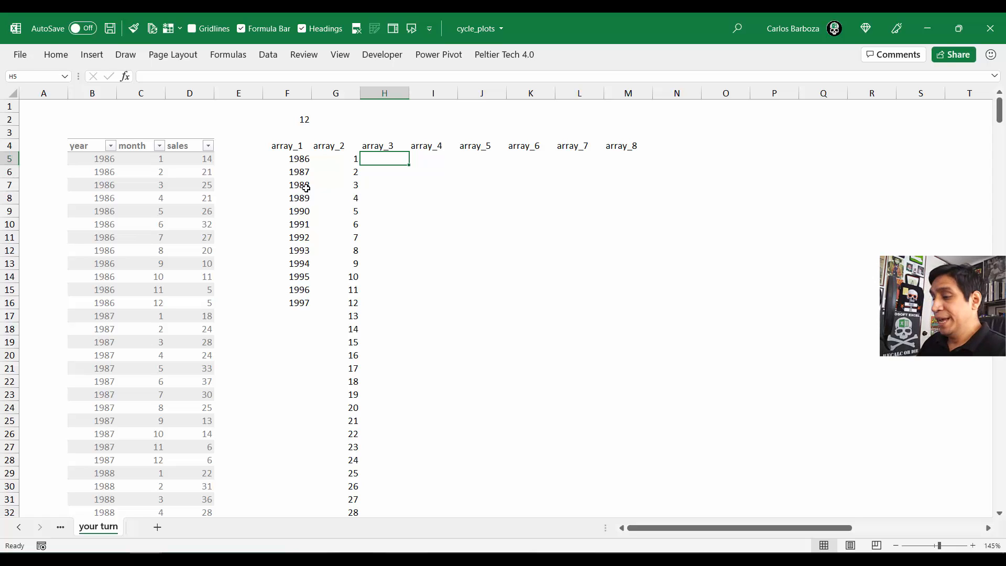
{"action": "type", "text": "=mod"}
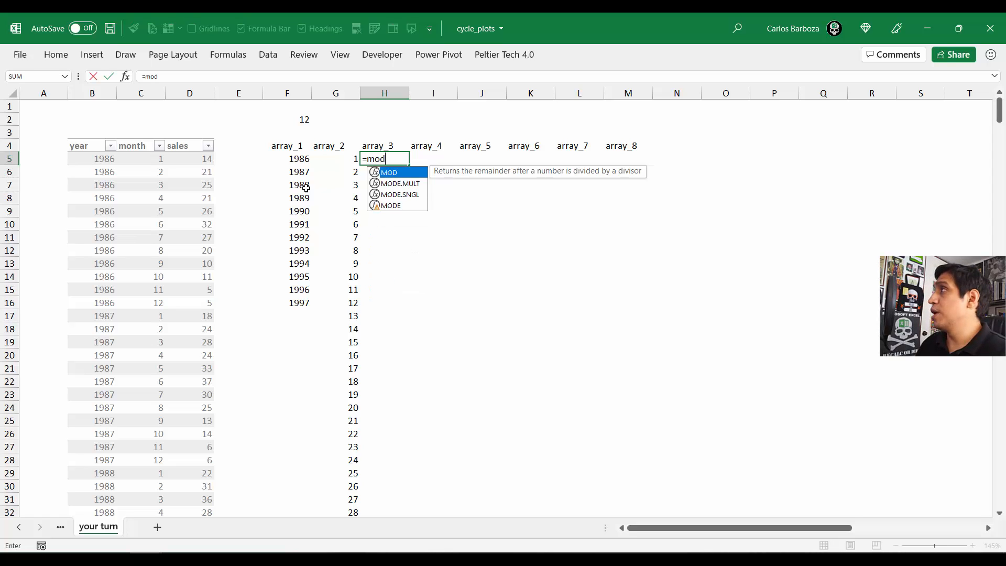
{"action": "key", "text": "Tab"}
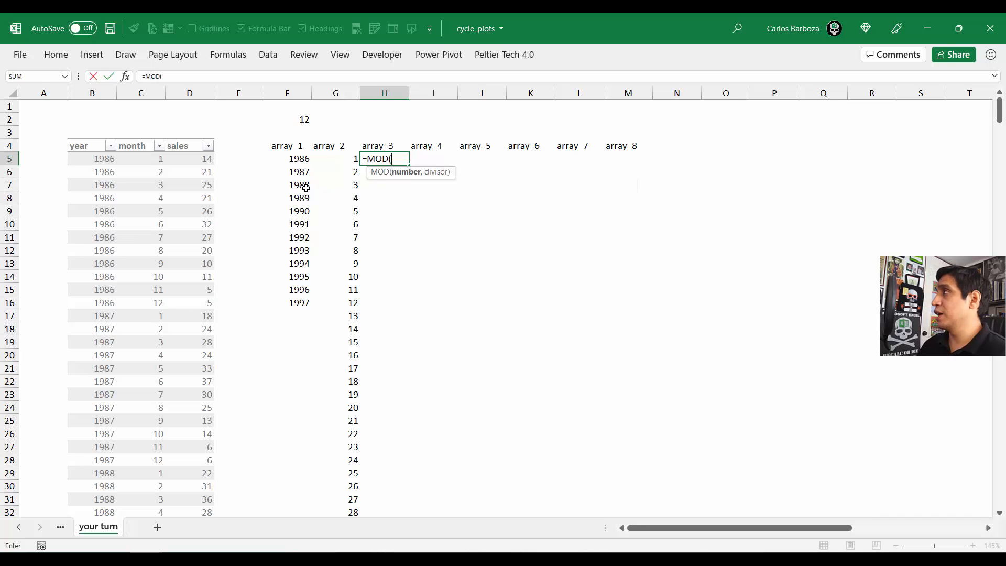
{"action": "key", "text": "BackSpace"}
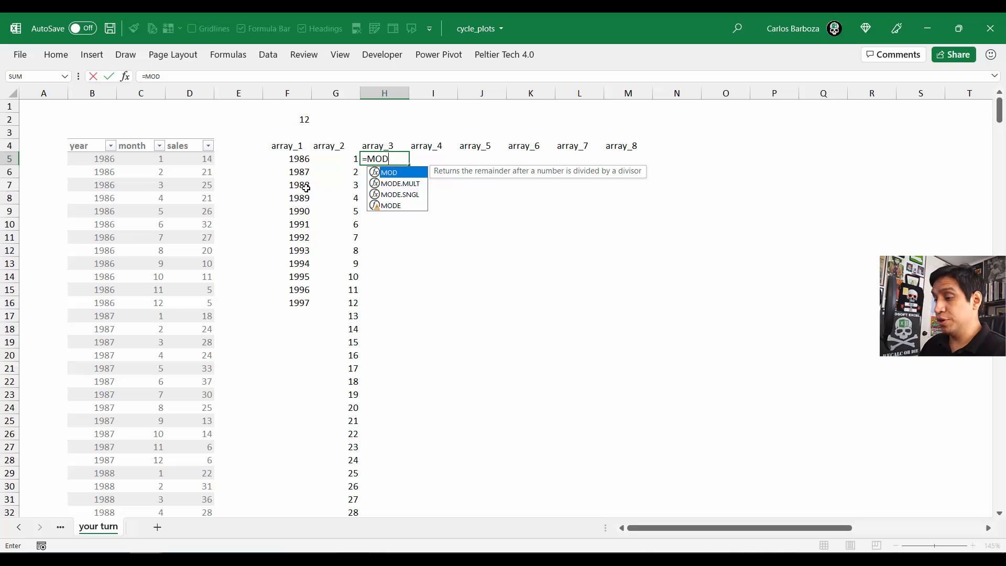
{"action": "type", "text": "("}
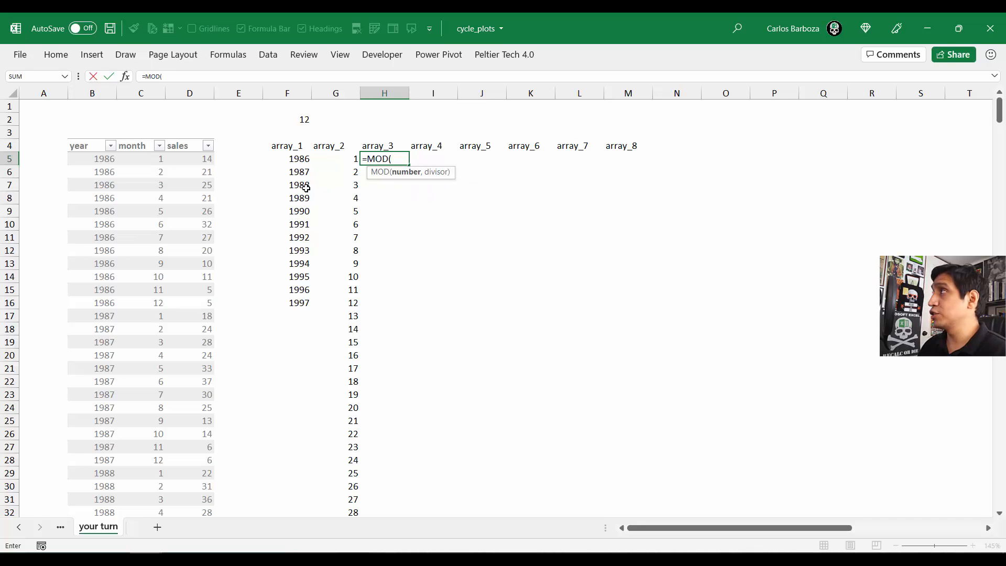
{"action": "key", "text": "Left"}
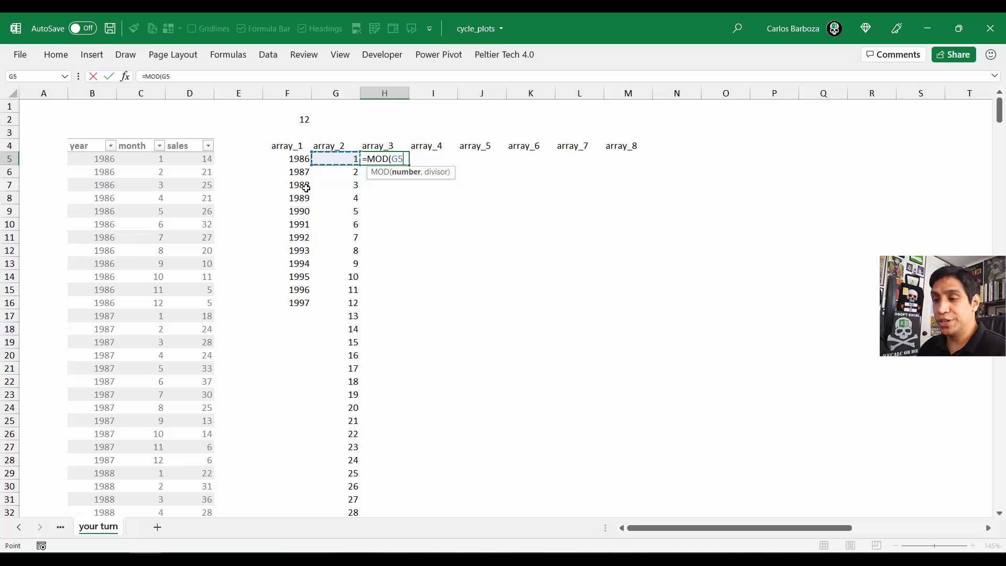
{"action": "type", "text": "#"}
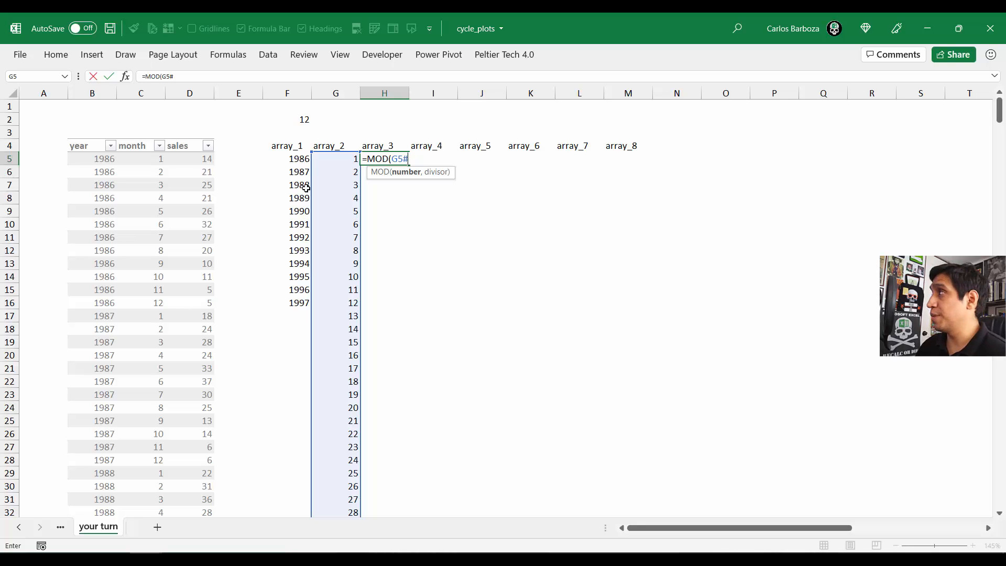
{"action": "type", "text": ","}
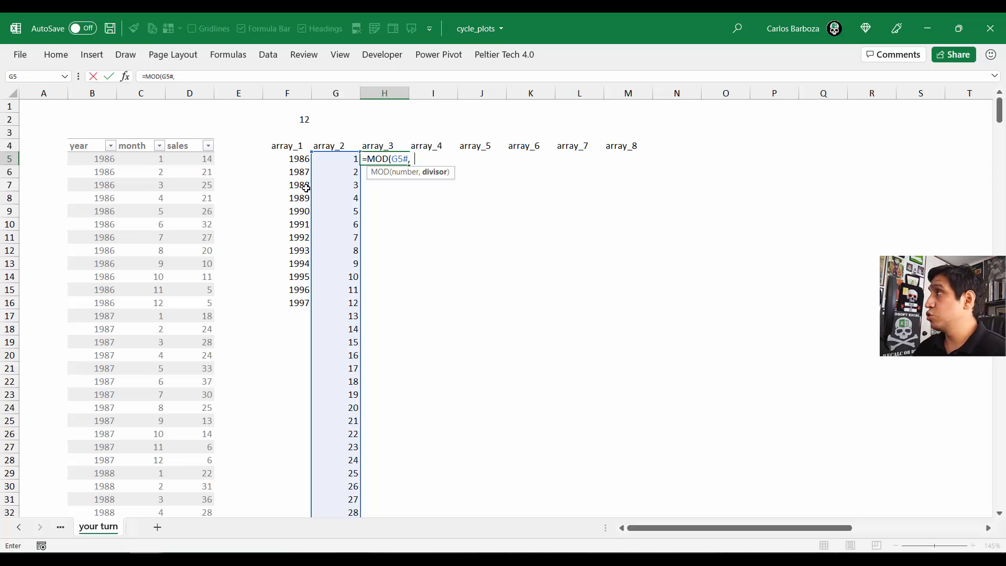
Step: Complete the formula in H5 with the count of array_1 as divisor, giving =MOD(G5#,COUNT(F5#))
{"action": "type", "text": "count"}
{"action": "key", "text": "Tab"}
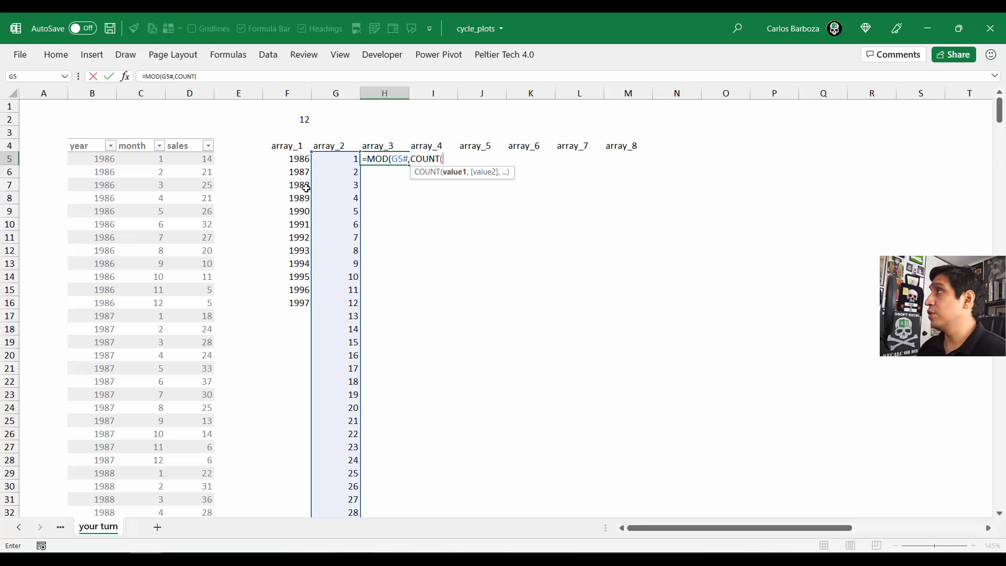
{"action": "key", "text": "Left"}
{"action": "key", "text": "Left"}
{"action": "type", "text": "#)"}
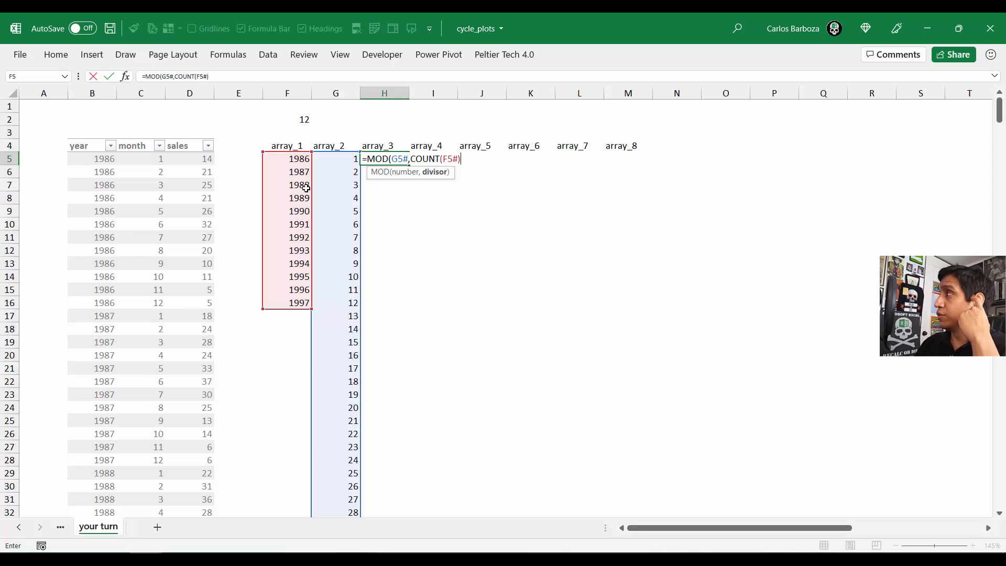
{"action": "type", "text": ")"}
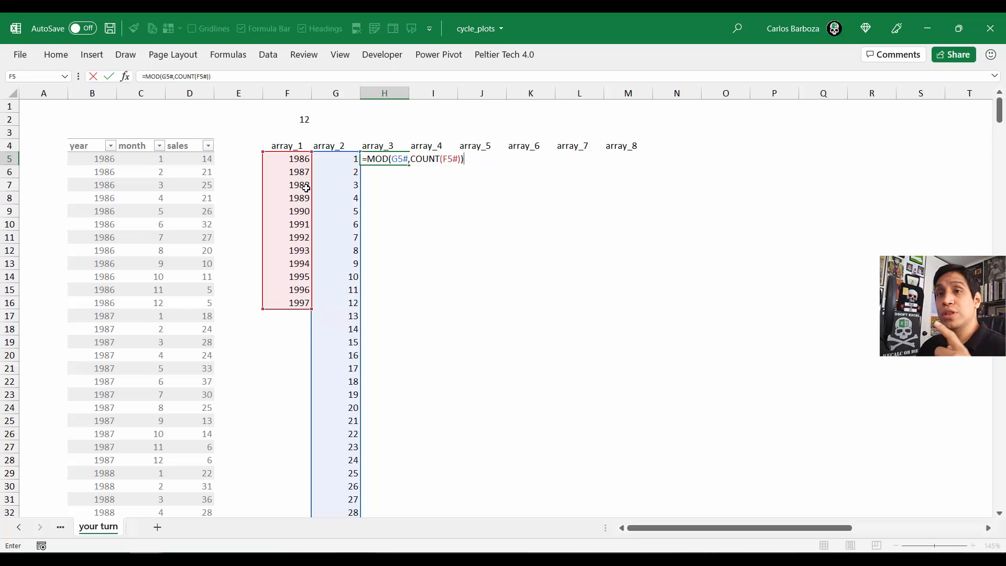
{"action": "key", "text": "Return"}
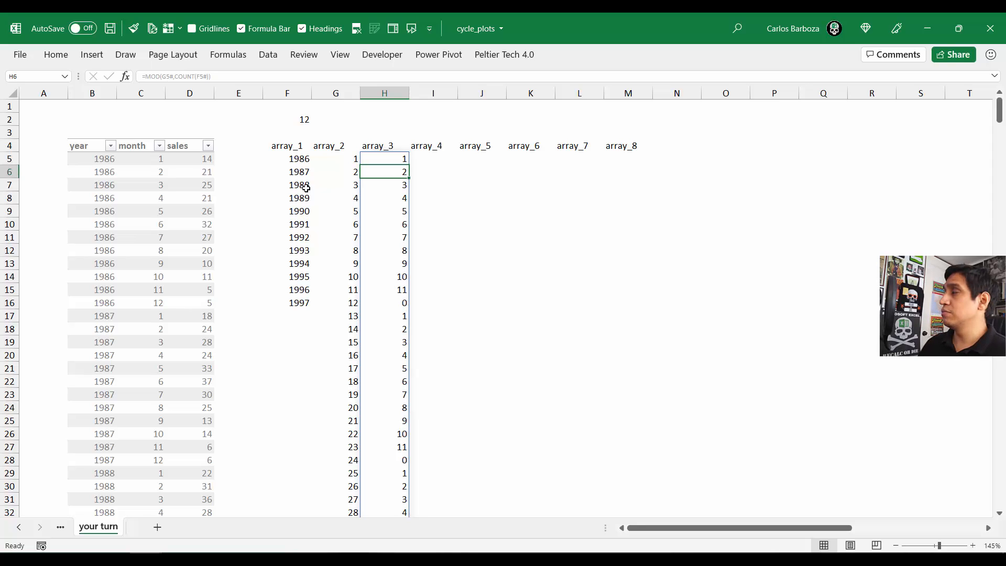
Step: Examine the spilled MOD values in array_3 row by row from H6 down to H29
{"action": "key", "text": "Down"}
{"action": "key", "text": "Down"}
{"action": "key", "text": "Down"}
{"action": "key", "text": "Down"}
{"action": "key", "text": "Down"}
{"action": "key", "text": "Down"}
{"action": "key", "text": "Down"}
{"action": "key", "text": "Down"}
{"action": "key", "text": "Down"}
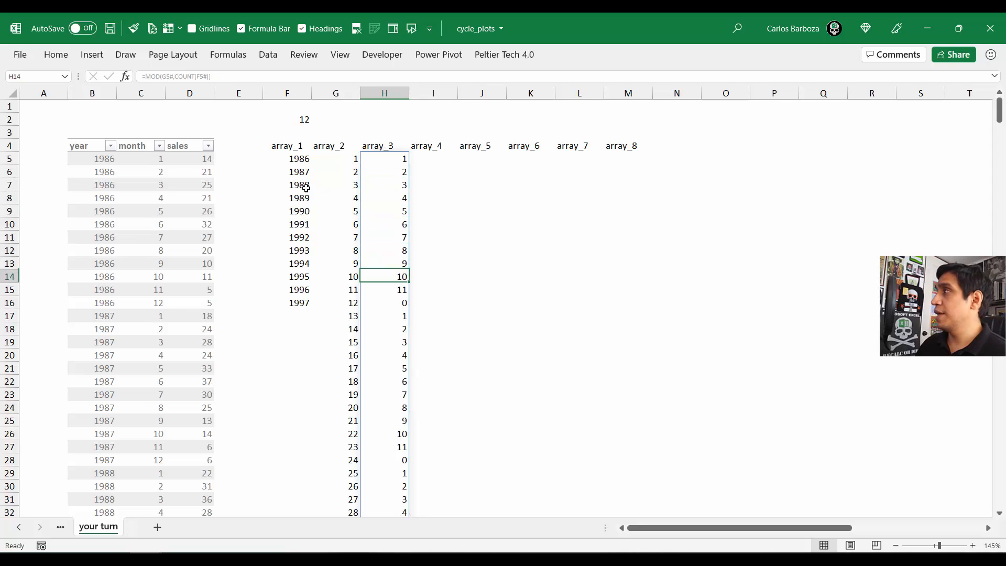
{"action": "key", "text": "Down"}
{"action": "key", "text": "Down"}
{"action": "key", "text": "Down"}
{"action": "key", "text": "Down"}
{"action": "key", "text": "Down"}
{"action": "key", "text": "Down"}
{"action": "key", "text": "Down"}
{"action": "key", "text": "Down"}
{"action": "key", "text": "Down"}
{"action": "key", "text": "Down"}
{"action": "key", "text": "Down"}
{"action": "key", "text": "Down"}
{"action": "key", "text": "Down"}
{"action": "key", "text": "Down"}
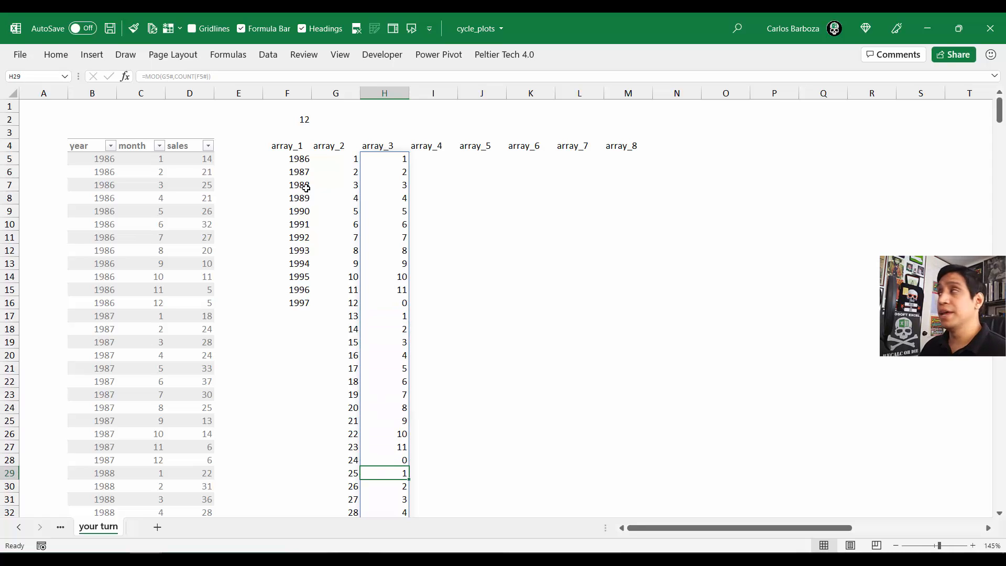
Step: Check the last rows of array_3, and return to its formula cell H5
{"action": "key", "text": "ctrl+Down"}
{"action": "key", "text": "Down"}
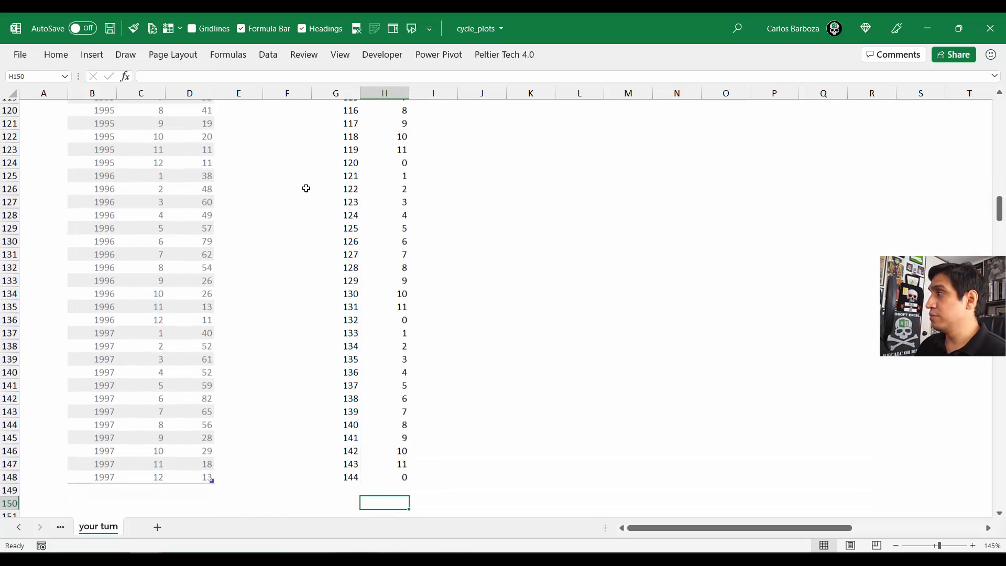
{"action": "key", "text": "Up"}
{"action": "key", "text": "Up"}
{"action": "key", "text": "ctrl+Up"}
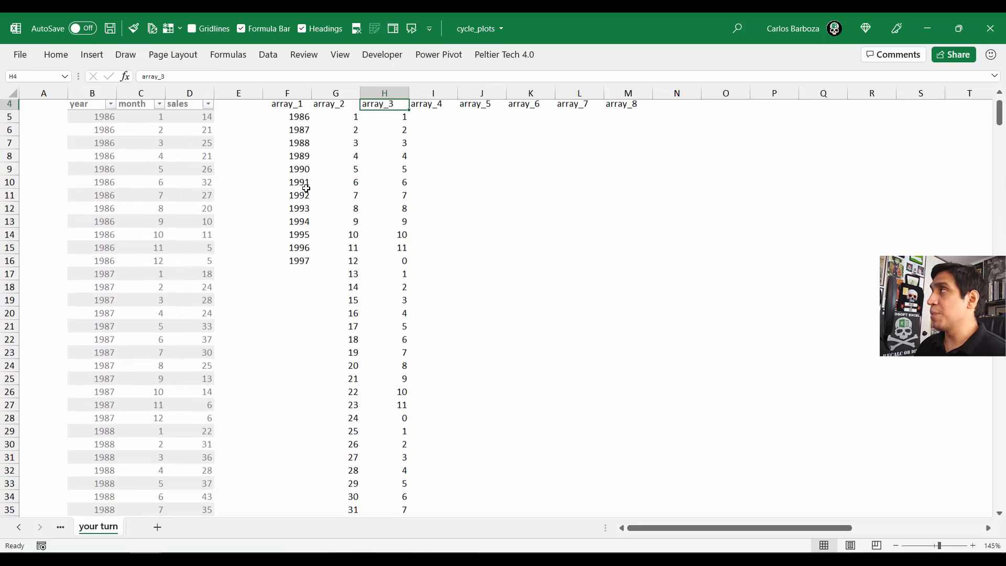
{"action": "key", "text": "ctrl+Up"}
{"action": "key", "text": "Down"}
{"action": "key", "text": "Down"}
{"action": "key", "text": "Down"}
{"action": "key", "text": "Down"}
{"action": "key", "text": "Down"}
{"action": "key", "text": "Down"}
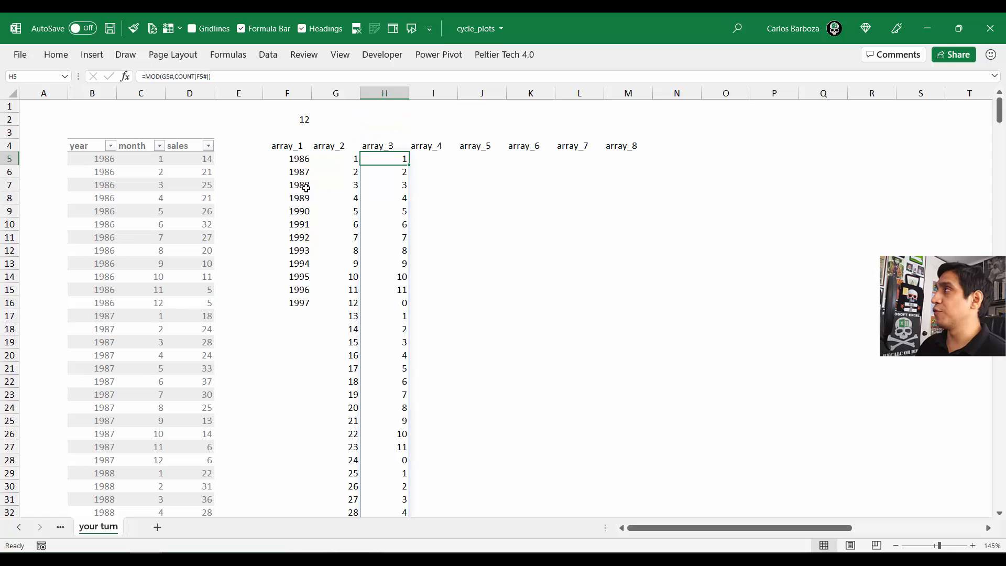
Step: Enter =SEQUENCE(12) in J9 as a small demonstration array
{"action": "key", "text": "Right"}
{"action": "key", "text": "Right"}
{"action": "key", "text": "Down"}
{"action": "key", "text": "Down"}
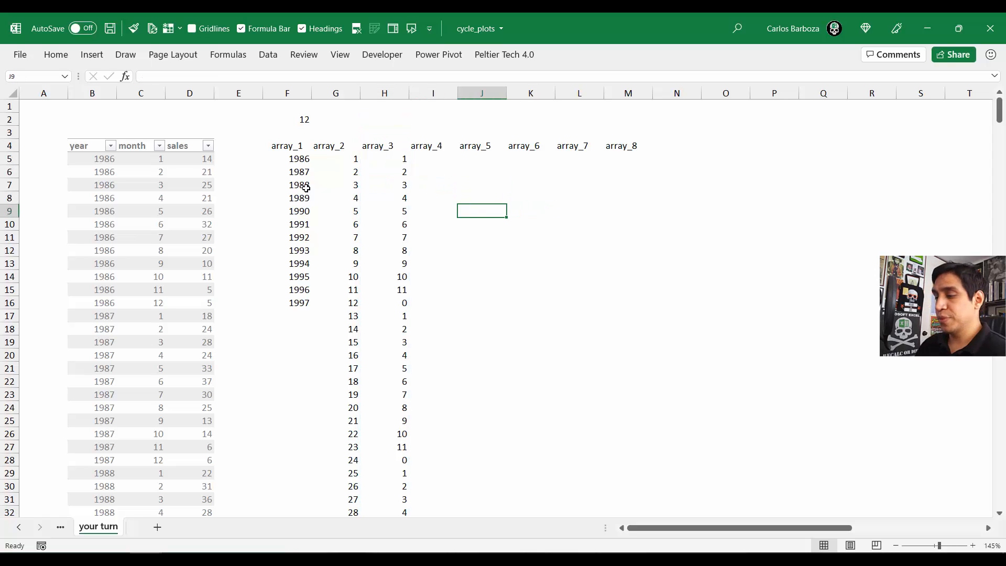
{"action": "type", "text": "=seque"}
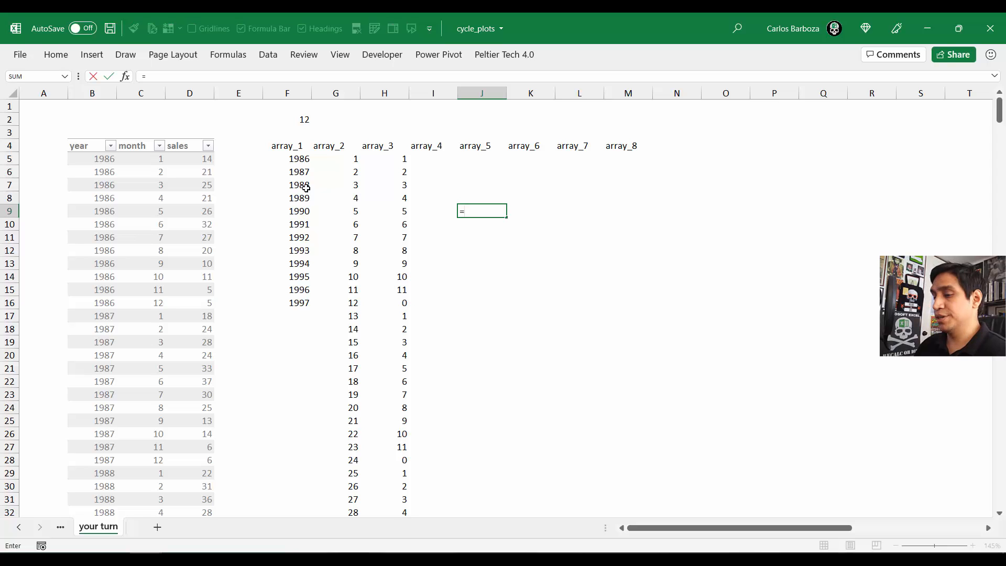
{"action": "key", "text": "Tab"}
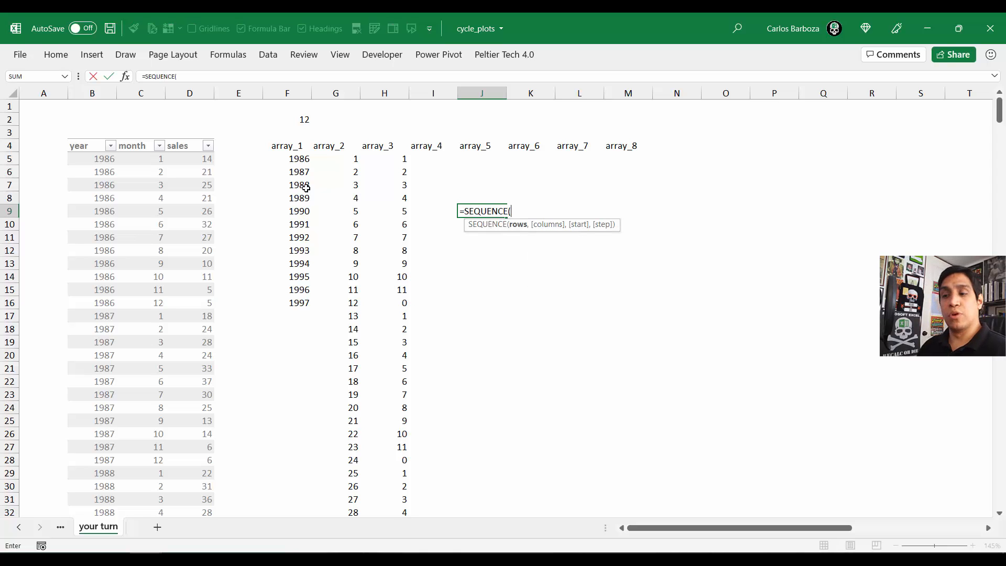
{"action": "type", "text": "12"}
{"action": "type", "text": ")"}
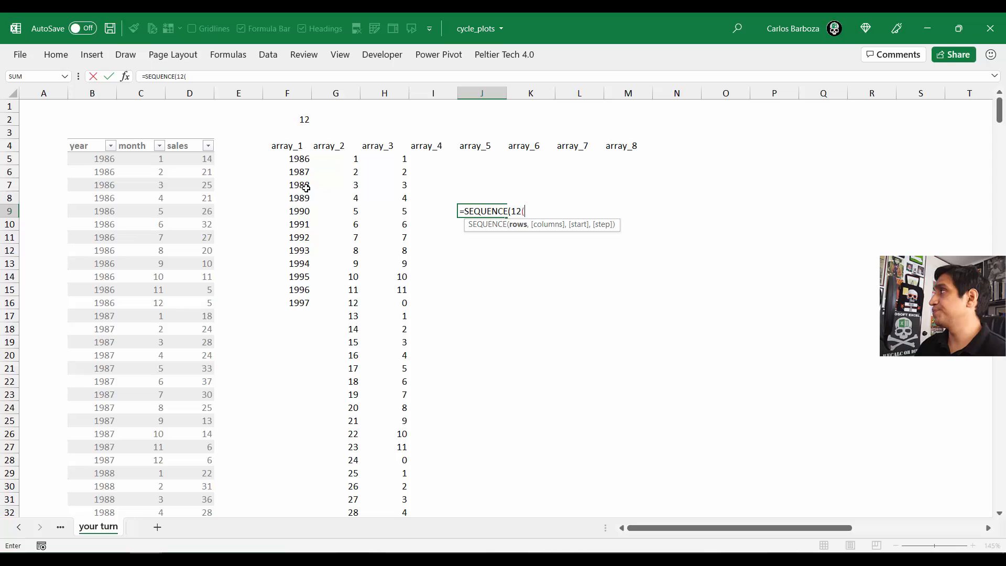
{"action": "key", "text": "Return"}
{"action": "key", "text": "Up"}
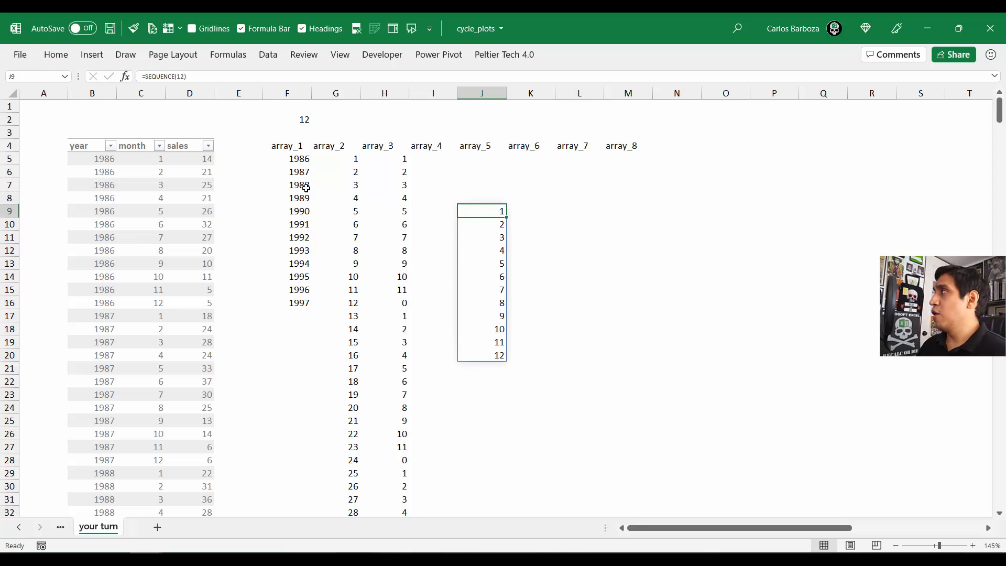
Step: Select cell H9 in array_3 to compare its MOD values with the sequence in column J
{"action": "key", "text": "Right"}
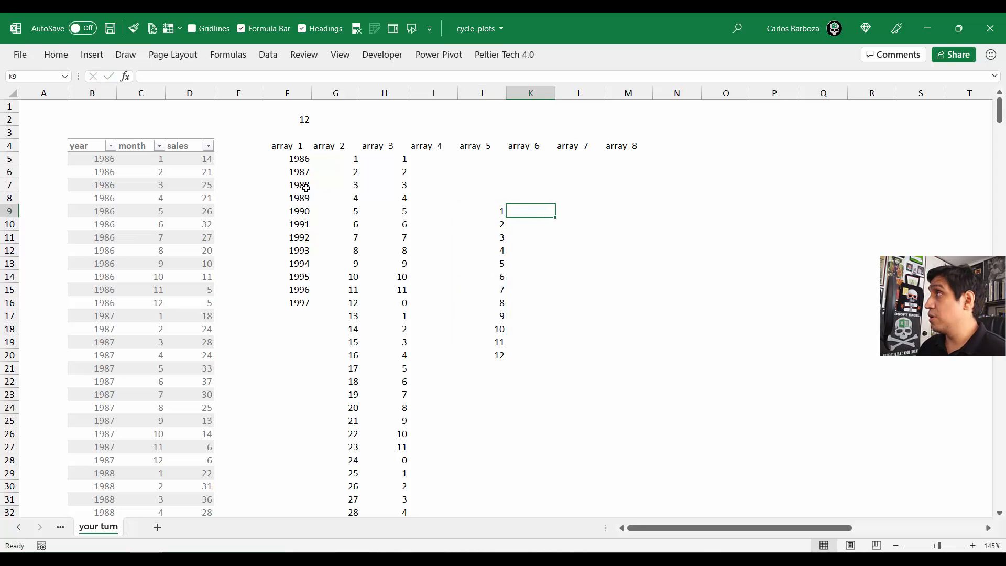
{"action": "key", "text": "Left"}
{"action": "key", "text": "Left"}
{"action": "key", "text": "Left"}
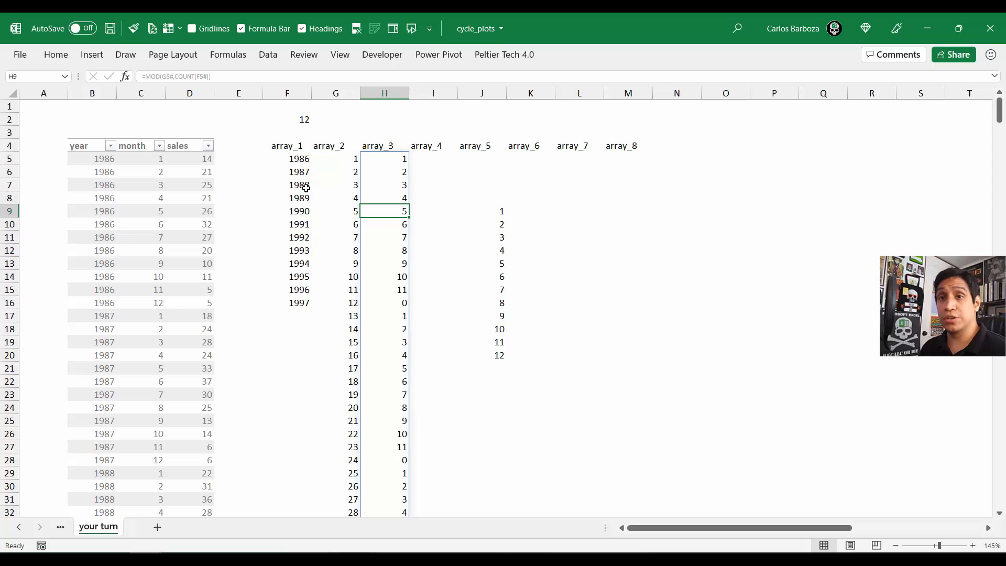
Step: Enter =COUNTIF(H5#,J9#) in K9 to count how often each number of the column J sequence occurs in array_3
{"action": "key", "text": "Right"}
{"action": "key", "text": "Right"}
{"action": "key", "text": "Right"}
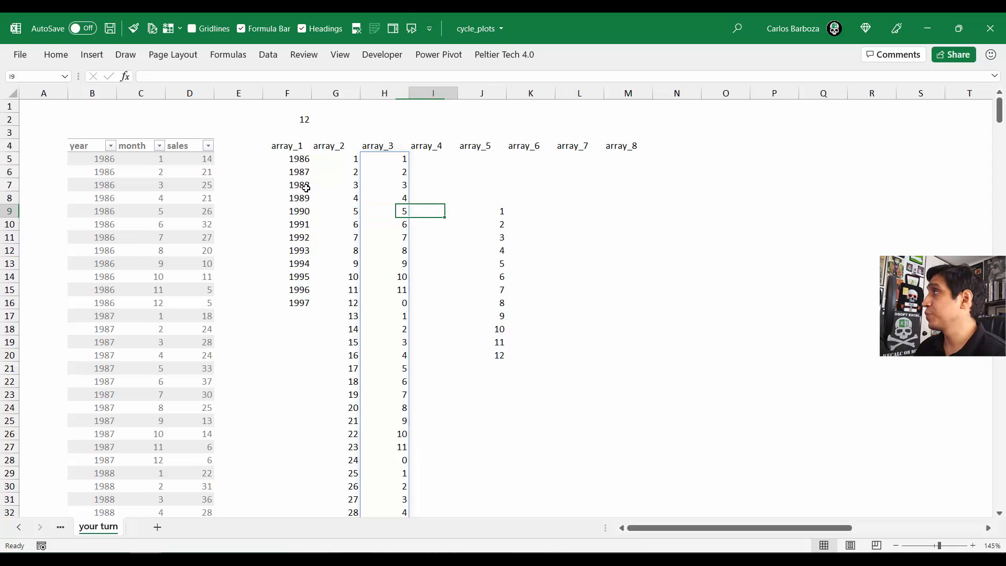
{"action": "type", "text": "=ount"}
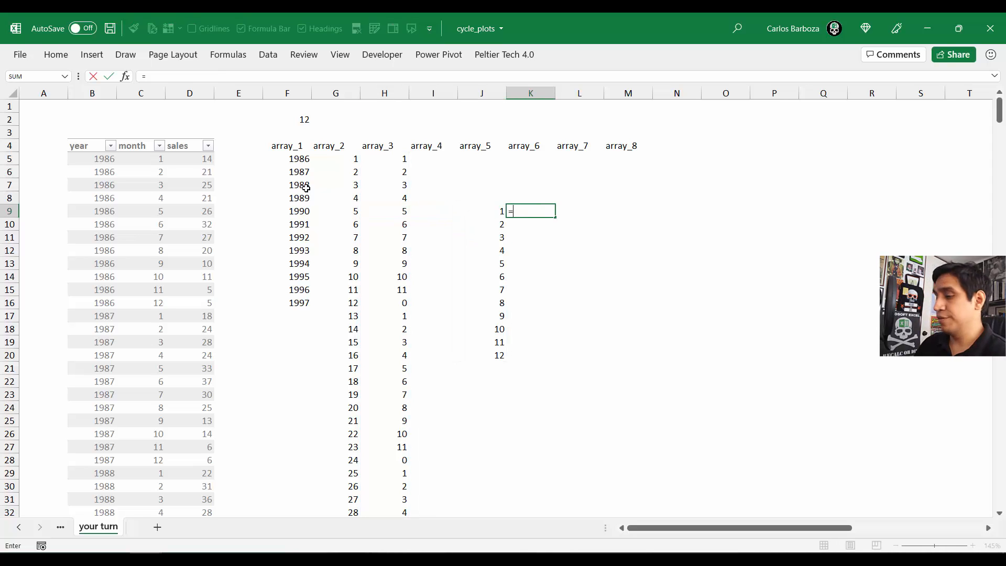
{"action": "key", "text": "Down"}
{"action": "key", "text": "Down"}
{"action": "key", "text": "Down"}
{"action": "key", "text": "Tab"}
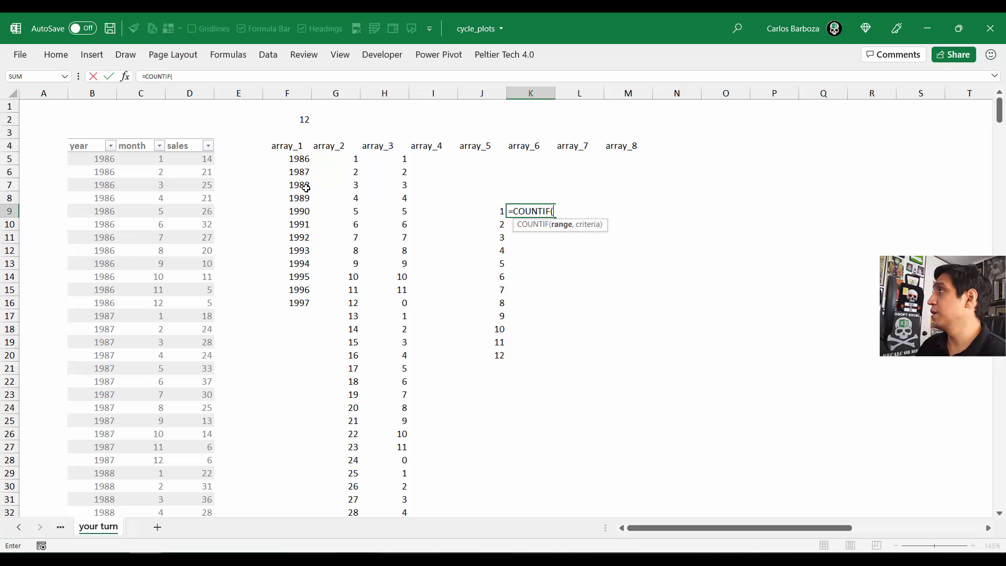
{"action": "key", "text": "Left"}
{"action": "key", "text": "Left"}
{"action": "key", "text": "Up"}
{"action": "key", "text": "Up"}
{"action": "key", "text": "Up"}
{"action": "key", "text": "Up"}
{"action": "key", "text": "Left"}
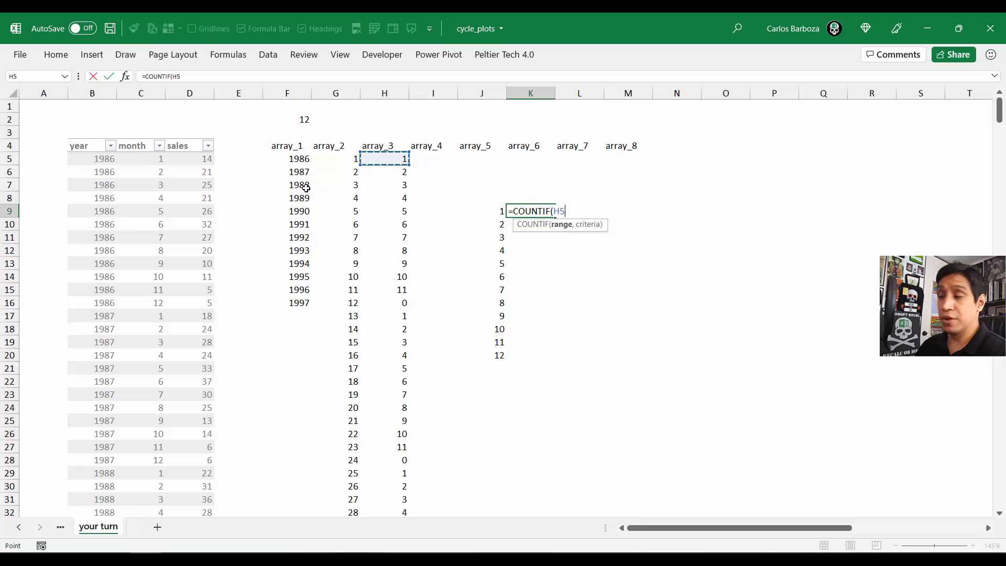
{"action": "type", "text": "#"}
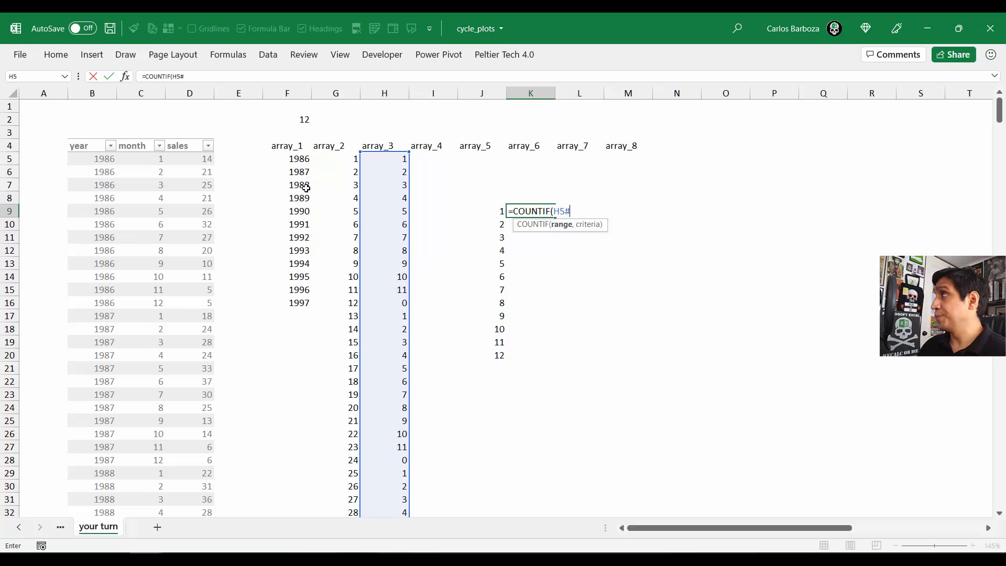
{"action": "type", "text": ","}
{"action": "key", "text": "Left"}
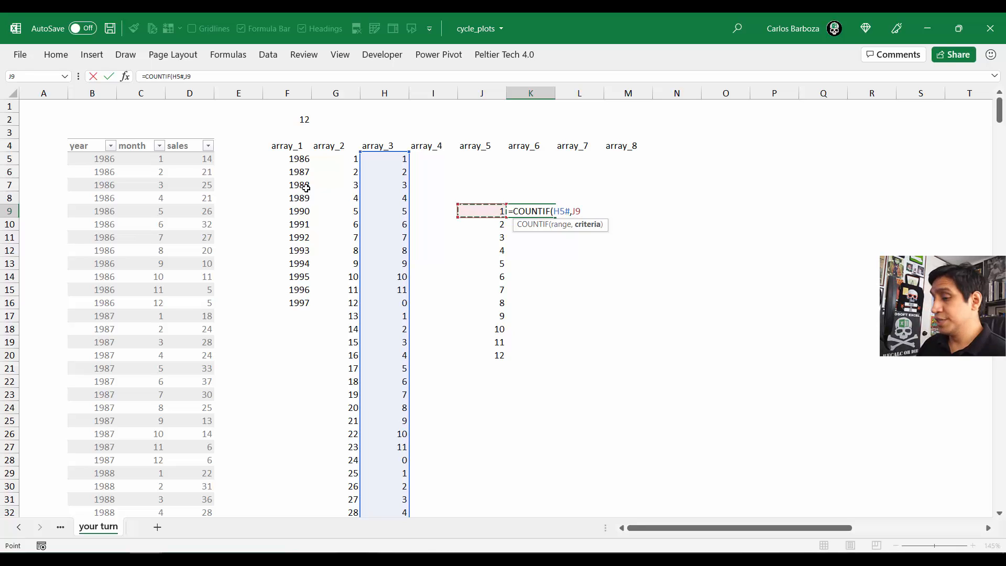
{"action": "type", "text": "#)"}
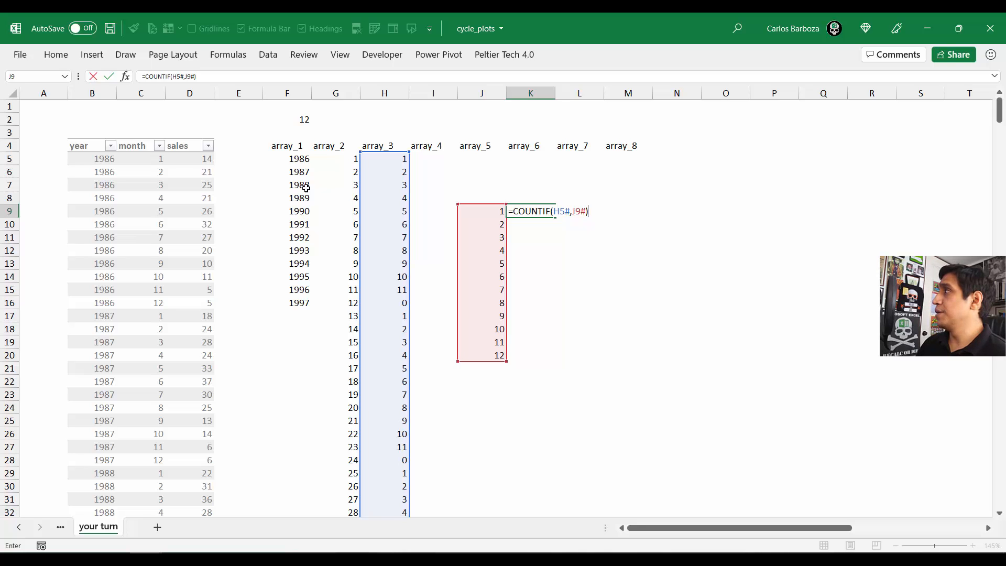
{"action": "key", "text": "Return"}
{"action": "key", "text": "Up"}
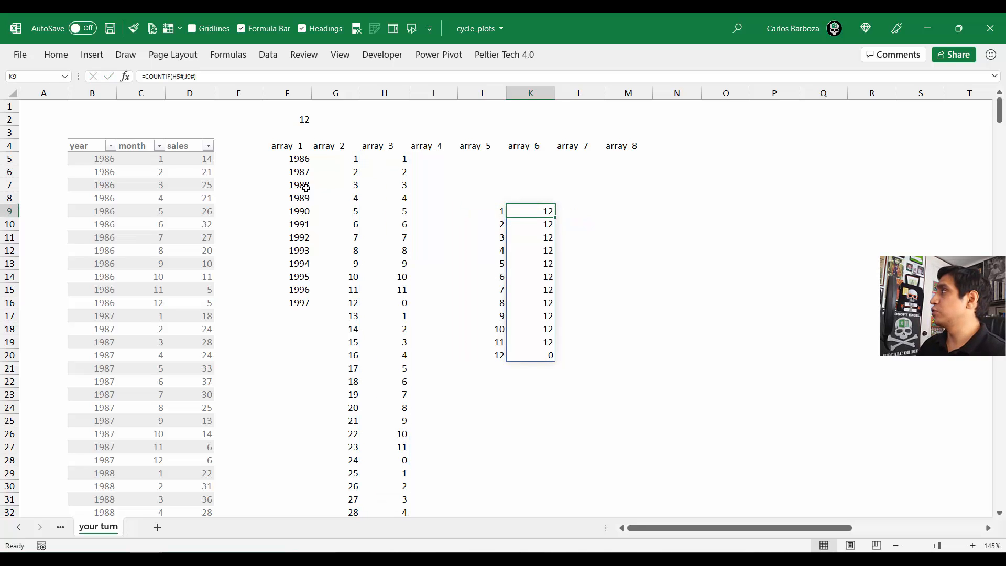
Step: Inspect the MOD formula in H5 and the arrays it references, leaving it as it is
{"action": "key", "text": "F1"}
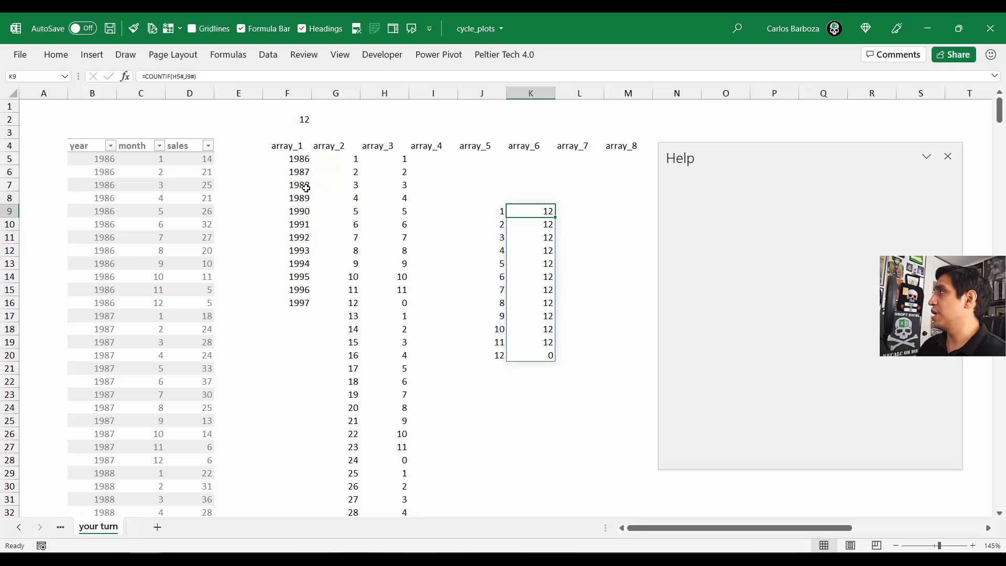
{"action": "left_click", "coordinate": [948, 156]}
{"action": "left_click", "coordinate": [397, 159]}
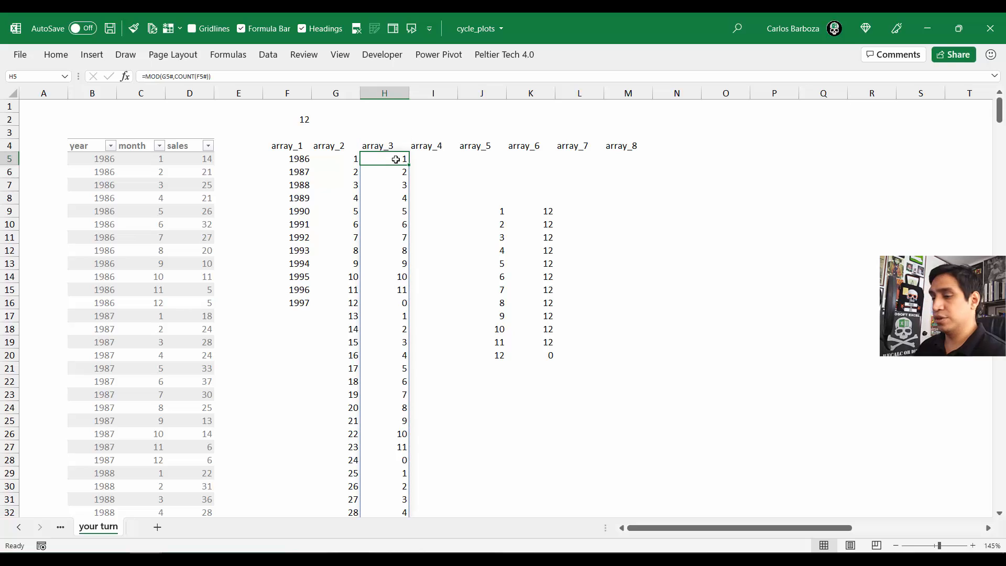
{"action": "key", "text": "F2"}
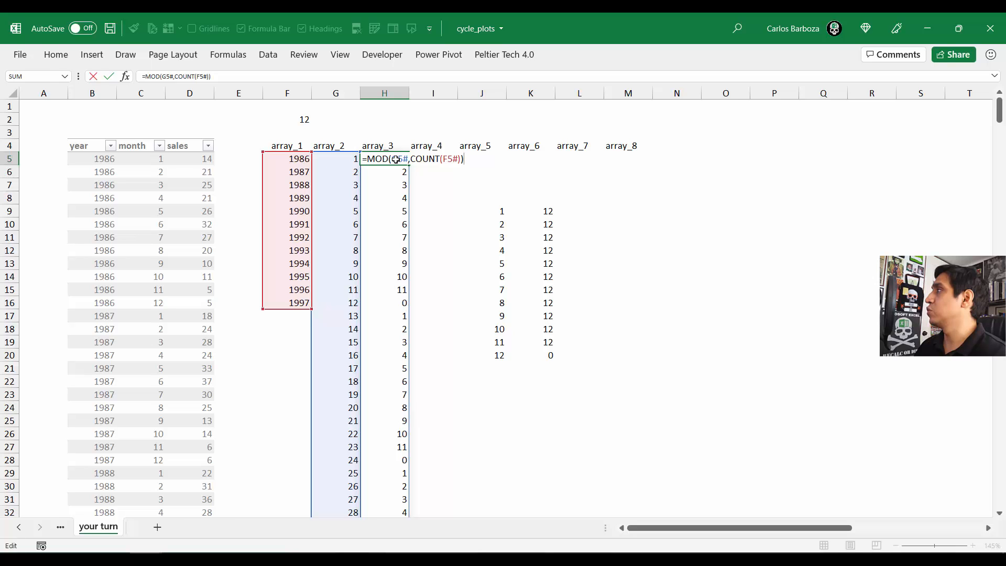
{"action": "key", "text": "Tab"}
Step: Examine the spilled COUNTIF results row by row from K9 down to K20
{"action": "left_click", "coordinate": [539, 211]}
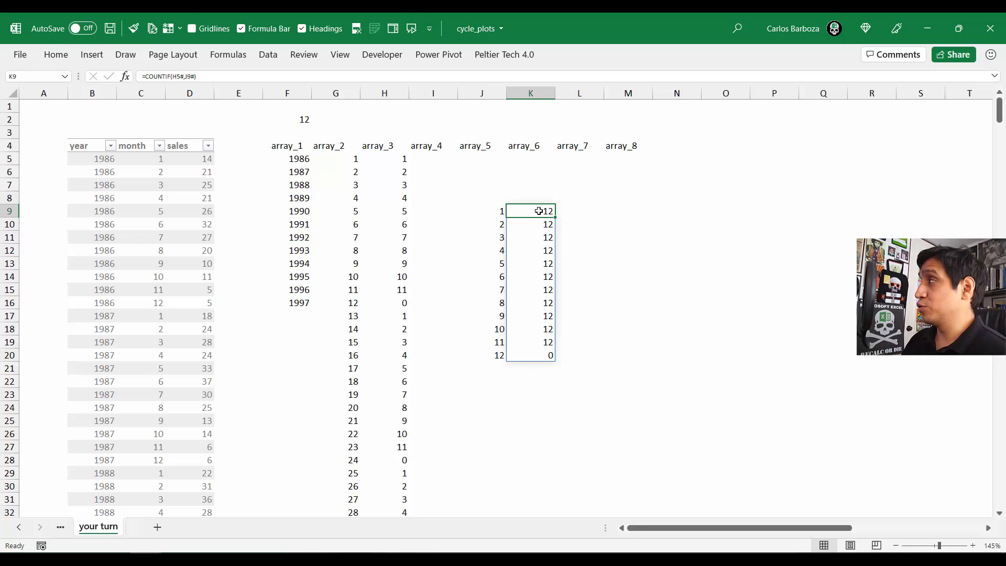
{"action": "key", "text": "Down"}
{"action": "key", "text": "Down"}
{"action": "key", "text": "Down"}
{"action": "key", "text": "Down"}
{"action": "key", "text": "Down"}
{"action": "key", "text": "Down"}
{"action": "key", "text": "Down"}
{"action": "key", "text": "Down"}
{"action": "key", "text": "Down"}
{"action": "key", "text": "Down"}
{"action": "key", "text": "Down"}
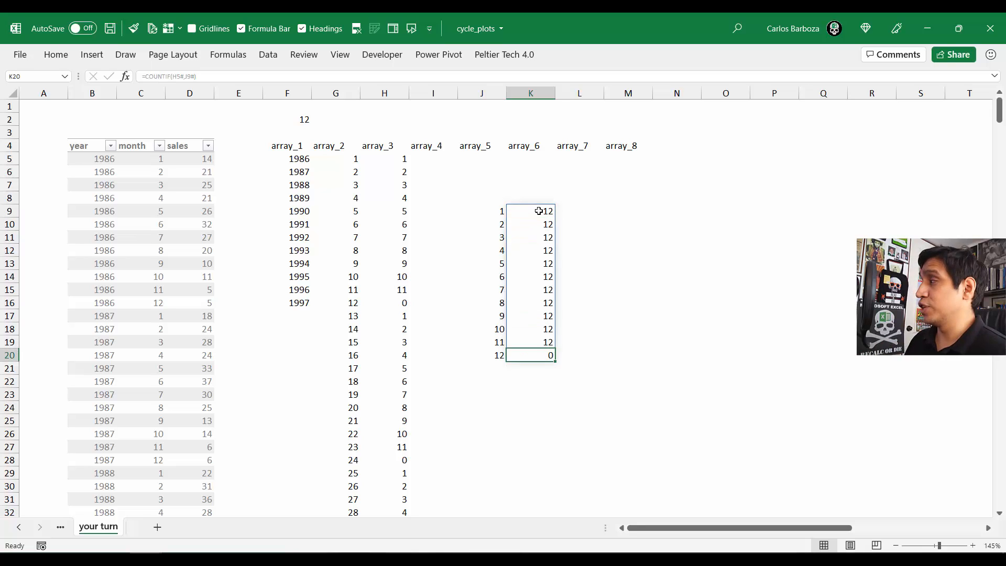
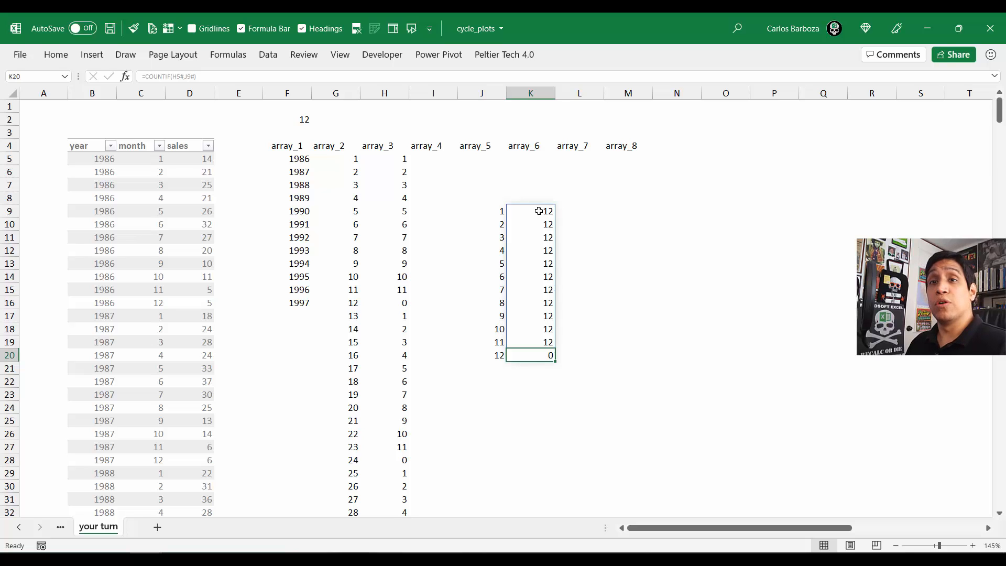
Step: Add 1 to the divisor of array_3's formula in H5, making it =MOD(G5#,COUNT(F5#)+1)
{"action": "key", "text": "Up"}
{"action": "key", "text": "Up"}
{"action": "key", "text": "Up"}
{"action": "key", "text": "Up"}
{"action": "key", "text": "Up"}
{"action": "key", "text": "Up"}
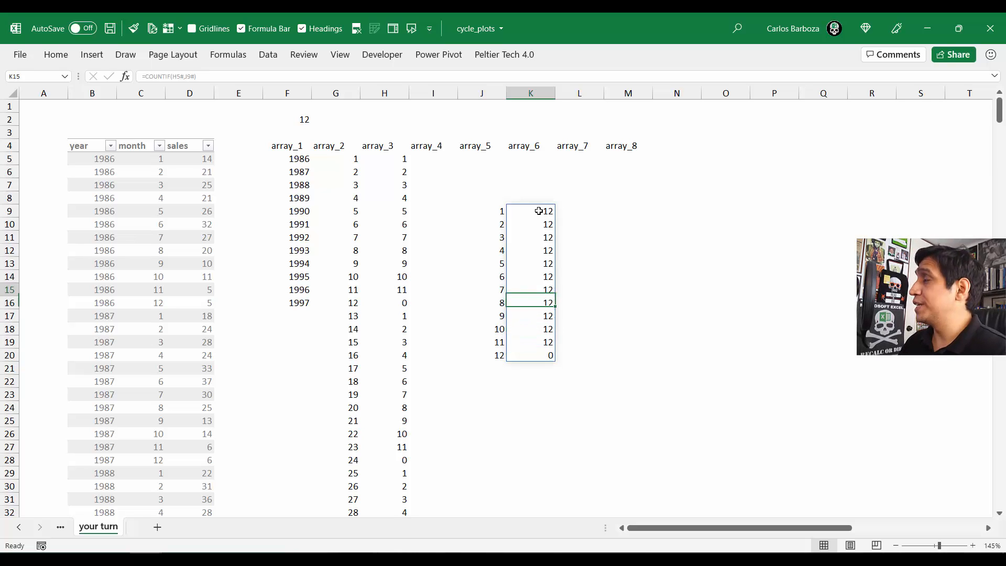
{"action": "key", "text": "Left"}
{"action": "key", "text": "Up"}
{"action": "key", "text": "Left"}
{"action": "key", "text": "Up"}
{"action": "key", "text": "Up"}
{"action": "key", "text": "Up"}
{"action": "key", "text": "Up"}
{"action": "key", "text": "Left"}
{"action": "key", "text": "Up"}
{"action": "key", "text": "Up"}
{"action": "key", "text": "Up"}
{"action": "key", "text": "Up"}
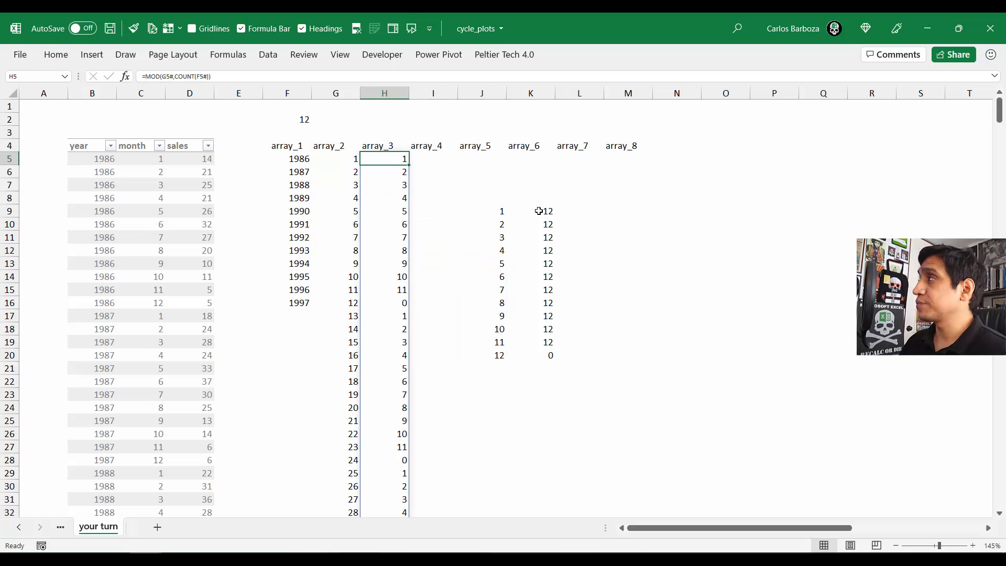
{"action": "key", "text": "F2"}
{"action": "key", "text": "Left"}
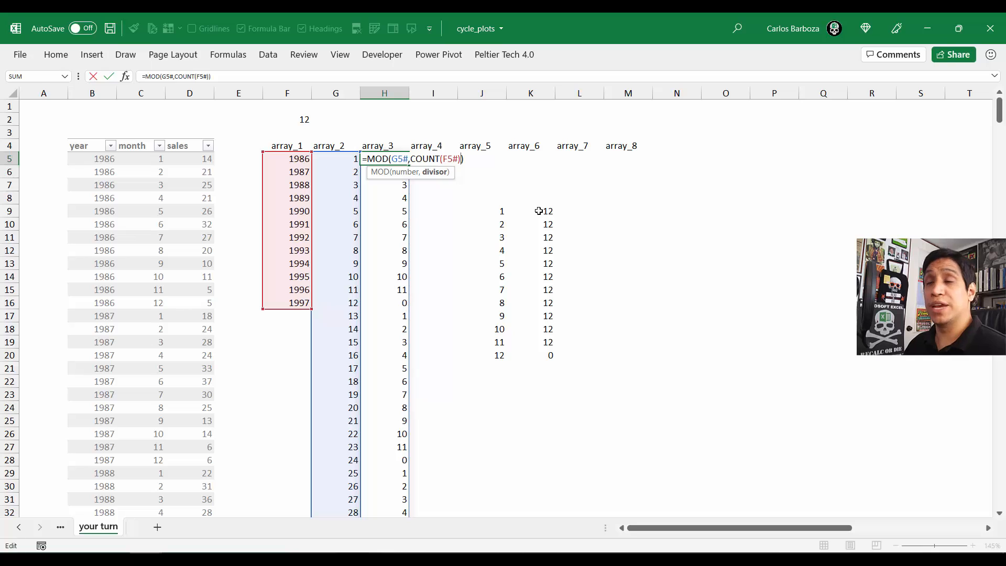
{"action": "type", "text": "+1"}
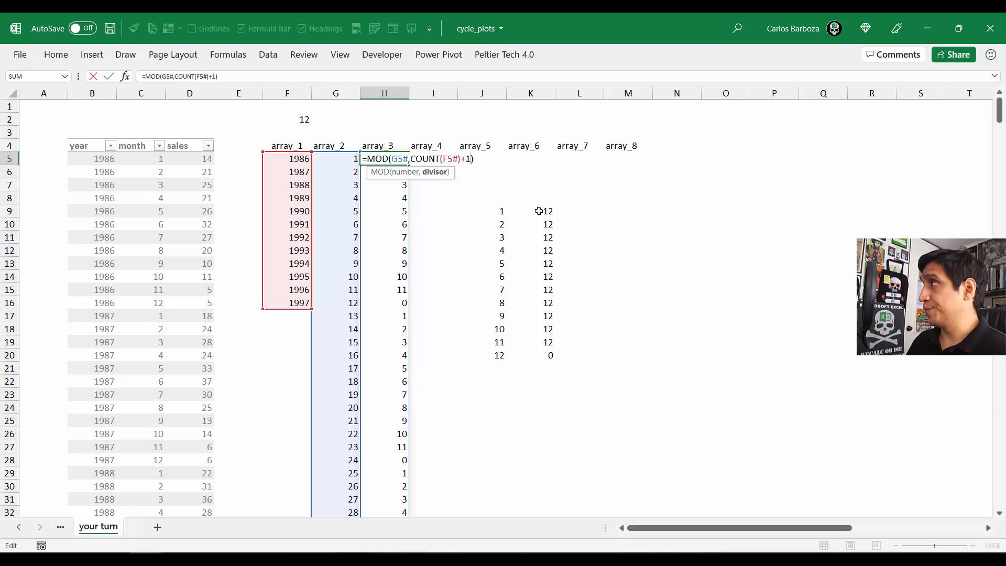
{"action": "key", "text": "Return"}
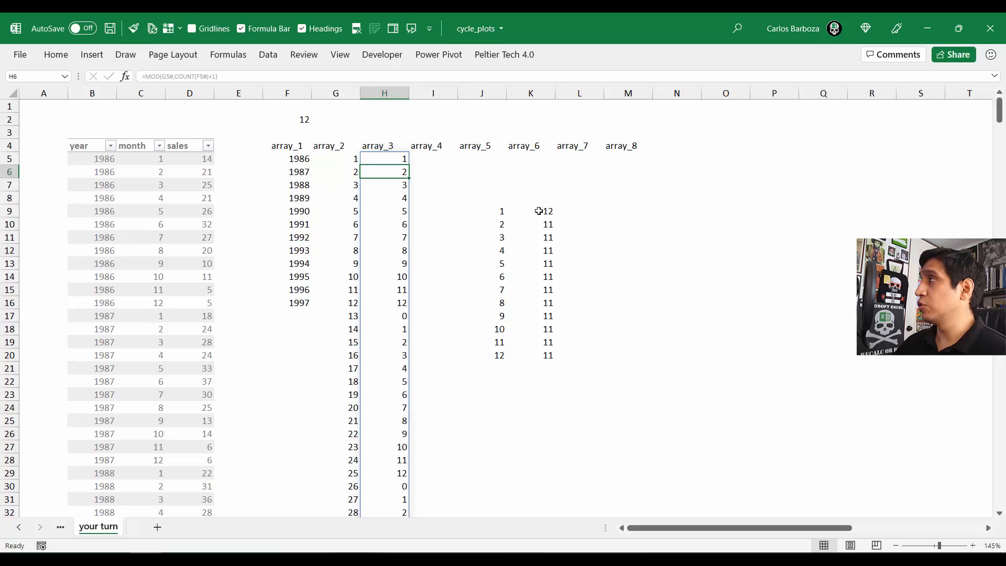
Step: Check the recalculated COUNTIF counts in column K against the sequence in column J
{"action": "left_click", "coordinate": [545, 226]}
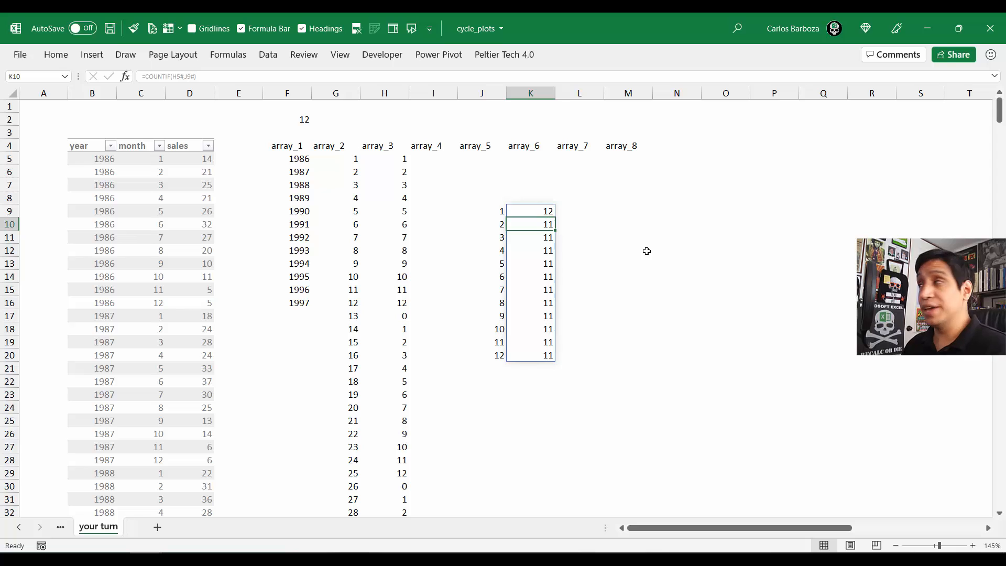
{"action": "key", "text": "Up"}
{"action": "key", "text": "Up"}
{"action": "key", "text": "Up"}
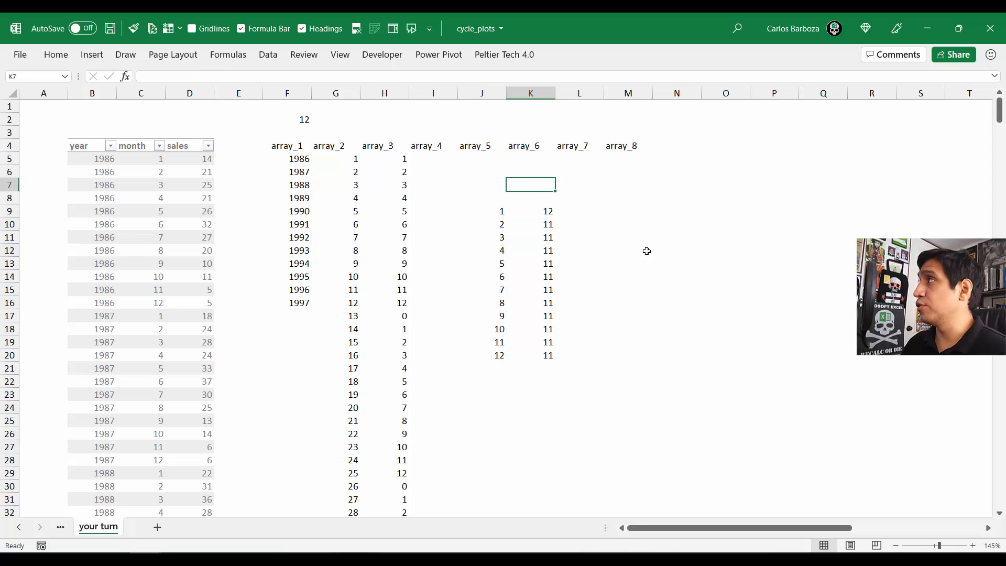
{"action": "key", "text": "Left"}
{"action": "key", "text": "Left"}
{"action": "key", "text": "Left"}
{"action": "key", "text": "Up"}
{"action": "key", "text": "Up"}
{"action": "key", "text": "Left"}
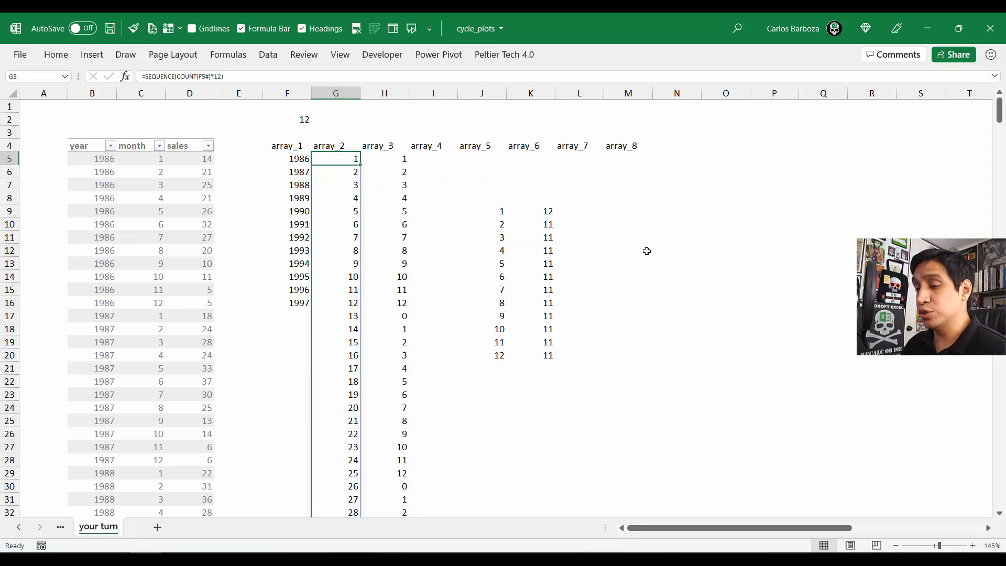
{"action": "key", "text": "F2"}
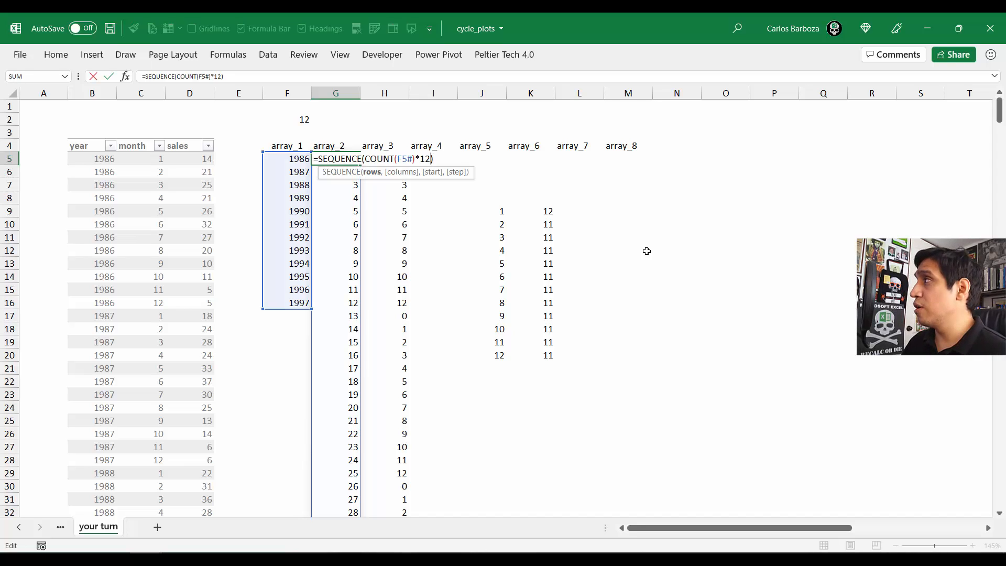
{"action": "type", "text": "+132"}
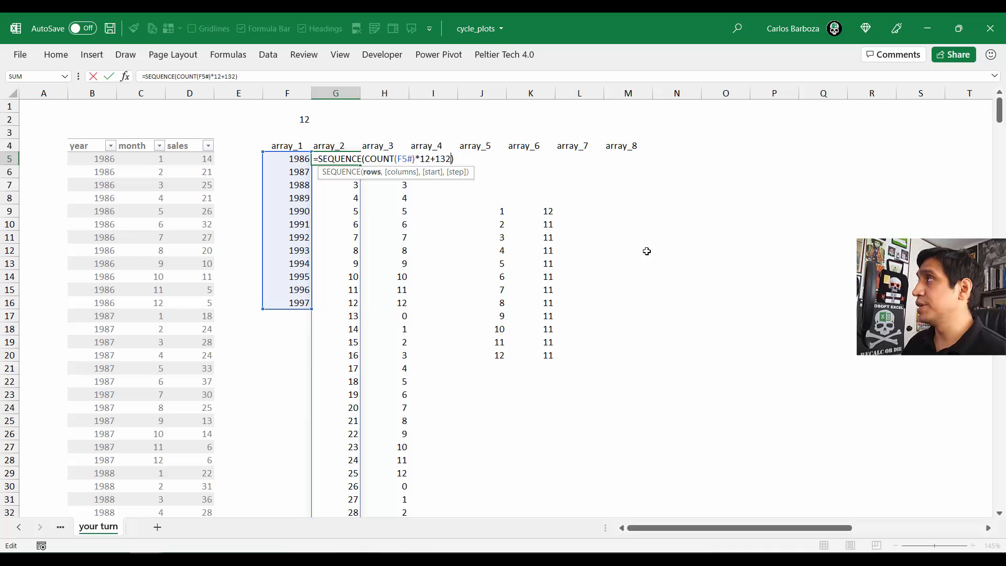
{"action": "key", "text": "BackSpace"}
{"action": "key", "text": "BackSpace"}
{"action": "type", "text": "2"}
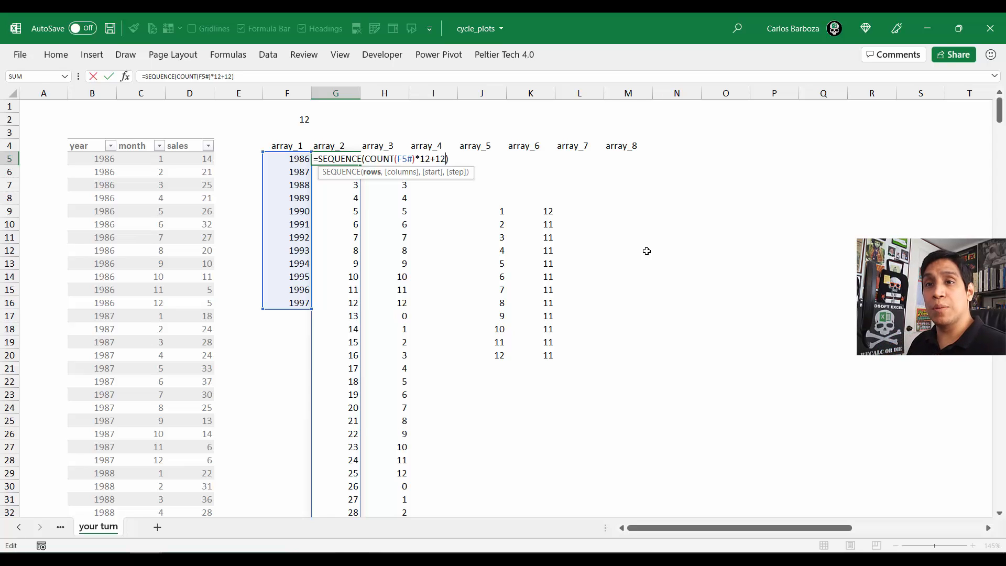
{"action": "key", "text": "Tab"}
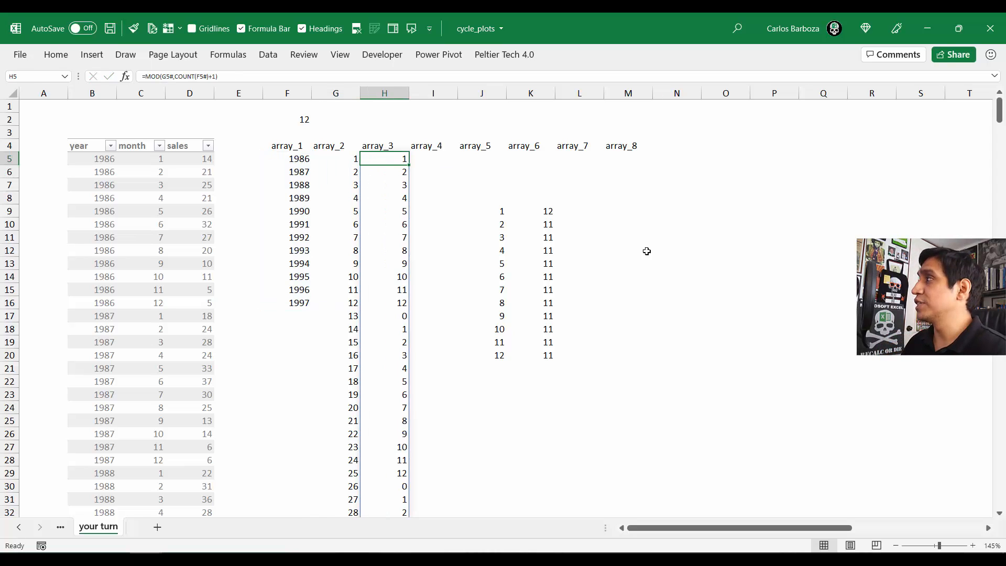
Step: Examine the recalculated MOD values in array_3 row by row from H5 down to H30
{"action": "key", "text": "Down"}
{"action": "key", "text": "Down"}
{"action": "key", "text": "Down"}
{"action": "key", "text": "Down"}
{"action": "key", "text": "Down"}
{"action": "key", "text": "Down"}
{"action": "key", "text": "Down"}
{"action": "key", "text": "Down"}
{"action": "key", "text": "Down"}
{"action": "key", "text": "Down"}
{"action": "key", "text": "Down"}
{"action": "key", "text": "Down"}
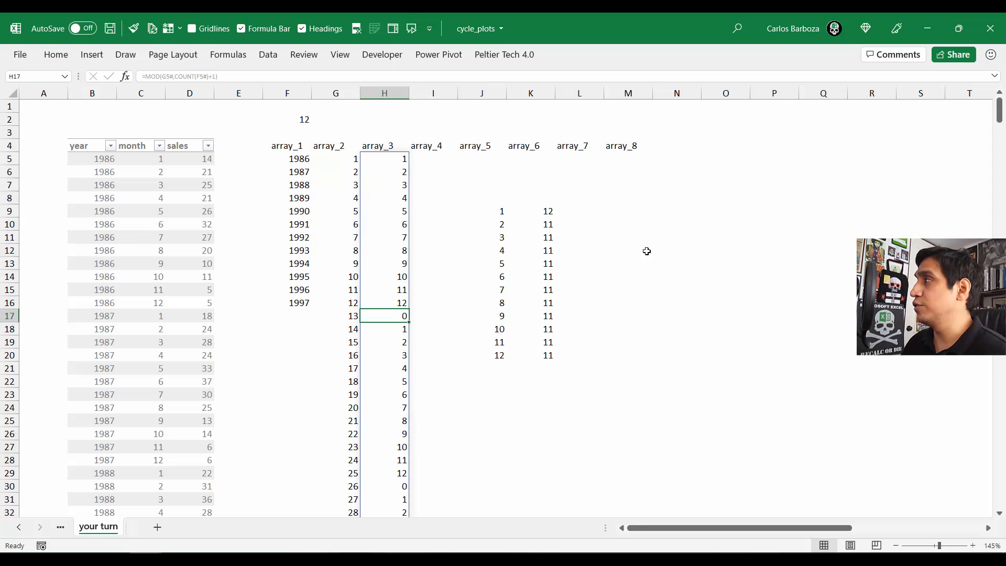
{"action": "key", "text": "Down"}
{"action": "key", "text": "Down"}
{"action": "key", "text": "Down"}
{"action": "key", "text": "Down"}
{"action": "key", "text": "Down"}
{"action": "key", "text": "Down"}
{"action": "key", "text": "Down"}
{"action": "key", "text": "Down"}
{"action": "key", "text": "Down"}
{"action": "key", "text": "Down"}
{"action": "key", "text": "Down"}
{"action": "key", "text": "Down"}
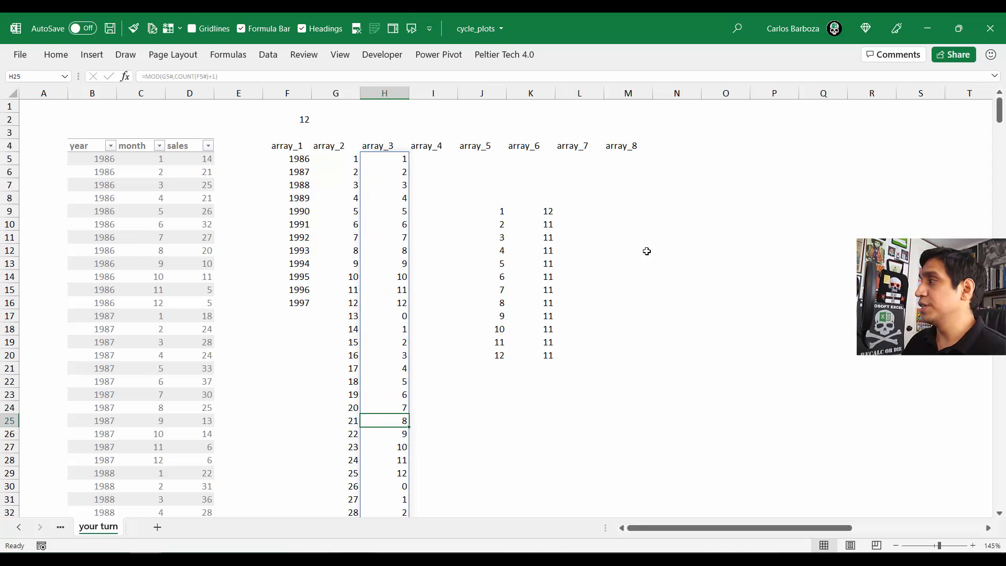
{"action": "key", "text": "Down"}
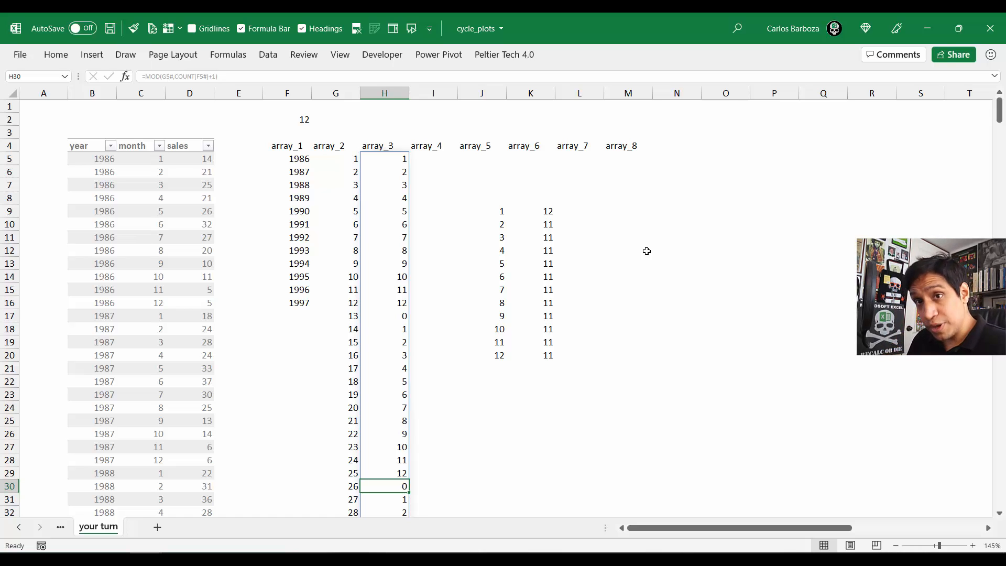
Step: Change array_2's formula in G5 to =SEQUENCE(COUNT(F5#)*12+12), and select array_3's formula cell H5
{"action": "key", "text": "Up"}
{"action": "key", "text": "Up"}
{"action": "key", "text": "Up"}
{"action": "key", "text": "Up"}
{"action": "key", "text": "Up"}
{"action": "key", "text": "Up"}
{"action": "key", "text": "Up"}
{"action": "key", "text": "Up"}
{"action": "key", "text": "Up"}
{"action": "key", "text": "Up"}
{"action": "key", "text": "Up"}
{"action": "key", "text": "Up"}
{"action": "key", "text": "Up"}
{"action": "key", "text": "Up"}
{"action": "key", "text": "Up"}
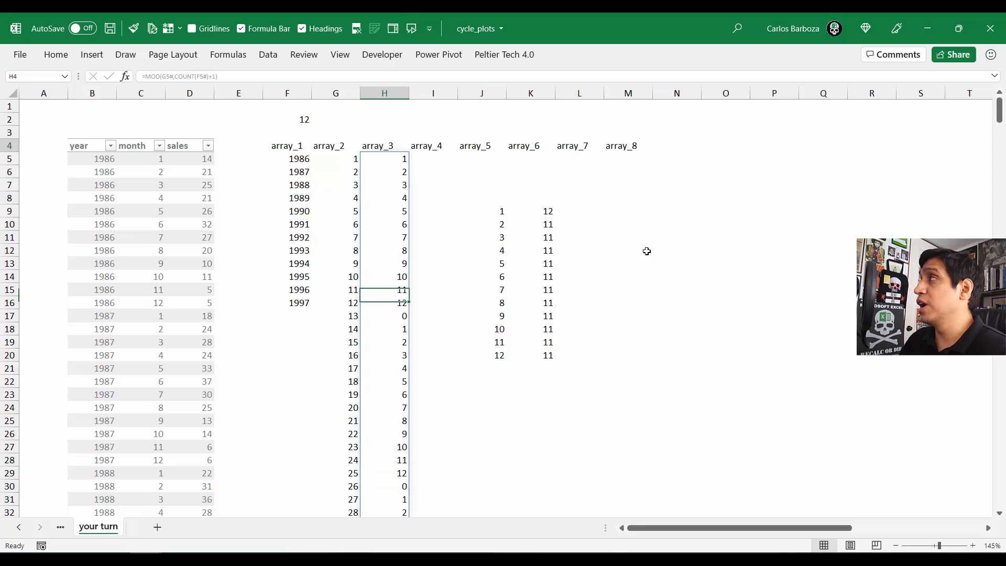
{"action": "key", "text": "Up"}
{"action": "key", "text": "Up"}
{"action": "key", "text": "Up"}
{"action": "key", "text": "Up"}
{"action": "key", "text": "Up"}
{"action": "key", "text": "Up"}
{"action": "key", "text": "Up"}
{"action": "key", "text": "Up"}
{"action": "key", "text": "Up"}
{"action": "key", "text": "Up"}
{"action": "key", "text": "Left"}
{"action": "key", "text": "F1"}
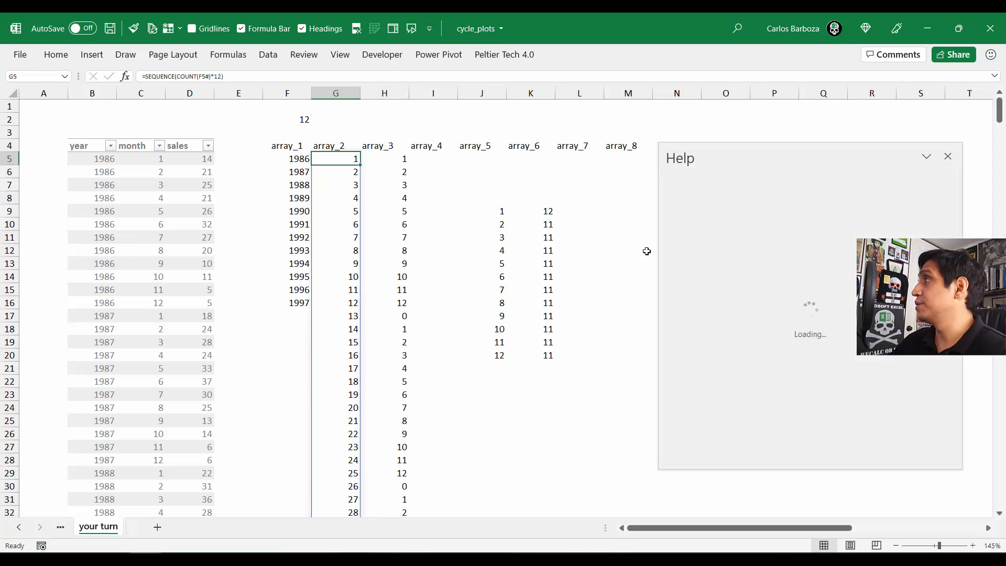
{"action": "left_click", "coordinate": [948, 158]}
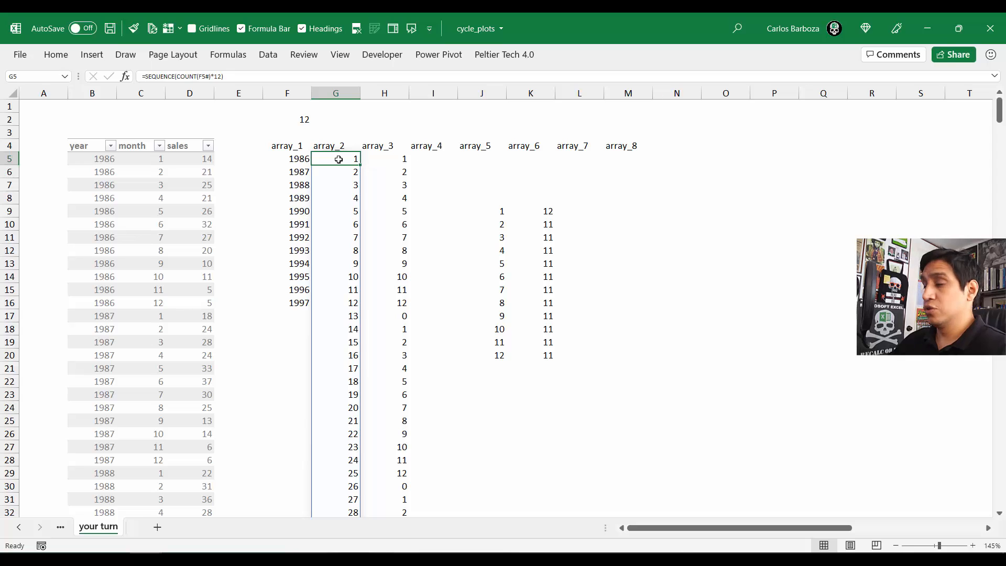
{"action": "key", "text": "F2"}
{"action": "type", "text": "+12"}
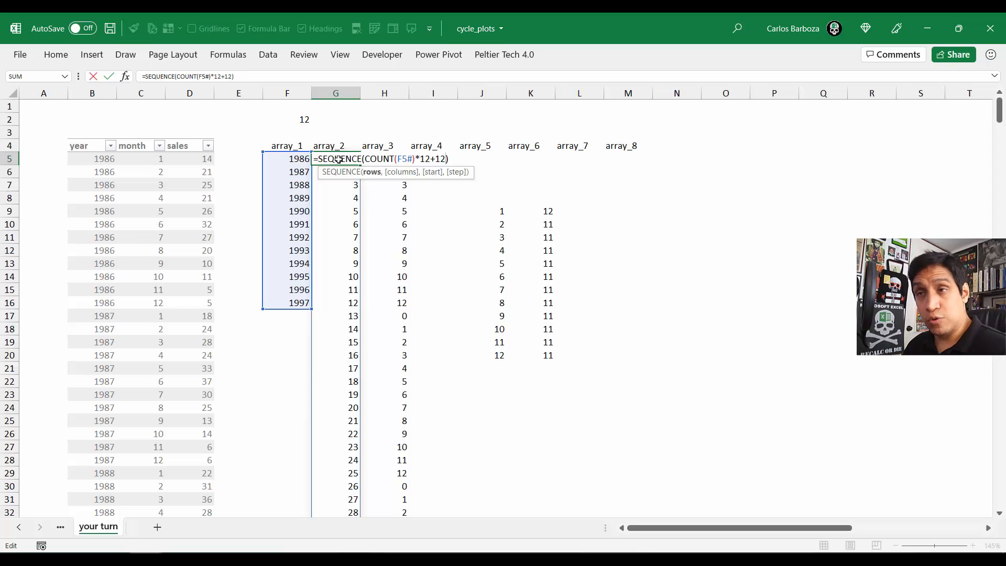
{"action": "key", "text": "Return"}
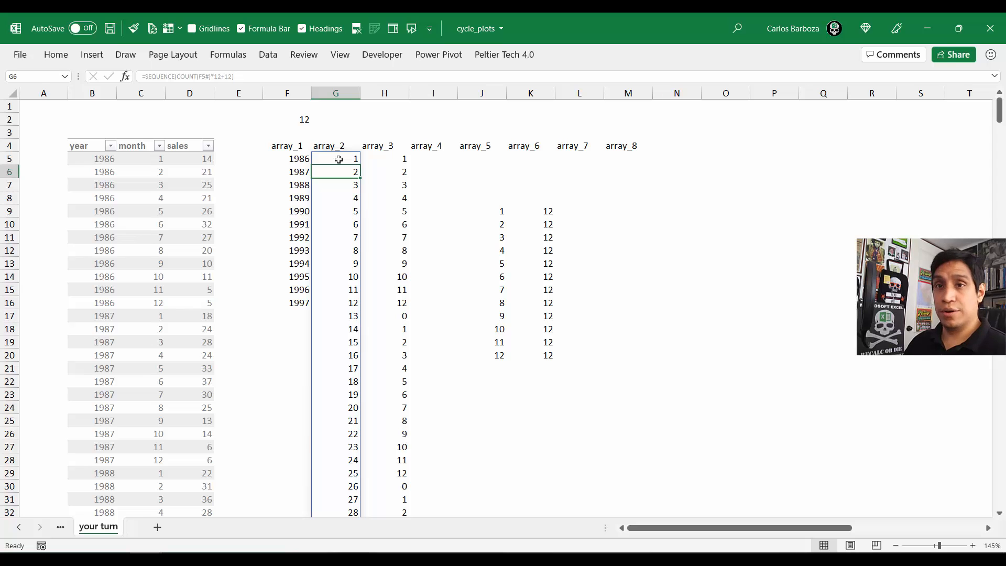
{"action": "key", "text": "Up"}
{"action": "key", "text": "Right"}
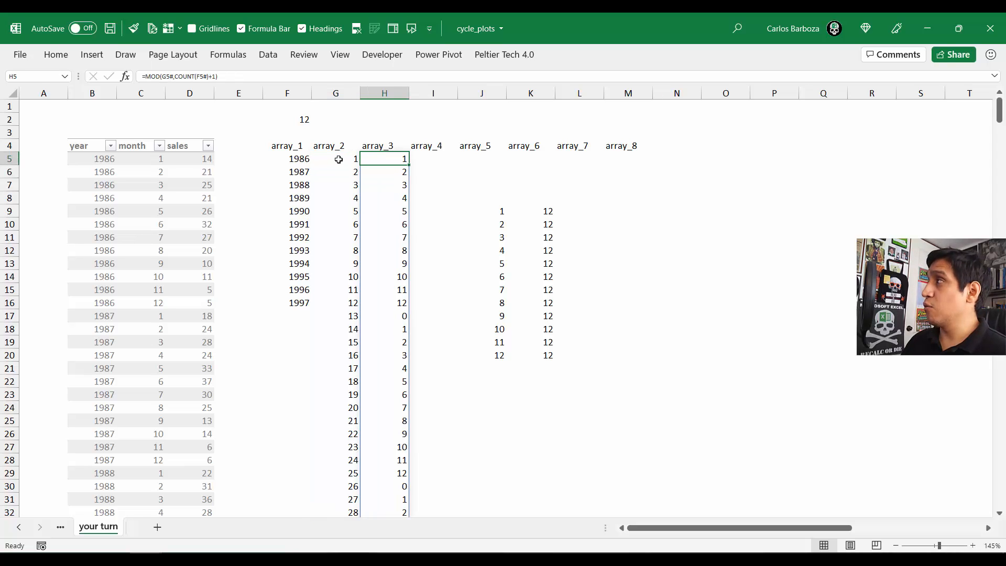
Step: Compare array_3's MOD values with array_2's sequence over the first cycle, from row 5 down to row 17
{"action": "key", "text": "Down"}
{"action": "key", "text": "Down"}
{"action": "key", "text": "Down"}
{"action": "key", "text": "Down"}
{"action": "key", "text": "Down"}
{"action": "key", "text": "Down"}
{"action": "key", "text": "Down"}
{"action": "key", "text": "Down"}
{"action": "key", "text": "Down"}
{"action": "key", "text": "Down"}
{"action": "key", "text": "Down"}
{"action": "key", "text": "Down"}
{"action": "key", "text": "Up"}
{"action": "key", "text": "Left"}
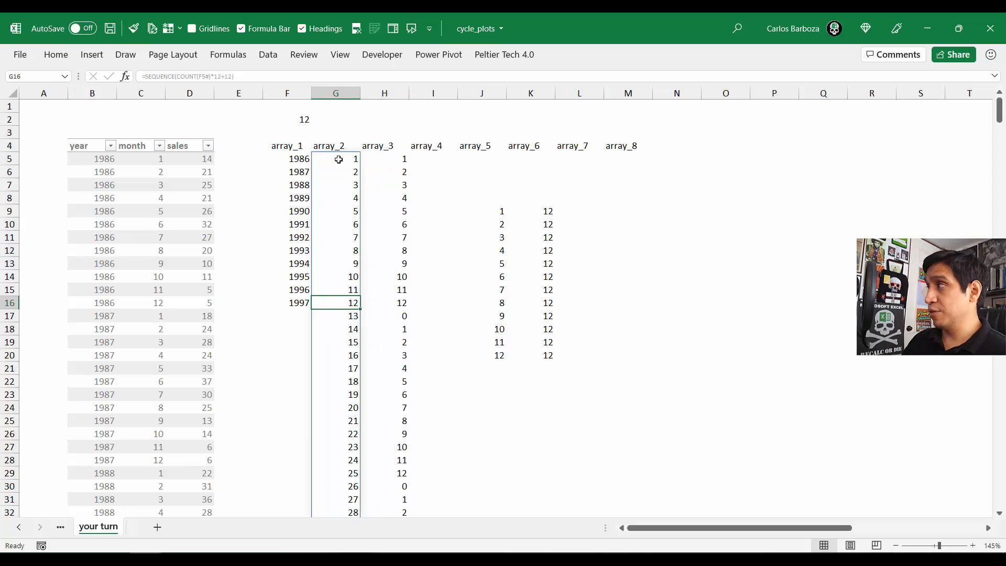
{"action": "key", "text": "Right"}
{"action": "key", "text": "Down"}
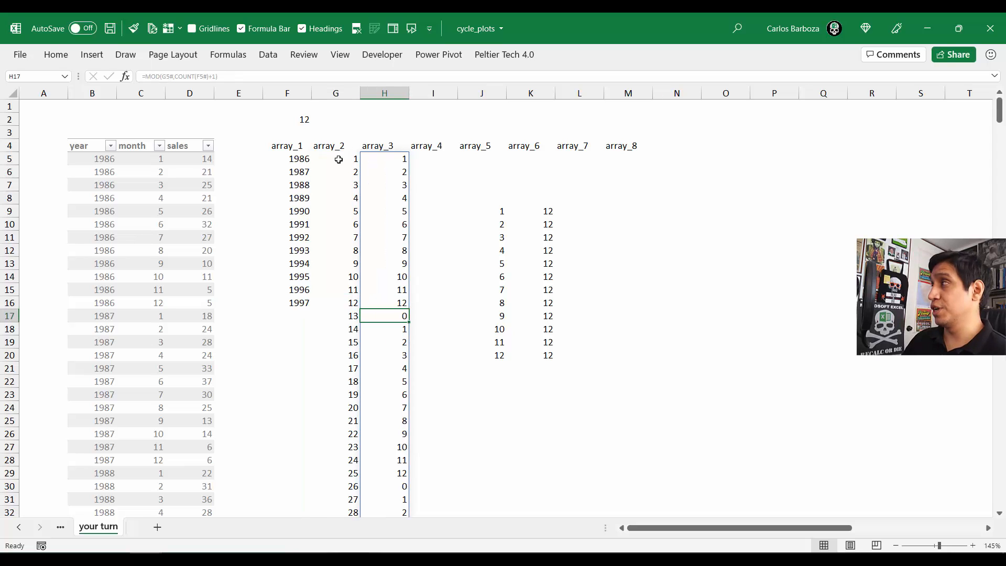
Step: Follow array_3's second cycle against array_2's sequence numbers, from row 18 down to row 30
{"action": "key", "text": "Down"}
{"action": "key", "text": "Down"}
{"action": "key", "text": "Down"}
{"action": "key", "text": "Down"}
{"action": "key", "text": "Down"}
{"action": "key", "text": "Down"}
{"action": "key", "text": "Down"}
{"action": "key", "text": "Down"}
{"action": "key", "text": "Down"}
{"action": "key", "text": "Down"}
{"action": "key", "text": "Down"}
{"action": "key", "text": "Down"}
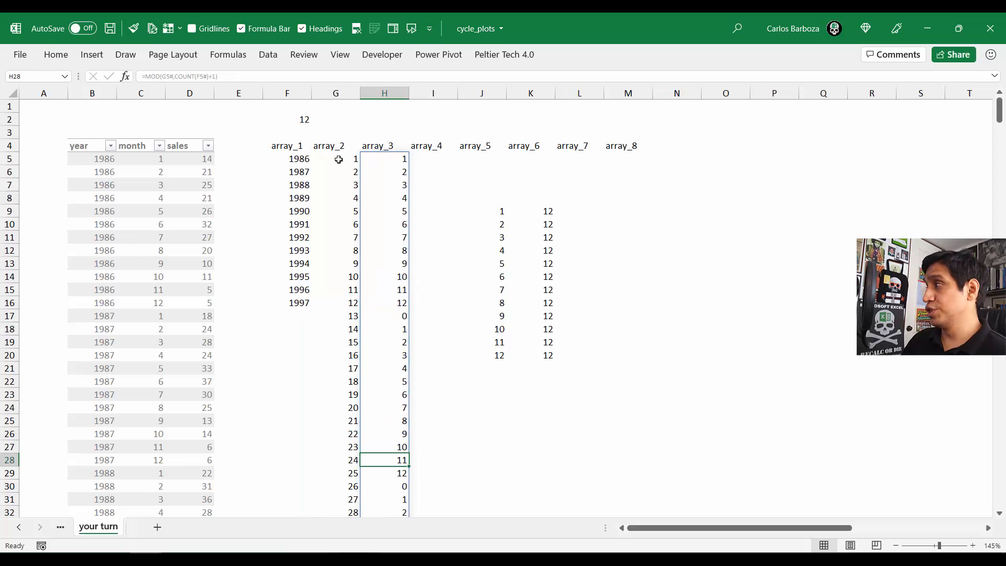
{"action": "key", "text": "Left"}
{"action": "key", "text": "Right"}
{"action": "key", "text": "Down"}
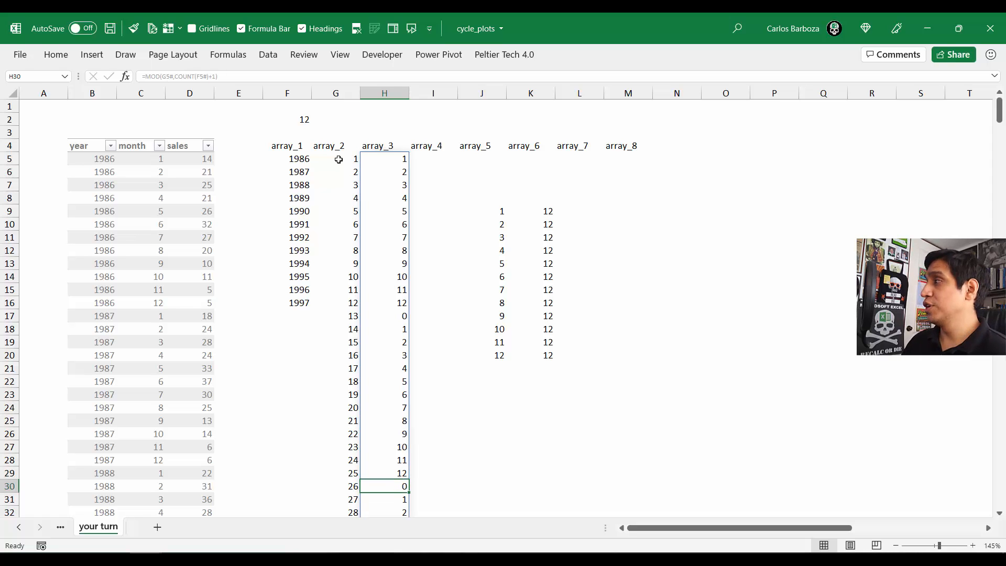
Step: Inspect the final rows of array_2 and array_3 around row 160, and return to the top of column H
{"action": "key", "text": "ctrl+Down"}
{"action": "key", "text": "Left"}
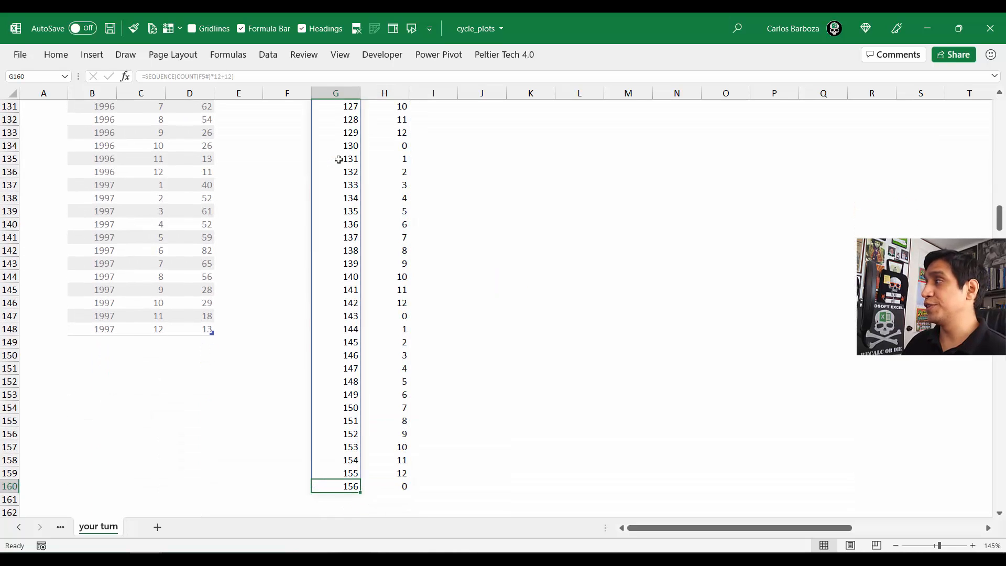
{"action": "key", "text": "Right"}
{"action": "key", "text": "Right"}
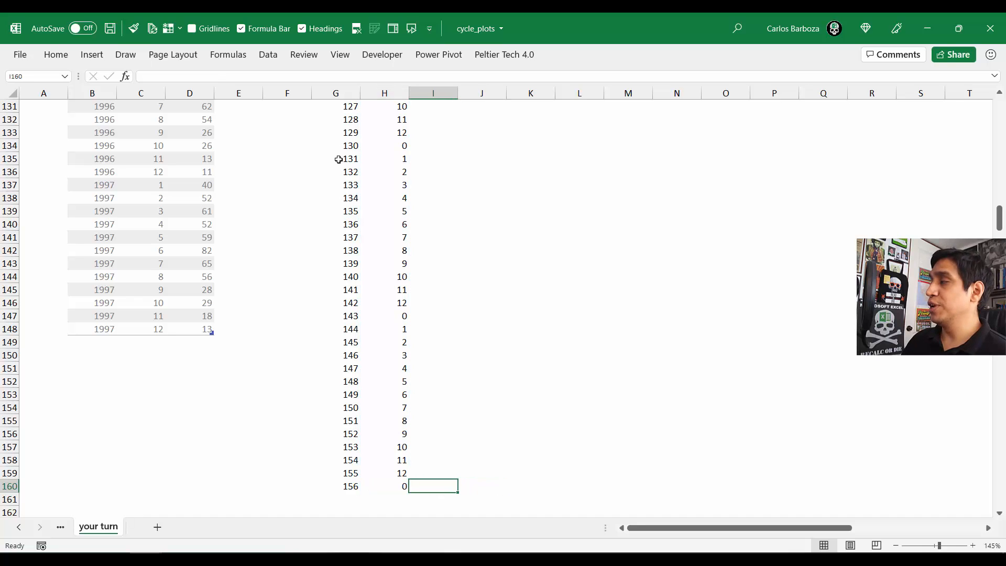
{"action": "key", "text": "Left"}
{"action": "key", "text": "Right"}
{"action": "key", "text": "Right"}
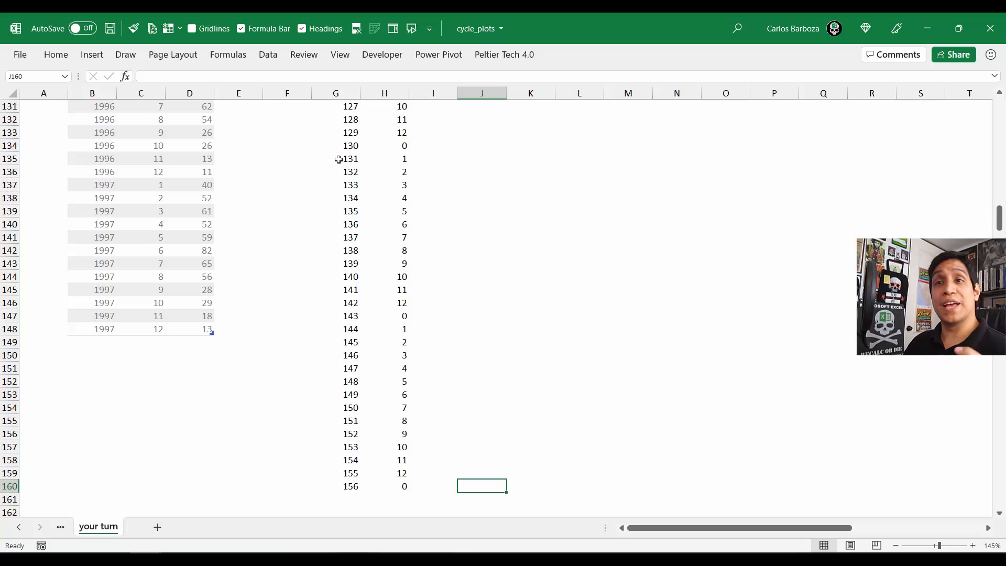
{"action": "key", "text": "Left"}
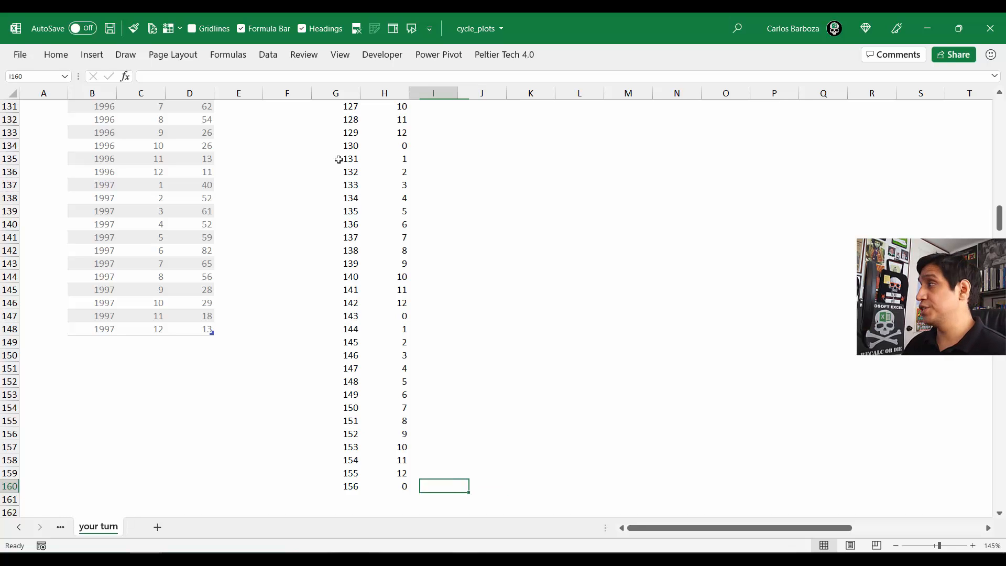
{"action": "key", "text": "Up"}
{"action": "key", "text": "Left"}
{"action": "key", "text": "ctrl+Up"}
{"action": "key", "text": "Up"}
{"action": "key", "text": "Up"}
{"action": "key", "text": "Up"}
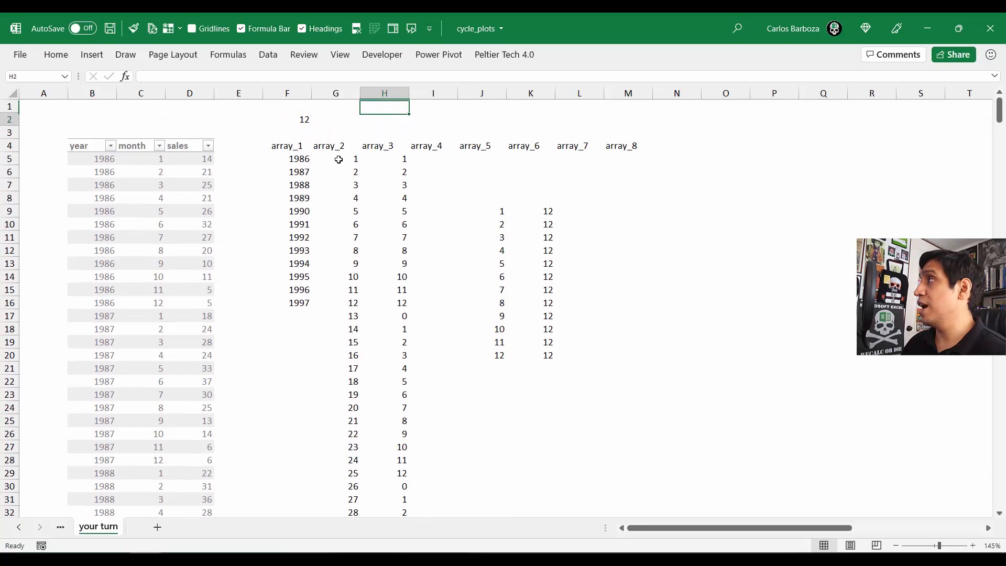
{"action": "key", "text": "Down"}
{"action": "key", "text": "Down"}
{"action": "key", "text": "Down"}
{"action": "key", "text": "Down"}
{"action": "key", "text": "F2"}
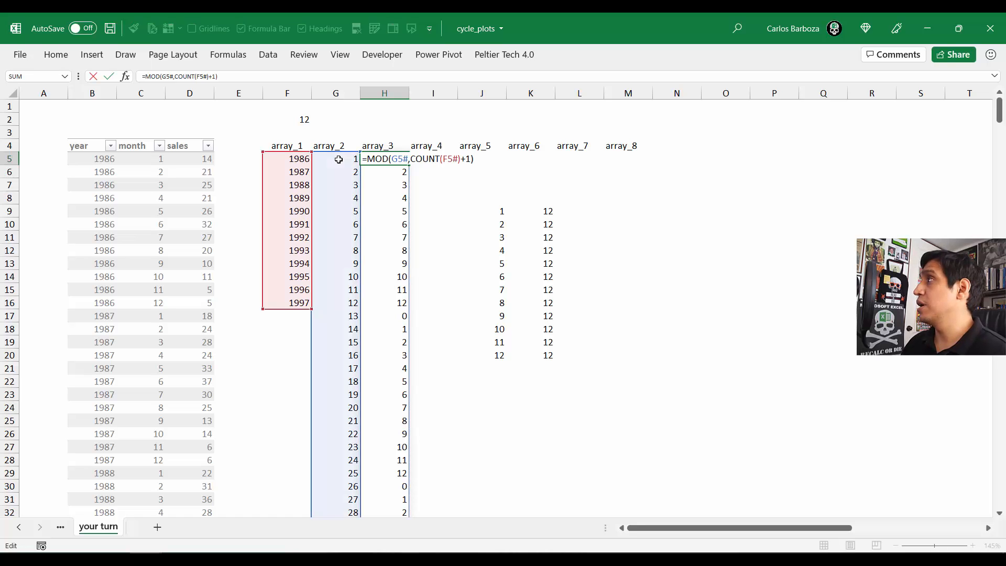
{"action": "key", "text": "Left"}
Step: Extend array_2's formula in G5 by one more row, making it =SEQUENCE(COUNT(F5#)*12+12+1)
{"action": "left_click", "coordinate": [339, 160]}
{"action": "key", "text": "F1"}
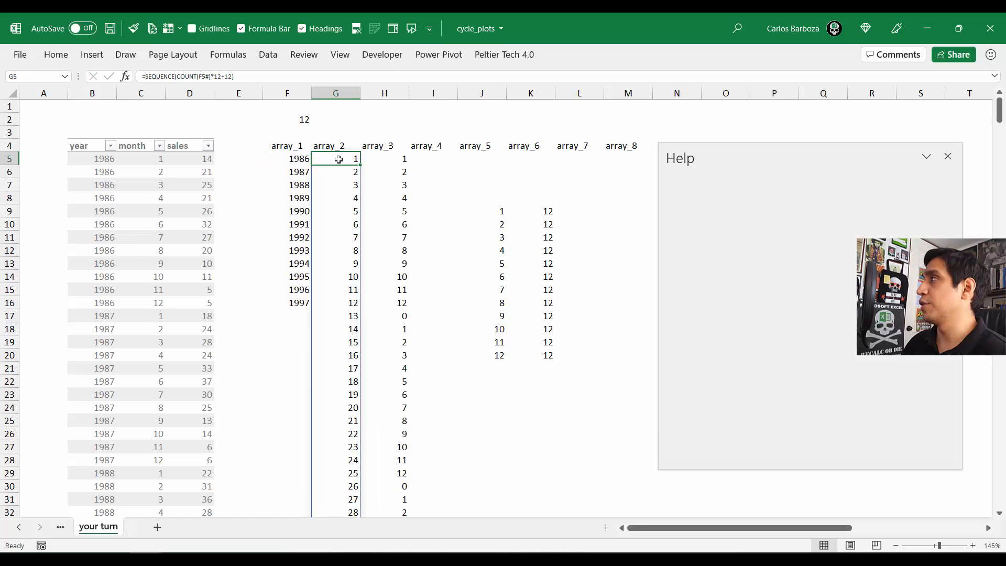
{"action": "left_click", "coordinate": [948, 156]}
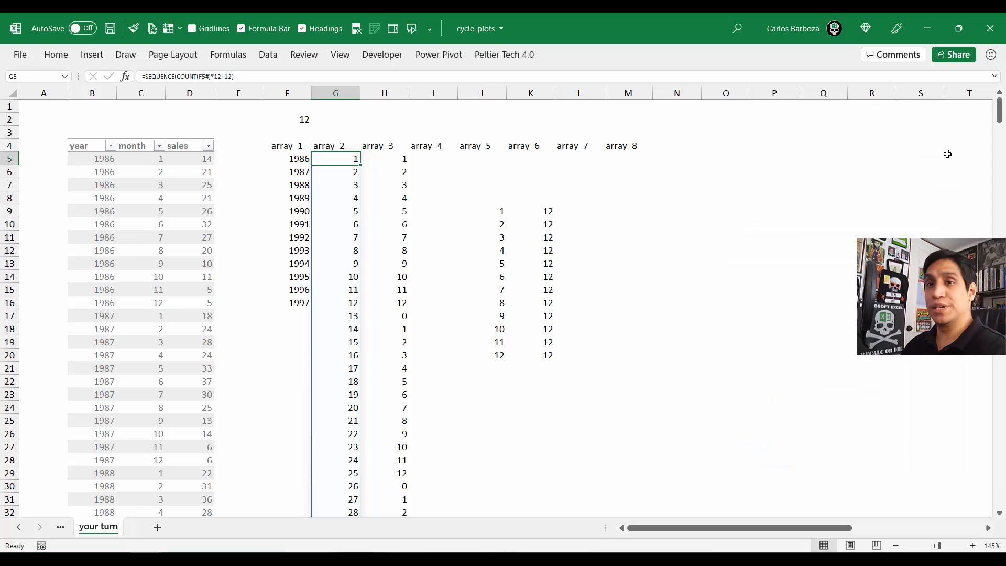
{"action": "key", "text": "F2"}
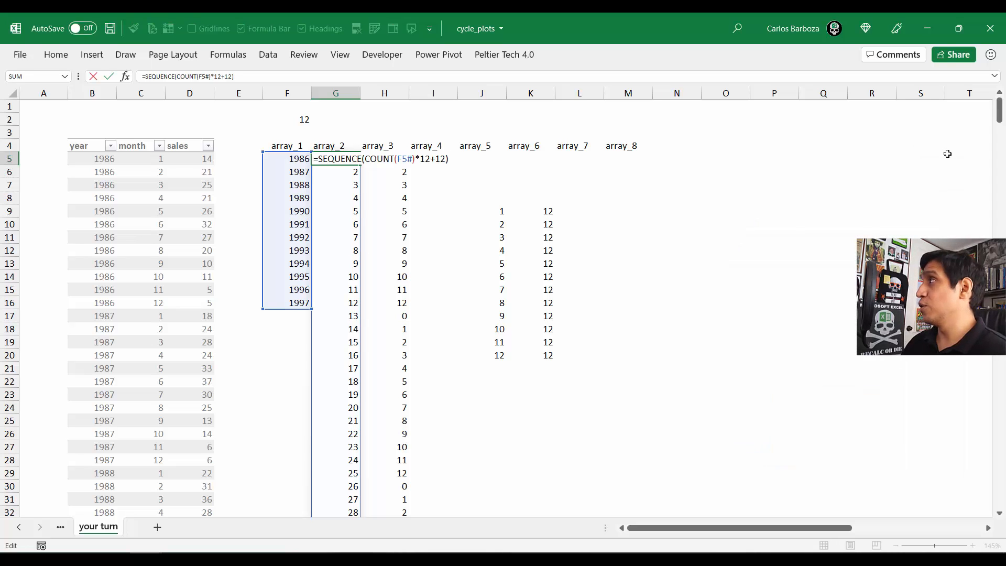
{"action": "key", "text": "Left"}
{"action": "type", "text": "+1"}
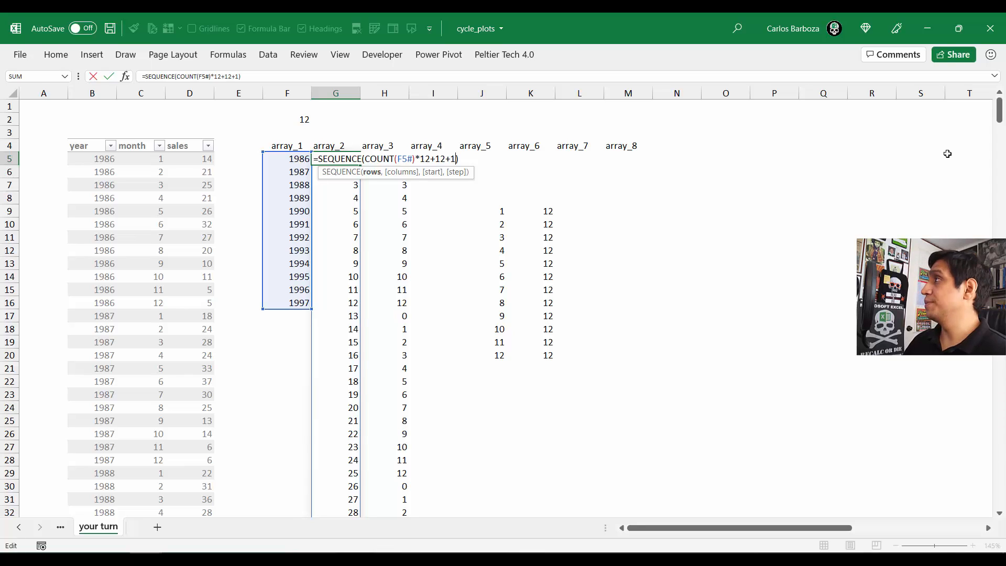
{"action": "key", "text": "Return"}
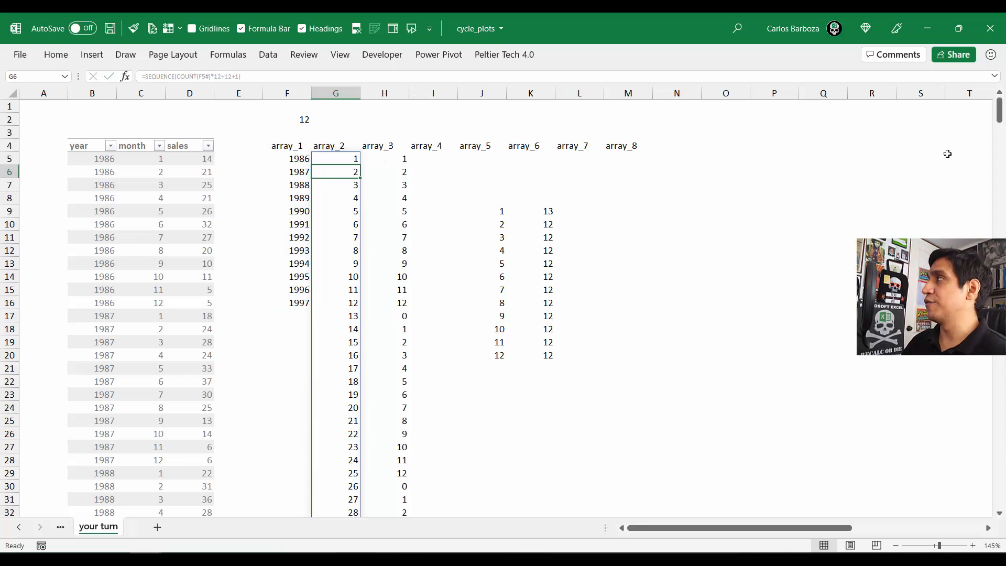
Step: Review the formulas of array_2 and array_3, and examine the last rows of both arrays down to row 161
{"action": "key", "text": "Up"}
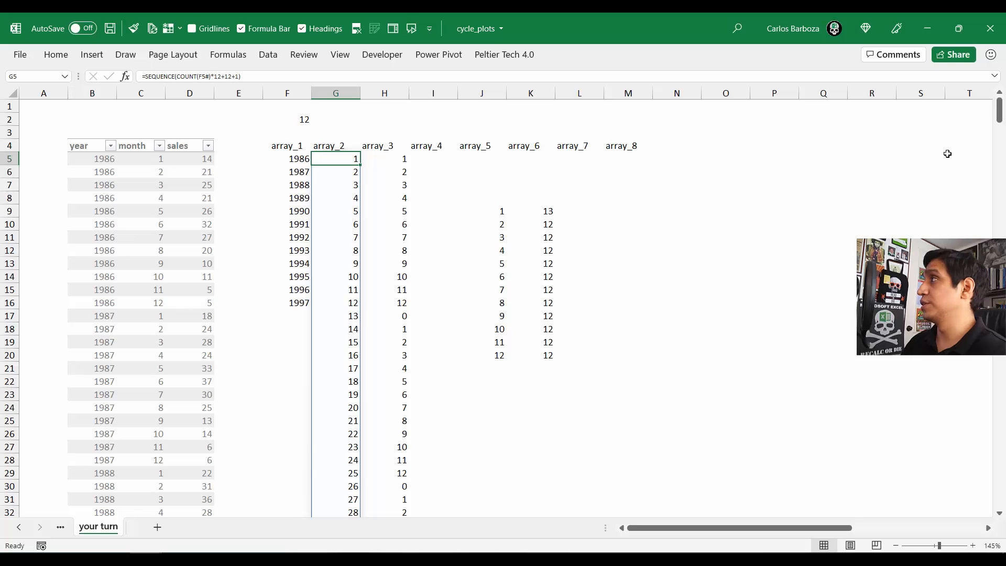
{"action": "key", "text": "F2"}
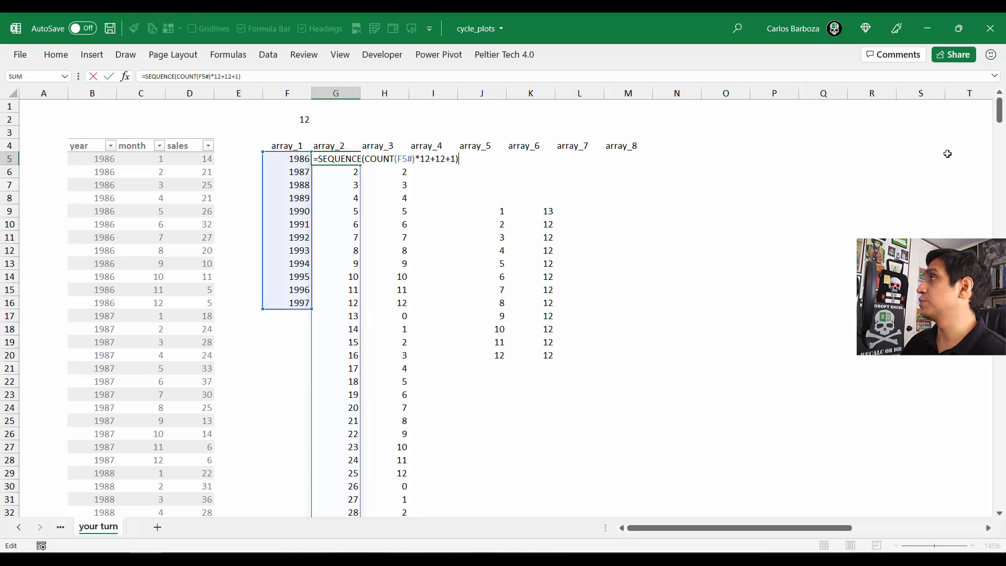
{"action": "key", "text": "Return"}
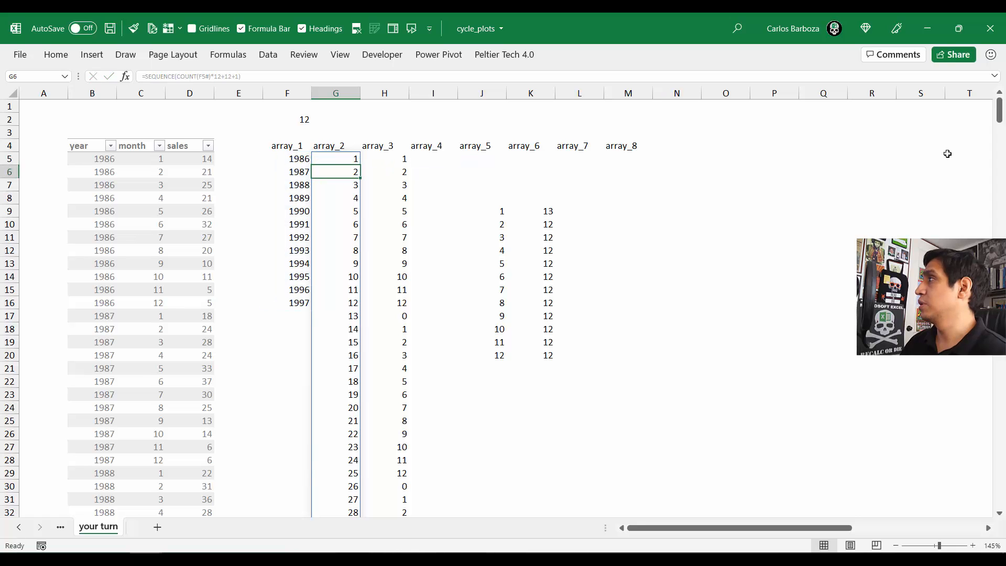
{"action": "key", "text": "ctrl+Down"}
{"action": "key", "text": "ctrl+Up"}
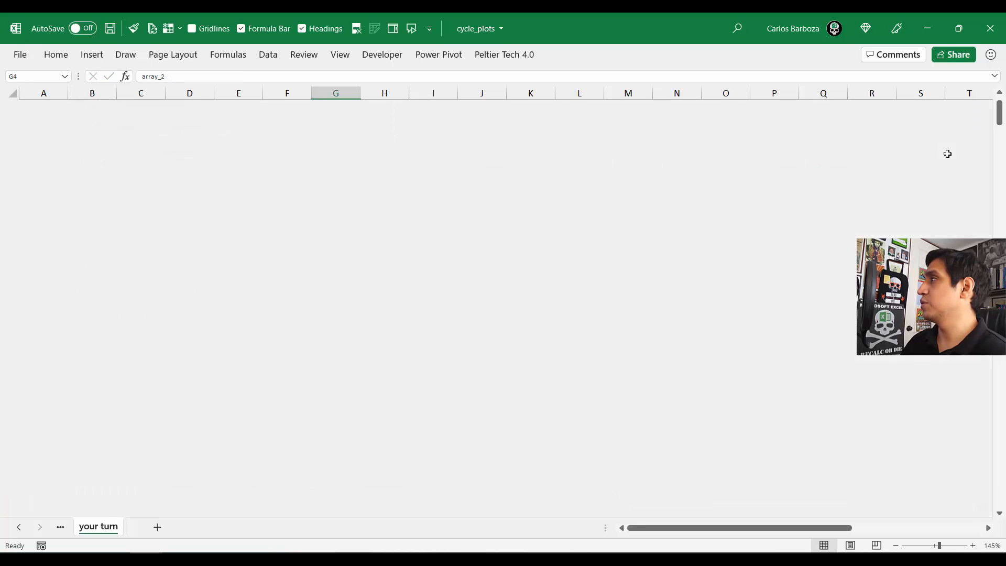
{"action": "key", "text": "Right"}
{"action": "key", "text": "F2"}
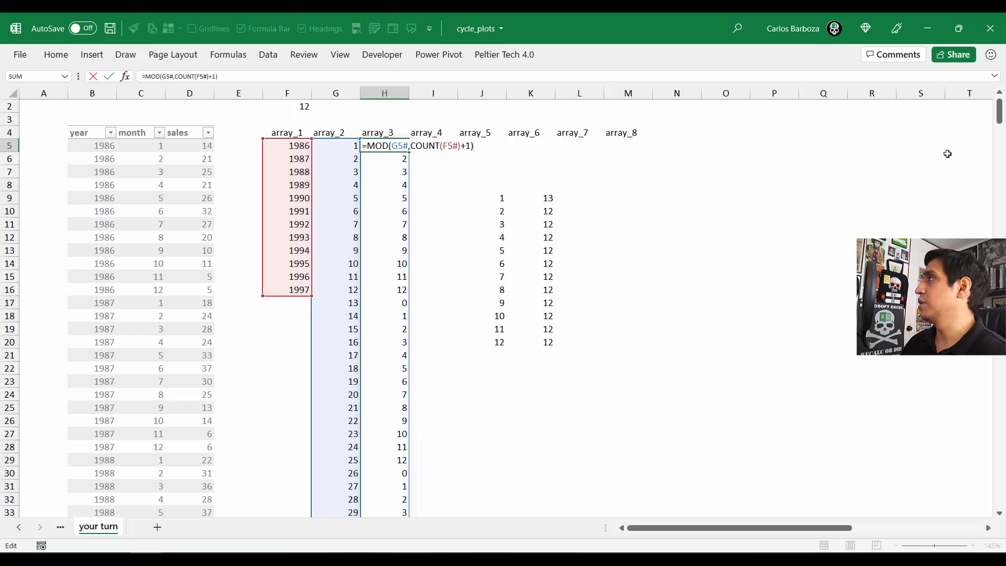
{"action": "key", "text": "Escape"}
{"action": "key", "text": "Left"}
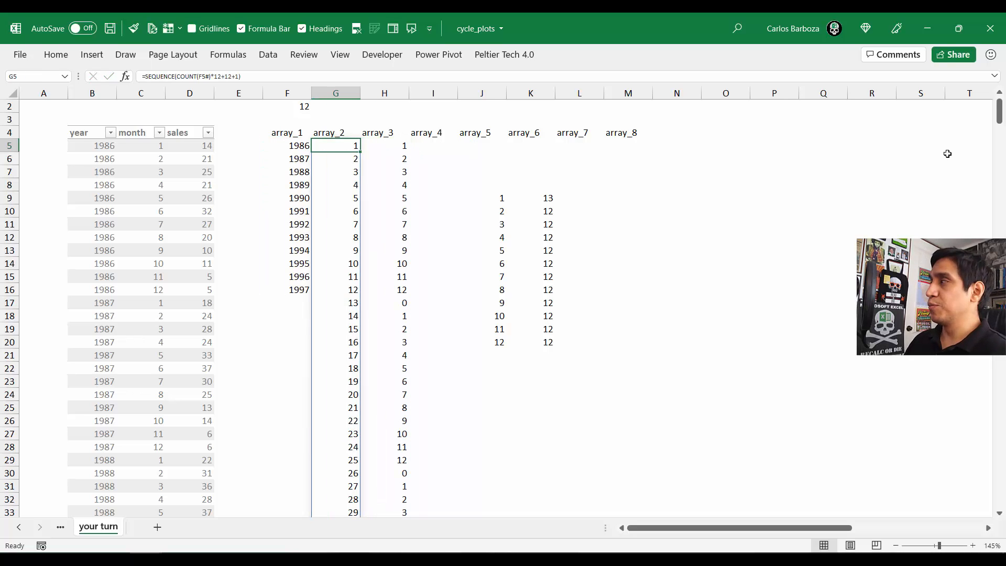
{"action": "key", "text": "ctrl+Down"}
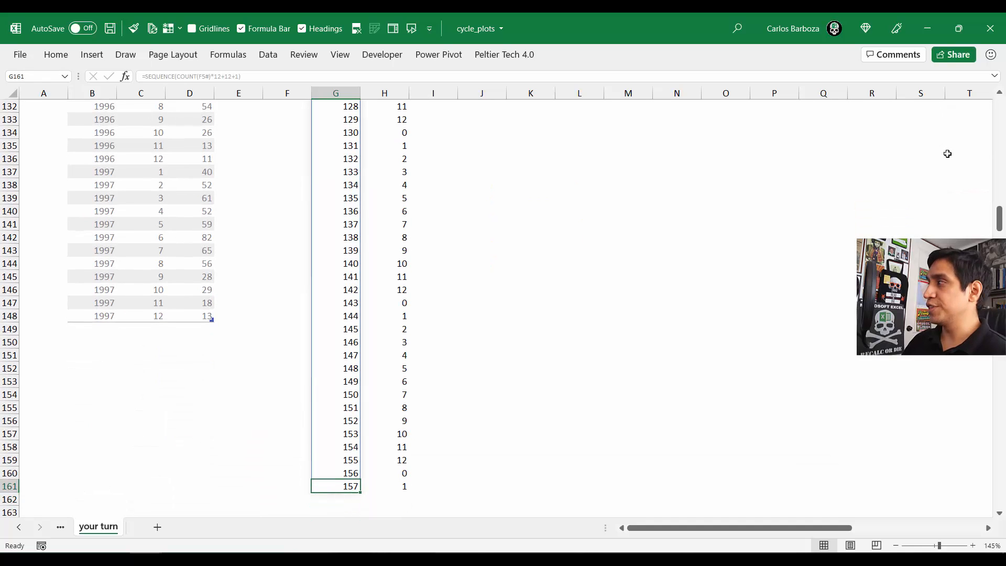
{"action": "key", "text": "Right"}
{"action": "key", "text": "Up"}
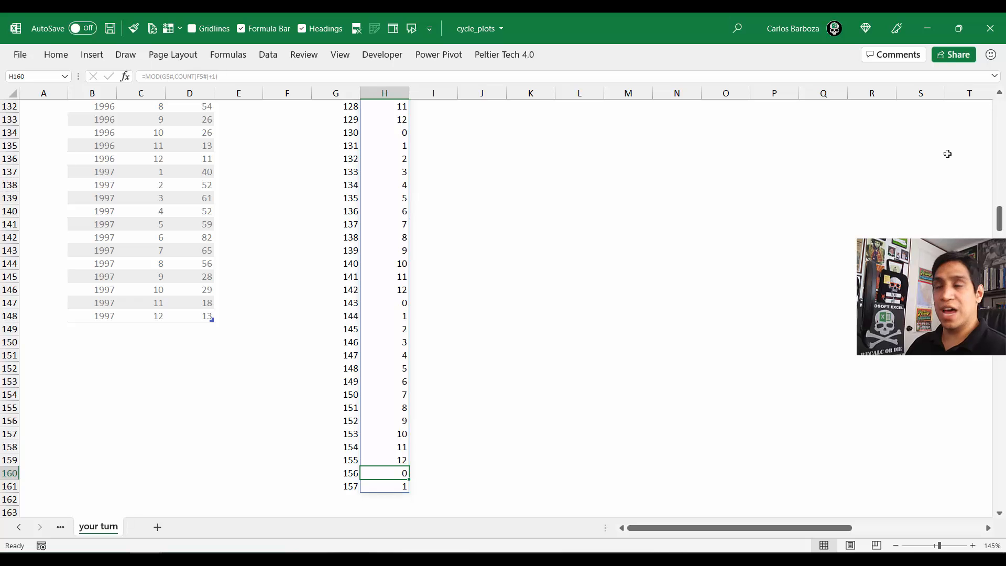
Step: Subtract 1 from the number argument of array_3's formula in H5, making it =MOD(G5#-1,COUNT(F5#)+1)
{"action": "key", "text": "ctrl+Up"}
{"action": "key", "text": "ctrl+Up"}
{"action": "key", "text": "Down"}
{"action": "key", "text": "Down"}
{"action": "key", "text": "Down"}
{"action": "key", "text": "Down"}
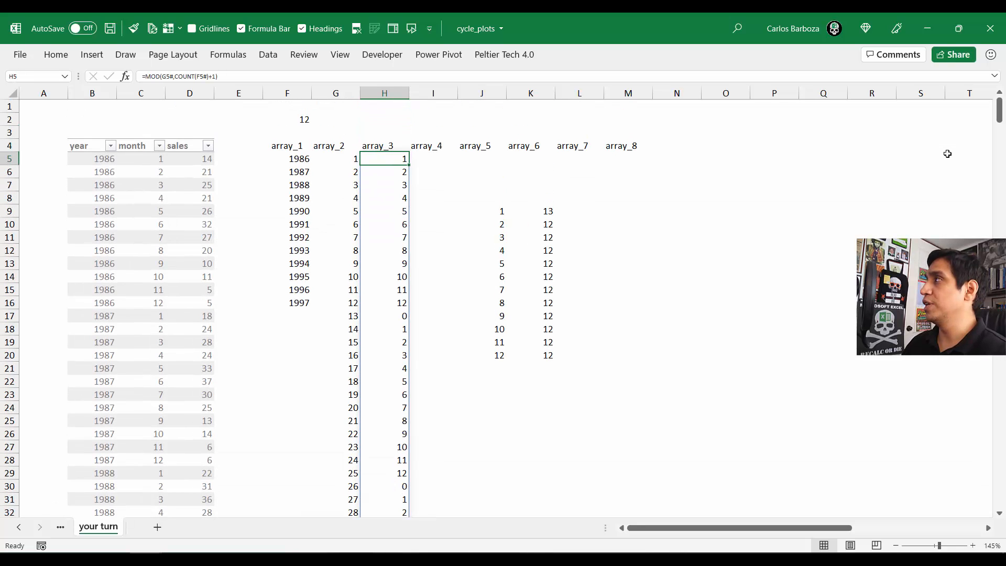
{"action": "key", "text": "F1"}
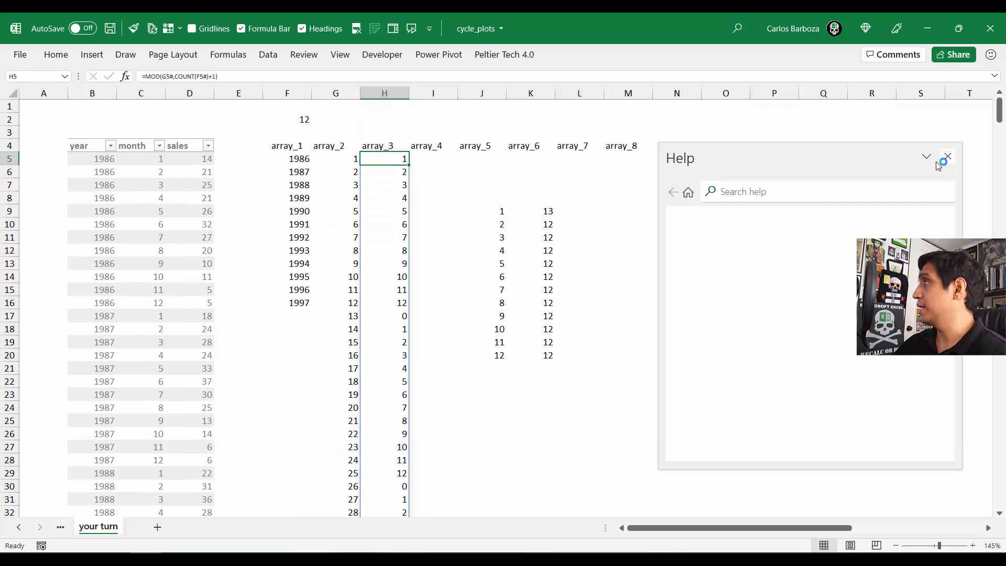
{"action": "left_click", "coordinate": [948, 157]}
{"action": "key", "text": "F2"}
{"action": "key", "text": "Left"}
{"action": "key", "text": "Left"}
{"action": "key", "text": "Left"}
{"action": "key", "text": "Left"}
{"action": "key", "text": "Left"}
{"action": "key", "text": "Left"}
{"action": "key", "text": "Left"}
{"action": "key", "text": "Left"}
{"action": "key", "text": "Left"}
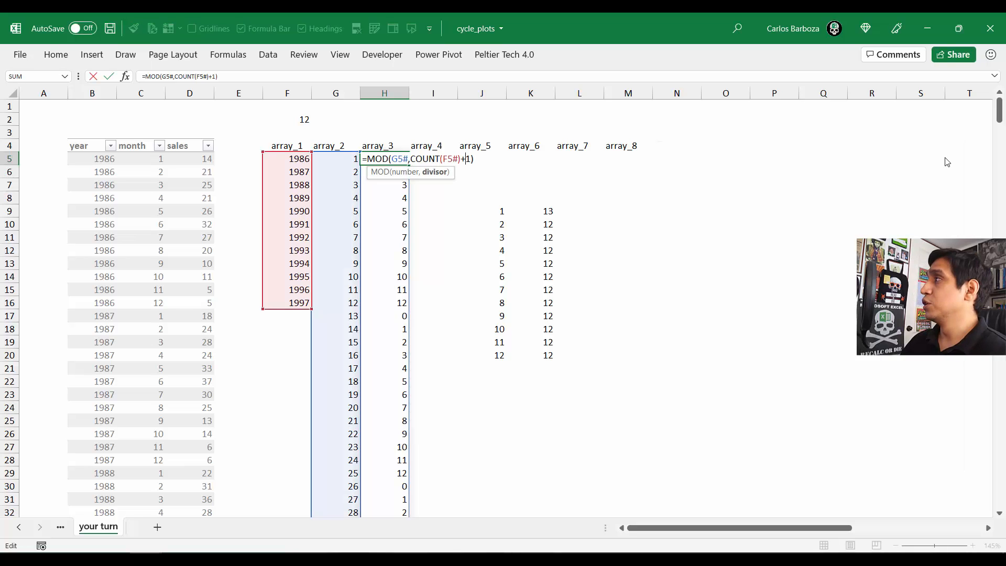
{"action": "key", "text": "Left"}
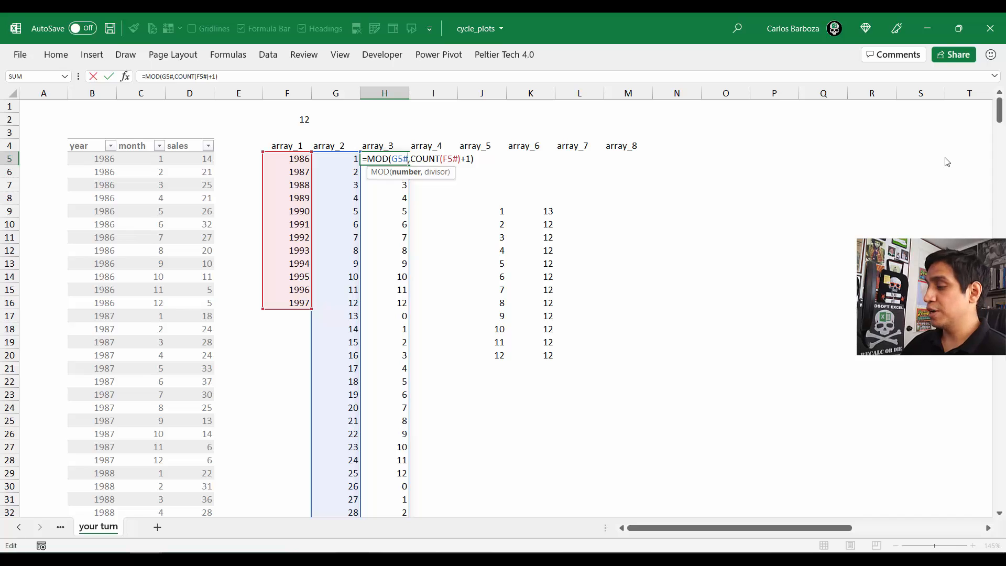
{"action": "type", "text": "-1"}
{"action": "key", "text": "Return"}
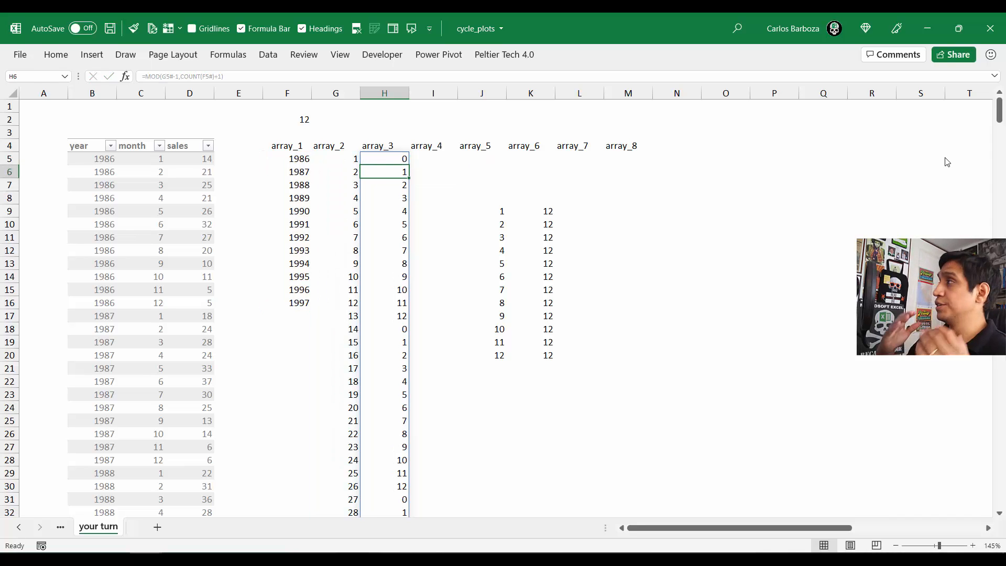
Step: Check array_3's recalculated MOD values row by row from H6 down to H18
{"action": "key", "text": "Down"}
{"action": "key", "text": "Down"}
{"action": "key", "text": "Down"}
{"action": "key", "text": "Down"}
{"action": "key", "text": "Down"}
{"action": "key", "text": "Down"}
{"action": "key", "text": "Down"}
{"action": "key", "text": "Down"}
{"action": "key", "text": "Down"}
{"action": "key", "text": "Down"}
{"action": "key", "text": "Down"}
{"action": "key", "text": "Down"}
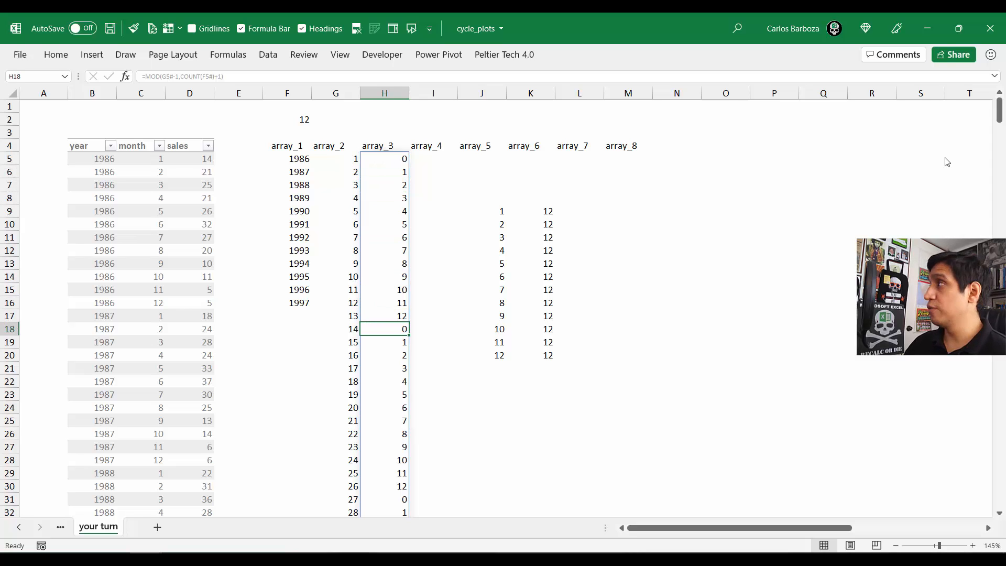
Step: Delete the check sequence and its COUNTIF formula in J9:K20
{"action": "key", "text": "Right"}
{"action": "key", "text": "Right"}
{"action": "key", "text": "Right"}
{"action": "key", "text": "Up"}
{"action": "key", "text": "Up"}
{"action": "key", "text": "Up"}
{"action": "key", "text": "Up"}
{"action": "key", "text": "Up"}
{"action": "key", "text": "Up"}
{"action": "key", "text": "Up"}
{"action": "key", "text": "Up"}
{"action": "key", "text": "Up"}
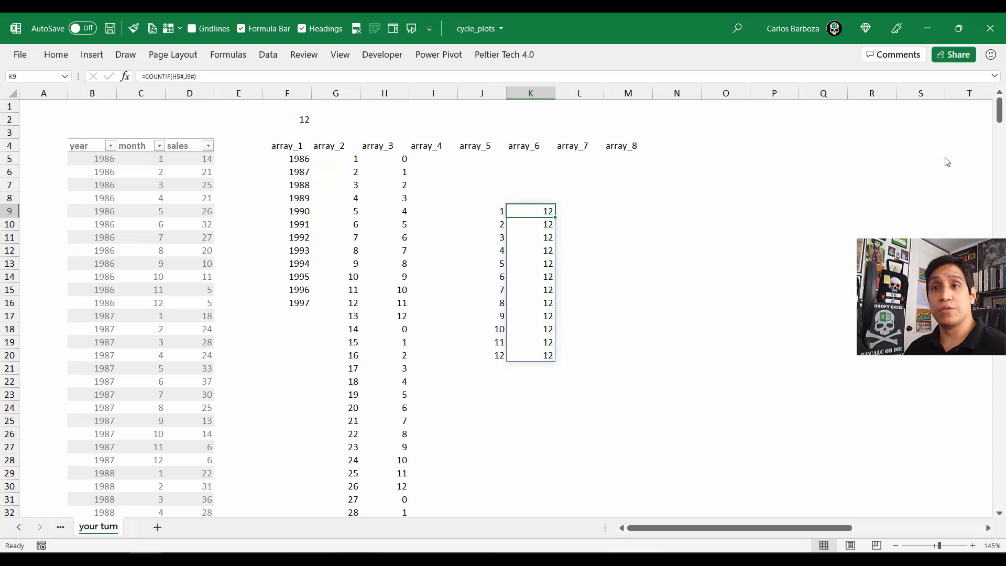
{"action": "key", "text": "Left"}
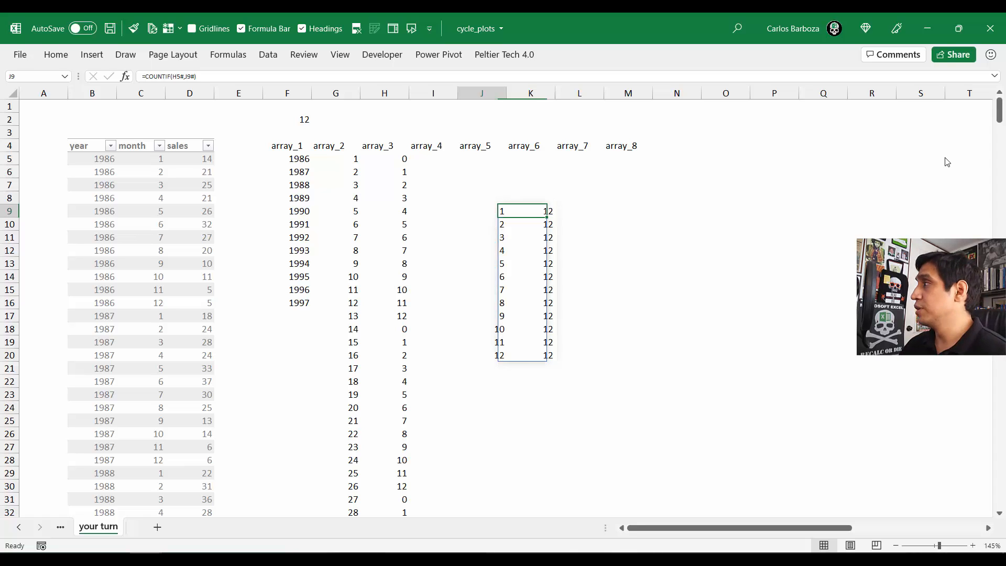
{"action": "key", "text": "shift+Right"}
{"action": "key", "text": "ctrl+shift+Down"}
{"action": "key", "text": "Delete"}
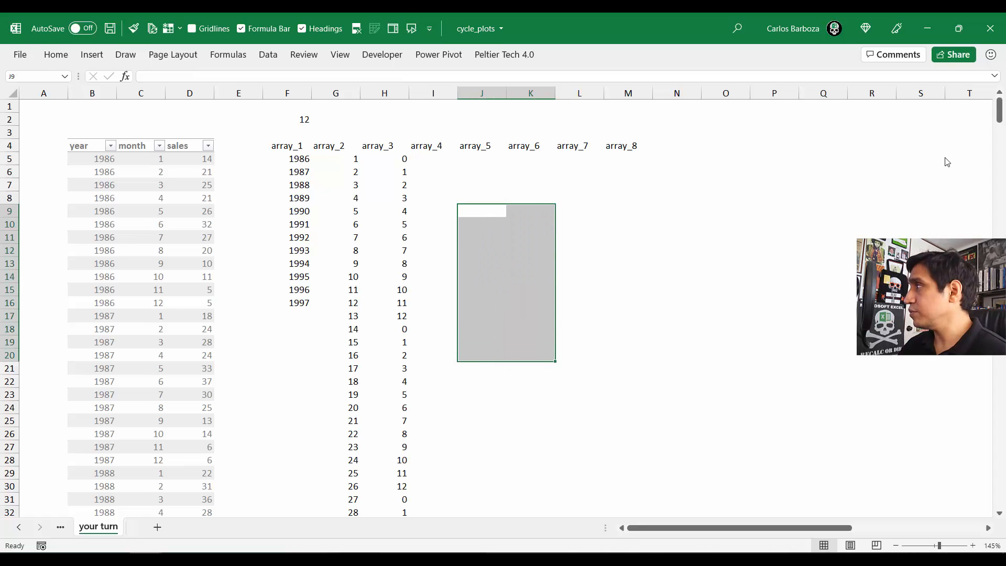
Step: Select I5, the first cell under the array_4 header
{"action": "key", "text": "Left"}
{"action": "key", "text": "Up"}
{"action": "key", "text": "Up"}
{"action": "key", "text": "Up"}
{"action": "key", "text": "Up"}
{"action": "key", "text": "Left"}
{"action": "key", "text": "Right"}
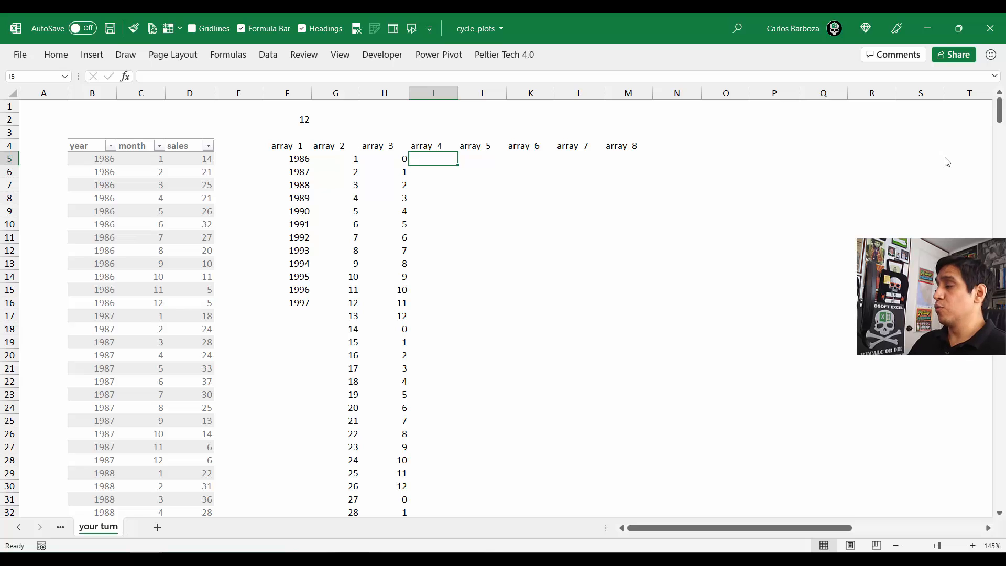
Step: Look across row 5 from array_3 back to array_1 and column E, and return to I5
{"action": "key", "text": "Left"}
{"action": "key", "text": "Left"}
{"action": "key", "text": "Left"}
{"action": "key", "text": "Left"}
{"action": "key", "text": "Left"}
{"action": "key", "text": "Left"}
{"action": "key", "text": "Left"}
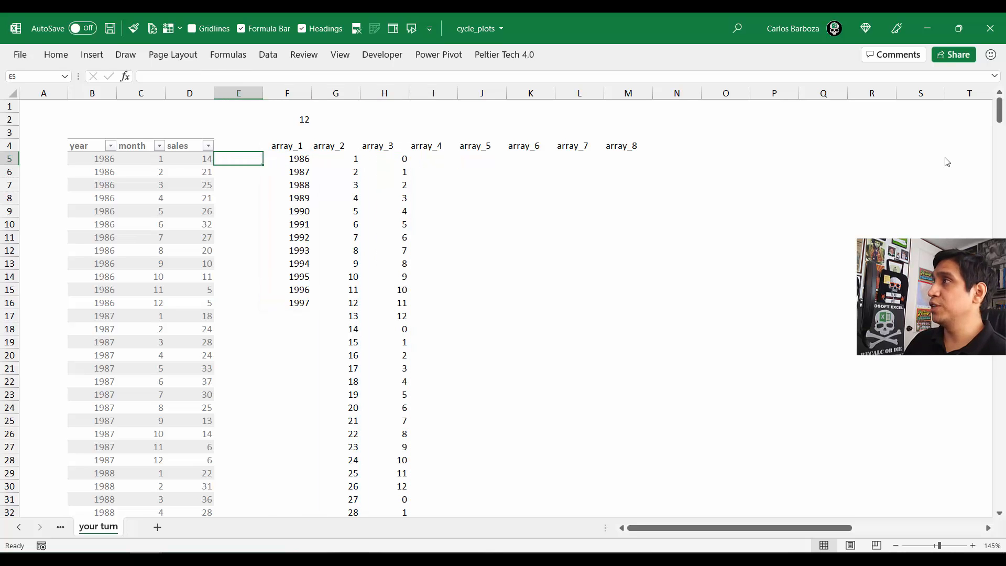
{"action": "key", "text": "Right"}
{"action": "key", "text": "Right"}
{"action": "key", "text": "Right"}
{"action": "key", "text": "Right"}
{"action": "key", "text": "Right"}
{"action": "key", "text": "Right"}
{"action": "key", "text": "Right"}
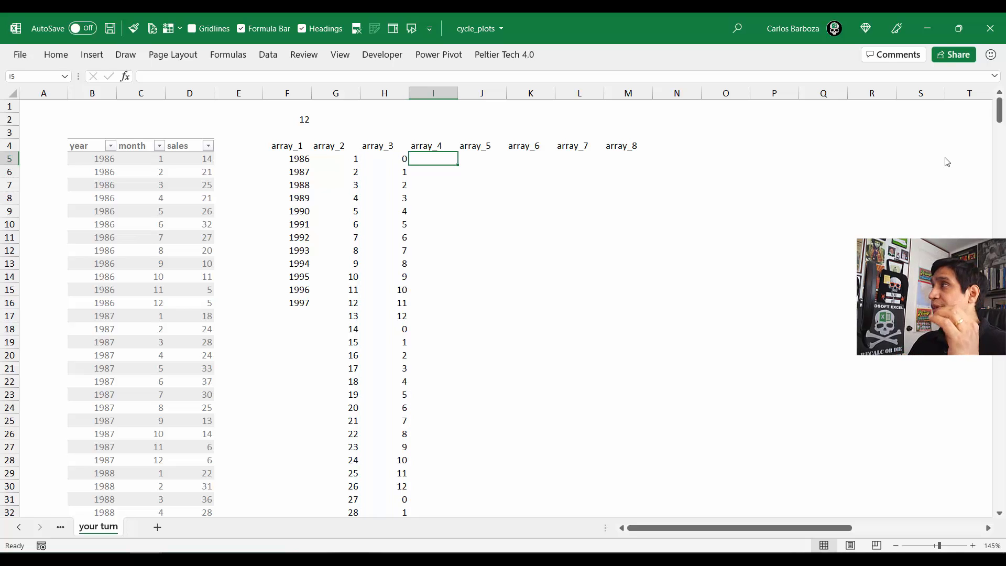
Step: Examine the spilled range of years in array_1, F5:F16, and return to I5 under array_4
{"action": "key", "text": "Left"}
{"action": "key", "text": "Left"}
{"action": "key", "text": "Left"}
{"action": "key", "text": "ctrl+shift+Down"}
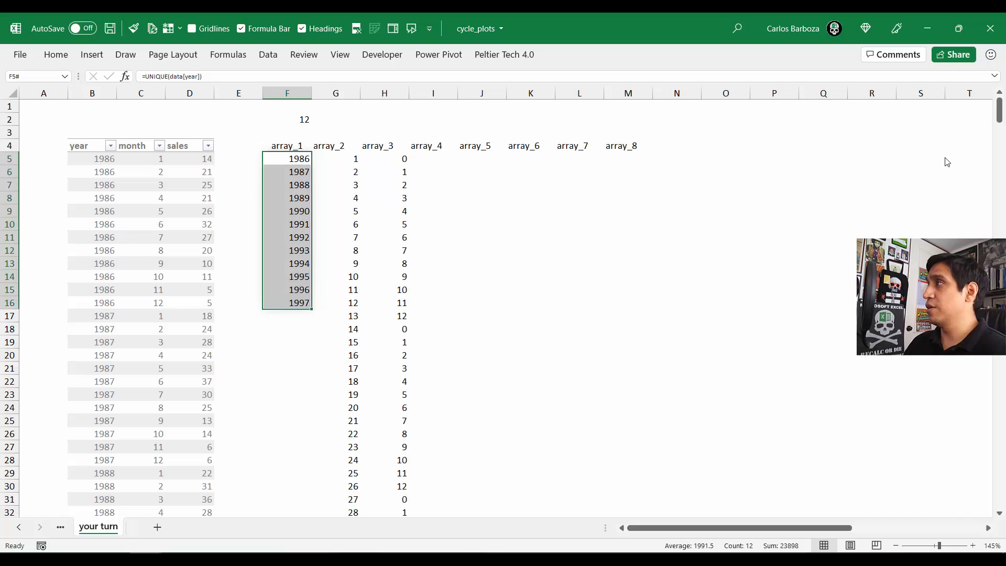
{"action": "key", "text": "Right"}
{"action": "key", "text": "Right"}
{"action": "key", "text": "Right"}
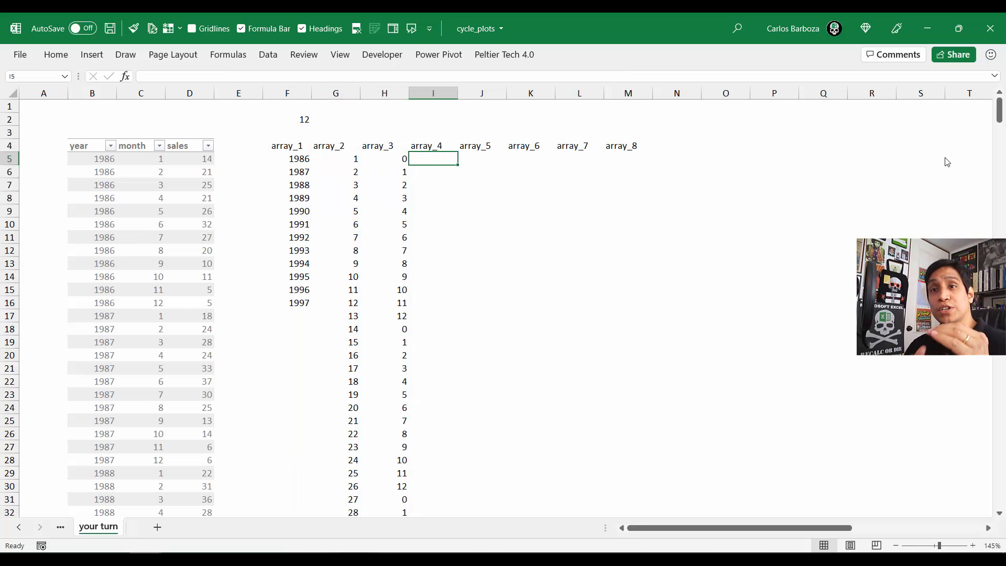
{"action": "key", "text": "Left"}
{"action": "key", "text": "Left"}
{"action": "key", "text": "Left"}
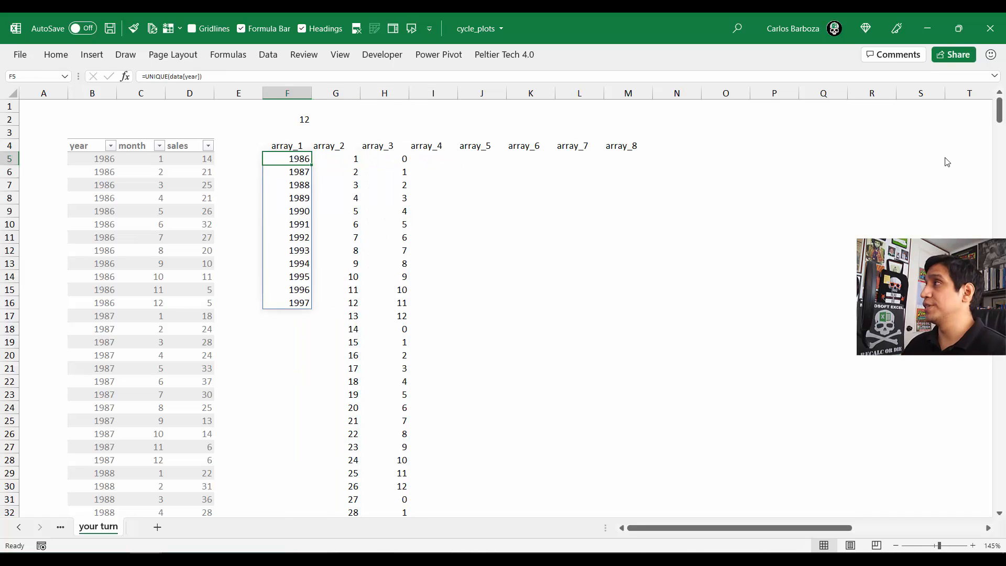
{"action": "key", "text": "ctrl+shift+Down"}
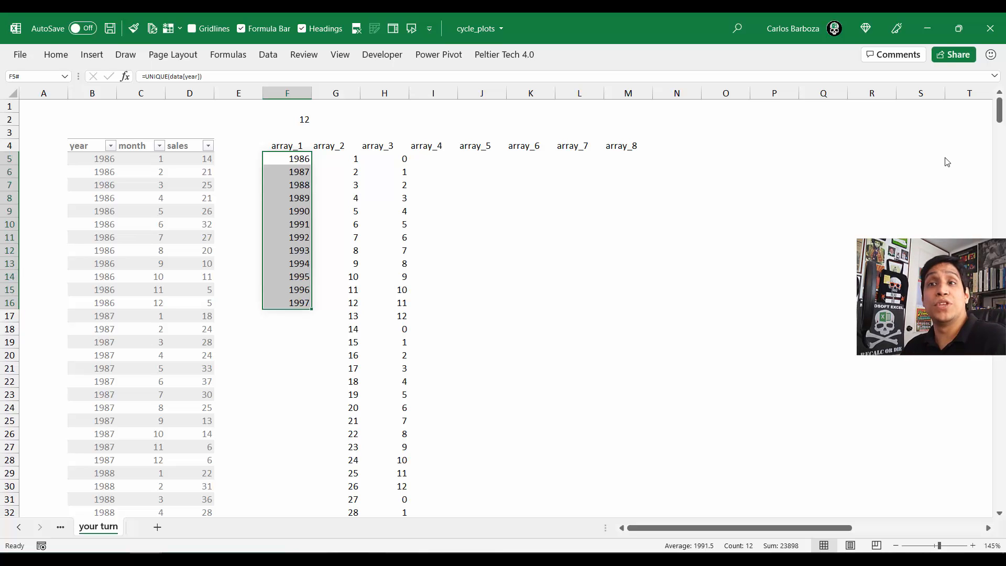
{"action": "key", "text": "Right"}
{"action": "key", "text": "Right"}
{"action": "key", "text": "Right"}
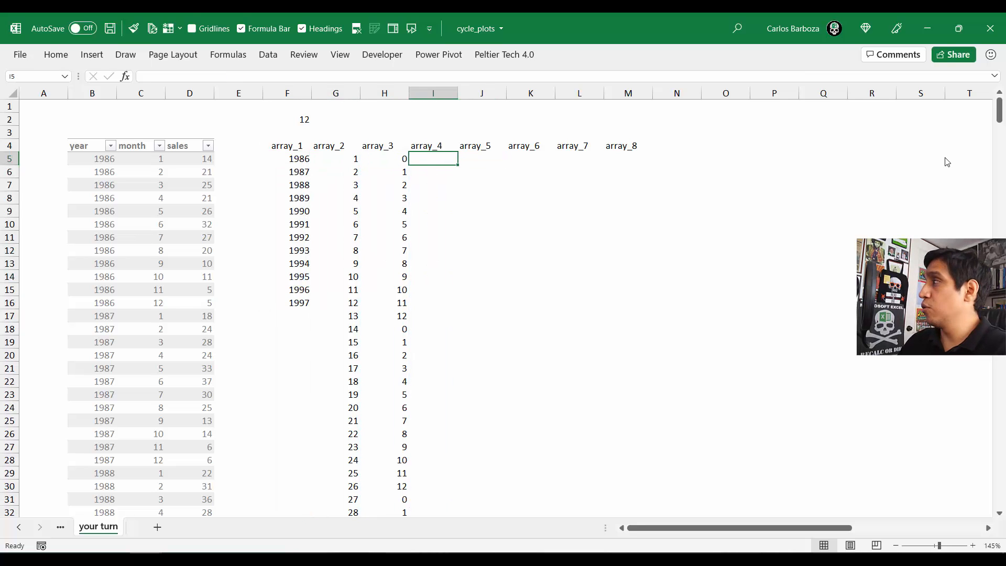
Step: Enter =MIN(F5#) in I5 to return the smallest year of array_1's spilled range
{"action": "type", "text": "=min"}
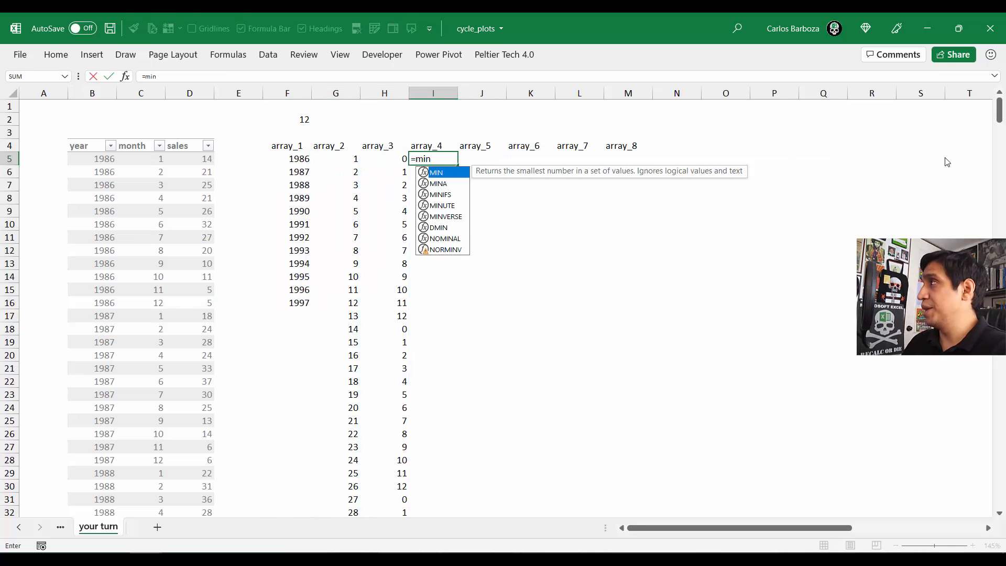
{"action": "key", "text": "Tab"}
{"action": "key", "text": "Left"}
{"action": "key", "text": "Left"}
{"action": "key", "text": "Left"}
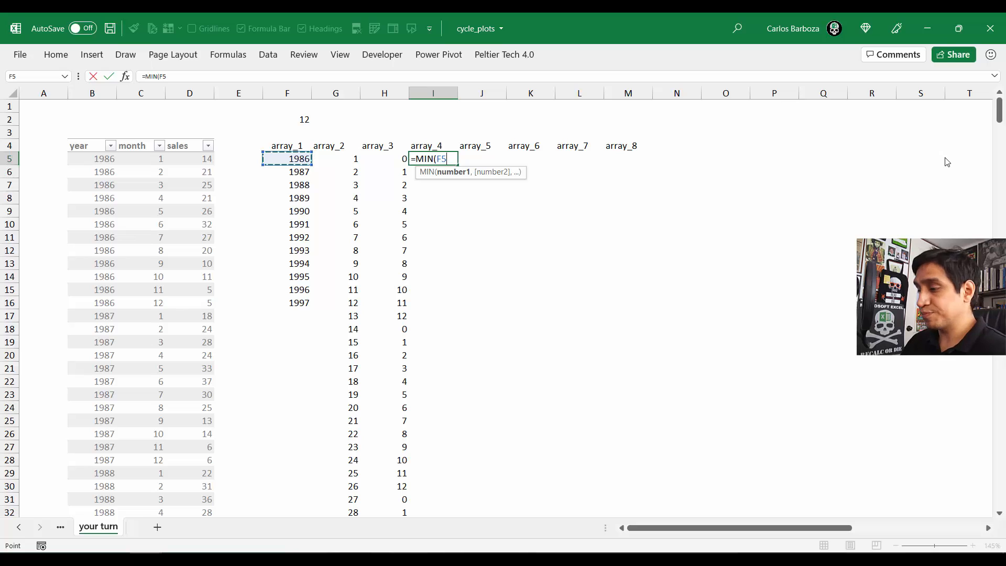
{"action": "type", "text": "#"}
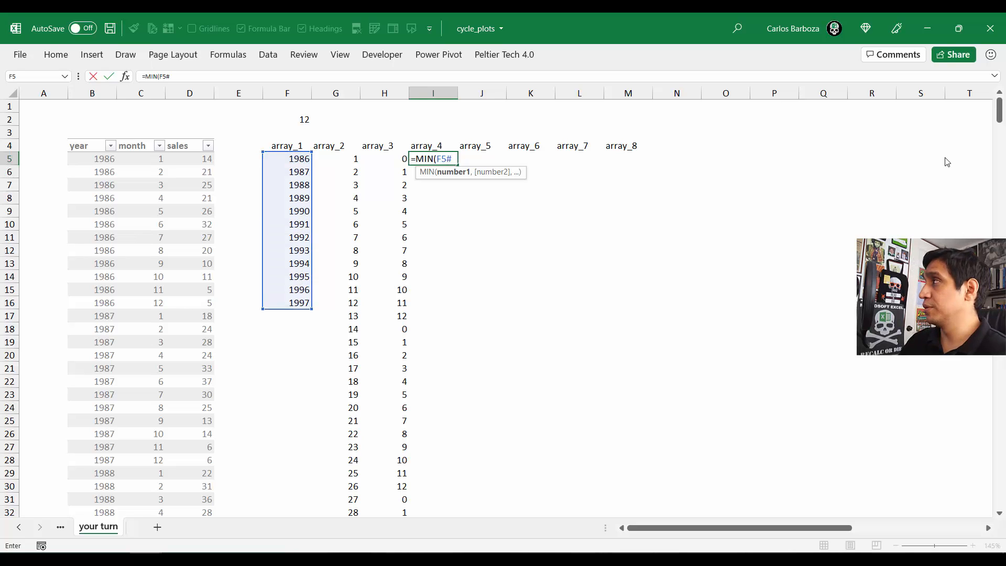
{"action": "type", "text": ")"}
{"action": "key", "text": "Return"}
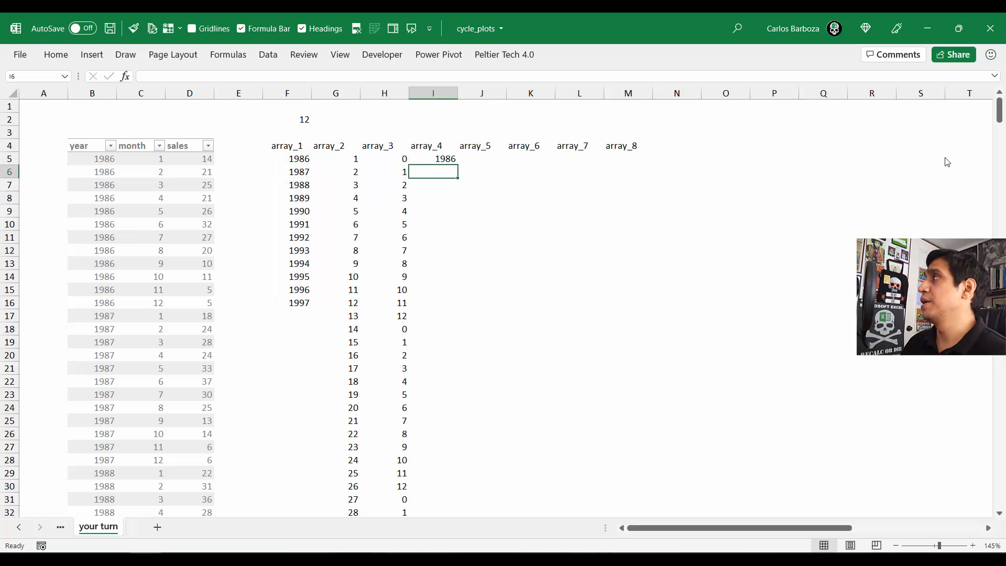
Step: Reopen the formula in I5 for editing and append a plus operator after MIN(F5#)
{"action": "key", "text": "Up"}
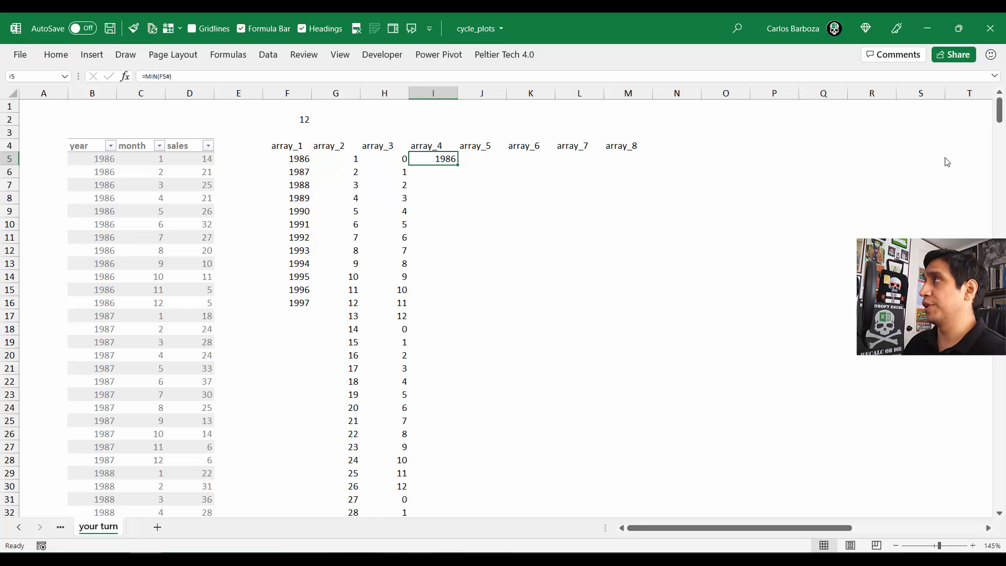
{"action": "key", "text": "F1"}
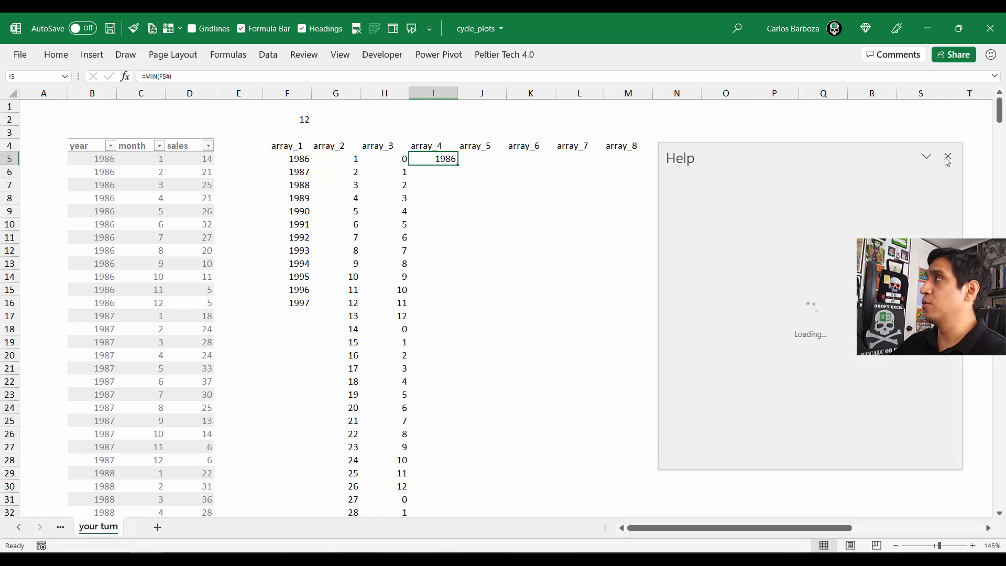
{"action": "left_click", "coordinate": [948, 156]}
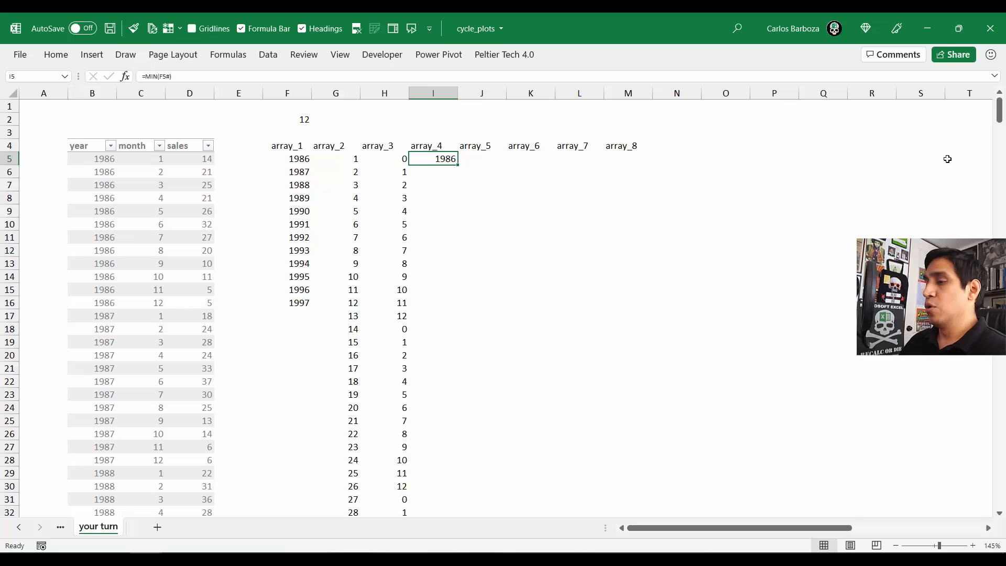
{"action": "key", "text": "F2"}
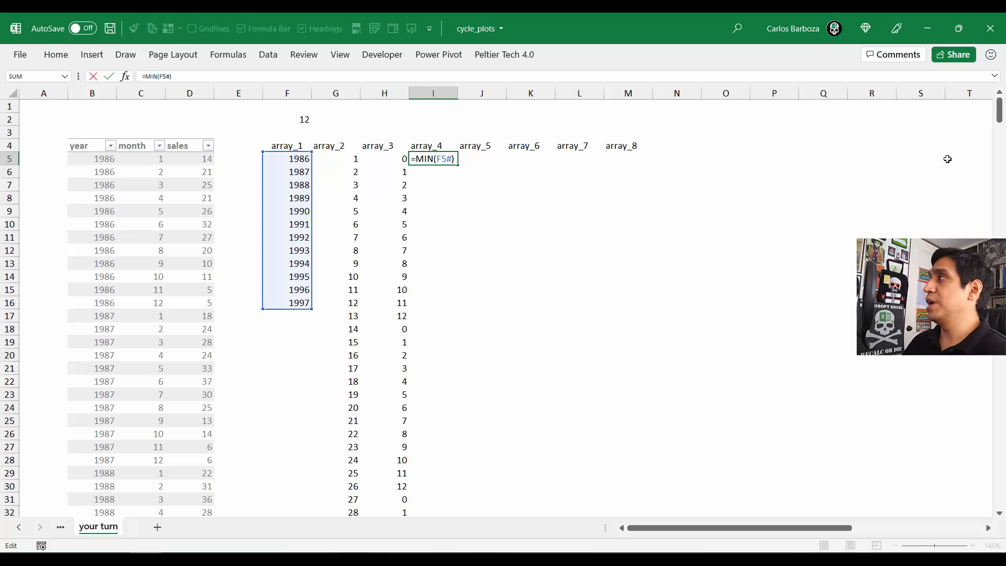
{"action": "type", "text": "+"}
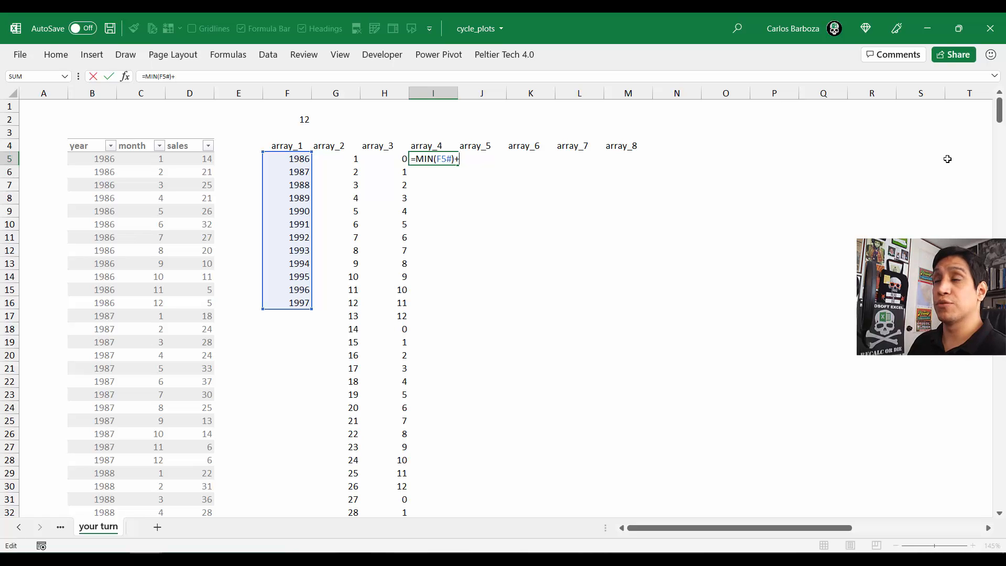
Step: Complete the array_4 formula in I5 as =MIN(F5#)+H5#
{"action": "key", "text": "Left"}
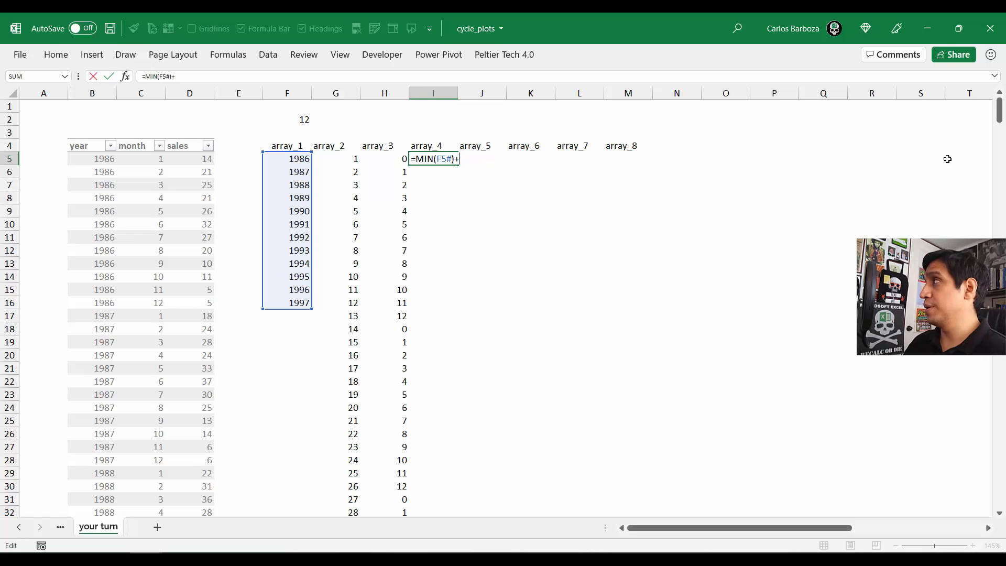
{"action": "key", "text": "Left"}
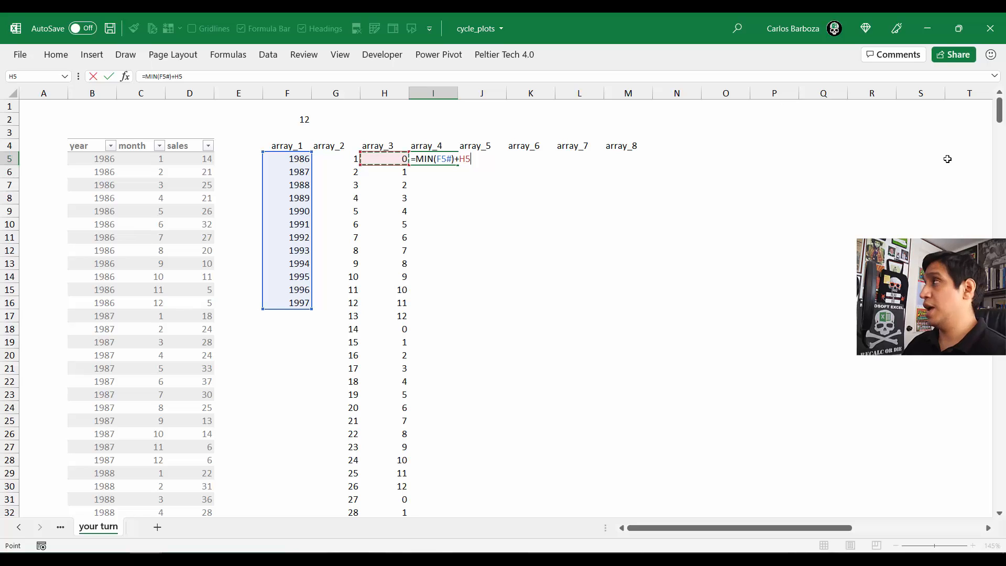
{"action": "type", "text": "#"}
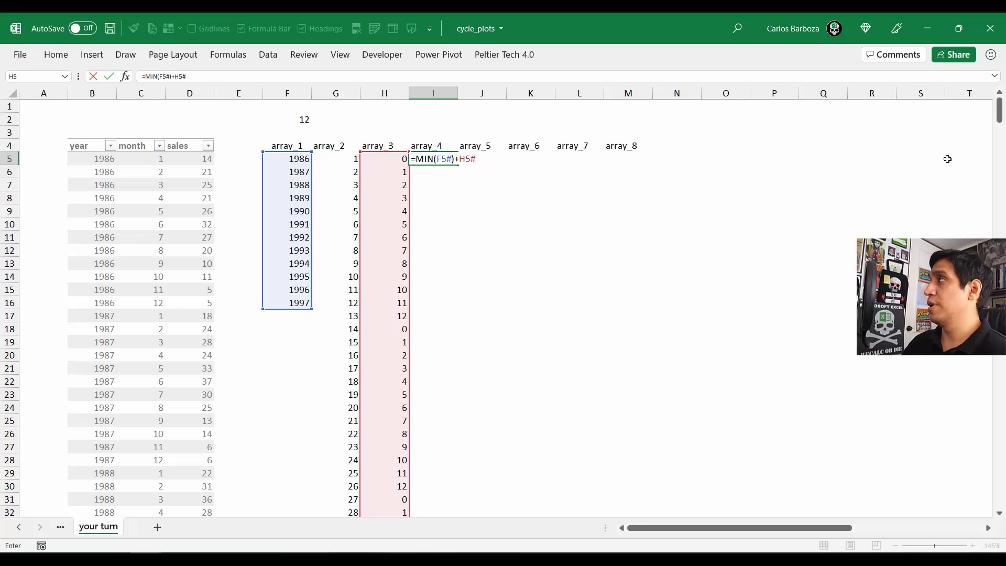
{"action": "key", "text": "Return"}
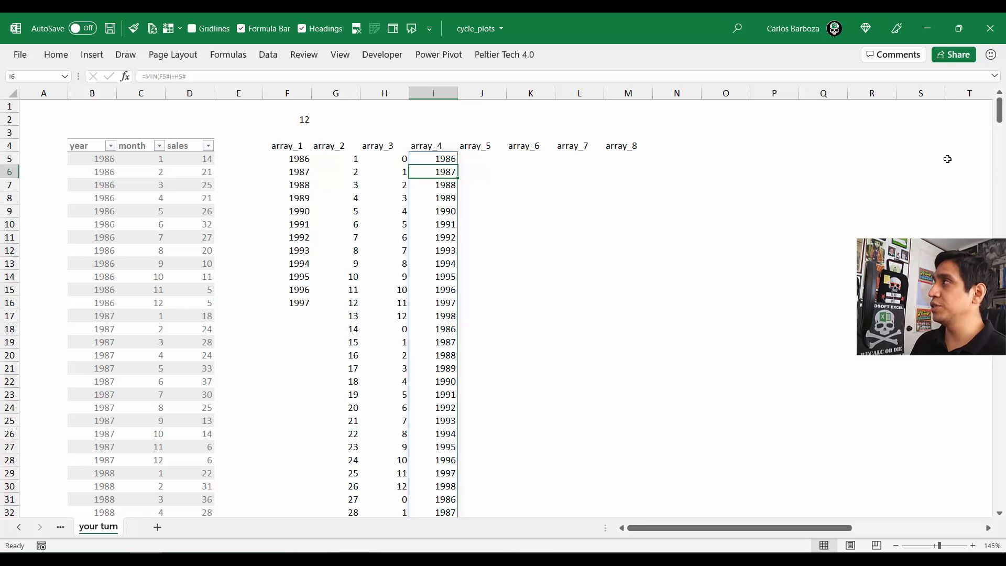
Step: Examine the array_4 years down to the point where the sequence restarts
{"action": "key", "text": "Down"}
{"action": "key", "text": "Down"}
{"action": "key", "text": "Down"}
{"action": "key", "text": "Down"}
{"action": "key", "text": "Down"}
{"action": "key", "text": "Down"}
{"action": "key", "text": "Down"}
{"action": "key", "text": "Down"}
{"action": "key", "text": "Down"}
{"action": "key", "text": "Down"}
{"action": "key", "text": "Down"}
{"action": "key", "text": "Down"}
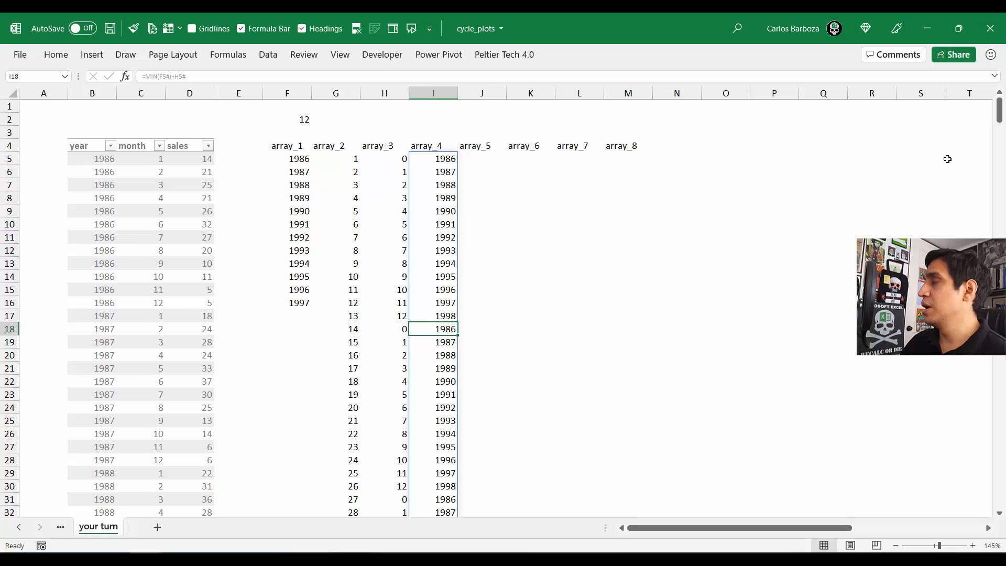
{"action": "key", "text": "Up"}
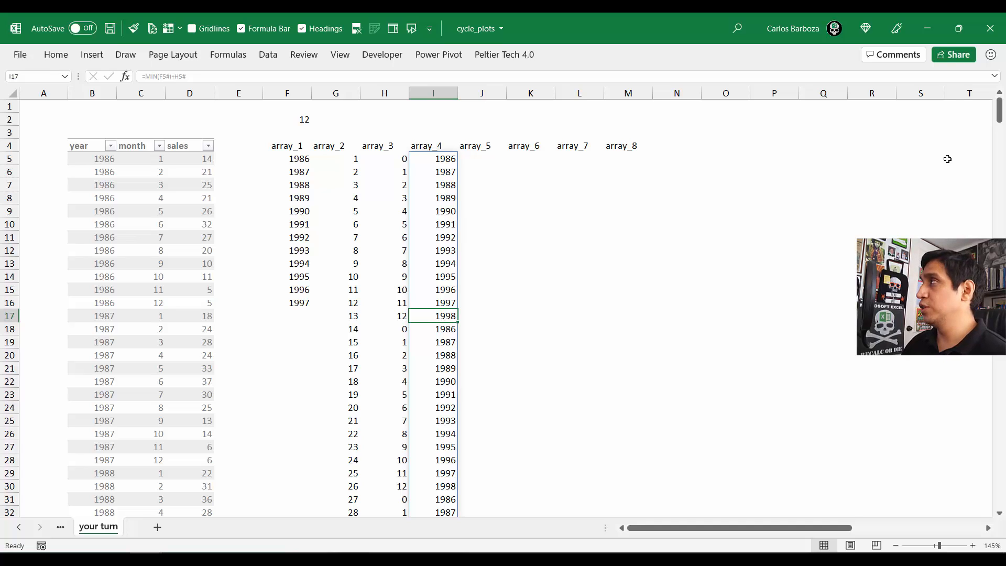
Step: Subtract 1 from the minimum year in I5, making the formula =MIN(F5#)-1+H5#
{"action": "key", "text": "ctrl+Up"}
{"action": "key", "text": "Down"}
{"action": "key", "text": "F2"}
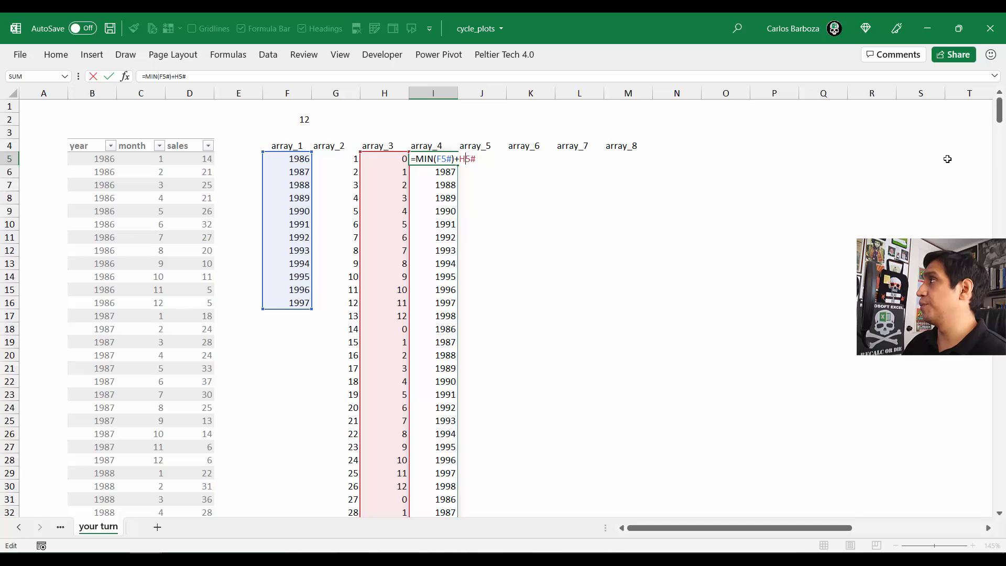
{"action": "type", "text": "-1"}
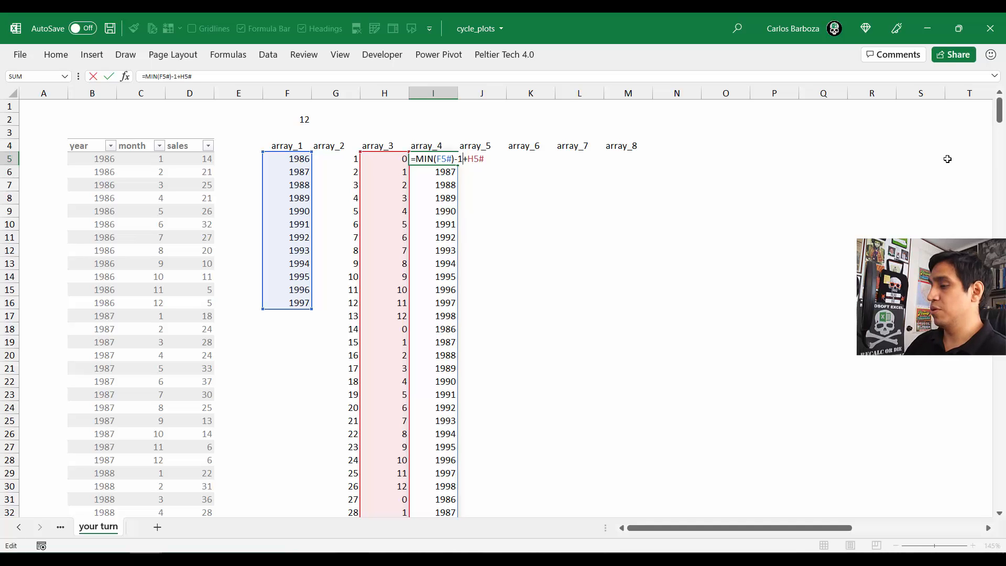
{"action": "key", "text": "Return"}
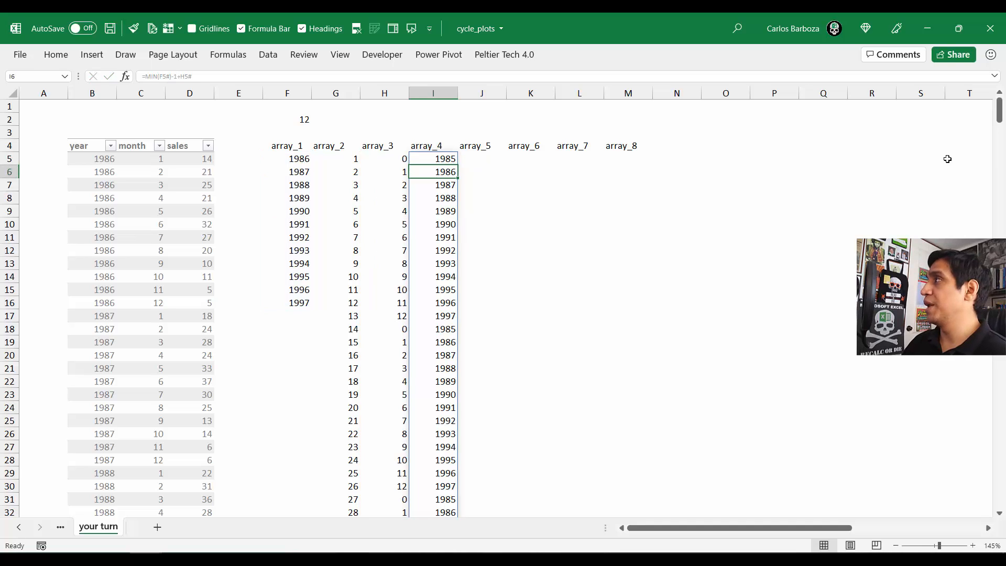
Step: Compare the array_3 counter with the array_4 years through the first cycle, down to row 17
{"action": "key", "text": "Up"}
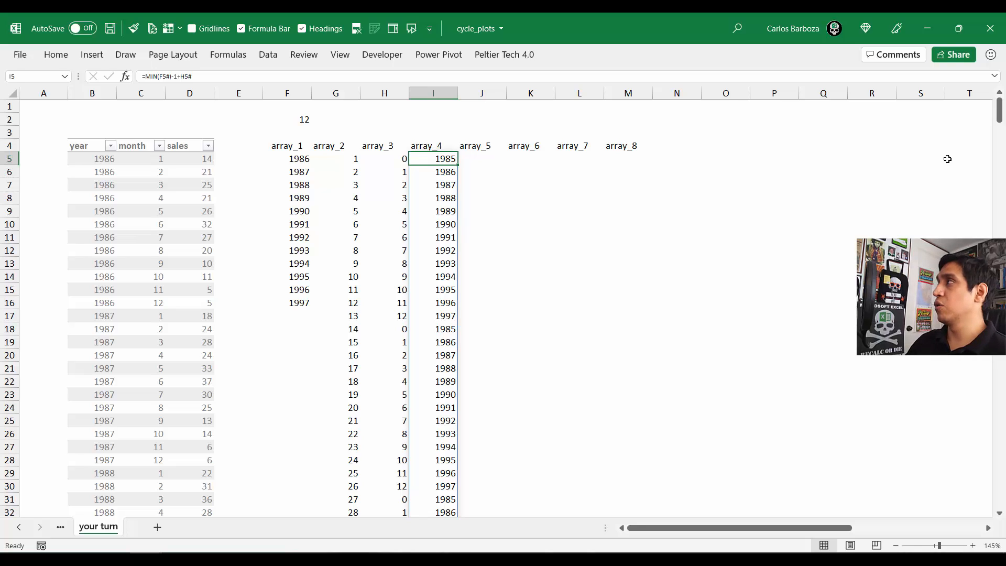
{"action": "key", "text": "Left"}
{"action": "key", "text": "Down"}
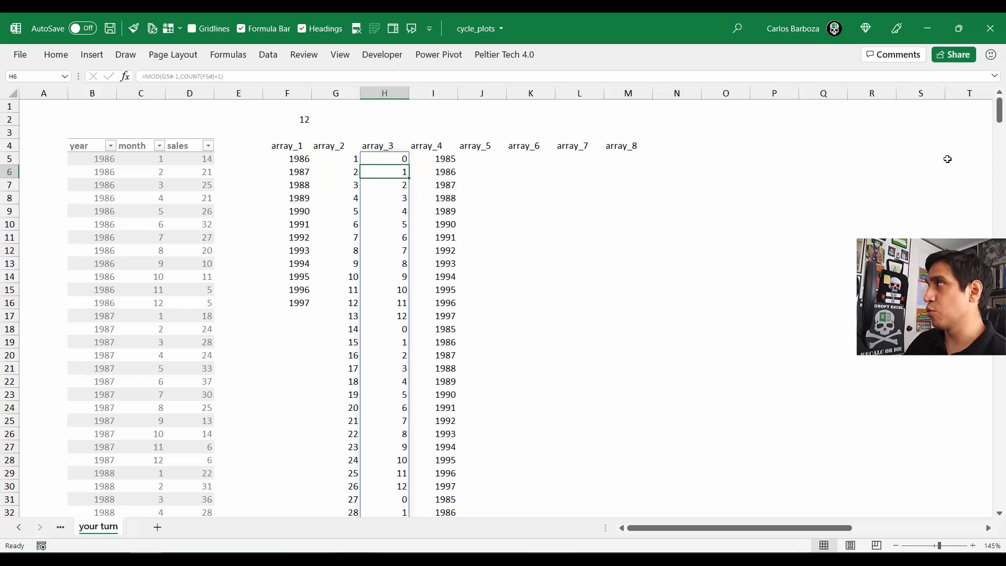
{"action": "key", "text": "Down"}
{"action": "key", "text": "Down"}
{"action": "key", "text": "Down"}
{"action": "key", "text": "Down"}
{"action": "key", "text": "Down"}
{"action": "key", "text": "Down"}
{"action": "key", "text": "Down"}
{"action": "key", "text": "Down"}
{"action": "key", "text": "Down"}
{"action": "key", "text": "Down"}
{"action": "key", "text": "Down"}
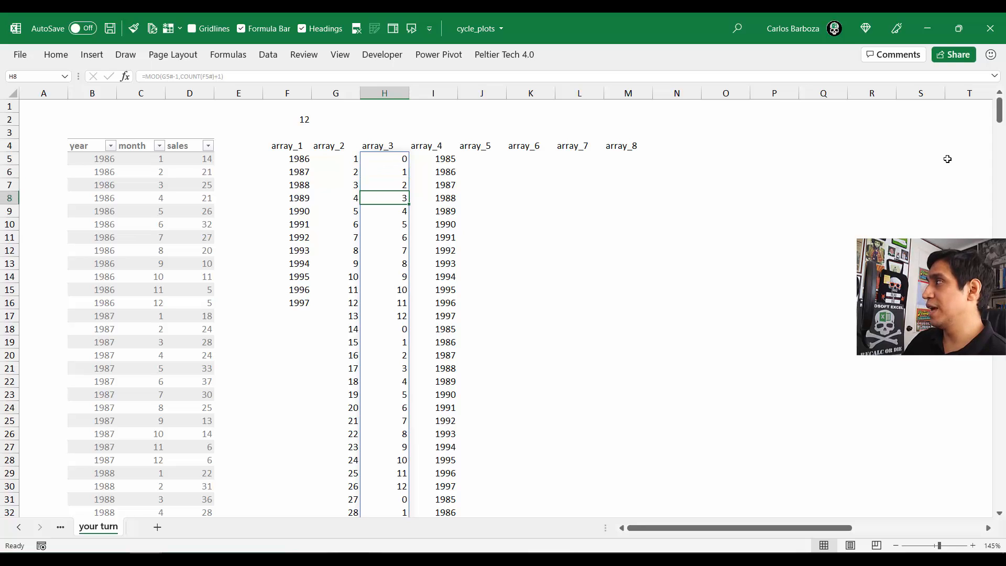
{"action": "key", "text": "Right"}
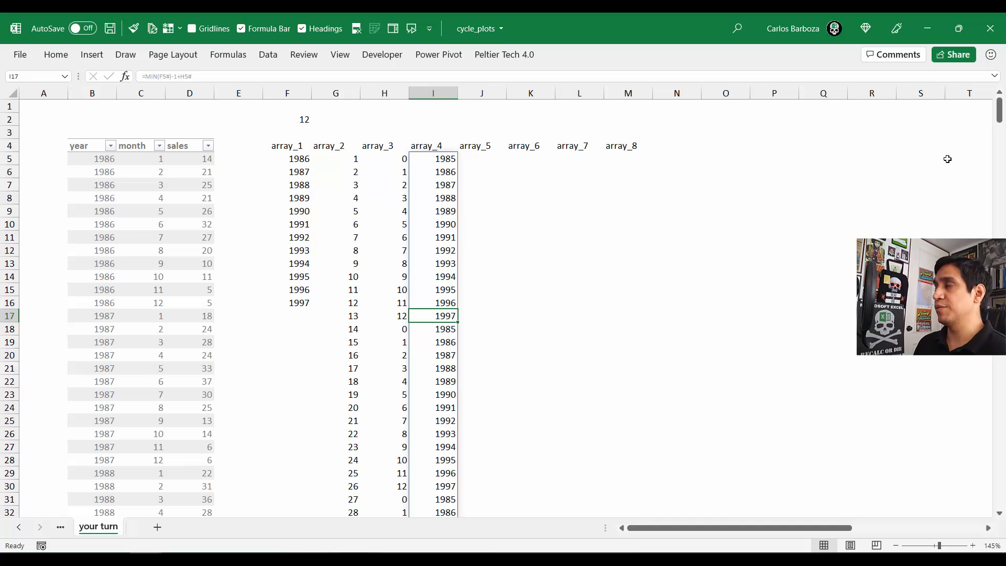
{"action": "key", "text": "Left"}
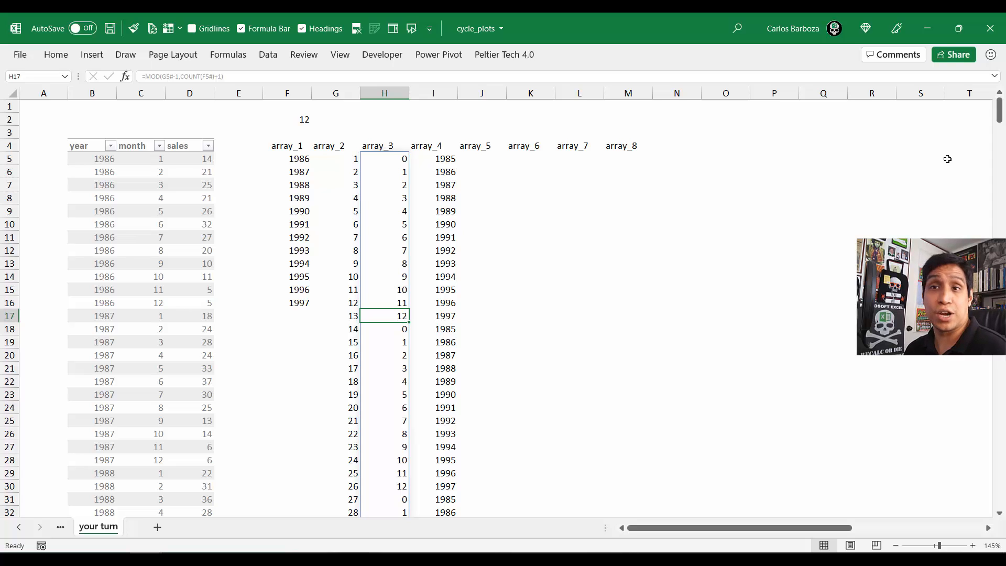
{"action": "key", "text": "Right"}
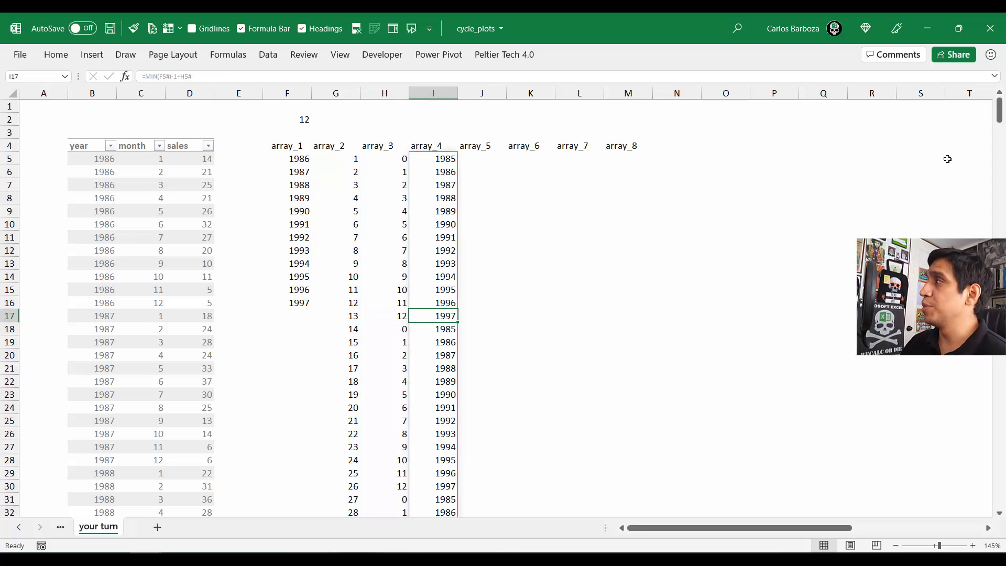
Step: Wrap the array_4 formula in I5 in an IF function with the logical test H5#=0
{"action": "key", "text": "Up"}
{"action": "key", "text": "Up"}
{"action": "key", "text": "Up"}
{"action": "key", "text": "Up"}
{"action": "key", "text": "Up"}
{"action": "key", "text": "Up"}
{"action": "key", "text": "Up"}
{"action": "key", "text": "Up"}
{"action": "key", "text": "Up"}
{"action": "key", "text": "Up"}
{"action": "key", "text": "Up"}
{"action": "key", "text": "Up"}
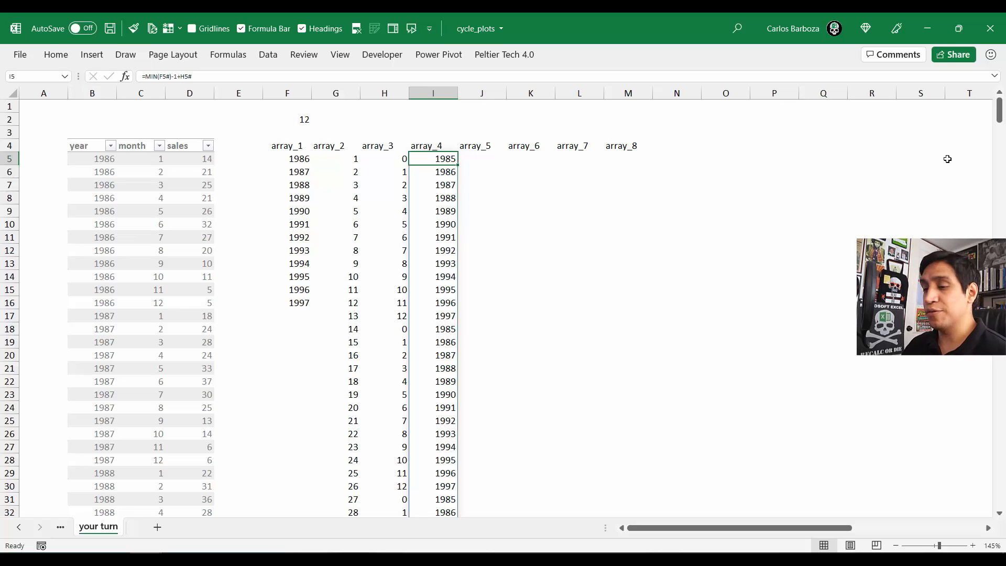
{"action": "key", "text": "F2"}
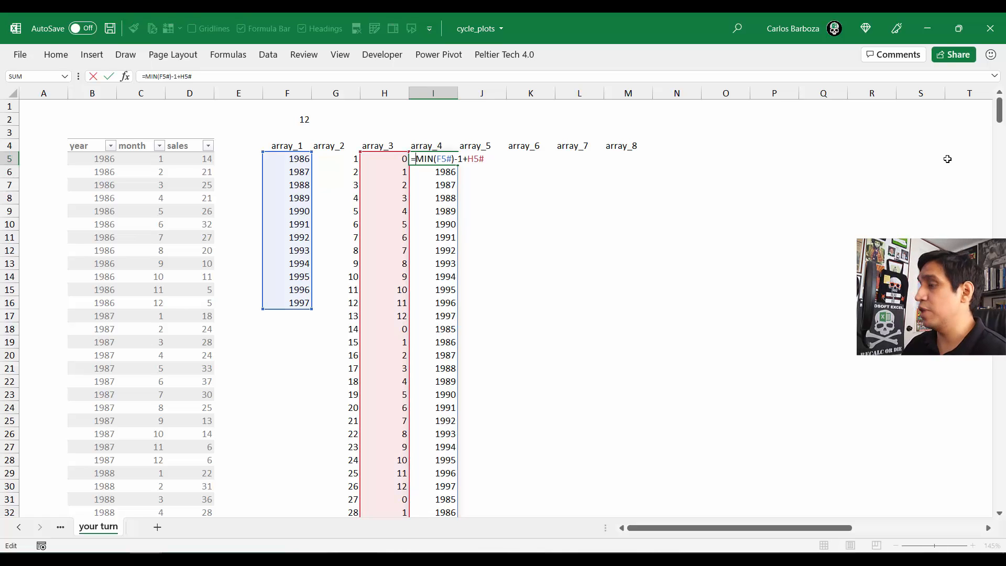
{"action": "type", "text": "IF"}
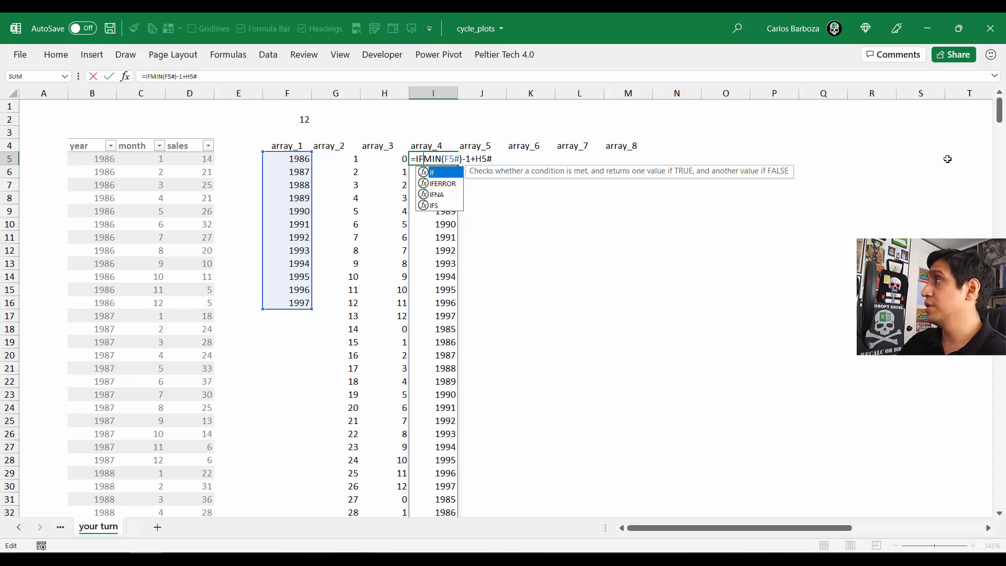
{"action": "type", "text": "("}
{"action": "key", "text": "F2"}
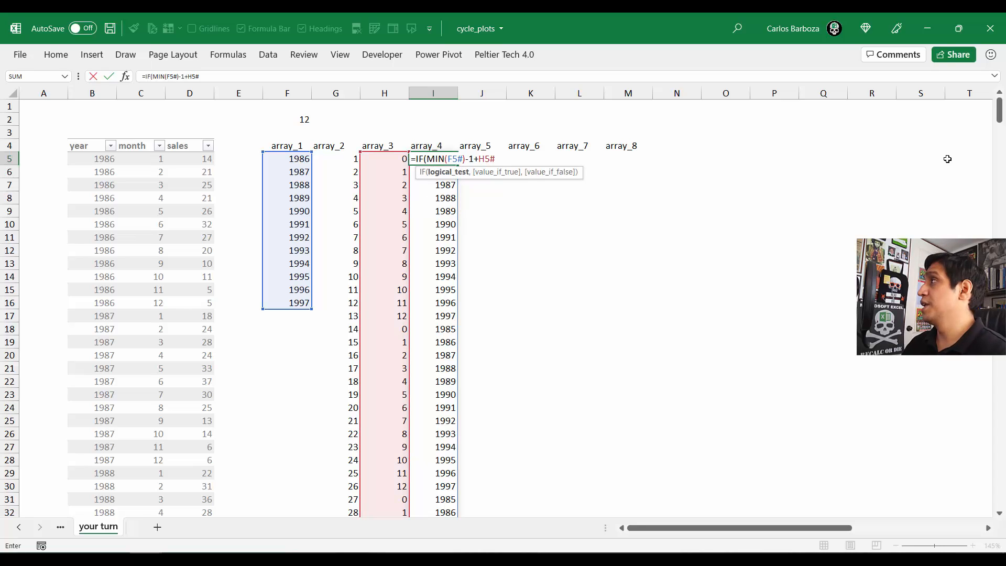
{"action": "key", "text": "Left"}
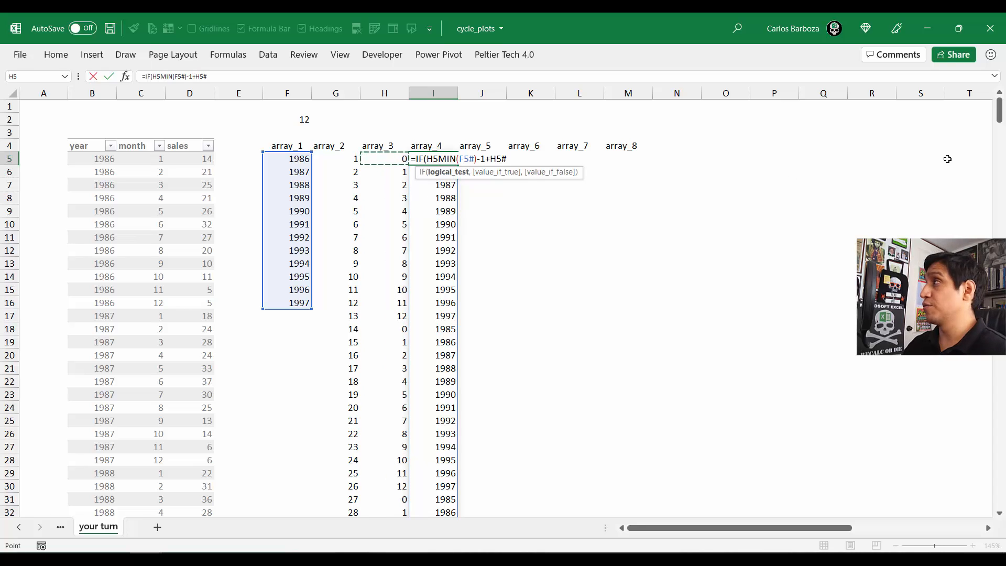
{"action": "type", "text": "#)"}
{"action": "key", "text": "BackSpace"}
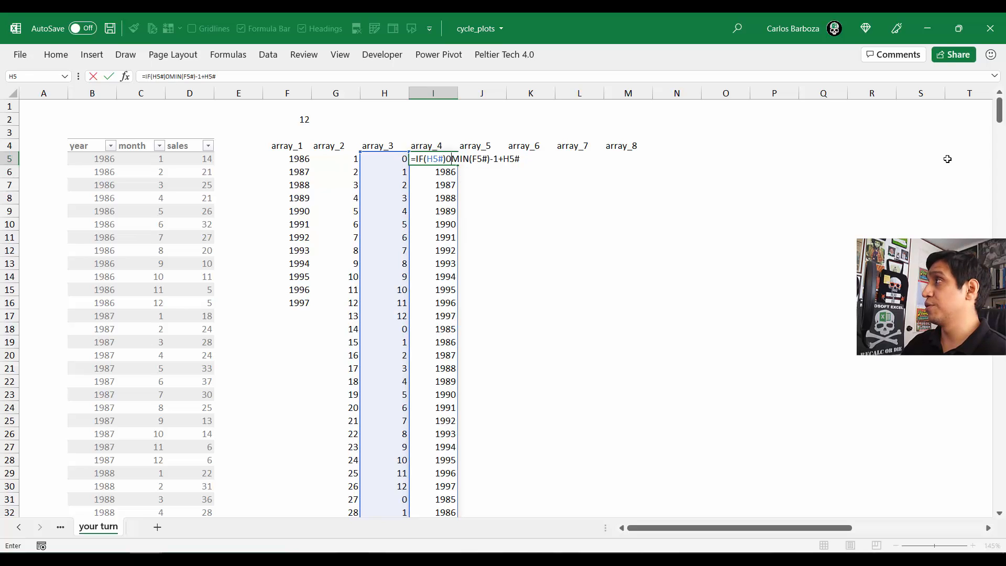
{"action": "type", "text": "=0"}
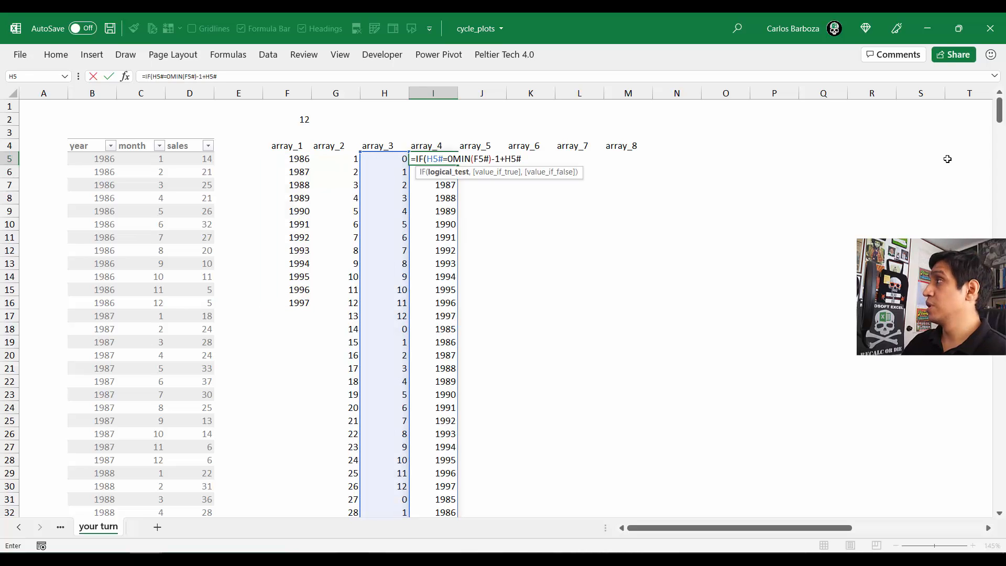
Step: Return an empty string when the test is true, completing I5 as =IF(H5#=0,"",MIN(F5#)-1+H5#)
{"action": "type", "text": ",@@"}
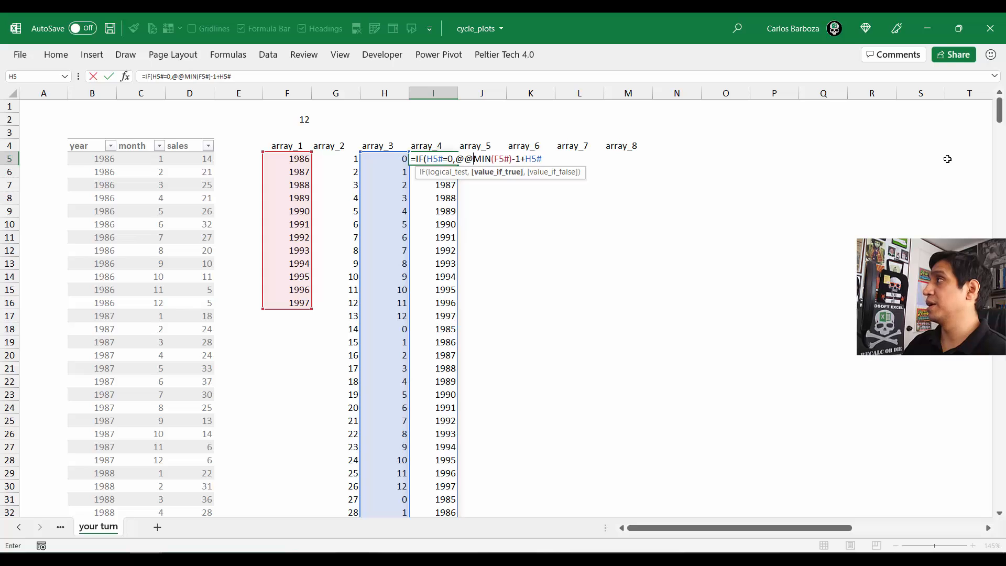
{"action": "key", "text": "BackSpace"}
{"action": "key", "text": "BackSpace"}
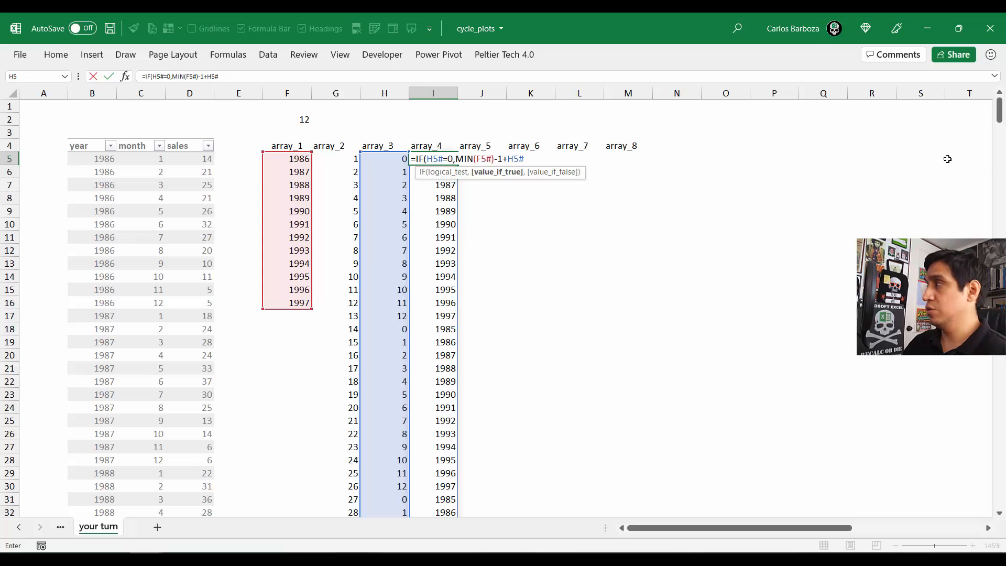
{"action": "type", "text": "\"\""}
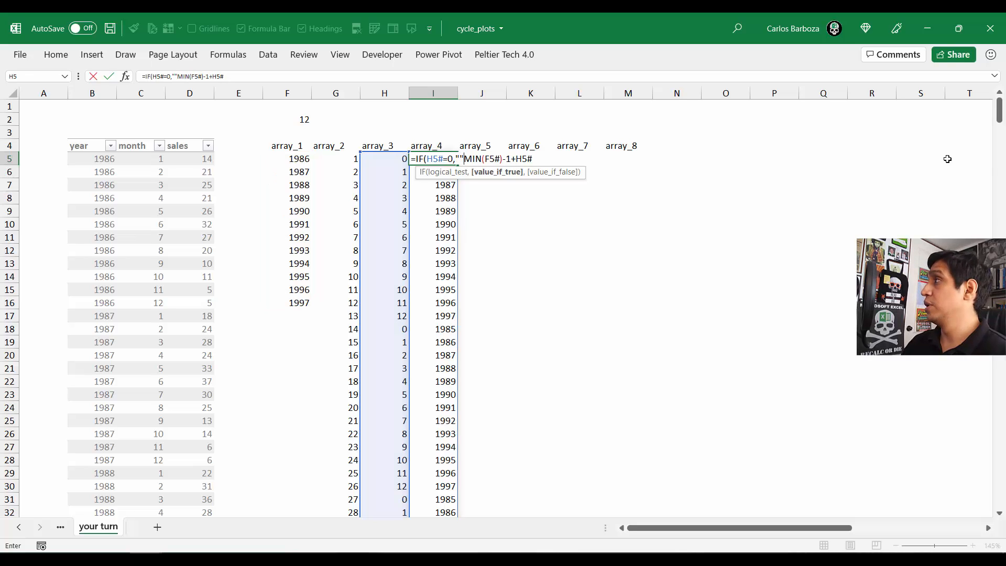
{"action": "type", "text": ","}
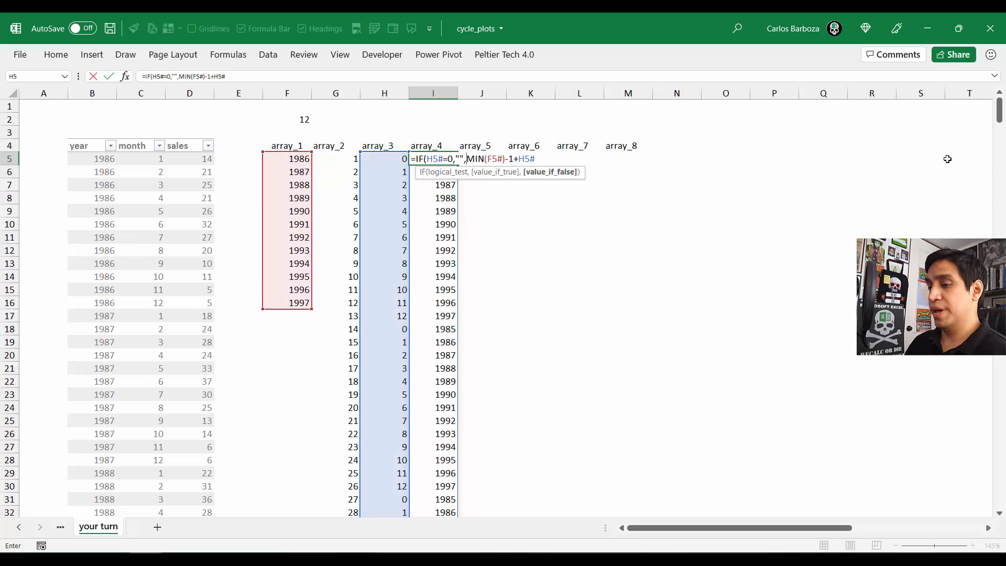
{"action": "key", "text": "F2"}
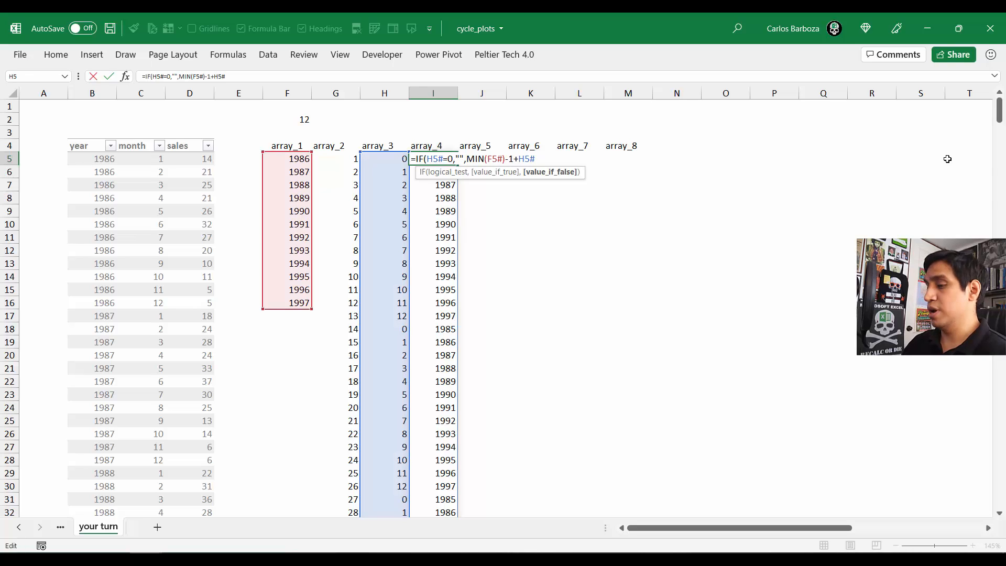
{"action": "type", "text": ")"}
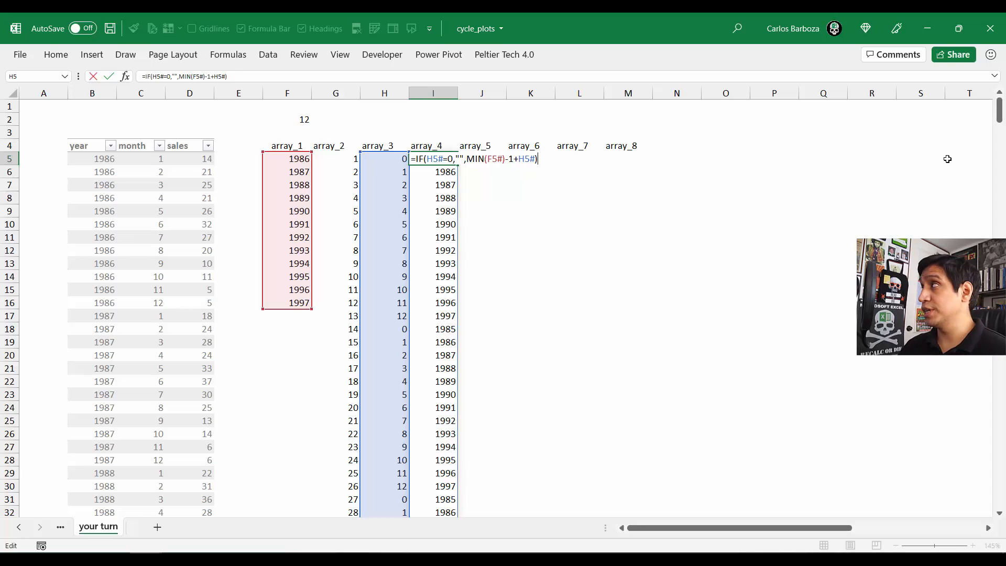
{"action": "key", "text": "Return"}
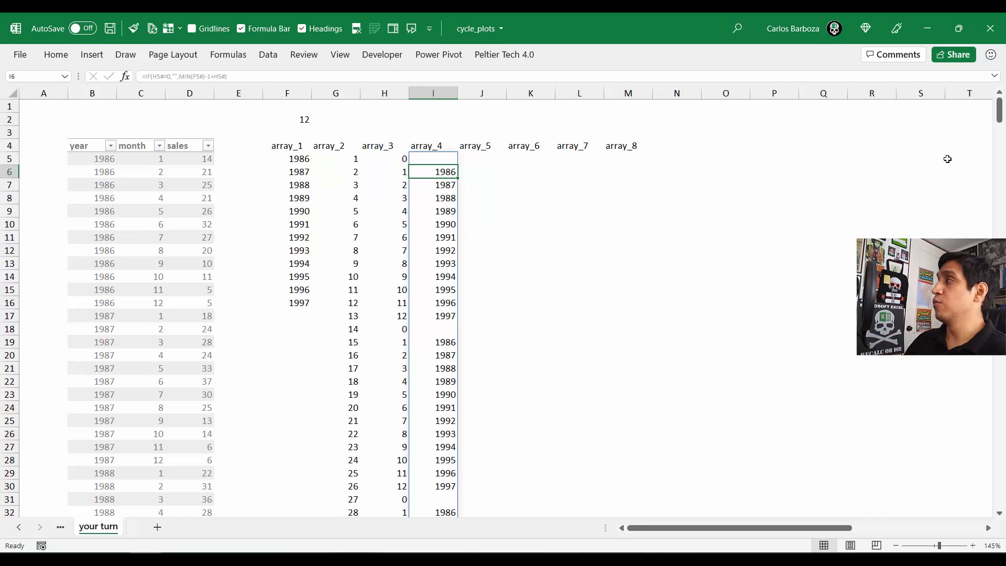
Step: Compare the unique years in array_1 with the repeating year blocks in array_4, down to row 46
{"action": "key", "text": "Left"}
{"action": "key", "text": "Left"}
{"action": "key", "text": "Left"}
{"action": "key", "text": "Up"}
{"action": "key", "text": "ctrl+shift+Down"}
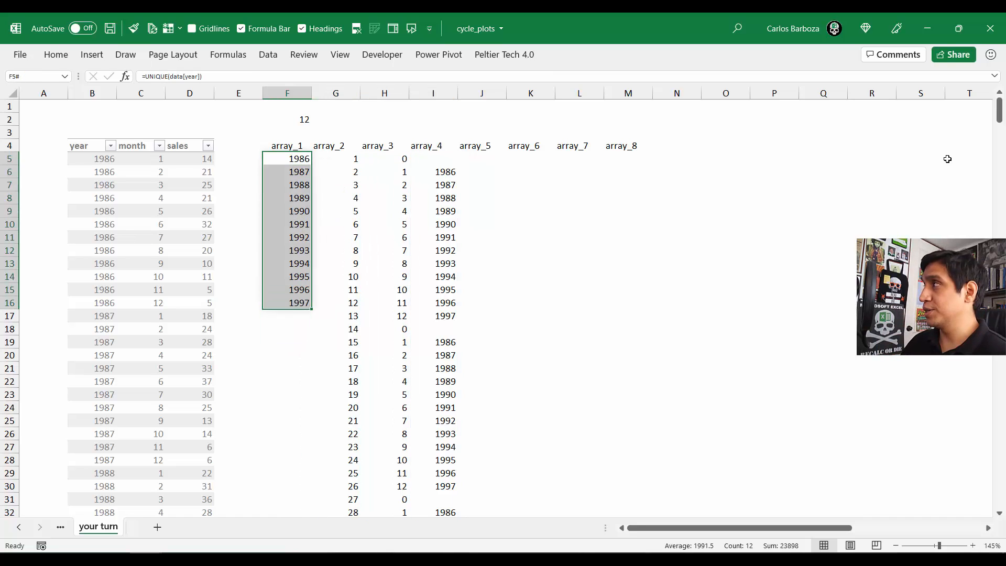
{"action": "key", "text": "Right"}
{"action": "key", "text": "Right"}
{"action": "key", "text": "Right"}
{"action": "key", "text": "Down"}
{"action": "key", "text": "Down"}
{"action": "key", "text": "Down"}
{"action": "key", "text": "Down"}
{"action": "key", "text": "Down"}
{"action": "key", "text": "Down"}
{"action": "key", "text": "Down"}
{"action": "key", "text": "Down"}
{"action": "key", "text": "Down"}
{"action": "key", "text": "Down"}
{"action": "key", "text": "Down"}
{"action": "key", "text": "Down"}
{"action": "key", "text": "Down"}
{"action": "key", "text": "Down"}
{"action": "key", "text": "Down"}
{"action": "key", "text": "Down"}
{"action": "key", "text": "Down"}
{"action": "key", "text": "Down"}
{"action": "key", "text": "Down"}
{"action": "key", "text": "Down"}
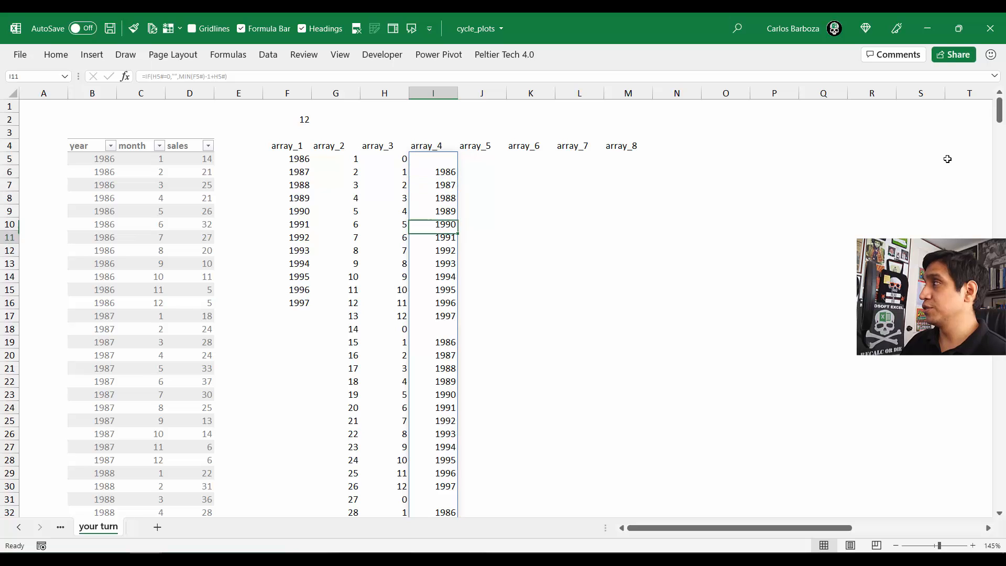
{"action": "key", "text": "Down"}
{"action": "key", "text": "Down"}
{"action": "key", "text": "Down"}
{"action": "key", "text": "Down"}
{"action": "key", "text": "Down"}
{"action": "key", "text": "Down"}
{"action": "key", "text": "Down"}
{"action": "key", "text": "Down"}
{"action": "key", "text": "Down"}
{"action": "key", "text": "Down"}
{"action": "key", "text": "Down"}
{"action": "key", "text": "Down"}
{"action": "key", "text": "Down"}
{"action": "key", "text": "Down"}
{"action": "key", "text": "Down"}
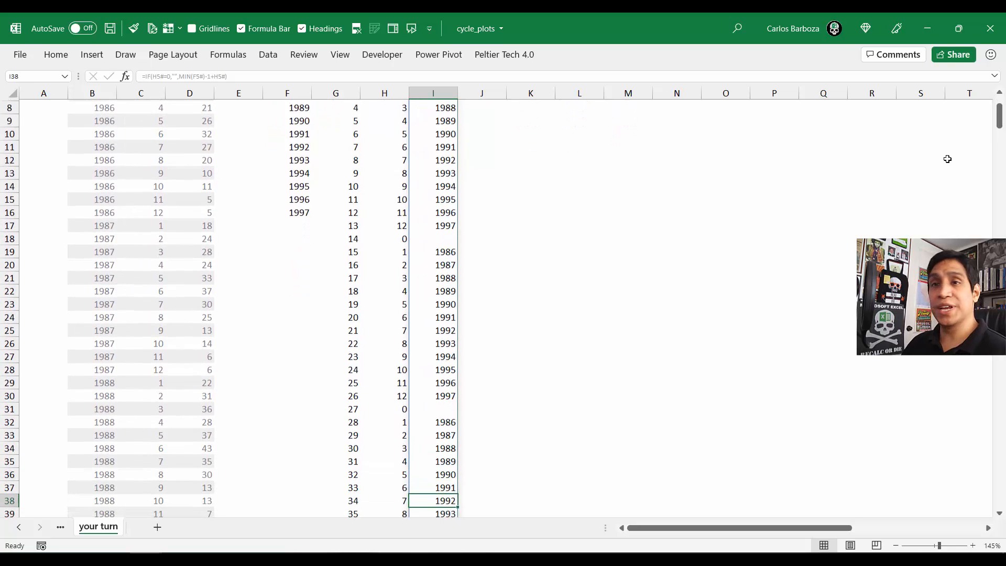
{"action": "key", "text": "Down"}
{"action": "key", "text": "Down"}
{"action": "key", "text": "Down"}
{"action": "key", "text": "Down"}
{"action": "key", "text": "Down"}
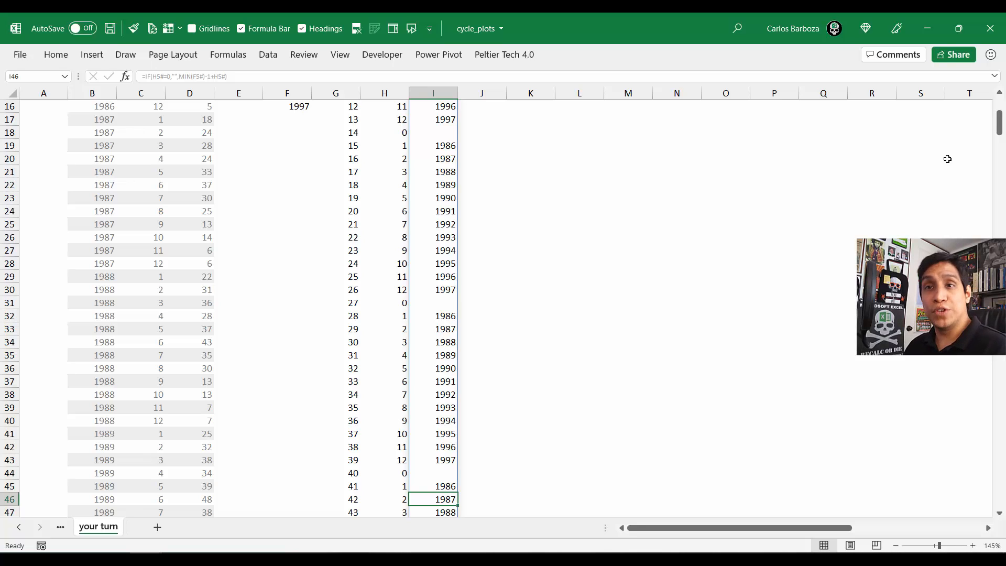
Step: Inspect the last rows of array_4, array_3 and array_2 at the end of the spilled ranges
{"action": "key", "text": "ctrl+Down"}
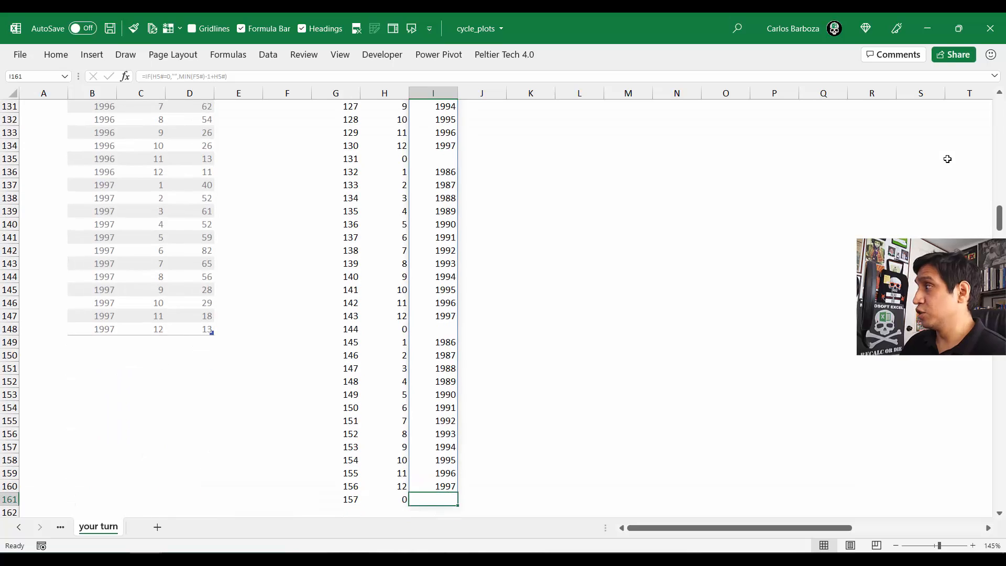
{"action": "key", "text": "Up"}
{"action": "key", "text": "Right"}
{"action": "key", "text": "Right"}
{"action": "key", "text": "Left"}
{"action": "key", "text": "Left"}
{"action": "key", "text": "Left"}
{"action": "key", "text": "Left"}
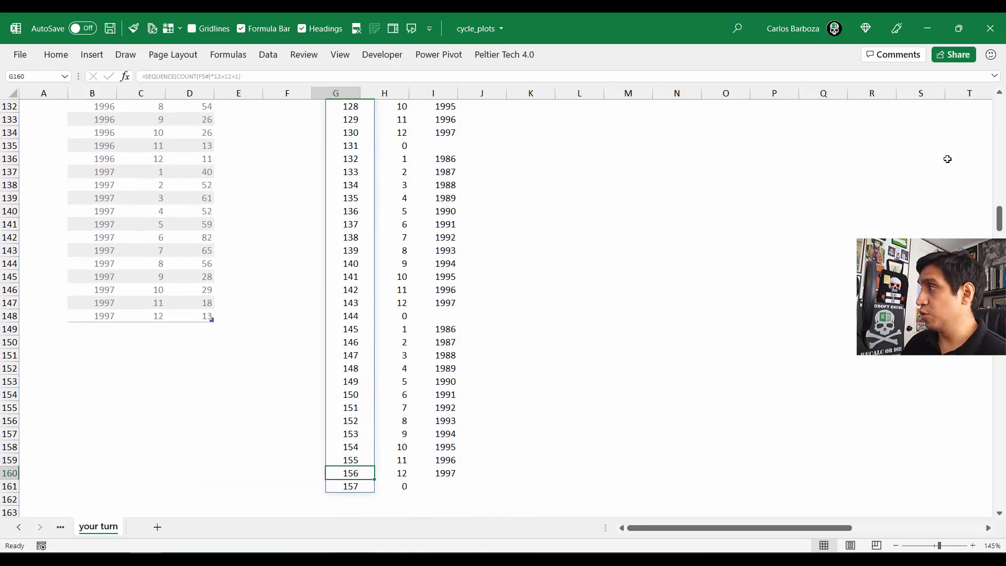
Step: Compare the values of array_2, array_3 and array_4 across row 160, near the end of the spilled ranges
{"action": "key", "text": "Left"}
{"action": "key", "text": "Right"}
{"action": "key", "text": "Right"}
{"action": "key", "text": "Left"}
{"action": "key", "text": "Left"}
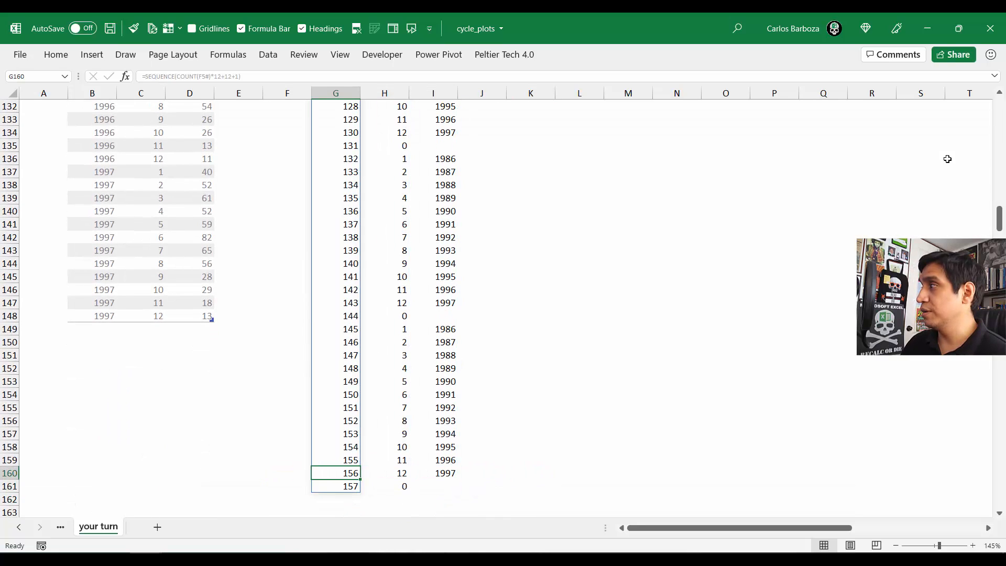
{"action": "key", "text": "Right"}
{"action": "key", "text": "Right"}
{"action": "key", "text": "Left"}
{"action": "key", "text": "Right"}
{"action": "key", "text": "Left"}
{"action": "key", "text": "Left"}
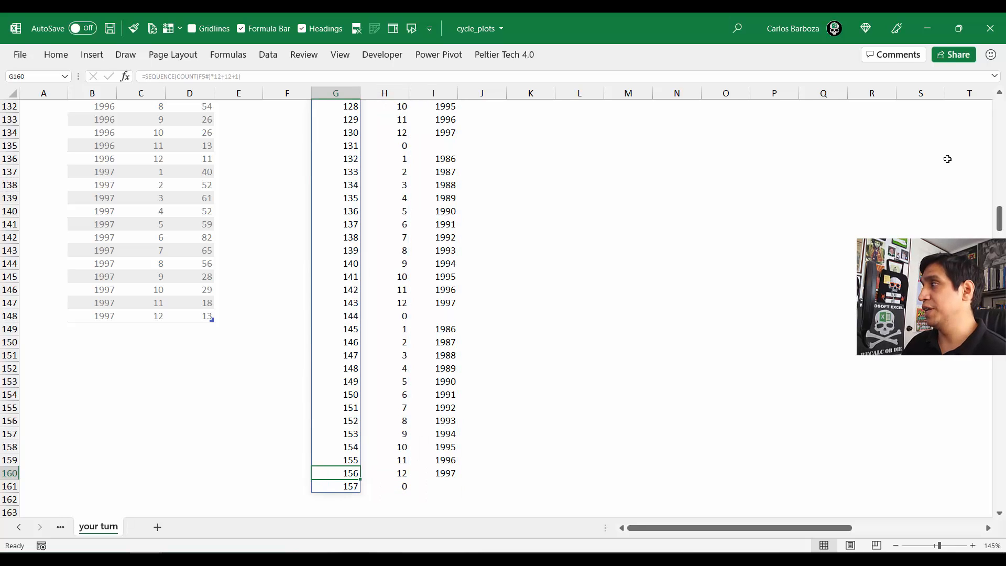
{"action": "key", "text": "Right"}
{"action": "key", "text": "Right"}
Step: Enter =MAX(G5#) in J5, the first cell under array_5
{"action": "key", "text": "Up"}
{"action": "key", "text": "Up"}
{"action": "key", "text": "Up"}
{"action": "key", "text": "Up"}
{"action": "key", "text": "Up"}
{"action": "key", "text": "Up"}
{"action": "key", "text": "Up"}
{"action": "key", "text": "Up"}
{"action": "key", "text": "Up"}
{"action": "key", "text": "Up"}
{"action": "key", "text": "Up"}
{"action": "key", "text": "Up"}
{"action": "key", "text": "Up"}
{"action": "key", "text": "Up"}
{"action": "key", "text": "Up"}
{"action": "key", "text": "Up"}
{"action": "key", "text": "Up"}
{"action": "key", "text": "Up"}
{"action": "key", "text": "Up"}
{"action": "key", "text": "Up"}
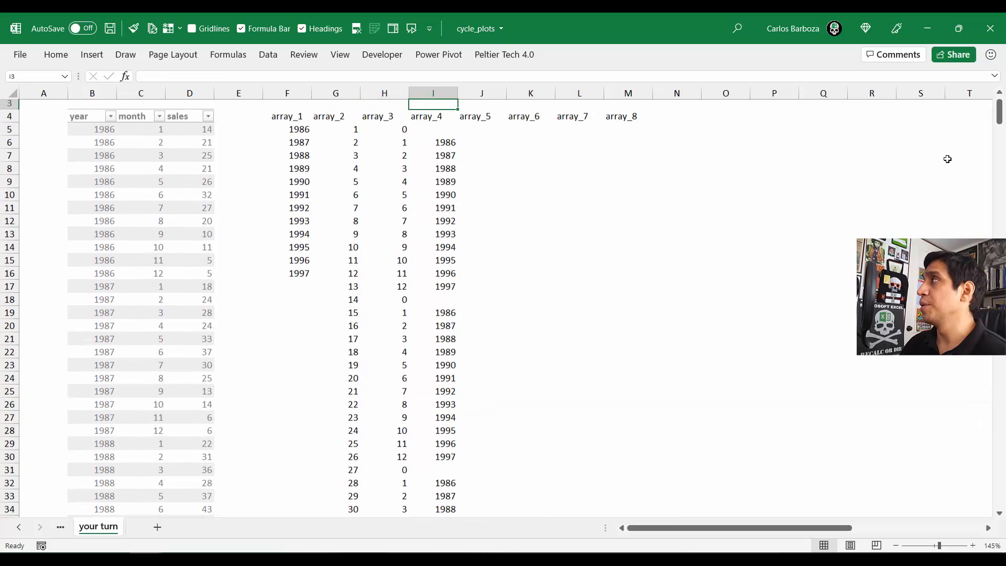
{"action": "key", "text": "Down"}
{"action": "key", "text": "Down"}
{"action": "key", "text": "Down"}
{"action": "key", "text": "Down"}
{"action": "key", "text": "Down"}
{"action": "key", "text": "Up"}
{"action": "key", "text": "Right"}
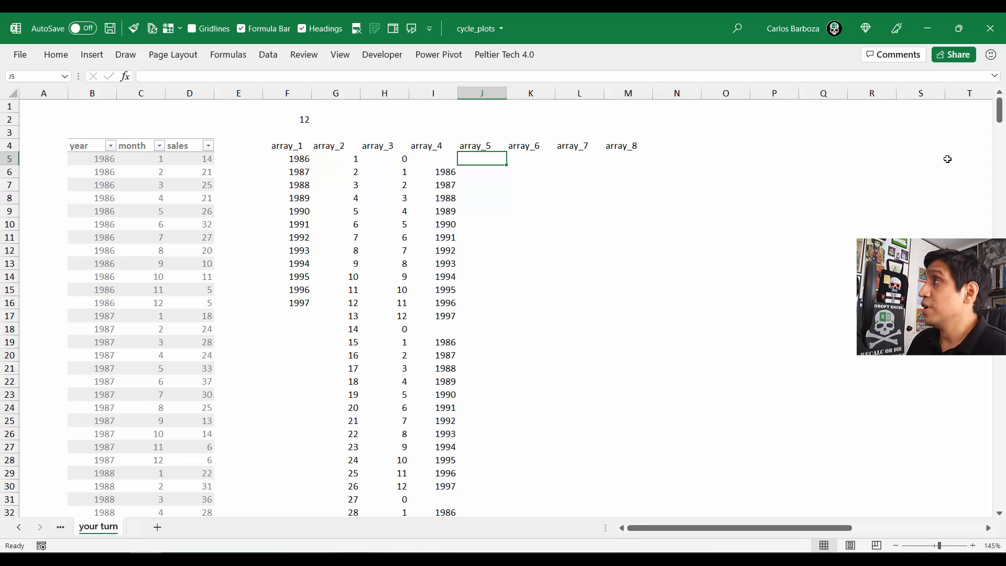
{"action": "type", "text": "=max"}
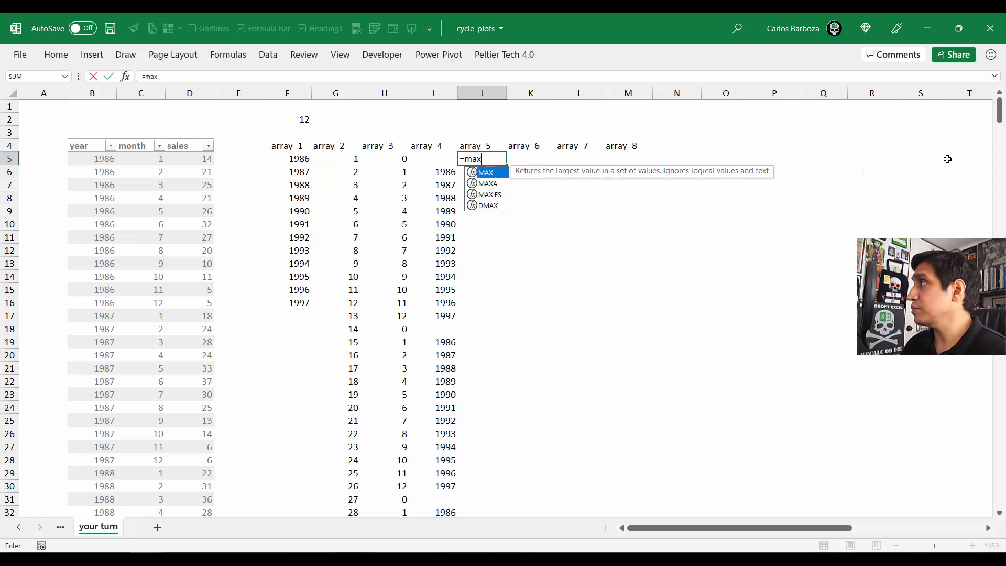
{"action": "key", "text": "Tab"}
{"action": "key", "text": "Left"}
{"action": "key", "text": "Left"}
{"action": "key", "text": "Left"}
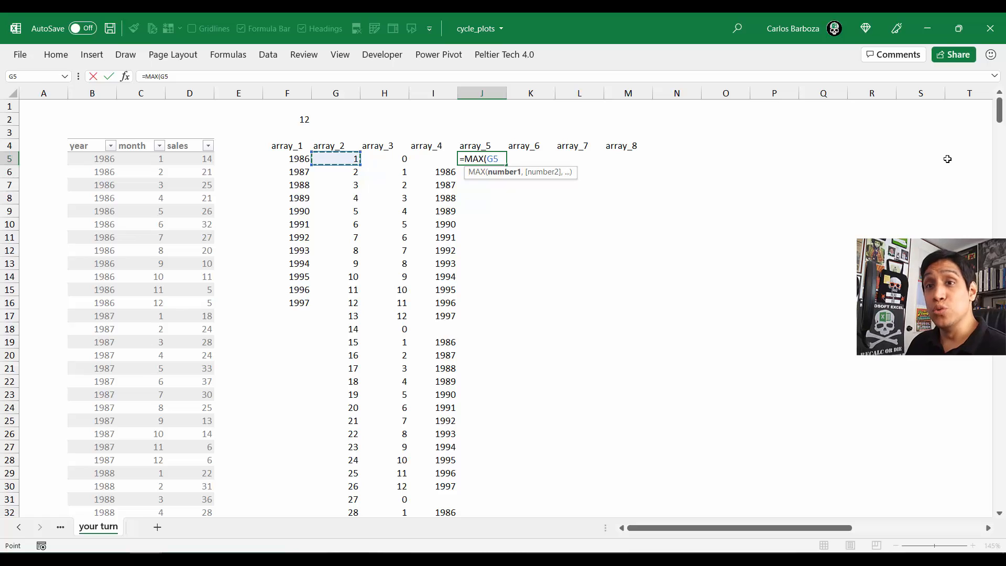
{"action": "type", "text": "#"}
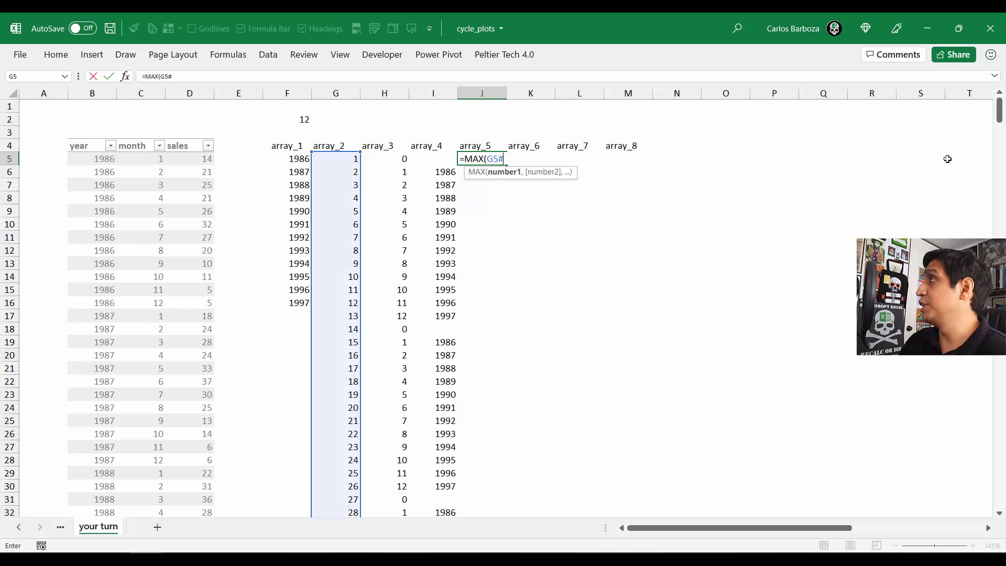
{"action": "type", "text": ")"}
{"action": "key", "text": "Return"}
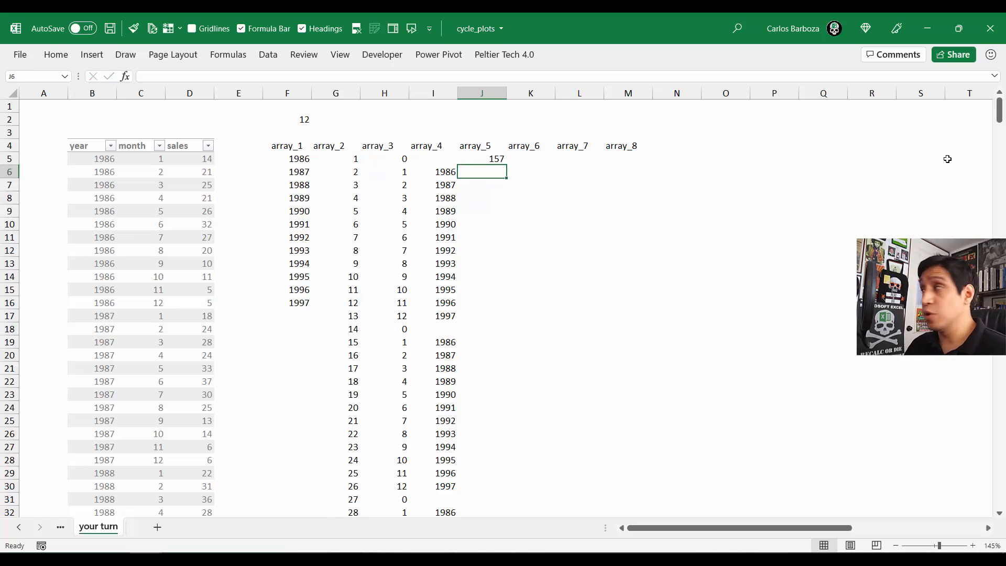
Step: Wrap the MAX formula in J5 in a SEQUENCE function, using MAX(G5#) as its rows argument
{"action": "key", "text": "Up"}
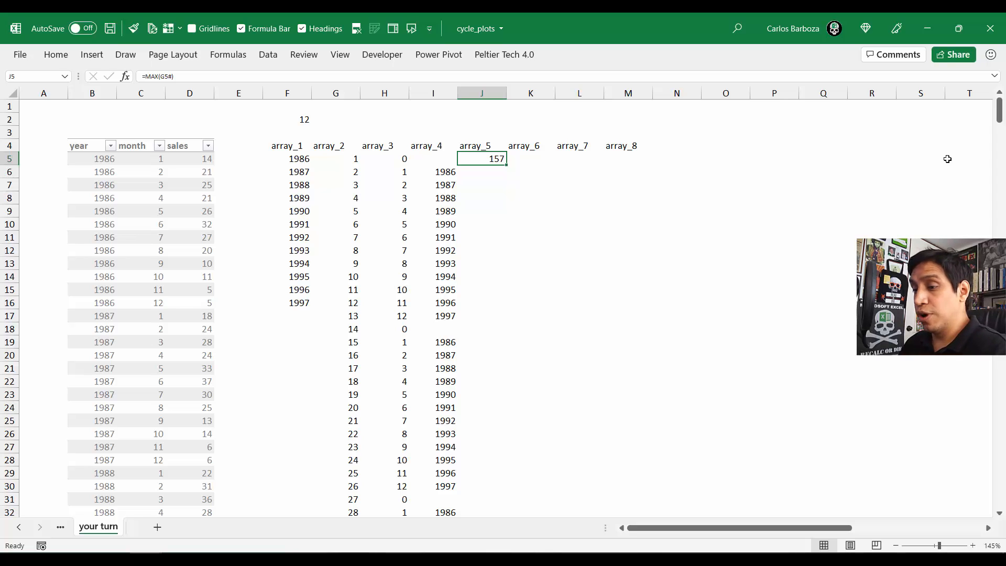
{"action": "key", "text": "F2"}
{"action": "key", "text": "Left"}
{"action": "key", "text": "Left"}
{"action": "key", "text": "Left"}
{"action": "key", "text": "Left"}
{"action": "key", "text": "Left"}
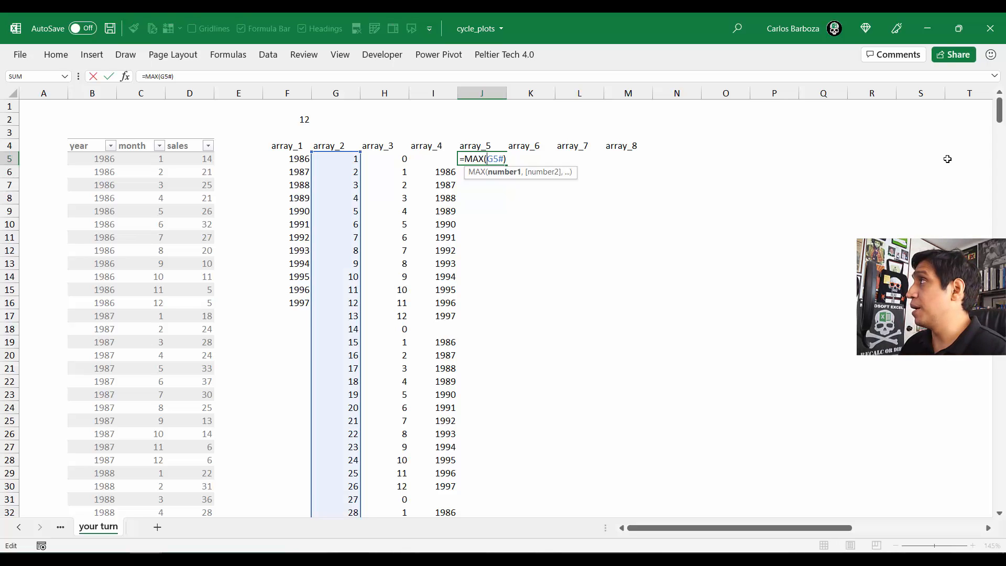
{"action": "key", "text": "Left"}
{"action": "key", "text": "Left"}
{"action": "key", "text": "Left"}
{"action": "type", "text": "SEQUENCE("}
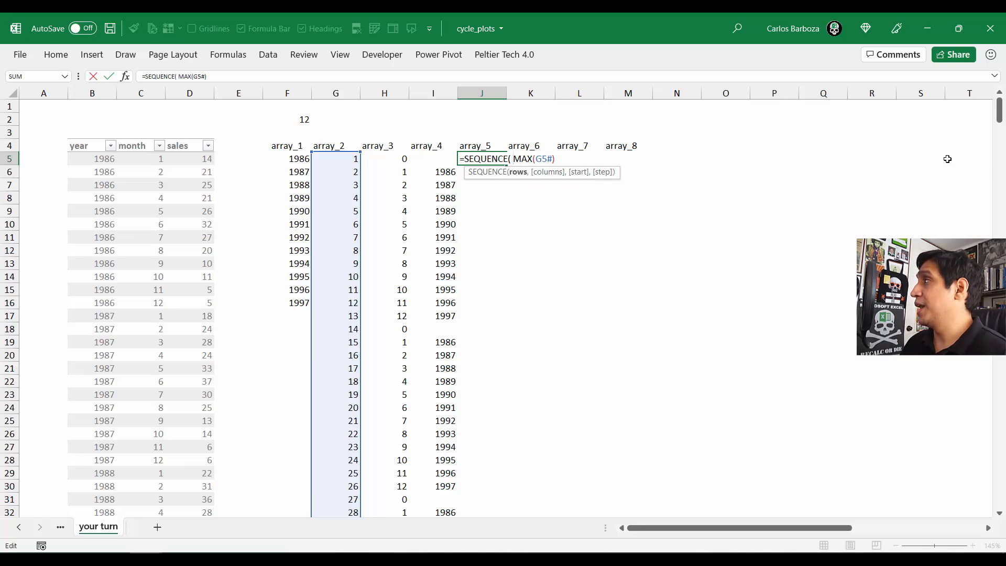
Step: Leave the columns argument empty and start the sequence at 0, completing J5 as =SEQUENCE(MAX(G5#),,0)
{"action": "key", "text": "End"}
{"action": "type", "text": ","}
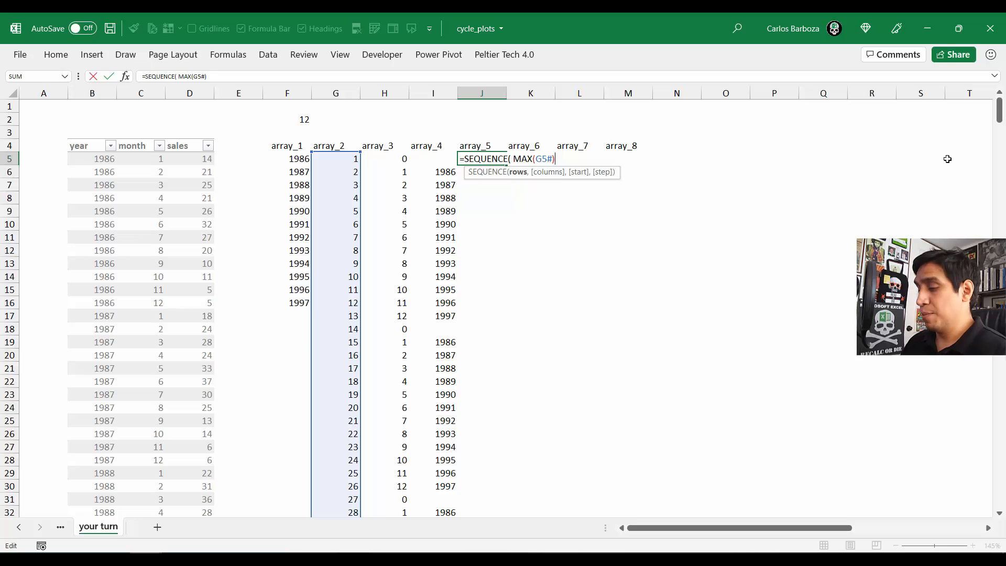
{"action": "type", "text": ","}
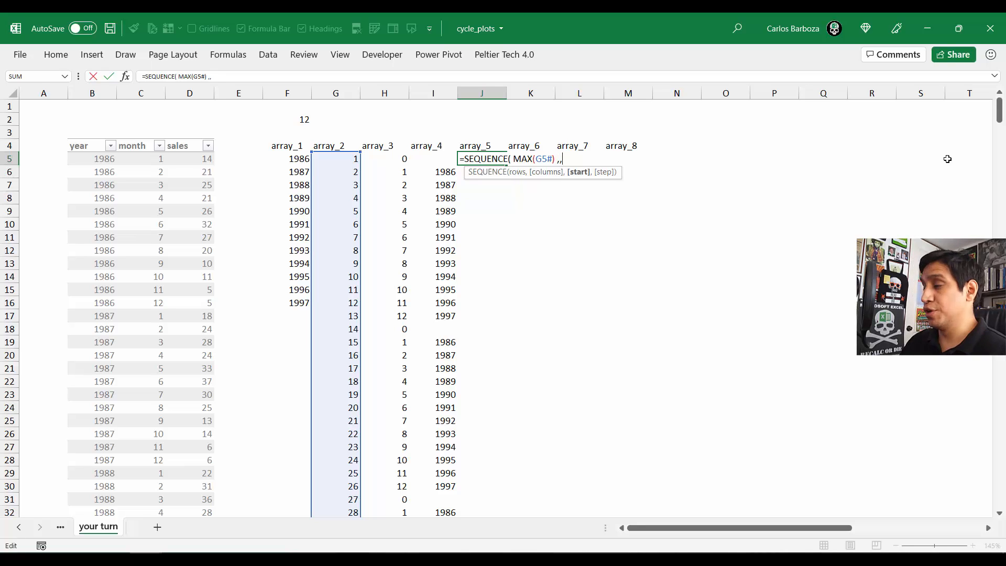
{"action": "type", "text": " 0("}
{"action": "type", "text": ")"}
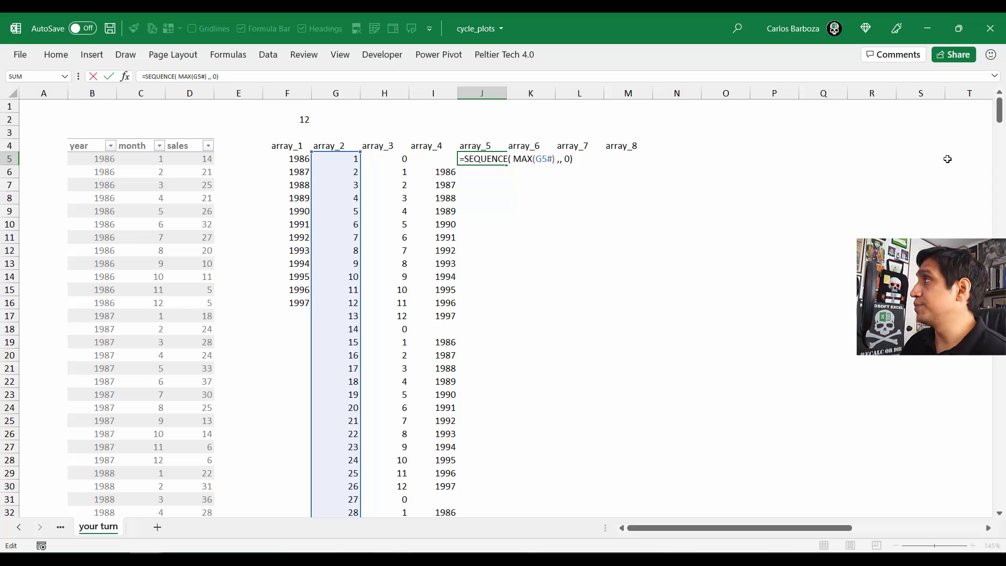
{"action": "key", "text": "Return"}
Step: Check the last row of array_5 against the other spilled arrays in row 161
{"action": "key", "text": "Up"}
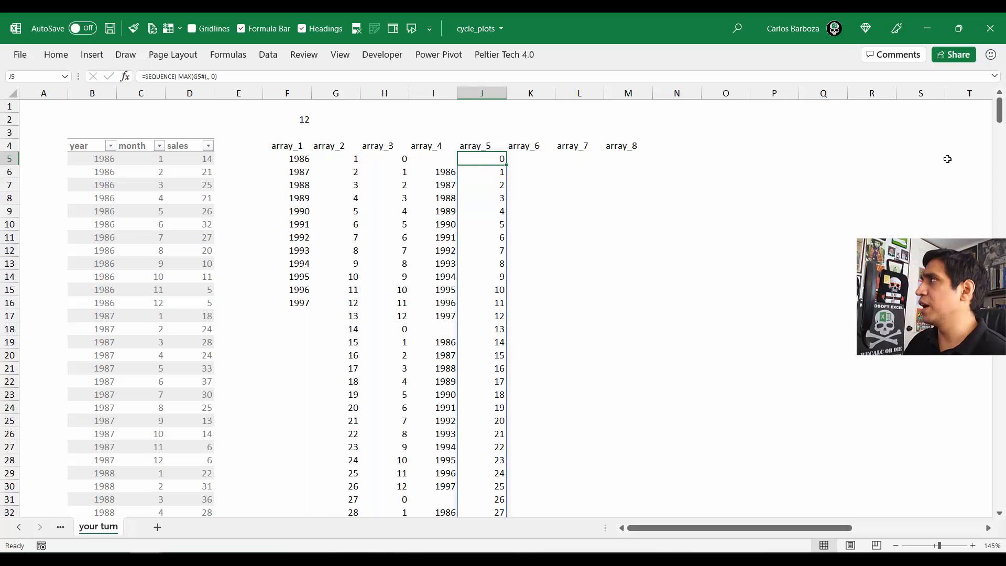
{"action": "key", "text": "ctrl+Down"}
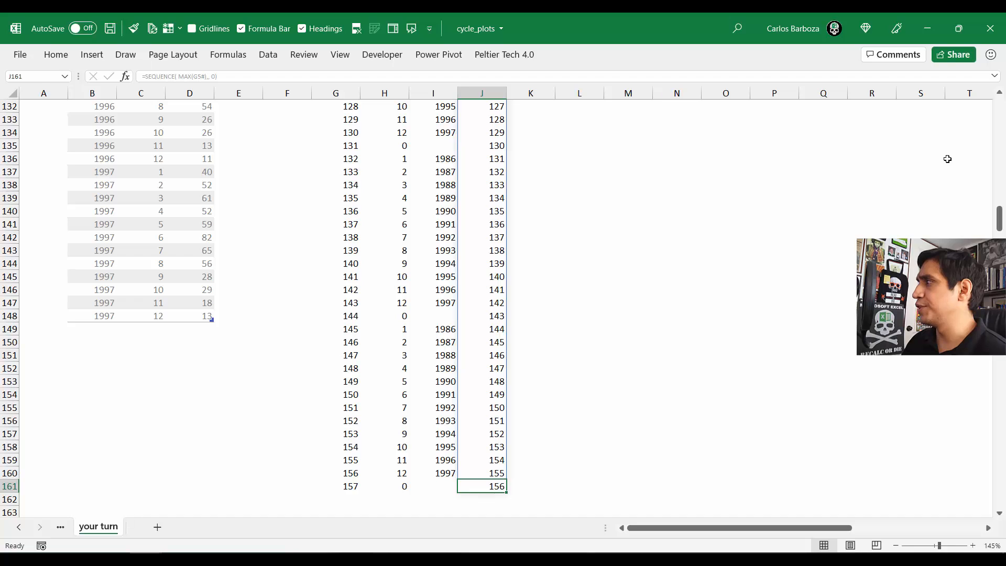
{"action": "key", "text": "Left"}
{"action": "key", "text": "Left"}
{"action": "key", "text": "Left"}
{"action": "key", "text": "Right"}
{"action": "key", "text": "Right"}
{"action": "key", "text": "Right"}
{"action": "key", "text": "Right"}
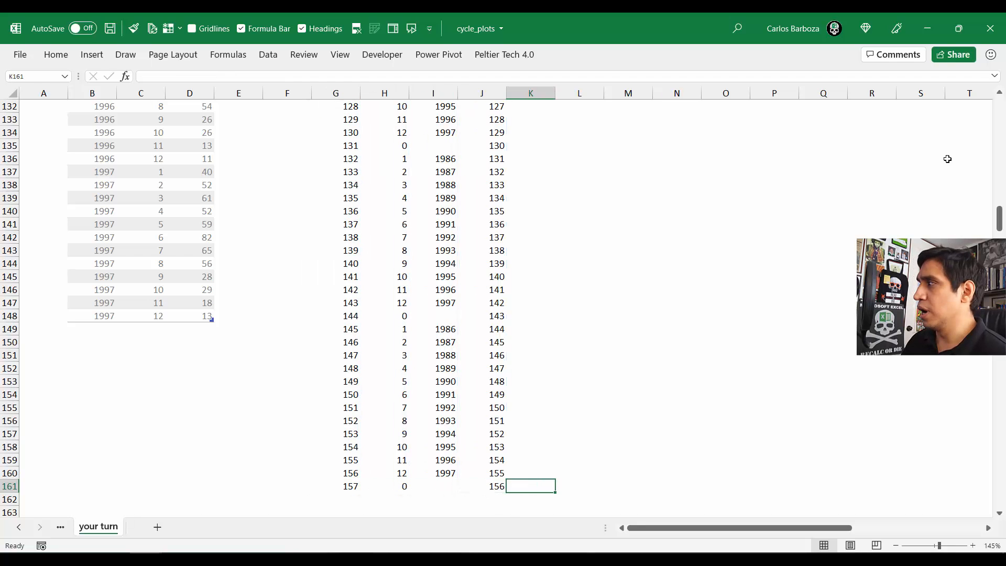
Step: Divide the sequence in J5 by the number of unique years, making the formula =SEQUENCE(MAX(G5#),,0)/COUNT(F5#)
{"action": "key", "text": "Left"}
{"action": "key", "text": "Up"}
{"action": "key", "text": "ctrl+Up"}
{"action": "key", "text": "ctrl+Up"}
{"action": "key", "text": "ctrl+Down"}
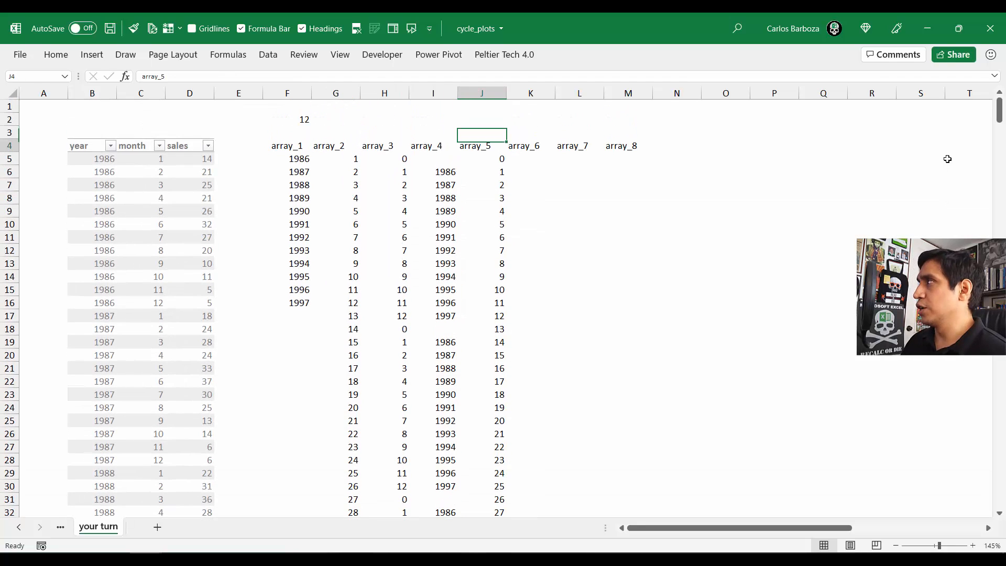
{"action": "key", "text": "Down"}
{"action": "key", "text": "F2"}
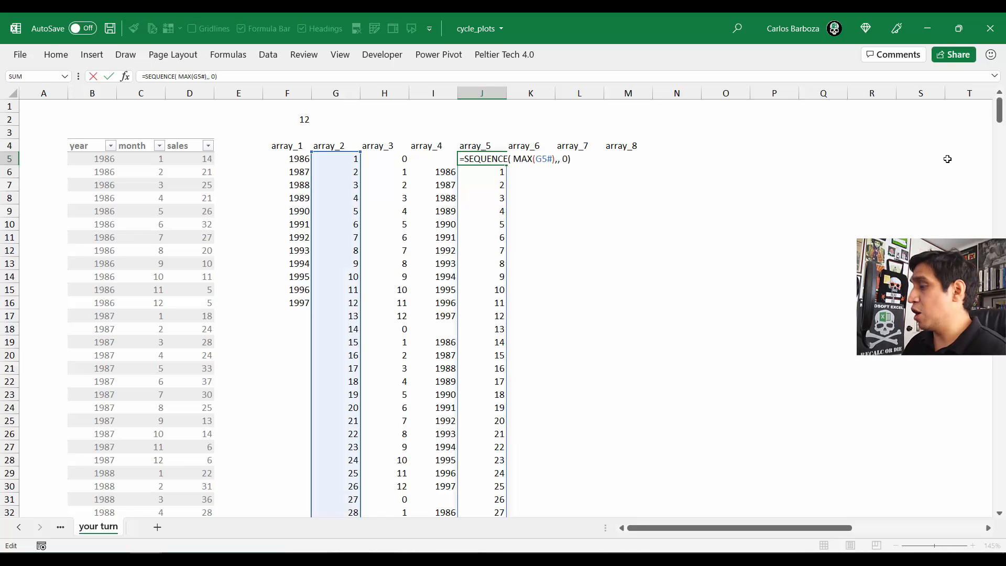
{"action": "type", "text": "/"}
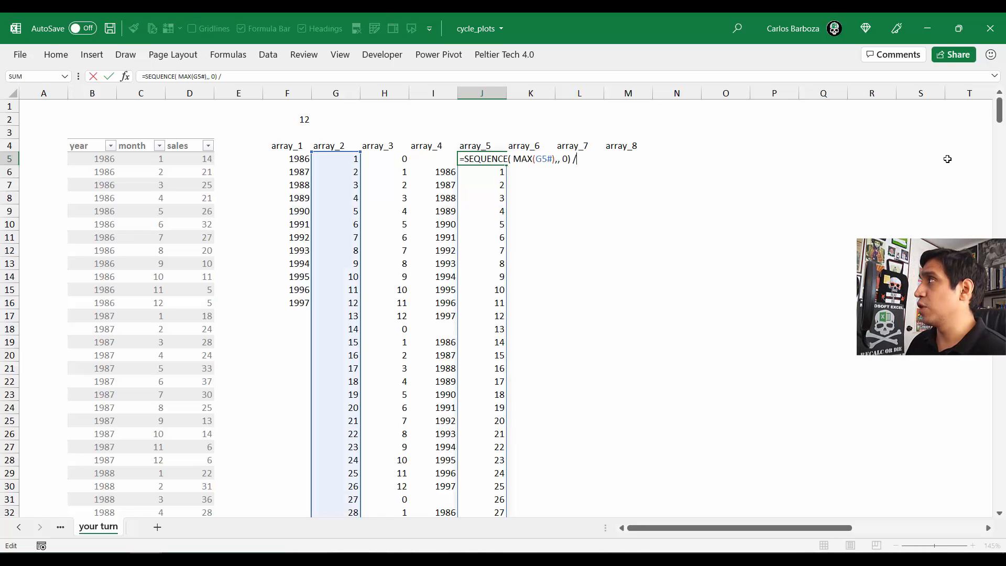
{"action": "type", "text": " count"}
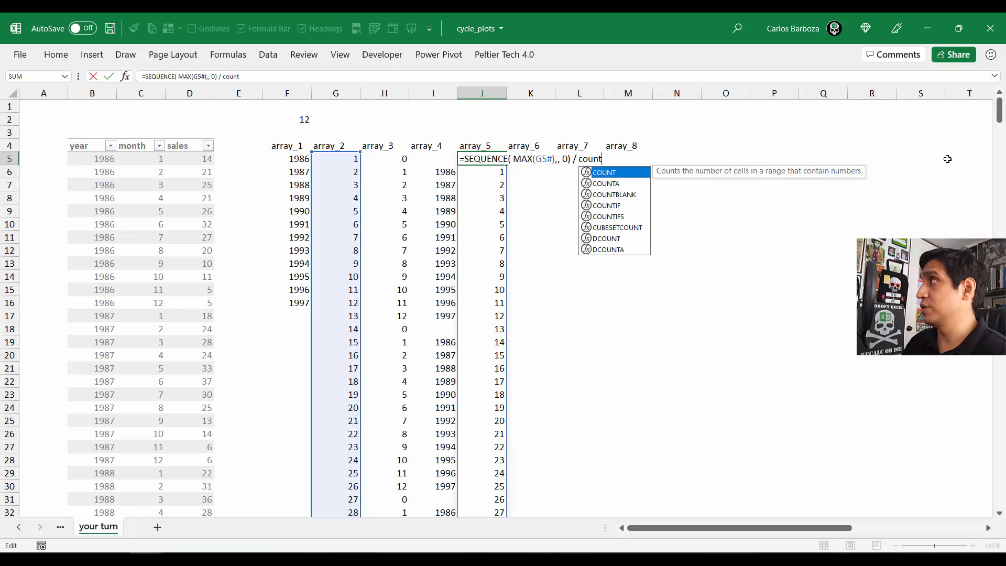
{"action": "key", "text": "Tab"}
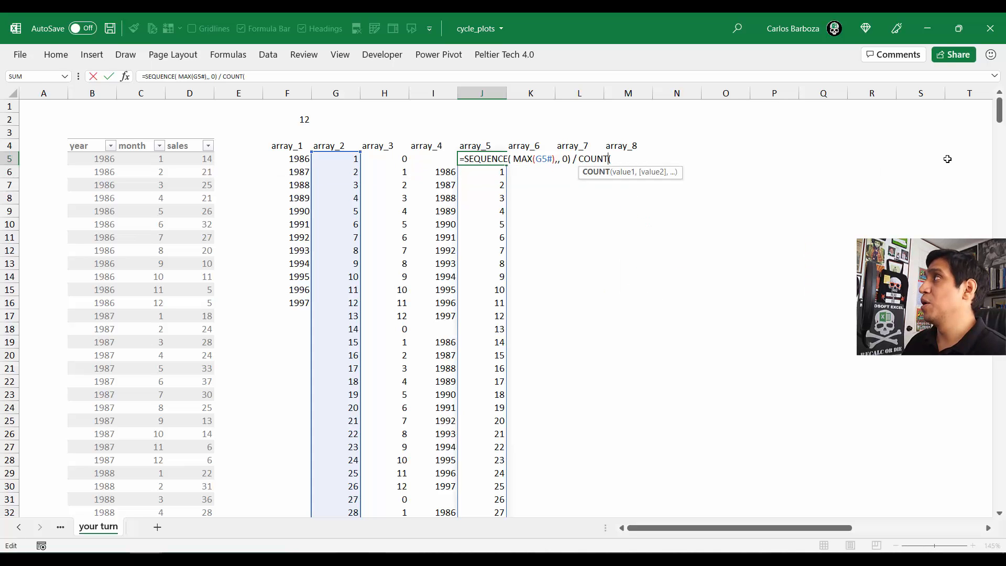
{"action": "key", "text": "Left"}
{"action": "key", "text": "Left"}
{"action": "key", "text": "Left"}
{"action": "key", "text": "Left"}
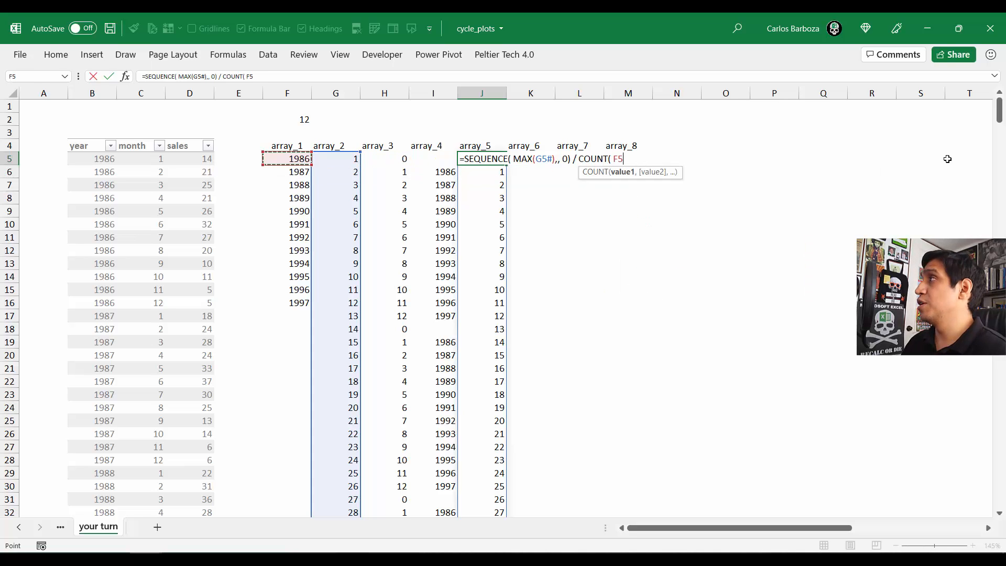
{"action": "type", "text": "#)"}
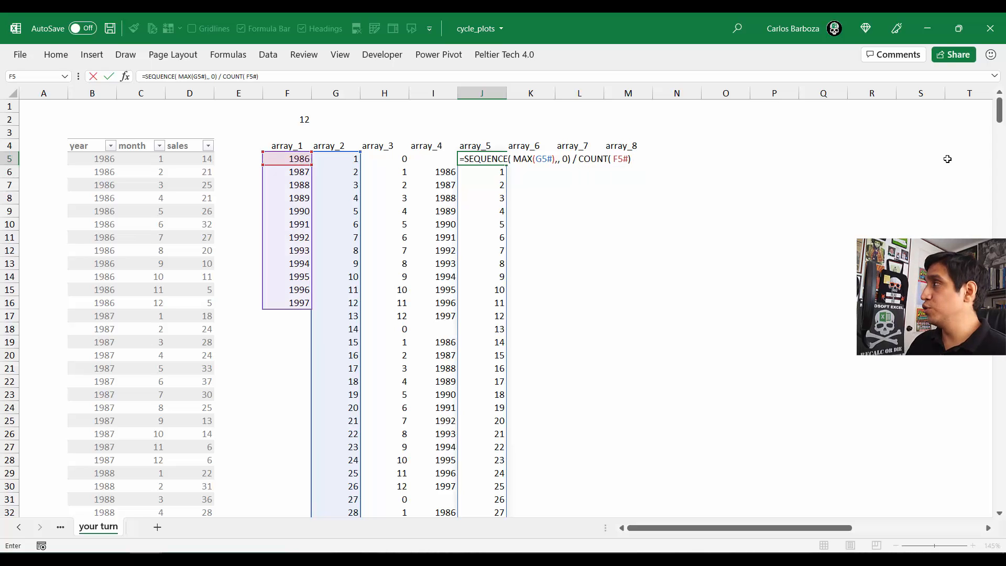
{"action": "key", "text": "Return"}
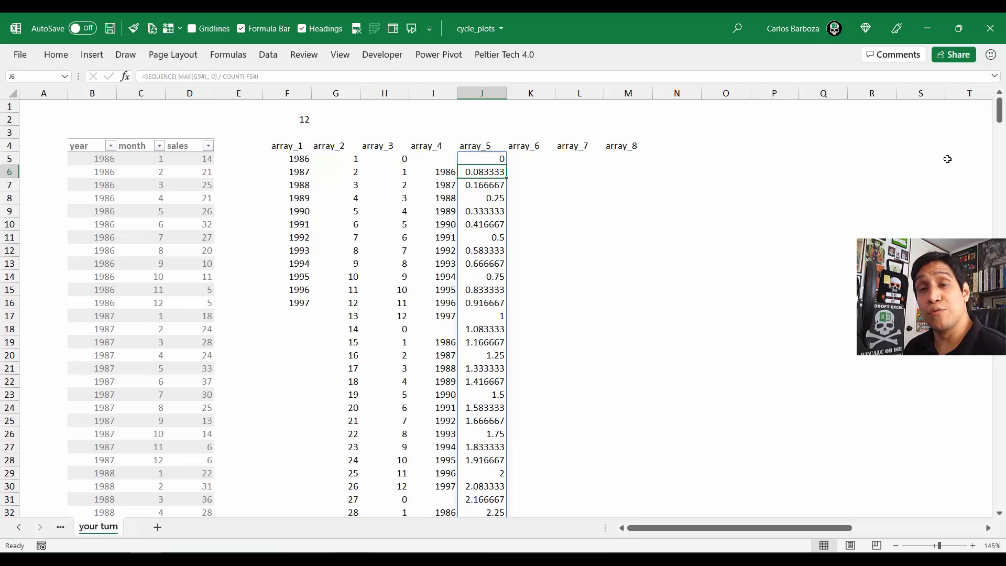
Step: Round the array_5 results down by wrapping J5 in INT, as =INT(SEQUENCE(MAX(G5#),,0)/COUNT(F5#))
{"action": "key", "text": "Up"}
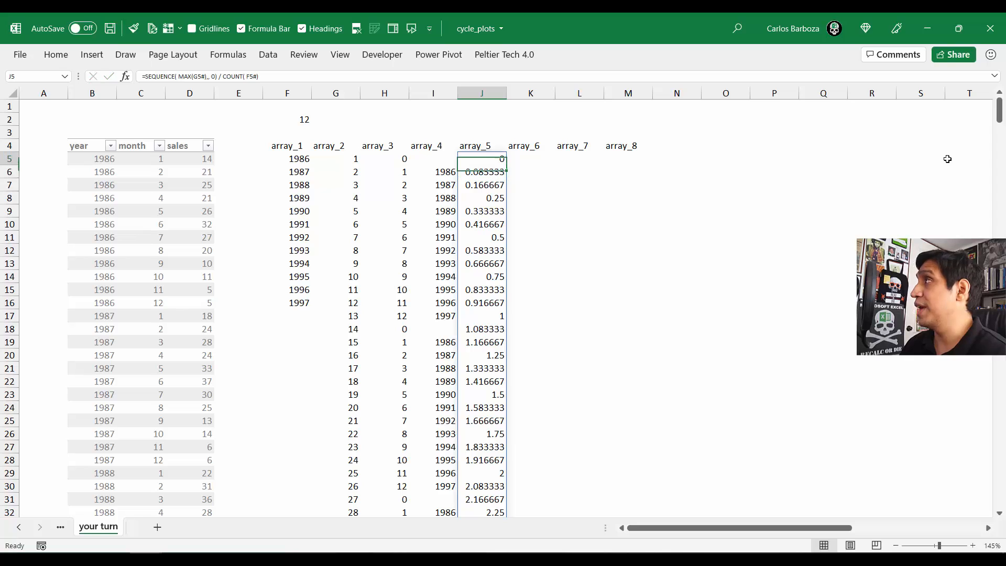
{"action": "key", "text": "F2"}
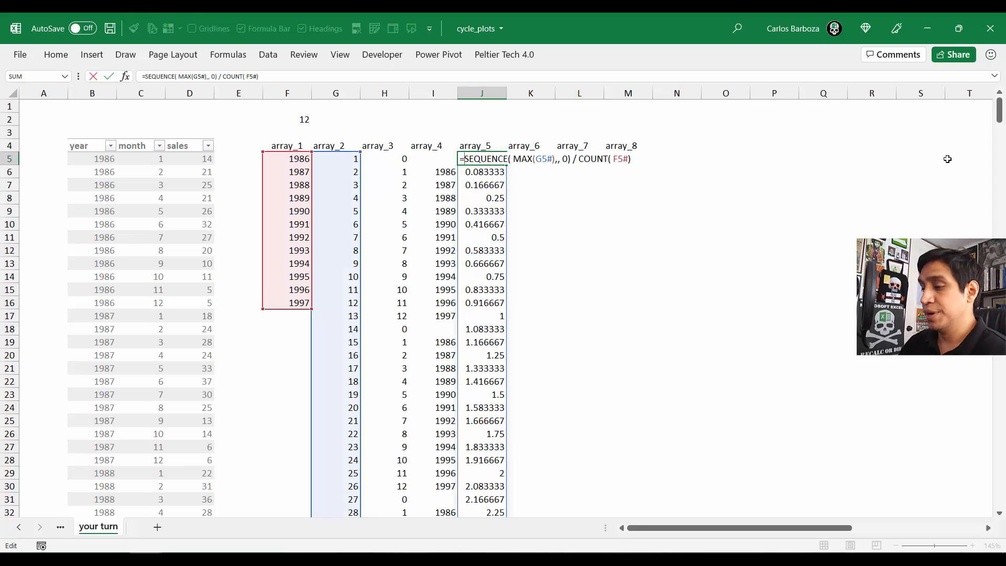
{"action": "type", "text": "INT"}
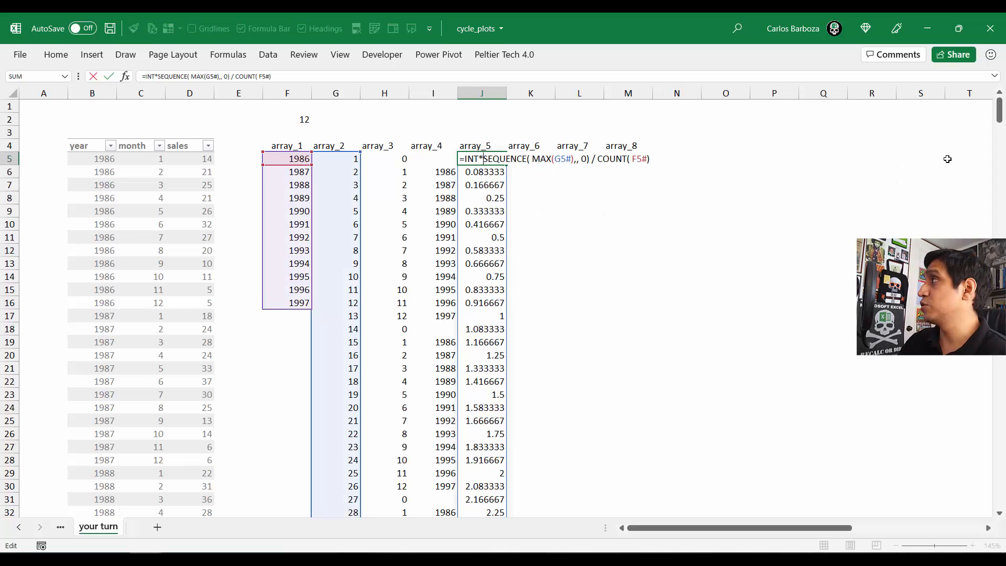
{"action": "type", "text": "("}
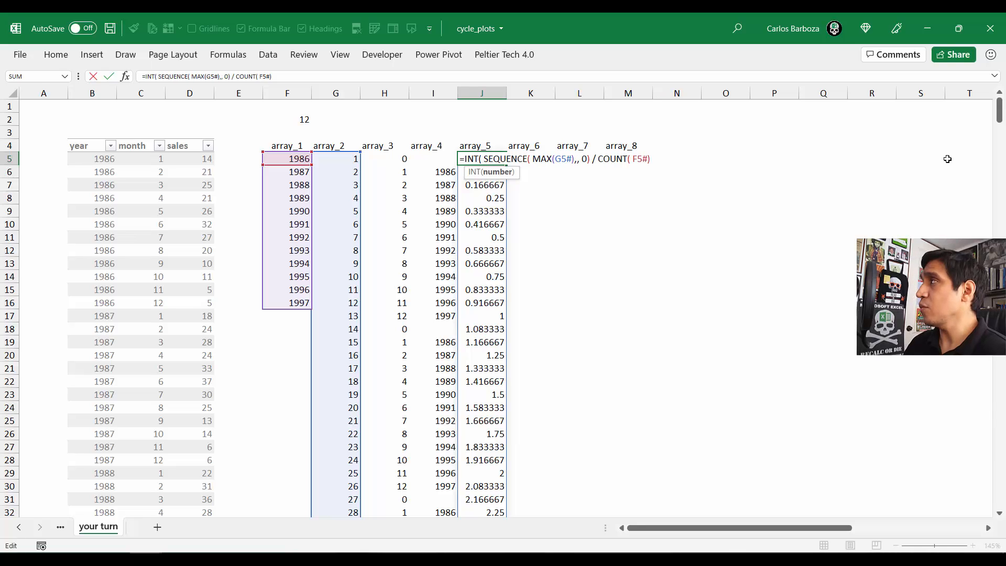
{"action": "key", "text": "BackSpace"}
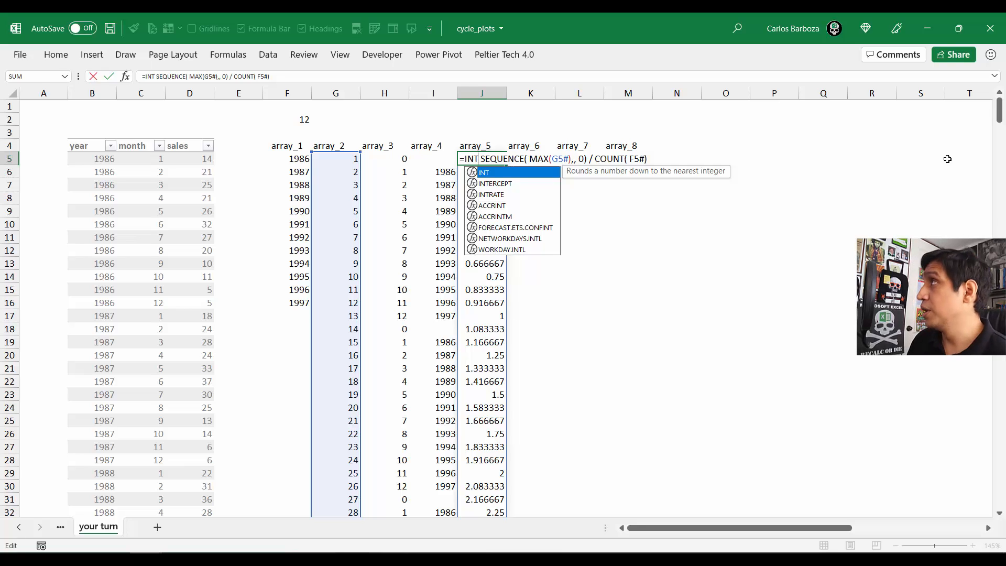
{"action": "type", "text": "("}
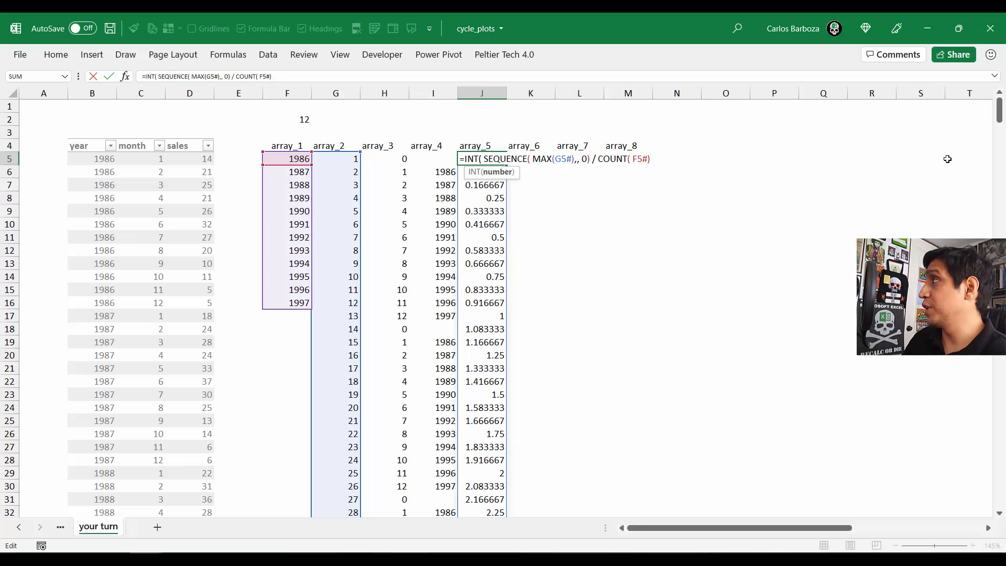
{"action": "key", "text": "Left"}
{"action": "key", "text": "Left"}
{"action": "key", "text": "Left"}
{"action": "key", "text": "Left"}
{"action": "key", "text": "Left"}
{"action": "key", "text": "Left"}
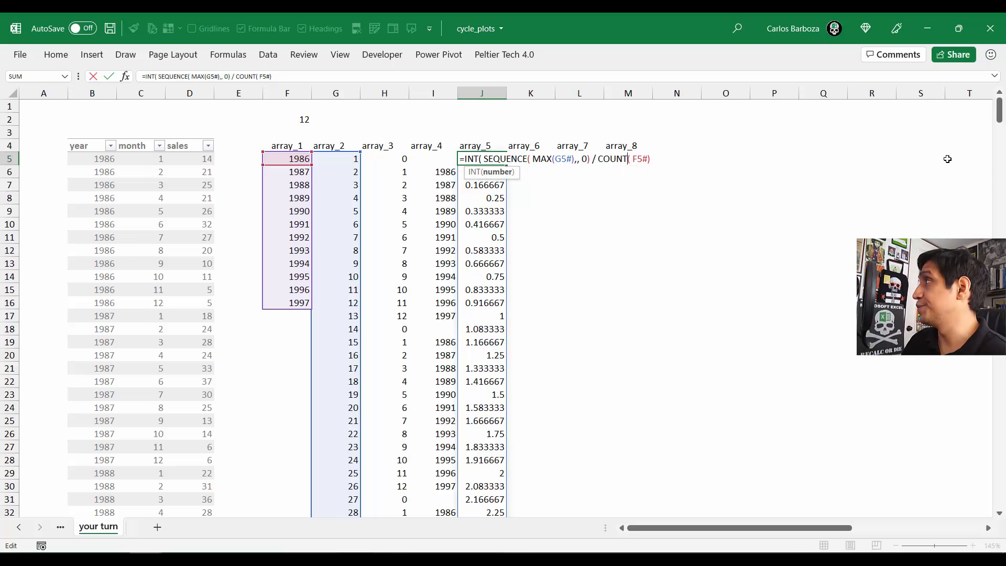
{"action": "key", "text": "End"}
{"action": "type", "text": ")"}
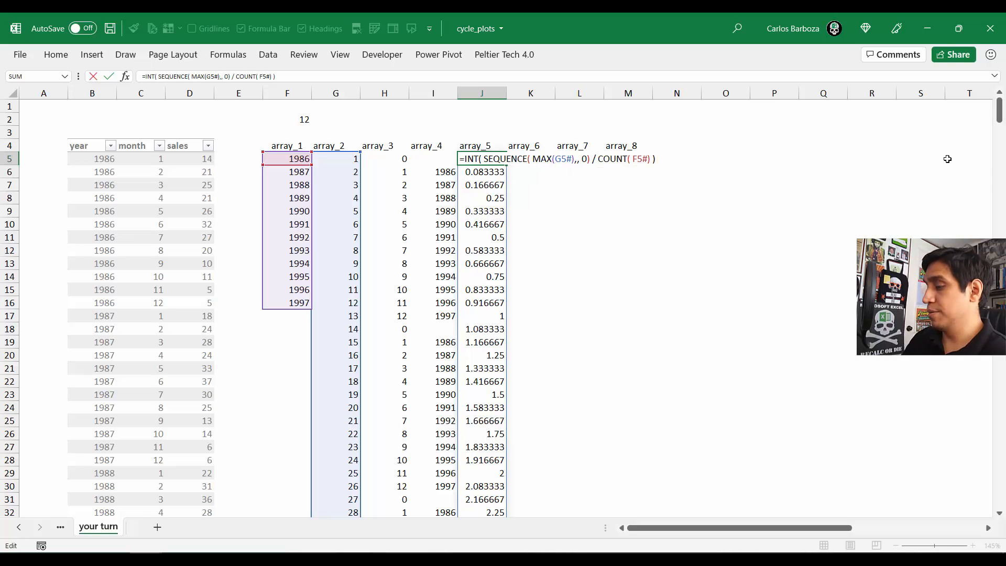
{"action": "key", "text": "Return"}
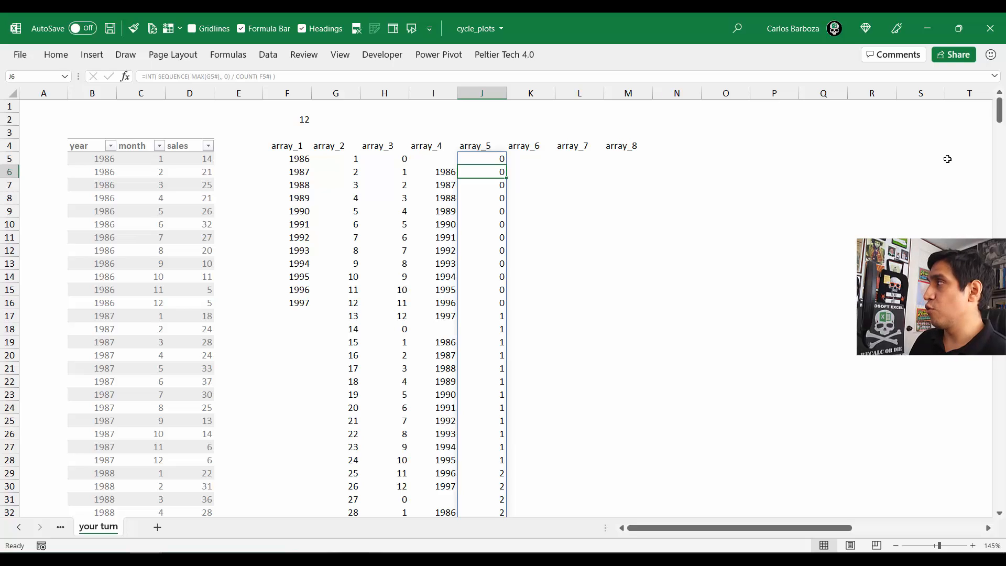
Step: Compare where the array_5 block numbers change with each repeated 1986–1997 run of years in array_4
{"action": "left_click_drag", "start_coordinate": [497, 472], "coordinate": [452, 487]}
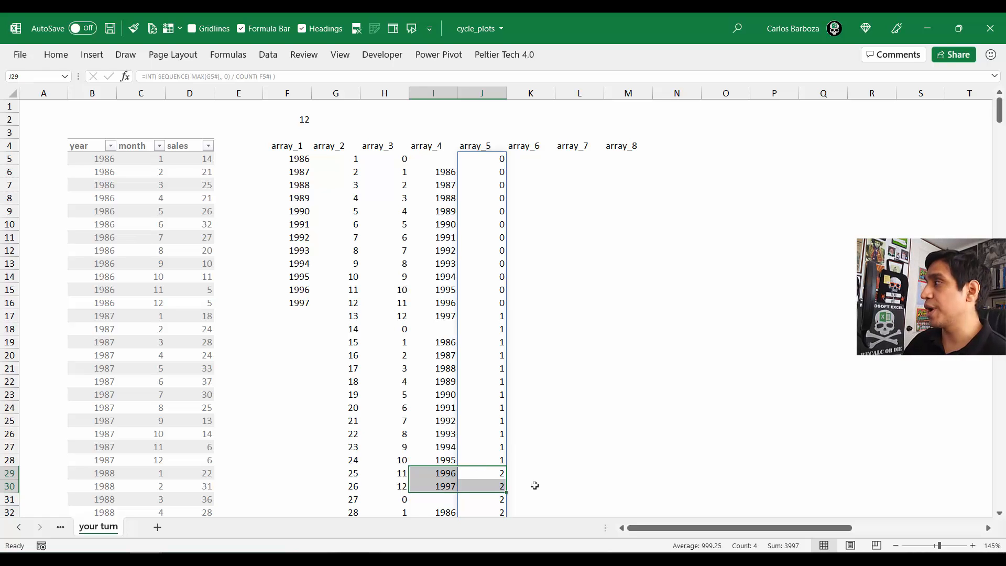
{"action": "scroll", "coordinate": [480, 385], "scroll_direction": "down", "scroll_amount": 6}
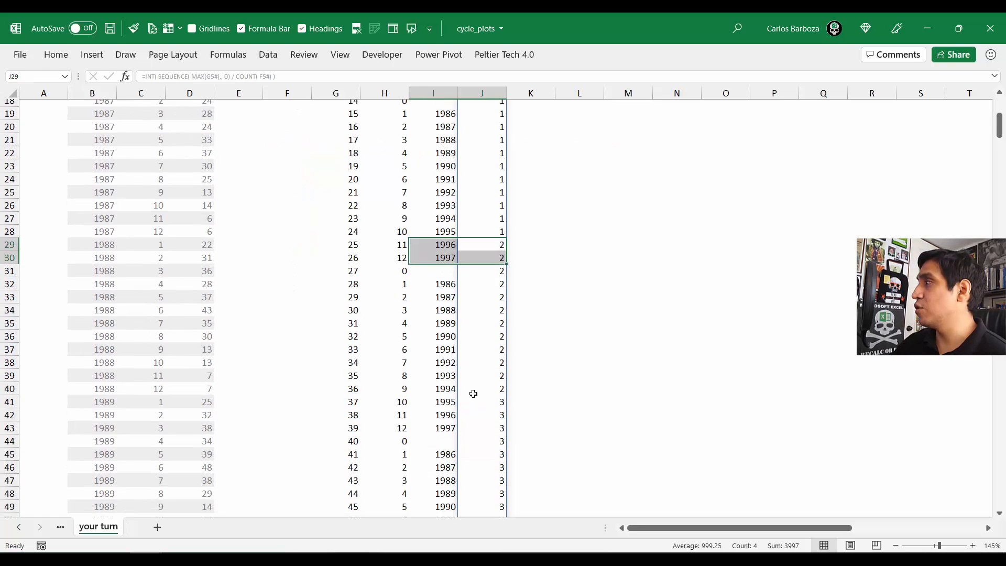
{"action": "left_click", "coordinate": [473, 393]}
{"action": "key", "text": "Down"}
{"action": "key", "text": "Down"}
{"action": "key", "text": "Down"}
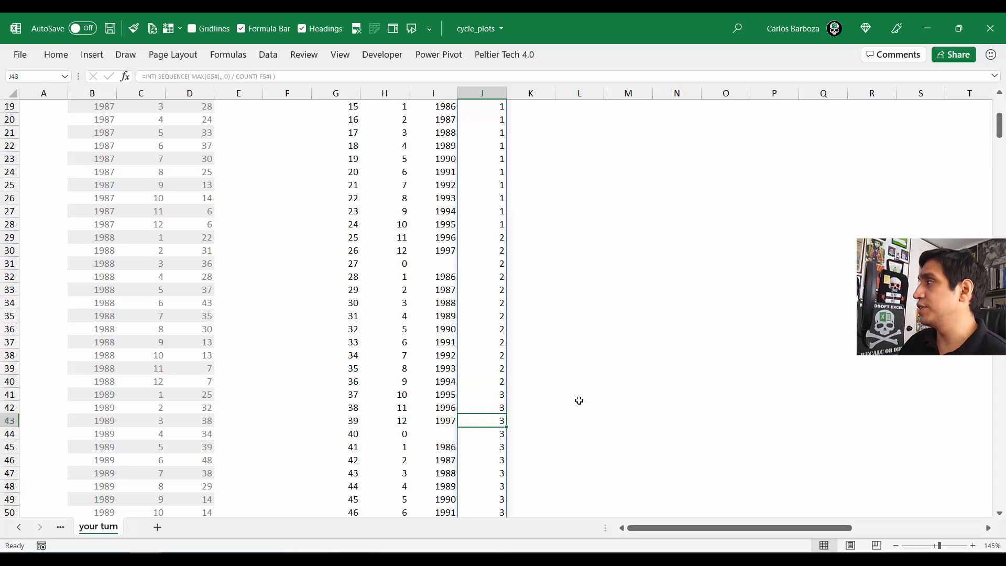
{"action": "key", "text": "Up"}
{"action": "key", "text": "Up"}
{"action": "key", "text": "Up"}
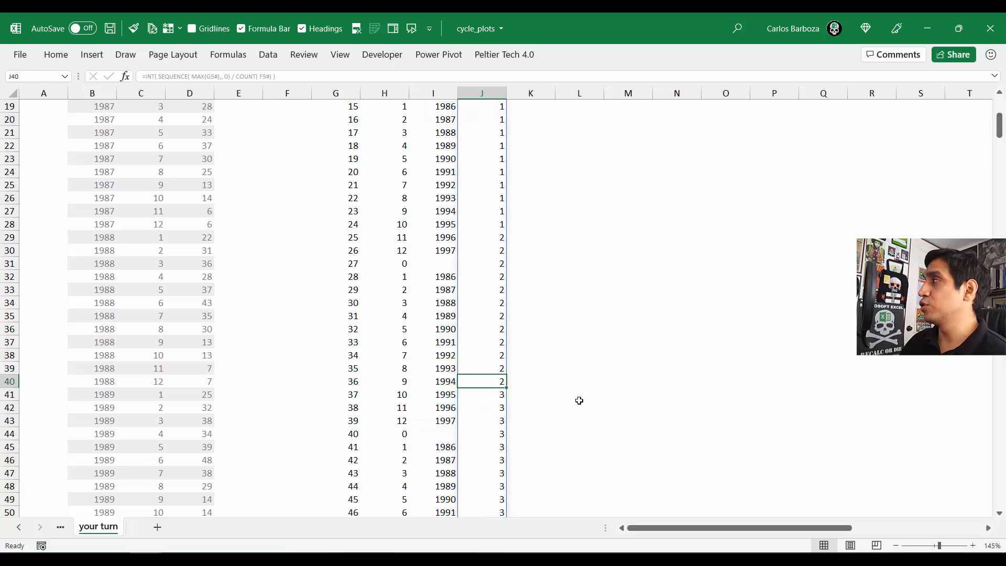
{"action": "key", "text": "Up"}
{"action": "key", "text": "Up"}
{"action": "key", "text": "Up"}
{"action": "key", "text": "Up"}
{"action": "key", "text": "Up"}
{"action": "key", "text": "Up"}
{"action": "key", "text": "Up"}
{"action": "key", "text": "Left"}
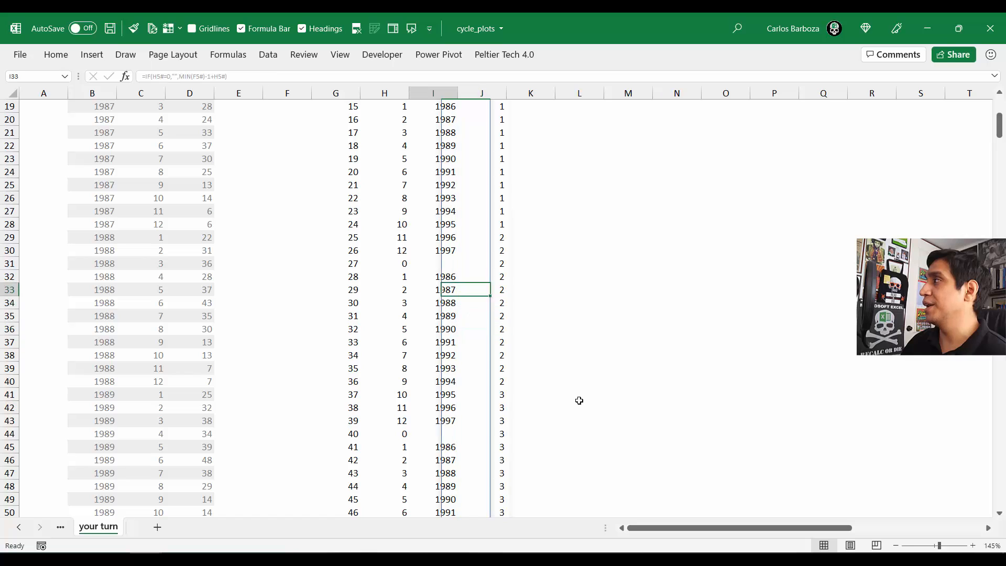
{"action": "key", "text": "Up"}
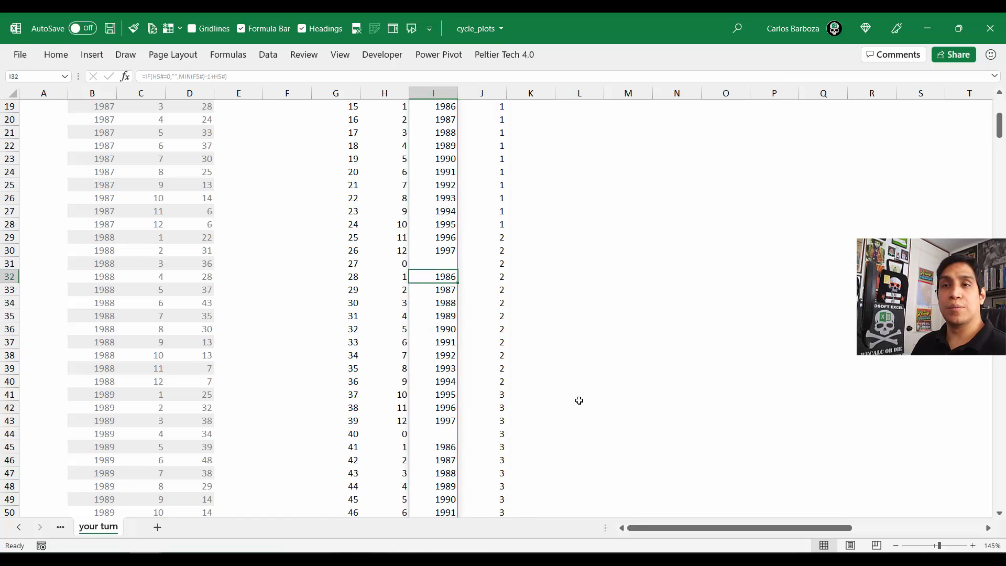
{"action": "scroll", "coordinate": [579, 400], "scroll_direction": "up", "scroll_amount": 6}
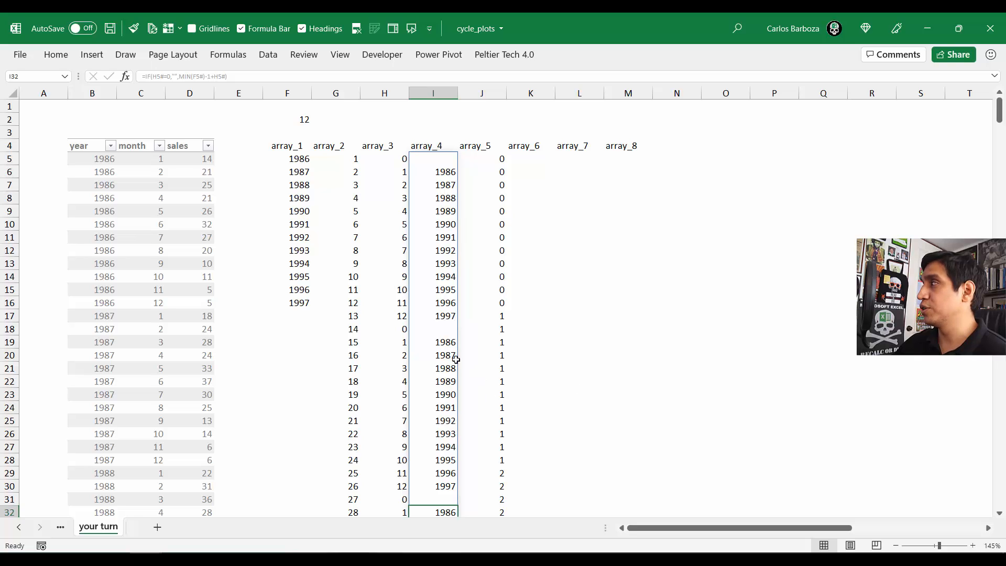
{"action": "left_click", "coordinate": [449, 165]}
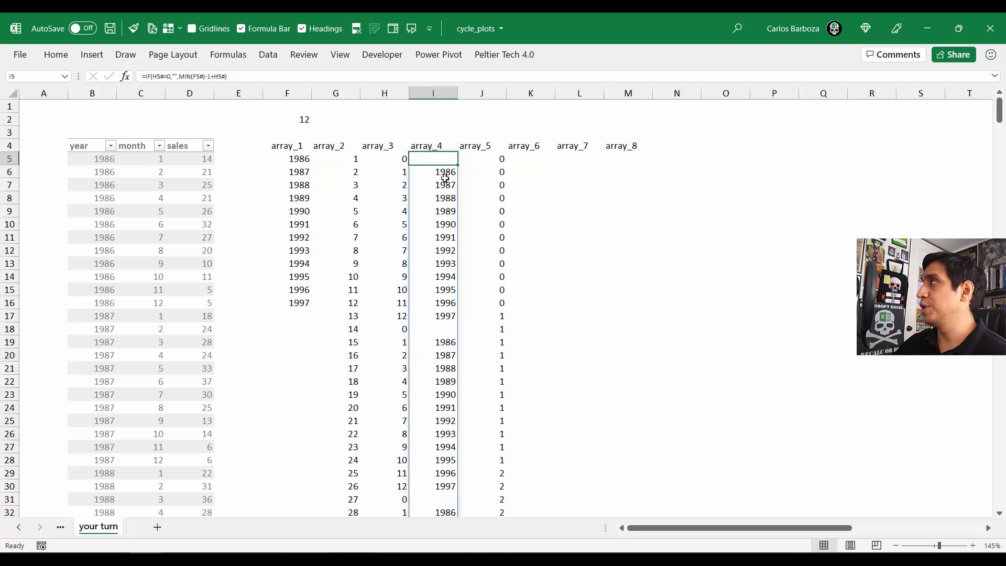
{"action": "left_click_drag", "start_coordinate": [445, 173], "coordinate": [425, 488]}
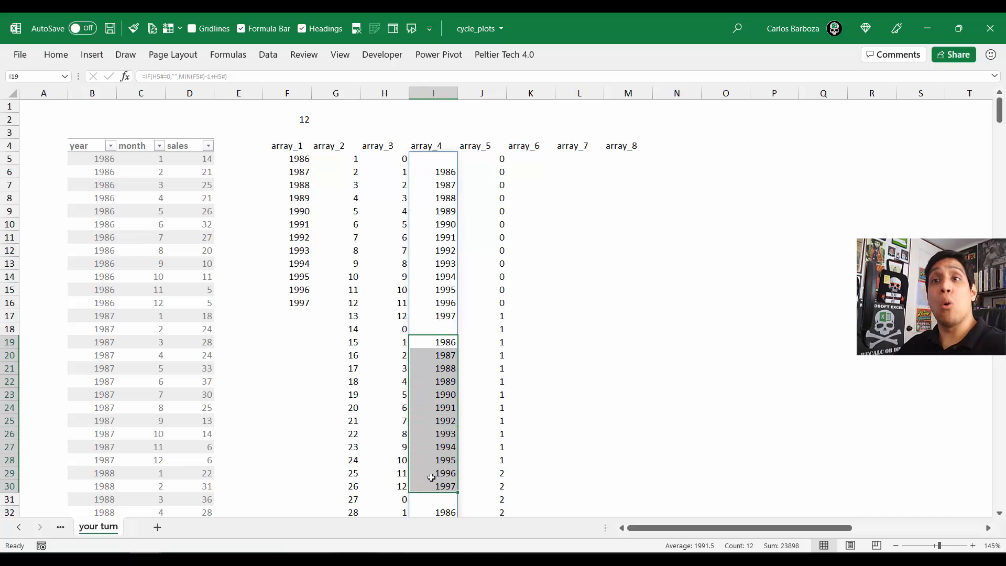
Step: Add 1 to the year count in J5's divisor, making the formula =INT(SEQUENCE(MAX(G5#),,0)/(COUNT(F5#)+1))
{"action": "left_click", "coordinate": [496, 159]}
{"action": "key", "text": "F2"}
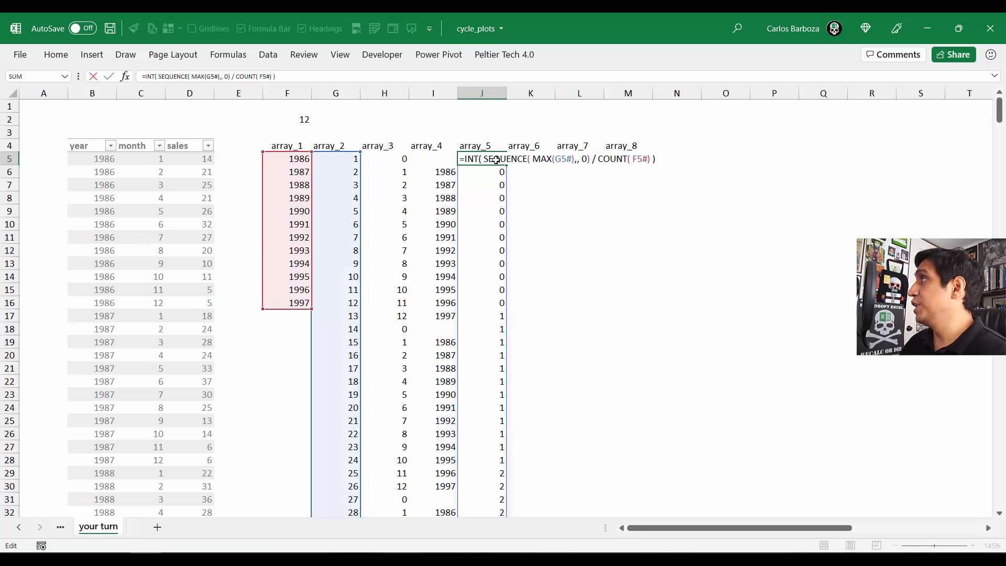
{"action": "key", "text": "Left"}
{"action": "key", "text": "Left"}
{"action": "key", "text": "Left"}
{"action": "key", "text": "Left"}
{"action": "key", "text": "Left"}
{"action": "key", "text": "Left"}
{"action": "key", "text": "Left"}
{"action": "key", "text": "Left"}
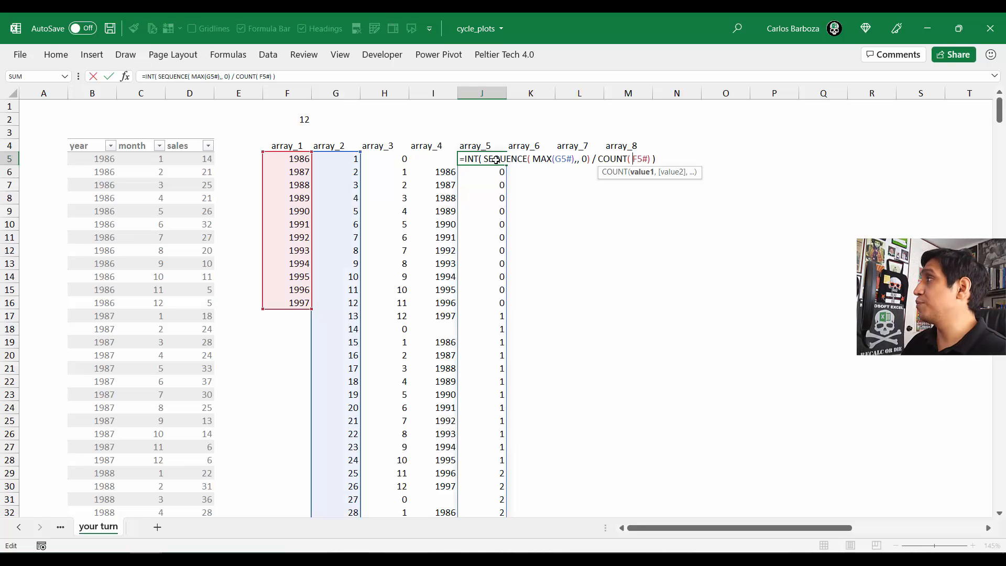
{"action": "type", "text": "("}
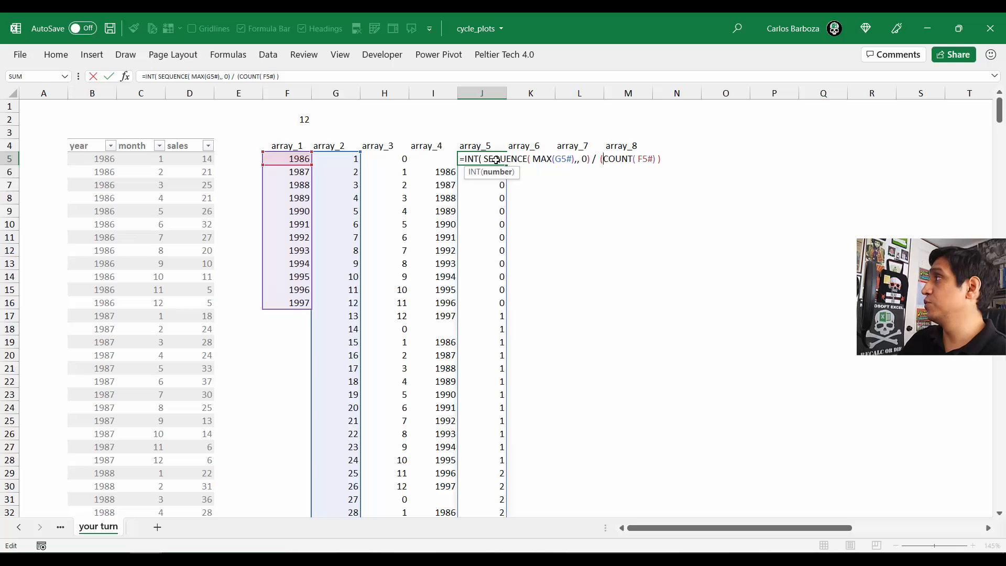
{"action": "key", "text": "Right"}
{"action": "key", "text": "Right"}
{"action": "key", "text": "Right"}
{"action": "key", "text": "Right"}
{"action": "key", "text": "Right"}
{"action": "key", "text": "Right"}
{"action": "key", "text": "Right"}
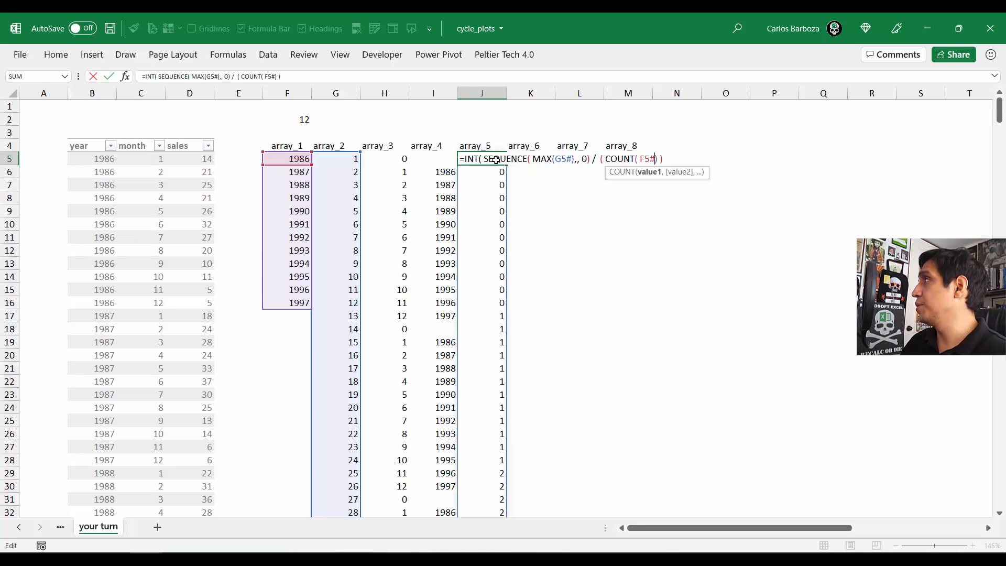
{"action": "key", "text": "Right"}
{"action": "key", "text": "Right"}
{"action": "type", "text": "+ 1 "}
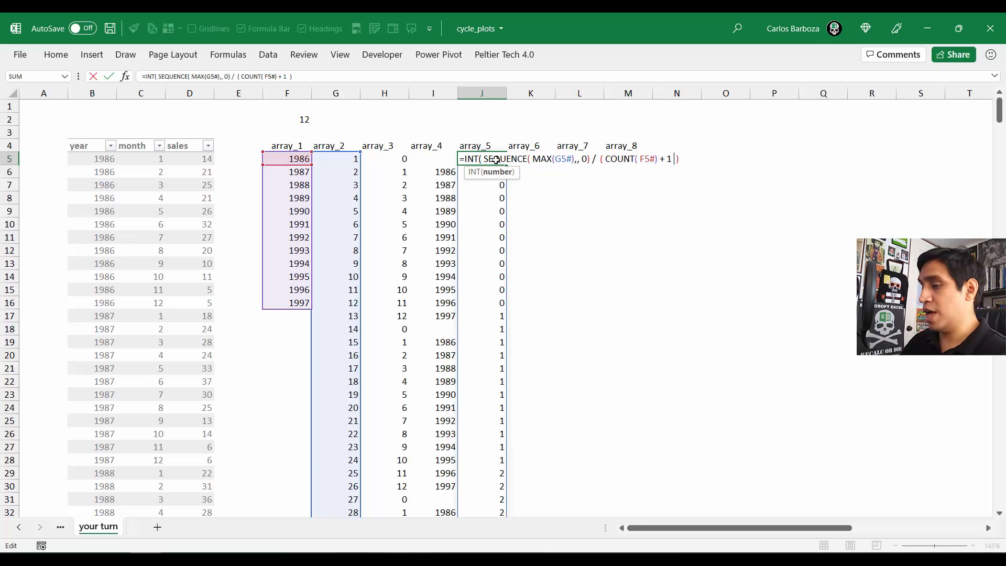
{"action": "type", "text": ")"}
{"action": "key", "text": "Return"}
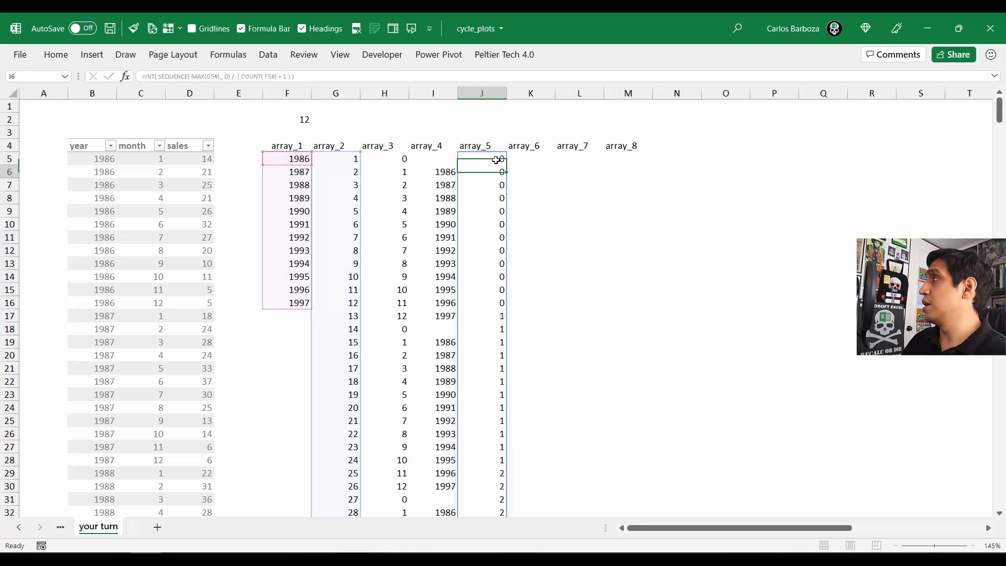
Step: Check the first array_5 block change around row 18 against the blank separator in array_4
{"action": "key", "text": "Down"}
{"action": "key", "text": "Down"}
{"action": "key", "text": "Down"}
{"action": "key", "text": "Down"}
{"action": "key", "text": "Down"}
{"action": "key", "text": "Down"}
{"action": "key", "text": "Down"}
{"action": "key", "text": "Down"}
{"action": "key", "text": "Down"}
{"action": "key", "text": "Down"}
{"action": "key", "text": "Down"}
{"action": "key", "text": "Down"}
{"action": "key", "text": "Down"}
{"action": "key", "text": "Down"}
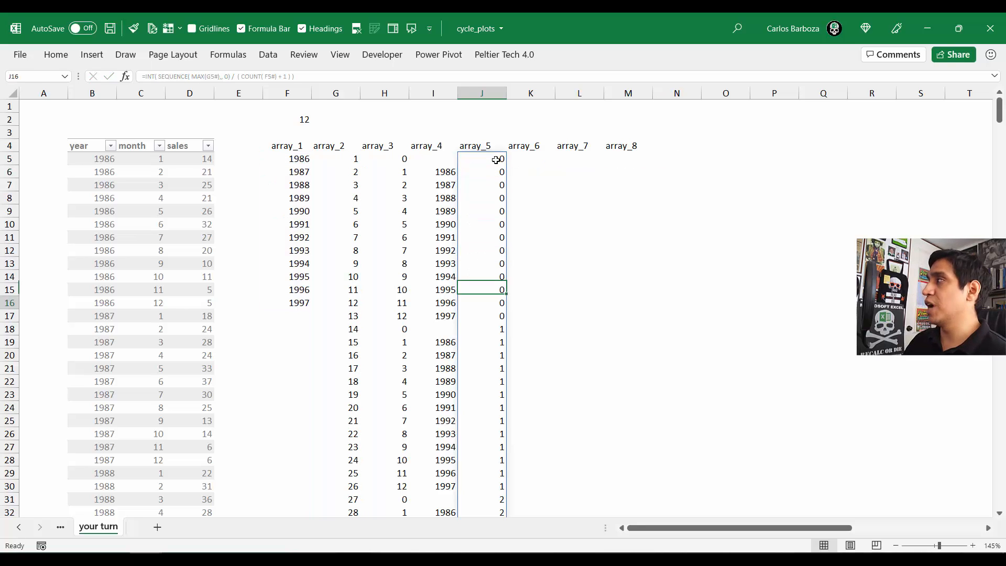
{"action": "key", "text": "Up"}
{"action": "key", "text": "Up"}
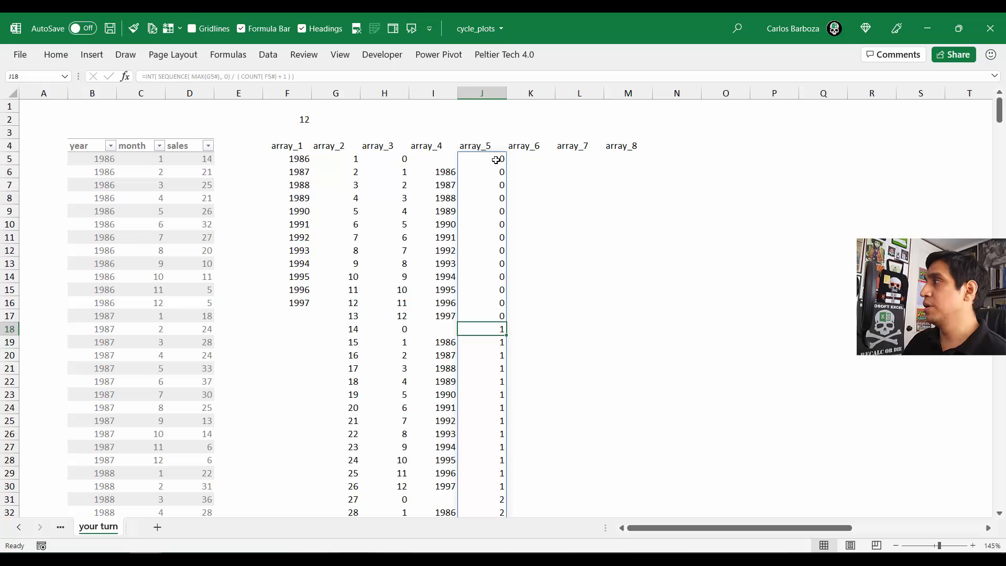
{"action": "key", "text": "Left"}
{"action": "key", "text": "Right"}
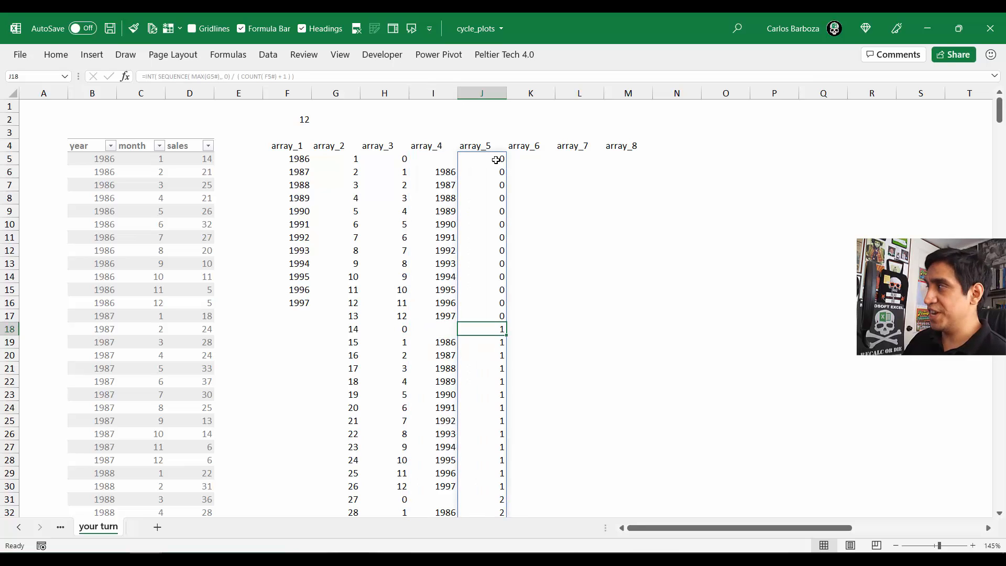
Step: Examine the following year blocks in array_4 alongside their array_5 numbers, from row 19 down through the block starting at row 45
{"action": "key", "text": "Down"}
{"action": "key", "text": "shift+Down"}
{"action": "key", "text": "shift+Down"}
{"action": "key", "text": "shift+Down"}
{"action": "key", "text": "shift+Down"}
{"action": "key", "text": "shift+Down"}
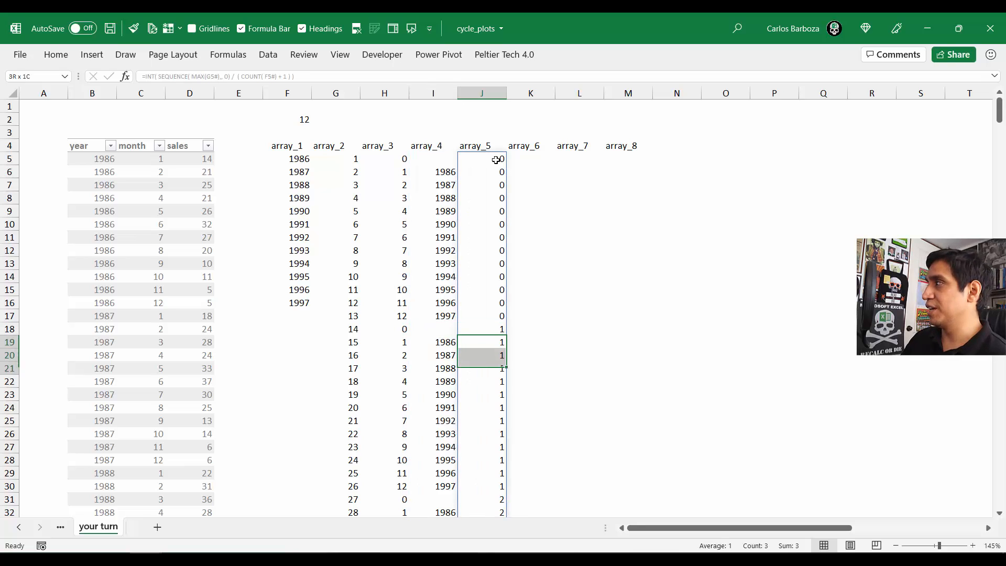
{"action": "key", "text": "shift+Down"}
{"action": "key", "text": "shift+Down"}
{"action": "key", "text": "shift+Down"}
{"action": "key", "text": "shift+Down"}
{"action": "key", "text": "shift+Down"}
{"action": "key", "text": "shift+Down"}
{"action": "key", "text": "shift+Left"}
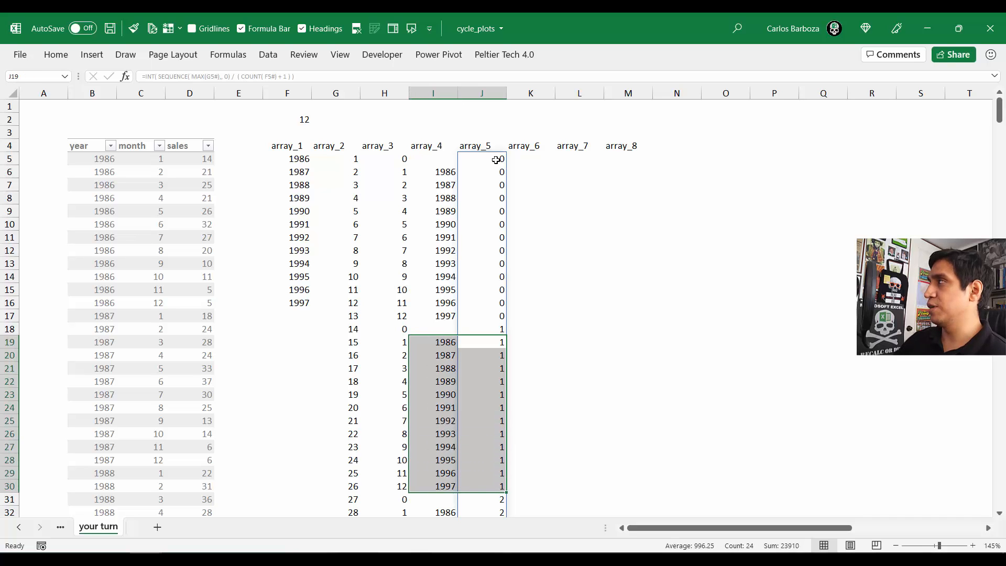
{"action": "scroll", "coordinate": [375, 265], "scroll_direction": "down", "scroll_amount": 2}
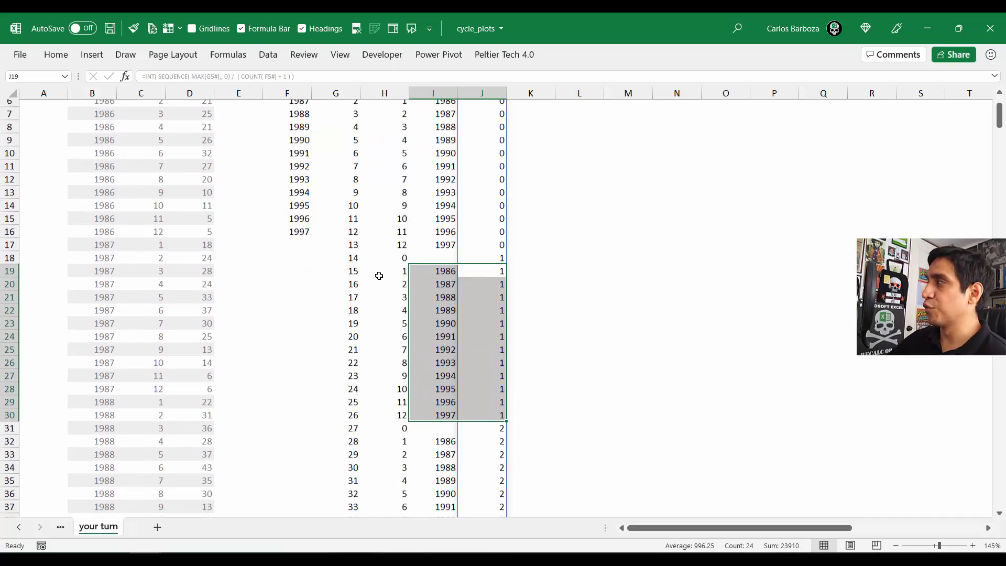
{"action": "scroll", "coordinate": [384, 273], "scroll_direction": "down", "scroll_amount": 3}
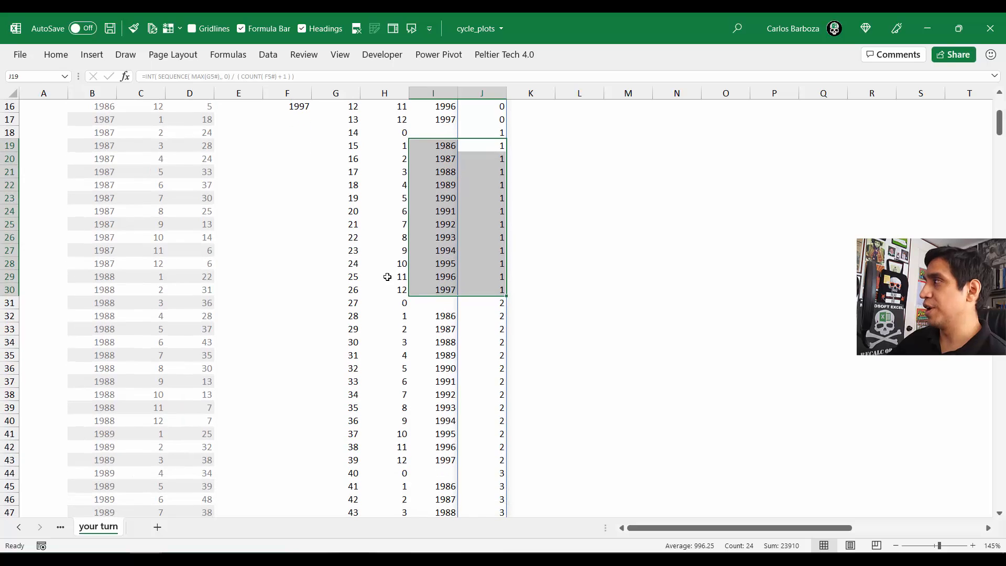
{"action": "left_click_drag", "start_coordinate": [483, 320], "coordinate": [454, 454]}
{"action": "scroll", "coordinate": [453, 454], "scroll_direction": "down", "scroll_amount": 4}
{"action": "left_click_drag", "start_coordinate": [483, 330], "coordinate": [449, 476]}
{"action": "scroll", "coordinate": [456, 449], "scroll_direction": "up", "scroll_amount": 9}
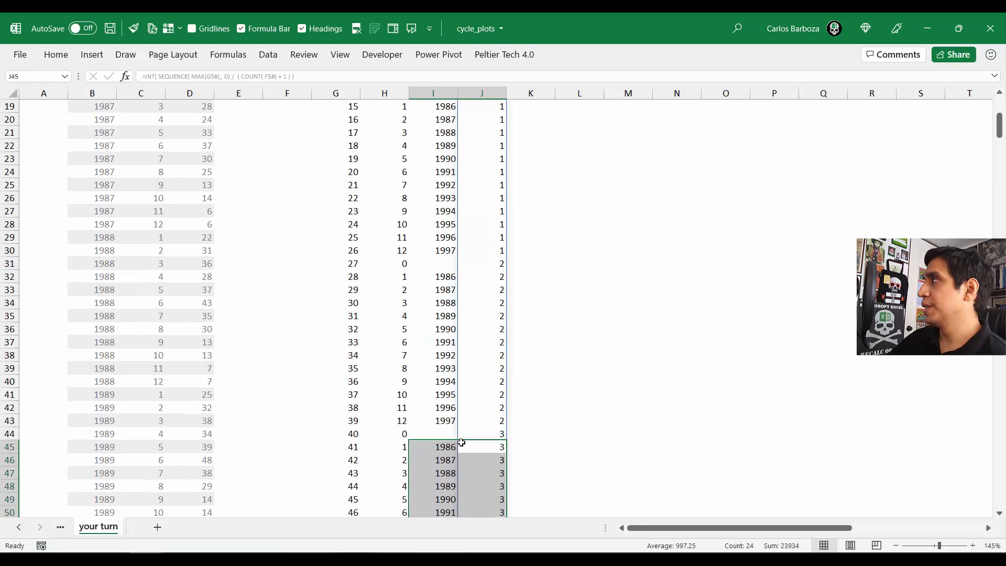
Step: Start the array_5 block numbering at 1 by adding + 1 after the INT function in J5, and review the resulting blocks
{"action": "left_click", "coordinate": [495, 162]}
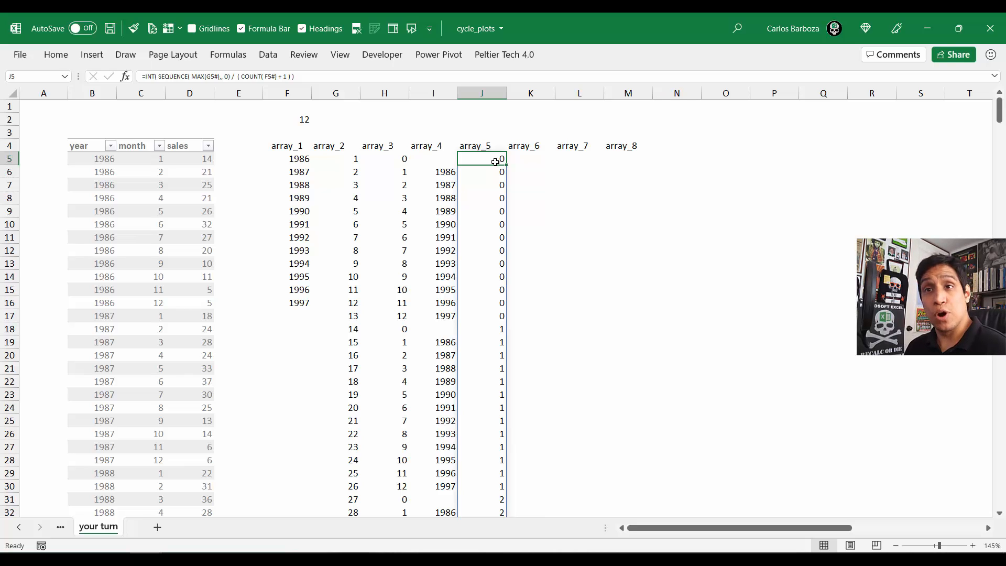
{"action": "key", "text": "F2"}
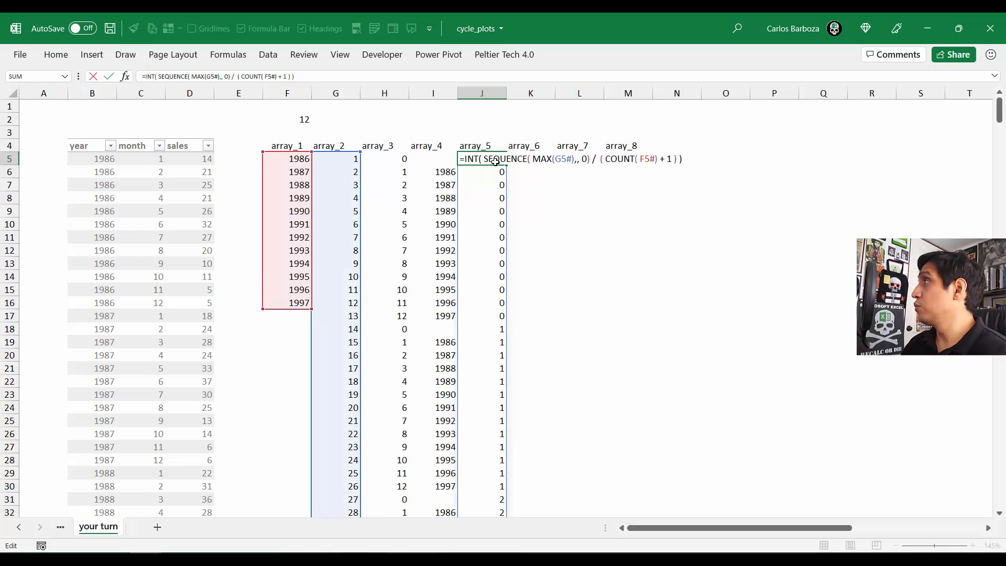
{"action": "type", "text": "+ 1"}
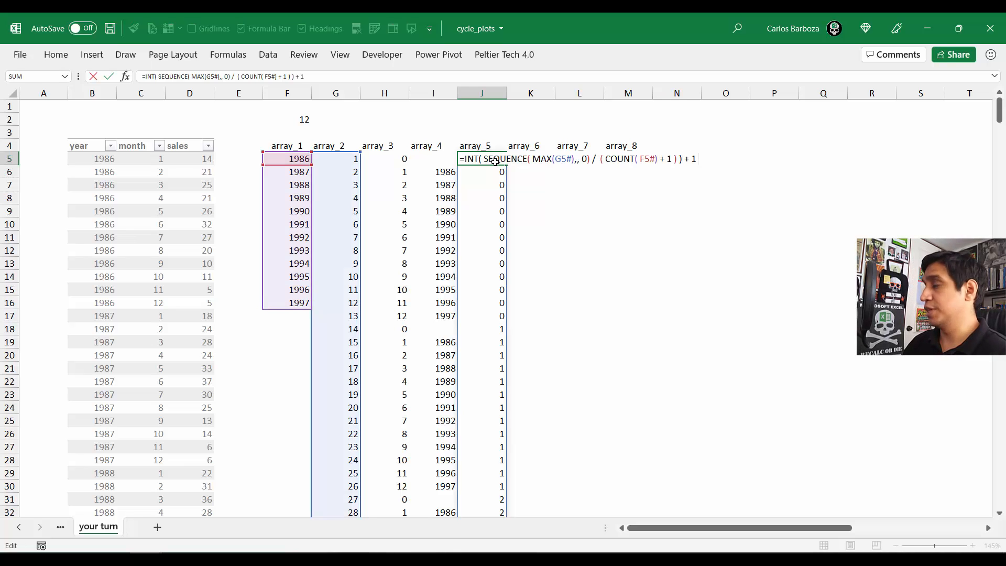
{"action": "key", "text": "Return"}
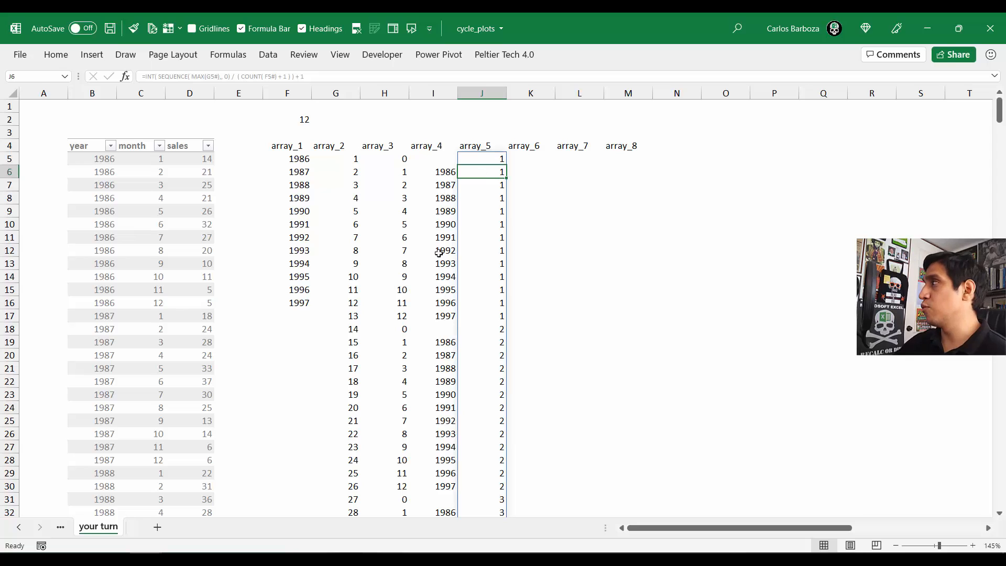
{"action": "left_click_drag", "start_coordinate": [477, 330], "coordinate": [476, 486]}
{"action": "scroll", "coordinate": [476, 483], "scroll_direction": "down", "scroll_amount": 6}
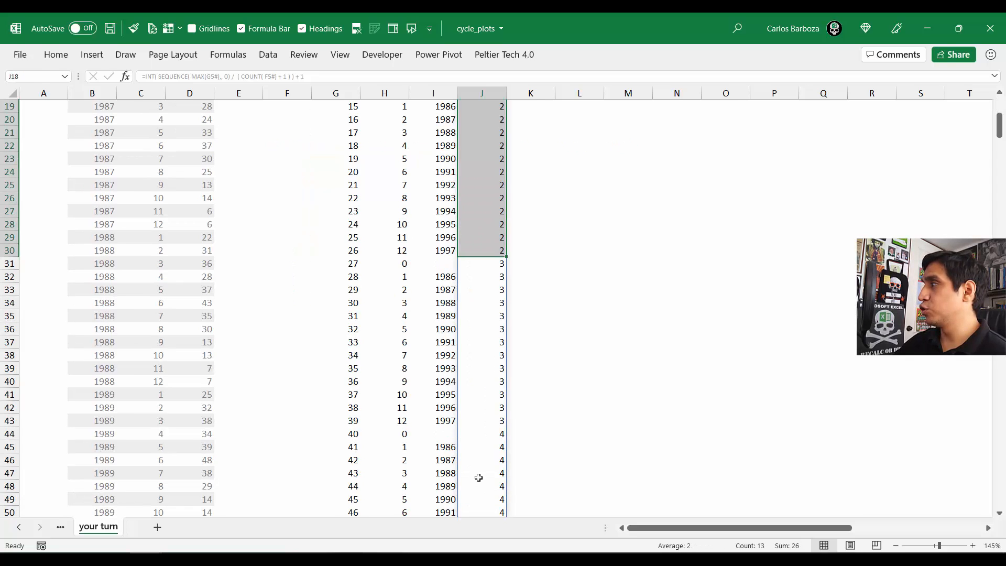
{"action": "scroll", "coordinate": [479, 478], "scroll_direction": "up", "scroll_amount": 6}
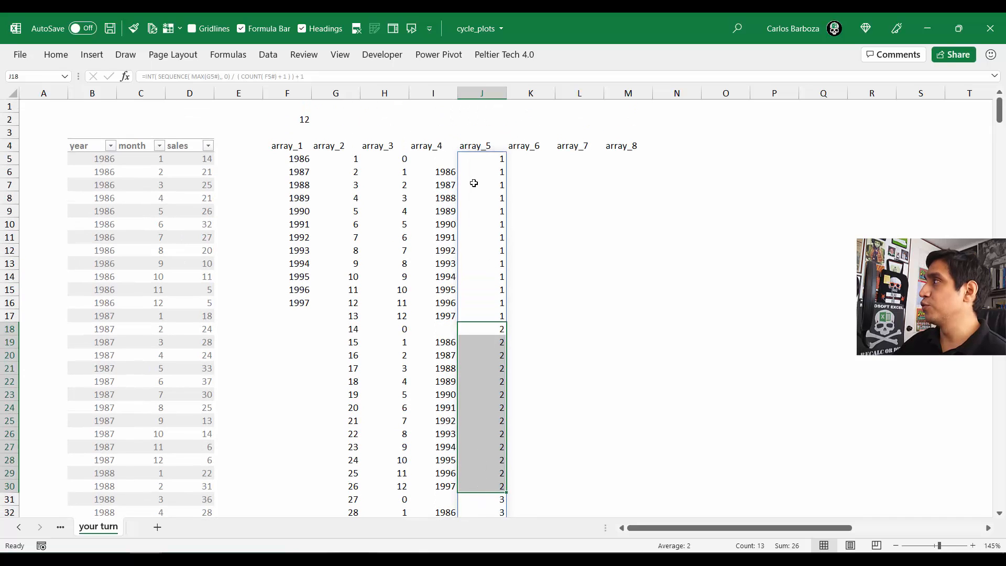
Step: Start wrapping J5's INT formula in an IF function that tests whether array_4 is blank, with the condition I5#=""
{"action": "left_click", "coordinate": [483, 181]}
{"action": "left_click", "coordinate": [489, 168]}
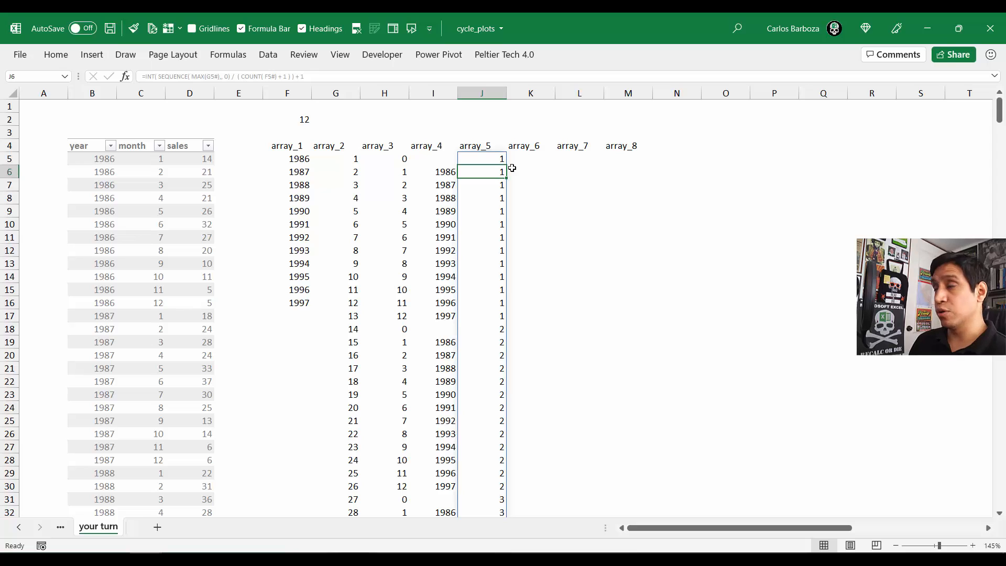
{"action": "key", "text": "Up"}
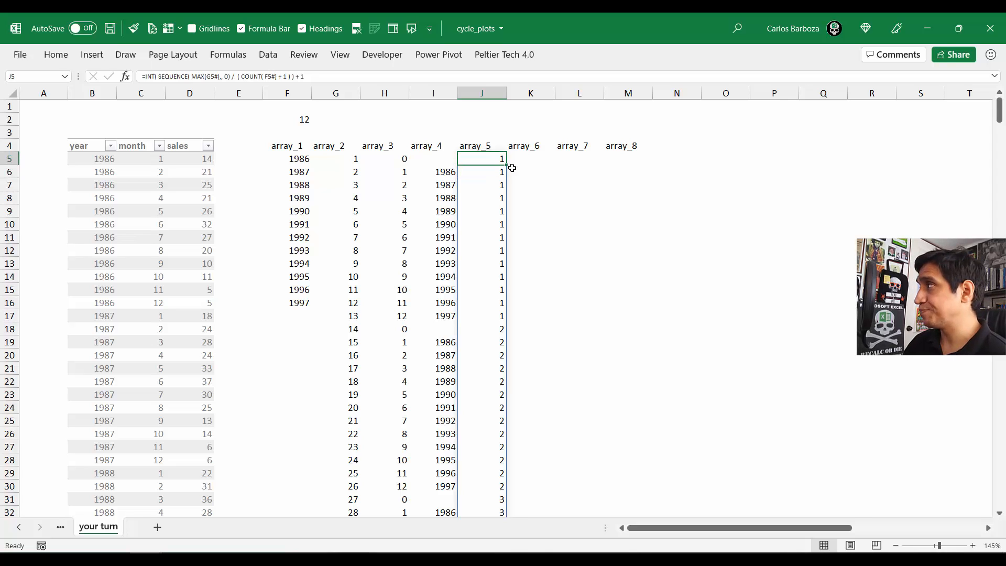
{"action": "key", "text": "F2"}
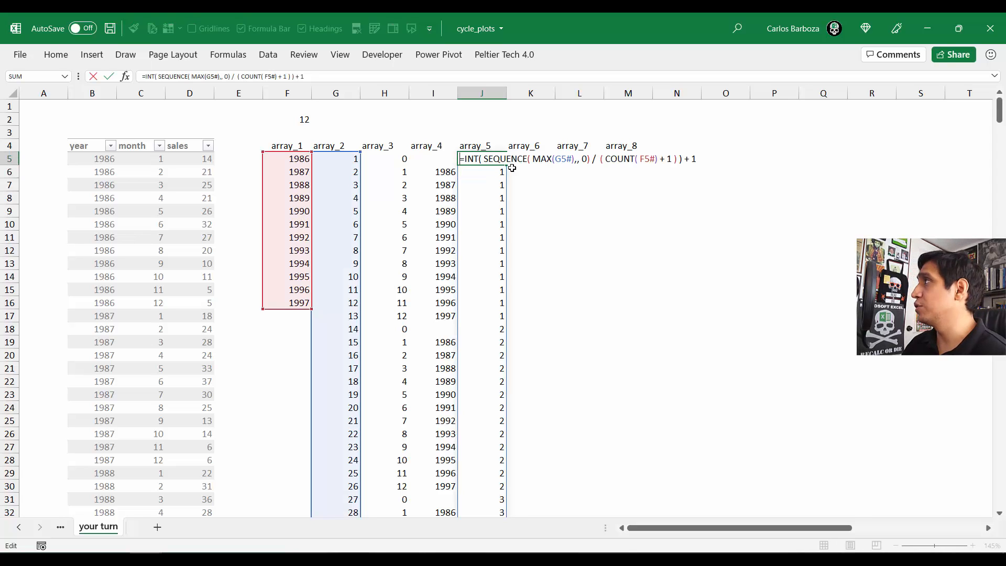
{"action": "type", "text": "IF"}
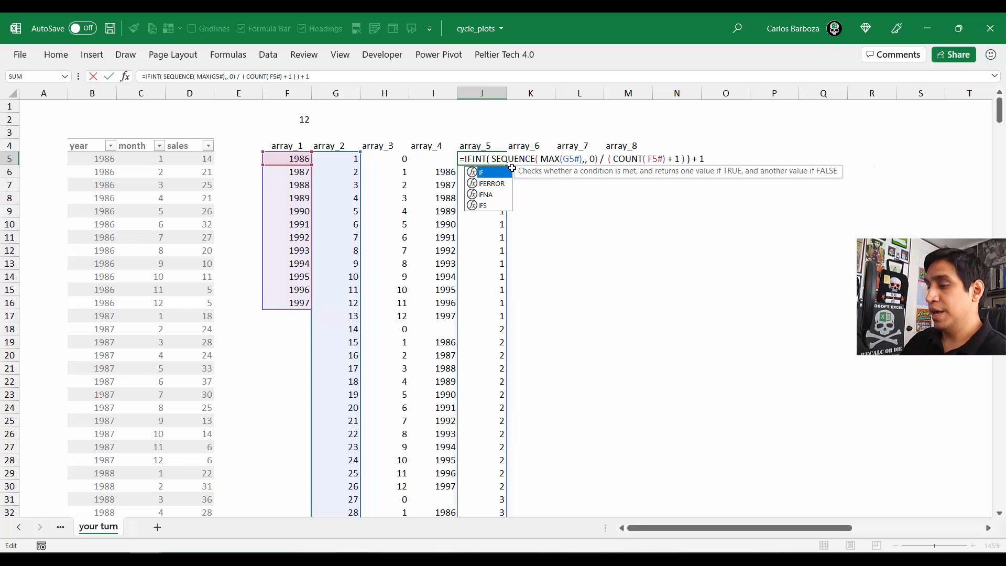
{"action": "type", "text": "("}
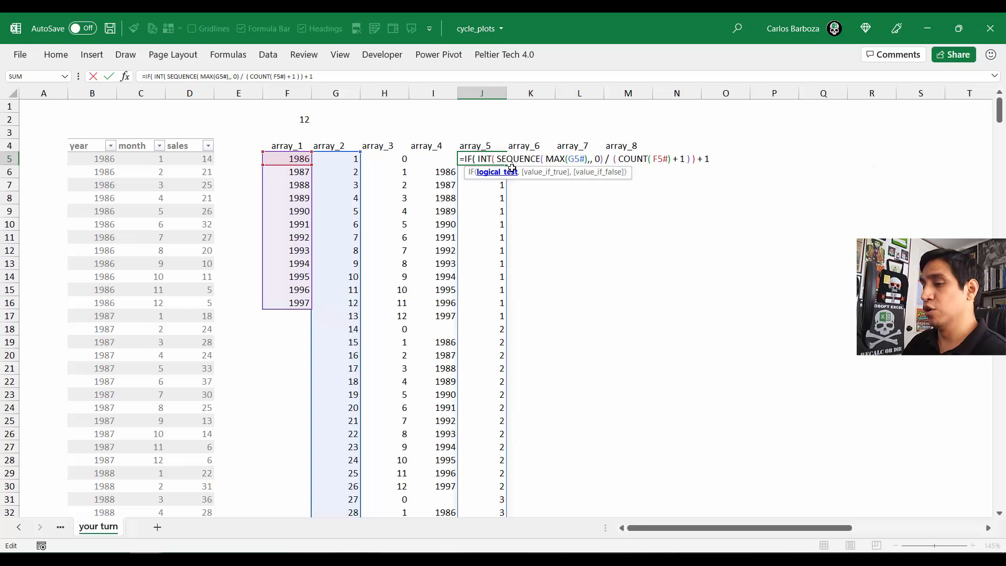
{"action": "key", "text": "F2"}
{"action": "key", "text": "Left"}
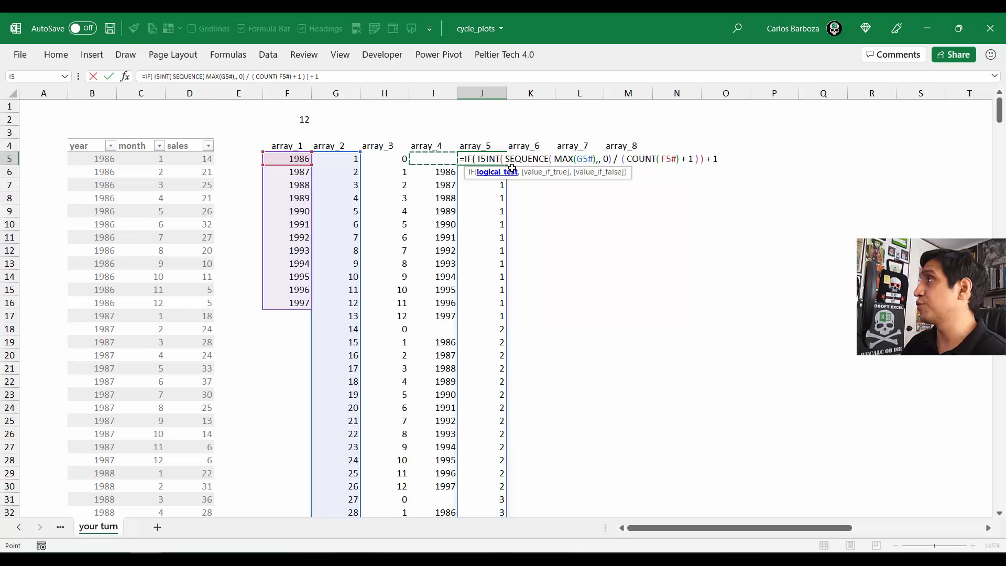
{"action": "type", "text": "#"}
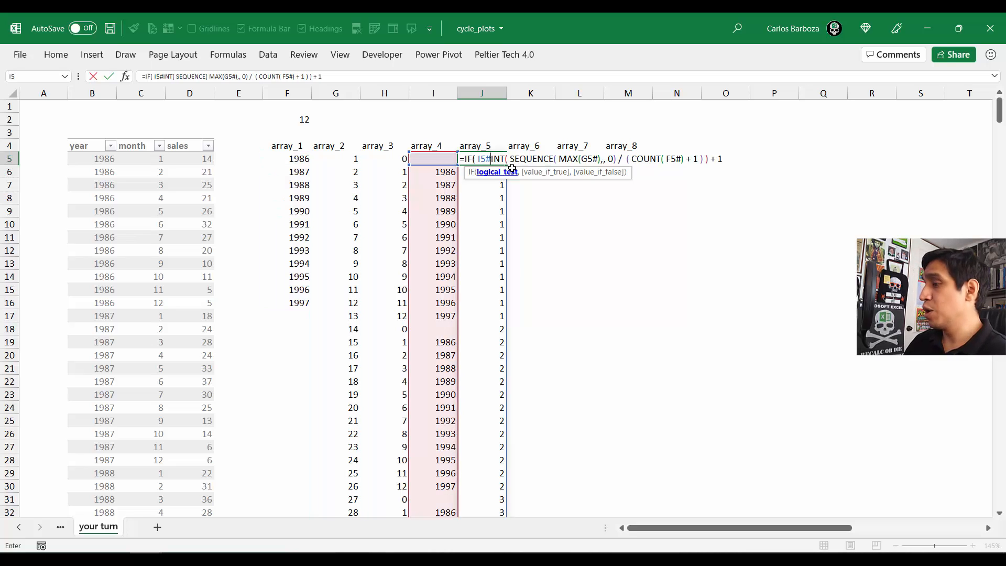
{"action": "type", "text": "="}
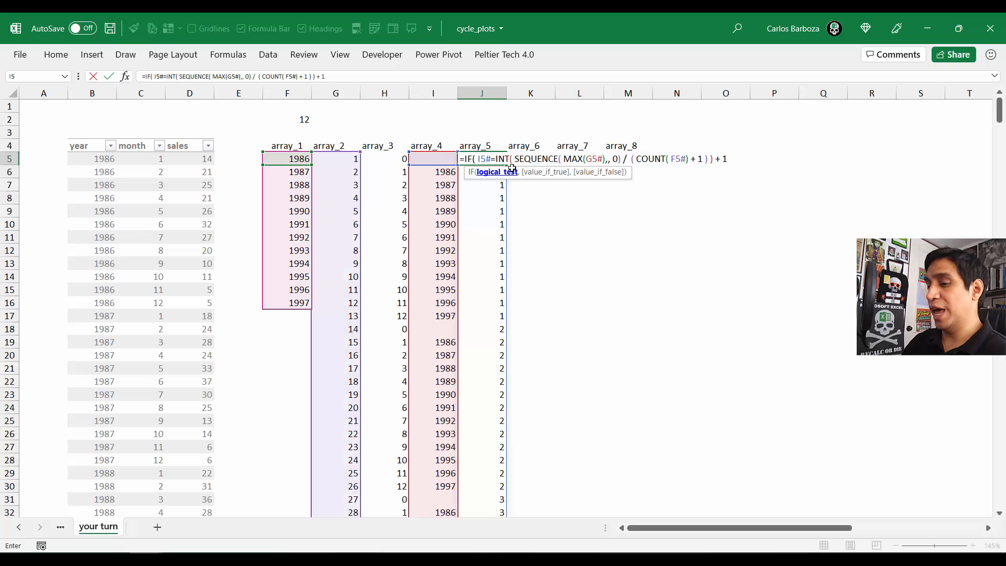
{"action": "type", "text": "\"\""}
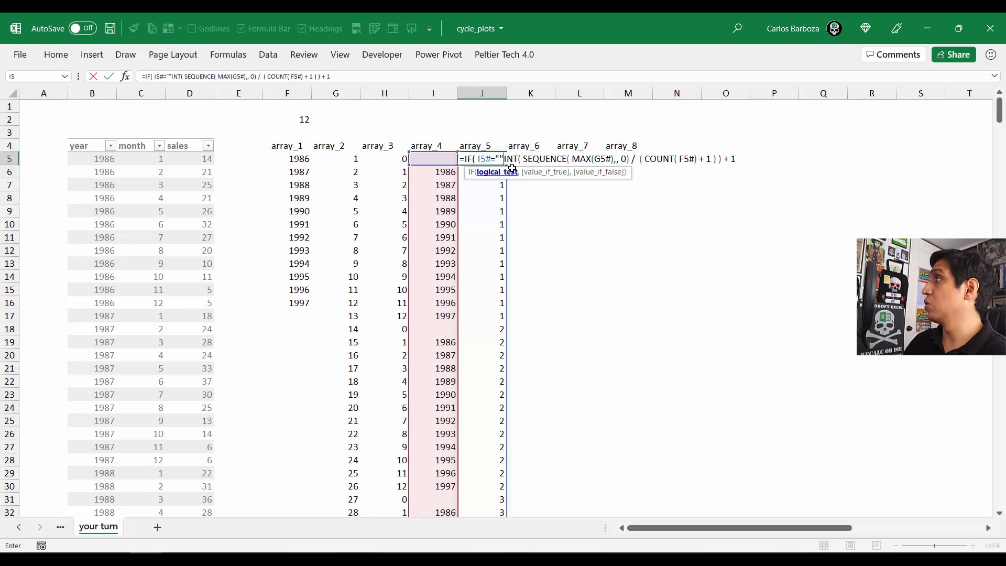
Step: Complete the IF in J5 by returning "" for blank rows and the existing INT block number otherwise
{"action": "type", "text": ","}
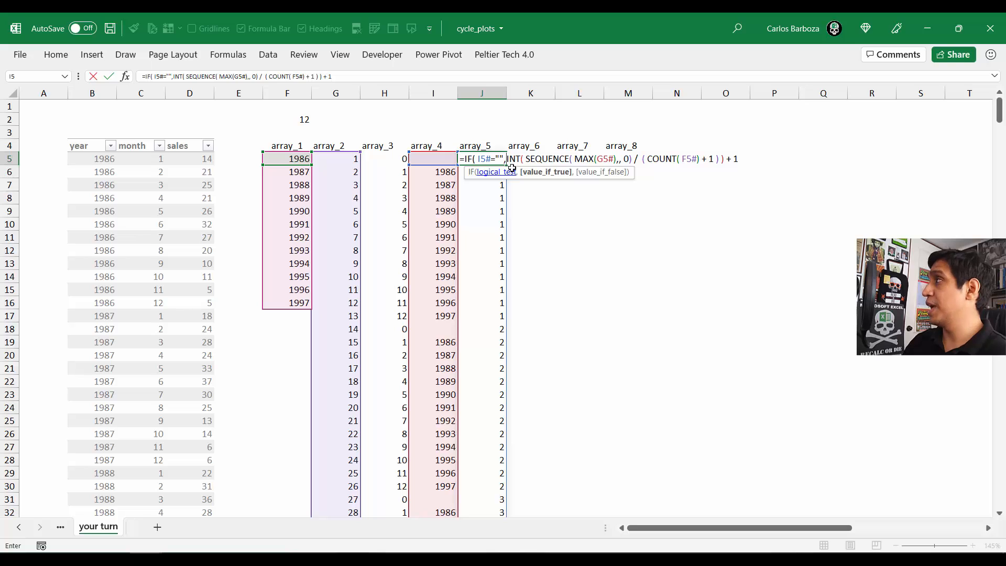
{"action": "type", "text": "\"\""}
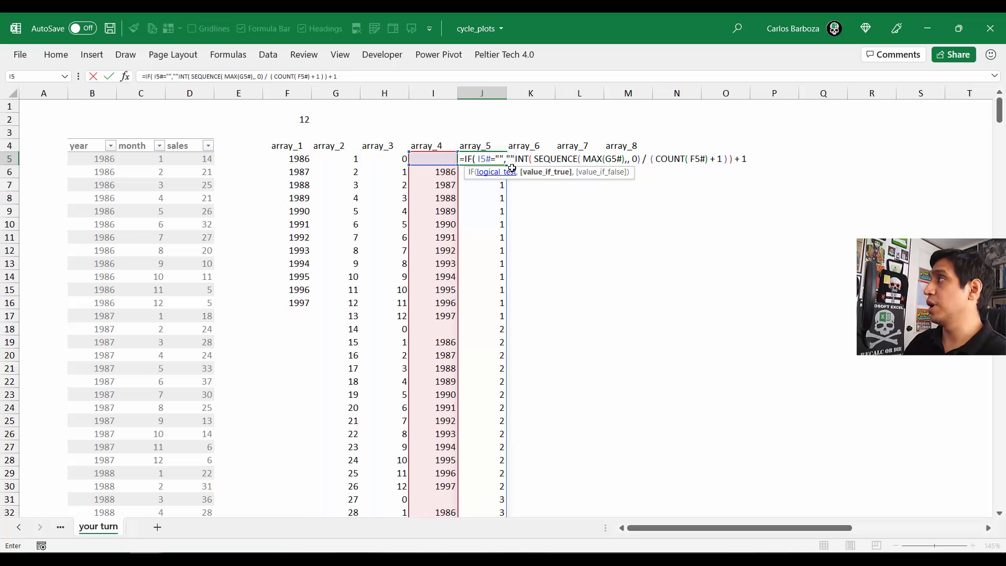
{"action": "type", "text": ","}
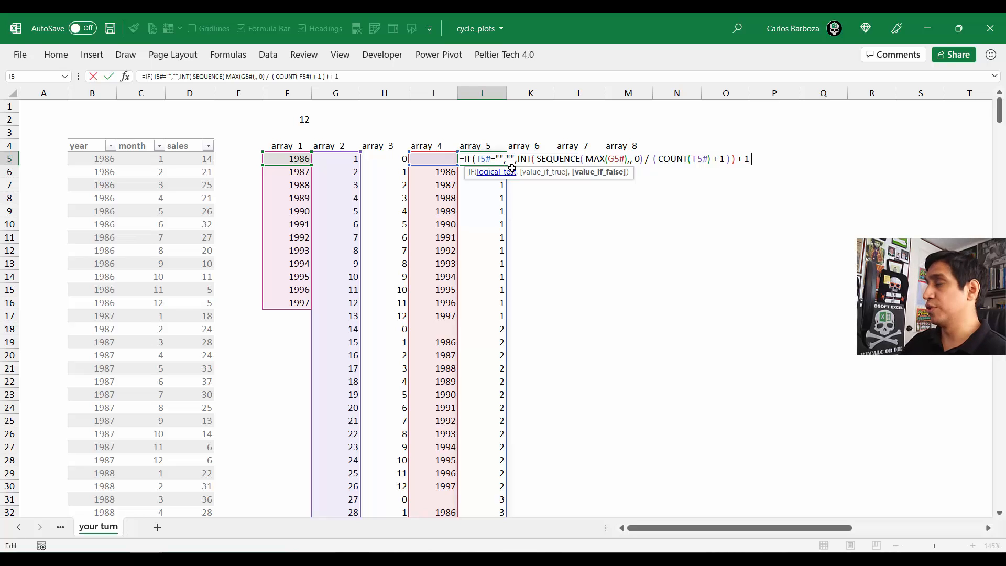
{"action": "type", "text": ")"}
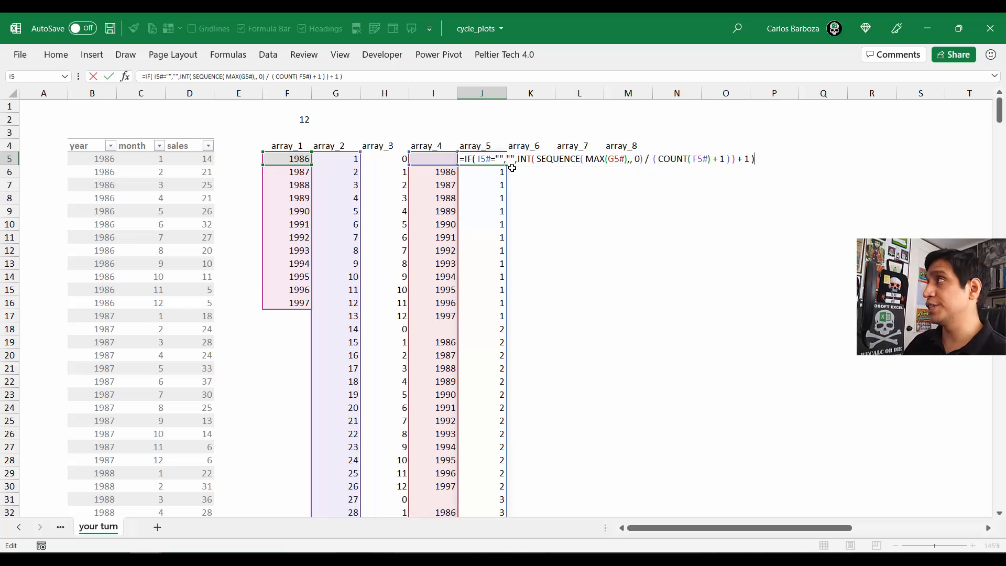
{"action": "key", "text": "Return"}
{"action": "key", "text": "Right"}
{"action": "key", "text": "Right"}
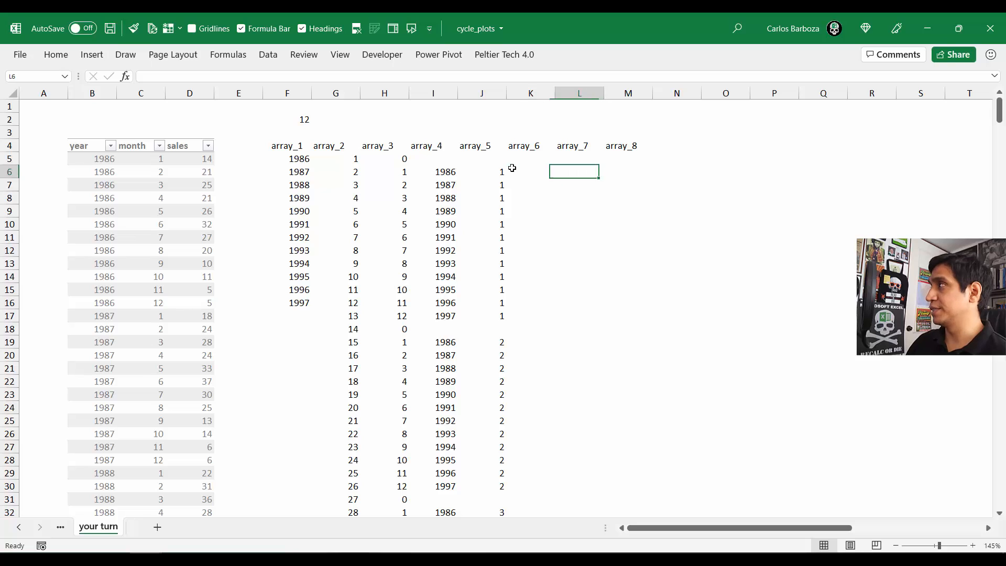
Step: Check the array_5 block numbers and blank separators against the year blocks in array_4
{"action": "left_click", "coordinate": [512, 168]}
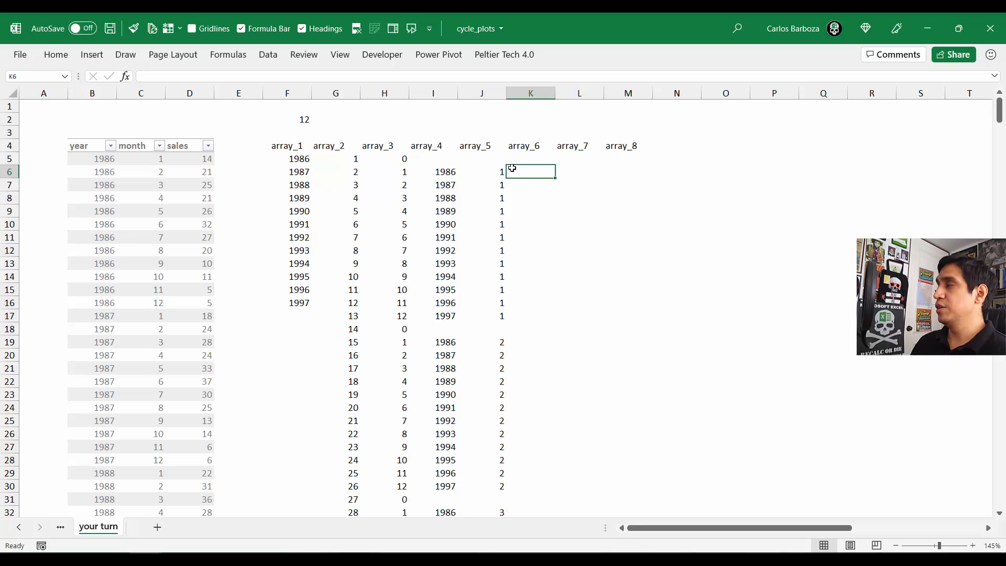
{"action": "key", "text": "Left"}
{"action": "key", "text": "Down"}
{"action": "key", "text": "Down"}
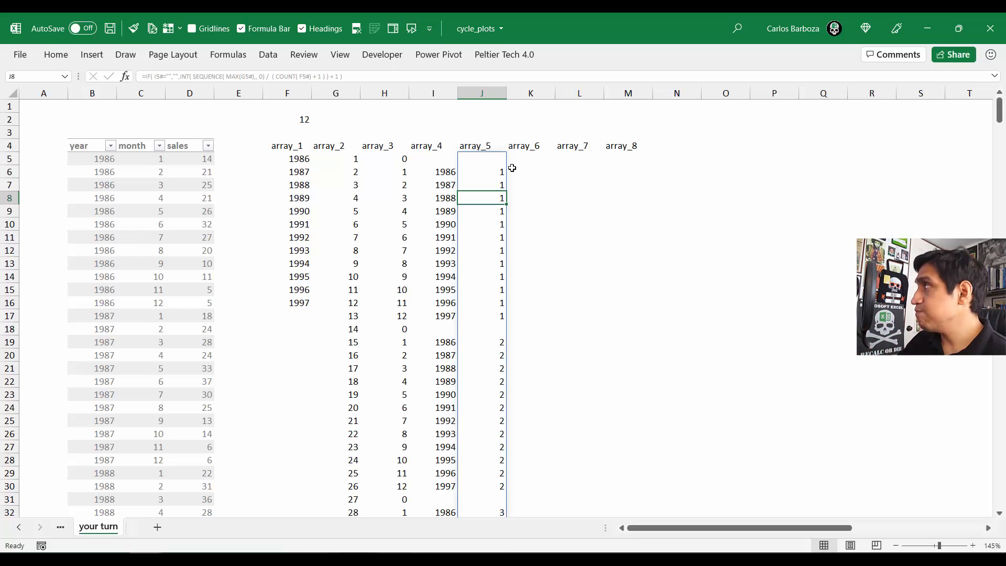
{"action": "key", "text": "Up"}
{"action": "key", "text": "Up"}
{"action": "key", "text": "Up"}
{"action": "key", "text": "Up"}
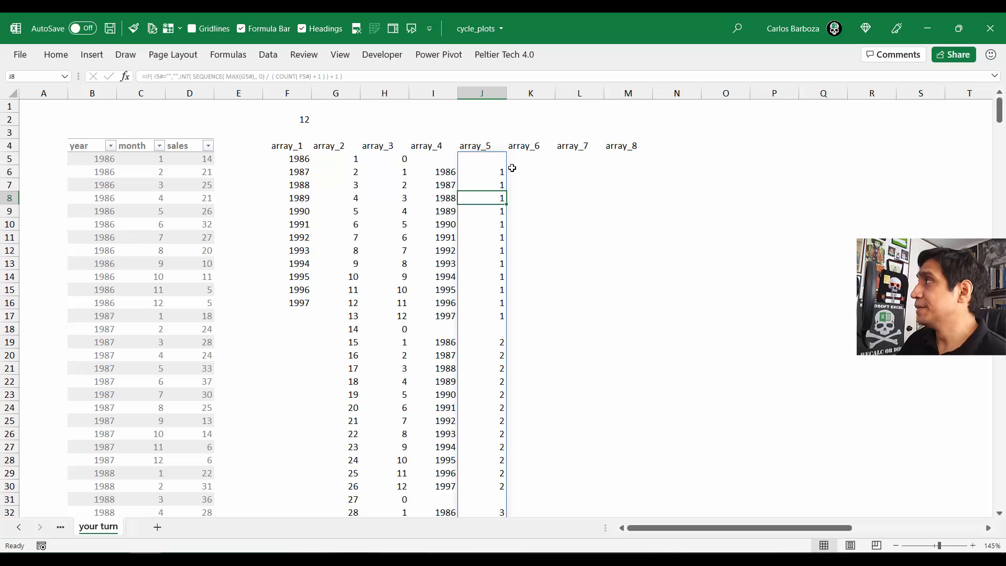
{"action": "key", "text": "Down"}
{"action": "key", "text": "Right"}
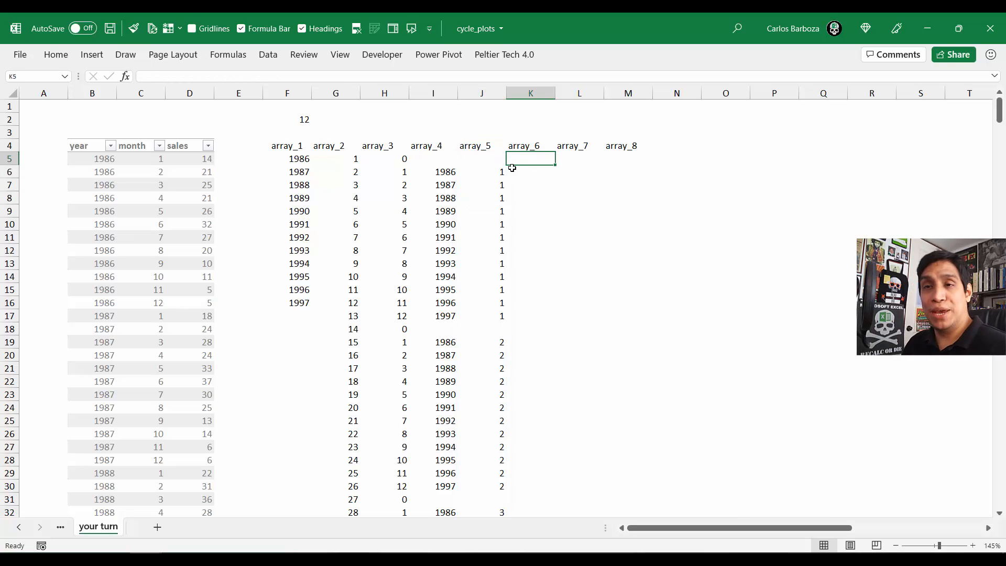
Step: Compare the array_4 year formula in I5 with the array_5 month formula in J5 as lookup inputs for array_6
{"action": "key", "text": "Left"}
{"action": "key", "text": "Left"}
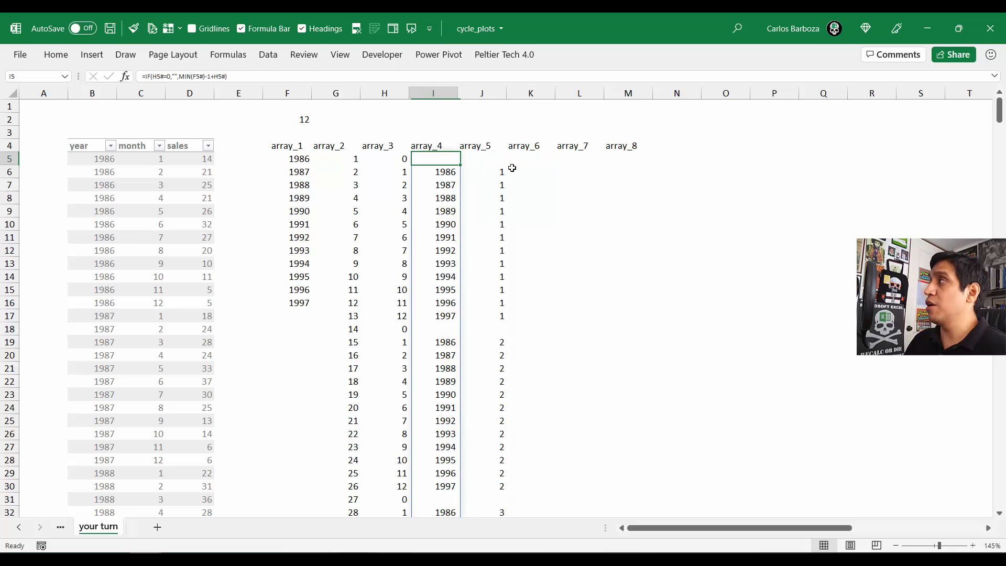
{"action": "key", "text": "Right"}
{"action": "key", "text": "Right"}
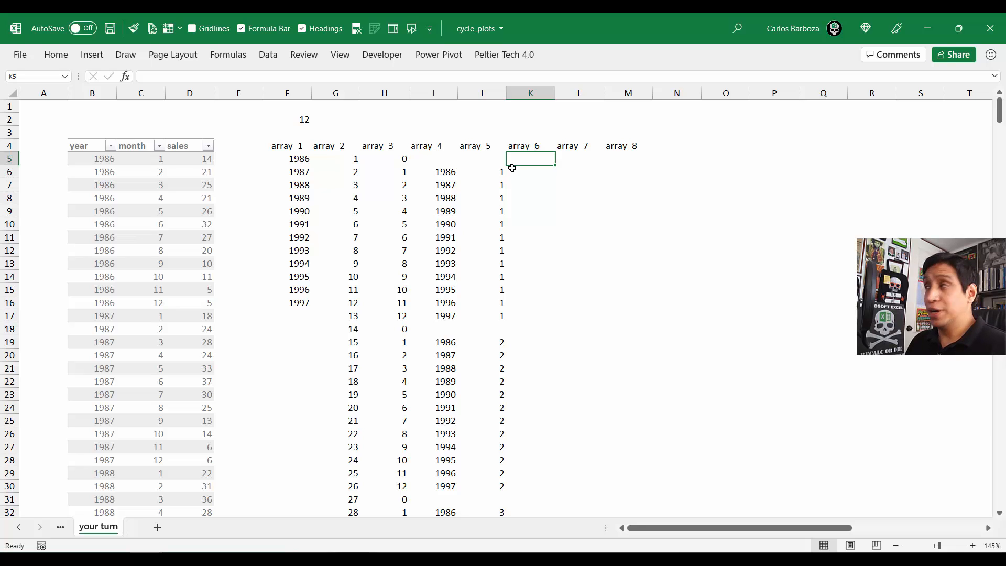
{"action": "key", "text": "Left"}
{"action": "key", "text": "Left"}
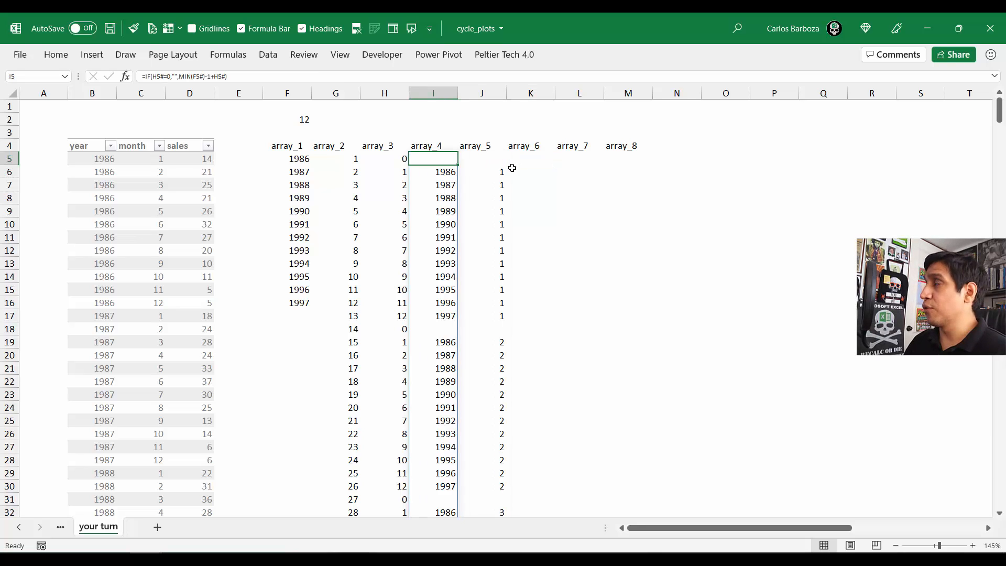
{"action": "key", "text": "Right"}
{"action": "key", "text": "Right"}
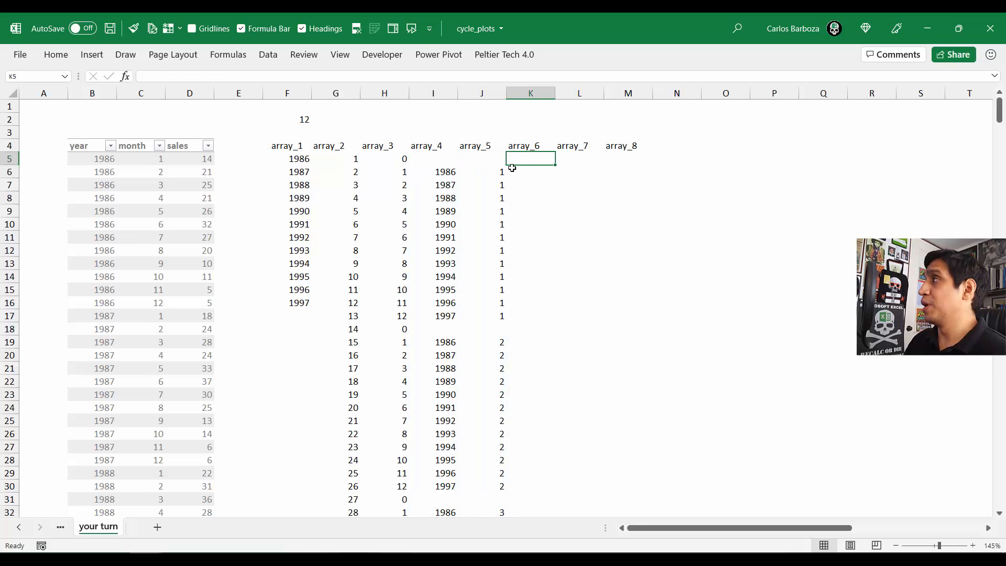
{"action": "key", "text": "Left"}
{"action": "key", "text": "Left"}
{"action": "key", "text": "Right"}
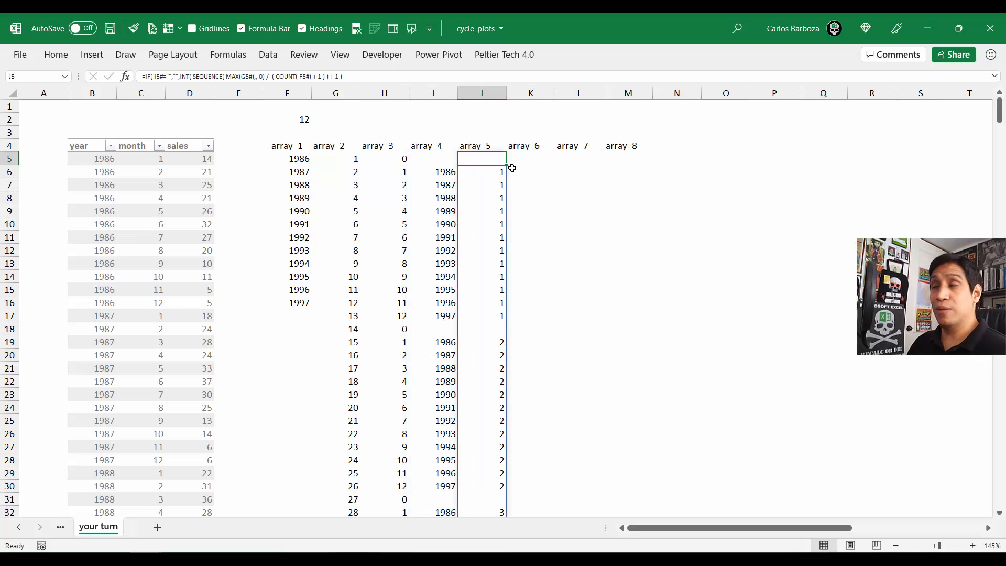
Step: Review the row 5 helper formulas from array_5 back to array_1
{"action": "key", "text": "Left"}
{"action": "key", "text": "Left"}
{"action": "key", "text": "Left"}
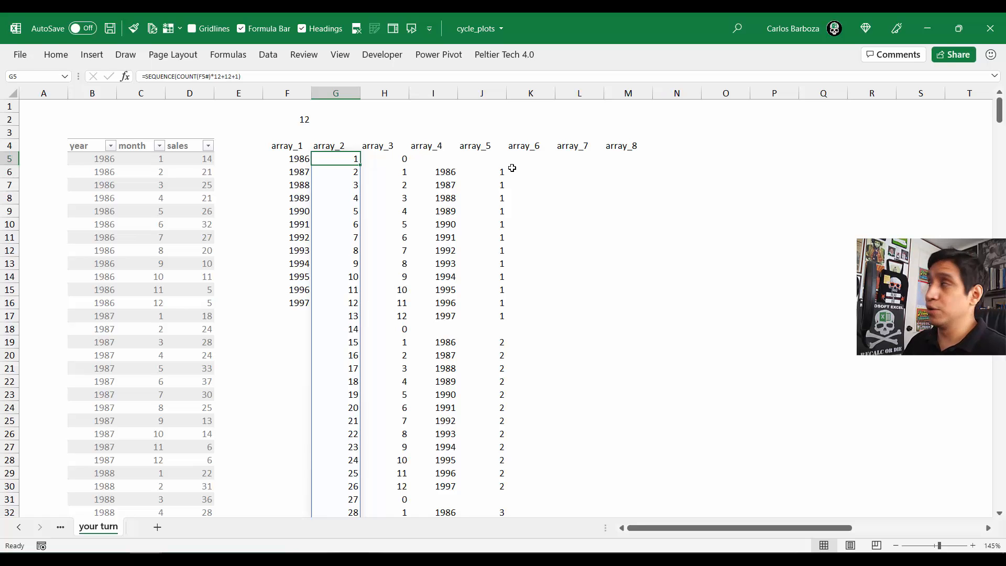
{"action": "key", "text": "Left"}
{"action": "key", "text": "Right"}
{"action": "key", "text": "Right"}
{"action": "key", "text": "Right"}
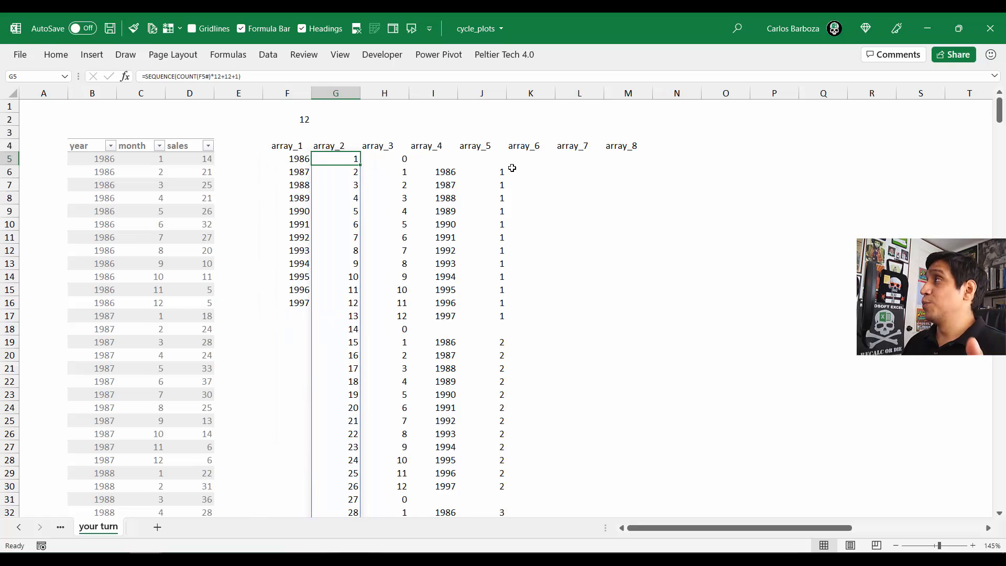
{"action": "key", "text": "Right"}
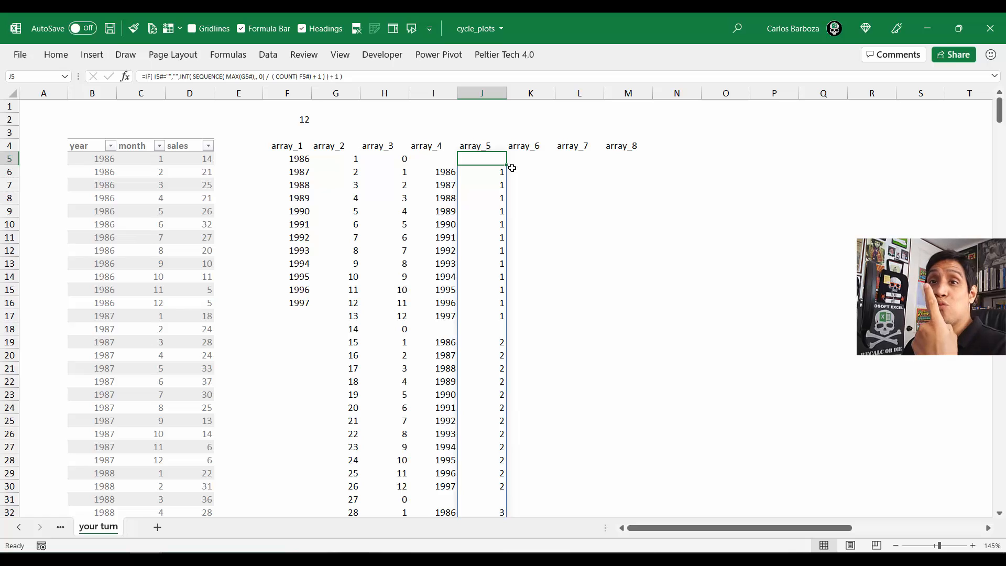
Step: Start a SUMIFS formula in K5 under array_6 with data[sales] as the sum range
{"action": "key", "text": "Right"}
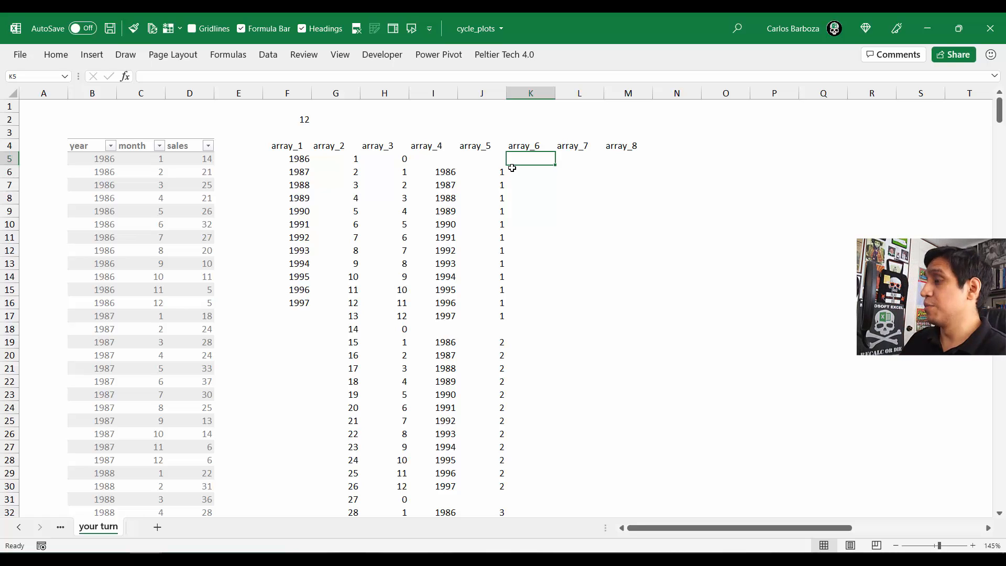
{"action": "type", "text": "="}
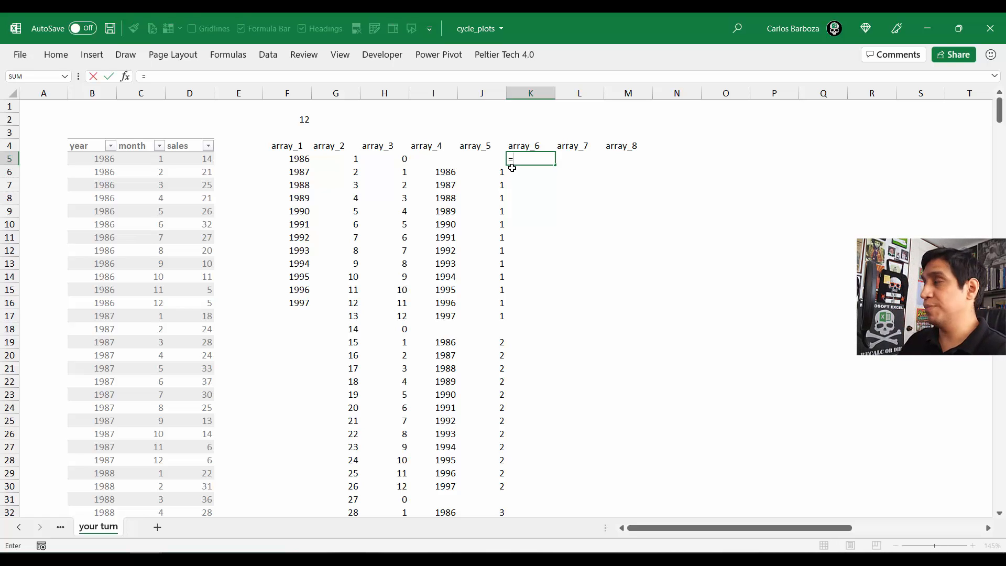
{"action": "type", "text": "SUM"}
{"action": "key", "text": "Down"}
{"action": "key", "text": "Down"}
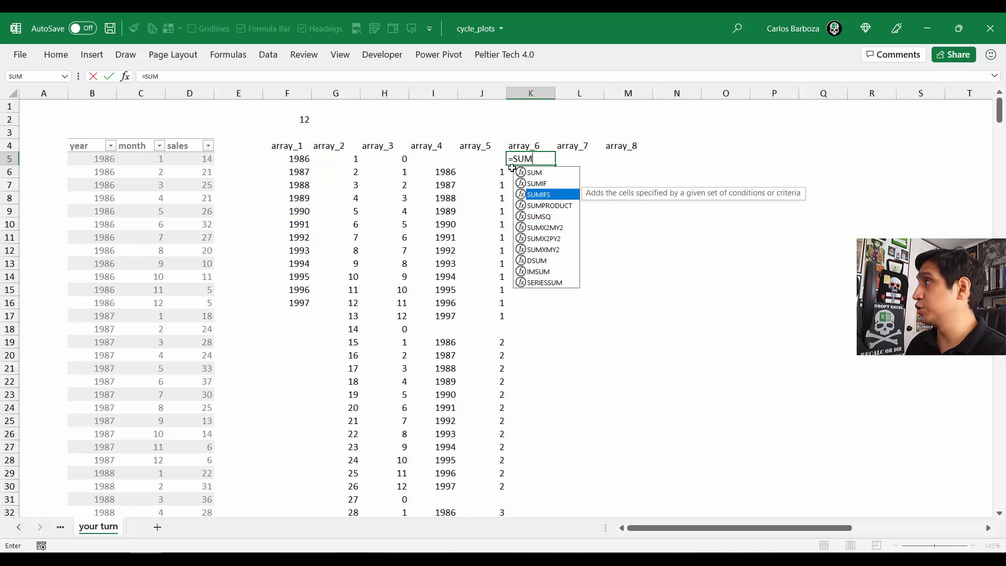
{"action": "key", "text": "Tab"}
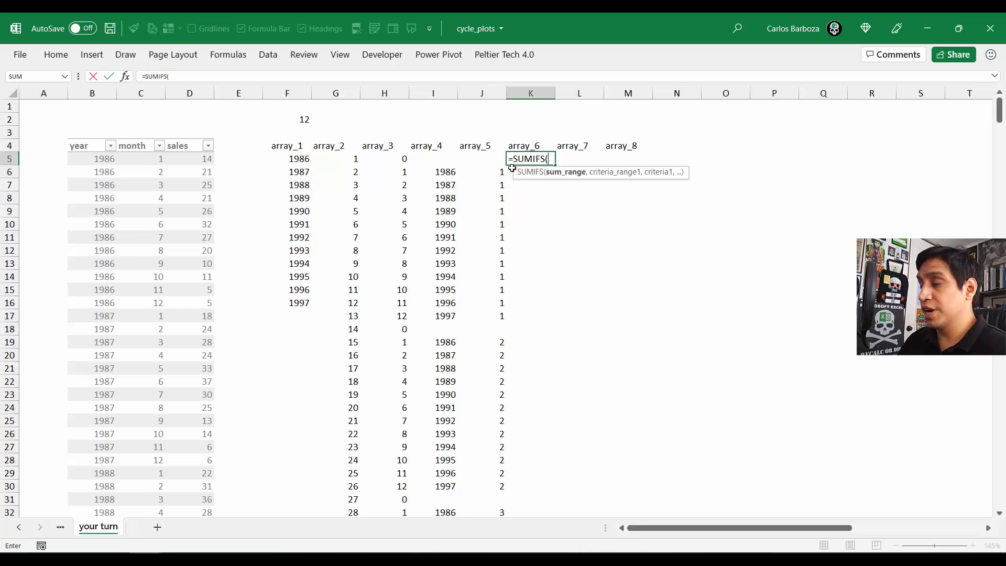
{"action": "type", "text": "data"}
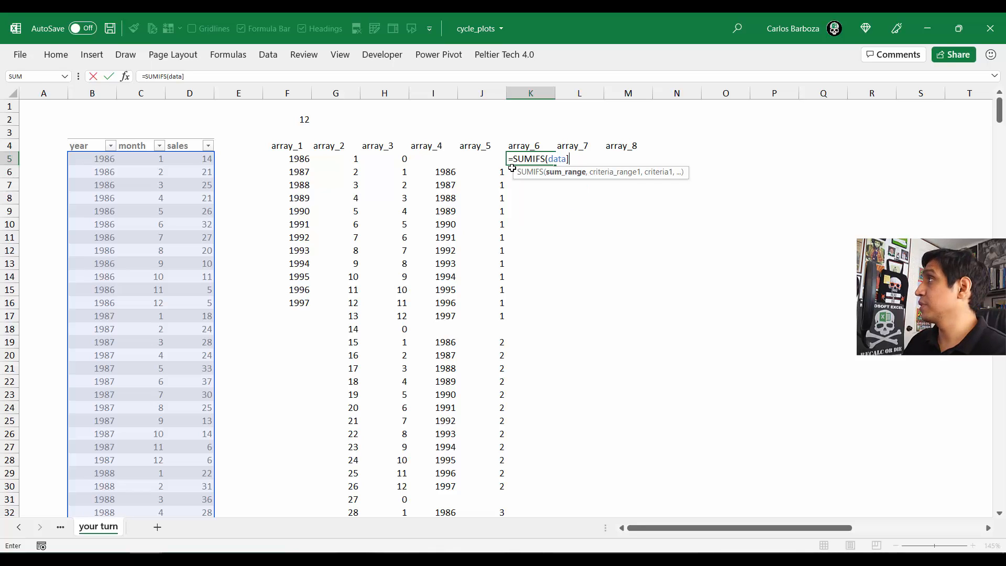
{"action": "type", "text": "[sales"}
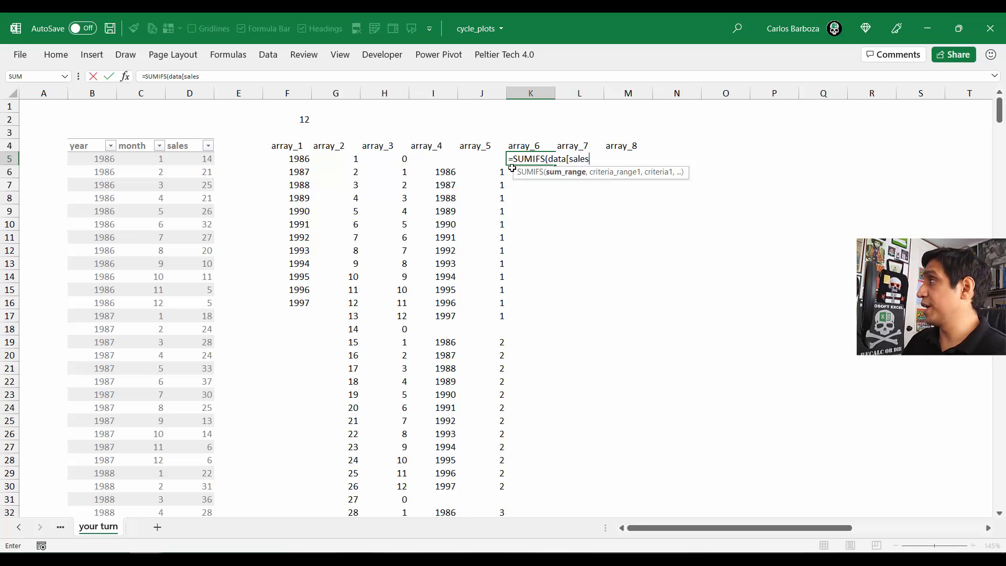
{"action": "type", "text": "]"}
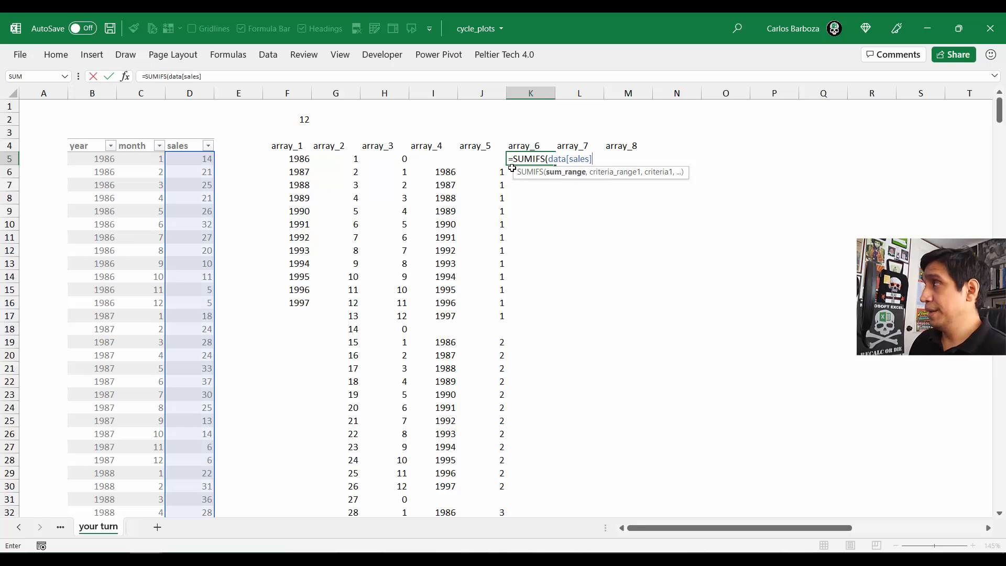
{"action": "type", "text": ","}
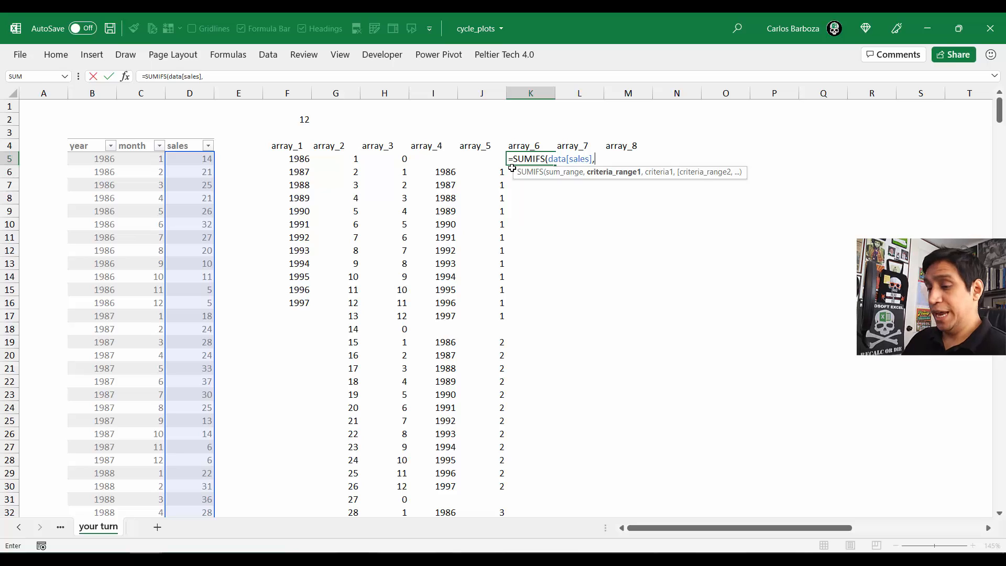
Step: Add the first SUMIFS criterion, matching data[year] to the array_4 spill range I5#
{"action": "type", "text": "data"}
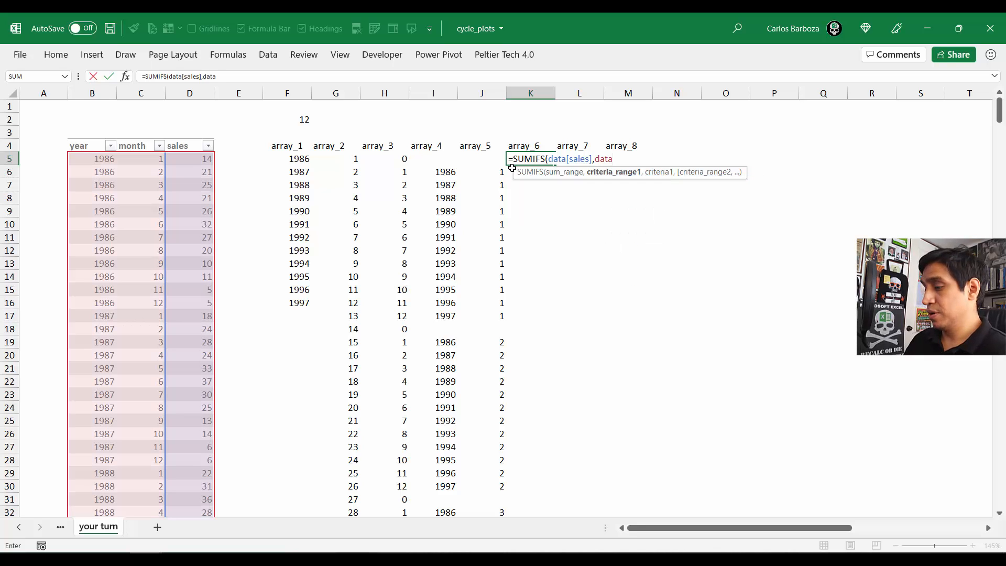
{"action": "type", "text": "["}
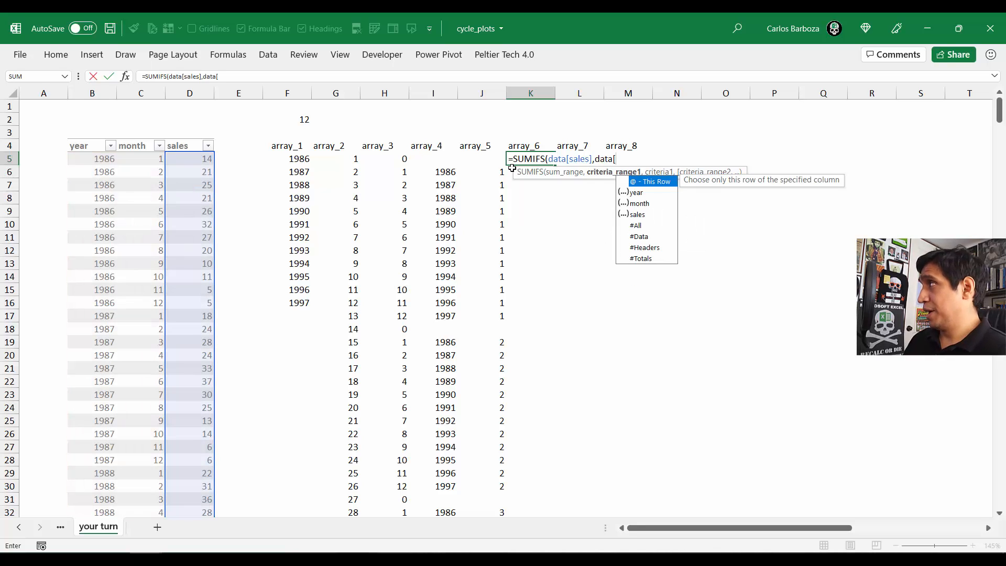
{"action": "key", "text": "Down"}
{"action": "key", "text": "Tab"}
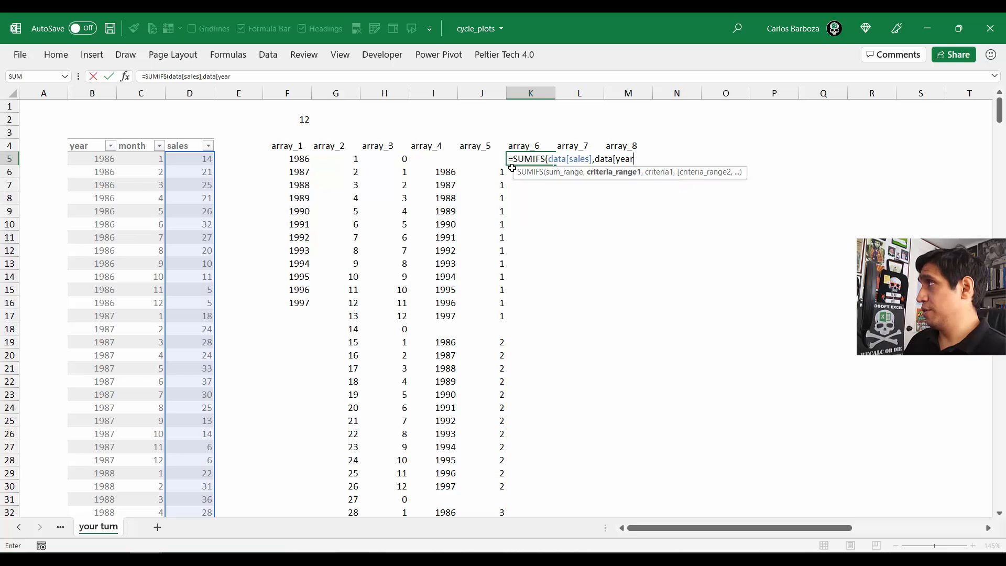
{"action": "type", "text": "]"}
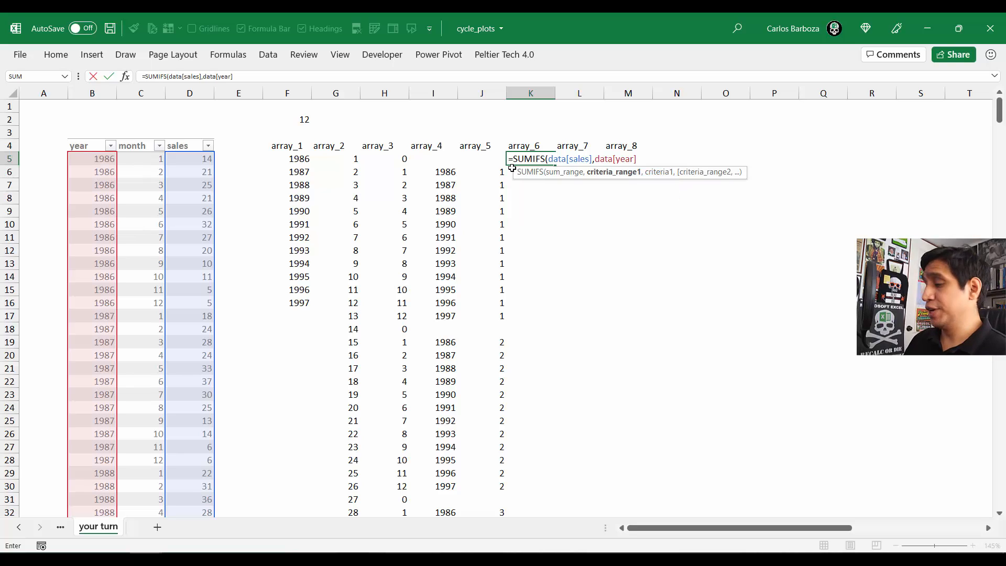
{"action": "type", "text": ","}
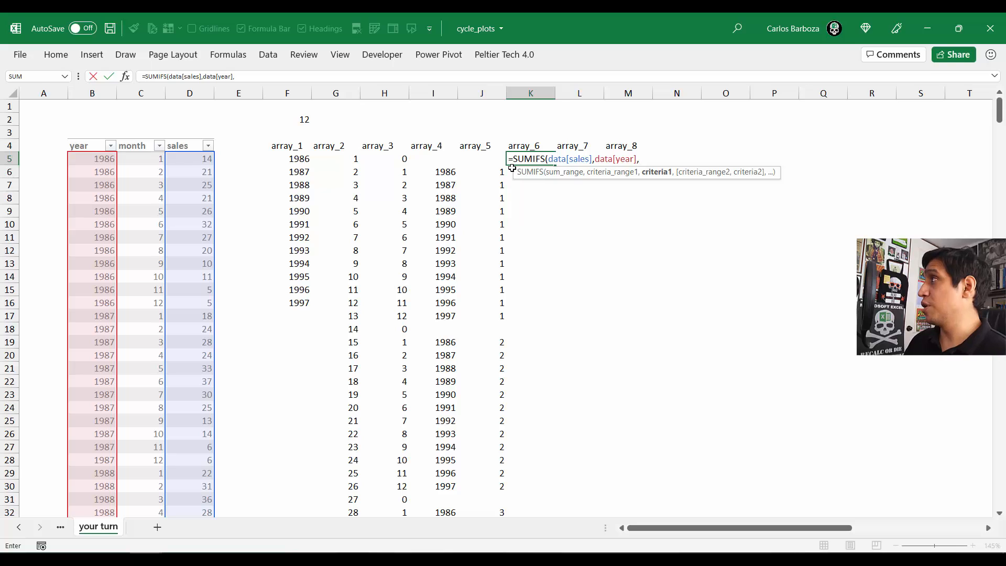
{"action": "key", "text": "Left"}
{"action": "key", "text": "Left"}
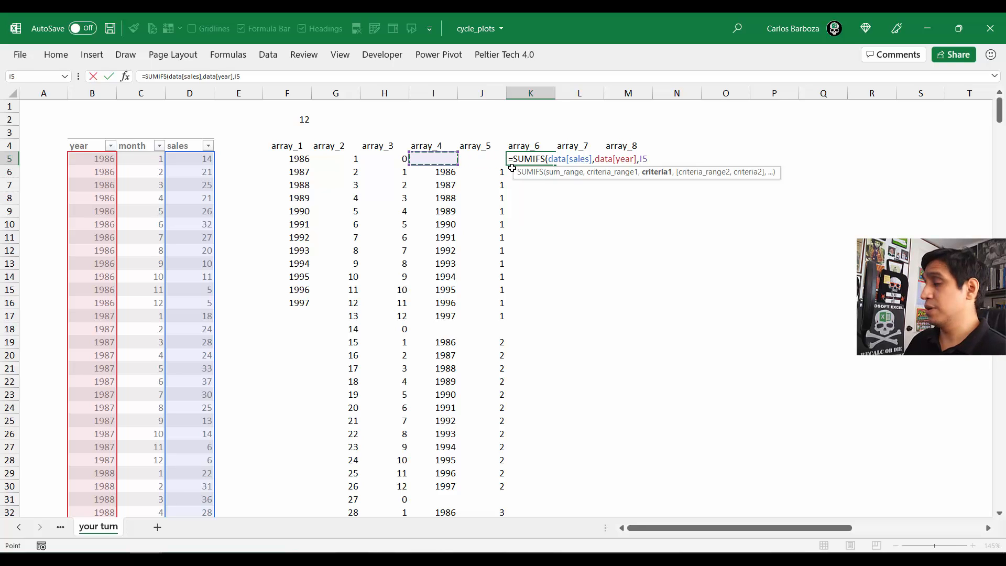
{"action": "type", "text": "#"}
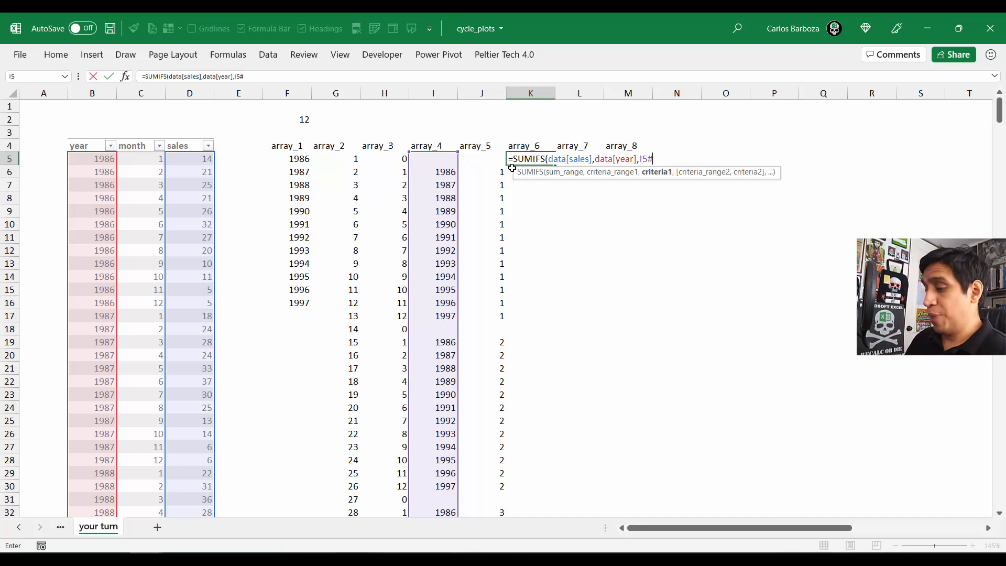
{"action": "type", "text": ","}
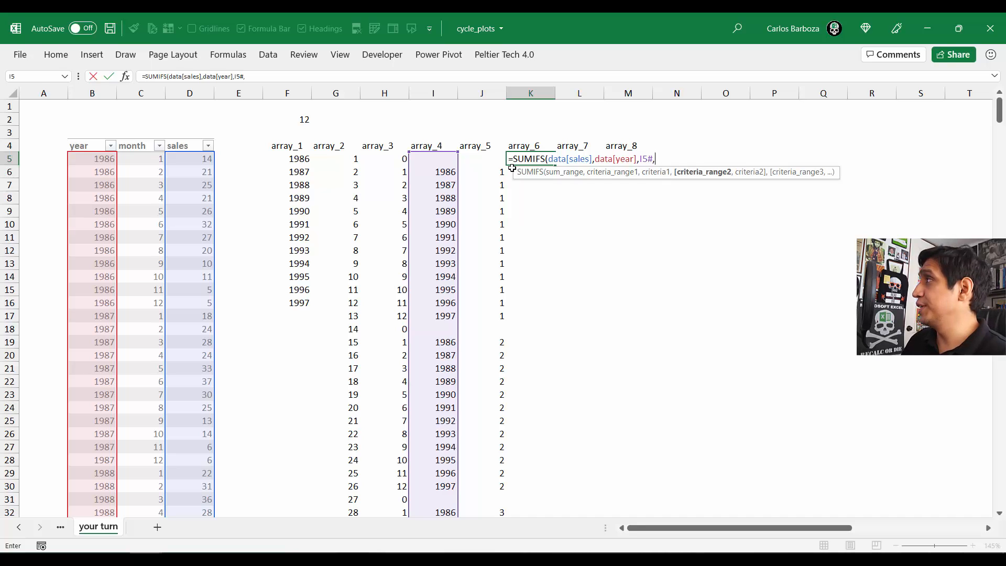
Step: Add the second criterion, matching data[month] to the array_5 spill range J5#, and complete the SUMIFS formula in K5
{"action": "key", "text": "F2"}
{"action": "key", "text": "Left"}
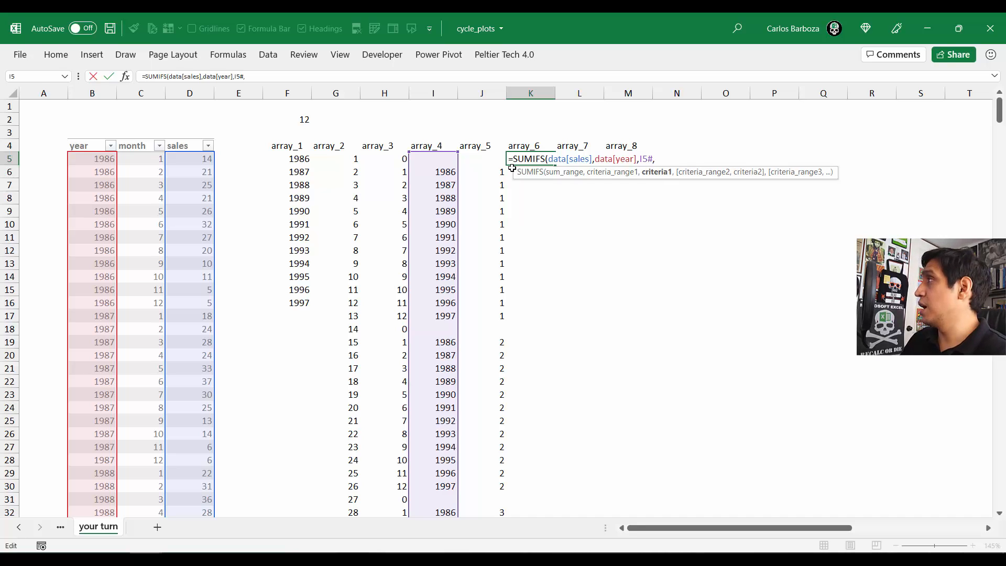
{"action": "key", "text": "Right"}
{"action": "type", "text": "data"}
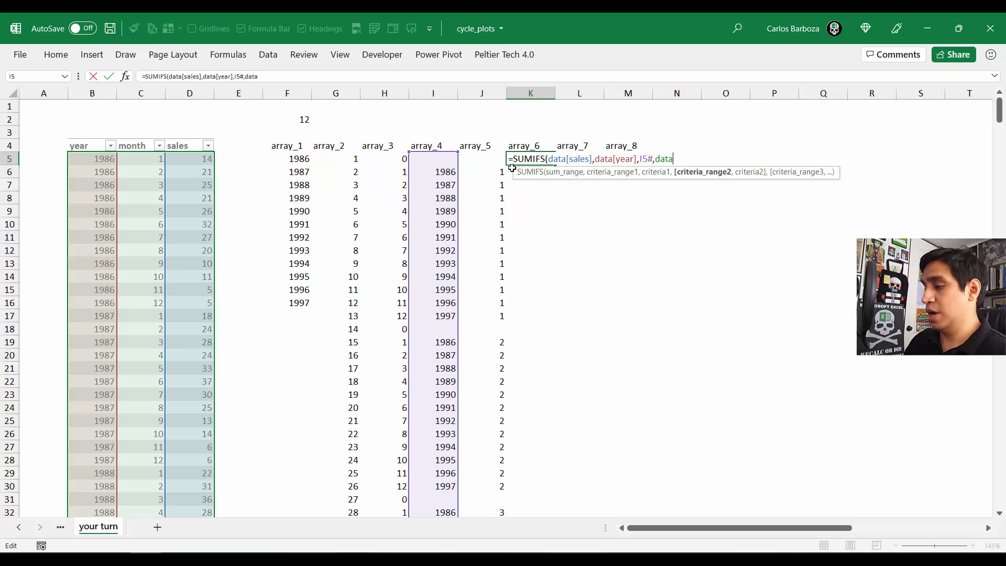
{"action": "type", "text": "\""}
{"action": "key", "text": "BackSpace"}
{"action": "type", "text": "["}
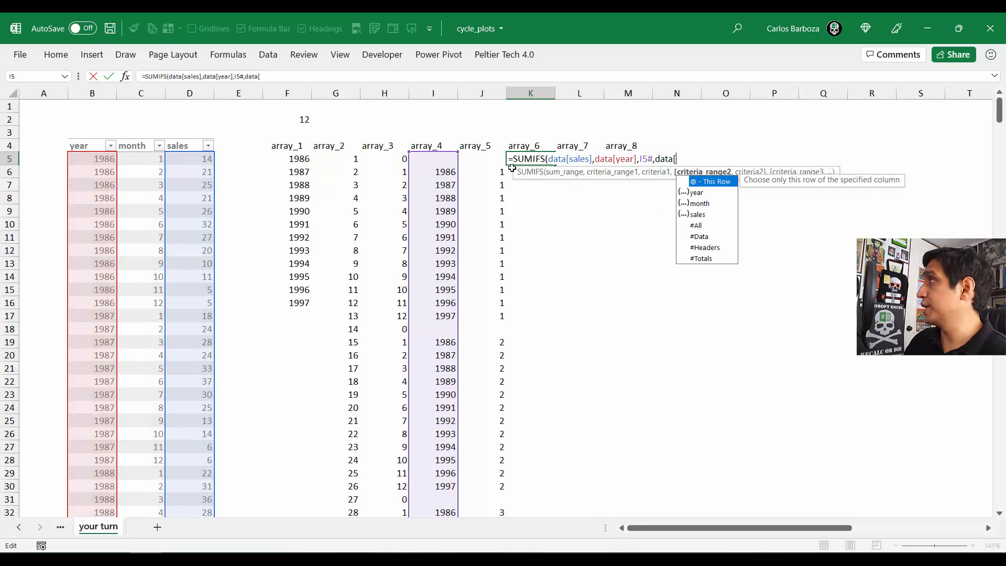
{"action": "type", "text": "month"}
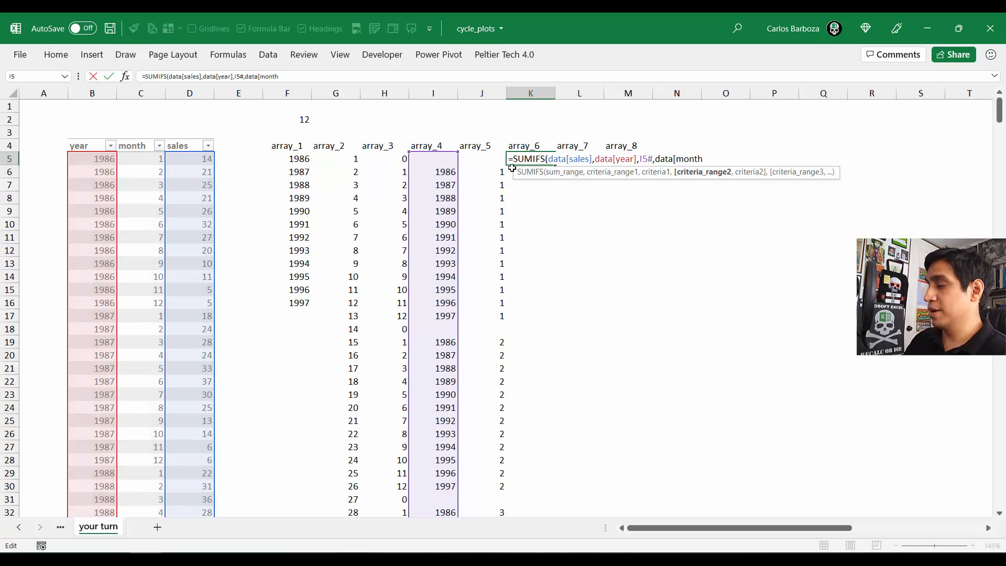
{"action": "type", "text": "],"}
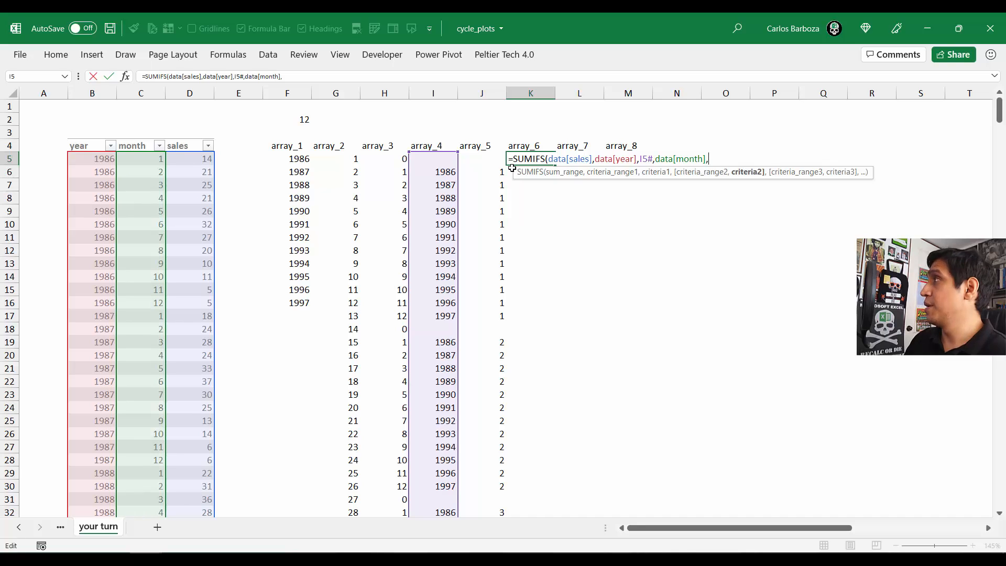
{"action": "key", "text": "Left"}
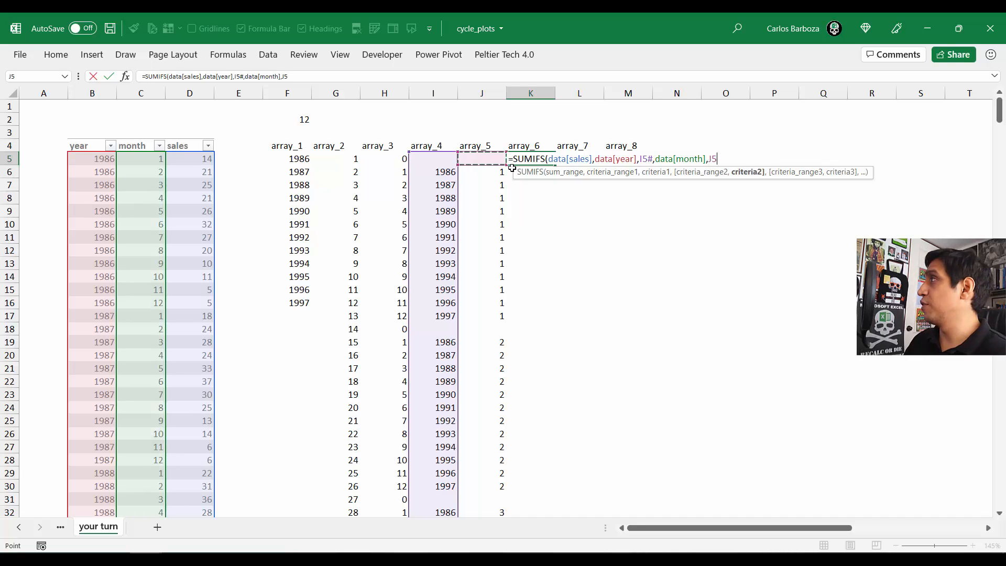
{"action": "type", "text": "#"}
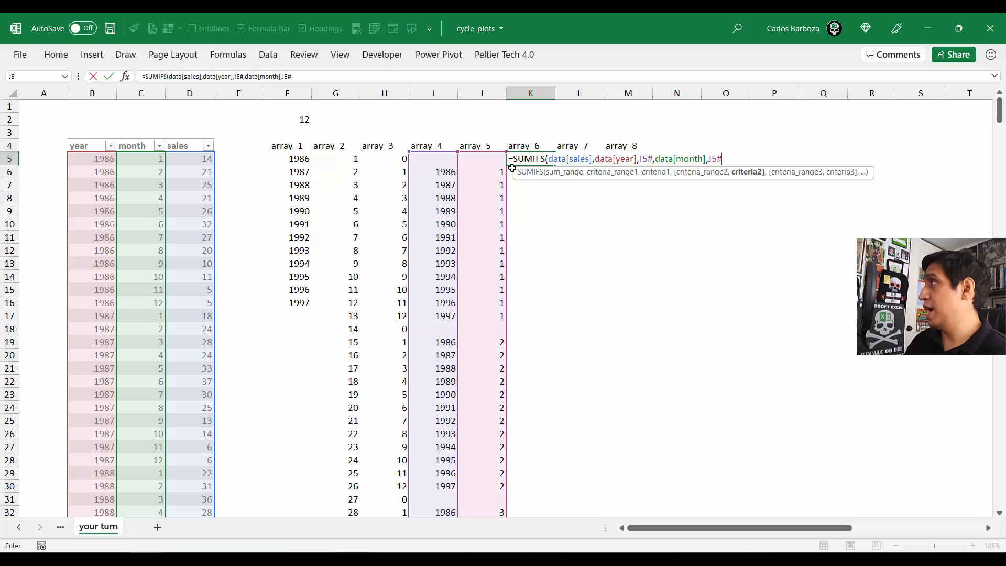
{"action": "type", "text": ")"}
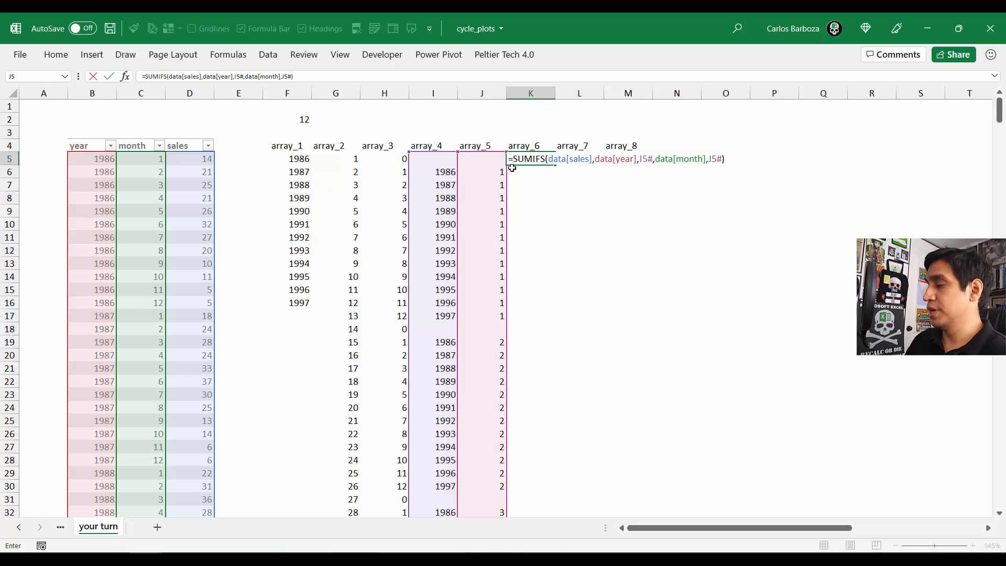
{"action": "key", "text": "Return"}
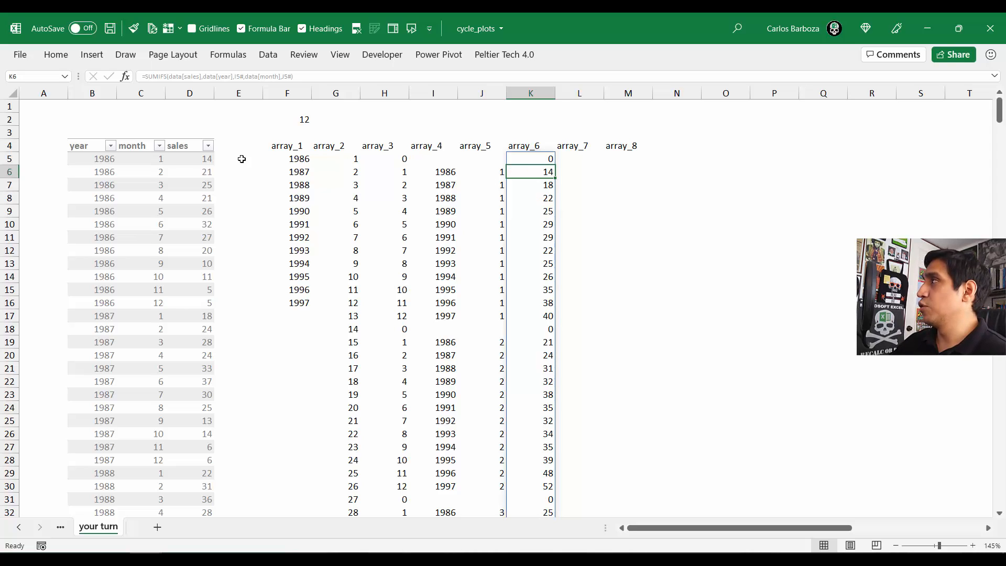
Step: Check the first array_6 sums against the month 1 sales of 1986, 1987 and 1988 in the source table
{"action": "left_click", "coordinate": [490, 173]}
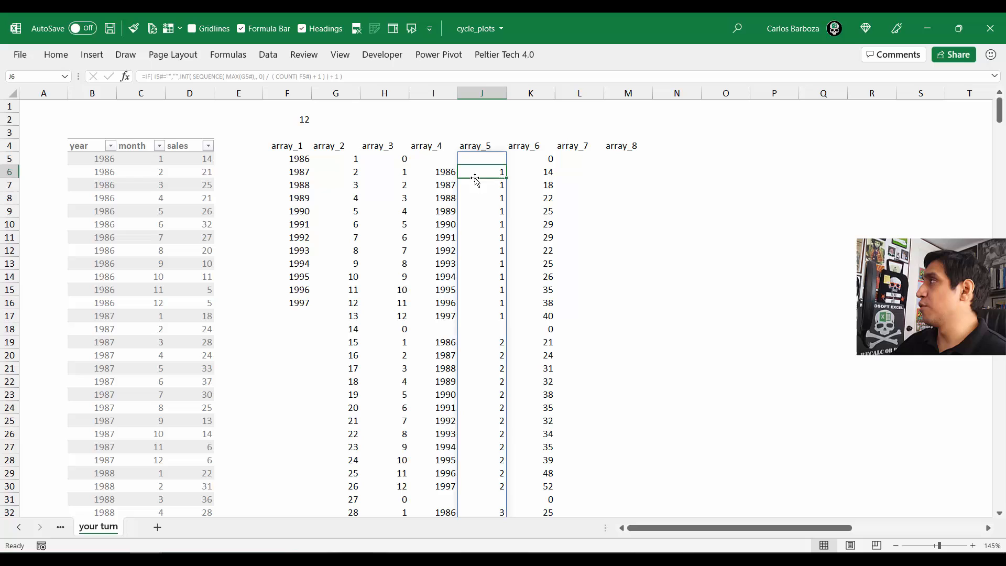
{"action": "left_click", "coordinate": [449, 172]}
{"action": "left_click", "coordinate": [206, 160]}
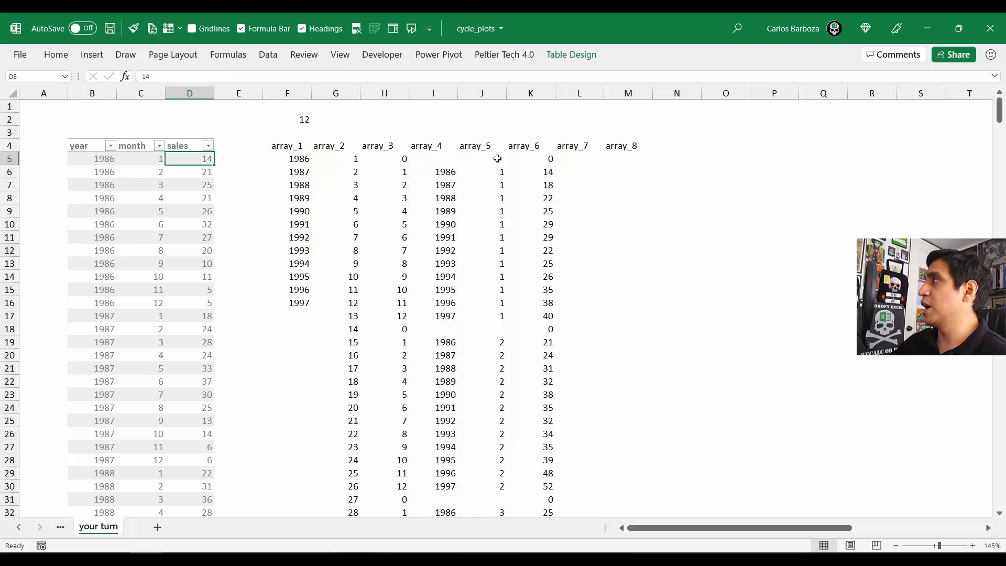
{"action": "left_click", "coordinate": [533, 186]}
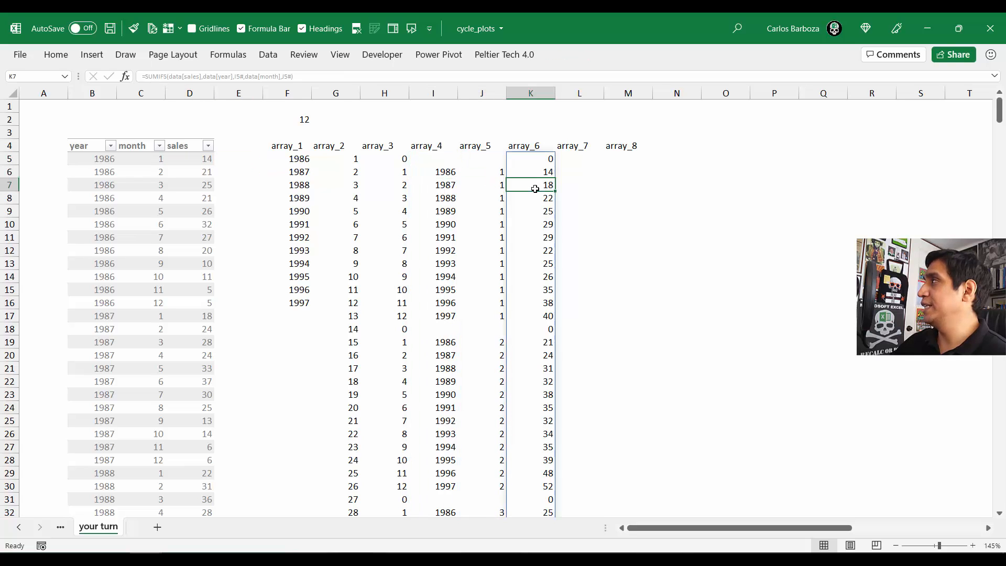
{"action": "left_click", "coordinate": [492, 187]}
{"action": "left_click", "coordinate": [452, 186]}
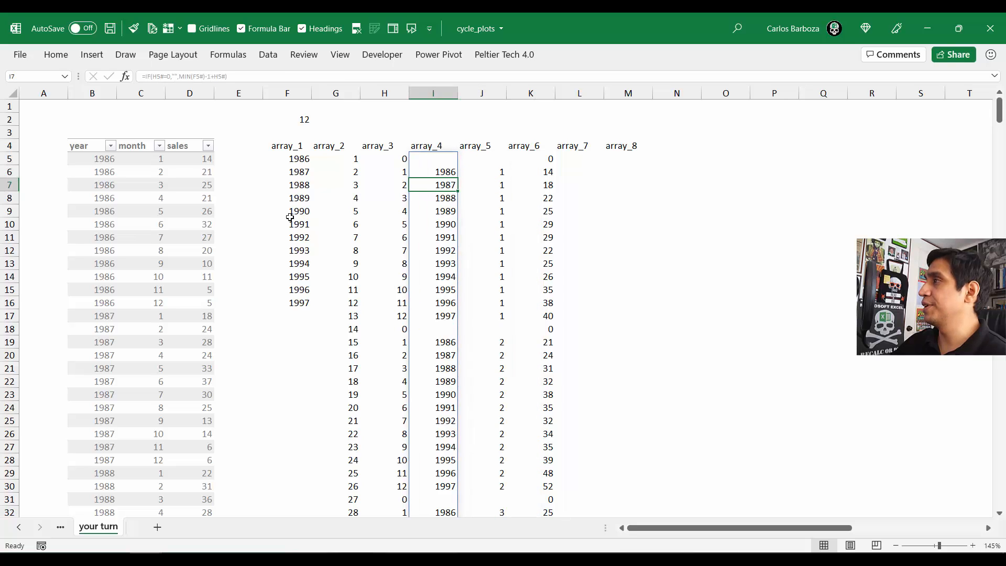
{"action": "left_click", "coordinate": [189, 314]}
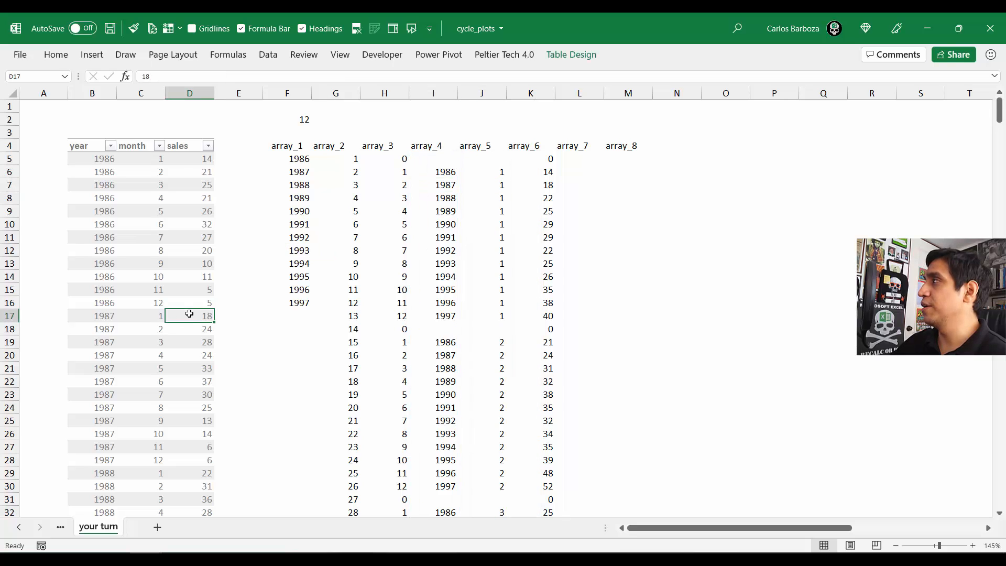
{"action": "left_click", "coordinate": [121, 477]}
{"action": "left_click", "coordinate": [195, 470]}
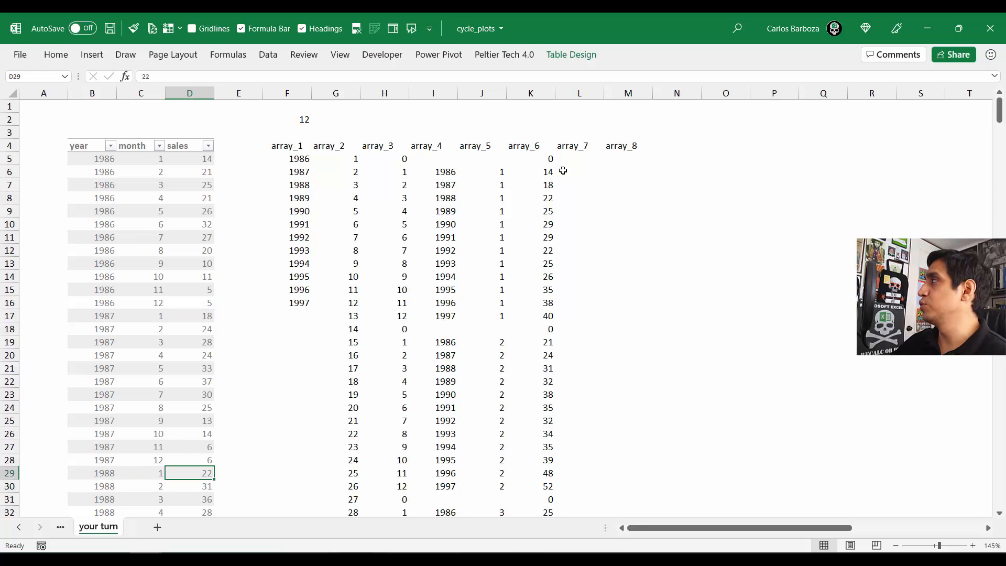
Step: Wrap the SUMIFS formula in K5 in an IF that tests whether the array_5 spill range J5# equals ""
{"action": "left_click", "coordinate": [547, 197]}
{"action": "key", "text": "Up"}
{"action": "key", "text": "Up"}
{"action": "key", "text": "Up"}
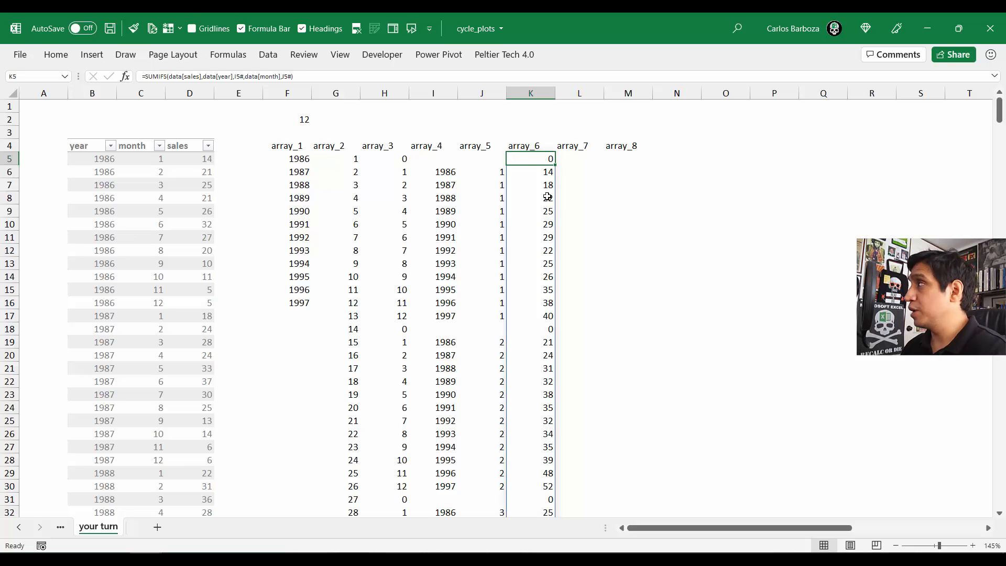
{"action": "key", "text": "F2"}
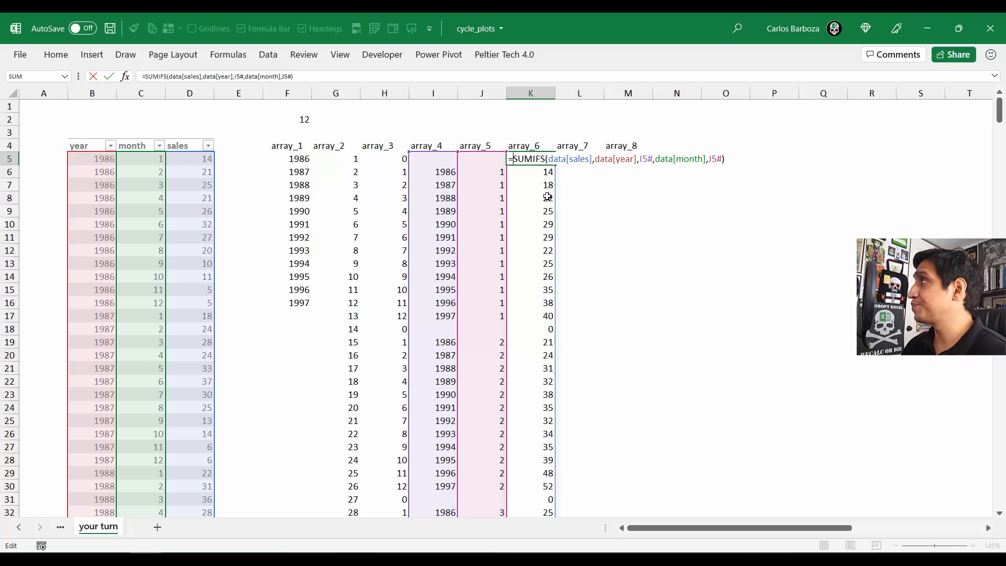
{"action": "type", "text": "IF"}
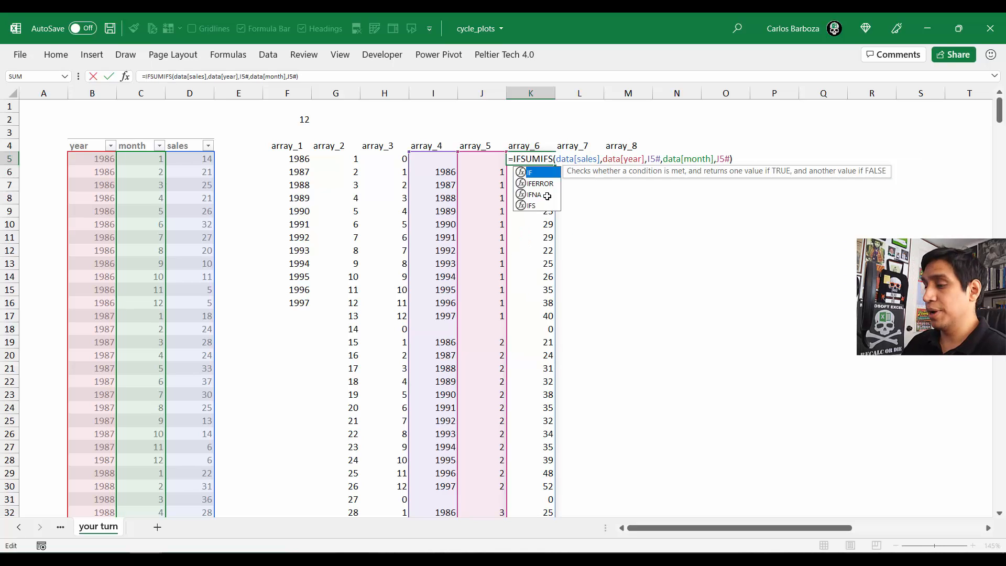
{"action": "type", "text": "("}
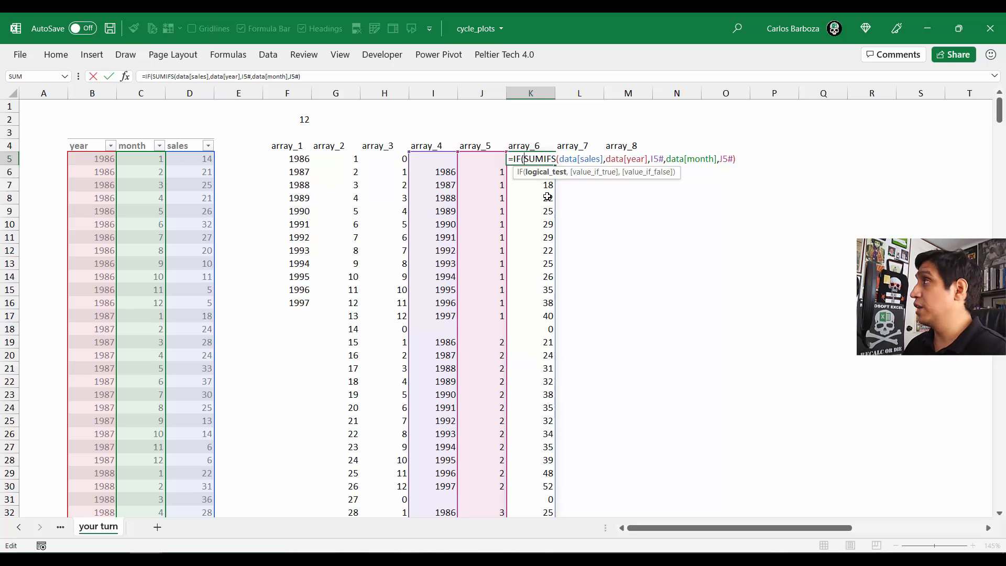
{"action": "key", "text": "F2"}
{"action": "key", "text": "Left"}
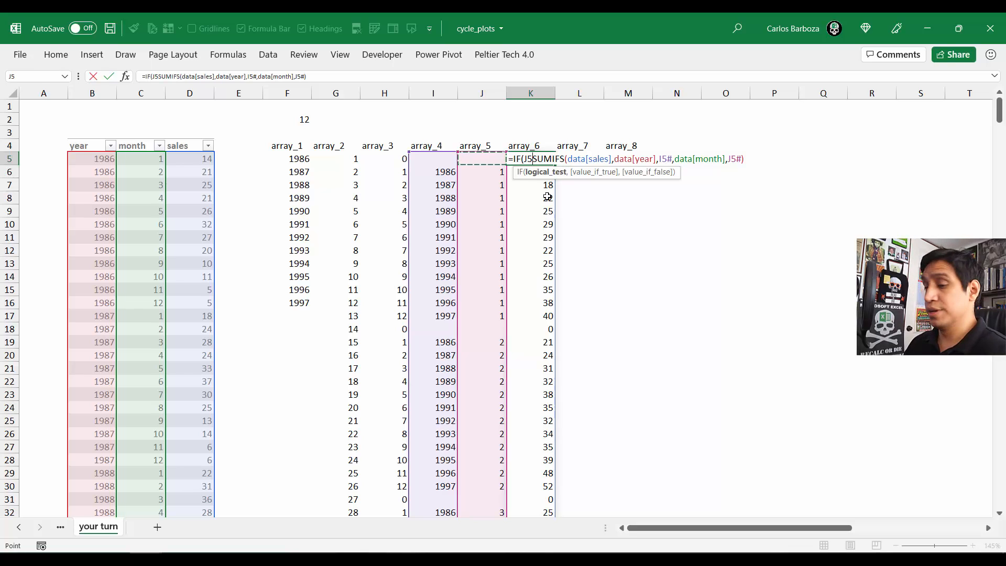
{"action": "type", "text": "#"}
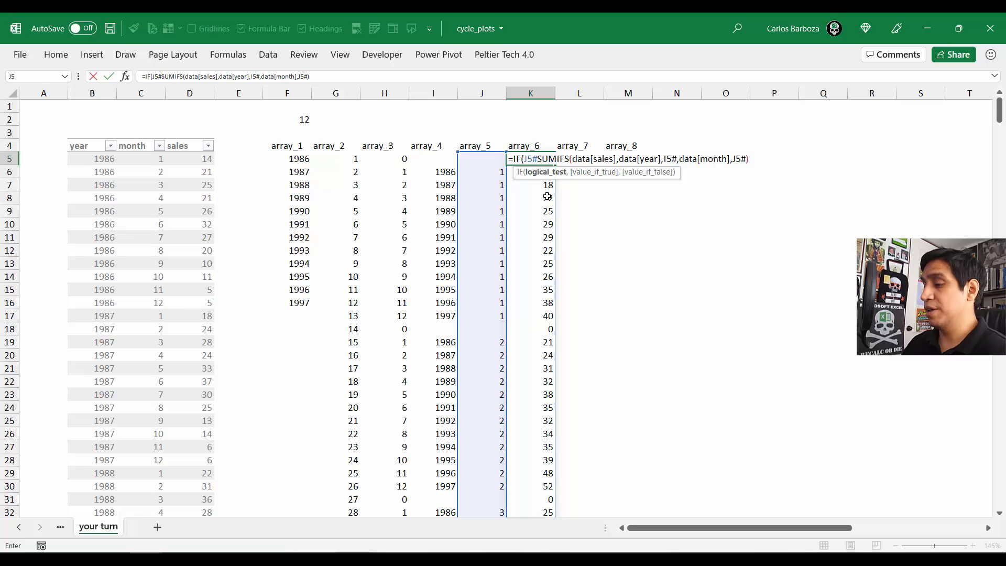
{"action": "type", "text": "="}
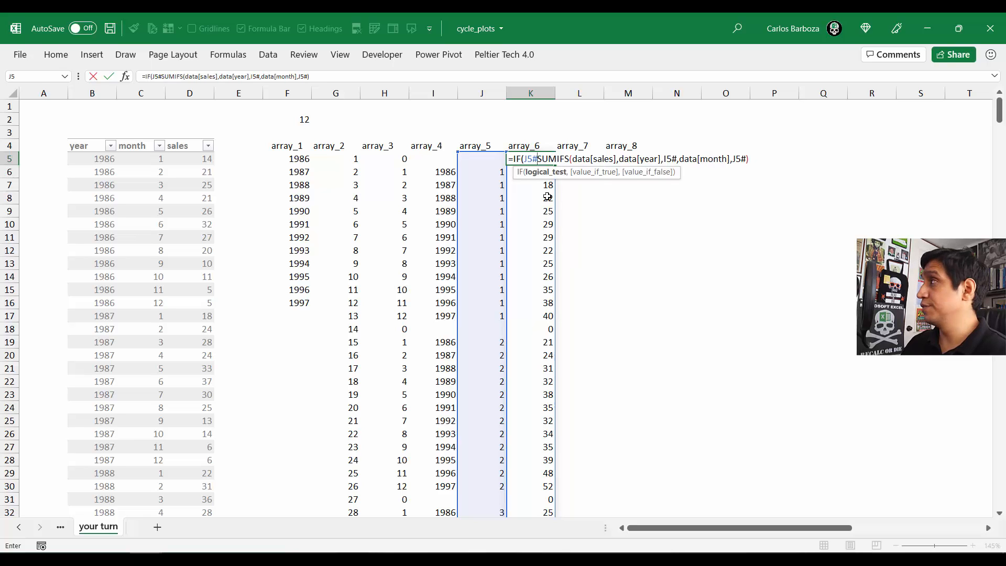
{"action": "type", "text": "\"\","}
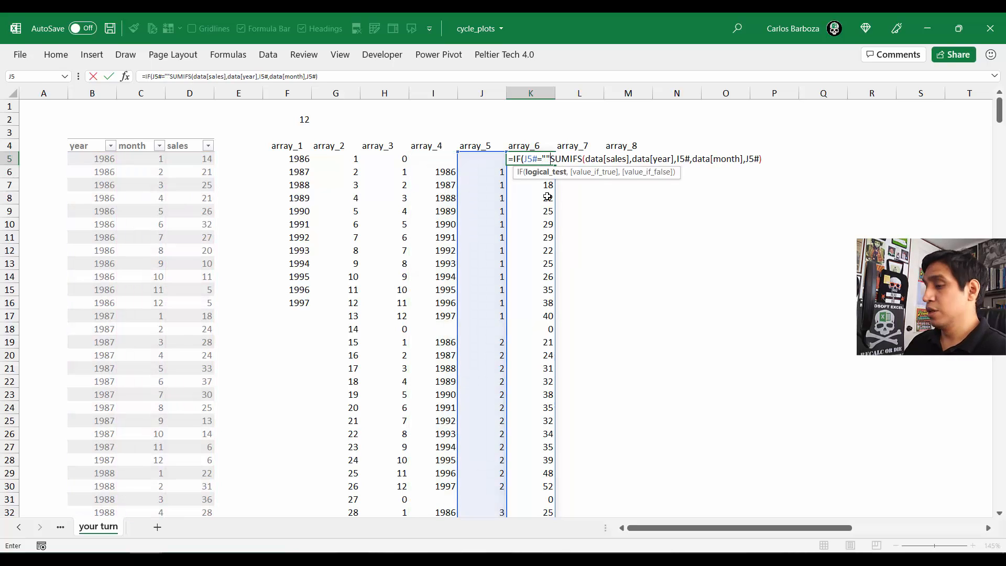
Step: Set the IF's value for blank rows to NA(), keep SUMIFS as the false value, and complete the K5 formula
{"action": "type", "text": "NA"}
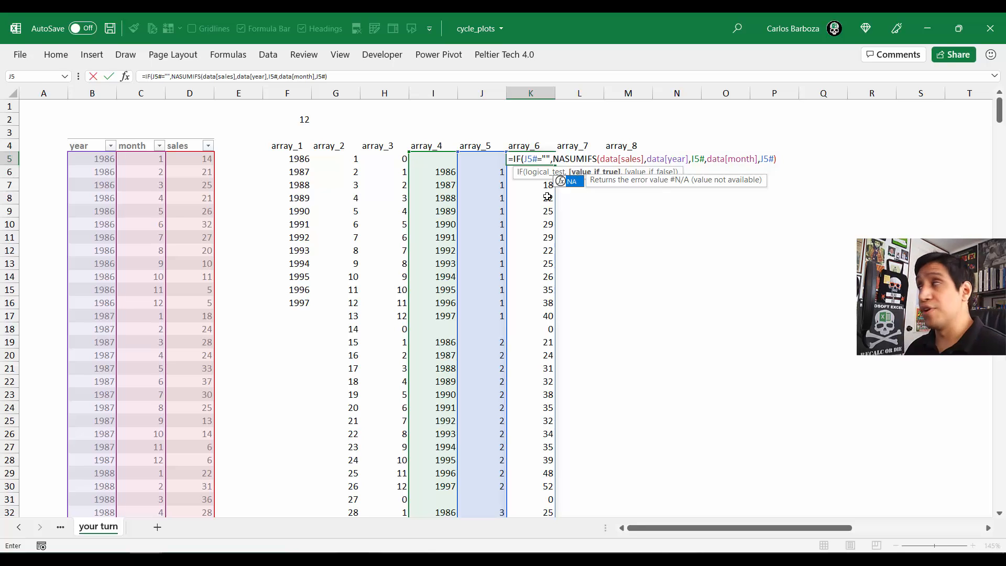
{"action": "type", "text": "()"}
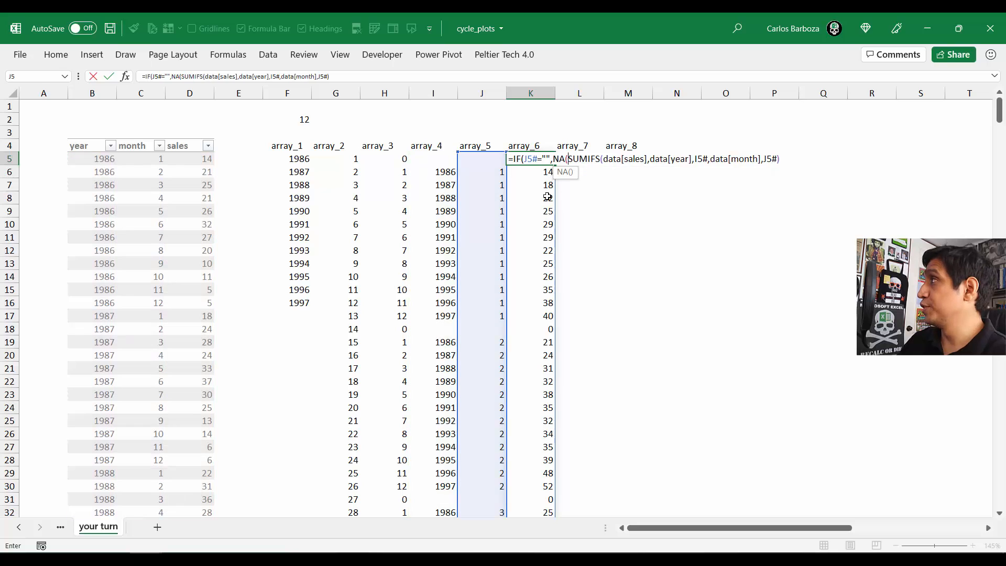
{"action": "type", "text": ","}
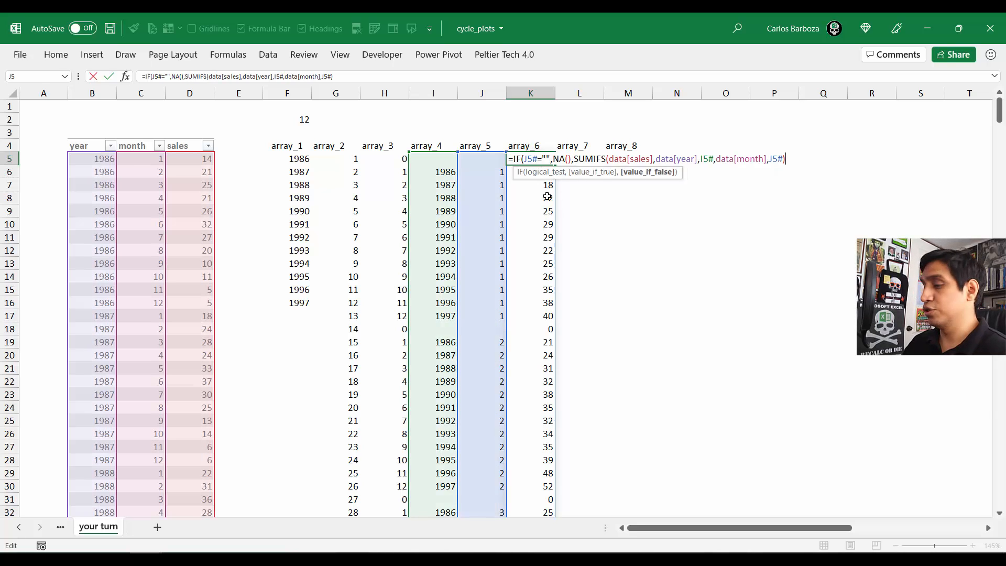
{"action": "type", "text": ")"}
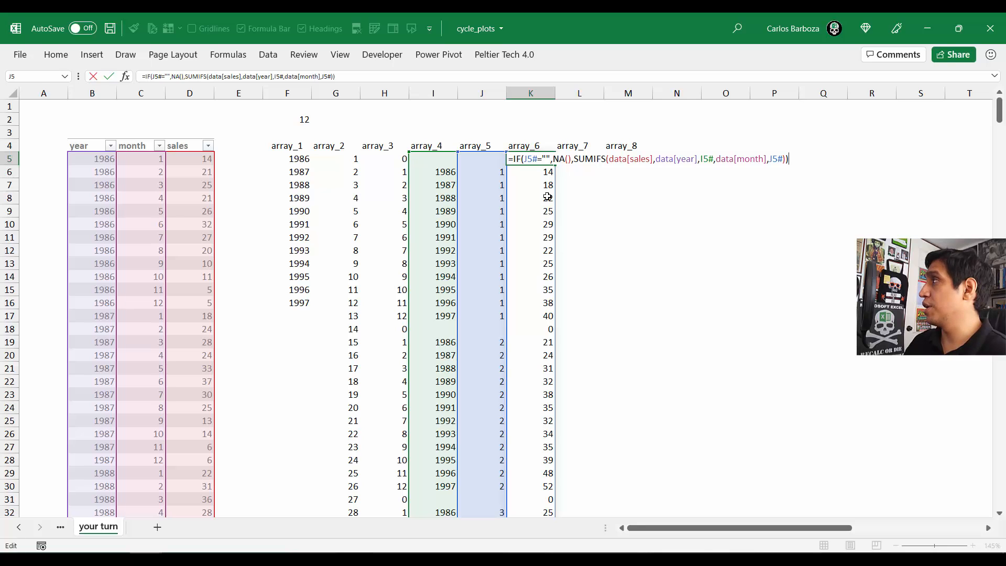
{"action": "key", "text": "Return"}
{"action": "key", "text": "Right"}
{"action": "key", "text": "Right"}
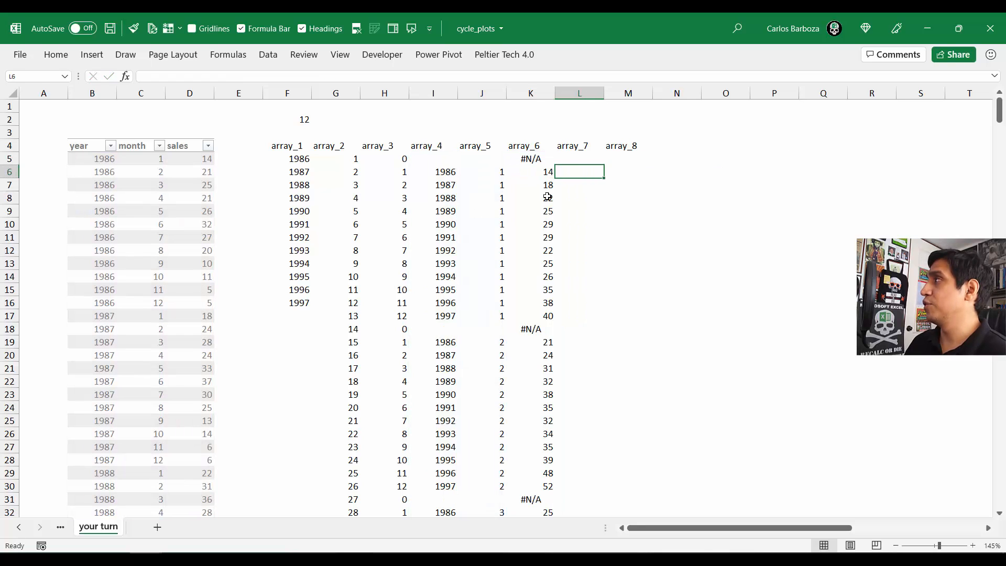
{"action": "key", "text": "Left"}
{"action": "key", "text": "Left"}
{"action": "key", "text": "Right"}
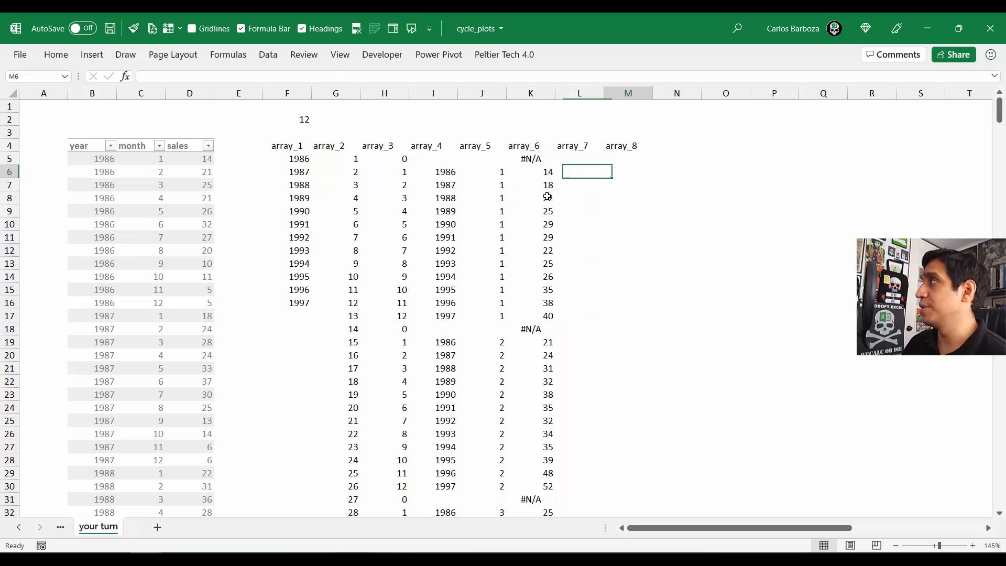
{"action": "key", "text": "Right"}
{"action": "key", "text": "Left"}
{"action": "key", "text": "Left"}
{"action": "key", "text": "Up"}
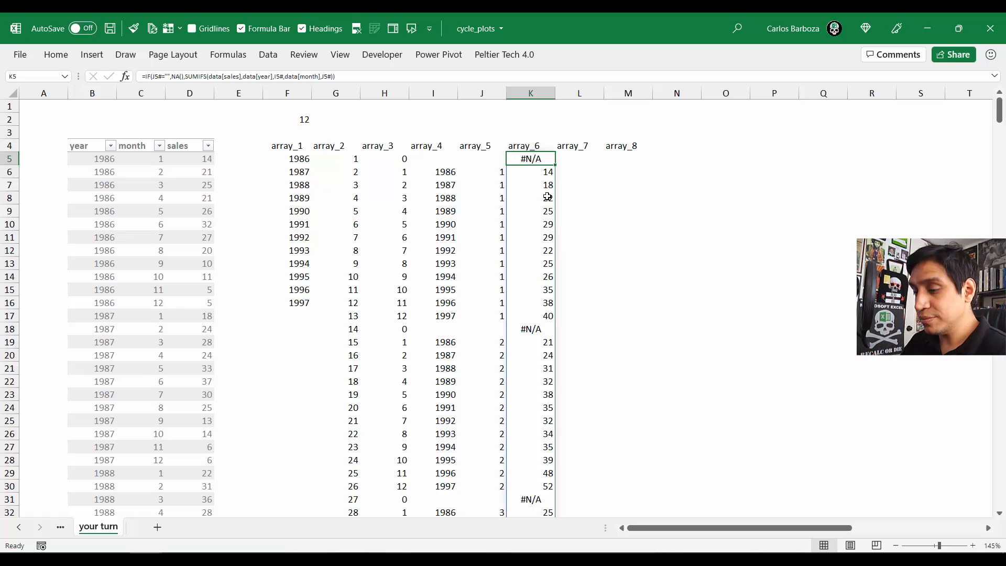
{"action": "key", "text": "alt+space"}
{"action": "key", "text": "Return"}
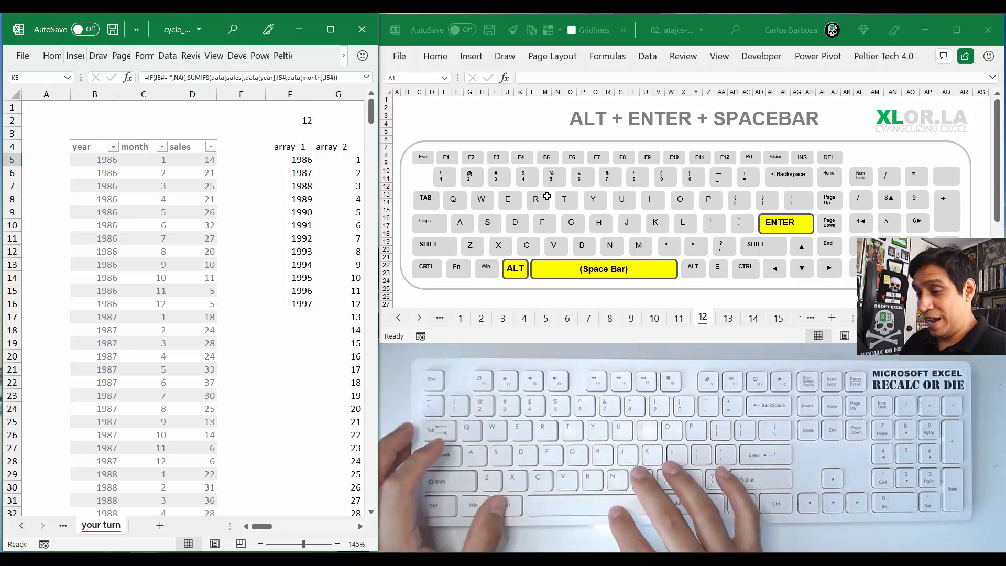
{"action": "key", "text": "alt+space"}
{"action": "key", "text": "Return"}
{"action": "key", "text": "Right"}
{"action": "key", "text": "Down"}
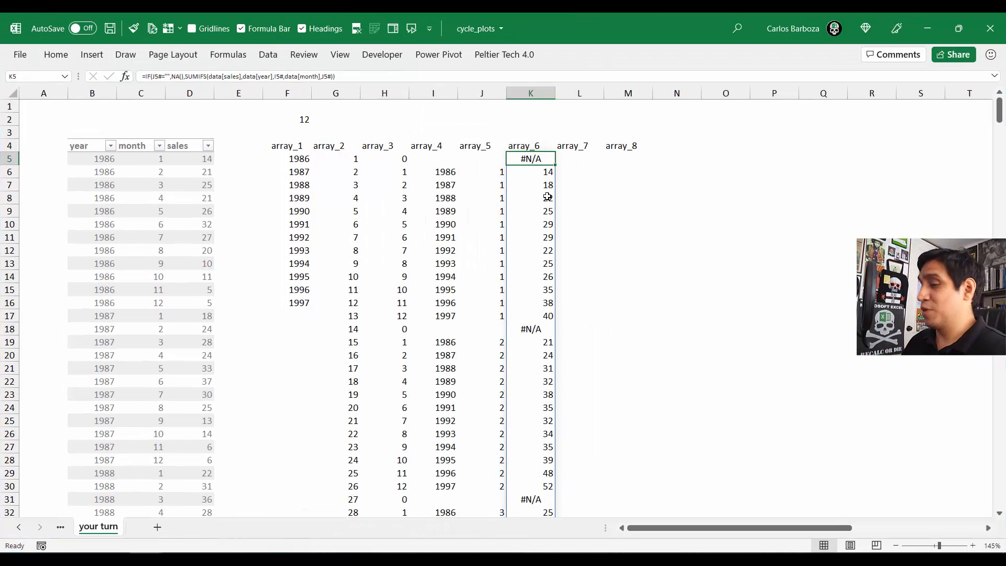
Step: Add spaces before IF, after its opening parenthesis and around the equals sign of the J5# = "" test in K5
{"action": "key", "text": "F2"}
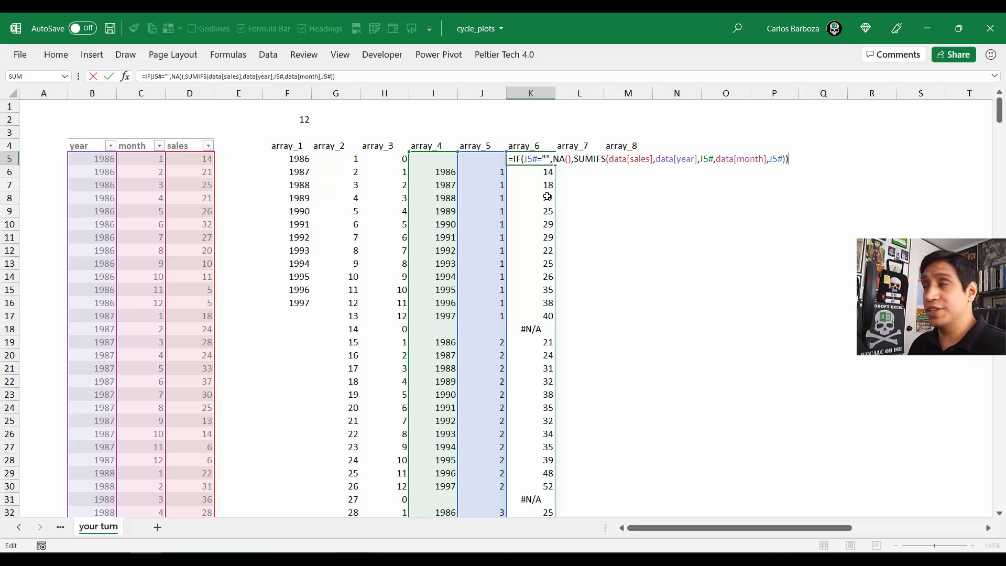
{"action": "key", "text": "Left"}
{"action": "key", "text": "Left"}
{"action": "key", "text": "Left"}
{"action": "key", "text": "Left"}
{"action": "key", "text": "Left"}
{"action": "key", "text": "Left"}
{"action": "key", "text": "Left"}
{"action": "key", "text": "Left"}
{"action": "key", "text": "Left"}
{"action": "key", "text": "Left"}
{"action": "key", "text": "Left"}
{"action": "key", "text": "Left"}
{"action": "key", "text": "Left"}
{"action": "key", "text": "Left"}
{"action": "key", "text": "Left"}
{"action": "key", "text": "Left"}
{"action": "key", "text": "Left"}
{"action": "key", "text": "Left"}
{"action": "key", "text": "Left"}
{"action": "key", "text": "Left"}
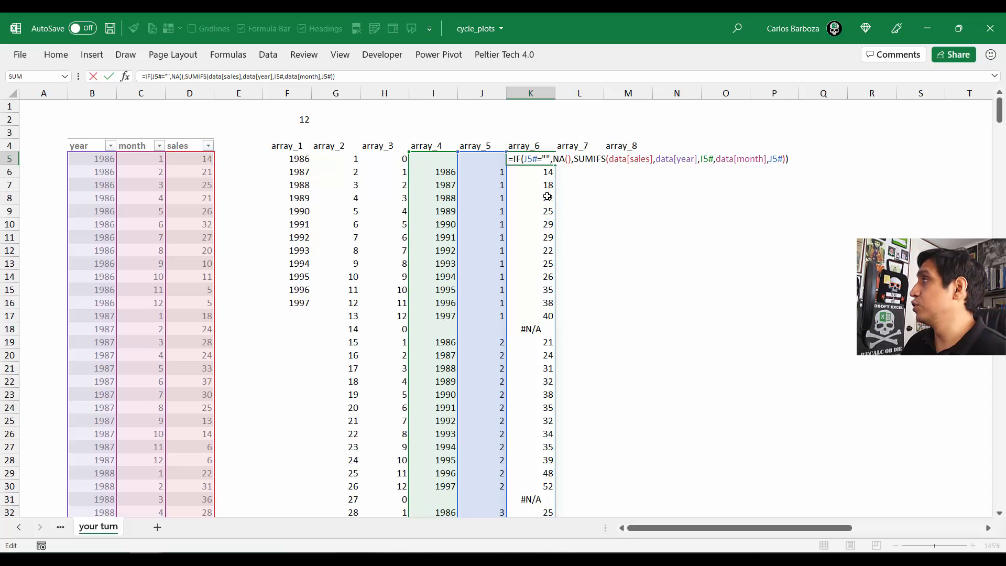
{"action": "key", "text": "Right"}
{"action": "key", "text": "Right"}
{"action": "key", "text": "Right"}
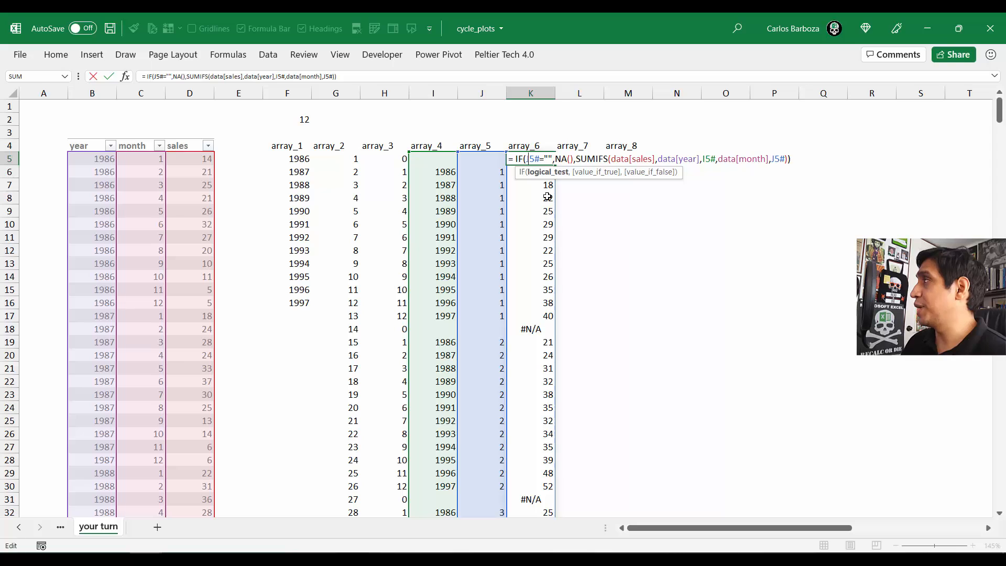
{"action": "key", "text": "Right"}
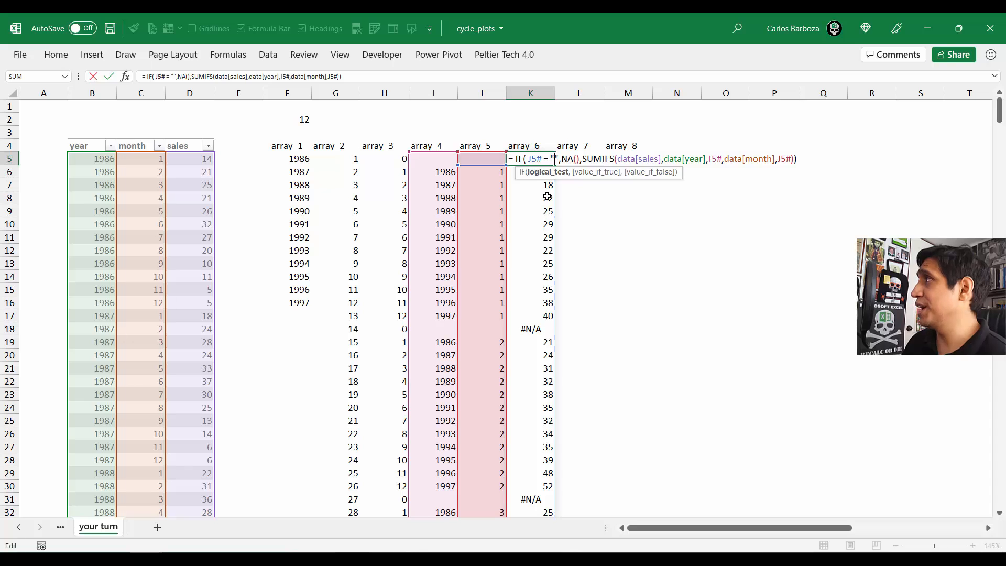
{"action": "key", "text": "Right"}
{"action": "key", "text": "Right"}
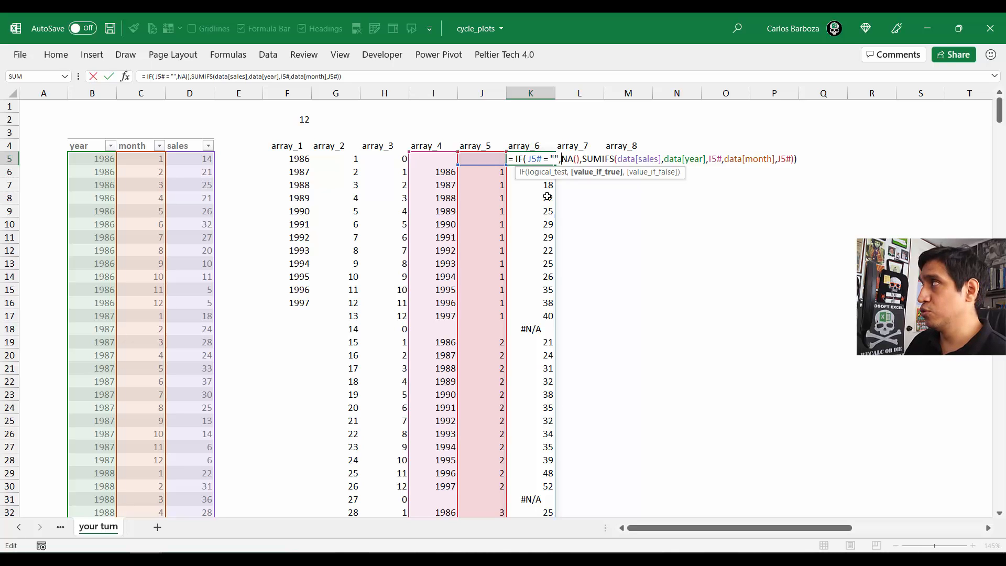
{"action": "key", "text": "ctrl+Return"}
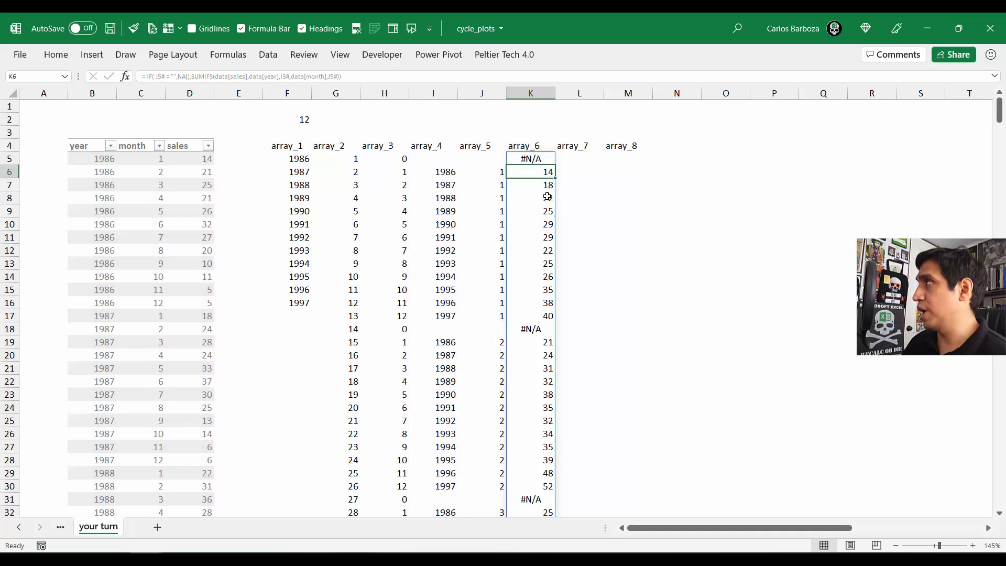
Step: Show the workbook beside the keyboard shortcut window and bring columns J and K into view so K5's whole formula is readable
{"action": "key", "text": "alt+space"}
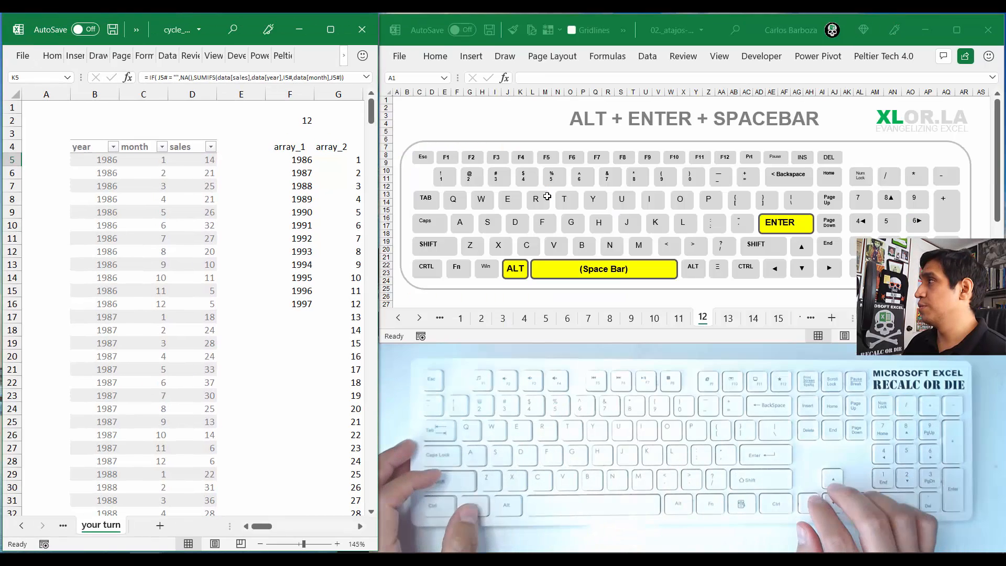
{"action": "key", "text": "Right"}
{"action": "key", "text": "Right"}
{"action": "key", "text": "Right"}
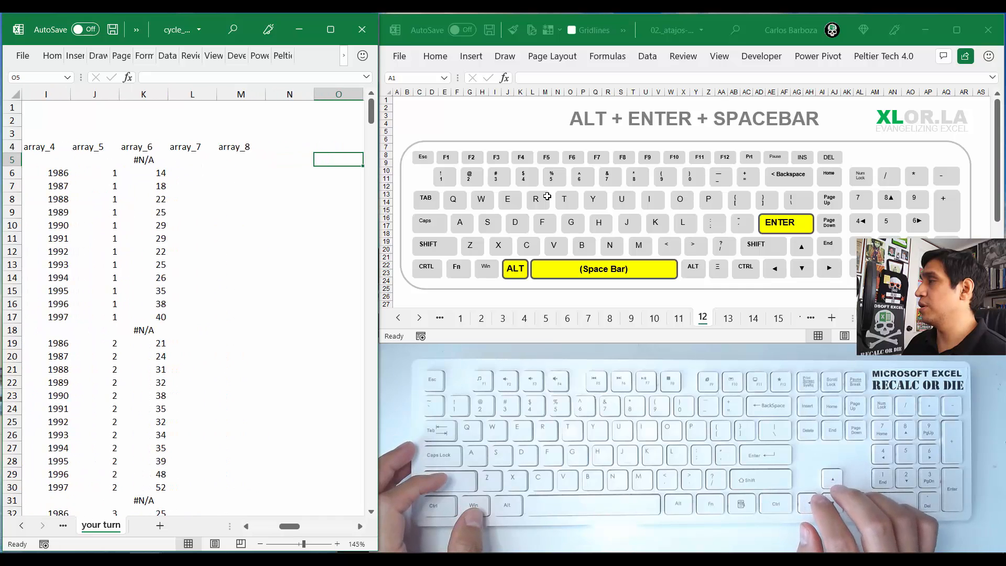
{"action": "key", "text": "Left"}
{"action": "key", "text": "Left"}
{"action": "key", "text": "Left"}
{"action": "key", "text": "Left"}
{"action": "key", "text": "Left"}
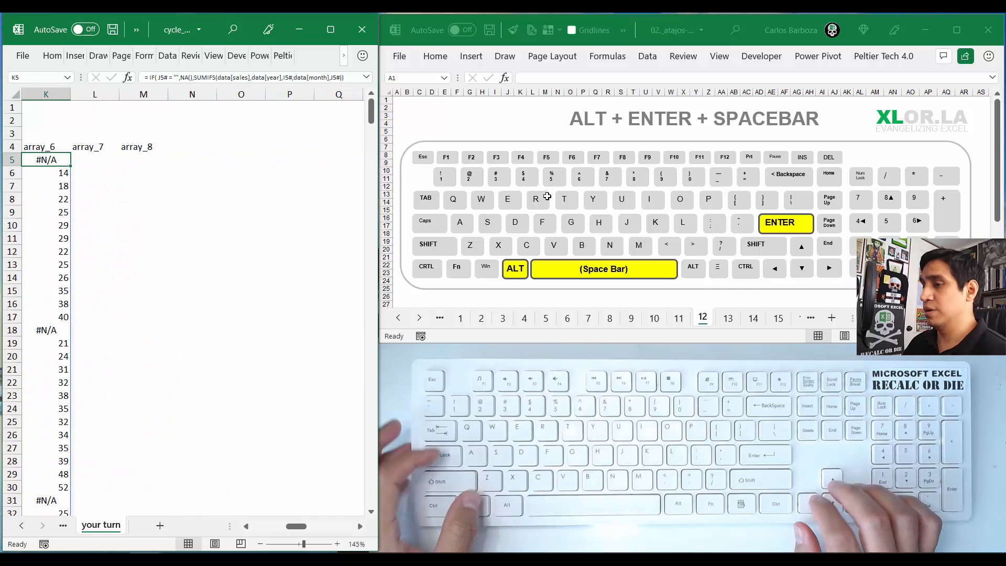
{"action": "key", "text": "F2"}
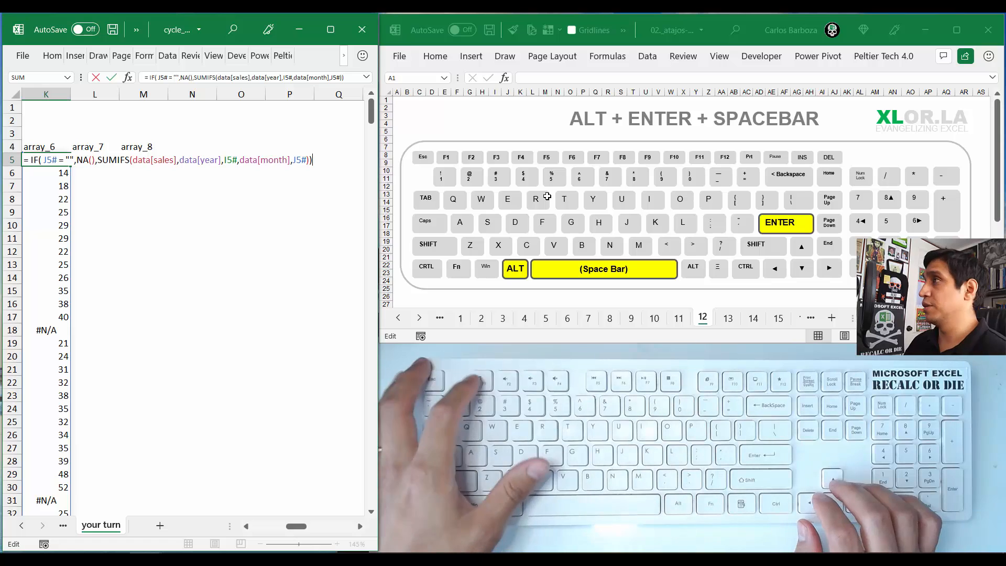
{"action": "key", "text": "Escape"}
{"action": "key", "text": "Left"}
{"action": "key", "text": "F2"}
{"action": "key", "text": "Escape"}
{"action": "key", "text": "Right"}
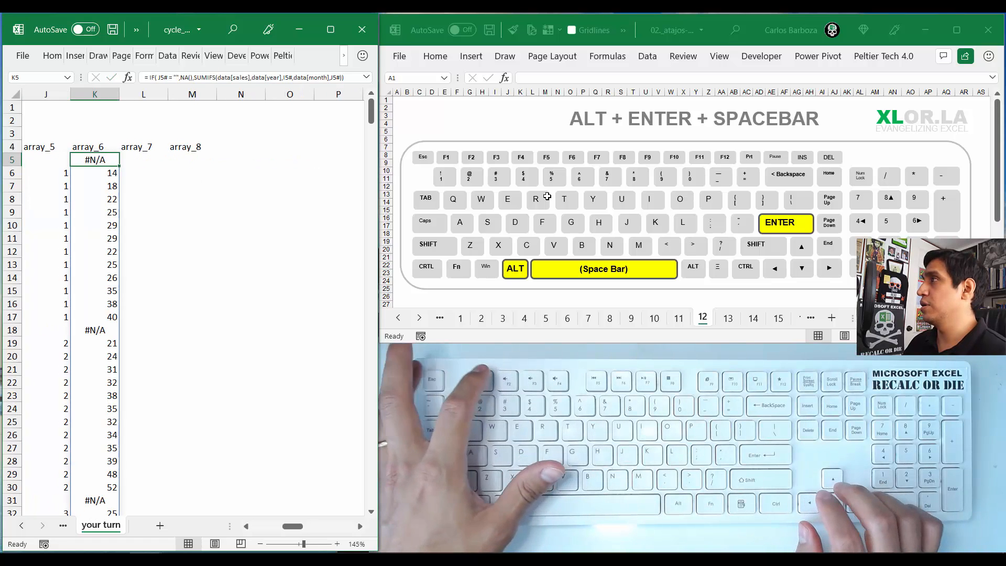
{"action": "key", "text": "F2"}
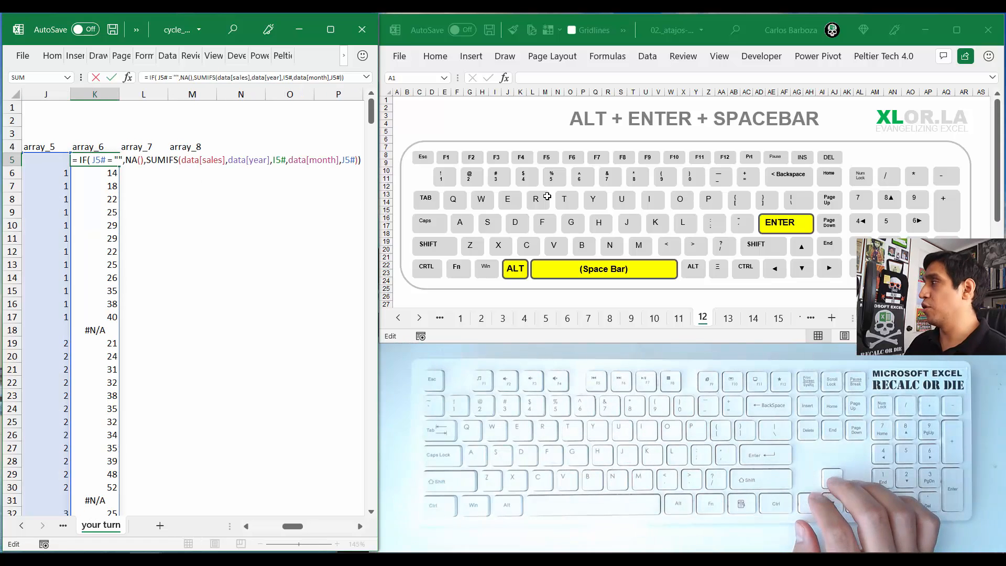
{"action": "key", "text": "Escape"}
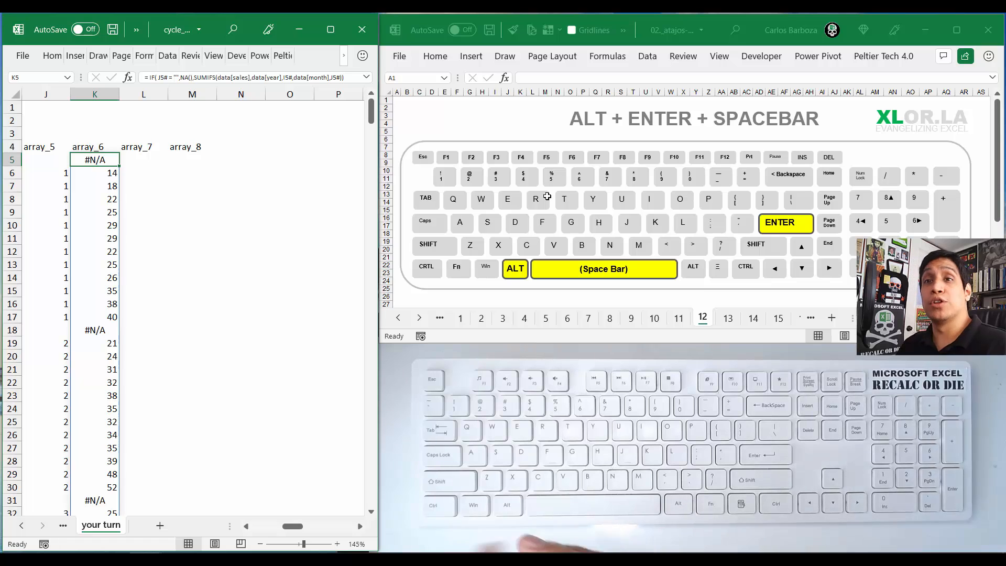
Step: Insert a line break before NA() in the K5 formula and indent the new line with spaces
{"action": "key", "text": "F2"}
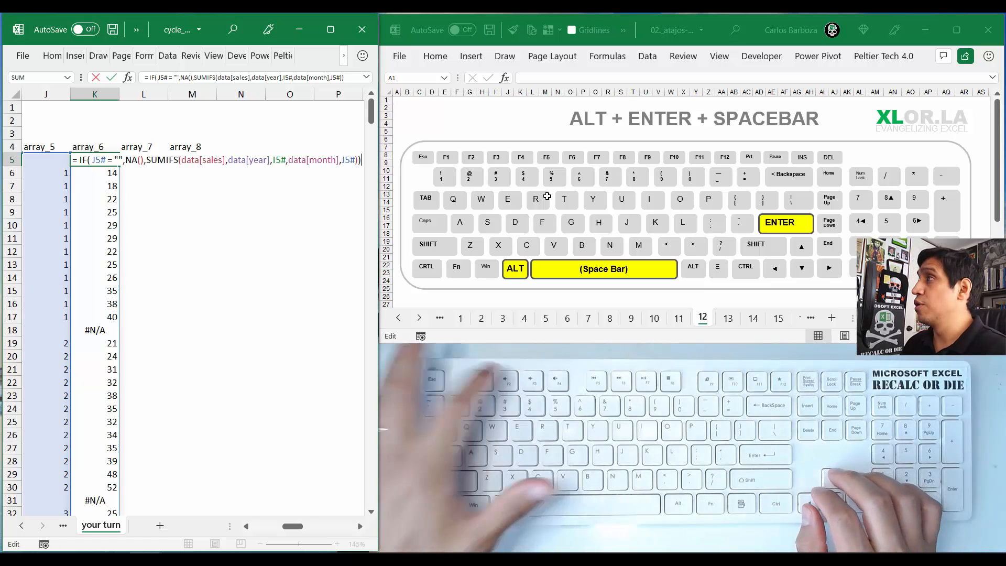
{"action": "key", "text": "Left"}
{"action": "key", "text": "Left"}
{"action": "key", "text": "Left"}
{"action": "key", "text": "Left"}
{"action": "key", "text": "Left"}
{"action": "key", "text": "Left"}
{"action": "key", "text": "Left"}
{"action": "key", "text": "Left"}
{"action": "key", "text": "Left"}
{"action": "key", "text": "Left"}
{"action": "key", "text": "Left"}
{"action": "key", "text": "Left"}
{"action": "key", "text": "Left"}
{"action": "key", "text": "Left"}
{"action": "key", "text": "Left"}
{"action": "key", "text": "Left"}
{"action": "key", "text": "Left"}
{"action": "key", "text": "Left"}
{"action": "key", "text": "Left"}
{"action": "key", "text": "Left"}
{"action": "key", "text": "Left"}
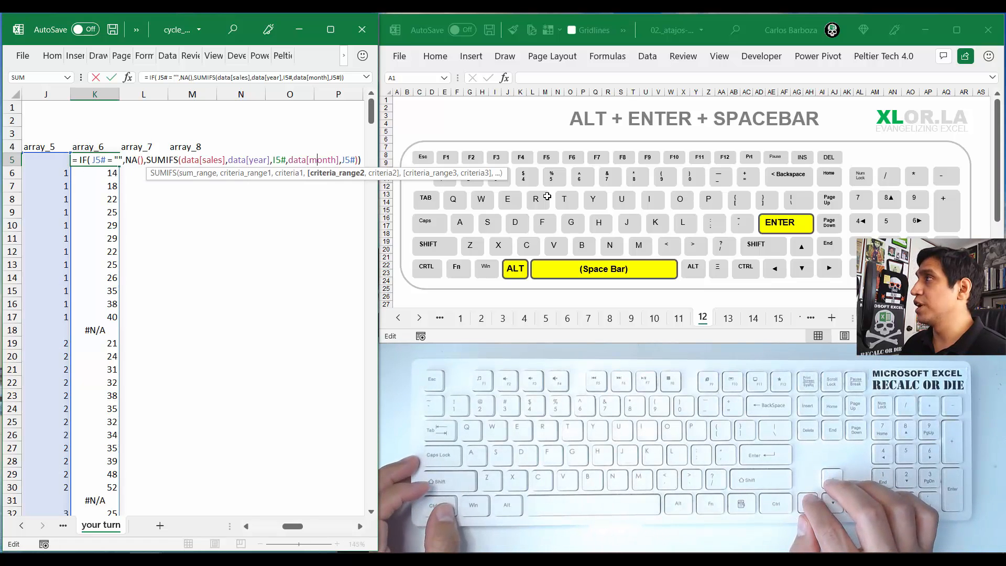
{"action": "key", "text": "Left"}
{"action": "key", "text": "Left"}
{"action": "key", "text": "Left"}
{"action": "key", "text": "Left"}
{"action": "key", "text": "Left"}
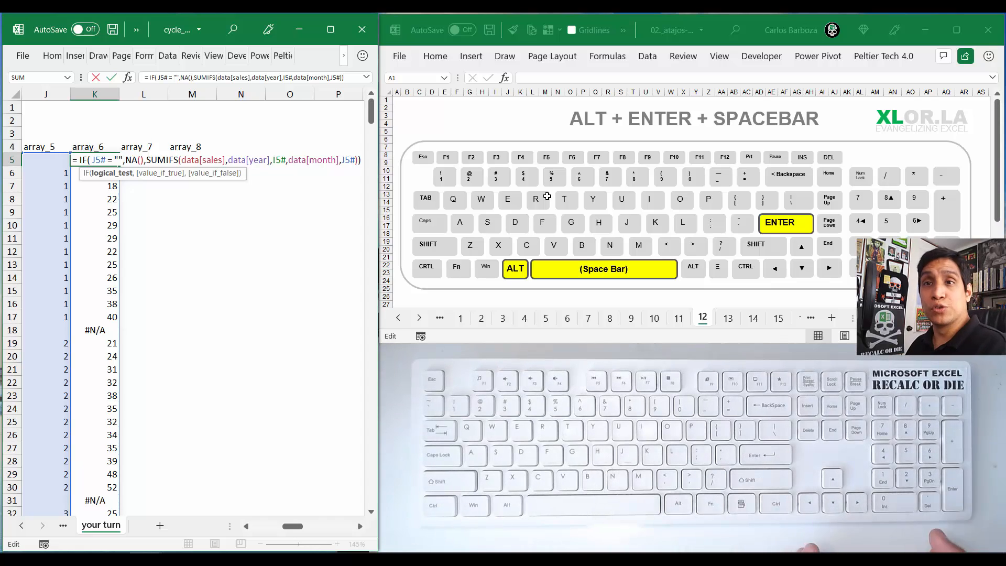
{"action": "key", "text": "Right"}
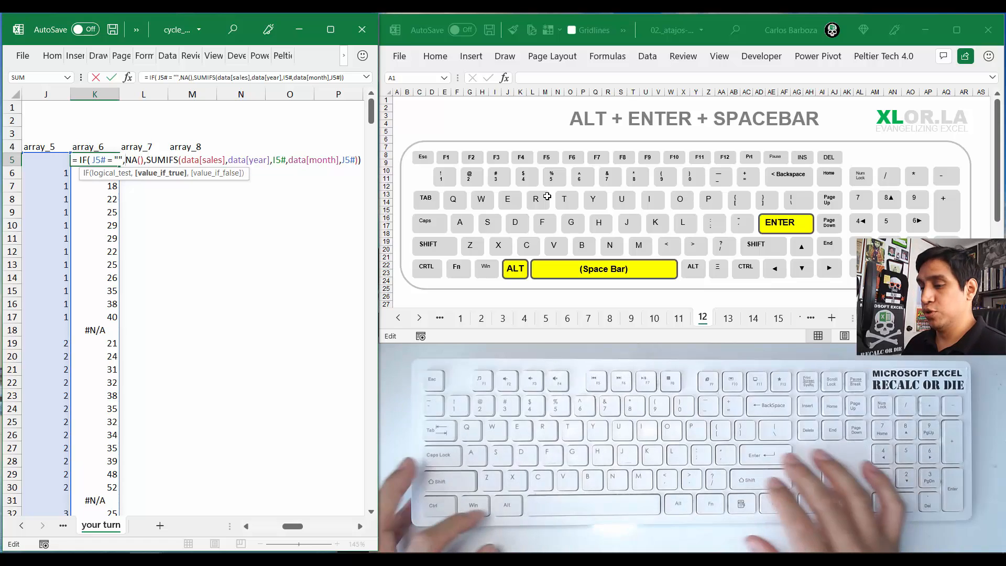
{"action": "key", "text": "alt+Return"}
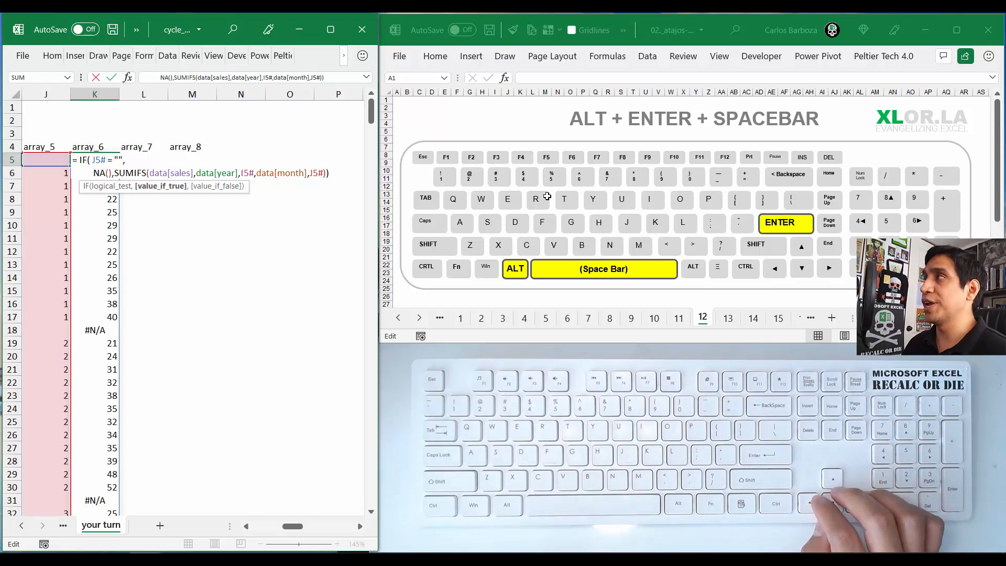
Step: Insert a line break before SUMIFS in the K5 formula and indent it to align with NA()
{"action": "key", "text": "Right"}
{"action": "key", "text": "Right"}
{"action": "key", "text": "Right"}
{"action": "key", "text": "Right"}
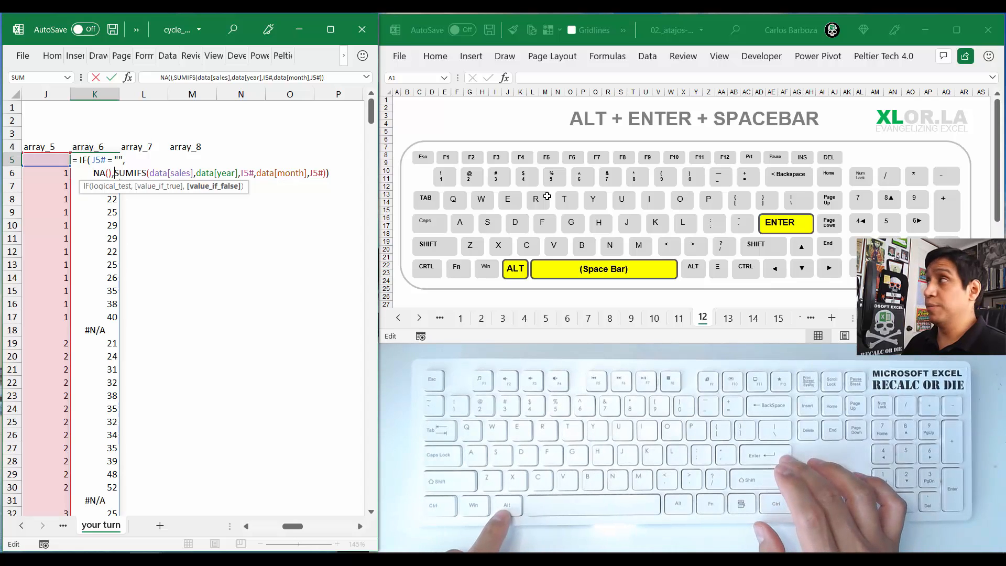
{"action": "key", "text": "alt+Return"}
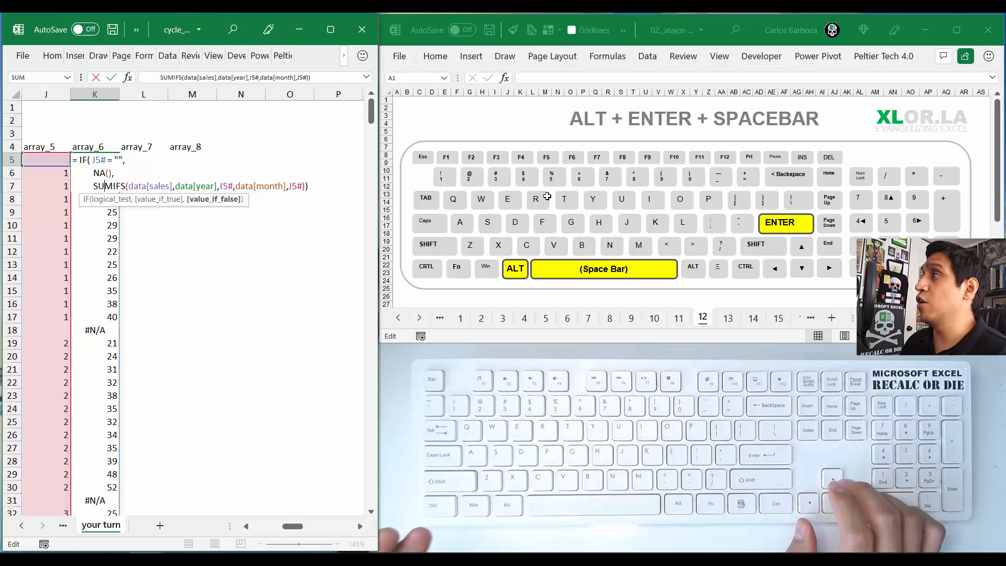
Step: Add a space after SUMIFS's opening parenthesis in K5 and move data[year] to a new line aligned under data[sales]
{"action": "key", "text": "Right"}
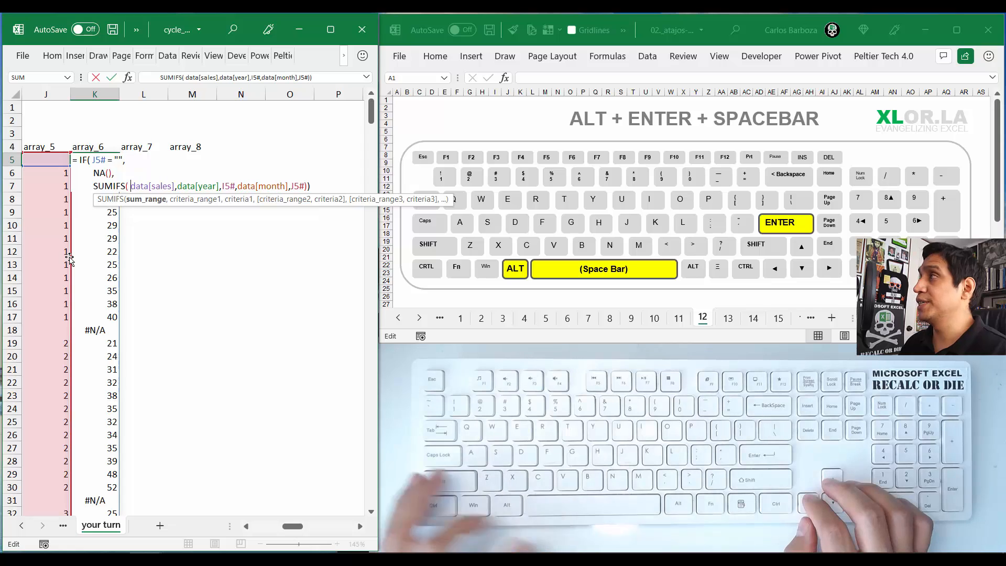
{"action": "key", "text": "Right"}
{"action": "key", "text": "Right"}
{"action": "key", "text": "Right"}
{"action": "key", "text": "Right"}
{"action": "key", "text": "Right"}
{"action": "key", "text": "Right"}
{"action": "key", "text": "Right"}
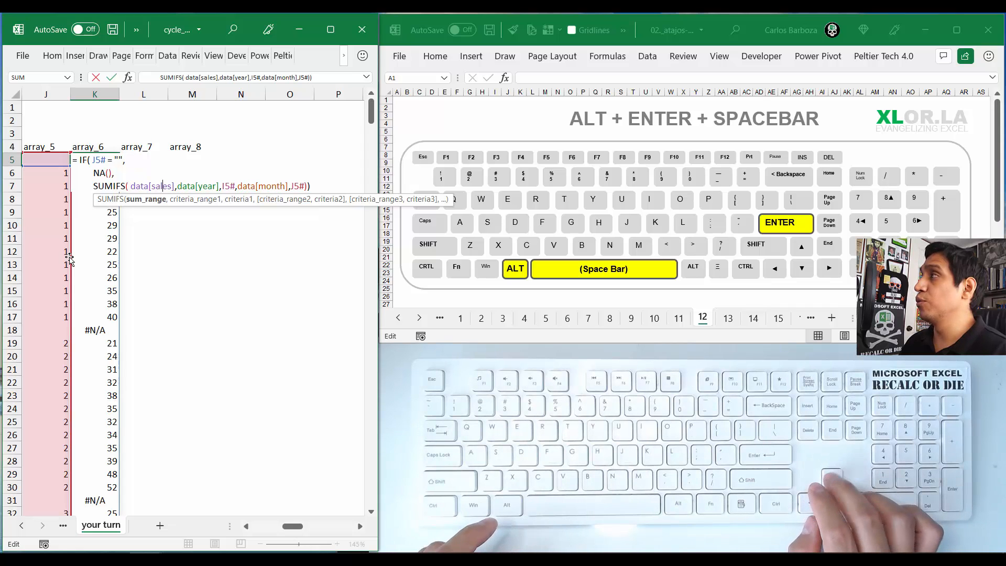
{"action": "key", "text": "Right"}
{"action": "key", "text": "Right"}
{"action": "key", "text": "Right"}
{"action": "key", "text": "Right"}
{"action": "key", "text": "Right"}
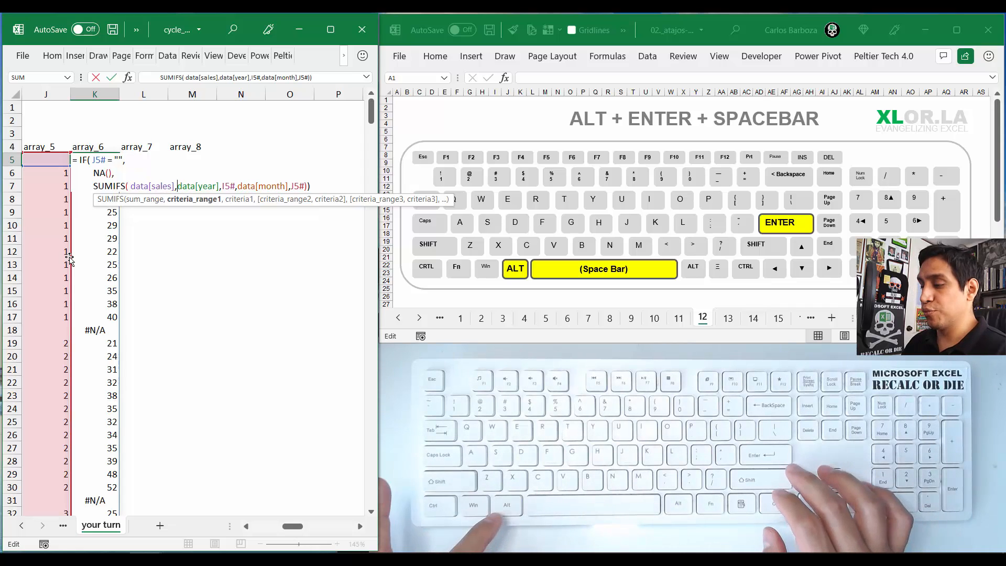
{"action": "key", "text": "alt+Return"}
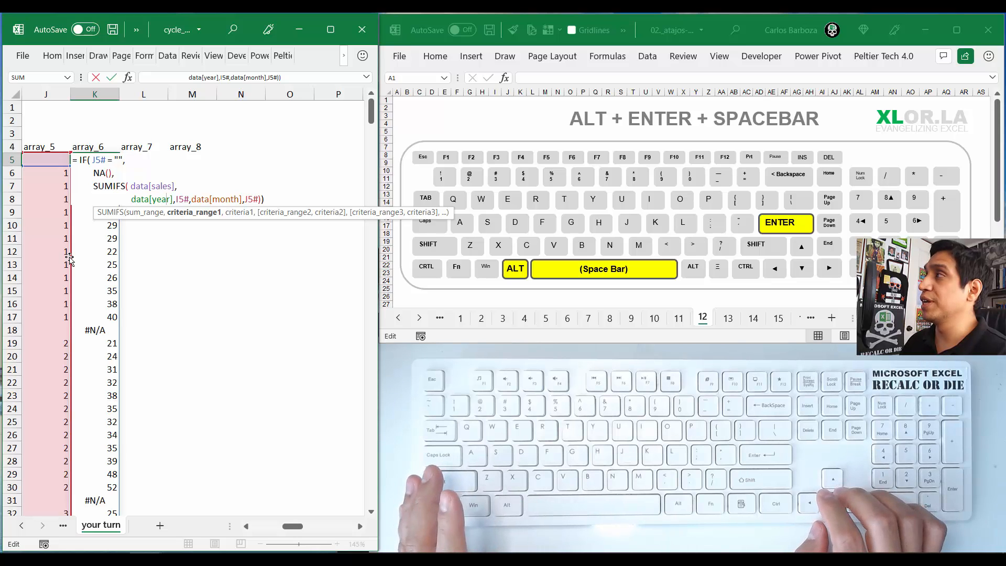
Step: Insert a line break before data[month] in the K5 formula and align it under data[year]
{"action": "key", "text": "Right"}
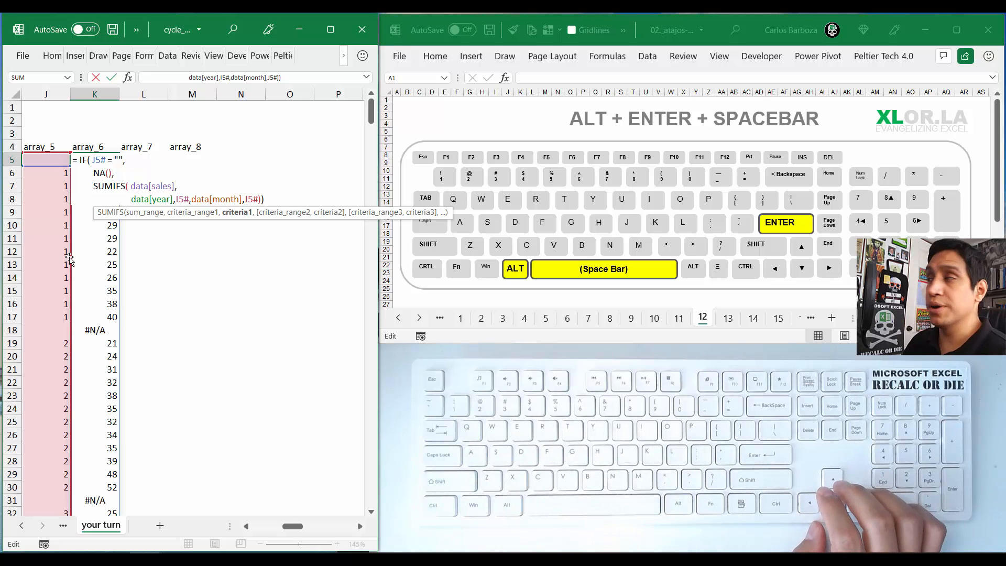
{"action": "key", "text": "Left"}
{"action": "key", "text": "Left"}
{"action": "key", "text": "Right"}
{"action": "key", "text": "Right"}
{"action": "key", "text": "Right"}
{"action": "key", "text": "Right"}
{"action": "key", "text": "Right"}
{"action": "key", "text": "Right"}
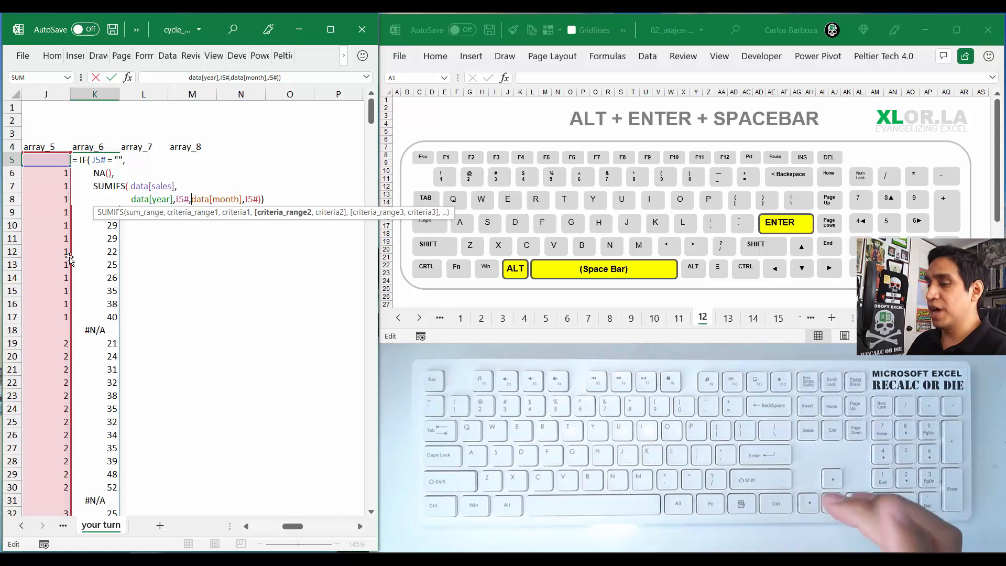
{"action": "key", "text": "alt+Return"}
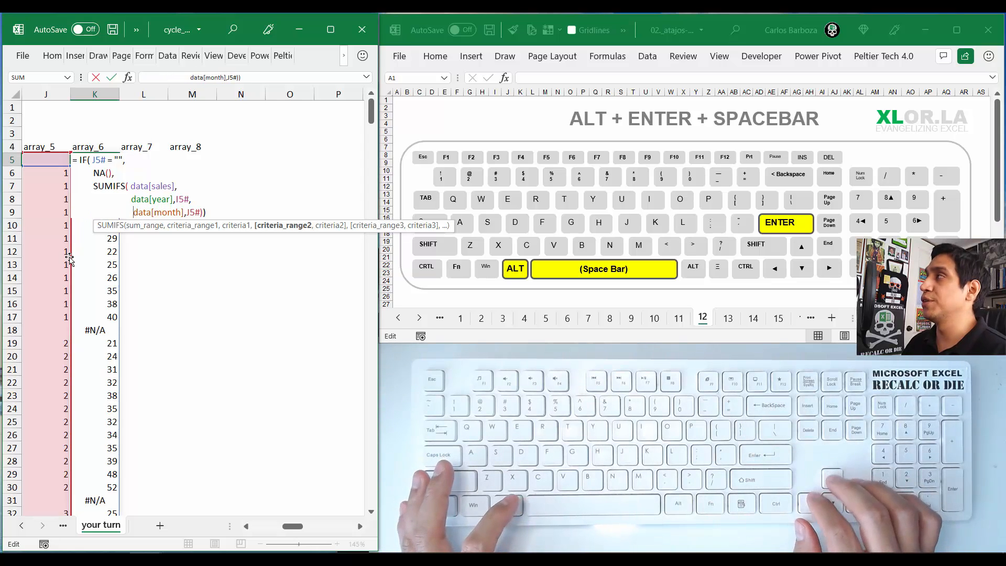
{"action": "key", "text": "BackSpace"}
{"action": "key", "text": "Right"}
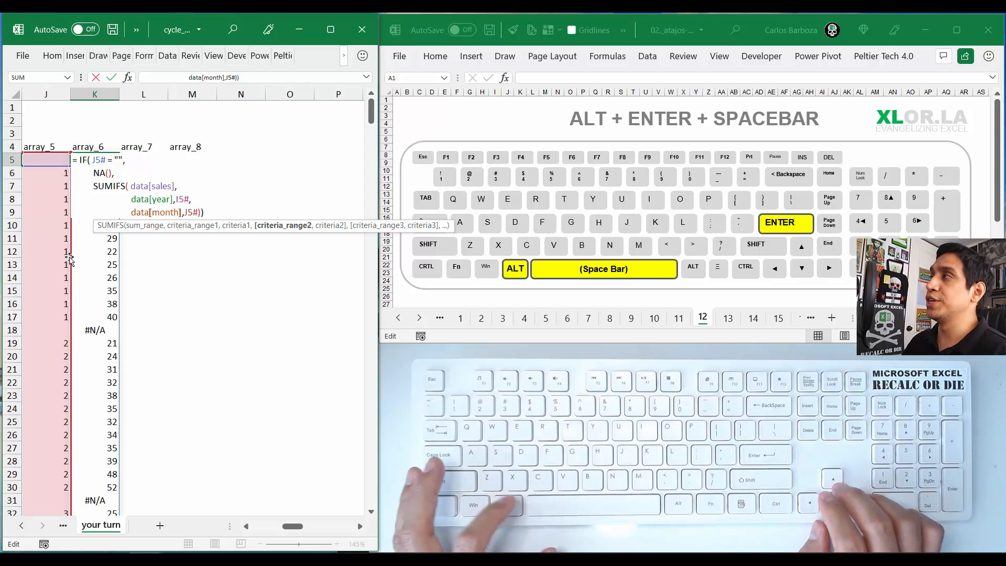
Step: Add spaces before and after the final J5# in K5 and put the SUMIFS and IF closing parentheses on separate indented lines
{"action": "key", "text": "Right"}
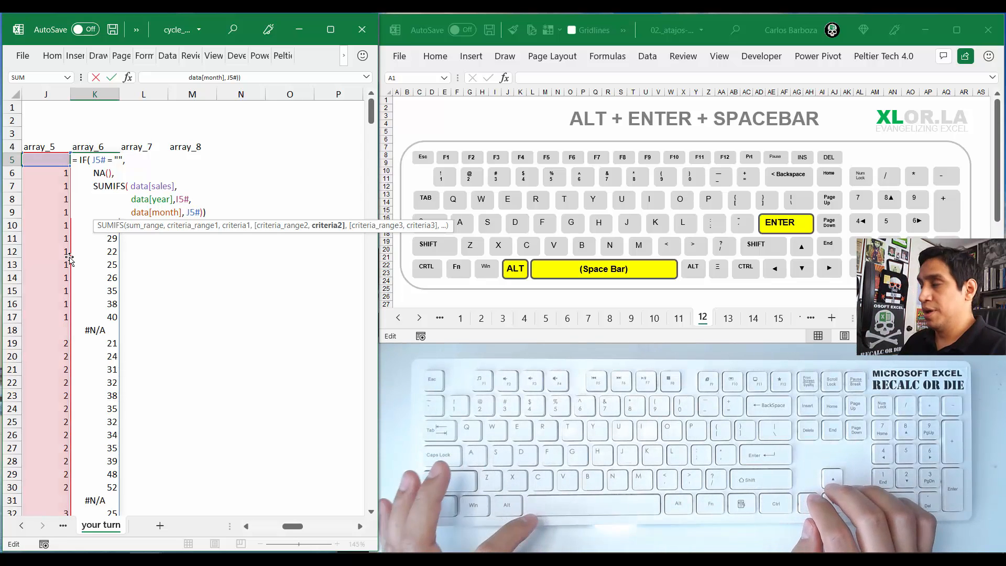
{"action": "key", "text": "Right"}
{"action": "key", "text": "Right"}
{"action": "key", "text": "Right"}
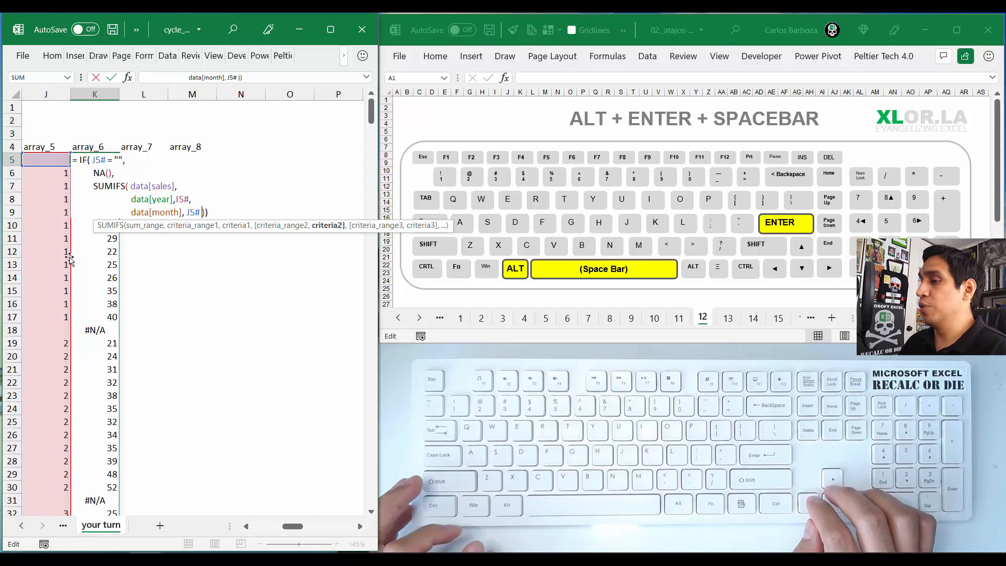
{"action": "key", "text": "alt+Return"}
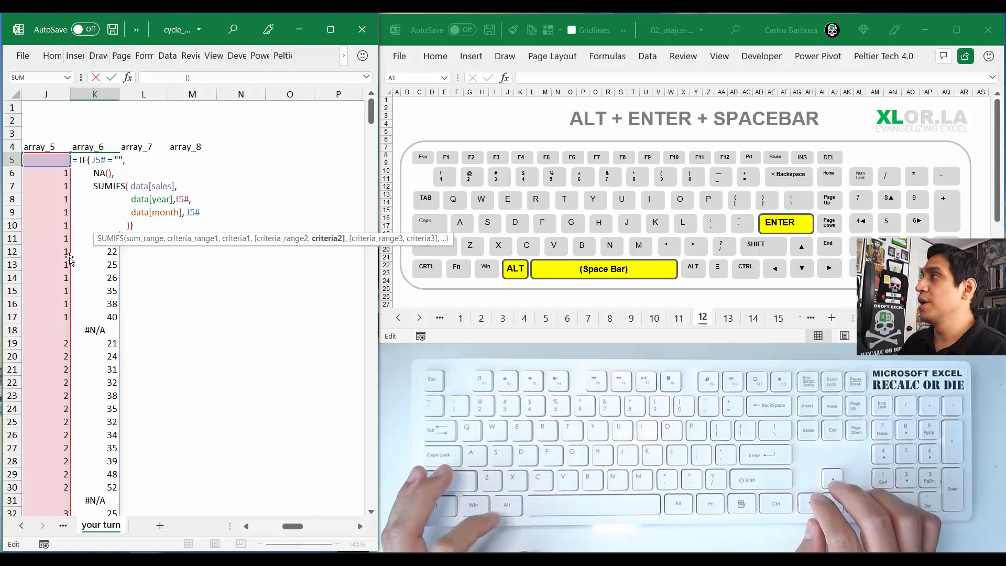
{"action": "key", "text": "Right"}
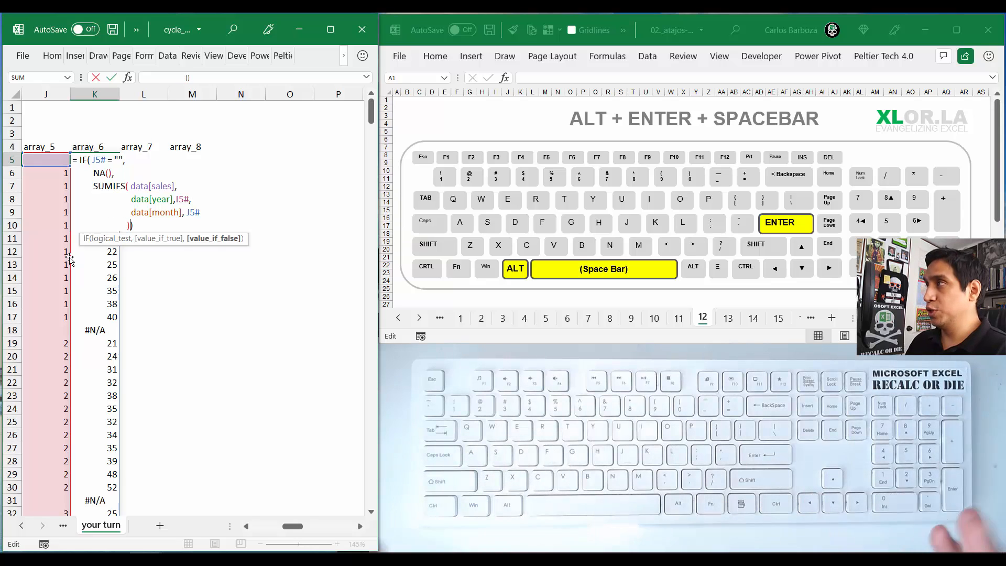
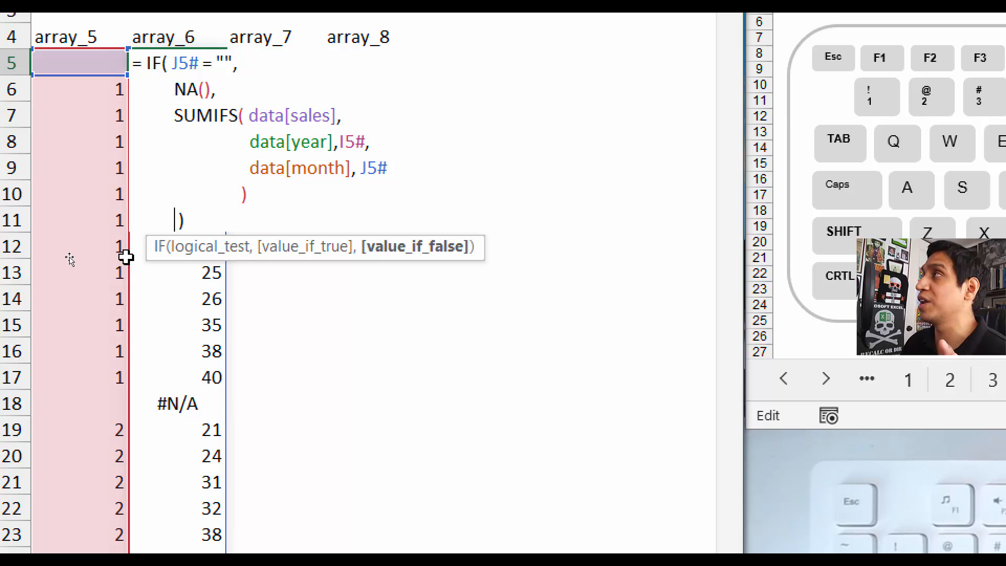
Step: Check which opening parenthesis pairs with the last closing parenthesis of the K5 formula
{"action": "key", "text": "Right"}
{"action": "key", "text": "Left"}
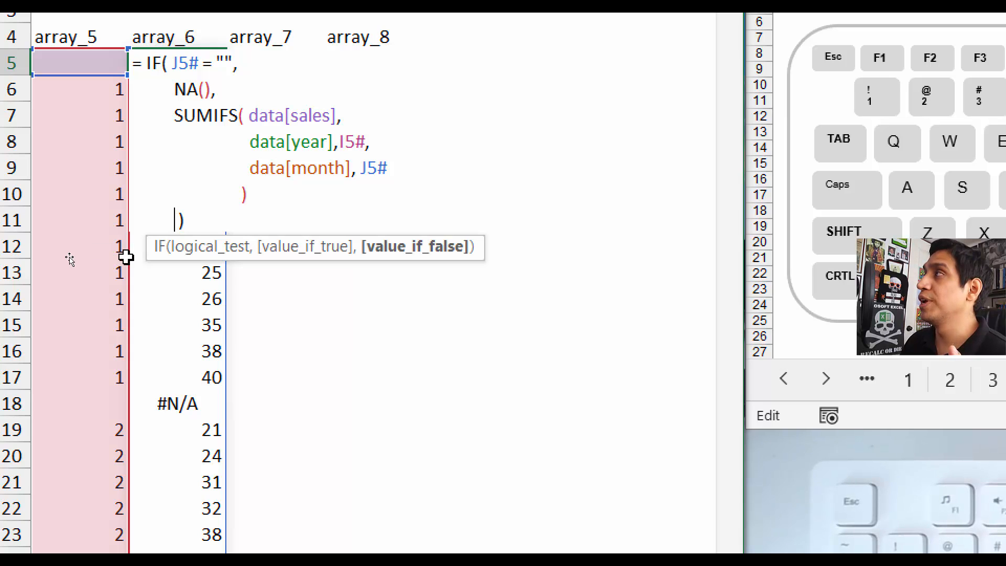
{"action": "key", "text": "Right"}
{"action": "key", "text": "Left"}
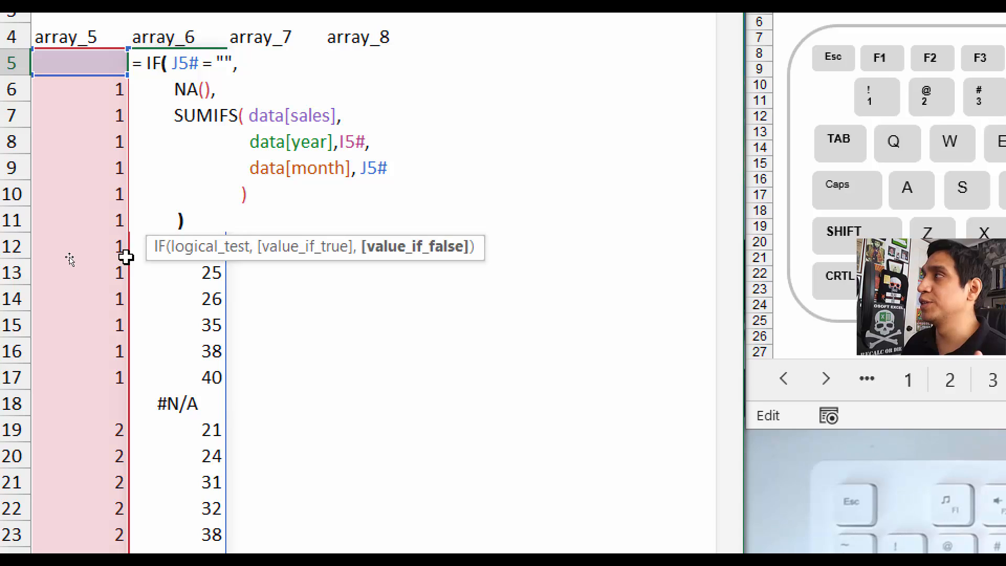
{"action": "key", "text": "Right"}
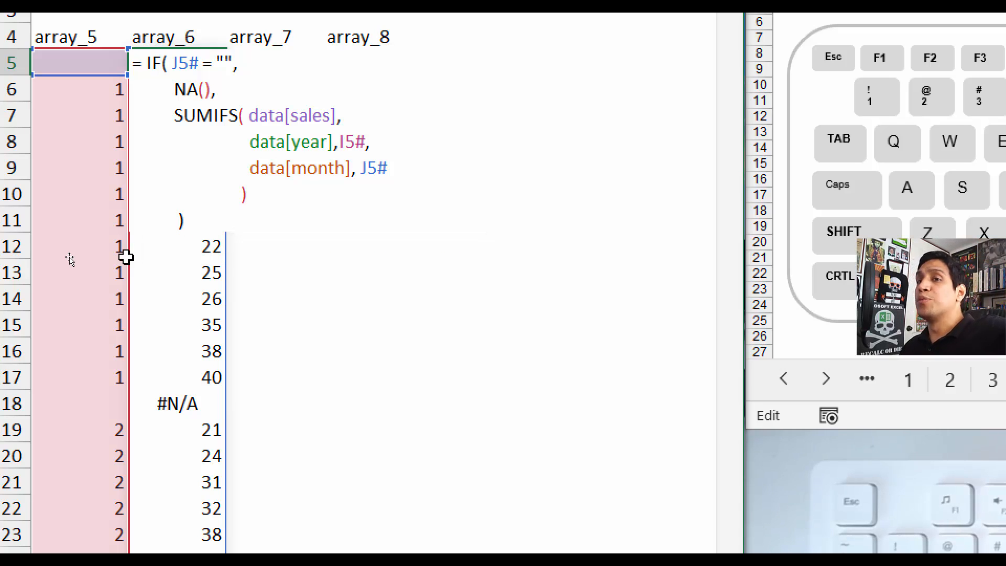
{"action": "key", "text": "Left"}
{"action": "key", "text": "Right"}
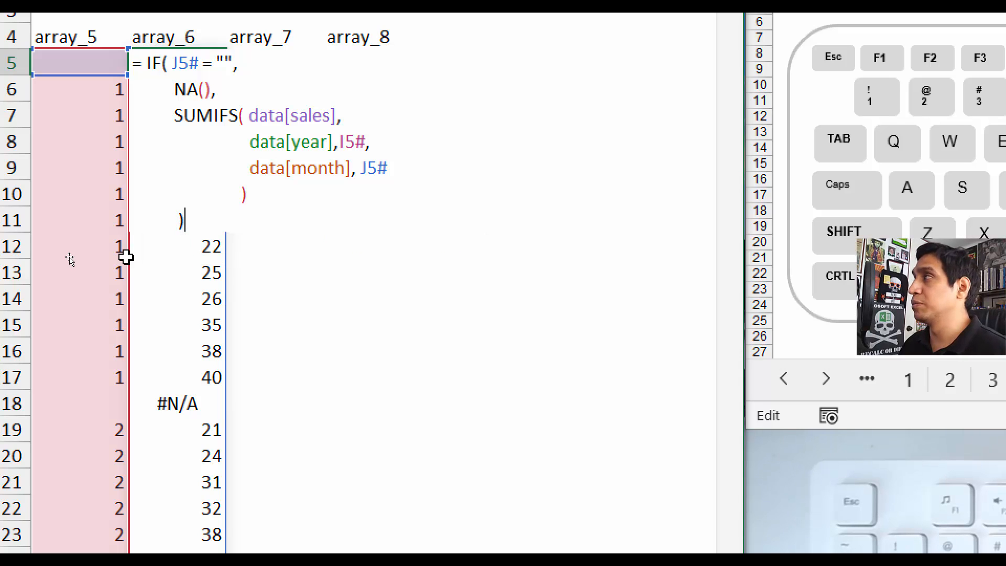
{"action": "key", "text": "Left"}
{"action": "key", "text": "Right"}
{"action": "key", "text": "Left"}
{"action": "key", "text": "Right"}
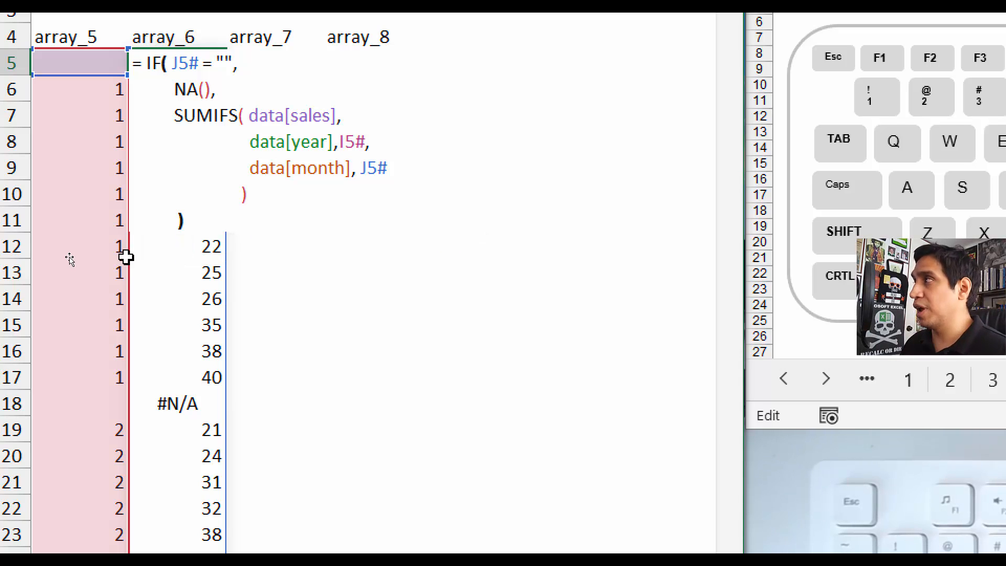
{"action": "key", "text": "Left"}
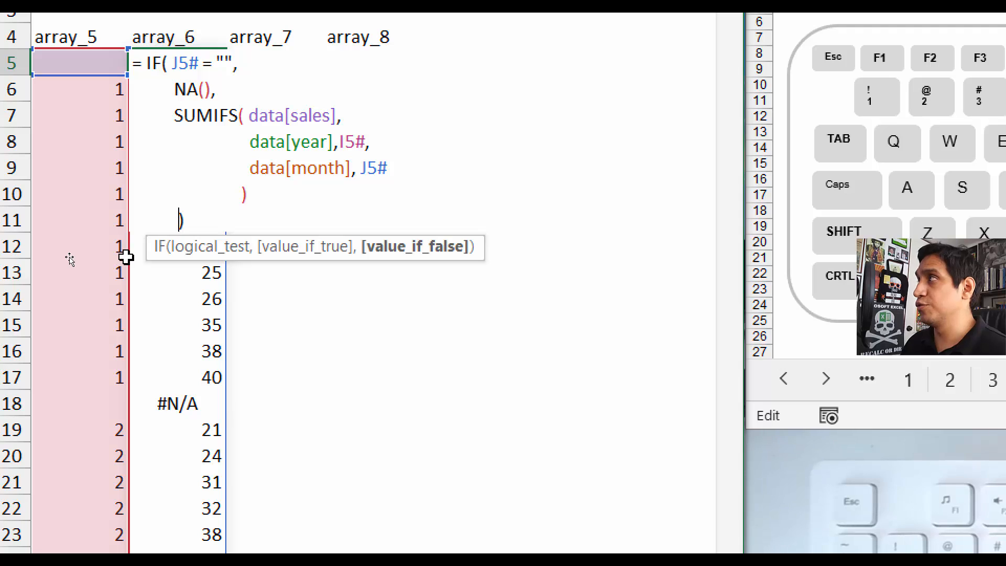
{"action": "key", "text": "Right"}
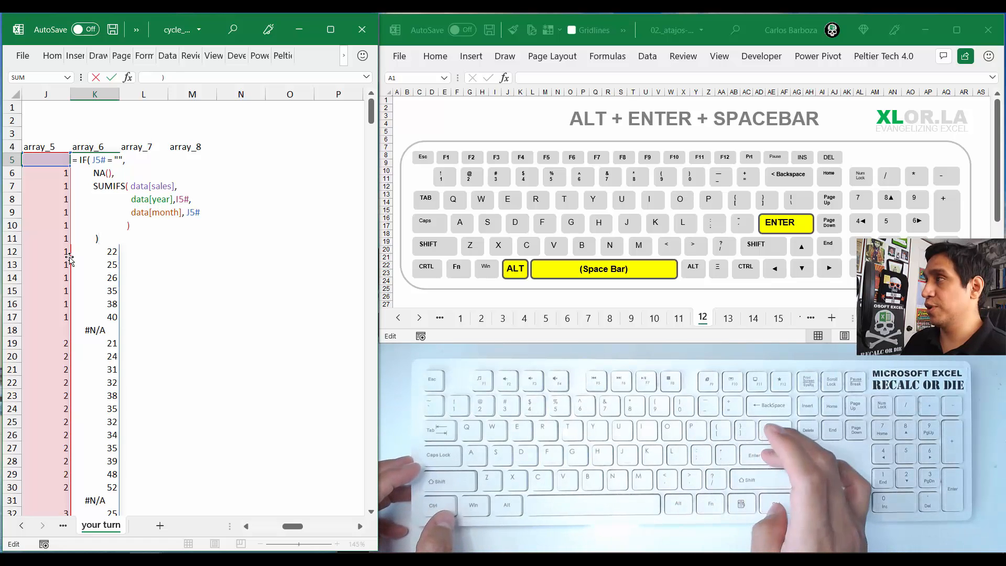
Step: Confirm the reformatted K5 formula and reopen it briefly to check its multi-line layout
{"action": "key", "text": "Return"}
{"action": "key", "text": "Up"}
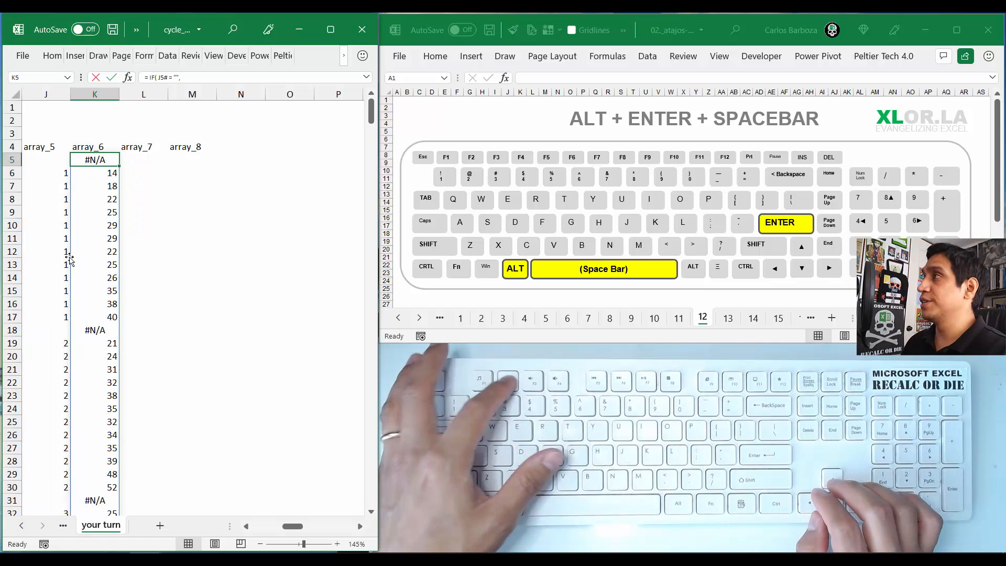
{"action": "key", "text": "F2"}
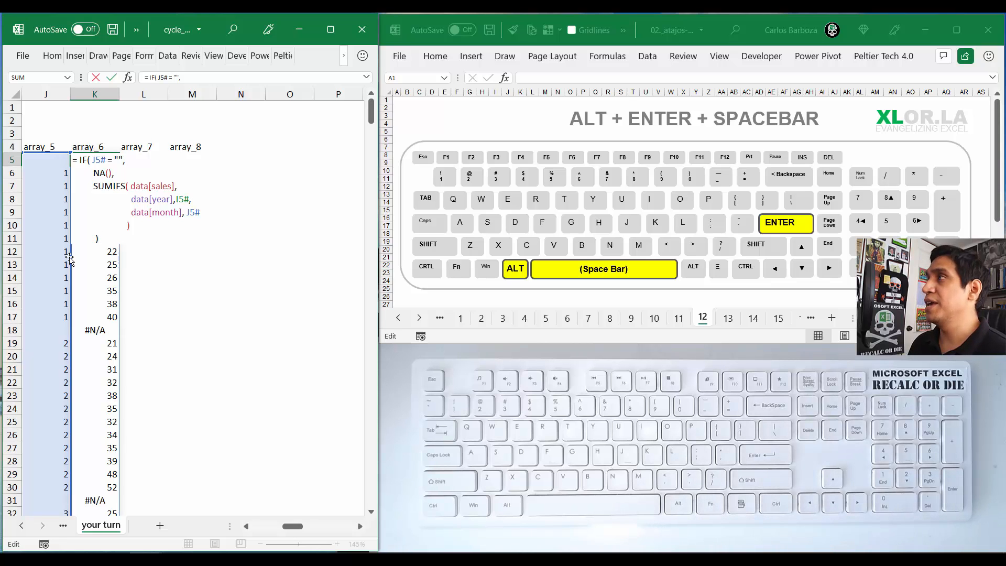
{"action": "key", "text": "Escape"}
Step: Review the array formulas across row 5, including the one in J5
{"action": "key", "text": "Left"}
{"action": "key", "text": "Left"}
{"action": "key", "text": "Left"}
{"action": "key", "text": "Left"}
{"action": "key", "text": "Left"}
{"action": "key", "text": "Left"}
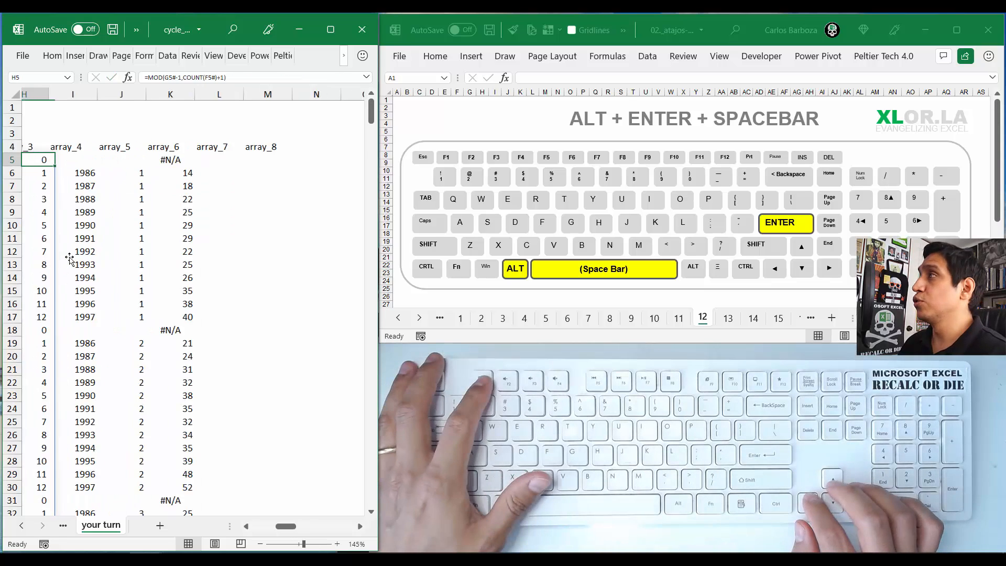
{"action": "key", "text": "Right"}
{"action": "key", "text": "Right"}
{"action": "key", "text": "Right"}
{"action": "key", "text": "Right"}
{"action": "key", "text": "Right"}
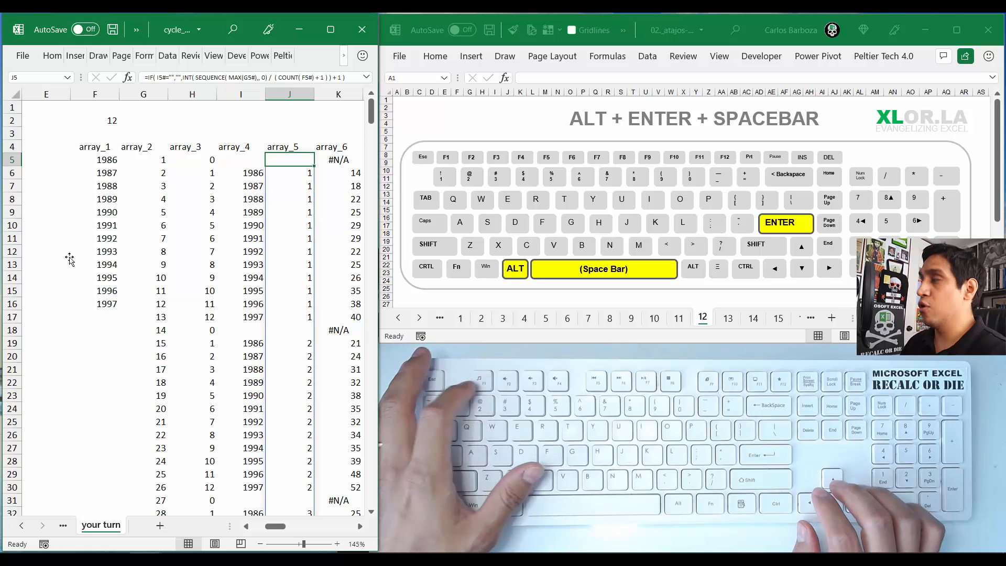
{"action": "key", "text": "F2"}
{"action": "key", "text": "Escape"}
{"action": "key", "text": "Right"}
{"action": "key", "text": "Right"}
{"action": "key", "text": "Right"}
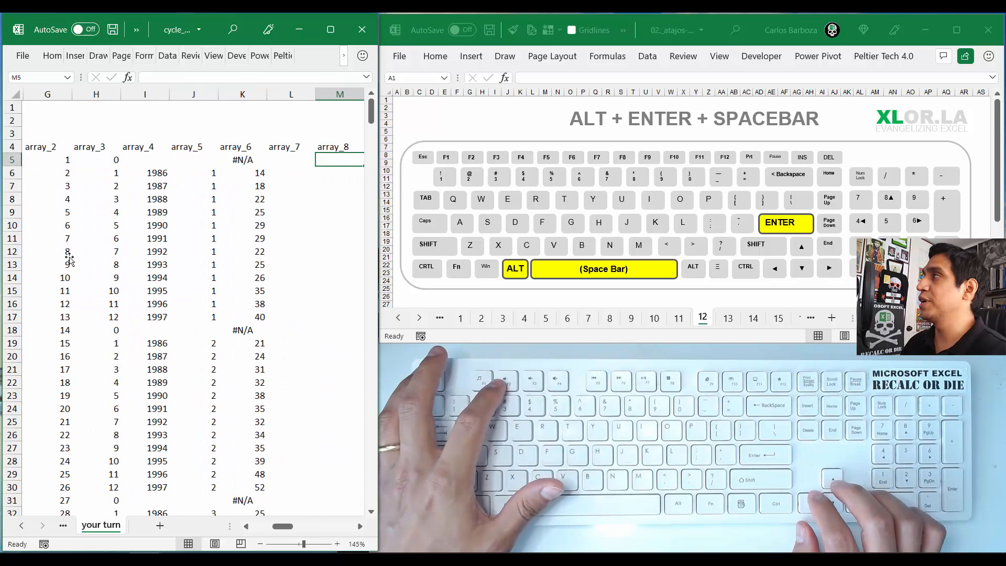
{"action": "key", "text": "Left"}
{"action": "key", "text": "Left"}
{"action": "key", "text": "Left"}
{"action": "key", "text": "Right"}
{"action": "key", "text": "Right"}
{"action": "key", "text": "Right"}
{"action": "key", "text": "Right"}
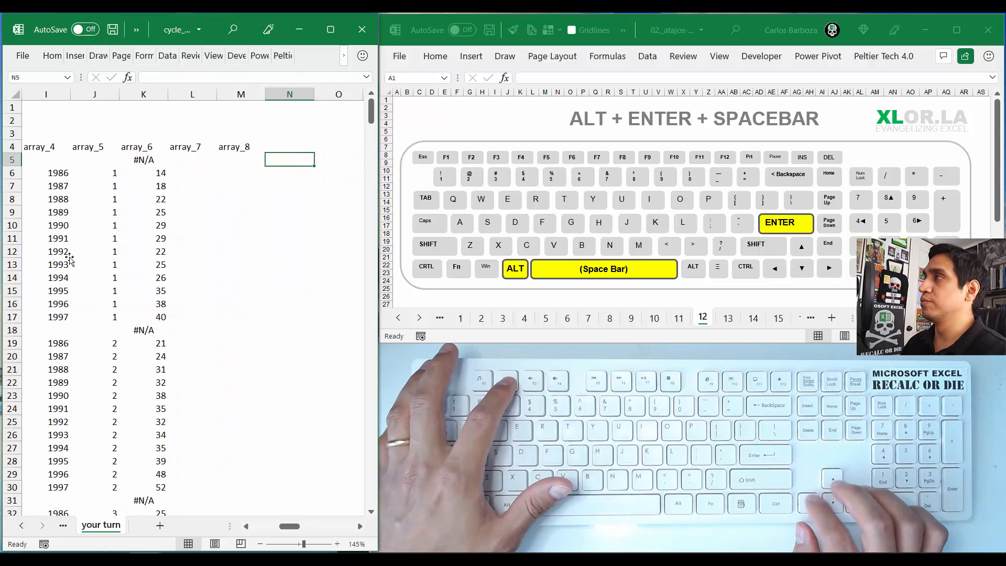
Step: Inspect the formulas in I5 and J5 to see which still needs readable formatting
{"action": "key", "text": "Left"}
{"action": "key", "text": "Left"}
{"action": "key", "text": "Left"}
{"action": "key", "text": "Left"}
{"action": "key", "text": "Left"}
{"action": "key", "text": "F2"}
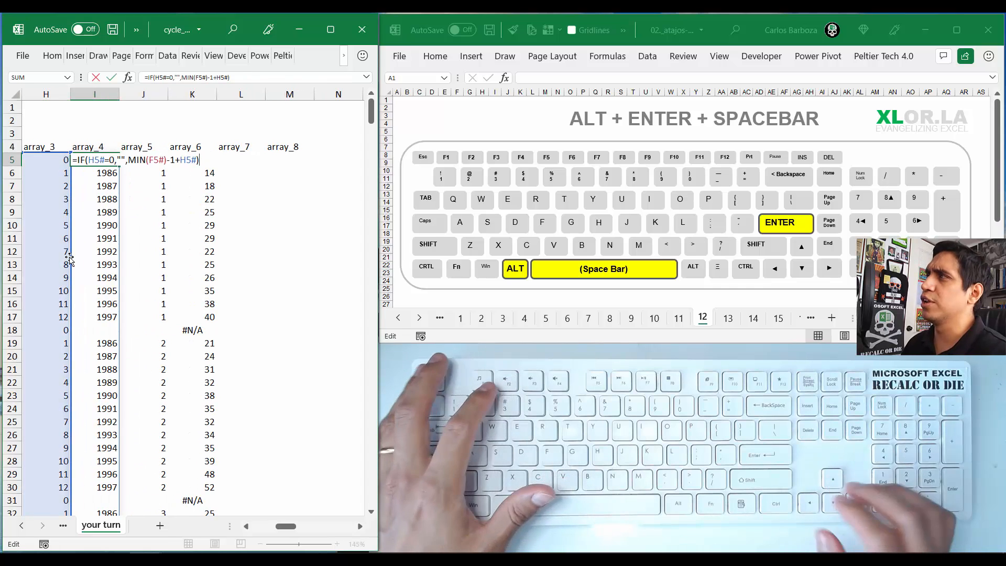
{"action": "key", "text": "Escape"}
{"action": "key", "text": "Right"}
{"action": "key", "text": "F2"}
{"action": "key", "text": "Escape"}
{"action": "key", "text": "Right"}
{"action": "key", "text": "Right"}
{"action": "key", "text": "Right"}
{"action": "key", "text": "Right"}
{"action": "key", "text": "Right"}
{"action": "key", "text": "Right"}
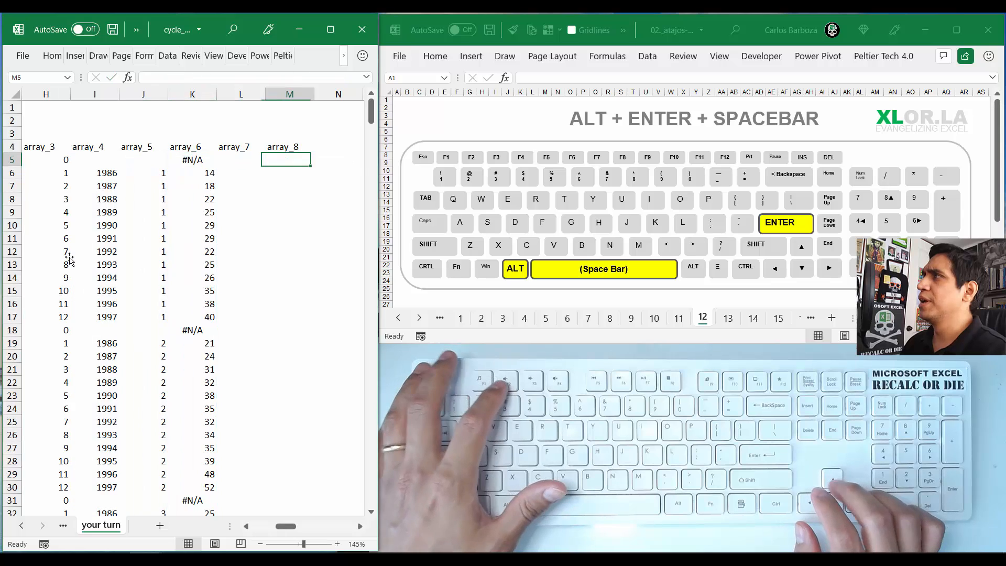
{"action": "key", "text": "Left"}
{"action": "key", "text": "Left"}
{"action": "key", "text": "Left"}
{"action": "key", "text": "Left"}
{"action": "key", "text": "Left"}
{"action": "key", "text": "Left"}
{"action": "key", "text": "Left"}
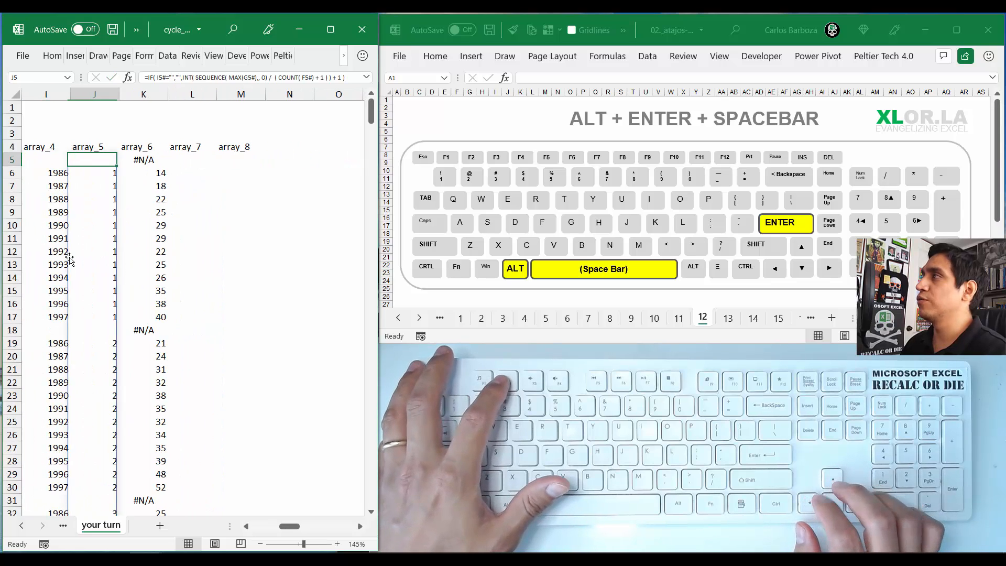
{"action": "key", "text": "Right"}
{"action": "key", "text": "Right"}
{"action": "key", "text": "Right"}
{"action": "key", "text": "Right"}
{"action": "key", "text": "Right"}
{"action": "key", "text": "Right"}
{"action": "key", "text": "Right"}
Step: In the J5 formula, add spaces around the equals sign of the IF test and move the "" value-if-true argument to an indented new line
{"action": "key", "text": "Left"}
{"action": "key", "text": "Left"}
{"action": "key", "text": "Left"}
{"action": "key", "text": "Left"}
{"action": "key", "text": "Left"}
{"action": "key", "text": "Left"}
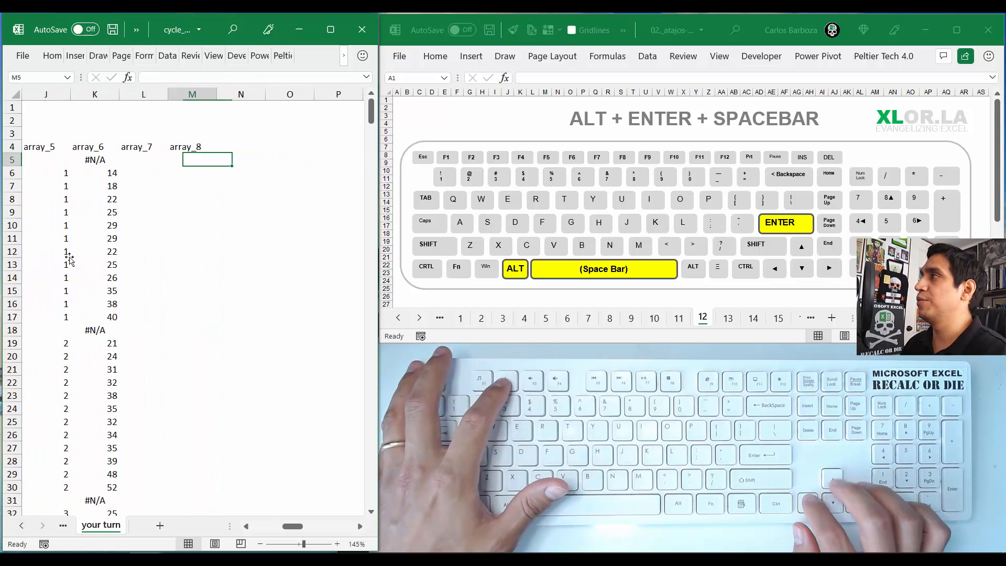
{"action": "key", "text": "F2"}
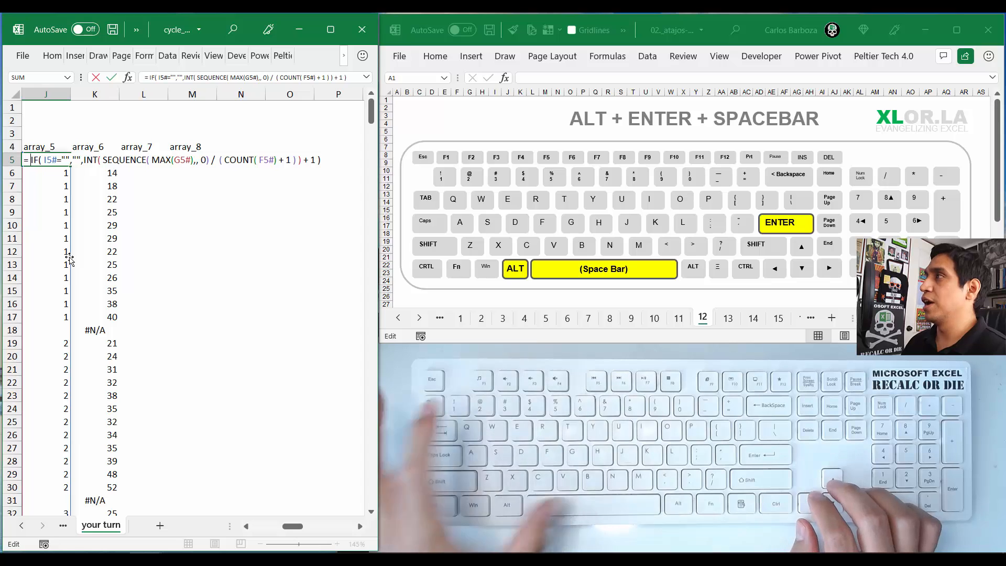
{"action": "key", "text": "ctrl+Right"}
{"action": "key", "text": "ctrl+Right"}
{"action": "key", "text": "Left"}
{"action": "key", "text": "Left"}
{"action": "key", "text": "Left"}
{"action": "key", "text": "Left"}
{"action": "key", "text": "Left"}
{"action": "key", "text": "Left"}
{"action": "key", "text": "Left"}
{"action": "key", "text": "Left"}
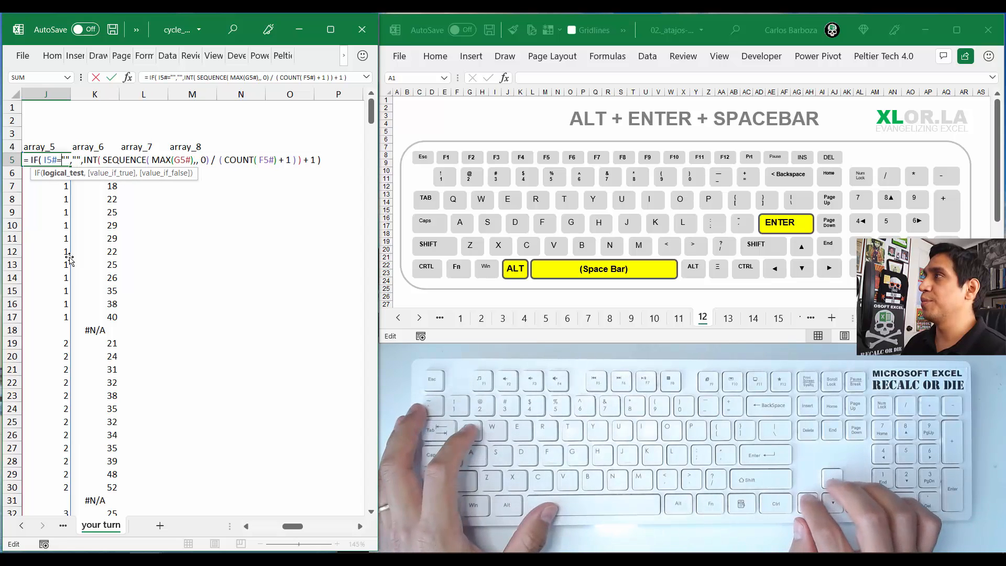
{"action": "key", "text": "Right"}
{"action": "key", "text": "Right"}
{"action": "key", "text": "Right"}
{"action": "key", "text": "Right"}
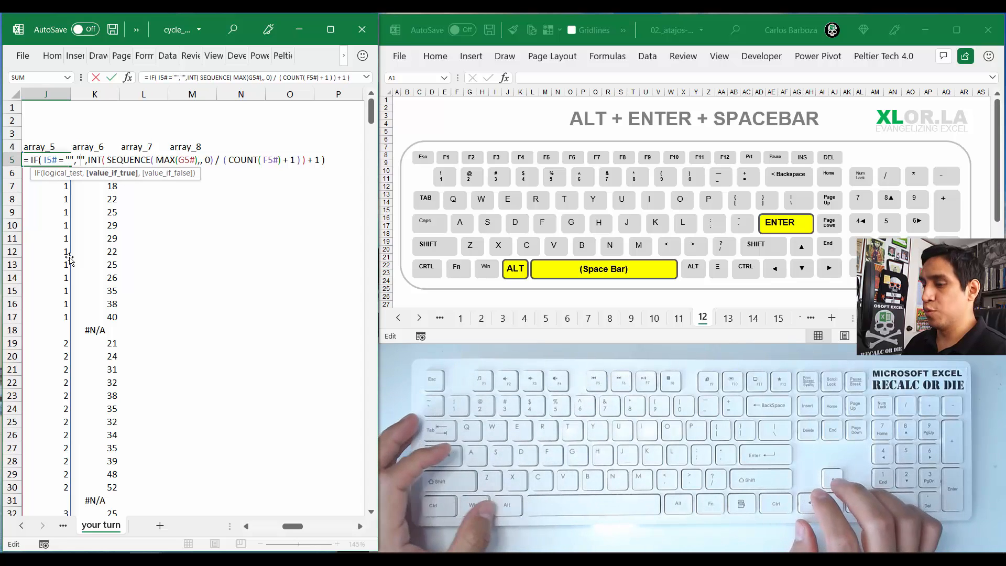
{"action": "key", "text": "alt+Return"}
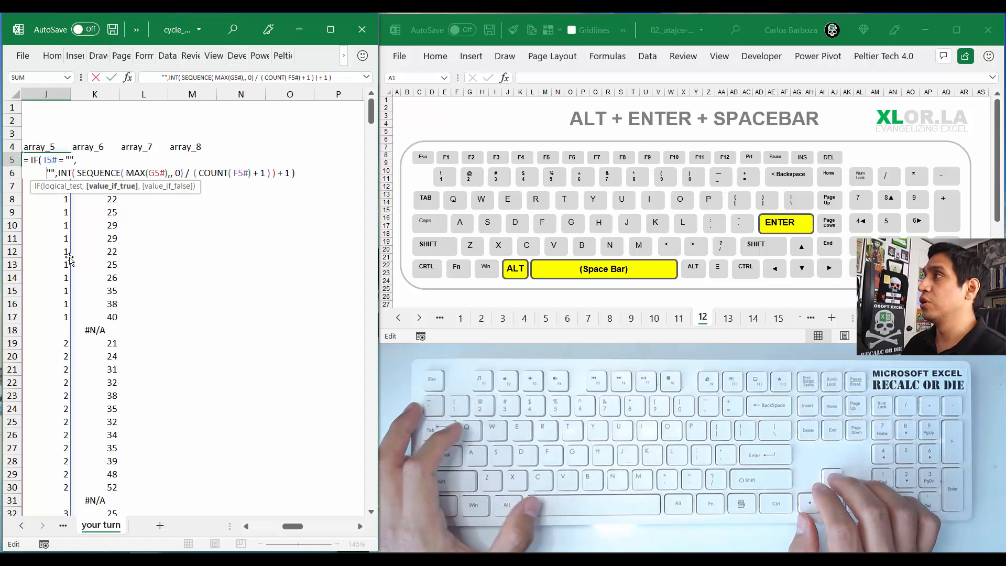
Step: Move the INT expression of the J5 formula to its own indented line beneath the "" argument
{"action": "key", "text": "End"}
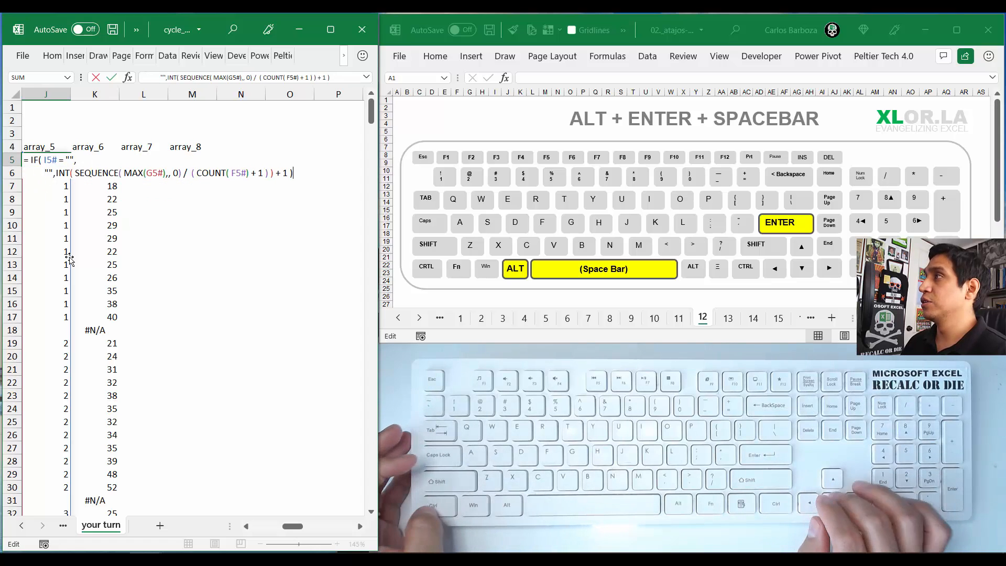
{"action": "key", "text": "ctrl+Left"}
{"action": "key", "text": "ctrl+Left"}
{"action": "key", "text": "ctrl+Left"}
{"action": "key", "text": "ctrl+Left"}
{"action": "key", "text": "ctrl+Left"}
{"action": "key", "text": "ctrl+Left"}
{"action": "key", "text": "ctrl+Left"}
{"action": "key", "text": "ctrl+Left"}
{"action": "key", "text": "ctrl+Left"}
{"action": "key", "text": "ctrl+Left"}
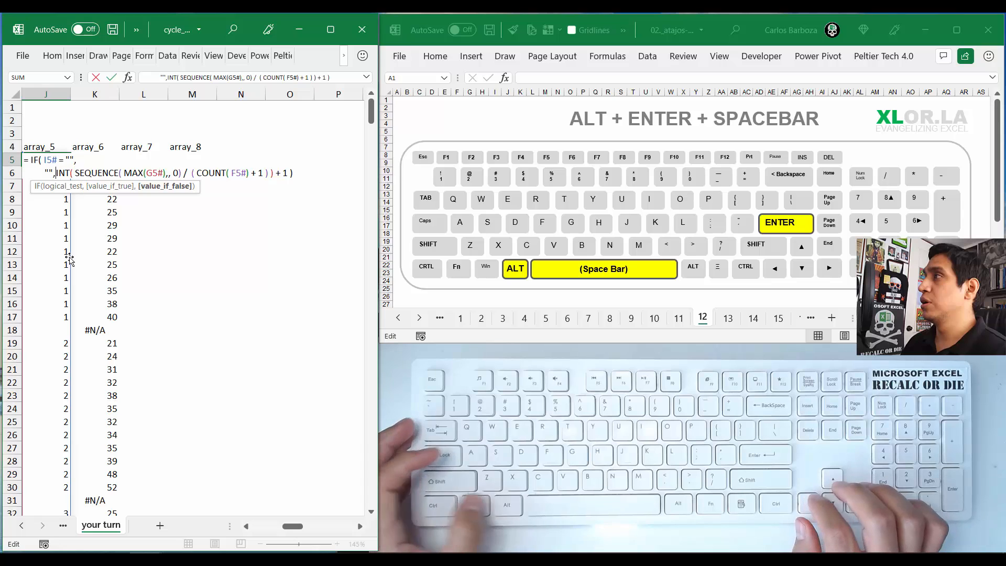
{"action": "key", "text": "alt+Return"}
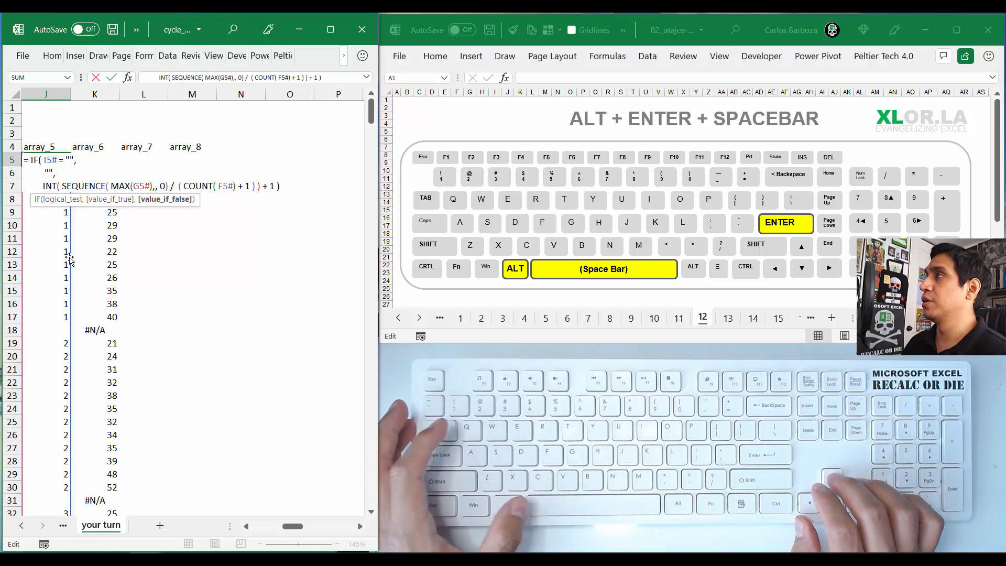
Step: Add spaces inside the MAX parentheses of the J5 formula so the call reads MAX( G5# )
{"action": "key", "text": "ctrl+Right"}
{"action": "key", "text": "ctrl+Right"}
{"action": "key", "text": "ctrl+Right"}
{"action": "key", "text": "ctrl+Right"}
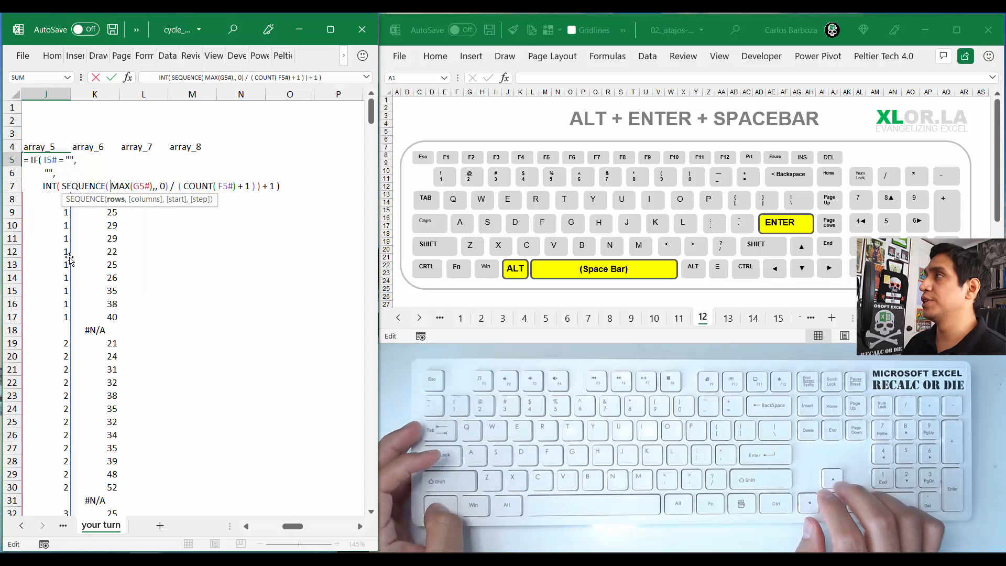
{"action": "key", "text": "ctrl+Right"}
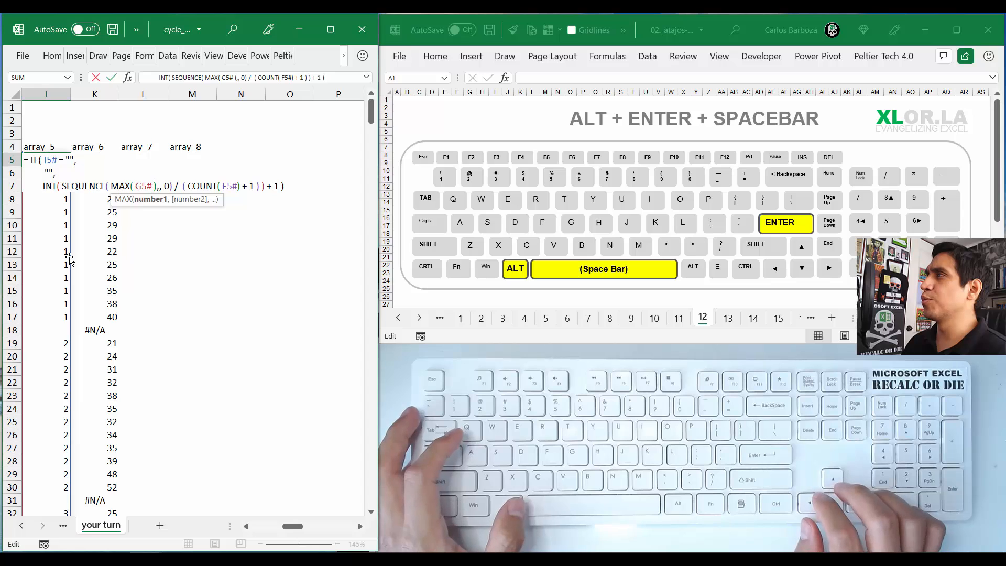
Step: Place the final closing parenthesis of the J5 formula on its own indented line and confirm the formula
{"action": "key", "text": "ctrl+Right"}
{"action": "key", "text": "ctrl+Right"}
{"action": "key", "text": "ctrl+Right"}
{"action": "key", "text": "ctrl+Right"}
{"action": "key", "text": "ctrl+Right"}
{"action": "key", "text": "ctrl+Right"}
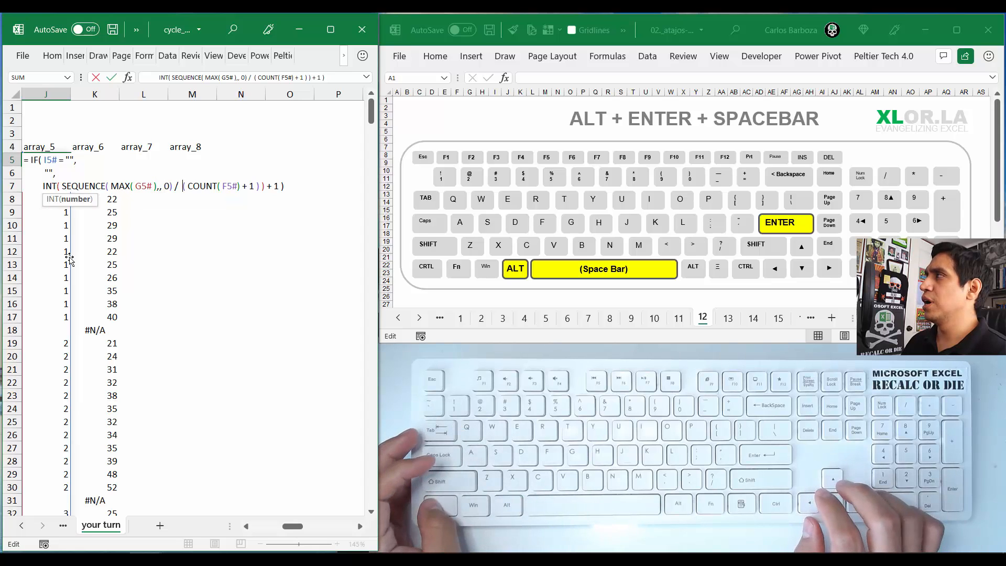
{"action": "key", "text": "ctrl+Right"}
{"action": "key", "text": "ctrl+Right"}
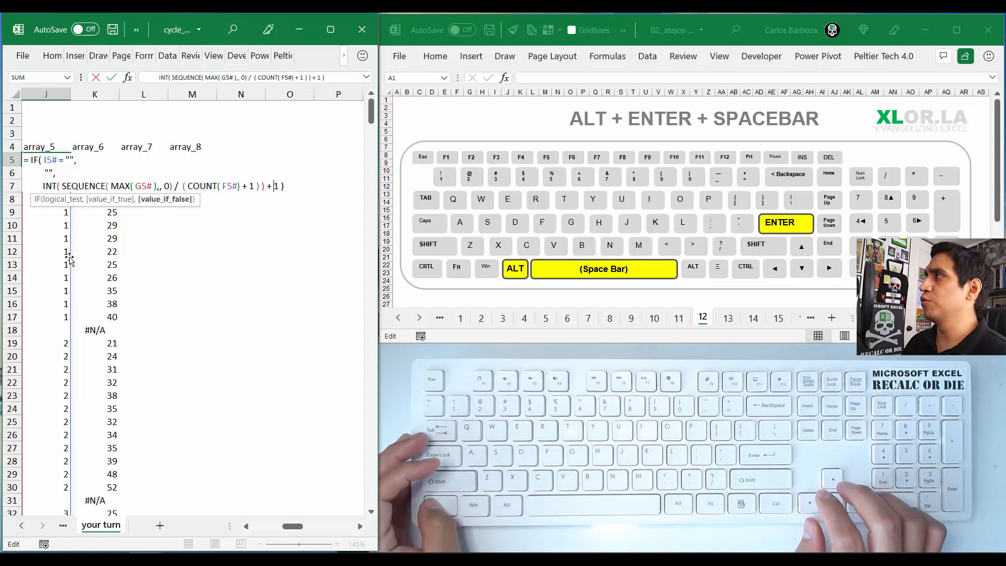
{"action": "key", "text": "alt+Return"}
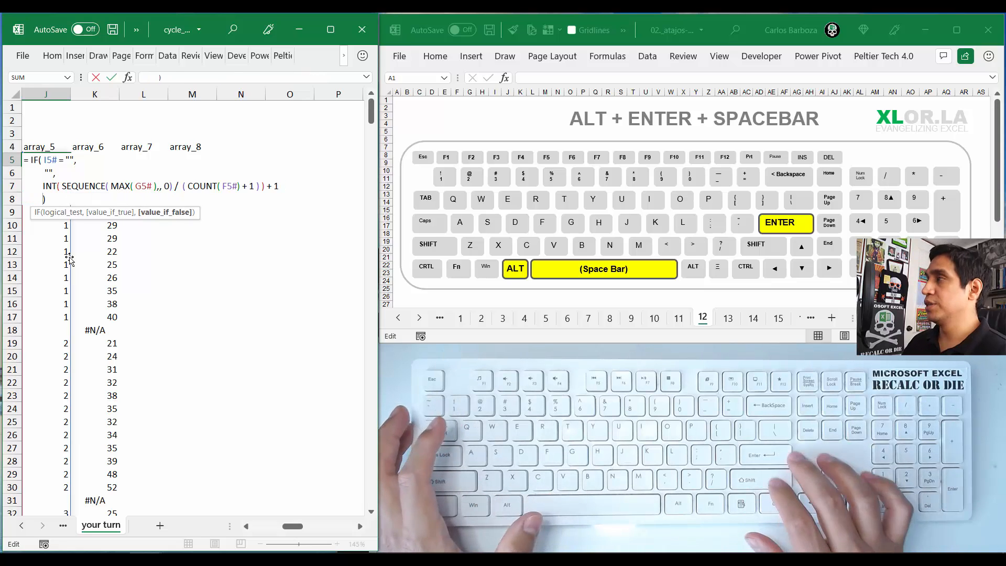
{"action": "key", "text": "Return"}
{"action": "key", "text": "Up"}
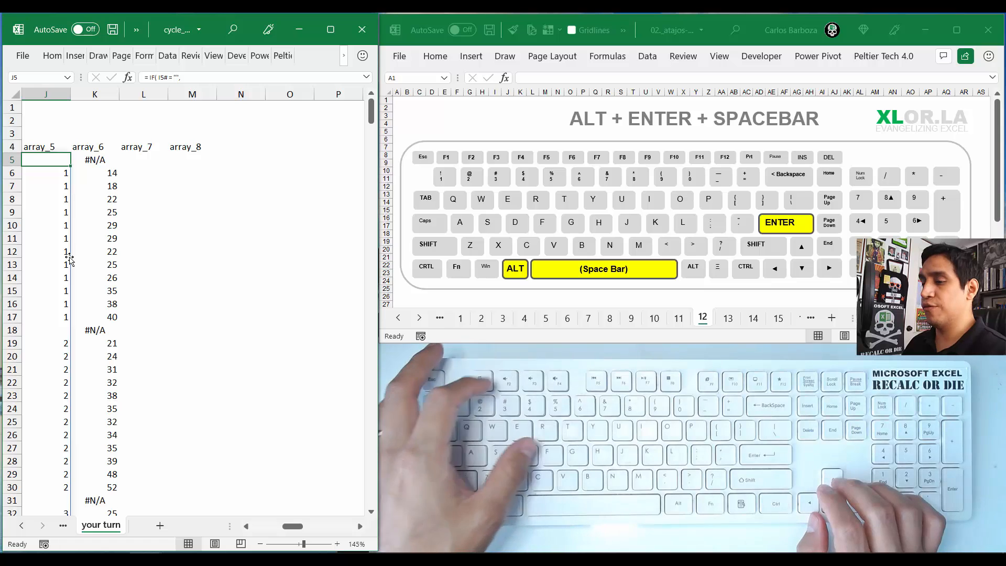
Step: Reopen the J5 formula to check its multi-line layout, and close it with J5 still selected
{"action": "key", "text": "F3"}
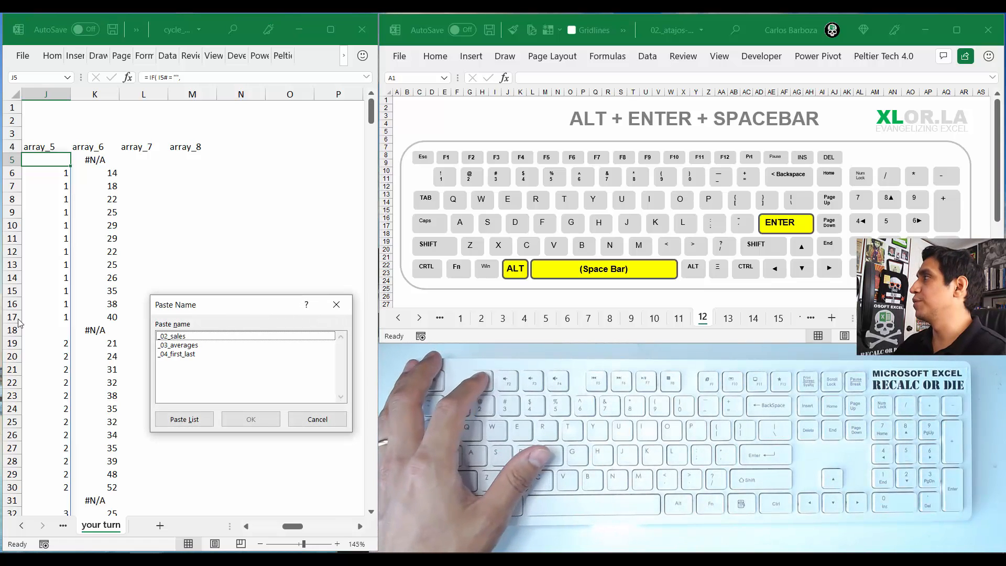
{"action": "left_click", "coordinate": [345, 305]}
{"action": "key", "text": "F2"}
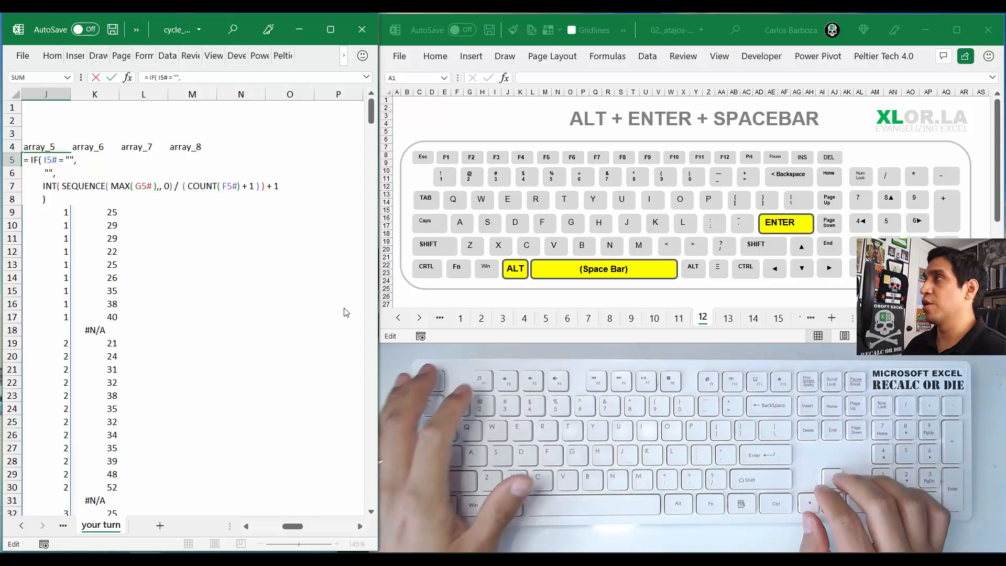
{"action": "key", "text": "ctrl+Return"}
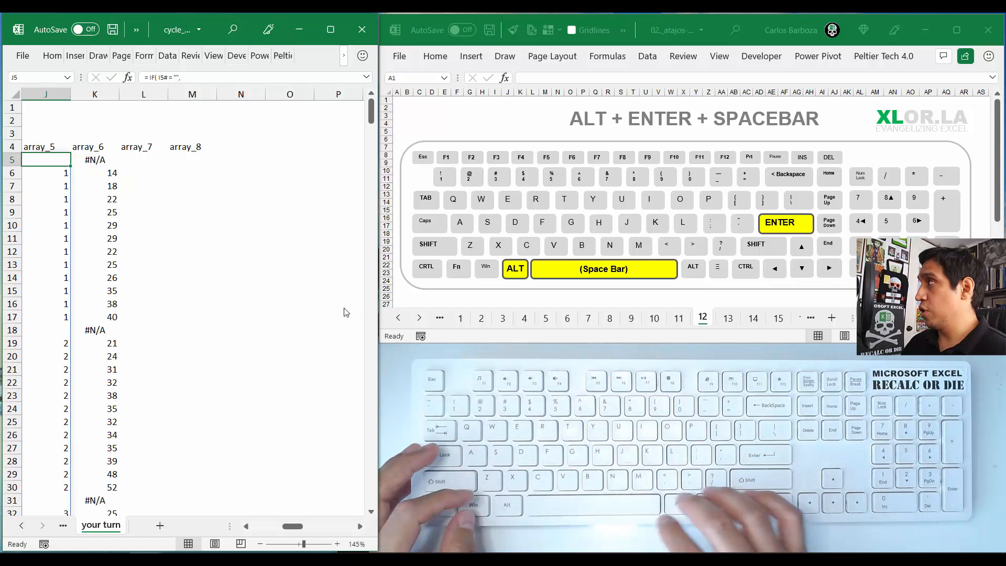
Step: Switch to the 02._atajos-con-teclado workbook and show the shortcut diagram on sheet 13
{"action": "key", "text": "alt+Tab"}
{"action": "key", "text": "alt+Tab"}
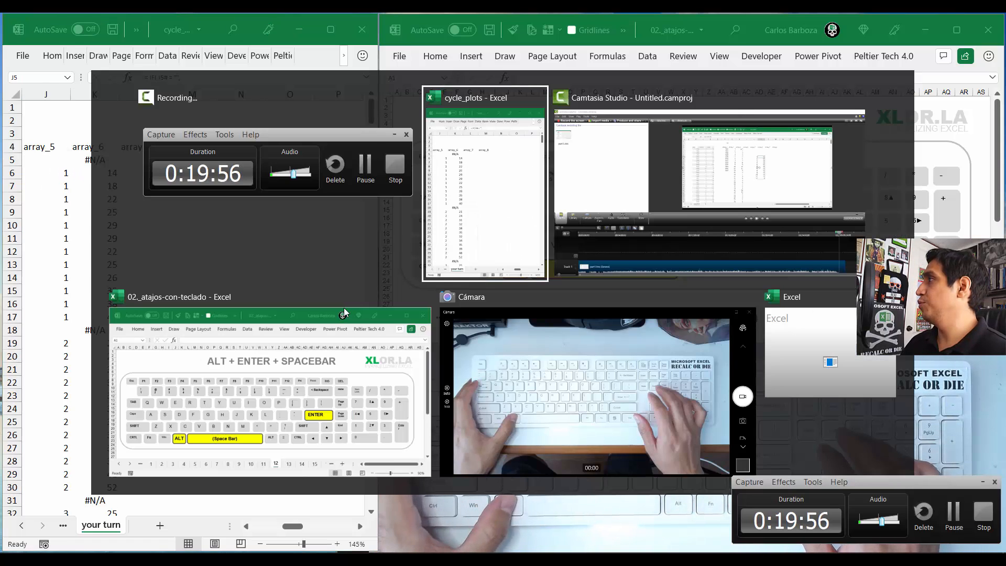
{"action": "key", "text": "alt+Tab"}
{"action": "key", "text": "alt+Tab"}
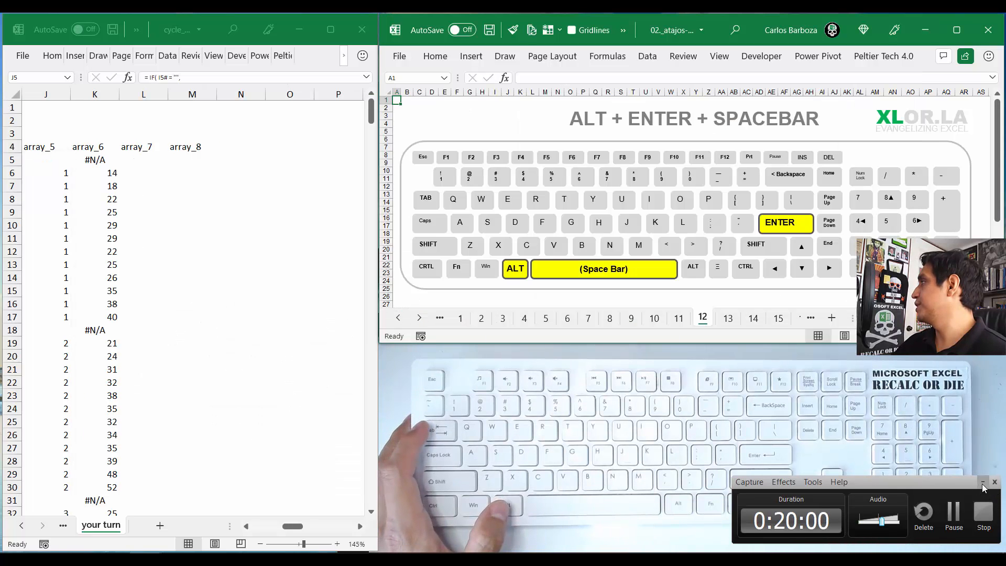
{"action": "left_click", "coordinate": [983, 482]}
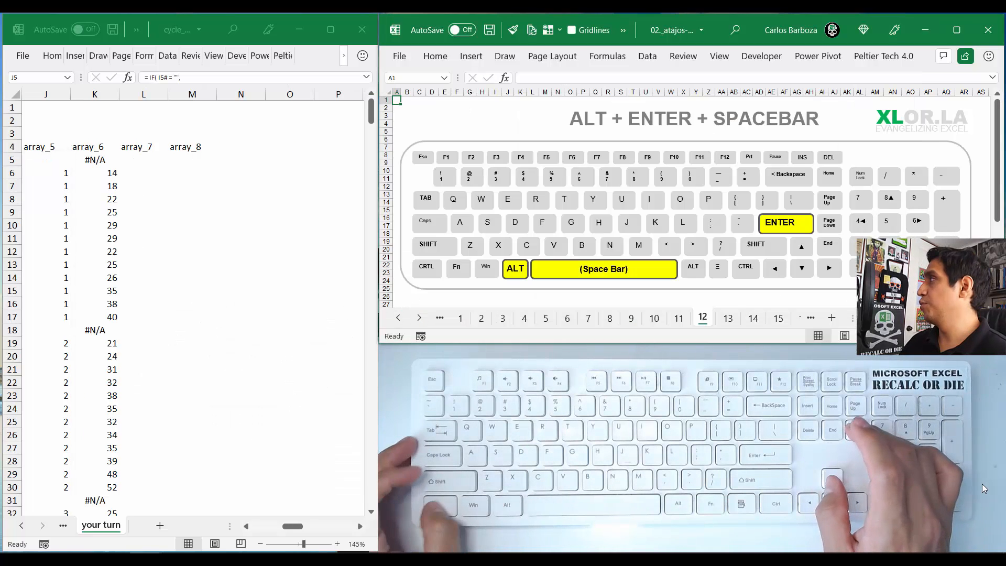
{"action": "key", "text": "ctrl+Page_Down"}
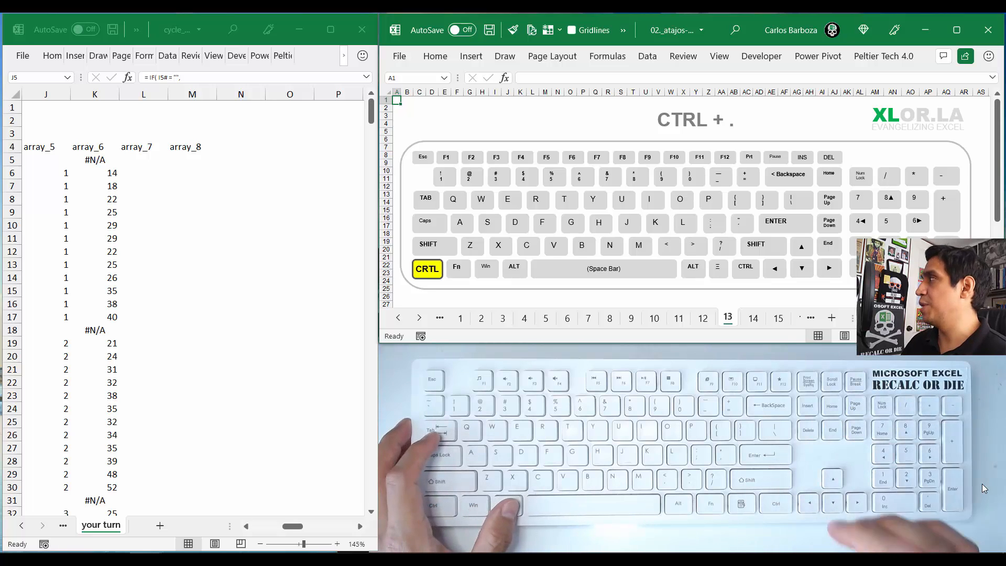
Step: Switch back to the cycle_plots workbook and maximize its window
{"action": "key", "text": "alt+Tab"}
{"action": "key", "text": "Tab"}
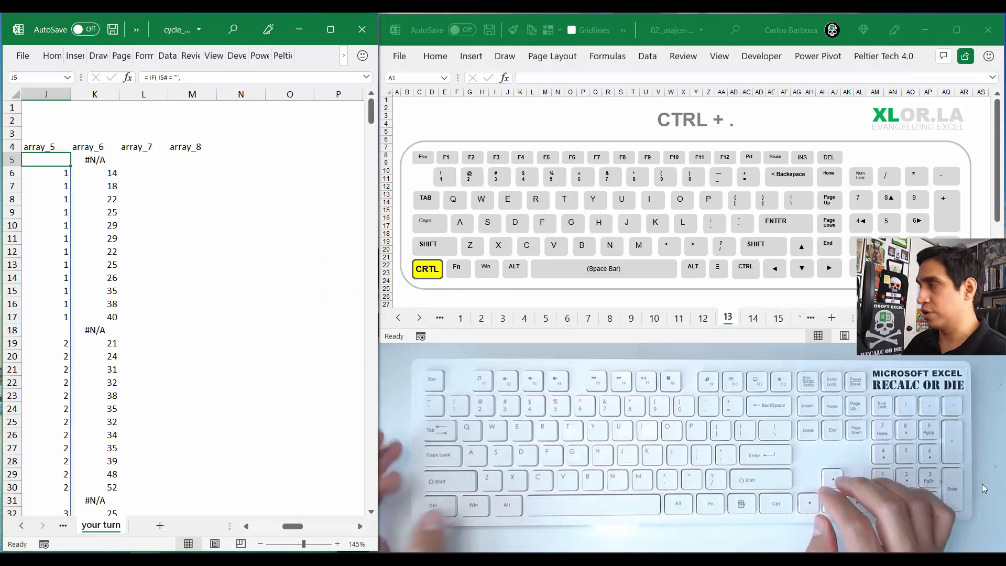
{"action": "key", "text": "alt+space"}
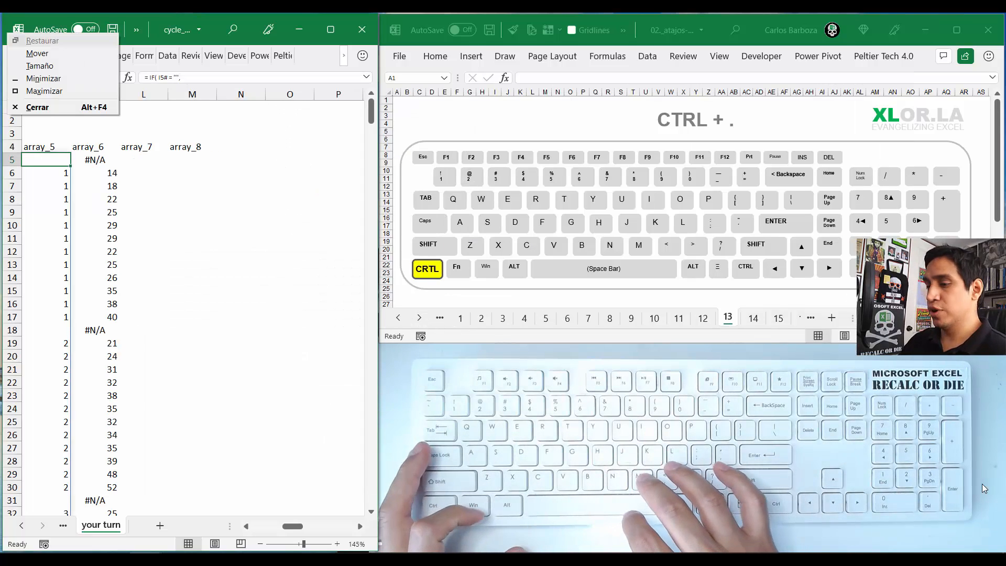
{"action": "key", "text": "x"}
Step: Review the helper arrays along row 5 and select the empty cell L5 under array_7
{"action": "key", "text": "Left"}
{"action": "key", "text": "Left"}
{"action": "key", "text": "Left"}
{"action": "key", "text": "Left"}
{"action": "key", "text": "Left"}
{"action": "key", "text": "Left"}
{"action": "key", "text": "Left"}
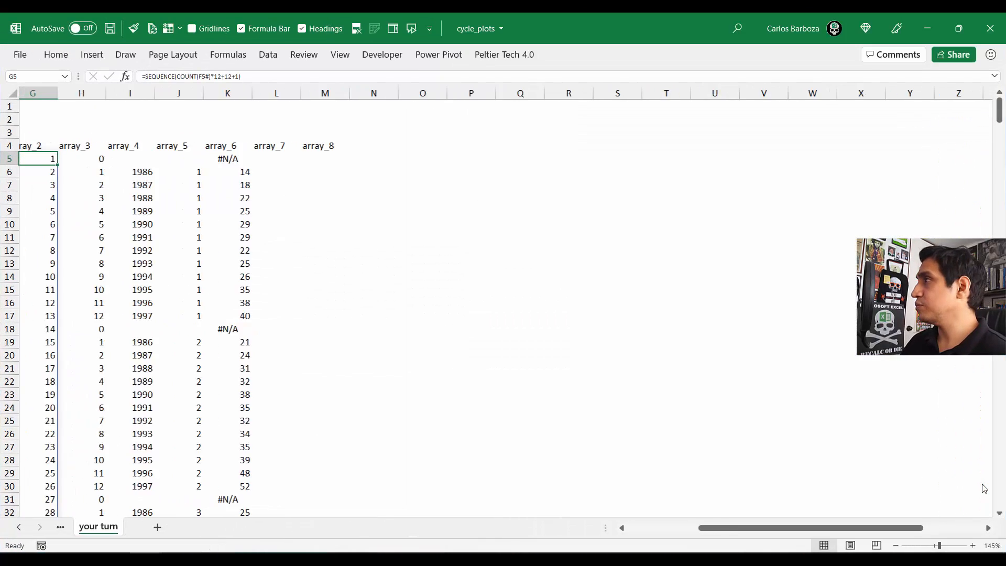
{"action": "key", "text": "Right"}
{"action": "key", "text": "Right"}
{"action": "key", "text": "Right"}
{"action": "key", "text": "Right"}
{"action": "key", "text": "Right"}
{"action": "key", "text": "Right"}
{"action": "key", "text": "Right"}
{"action": "key", "text": "Right"}
{"action": "key", "text": "Right"}
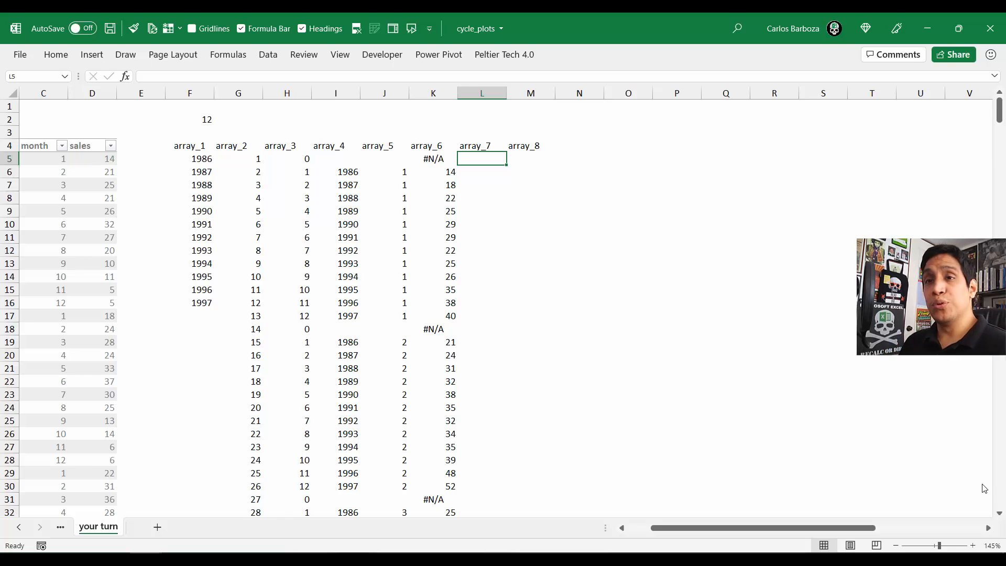
Step: Examine the June sales line and YoY average in the completed sheet's cycle plot, and return to the "your turn" sheet
{"action": "key", "text": "ctrl+Page_Up"}
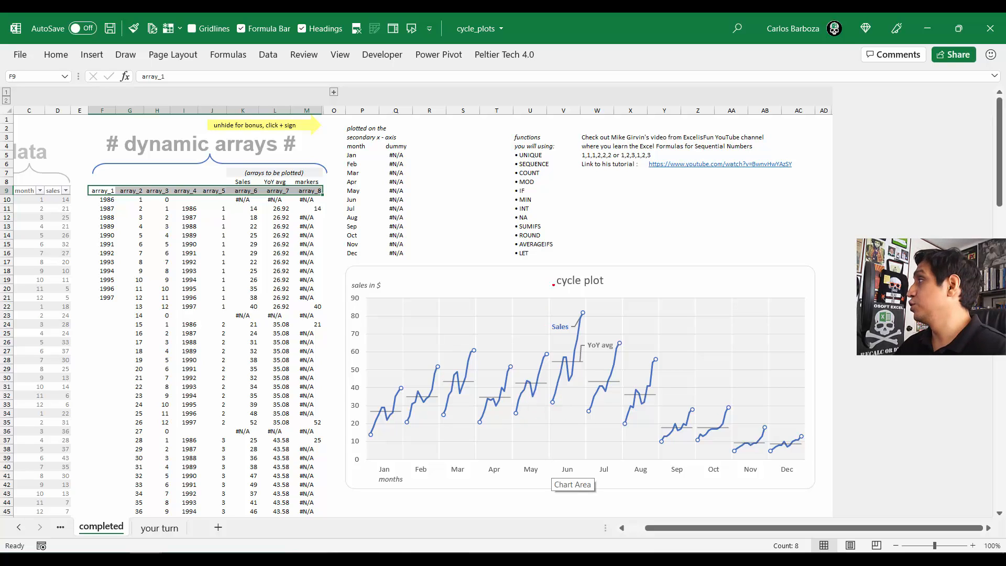
{"action": "mouse_move", "coordinate": [542, 295]}
{"action": "left_mouse_down"}
{"action": "mouse_move", "coordinate": [592, 401]}
{"action": "mouse_move", "coordinate": [599, 490]}
{"action": "left_mouse_up"}
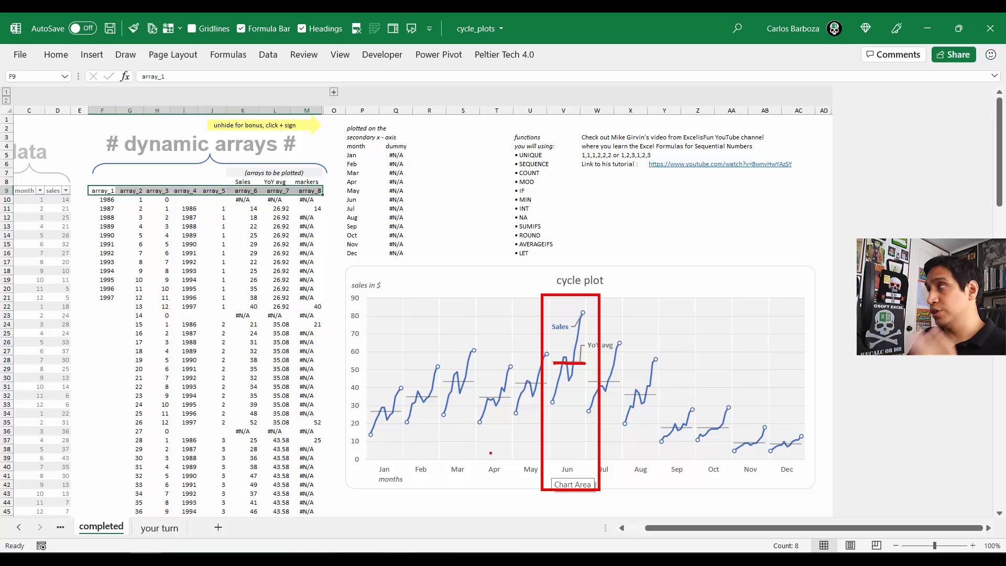
{"action": "key", "text": "Escape"}
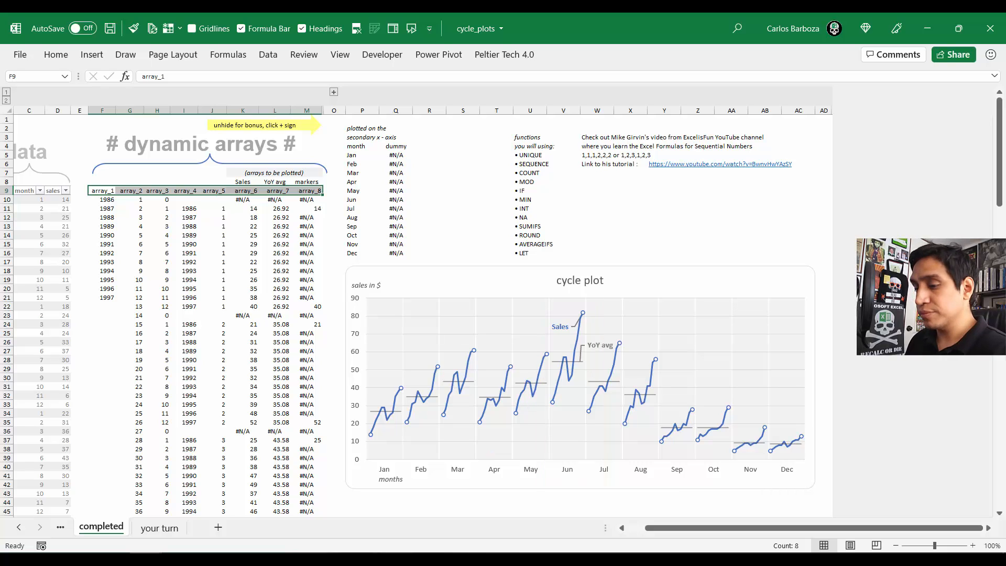
{"action": "key", "text": "ctrl+Page_Down"}
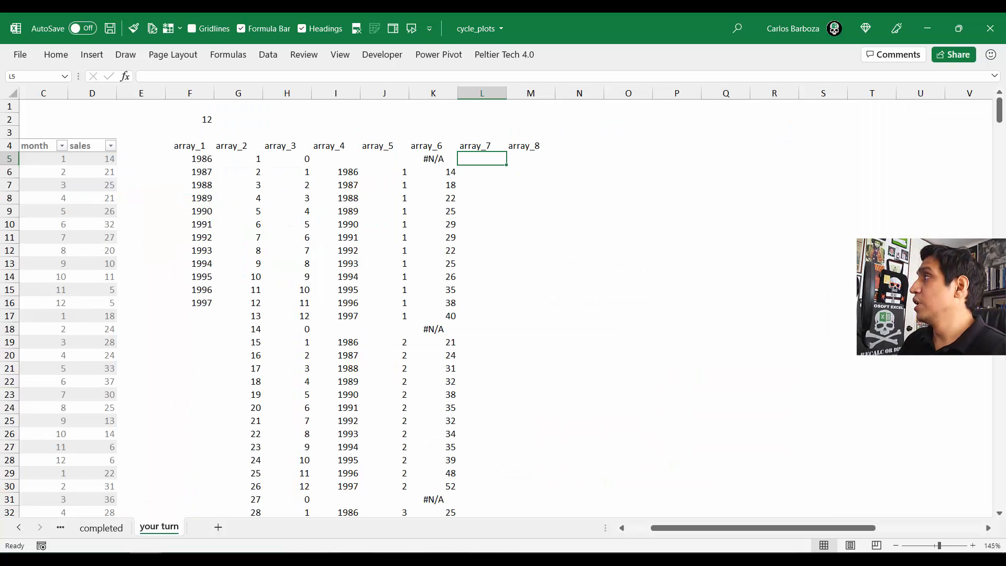
{"action": "key", "text": "Left"}
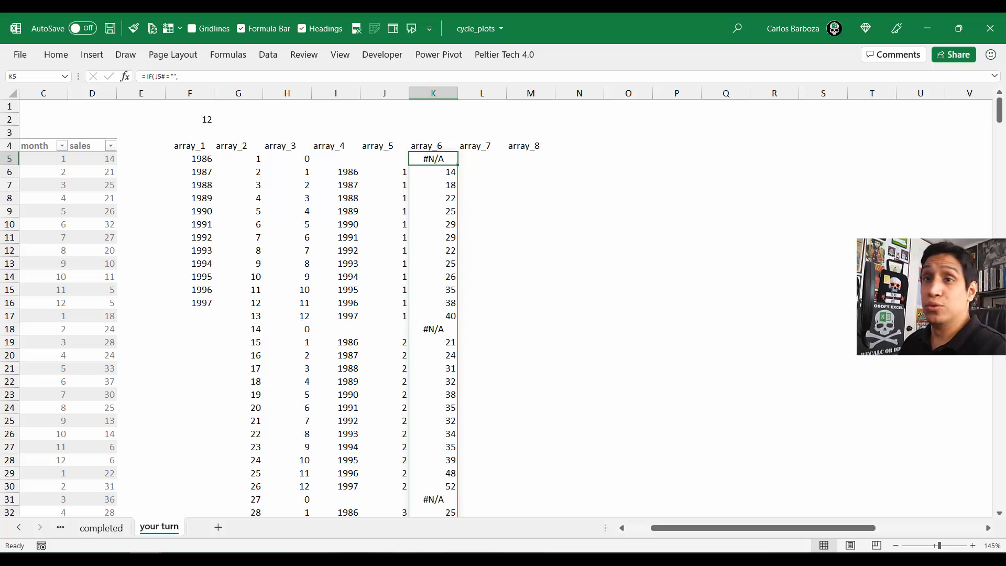
{"action": "key", "text": "F2"}
{"action": "key", "text": "shift+Up"}
{"action": "key", "text": "shift+Up"}
{"action": "key", "text": "shift+Up"}
{"action": "key", "text": "shift+Up"}
{"action": "key", "text": "shift+Up"}
{"action": "key", "text": "shift+Up"}
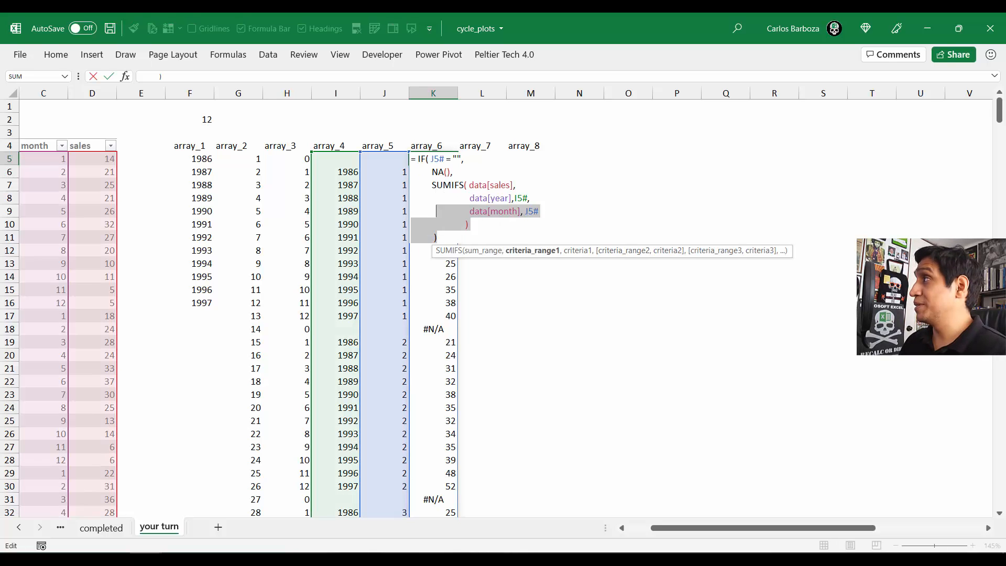
{"action": "key", "text": "shift+Home"}
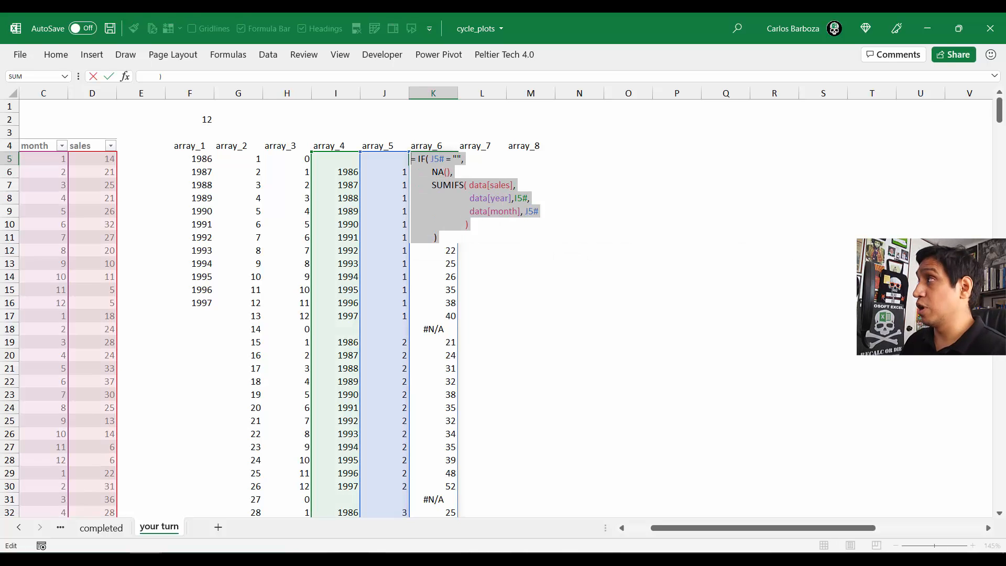
{"action": "key", "text": "Escape"}
{"action": "key", "text": "Right"}
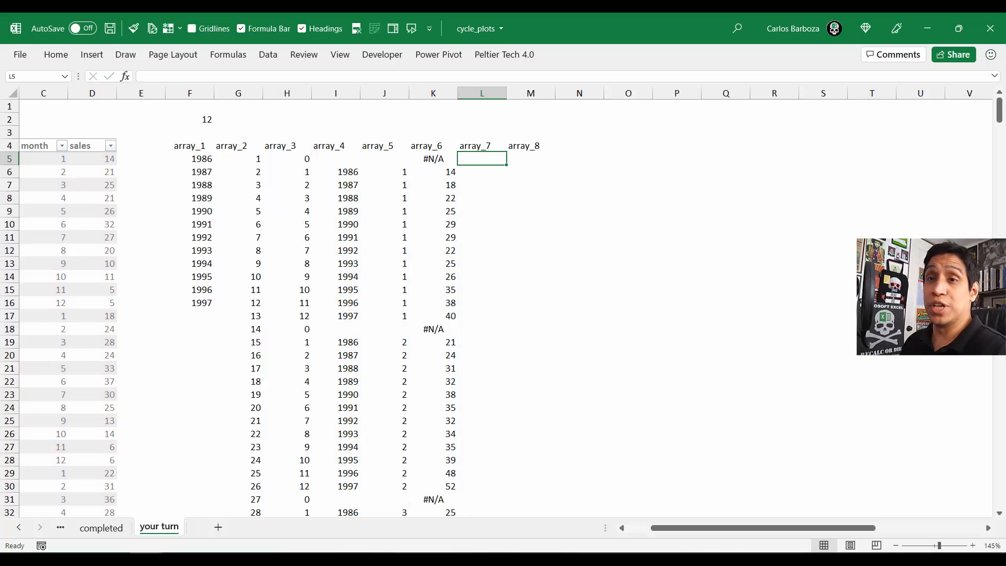
{"action": "key", "text": "F2"}
{"action": "key", "text": "Escape"}
{"action": "key", "text": "Left"}
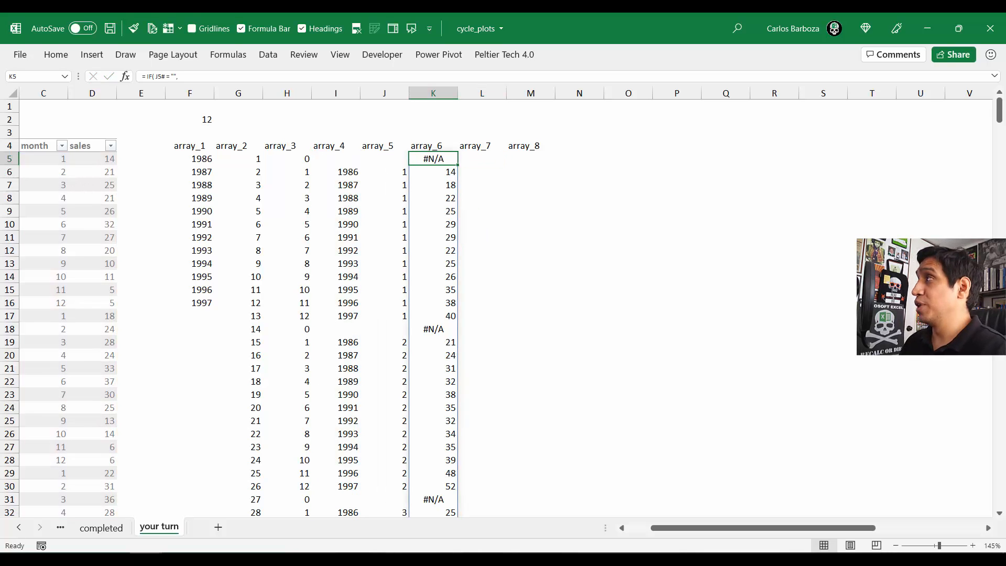
Step: Copy the whole IF/SUMIFS formula text from cell K5 and leave the cell unchanged
{"action": "key", "text": "F2"}
{"action": "key", "text": "shift+Up"}
{"action": "key", "text": "shift+Up"}
{"action": "key", "text": "shift+Up"}
{"action": "key", "text": "shift+Up"}
{"action": "key", "text": "shift+Up"}
{"action": "key", "text": "shift+Up"}
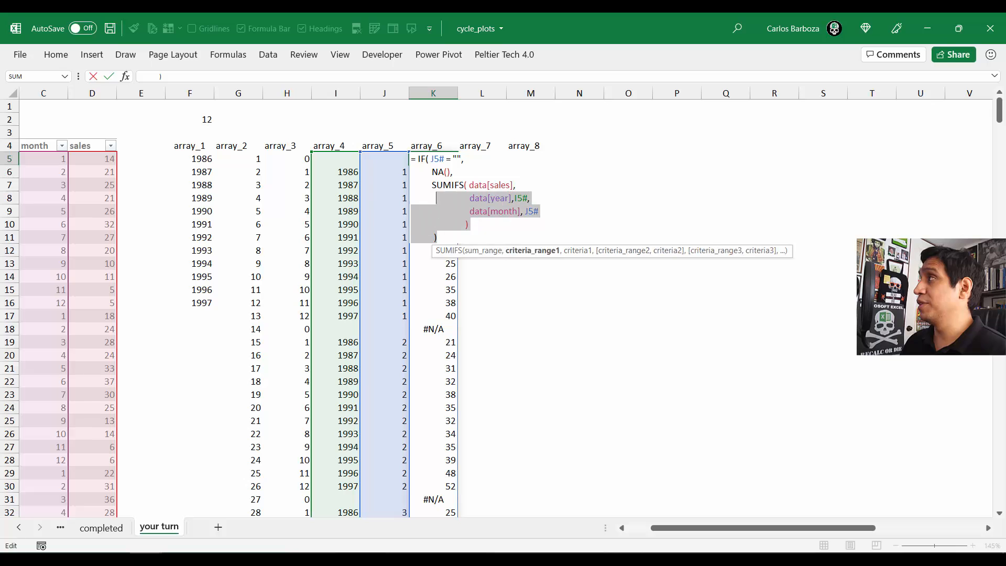
{"action": "key", "text": "shift+Home"}
{"action": "key", "text": "ctrl+c"}
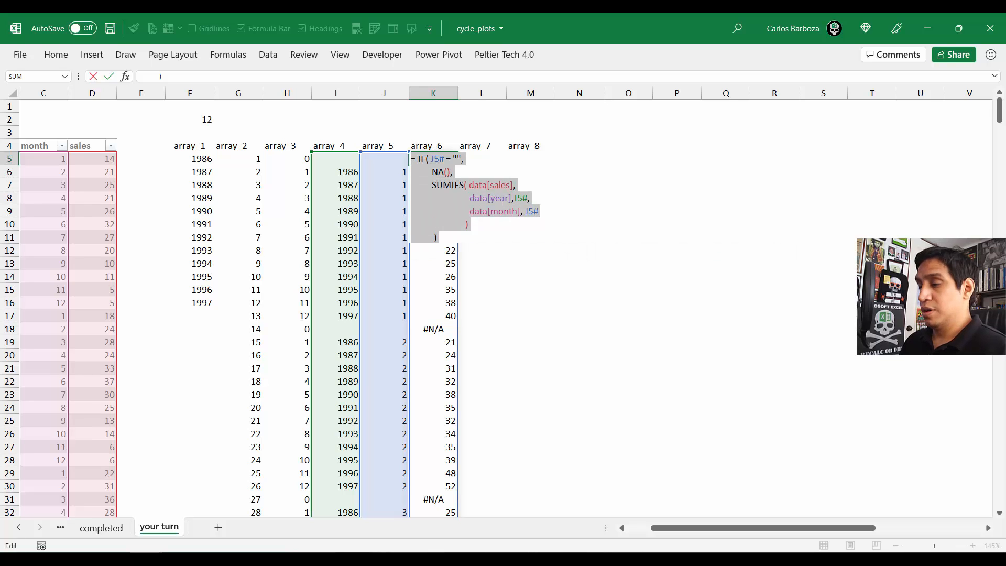
{"action": "key", "text": "Escape"}
Step: Paste the copied formula text into L5 under array_7 and keep only one leading equals sign
{"action": "key", "text": "Right"}
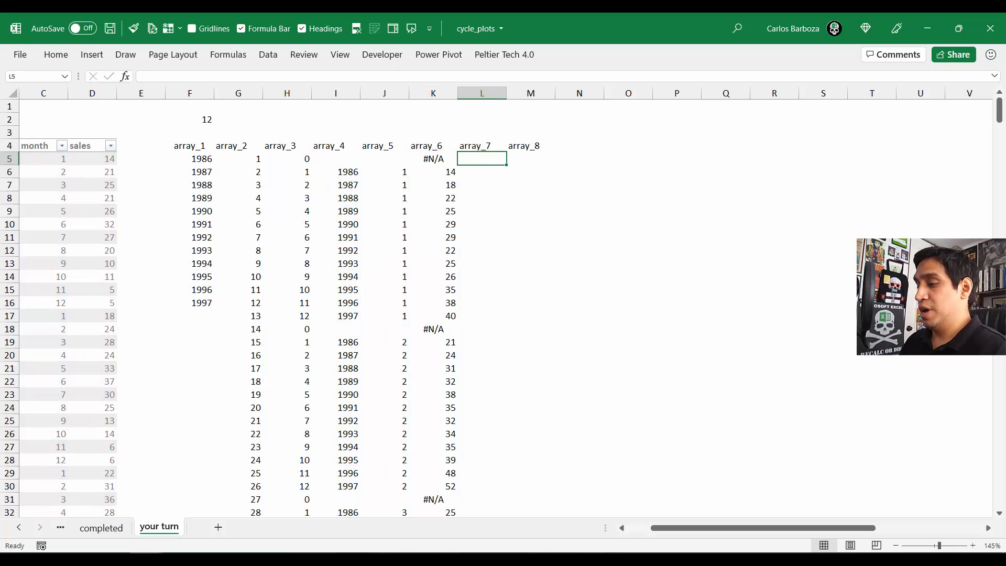
{"action": "type", "text": "="}
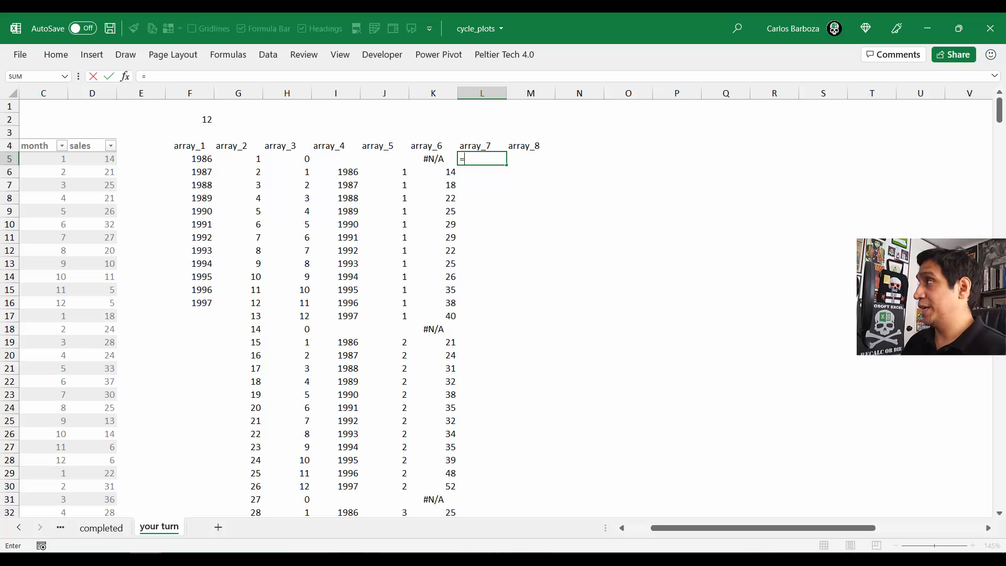
{"action": "key", "text": "ctrl+v"}
{"action": "key", "text": "Return"}
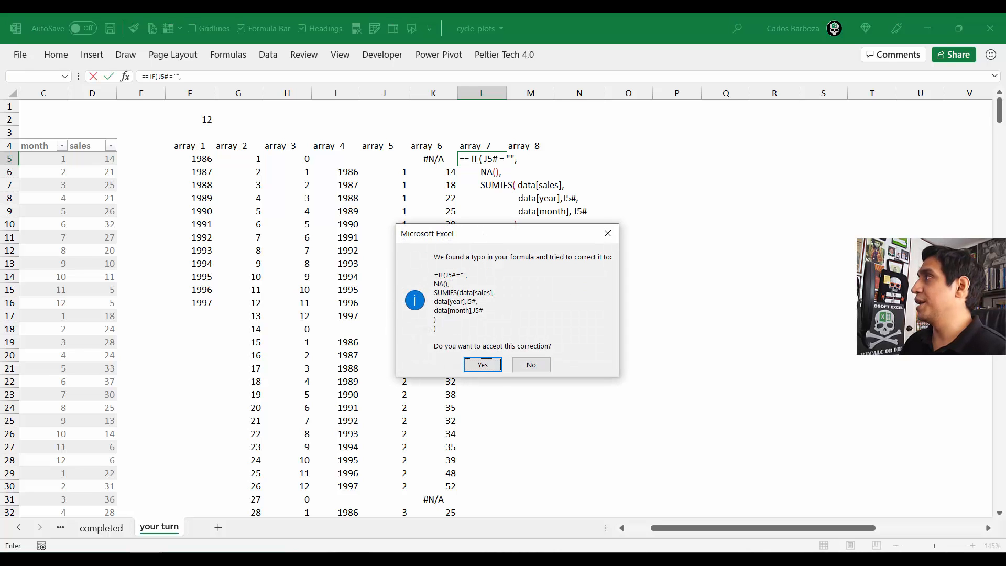
{"action": "key", "text": "n"}
{"action": "key", "text": "Return"}
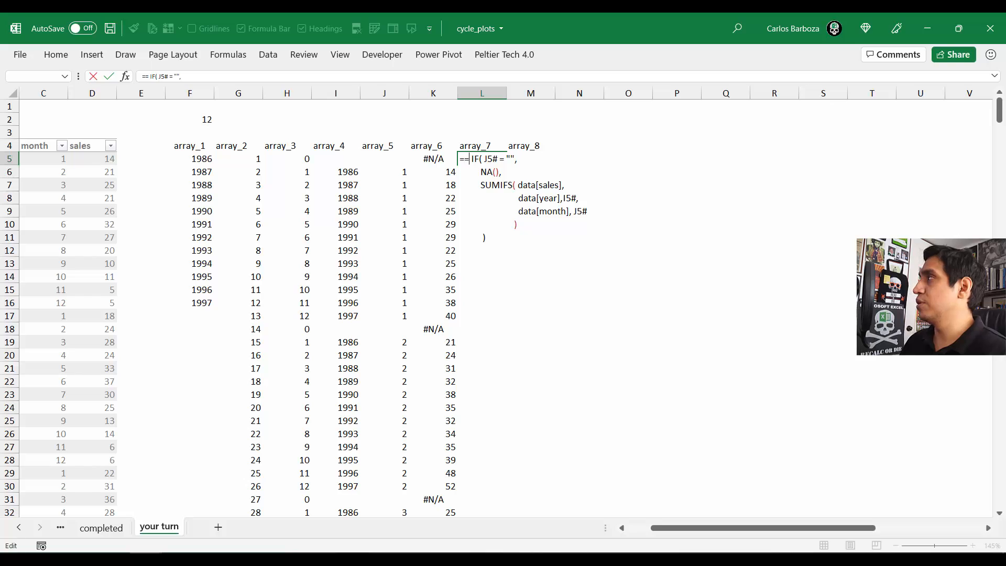
{"action": "key", "text": "Delete"}
Step: Replace SUMIFS with AVERAGEIFS in the L5 formula
{"action": "key", "text": "Down"}
{"action": "key", "text": "Down"}
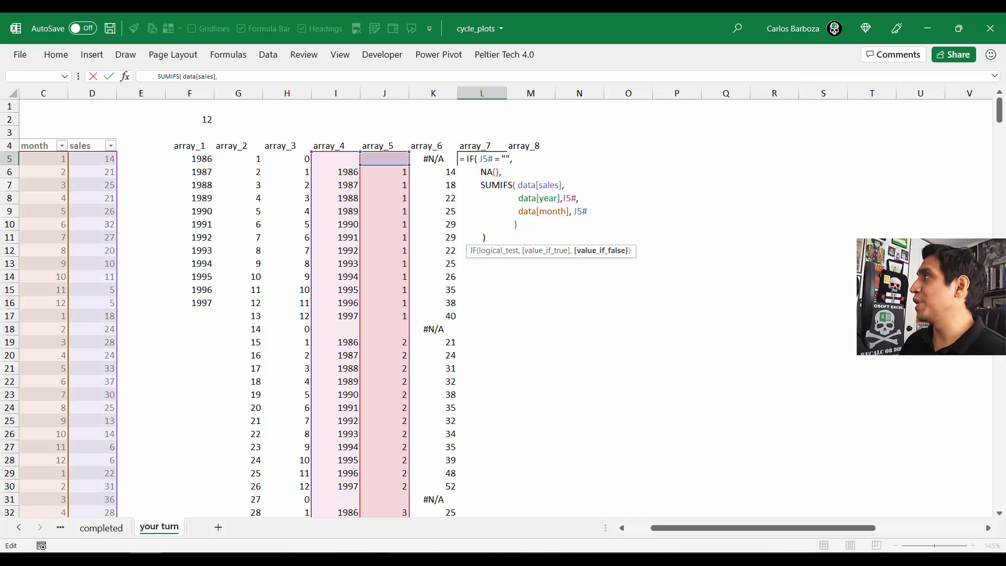
{"action": "key", "text": "ctrl+shift+Left"}
{"action": "type", "text": "AVER"}
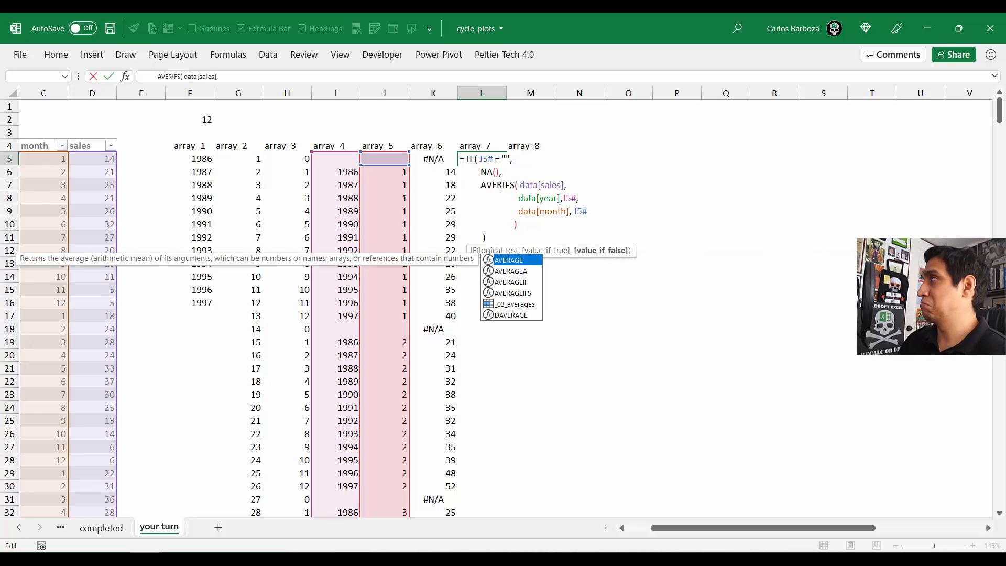
{"action": "type", "text": "AGE"}
{"action": "key", "text": "Right"}
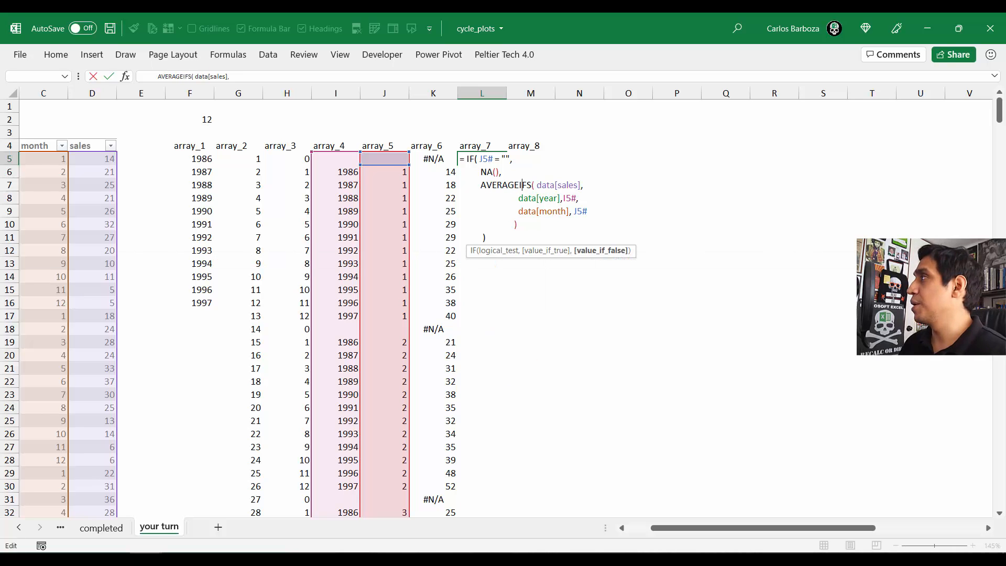
Step: Remove the data[year],I5# criteria pair from the AVERAGEIFS function in L5
{"action": "key", "text": "Down"}
{"action": "key", "text": "ctrl+Right"}
{"action": "key", "text": "ctrl+Right"}
{"action": "key", "text": "ctrl+Right"}
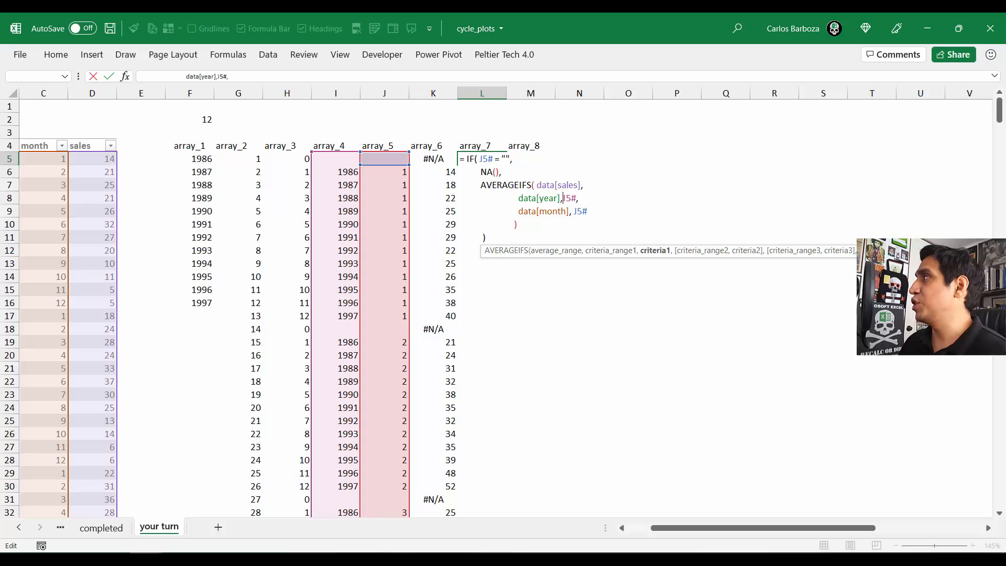
{"action": "key", "text": "ctrl+Right"}
{"action": "key", "text": "ctrl+Right"}
{"action": "key", "text": "ctrl+shift+Left"}
{"action": "key", "text": "ctrl+shift+Left"}
{"action": "key", "text": "ctrl+shift+Left"}
{"action": "key", "text": "ctrl+shift+Left"}
{"action": "key", "text": "ctrl+shift+Left"}
{"action": "key", "text": "ctrl+shift+Left"}
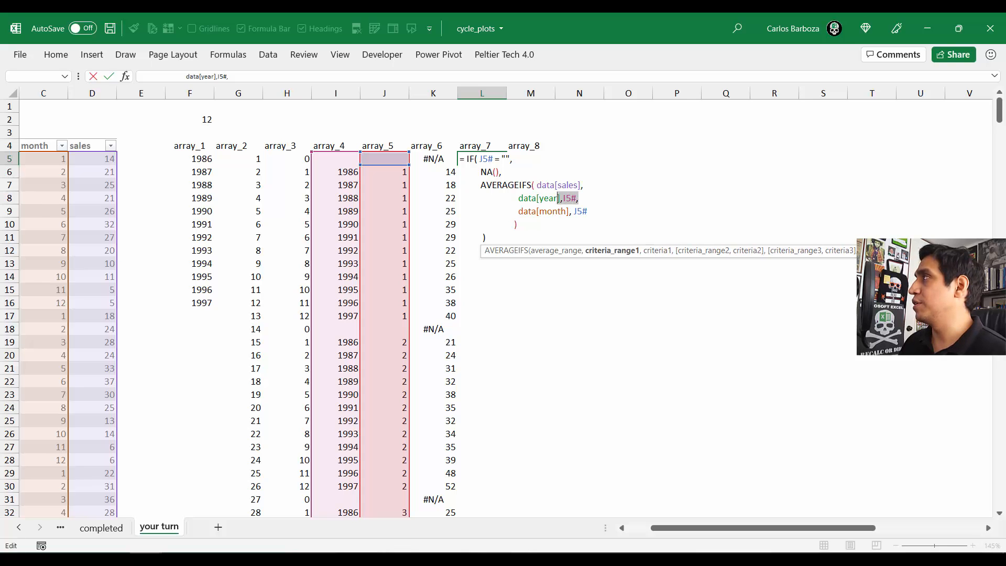
{"action": "key", "text": "ctrl+shift+Right"}
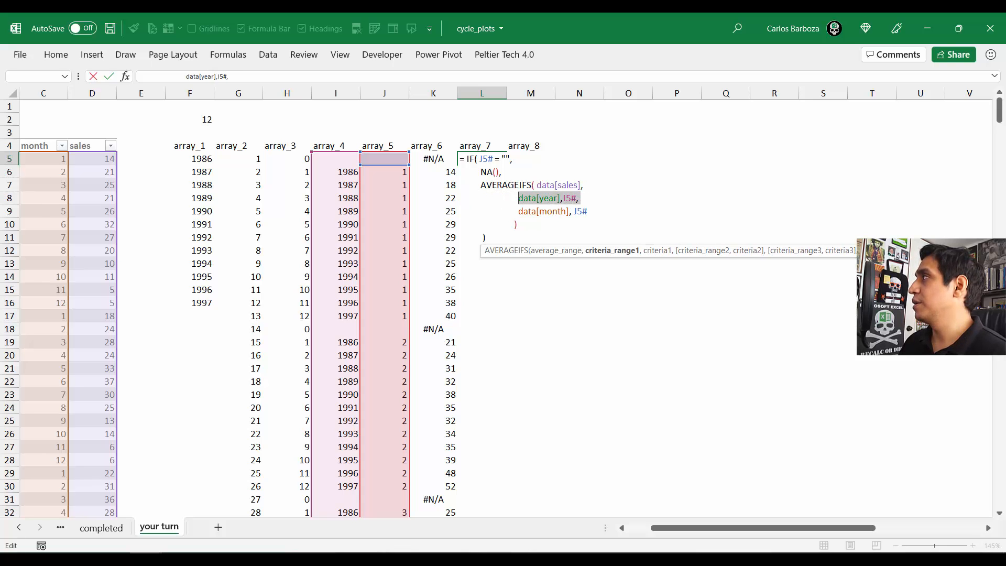
{"action": "key", "text": "Delete"}
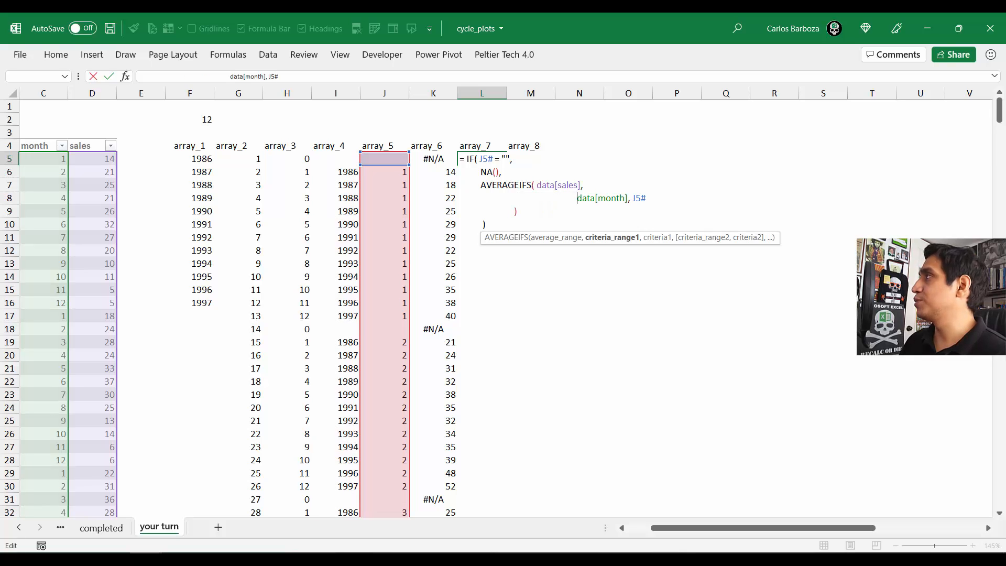
Step: Align and enter the AVERAGEIFS formula in L5, and check its month 1 average against the sales in K6:K17
{"action": "key", "text": "BackSpace"}
{"action": "key", "text": "BackSpace"}
{"action": "key", "text": "BackSpace"}
{"action": "key", "text": "BackSpace"}
{"action": "key", "text": "BackSpace"}
{"action": "key", "text": "BackSpace"}
{"action": "key", "text": "BackSpace"}
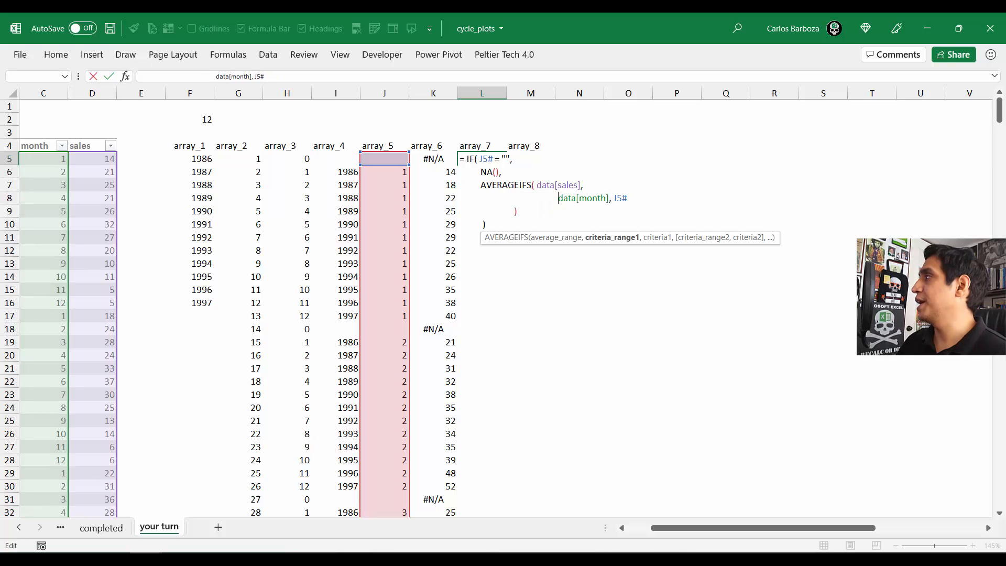
{"action": "key", "text": "BackSpace"}
{"action": "key", "text": "BackSpace"}
{"action": "key", "text": "BackSpace"}
{"action": "key", "text": "BackSpace"}
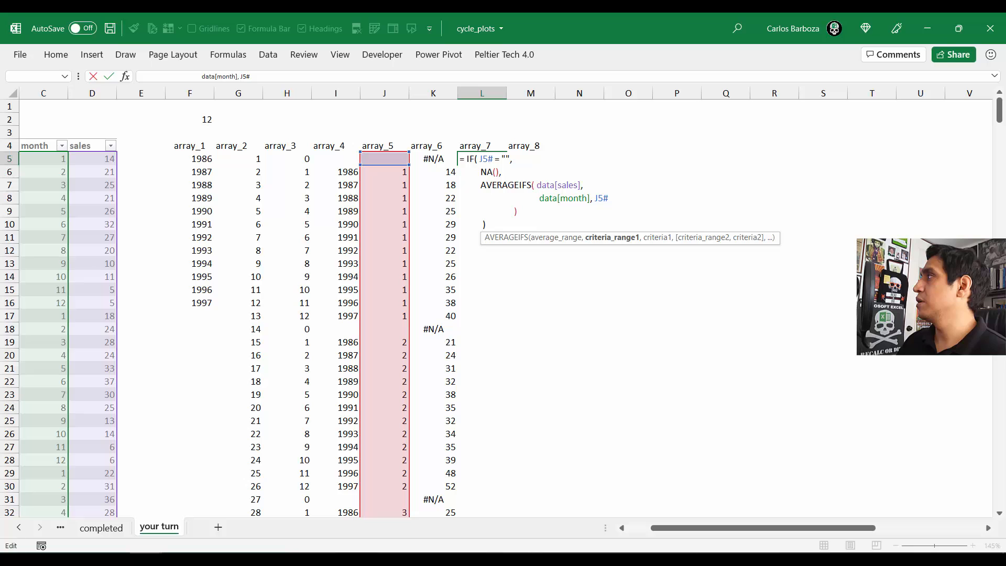
{"action": "key", "text": "BackSpace"}
{"action": "key", "text": "Down"}
{"action": "key", "text": "Left"}
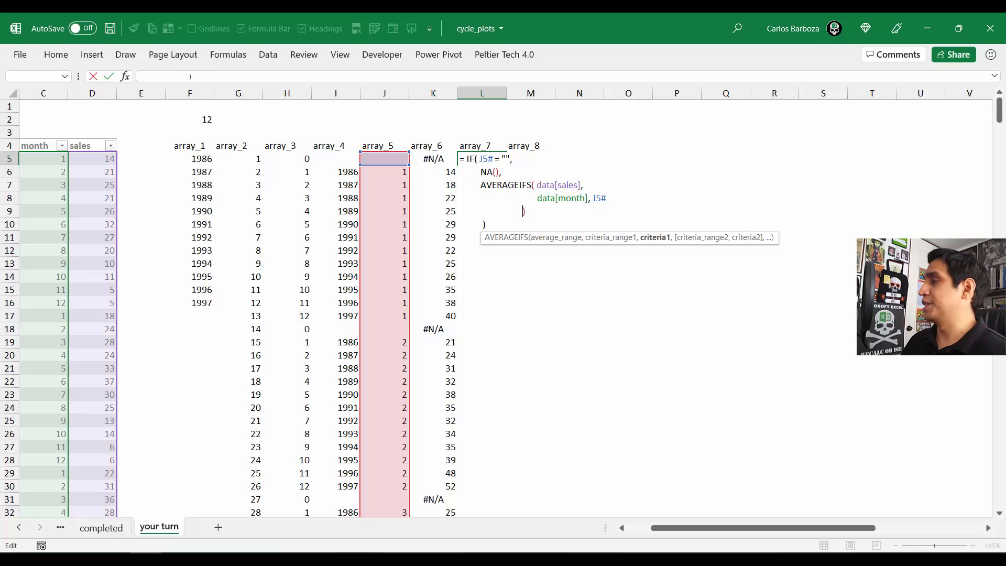
{"action": "key", "text": "Return"}
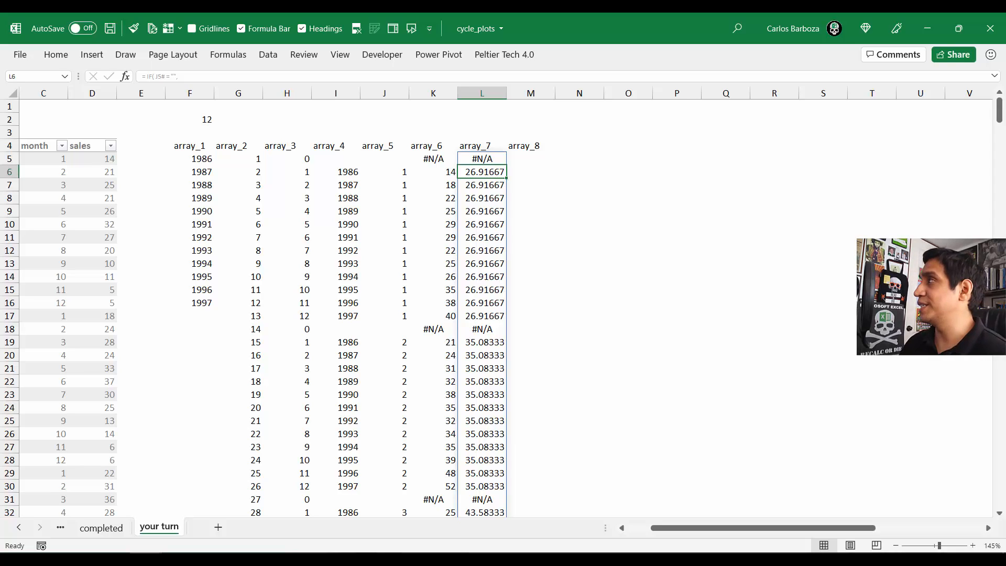
{"action": "left_click_drag", "start_coordinate": [433, 172], "coordinate": [433, 316]}
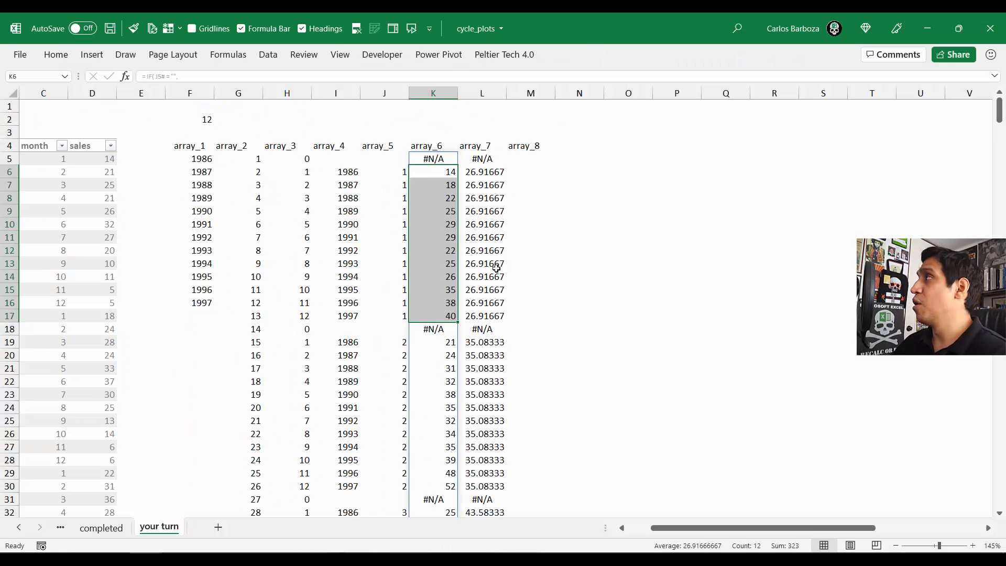
Step: Wrap the AVERAGEIFS part of the L5 formula in ROUND with 2 digits
{"action": "left_click", "coordinate": [496, 160]}
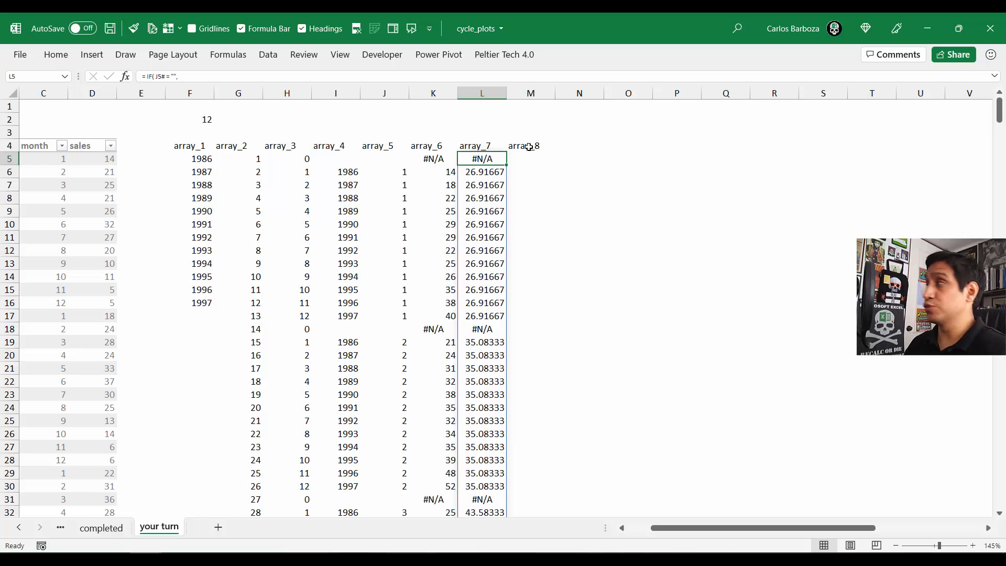
{"action": "key", "text": "F2"}
{"action": "key", "text": "Up"}
{"action": "key", "text": "Up"}
{"action": "key", "text": "Up"}
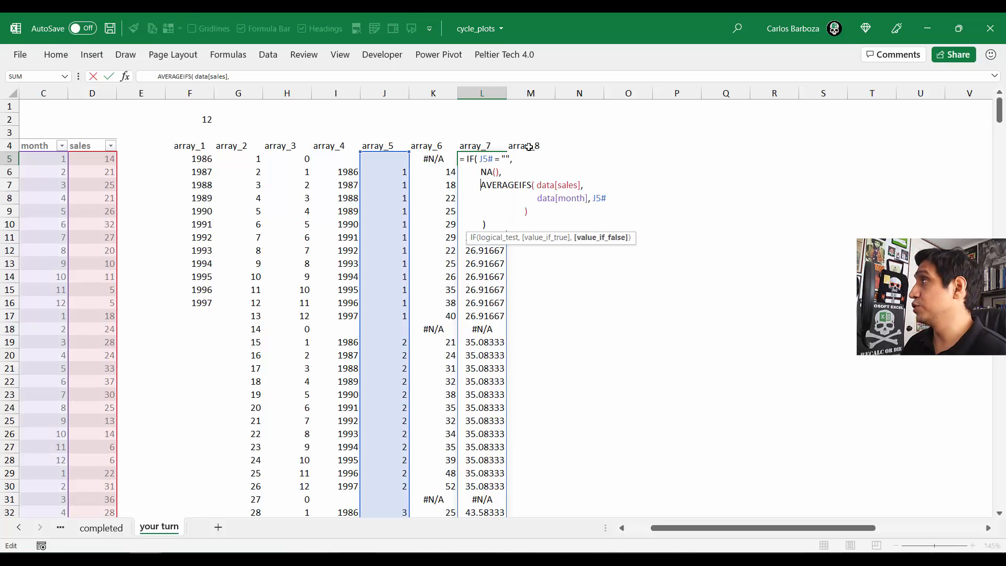
{"action": "type", "text": "ROUND"}
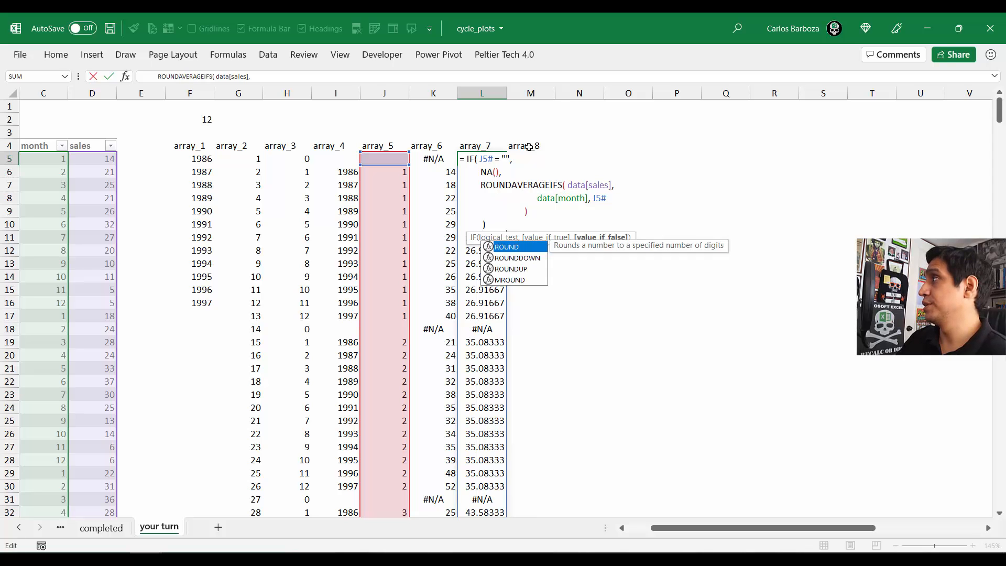
{"action": "type", "text": "("}
{"action": "key", "text": "Down"}
{"action": "key", "text": "Down"}
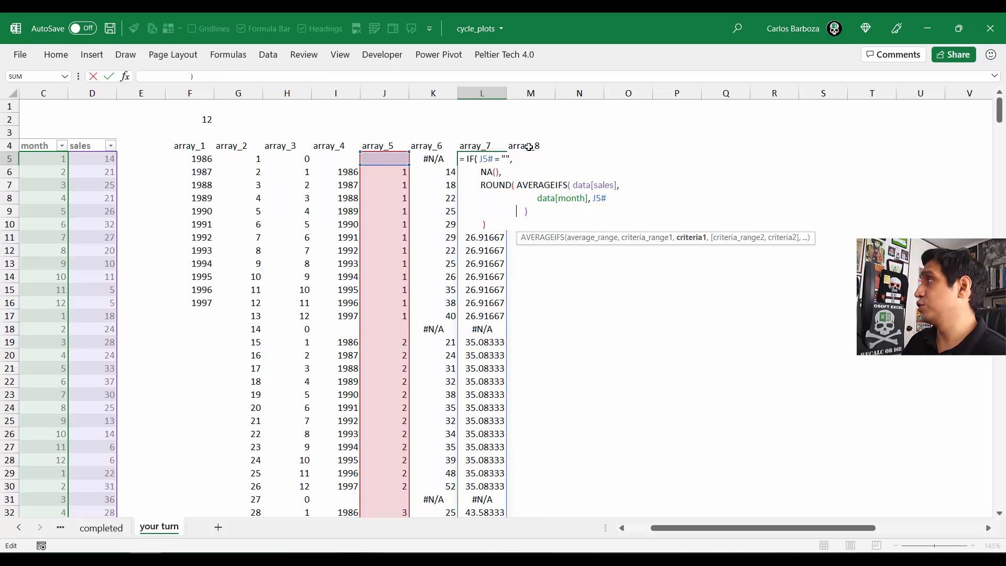
{"action": "key", "text": "Right"}
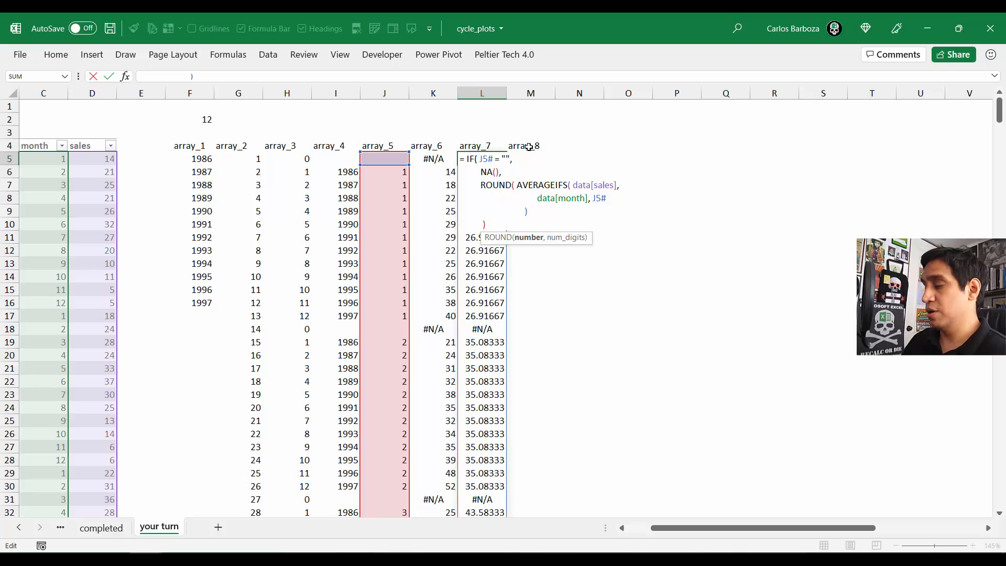
{"action": "type", "text": ", 2"}
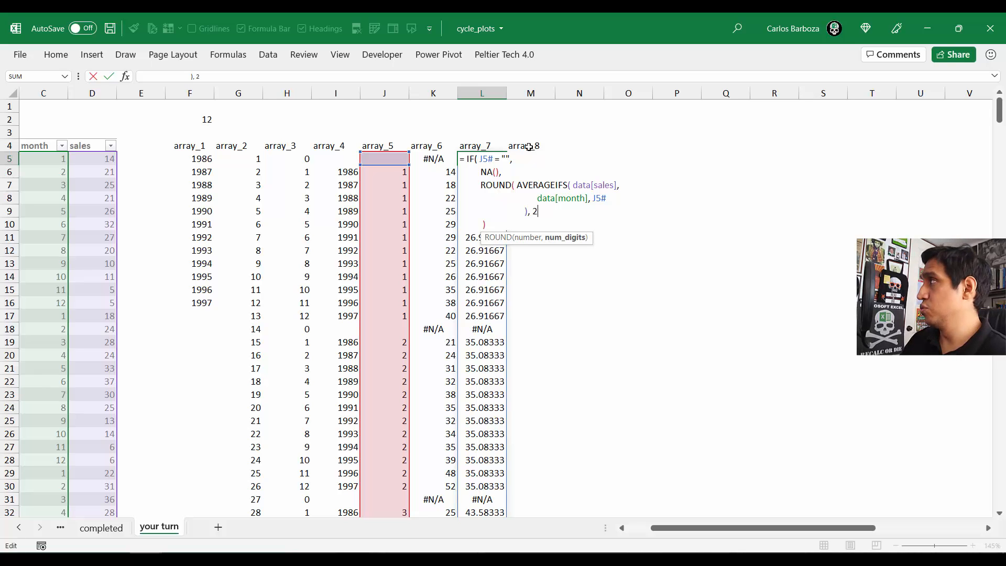
{"action": "type", "text": " )"}
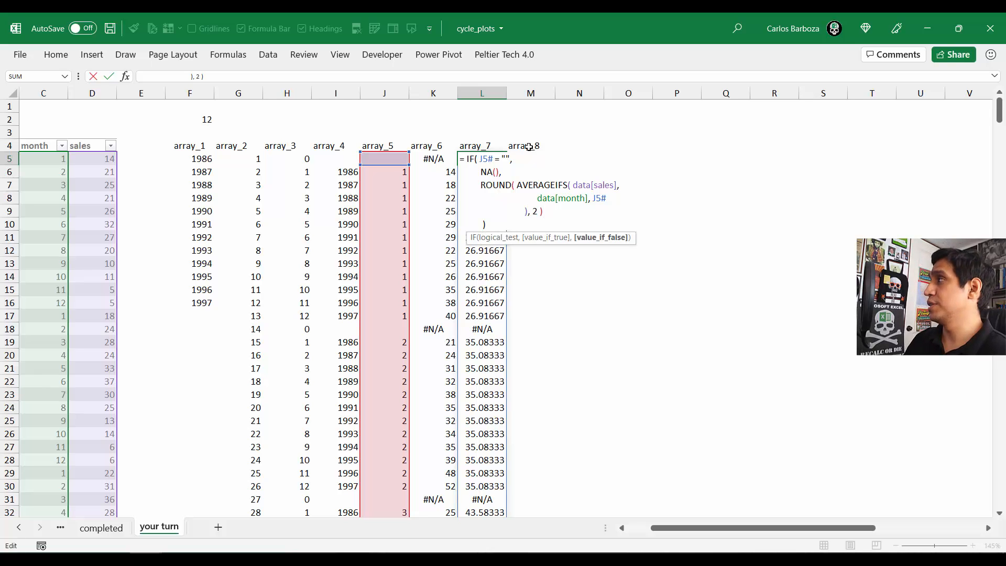
{"action": "key", "text": "Return"}
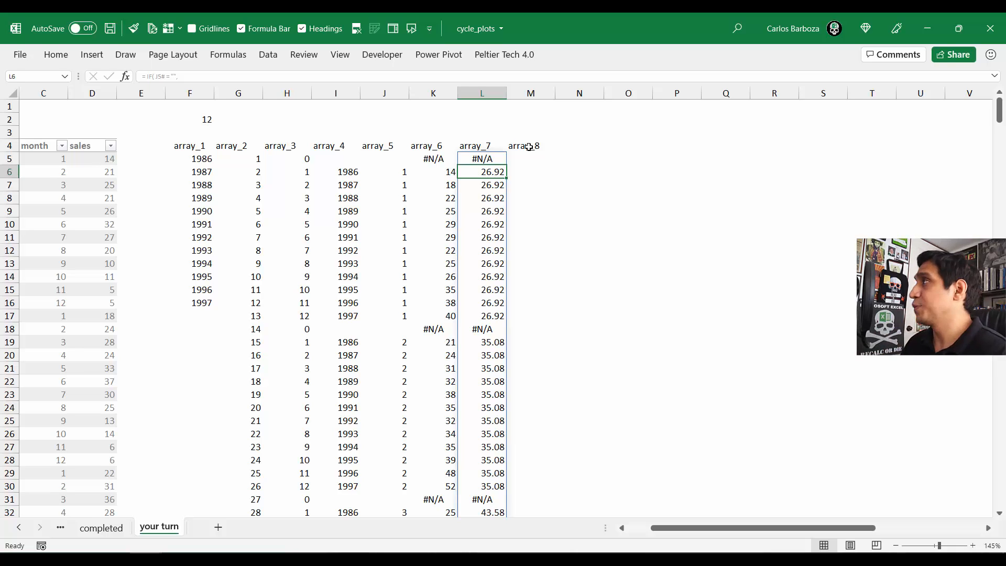
Step: Review the array_6, array_7 and array_8 headers in row 4
{"action": "key", "text": "Up"}
{"action": "left_click", "coordinate": [529, 148]}
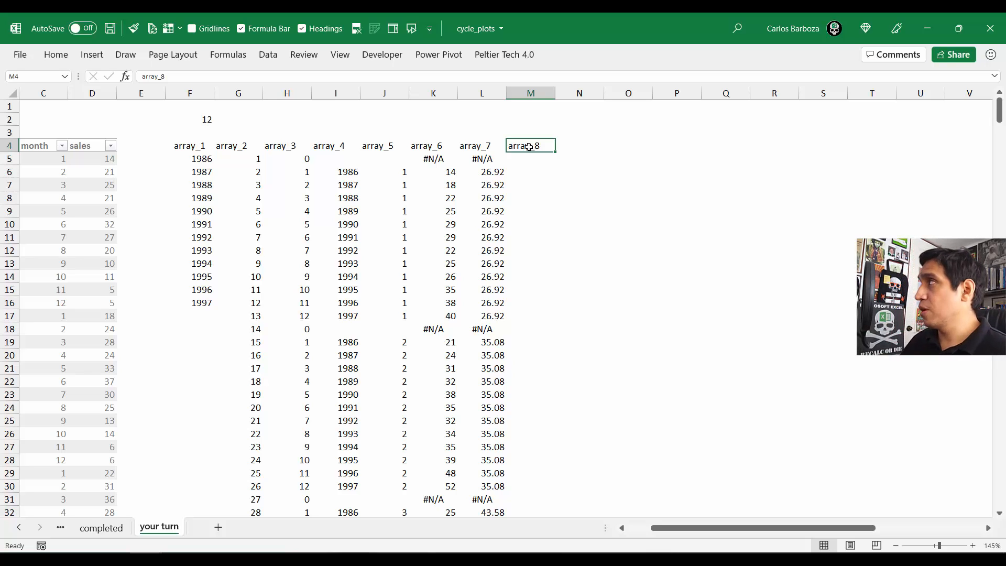
{"action": "key", "text": "Left"}
{"action": "key", "text": "Left"}
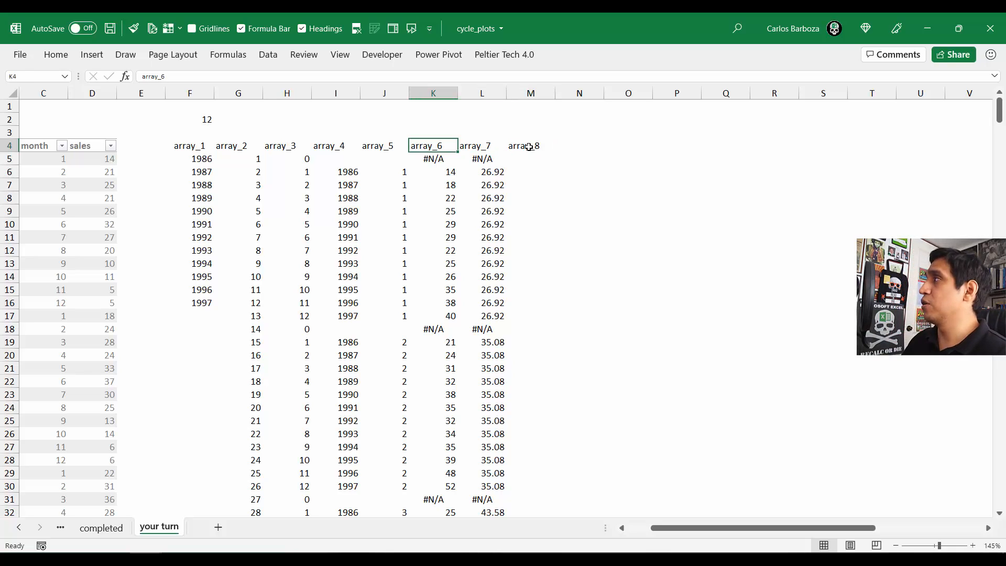
{"action": "key", "text": "Down"}
{"action": "key", "text": "Down"}
{"action": "key", "text": "Up"}
{"action": "key", "text": "Up"}
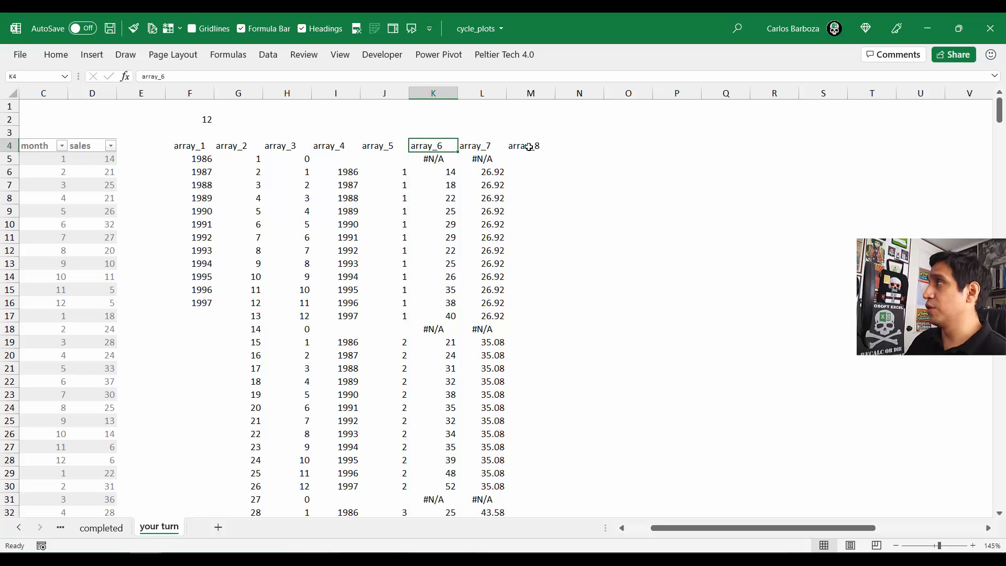
{"action": "key", "text": "Right"}
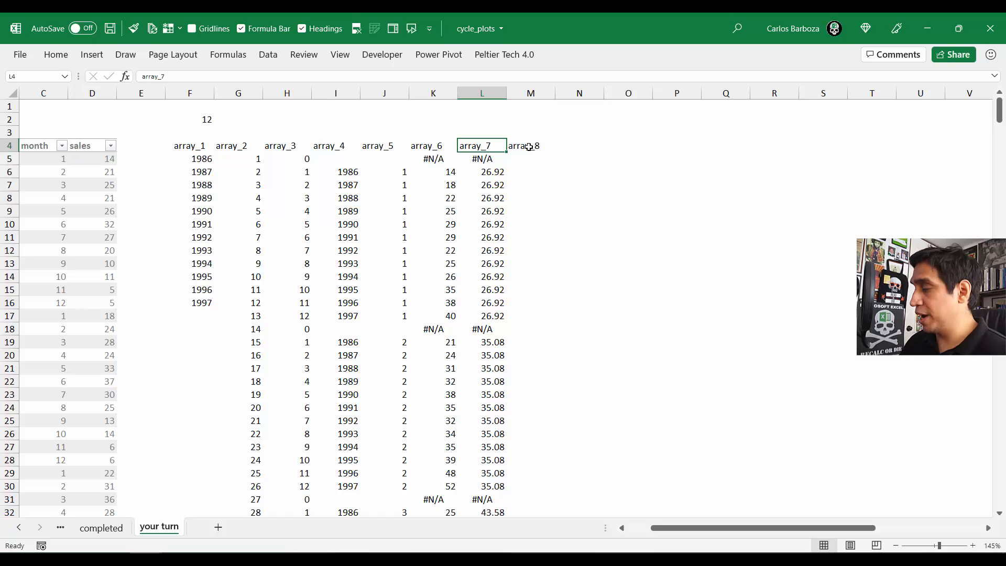
Step: Zoom the "your turn" sheet out to 100% and go to cell A1
{"action": "scroll", "coordinate": [529, 147], "scroll_direction": "down", "scroll_amount": 1}
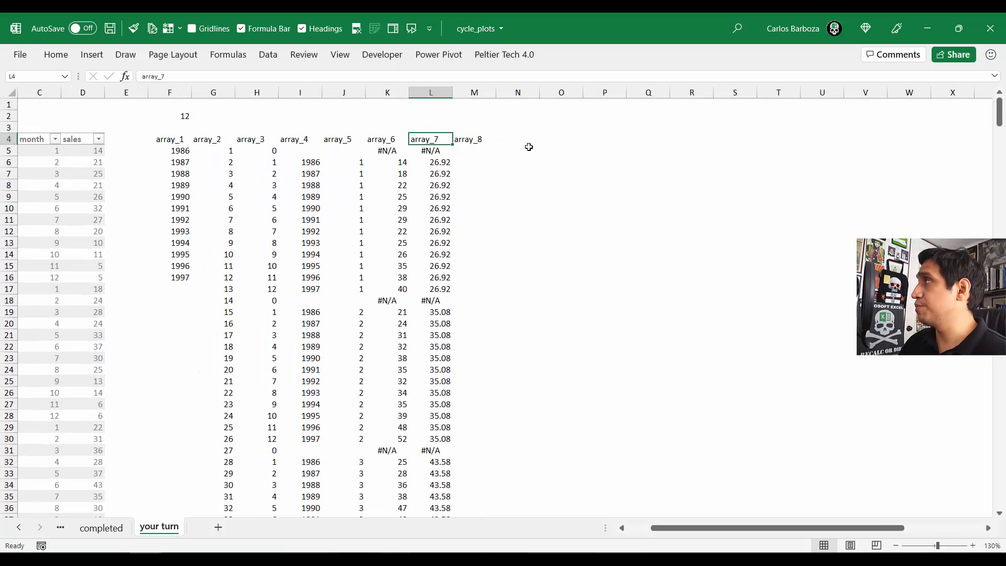
{"action": "scroll", "coordinate": [528, 147], "scroll_direction": "down", "scroll_amount": 1}
{"action": "key", "text": "Left"}
{"action": "key", "text": "Left"}
{"action": "key", "text": "Left"}
{"action": "key", "text": "Left"}
{"action": "key", "text": "Left"}
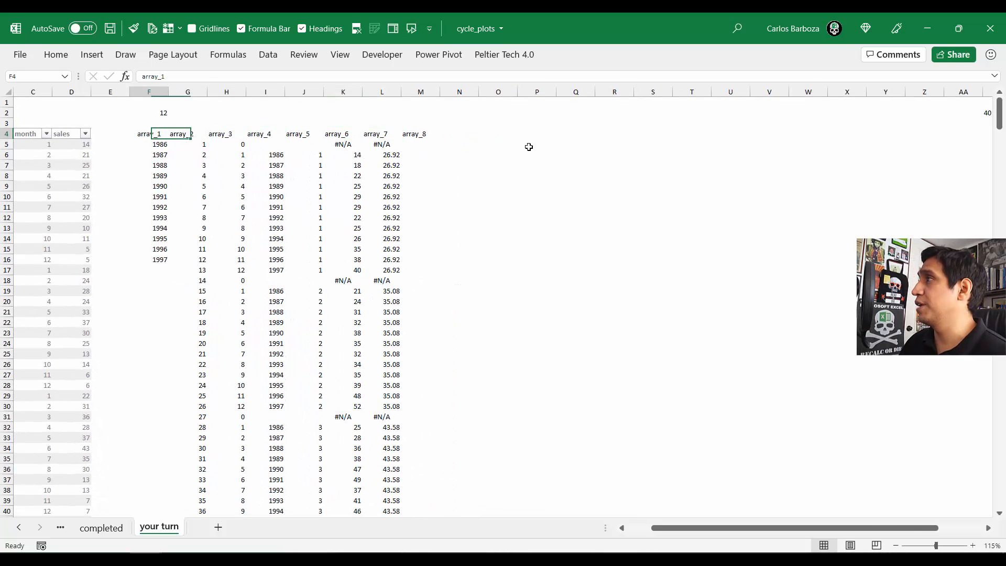
{"action": "key", "text": "ctrl+Home"}
{"action": "scroll", "coordinate": [528, 147], "scroll_direction": "down", "scroll_amount": 1}
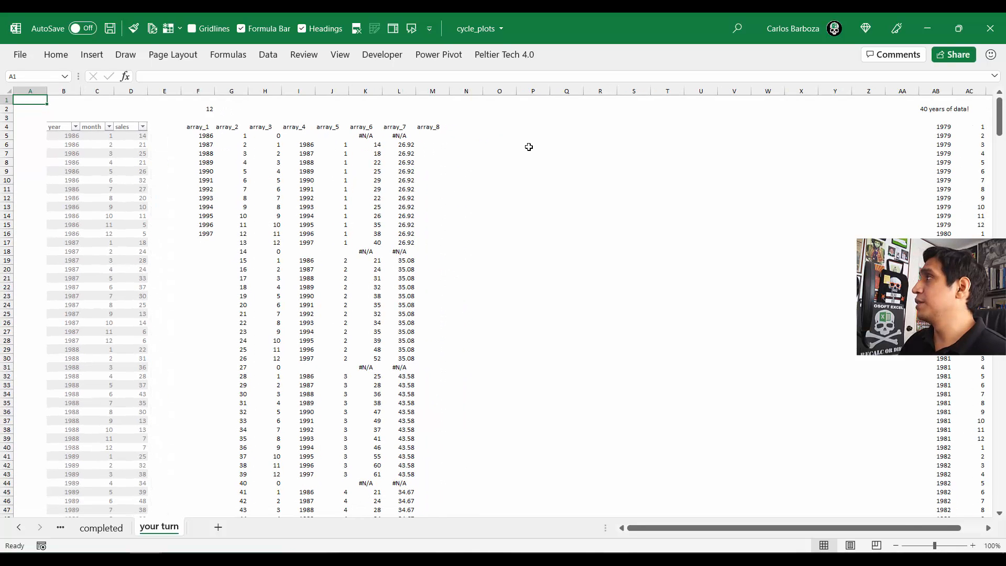
Step: Select the empty cell N4 beside the array_8 header
{"action": "key", "text": "Right"}
{"action": "key", "text": "Right"}
{"action": "key", "text": "Right"}
{"action": "key", "text": "Right"}
{"action": "key", "text": "Right"}
{"action": "key", "text": "Right"}
{"action": "key", "text": "Right"}
{"action": "key", "text": "Right"}
{"action": "key", "text": "Down"}
{"action": "key", "text": "Right"}
{"action": "key", "text": "Right"}
{"action": "key", "text": "Down"}
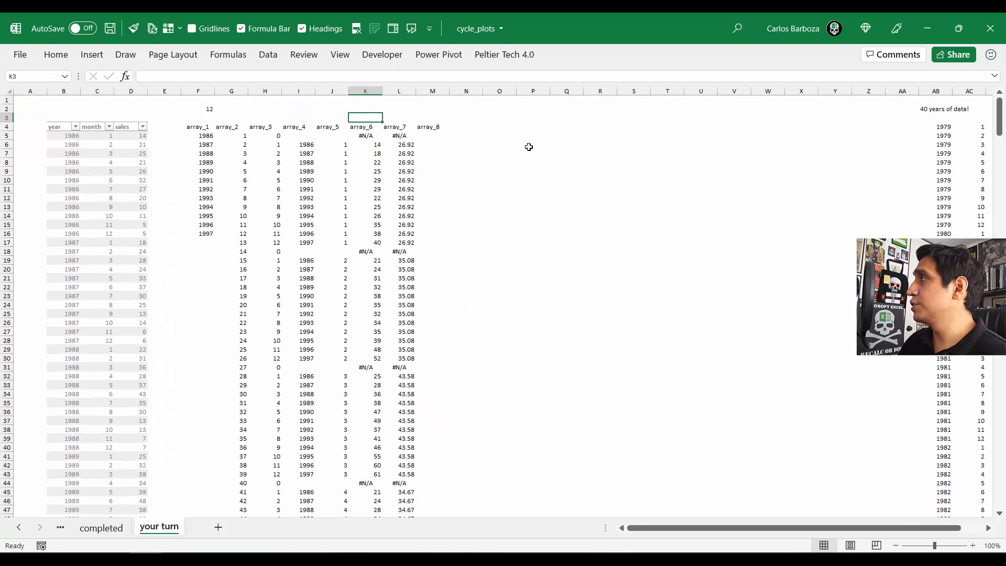
{"action": "key", "text": "Right"}
{"action": "key", "text": "Right"}
{"action": "key", "text": "Down"}
{"action": "key", "text": "Right"}
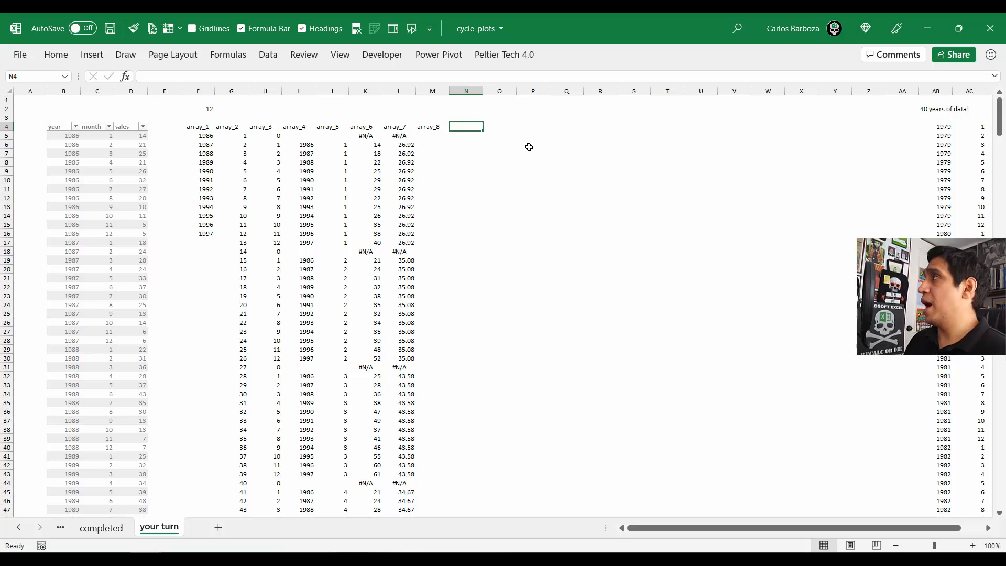
Step: Insert an empty 2-D line chart from blank cell O4 and move it to the blank area between array_8 and the 40-year data
{"action": "key", "text": "Left"}
{"action": "key", "text": "Left"}
{"action": "key", "text": "Left"}
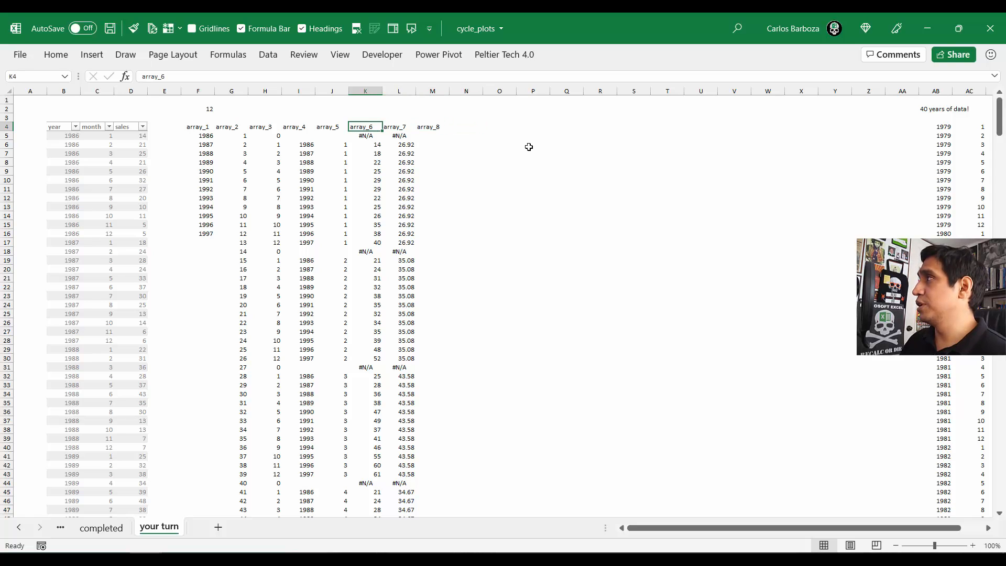
{"action": "key", "text": "Right"}
{"action": "key", "text": "Right"}
{"action": "key", "text": "Right"}
{"action": "key", "text": "Right"}
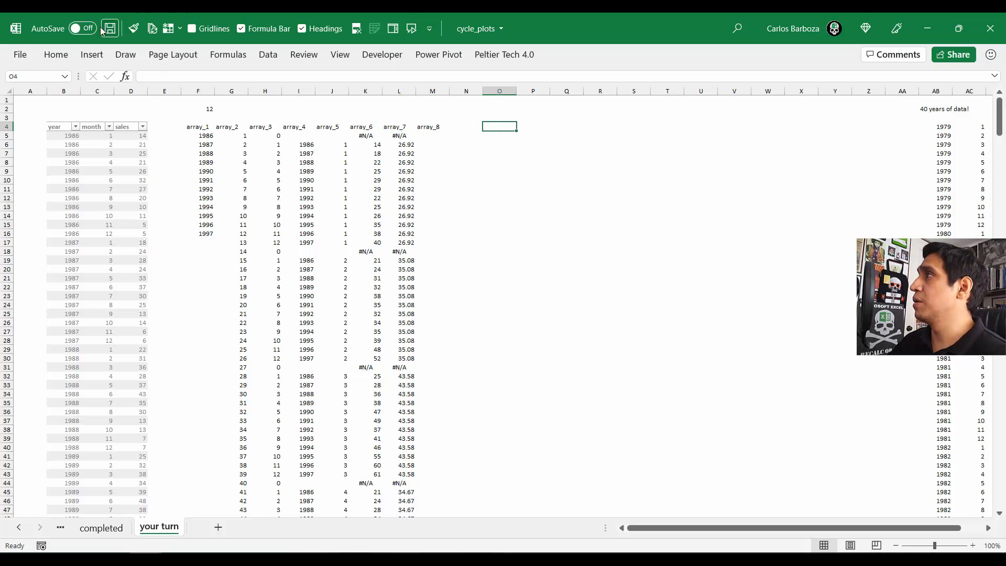
{"action": "left_click", "coordinate": [92, 54]}
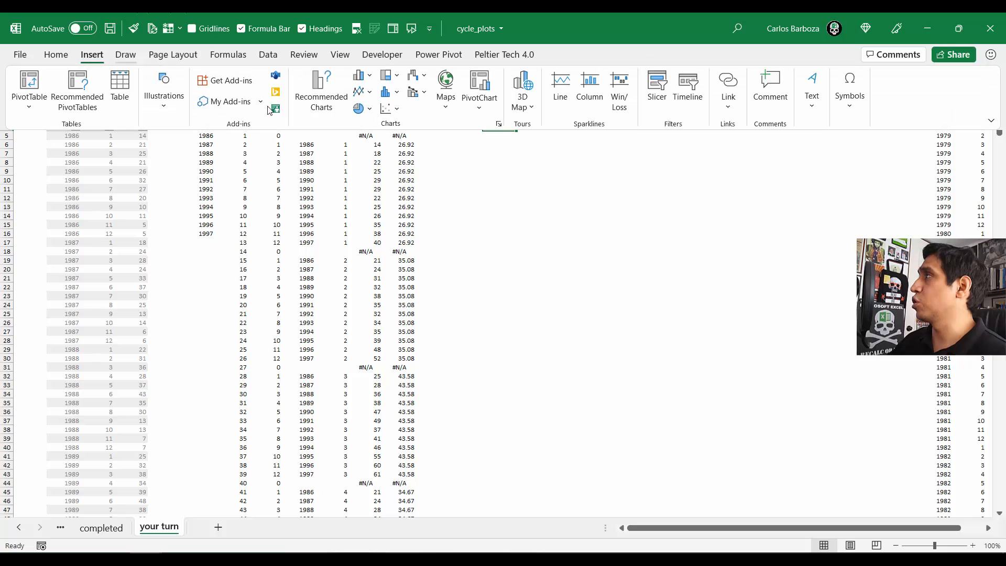
{"action": "left_click", "coordinate": [364, 92]}
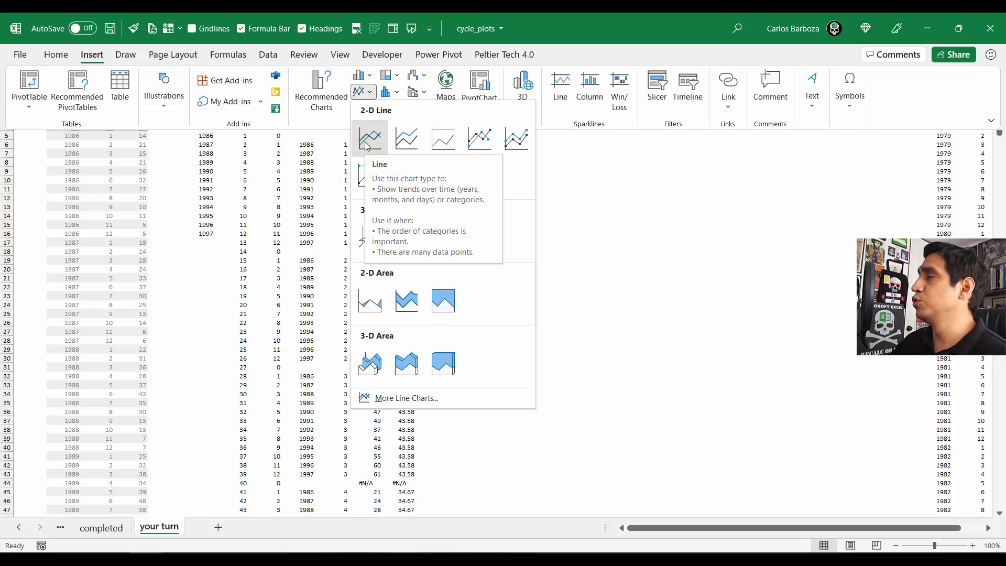
{"action": "left_click", "coordinate": [367, 146]}
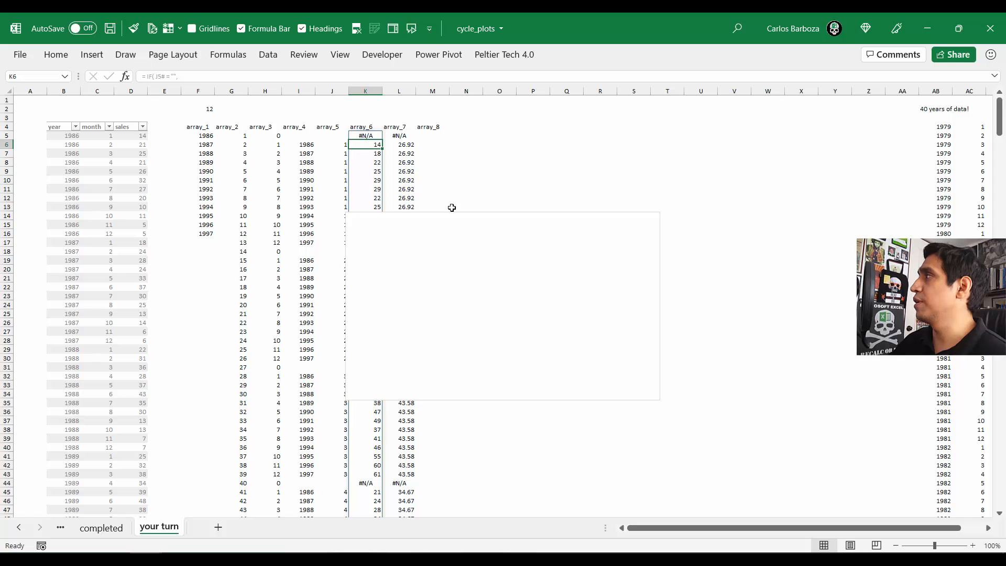
{"action": "left_click_drag", "start_coordinate": [456, 215], "coordinate": [651, 153]}
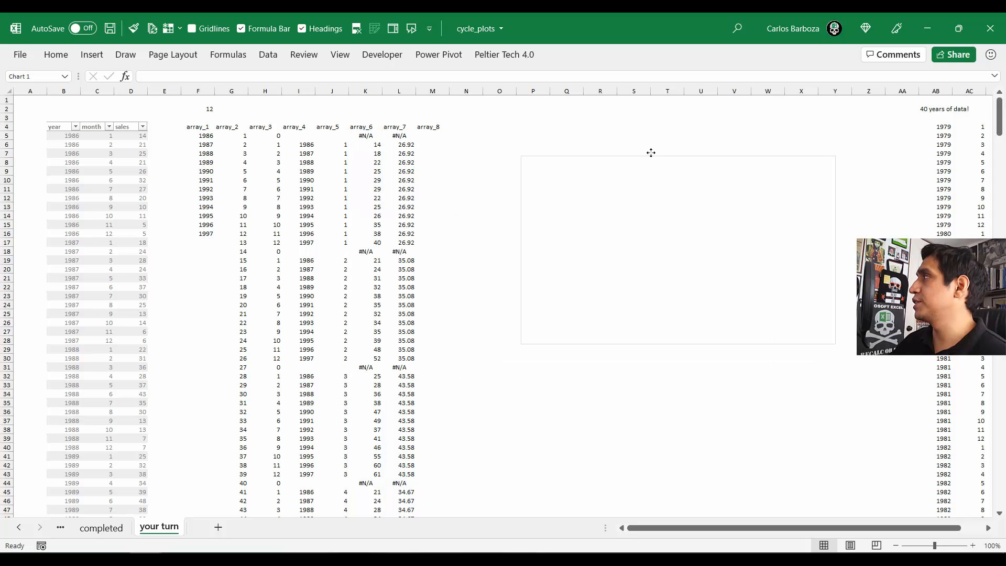
Step: Restore the maximised cycle_plots window so that it sits beside the keyboard shortcut workbook
{"action": "left_click", "coordinate": [381, 127]}
{"action": "key", "text": "Down"}
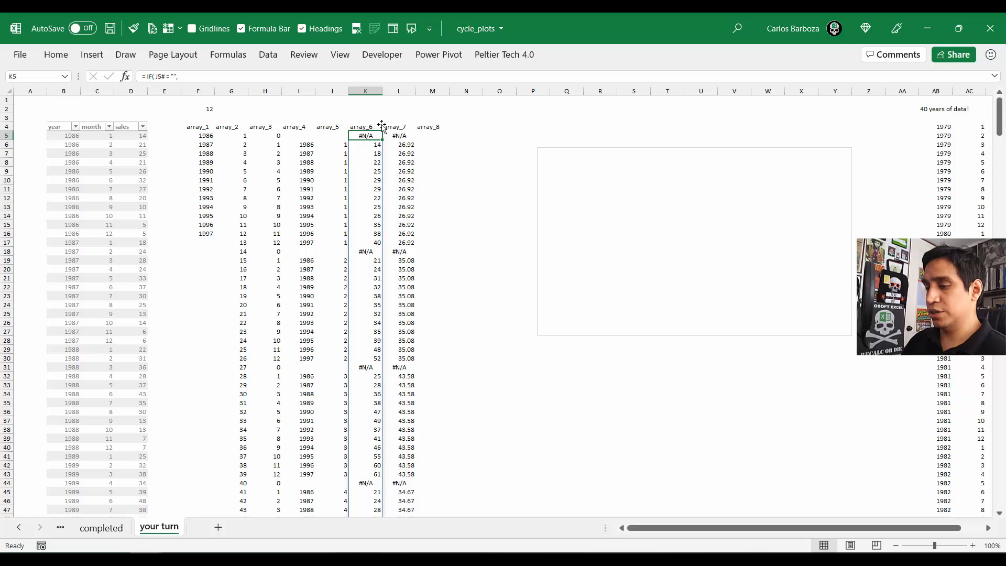
{"action": "key", "text": "alt+space"}
{"action": "key", "text": "Return"}
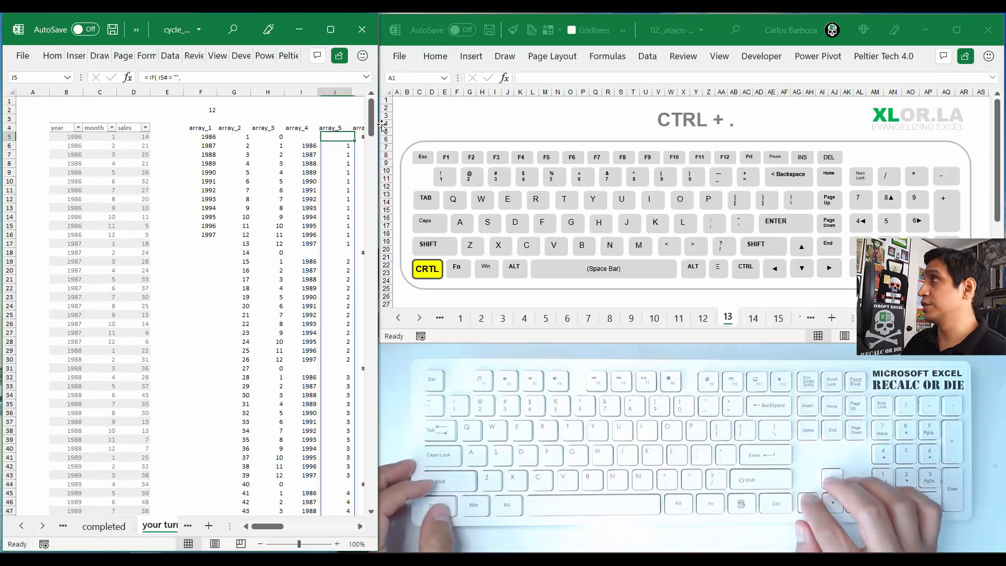
Step: Select the full array_6 and array_7 results in K5:L161
{"action": "key", "text": "Right"}
{"action": "key", "text": "Right"}
{"action": "key", "text": "Right"}
{"action": "key", "text": "Right"}
{"action": "key", "text": "Right"}
{"action": "key", "text": "Left"}
{"action": "key", "text": "Left"}
{"action": "key", "text": "Left"}
{"action": "key", "text": "Left"}
{"action": "key", "text": "Left"}
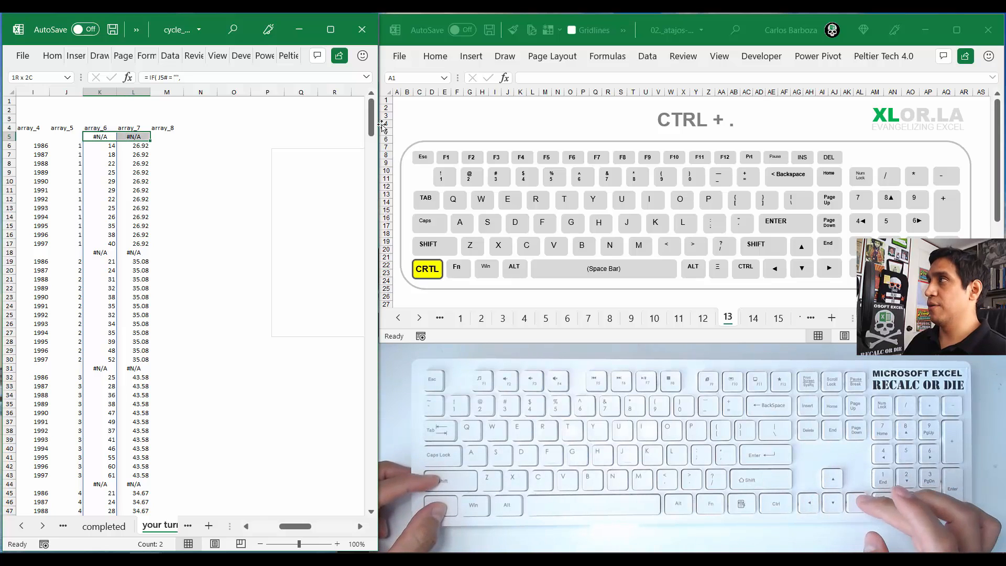
{"action": "key", "text": "shift+Right"}
{"action": "key", "text": "ctrl+shift+Down"}
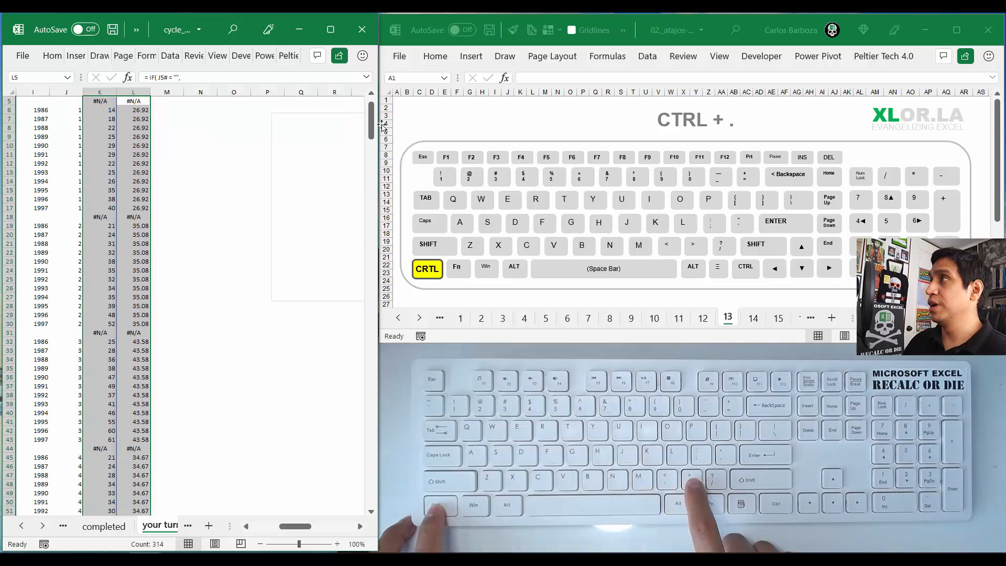
Step: Check the first and last rows of the selected array_6 and array_7 range by jumping between its corners
{"action": "key", "text": "ctrl+period"}
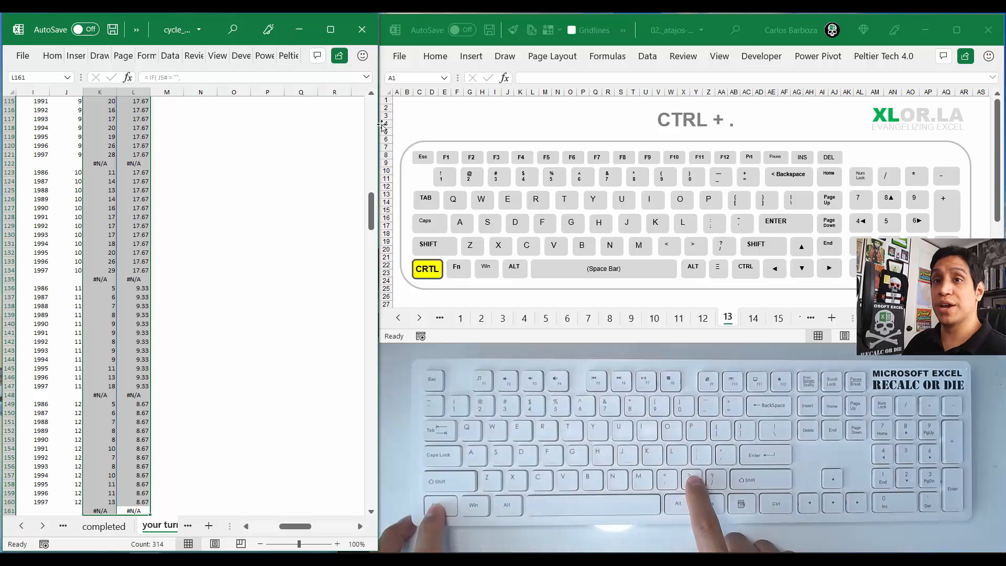
{"action": "key", "text": "ctrl+period"}
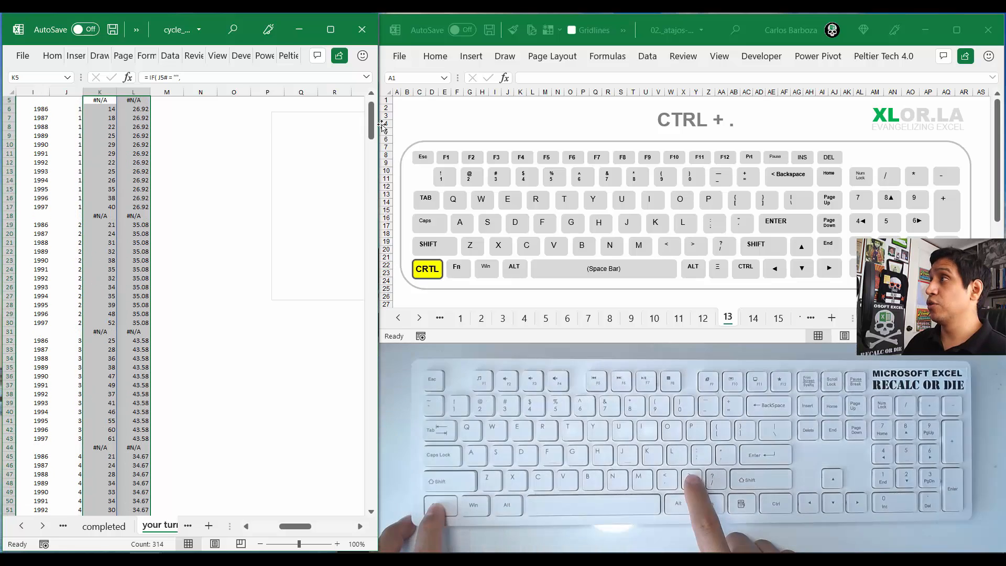
{"action": "key", "text": "ctrl+period"}
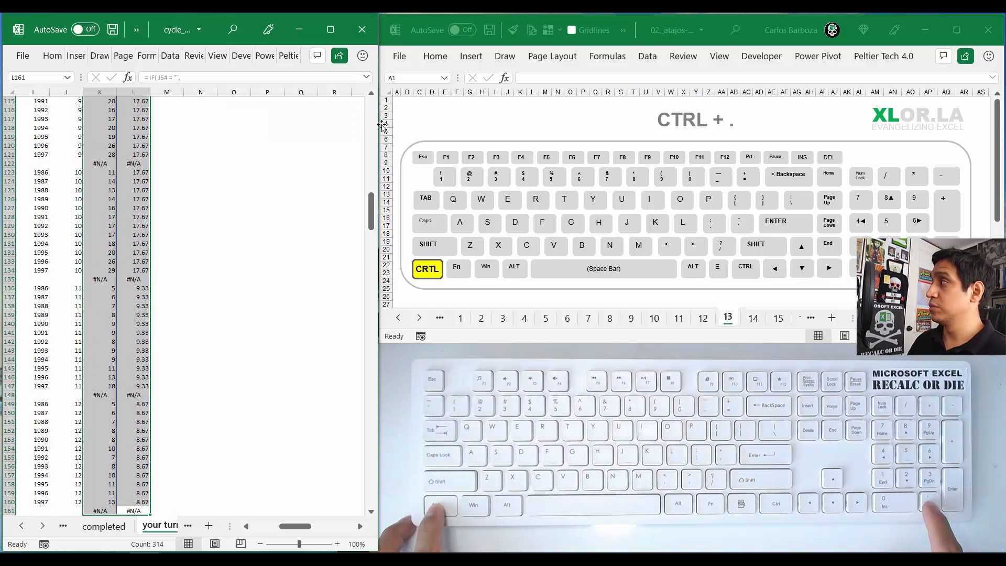
{"action": "key", "text": "ctrl+period"}
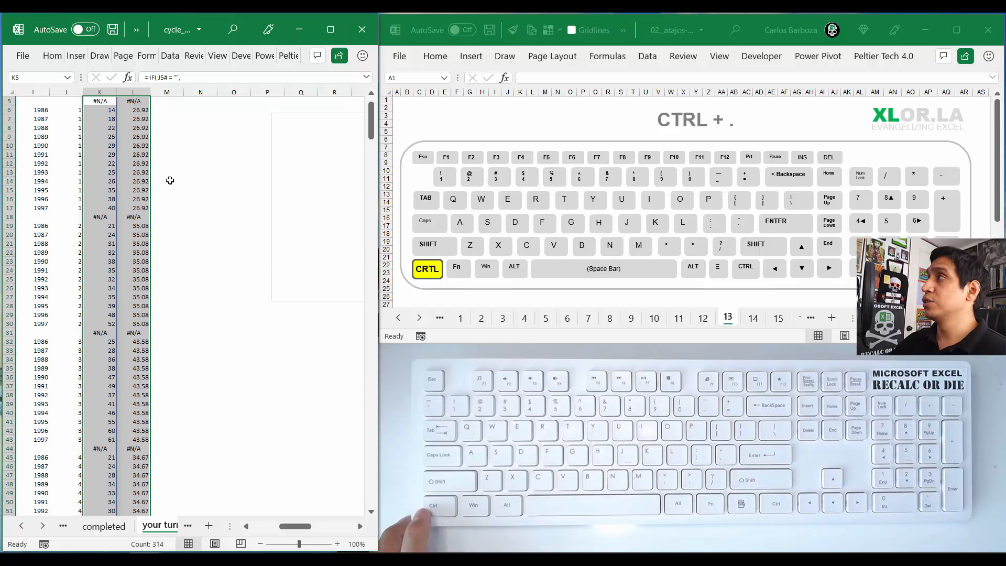
{"action": "scroll", "coordinate": [253, 204], "scroll_direction": "up", "scroll_amount": 2}
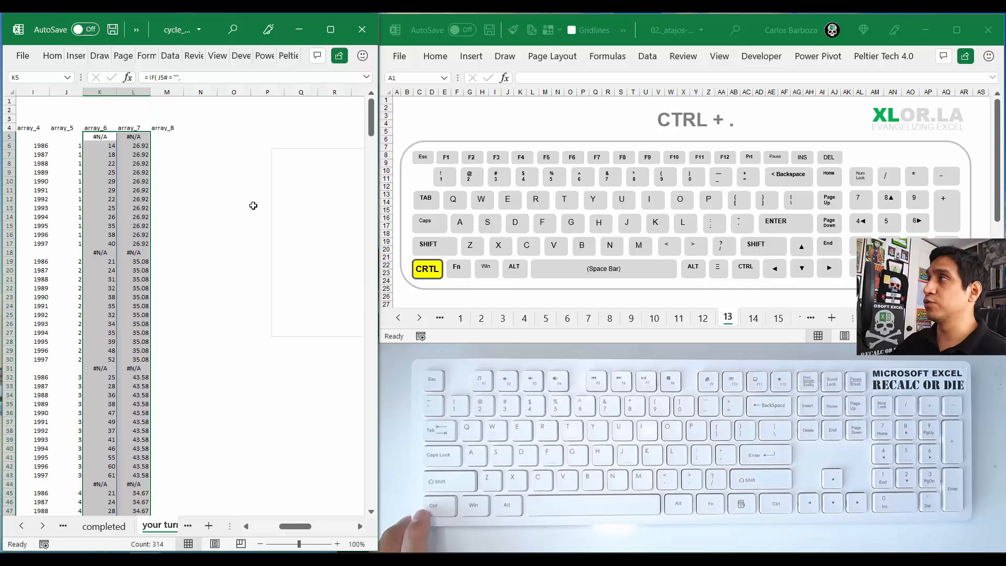
Step: Copy the array_6 and array_7 range into the empty line chart as two series and maximise the workbook window
{"action": "key", "text": "ctrl+c"}
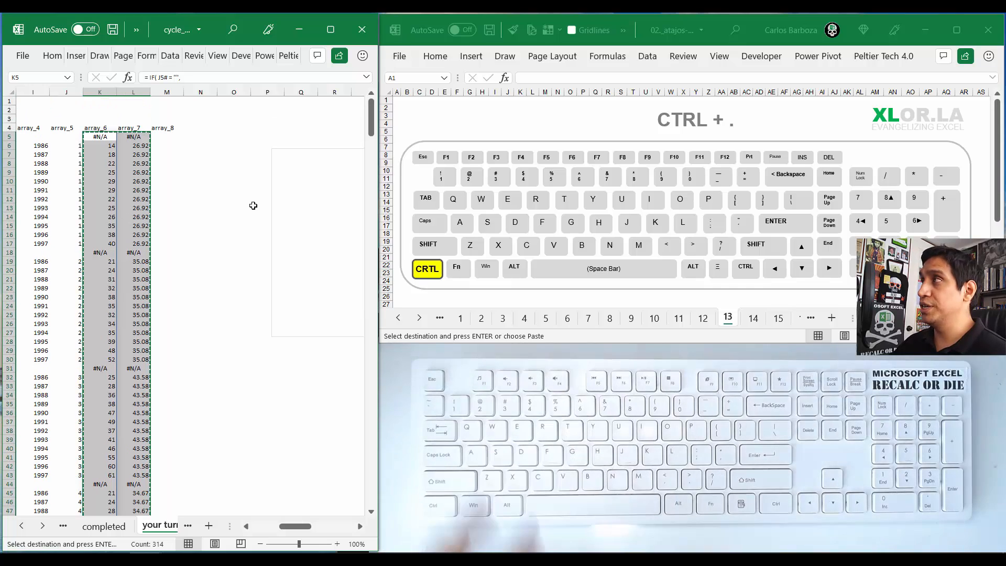
{"action": "left_click", "coordinate": [288, 149]}
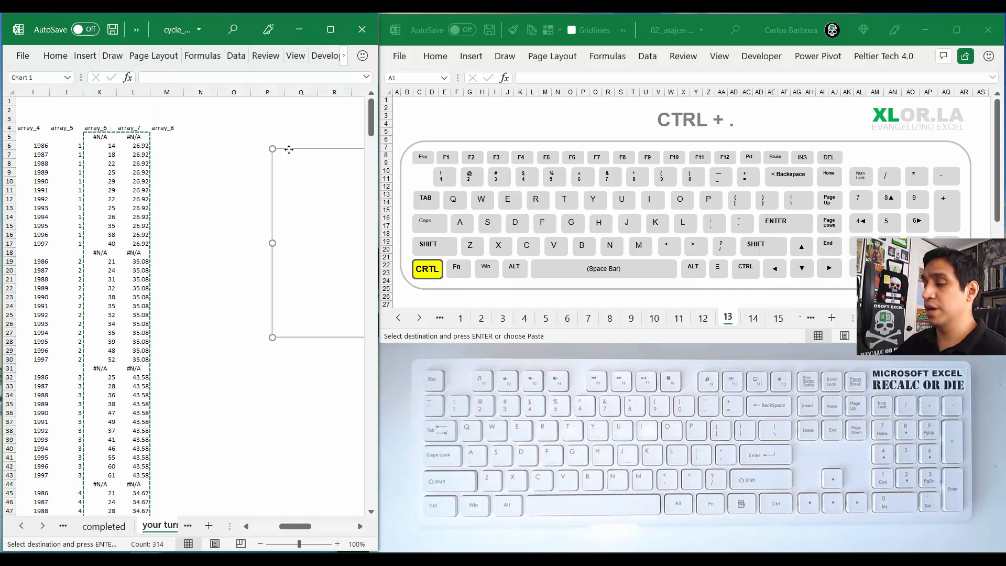
{"action": "key", "text": "ctrl+v"}
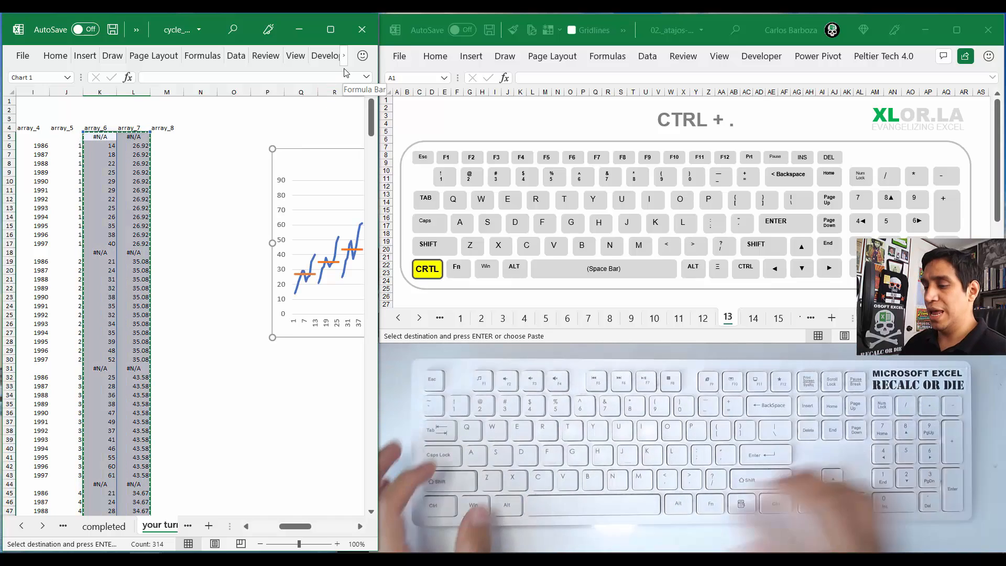
{"action": "key", "text": "alt+space"}
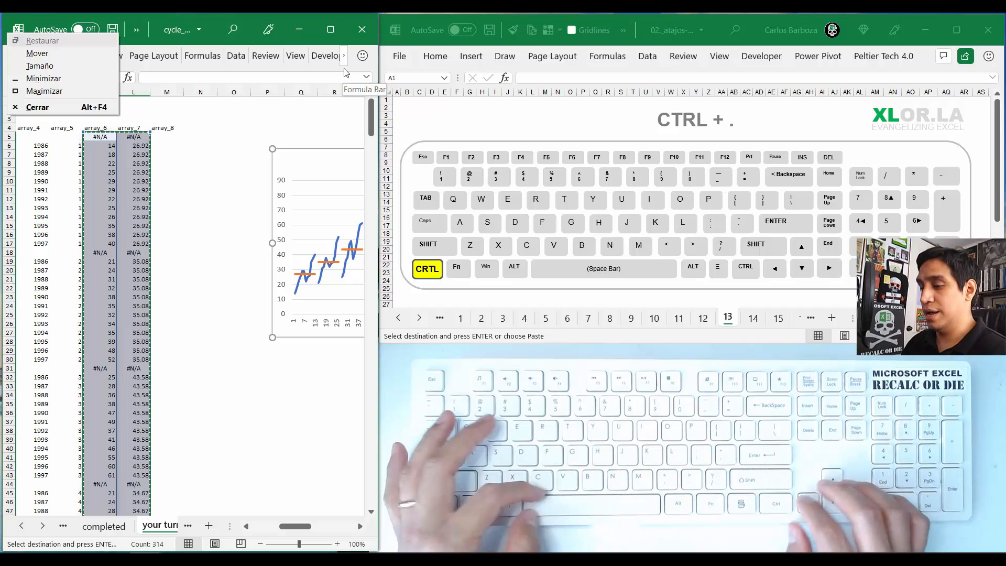
{"action": "key", "text": "x"}
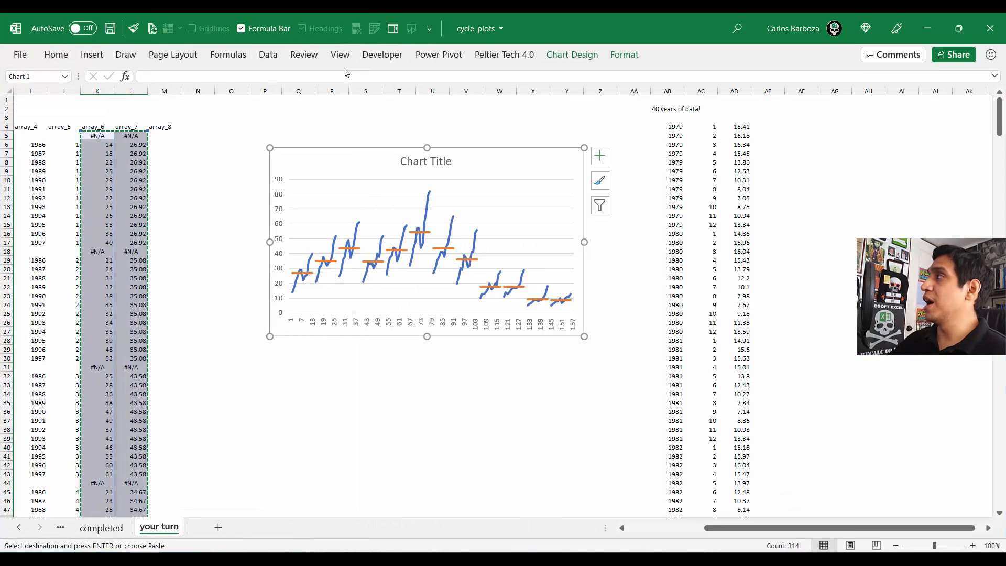
{"action": "key", "text": "Escape"}
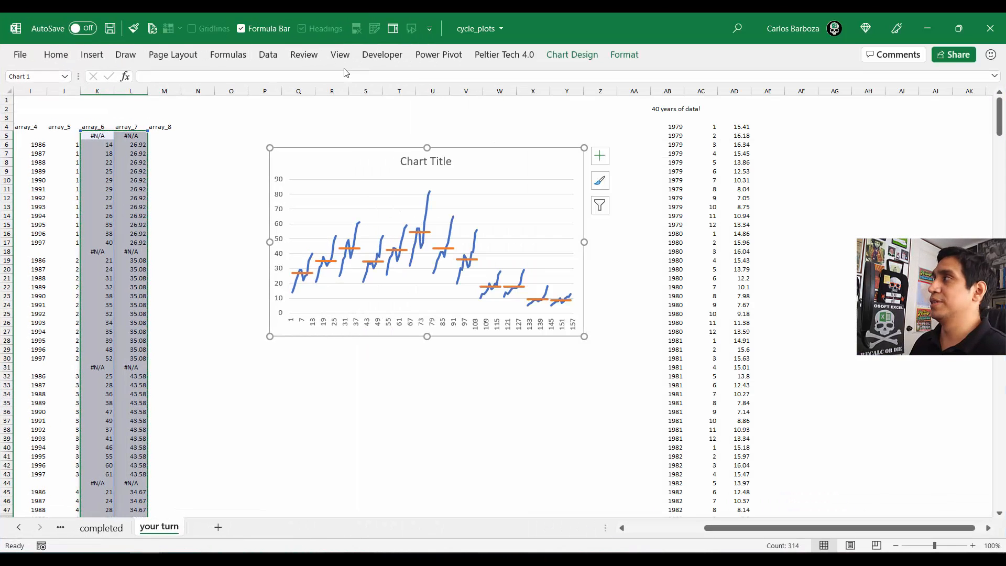
Step: Enlarge the line chart by extending its upper corner into column O near row 5
{"action": "left_click", "coordinate": [287, 136]}
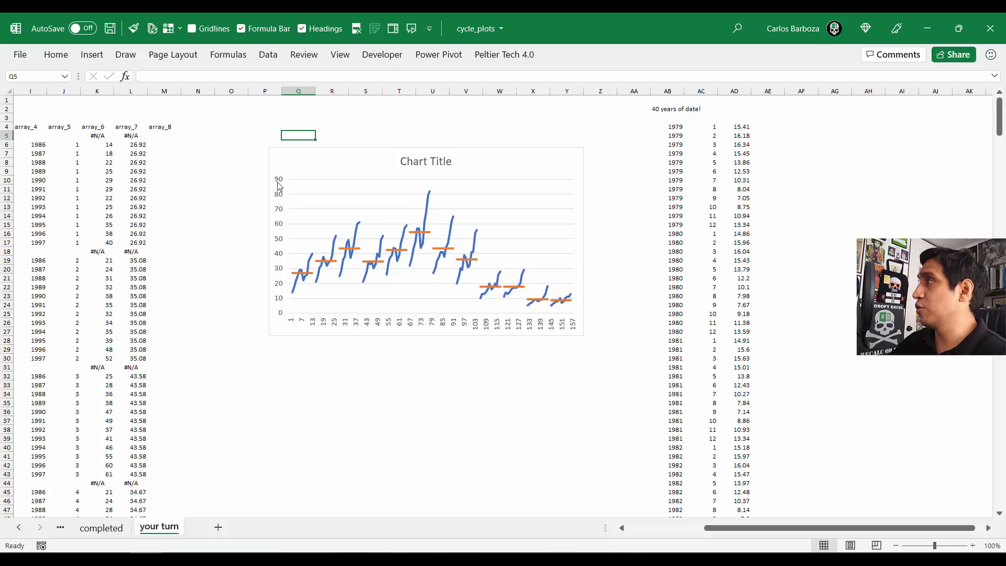
{"action": "left_click", "coordinate": [274, 152]}
{"action": "left_click_drag", "start_coordinate": [255, 142], "coordinate": [223, 131]}
{"action": "left_click", "coordinate": [100, 138]}
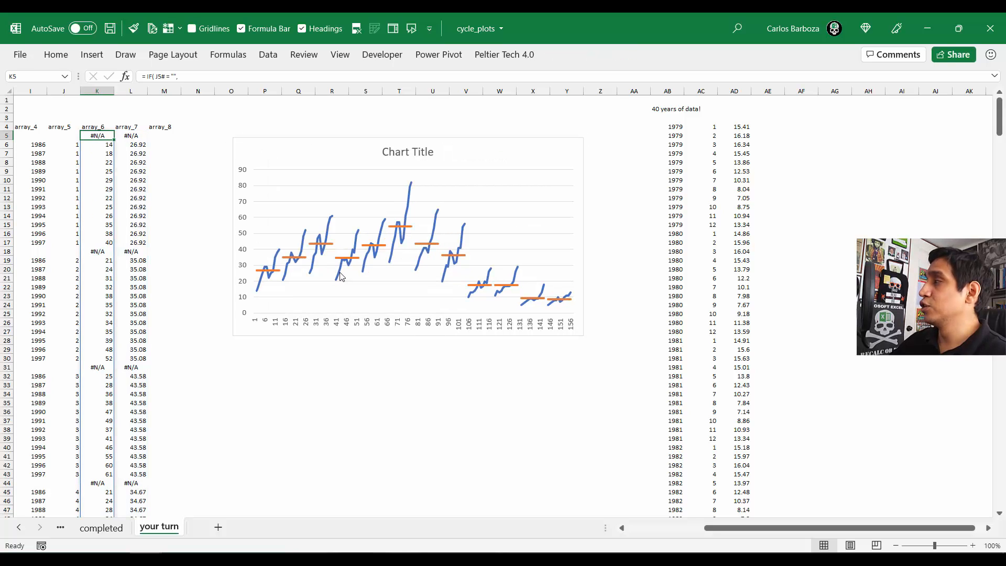
{"action": "mouse_move", "coordinate": [341, 277]}
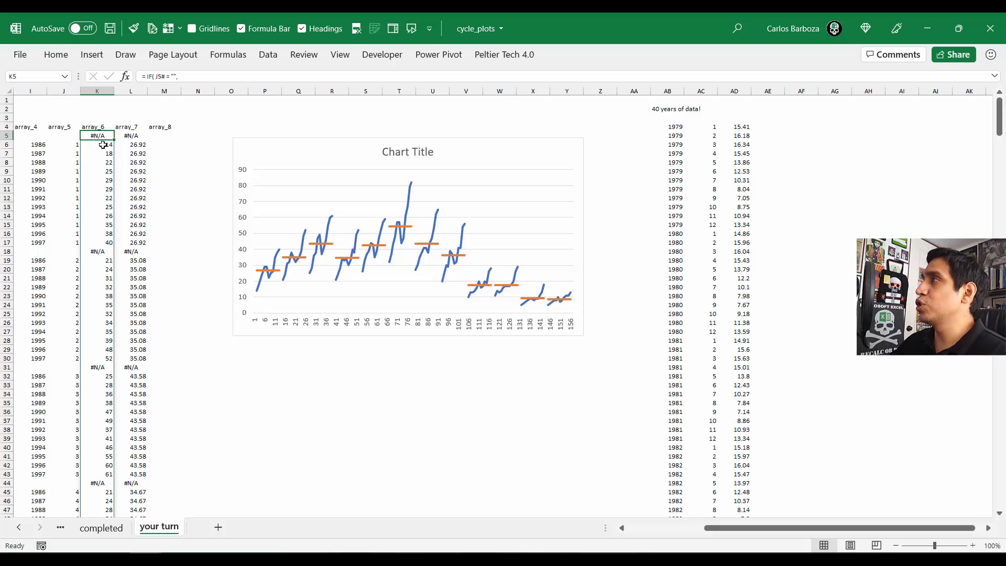
{"action": "left_click", "coordinate": [327, 152]}
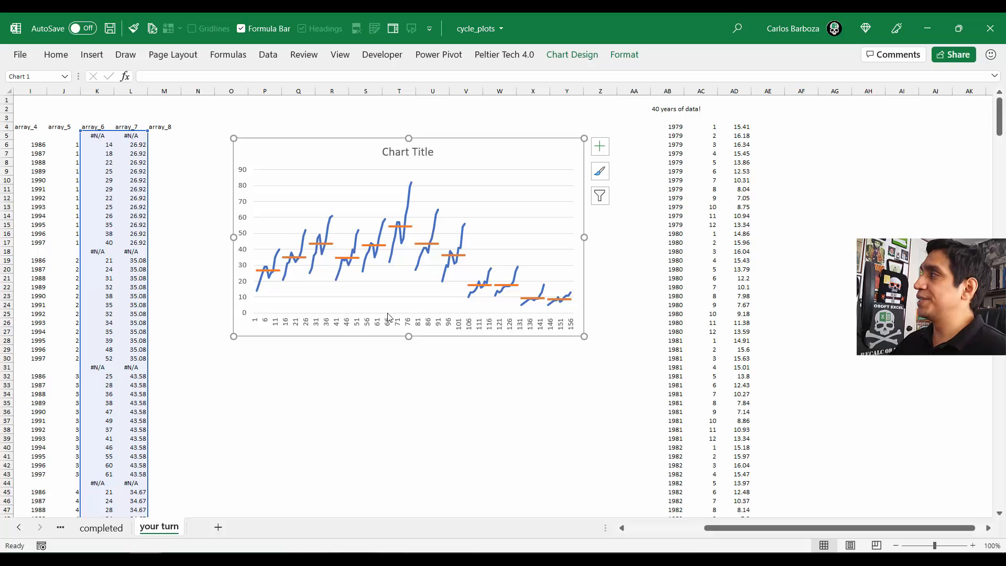
Step: Below the chart, enter the headers "month" in O30 and "dummy" in P30, with 1 as the first dummy value in P31
{"action": "left_click", "coordinate": [253, 350]}
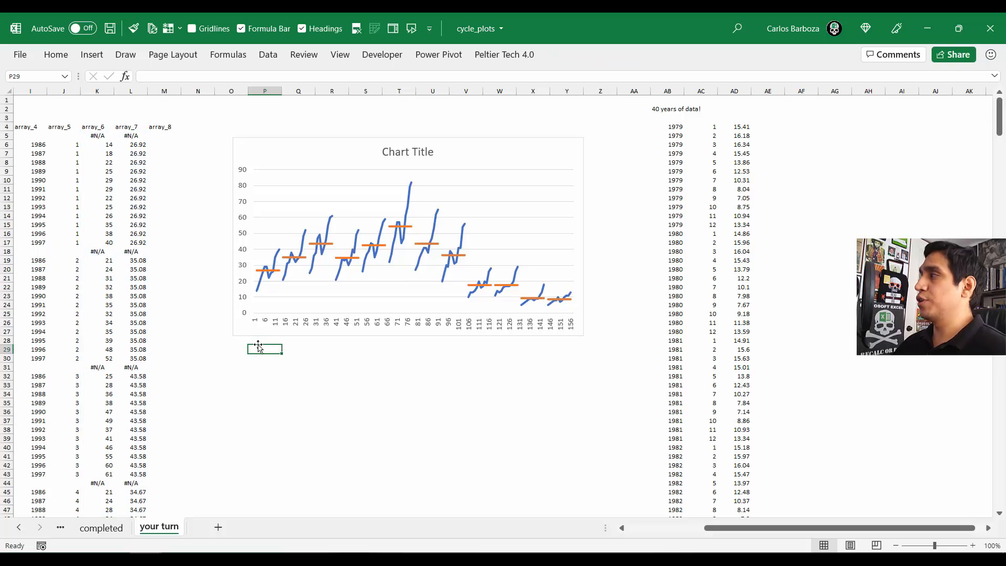
{"action": "key", "text": "Left"}
{"action": "key", "text": "Down"}
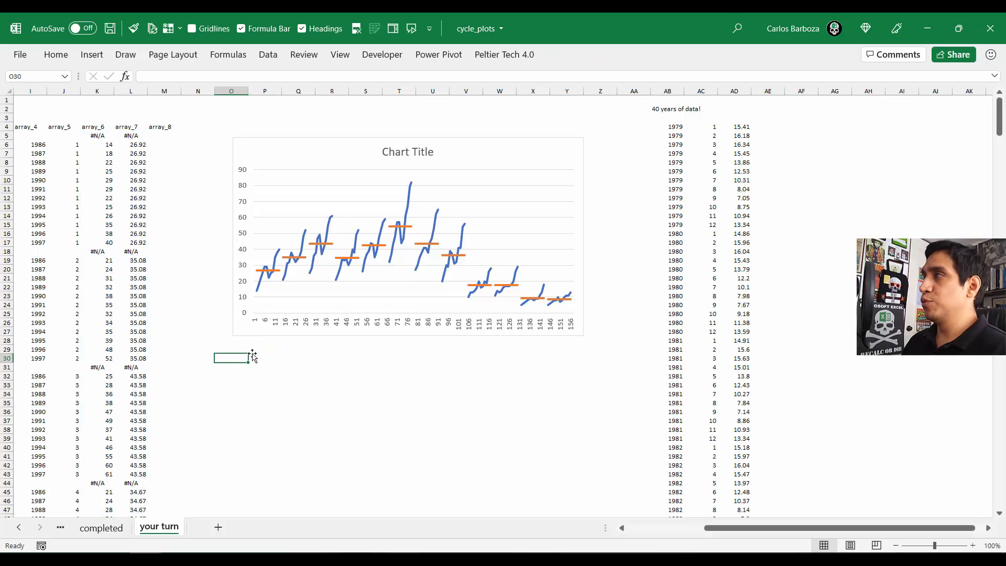
{"action": "scroll", "coordinate": [253, 357], "scroll_direction": "up", "scroll_amount": 2, "text": "ctrl"}
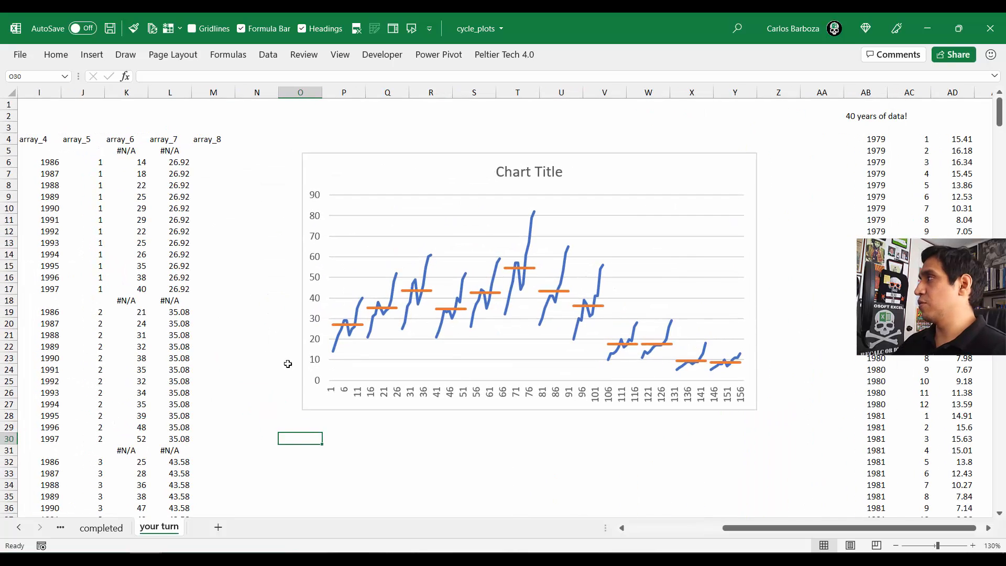
{"action": "scroll", "coordinate": [296, 381], "scroll_direction": "down", "scroll_amount": 1}
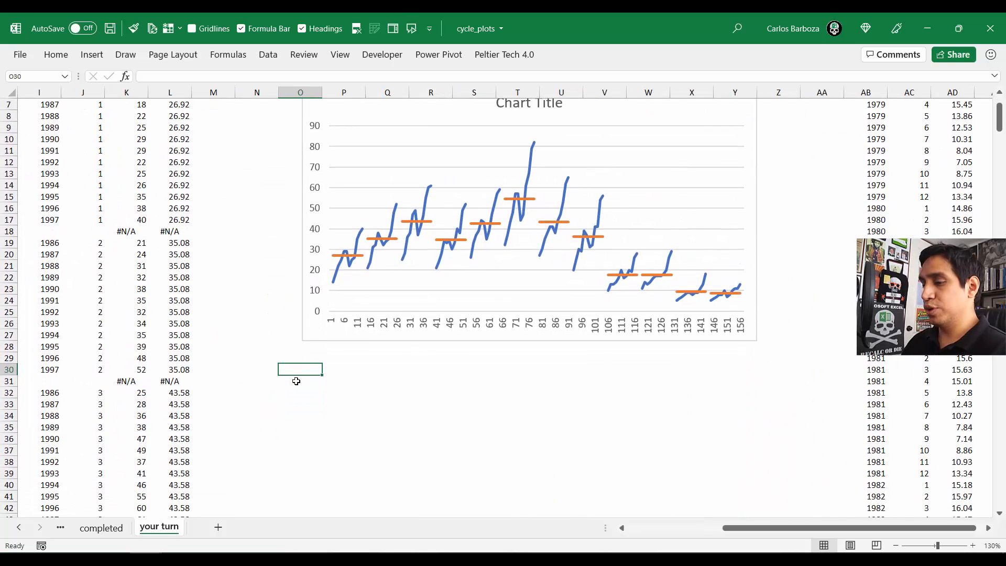
{"action": "type", "text": "month"}
{"action": "key", "text": "Tab"}
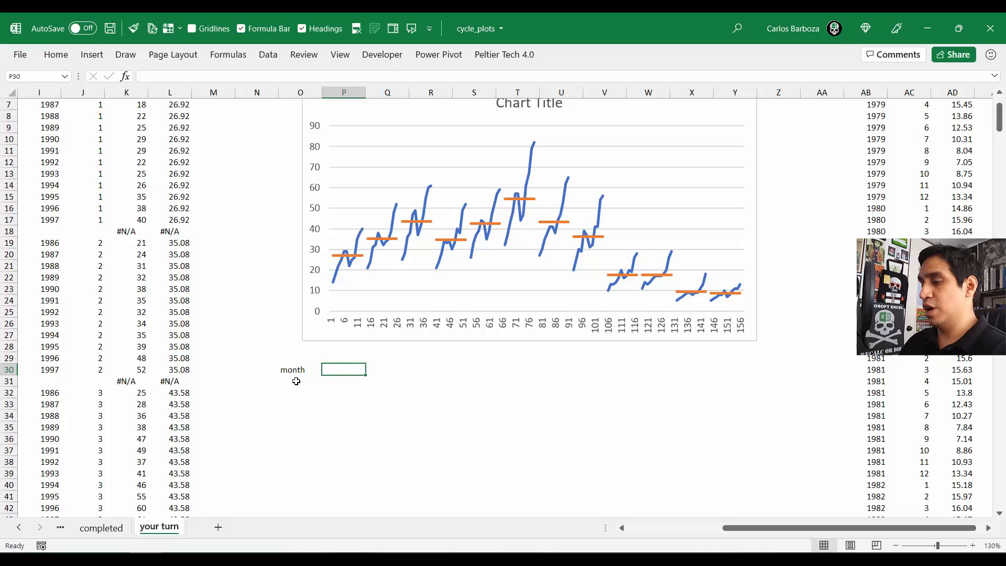
{"action": "type", "text": "dummy"}
{"action": "key", "text": "Return"}
{"action": "key", "text": "Tab"}
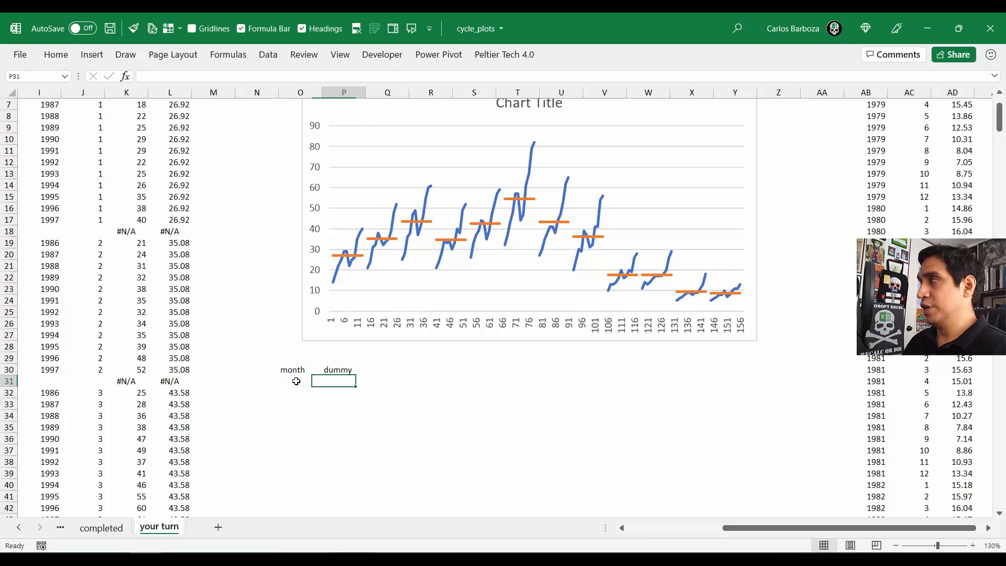
{"action": "type", "text": "1"}
{"action": "left_click", "coordinate": [296, 381]}
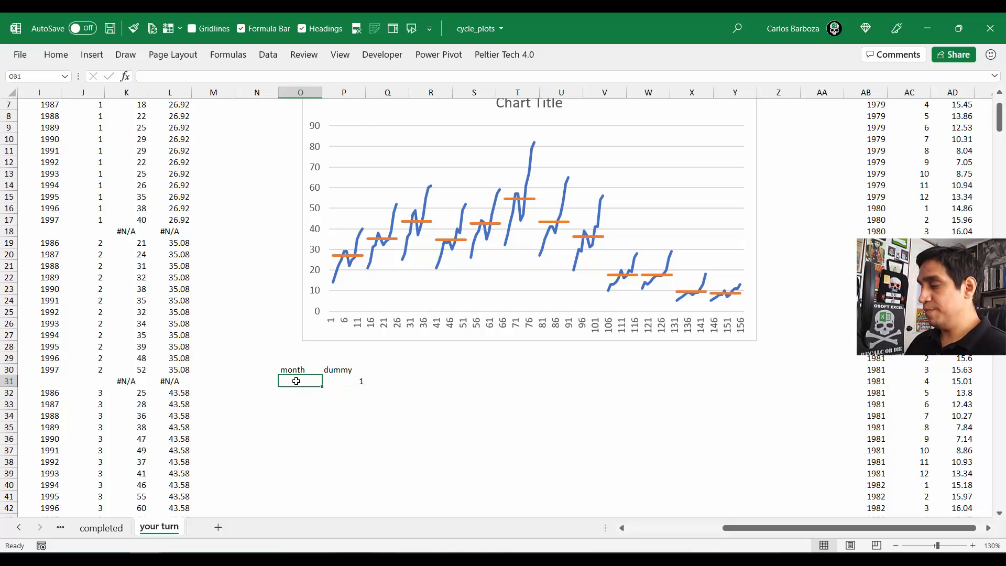
Step: Copy the month names Jan to Dec from P5:P16 of the "completed" sheet into O31:O42 of the "your turn" sheet
{"action": "key", "text": "ctrl+Page_Up"}
{"action": "key", "text": "Right"}
{"action": "key", "text": "Right"}
{"action": "key", "text": "Right"}
{"action": "key", "text": "Right"}
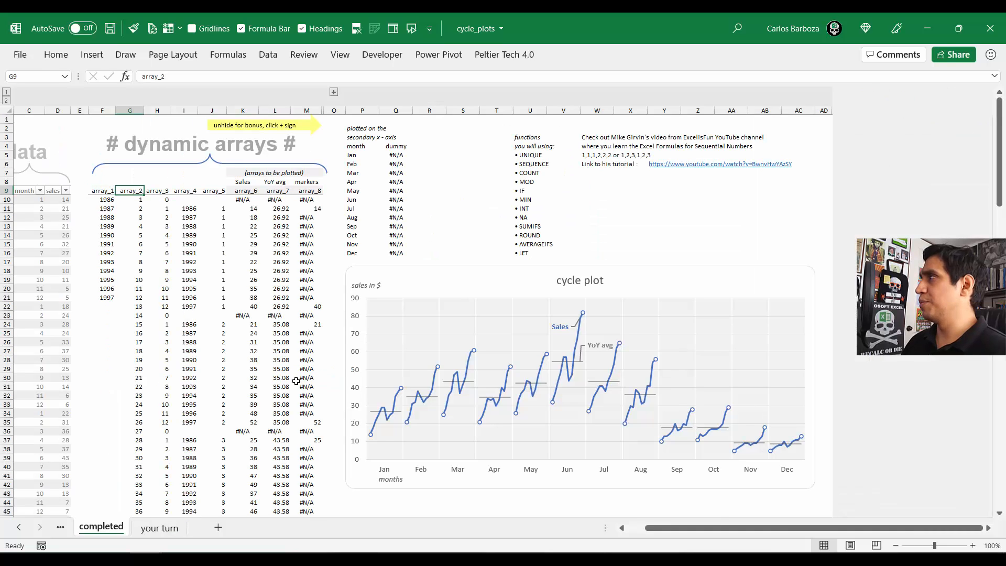
{"action": "key", "text": "Right"}
{"action": "key", "text": "Right"}
{"action": "key", "text": "Right"}
{"action": "key", "text": "Right"}
{"action": "key", "text": "Right"}
{"action": "key", "text": "Up"}
{"action": "key", "text": "Up"}
{"action": "key", "text": "Up"}
{"action": "key", "text": "Up"}
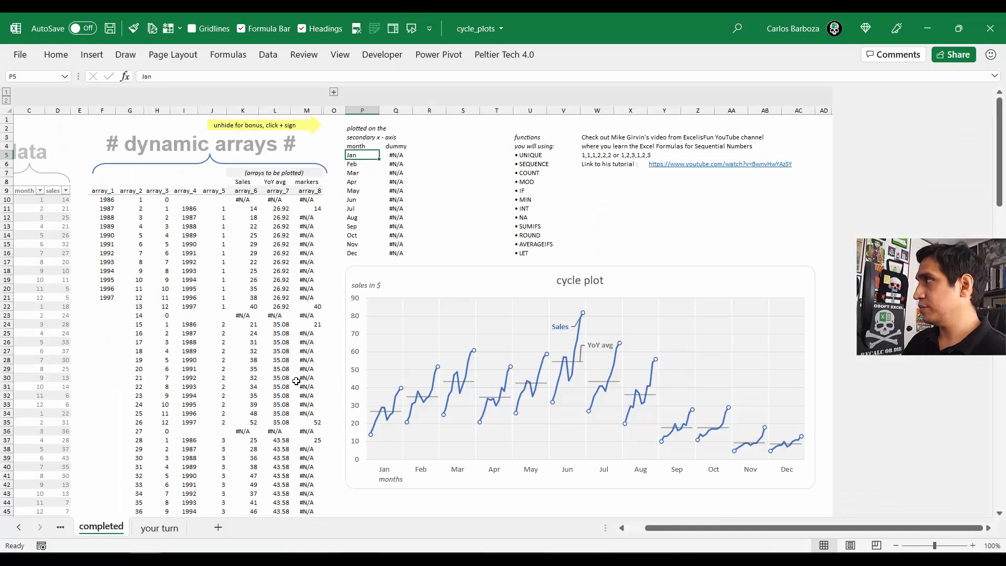
{"action": "key", "text": "ctrl+shift+Down"}
{"action": "key", "text": "ctrl+c"}
{"action": "key", "text": "ctrl+Page_Down"}
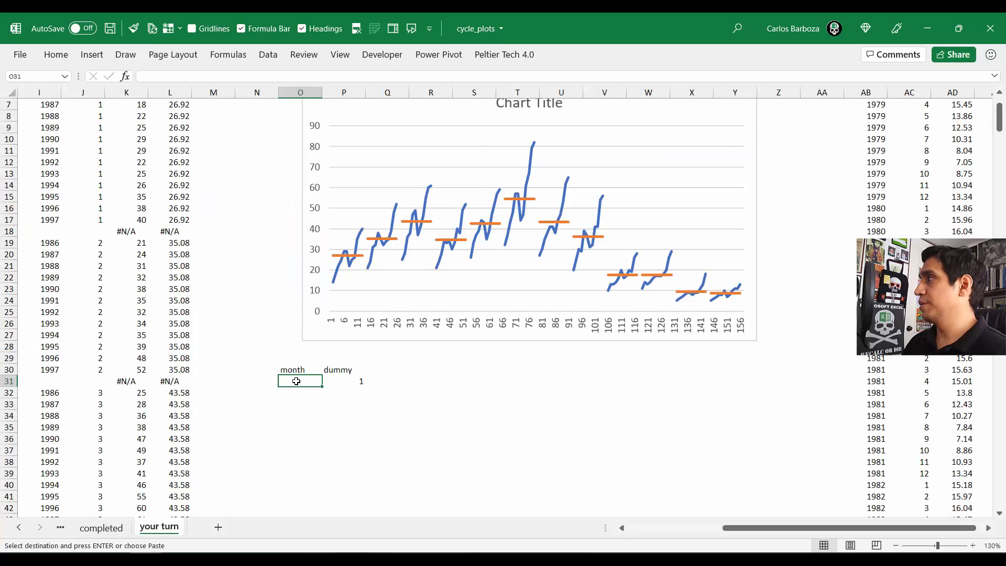
{"action": "key", "text": "ctrl+v"}
Step: Fill the dummy value 1 down P31:P42 alongside all twelve months
{"action": "key", "text": "Right"}
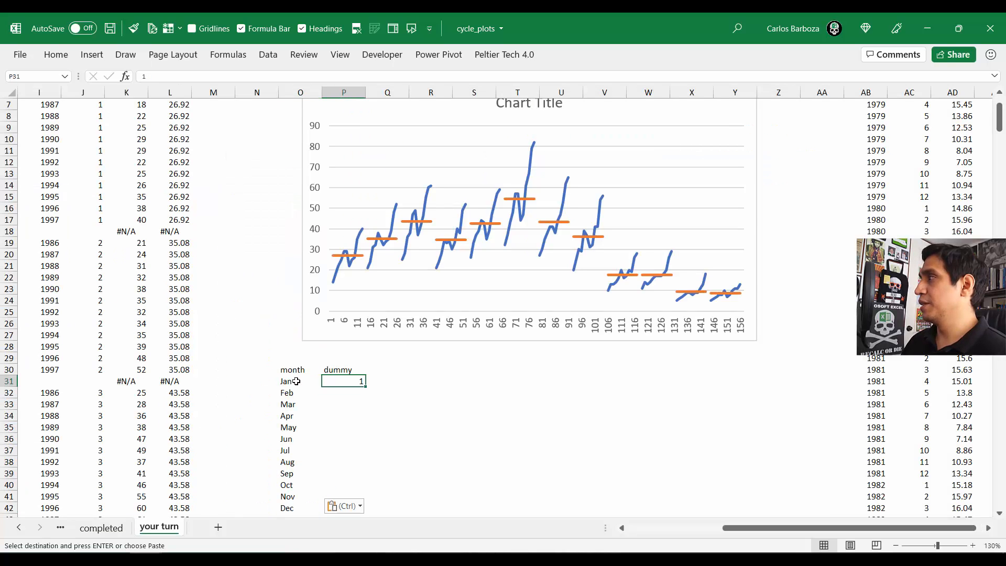
{"action": "key", "text": "shift+Down"}
{"action": "key", "text": "shift+Down"}
{"action": "key", "text": "shift+Down"}
{"action": "key", "text": "shift+Down"}
{"action": "key", "text": "shift+Down"}
{"action": "key", "text": "shift+Down"}
{"action": "key", "text": "shift+Down"}
{"action": "key", "text": "shift+Down"}
{"action": "key", "text": "shift+Down"}
{"action": "key", "text": "shift+Down"}
{"action": "key", "text": "shift+Down"}
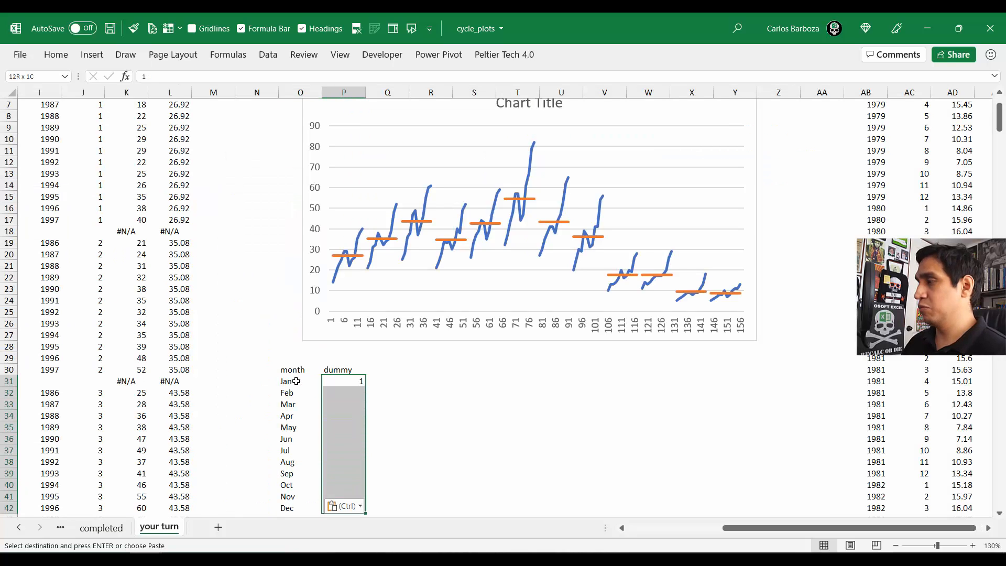
{"action": "key", "text": "ctrl+d"}
Step: Select the month names Jan to Dec in O31:O42
{"action": "left_click", "coordinate": [296, 381]}
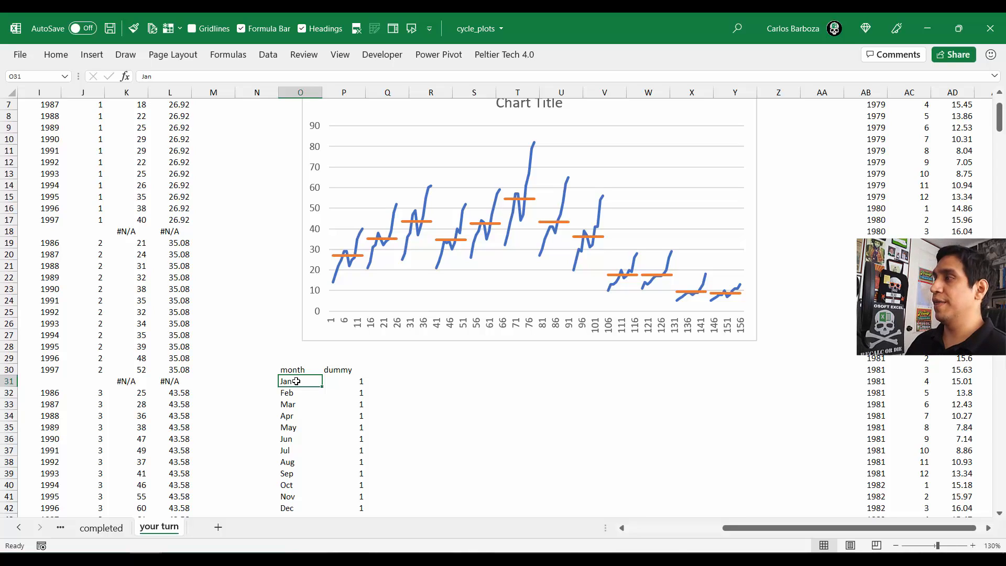
{"action": "key", "text": "ctrl+shift+Down"}
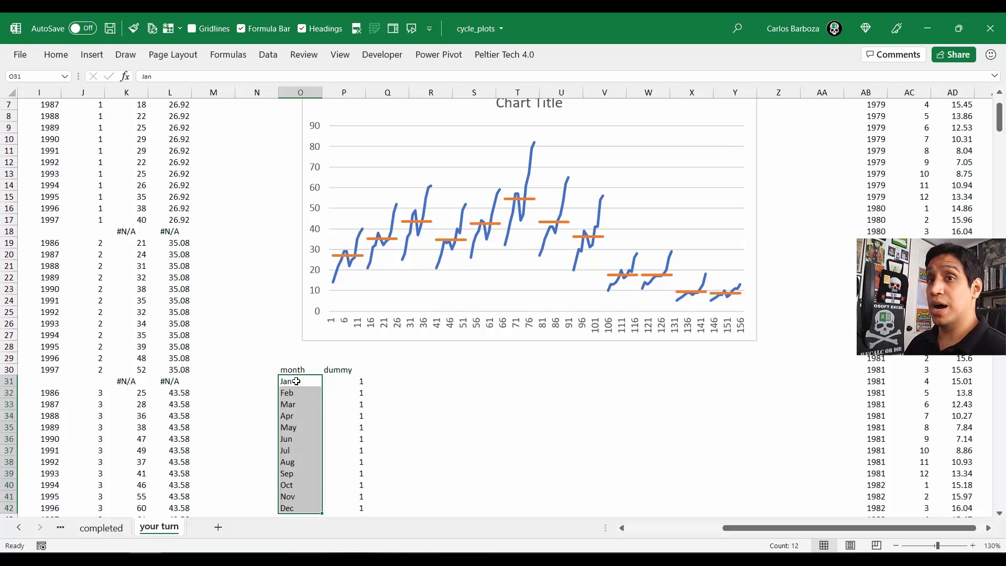
Step: Add a new data series to the line chart and take its name from the dummy header in P30
{"action": "left_click", "coordinate": [296, 381]}
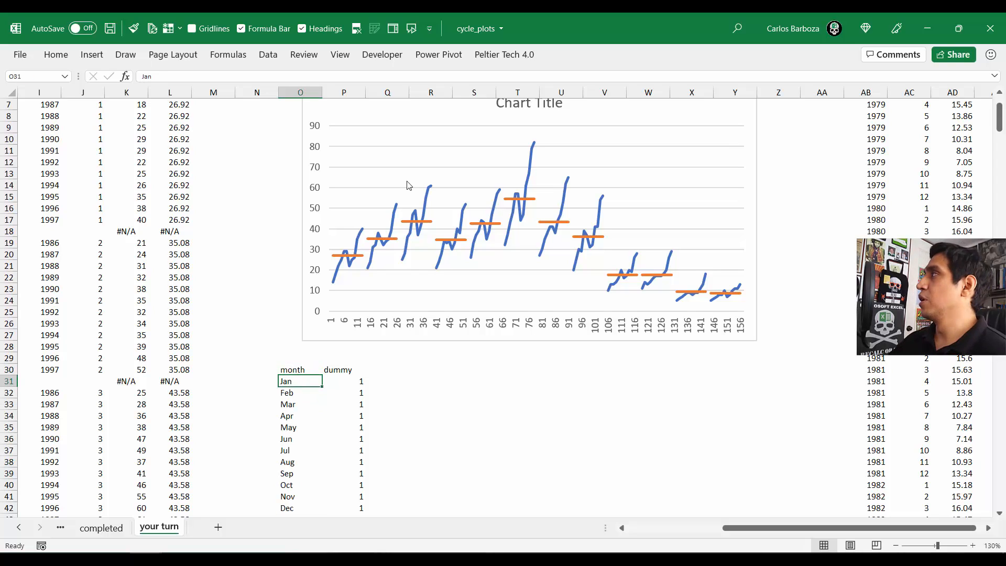
{"action": "left_click", "coordinate": [486, 174]}
{"action": "right_click", "coordinate": [487, 175]}
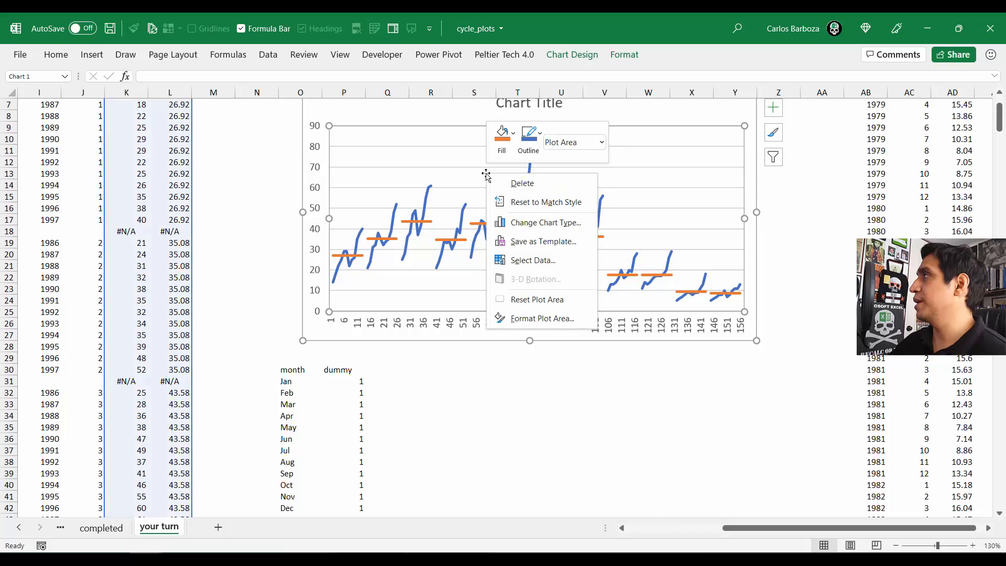
{"action": "left_click", "coordinate": [533, 261]}
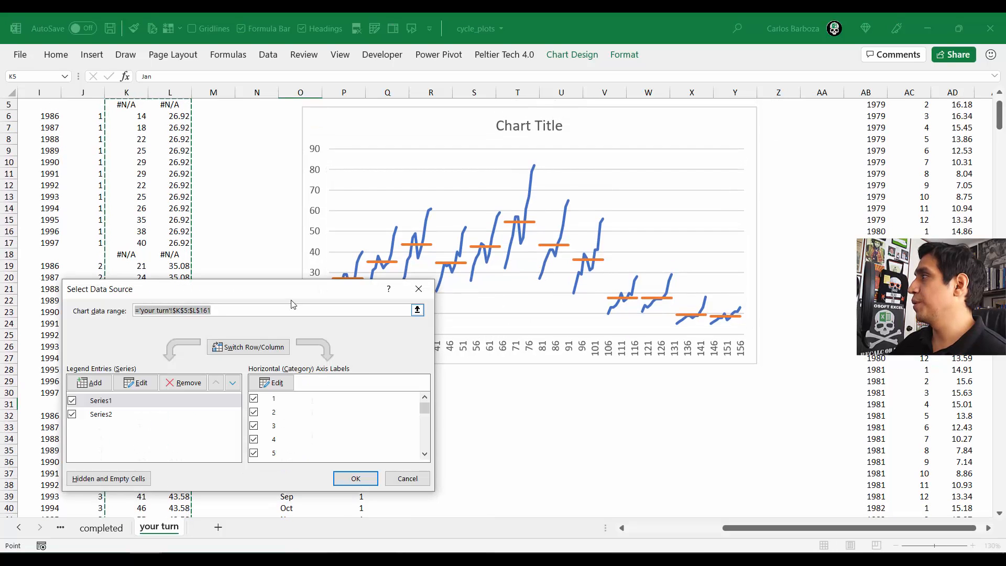
{"action": "left_click_drag", "start_coordinate": [292, 294], "coordinate": [677, 246]}
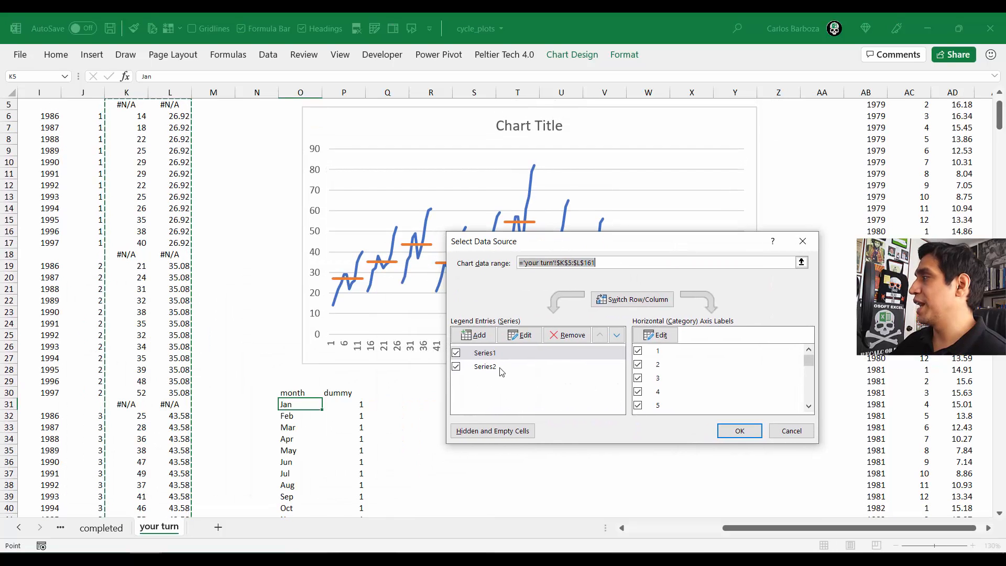
{"action": "left_click", "coordinate": [483, 335]}
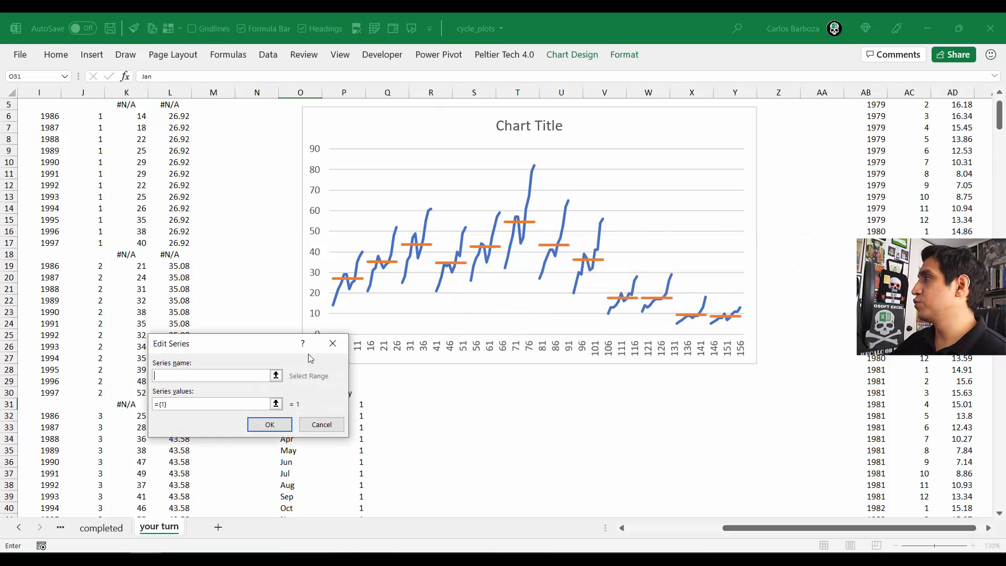
{"action": "left_click_drag", "start_coordinate": [285, 349], "coordinate": [636, 350]}
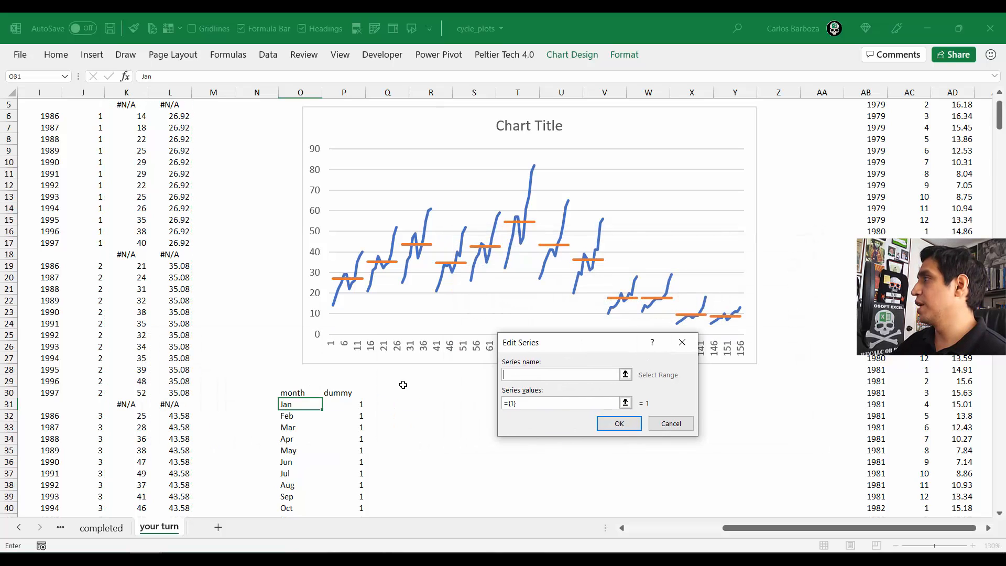
{"action": "left_click", "coordinate": [344, 393]}
Step: Set the new series' values to P31:P42 and accept the changed chart data source
{"action": "left_click", "coordinate": [627, 403]}
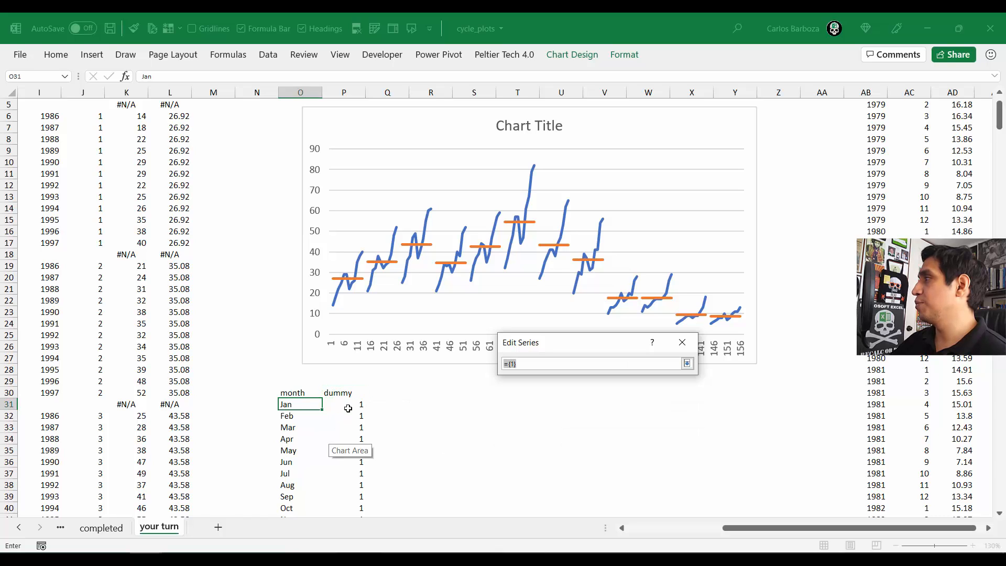
{"action": "left_click_drag", "start_coordinate": [349, 406], "coordinate": [353, 497]}
{"action": "left_click", "coordinate": [687, 363]}
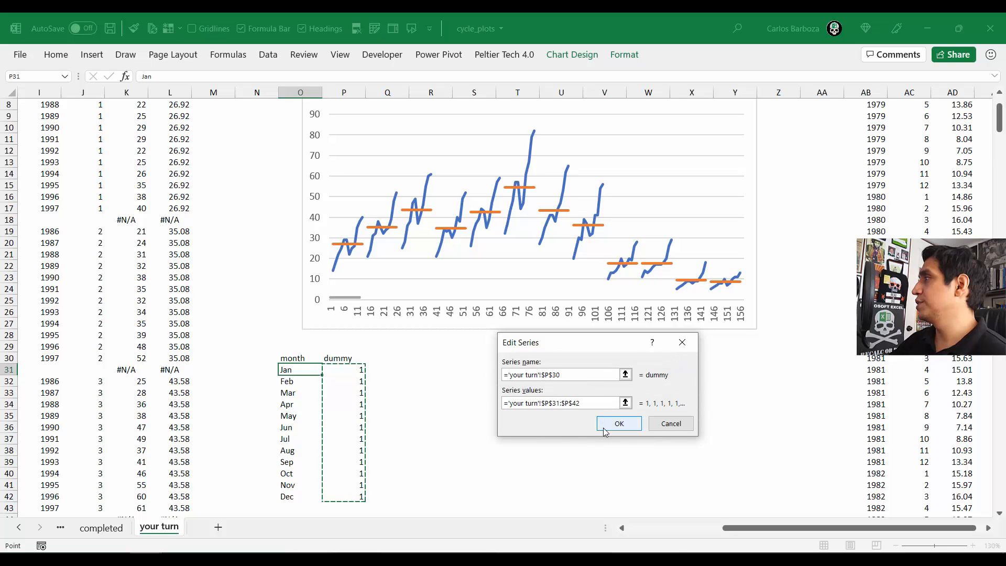
{"action": "left_click", "coordinate": [608, 422]}
{"action": "left_click", "coordinate": [739, 430]}
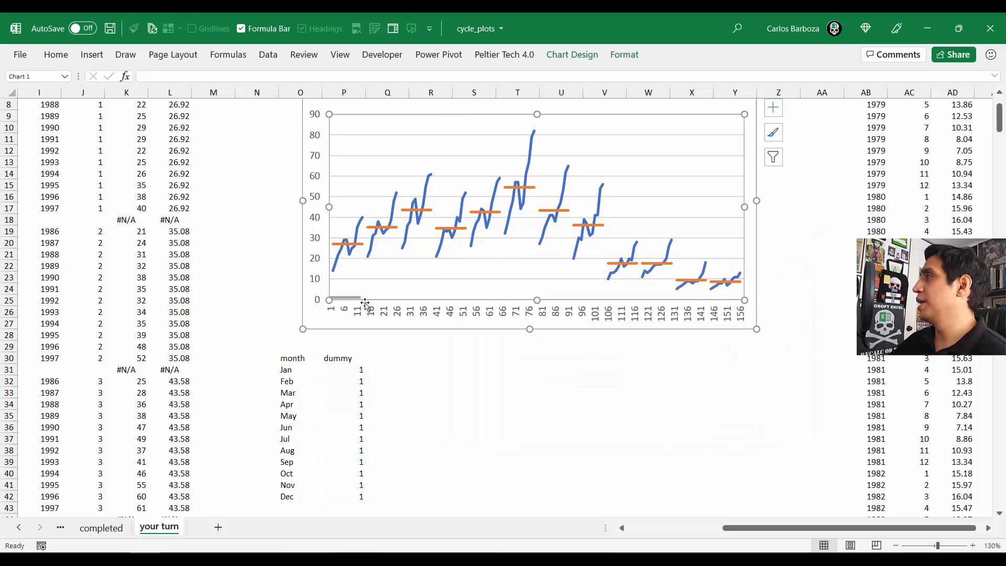
Step: Open the formatting options for the dummy series and float the pane beside the chart, stretched to nearly the full window height
{"action": "left_click", "coordinate": [352, 297]}
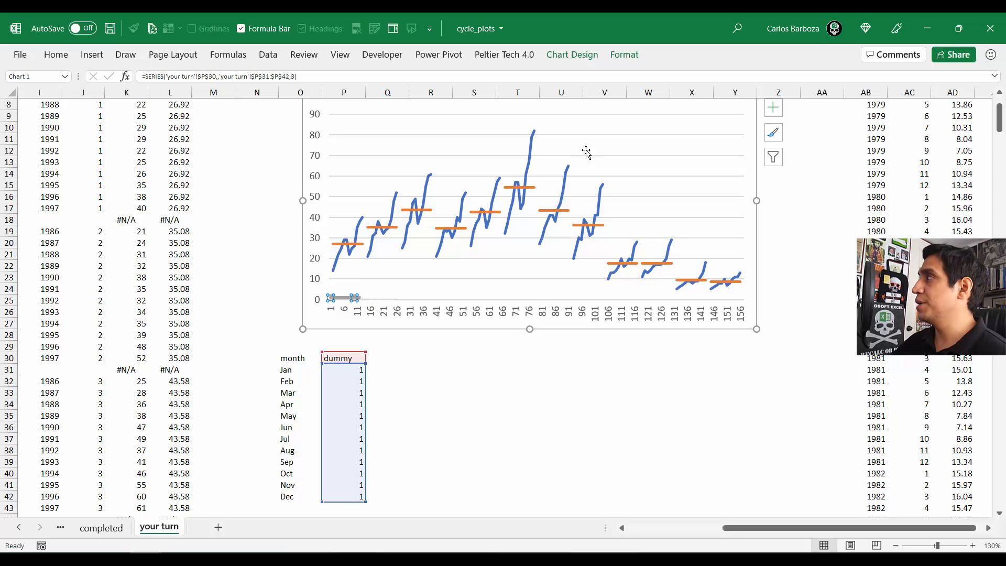
{"action": "double_click", "coordinate": [349, 299]}
{"action": "left_click_drag", "start_coordinate": [272, 33], "coordinate": [987, 79]}
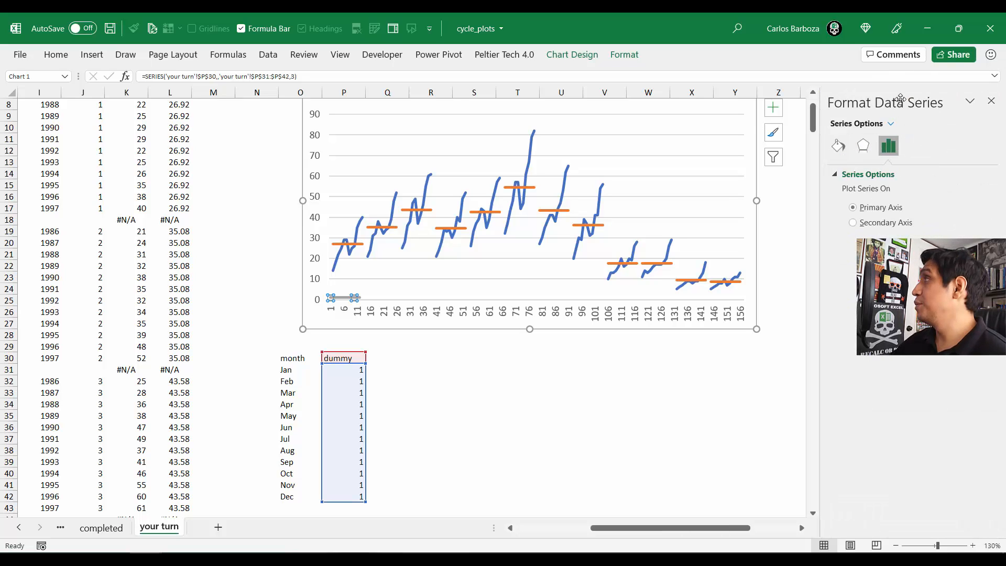
{"action": "mouse_move", "coordinate": [908, 107]}
{"action": "left_mouse_down"}
{"action": "mouse_move", "coordinate": [483, 112]}
{"action": "mouse_move", "coordinate": [902, 110]}
{"action": "left_mouse_up"}
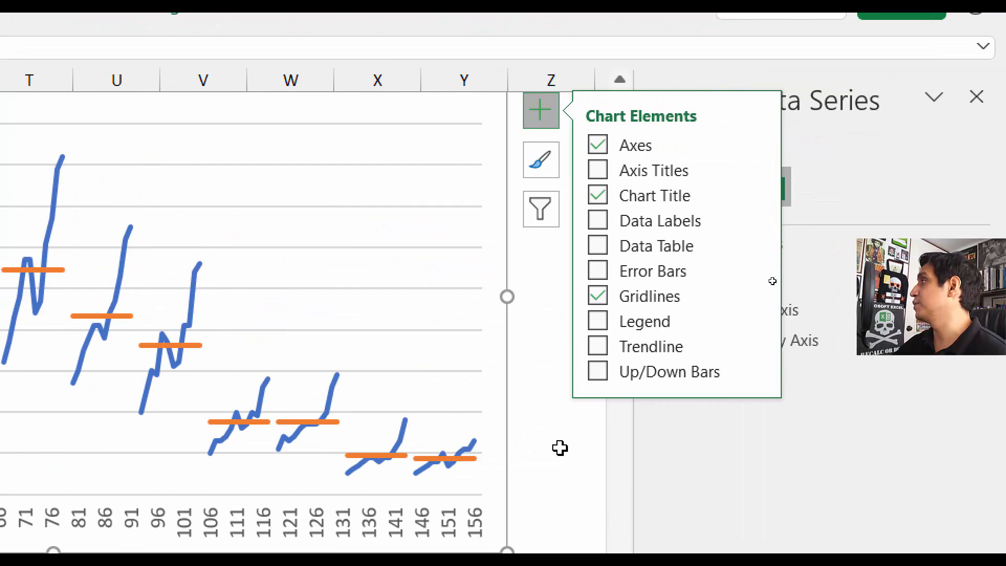
{"action": "left_click", "coordinate": [528, 458]}
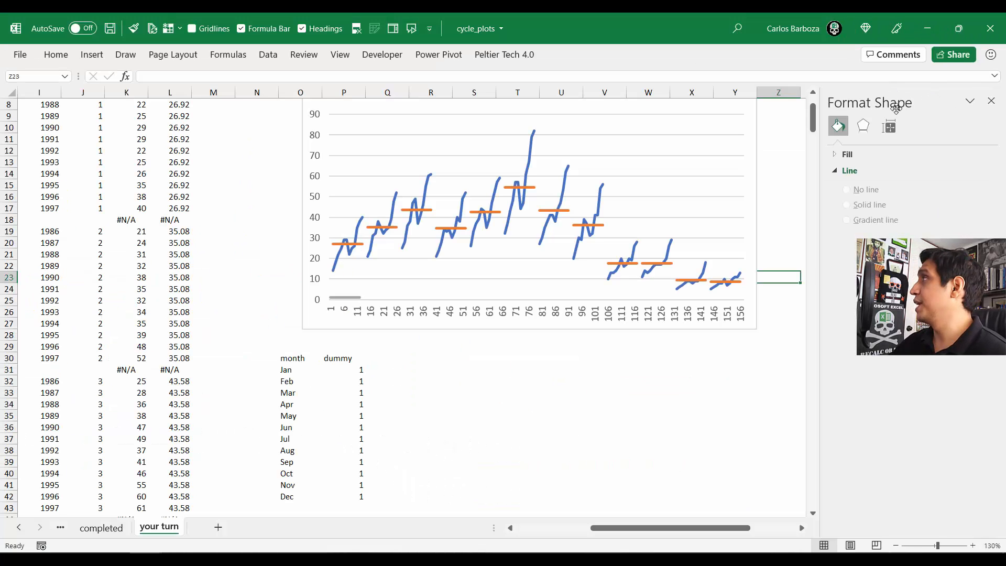
{"action": "left_click_drag", "start_coordinate": [854, 113], "coordinate": [195, 214]}
{"action": "left_click_drag", "start_coordinate": [496, 168], "coordinate": [193, 23]}
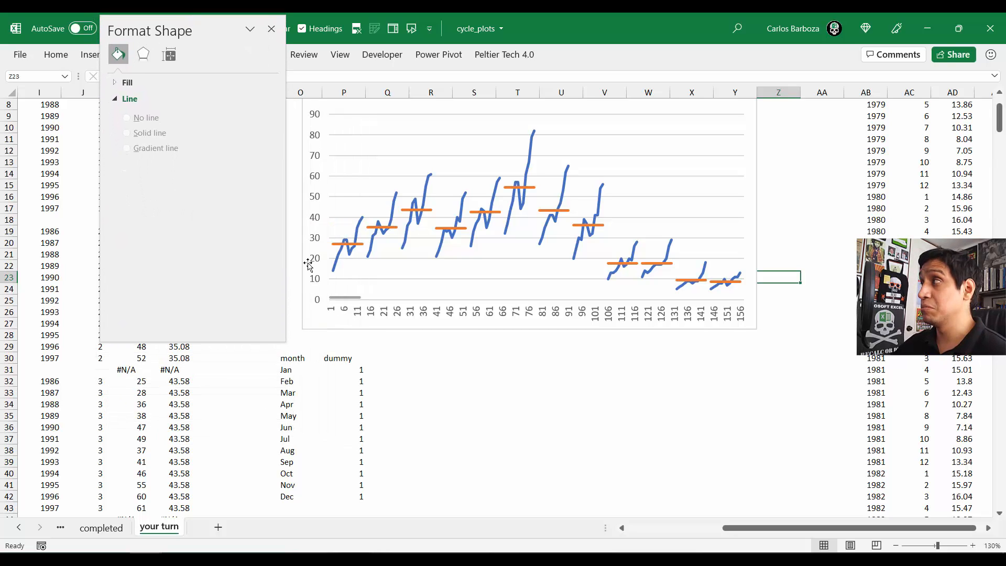
{"action": "left_click_drag", "start_coordinate": [285, 342], "coordinate": [272, 550]}
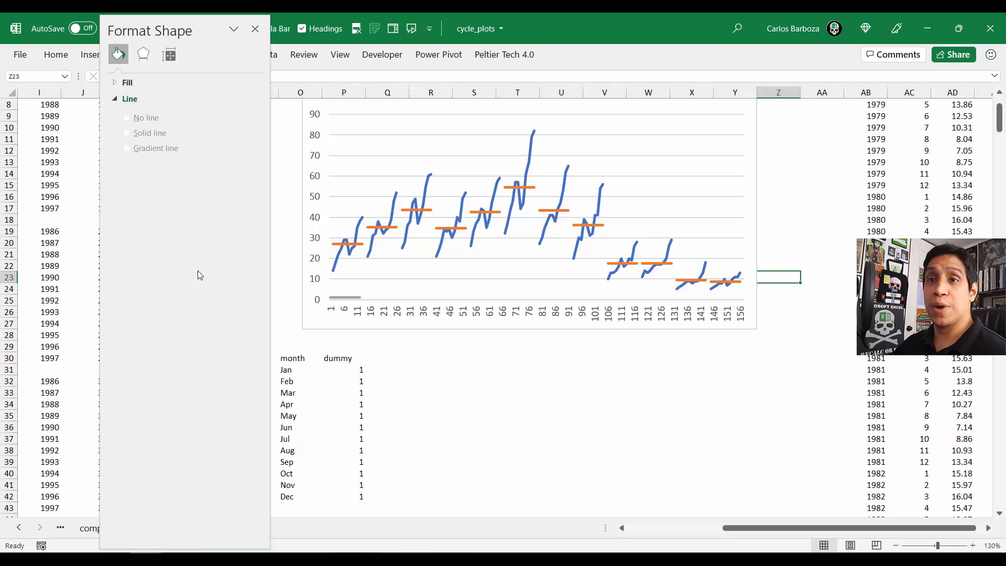
Step: Plot the dummy series on the secondary axis
{"action": "left_click", "coordinate": [752, 219]}
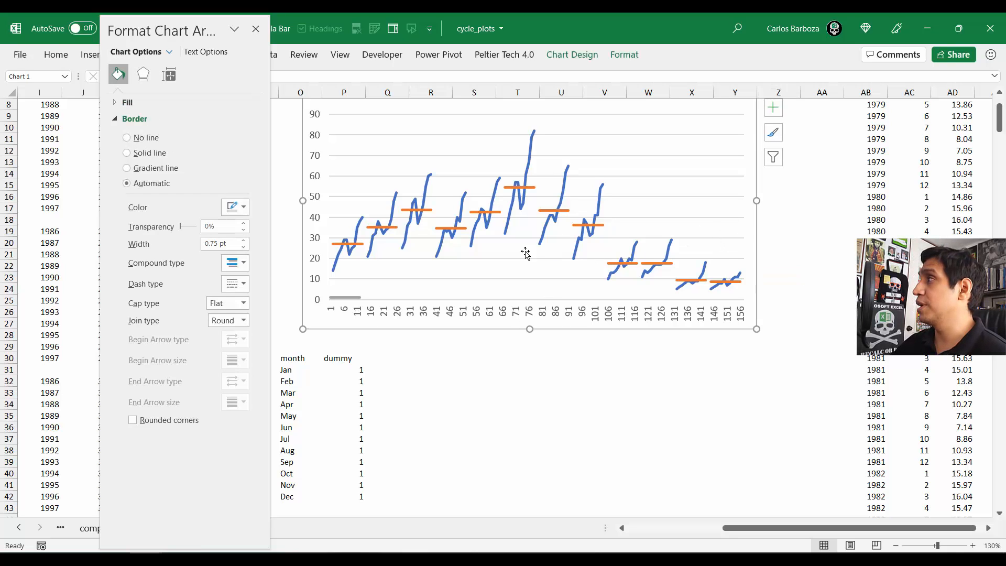
{"action": "left_click", "coordinate": [354, 299]}
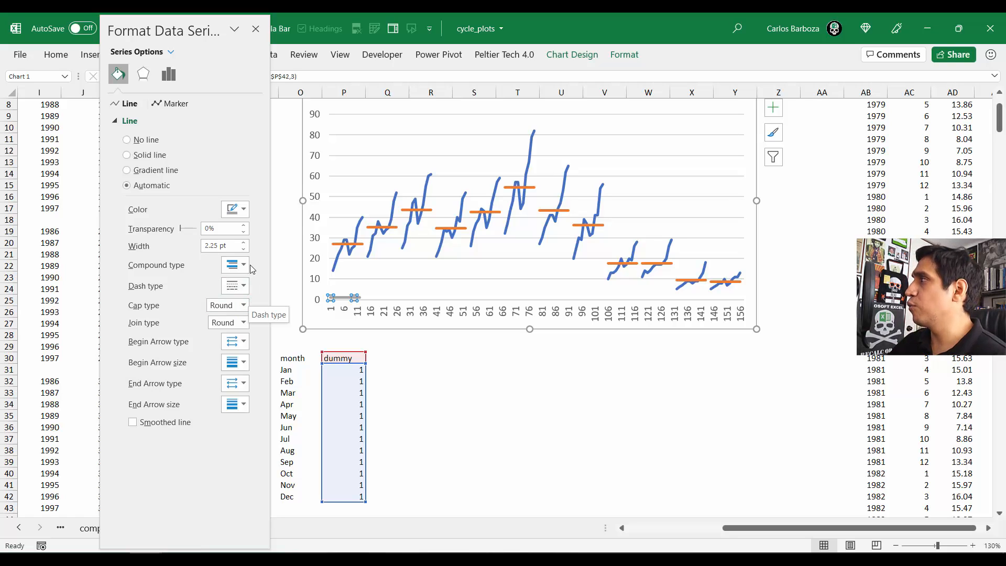
{"action": "left_click", "coordinate": [168, 76]}
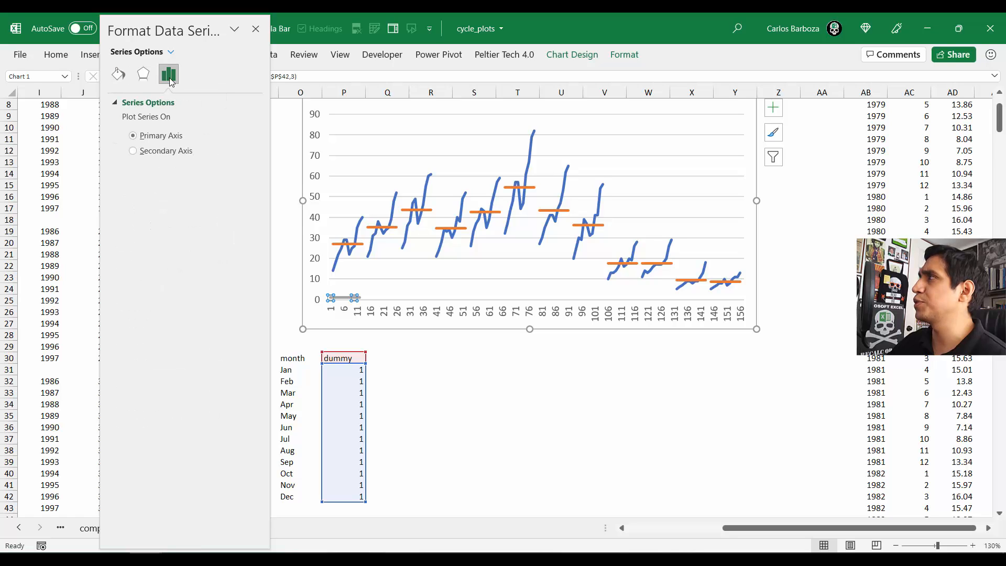
{"action": "left_click", "coordinate": [148, 154]}
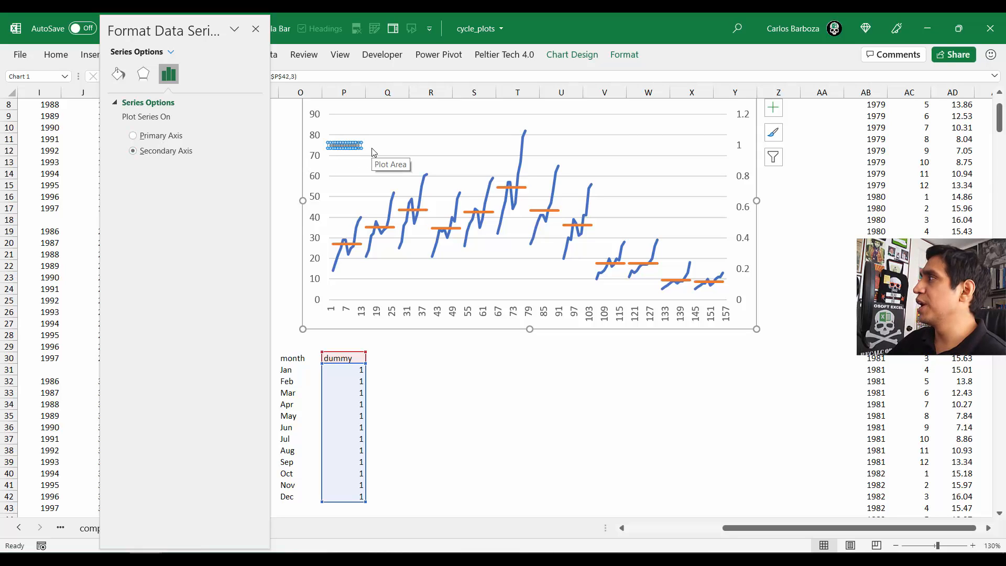
{"action": "scroll", "coordinate": [678, 224], "scroll_direction": "up", "scroll_amount": 1}
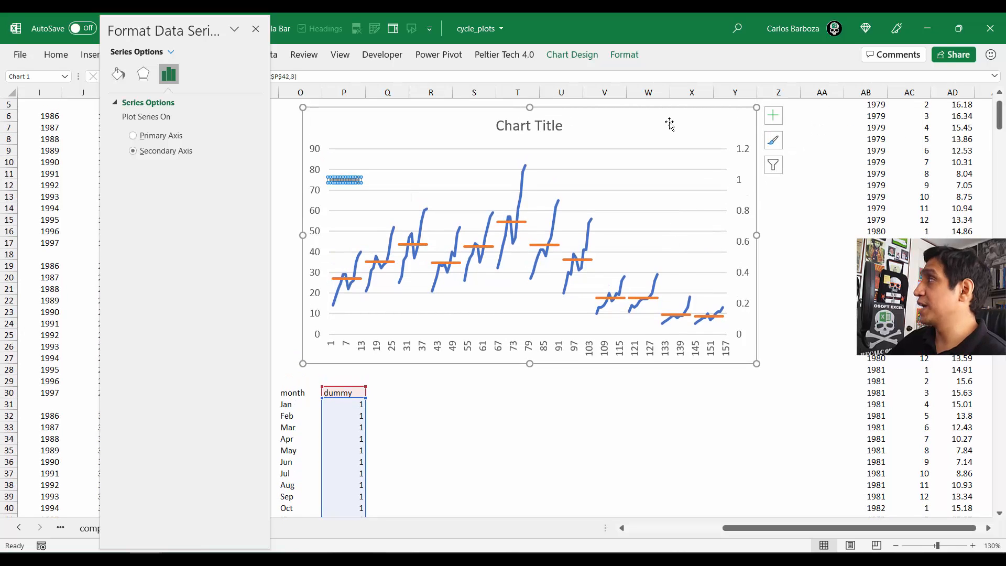
{"action": "left_click", "coordinate": [774, 116]}
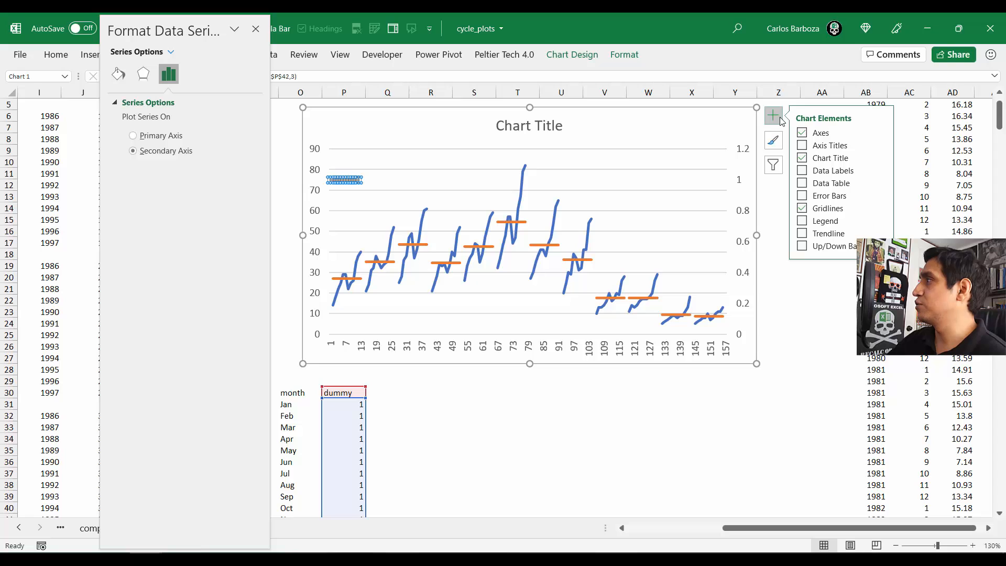
{"action": "left_click", "coordinate": [410, 184]}
{"action": "right_click", "coordinate": [411, 183]}
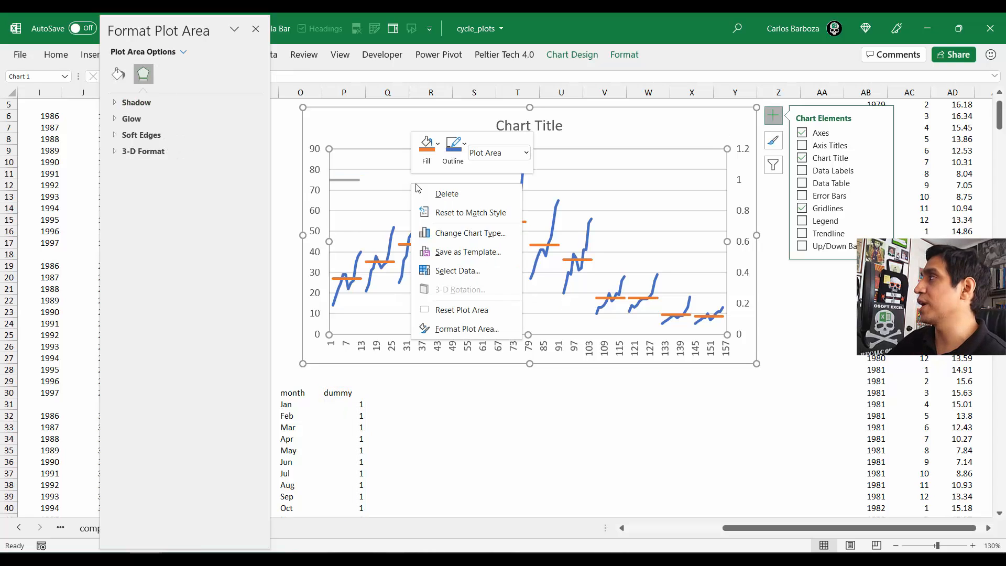
{"action": "left_click", "coordinate": [350, 179]}
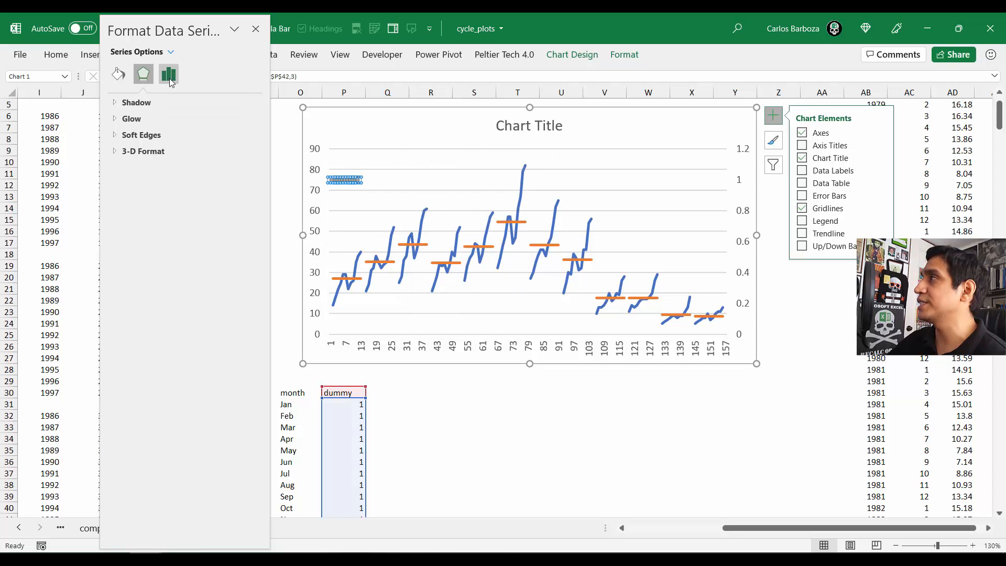
{"action": "left_click", "coordinate": [169, 79]}
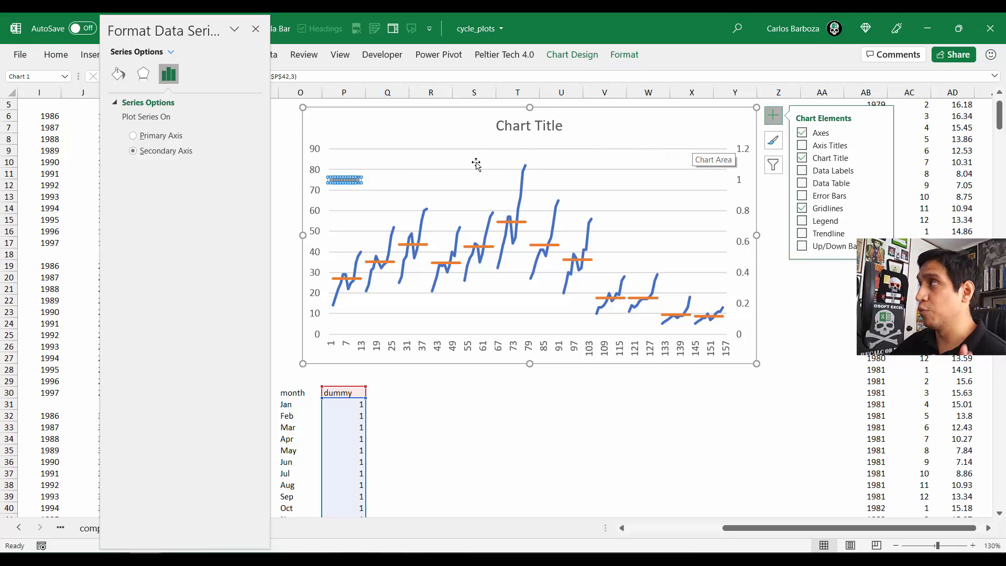
Step: Set the dummy series' horizontal axis labels to the month names in O31:O42 and accept the data source change
{"action": "right_click", "coordinate": [391, 184]}
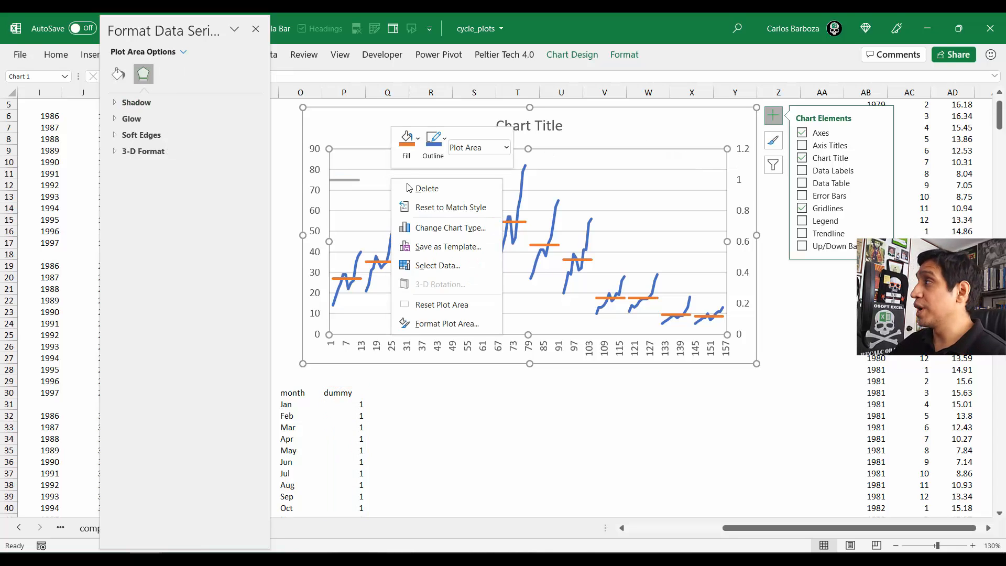
{"action": "left_click", "coordinate": [438, 265]}
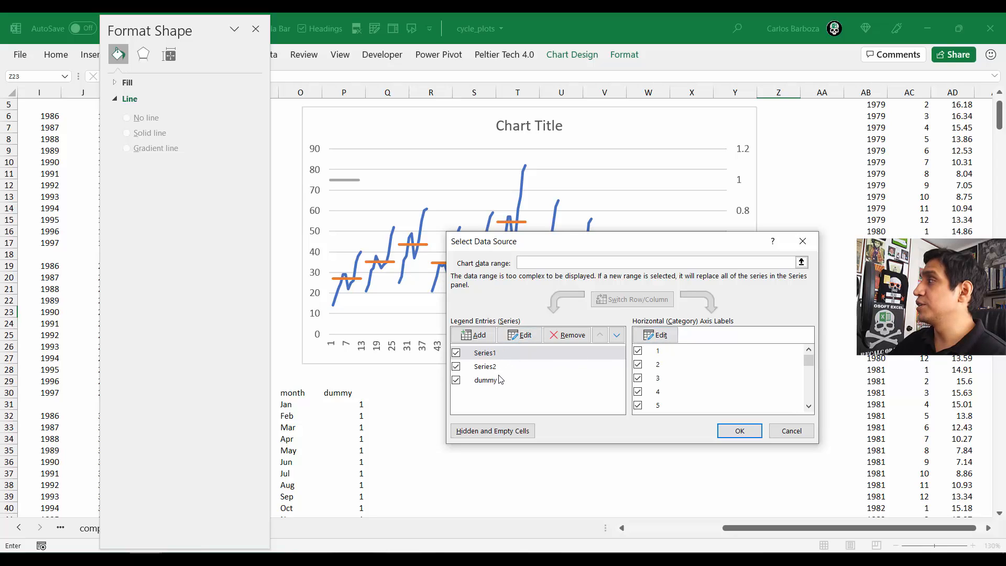
{"action": "left_click", "coordinate": [498, 366]}
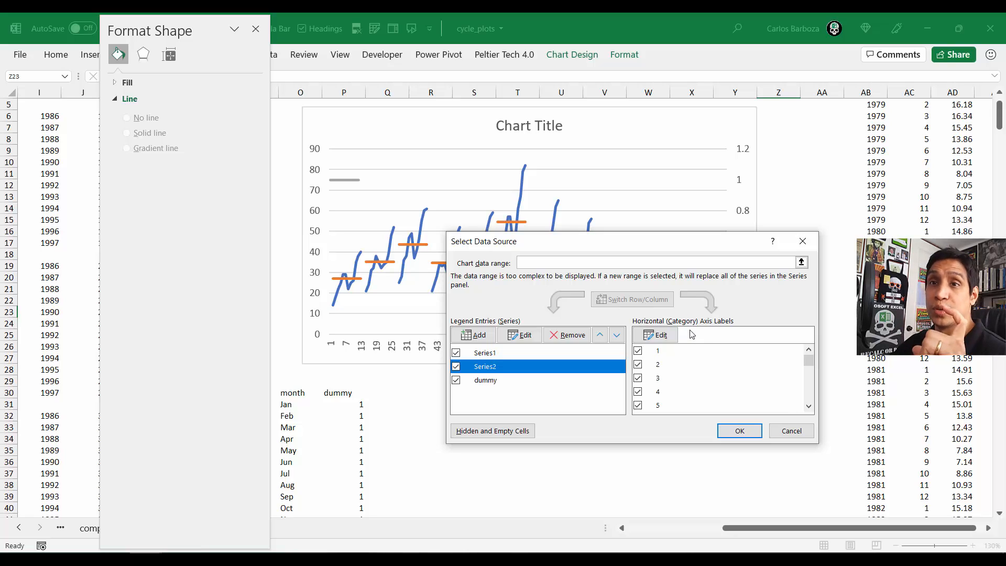
{"action": "left_click", "coordinate": [487, 383]}
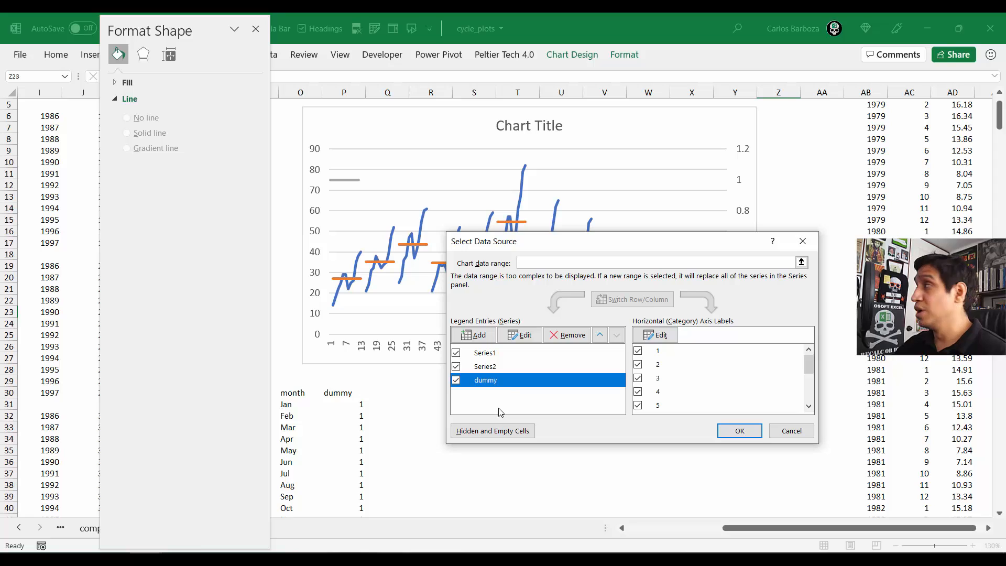
{"action": "left_click", "coordinate": [661, 336]}
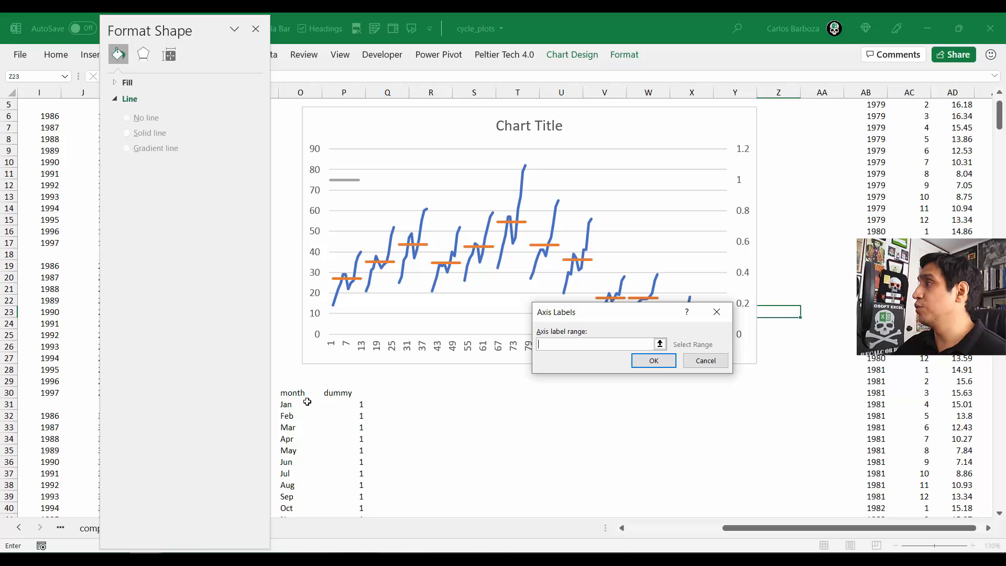
{"action": "left_click_drag", "start_coordinate": [307, 402], "coordinate": [300, 499]}
{"action": "left_click", "coordinate": [654, 360]}
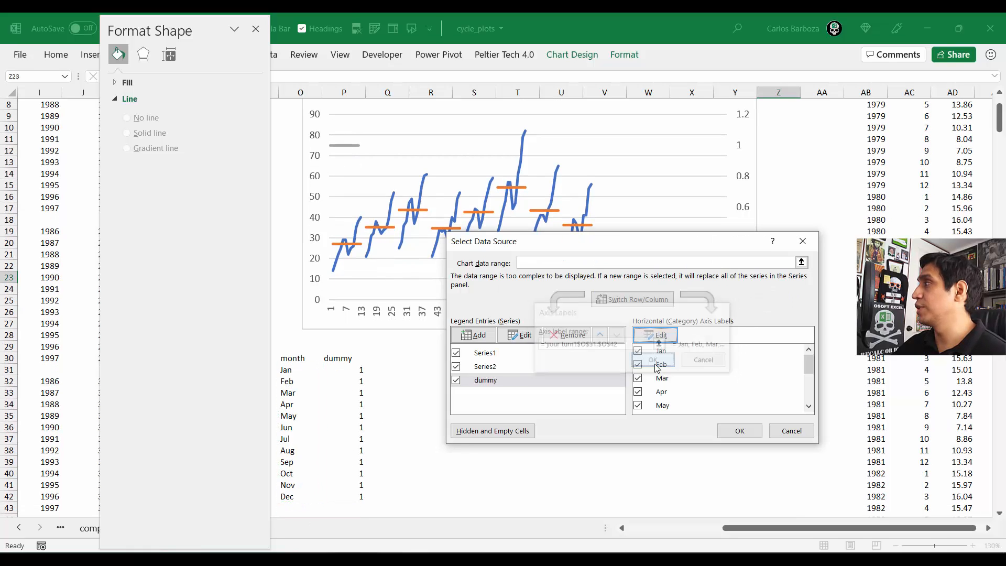
{"action": "left_click", "coordinate": [739, 430]}
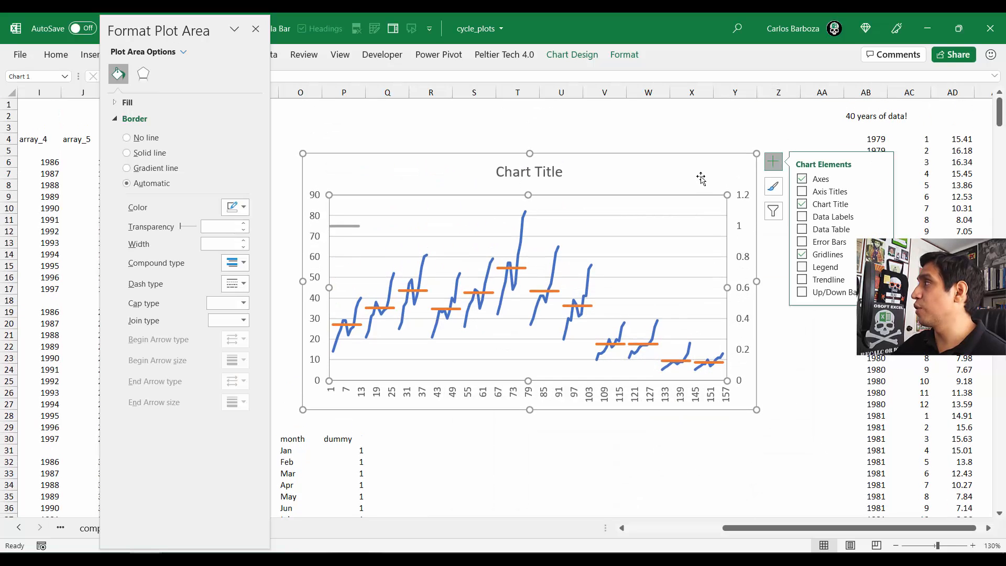
Step: Display the chart's secondary horizontal axis so the month names appear above the plot
{"action": "left_click", "coordinate": [703, 169]}
{"action": "left_click", "coordinate": [692, 115]}
{"action": "left_click", "coordinate": [692, 157]}
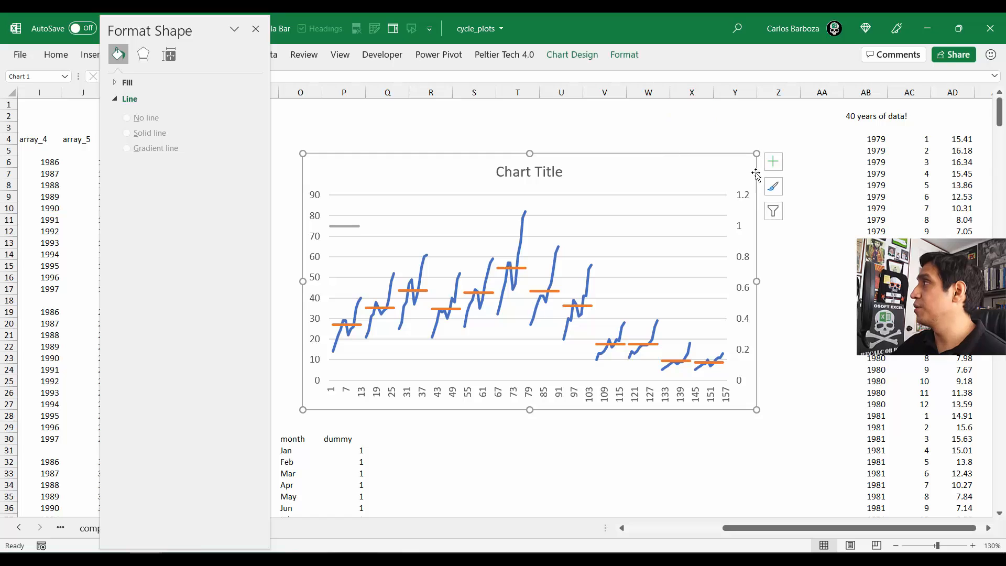
{"action": "left_click", "coordinate": [773, 163]}
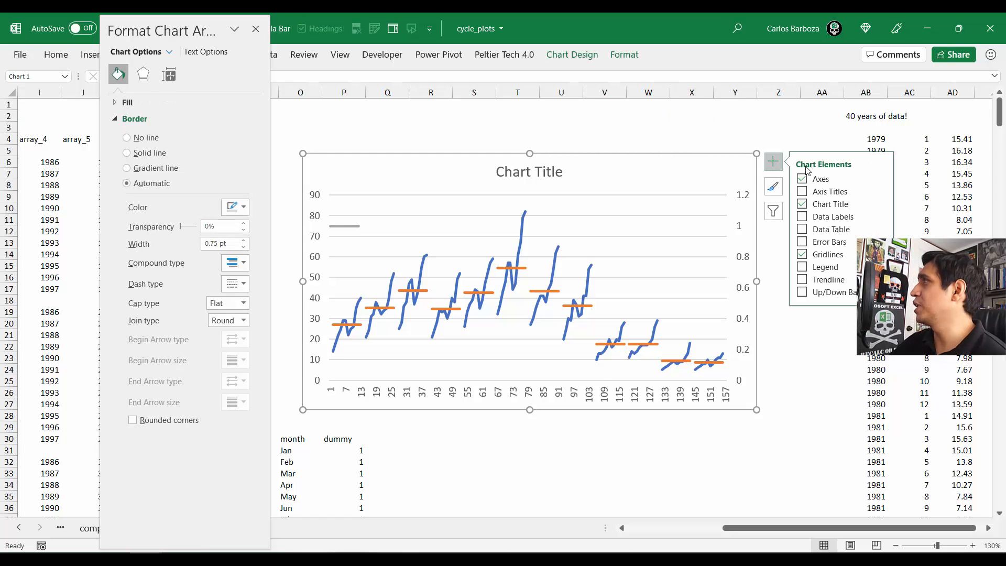
{"action": "left_click", "coordinate": [881, 179]}
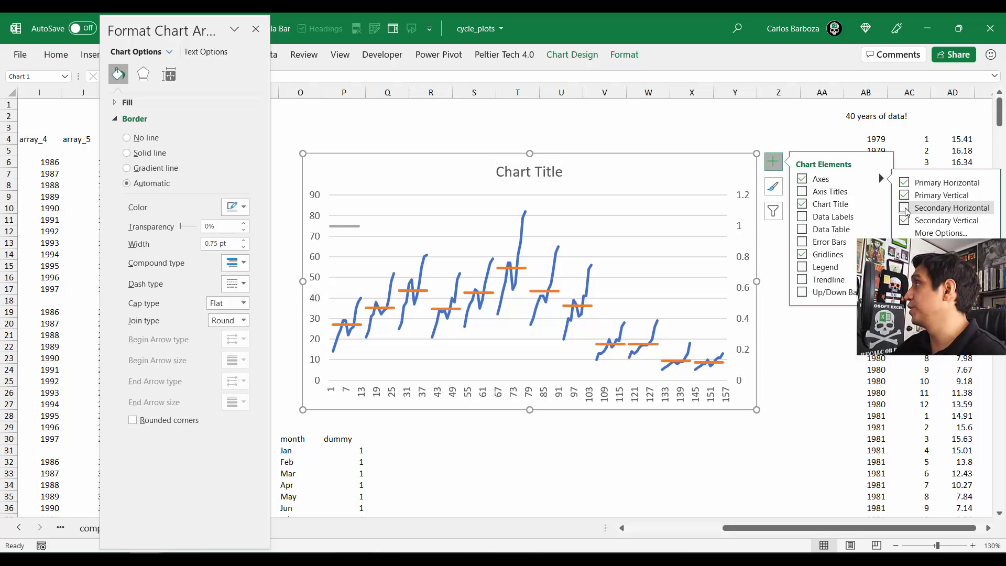
{"action": "key", "text": "super+plus"}
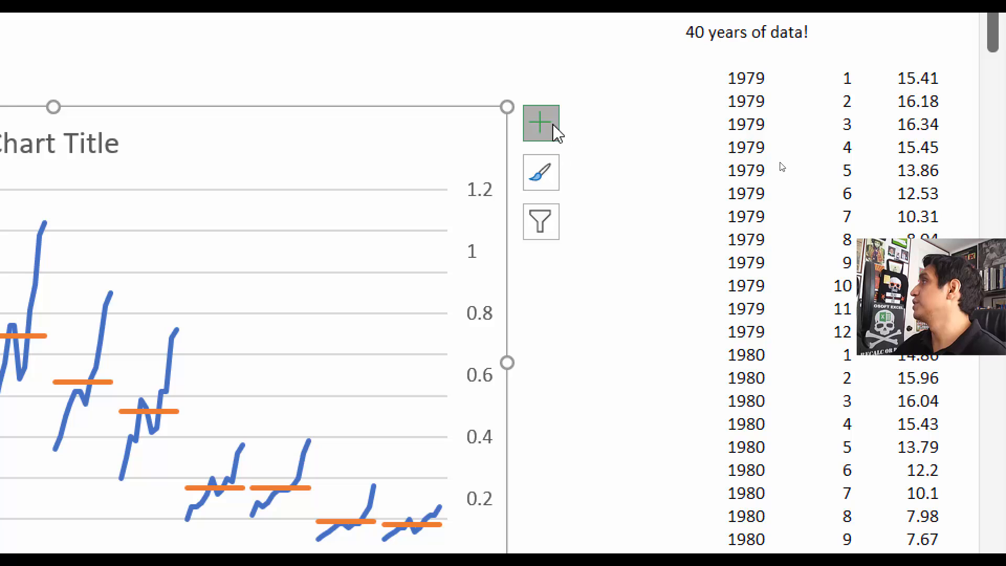
{"action": "left_click", "coordinate": [554, 126]}
{"action": "left_click", "coordinate": [757, 156]}
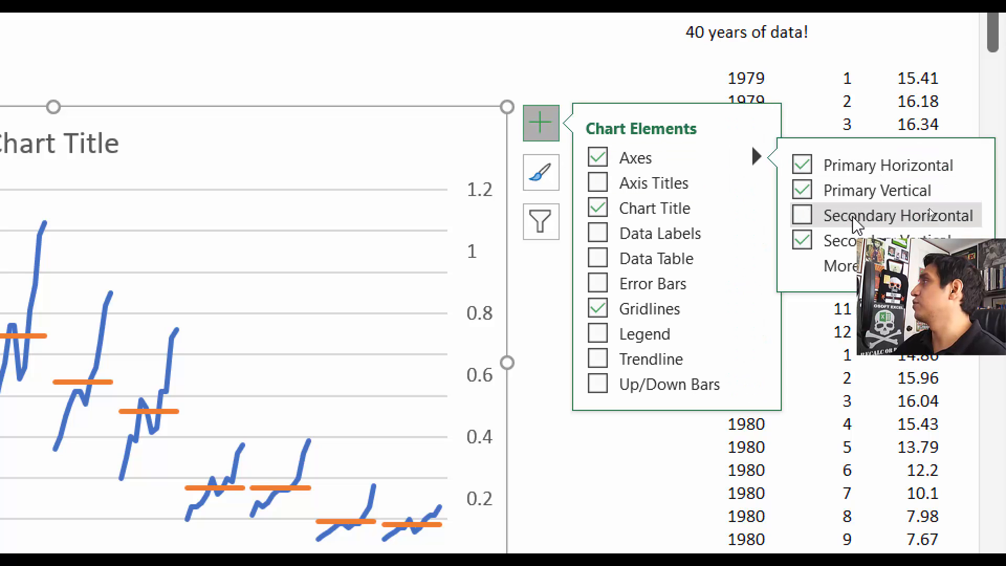
{"action": "left_click", "coordinate": [803, 212]}
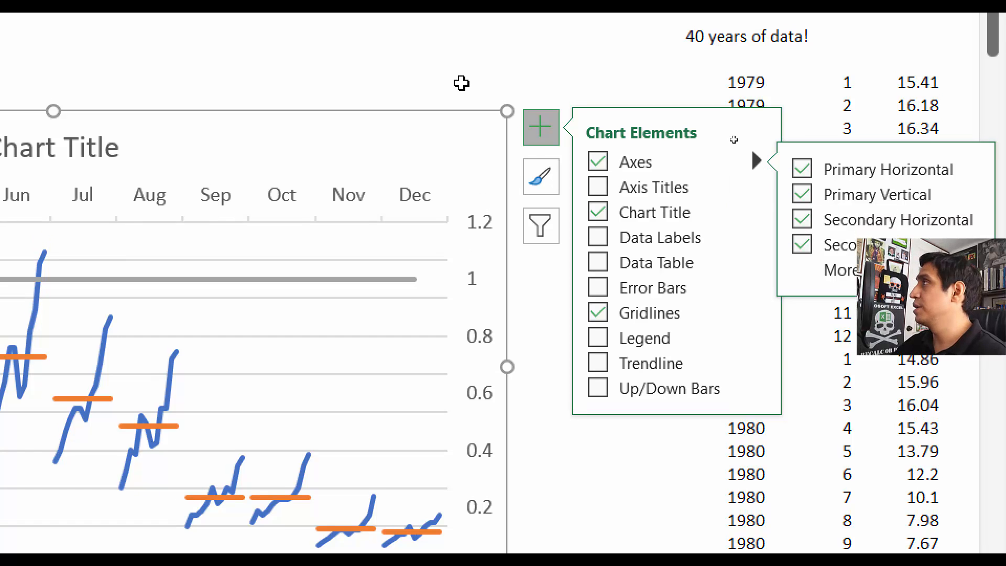
{"action": "left_click", "coordinate": [461, 83]}
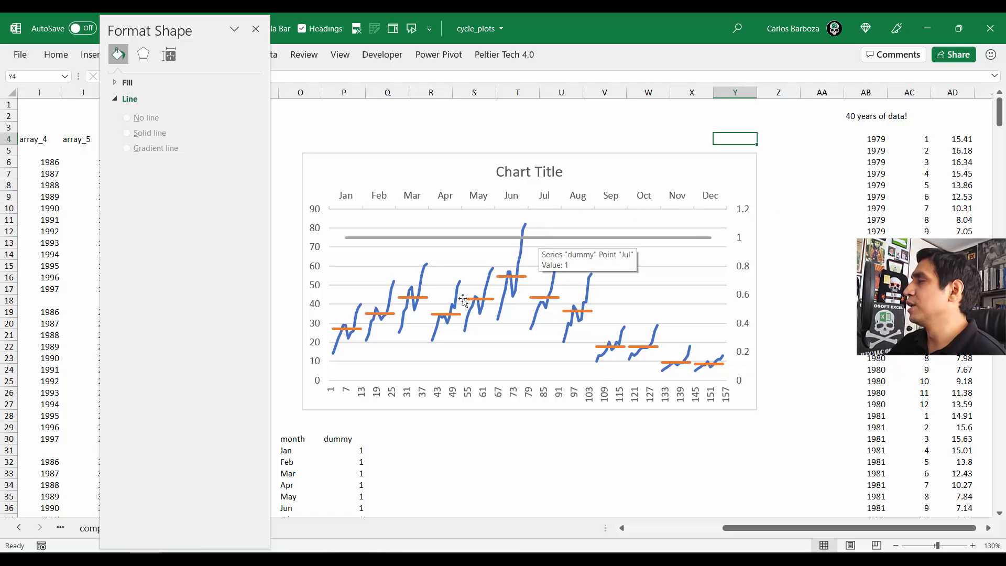
Step: Enter =NA() in P31 and fill it down through P42 to hide the dummy series' line
{"action": "left_click", "coordinate": [338, 450]}
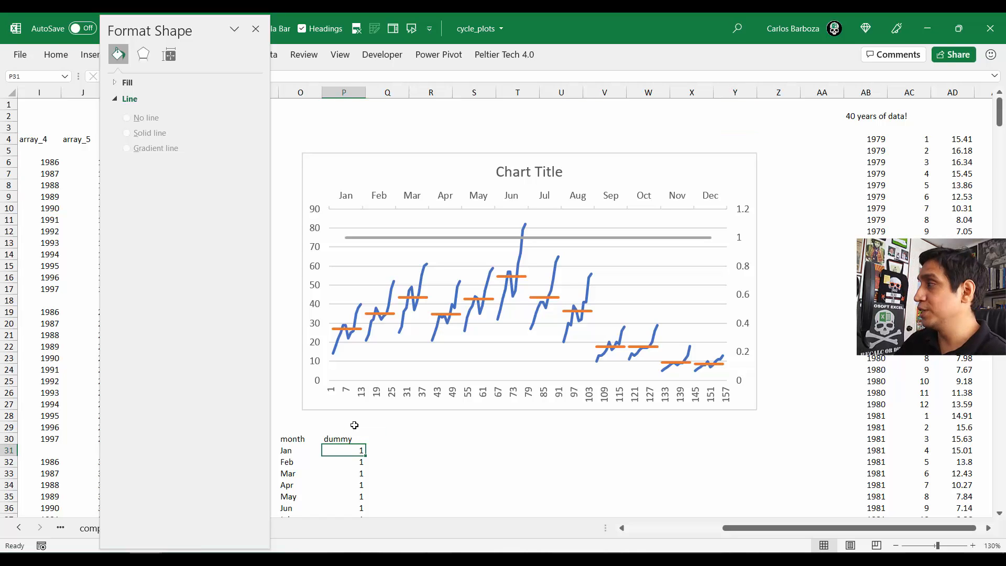
{"action": "type", "text": "="}
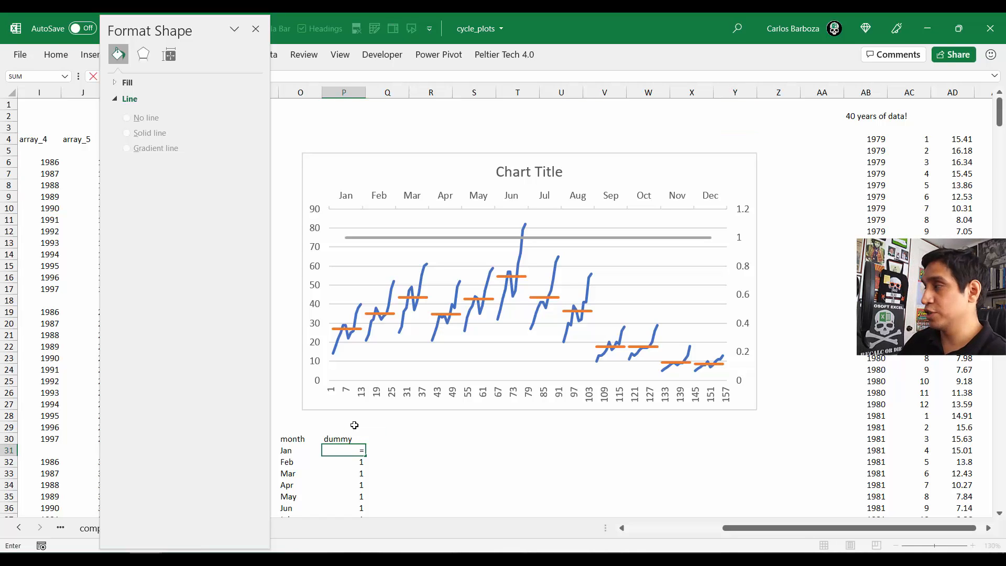
{"action": "type", "text": "NA("}
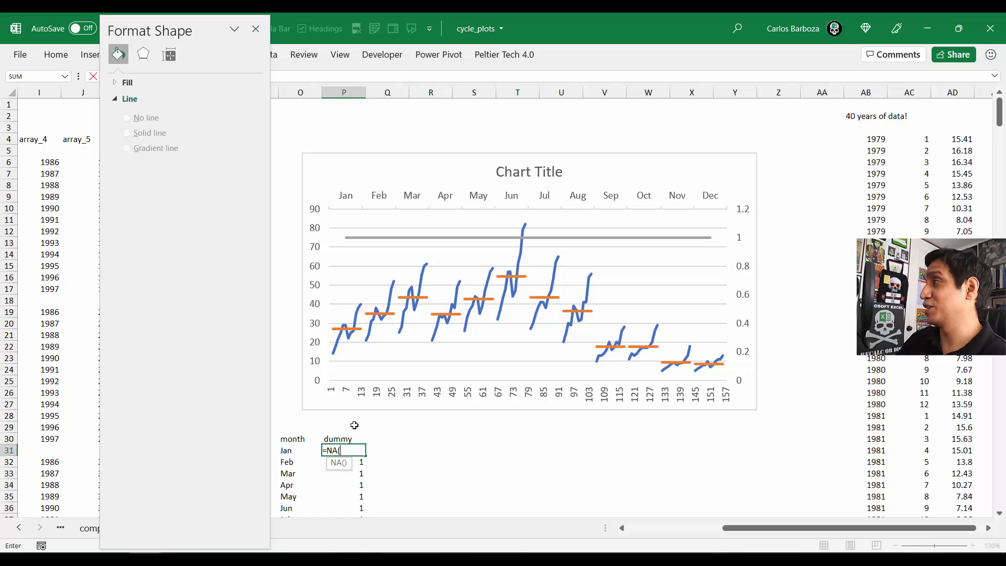
{"action": "type", "text": ")"}
{"action": "key", "text": "Return"}
{"action": "scroll", "coordinate": [367, 388], "scroll_direction": "down", "scroll_amount": 2}
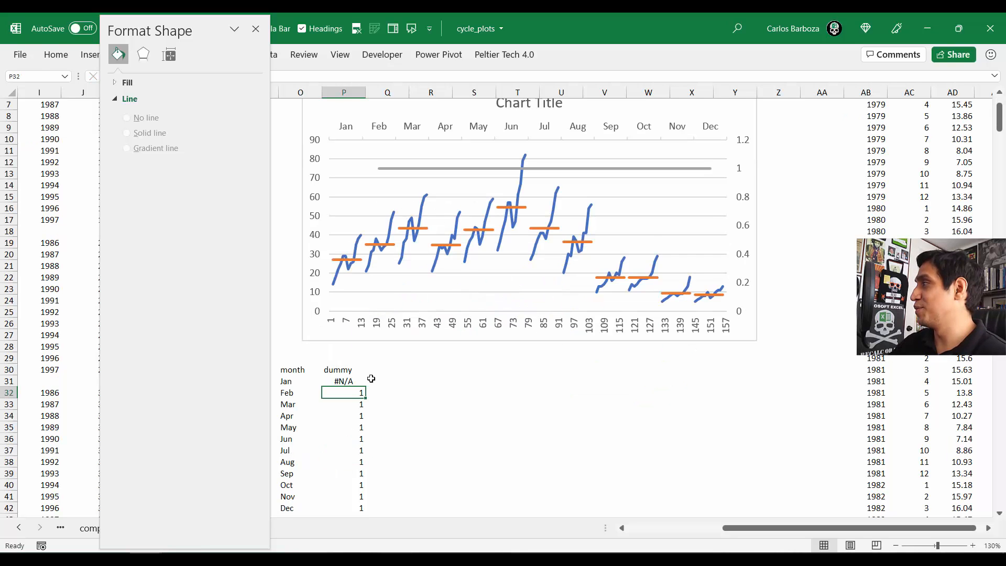
{"action": "scroll", "coordinate": [371, 379], "scroll_direction": "down", "scroll_amount": 1}
{"action": "left_click", "coordinate": [366, 348]}
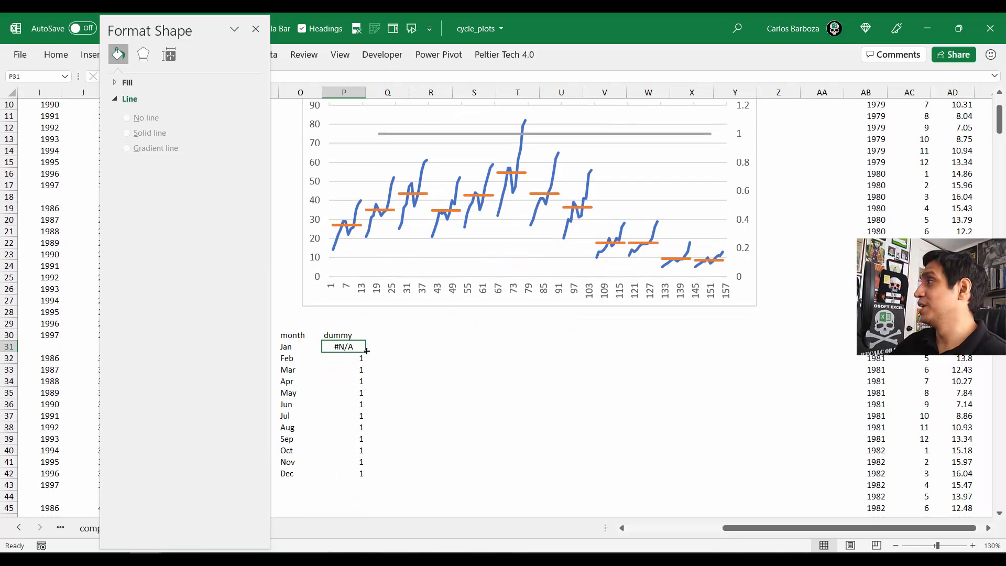
{"action": "left_click_drag", "start_coordinate": [366, 350], "coordinate": [373, 474]}
{"action": "scroll", "coordinate": [461, 443], "scroll_direction": "up", "scroll_amount": 2}
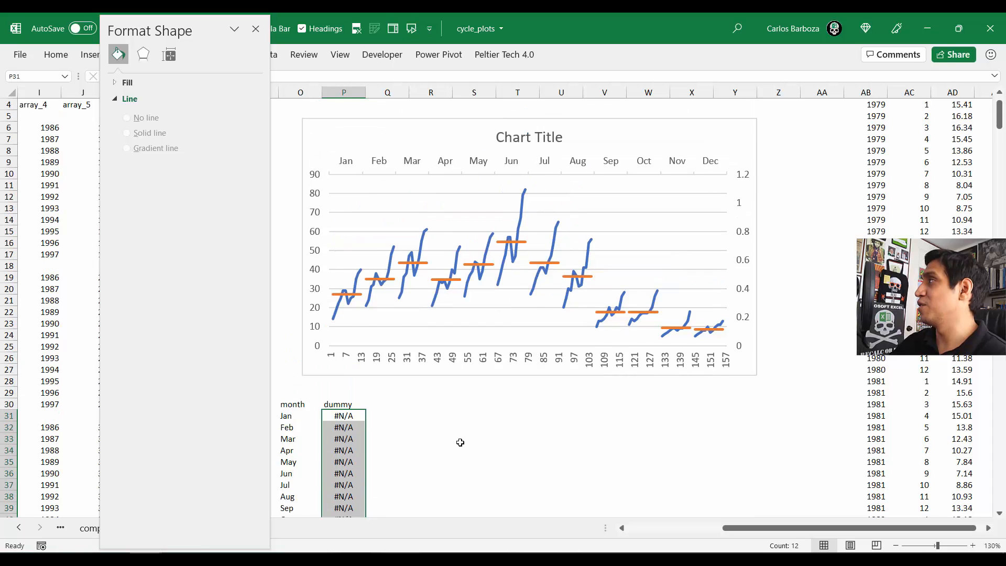
{"action": "scroll", "coordinate": [472, 441], "scroll_direction": "up", "scroll_amount": 1}
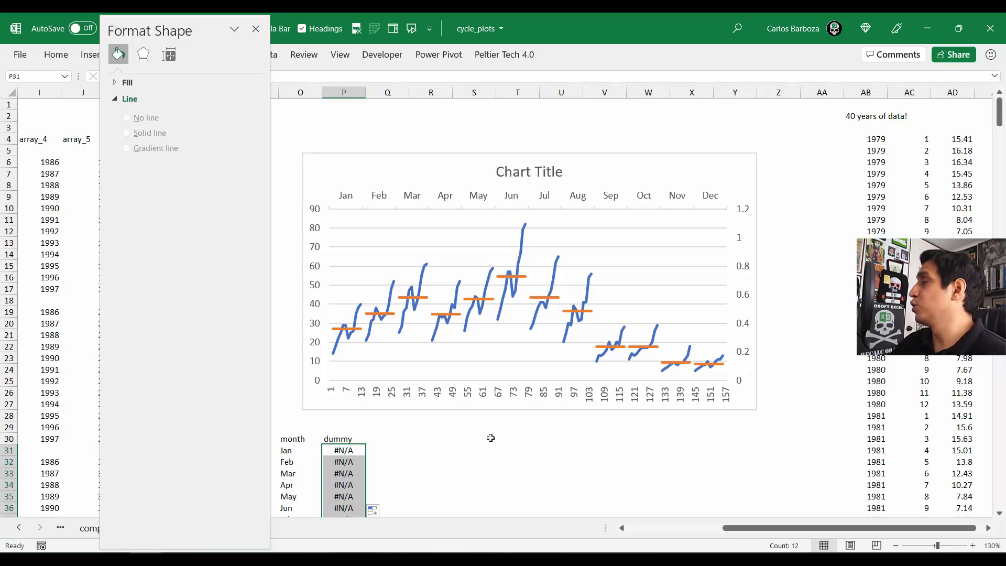
Step: Set the major tick mark type of the month-name secondary horizontal axis to None, widening the formatting pane slightly
{"action": "left_click", "coordinate": [618, 200]}
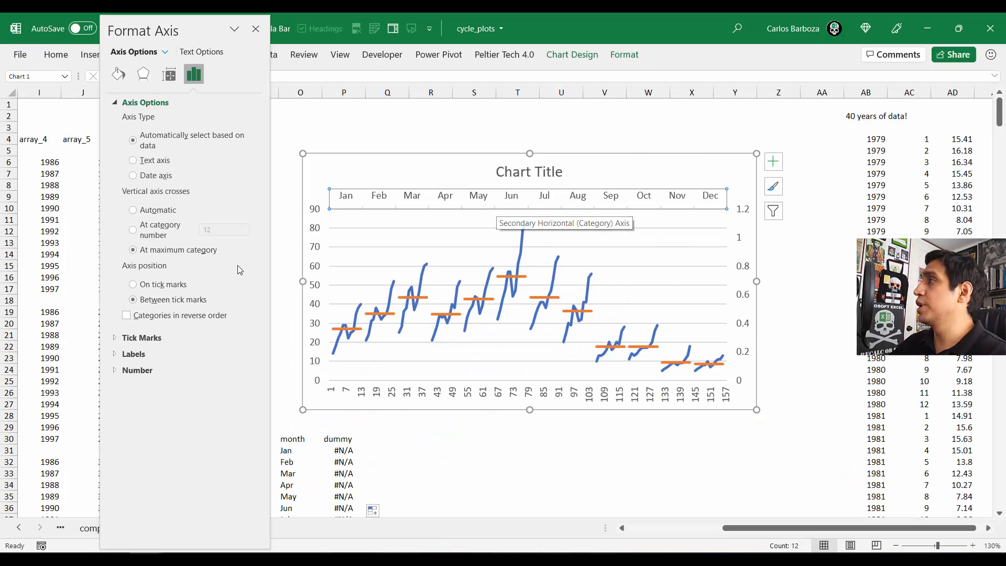
{"action": "left_click", "coordinate": [156, 338]}
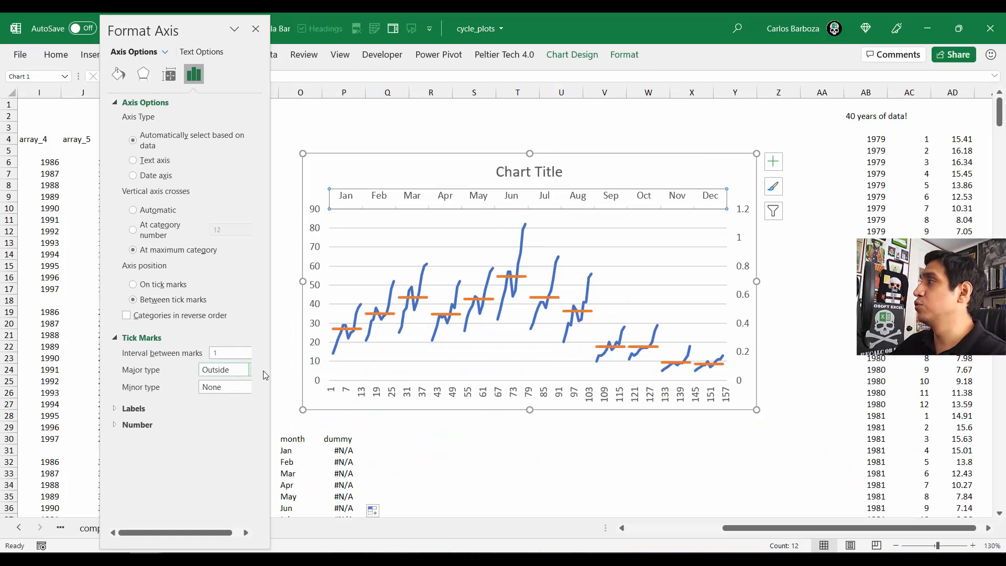
{"action": "left_click_drag", "start_coordinate": [269, 361], "coordinate": [281, 363]}
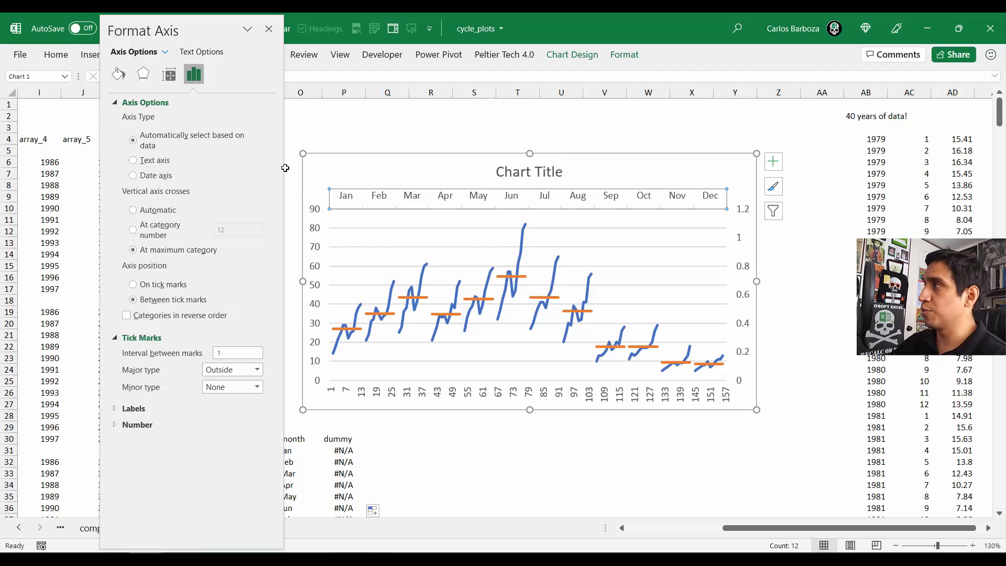
{"action": "left_click", "coordinate": [257, 370]}
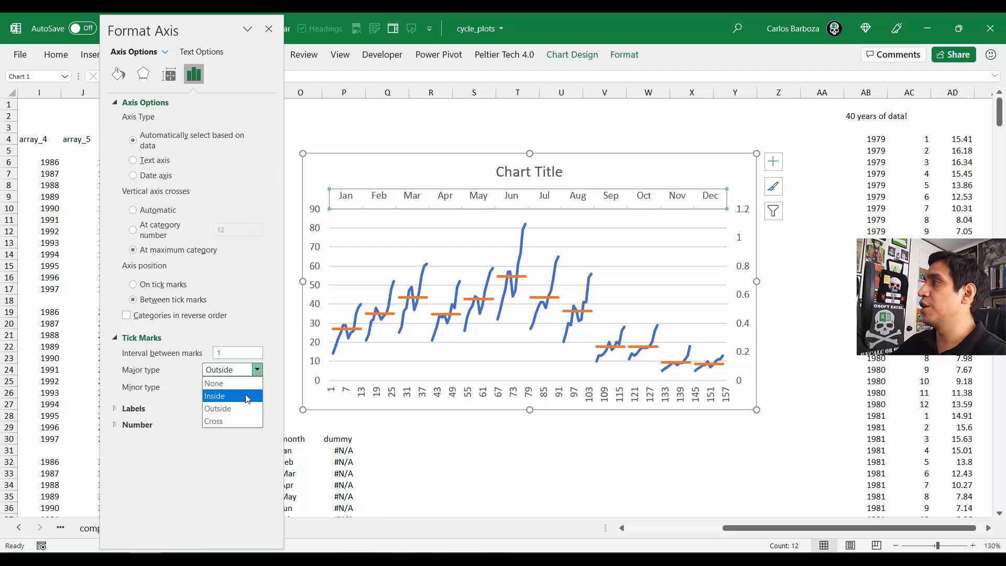
{"action": "left_click", "coordinate": [245, 387]}
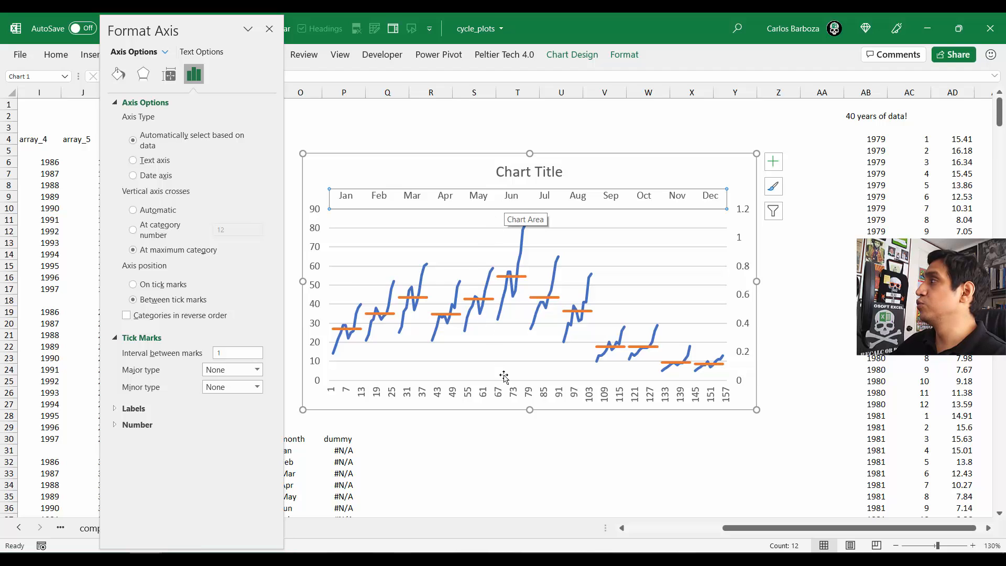
Step: Set the label position of the primary horizontal axis with the running numbers to High
{"action": "left_click", "coordinate": [489, 393]}
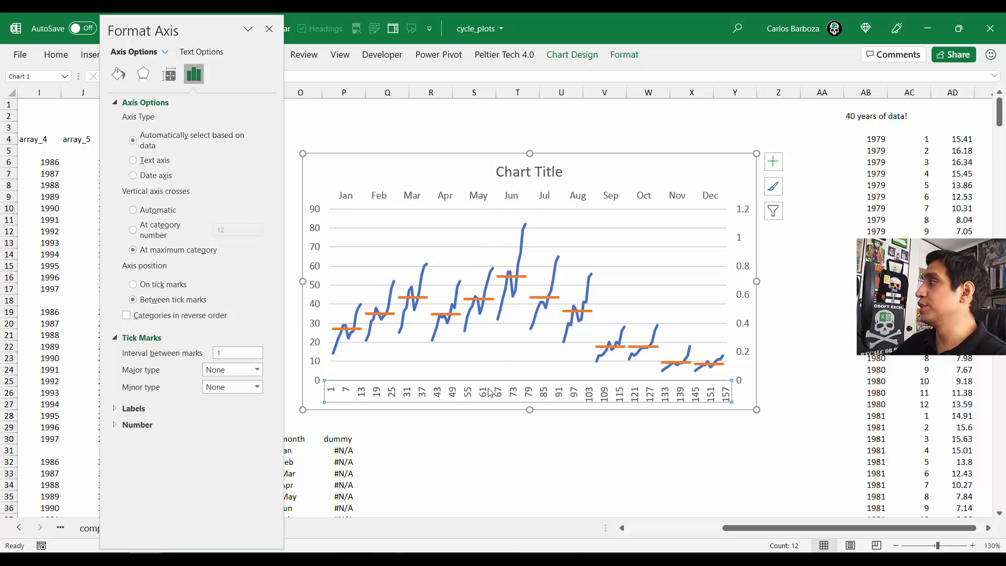
{"action": "left_click", "coordinate": [200, 411]}
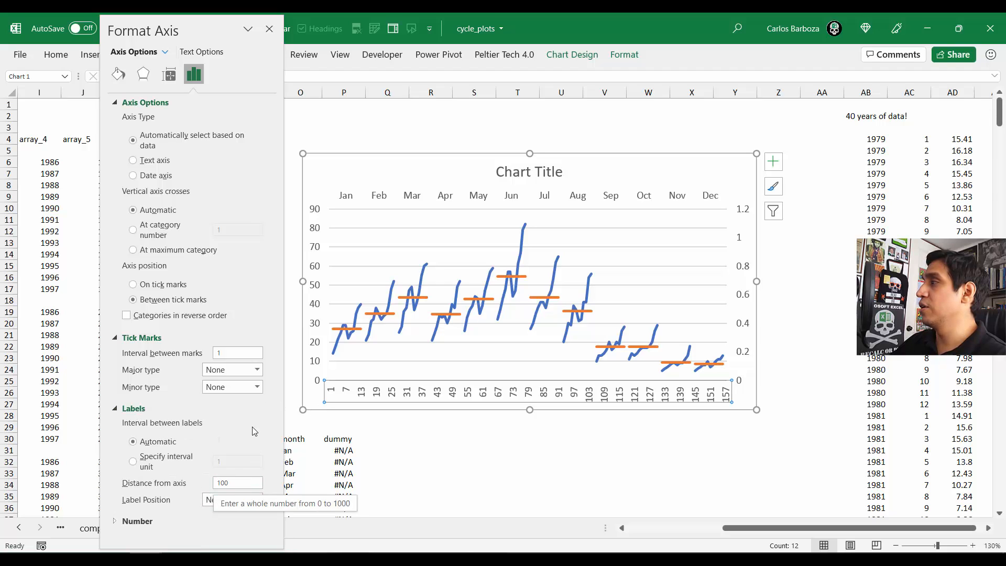
{"action": "left_click", "coordinate": [258, 501]}
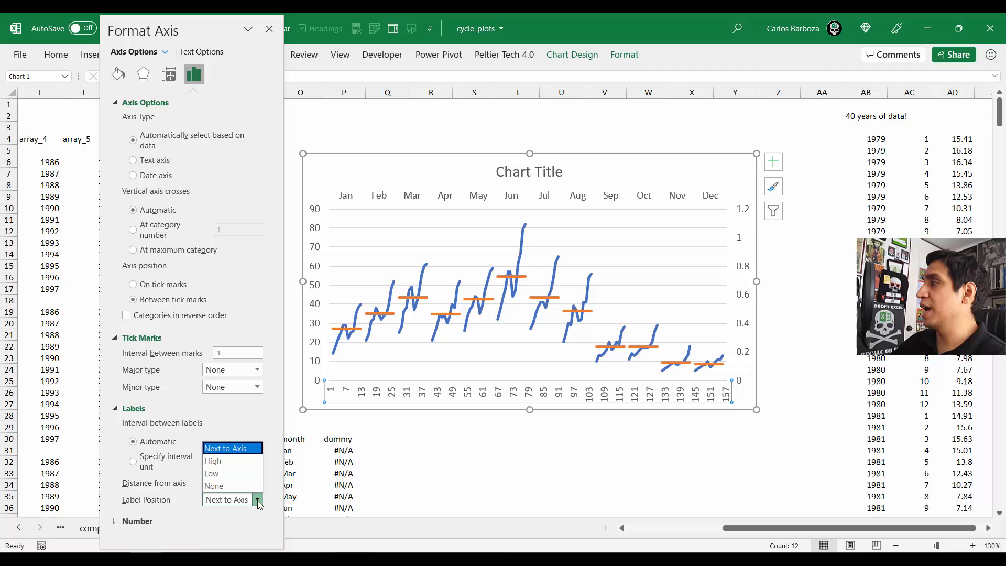
{"action": "left_click", "coordinate": [247, 460]}
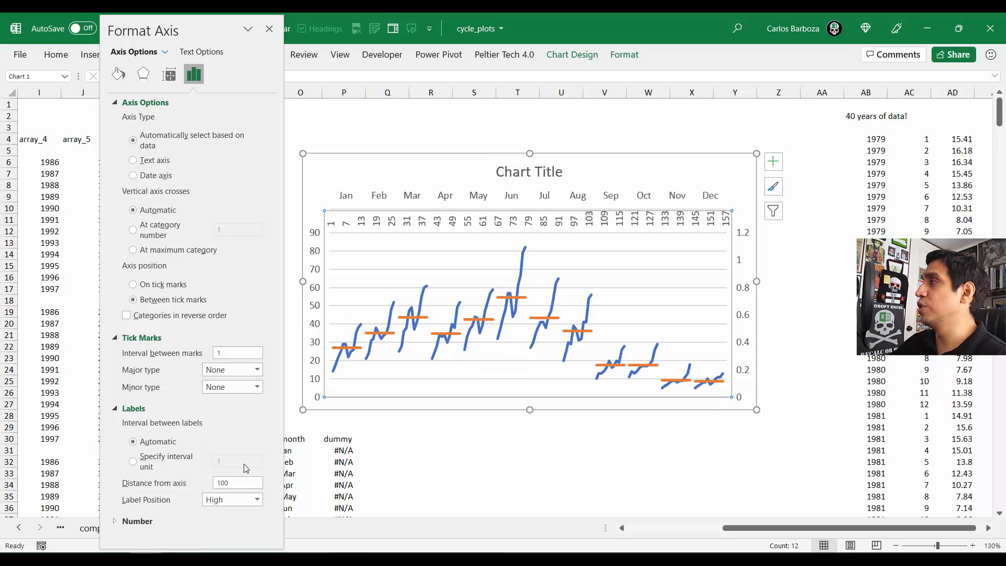
Step: Set the label position of the month-name secondary horizontal axis to Low
{"action": "left_click", "coordinate": [385, 200]}
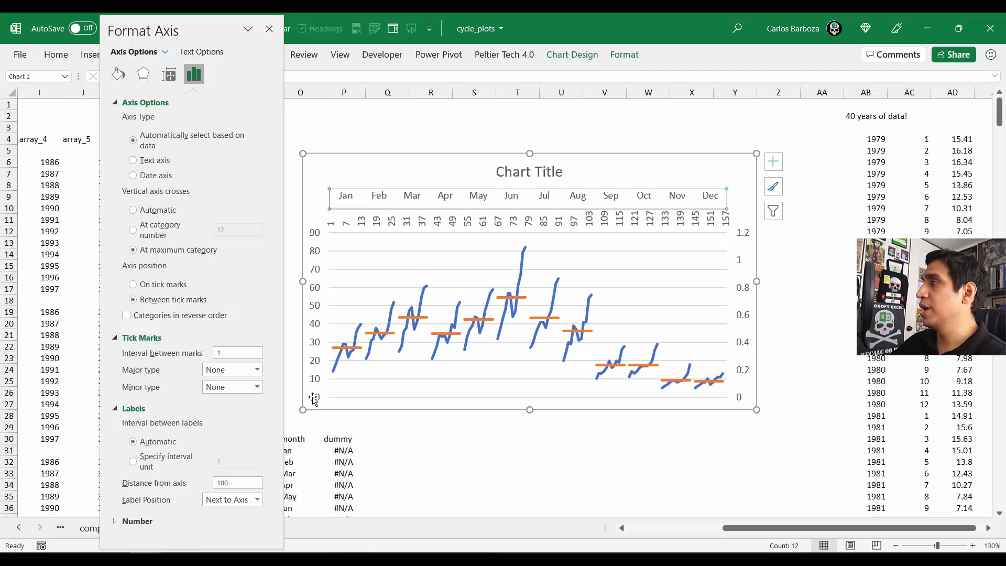
{"action": "left_click", "coordinate": [258, 500]}
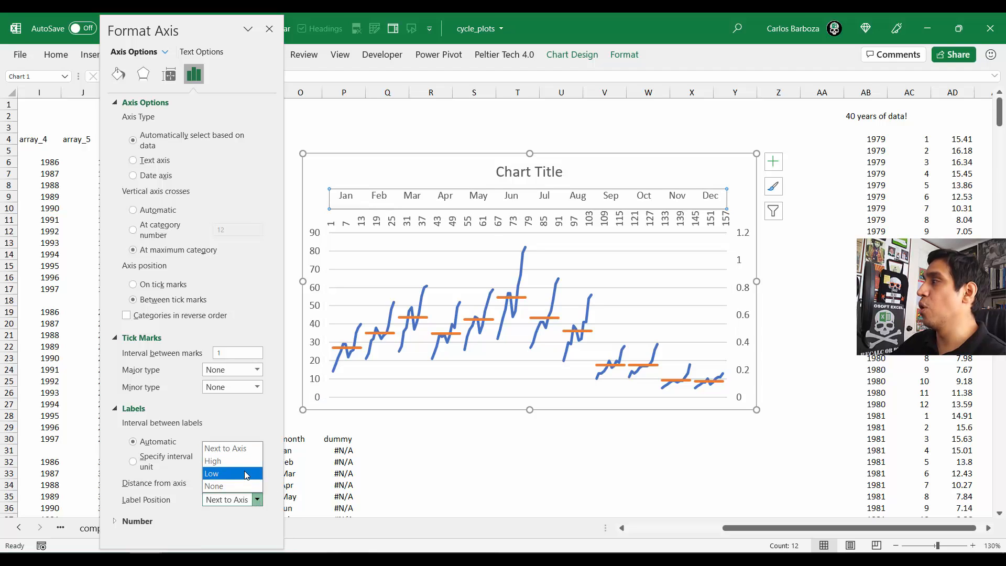
{"action": "left_click", "coordinate": [245, 473]}
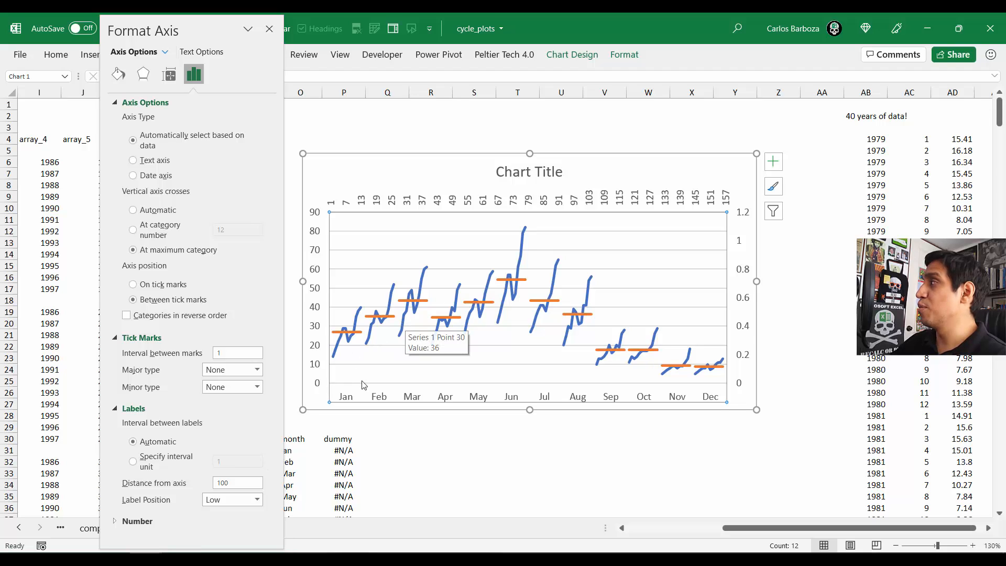
Step: Select the numbered horizontal axis, close the axis formatting pane and deselect the chart
{"action": "left_click", "coordinate": [499, 204]}
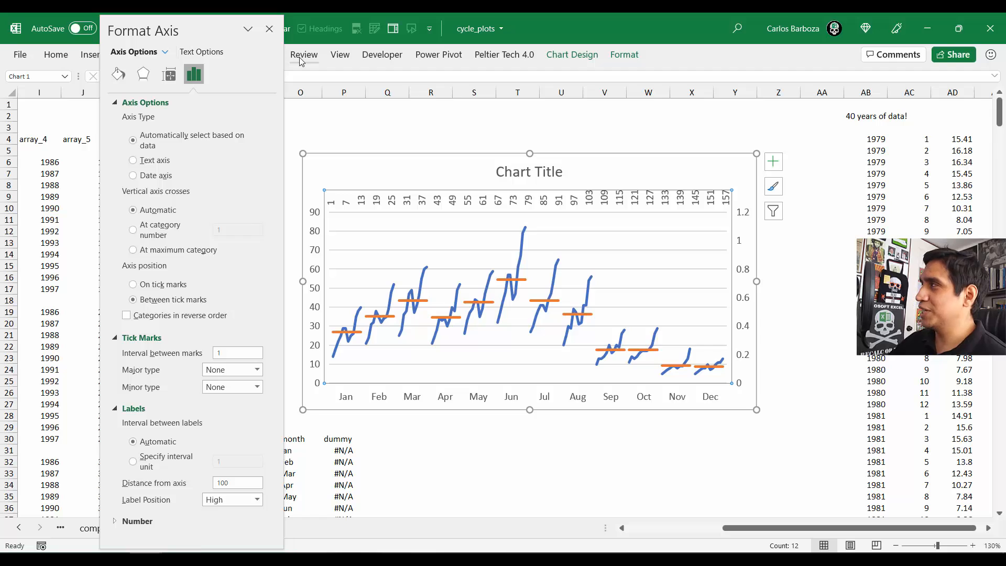
{"action": "left_click", "coordinate": [270, 29]}
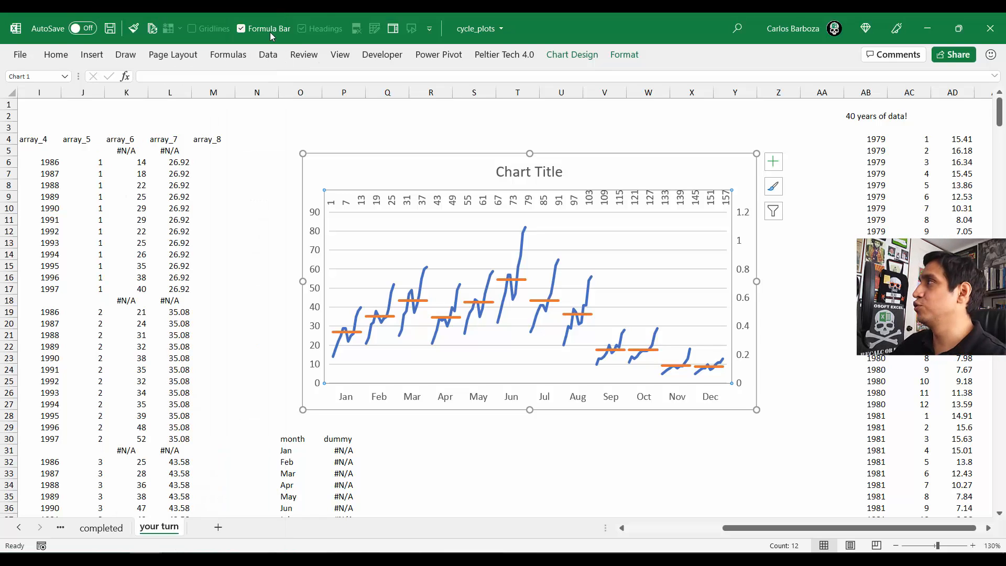
{"action": "left_click", "coordinate": [406, 127]}
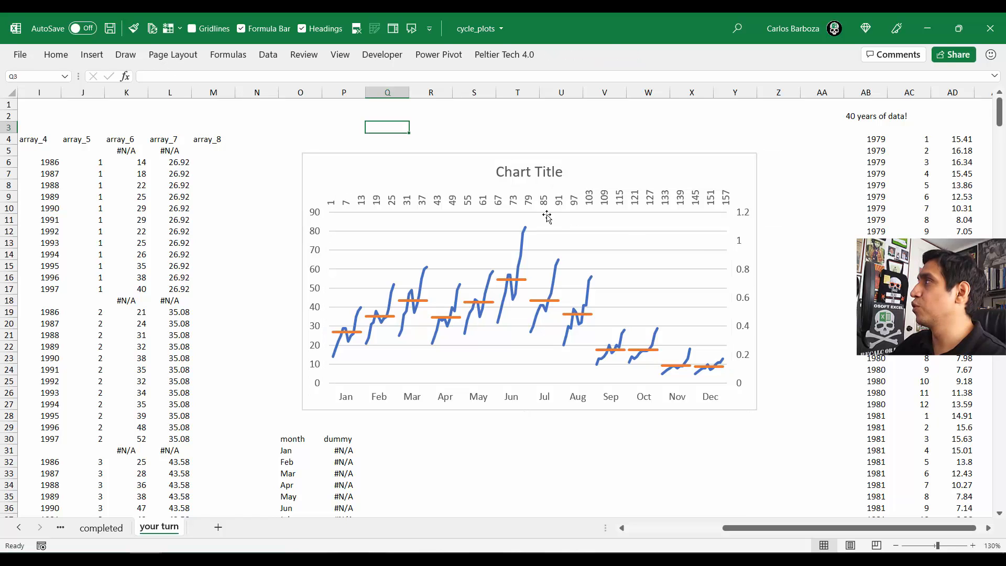
Step: Select the chart's primary Horizontal (Category) Axis by its element name and collapse the ribbon
{"action": "left_click", "coordinate": [497, 207]}
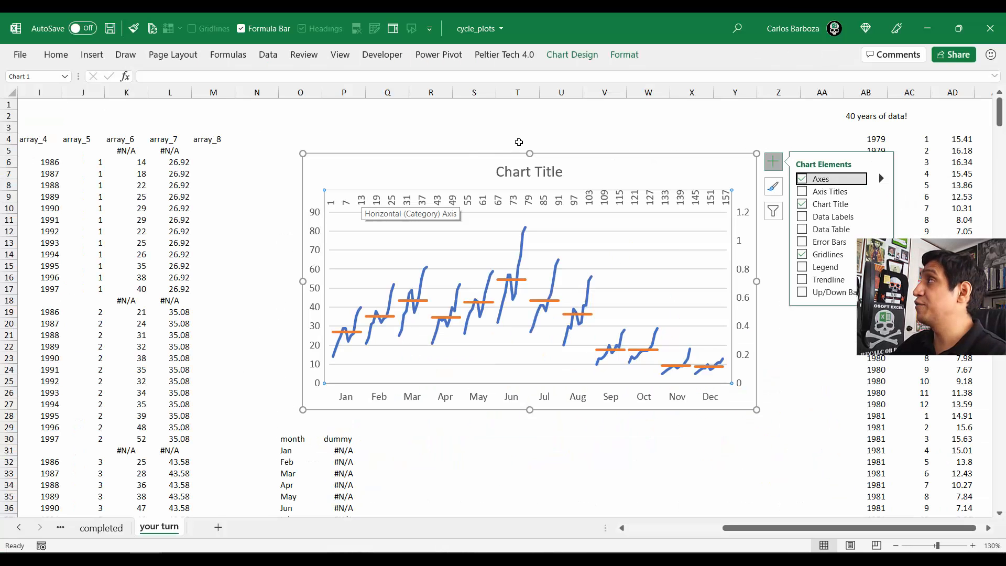
{"action": "left_click", "coordinate": [611, 146]}
{"action": "left_click", "coordinate": [618, 167]}
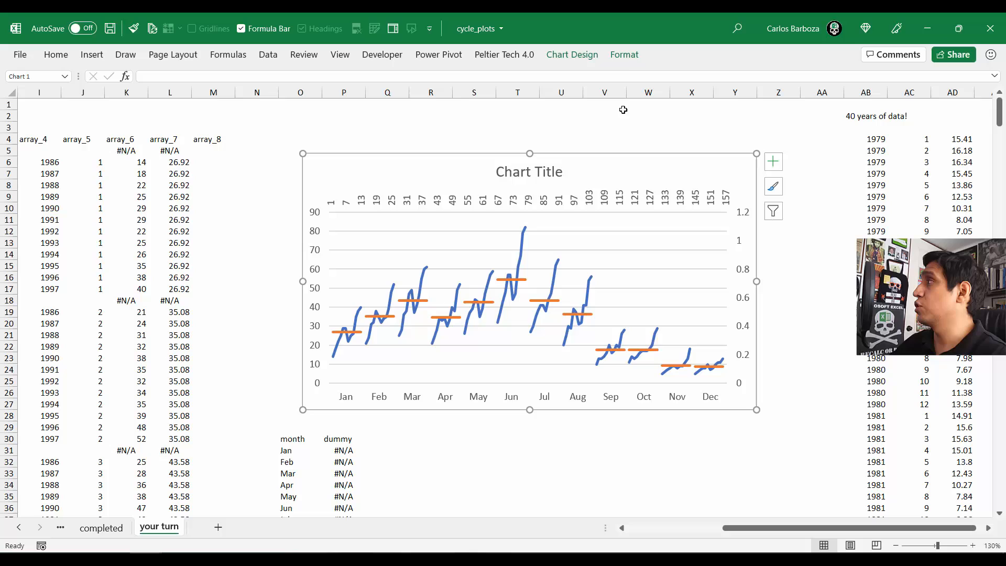
{"action": "left_click", "coordinate": [625, 55]}
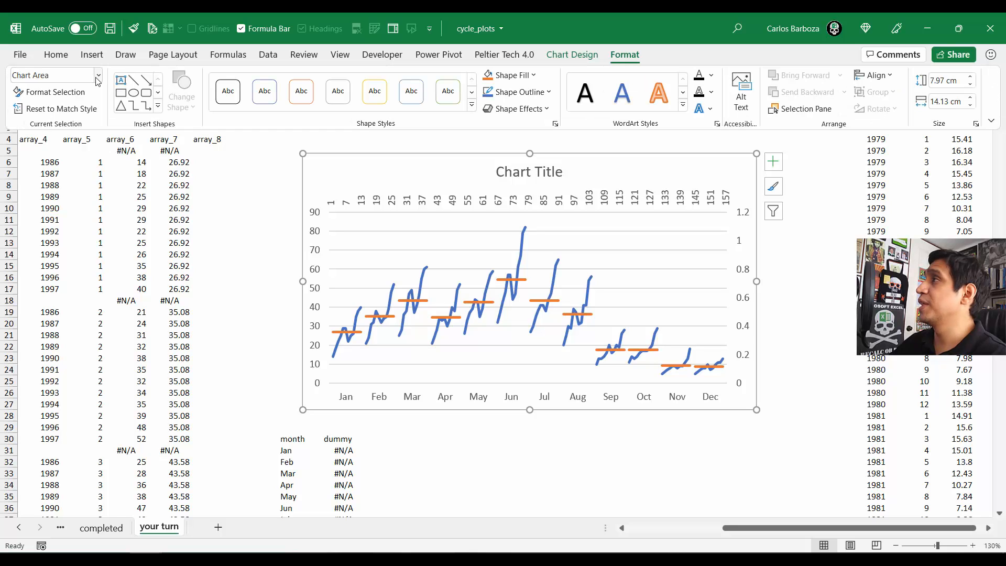
{"action": "left_click", "coordinate": [97, 77]}
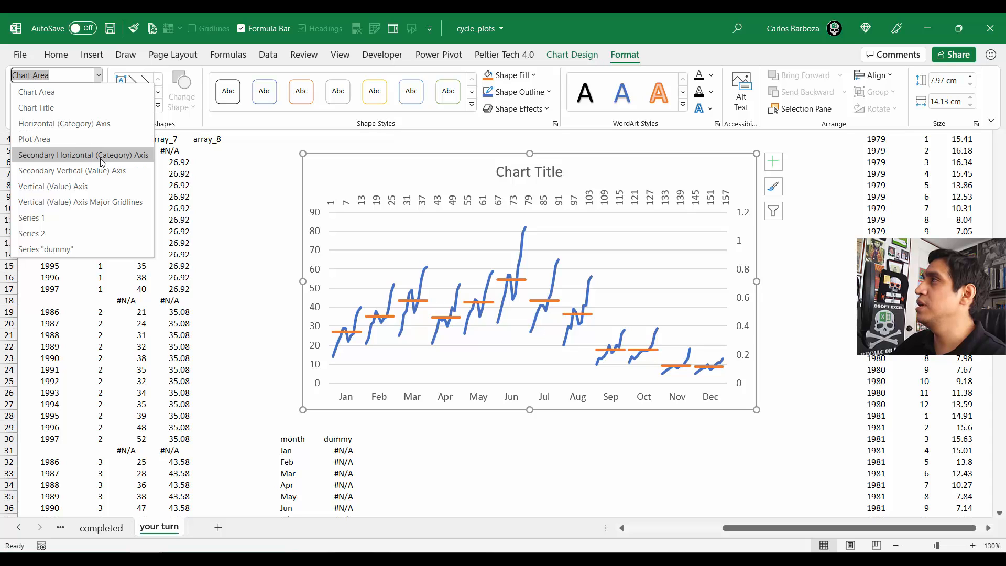
{"action": "left_click", "coordinate": [90, 124]}
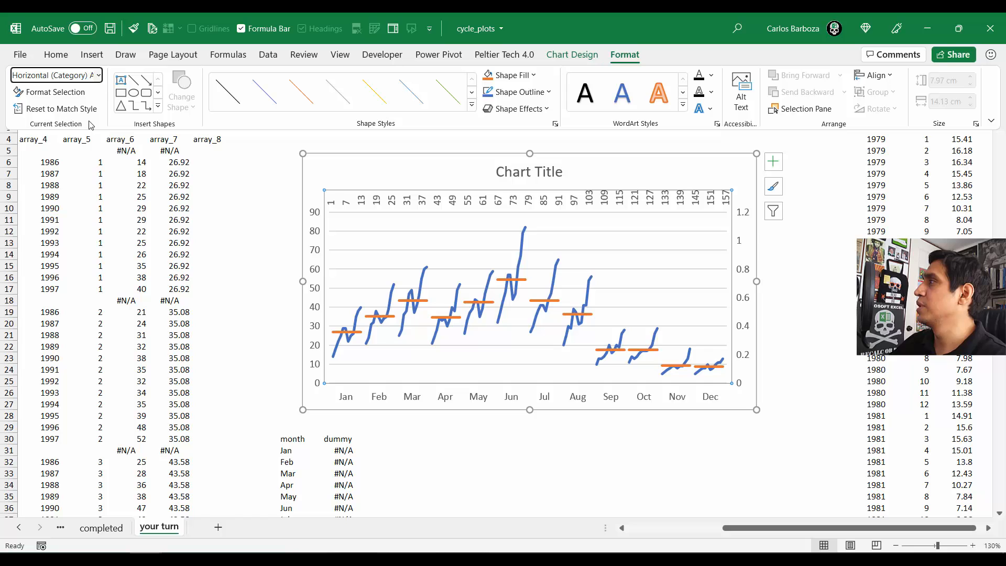
{"action": "key", "text": "ctrl+F1"}
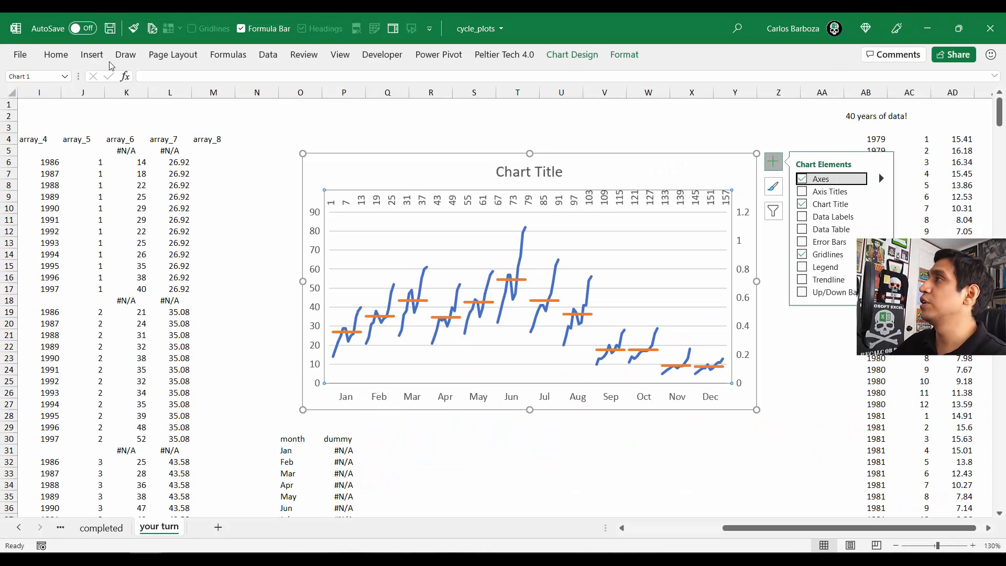
Step: Hide the selected numbered horizontal axis labels by giving them a white font at size 1
{"action": "left_click", "coordinate": [57, 55]}
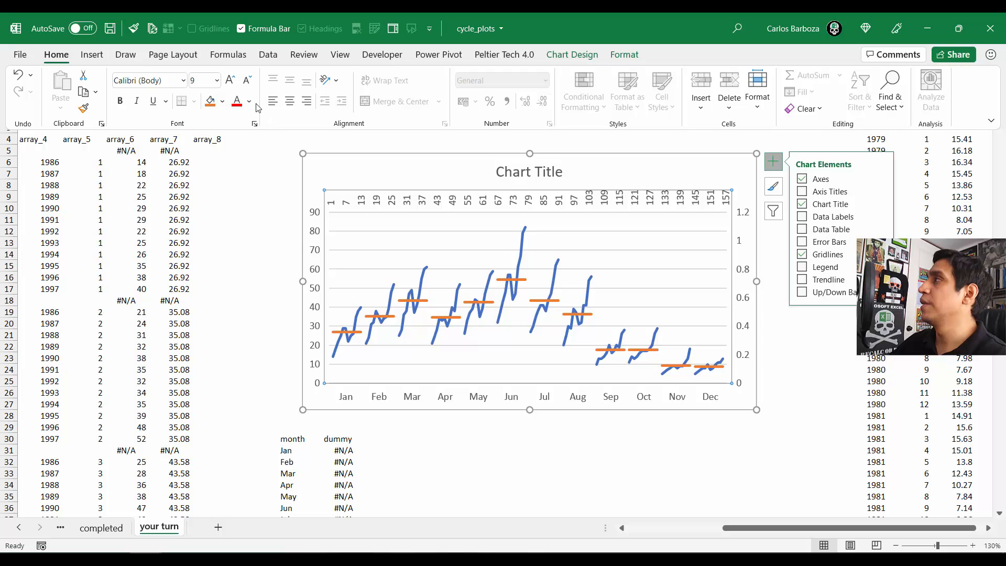
{"action": "left_click", "coordinate": [249, 101]}
{"action": "left_click", "coordinate": [235, 154]}
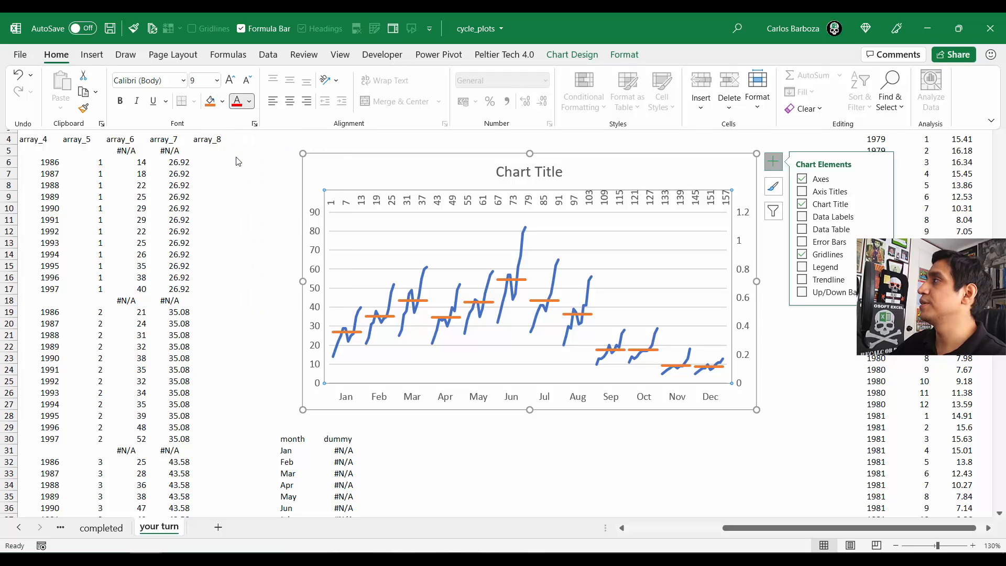
{"action": "left_click", "coordinate": [247, 80]}
{"action": "left_click", "coordinate": [247, 80]}
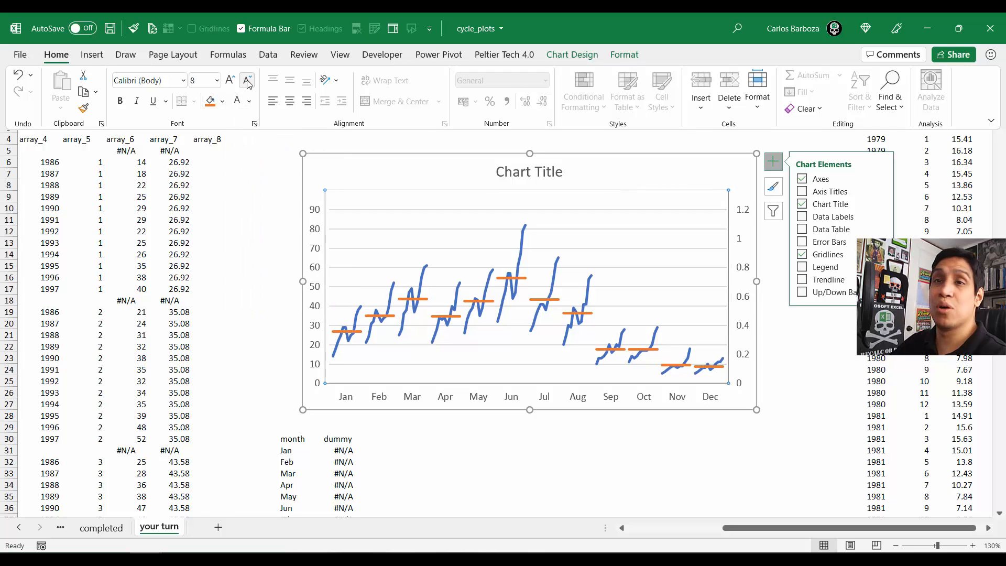
{"action": "left_click", "coordinate": [247, 80]}
{"action": "left_click", "coordinate": [248, 81]}
{"action": "left_click", "coordinate": [248, 80]}
{"action": "left_click", "coordinate": [248, 80]}
{"action": "left_click", "coordinate": [247, 80]}
{"action": "left_click", "coordinate": [247, 81]}
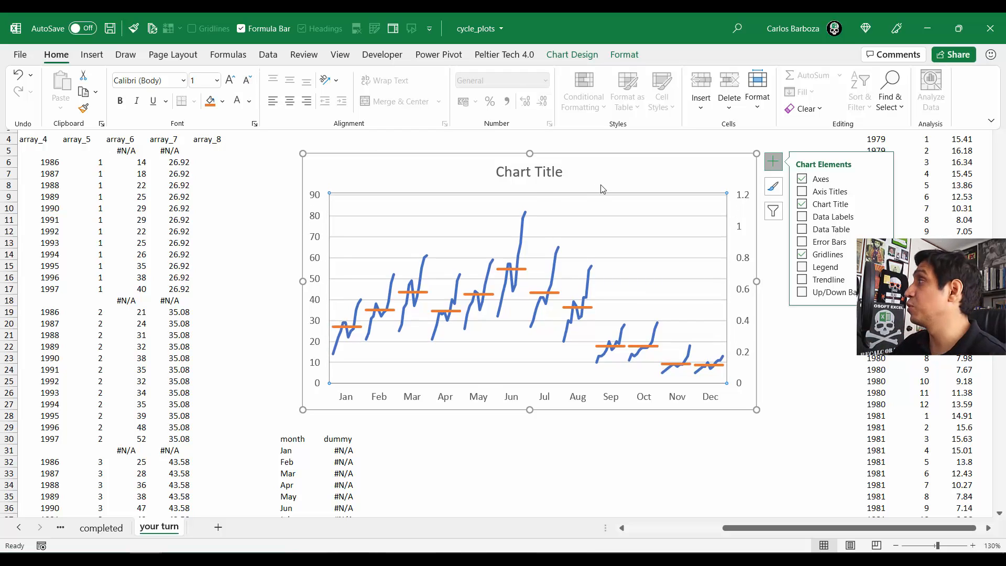
Step: Hide the secondary vertical axis labels with a white font at size 1, collapse the ribbon and deselect the chart
{"action": "left_click", "coordinate": [747, 262]}
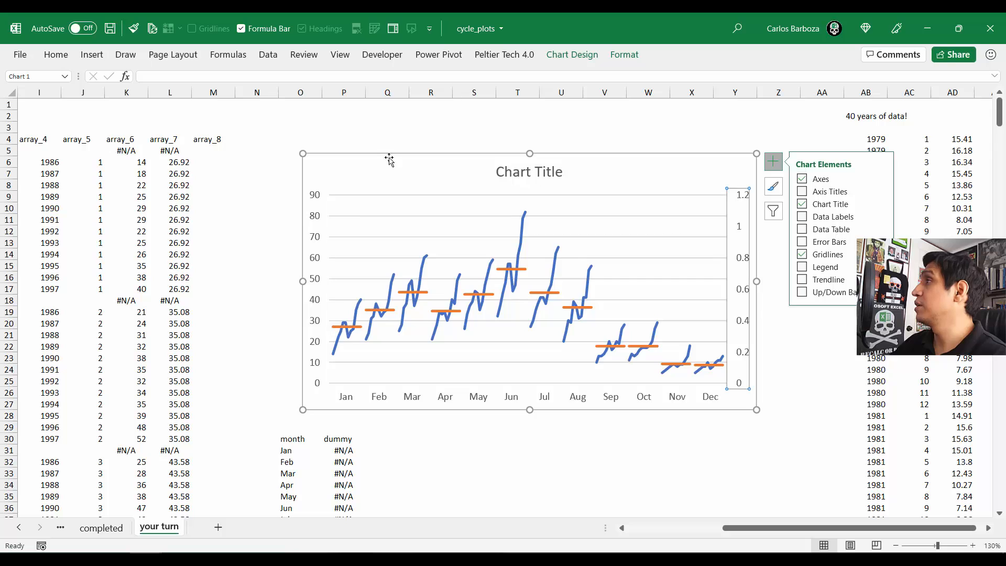
{"action": "left_click", "coordinate": [56, 55]}
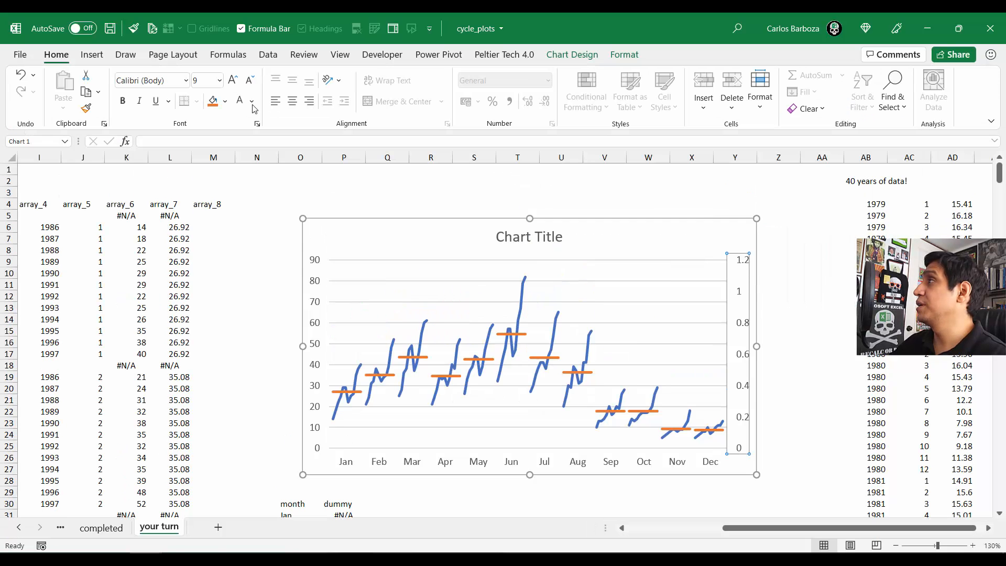
{"action": "left_click", "coordinate": [241, 100]}
{"action": "left_click", "coordinate": [250, 80]}
{"action": "left_click", "coordinate": [251, 80]}
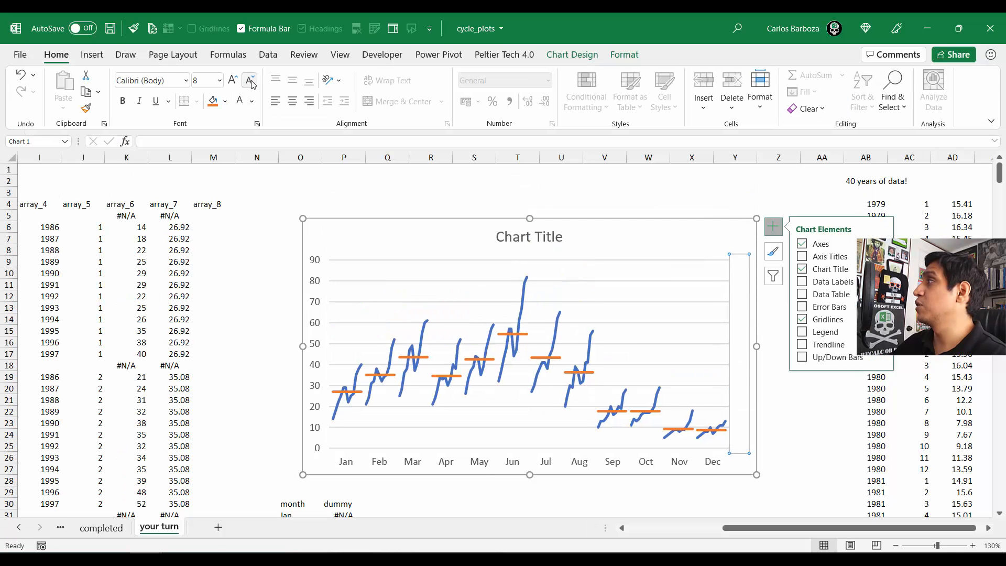
{"action": "left_click", "coordinate": [250, 80]}
{"action": "left_click", "coordinate": [251, 80]}
{"action": "left_click", "coordinate": [250, 80]}
{"action": "left_click", "coordinate": [250, 80]}
{"action": "left_click", "coordinate": [250, 80]}
{"action": "left_click", "coordinate": [251, 81]}
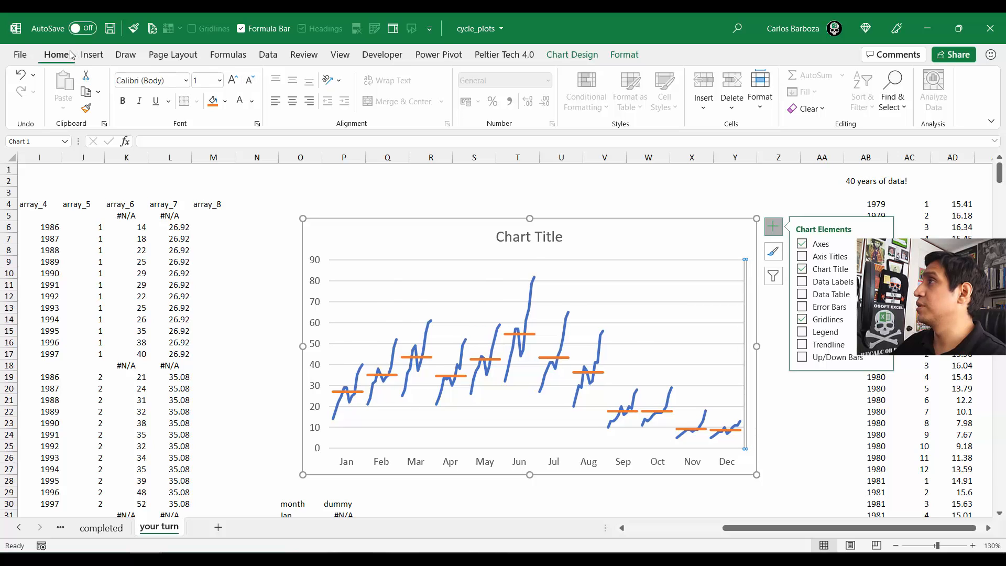
{"action": "double_click", "coordinate": [57, 54]}
{"action": "left_click", "coordinate": [387, 138]}
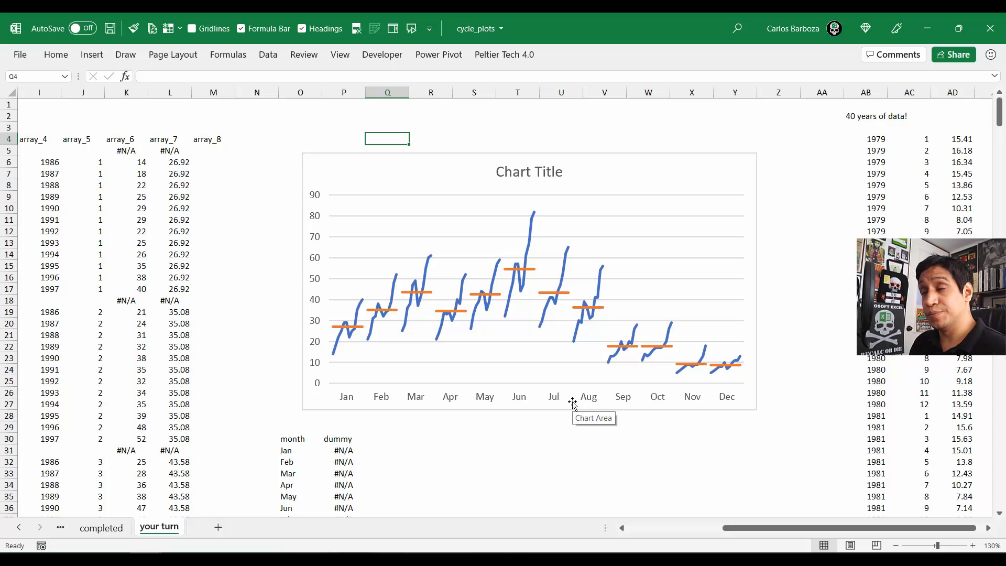
Step: Add Secondary Major Vertical gridlines to the chart to separate the months, leaving Secondary Major Horizontal gridlines off
{"action": "left_click", "coordinate": [741, 165]}
{"action": "left_click", "coordinate": [773, 162]}
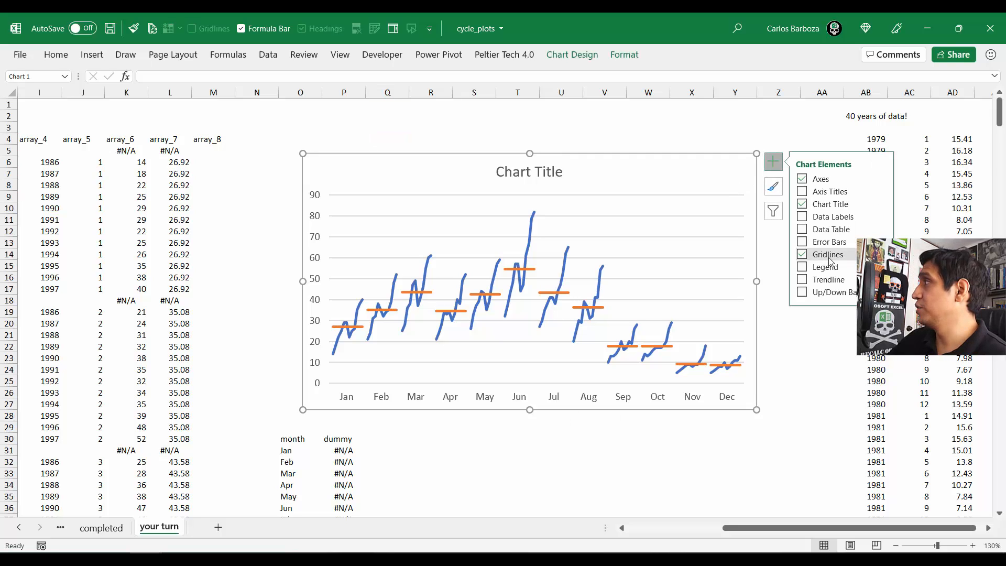
{"action": "left_click", "coordinate": [885, 255]}
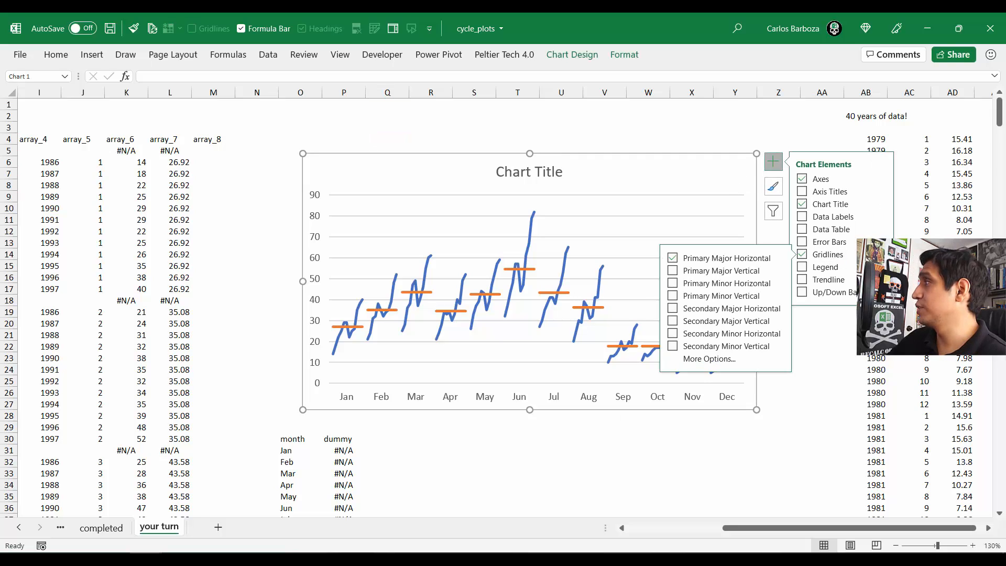
{"action": "key", "text": "super+plus"}
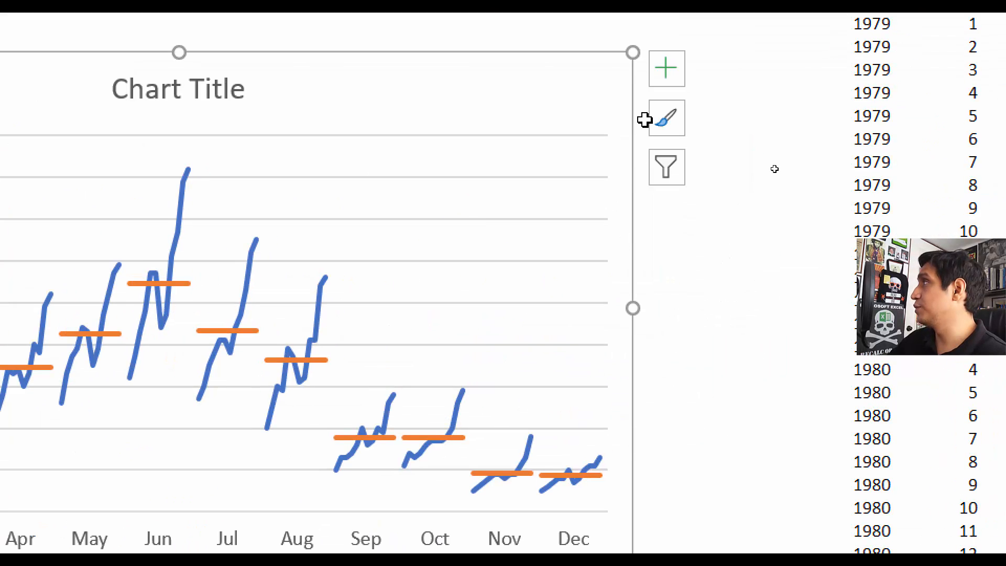
{"action": "left_click", "coordinate": [667, 69]}
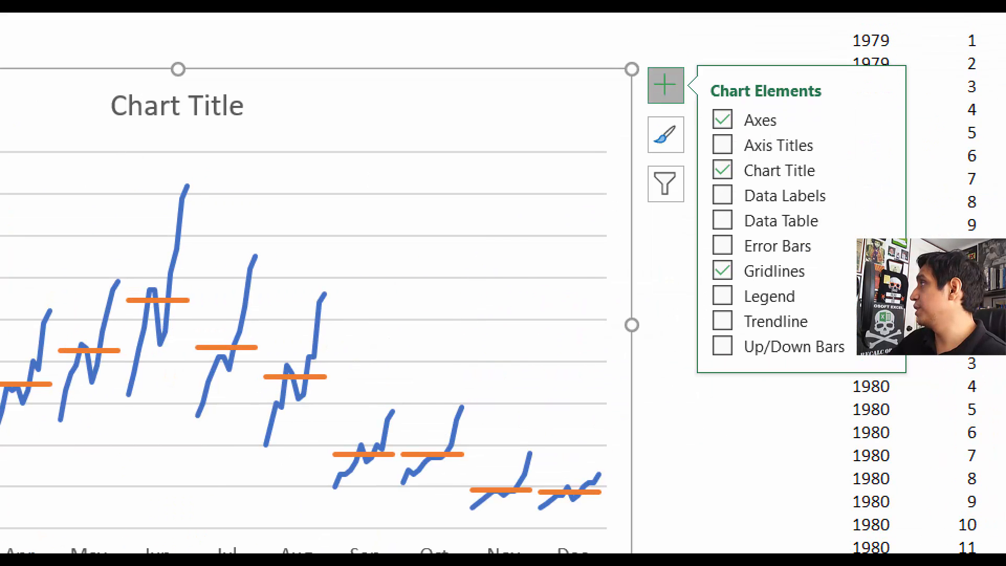
{"action": "left_click", "coordinate": [885, 271]}
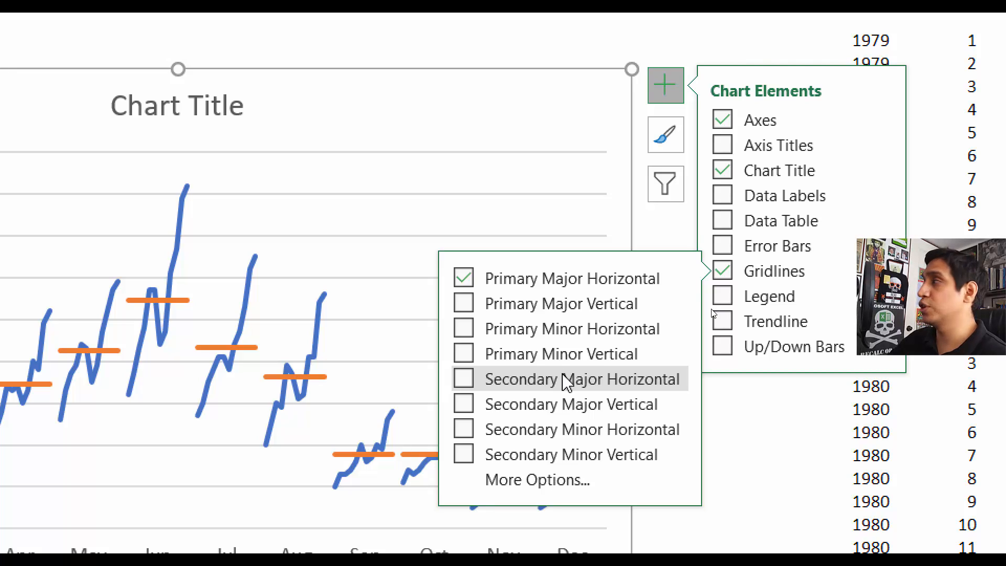
{"action": "left_click", "coordinate": [463, 380]}
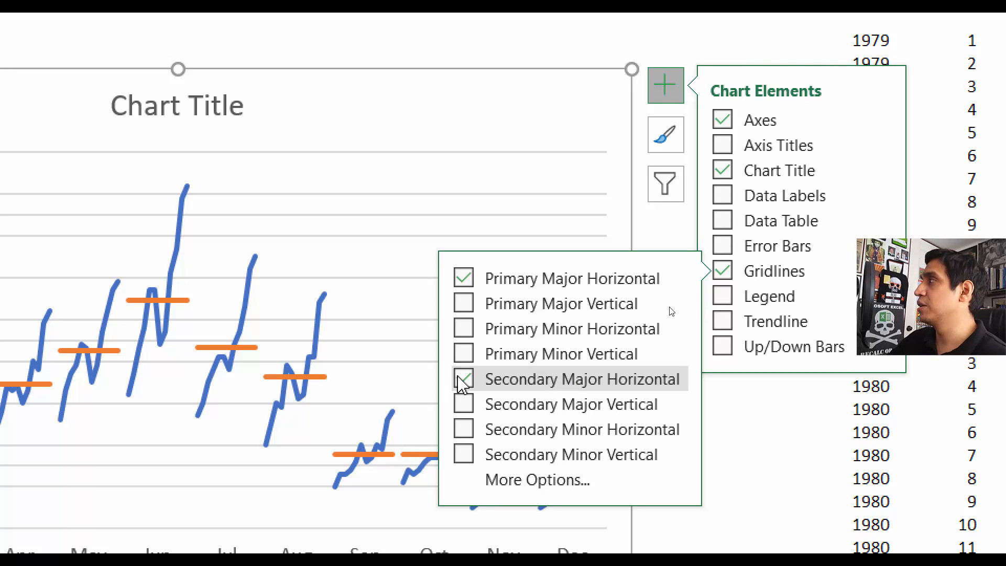
{"action": "left_click", "coordinate": [461, 379]}
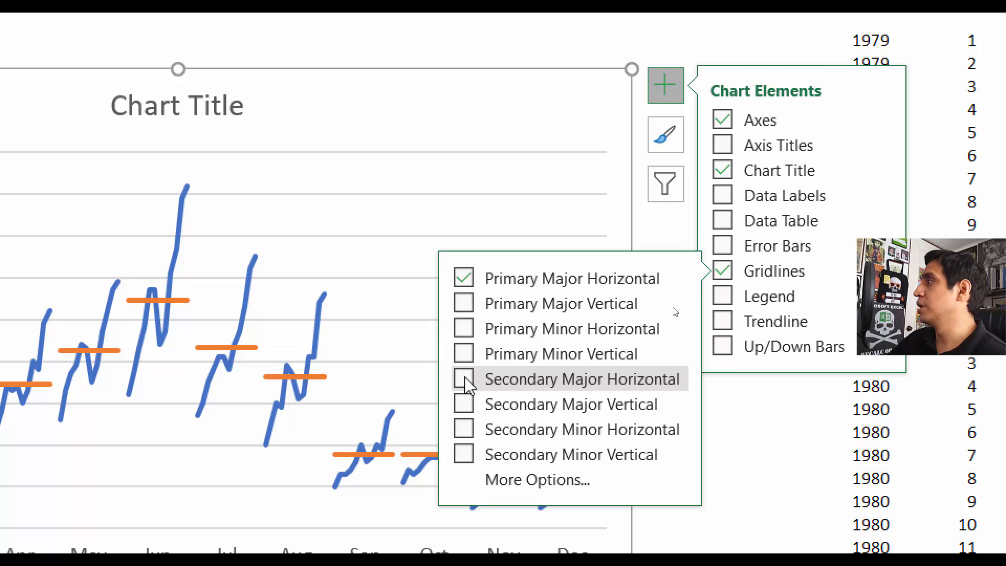
{"action": "left_click", "coordinate": [465, 405]}
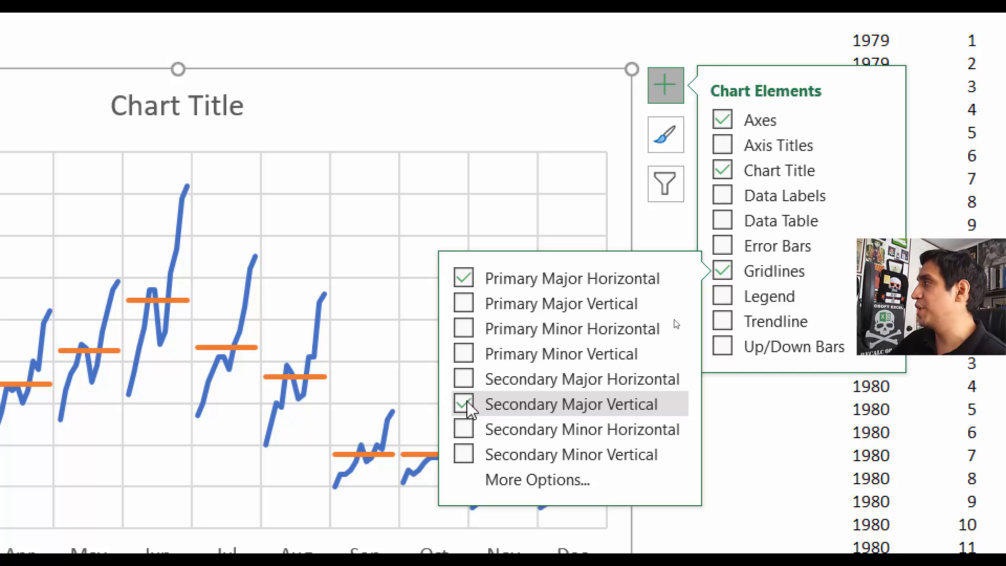
{"action": "left_click", "coordinate": [457, 23]}
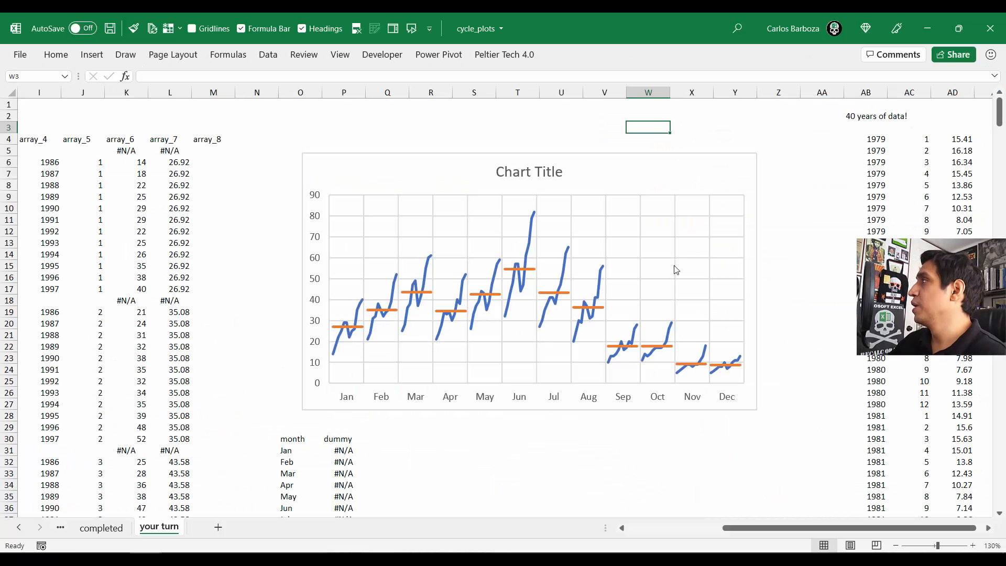
Step: Fill the chart's plot area with the lightest grey theme shade
{"action": "left_click", "coordinate": [594, 232]}
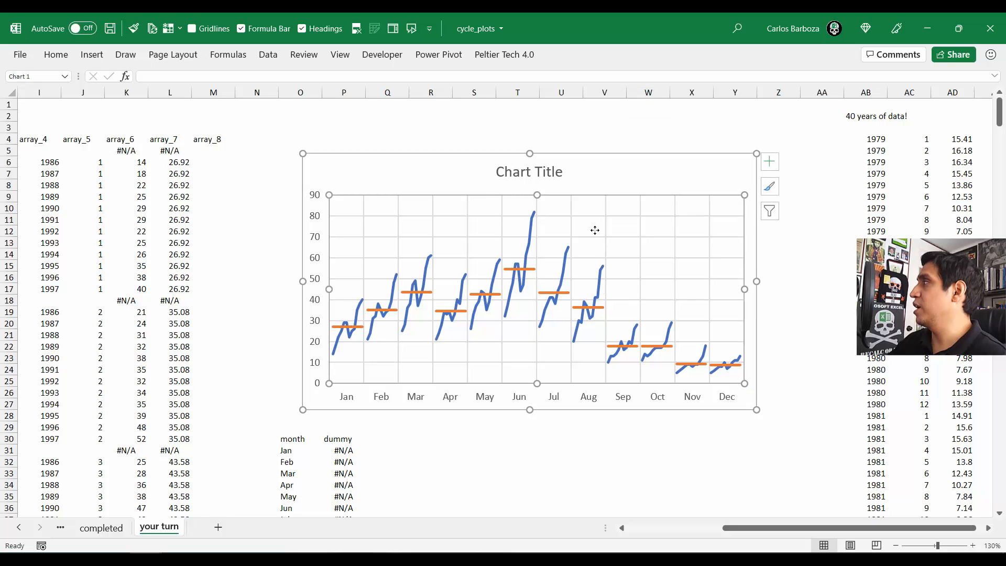
{"action": "right_click", "coordinate": [591, 232]}
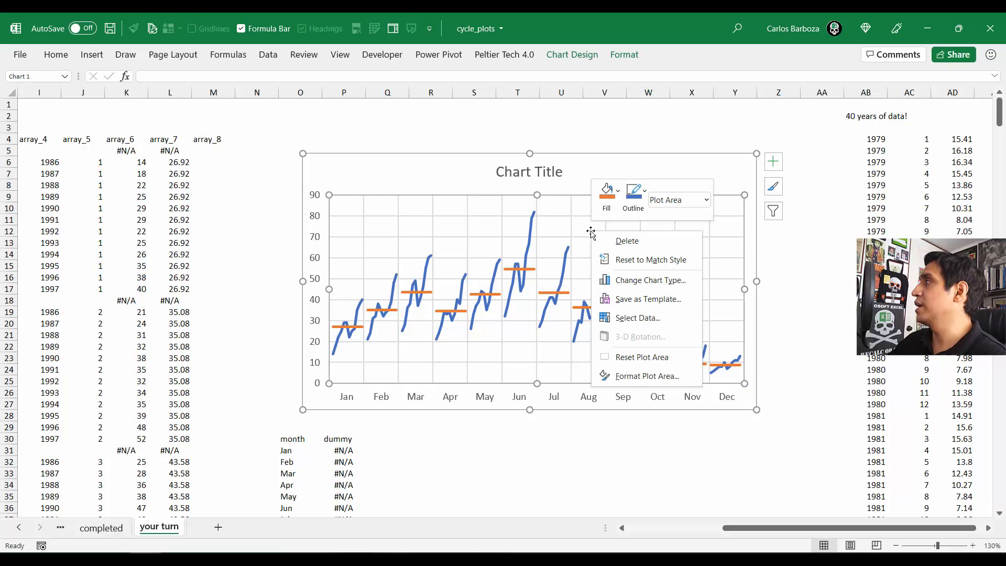
{"action": "left_click", "coordinate": [606, 196]}
{"action": "left_click", "coordinate": [602, 282]}
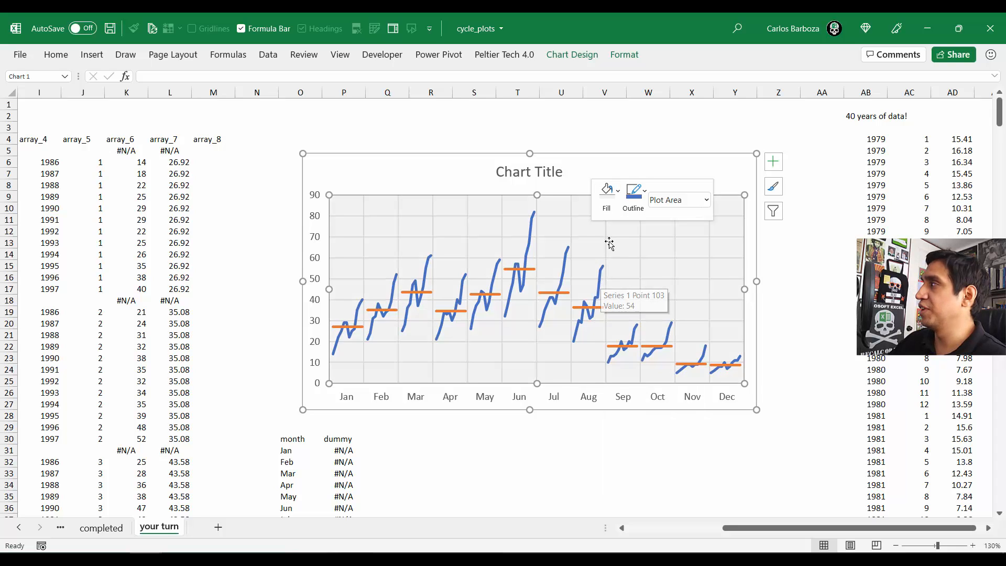
{"action": "left_click", "coordinate": [607, 196]}
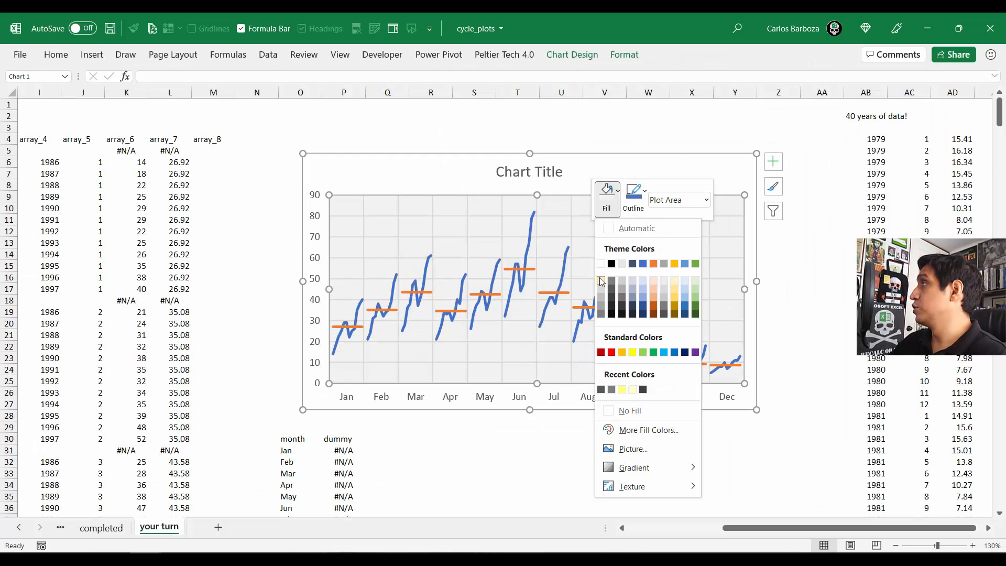
{"action": "left_click", "coordinate": [601, 281]}
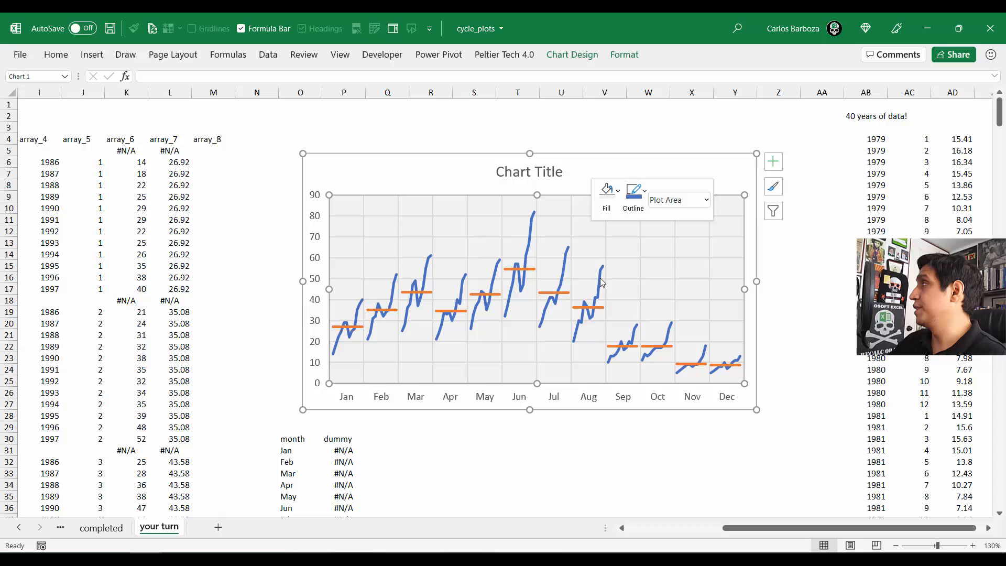
Step: Format the vertical gridlines between the months with a white outline and a 1½ pt weight
{"action": "left_click", "coordinate": [572, 236]}
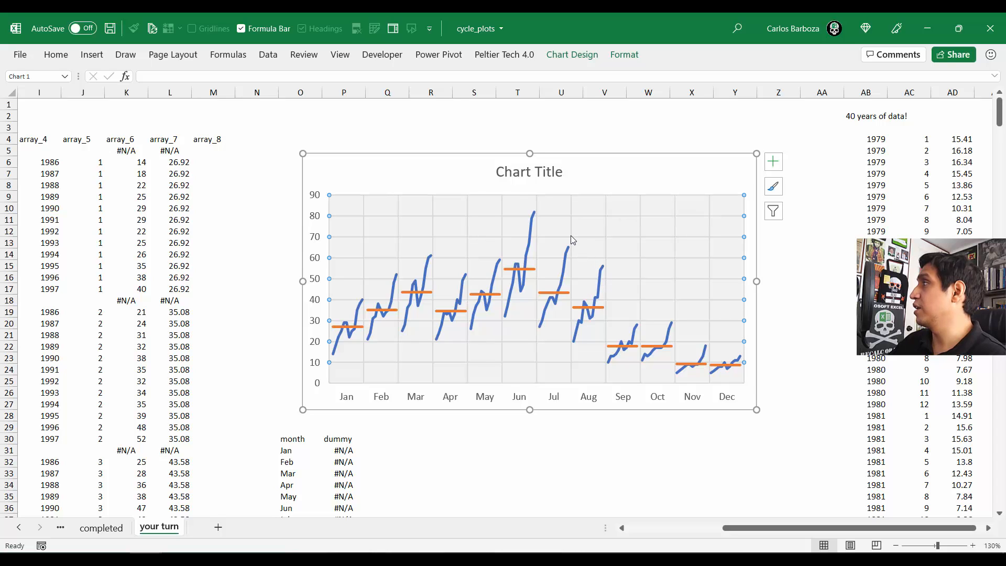
{"action": "left_click", "coordinate": [646, 404]}
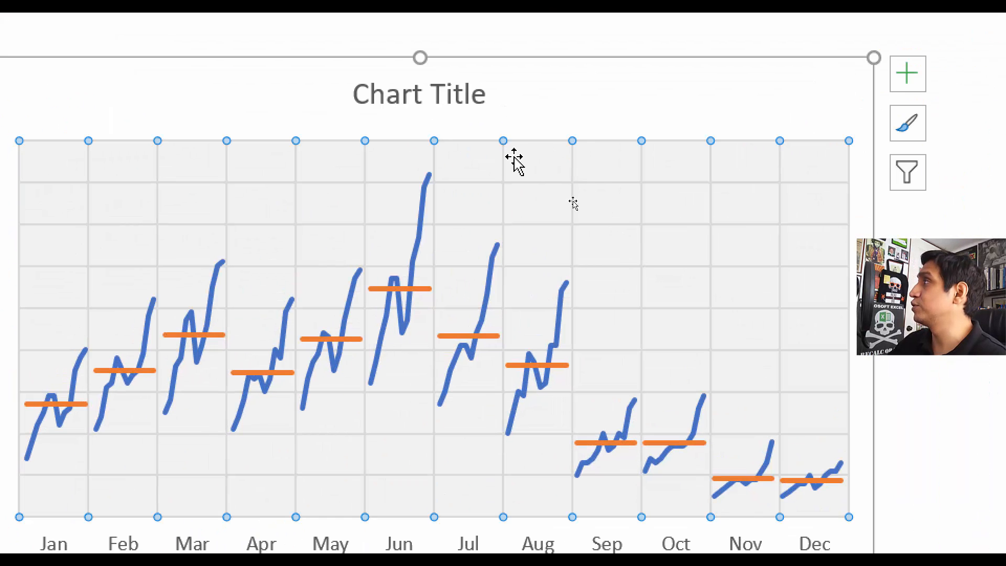
{"action": "right_click", "coordinate": [299, 165]}
{"action": "left_click", "coordinate": [384, 92]}
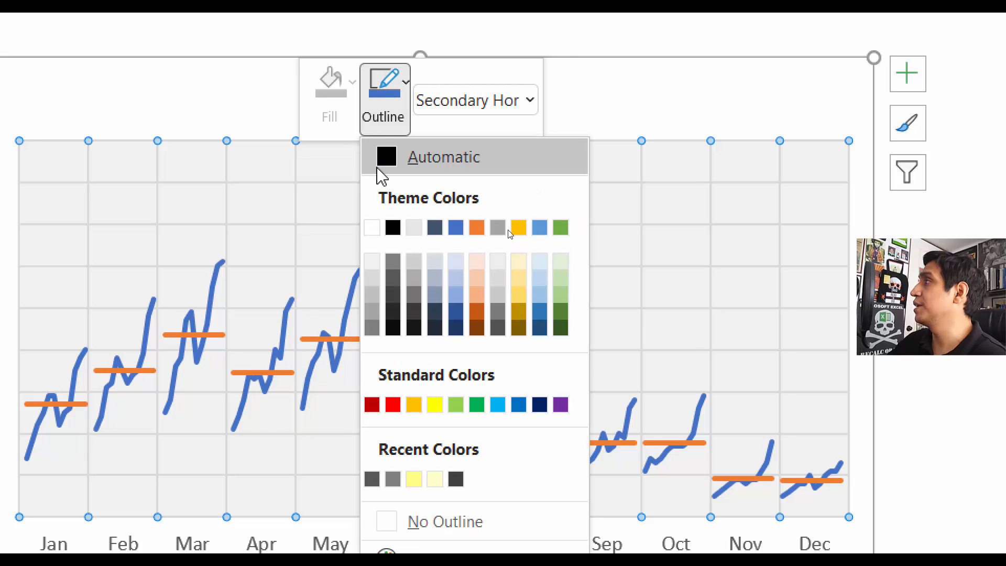
{"action": "left_click", "coordinate": [371, 227]}
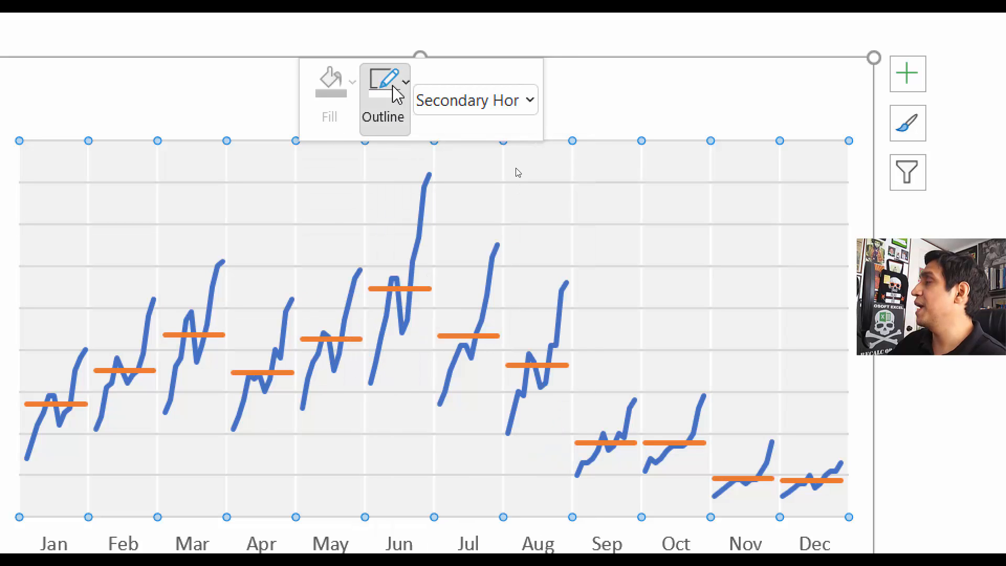
{"action": "left_click", "coordinate": [384, 92]}
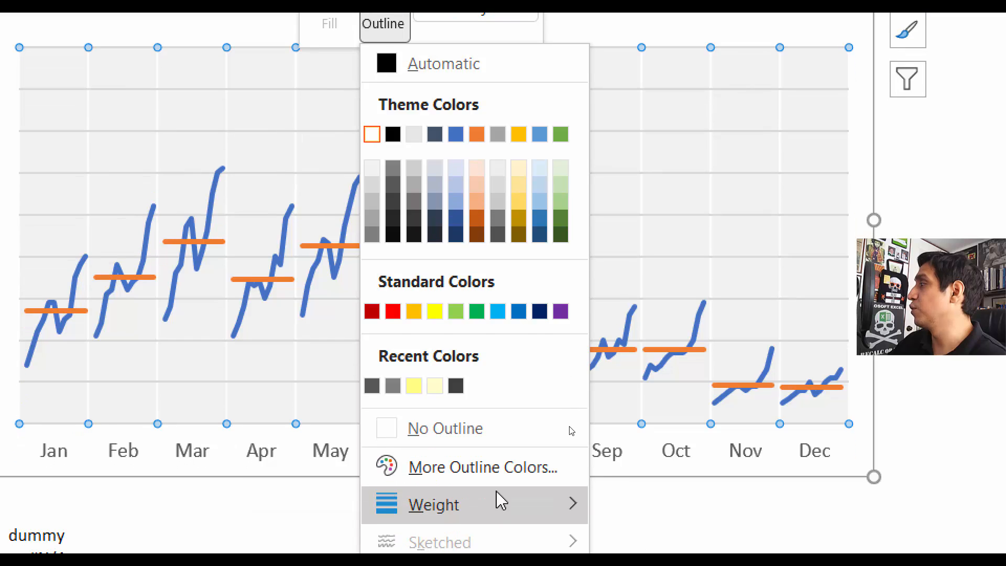
{"action": "mouse_move", "coordinate": [503, 513]}
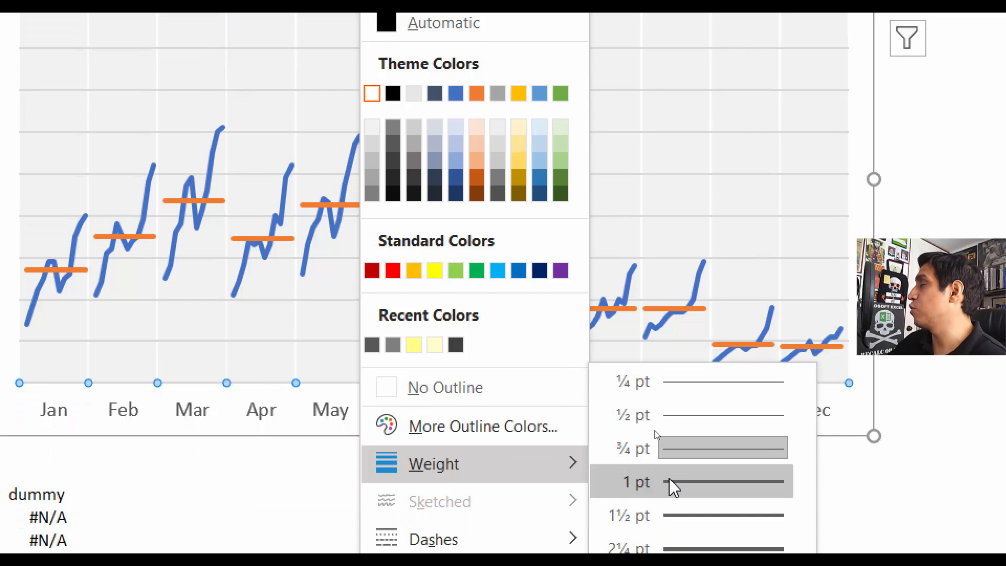
{"action": "left_click", "coordinate": [670, 517]}
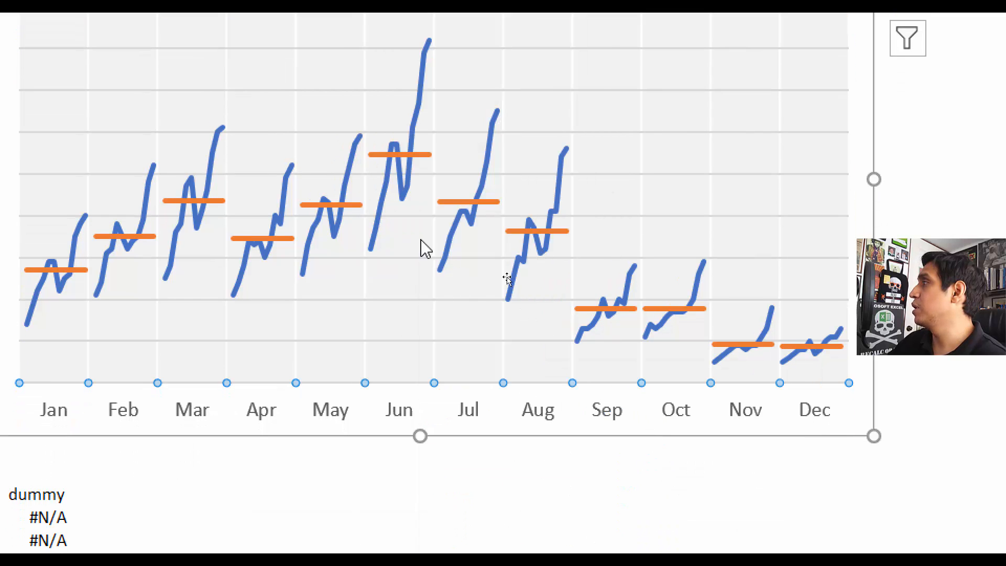
Step: Apply a heavier outline weight to the white vertical gridlines and deselect the chart
{"action": "right_click", "coordinate": [366, 120]}
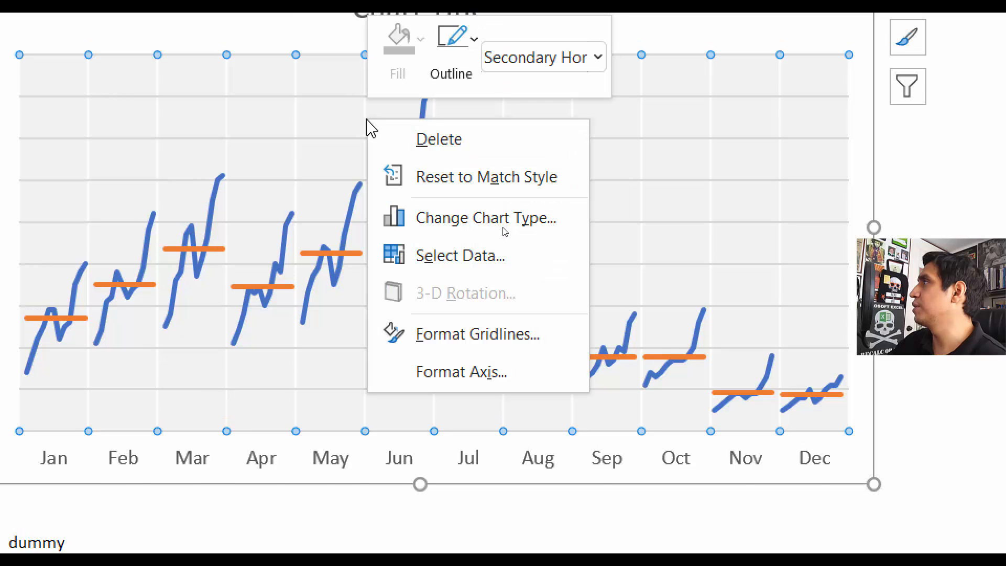
{"action": "left_click", "coordinate": [461, 65]}
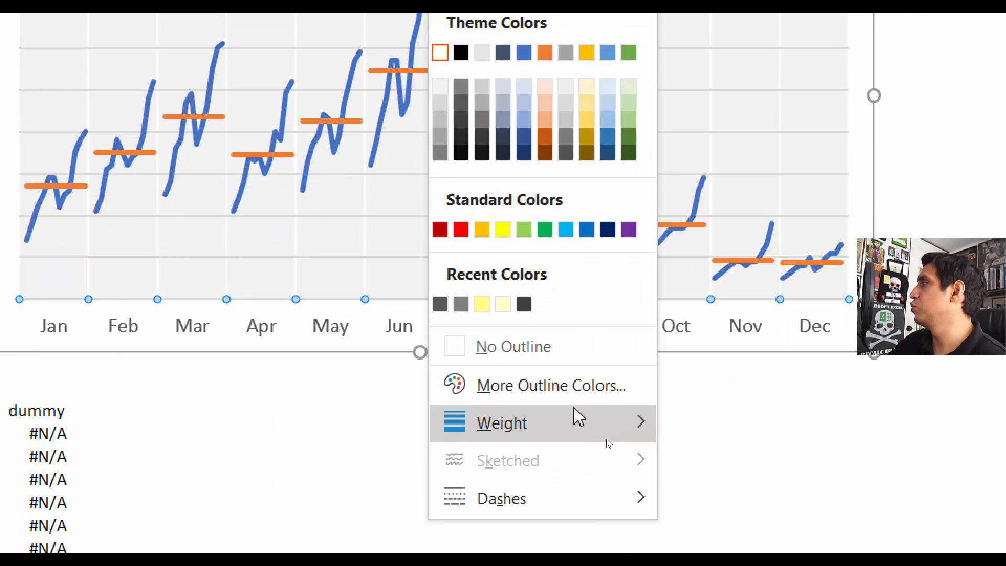
{"action": "mouse_move", "coordinate": [622, 420]}
{"action": "left_click", "coordinate": [760, 443]}
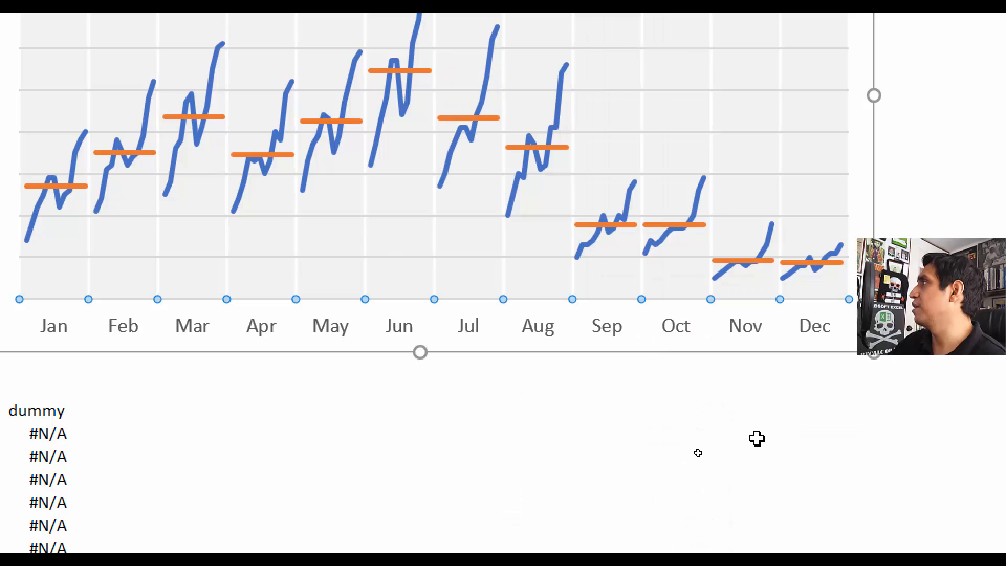
{"action": "left_click", "coordinate": [480, 440]}
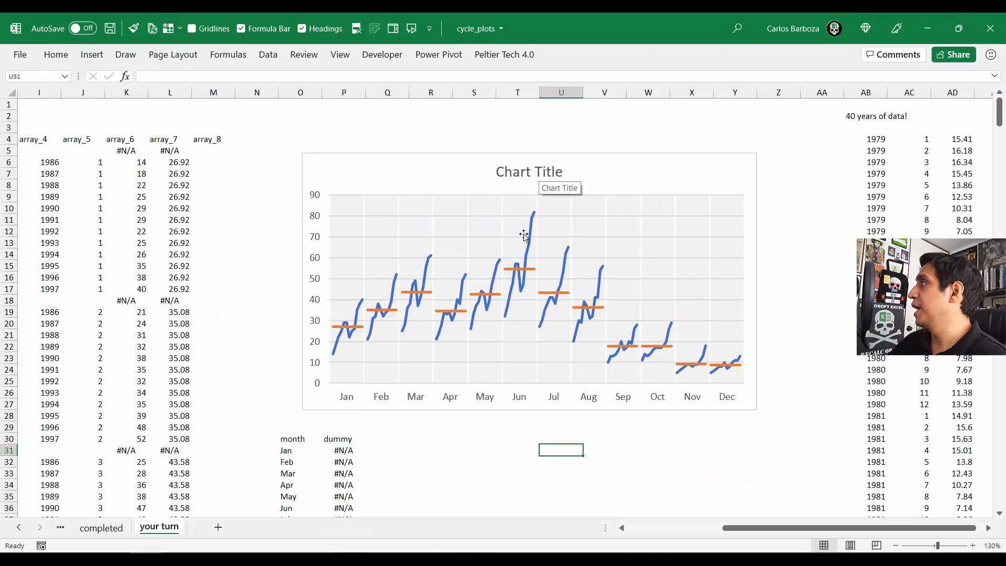
Step: Set the outline of the chart's horizontal value-axis gridlines to a light grey accent shade and deselect the chart
{"action": "left_click", "coordinate": [493, 220]}
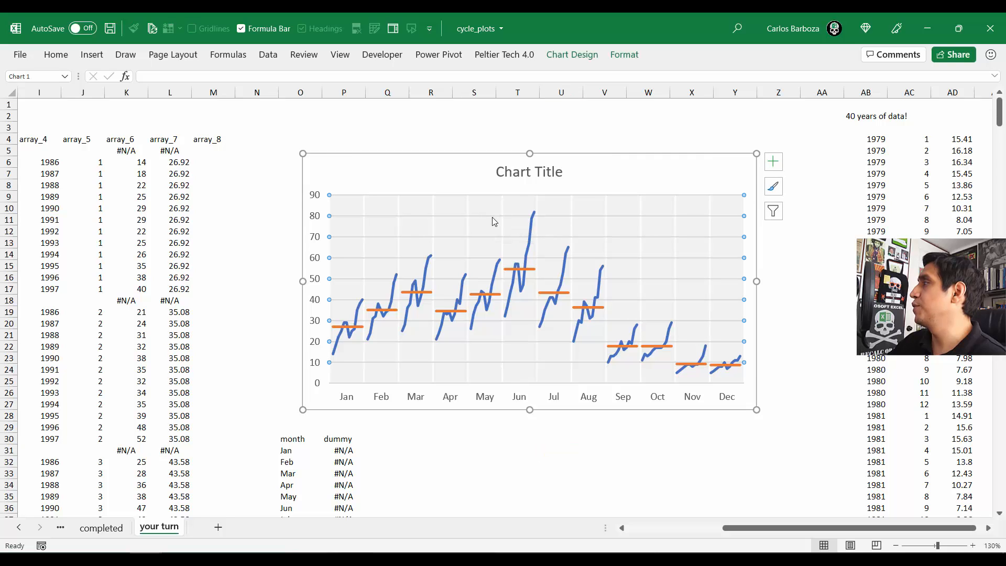
{"action": "right_click", "coordinate": [494, 221]}
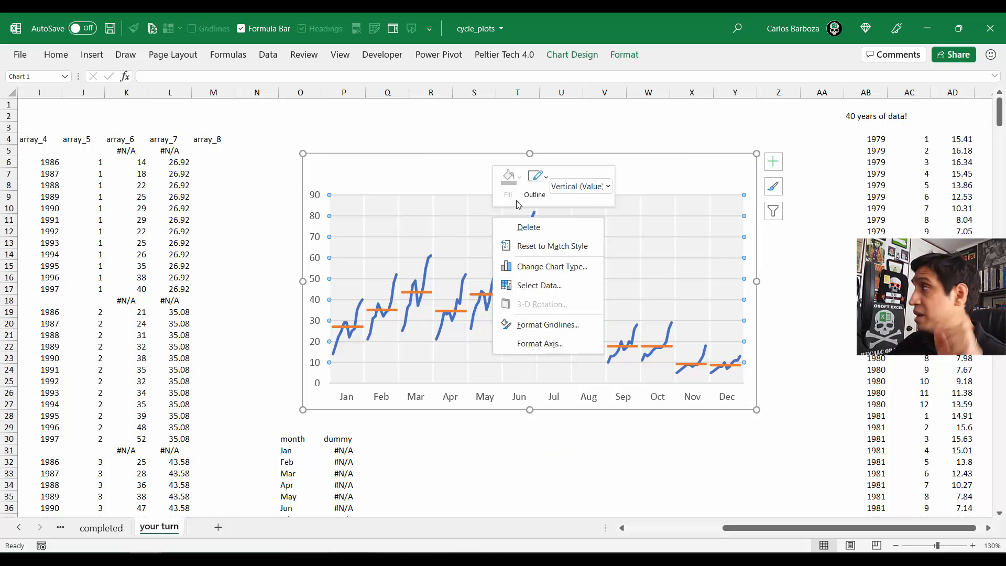
{"action": "left_click", "coordinate": [538, 191]}
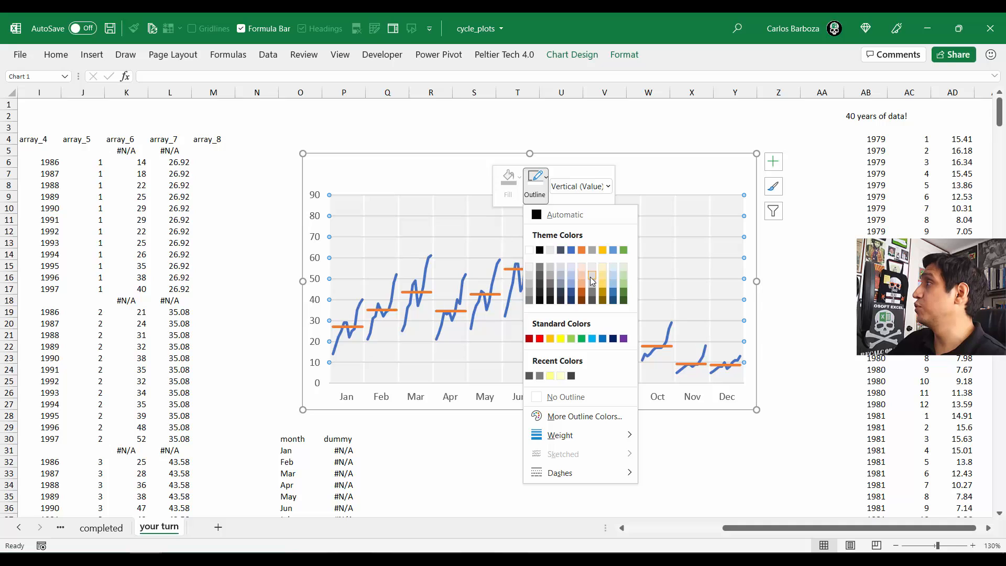
{"action": "left_click", "coordinate": [592, 281]}
{"action": "left_click", "coordinate": [535, 180]}
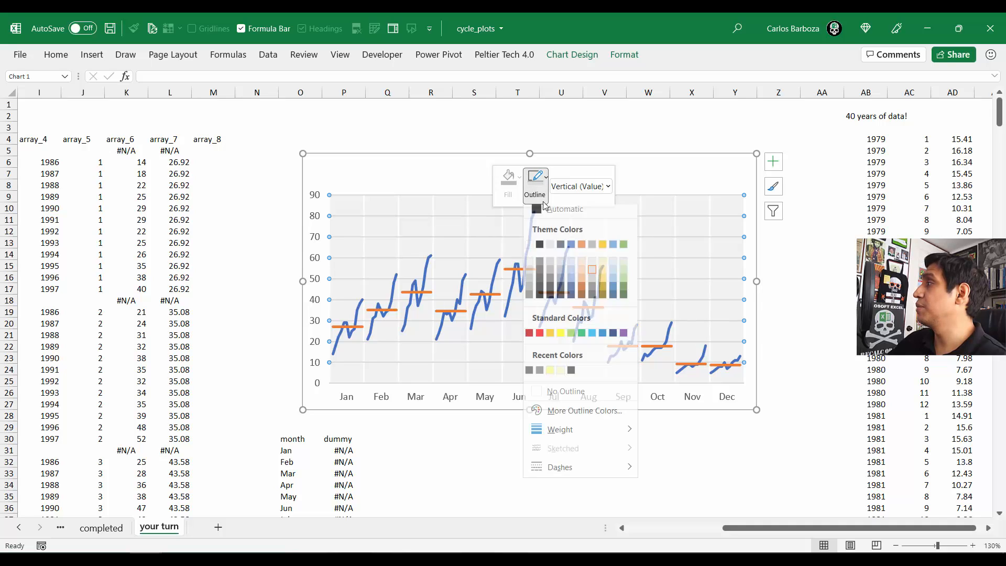
{"action": "left_click", "coordinate": [592, 269]}
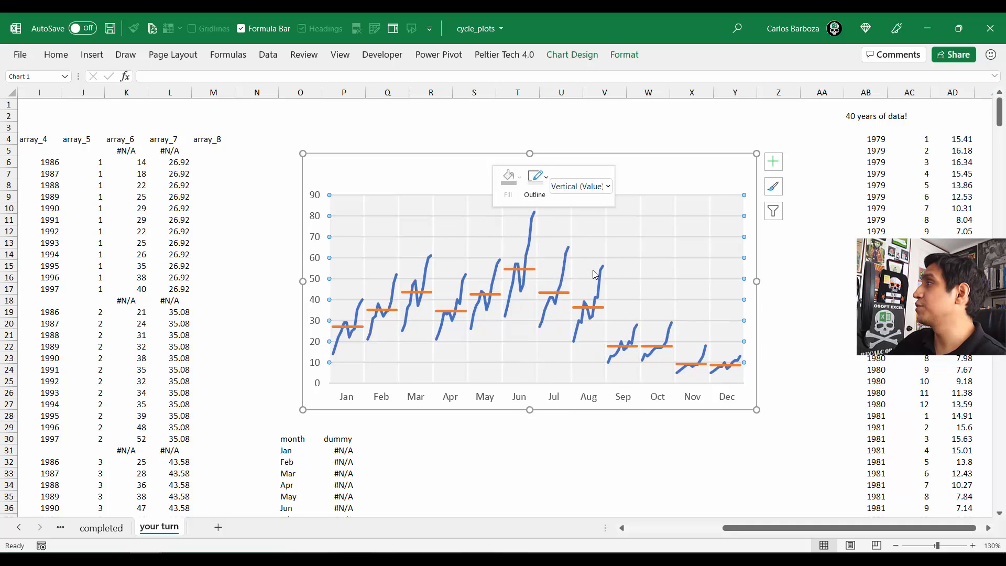
{"action": "left_click", "coordinate": [543, 188]}
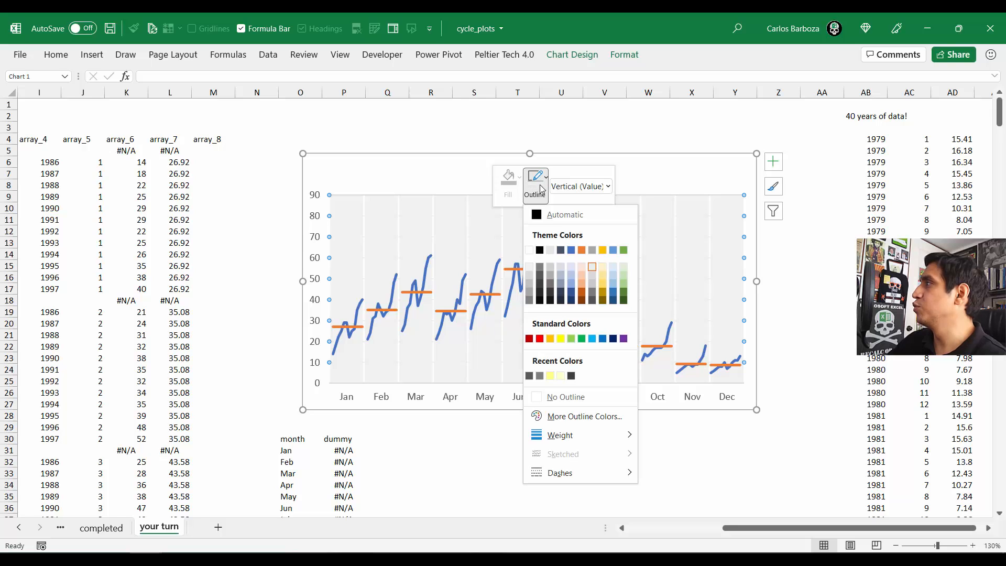
{"action": "left_click", "coordinate": [530, 273]}
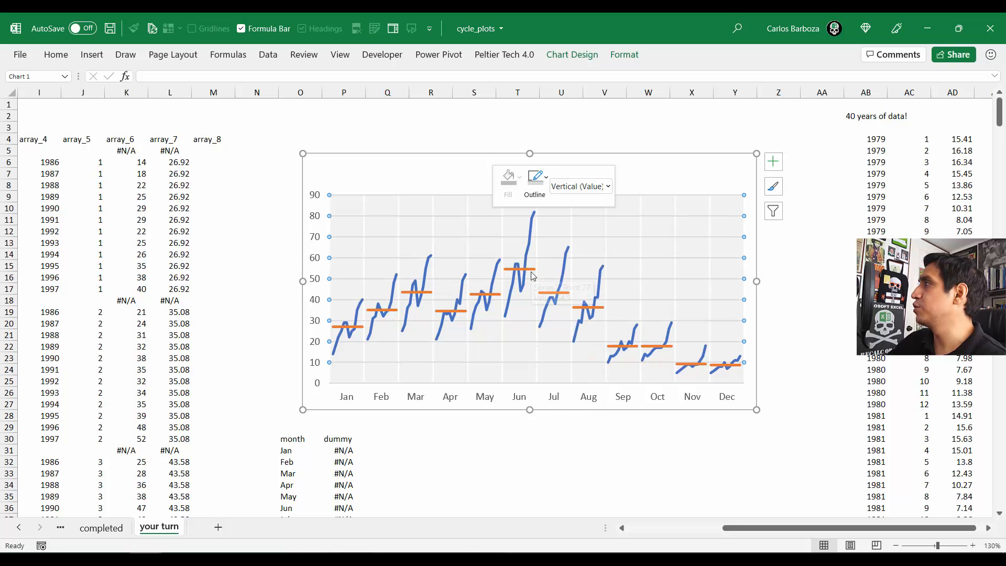
{"action": "left_click", "coordinate": [537, 181]}
{"action": "left_click", "coordinate": [592, 277]}
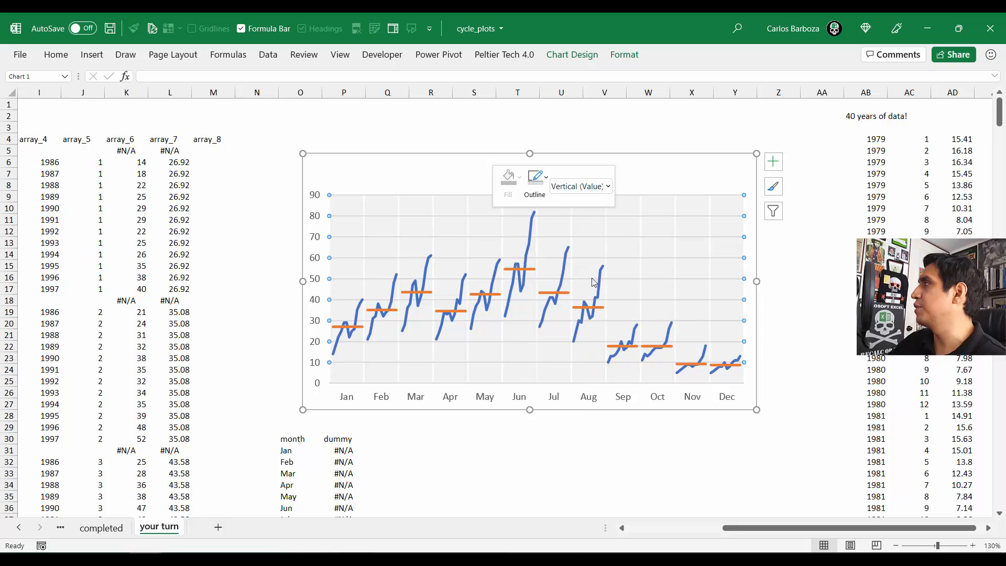
{"action": "left_click", "coordinate": [634, 436]}
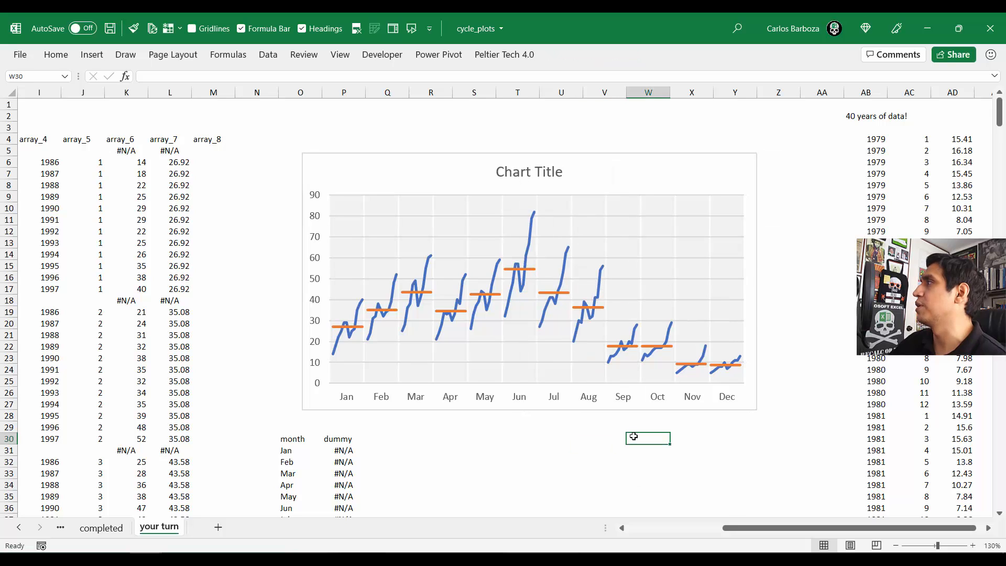
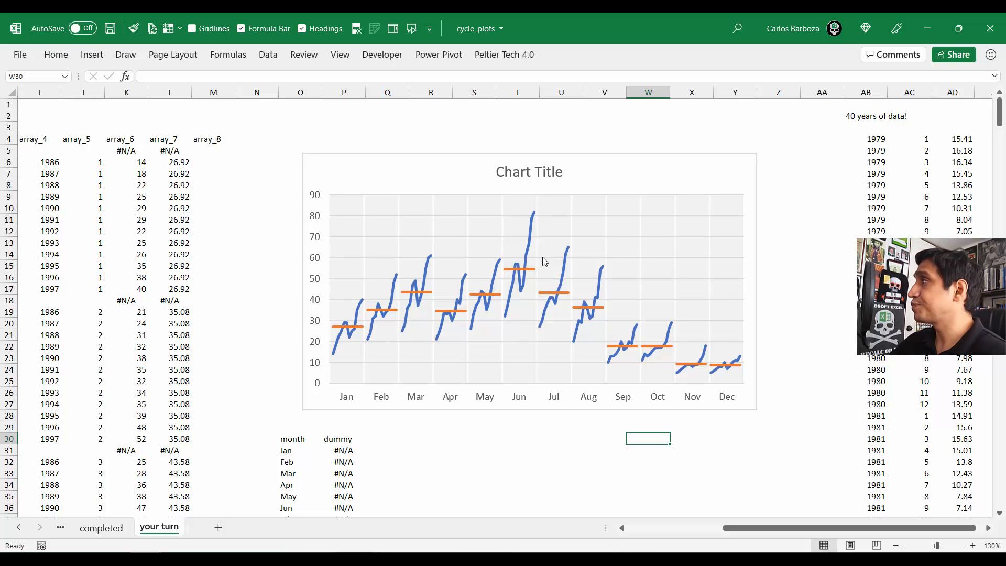
Step: Set the outline weight of the blue monthly data series to 1½ pt
{"action": "left_click", "coordinate": [527, 242]}
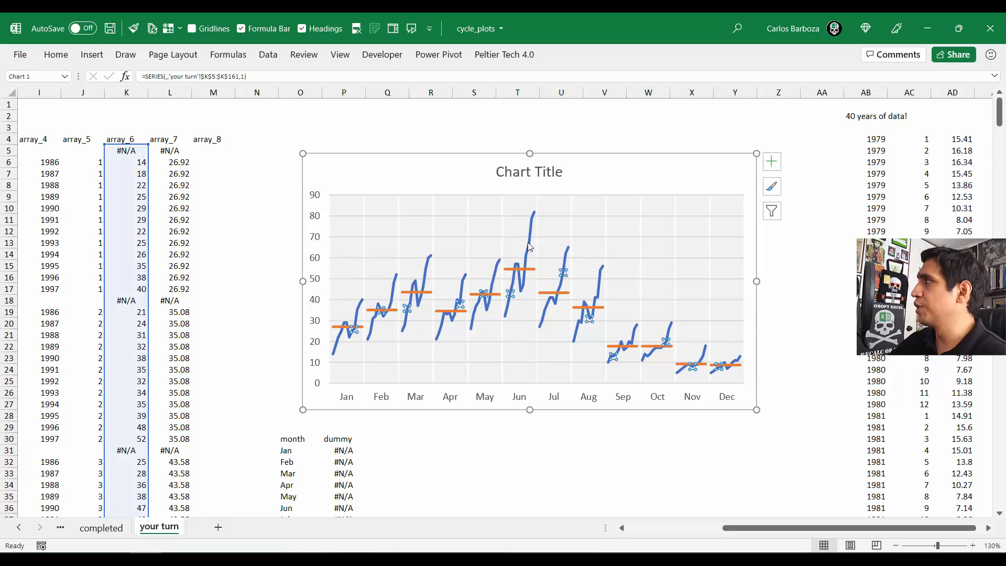
{"action": "right_click", "coordinate": [527, 242]}
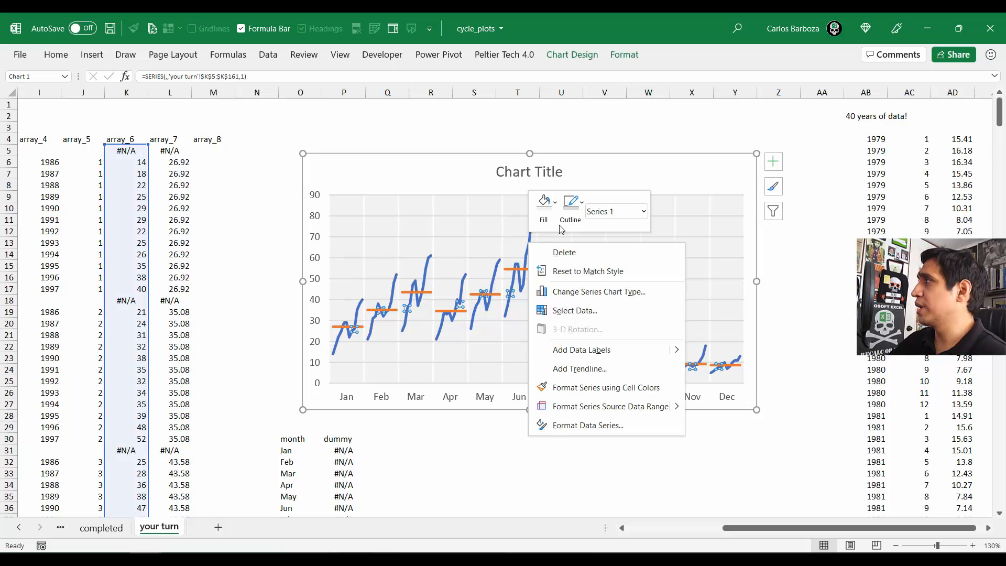
{"action": "left_click", "coordinate": [570, 210]}
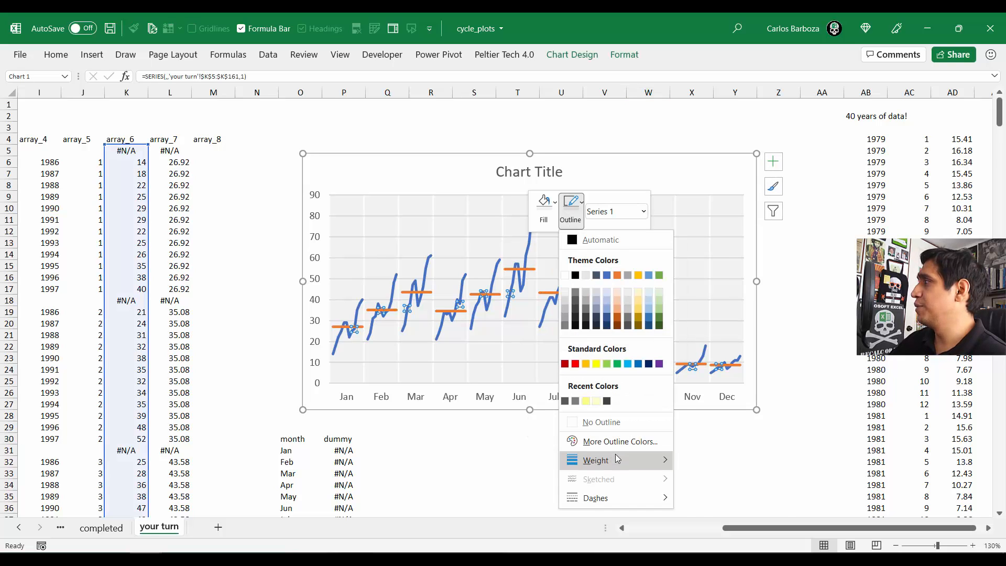
{"action": "mouse_move", "coordinate": [618, 460]}
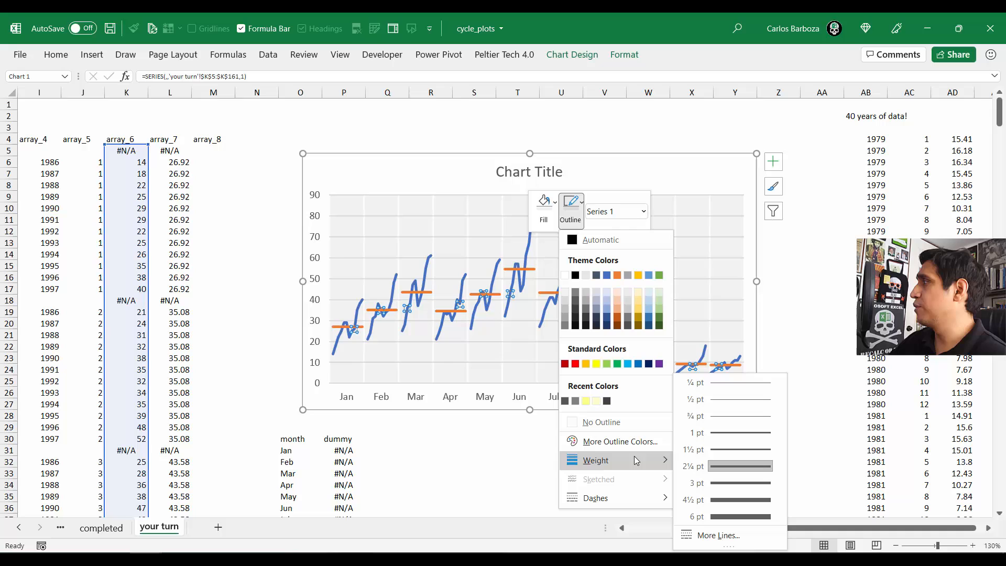
{"action": "left_click", "coordinate": [709, 450]}
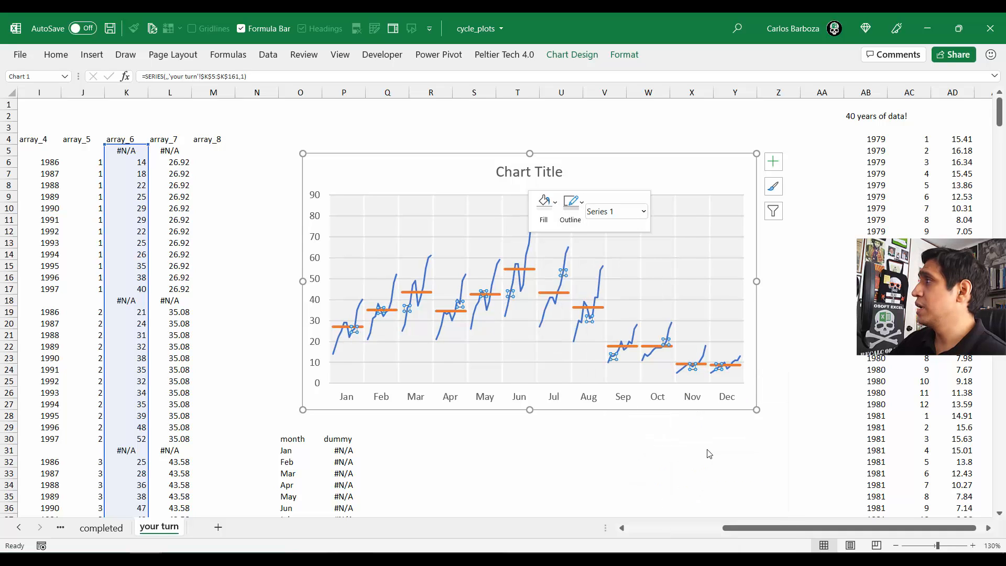
Step: Format the orange monthly average lines with a 1½ pt weight and a dark grey #595959 outline
{"action": "left_click", "coordinate": [563, 293]}
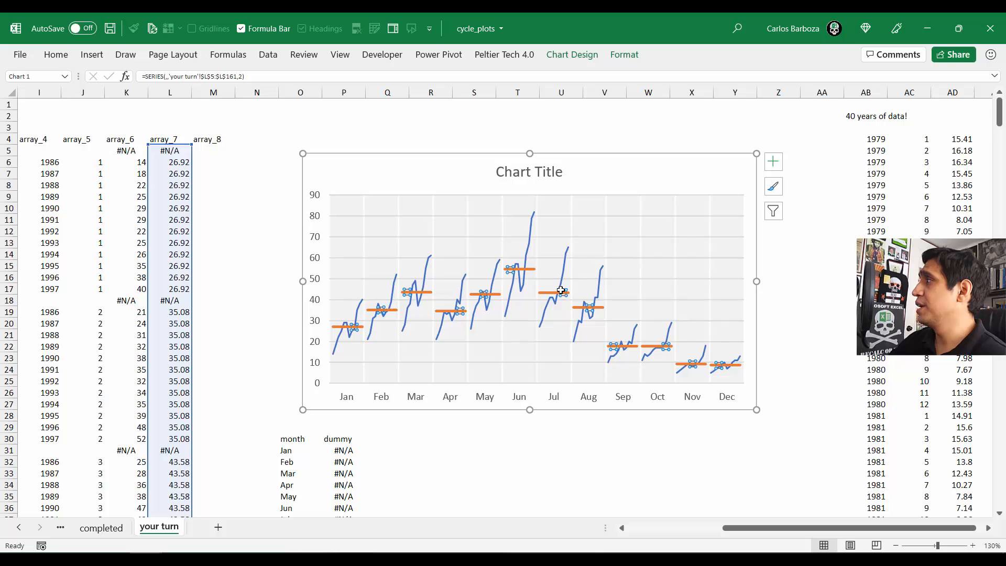
{"action": "right_click", "coordinate": [561, 291]}
{"action": "left_click", "coordinate": [604, 255]}
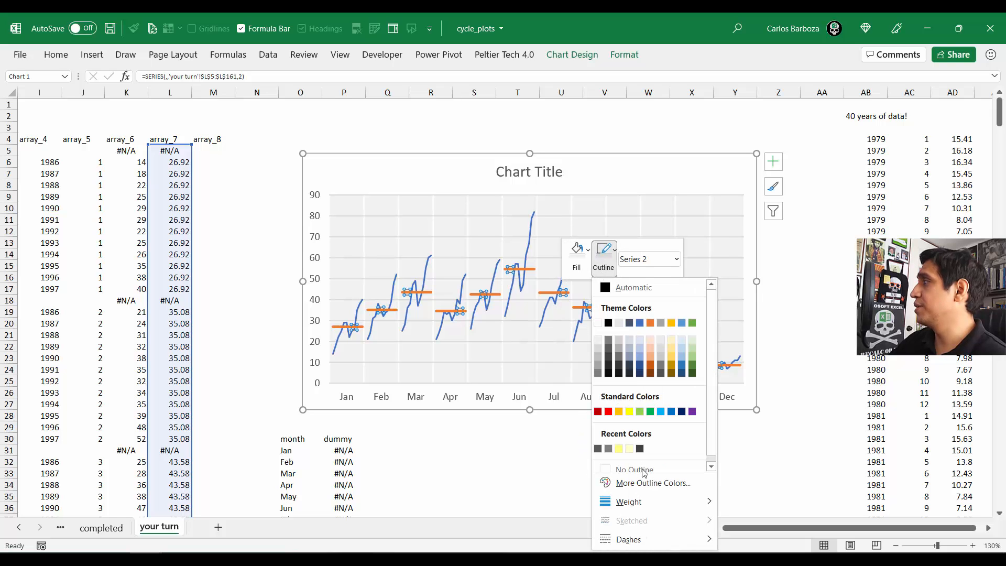
{"action": "mouse_move", "coordinate": [643, 494]}
{"action": "left_click", "coordinate": [764, 454]}
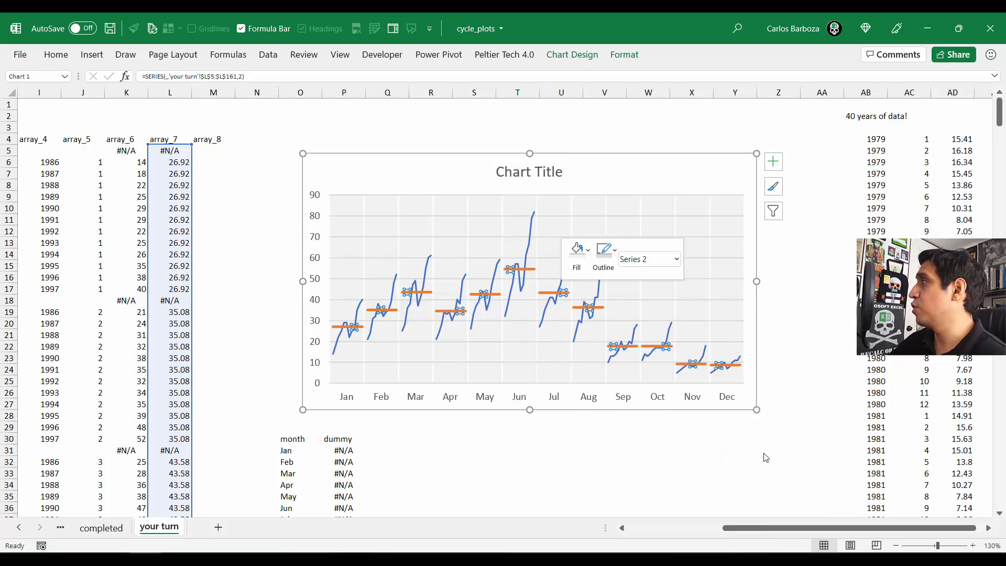
{"action": "left_click", "coordinate": [606, 254]}
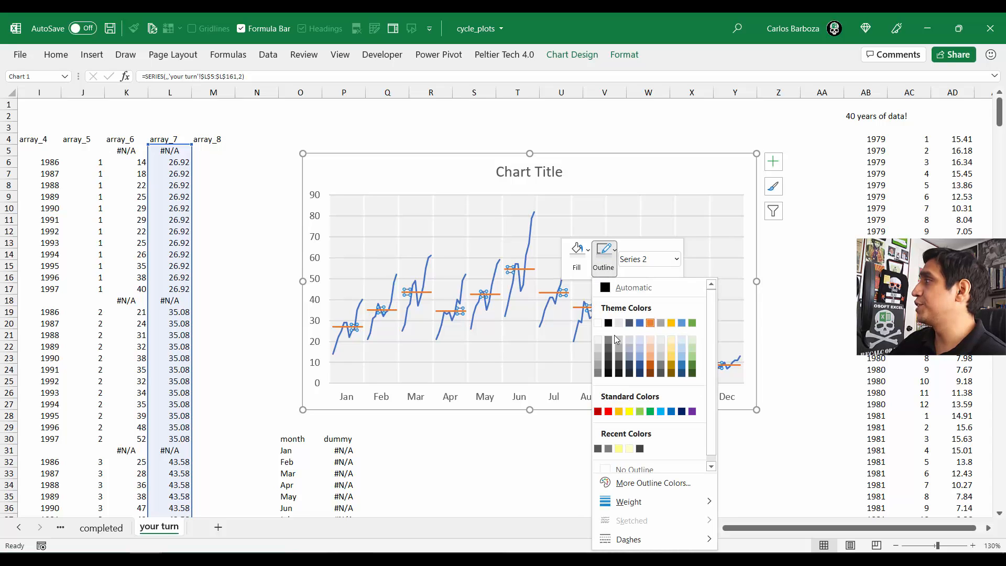
{"action": "left_click", "coordinate": [601, 356]}
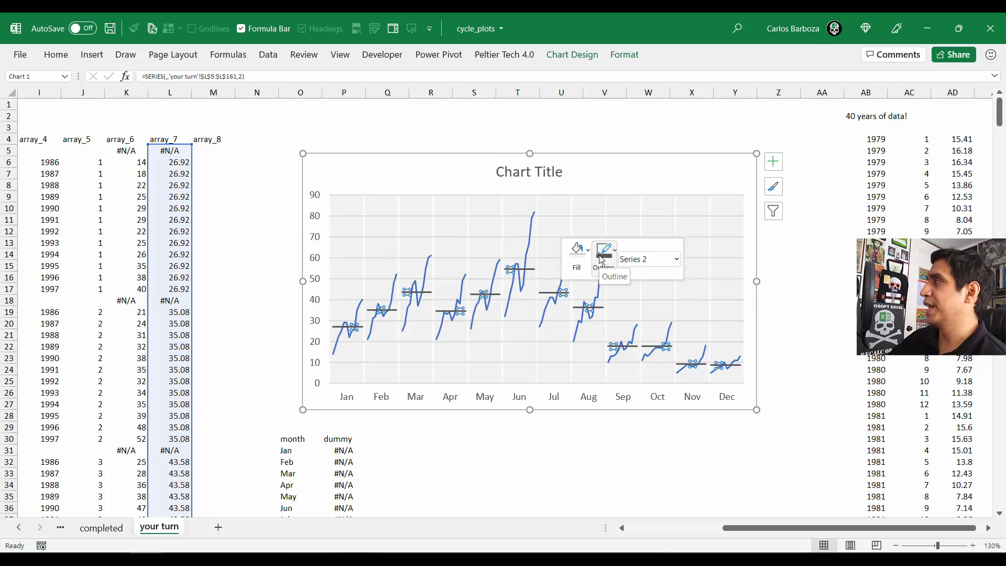
Step: Give the outline colour of the dark grey average lines 40% transparency and deselect the chart
{"action": "left_click", "coordinate": [601, 258]}
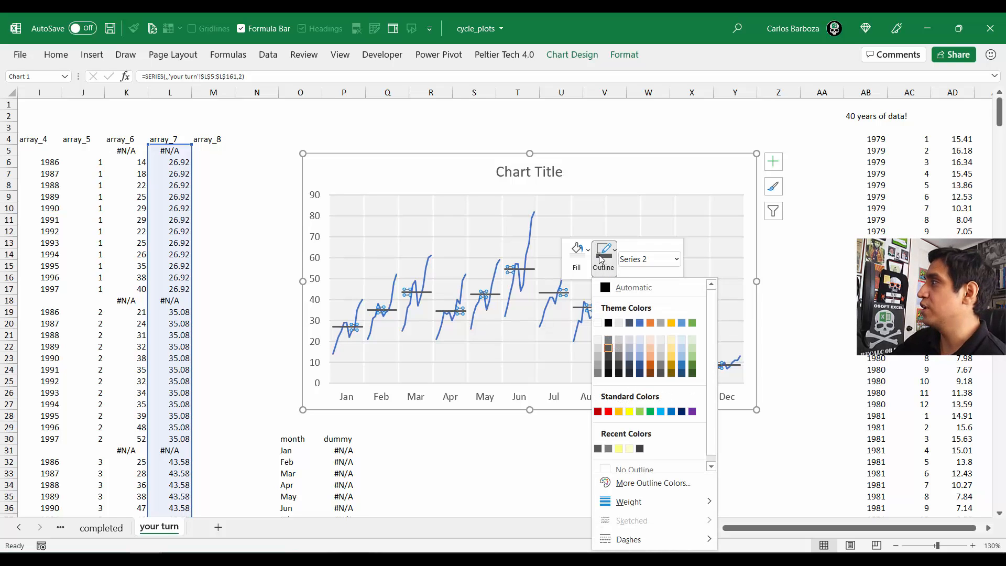
{"action": "left_click", "coordinate": [638, 483]}
{"action": "left_click_drag", "start_coordinate": [633, 209], "coordinate": [221, 159]}
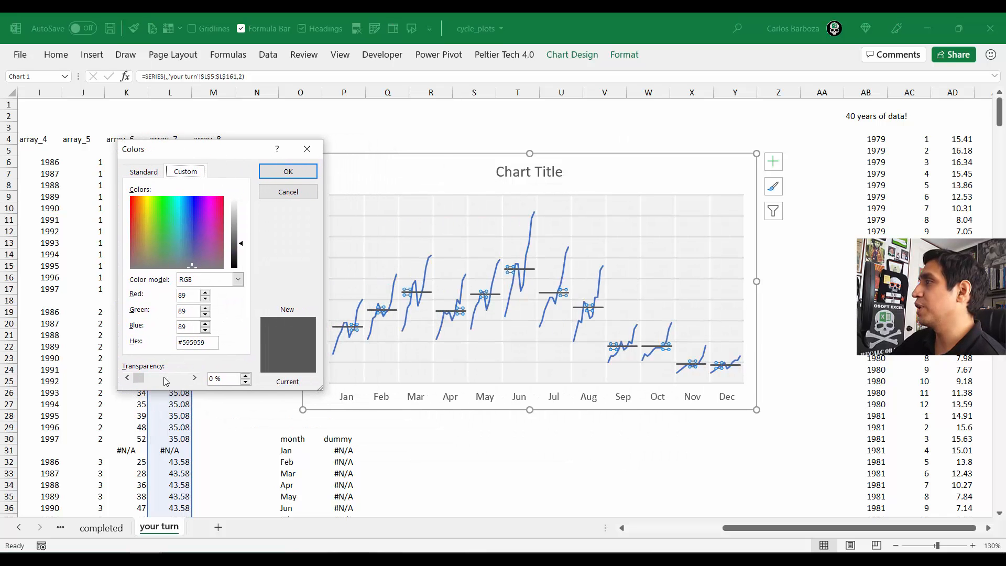
{"action": "left_click", "coordinate": [212, 379]}
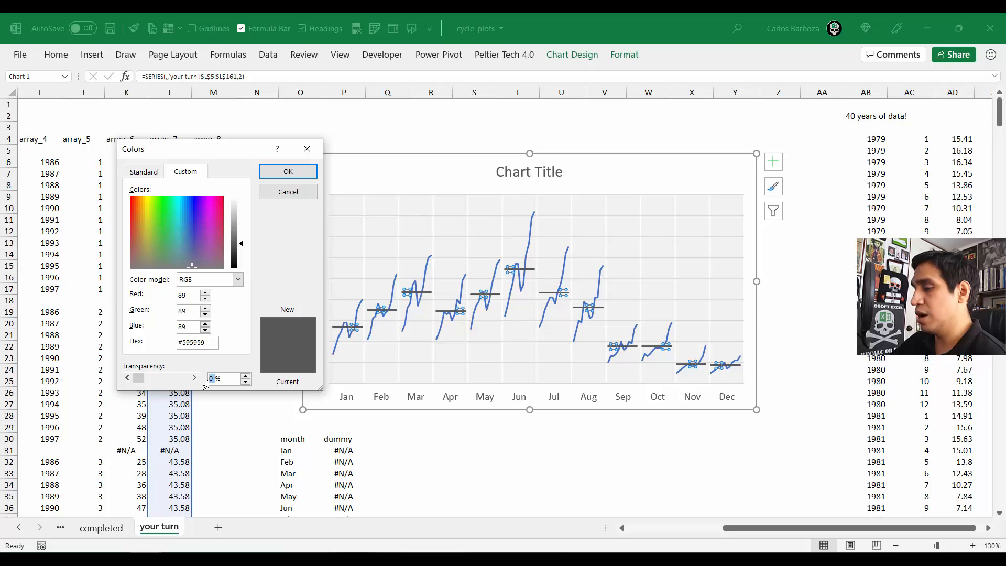
{"action": "type", "text": "40"}
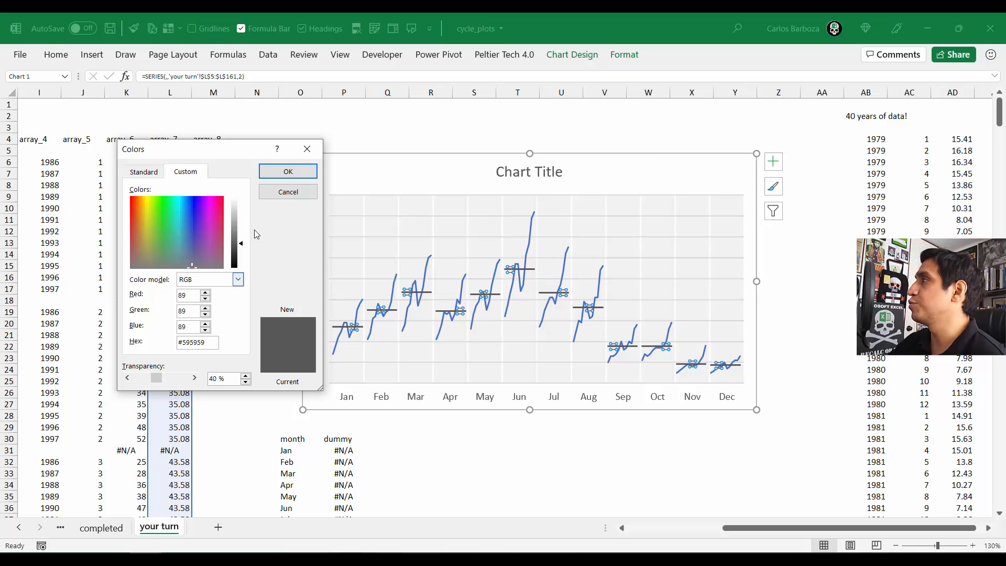
{"action": "left_click", "coordinate": [283, 172]}
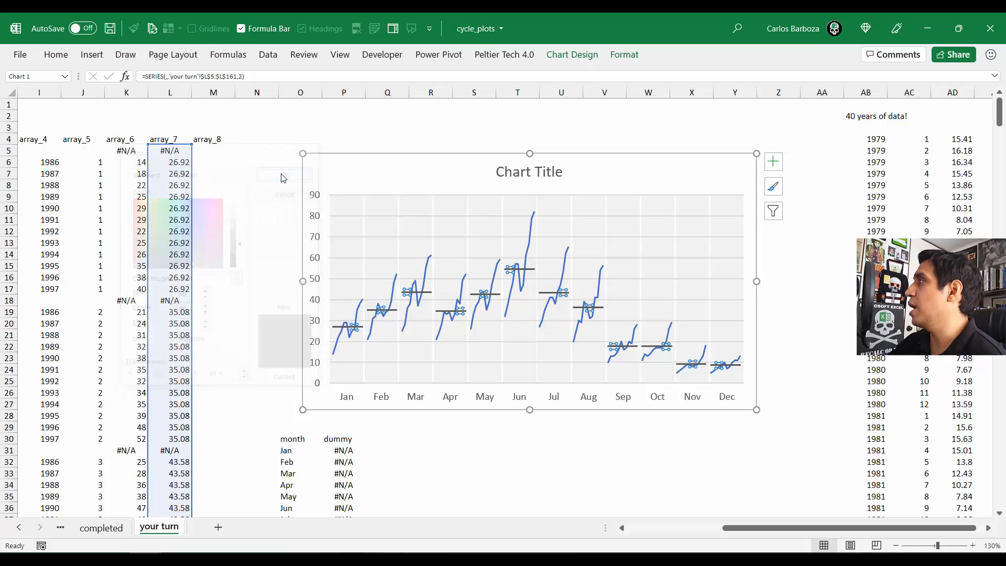
{"action": "left_click", "coordinate": [522, 439]}
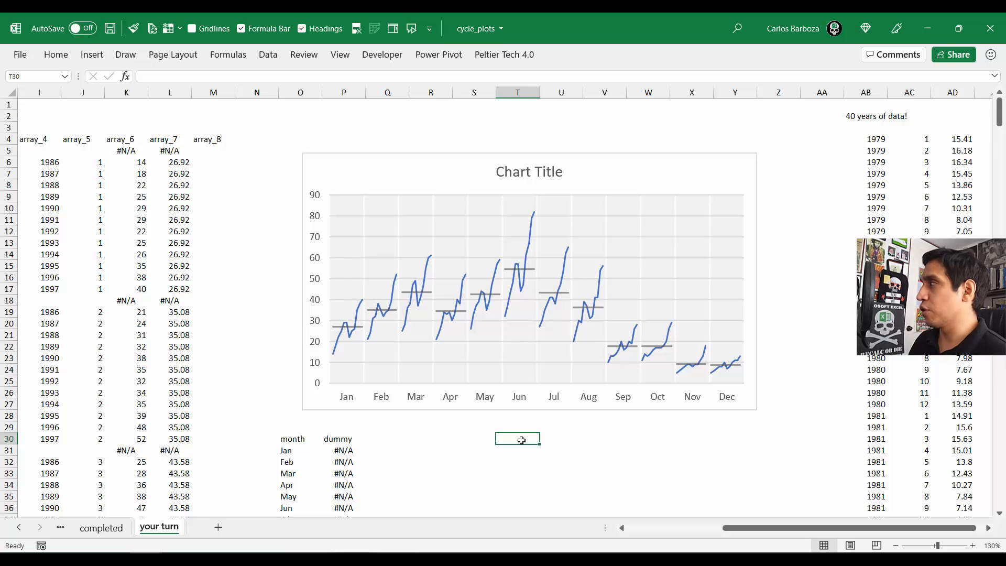
Step: Shift the chart slightly on the sheet, replace its title text with "cycle plot" and deselect it
{"action": "left_click", "coordinate": [384, 168]}
{"action": "left_click_drag", "start_coordinate": [384, 168], "coordinate": [372, 163]}
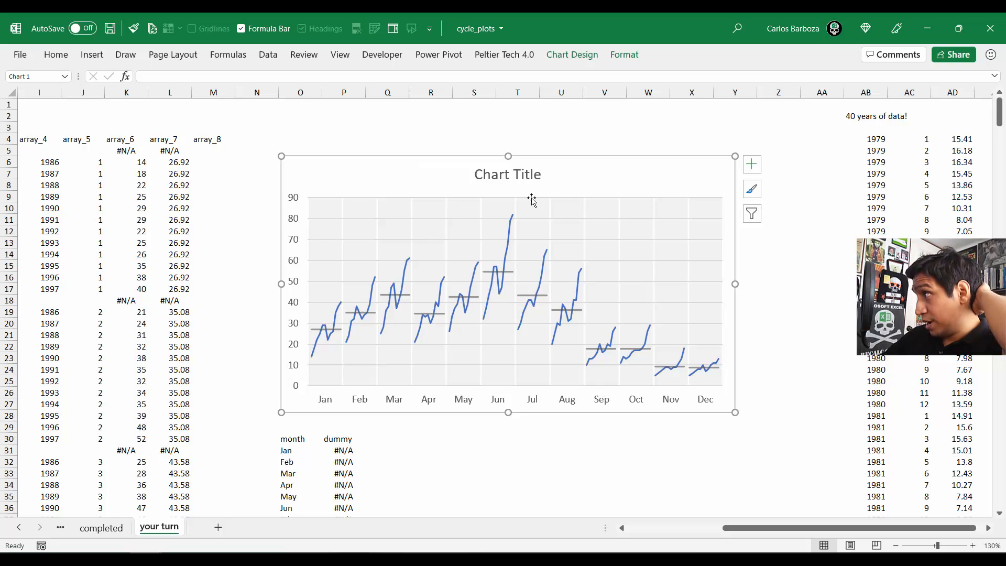
{"action": "left_click", "coordinate": [538, 169]}
{"action": "left_click", "coordinate": [538, 169]}
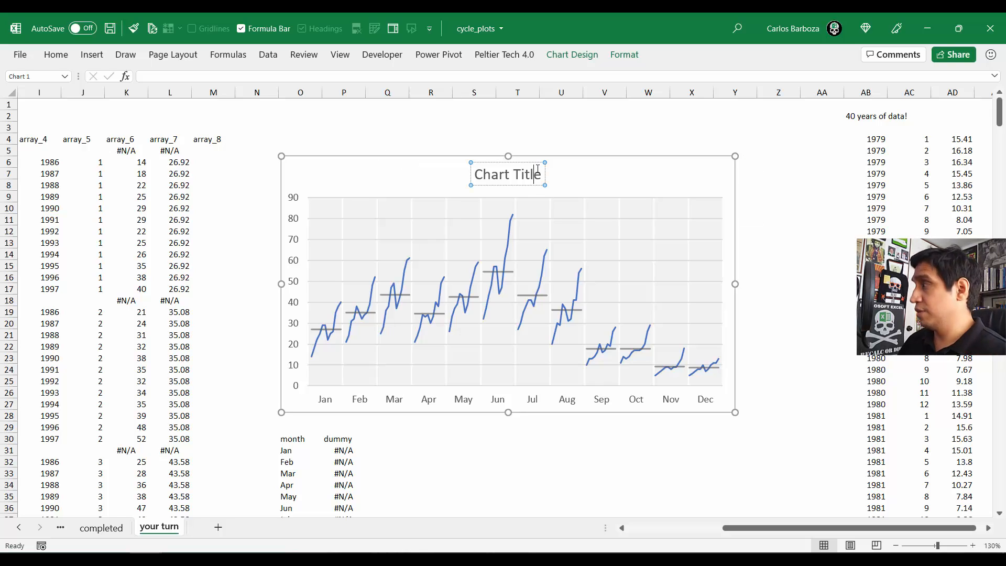
{"action": "key", "text": "ctrl+shift+Left"}
{"action": "key", "text": "ctrl+shift+Left"}
{"action": "type", "text": "ct"}
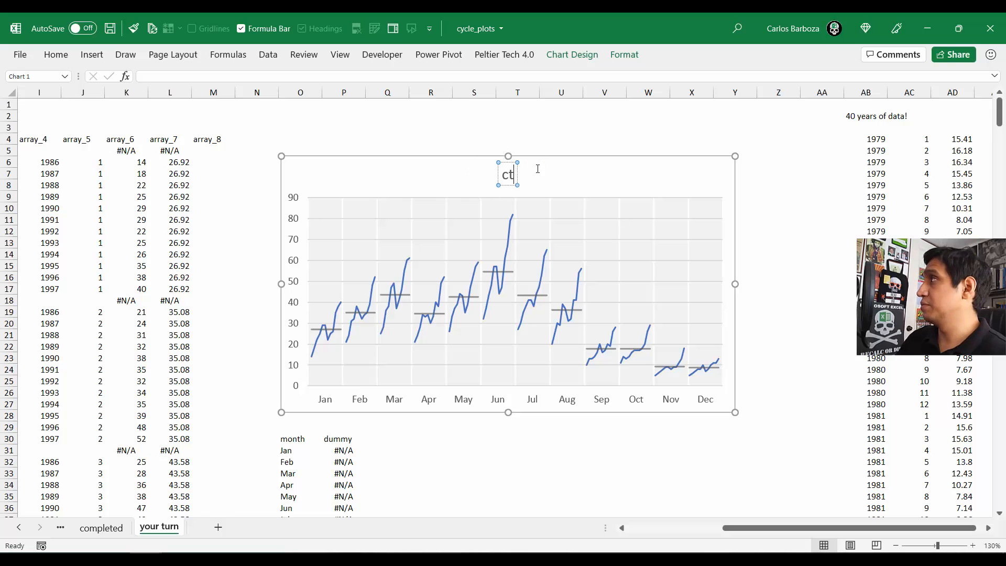
{"action": "key", "text": "BackSpace"}
{"action": "type", "text": "y"}
{"action": "key", "text": "BackSpace"}
{"action": "type", "text": "yc"}
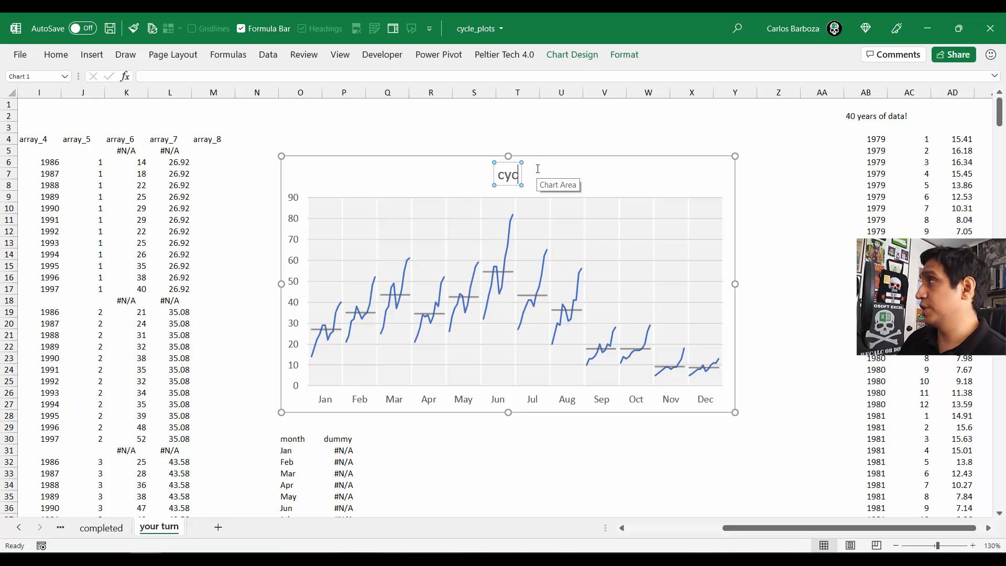
{"action": "type", "text": "leplot"}
{"action": "key", "text": "BackSpace"}
{"action": "key", "text": "BackSpace"}
{"action": "key", "text": "BackSpace"}
{"action": "key", "text": "BackSpace"}
{"action": "key", "text": "BackSpace"}
{"action": "key", "text": "BackSpace"}
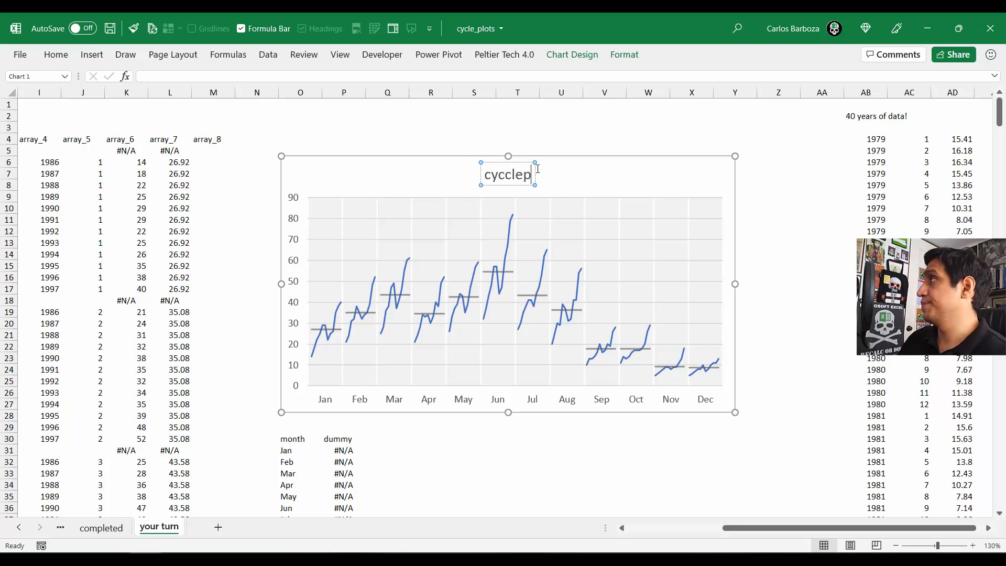
{"action": "type", "text": "c"}
{"action": "key", "text": "BackSpace"}
{"action": "type", "text": "le"}
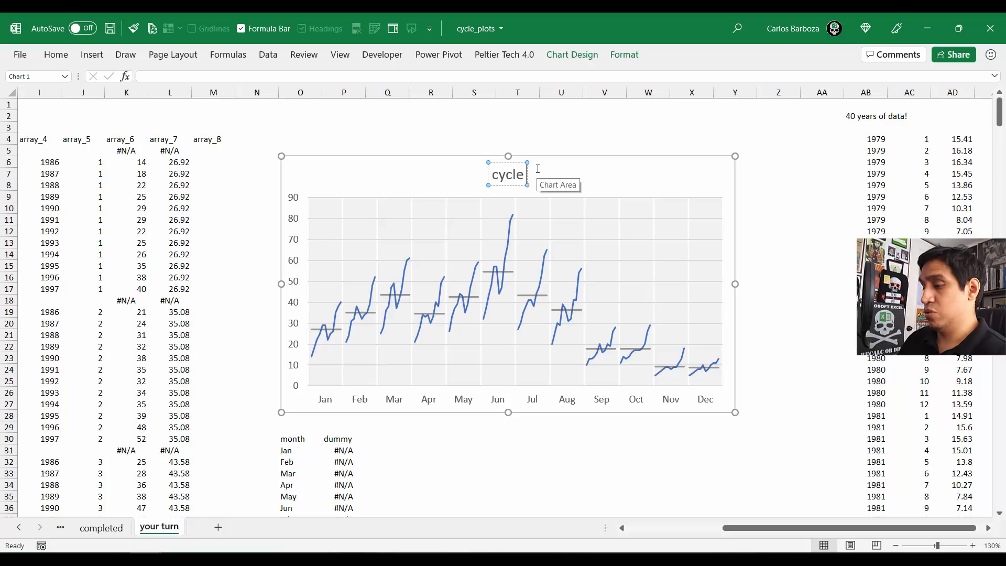
{"action": "type", "text": " plot"}
{"action": "left_click", "coordinate": [539, 137]}
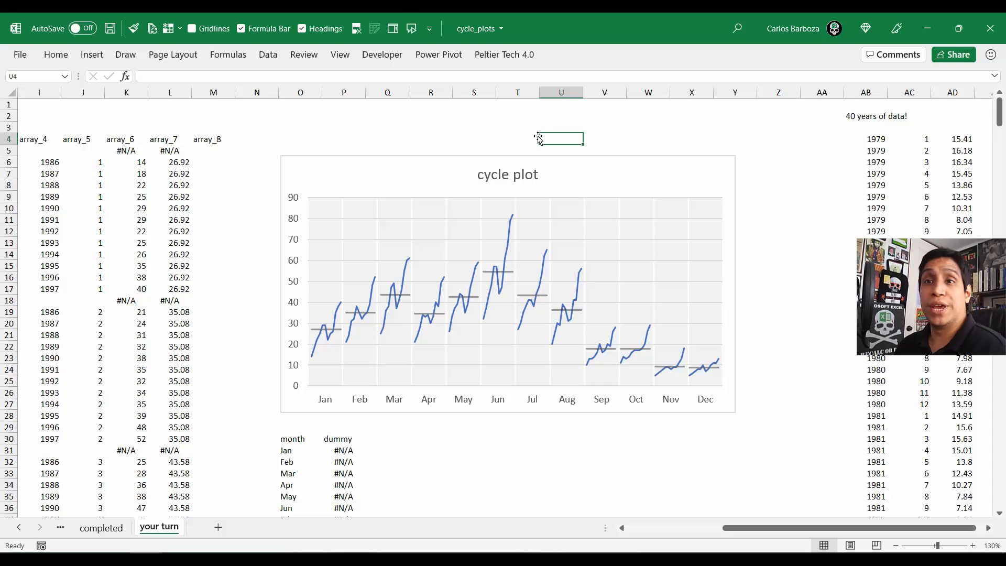
{"action": "left_click", "coordinate": [507, 260]}
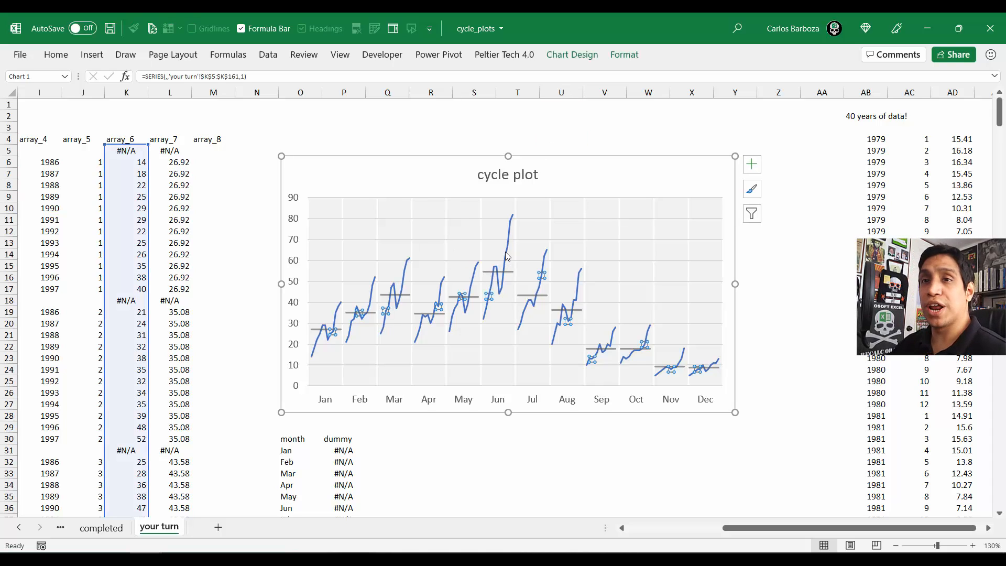
{"action": "mouse_move", "coordinate": [504, 260]}
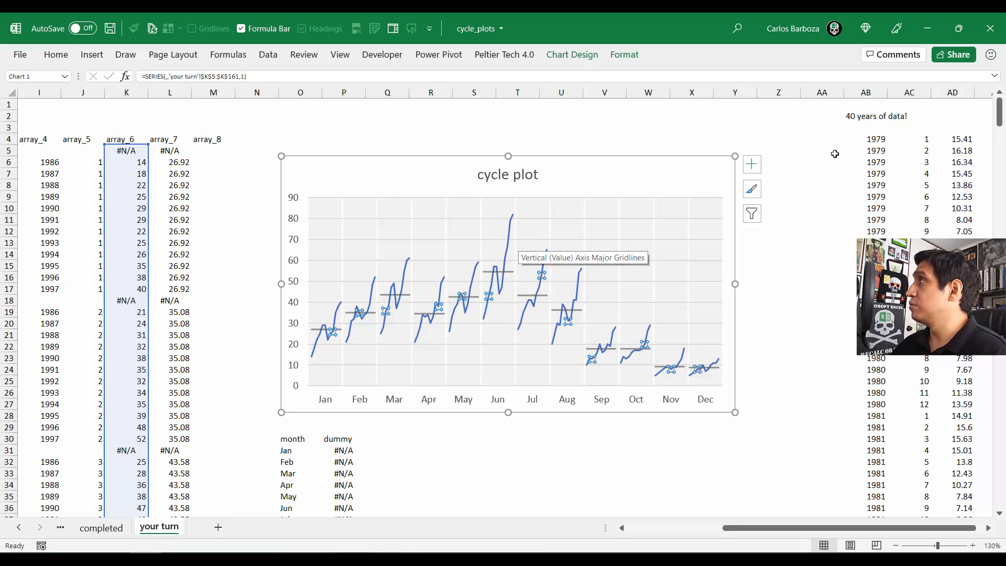
Step: Examine the 40-year data block starting in cell AB4, across its three columns and down to its last row
{"action": "left_click", "coordinate": [885, 139]}
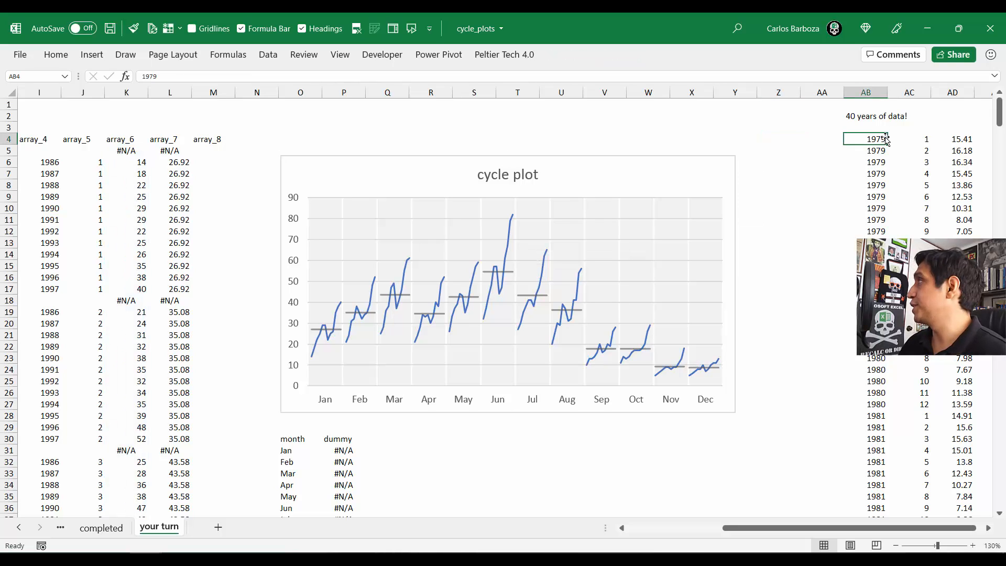
{"action": "key", "text": "ctrl+shift+Right"}
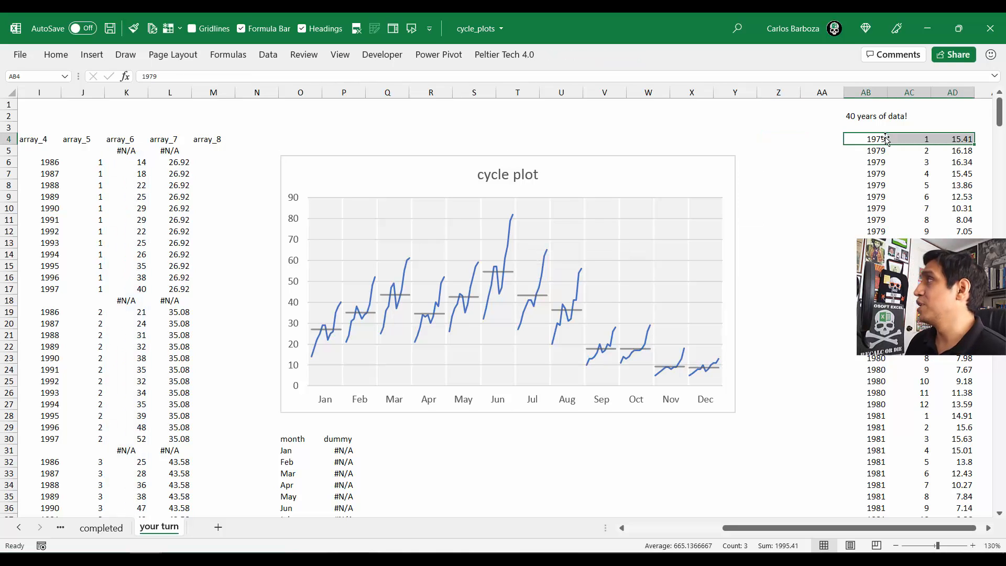
{"action": "key", "text": "Right"}
{"action": "key", "text": "Right"}
{"action": "key", "text": "Right"}
{"action": "key", "text": "Right"}
{"action": "key", "text": "Right"}
{"action": "key", "text": "Right"}
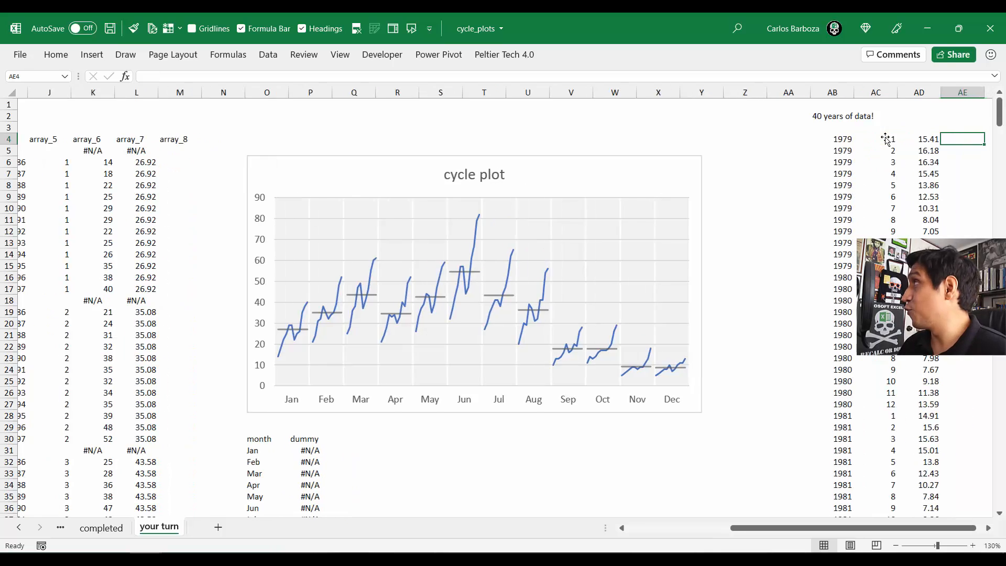
{"action": "key", "text": "Left"}
{"action": "key", "text": "Left"}
{"action": "key", "text": "Left"}
{"action": "key", "text": "Left"}
{"action": "key", "text": "Left"}
{"action": "key", "text": "Left"}
{"action": "key", "text": "Right"}
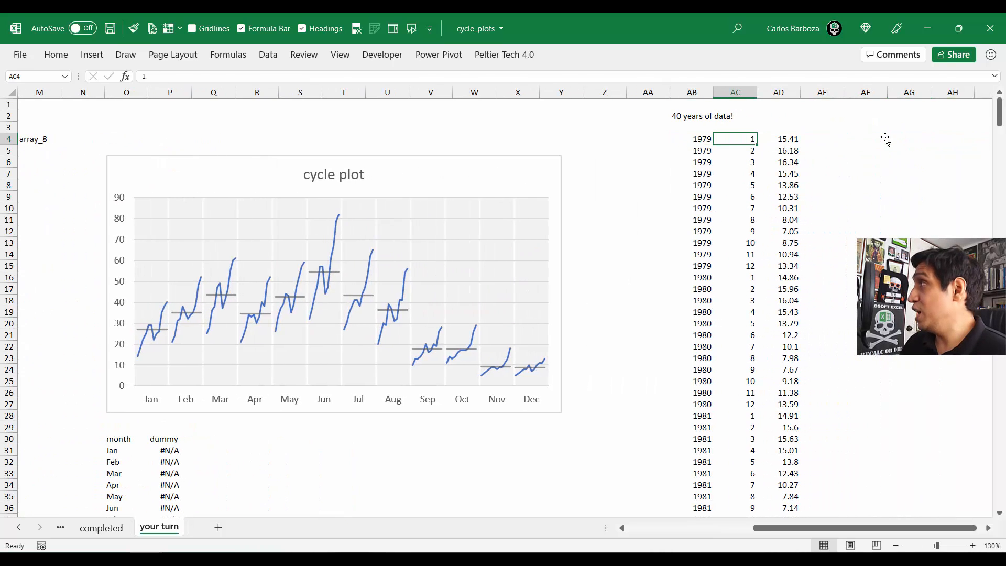
{"action": "key", "text": "Left"}
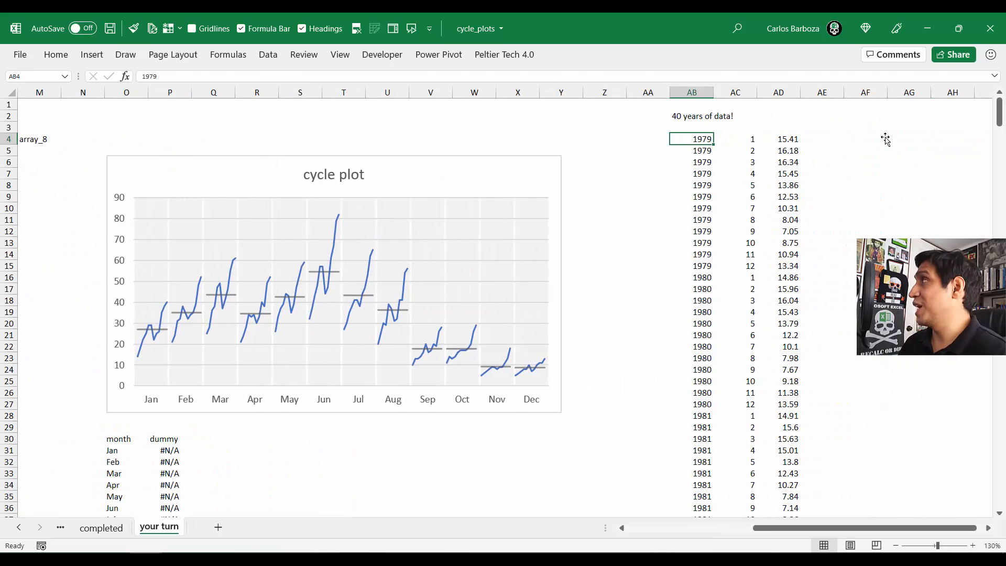
{"action": "key", "text": "ctrl+shift+Down"}
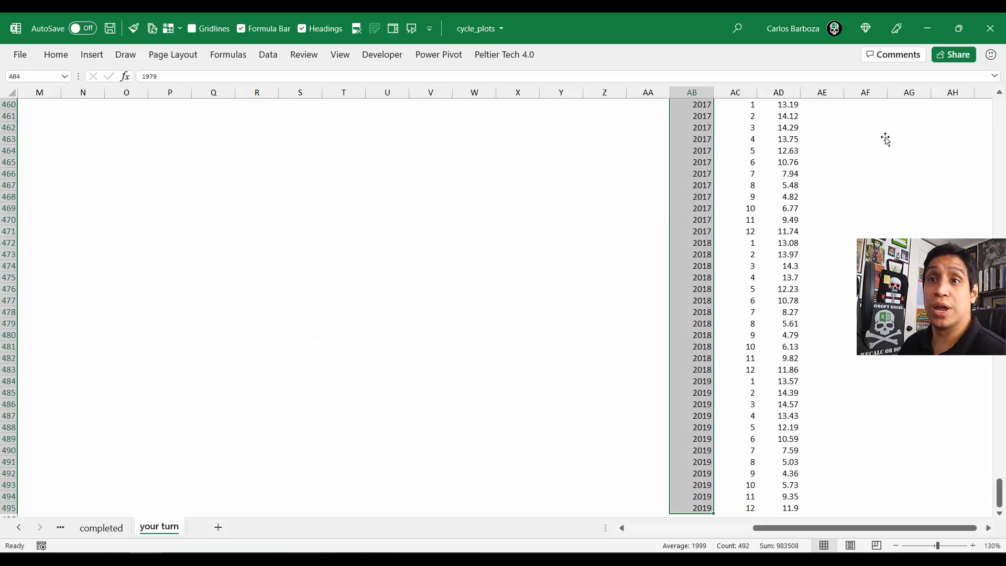
{"action": "key", "text": "ctrl+Up"}
{"action": "key", "text": "ctrl+Up"}
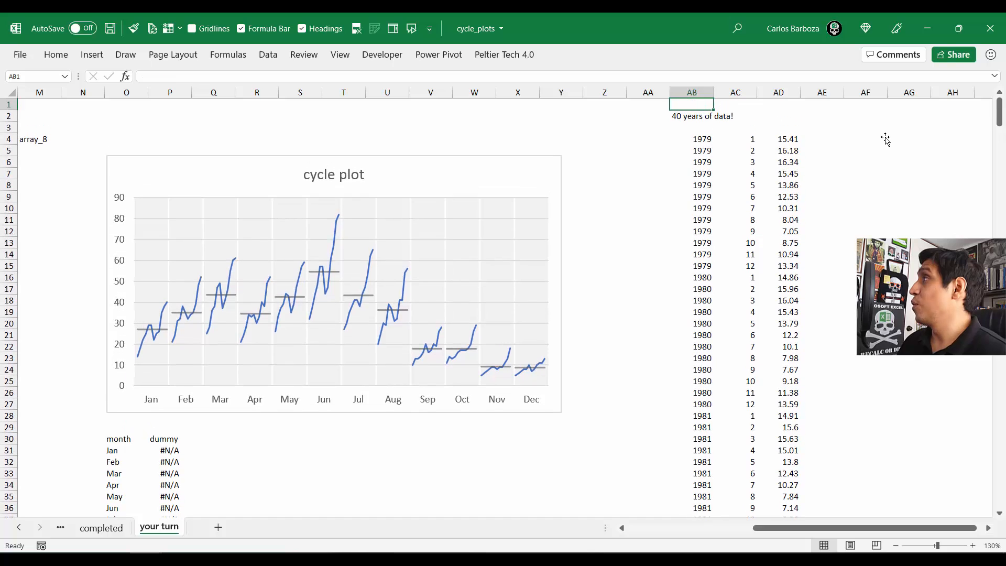
Step: Copy the full 40-year data range AB4:AD495
{"action": "key", "text": "Down"}
{"action": "key", "text": "Down"}
{"action": "key", "text": "Down"}
{"action": "key", "text": "shift+Right"}
{"action": "key", "text": "shift+Right"}
{"action": "key", "text": "ctrl+shift+Down"}
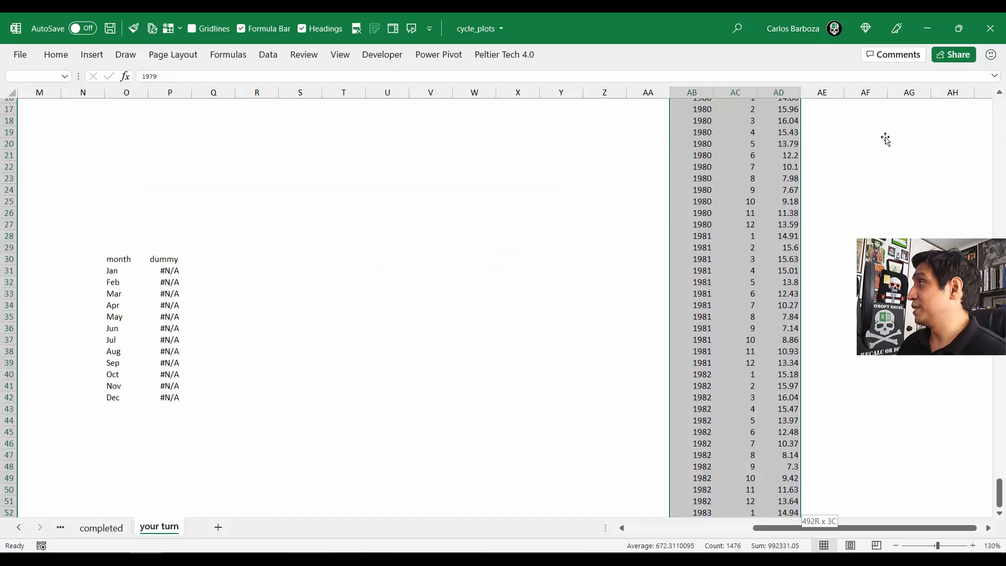
{"action": "key", "text": "ctrl+c"}
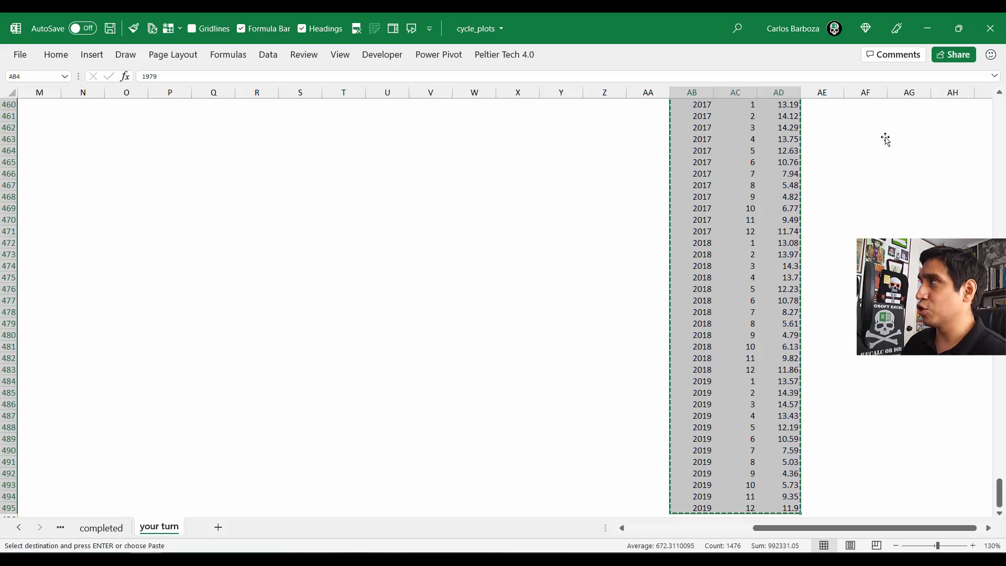
Step: Switch to the keyboard-shortcut workbook, view its CTRL + 1 and CTRL + Home sheets, and return to the maximized cycle_plots workbook
{"action": "key", "text": "alt+space"}
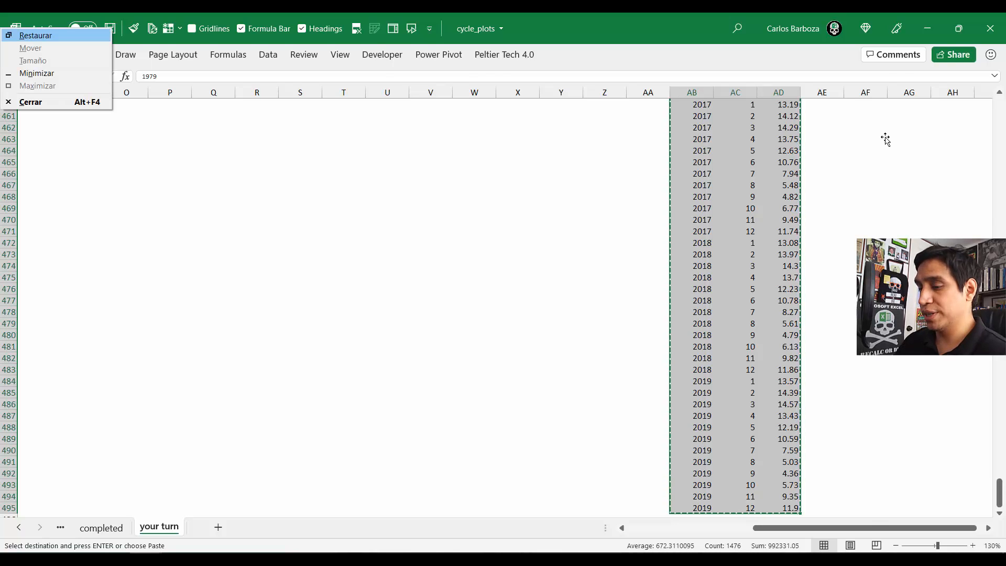
{"action": "key", "text": "Return"}
{"action": "key", "text": "alt+Tab"}
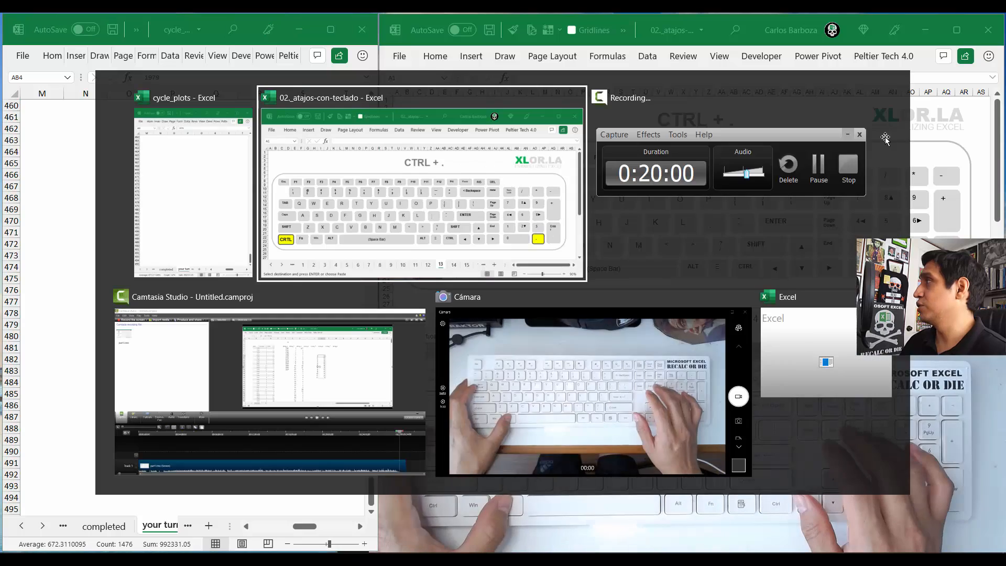
{"action": "key", "text": "ctrl+Page_Down"}
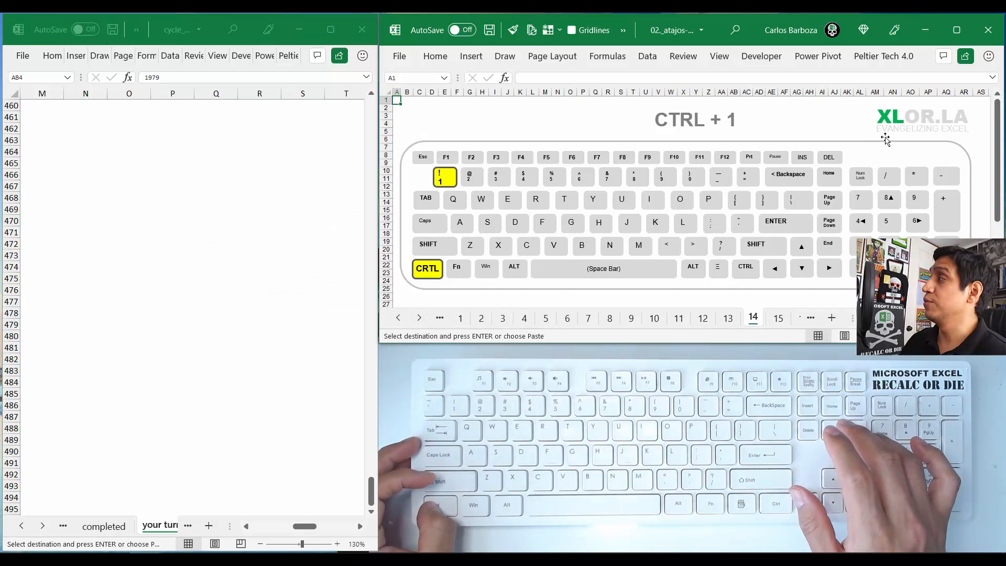
{"action": "key", "text": "ctrl+Page_Down"}
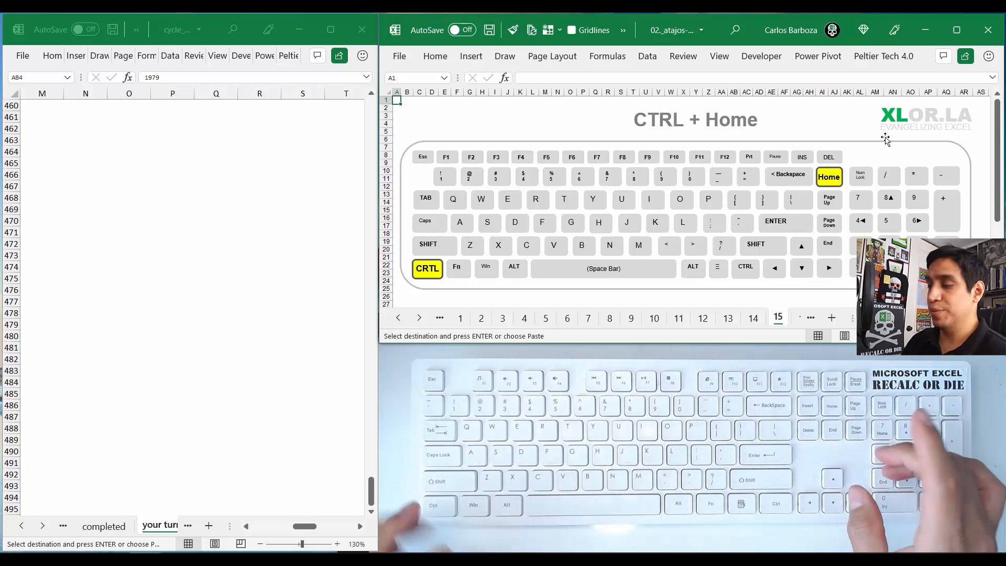
{"action": "key", "text": "ctrl+Page_Up"}
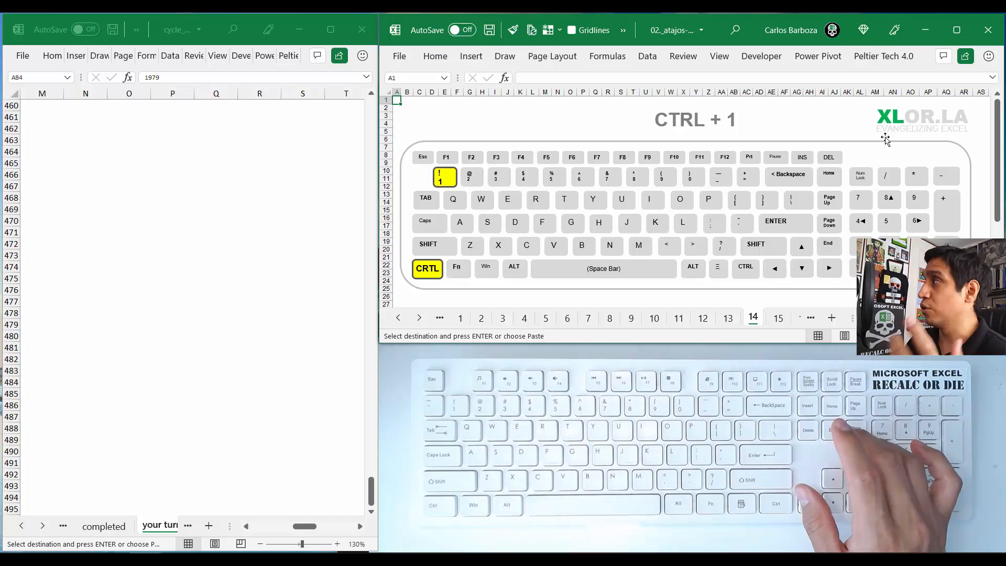
{"action": "key", "text": "ctrl+Page_Down"}
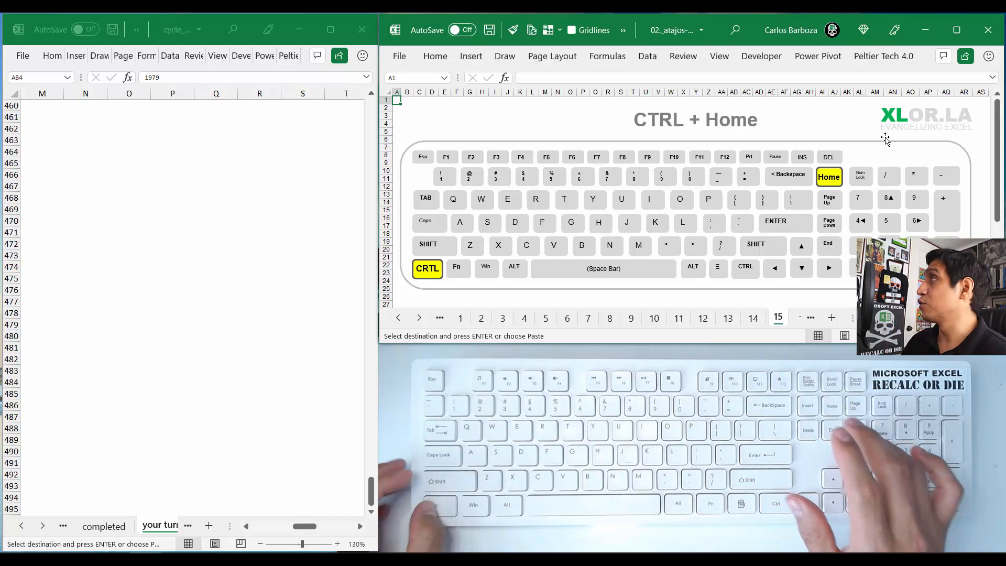
{"action": "key", "text": "alt+Tab"}
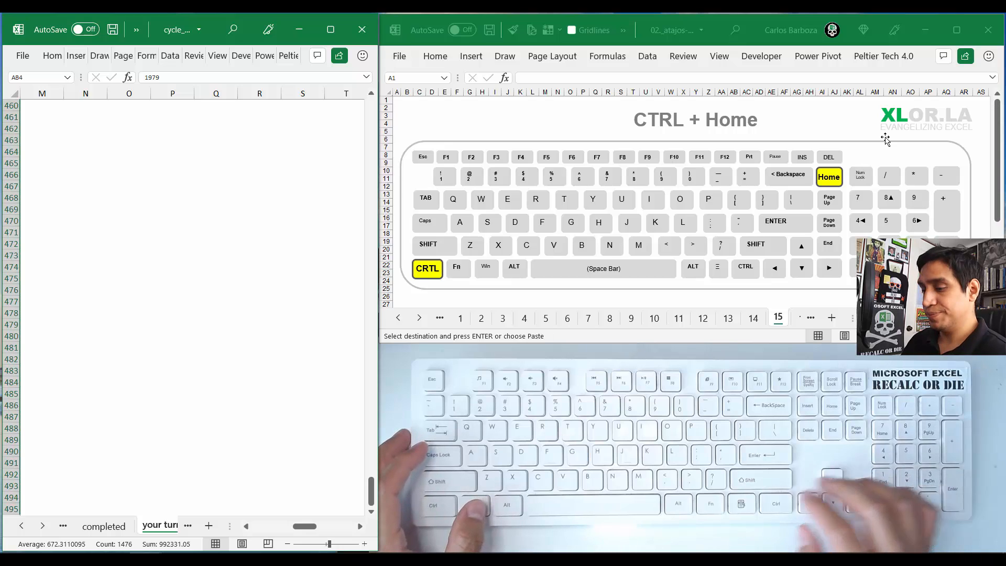
{"action": "key", "text": "alt+space"}
{"action": "key", "text": "x"}
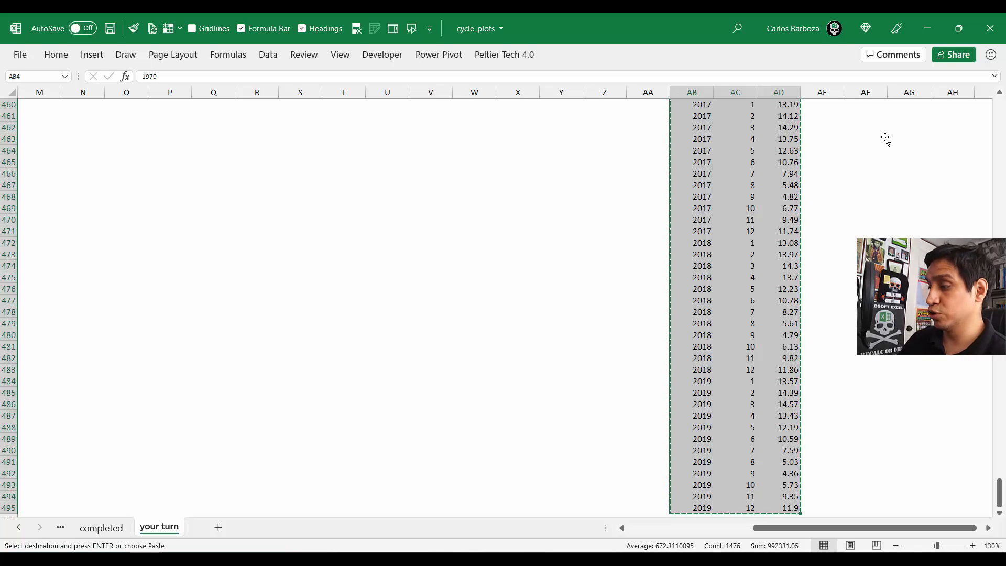
Step: Review the sheet row from the sales table's first data cell, B5, across the chart to the 40-year data and back
{"action": "key", "text": "ctrl+Home"}
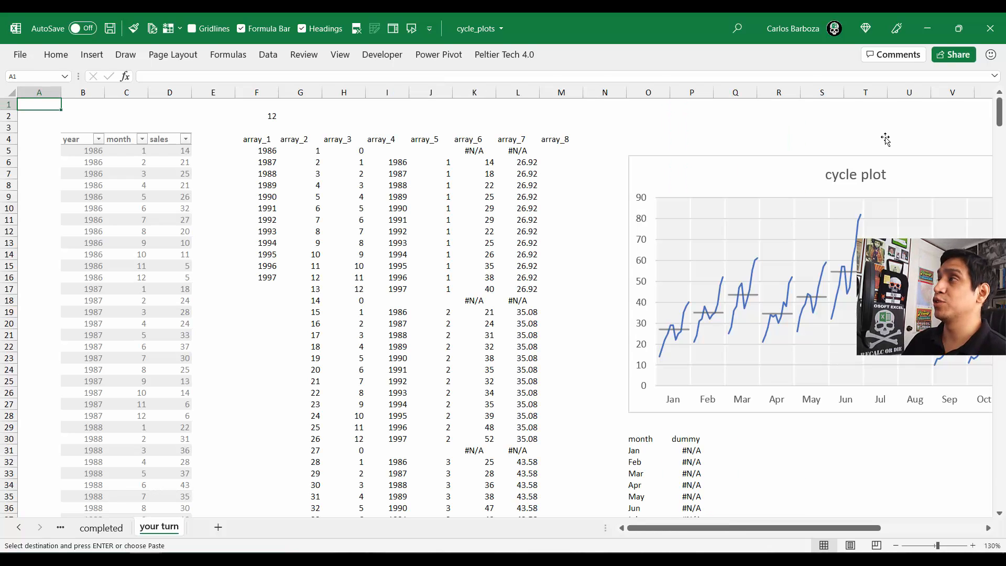
{"action": "key", "text": "Down"}
{"action": "key", "text": "Down"}
{"action": "key", "text": "Down"}
{"action": "key", "text": "Down"}
{"action": "key", "text": "Right"}
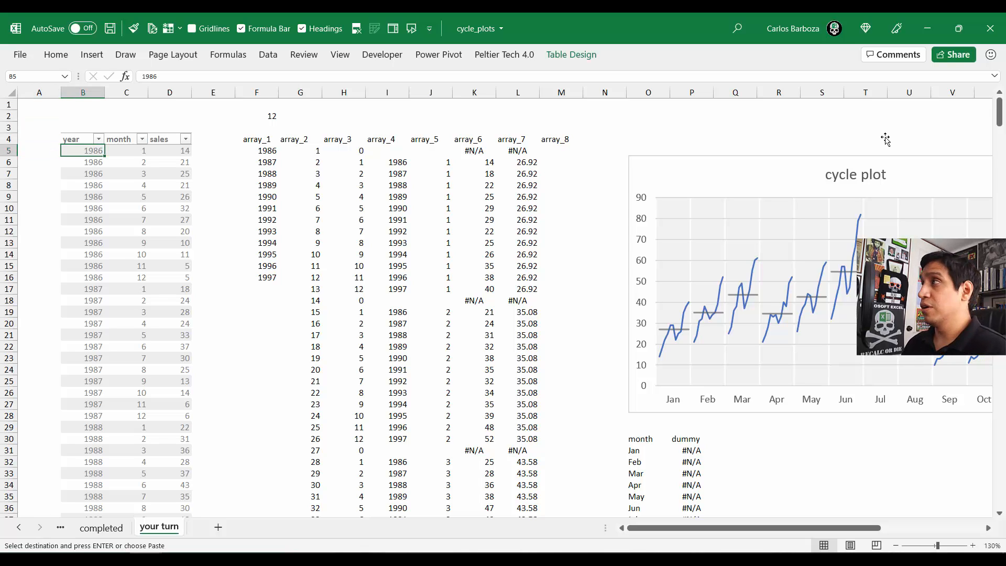
{"action": "key", "text": "Right"}
{"action": "key", "text": "Right"}
{"action": "key", "text": "Right"}
{"action": "key", "text": "Right"}
{"action": "key", "text": "Right"}
{"action": "key", "text": "Right"}
{"action": "key", "text": "Right"}
{"action": "key", "text": "Right"}
{"action": "key", "text": "Right"}
{"action": "key", "text": "Right"}
{"action": "key", "text": "Right"}
{"action": "key", "text": "Right"}
{"action": "key", "text": "Right"}
{"action": "key", "text": "Right"}
{"action": "key", "text": "Right"}
{"action": "key", "text": "Right"}
{"action": "key", "text": "Right"}
{"action": "key", "text": "Right"}
{"action": "key", "text": "Right"}
{"action": "key", "text": "Right"}
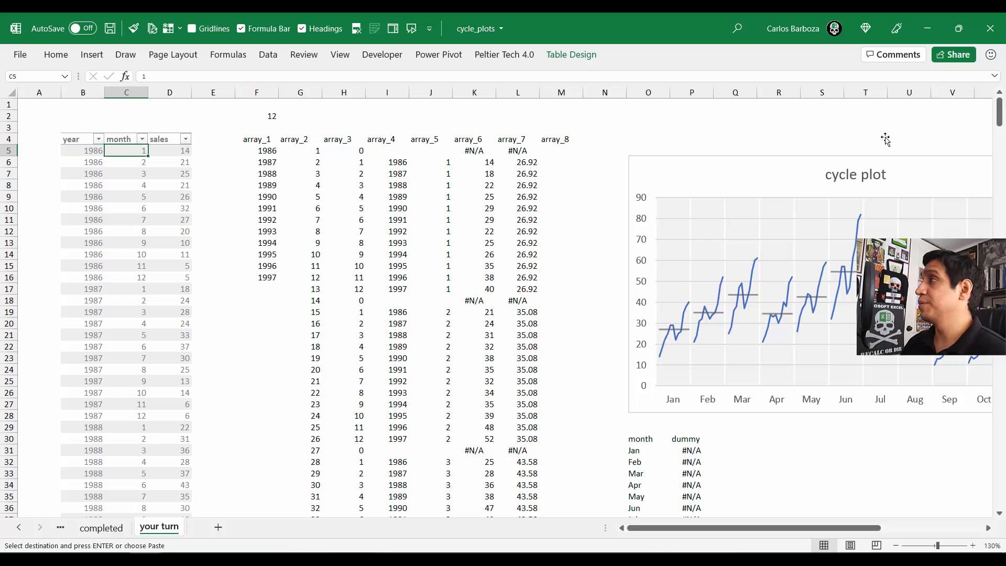
{"action": "key", "text": "Left"}
{"action": "key", "text": "Left"}
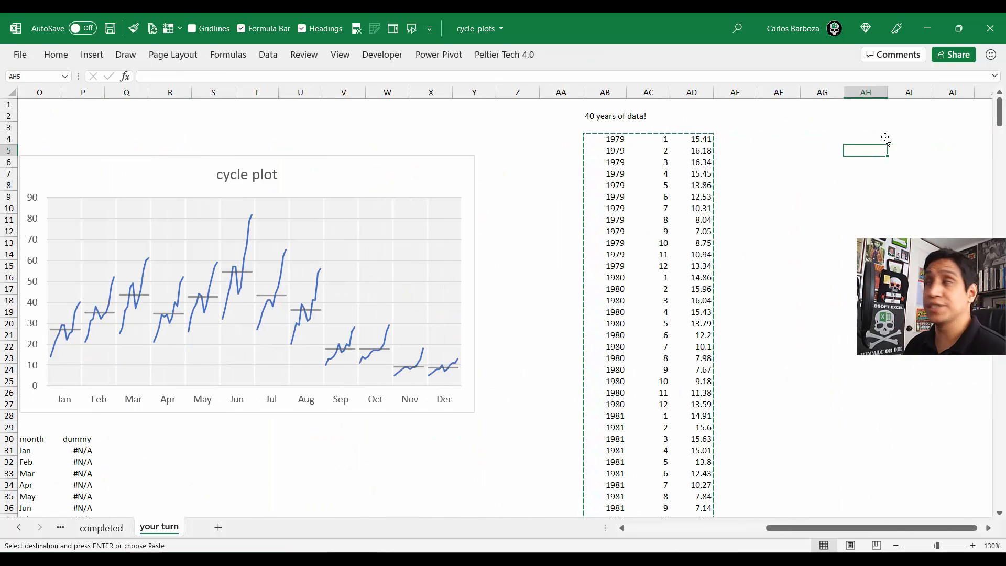
{"action": "key", "text": "Left"}
{"action": "key", "text": "Left"}
{"action": "key", "text": "Left"}
{"action": "key", "text": "Left"}
{"action": "key", "text": "Left"}
{"action": "key", "text": "Left"}
{"action": "key", "text": "Left"}
{"action": "key", "text": "Left"}
{"action": "key", "text": "Left"}
{"action": "key", "text": "Left"}
{"action": "key", "text": "Left"}
{"action": "key", "text": "Left"}
{"action": "key", "text": "Left"}
{"action": "key", "text": "Left"}
{"action": "key", "text": "Left"}
{"action": "key", "text": "Left"}
{"action": "key", "text": "Left"}
{"action": "key", "text": "Left"}
{"action": "key", "text": "Left"}
{"action": "key", "text": "Left"}
{"action": "key", "text": "Left"}
{"action": "key", "text": "Left"}
{"action": "key", "text": "Left"}
{"action": "key", "text": "Left"}
{"action": "key", "text": "Left"}
{"action": "key", "text": "Left"}
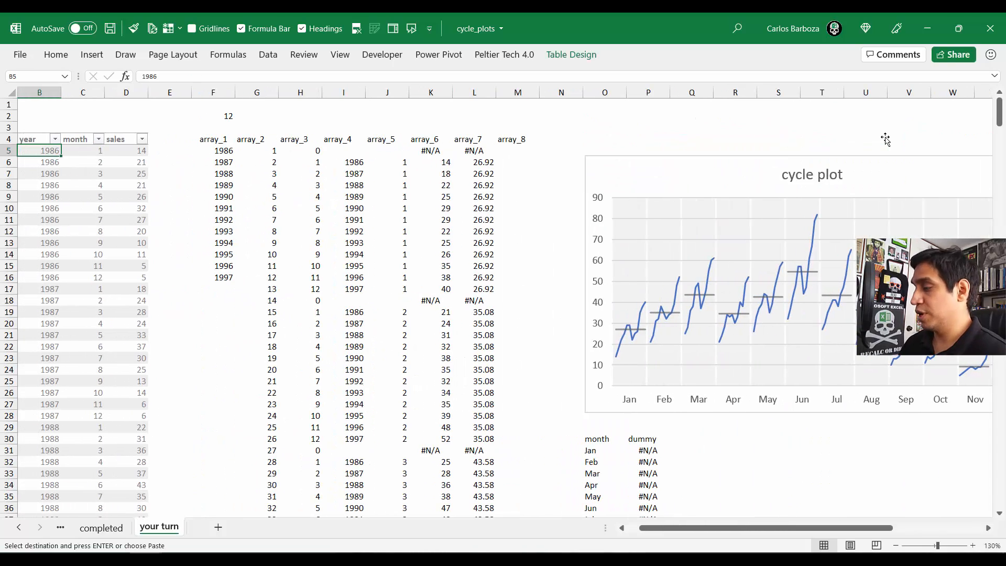
Step: Try pasting the copied 40-year data as values only over the sales table, starting in cell B5
{"action": "scroll", "coordinate": [886, 139], "scroll_direction": "down", "scroll_amount": 3, "text": "ctrl"}
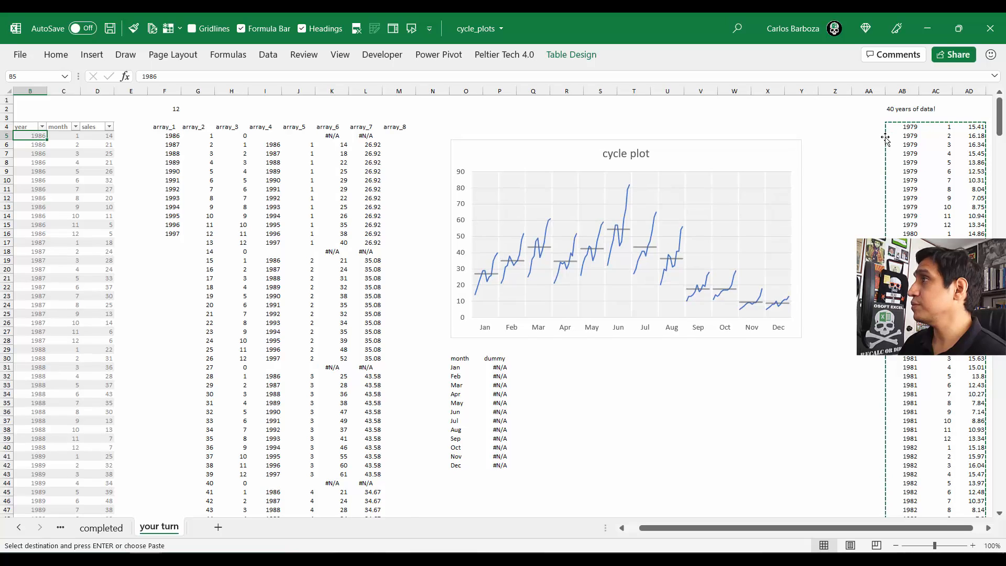
{"action": "key", "text": "Left"}
{"action": "key", "text": "Right"}
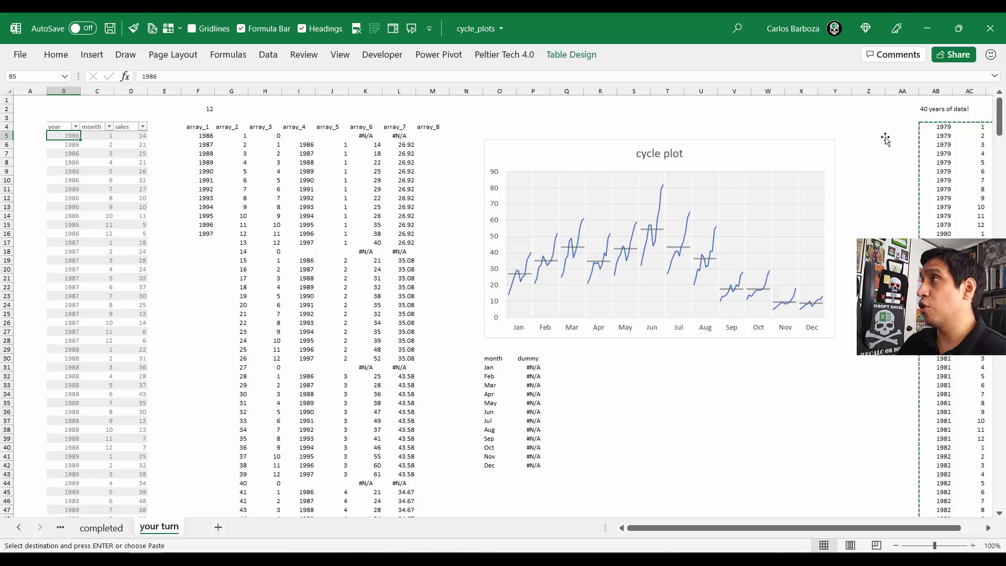
{"action": "key", "text": "ctrl+alt+v"}
{"action": "key", "text": "v"}
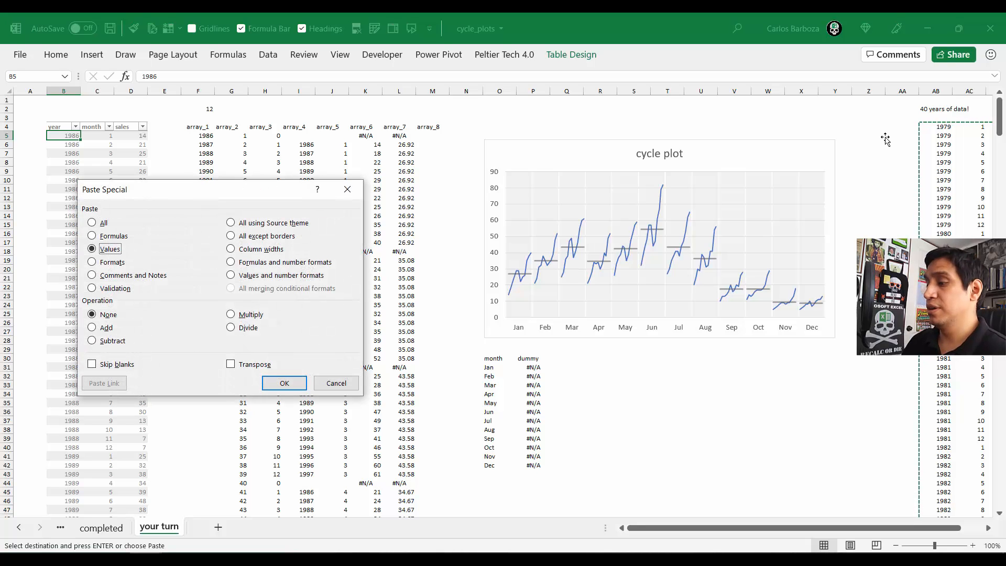
{"action": "key", "text": "Return"}
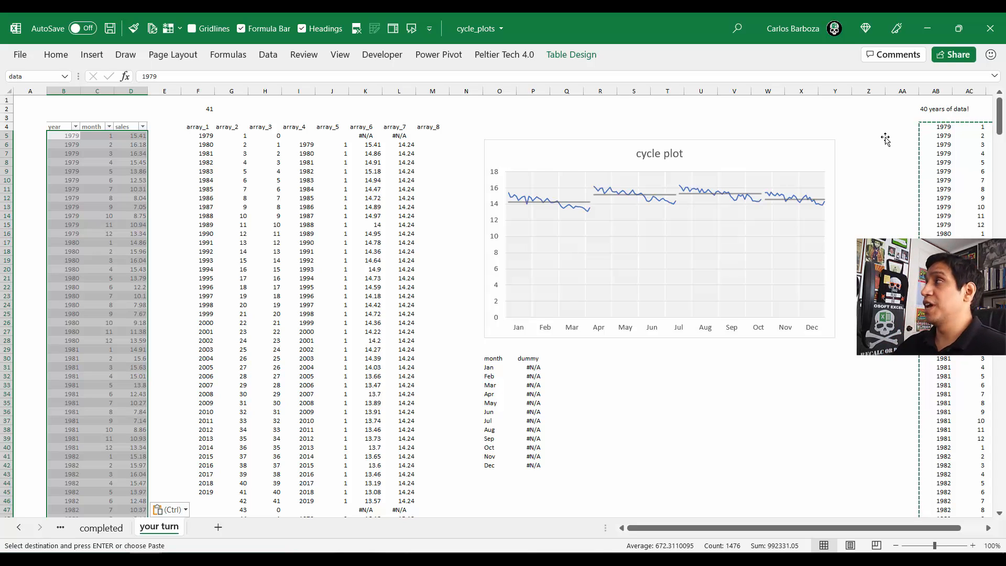
Step: Inspect the array columns from array_6 in K5 and compare the month separators and lines in the cycle plot chart
{"action": "left_click", "coordinate": [367, 135]}
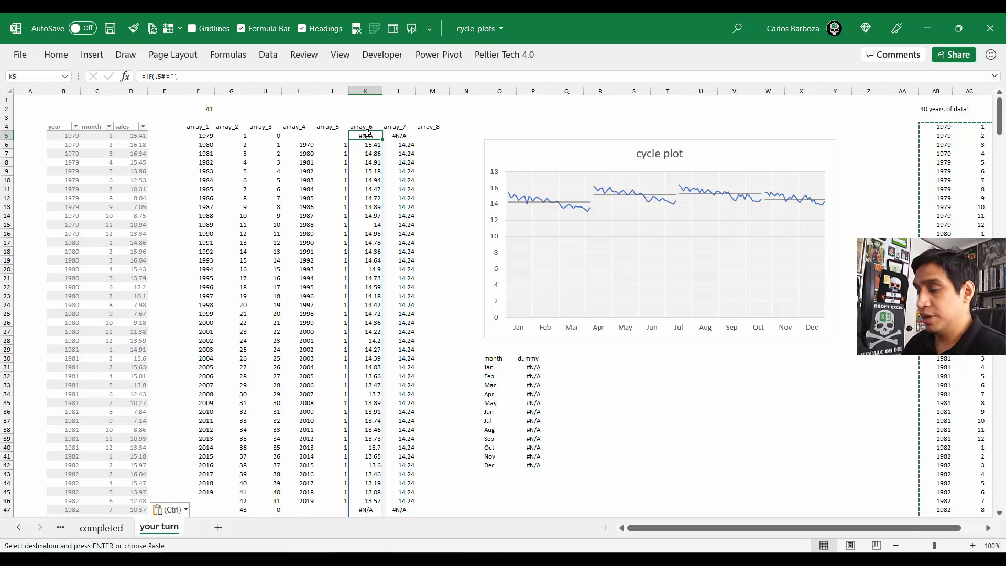
{"action": "scroll", "coordinate": [366, 134], "scroll_direction": "up", "scroll_amount": 2}
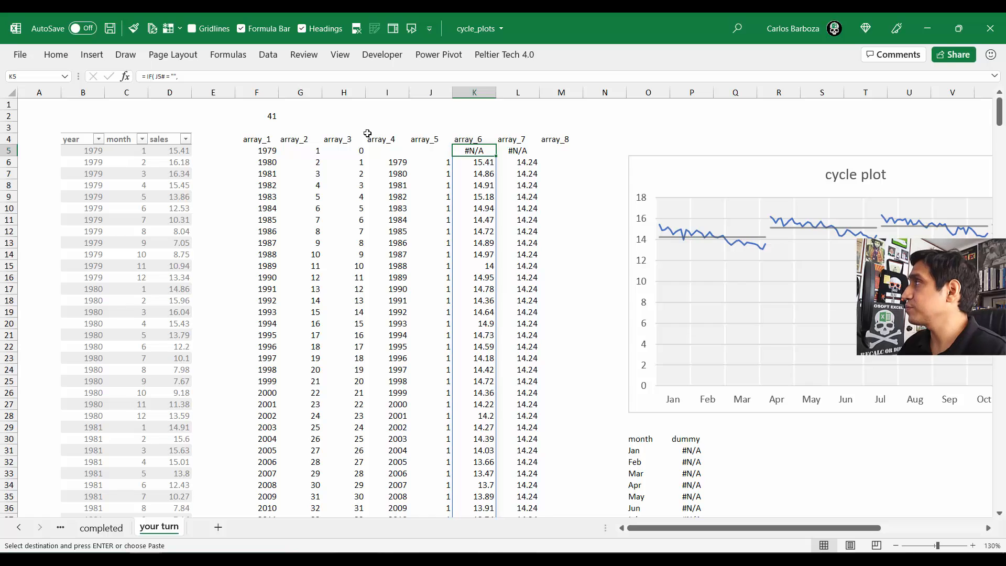
{"action": "key", "text": "Right"}
{"action": "key", "text": "Right"}
{"action": "key", "text": "Right"}
{"action": "key", "text": "Right"}
{"action": "key", "text": "Right"}
{"action": "key", "text": "Right"}
{"action": "key", "text": "Right"}
{"action": "key", "text": "Right"}
{"action": "key", "text": "Right"}
{"action": "key", "text": "Right"}
{"action": "key", "text": "Right"}
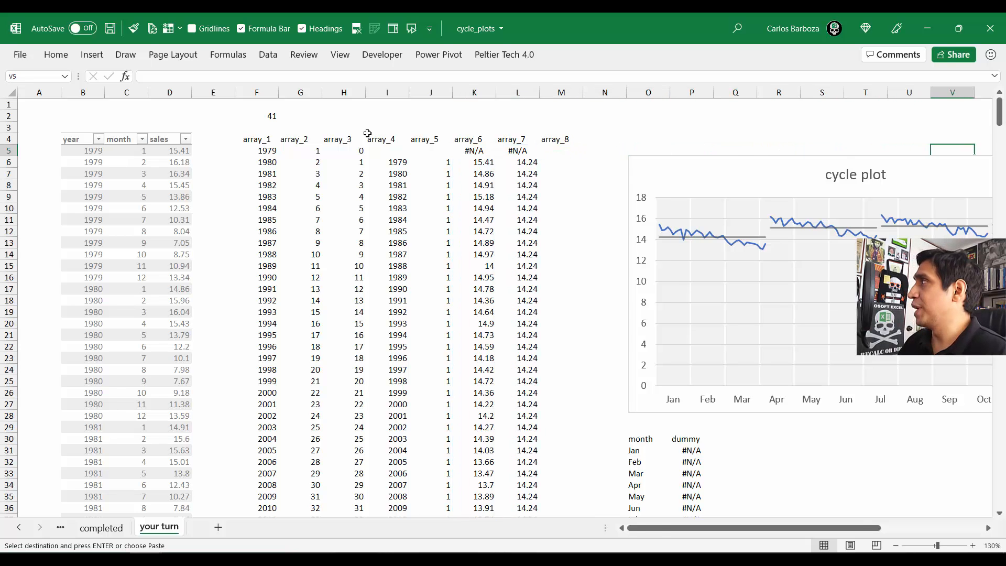
{"action": "key", "text": "Right"}
{"action": "key", "text": "Right"}
{"action": "key", "text": "Right"}
{"action": "key", "text": "Left"}
{"action": "key", "text": "Left"}
{"action": "key", "text": "Left"}
{"action": "key", "text": "Left"}
{"action": "key", "text": "Left"}
{"action": "key", "text": "Left"}
{"action": "key", "text": "Left"}
{"action": "key", "text": "Left"}
{"action": "key", "text": "Left"}
{"action": "key", "text": "Left"}
{"action": "key", "text": "Left"}
{"action": "key", "text": "Left"}
{"action": "key", "text": "Left"}
{"action": "key", "text": "Left"}
{"action": "key", "text": "Left"}
{"action": "key", "text": "Left"}
{"action": "key", "text": "Left"}
{"action": "key", "text": "Left"}
{"action": "key", "text": "Left"}
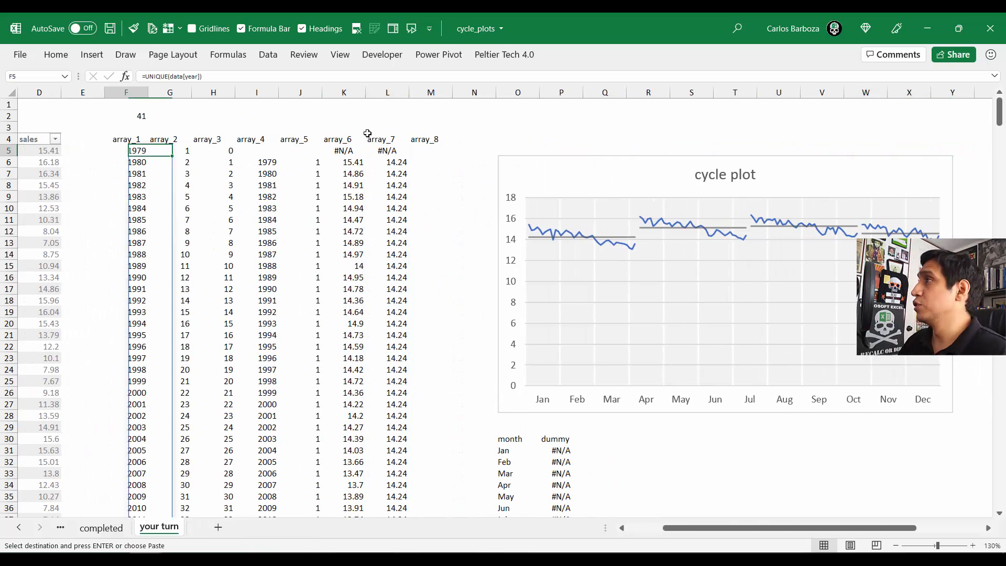
{"action": "key", "text": "Left"}
{"action": "key", "text": "Left"}
{"action": "key", "text": "Left"}
{"action": "key", "text": "Left"}
{"action": "key", "text": "Left"}
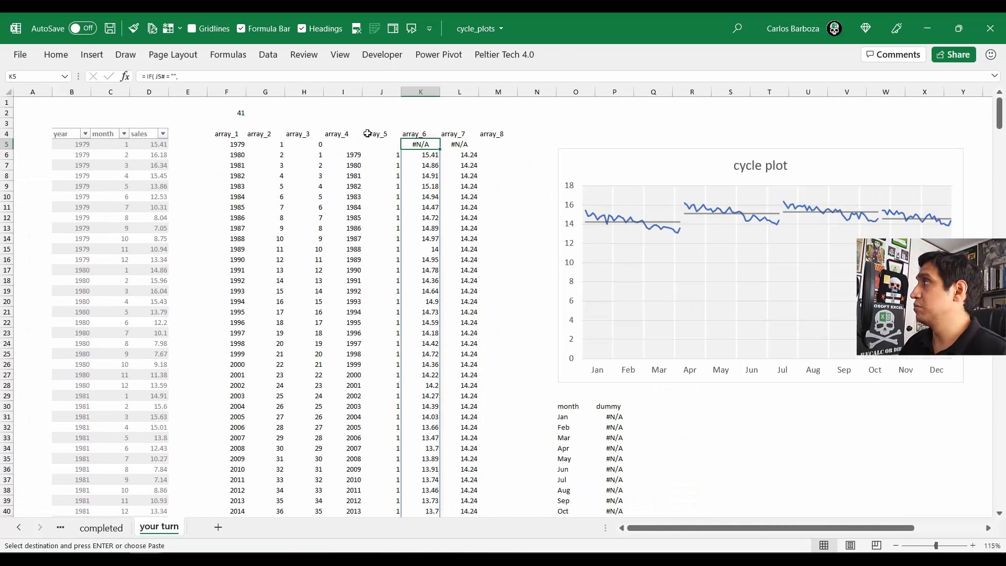
Step: Undo the values paste in the sales table
{"action": "key", "text": "Left"}
{"action": "key", "text": "Left"}
{"action": "key", "text": "Left"}
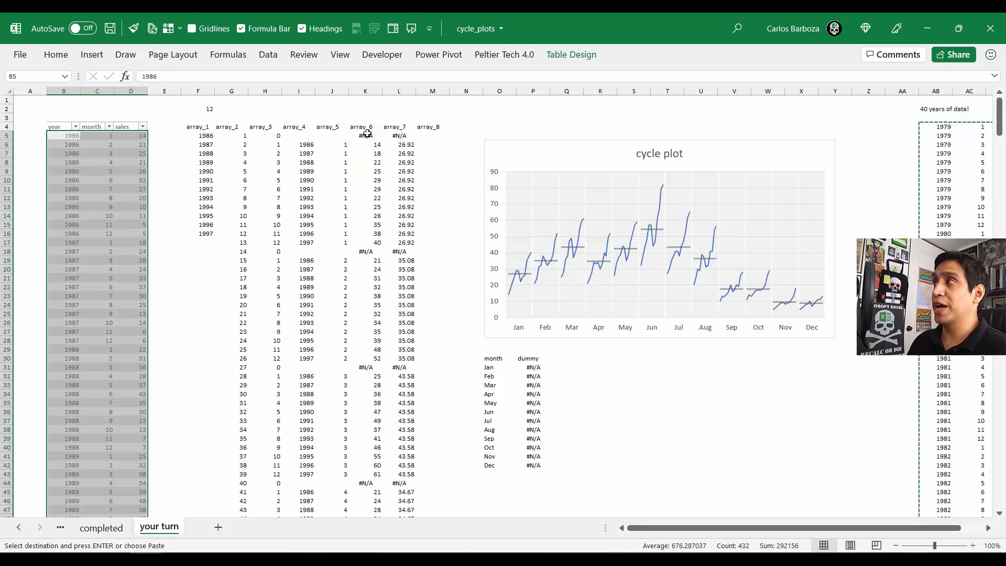
Step: Go to the year cell in the last row of the sales table, B148
{"action": "key", "text": "Up"}
{"action": "key", "text": "Down"}
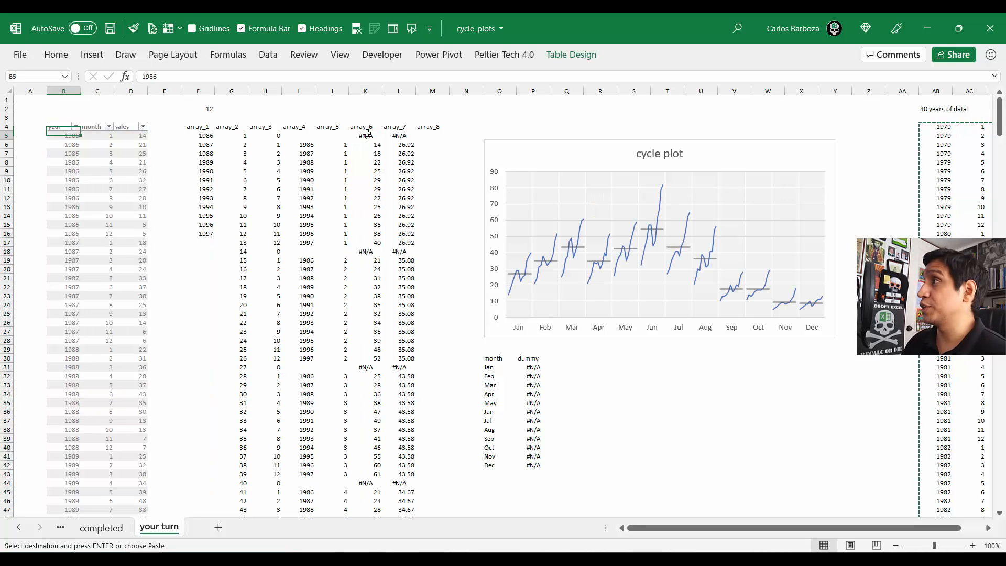
{"action": "key", "text": "ctrl+Down"}
{"action": "key", "text": "Down"}
{"action": "scroll", "coordinate": [368, 134], "scroll_direction": "down", "scroll_amount": 7}
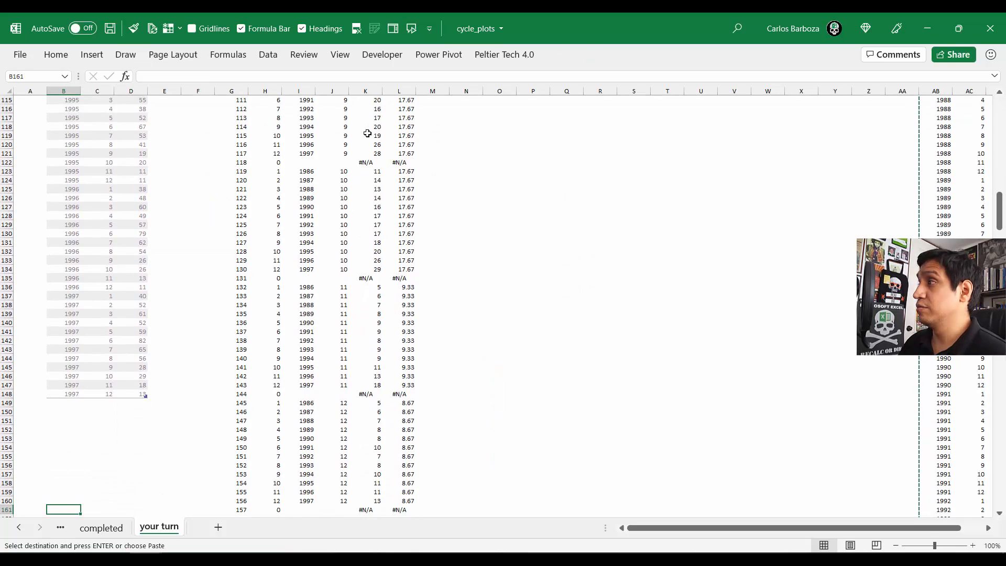
{"action": "key", "text": "Up"}
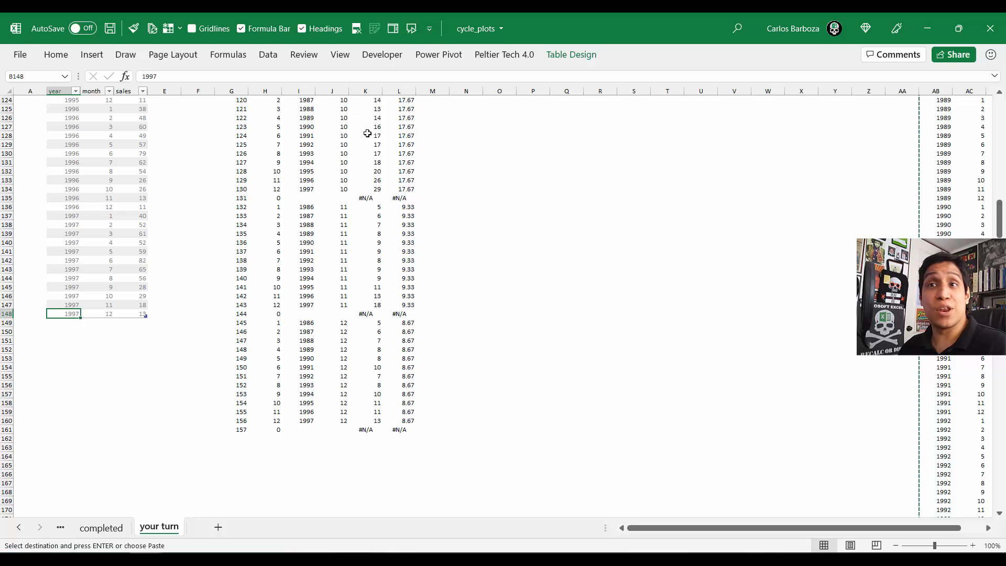
Step: Return to the start of the sheet and select the first array_6 cell, K5
{"action": "key", "text": "ctrl+Home"}
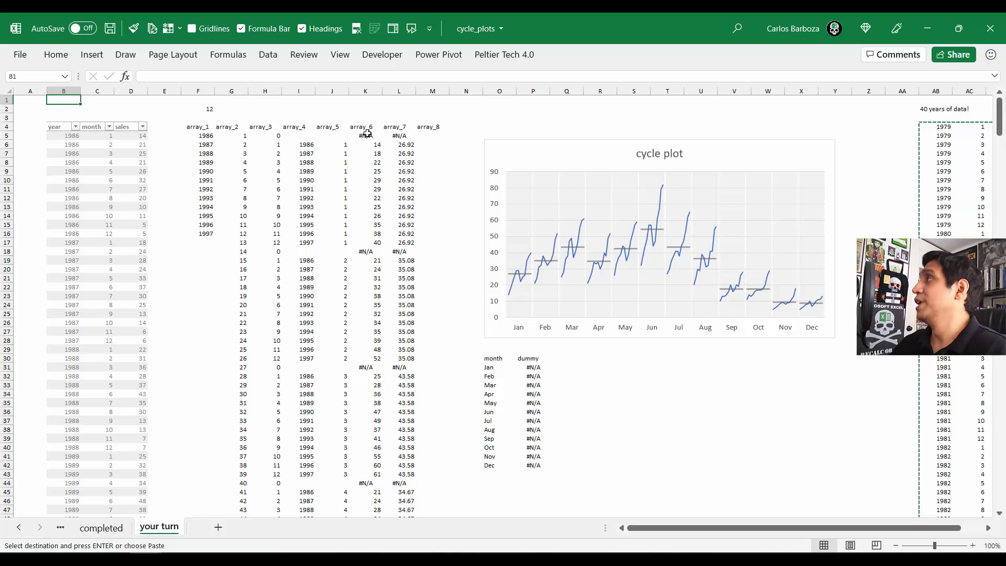
{"action": "left_click", "coordinate": [367, 135]}
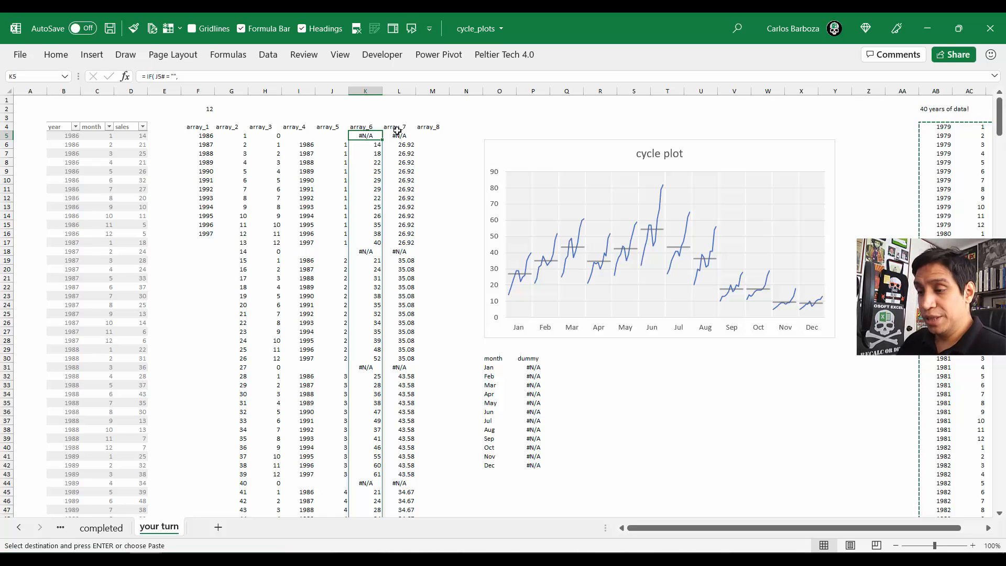
{"action": "key", "text": "ctrl+F3"}
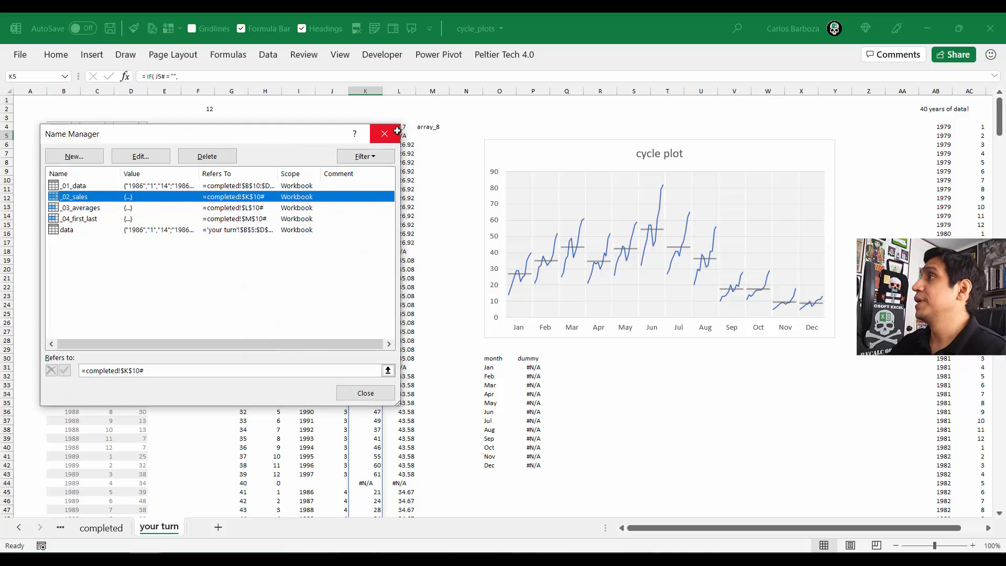
{"action": "left_click", "coordinate": [81, 158]}
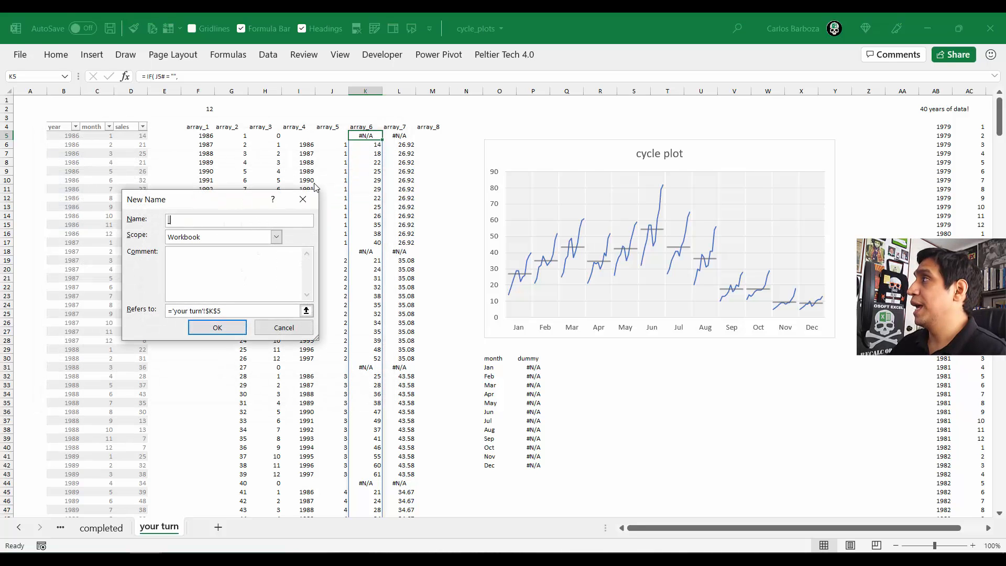
{"action": "key", "text": "Escape"}
{"action": "key", "text": "Escape"}
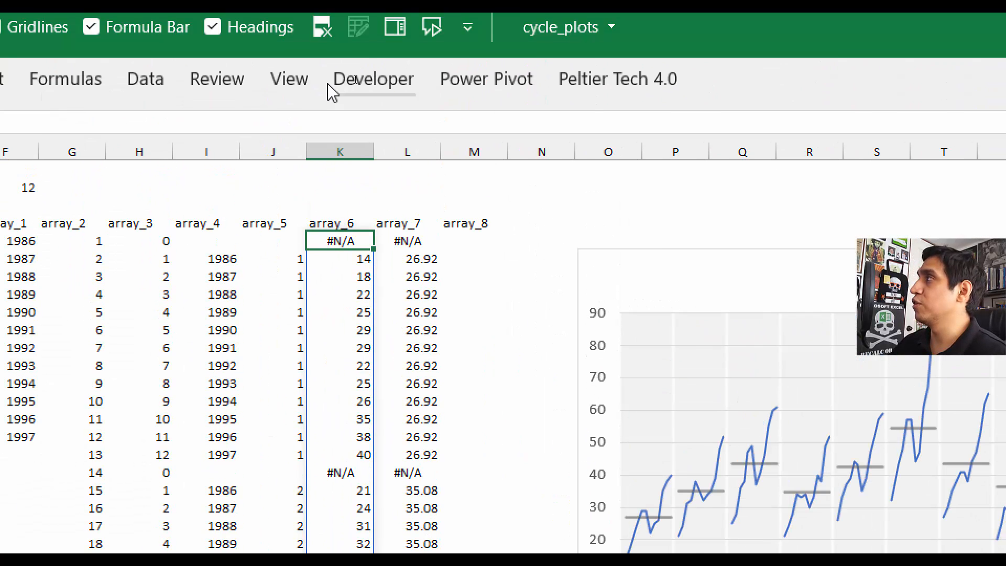
Step: Define a workbook-scoped name sales that refers to the array_6 spill range, ='your turn'!$K$5#
{"action": "left_click", "coordinate": [406, 240]}
{"action": "left_click", "coordinate": [320, 245]}
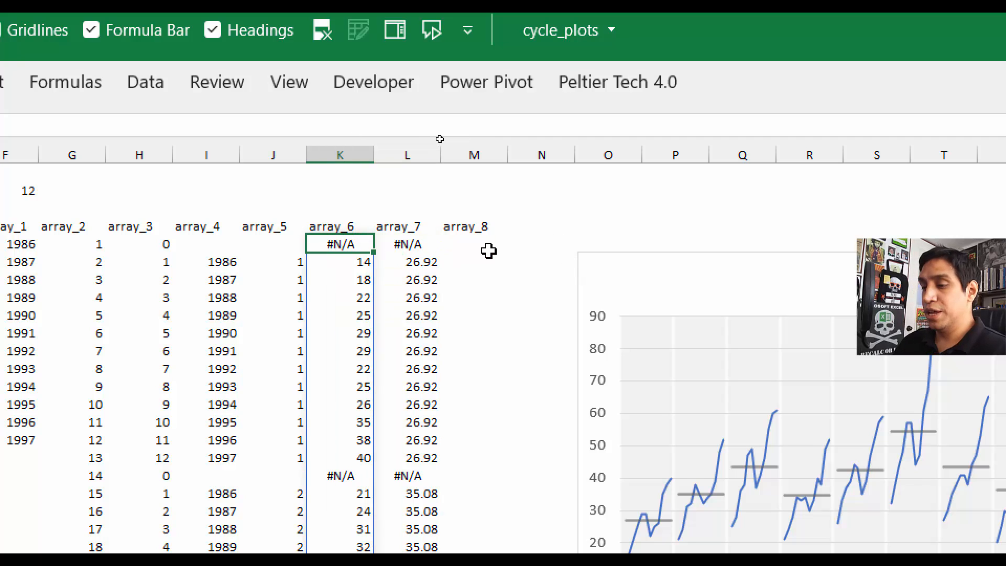
{"action": "key", "text": "ctrl+F3"}
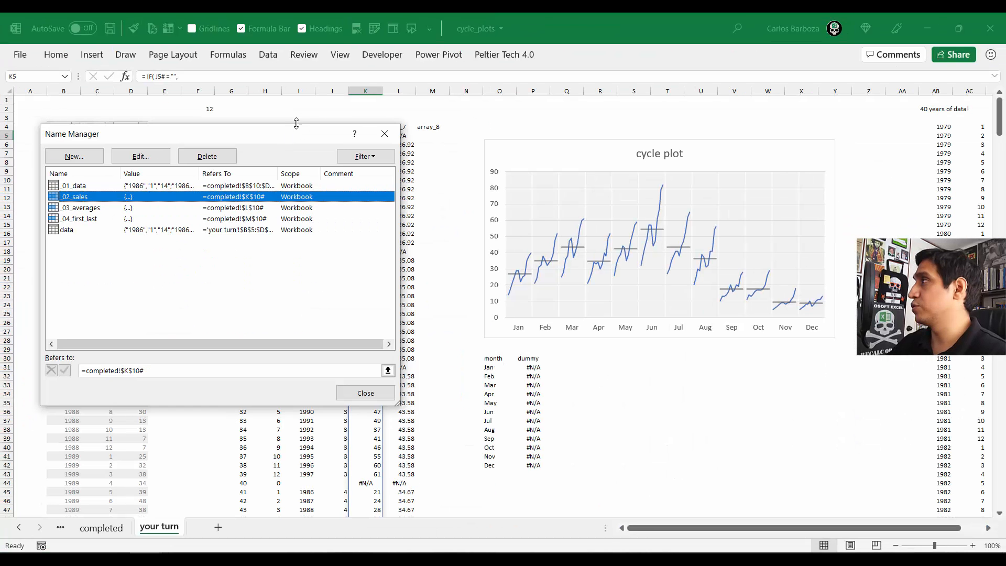
{"action": "left_click_drag", "start_coordinate": [165, 254], "coordinate": [423, 399]}
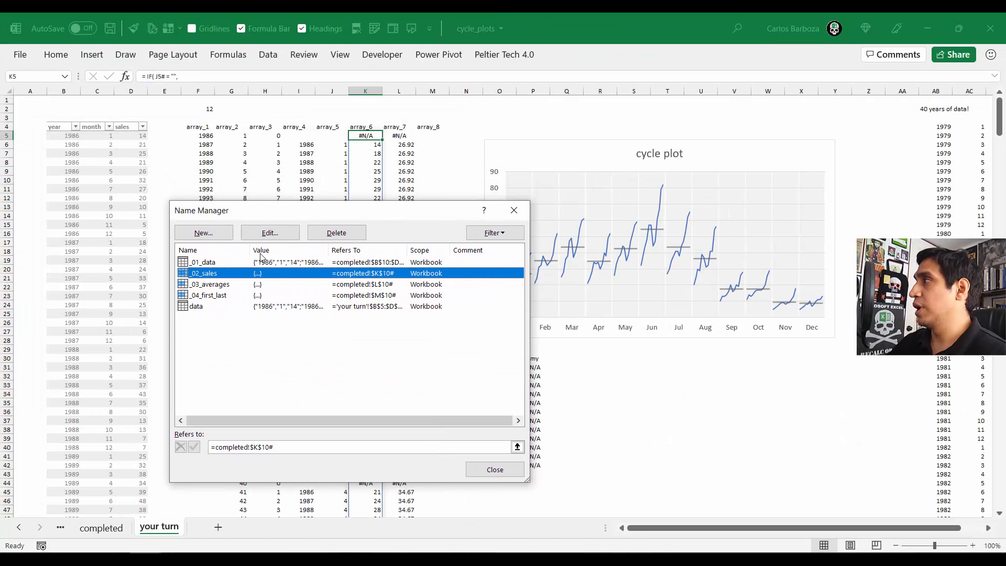
{"action": "left_click", "coordinate": [204, 232]}
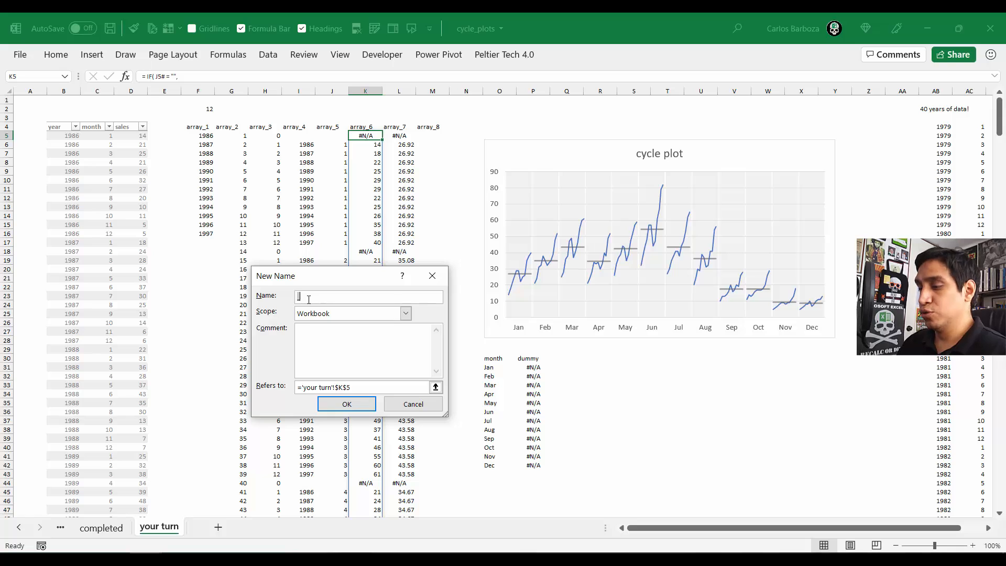
{"action": "type", "text": "sales"}
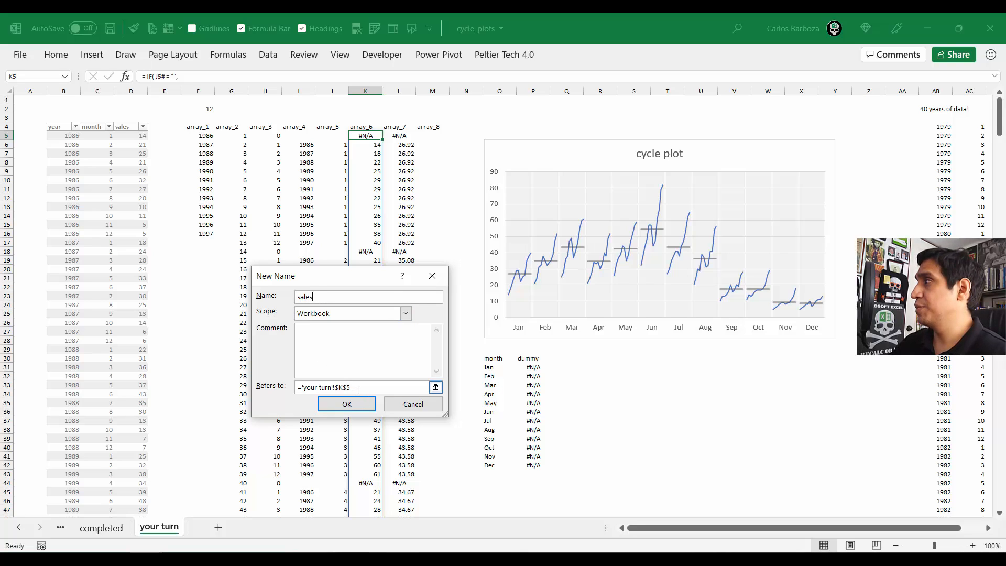
{"action": "left_click", "coordinate": [358, 389]}
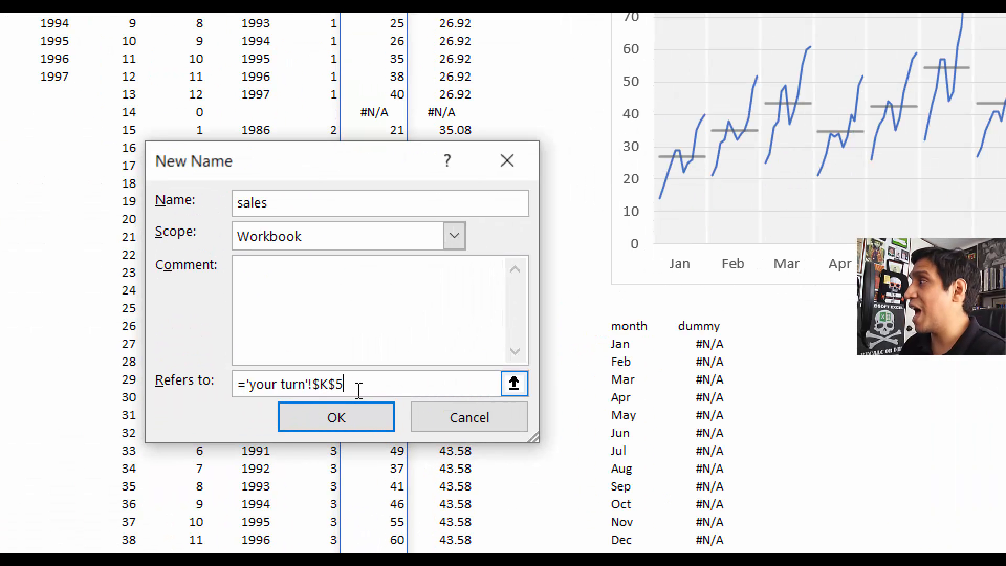
{"action": "type", "text": "#"}
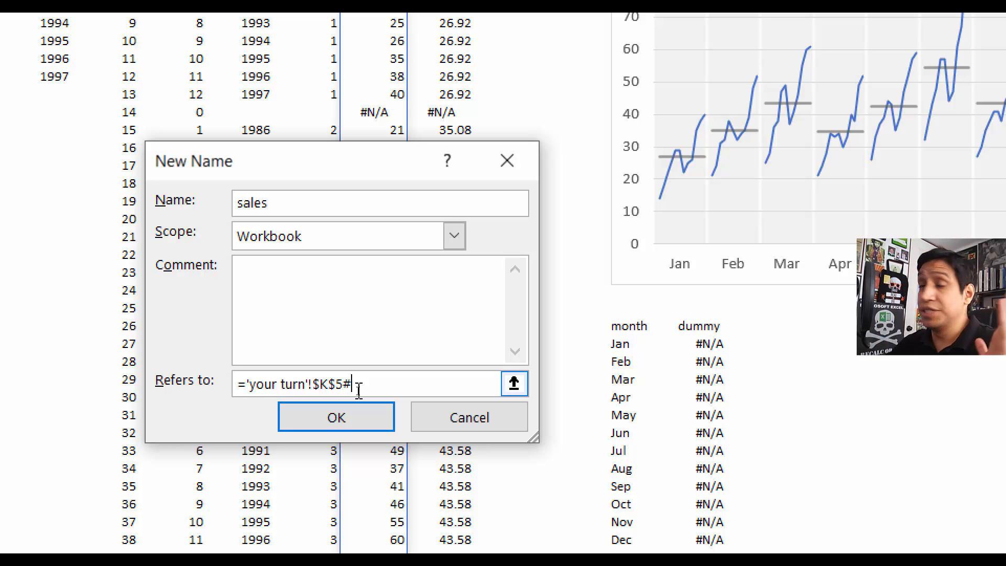
{"action": "left_click", "coordinate": [353, 429]}
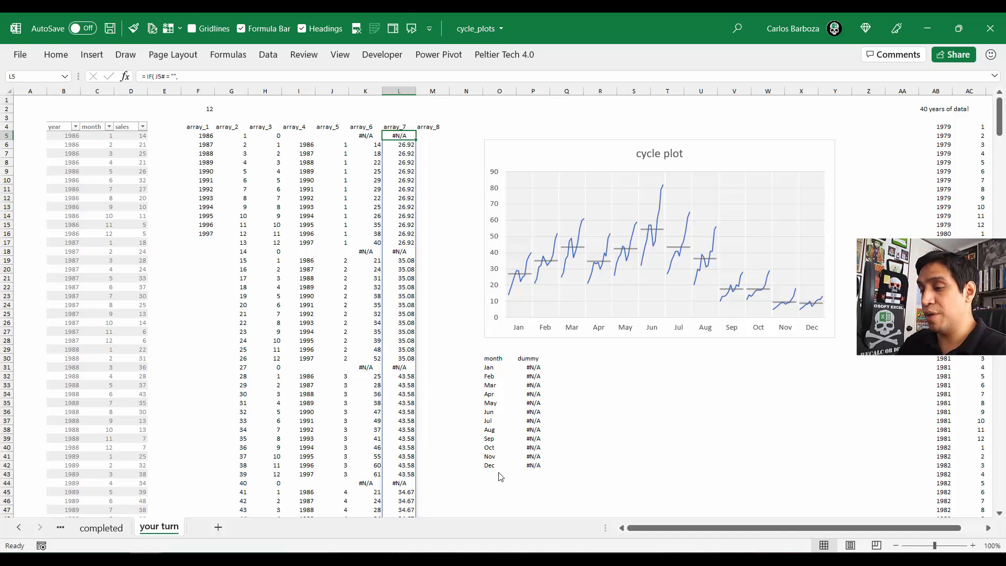
Step: Define a workbook-scoped name average that refers to the array_7 spill range, ='your turn'!$L$5#
{"action": "key", "text": "ctrl+F3"}
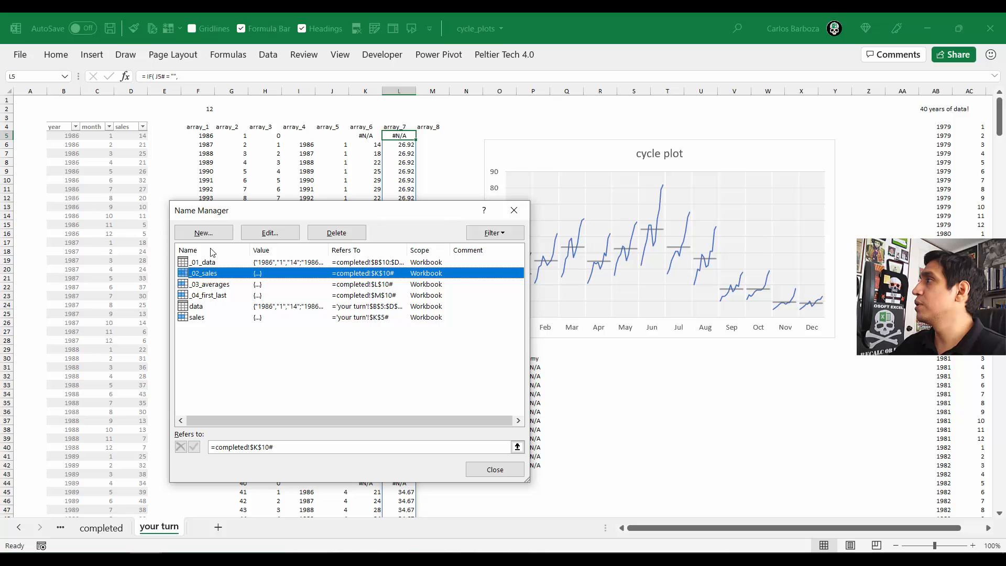
{"action": "left_click", "coordinate": [204, 232]}
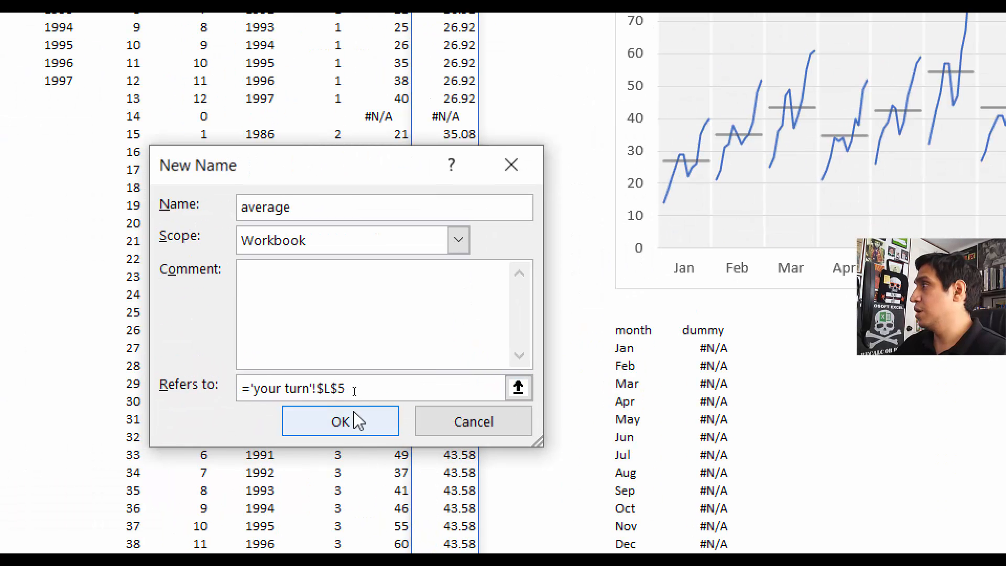
{"action": "left_click", "coordinate": [355, 388]}
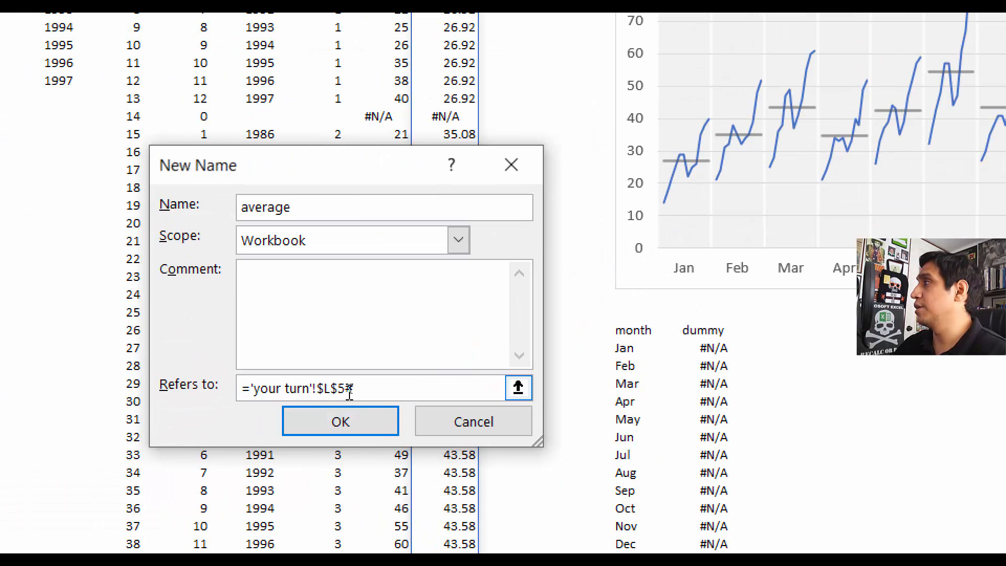
{"action": "left_click", "coordinate": [331, 431]}
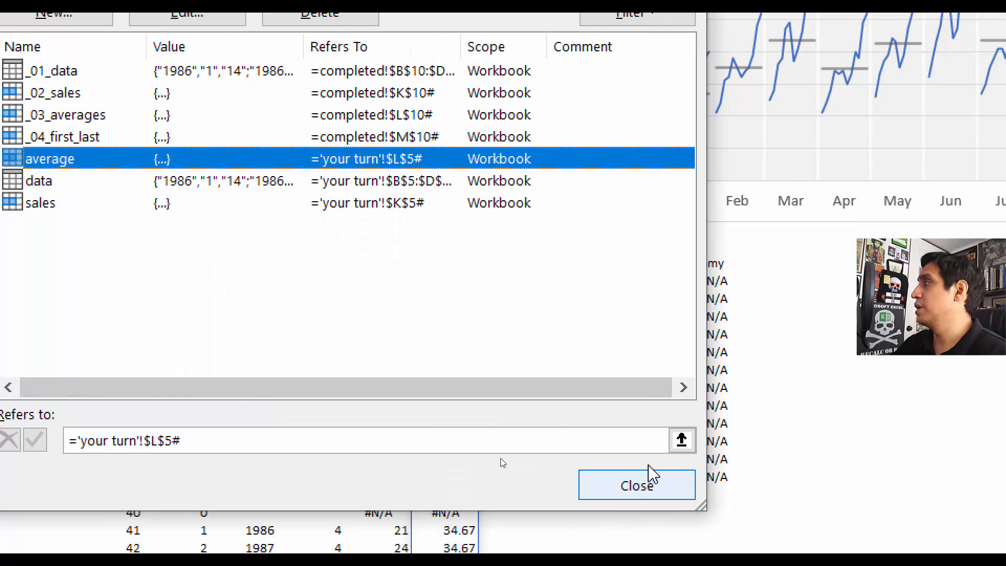
{"action": "left_click", "coordinate": [637, 548]}
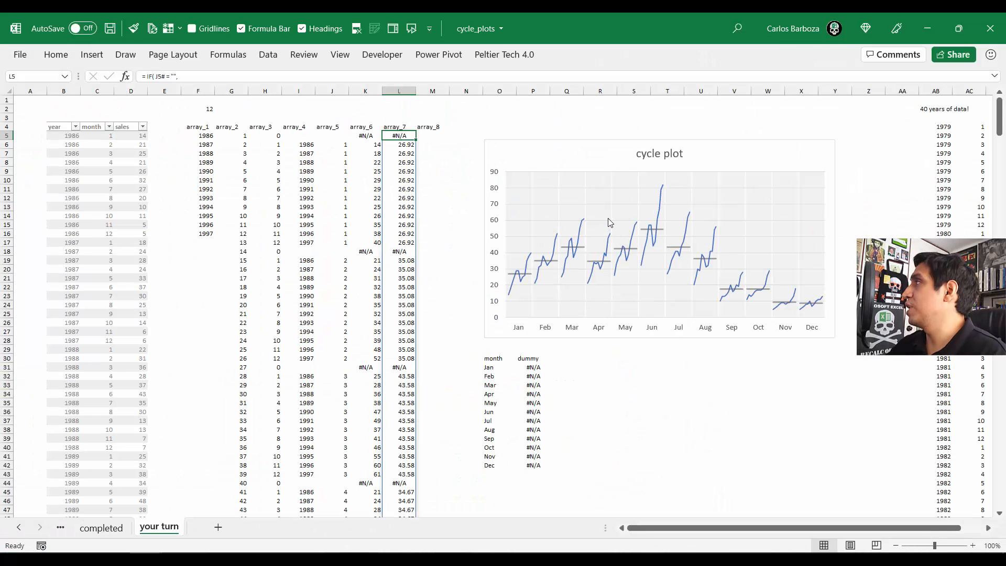
Step: Open the cycle plot's data source for editing and name its first series, Series1, sales
{"action": "right_click", "coordinate": [604, 218]}
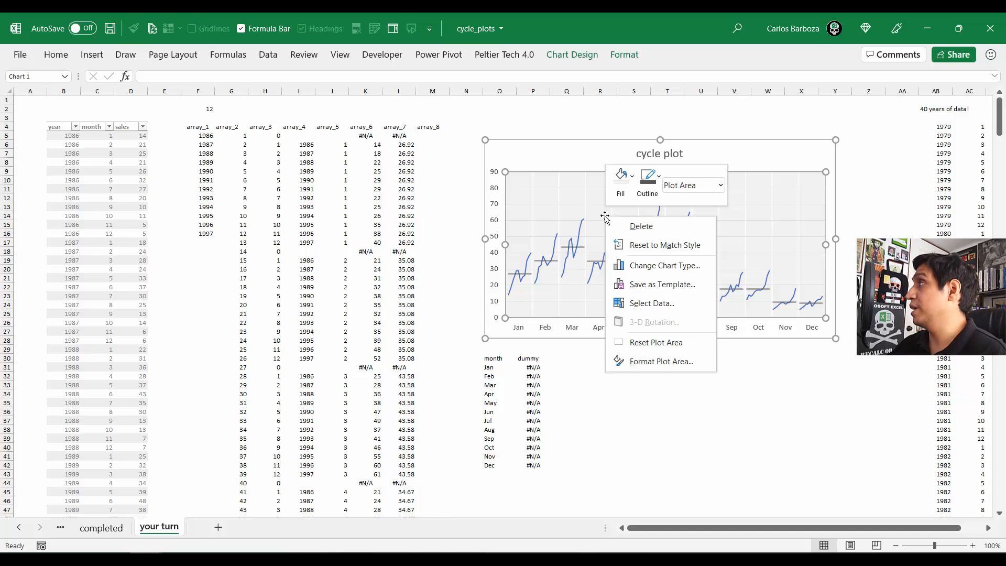
{"action": "left_click", "coordinate": [643, 302]}
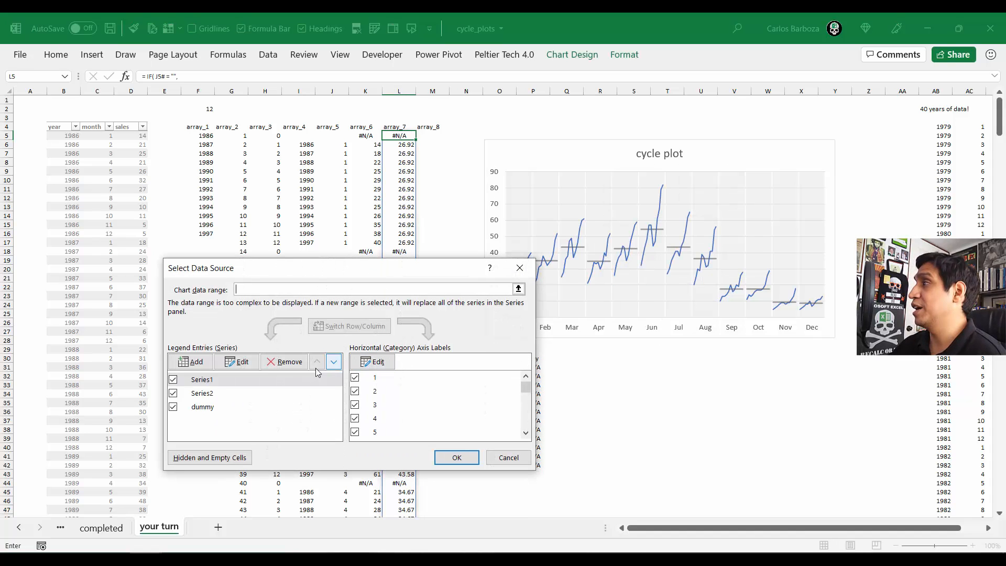
{"action": "left_click", "coordinate": [214, 379]}
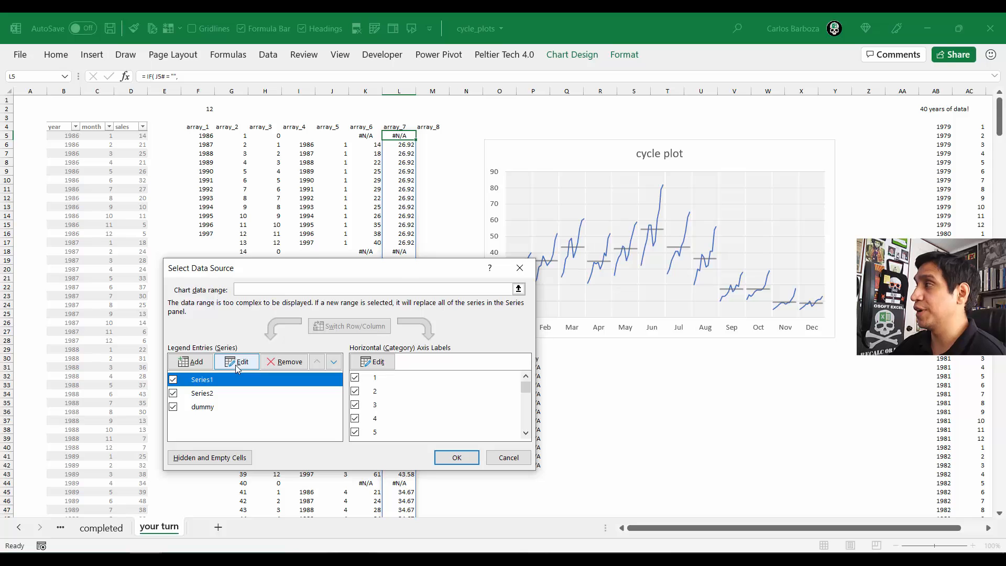
{"action": "left_click", "coordinate": [236, 367]}
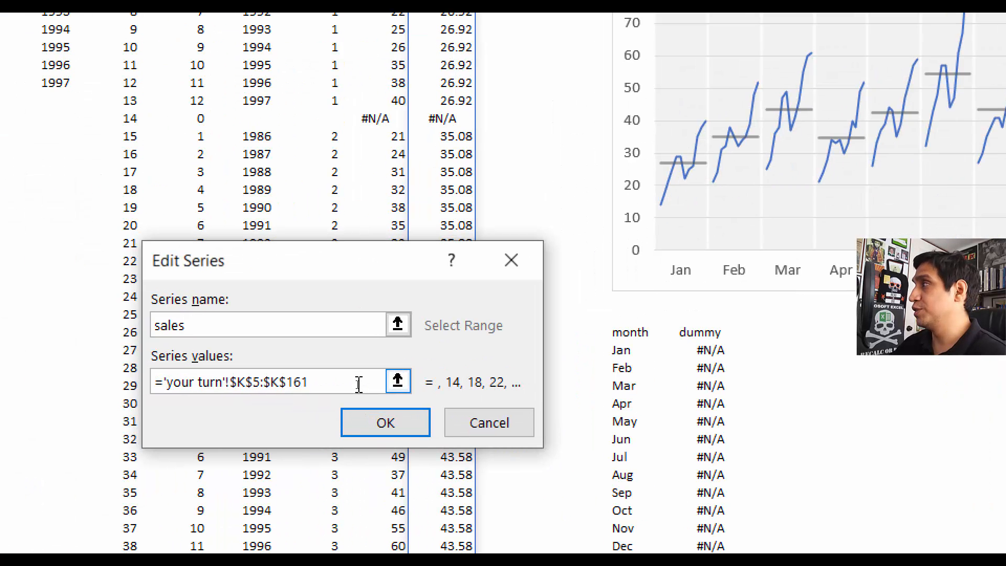
Step: Replace the sales series' fixed cell range with the defined name, ='your turn'!sales
{"action": "left_click", "coordinate": [357, 385]}
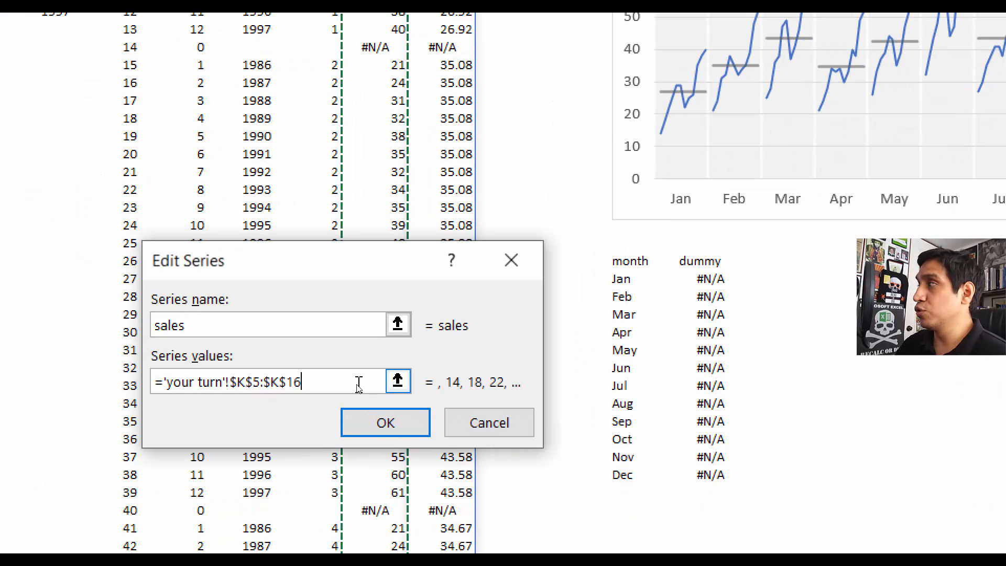
{"action": "key", "text": "BackSpace"}
{"action": "key", "text": "BackSpace"}
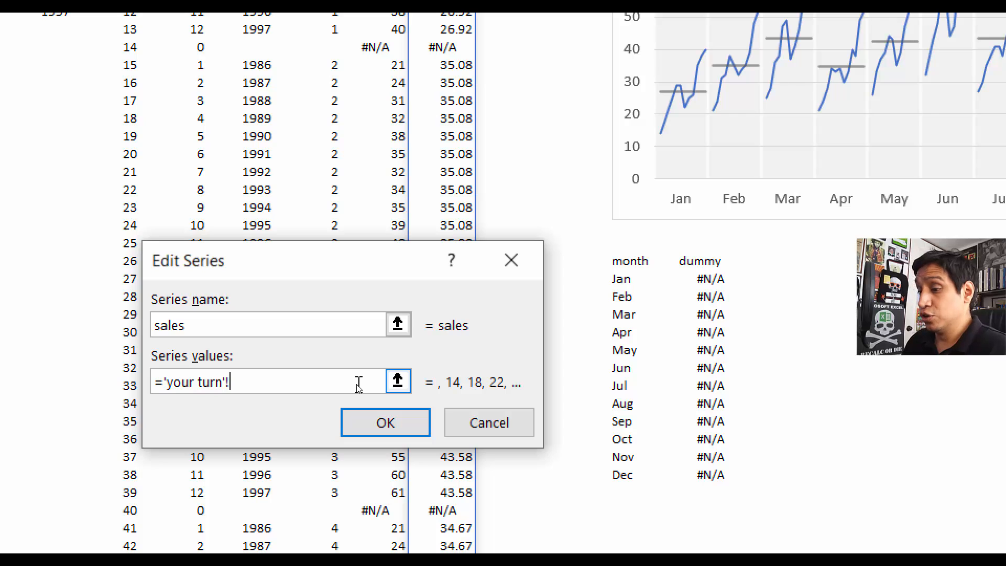
{"action": "key", "text": "F3"}
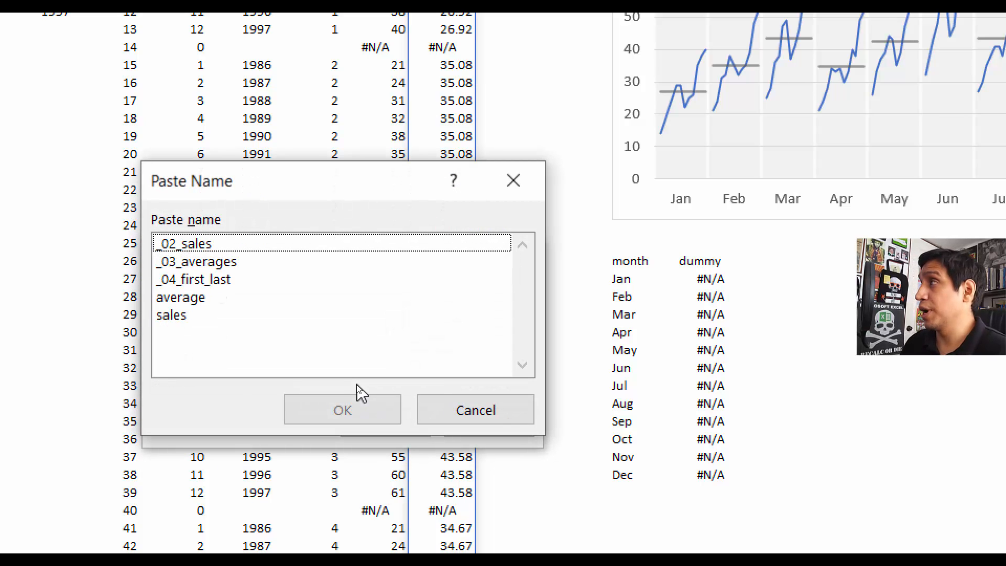
{"action": "left_click_drag", "start_coordinate": [321, 180], "coordinate": [713, 128]}
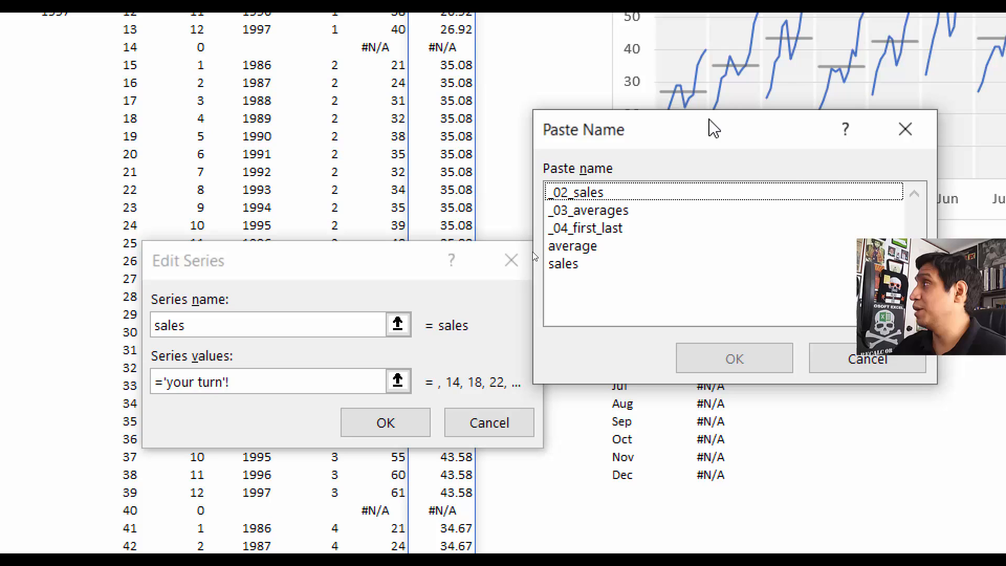
{"action": "left_click", "coordinate": [569, 250]}
{"action": "left_click", "coordinate": [563, 267]}
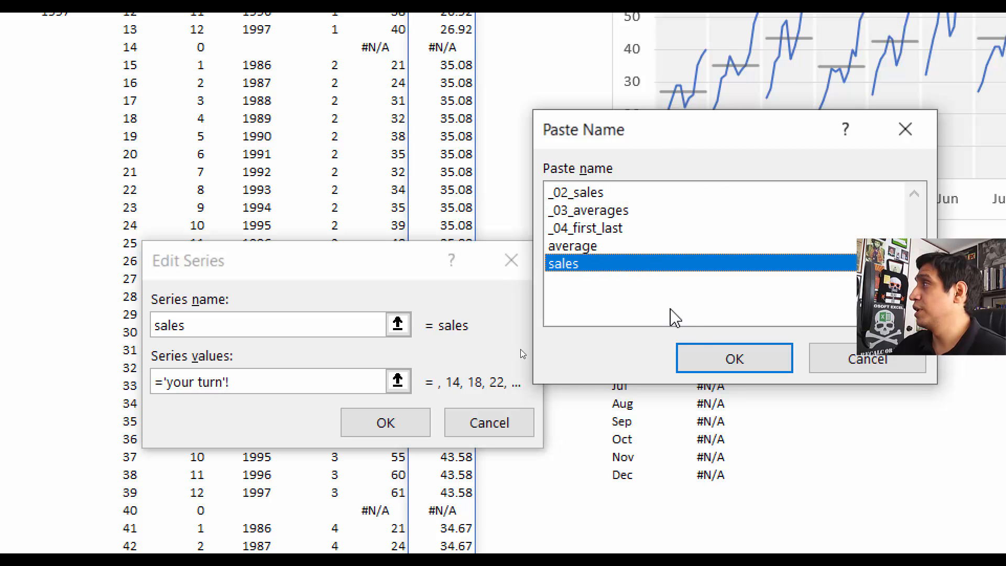
{"action": "left_click", "coordinate": [703, 360]}
{"action": "left_click", "coordinate": [370, 434]}
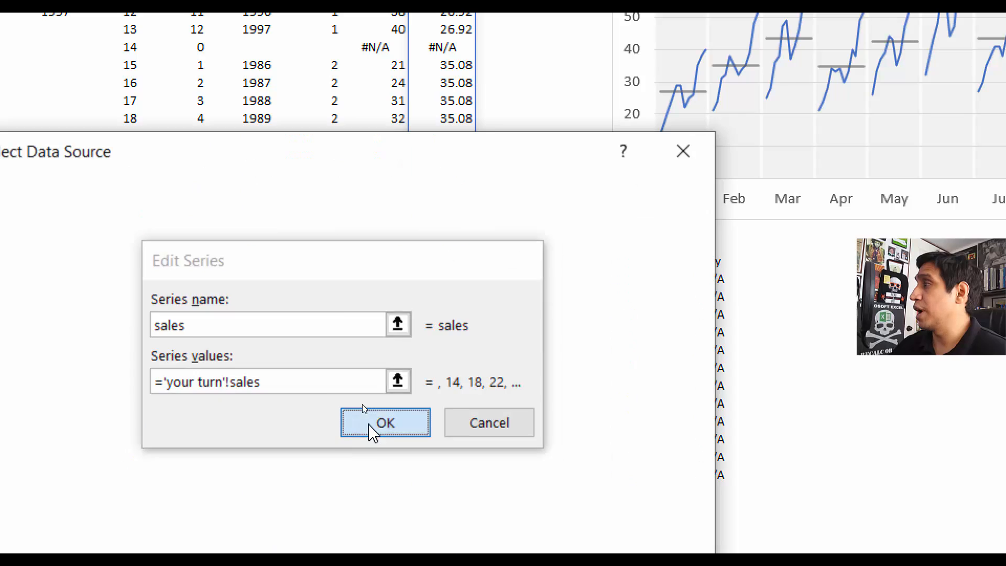
Step: Name the chart's second series, Series2, average and set its values to the defined name average on the 'your turn' sheet
{"action": "left_click", "coordinate": [128, 405]}
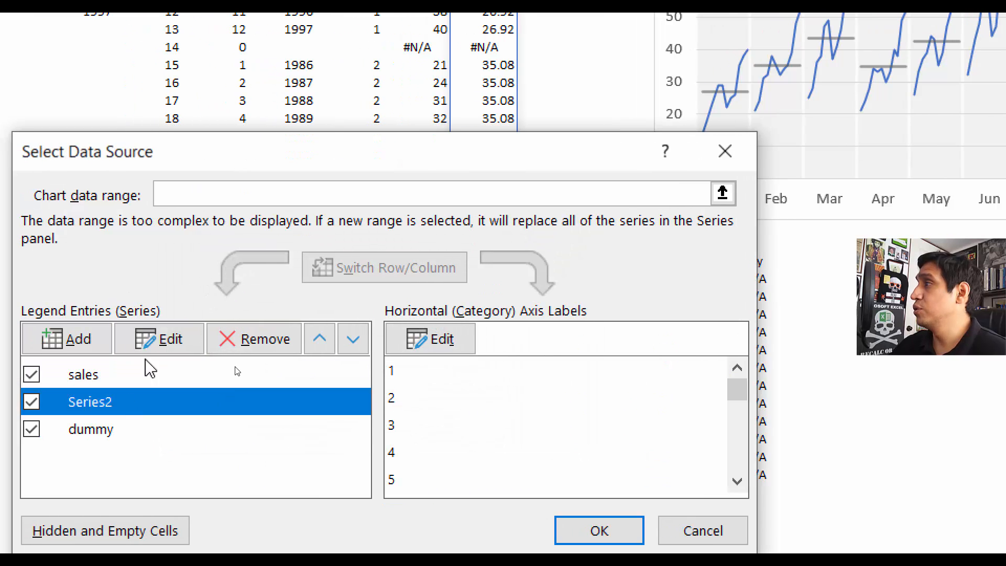
{"action": "left_click", "coordinate": [160, 340]}
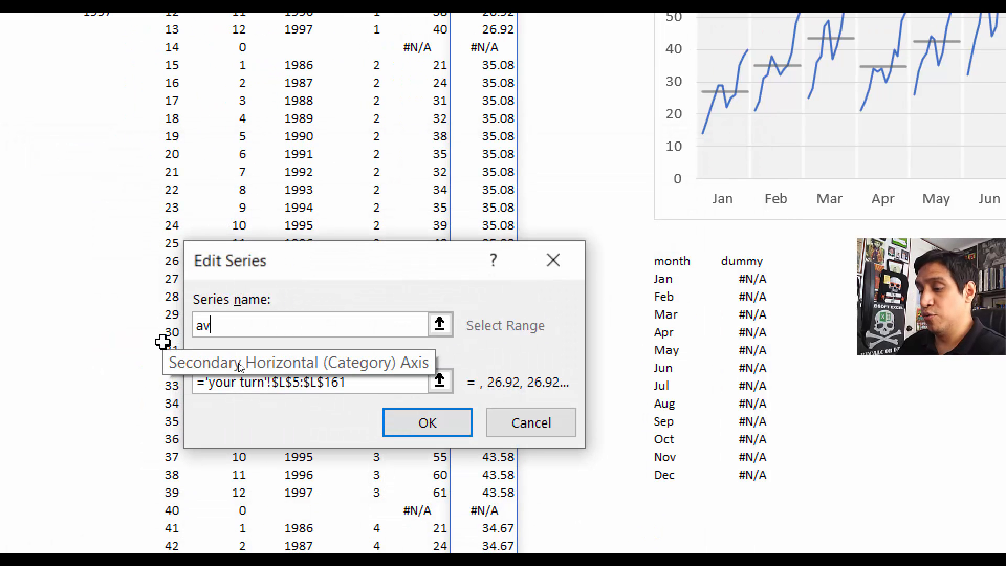
{"action": "left_click", "coordinate": [411, 383]}
{"action": "key", "text": "BackSpace"}
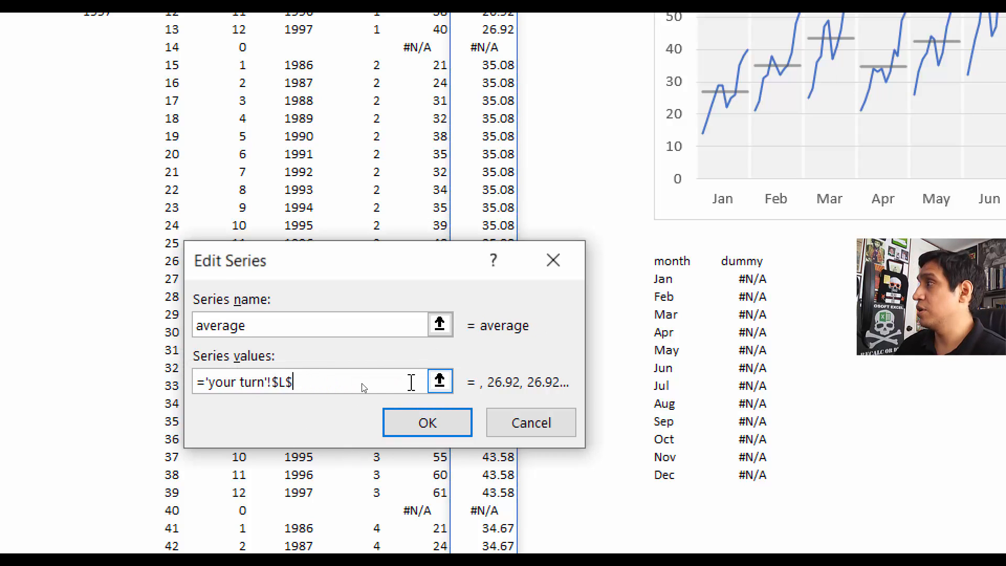
{"action": "key", "text": "F3"}
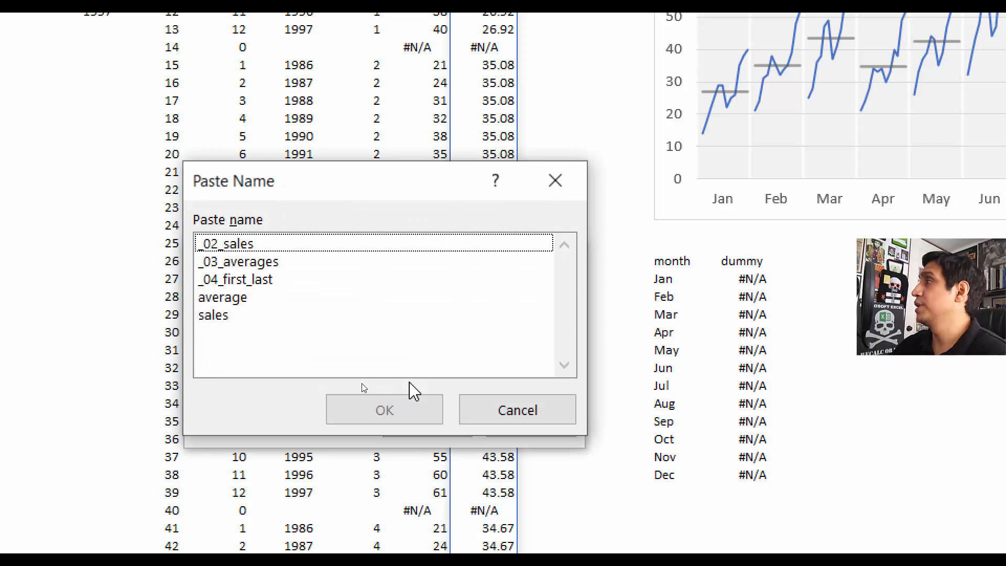
{"action": "left_click_drag", "start_coordinate": [404, 183], "coordinate": [797, 97]}
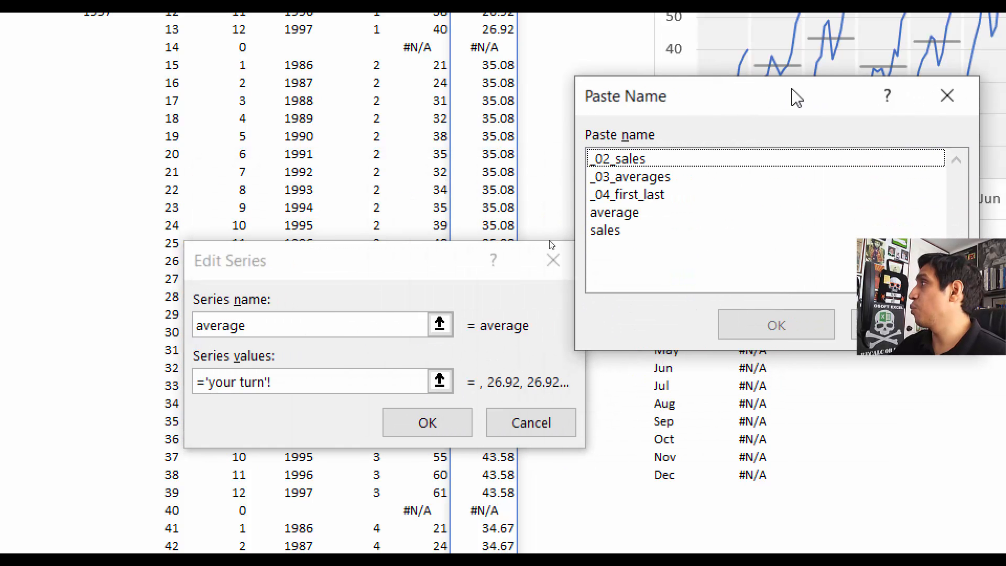
{"action": "left_click", "coordinate": [614, 214]}
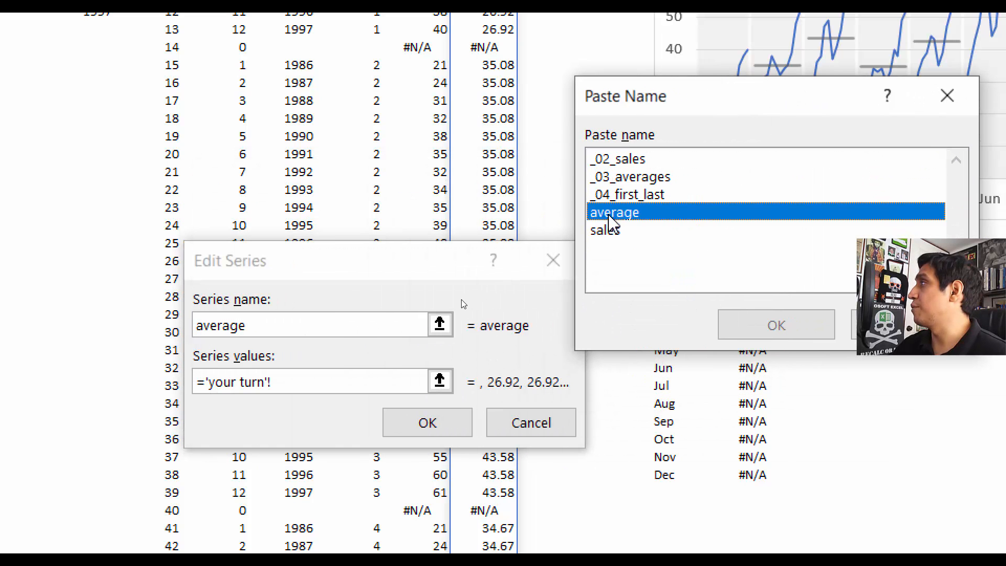
{"action": "left_click", "coordinate": [823, 325]}
{"action": "left_click", "coordinate": [434, 427]}
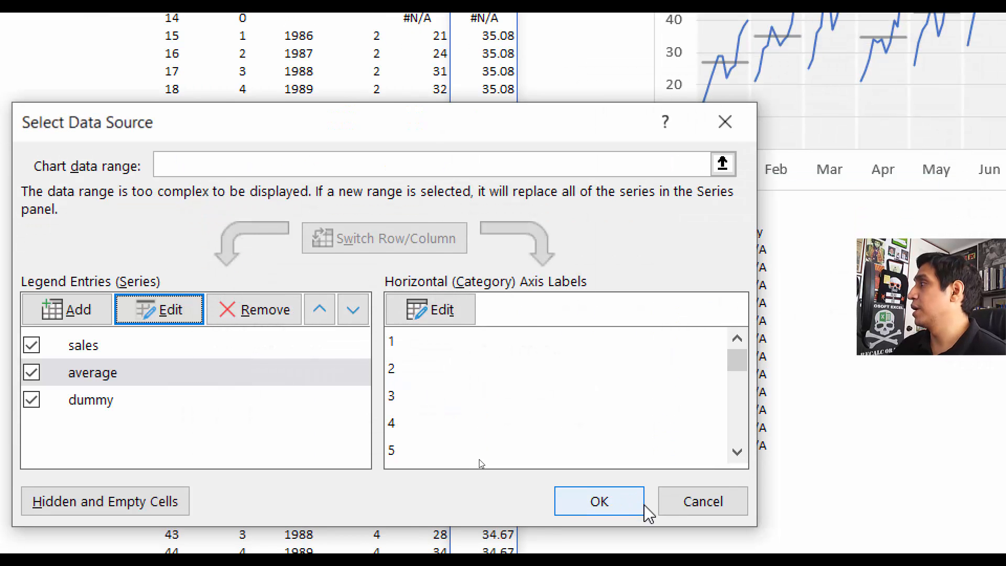
Step: Apply the cycle plot's data source changes and restore the cycle_plots window to its smaller size
{"action": "left_click", "coordinate": [636, 503]}
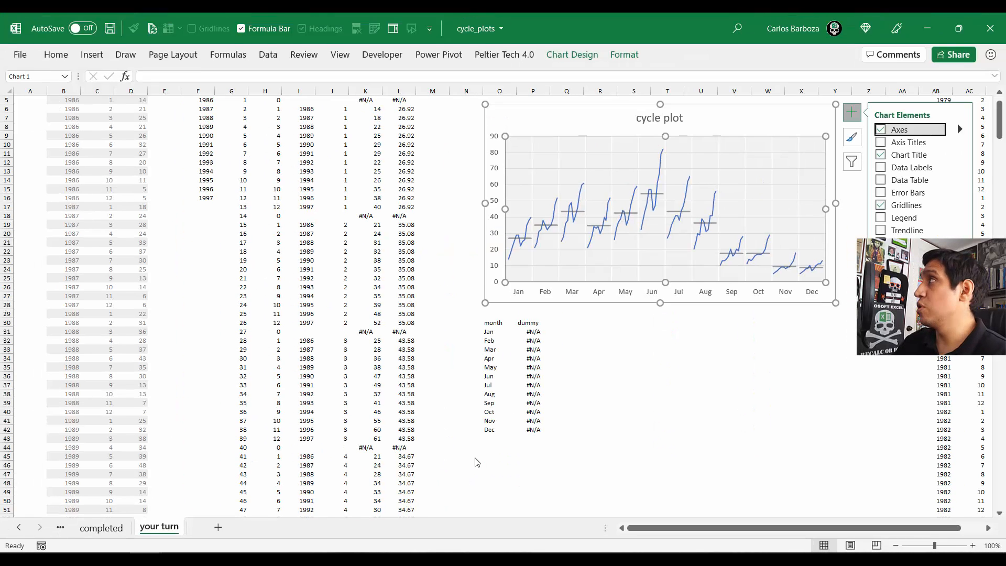
{"action": "key", "text": "Escape"}
{"action": "key", "text": "alt+space"}
{"action": "key", "text": "r"}
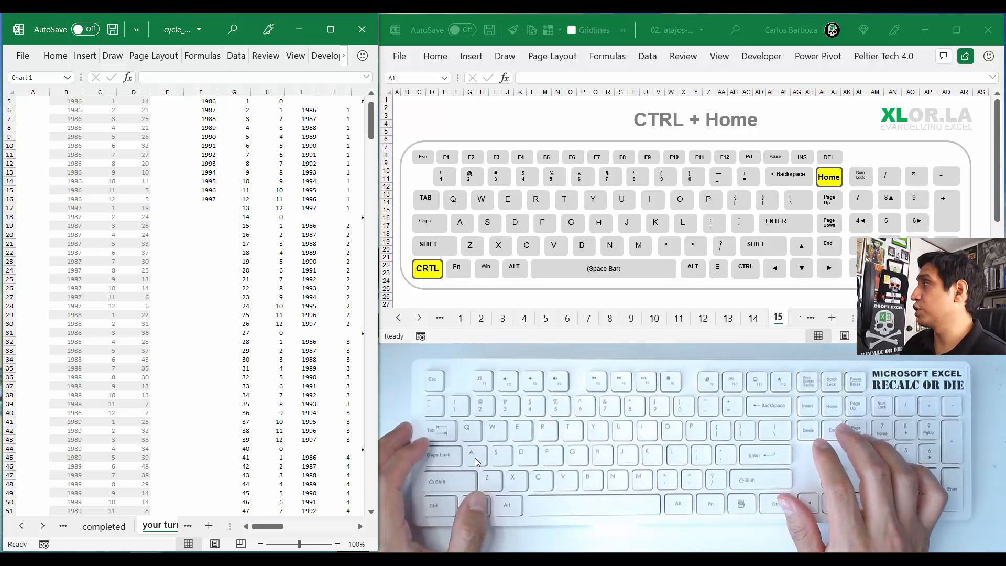
{"action": "key", "text": "Escape"}
Step: Switch to the 02._atajos-con-teclado workbook and bring up sheet 16 of the keyboard shortcut reference
{"action": "key", "text": "alt+Tab"}
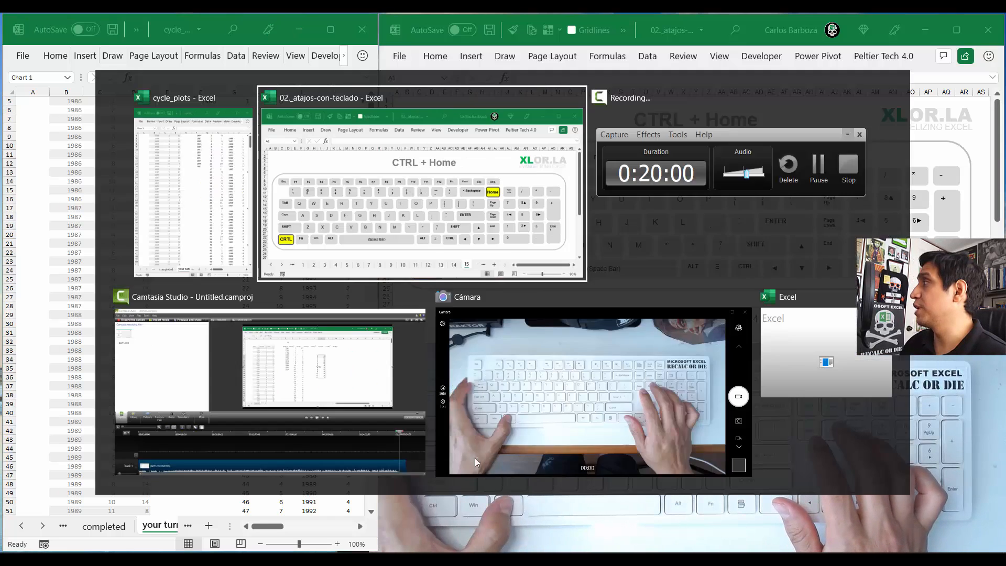
{"action": "key", "text": "ctrl+Page_Down"}
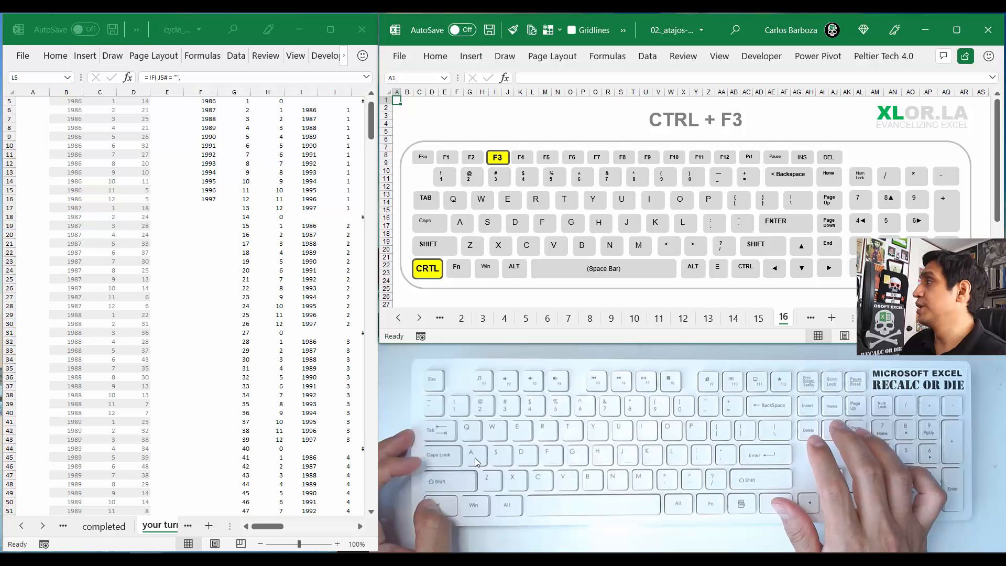
{"action": "key", "text": "ctrl+Page_Down"}
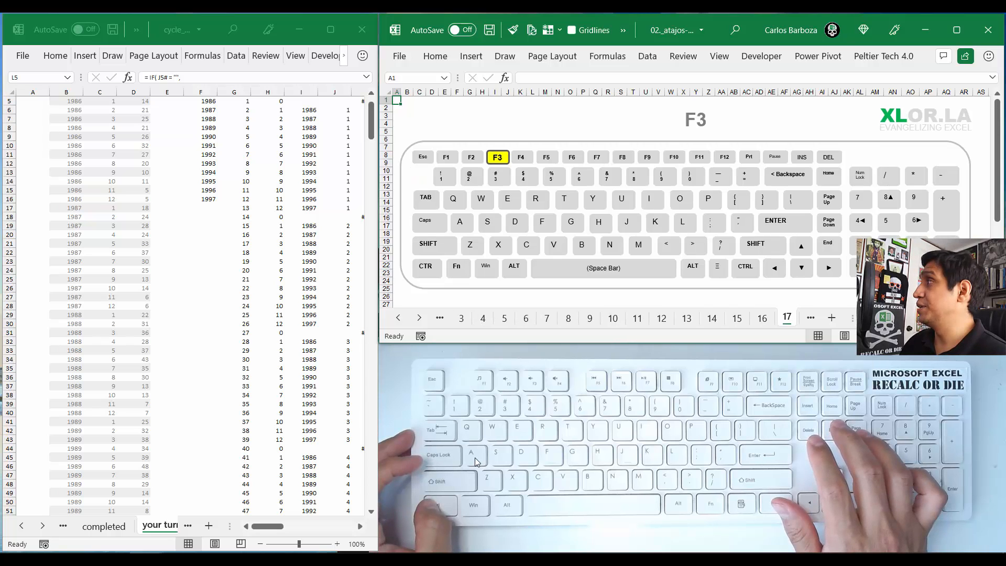
{"action": "key", "text": "ctrl+Page_Down"}
{"action": "key", "text": "ctrl+Page_Up"}
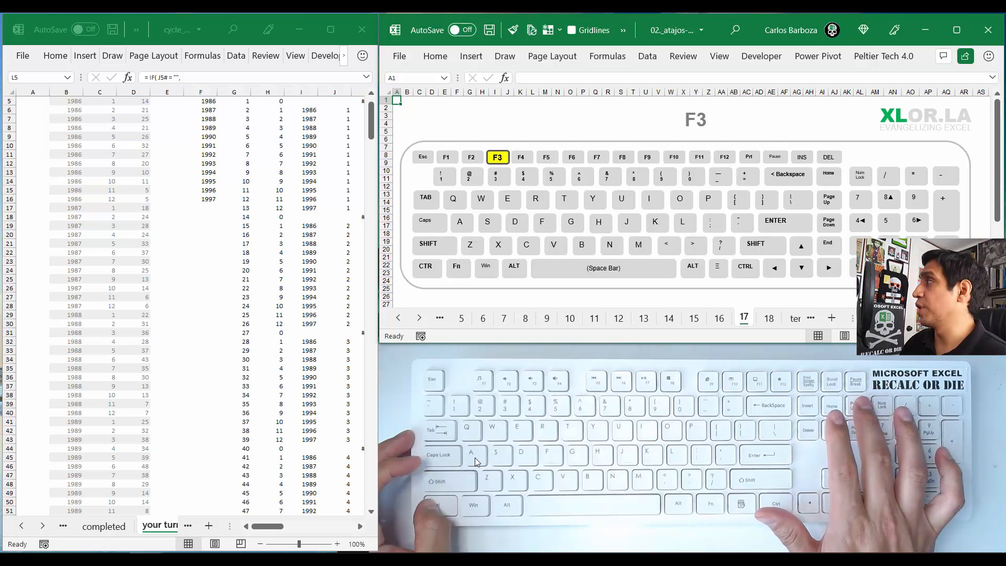
{"action": "key", "text": "ctrl+Page_Up"}
{"action": "key", "text": "Page_Down"}
{"action": "key", "text": "Page_Up"}
Step: Return to the cycle_plots workbook and select cell K5, the first cell under the array_6 header
{"action": "key", "text": "alt+Tab"}
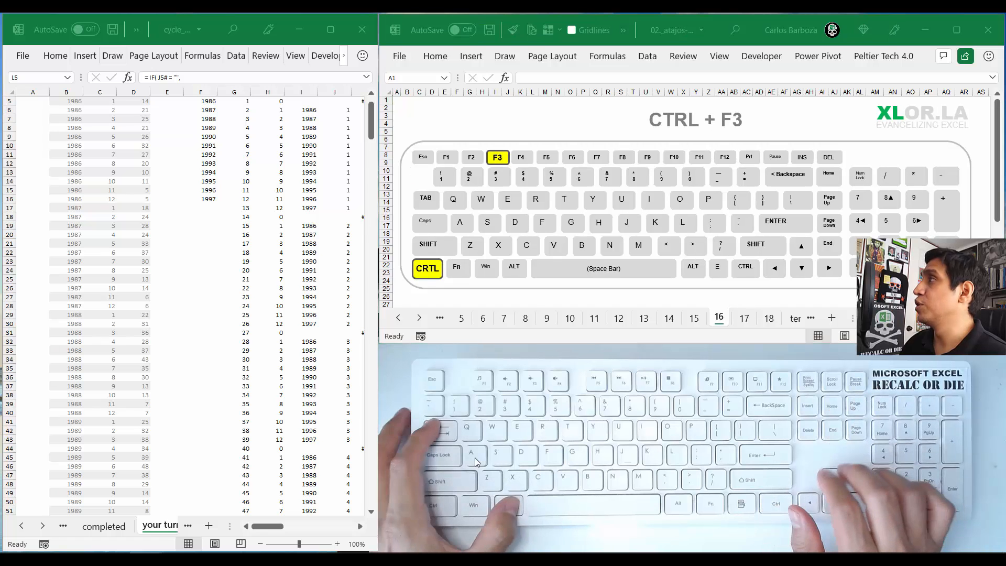
{"action": "key", "text": "Up"}
{"action": "key", "text": "Up"}
{"action": "key", "text": "Up"}
{"action": "key", "text": "Down"}
{"action": "key", "text": "Down"}
{"action": "key", "text": "Right"}
{"action": "key", "text": "Right"}
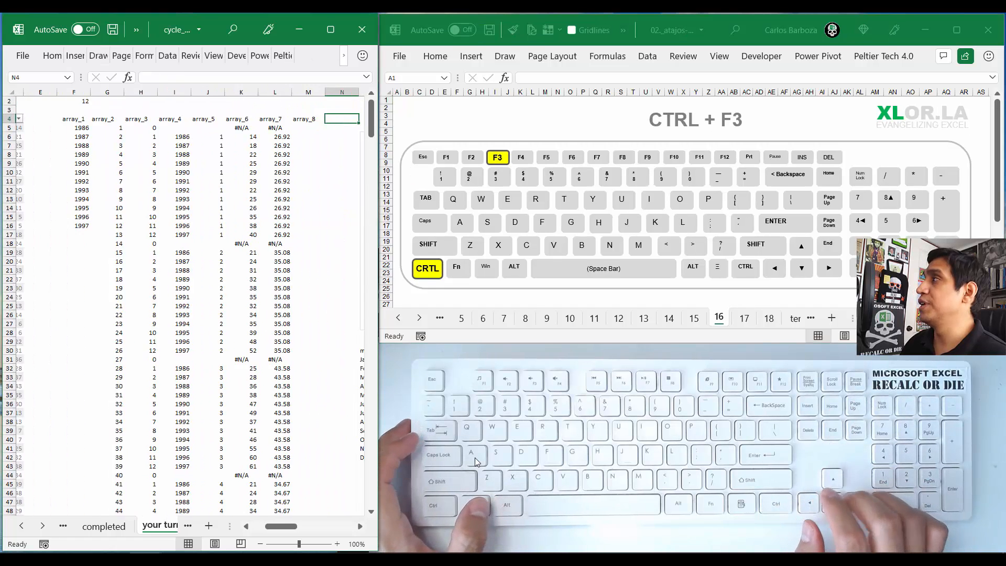
{"action": "key", "text": "Right"}
{"action": "key", "text": "Right"}
{"action": "key", "text": "Right"}
{"action": "key", "text": "Left"}
{"action": "key", "text": "Left"}
{"action": "key", "text": "Left"}
{"action": "key", "text": "Left"}
{"action": "key", "text": "Left"}
{"action": "key", "text": "Down"}
{"action": "key", "text": "Left"}
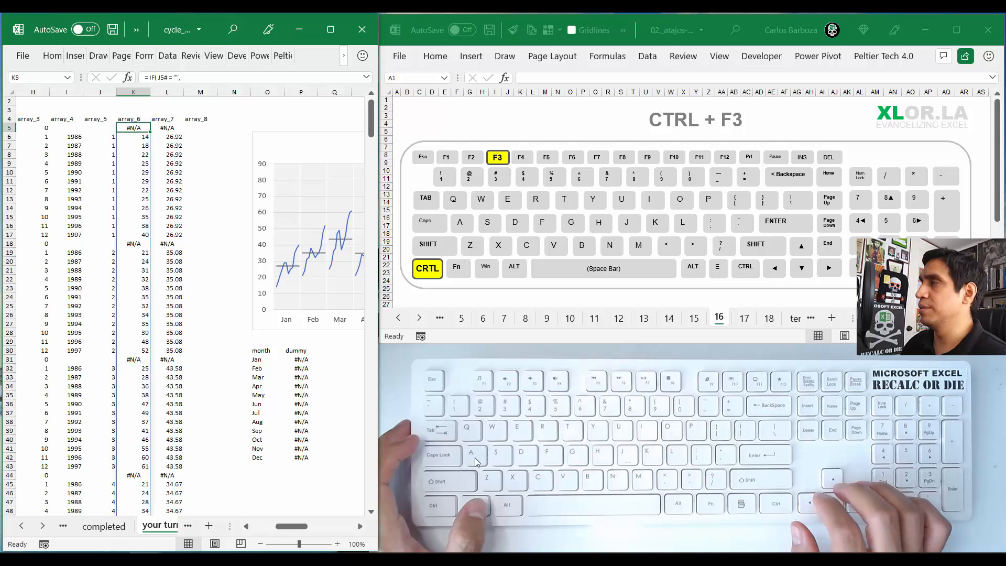
Step: Look at the Defined Names group among the formula commands, leaving the names unchanged
{"action": "left_click", "coordinate": [53, 56]}
{"action": "left_click", "coordinate": [144, 56]}
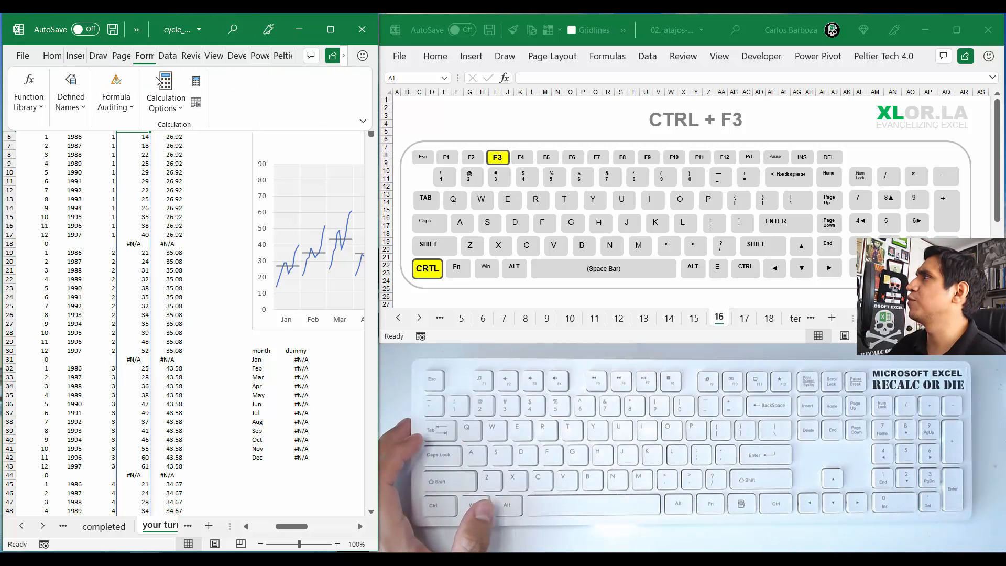
{"action": "left_click", "coordinate": [74, 111]}
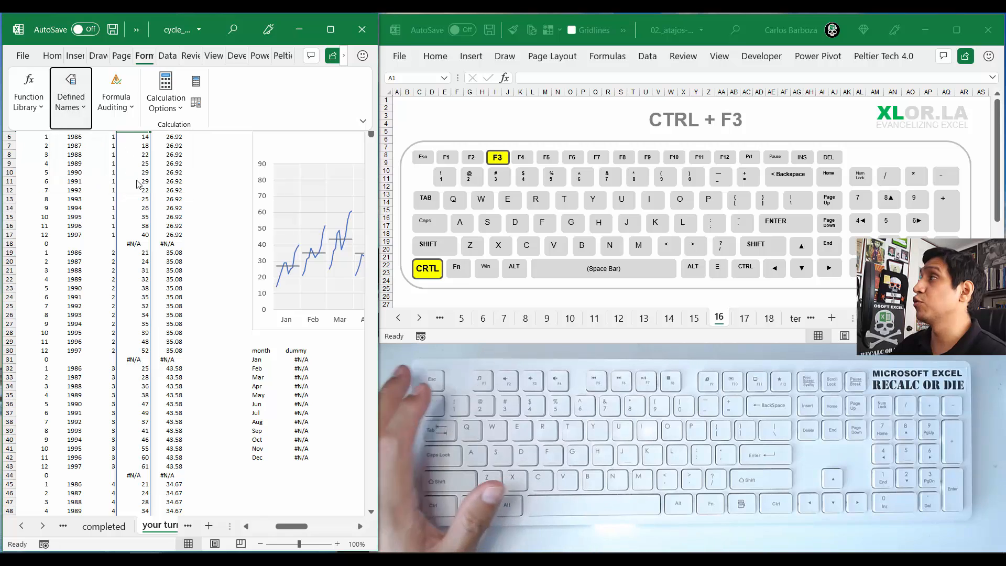
{"action": "key", "text": "Escape"}
{"action": "key", "text": "Escape"}
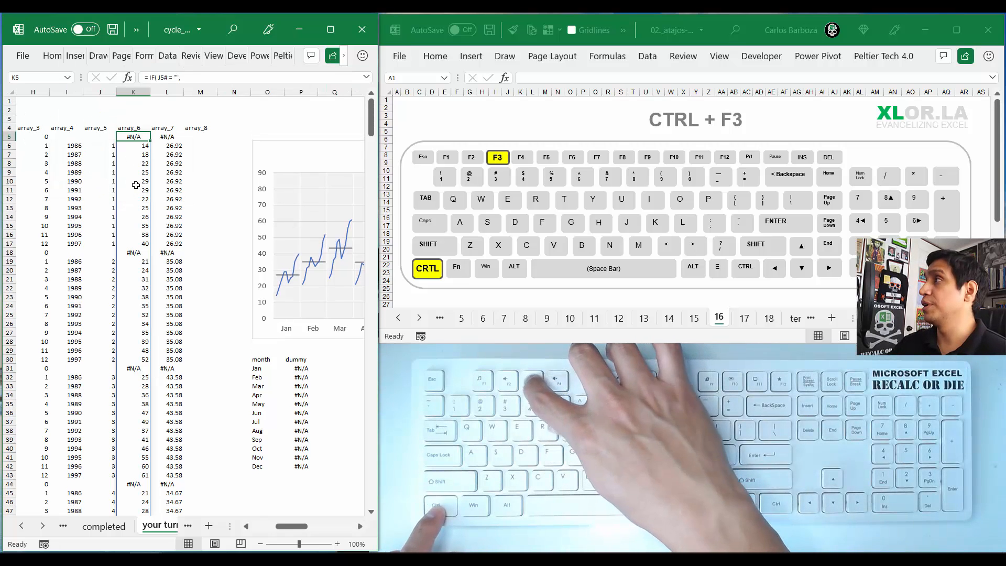
Step: Review the workbook's defined names in the Name Manager and close it without making changes
{"action": "key", "text": "ctrl+F3"}
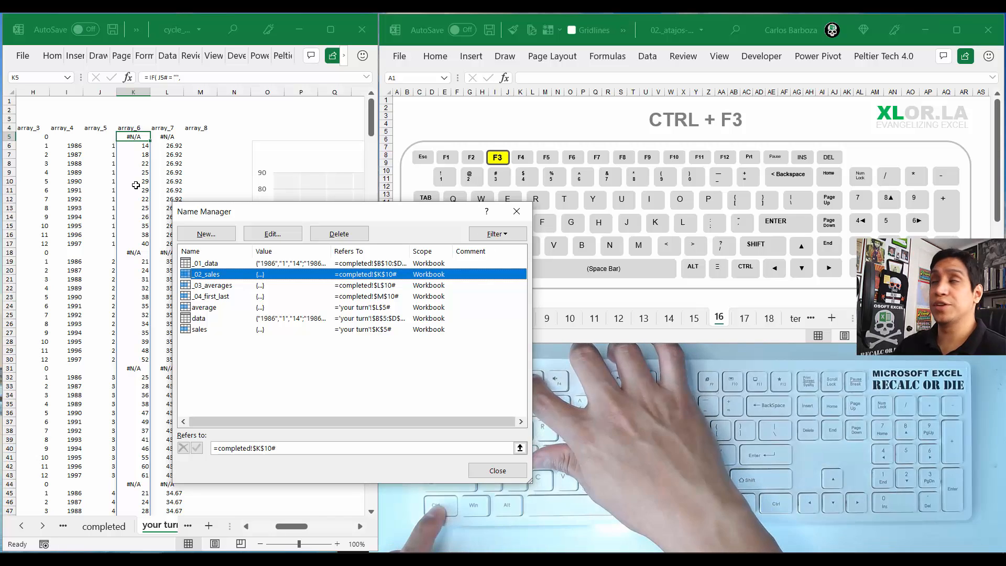
{"action": "key", "text": "ctrl+space"}
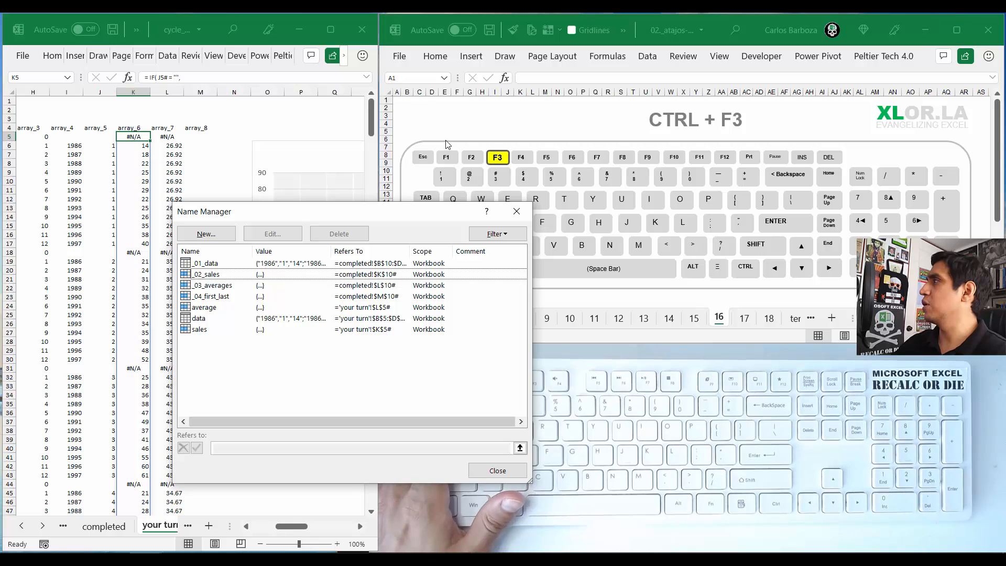
{"action": "left_click", "coordinate": [516, 211]}
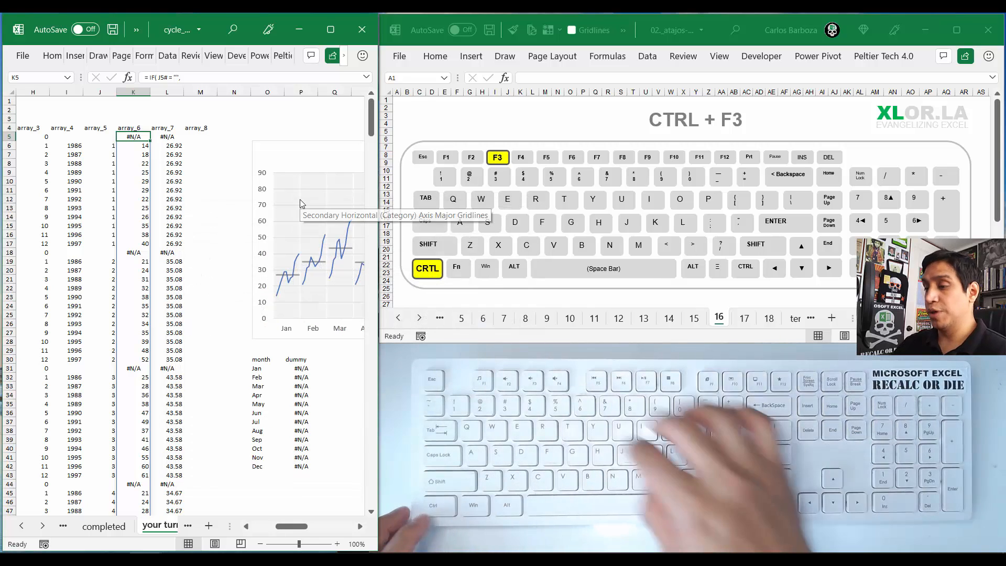
{"action": "key", "text": "ctrl+F3"}
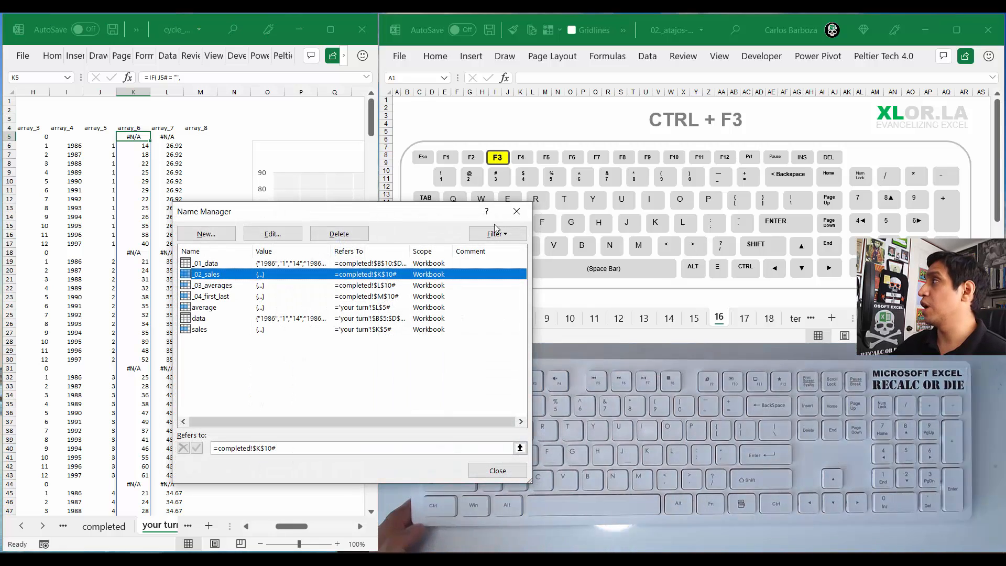
{"action": "left_click", "coordinate": [517, 212]}
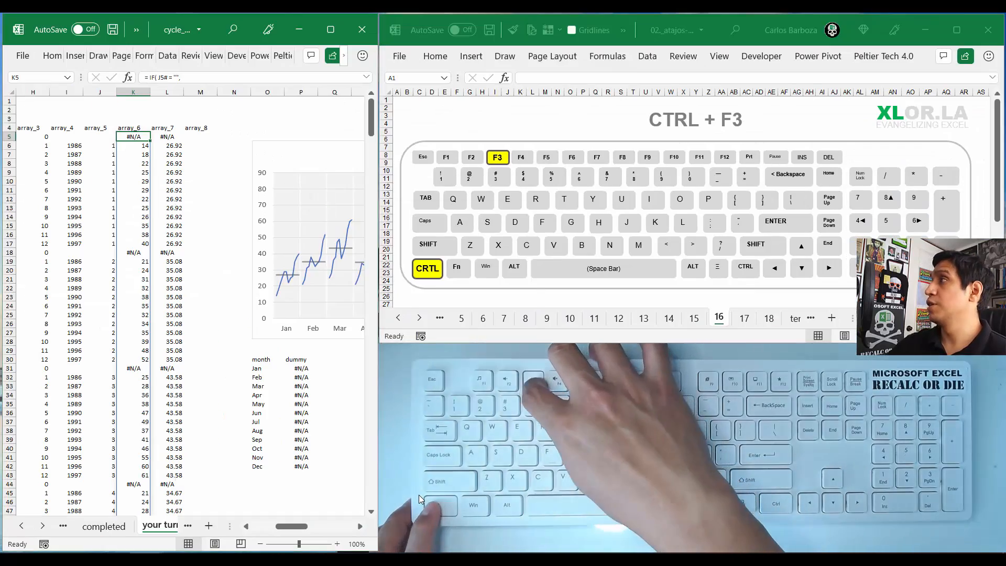
{"action": "key", "text": "ctrl+F3"}
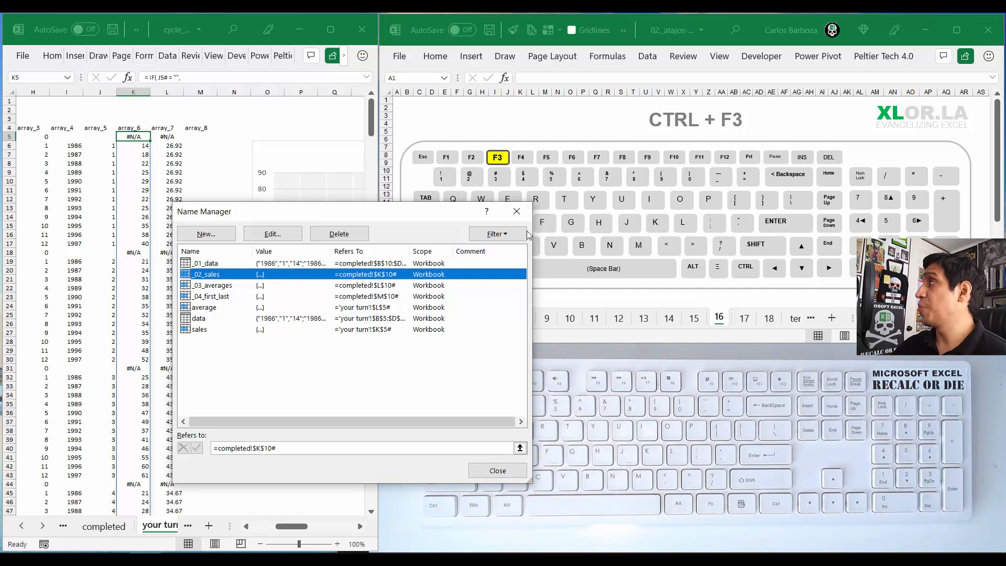
{"action": "left_click", "coordinate": [517, 211]}
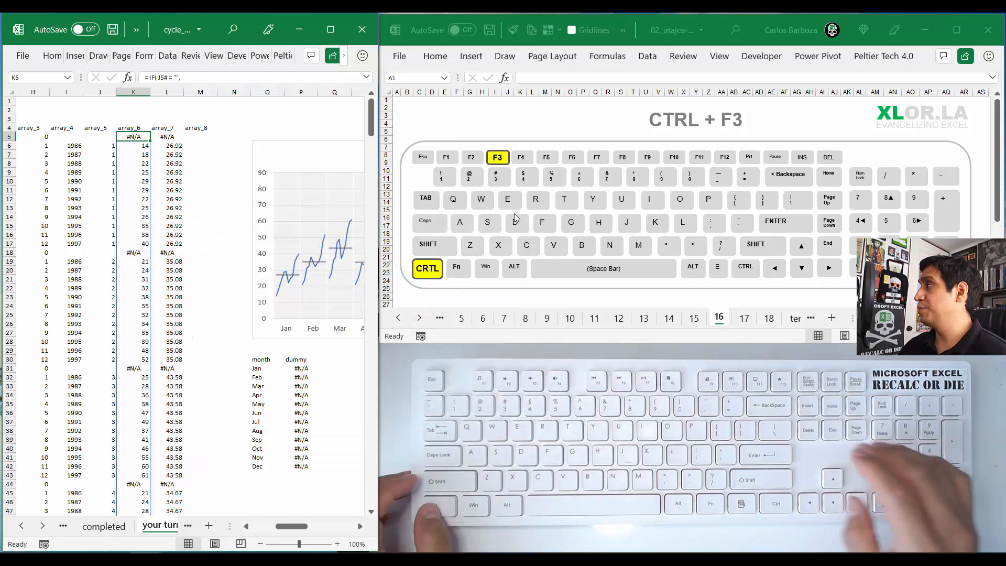
Step: Show sheet 17 of the 02._atajos-con-teclado workbook, and return to cycle_plots
{"action": "key", "text": "alt+Tab"}
{"action": "key", "text": "ctrl+Page_Down"}
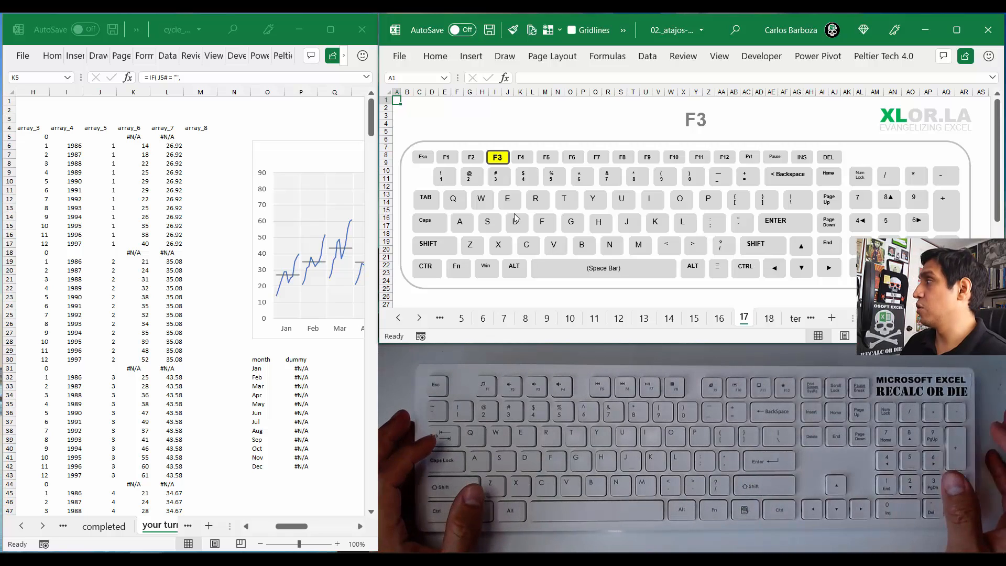
{"action": "key", "text": "alt+Tab"}
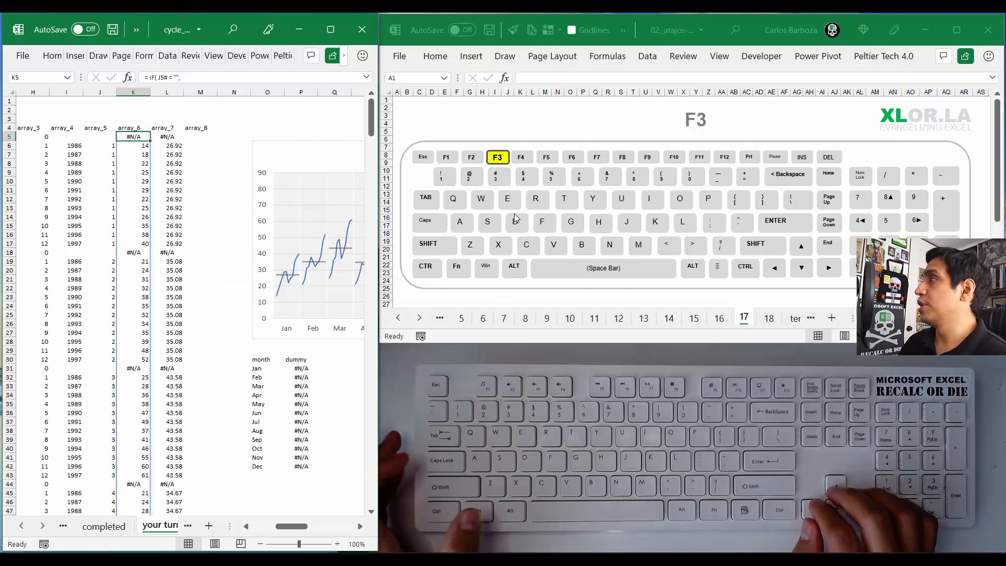
{"action": "key", "text": "alt+space"}
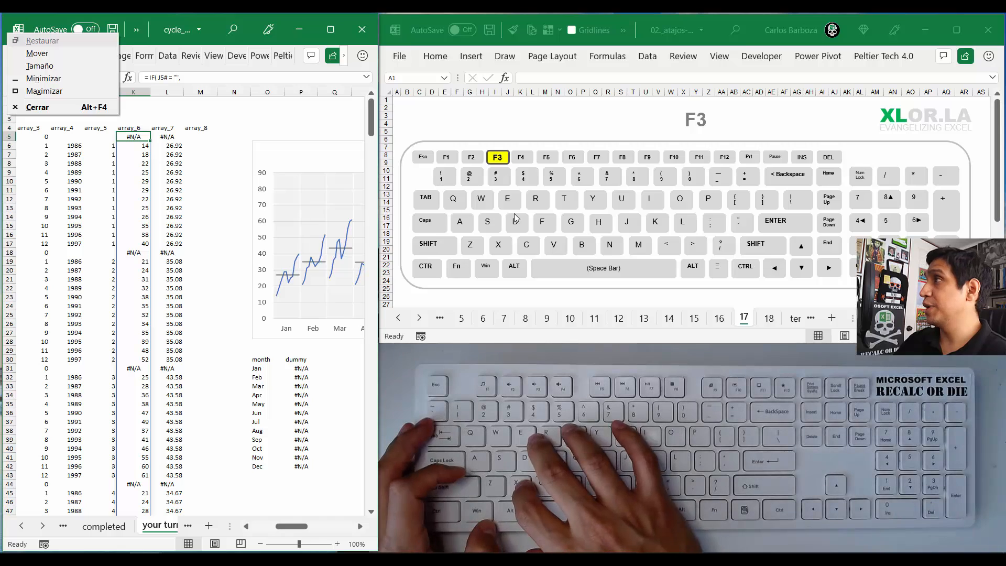
{"action": "key", "text": "r"}
{"action": "key", "text": "super+Up"}
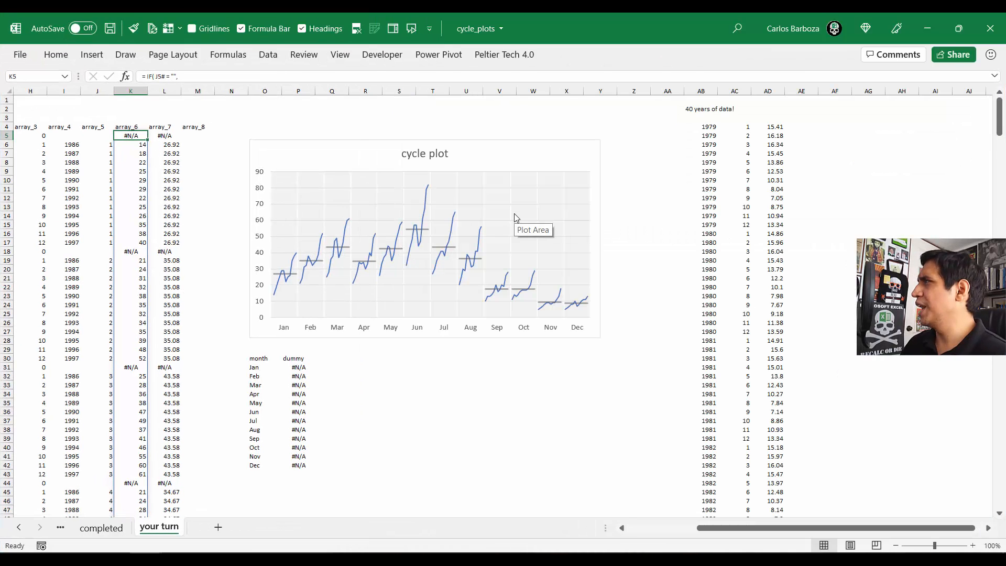
{"action": "key", "text": "alt+Tab"}
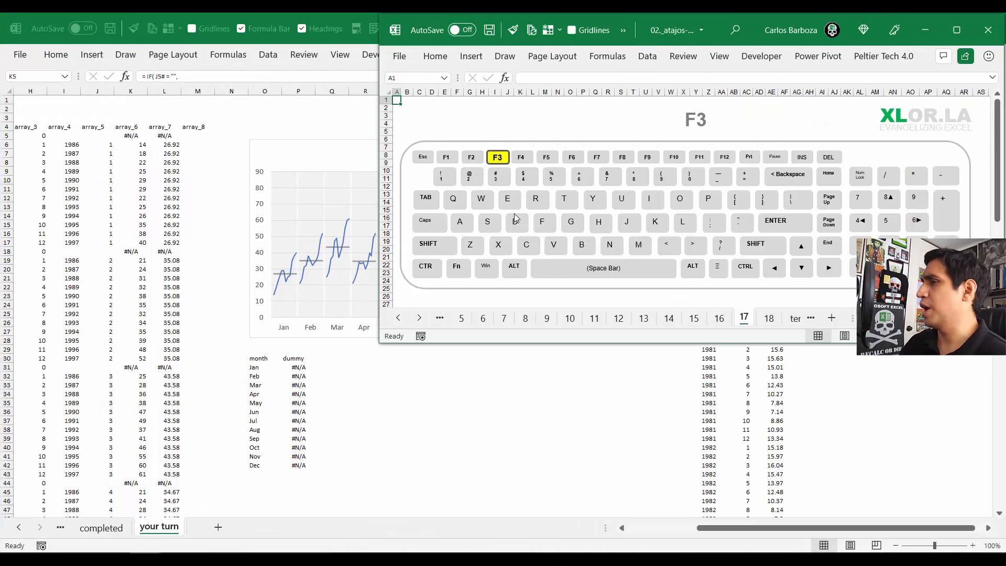
{"action": "key", "text": "alt+Tab"}
{"action": "key", "text": "alt+space"}
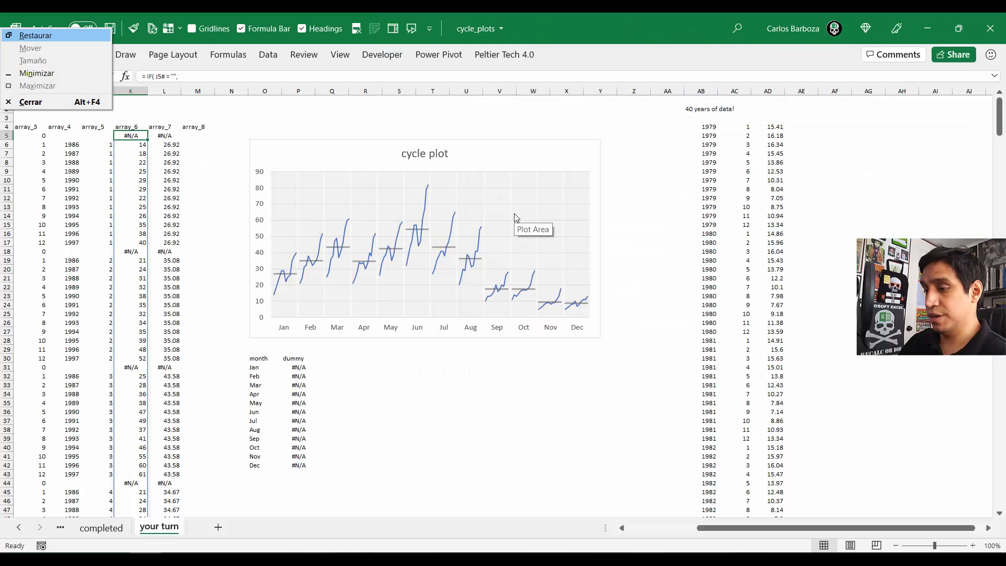
{"action": "key", "text": "Return"}
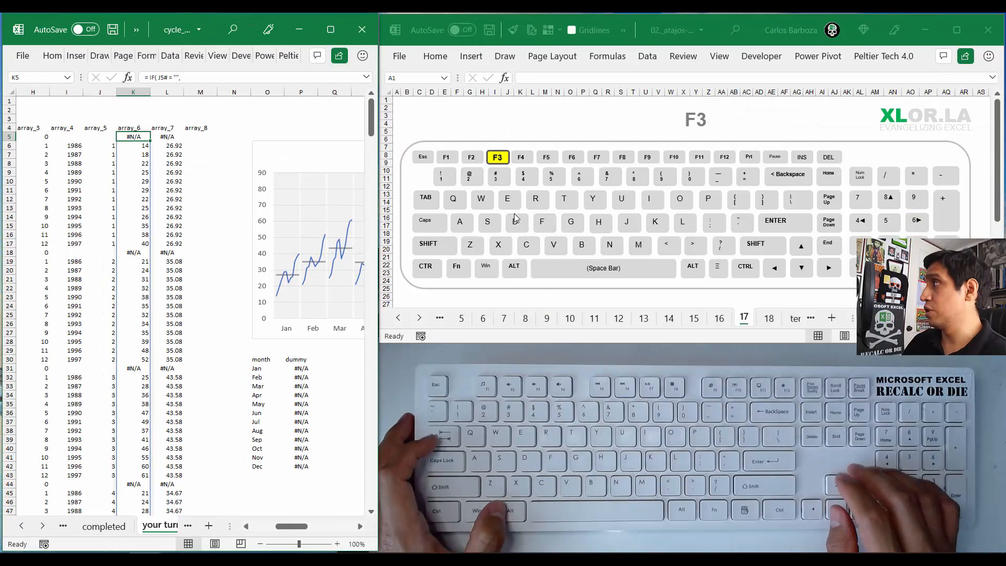
Step: Go back to sheet 14 of the 02._atajos-con-teclado workbook, and return to cycle_plots
{"action": "key", "text": "alt+Tab"}
{"action": "key", "text": "ctrl+Page_Down"}
{"action": "key", "text": "ctrl+Page_Up"}
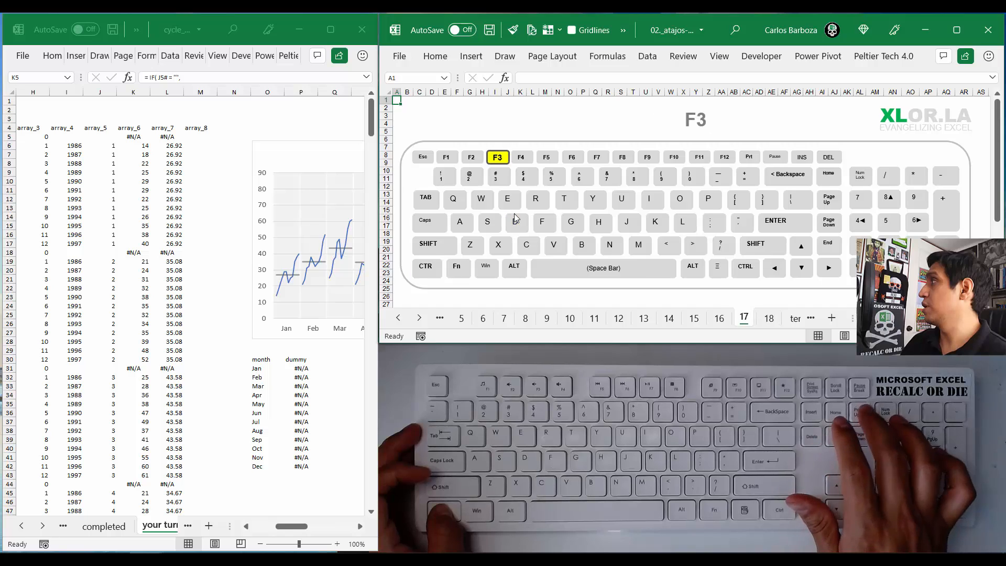
{"action": "key", "text": "ctrl+Page_Up"}
{"action": "key", "text": "ctrl+Page_Up"}
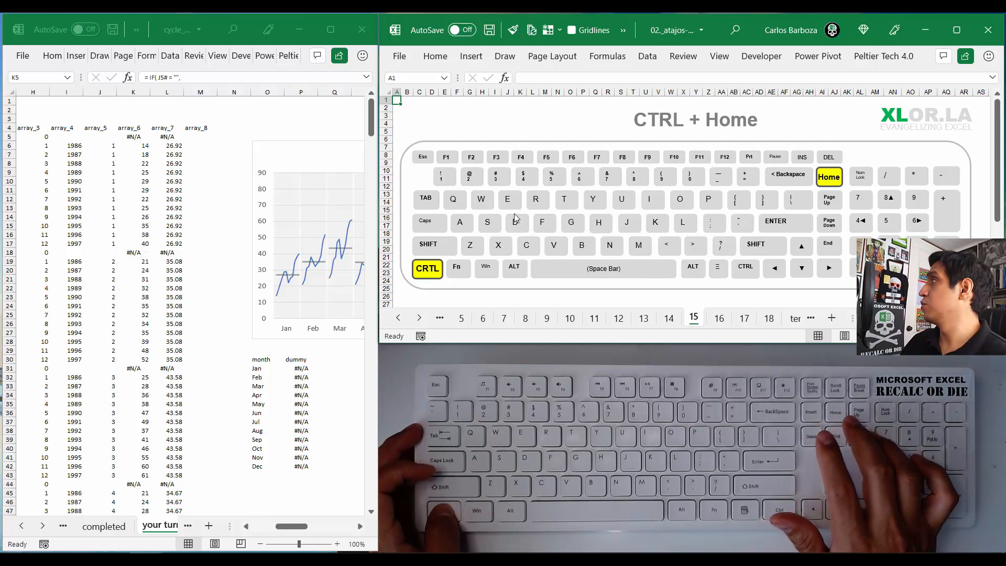
{"action": "key", "text": "ctrl+Page_Up"}
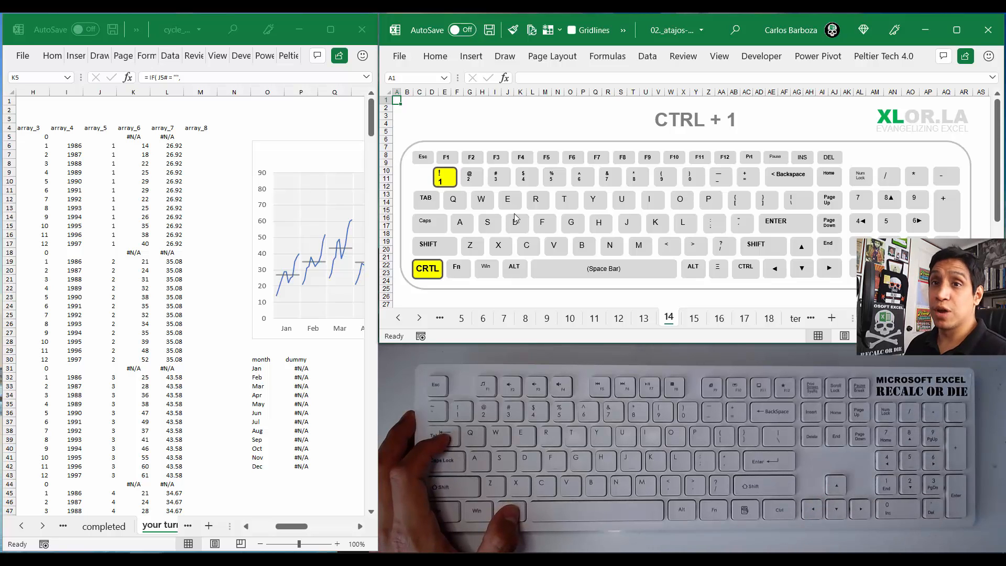
{"action": "key", "text": "alt+Tab"}
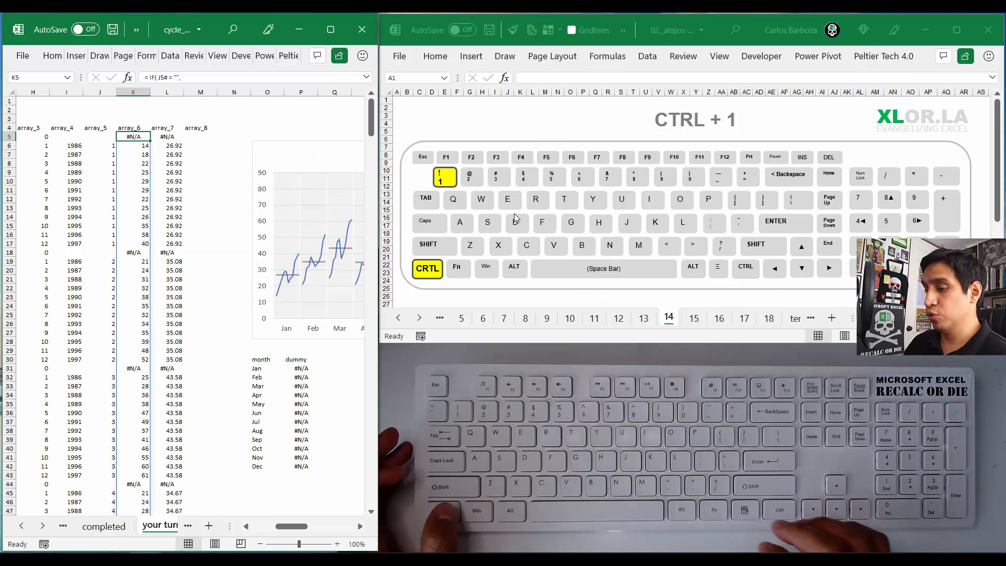
Step: View the formatting options of the cycle plot's chart area, close them, and open those of the sales series
{"action": "left_click", "coordinate": [360, 527]}
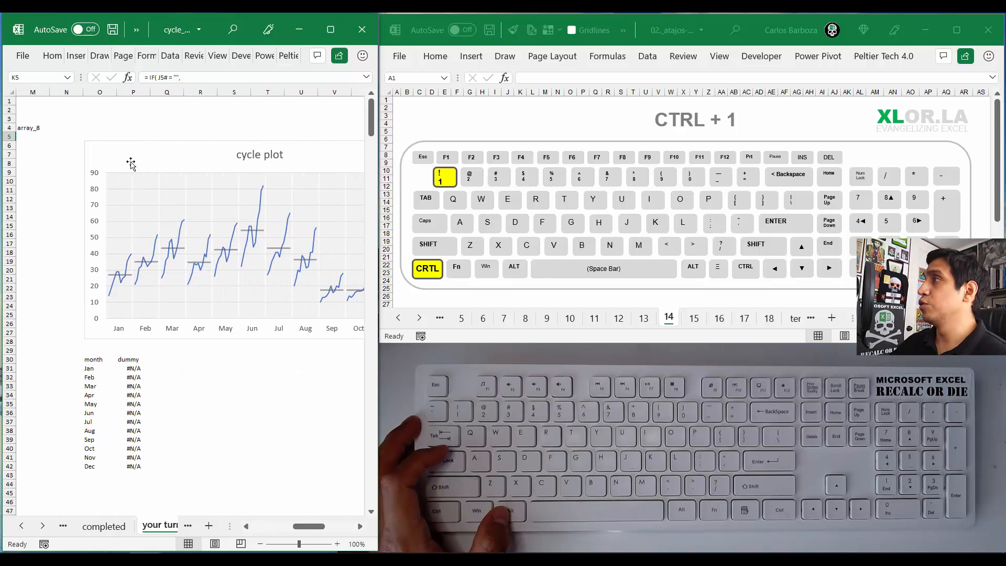
{"action": "left_click", "coordinate": [137, 149]}
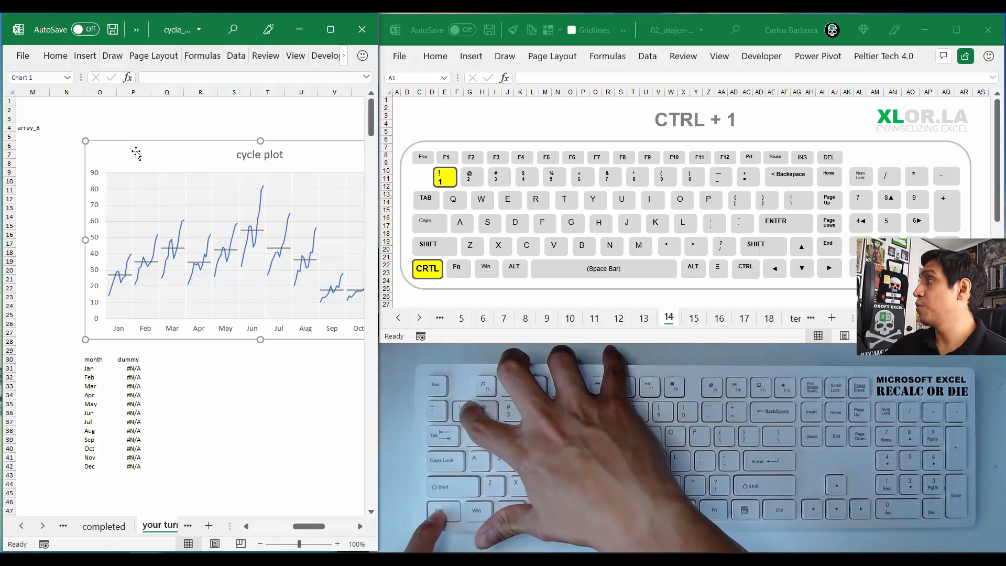
{"action": "key", "text": "ctrl+1"}
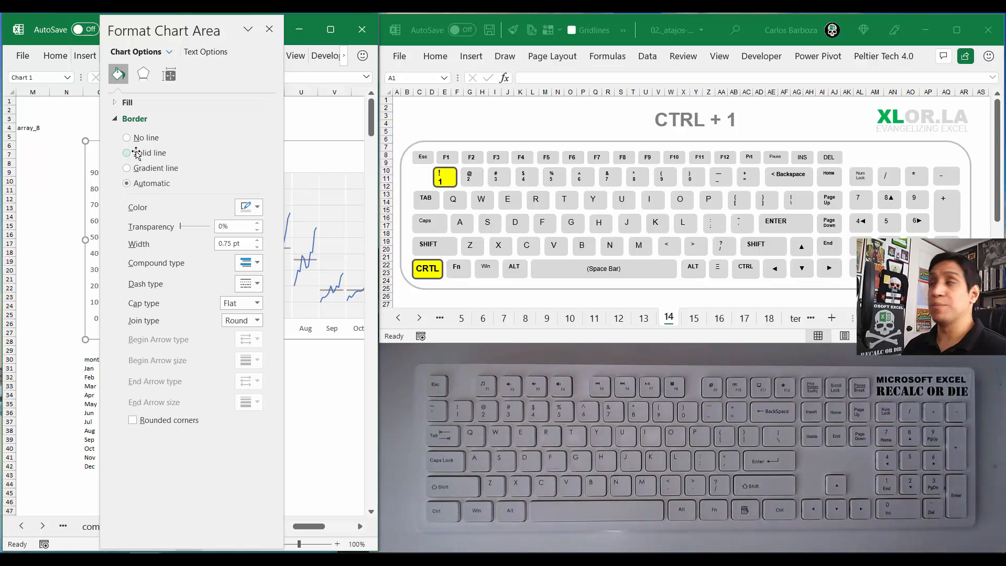
{"action": "left_click", "coordinate": [269, 29]}
{"action": "left_click", "coordinate": [288, 231]}
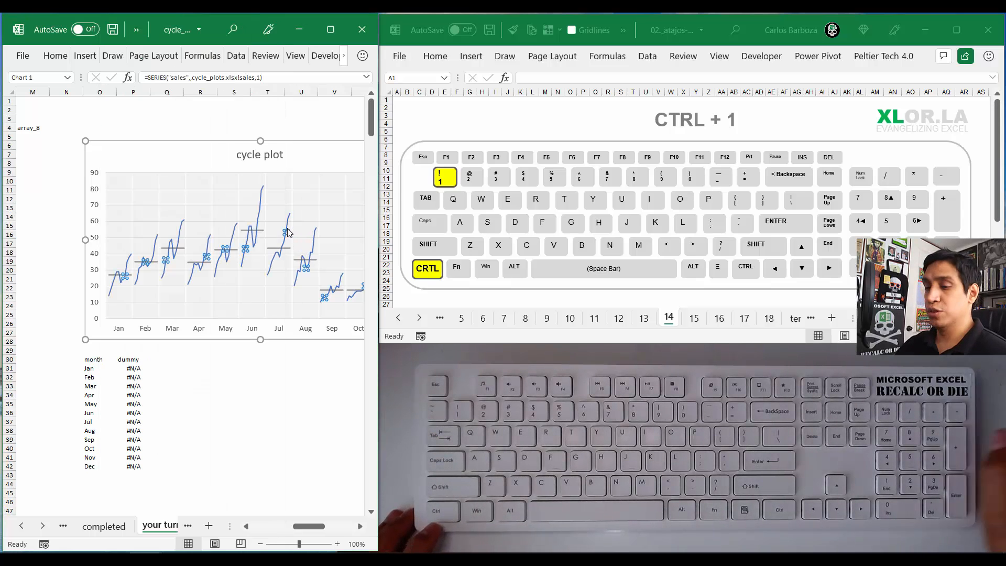
{"action": "key", "text": "ctrl+1"}
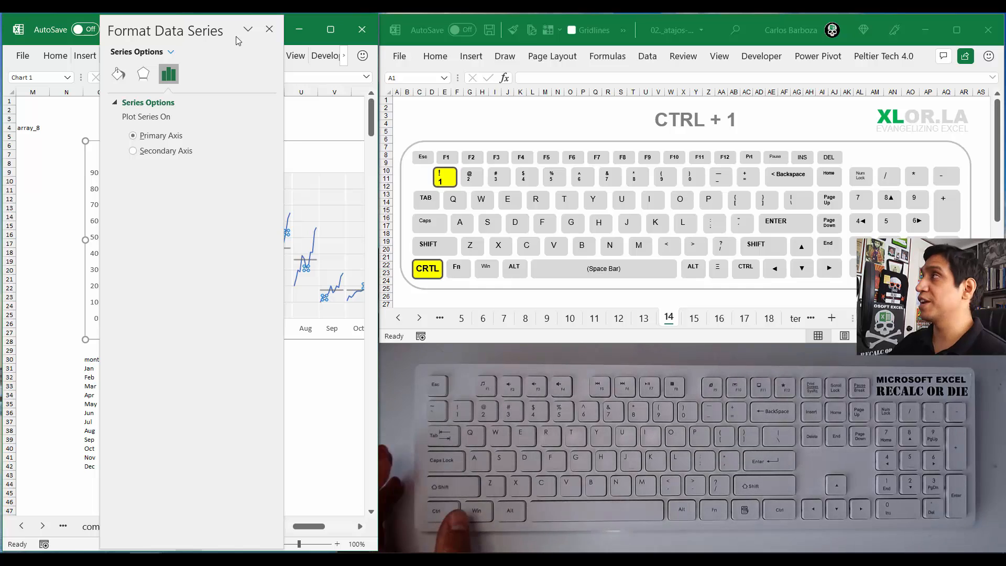
Step: Close the sales series' formatting options, view those of the chart's horizontal axis, and close them without making changes
{"action": "left_click", "coordinate": [270, 30]}
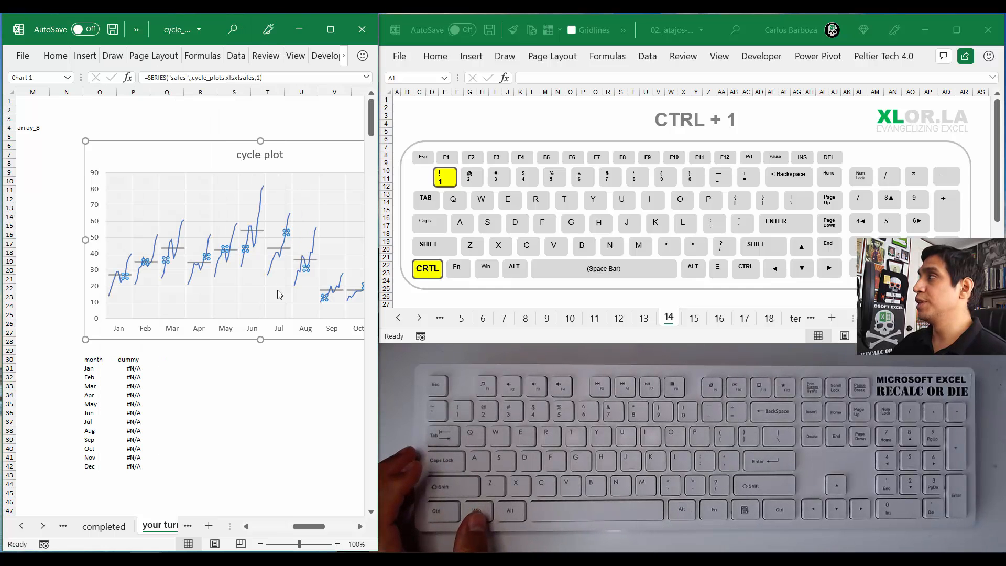
{"action": "left_click", "coordinate": [280, 334]}
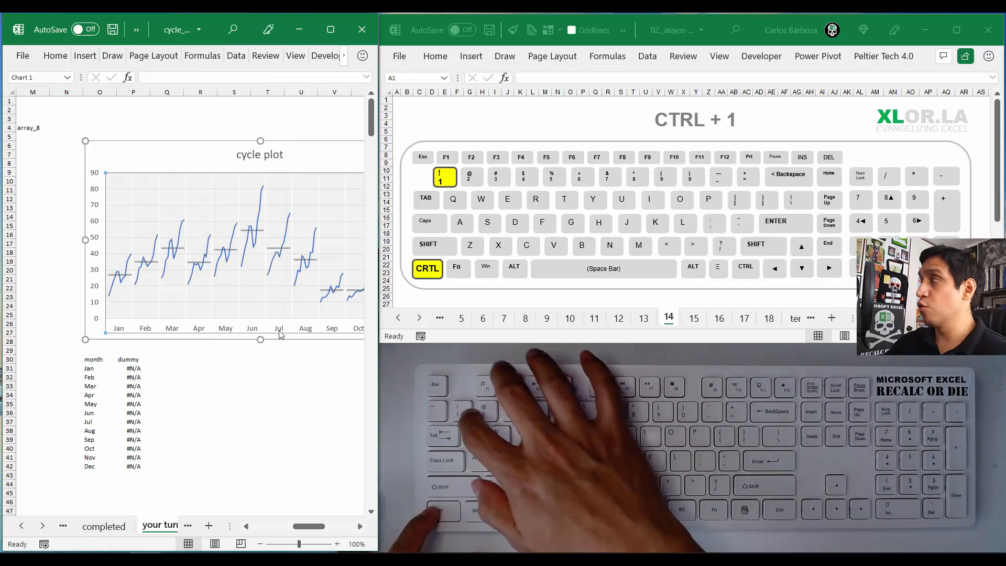
{"action": "key", "text": "ctrl+1"}
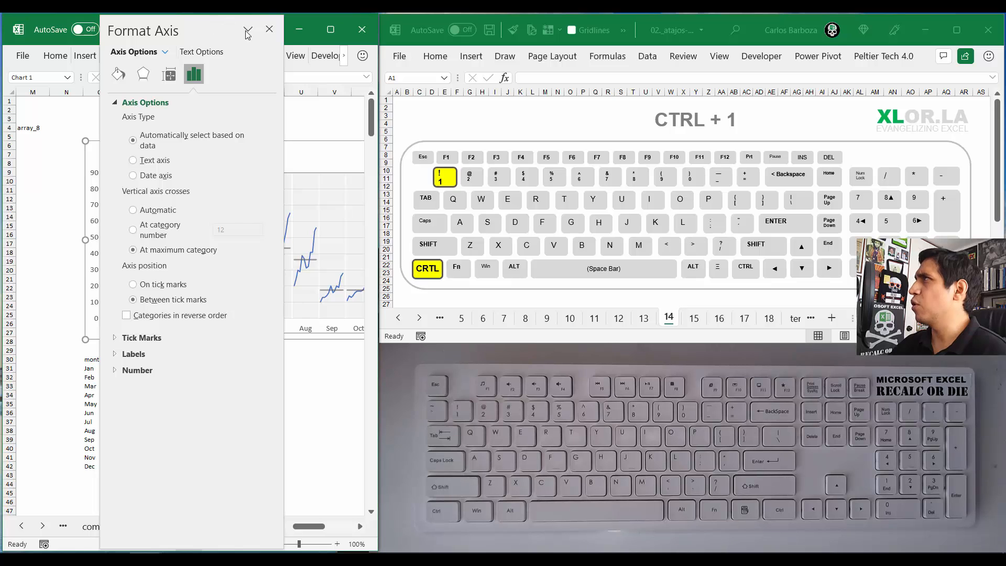
{"action": "left_click", "coordinate": [270, 29]}
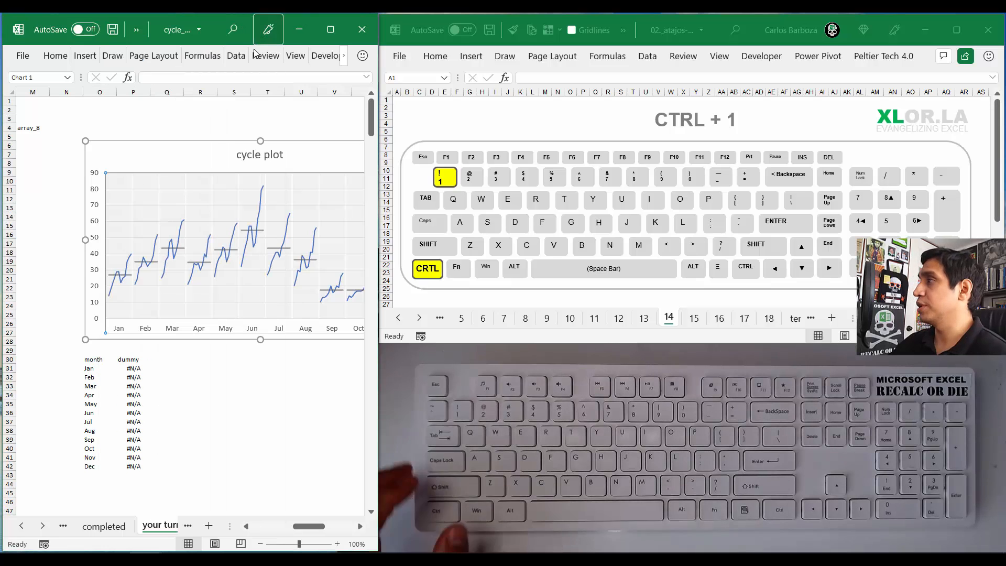
{"action": "left_click", "coordinate": [270, 357]}
Step: Review sheets 13 through 18 of the 02._atajos-con-teclado workbook
{"action": "left_click", "coordinate": [640, 327]}
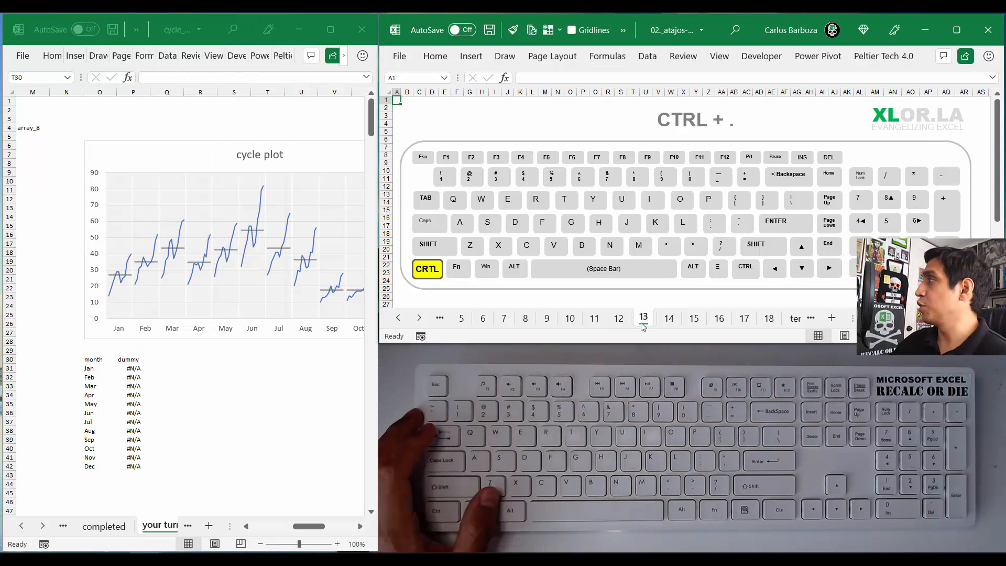
{"action": "key", "text": "ctrl+Page_Down"}
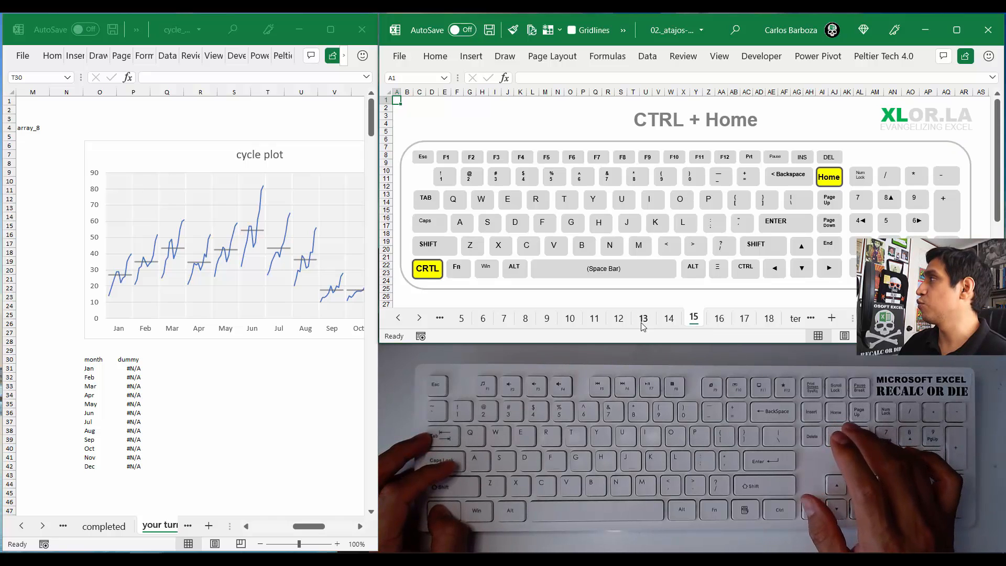
{"action": "key", "text": "ctrl+Page_Down"}
{"action": "key", "text": "ctrl+Page_Down"}
{"action": "key", "text": "ctrl+Page_Down"}
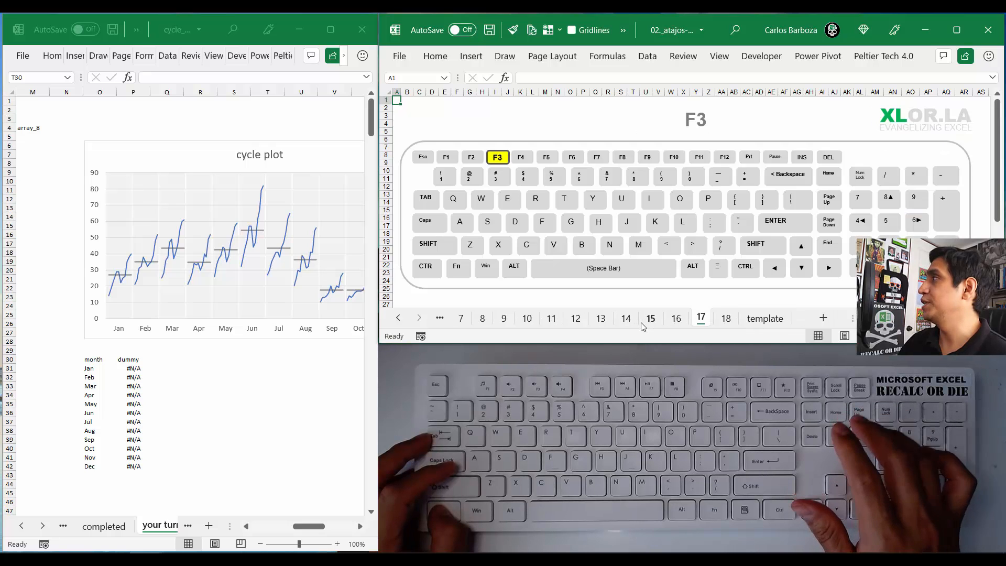
Step: Switch back to cycle_plots, maximize its window, and select the chart's sales series from the beginning of the your turn sheet
{"action": "key", "text": "alt+Tab"}
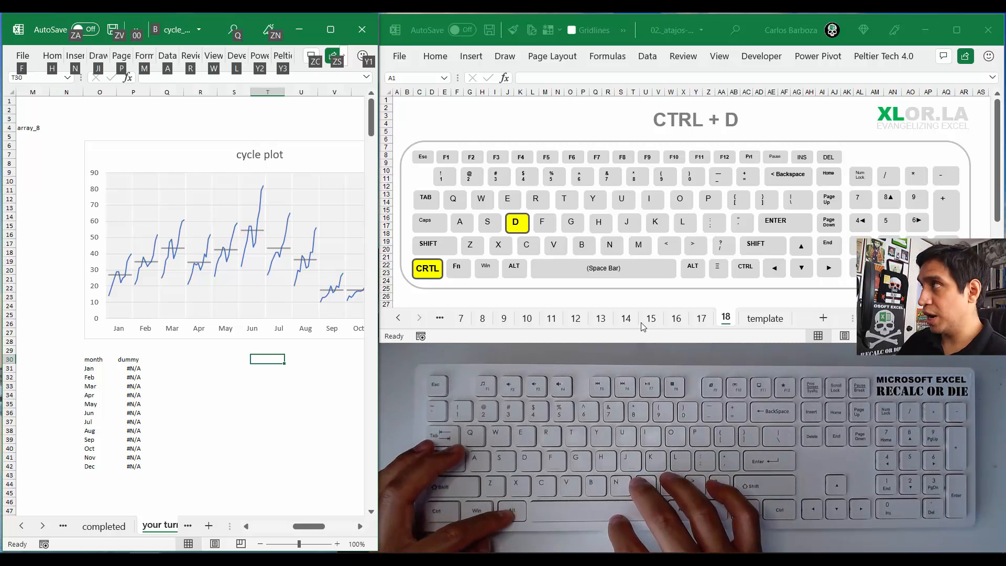
{"action": "key", "text": "alt"}
{"action": "key", "text": "alt+space"}
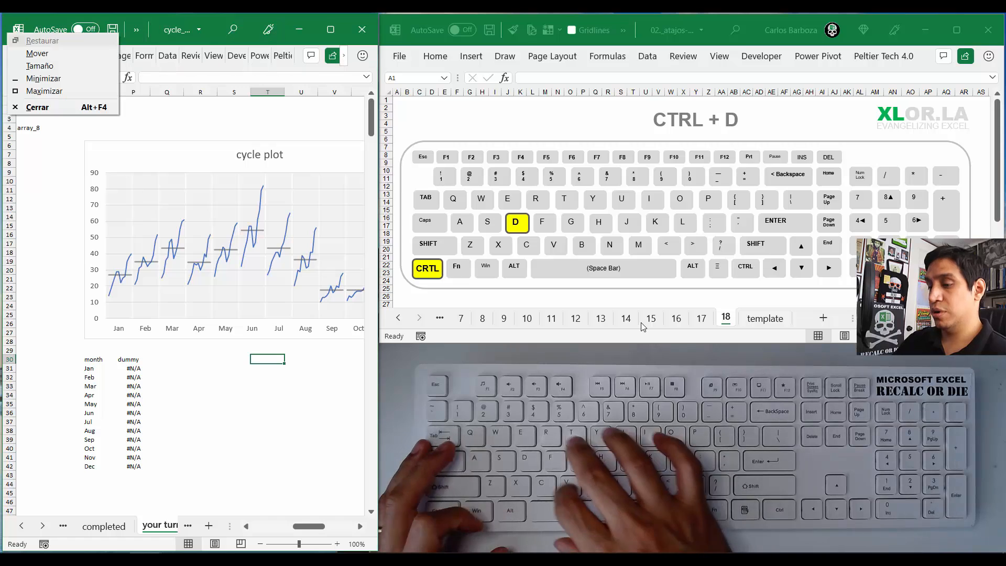
{"action": "key", "text": "x"}
{"action": "key", "text": "ctrl+Up"}
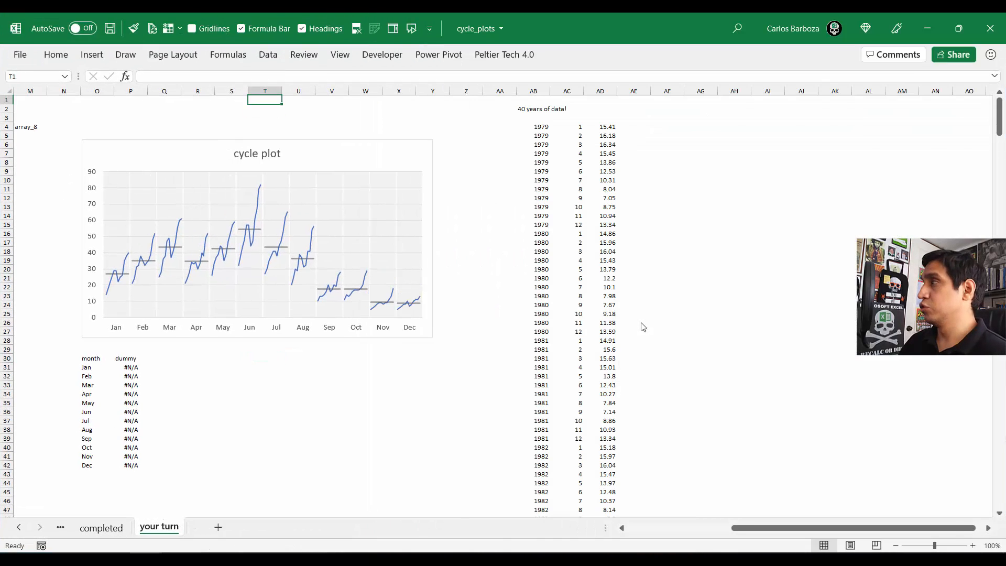
{"action": "key", "text": "ctrl+Left"}
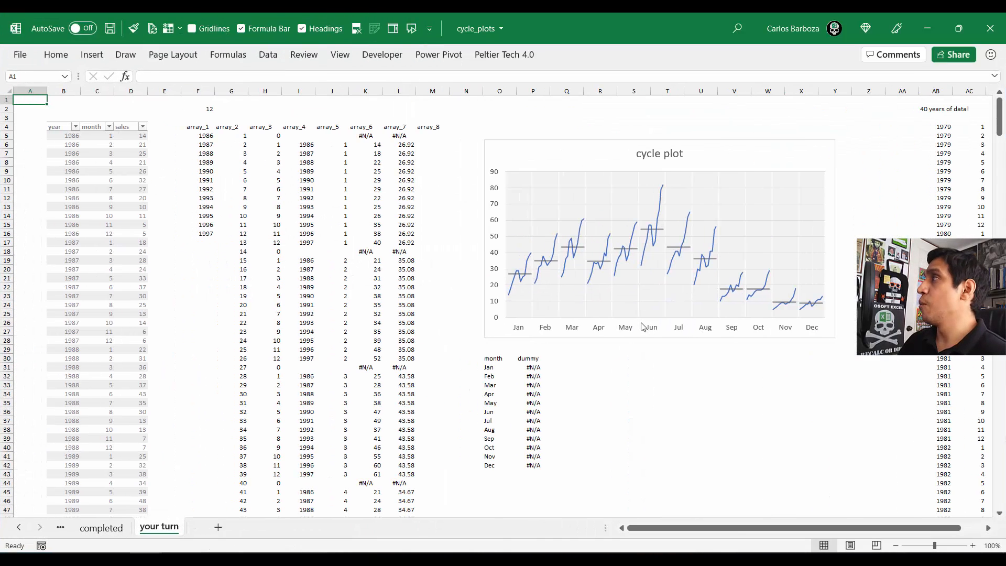
{"action": "left_click", "coordinate": [577, 254]}
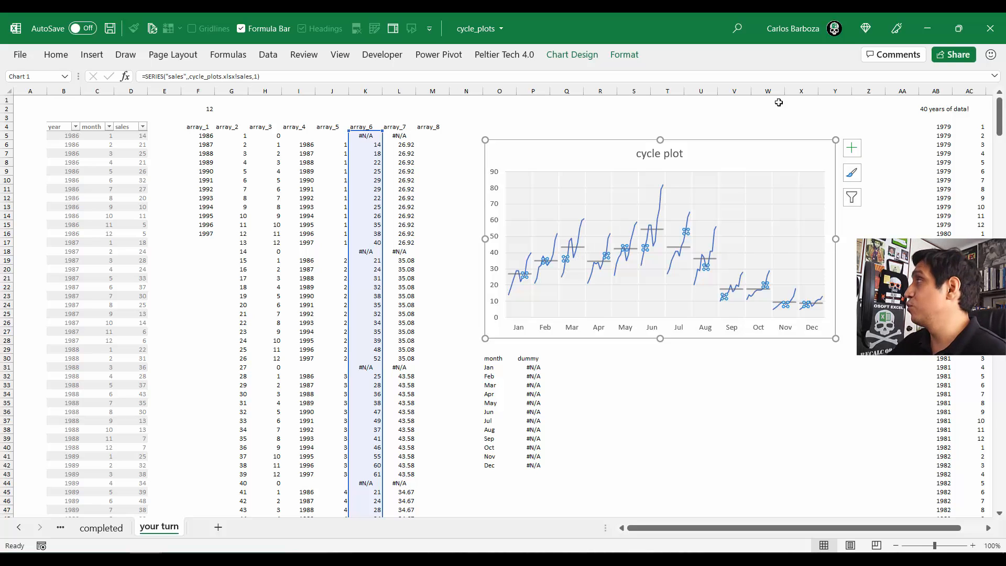
Step: Copy the whole 40-year data block starting at cell AB4, and return to the beginning of the sheet
{"action": "left_click", "coordinate": [935, 126]}
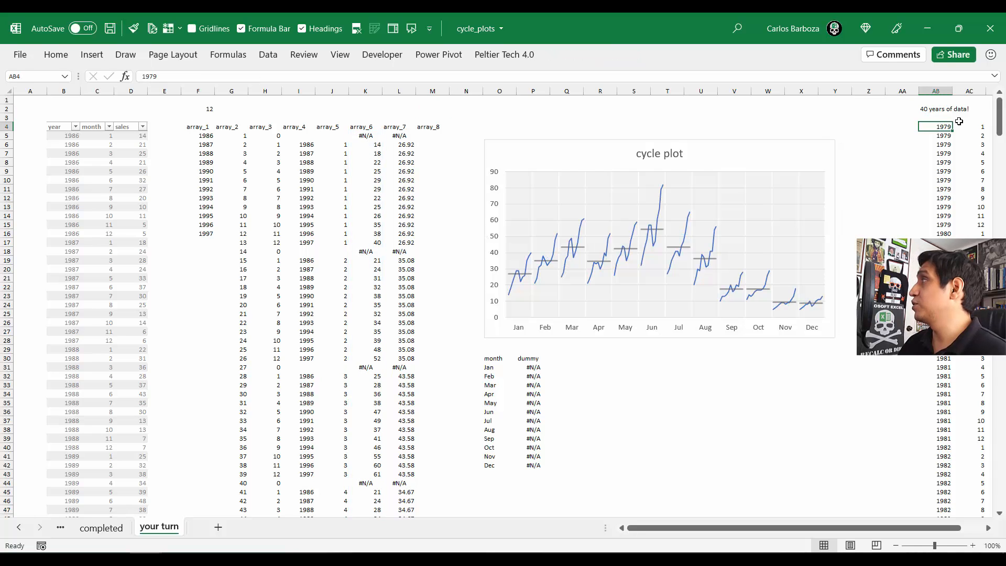
{"action": "key", "text": "ctrl+shift+Right"}
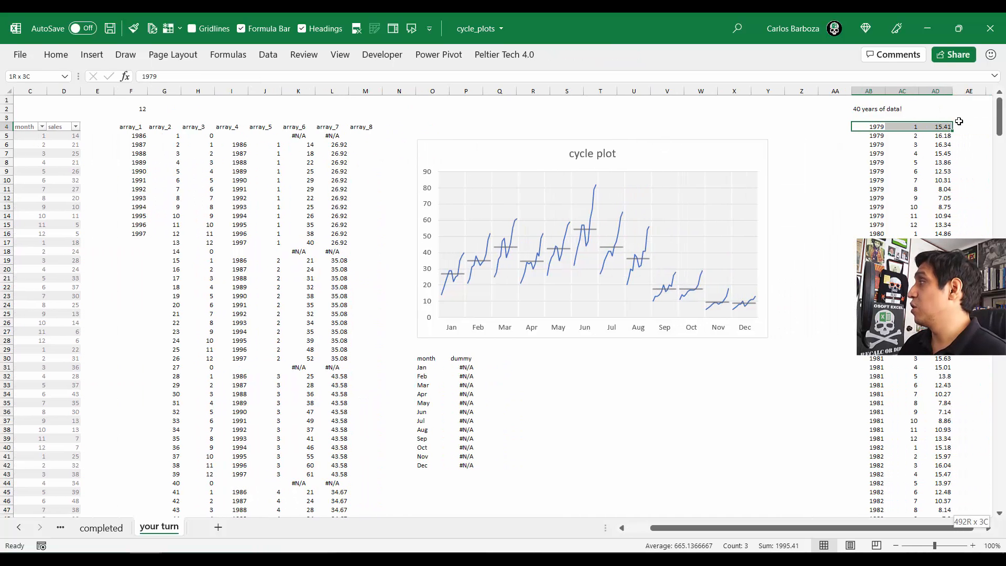
{"action": "key", "text": "ctrl+shift+Down"}
{"action": "key", "text": "ctrl+c"}
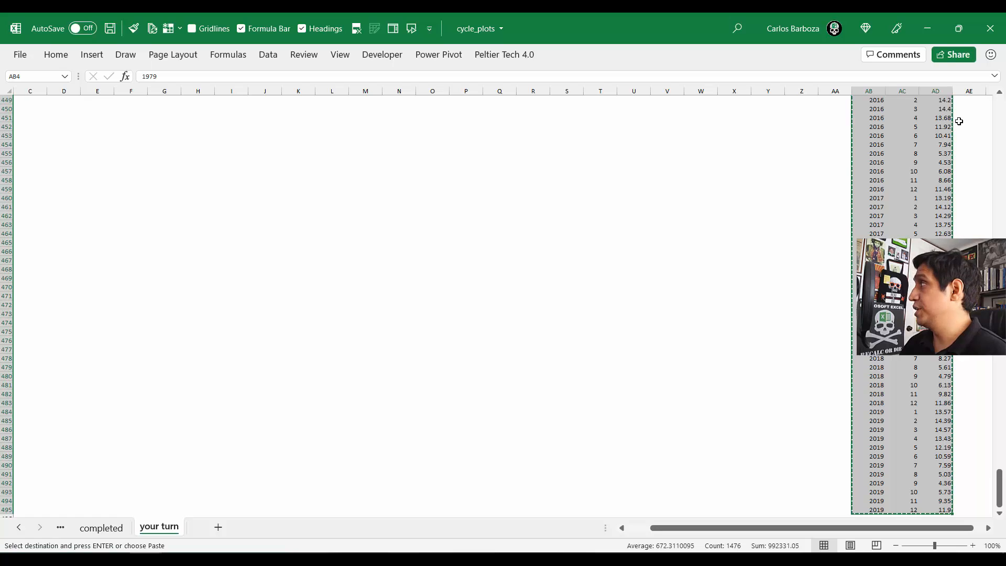
{"action": "key", "text": "ctrl+Home"}
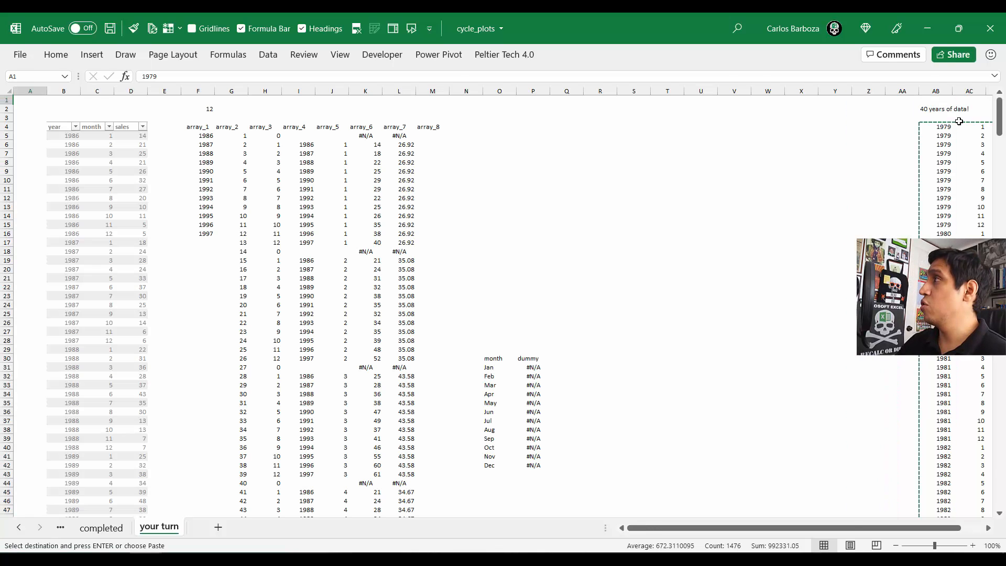
Step: Paste the copied 40-year data as values only over the data table, starting at cell B5
{"action": "key", "text": "Down"}
{"action": "key", "text": "Down"}
{"action": "key", "text": "Down"}
{"action": "key", "text": "Down"}
{"action": "key", "text": "Right"}
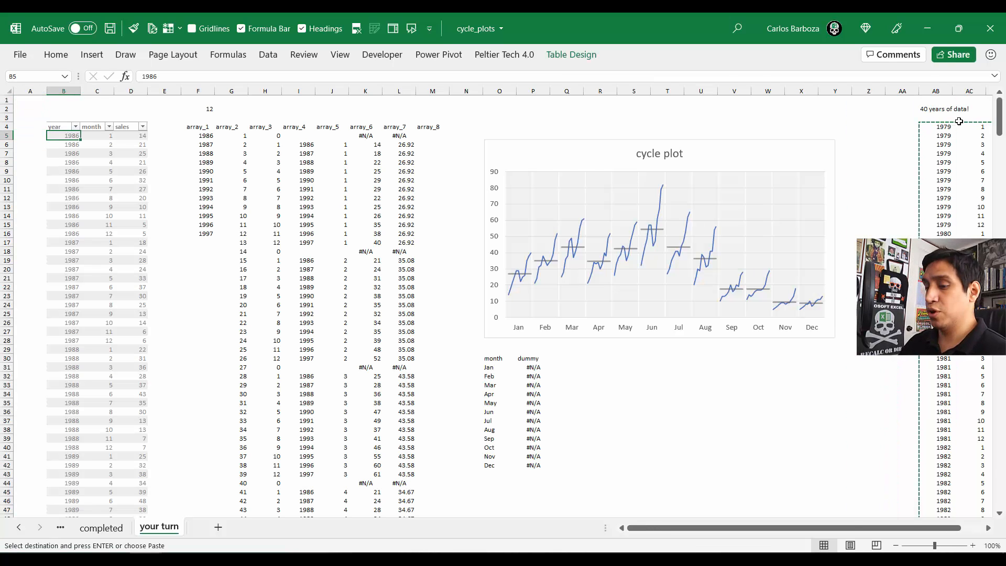
{"action": "key", "text": "ctrl+alt+v"}
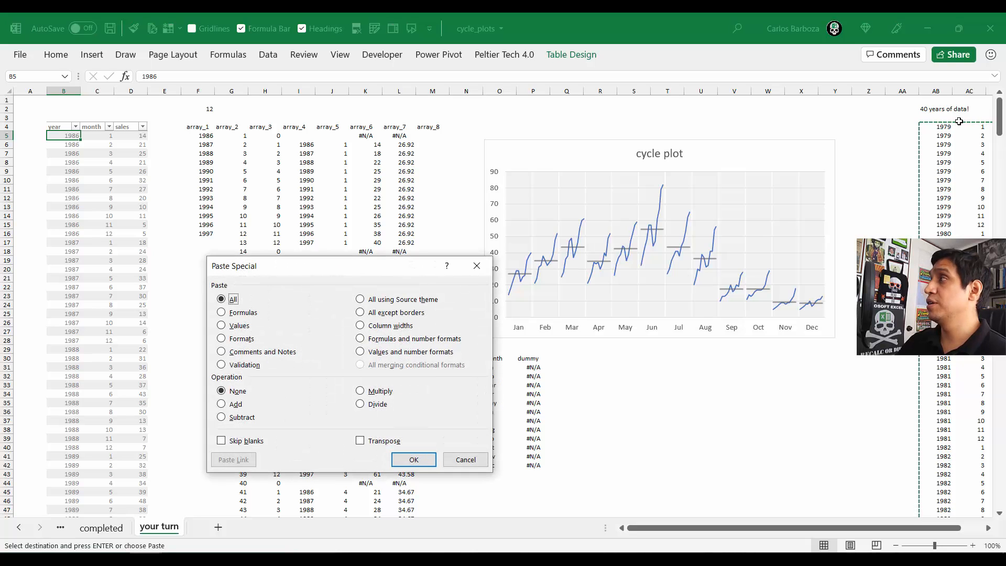
{"action": "key", "text": "v"}
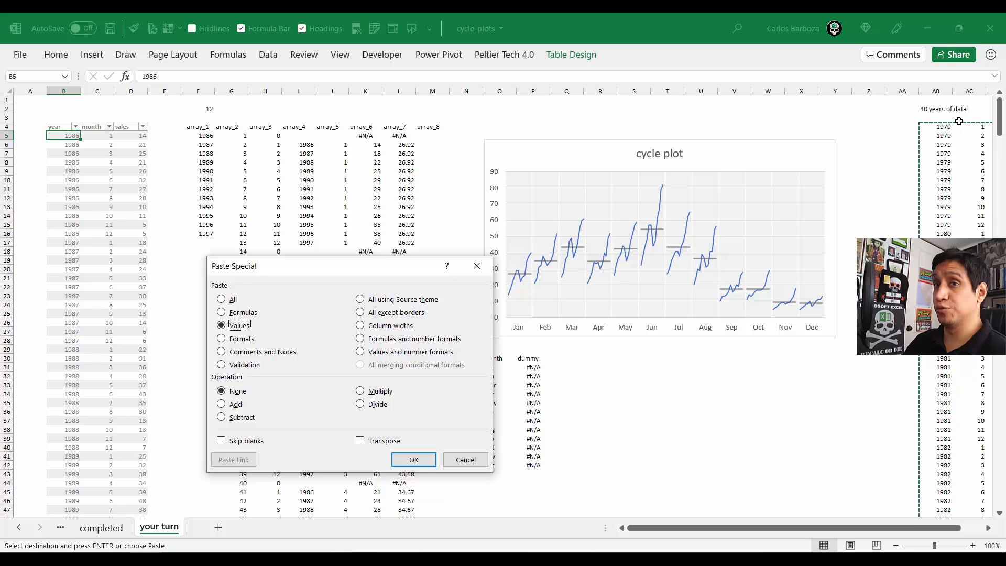
{"action": "key", "text": "Return"}
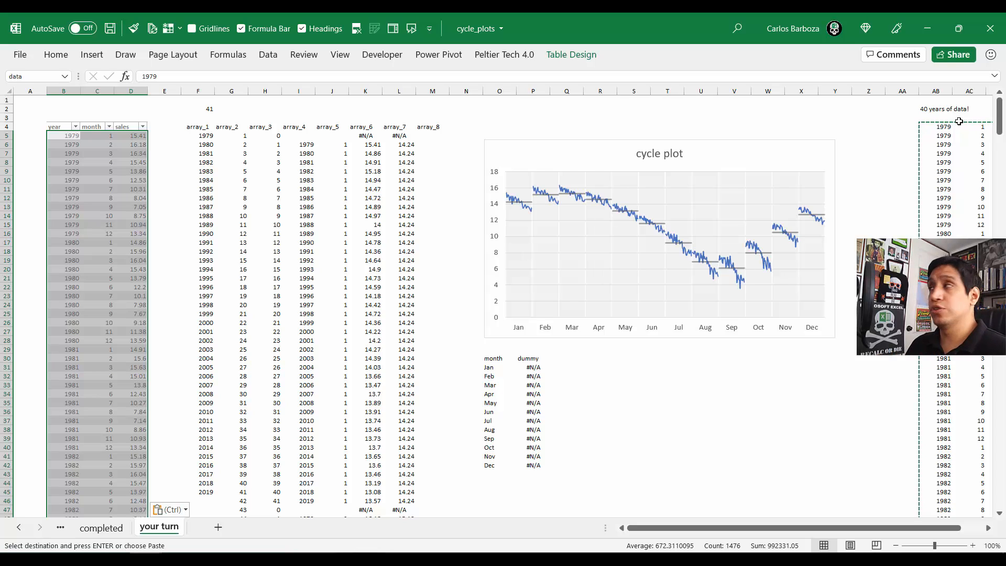
Step: Inspect the recalculated array formulas in row 5 up to array_2, and return to the table's sales column
{"action": "key", "text": "Right"}
{"action": "key", "text": "Right"}
{"action": "key", "text": "Right"}
{"action": "key", "text": "Right"}
{"action": "key", "text": "Right"}
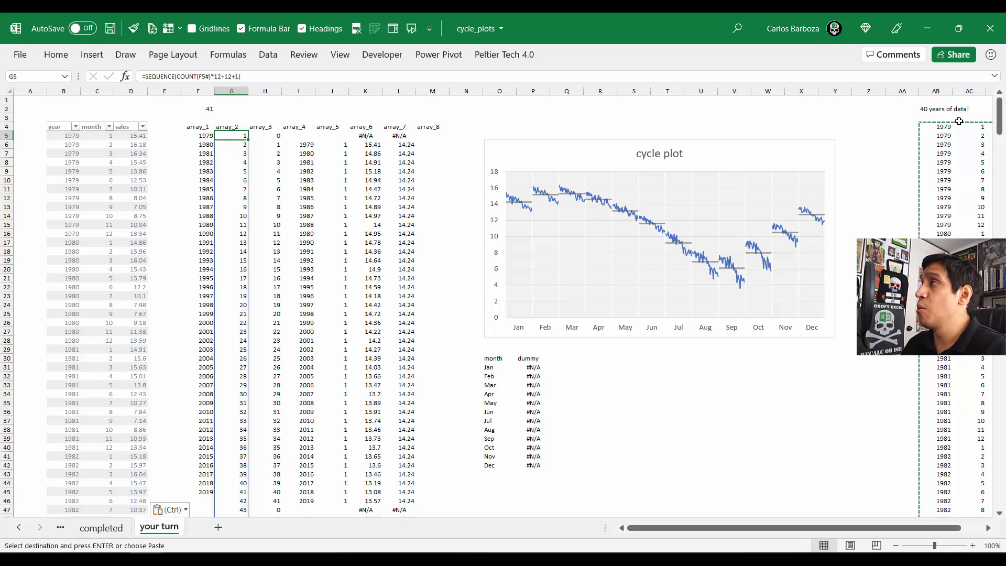
{"action": "key", "text": "Left"}
{"action": "key", "text": "Left"}
{"action": "key", "text": "Left"}
Step: Examine the data table's last rows and the cells below it, and return to the top of the sales column
{"action": "key", "text": "ctrl+Down"}
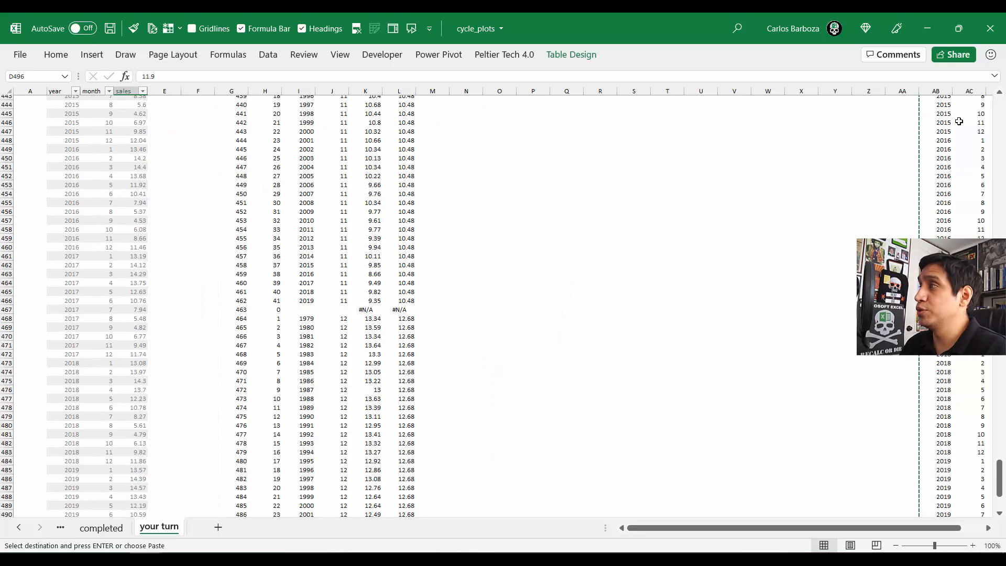
{"action": "key", "text": "Down"}
{"action": "key", "text": "Down"}
{"action": "key", "text": "Down"}
{"action": "key", "text": "Down"}
{"action": "key", "text": "Down"}
{"action": "key", "text": "Down"}
{"action": "key", "text": "Down"}
{"action": "scroll", "coordinate": [959, 121], "scroll_direction": "down", "scroll_amount": 1}
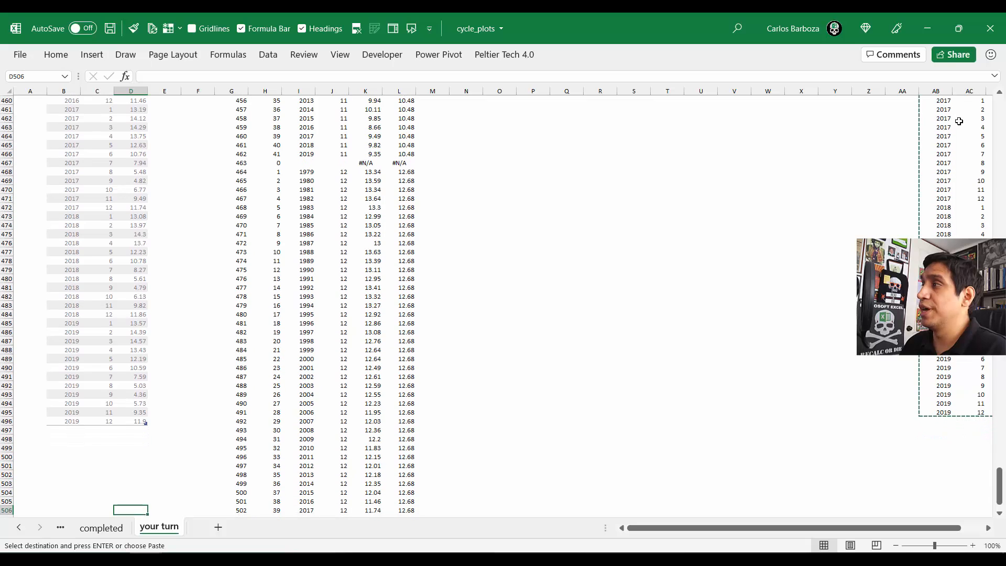
{"action": "key", "text": "ctrl+Up"}
{"action": "key", "text": "Up"}
{"action": "key", "text": "Up"}
{"action": "key", "text": "Up"}
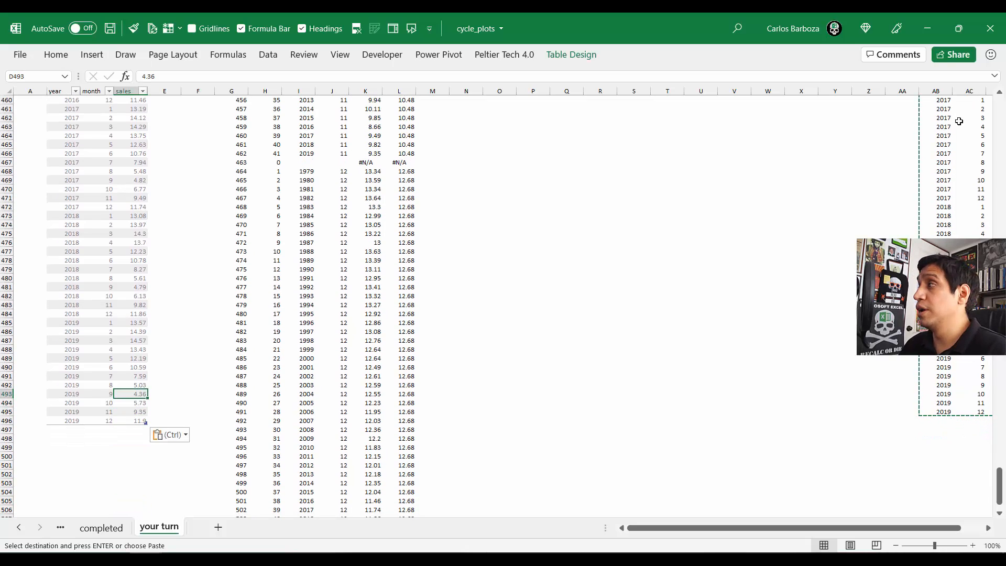
{"action": "key", "text": "ctrl+Up"}
{"action": "key", "text": "Up"}
{"action": "key", "text": "Up"}
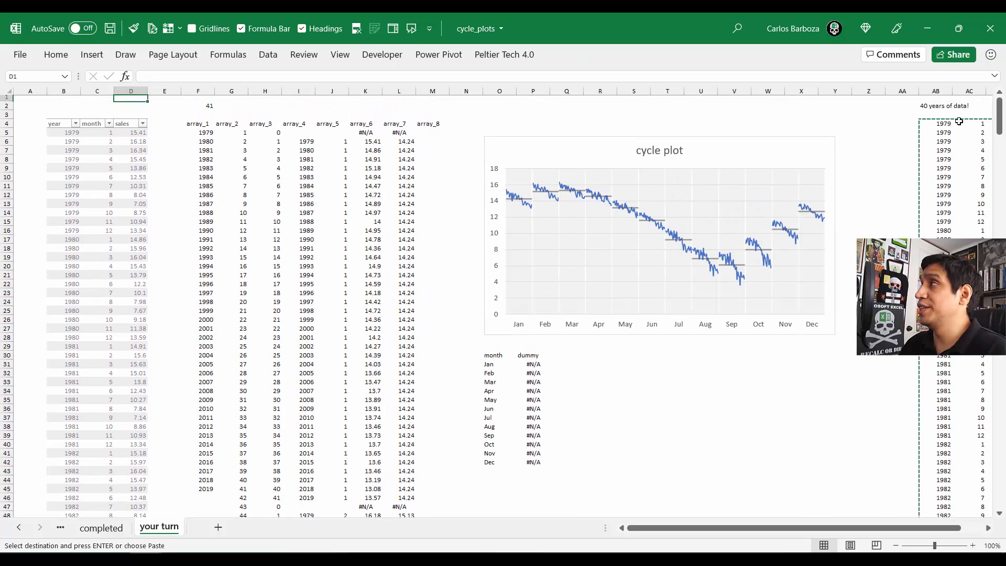
Step: Inspect the count formula in F2, the array formulas up to array_4, and the updated cycle plot
{"action": "key", "text": "Right"}
{"action": "key", "text": "Right"}
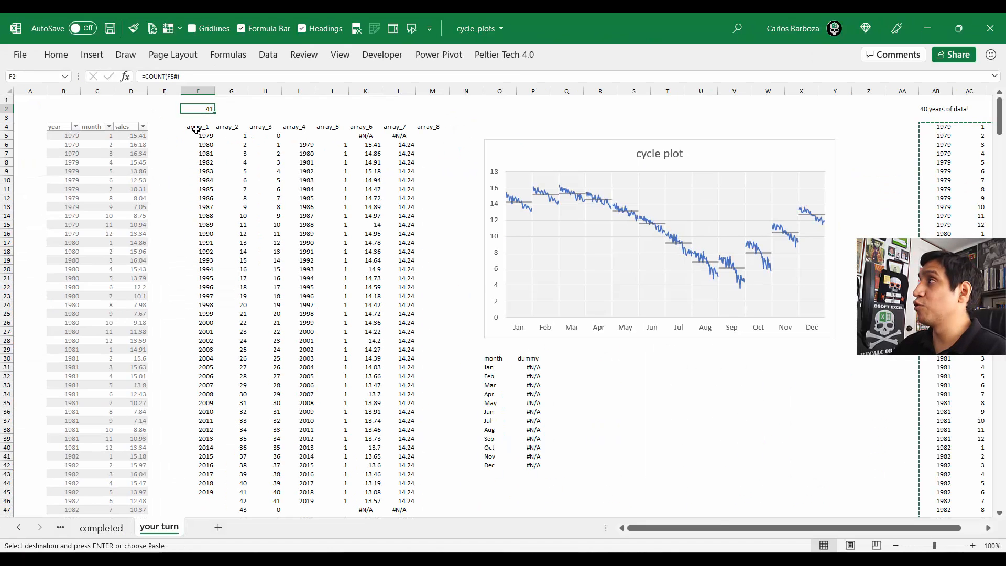
{"action": "left_click", "coordinate": [403, 243]}
{"action": "key", "text": "Down"}
{"action": "key", "text": "Right"}
{"action": "key", "text": "Right"}
{"action": "key", "text": "Right"}
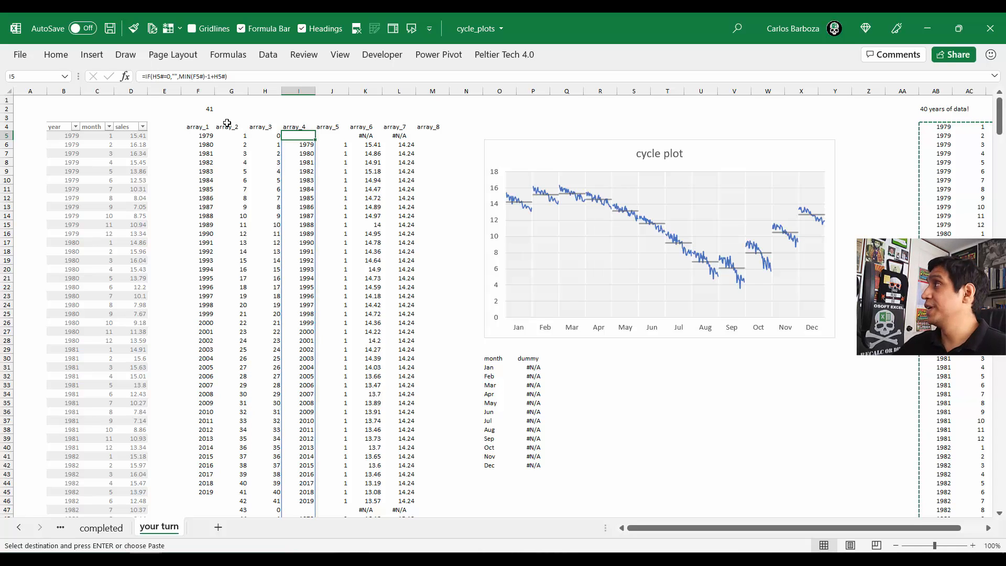
{"action": "left_click", "coordinate": [630, 203]}
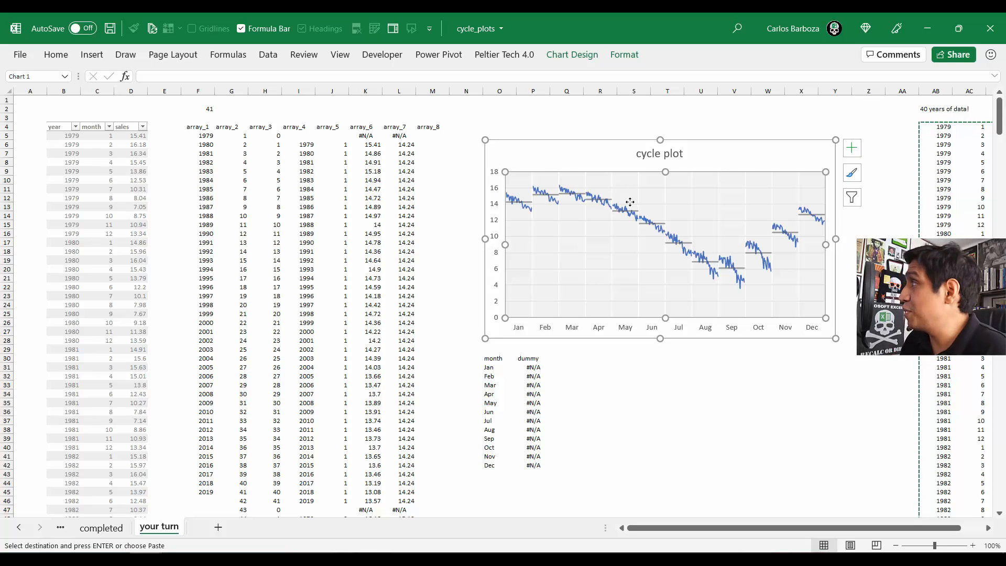
{"action": "left_click", "coordinate": [572, 125]}
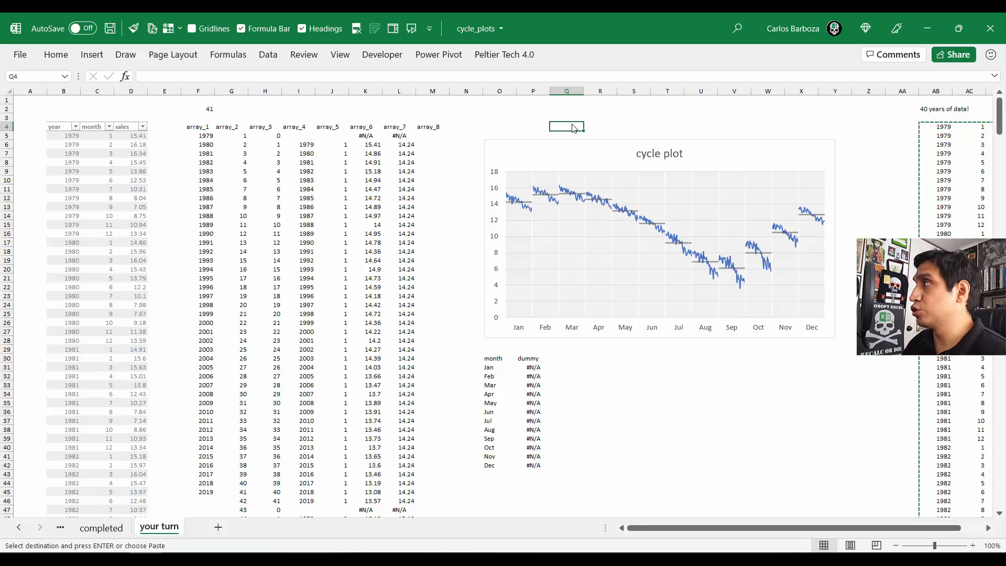
Step: Undo the paste of the 40-year data into the table and clear the copied range
{"action": "key", "text": "ctrl+z"}
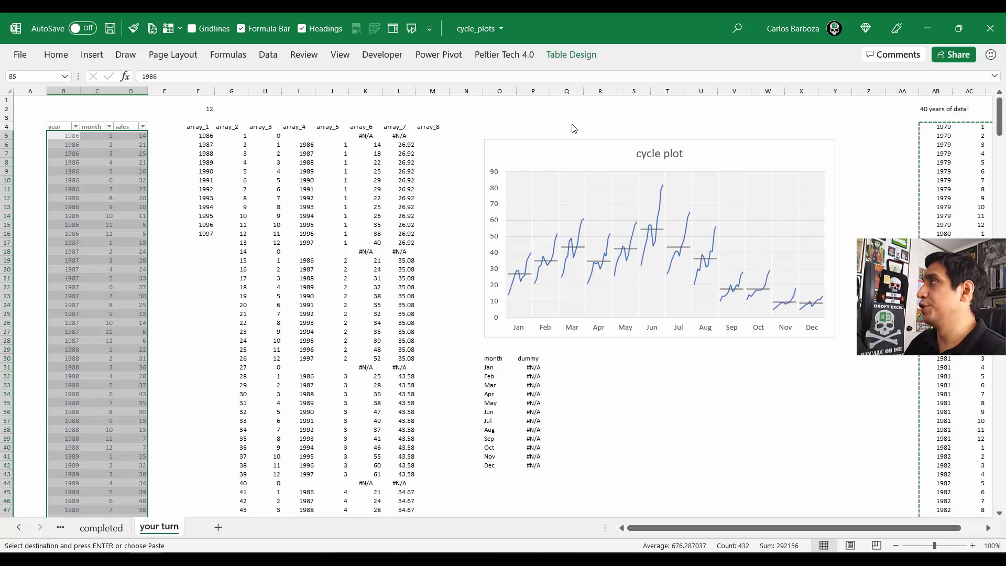
{"action": "key", "text": "Escape"}
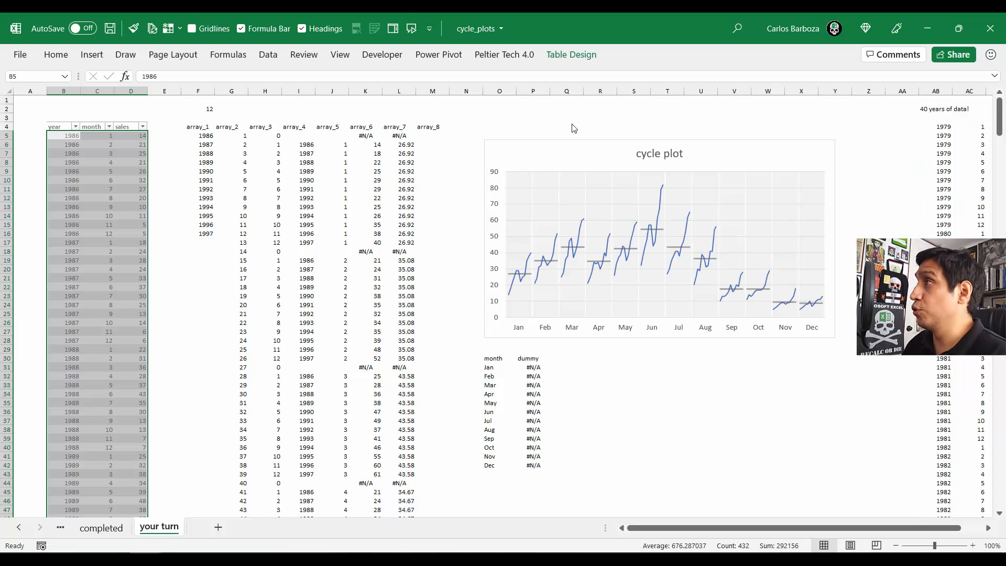
{"action": "key", "text": "Right"}
{"action": "key", "text": "Right"}
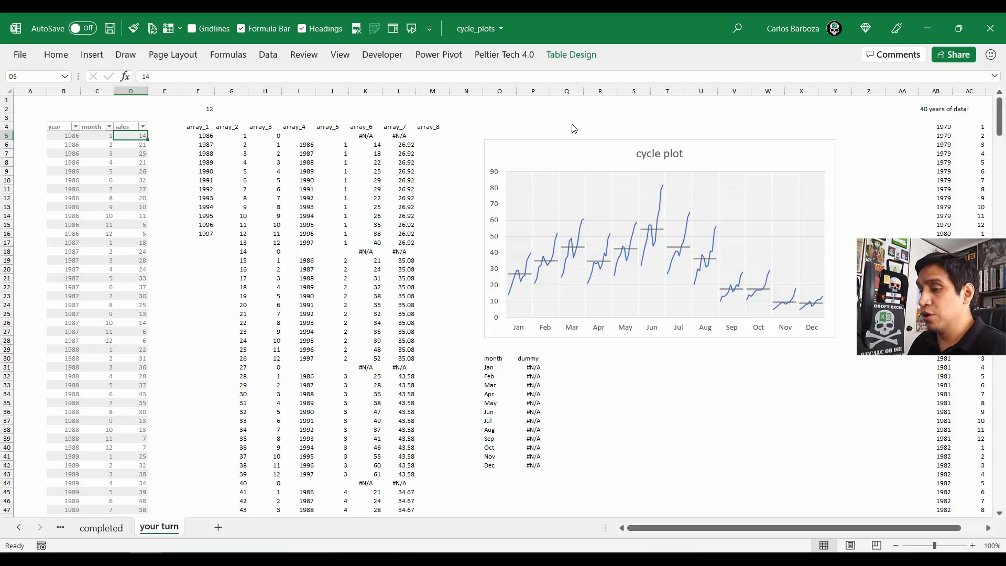
{"action": "key", "text": "ctrl+y"}
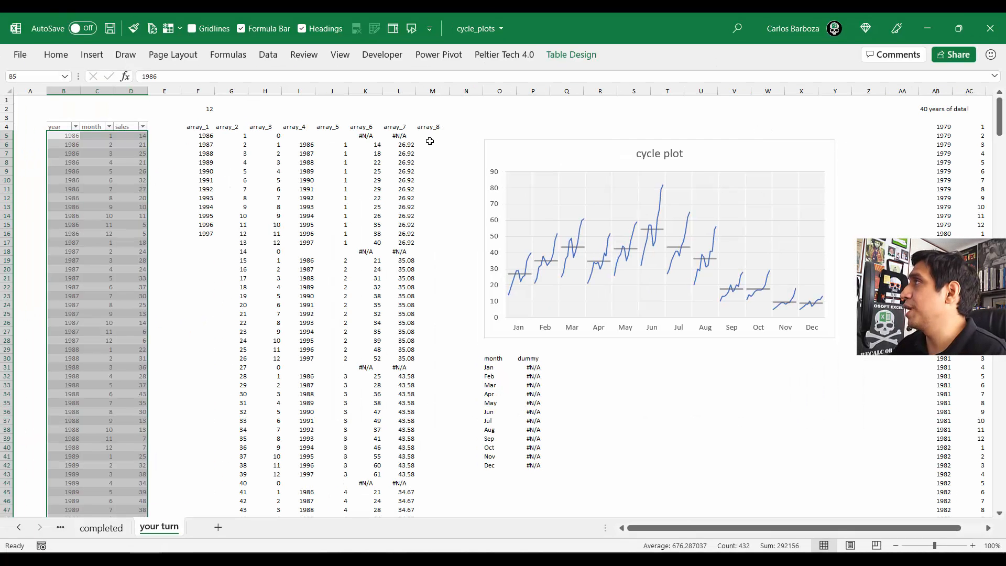
Step: Examine the data table and array columns with the sheet enlarged to 160%, moving from cell M5 to Q5
{"action": "left_click", "coordinate": [430, 145]}
{"action": "key", "text": "Up"}
{"action": "scroll", "coordinate": [429, 143], "scroll_direction": "up", "scroll_amount": 4}
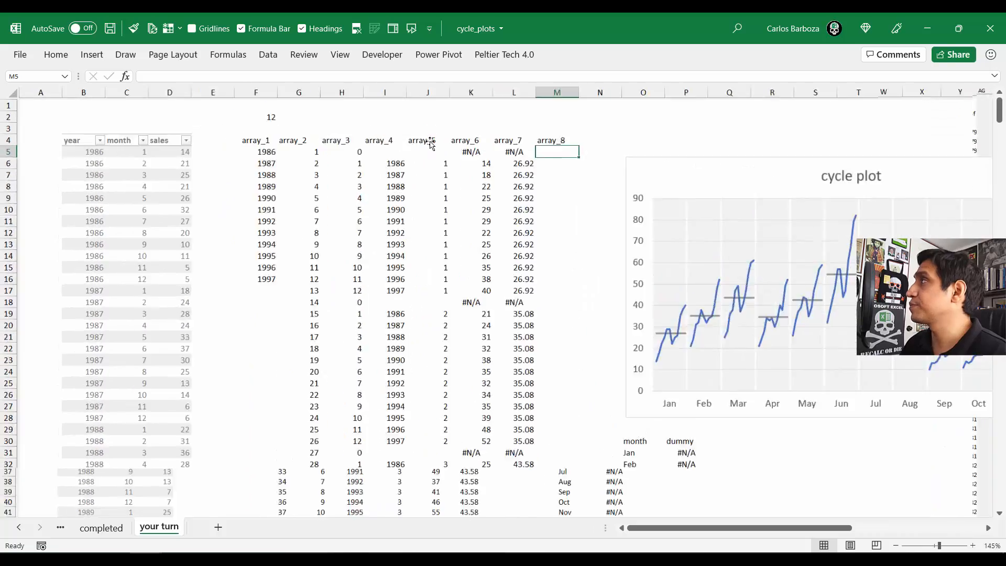
{"action": "key", "text": "Right"}
{"action": "key", "text": "Right"}
{"action": "key", "text": "Right"}
{"action": "key", "text": "Right"}
{"action": "key", "text": "Right"}
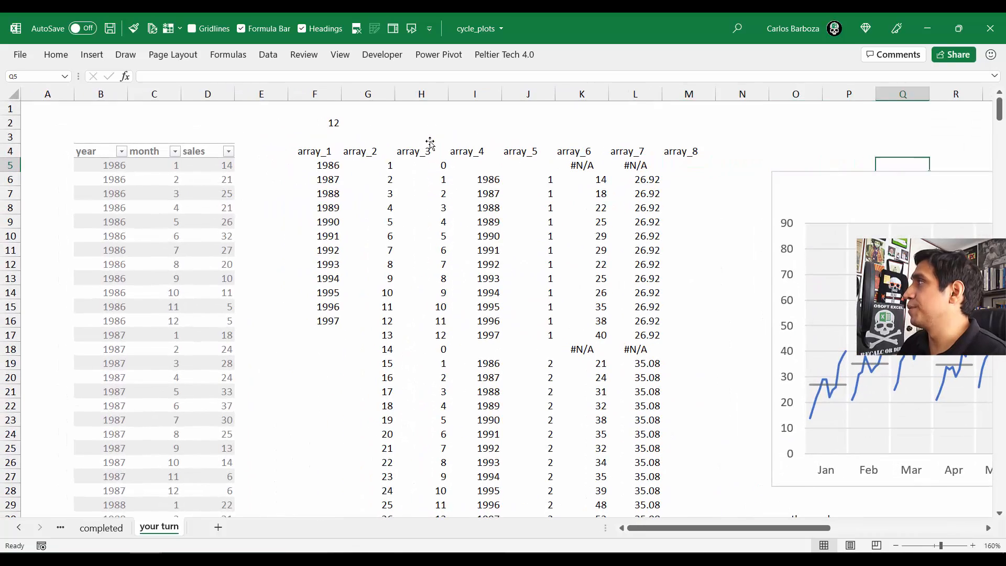
Step: Look over the array columns and the cycle plot as far as column V, and return to cell M5
{"action": "key", "text": "Left"}
{"action": "key", "text": "Right"}
{"action": "key", "text": "Right"}
{"action": "key", "text": "Right"}
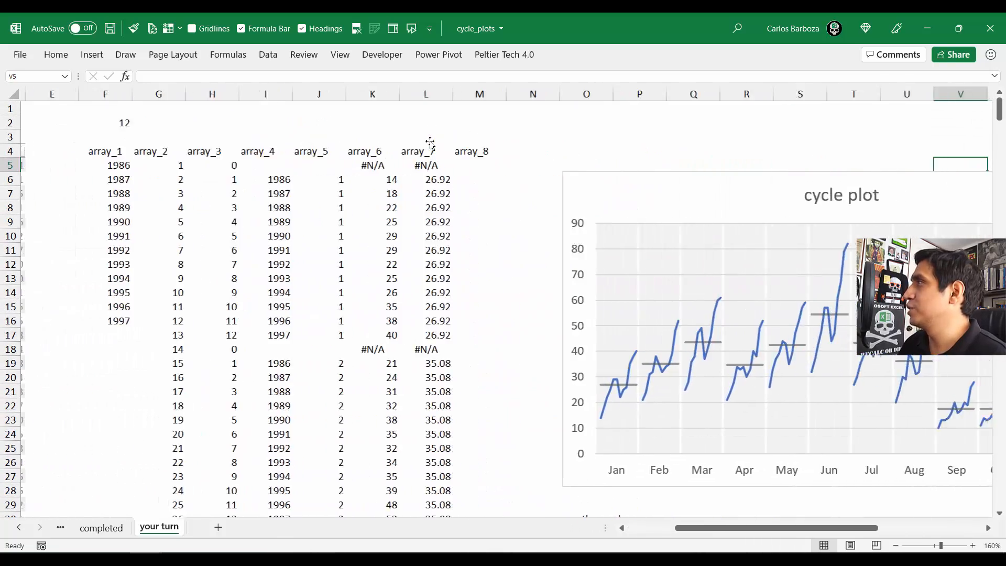
{"action": "key", "text": "Left"}
{"action": "key", "text": "Left"}
{"action": "key", "text": "Left"}
{"action": "key", "text": "Left"}
{"action": "key", "text": "Left"}
{"action": "key", "text": "Left"}
{"action": "key", "text": "Left"}
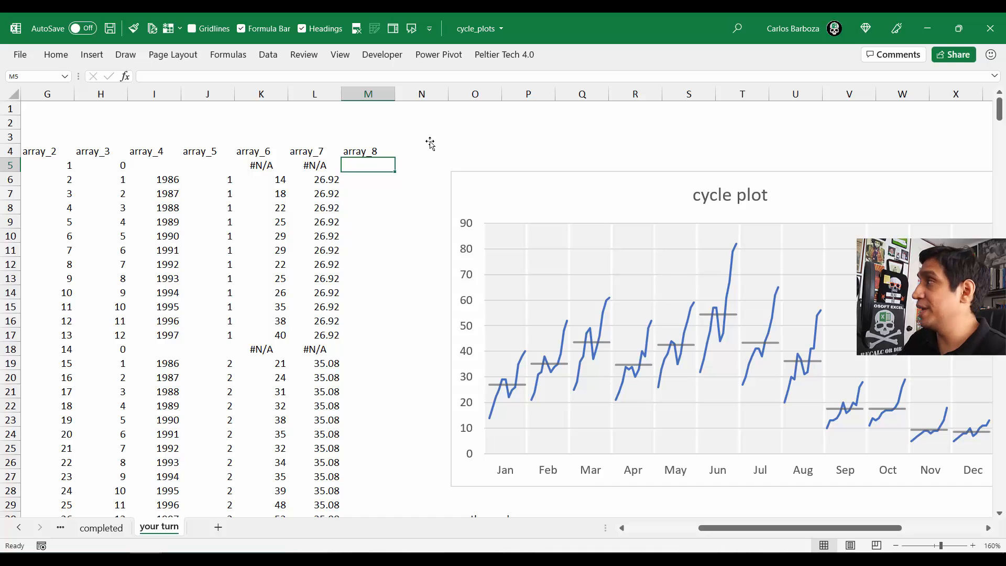
Step: Start the array_8 formula in M5 with an IF whose logical test is MIN(I5#)=I5#
{"action": "type", "text": "="}
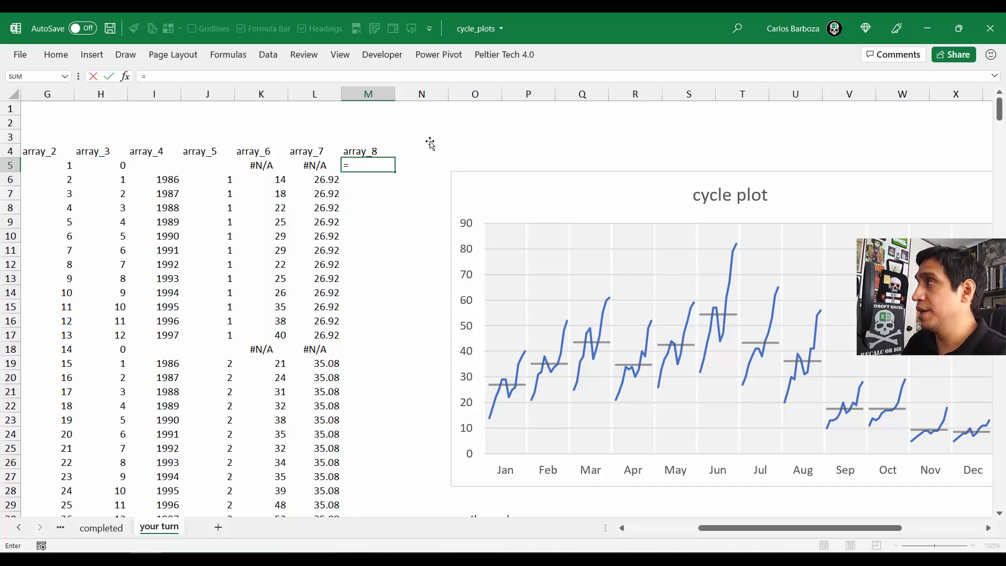
{"action": "type", "text": "if"}
{"action": "key", "text": "Tab"}
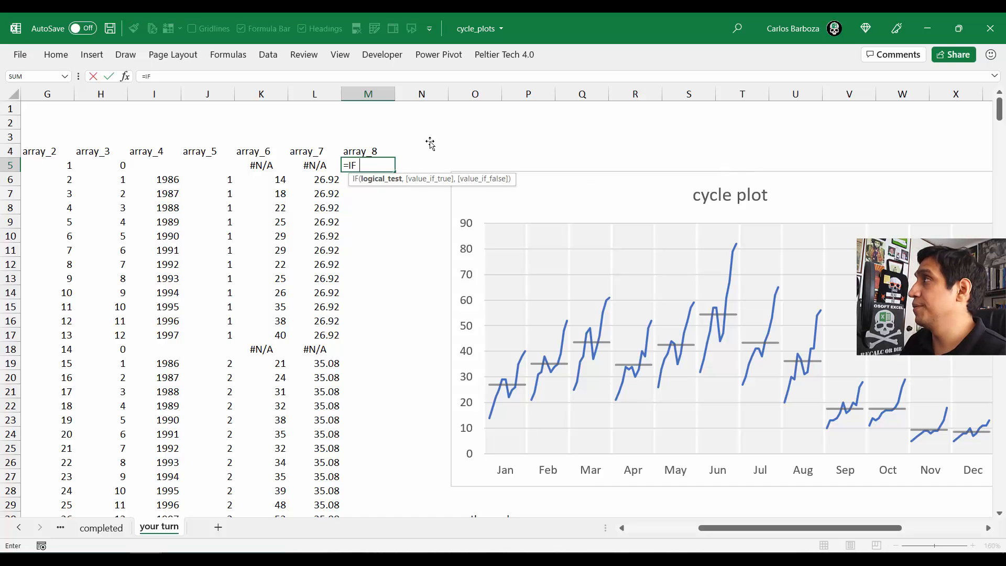
{"action": "type", "text": "MIN"}
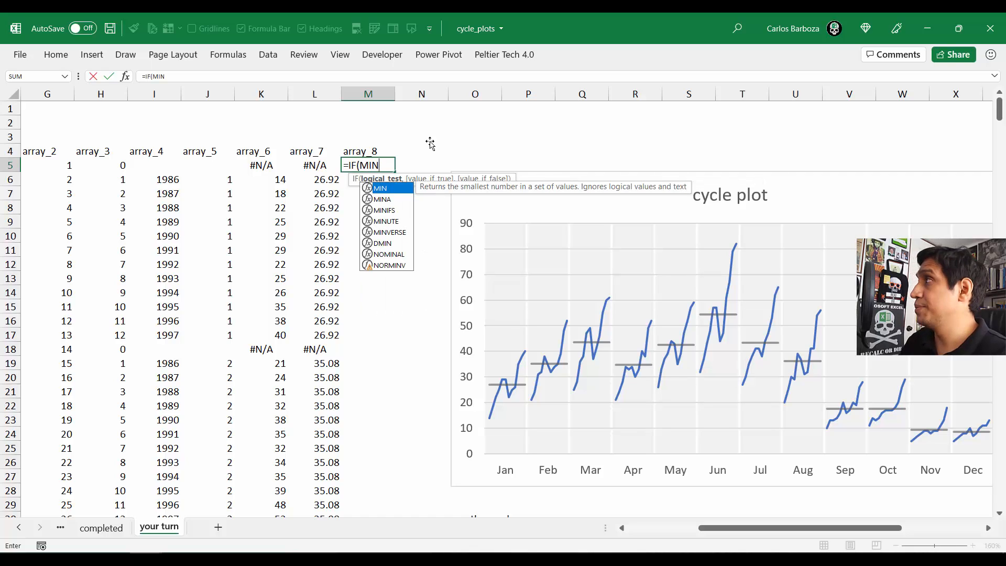
{"action": "key", "text": "Left"}
{"action": "key", "text": "Left"}
{"action": "key", "text": "Left"}
{"action": "key", "text": "Left"}
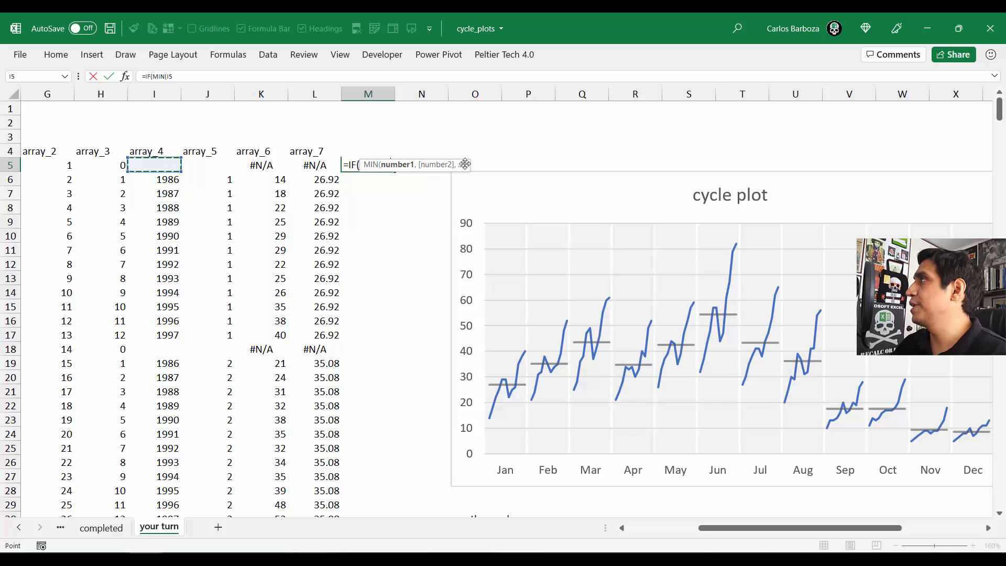
{"action": "left_click_drag", "start_coordinate": [463, 166], "coordinate": [503, 135]}
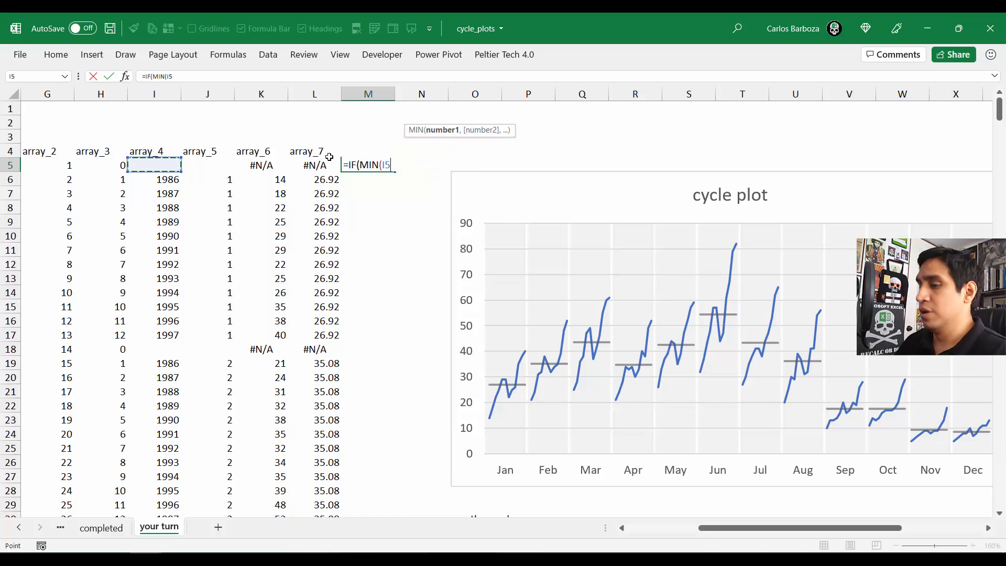
{"action": "type", "text": "#"}
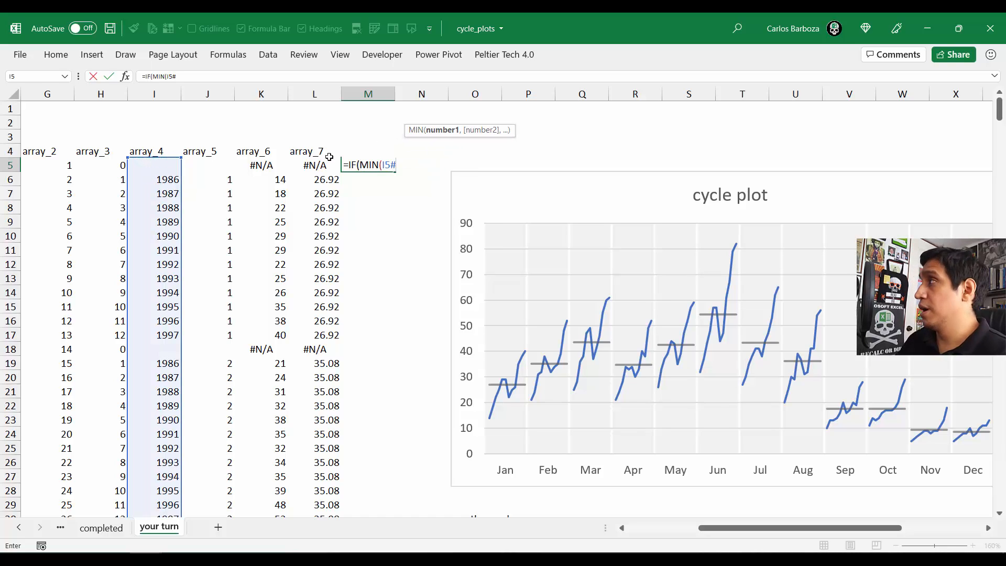
{"action": "type", "text": ")"}
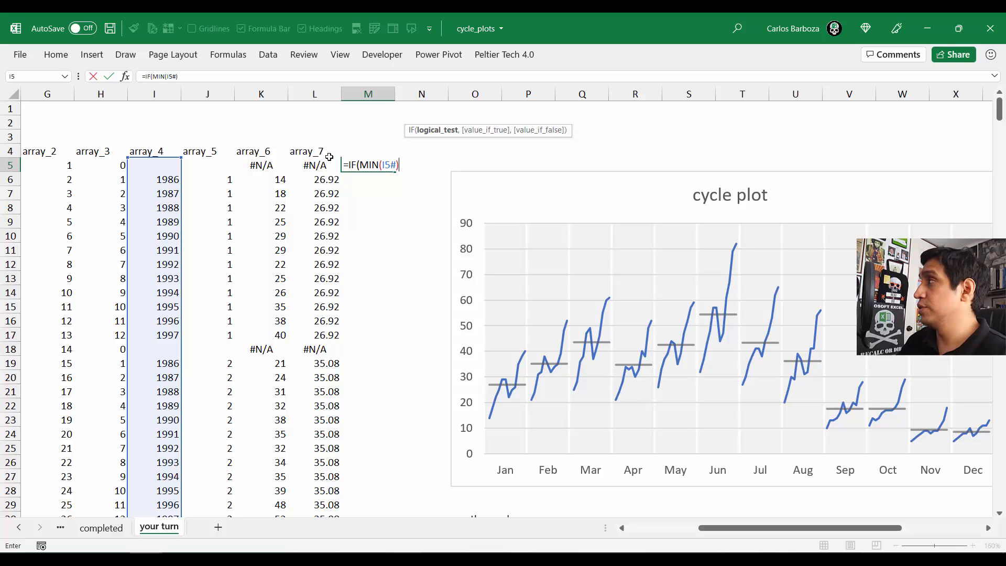
{"action": "type", "text": "="}
{"action": "key", "text": "Left"}
{"action": "key", "text": "Left"}
{"action": "key", "text": "Left"}
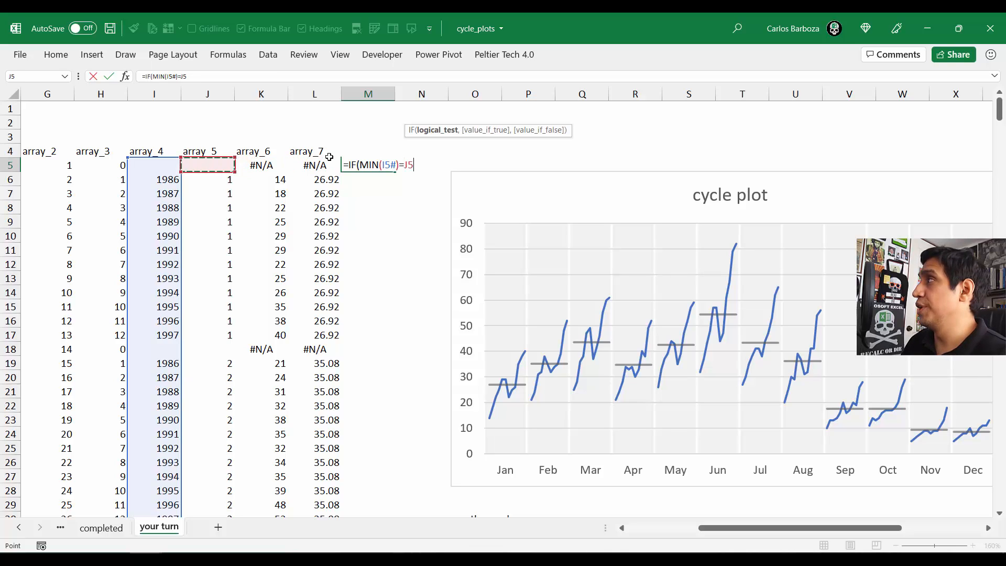
{"action": "key", "text": "Left"}
{"action": "type", "text": "#"}
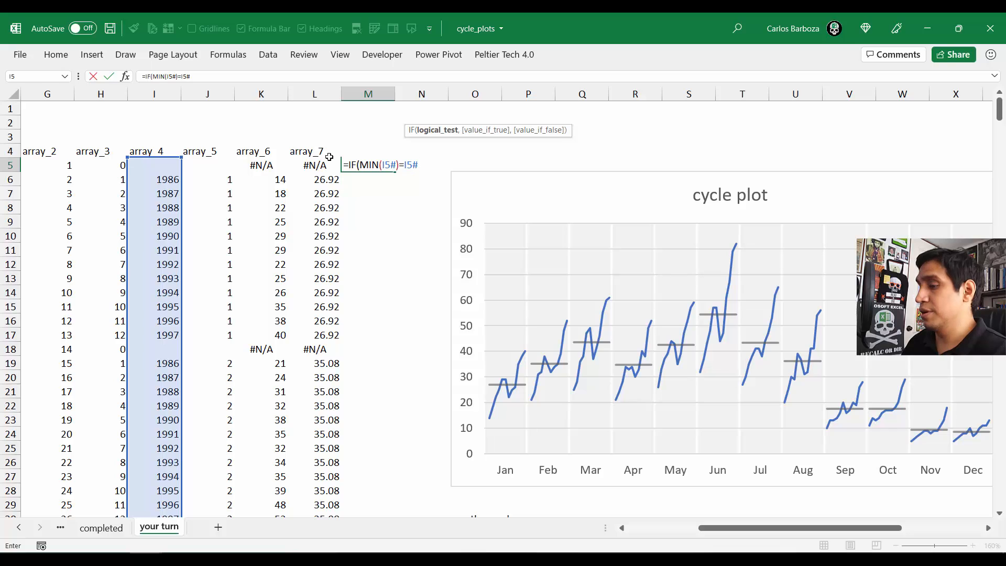
Step: Complete the array_8 formula with K5# as the value if true and NA() as the value if false
{"action": "type", "text": ","}
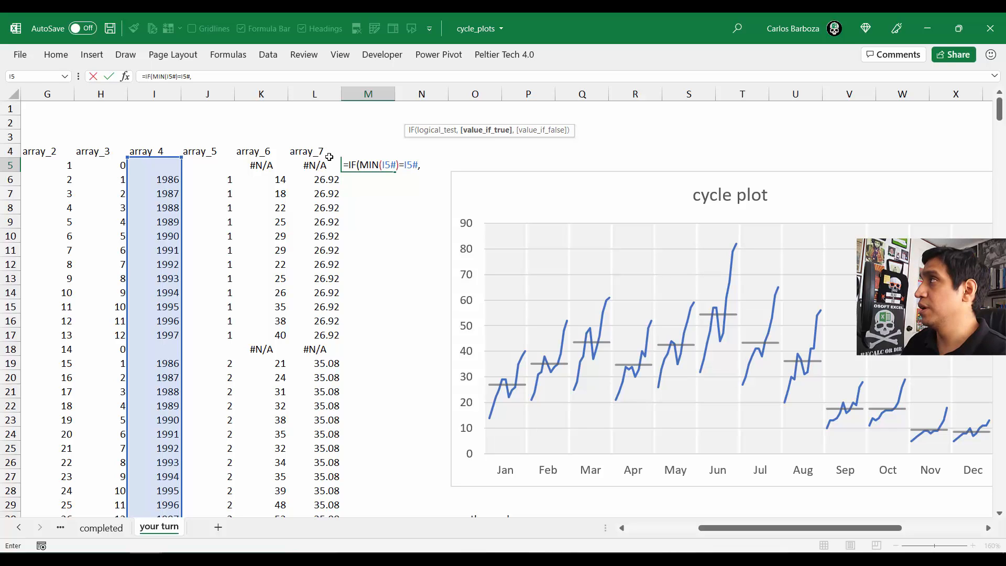
{"action": "key", "text": "Left"}
{"action": "key", "text": "Left"}
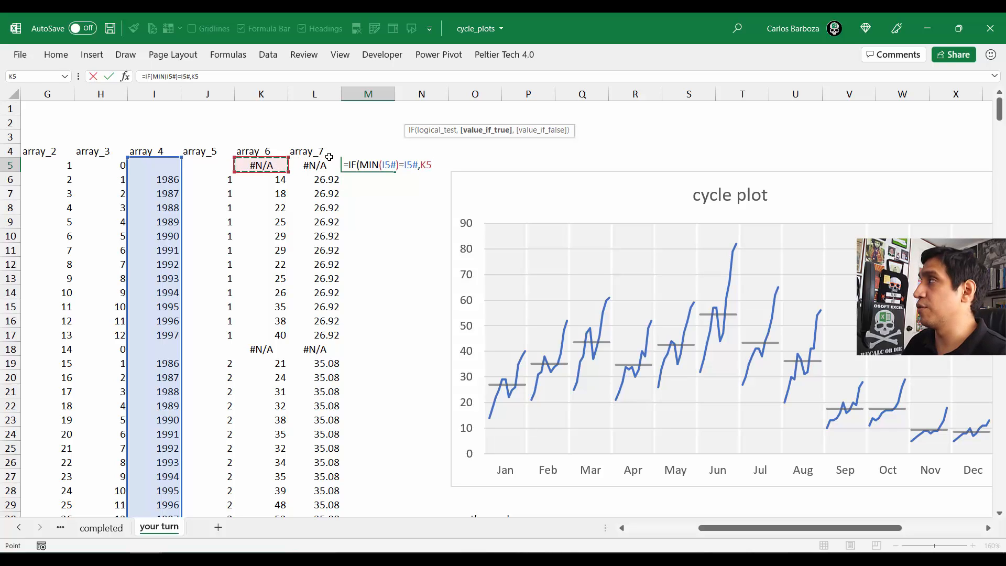
{"action": "type", "text": "#"}
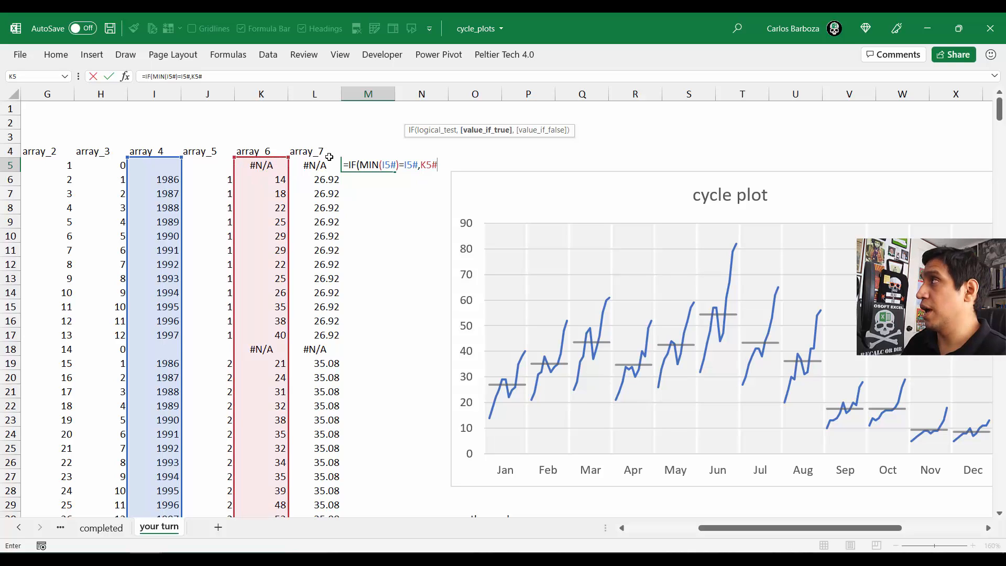
{"action": "type", "text": ",NA("}
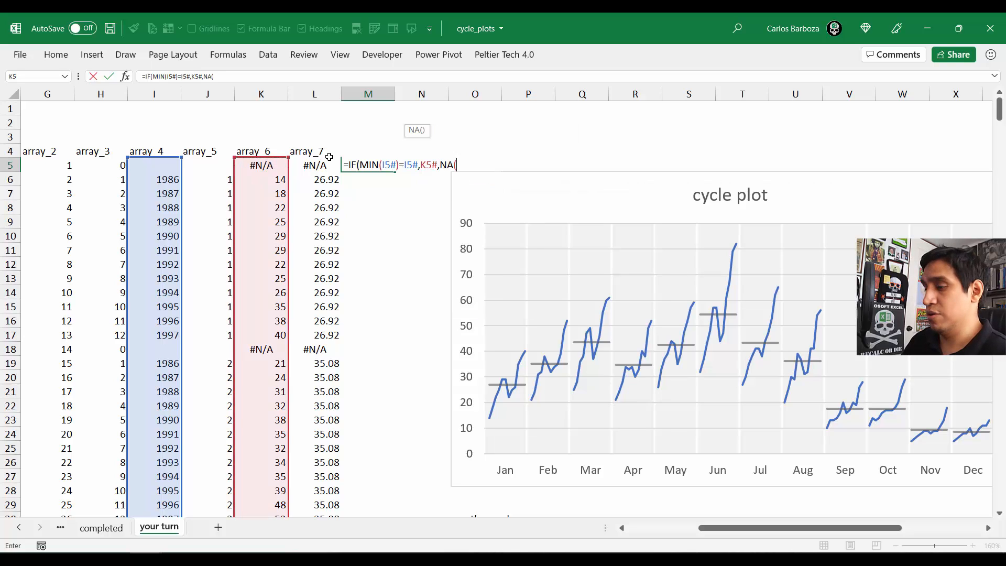
{"action": "type", "text": ")"}
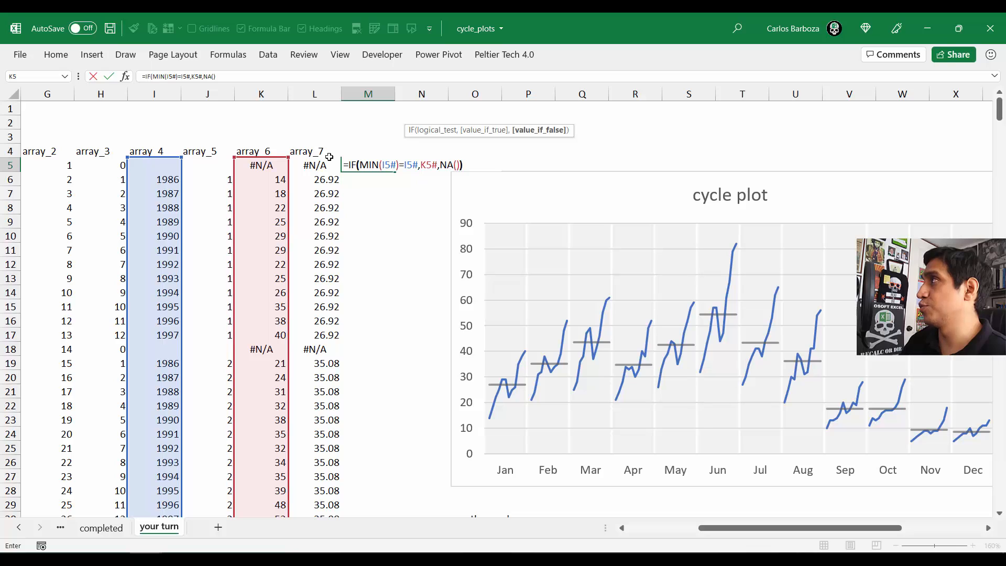
{"action": "type", "text": ")"}
{"action": "key", "text": "Return"}
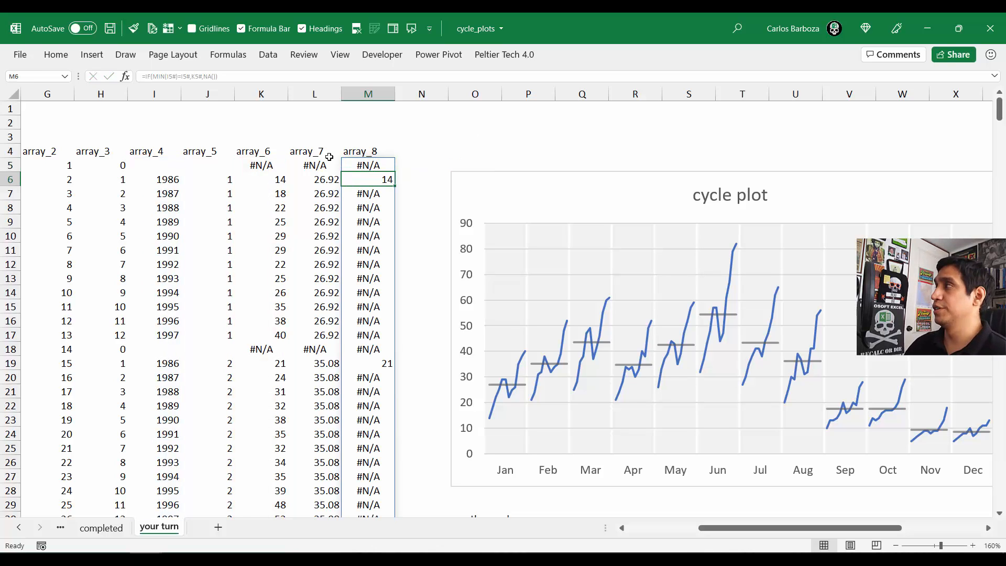
Step: Examine the array_6 values for the first month, from row 6 down to row 19 and back
{"action": "key", "text": "Left"}
{"action": "key", "text": "Left"}
{"action": "key", "text": "Down"}
{"action": "key", "text": "Down"}
{"action": "key", "text": "Down"}
{"action": "key", "text": "Down"}
{"action": "key", "text": "Down"}
{"action": "key", "text": "Down"}
{"action": "key", "text": "Down"}
{"action": "key", "text": "Down"}
{"action": "key", "text": "Down"}
{"action": "key", "text": "Down"}
{"action": "key", "text": "Down"}
{"action": "key", "text": "Down"}
{"action": "key", "text": "Down"}
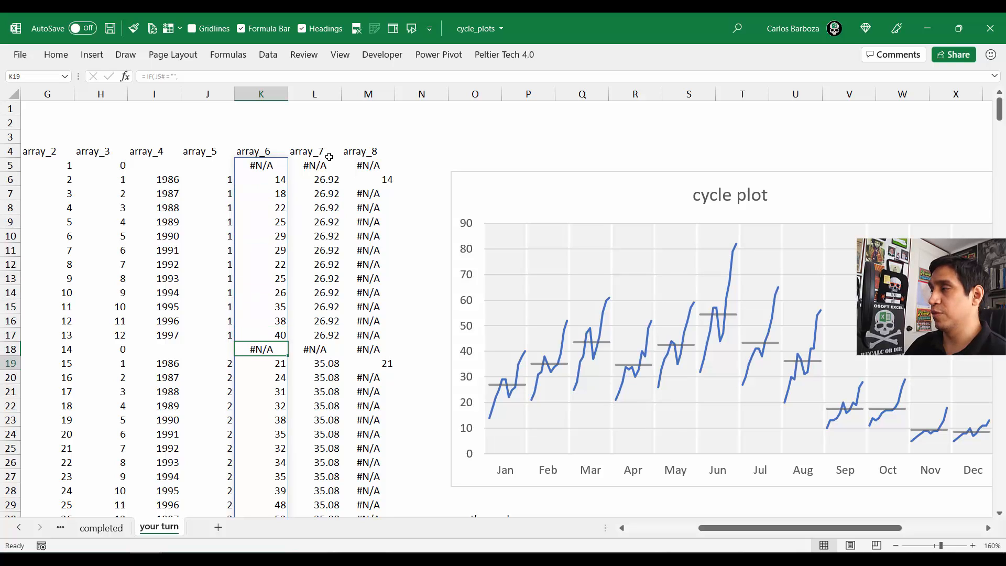
{"action": "key", "text": "Up"}
{"action": "key", "text": "Up"}
{"action": "key", "text": "Up"}
{"action": "key", "text": "Up"}
{"action": "key", "text": "Up"}
{"action": "key", "text": "Up"}
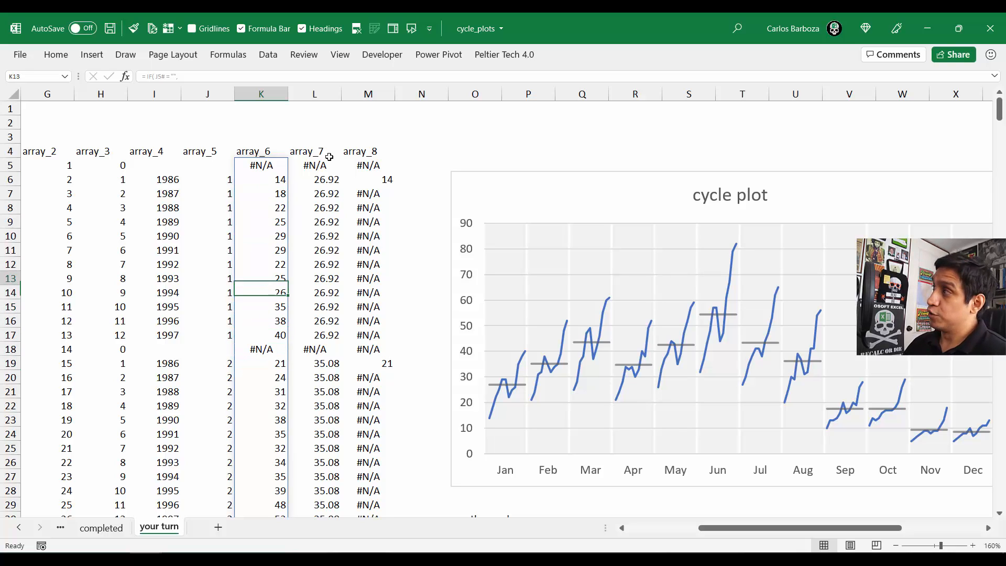
{"action": "key", "text": "Up"}
{"action": "key", "text": "Up"}
{"action": "key", "text": "Up"}
{"action": "key", "text": "Up"}
{"action": "key", "text": "Up"}
{"action": "key", "text": "Up"}
{"action": "key", "text": "Up"}
Step: Examine the month numbers in array_5, from J6 down to J20 and back up to J16
{"action": "key", "text": "Left"}
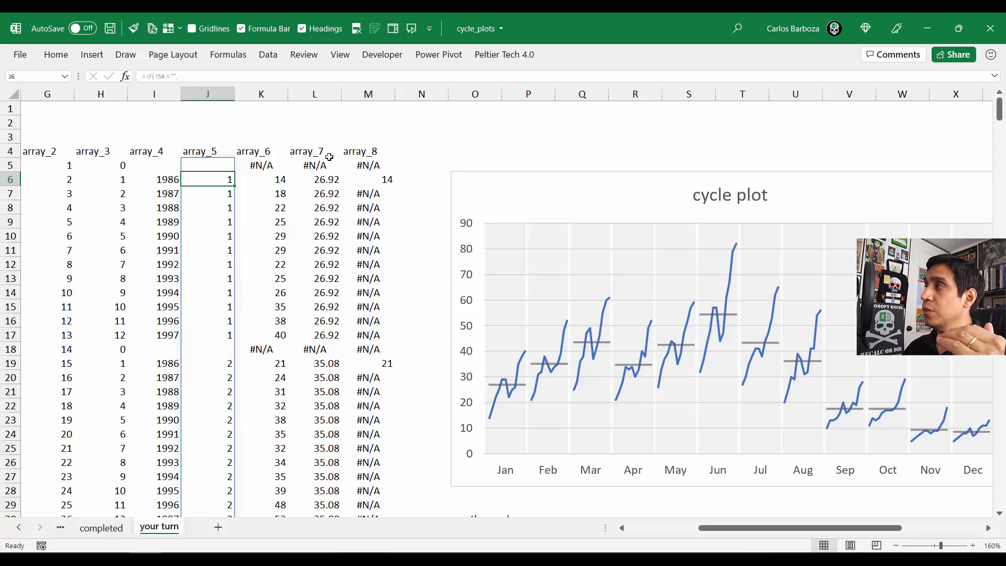
{"action": "key", "text": "Down"}
{"action": "key", "text": "Down"}
{"action": "key", "text": "Down"}
{"action": "key", "text": "Down"}
{"action": "key", "text": "Down"}
{"action": "key", "text": "Down"}
{"action": "key", "text": "Down"}
{"action": "key", "text": "Down"}
{"action": "key", "text": "Down"}
{"action": "key", "text": "Down"}
{"action": "key", "text": "Down"}
{"action": "key", "text": "Down"}
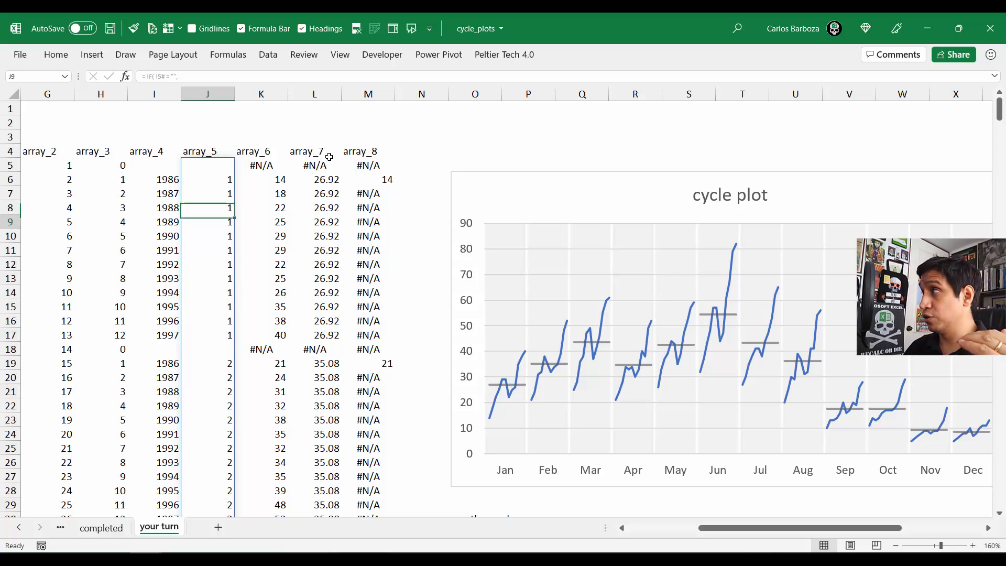
{"action": "key", "text": "Down"}
{"action": "key", "text": "Down"}
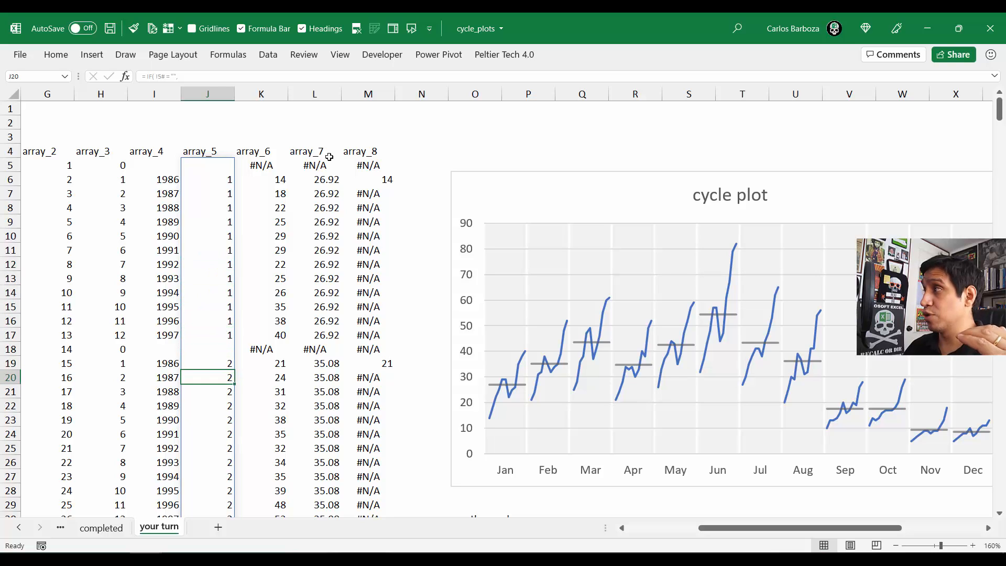
{"action": "key", "text": "Up"}
{"action": "key", "text": "Up"}
{"action": "key", "text": "Up"}
{"action": "key", "text": "Up"}
Step: Inspect row 17 from array_6 across to column N, and the array_8 results from M5 down to M8
{"action": "key", "text": "Right"}
{"action": "key", "text": "Down"}
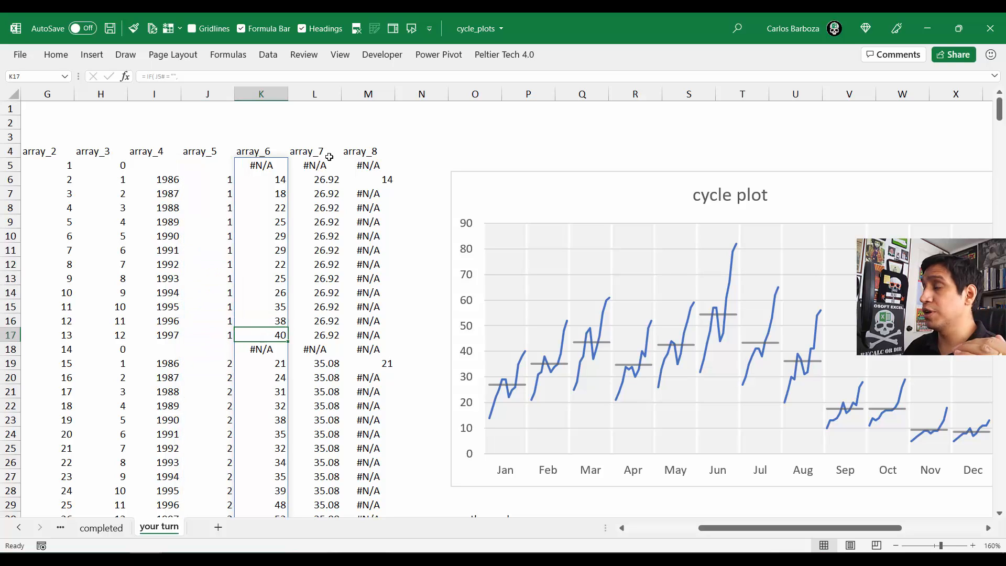
{"action": "key", "text": "Right"}
{"action": "key", "text": "Right"}
{"action": "key", "text": "Right"}
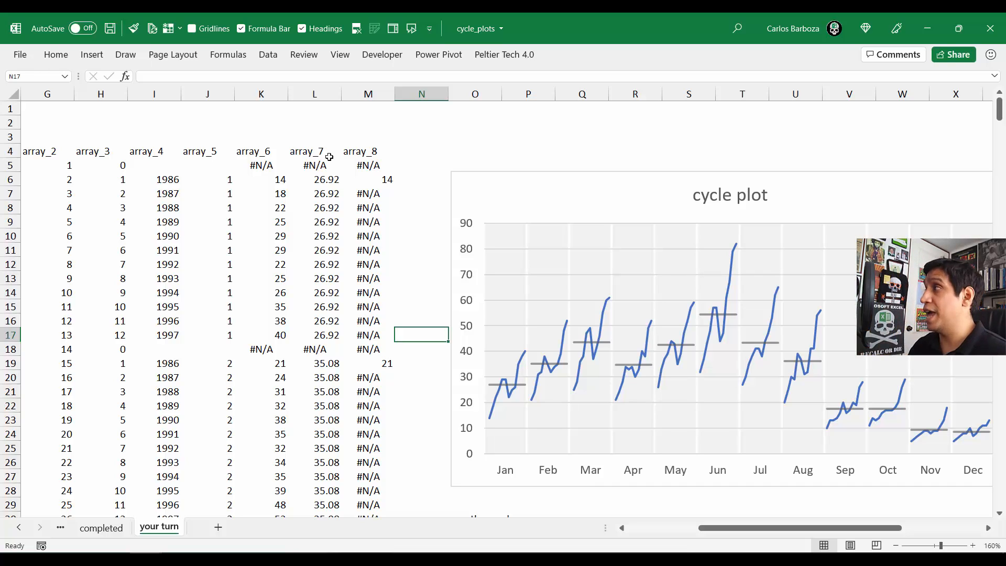
{"action": "key", "text": "Left"}
{"action": "key", "text": "ctrl+Up"}
{"action": "key", "text": "Down"}
{"action": "key", "text": "ctrl+shift+Down"}
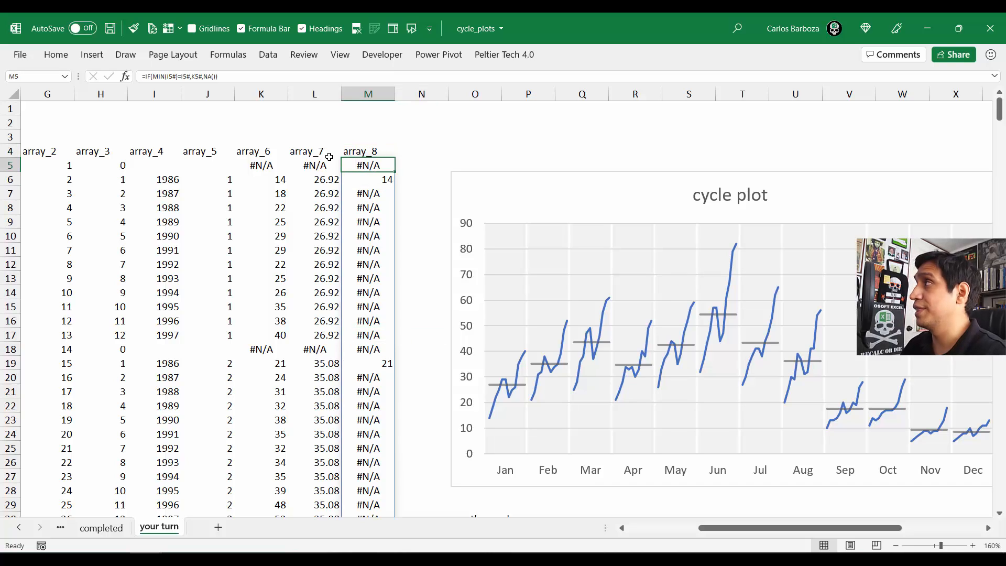
{"action": "key", "text": "Return"}
{"action": "key", "text": "Return"}
{"action": "key", "text": "Return"}
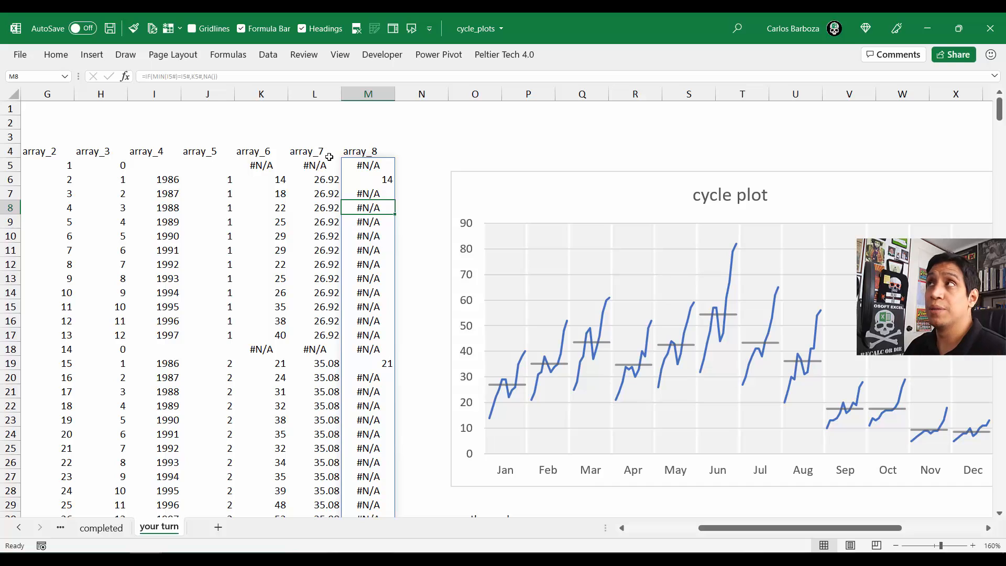
Step: In the M5 formula, replace NA() with a nested IF whose logical test begins with MAX(I5#)
{"action": "key", "text": "shift+Return"}
{"action": "key", "text": "shift+Return"}
{"action": "key", "text": "shift+Return"}
{"action": "key", "text": "F2"}
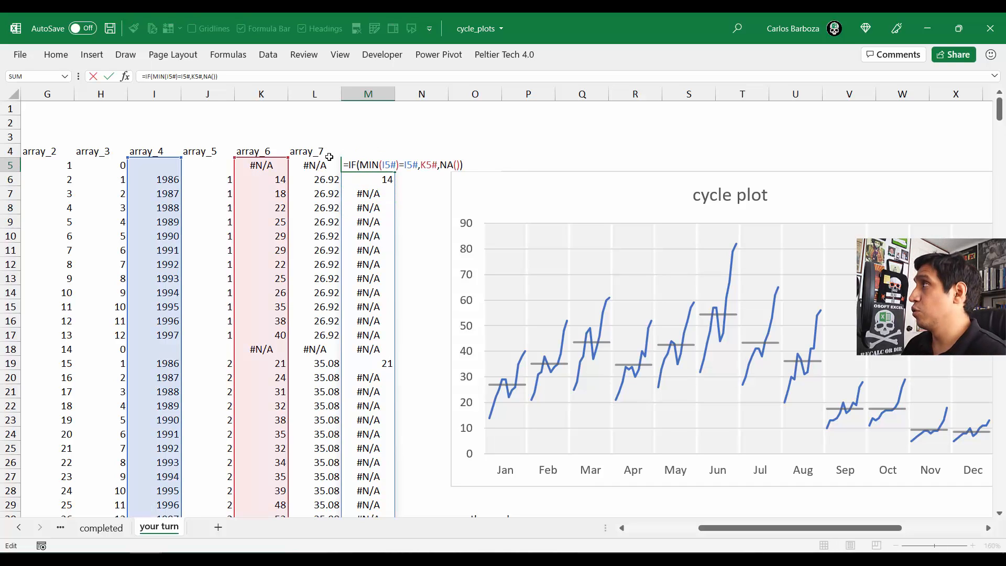
{"action": "key", "text": "Left"}
{"action": "key", "text": "BackSpace"}
{"action": "key", "text": "BackSpace"}
{"action": "key", "text": "BackSpace"}
{"action": "key", "text": "BackSpace"}
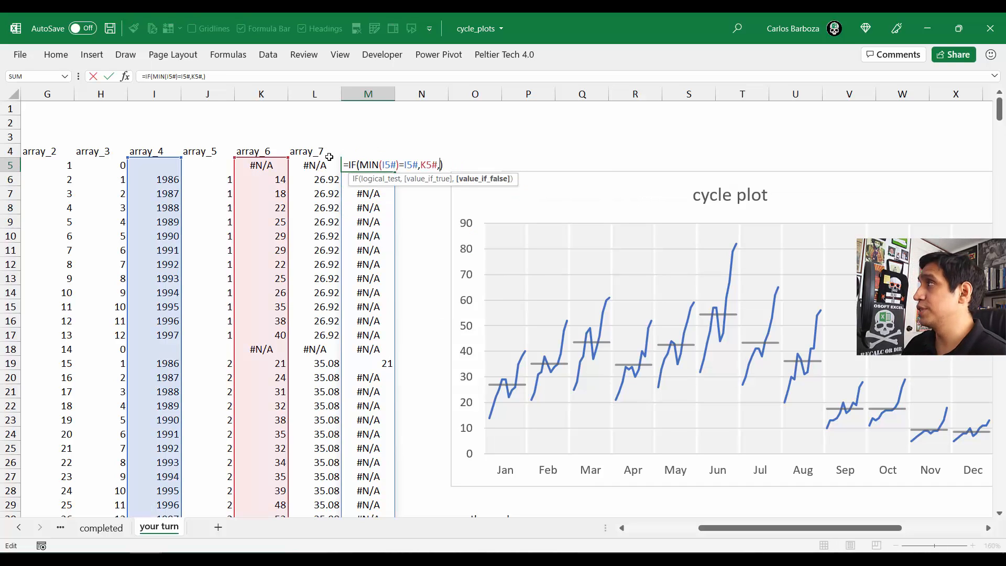
{"action": "type", "text": "IF("}
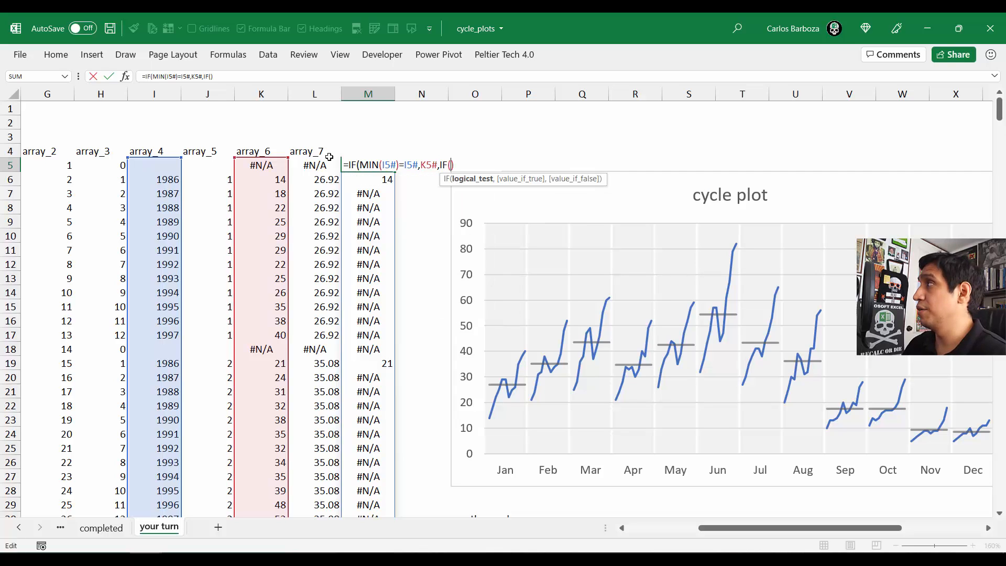
{"action": "type", "text": "MAX("}
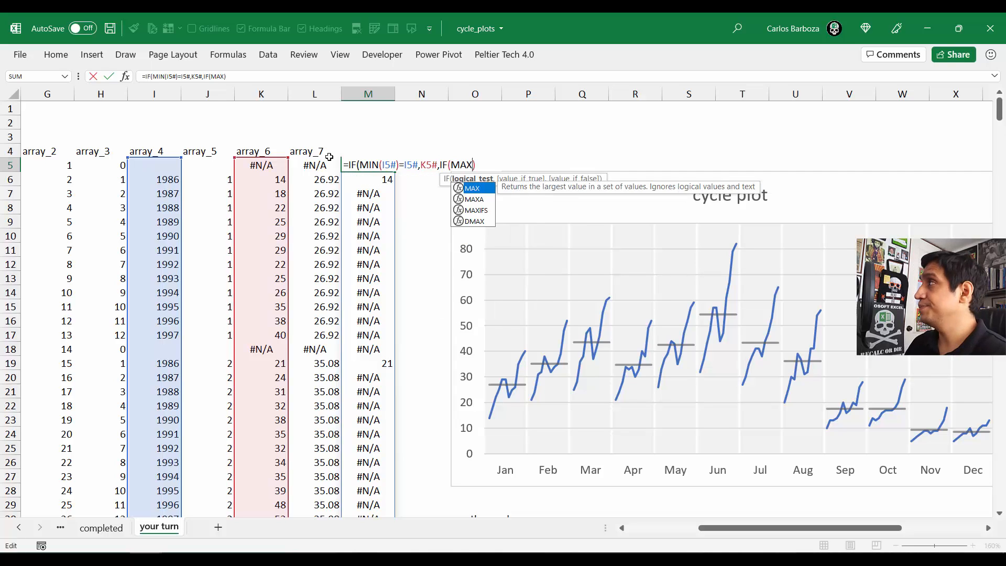
{"action": "key", "text": "Left"}
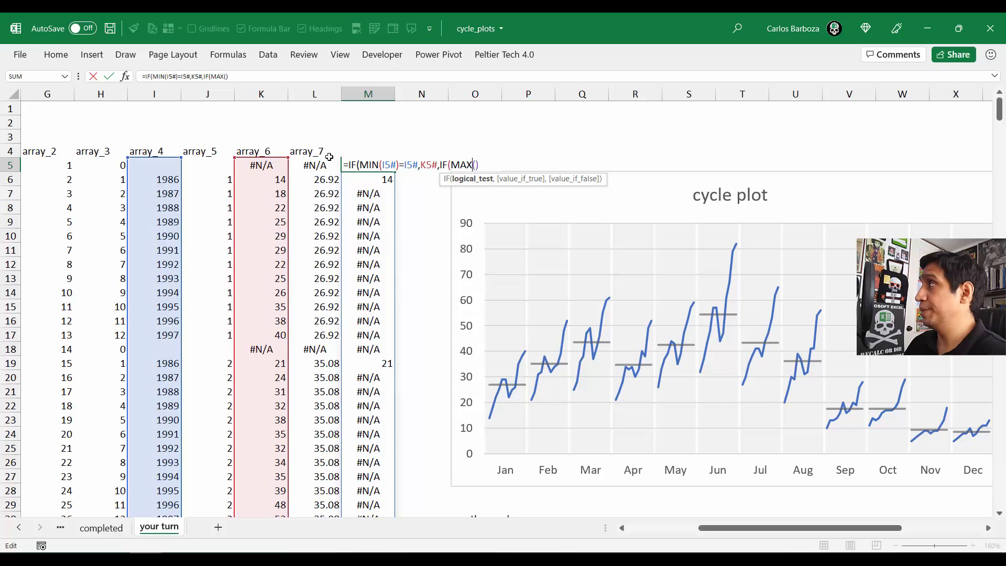
{"action": "key", "text": "Right"}
{"action": "key", "text": "Left"}
{"action": "key", "text": "Left"}
{"action": "key", "text": "Left"}
{"action": "key", "text": "Left"}
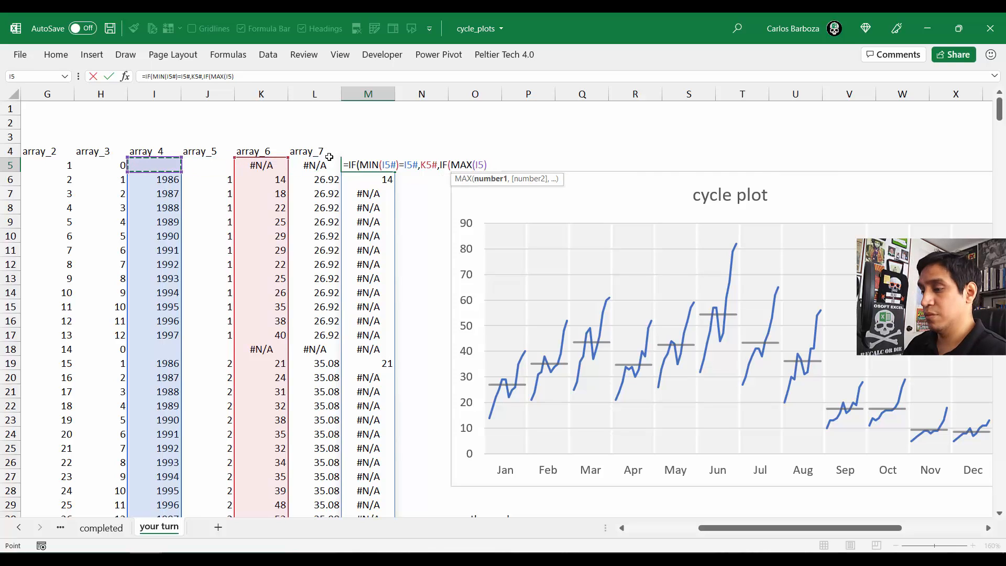
{"action": "type", "text": "#)"}
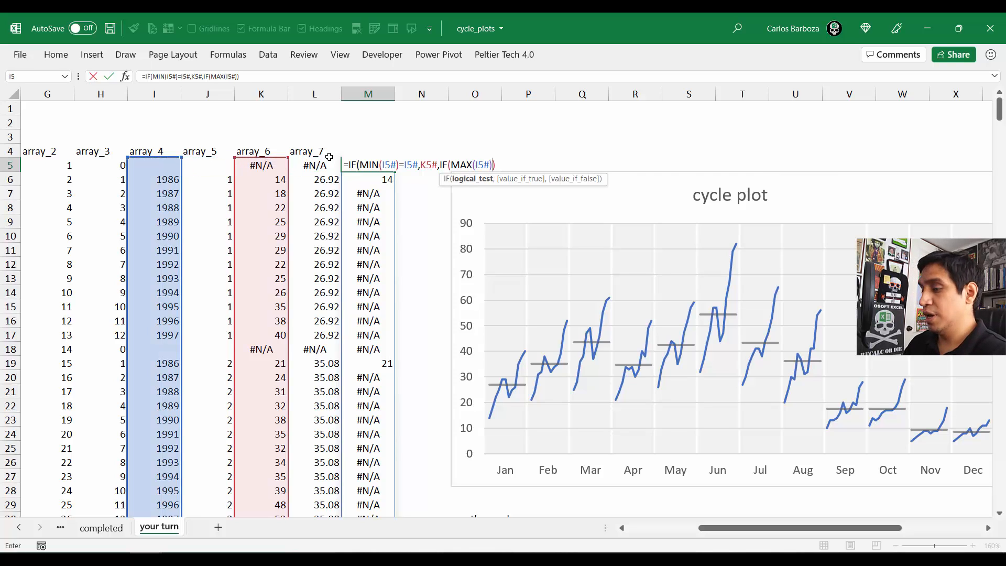
Step: Complete the nested IF's logical test in the M5 formula as MAX(I5#)=I5#
{"action": "type", "text": "="}
{"action": "key", "text": "Left"}
{"action": "key", "text": "Left"}
{"action": "key", "text": "Left"}
{"action": "key", "text": "Left"}
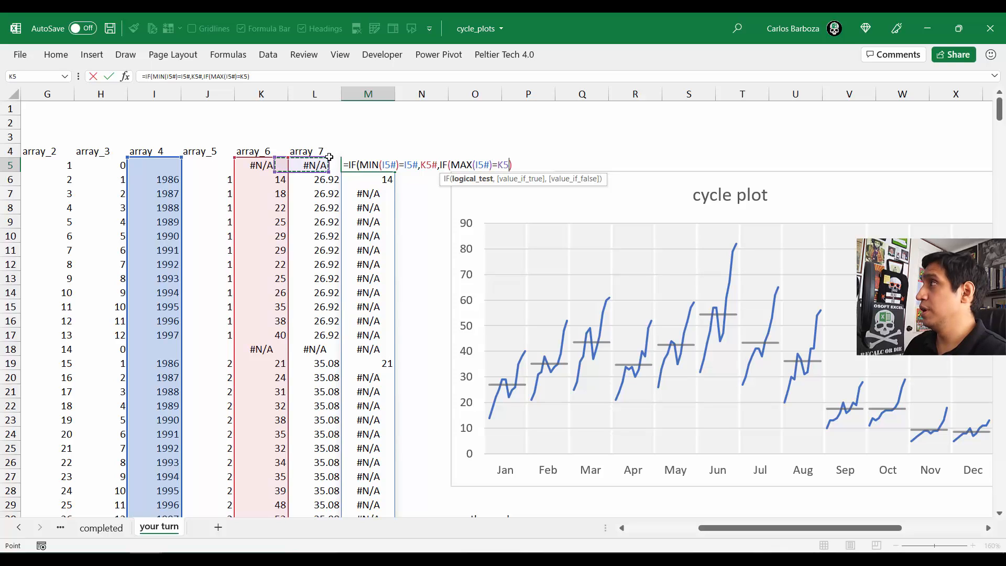
{"action": "type", "text": "#"}
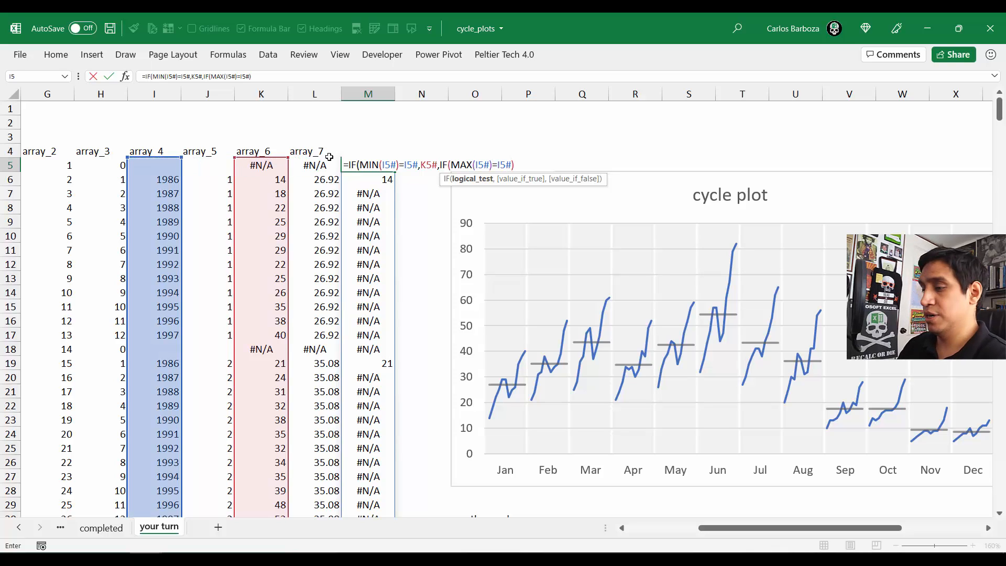
{"action": "type", "text": ","}
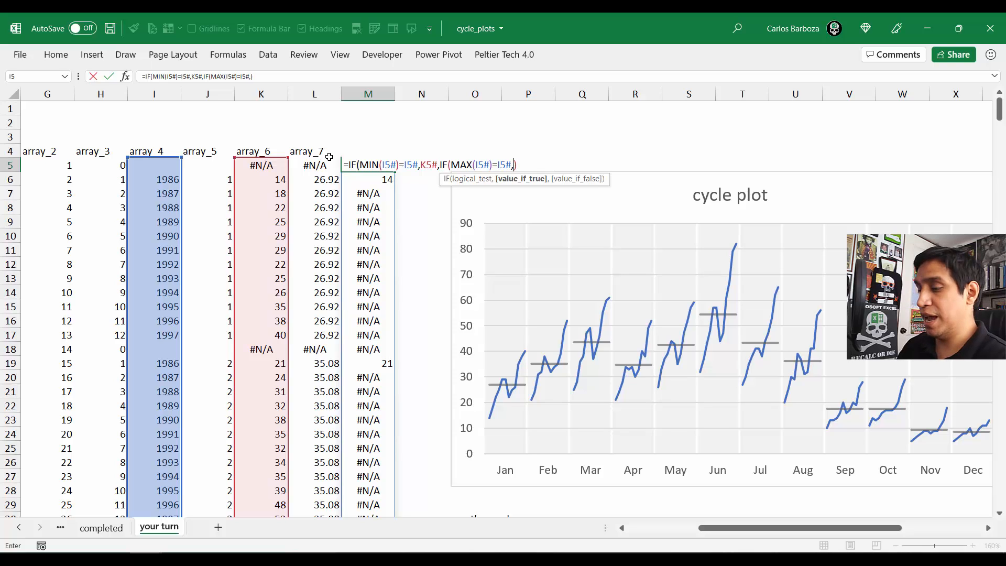
Step: Finish the nested IF in M5 with K5# as the true value and NA() as the false value, and commit the formula
{"action": "type", "text": "K5#"}
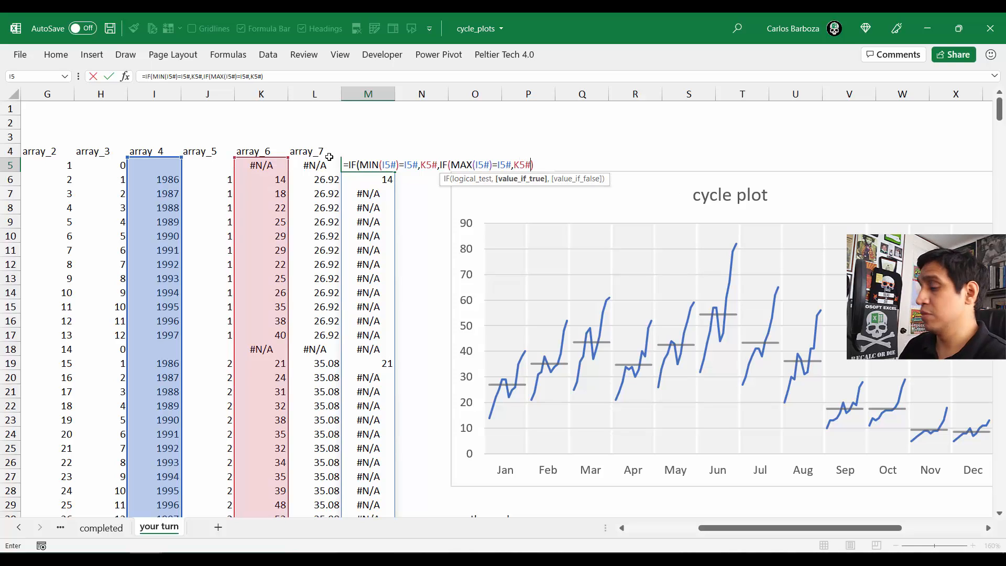
{"action": "type", "text": ",NA"}
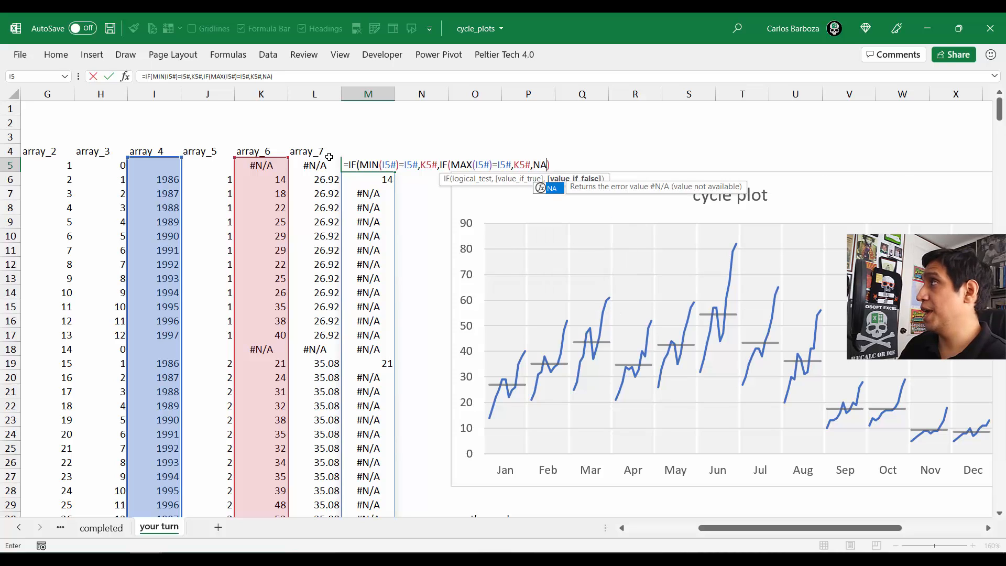
{"action": "type", "text": "("}
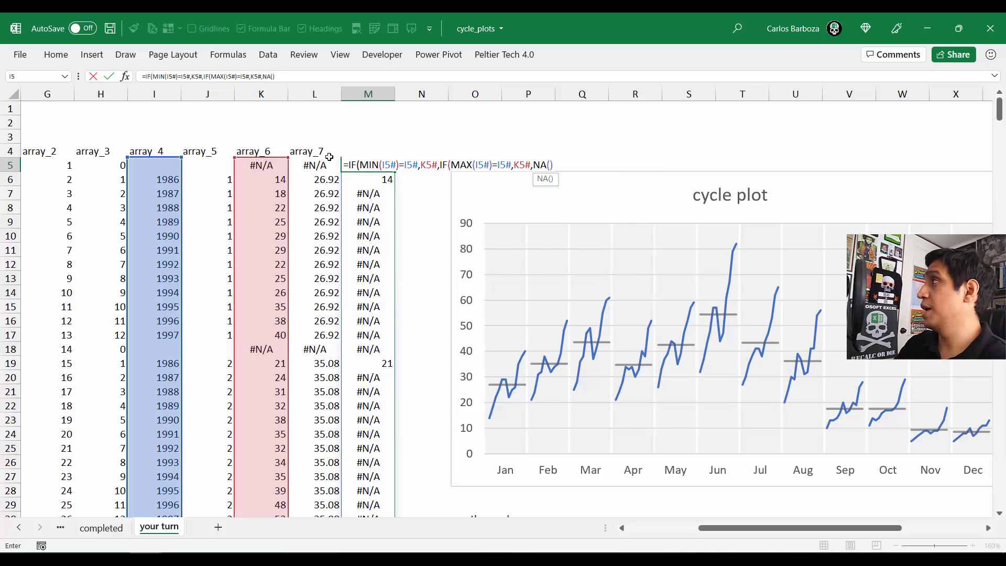
{"action": "type", "text": ")"}
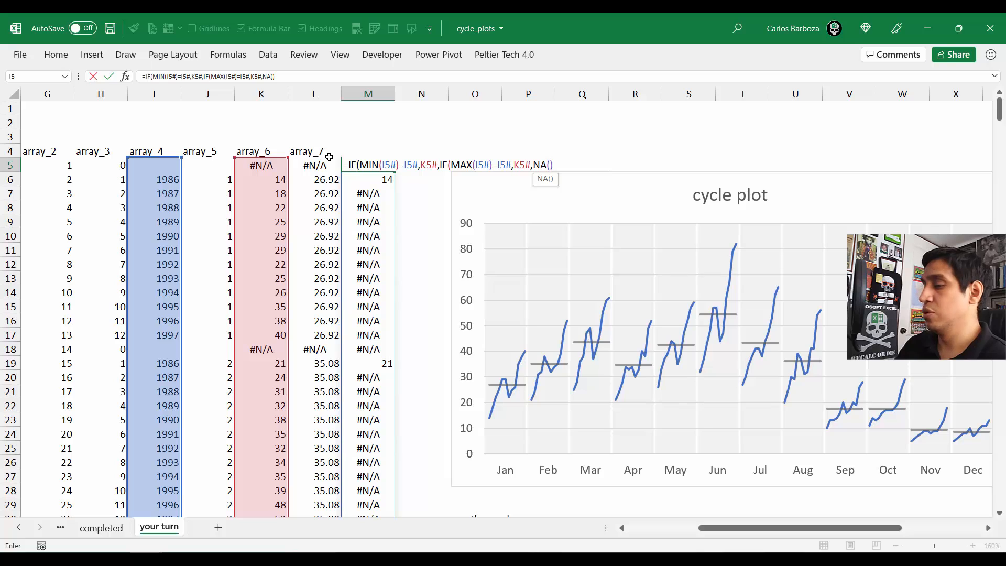
{"action": "type", "text": ")"}
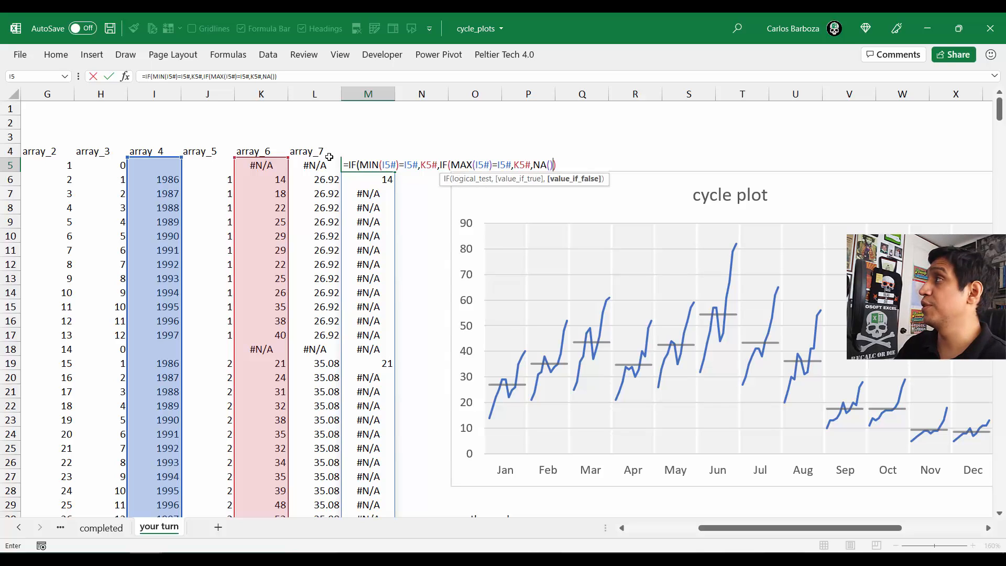
{"action": "type", "text": ")"}
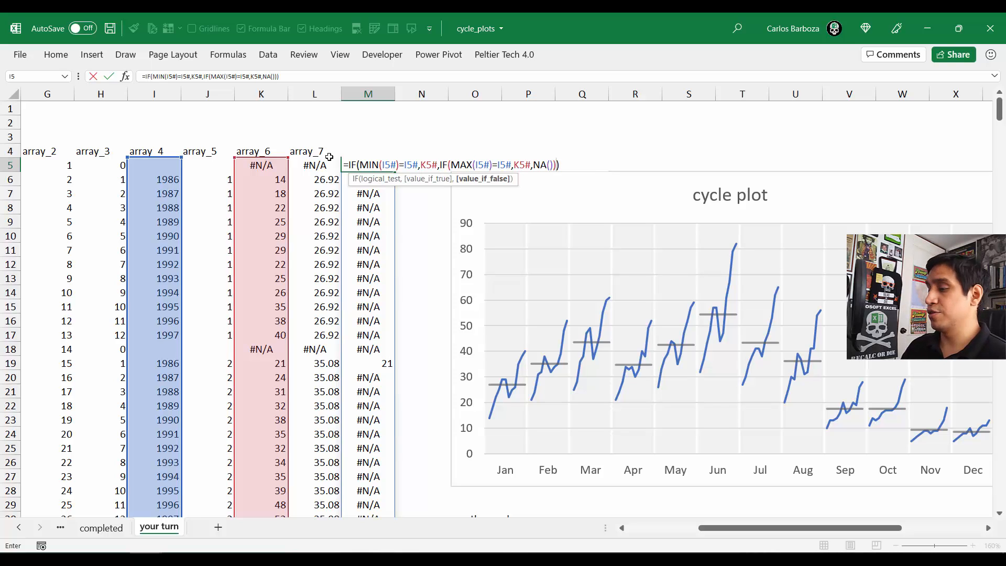
{"action": "key", "text": "Return"}
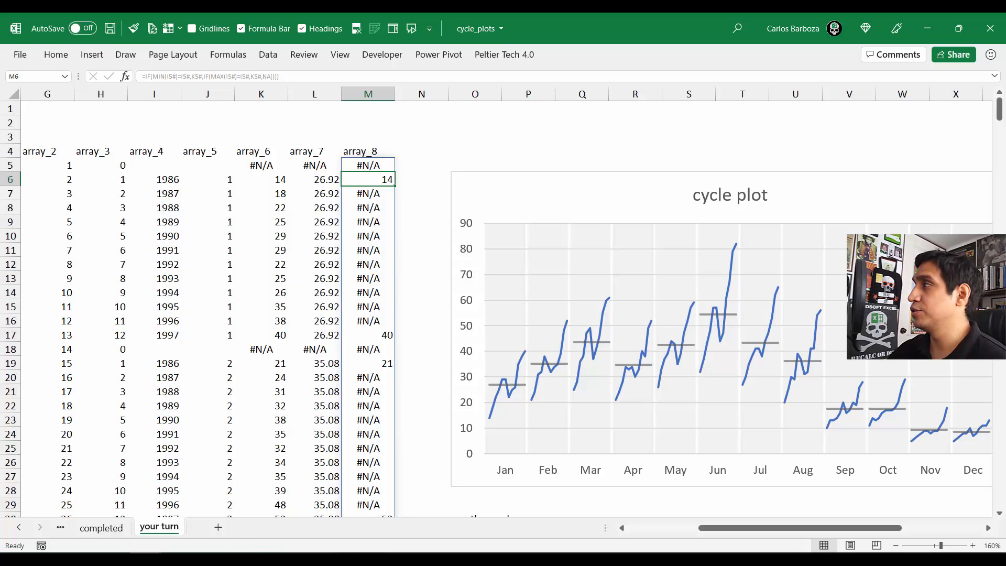
Step: Compare the second month's first and last array_6 values with array_8, and review the M5 formula
{"action": "scroll", "coordinate": [389, 488], "scroll_direction": "down", "scroll_amount": 1}
{"action": "left_click", "coordinate": [280, 321]}
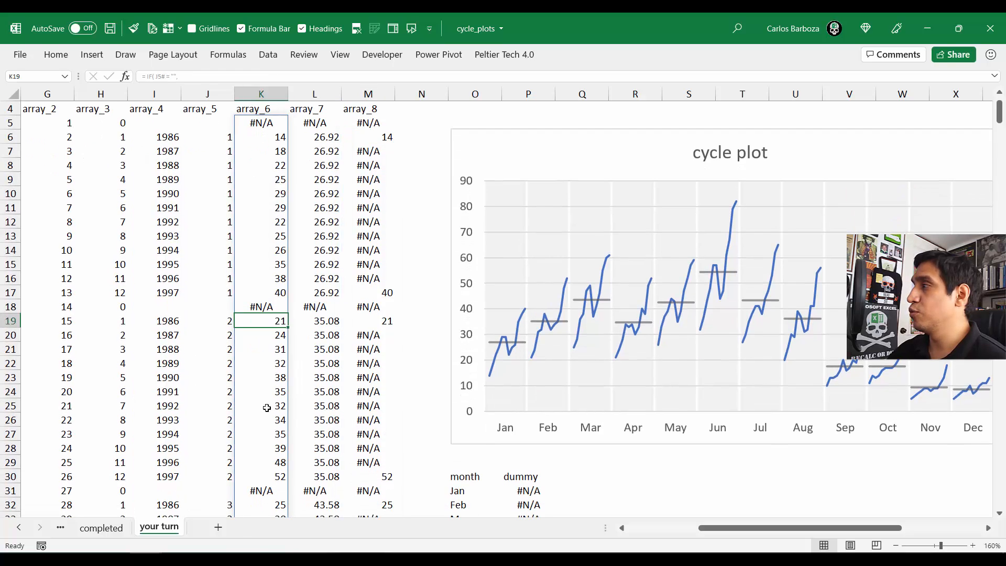
{"action": "left_click", "coordinate": [284, 474]}
{"action": "left_click", "coordinate": [383, 475]}
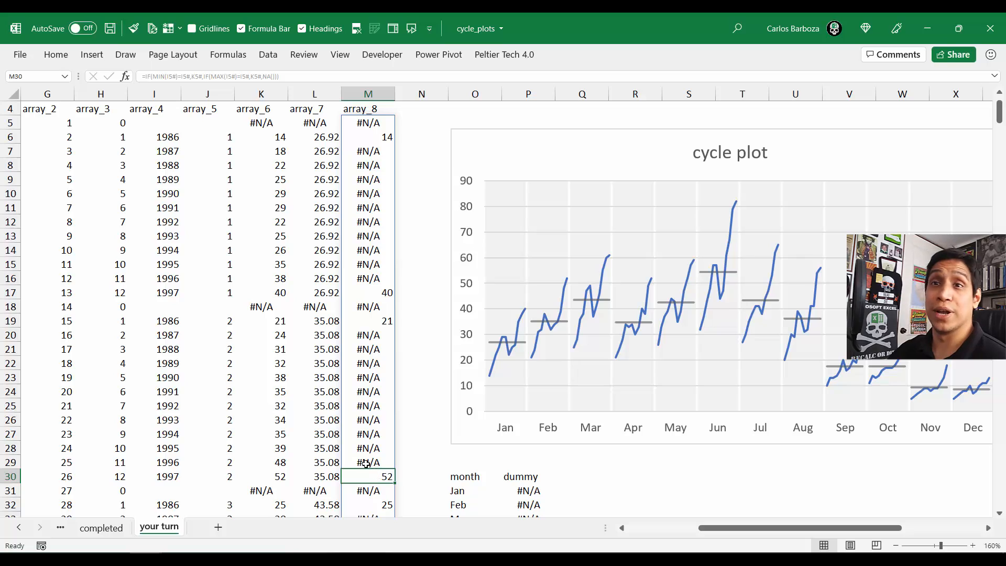
{"action": "scroll", "coordinate": [353, 451], "scroll_direction": "up", "scroll_amount": 1}
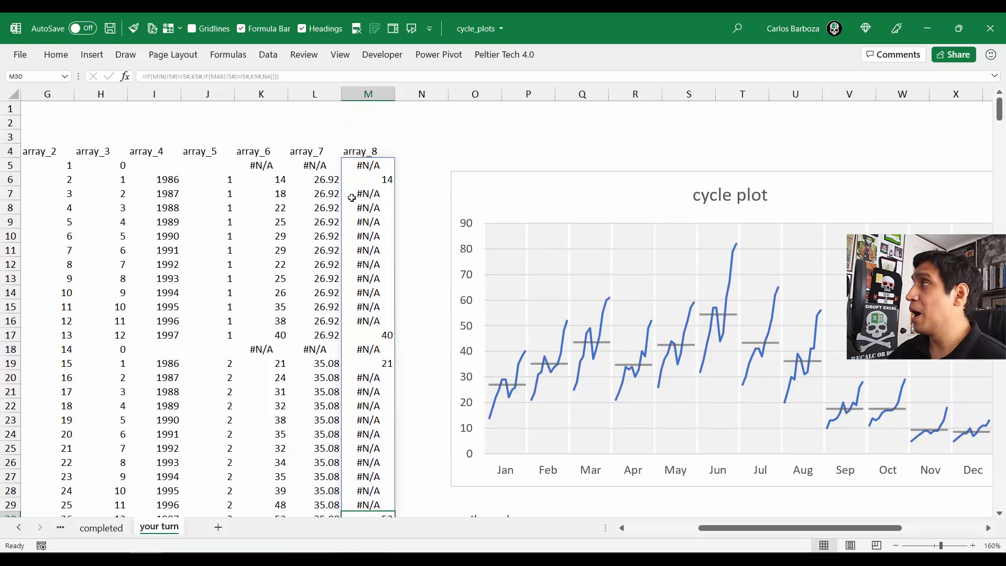
{"action": "left_click", "coordinate": [365, 166]}
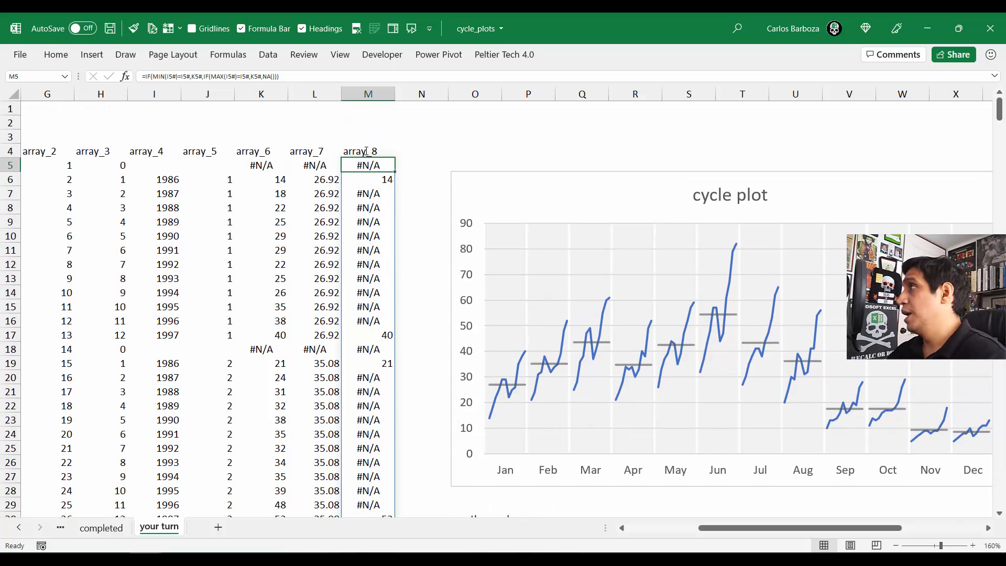
{"action": "double_click", "coordinate": [365, 165]}
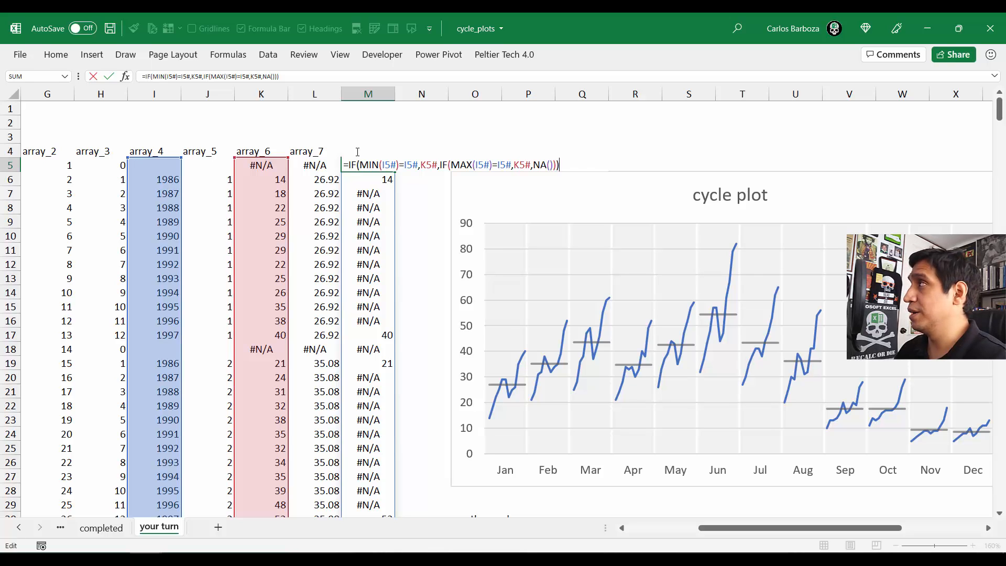
{"action": "key", "text": "ctrl+Return"}
Step: Restore the cycle_plots window to its smaller size and display sheet 12 of the 02_atajos keyboard shortcuts workbook
{"action": "key", "text": "alt+space"}
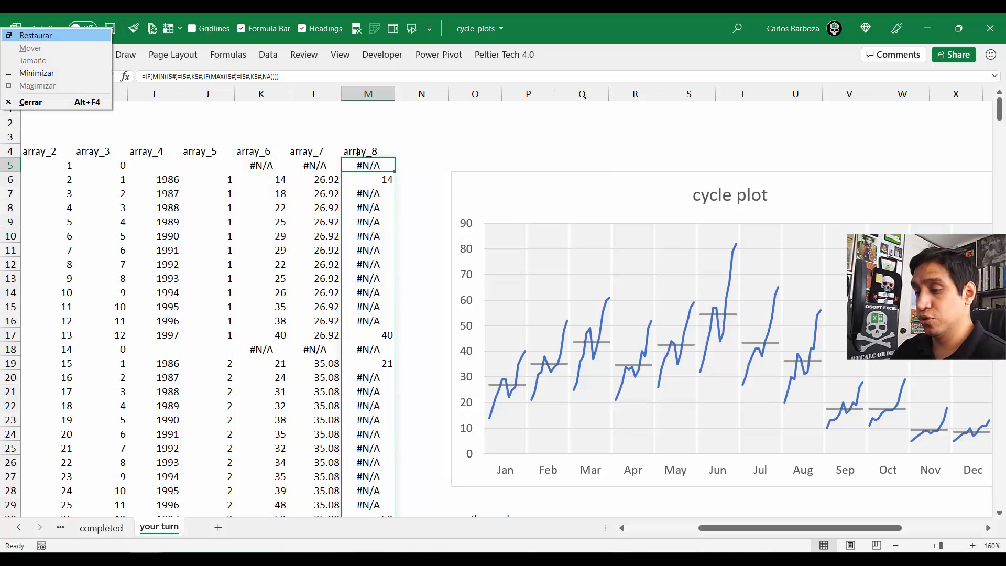
{"action": "key", "text": "Return"}
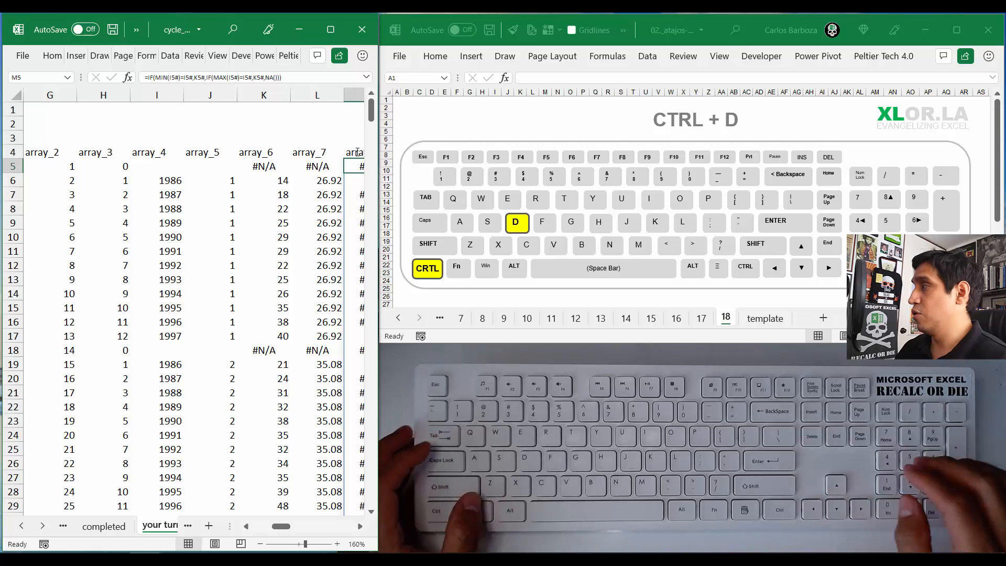
{"action": "key", "text": "ctrl+Page_Up"}
{"action": "key", "text": "ctrl+Page_Up"}
{"action": "key", "text": "ctrl+Page_Up"}
{"action": "key", "text": "ctrl+Page_Up"}
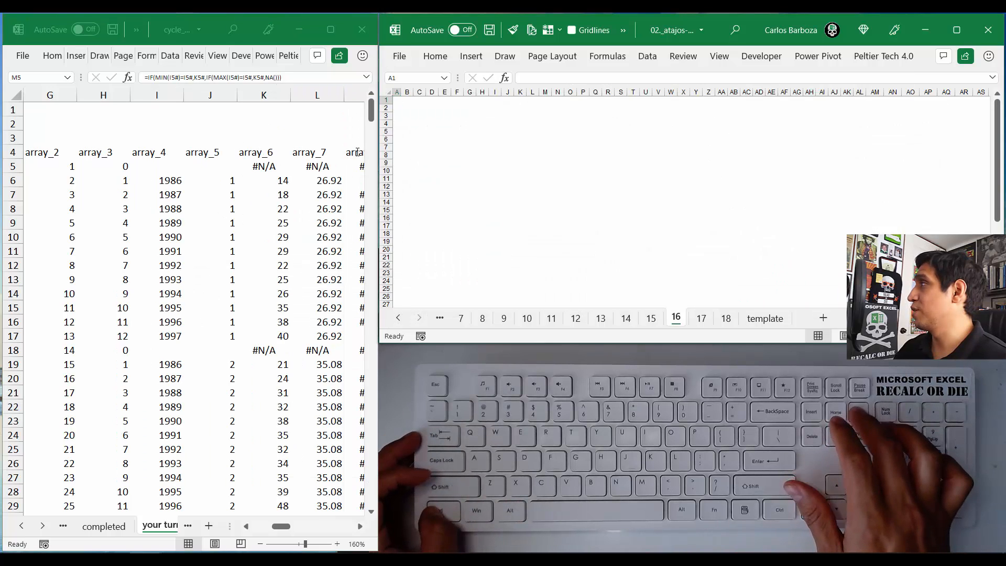
{"action": "key", "text": "ctrl+Page_Up"}
{"action": "key", "text": "ctrl+Page_Up"}
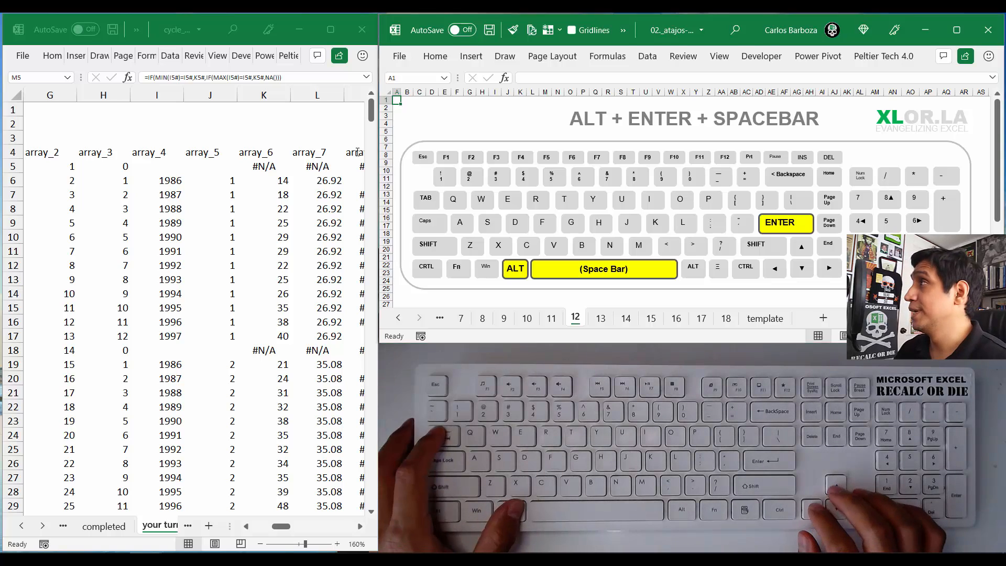
Step: Return to the cycle_plots workbook, show the whole array_8 column and open the M5 formula for editing
{"action": "key", "text": "alt+Tab"}
{"action": "key", "text": "Right"}
{"action": "key", "text": "Right"}
{"action": "key", "text": "Left"}
{"action": "key", "text": "Left"}
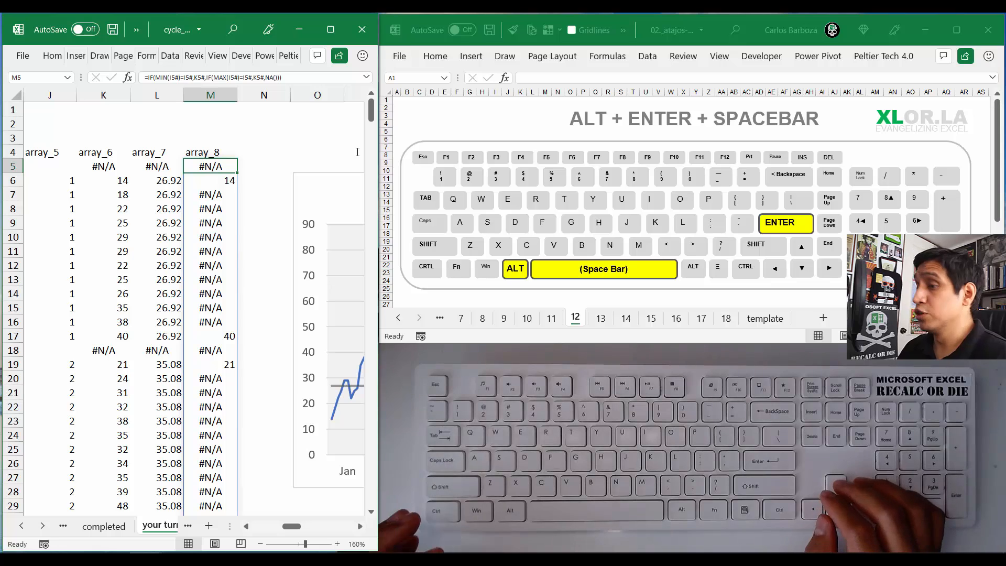
{"action": "key", "text": "F2"}
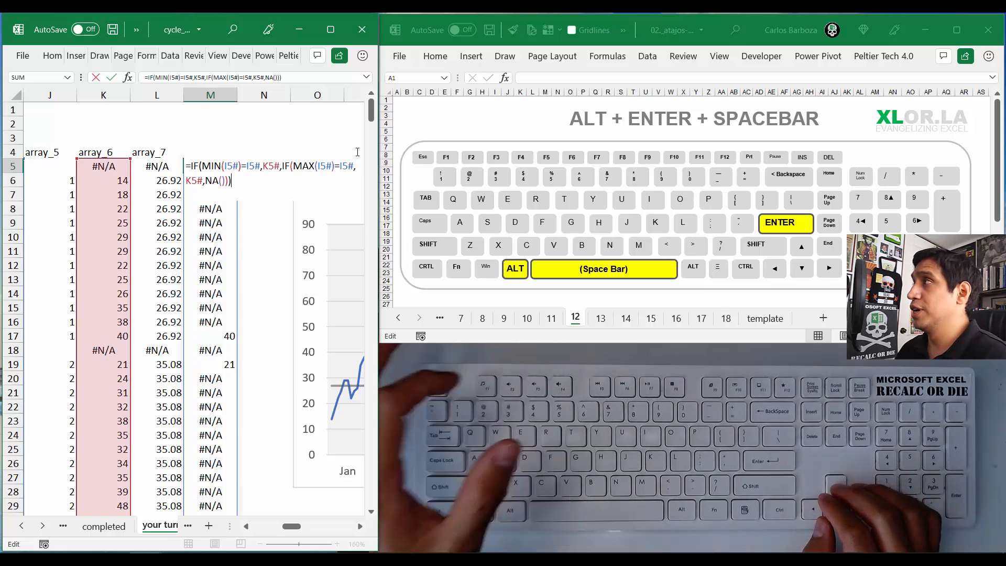
Step: Edit the array_8 formula in M5, adding spaces so that it begins with = IF( MIN( I5#
{"action": "key", "text": "Escape"}
{"action": "key", "text": "Right"}
{"action": "key", "text": "Right"}
{"action": "key", "text": "Right"}
{"action": "key", "text": "Right"}
{"action": "key", "text": "Left"}
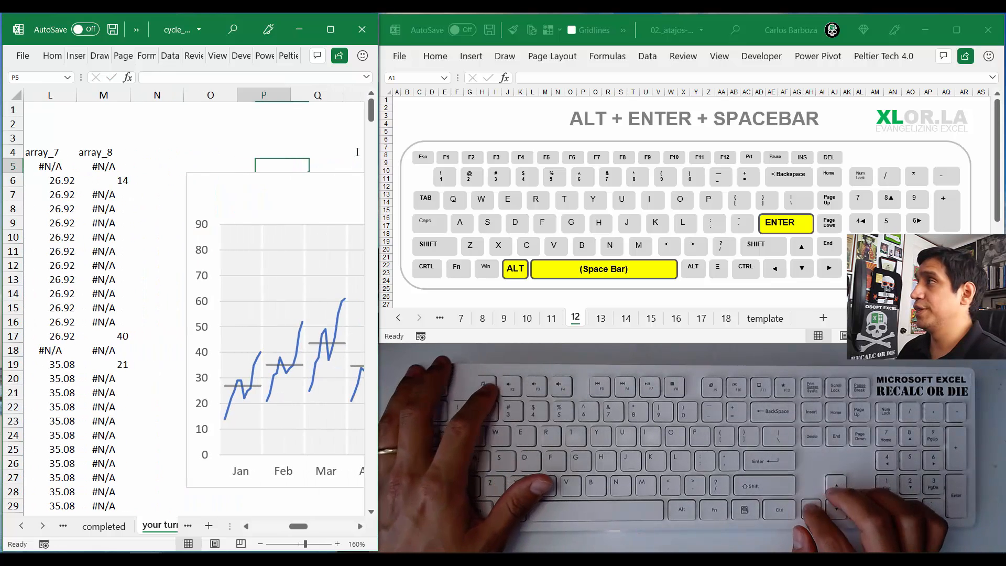
{"action": "key", "text": "Left"}
{"action": "key", "text": "Left"}
{"action": "key", "text": "Left"}
{"action": "key", "text": "F2"}
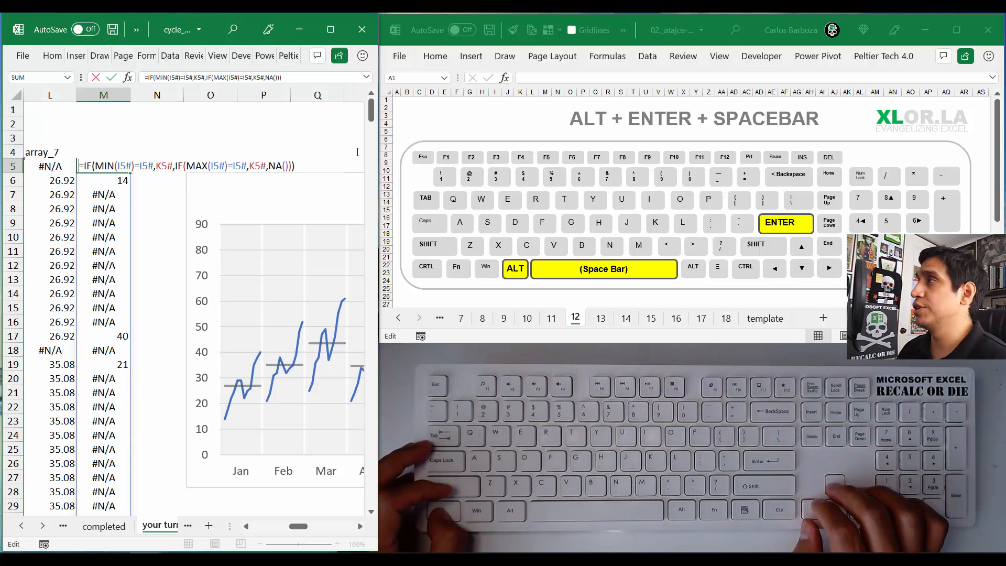
{"action": "key", "text": "Right"}
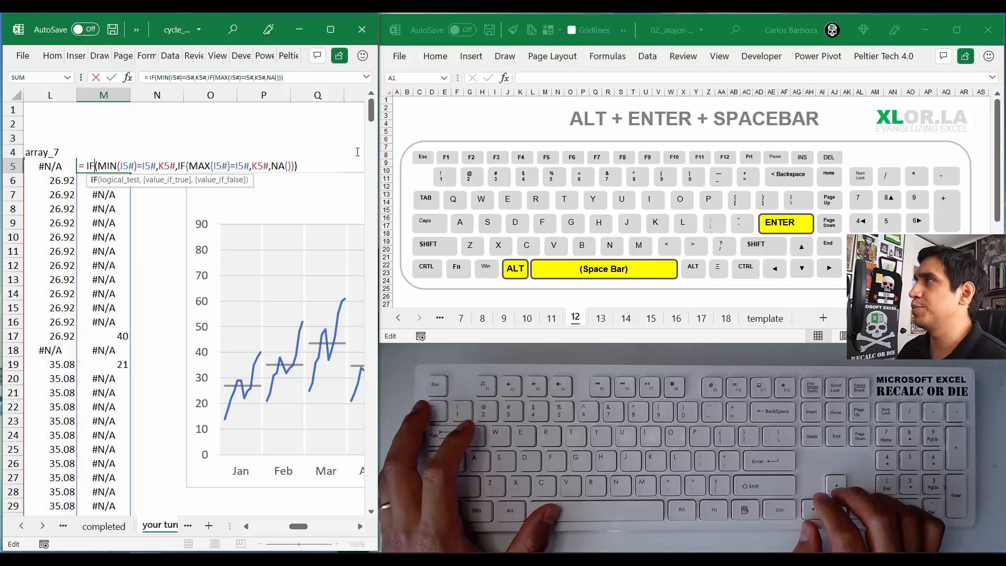
{"action": "key", "text": "Right"}
{"action": "key", "text": "Right"}
{"action": "key", "text": "Right"}
{"action": "key", "text": "Right"}
{"action": "key", "text": "Right"}
{"action": "key", "text": "Right"}
{"action": "key", "text": "Right"}
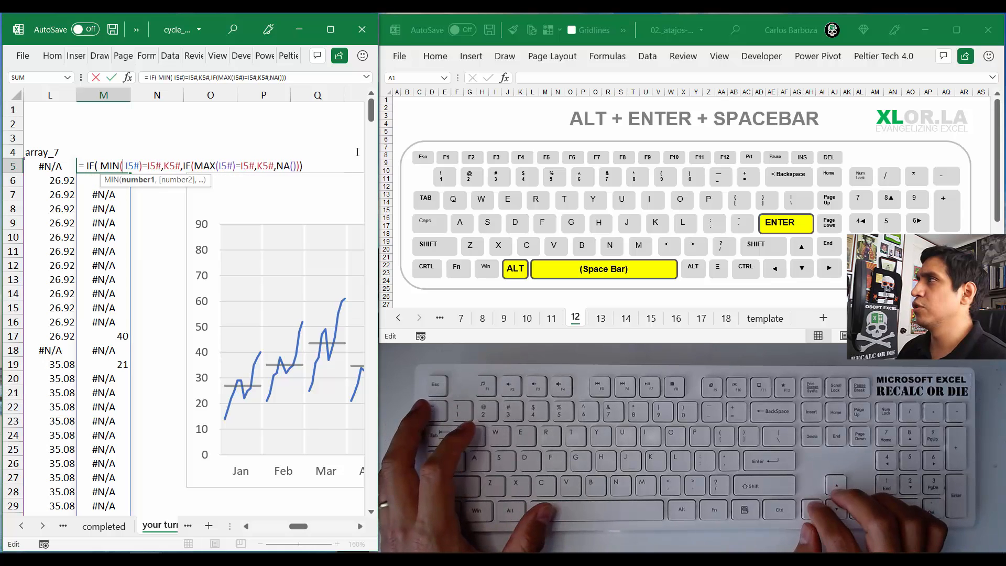
Step: Space out the rest of the outer IF's condition in M5 so it reads MIN( I5# ) = I5#
{"action": "key", "text": "Right"}
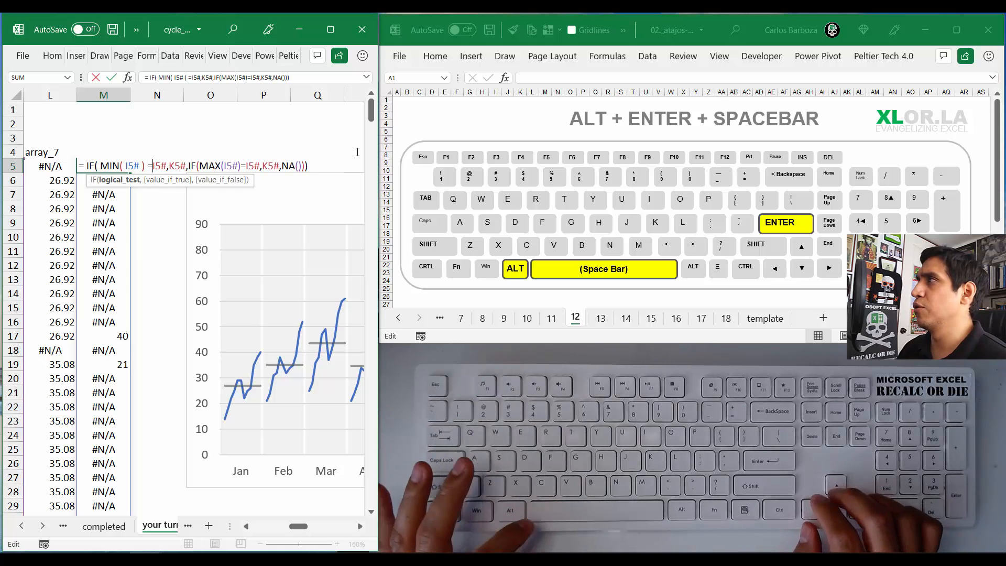
{"action": "key", "text": "Right"}
{"action": "key", "text": "Right"}
{"action": "key", "text": "Right"}
{"action": "key", "text": "Right"}
{"action": "key", "text": "Right"}
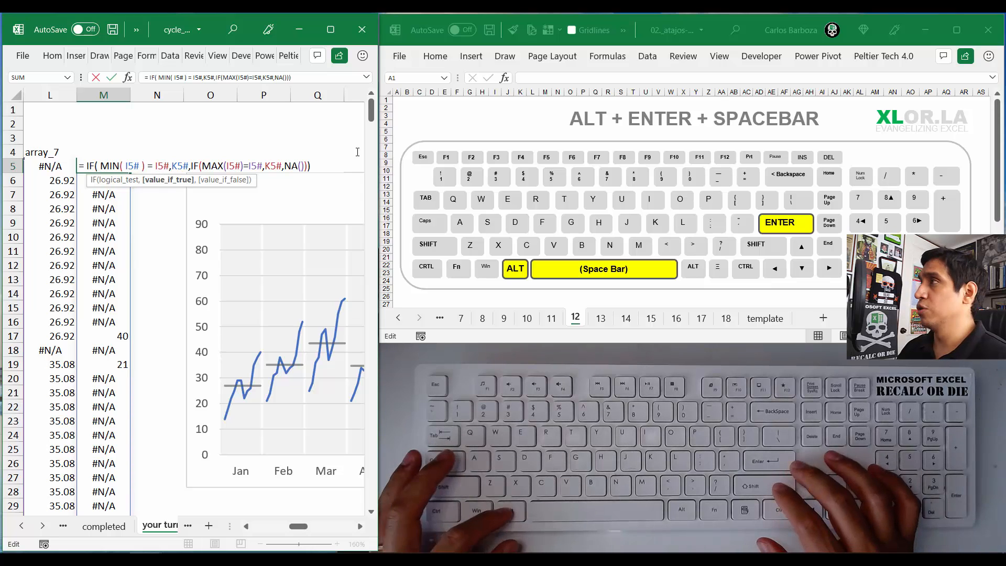
Step: Place the outer IF's K5# argument on its own indented line, with the nested IF on the line below
{"action": "key", "text": "alt+Return"}
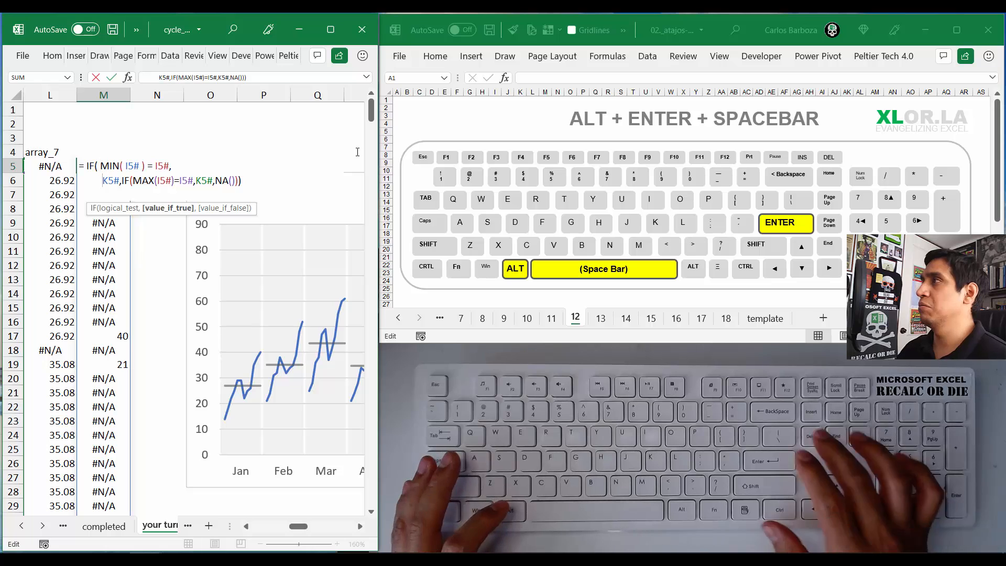
{"action": "key", "text": "BackSpace"}
{"action": "key", "text": "Up"}
{"action": "key", "text": "Down"}
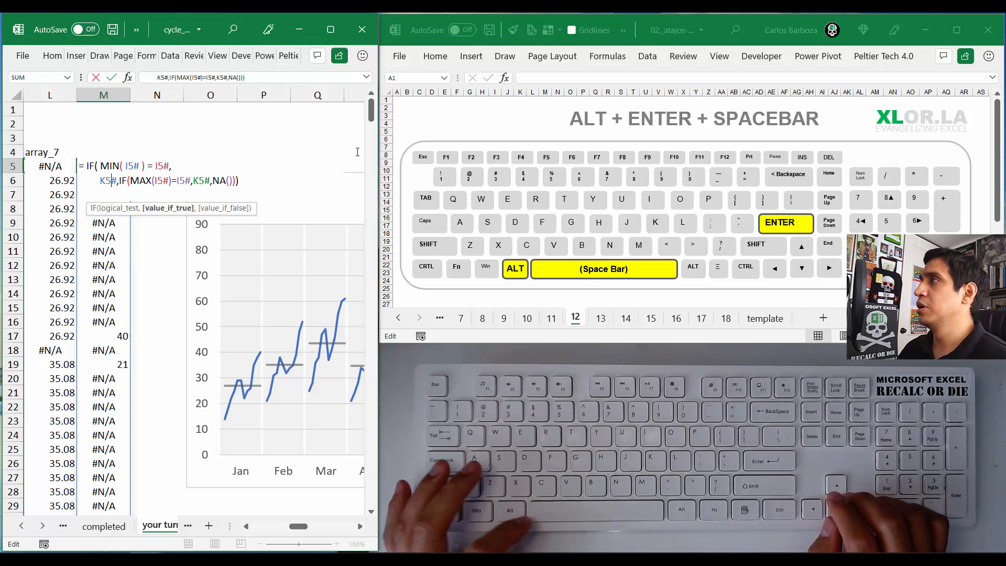
{"action": "key", "text": "Right"}
{"action": "key", "text": "Right"}
{"action": "key", "text": "Right"}
{"action": "key", "text": "Right"}
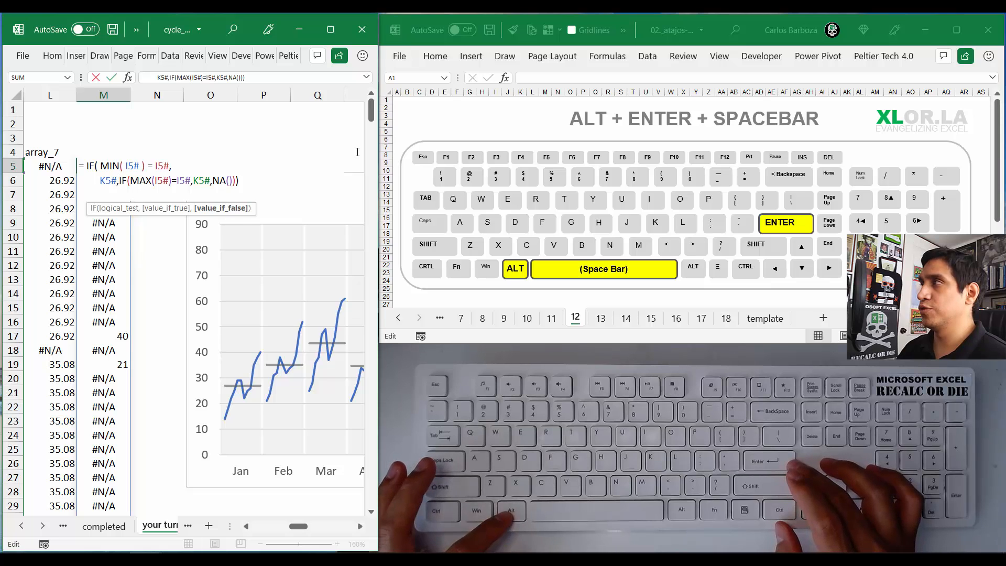
{"action": "key", "text": "alt+Return"}
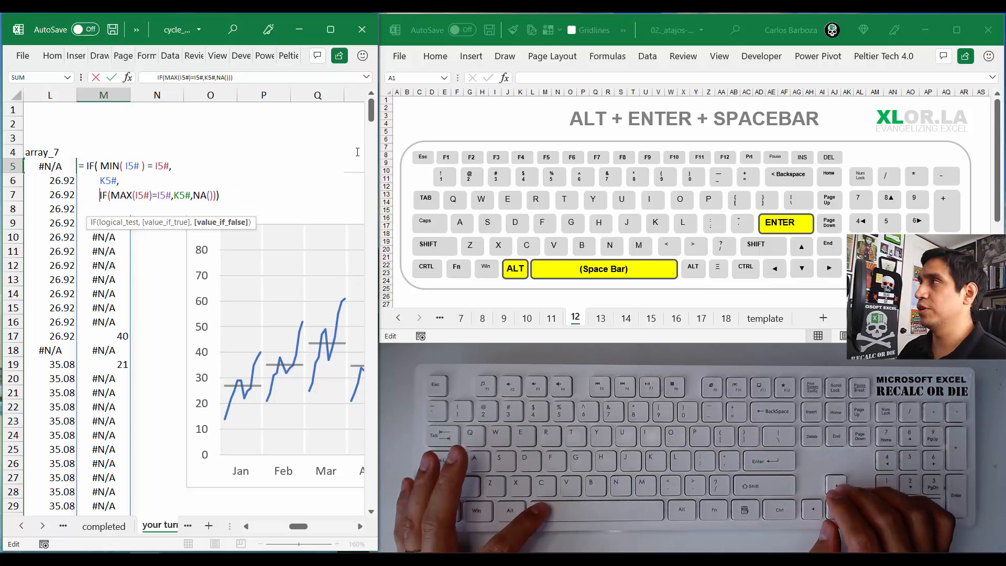
Step: Add spaces to the nested IF's condition so it reads IF( MAX( I5# ) = I5#
{"action": "key", "text": "Right"}
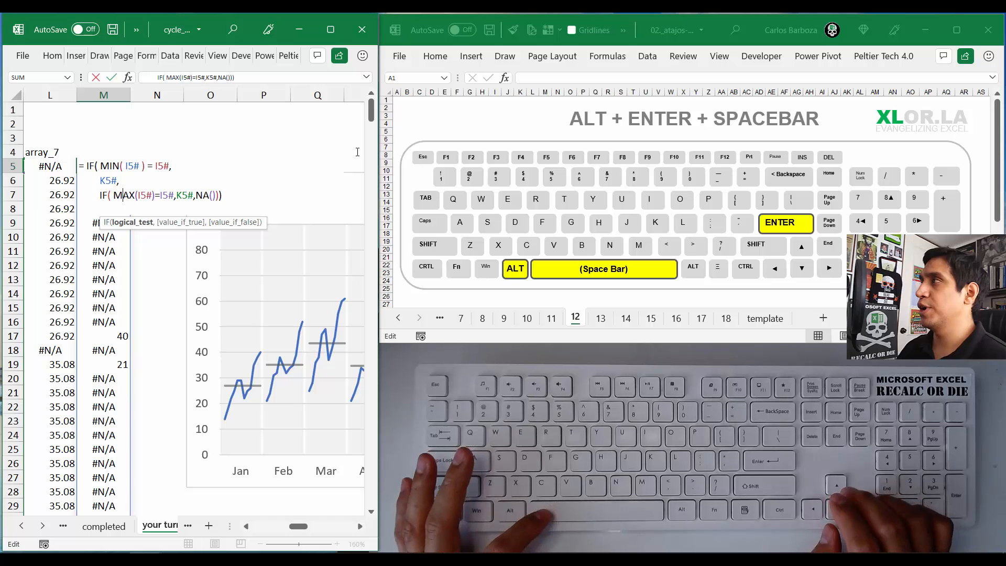
{"action": "key", "text": "Right"}
{"action": "key", "text": "Right"}
{"action": "key", "text": "Right"}
{"action": "key", "text": "Right"}
{"action": "key", "text": "Right"}
{"action": "key", "text": "Right"}
{"action": "key", "text": "Right"}
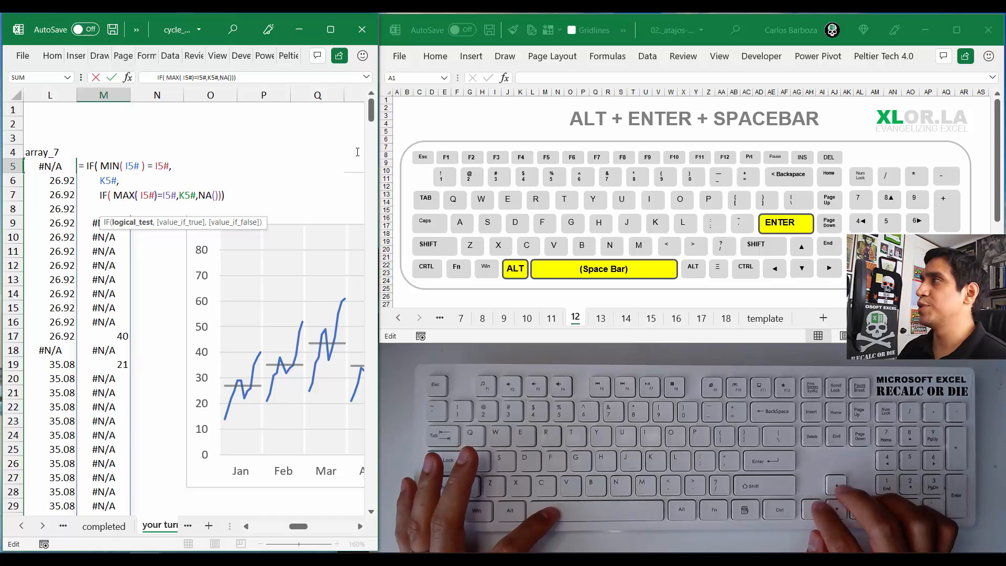
{"action": "key", "text": "Right"}
{"action": "key", "text": "Right"}
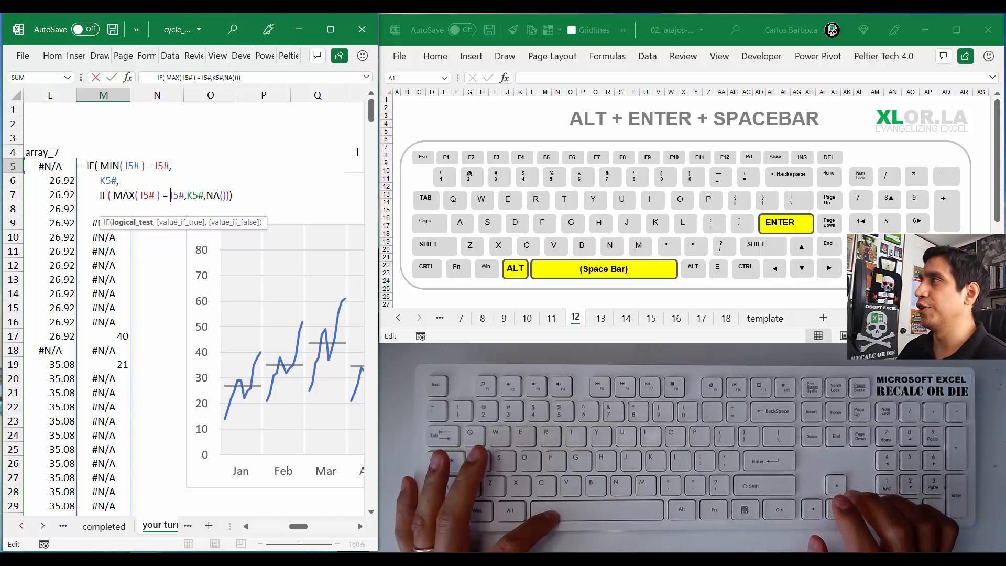
{"action": "key", "text": "Right"}
{"action": "key", "text": "Right"}
Step: Put the nested IF's K5# argument on its own line, indented further, with NA() starting the next line
{"action": "key", "text": "alt+Return"}
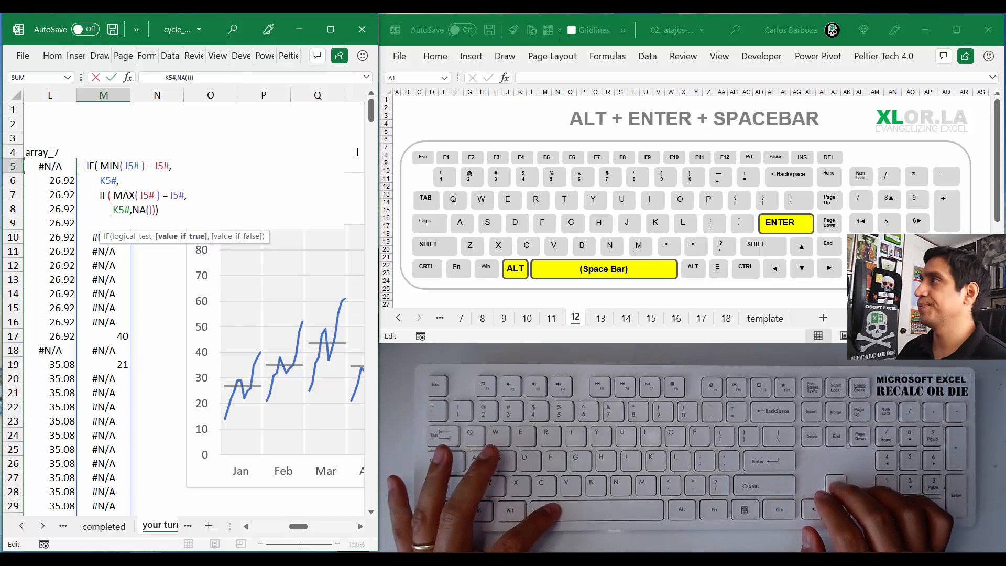
{"action": "key", "text": "BackSpace"}
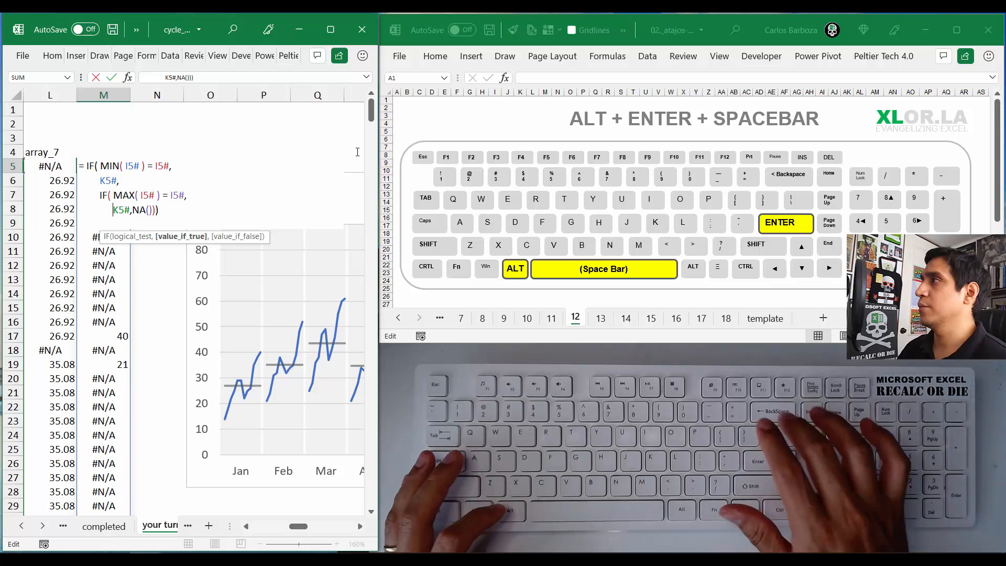
{"action": "key", "text": "Up"}
{"action": "key", "text": "Down"}
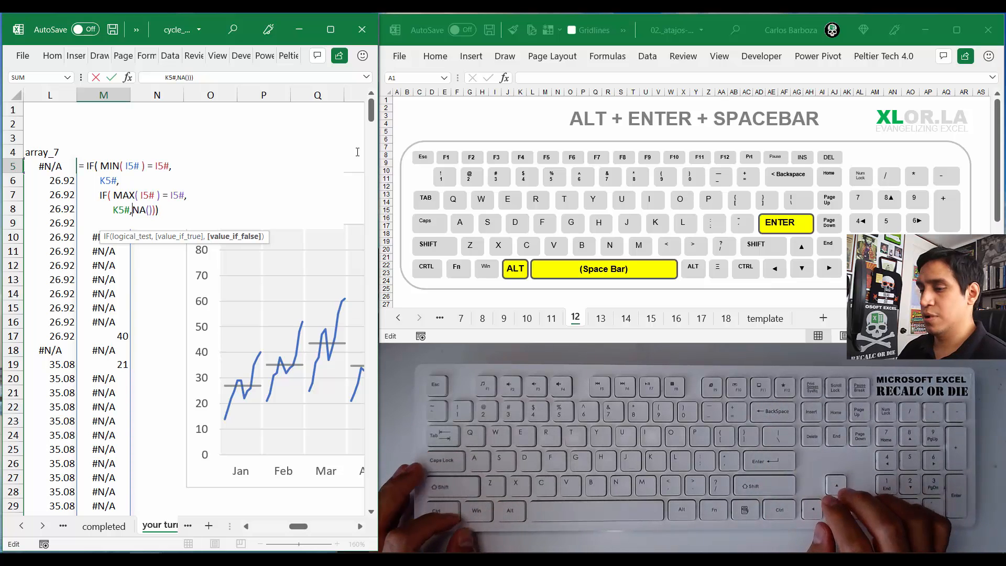
{"action": "key", "text": "alt+Return"}
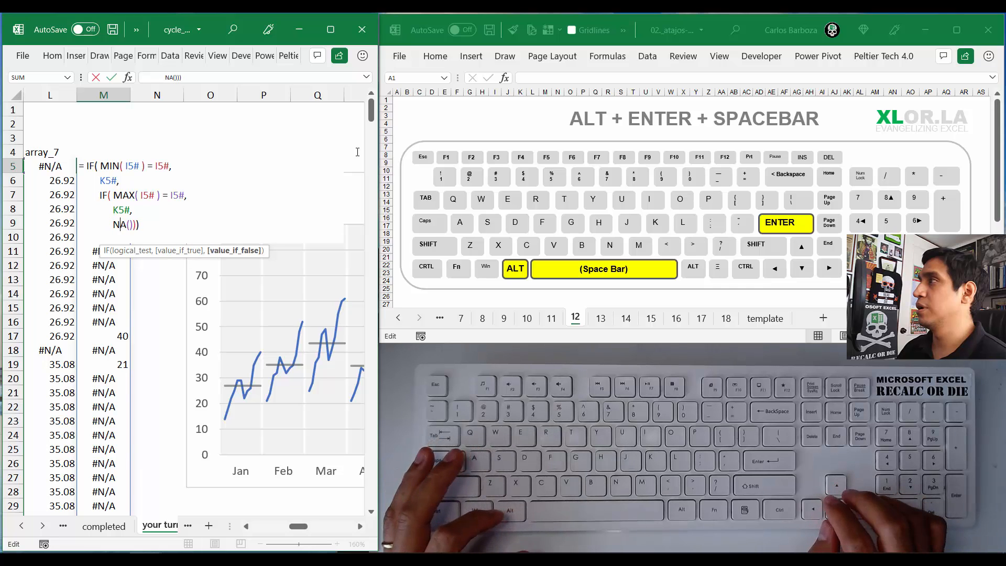
Step: Move the two closing parentheses after NA() onto separate lines and commit the multi-line formula in M5
{"action": "key", "text": "Right"}
{"action": "key", "text": "Right"}
{"action": "key", "text": "Right"}
{"action": "key", "text": "alt+Return"}
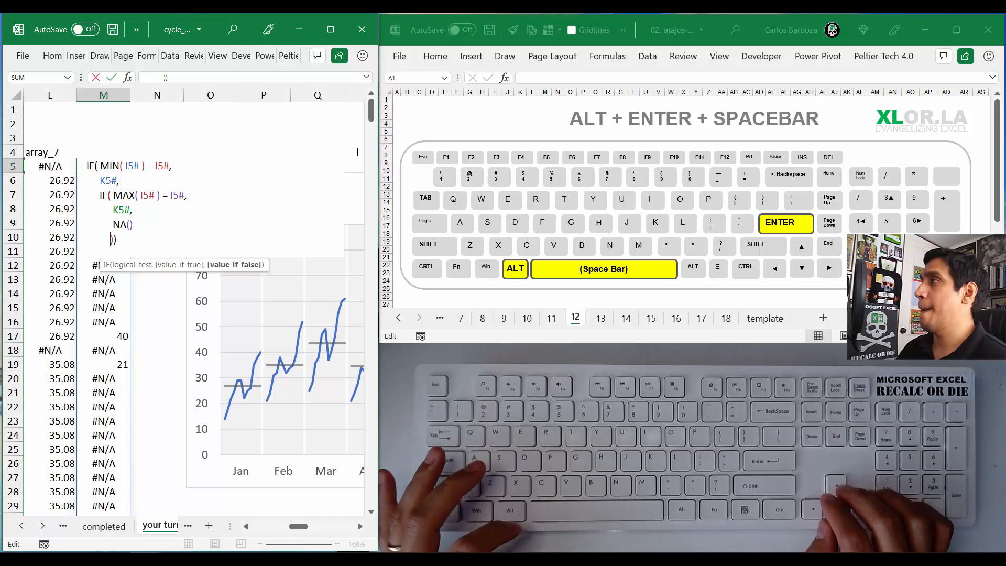
{"action": "key", "text": "Right"}
{"action": "key", "text": "alt+Return"}
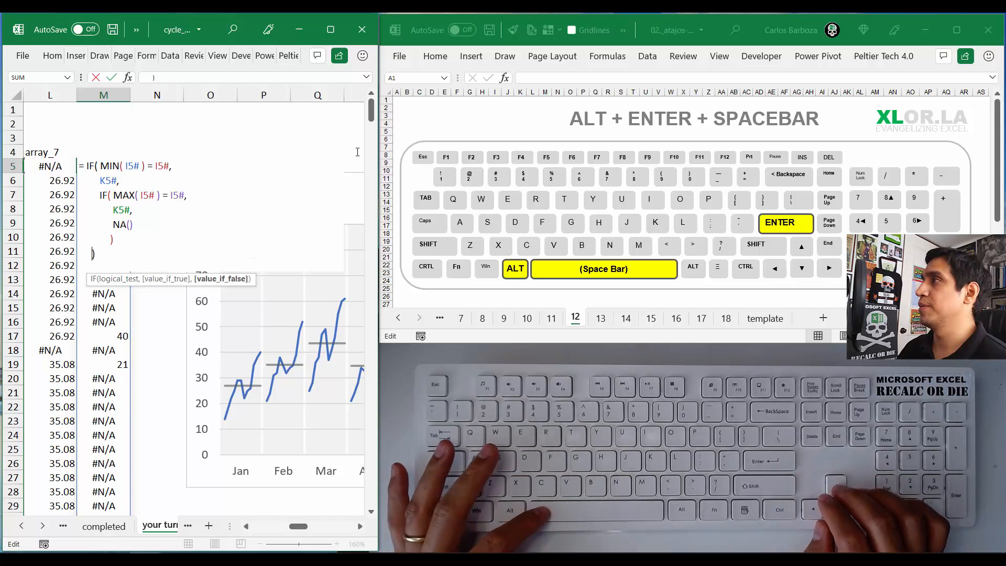
{"action": "key", "text": "ctrl+Return"}
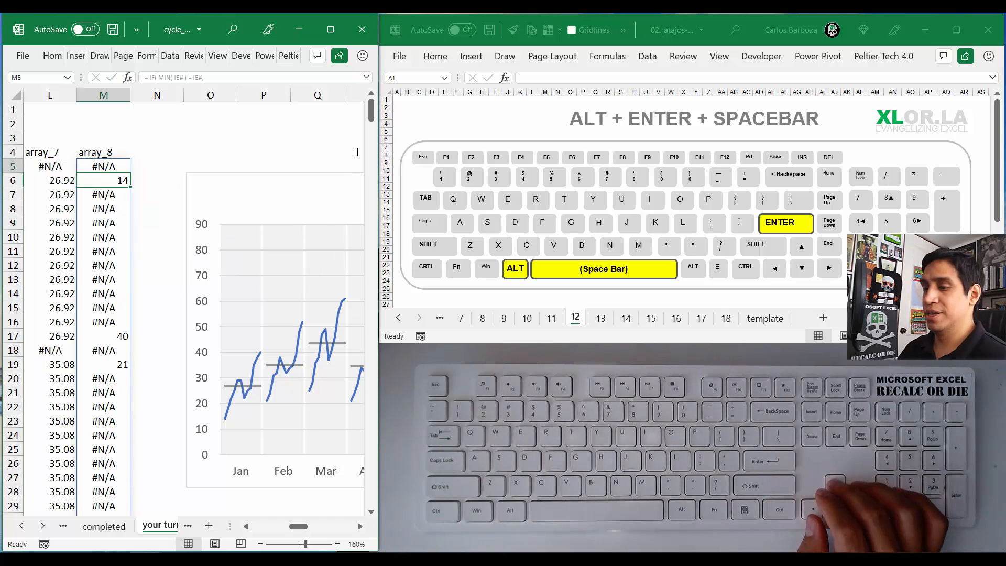
{"action": "key", "text": "F2"}
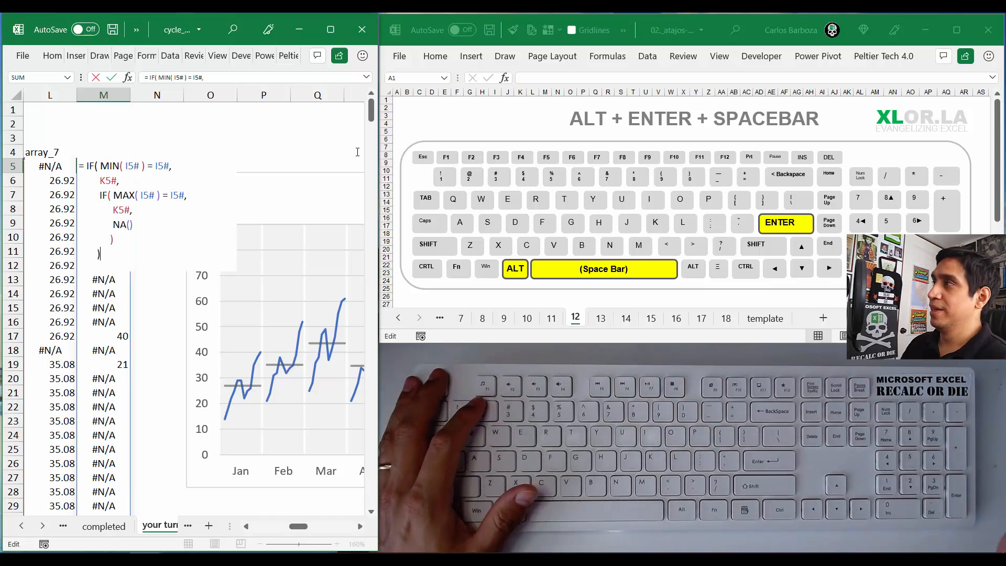
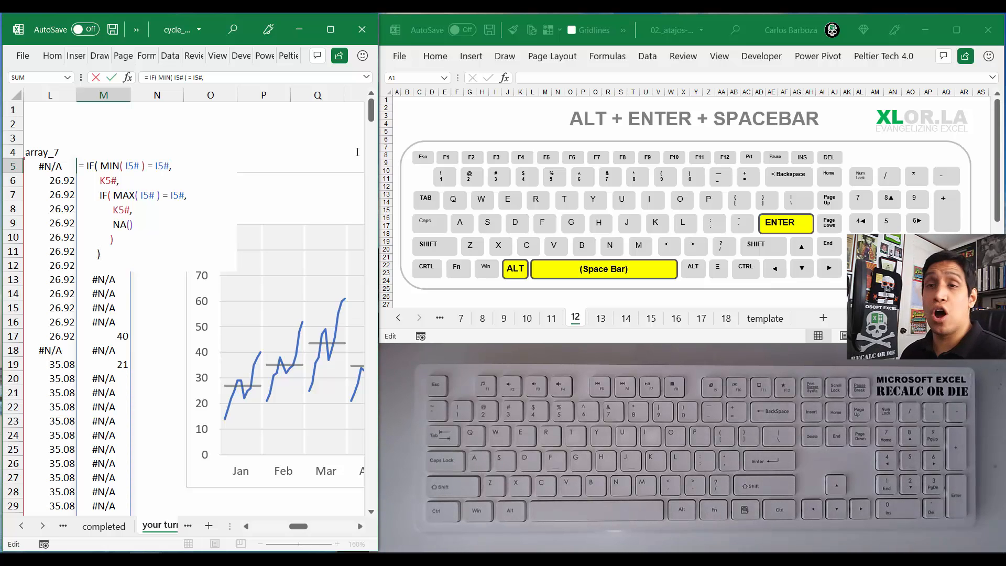
{"action": "key", "text": "ctrl+Return"}
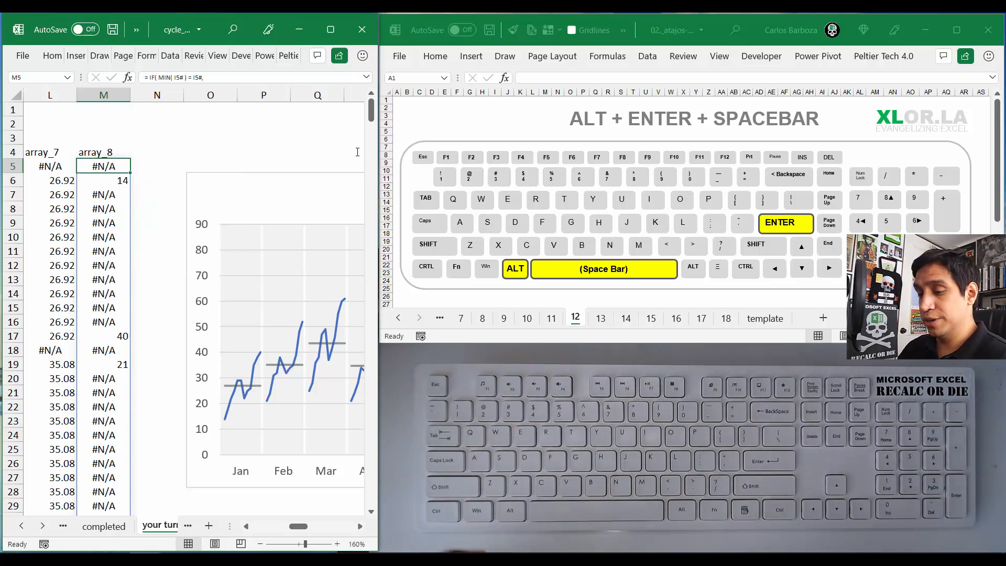
Step: Maximize the cycle_plots window to view the whole cycle plot, and restore the window to its smaller size
{"action": "key", "text": "alt+space"}
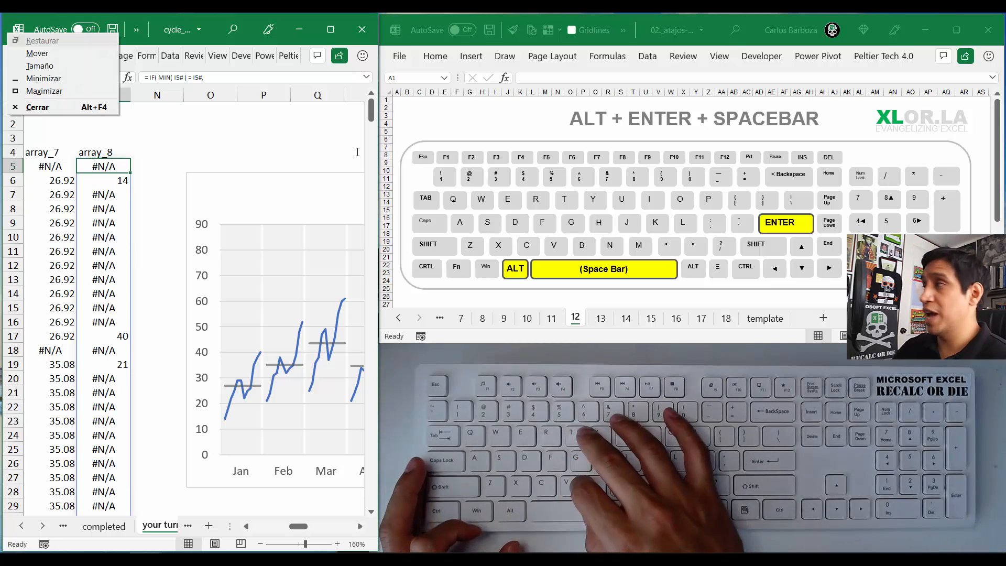
{"action": "key", "text": "x"}
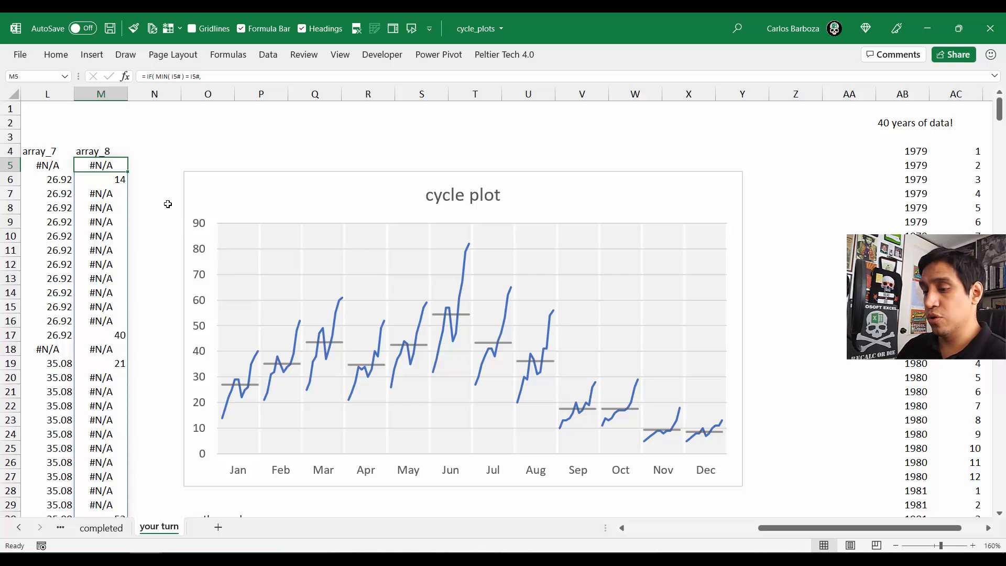
{"action": "key", "text": "alt+space"}
{"action": "key", "text": "Return"}
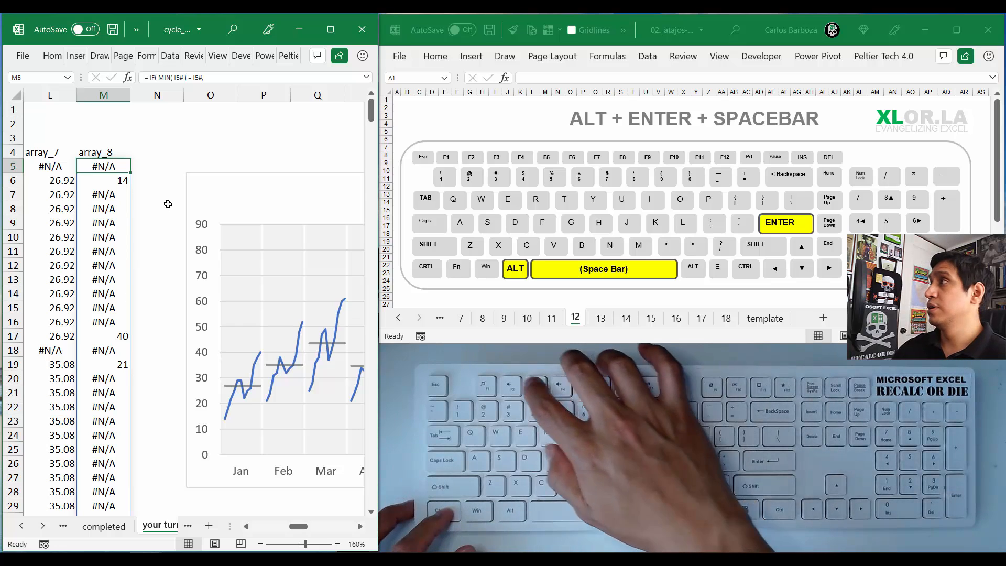
Step: Define a workbook-scoped name markers that refers to ='your turn'!$M$5#
{"action": "key", "text": "ctrl+F3"}
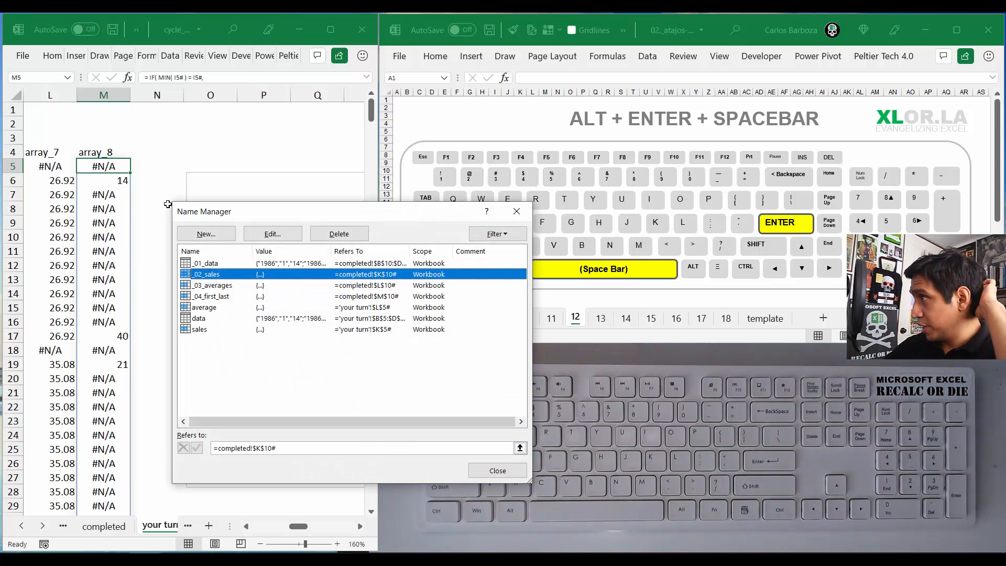
{"action": "left_click", "coordinate": [198, 235]}
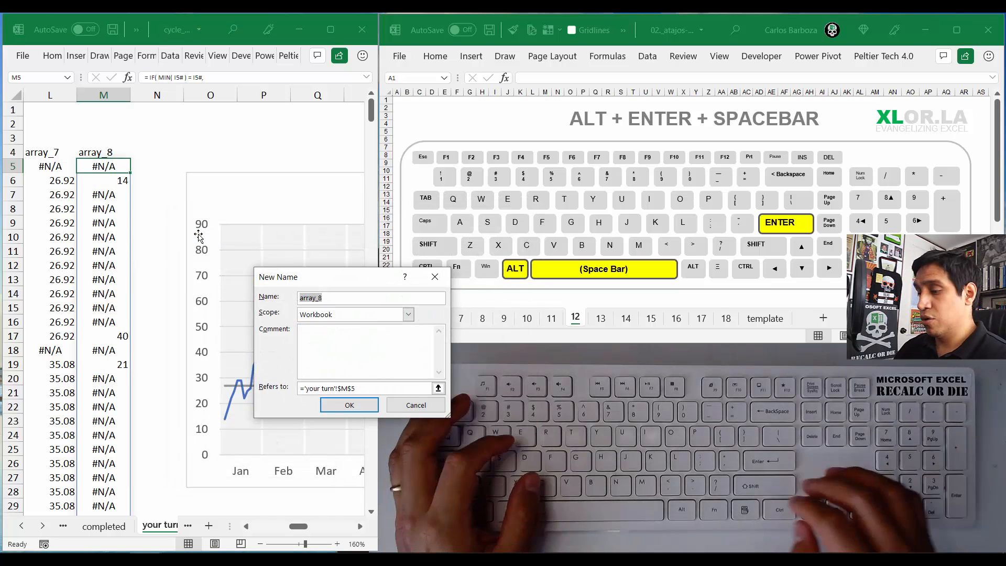
{"action": "type", "text": "markers"}
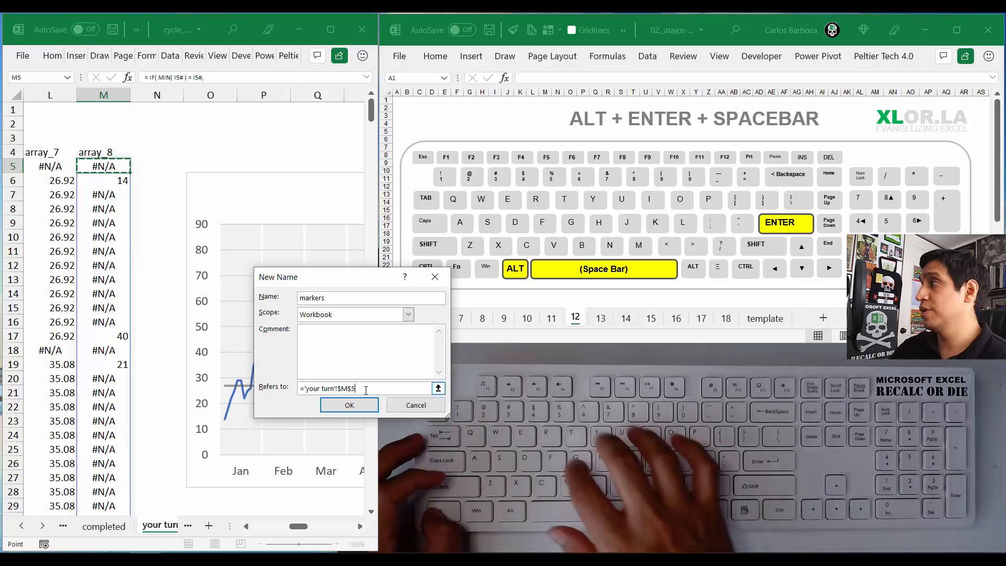
{"action": "type", "text": "#"}
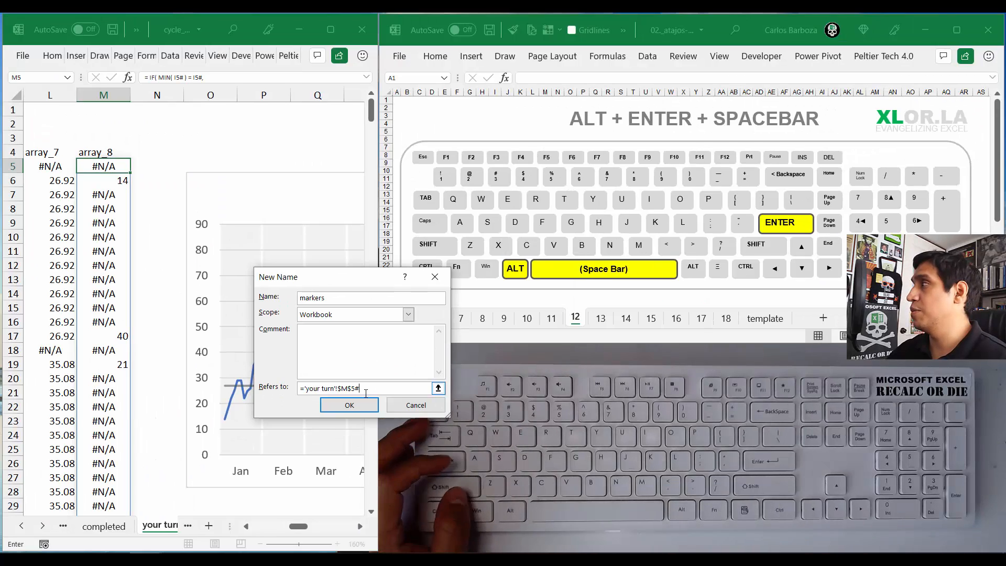
{"action": "left_click", "coordinate": [365, 407]}
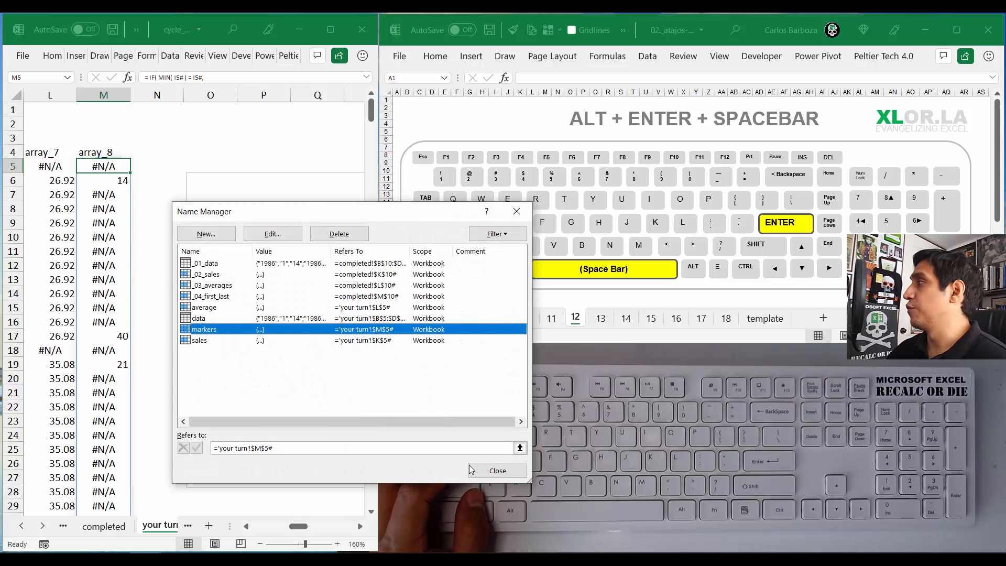
{"action": "left_click", "coordinate": [472, 471]}
Step: Select the cycle plot chart and maximize the cycle_plots window
{"action": "left_click", "coordinate": [319, 207]}
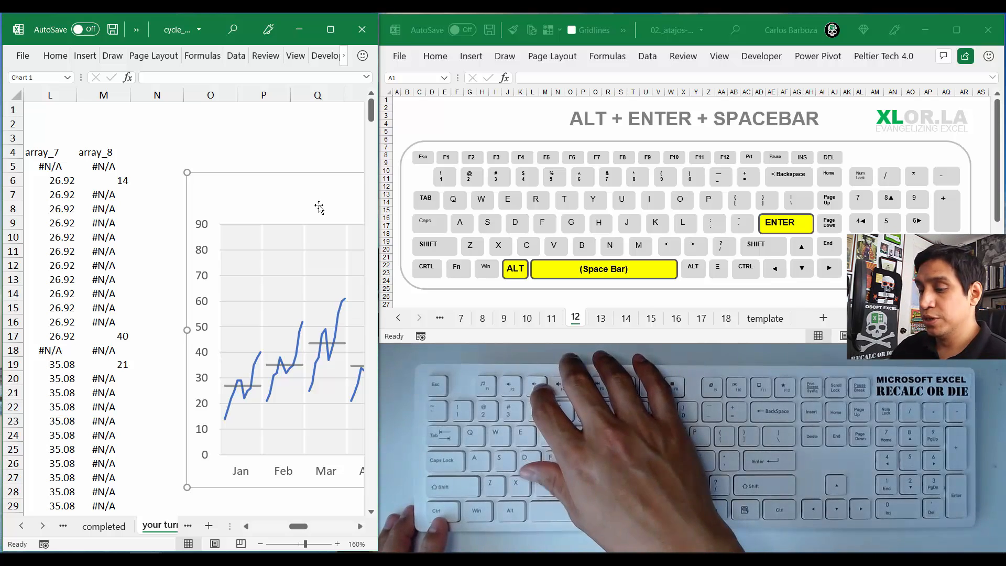
{"action": "key", "text": "alt+space"}
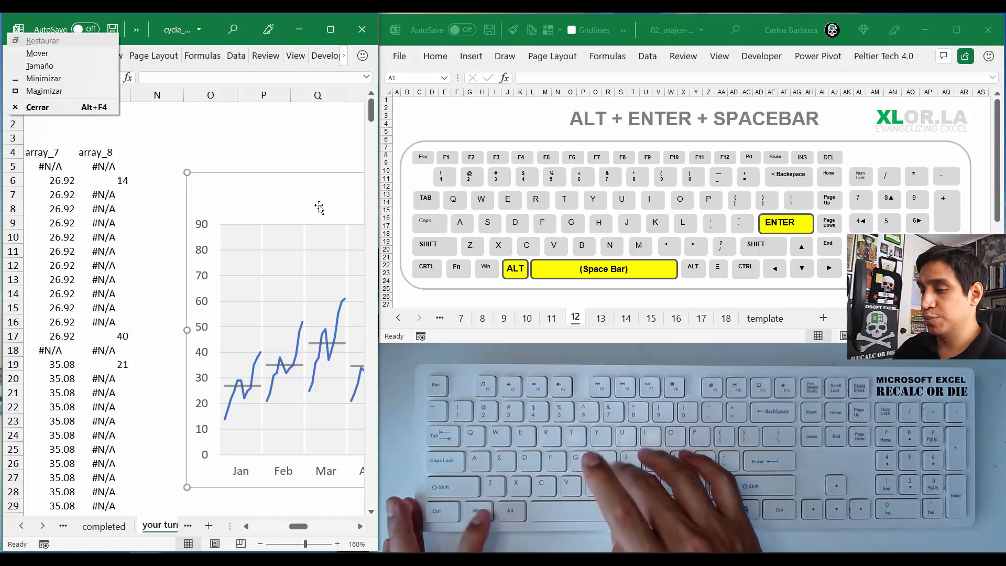
{"action": "key", "text": "x"}
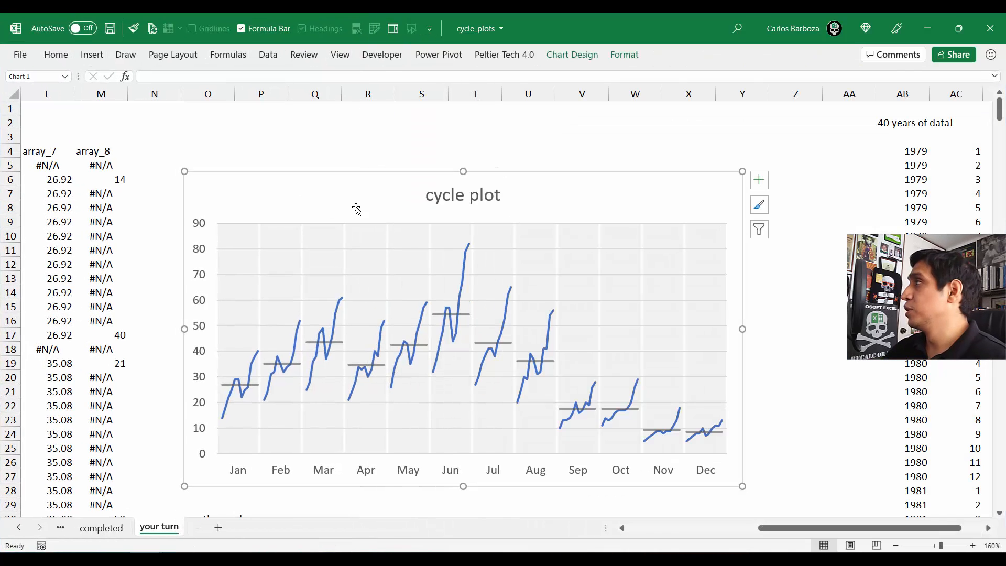
Step: Add a new series named markers to the cycle plot's data source
{"action": "right_click", "coordinate": [372, 196]}
{"action": "left_click", "coordinate": [444, 309]}
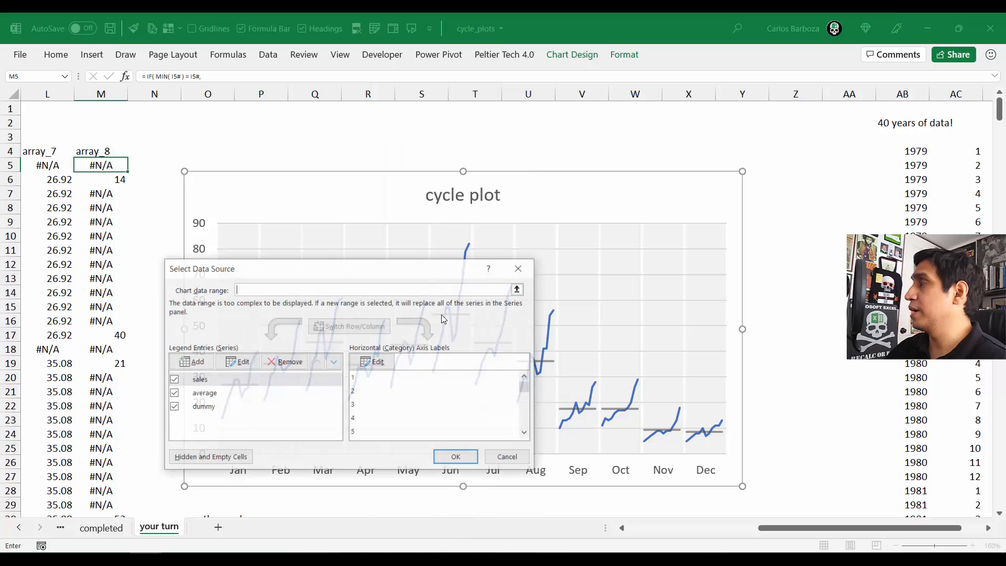
{"action": "left_click", "coordinate": [191, 362]}
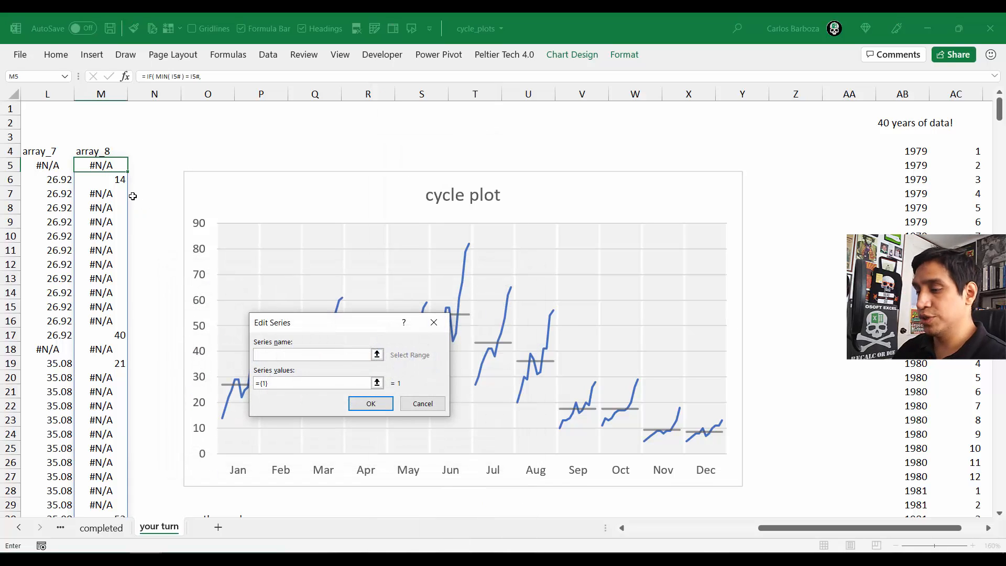
{"action": "type", "text": "markers"}
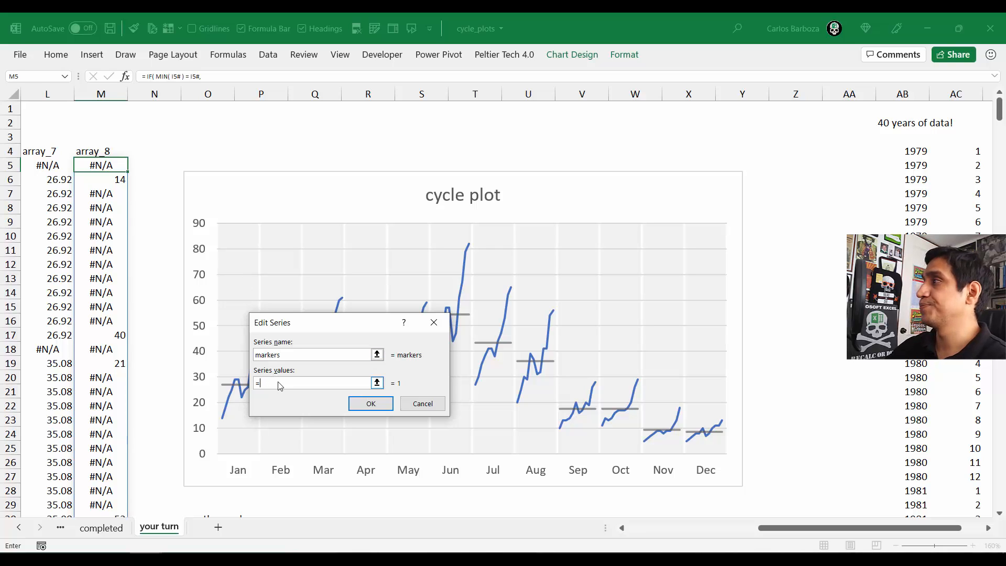
Step: Set the new series' values to the defined name markers on the 'your turn' sheet and apply the data source changes
{"action": "left_click", "coordinate": [220, 152]}
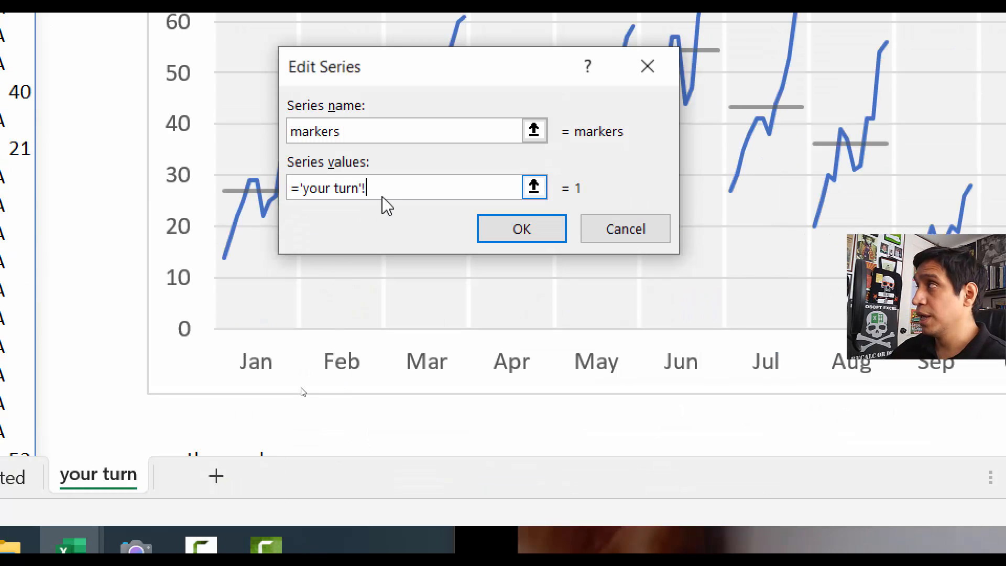
{"action": "key", "text": "F3"}
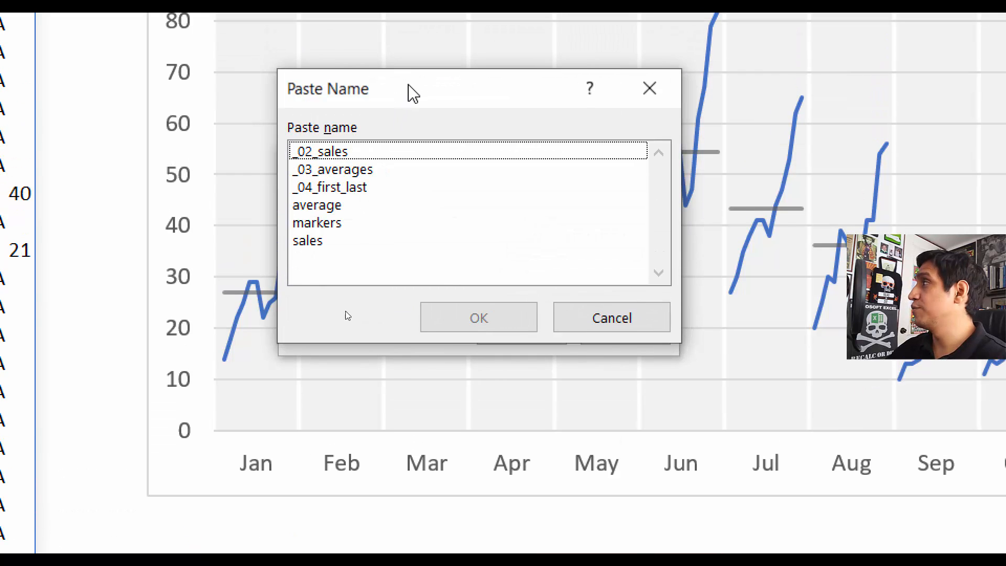
{"action": "left_click_drag", "start_coordinate": [408, 93], "coordinate": [670, 289]}
{"action": "left_click", "coordinate": [586, 421]}
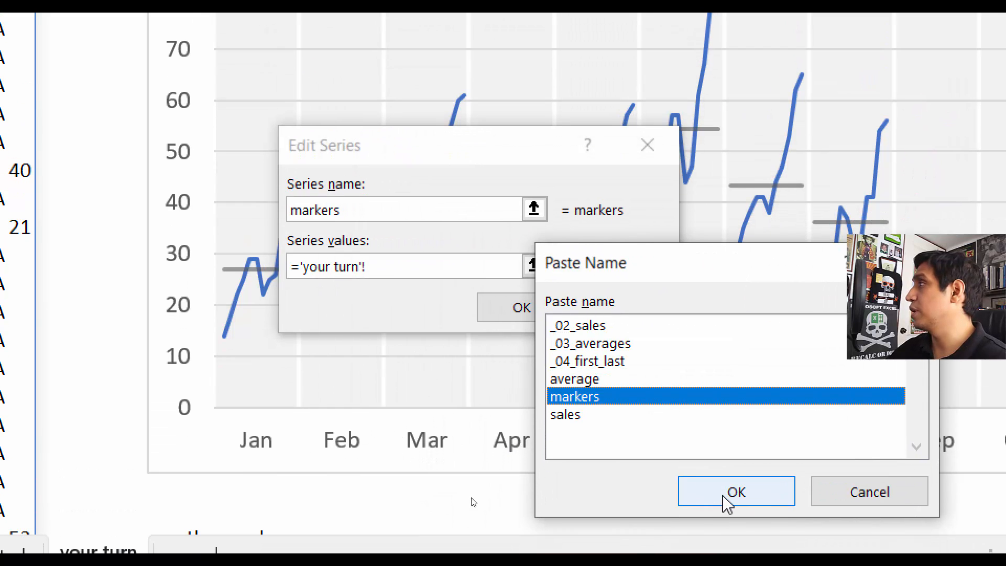
{"action": "left_click", "coordinate": [728, 514]}
{"action": "left_click", "coordinate": [504, 308]}
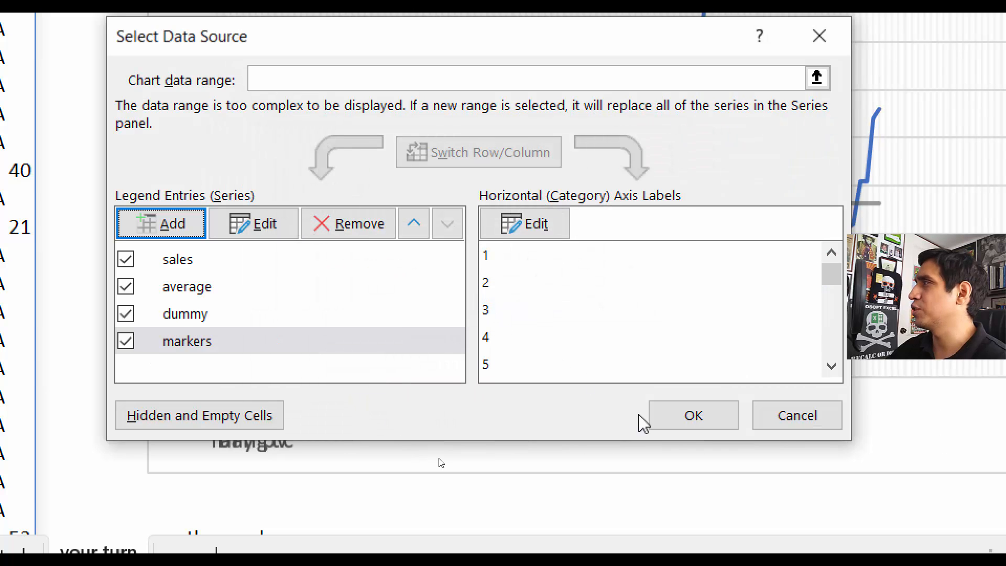
{"action": "left_click", "coordinate": [674, 423]}
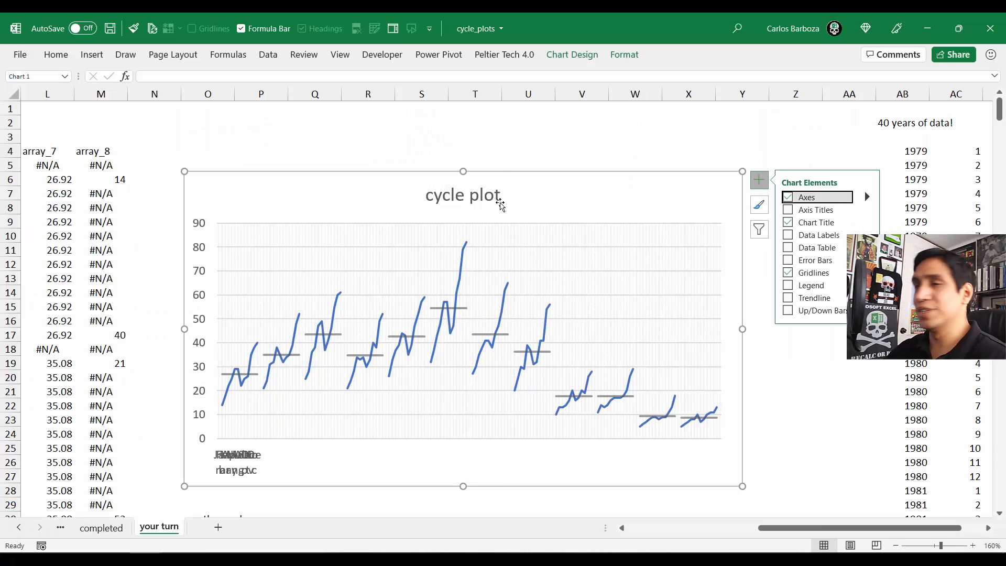
Step: Take the markers series off the secondary axis in the cycle plot's combo chart settings, keeping the Line type
{"action": "left_click", "coordinate": [601, 155]}
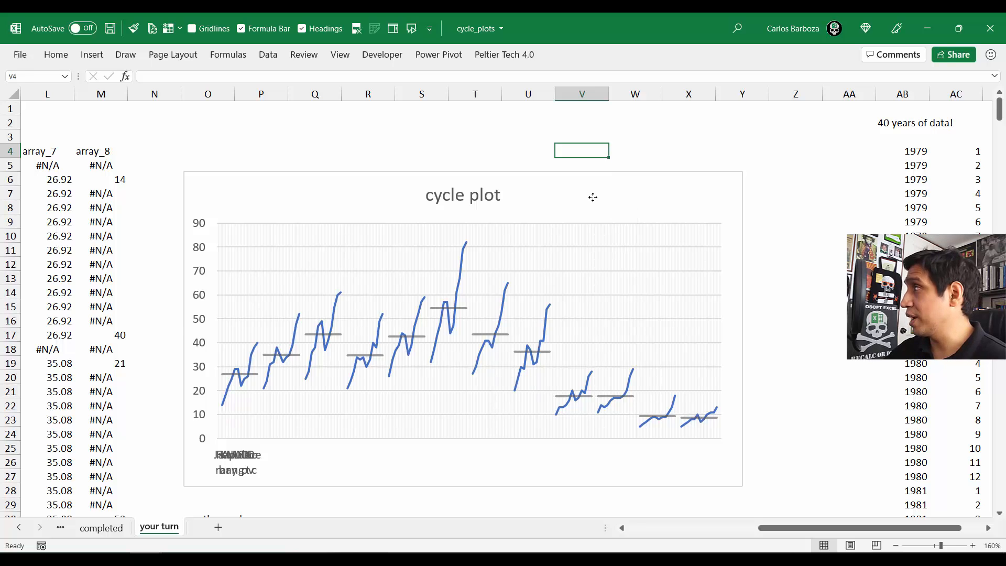
{"action": "right_click", "coordinate": [592, 197]}
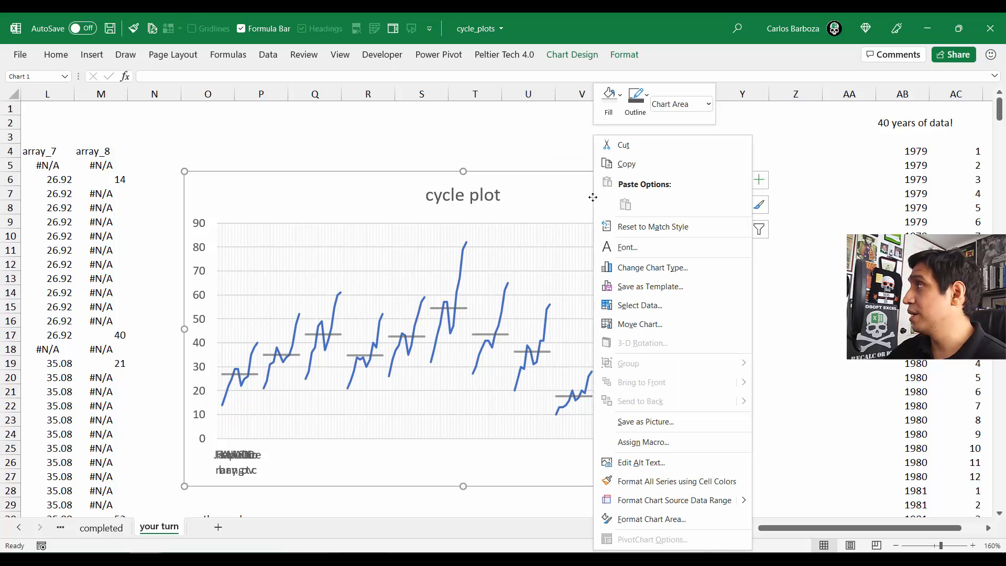
{"action": "left_click", "coordinate": [659, 267]}
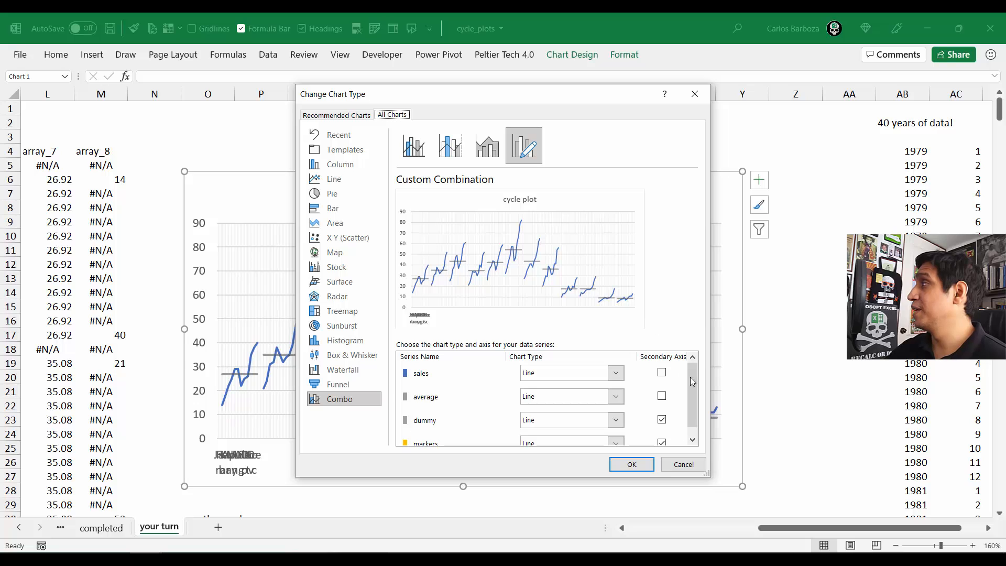
{"action": "scroll", "coordinate": [693, 381], "scroll_direction": "down", "scroll_amount": 1}
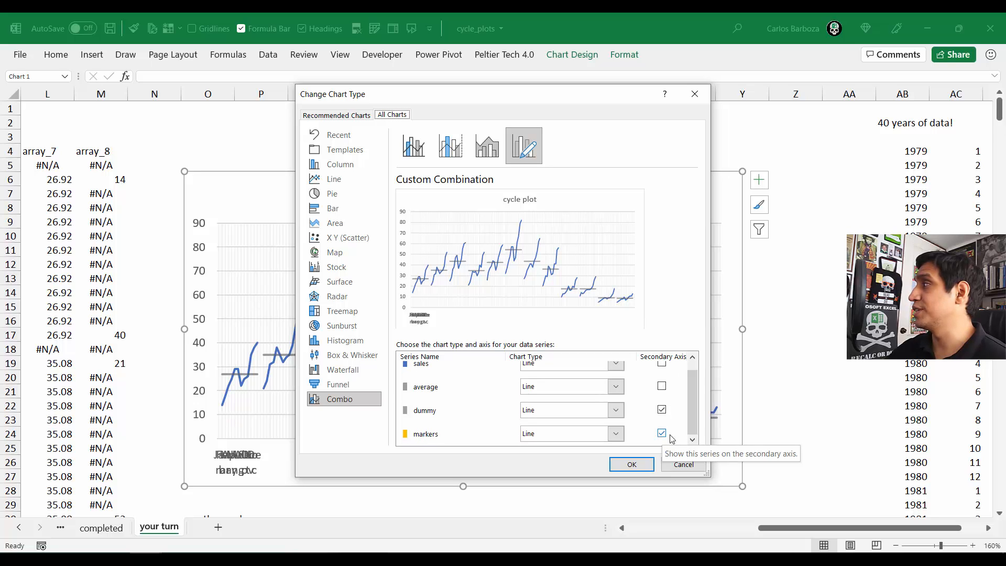
{"action": "left_click_drag", "start_coordinate": [703, 473], "coordinate": [770, 499]}
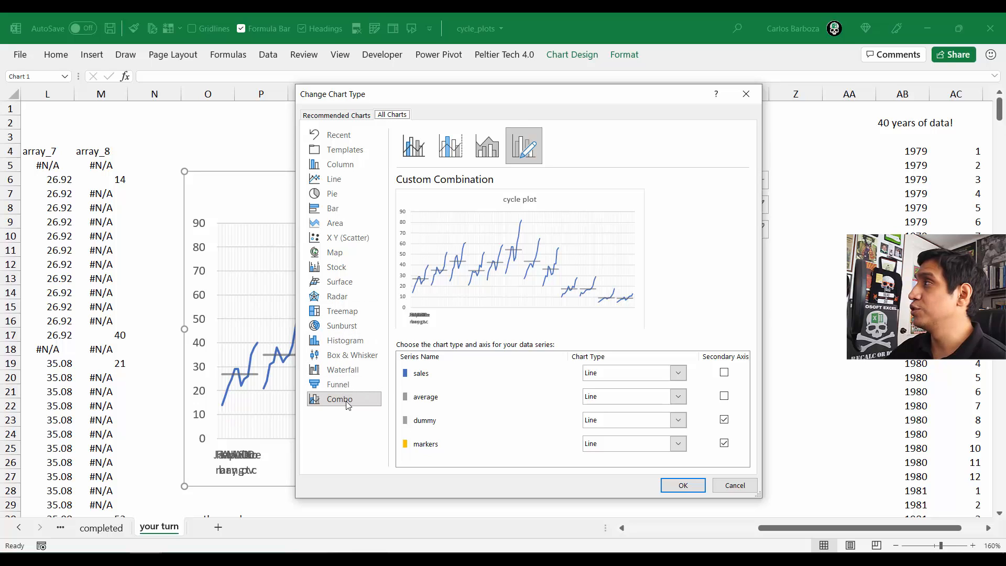
{"action": "left_click", "coordinate": [725, 445]}
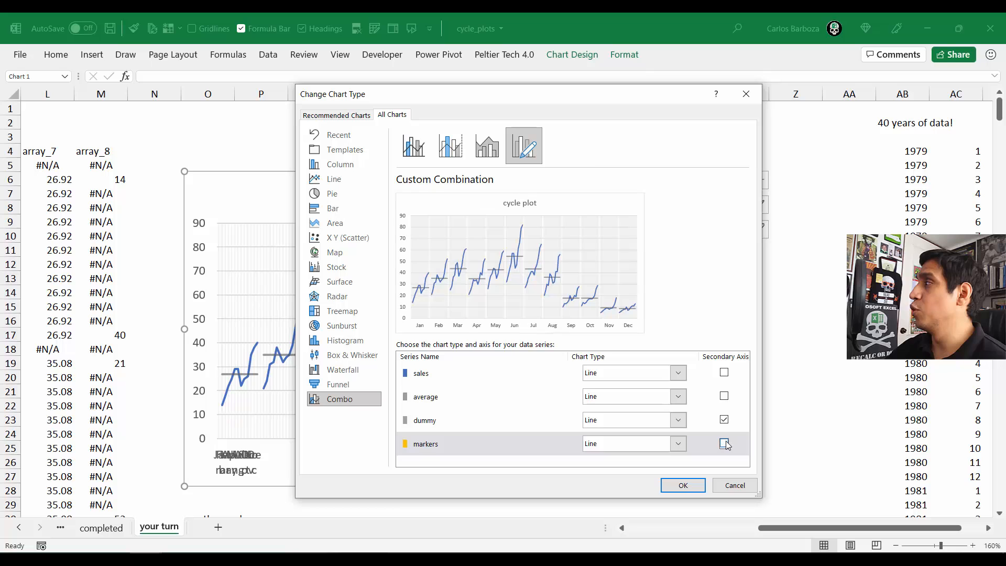
{"action": "left_click", "coordinate": [684, 486]}
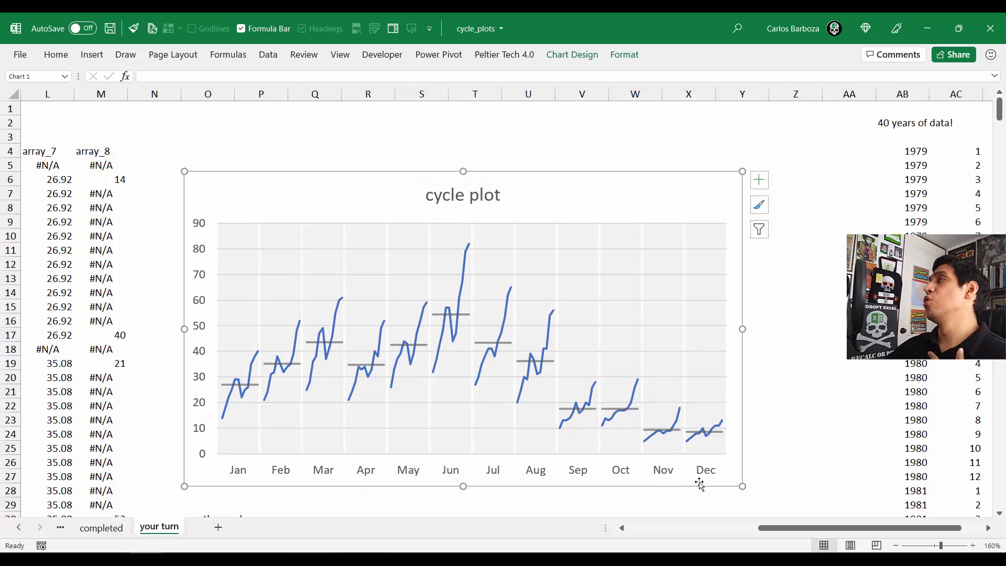
Step: Select the markers series at June's peak on the cycle plot, and restore the cycle_plots window to its smaller size
{"action": "left_click", "coordinate": [470, 245]}
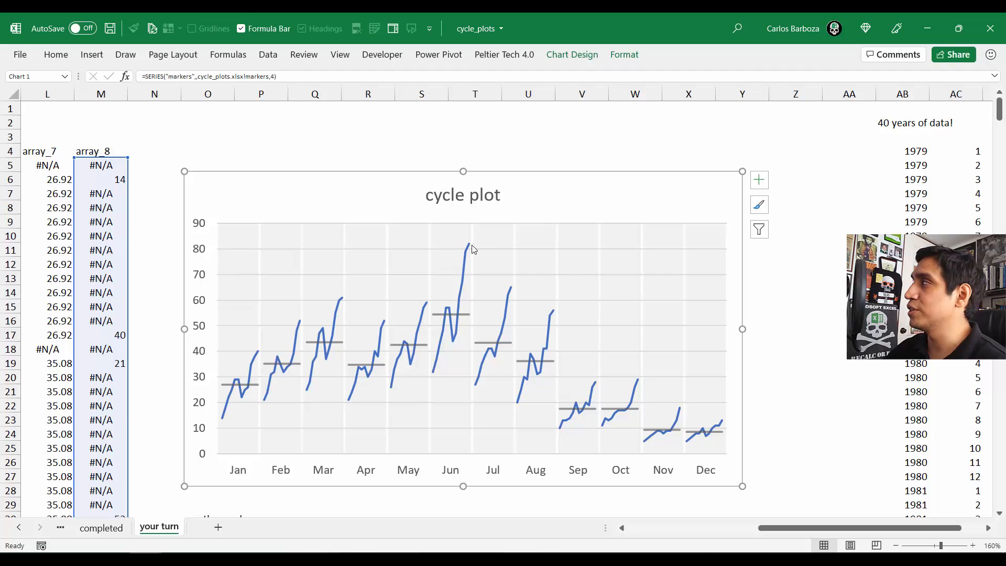
{"action": "mouse_move", "coordinate": [471, 247]}
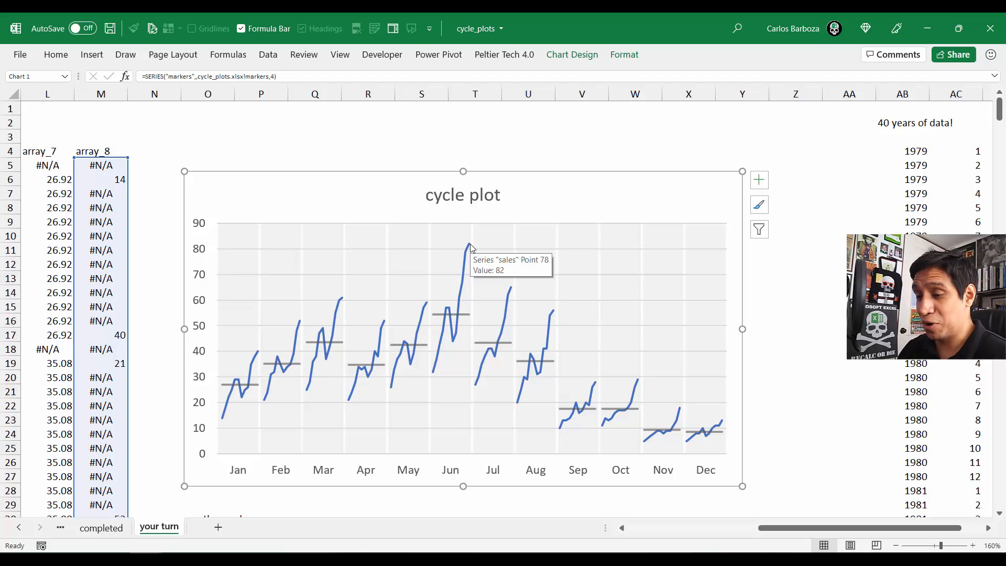
{"action": "key", "text": "alt+space"}
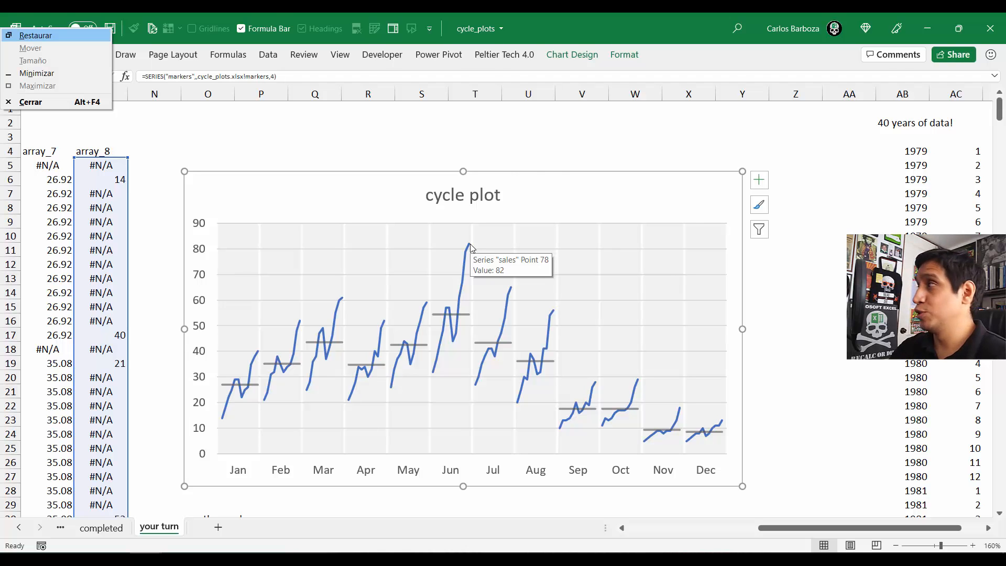
{"action": "key", "text": "Return"}
Step: Switch to the 02._atajos-con-teclado workbook and show sheet 14 with the CTRL + 1 shortcut
{"action": "key", "text": "alt+Tab"}
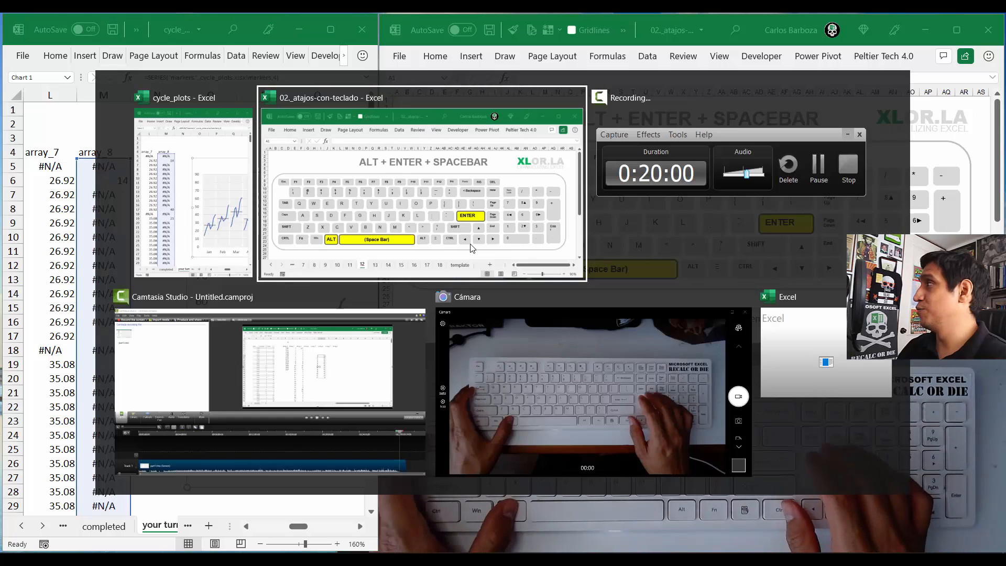
{"action": "key", "text": "ctrl+Page_Down"}
{"action": "key", "text": "ctrl+Page_Down"}
{"action": "key", "text": "ctrl+Page_Down"}
{"action": "key", "text": "ctrl+Page_Up"}
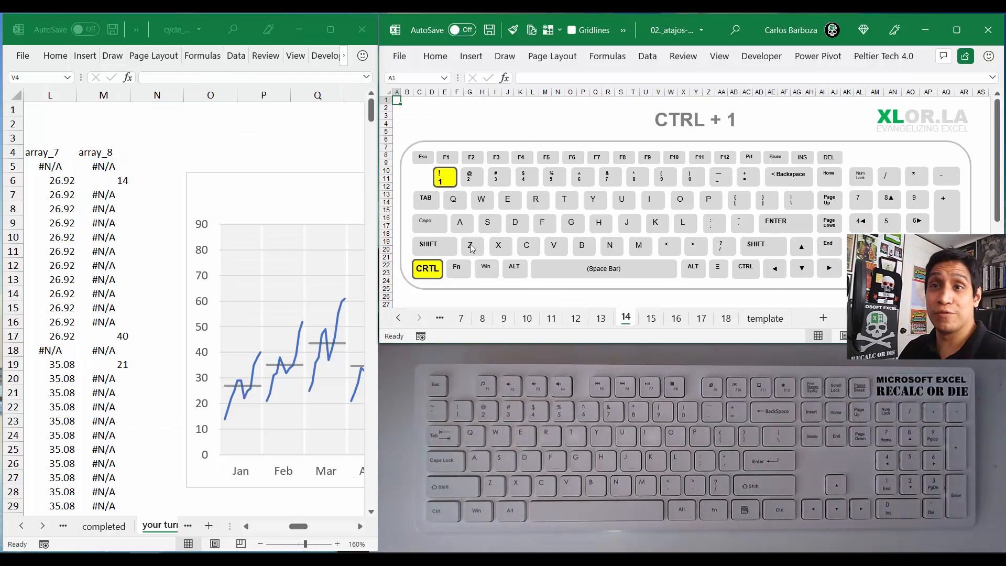
Step: Switch back to the cycle_plots workbook and maximize its window
{"action": "key", "text": "alt+Tab"}
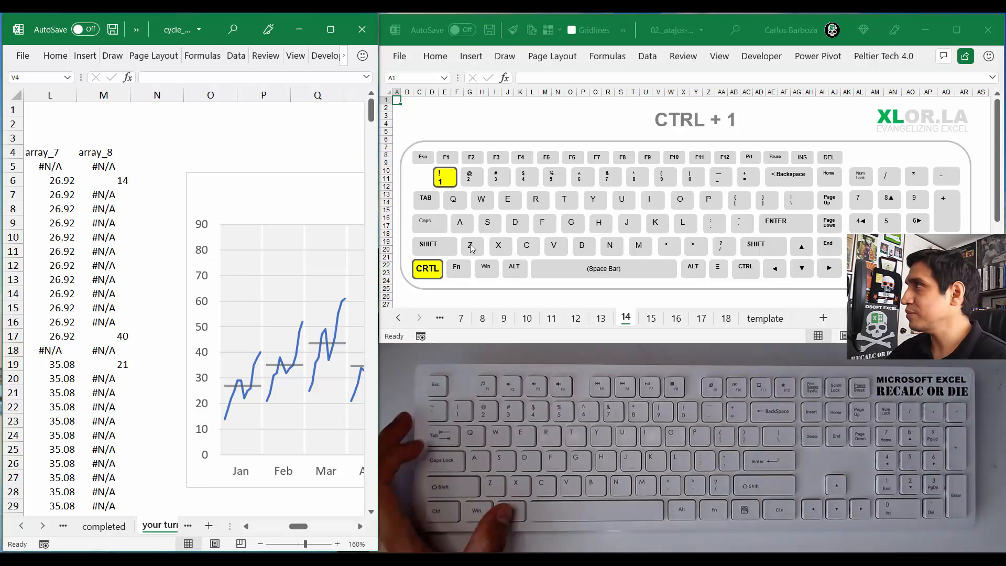
{"action": "key", "text": "alt+space"}
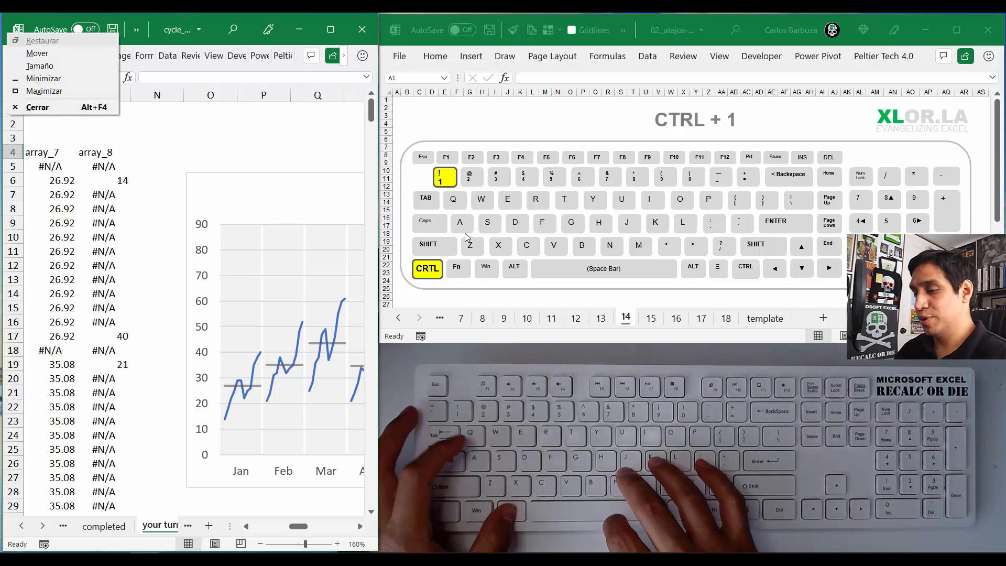
{"action": "key", "text": "x"}
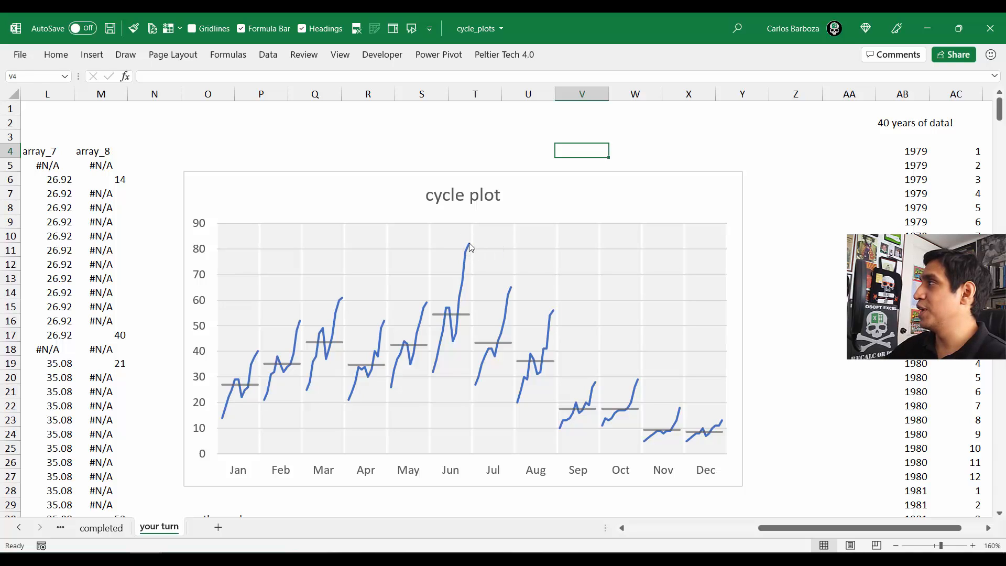
Step: Try to select the markers series directly on the chart at the June and July line endpoints
{"action": "left_click", "coordinate": [470, 243]}
{"action": "left_click", "coordinate": [476, 139]}
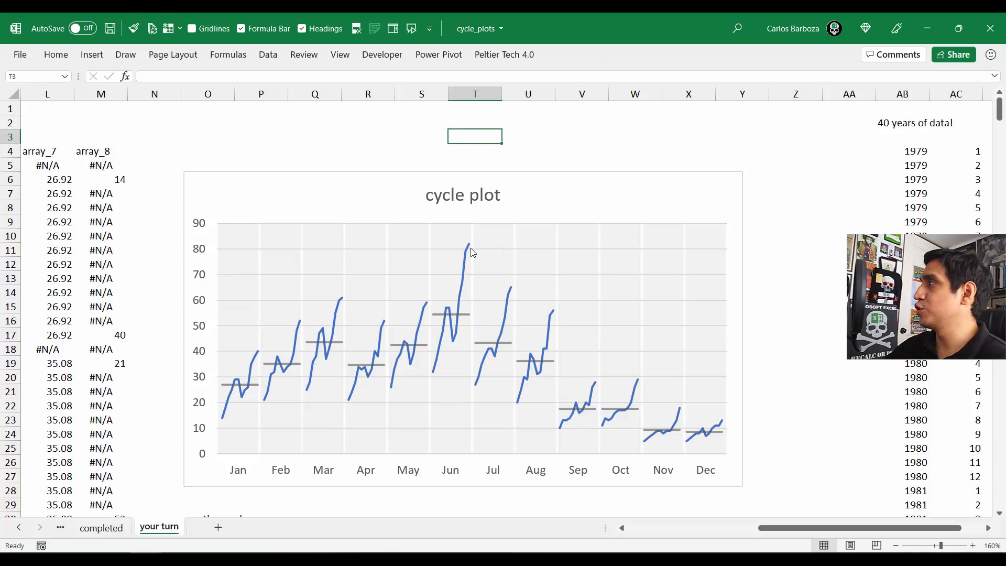
{"action": "left_click", "coordinate": [470, 249]}
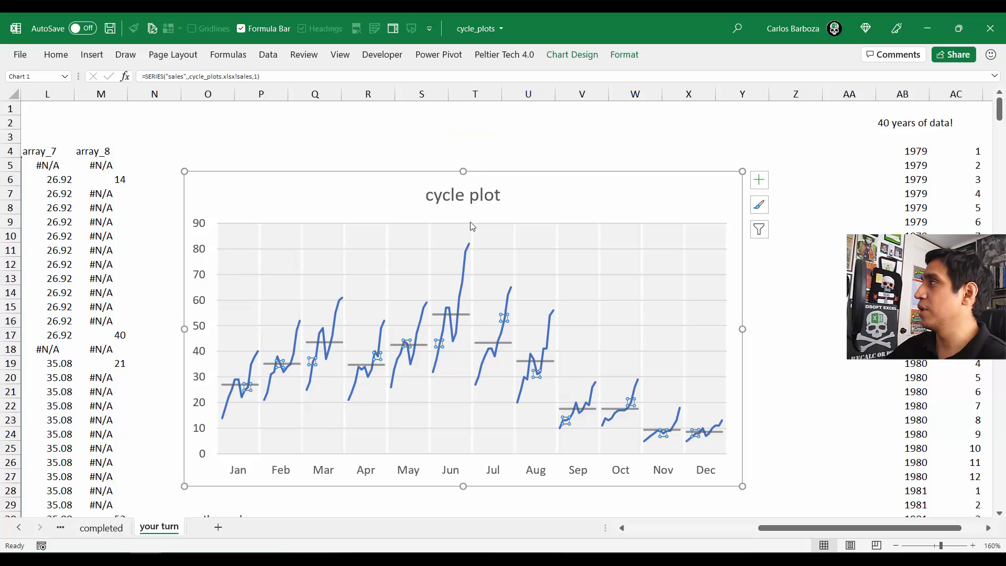
{"action": "left_click", "coordinate": [477, 141]}
{"action": "left_click", "coordinate": [470, 248]}
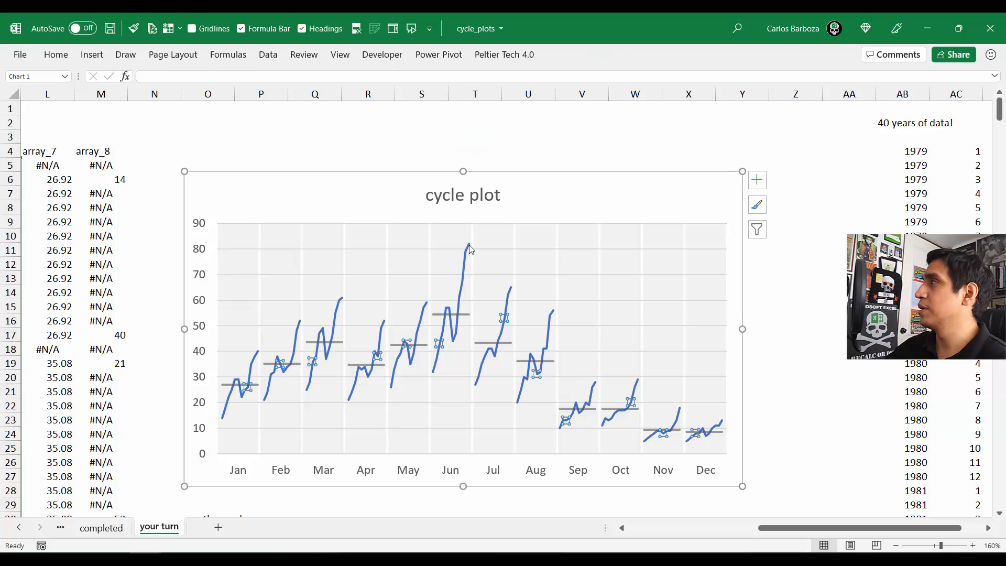
{"action": "left_click", "coordinate": [473, 139]}
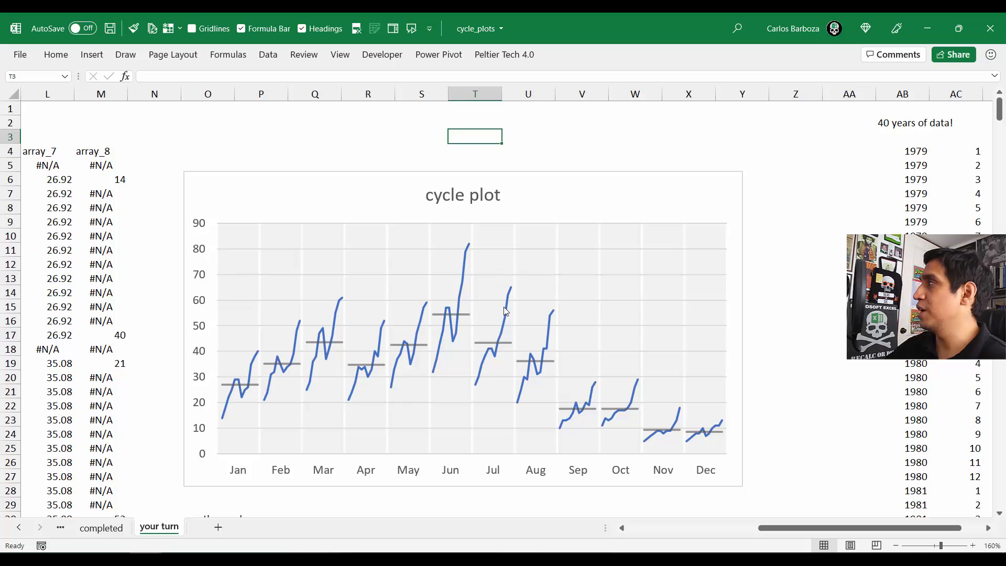
{"action": "left_click", "coordinate": [512, 292]}
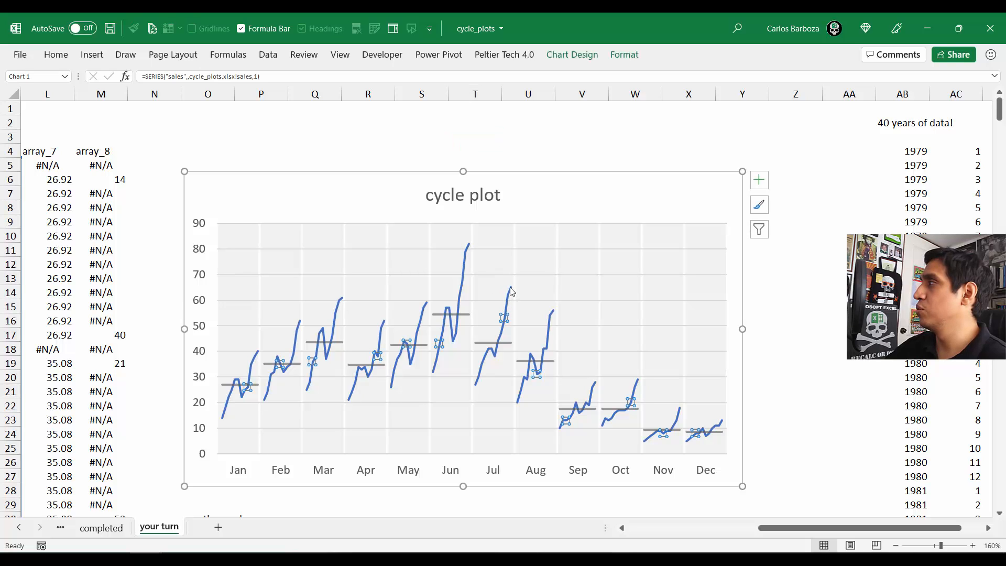
{"action": "left_click", "coordinate": [511, 288]}
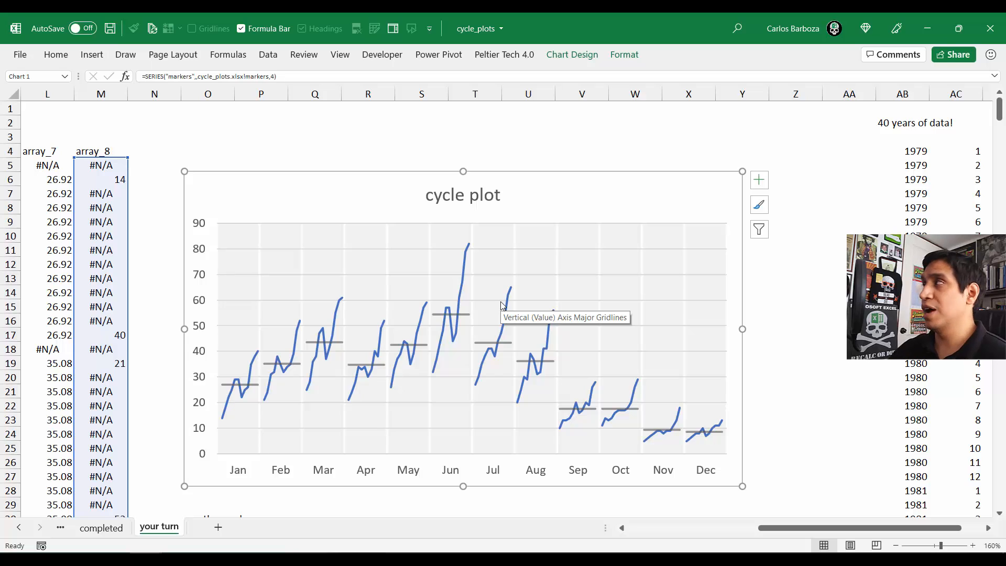
Step: Select the "markers" series of the cycle plot by its name among the chart's elements
{"action": "left_click", "coordinate": [613, 162]}
{"action": "left_click", "coordinate": [612, 179]}
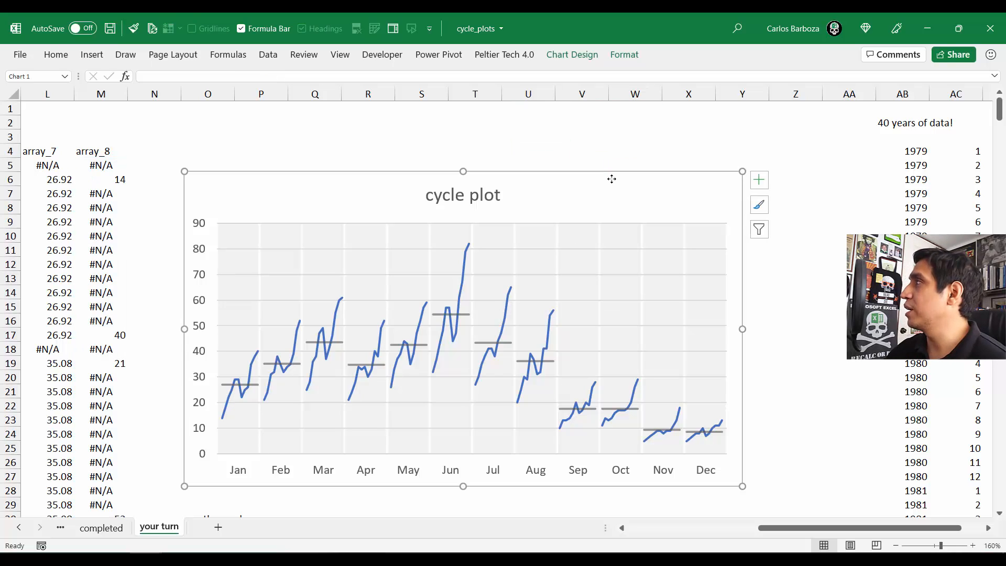
{"action": "left_click", "coordinate": [625, 56]}
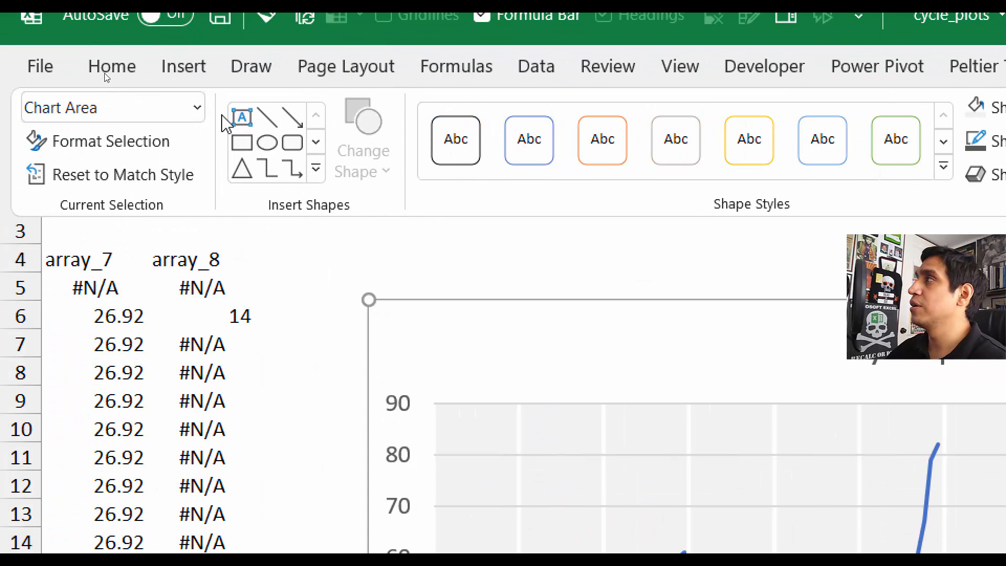
{"action": "left_click", "coordinate": [197, 108]}
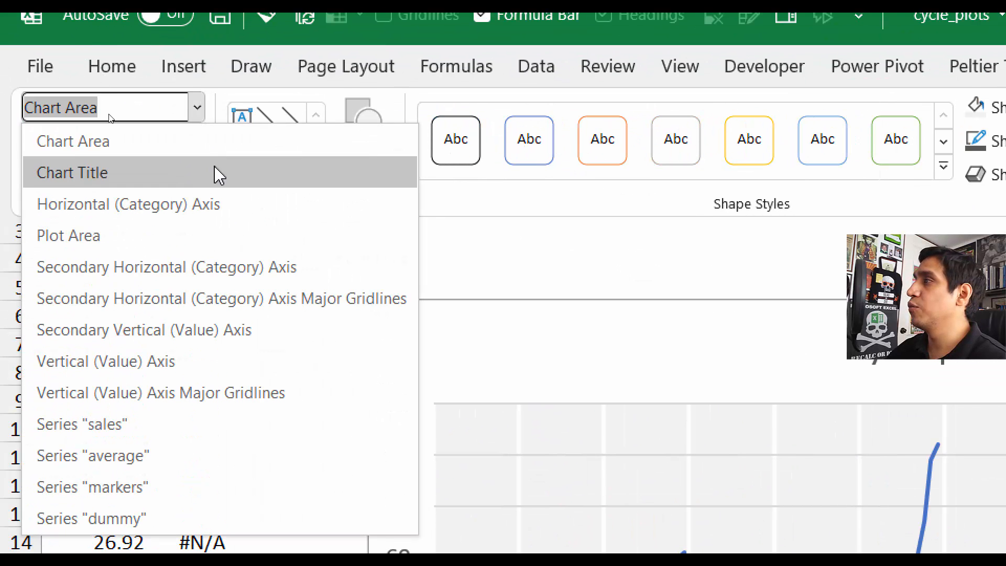
{"action": "left_click", "coordinate": [126, 488]}
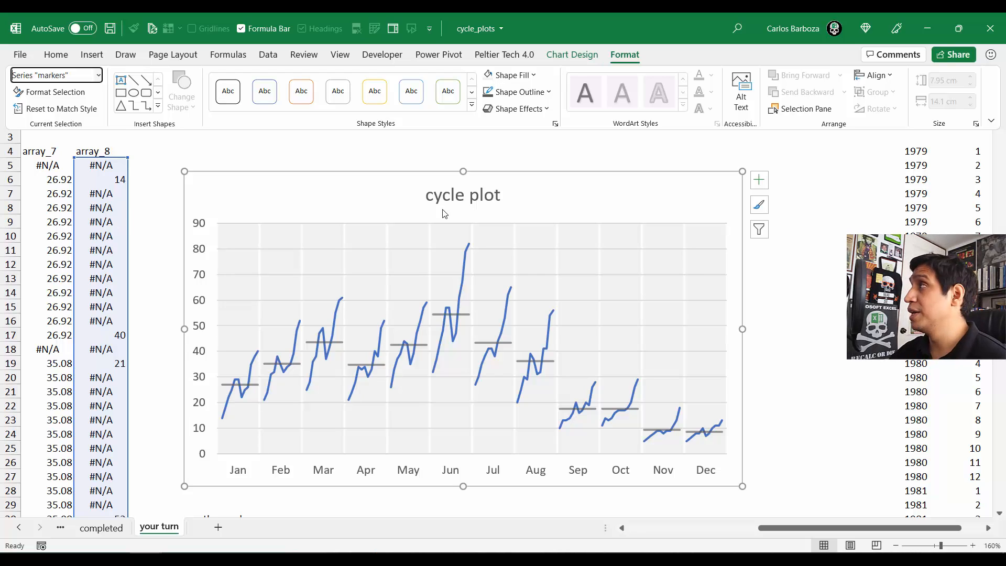
{"action": "left_click", "coordinate": [397, 192]}
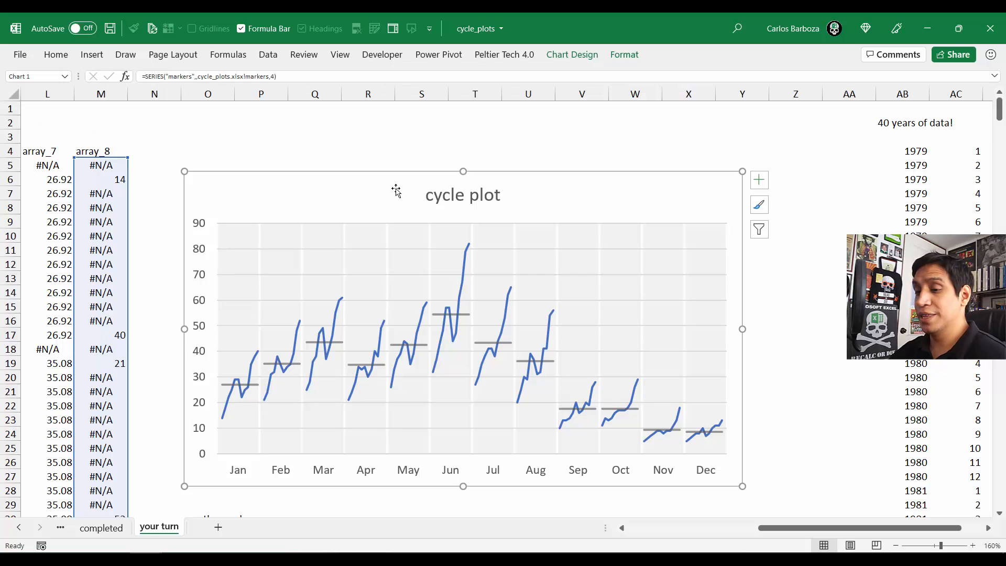
Step: Open the formatting options for the "markers" series and give it built-in round markers
{"action": "key", "text": "ctrl+1"}
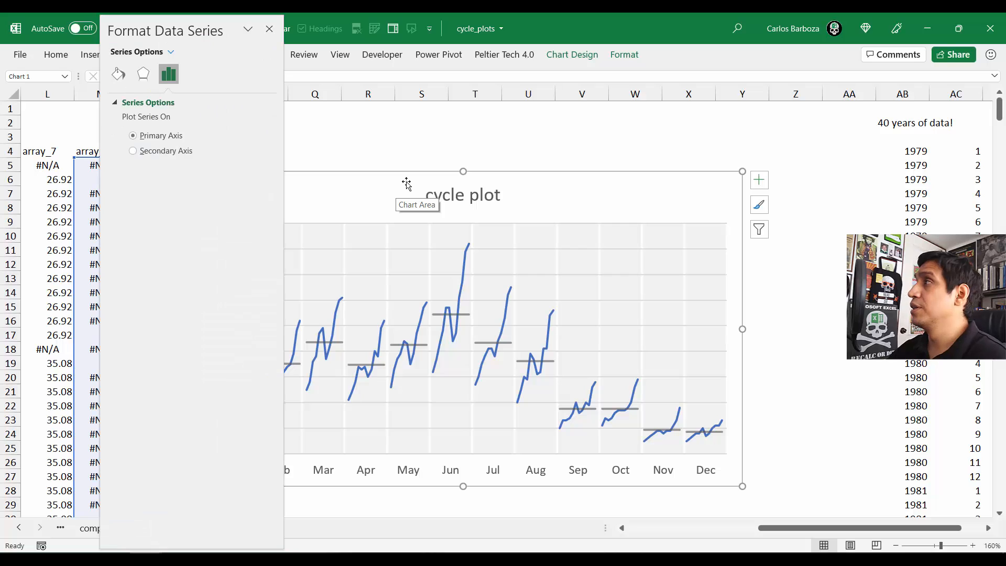
{"action": "left_click_drag", "start_coordinate": [215, 29], "coordinate": [127, 18]}
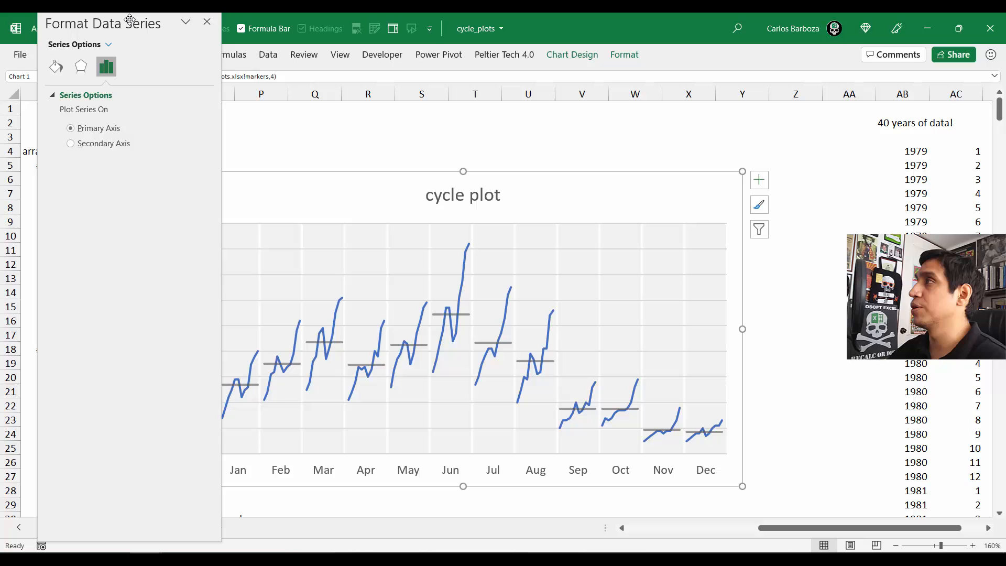
{"action": "left_click", "coordinate": [51, 73]}
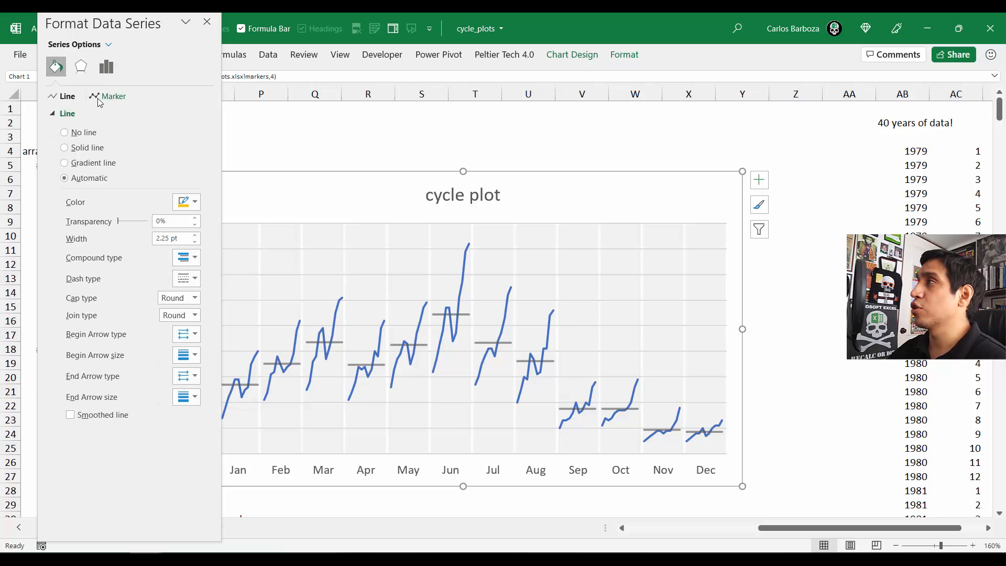
{"action": "left_click", "coordinate": [101, 97]}
{"action": "left_click", "coordinate": [100, 114]}
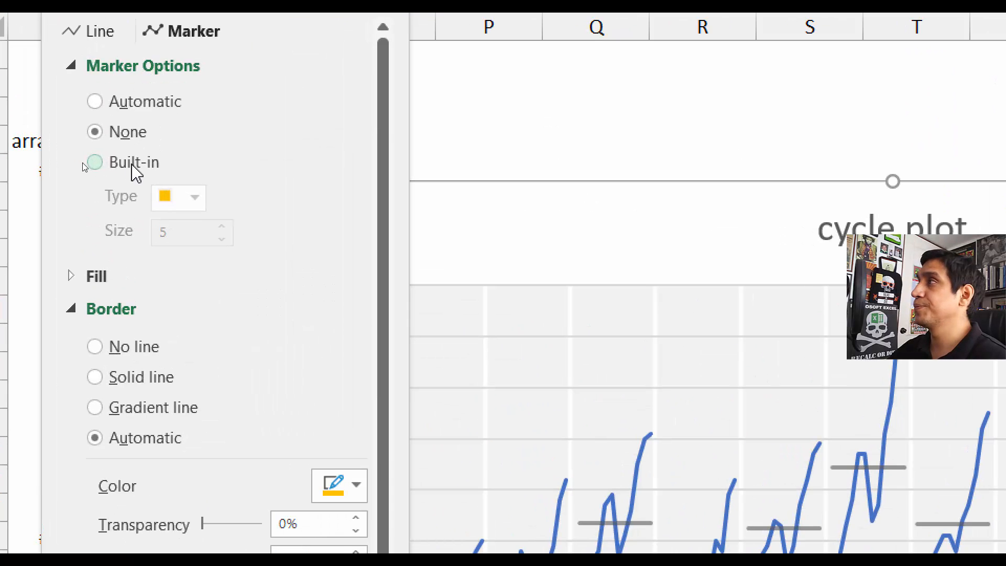
{"action": "left_click", "coordinate": [82, 164]}
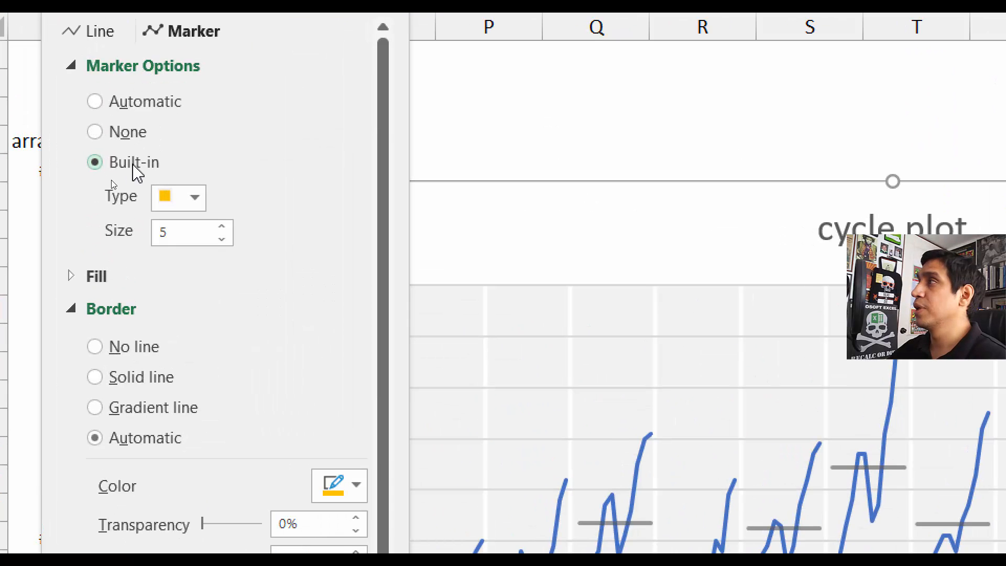
{"action": "left_click", "coordinate": [196, 197]}
{"action": "left_click", "coordinate": [185, 414]}
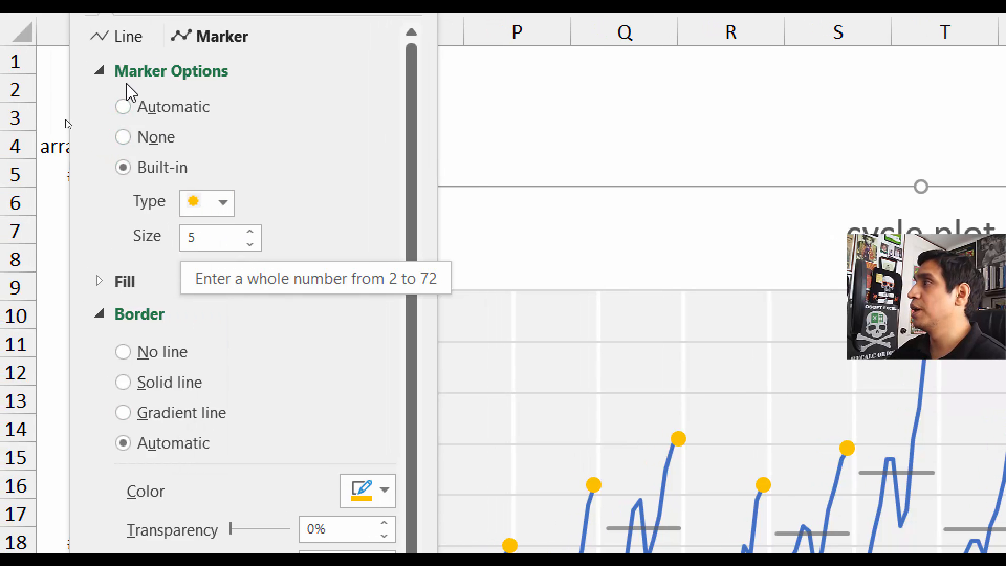
Step: Give the "markers" series markers a solid blue border 1 pt wide
{"action": "left_click", "coordinate": [178, 391]}
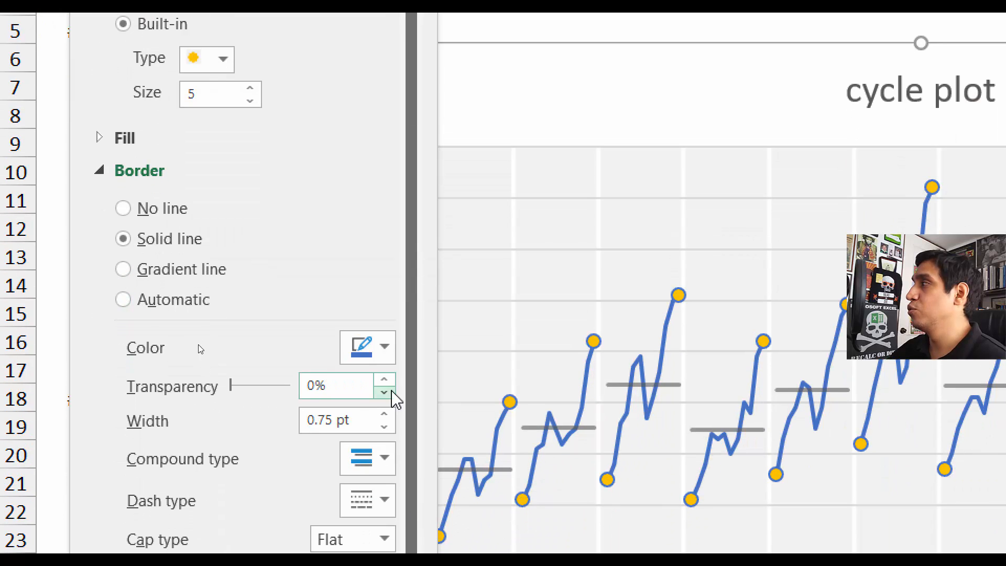
{"action": "left_click", "coordinate": [385, 362]}
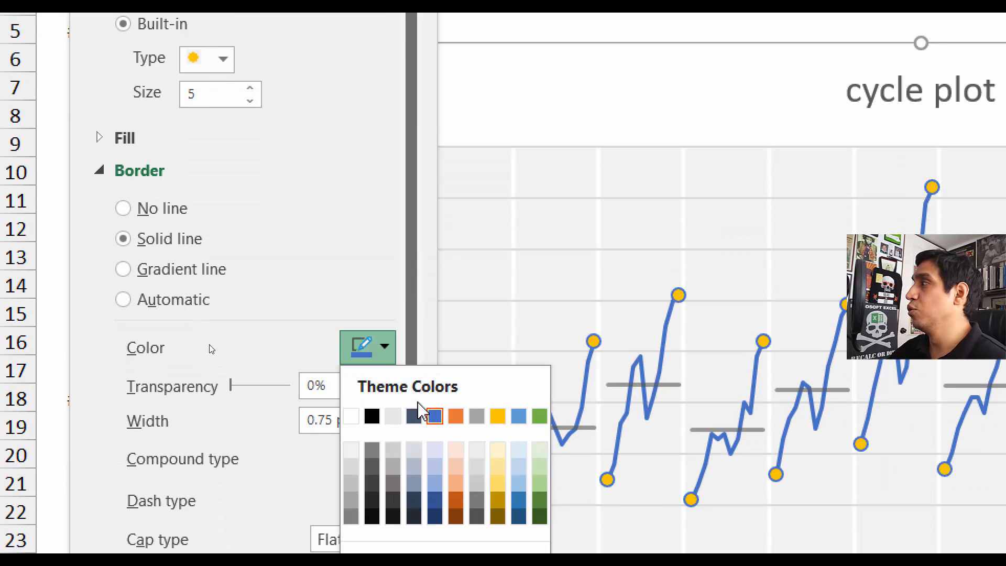
{"action": "left_click", "coordinate": [380, 352]}
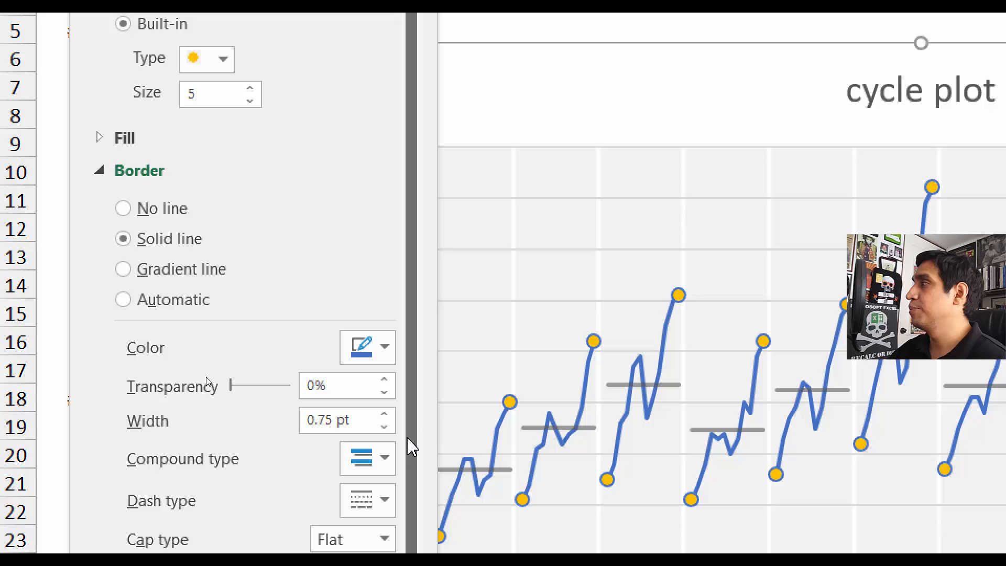
{"action": "left_click", "coordinate": [385, 413]}
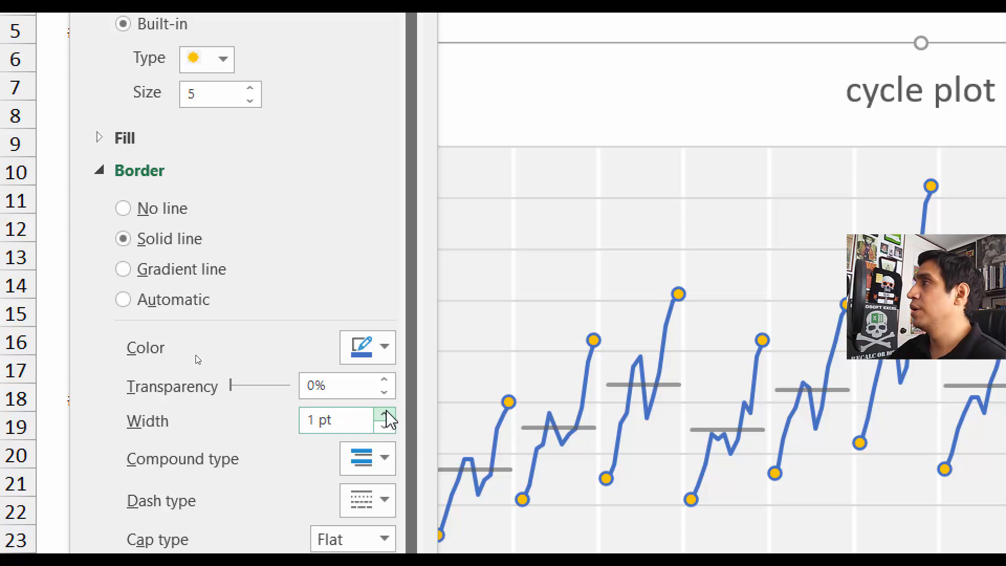
Step: Fill the round markers with solid white, set their size to 4, and finish formatting the series
{"action": "left_click", "coordinate": [138, 153]}
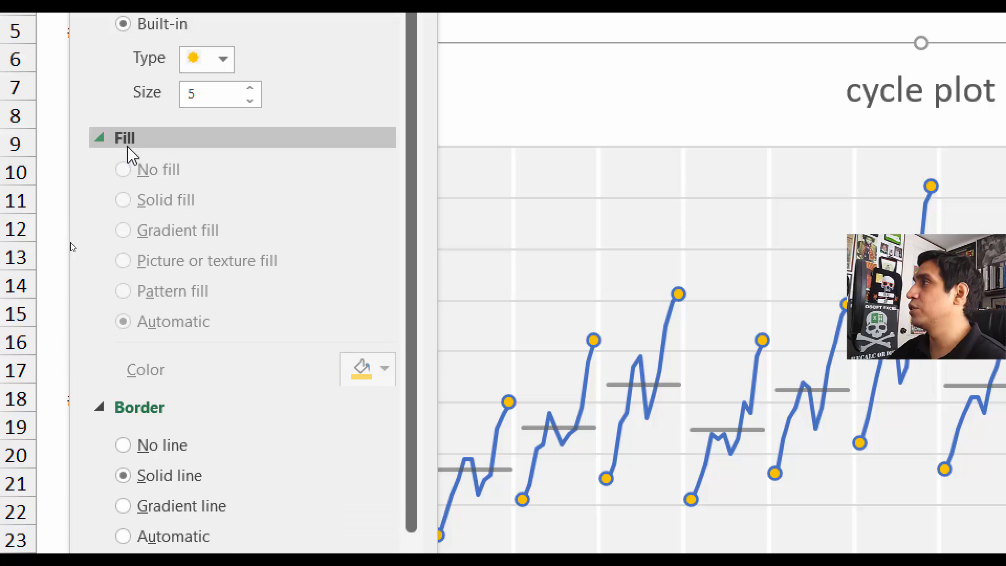
{"action": "left_click", "coordinate": [145, 210]}
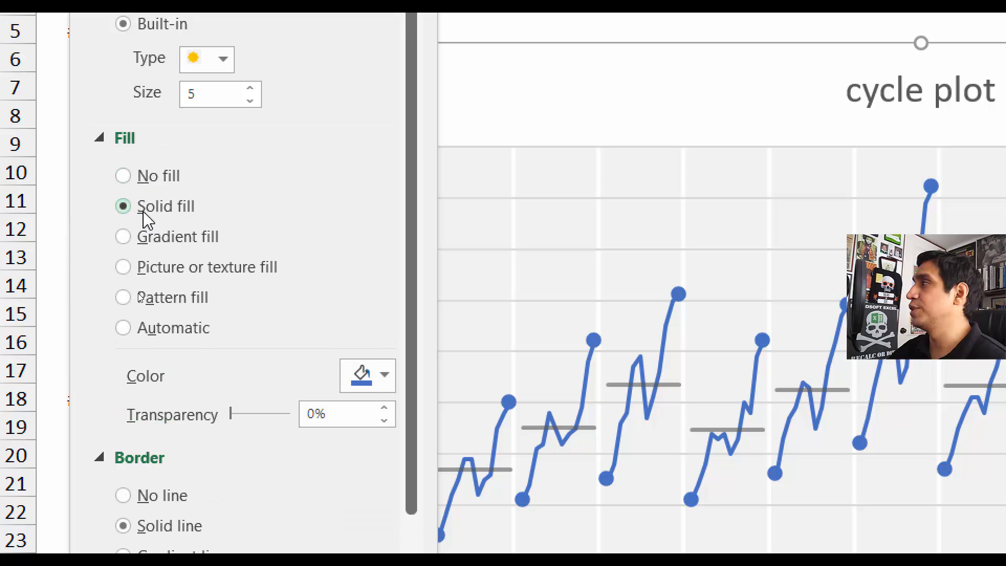
{"action": "left_click", "coordinate": [384, 376]}
{"action": "left_click", "coordinate": [350, 446]}
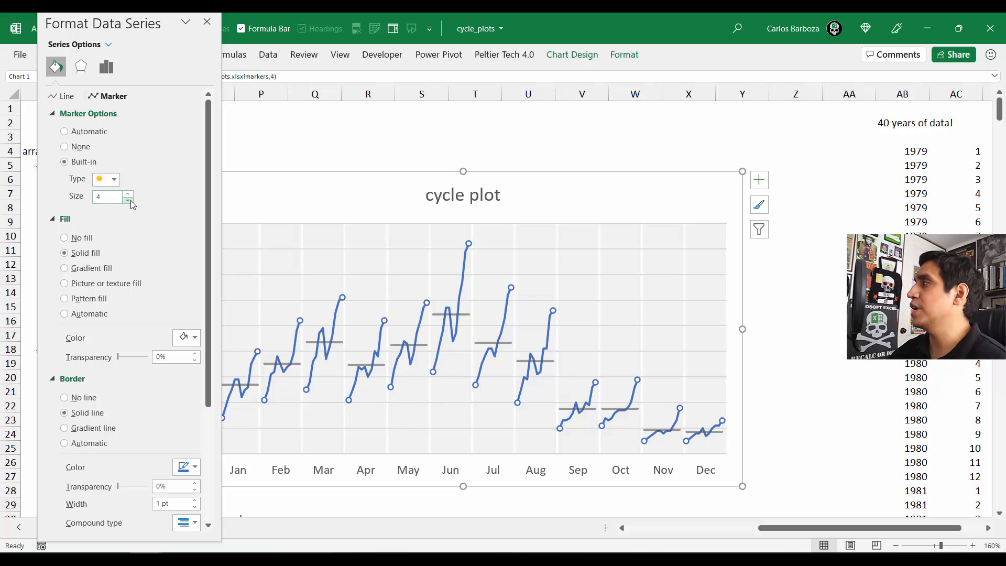
{"action": "left_click", "coordinate": [207, 22]}
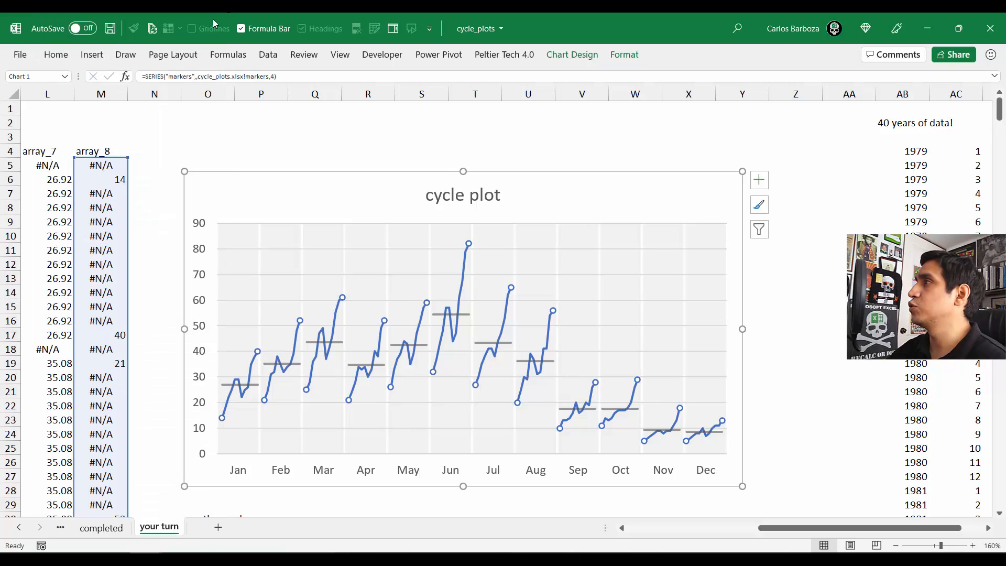
{"action": "left_click", "coordinate": [283, 144]}
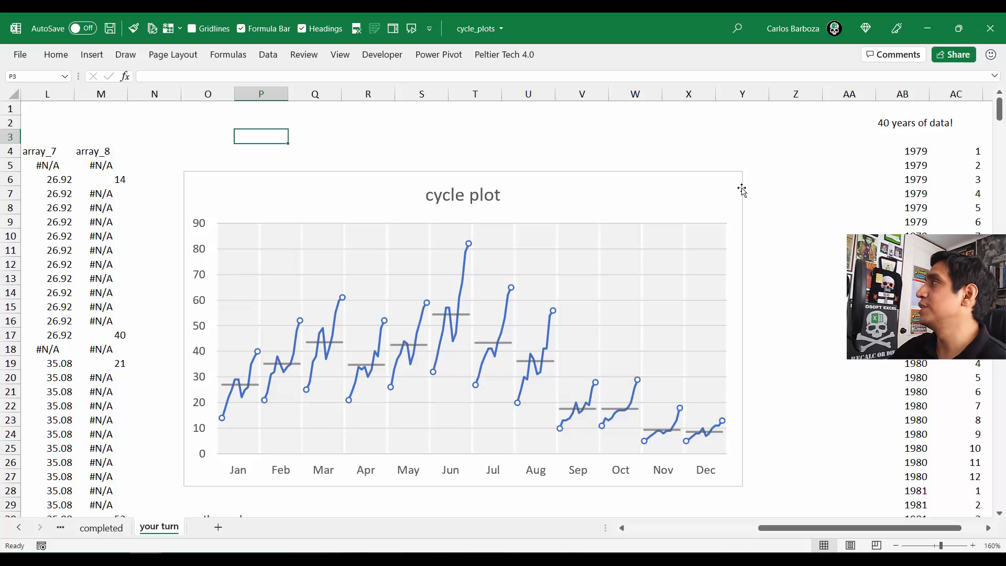
Step: Copy the 40-year dataset in AB4:AD495 on the your turn sheet
{"action": "left_click", "coordinate": [910, 151]}
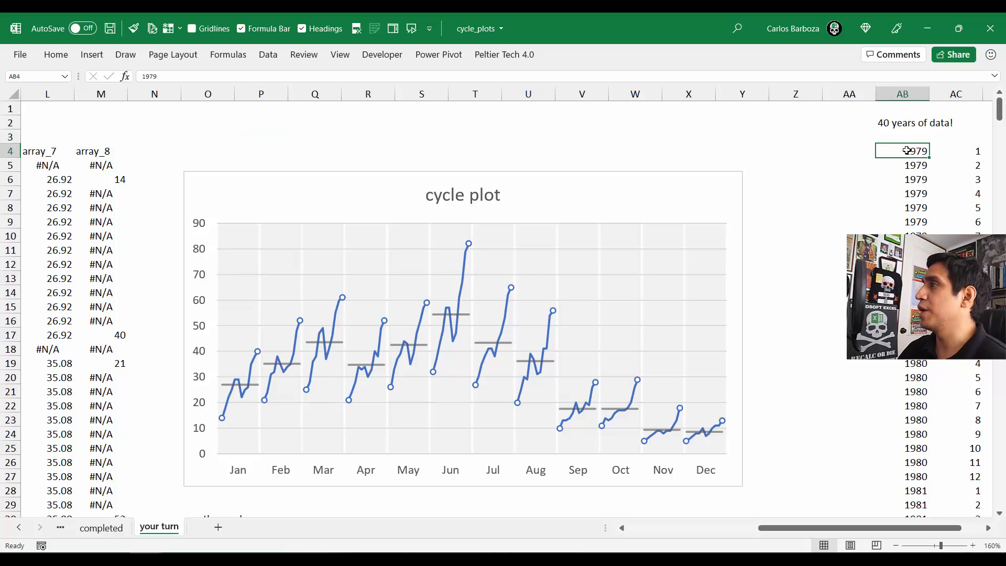
{"action": "key", "text": "ctrl+shift+Right"}
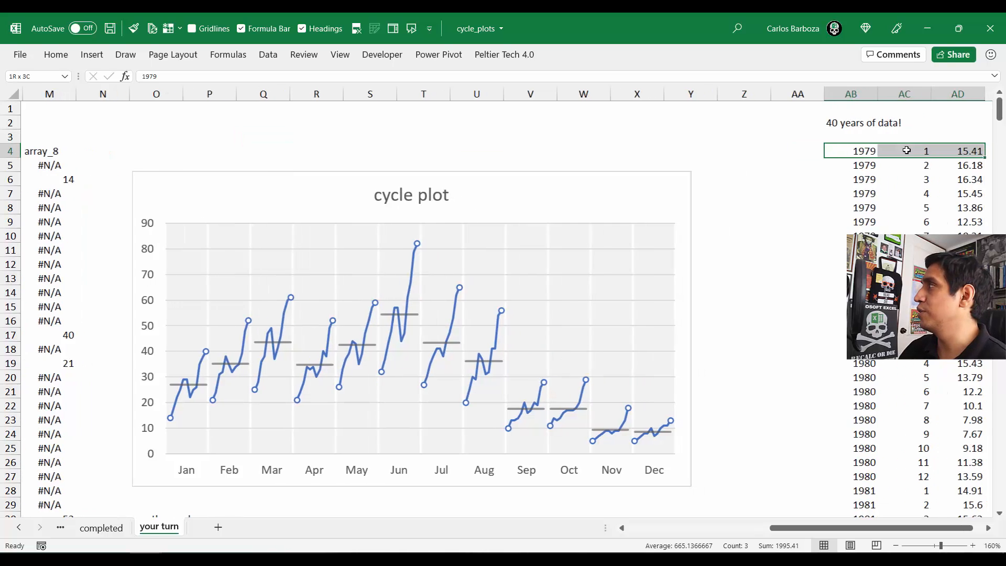
{"action": "key", "text": "ctrl+shift+Down"}
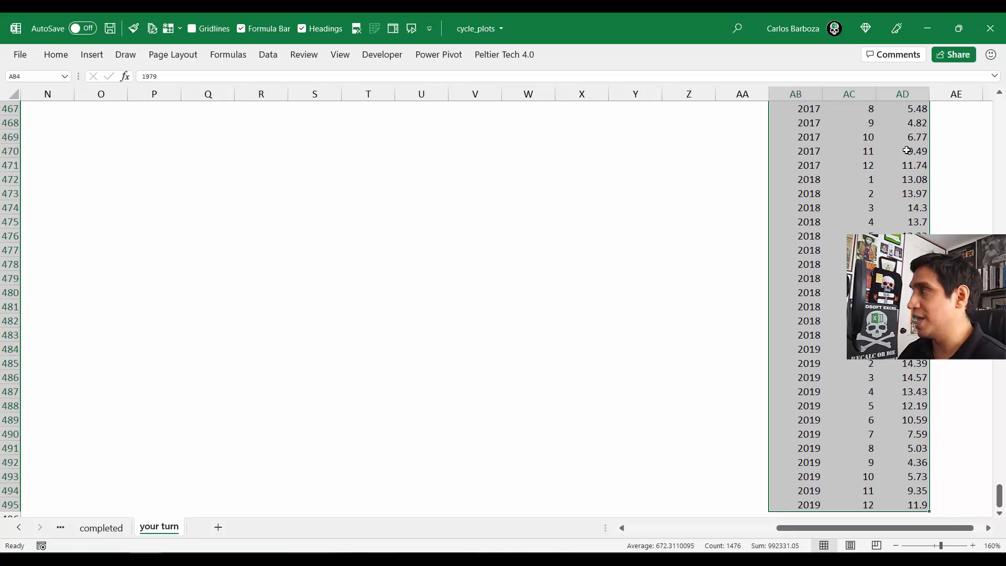
{"action": "key", "text": "ctrl+c"}
Step: Paste the copied 40-year data as values over the year, month and sales table, starting at B5
{"action": "key", "text": "ctrl+Home"}
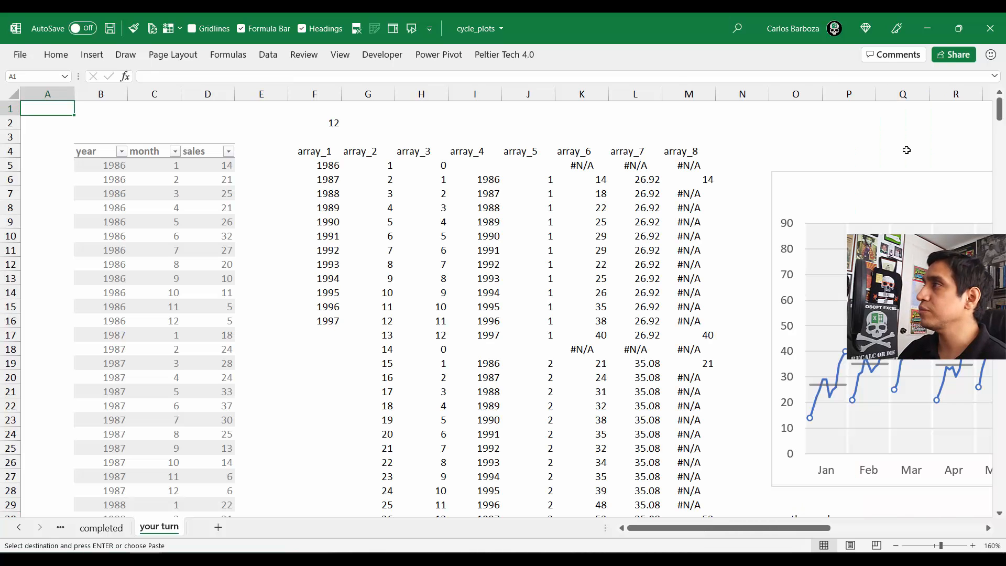
{"action": "key", "text": "Down"}
{"action": "key", "text": "Down"}
{"action": "key", "text": "Down"}
{"action": "key", "text": "Right"}
{"action": "key", "text": "Right"}
{"action": "key", "text": "Down"}
{"action": "key", "text": "Left"}
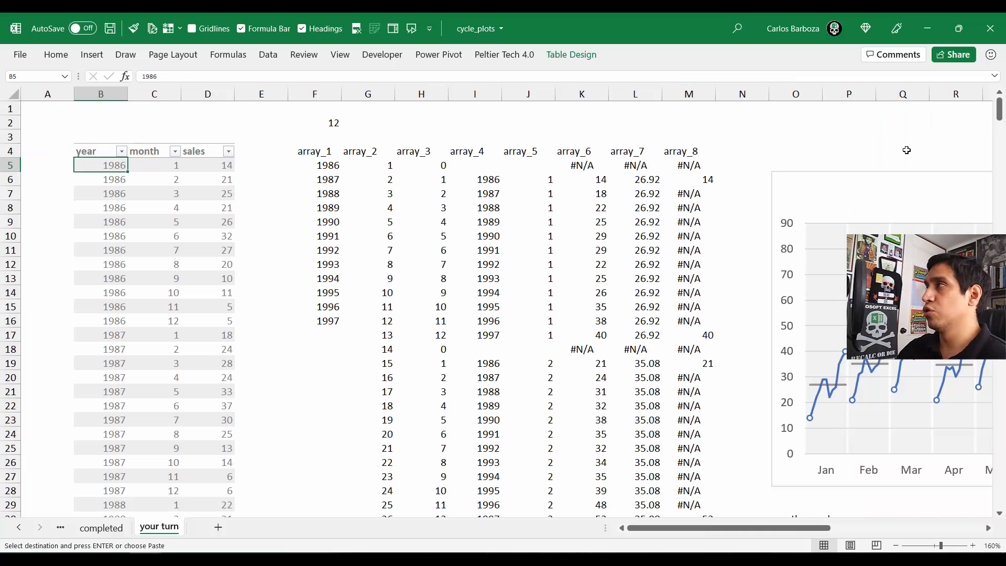
{"action": "key", "text": "ctrl+alt+v"}
{"action": "key", "text": "f"}
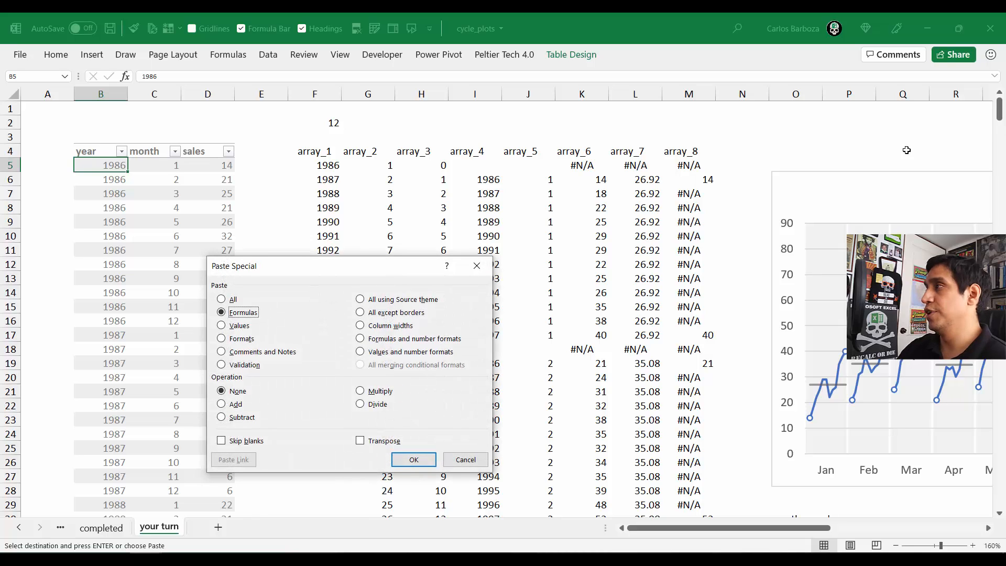
{"action": "key", "text": "v"}
{"action": "key", "text": "Return"}
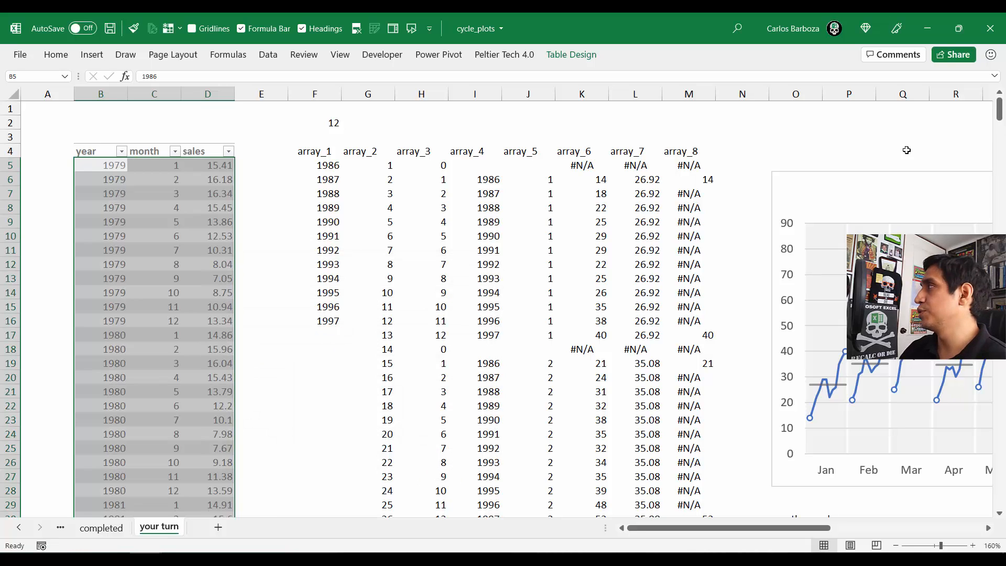
Step: Examine how the cycle plot displays the 40-year data, including the "markers" point at the start of July
{"action": "key", "text": "Right"}
{"action": "key", "text": "Right"}
{"action": "key", "text": "Right"}
{"action": "key", "text": "Right"}
{"action": "key", "text": "Right"}
{"action": "key", "text": "Right"}
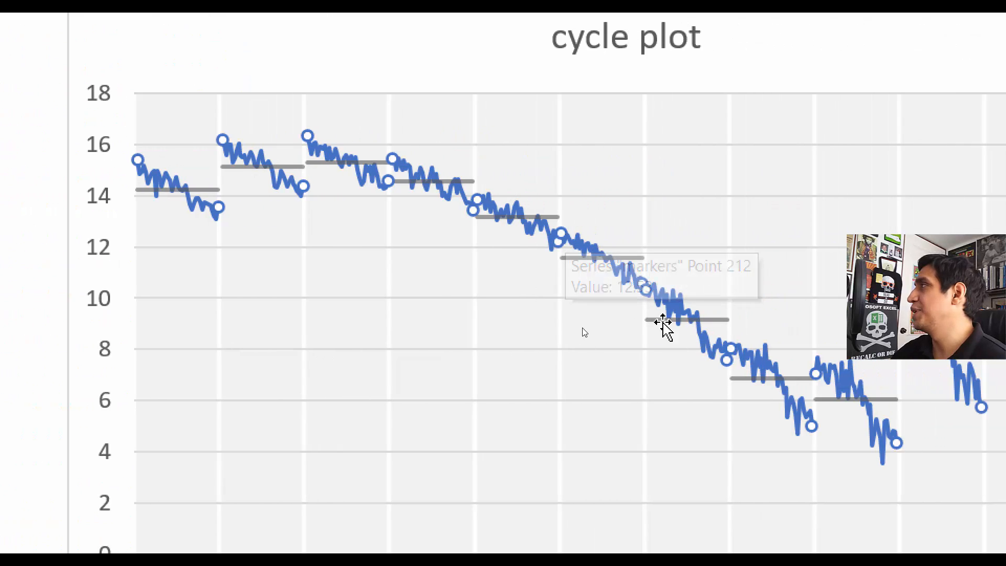
{"action": "mouse_move", "coordinate": [646, 295]}
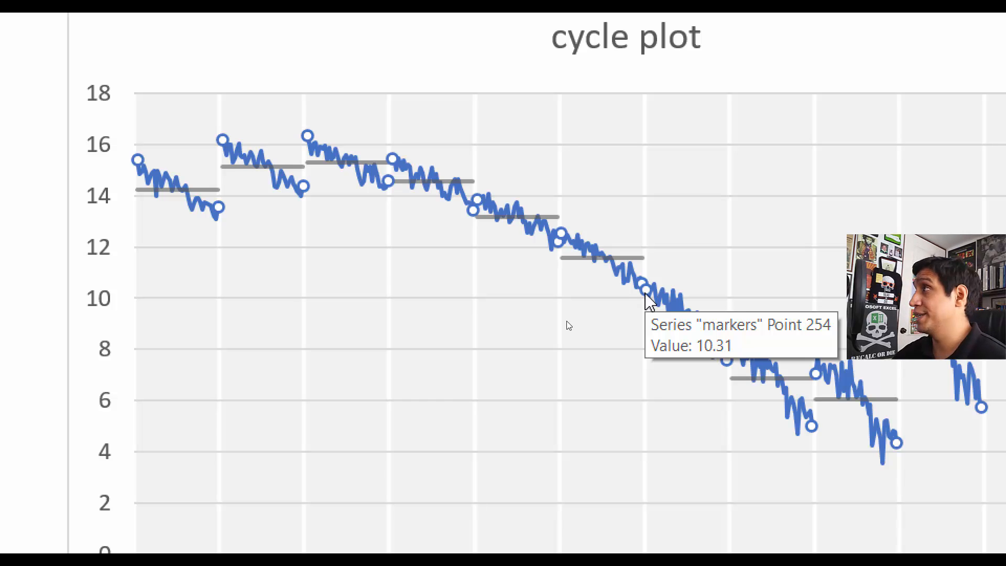
Step: Undo the paste of the 40-year data over the source table
{"action": "left_click", "coordinate": [479, 82]}
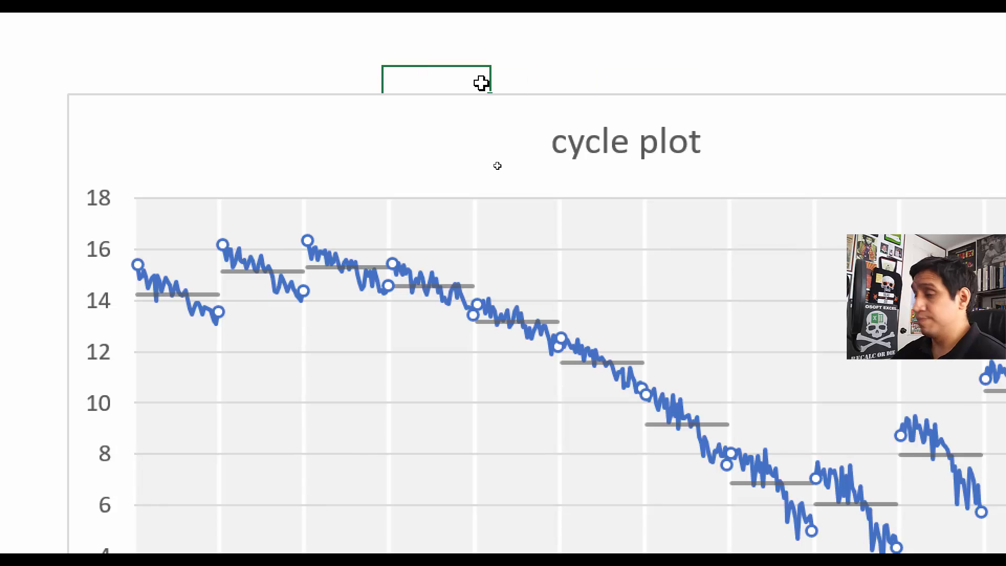
{"action": "key", "text": "ctrl+z"}
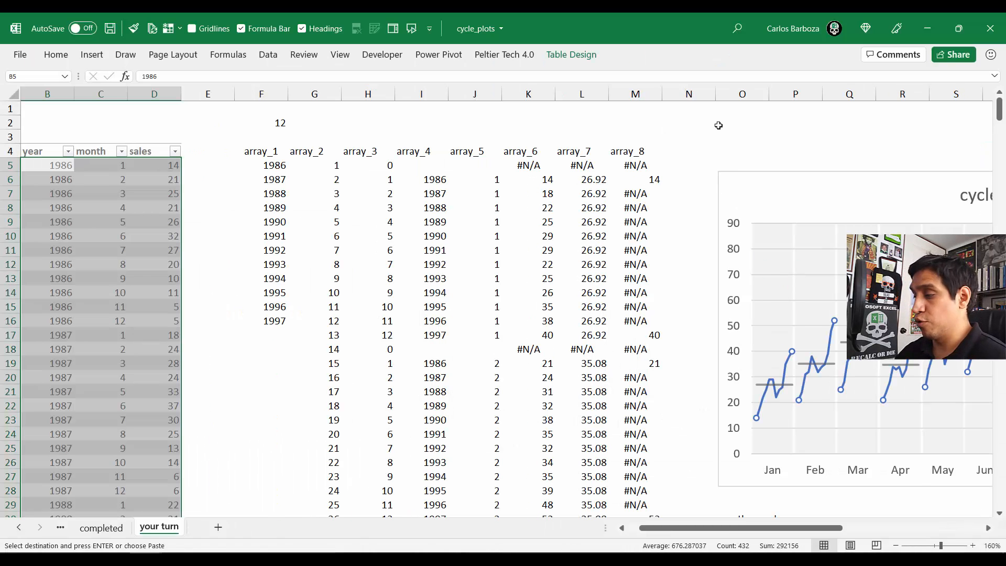
{"action": "scroll", "coordinate": [718, 125], "scroll_direction": "down", "scroll_amount": 1, "text": "ctrl"}
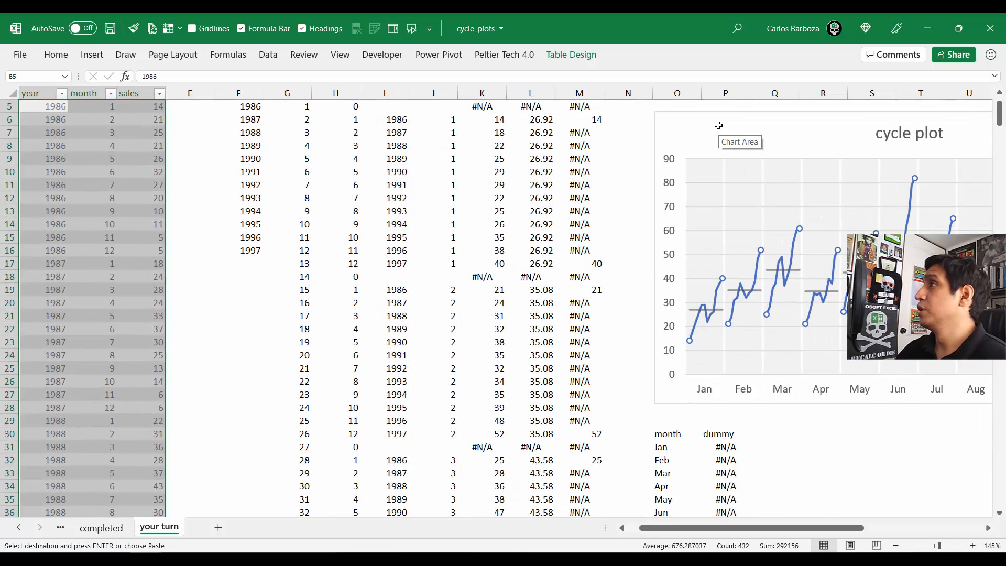
Step: Look over the cycle plot, the helper arrays and the 40-year dataset across the first row of the sheet
{"action": "key", "text": "ctrl+Home"}
{"action": "key", "text": "Right"}
{"action": "key", "text": "Right"}
{"action": "key", "text": "Right"}
{"action": "key", "text": "Right"}
{"action": "key", "text": "Right"}
{"action": "key", "text": "Right"}
{"action": "key", "text": "Right"}
{"action": "key", "text": "Right"}
{"action": "key", "text": "Right"}
{"action": "key", "text": "Right"}
{"action": "key", "text": "Right"}
{"action": "key", "text": "Right"}
{"action": "key", "text": "Right"}
{"action": "key", "text": "Right"}
{"action": "key", "text": "Right"}
{"action": "key", "text": "Right"}
{"action": "key", "text": "Right"}
{"action": "key", "text": "Right"}
{"action": "key", "text": "Right"}
{"action": "key", "text": "Right"}
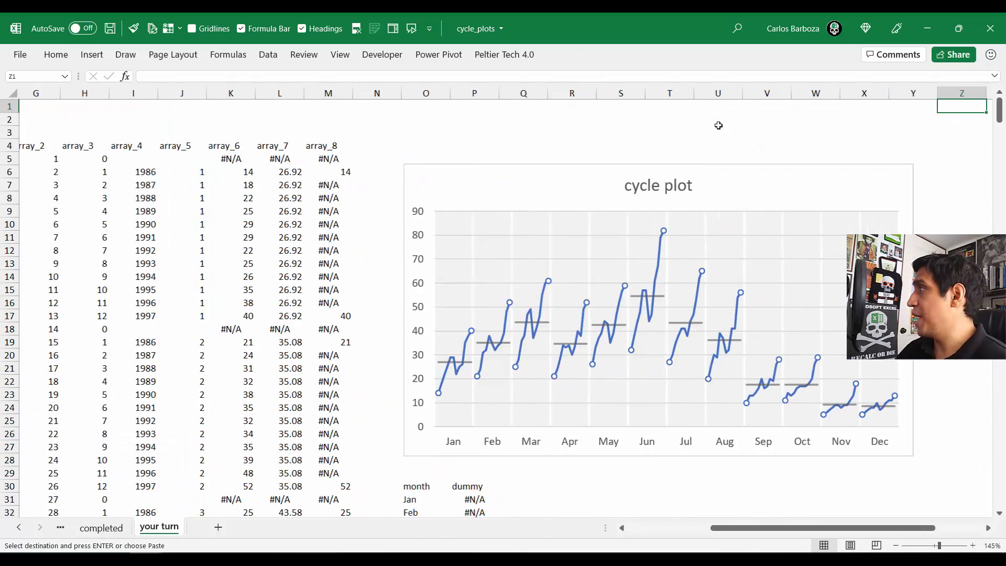
{"action": "key", "text": "Right"}
{"action": "key", "text": "Right"}
{"action": "key", "text": "Right"}
{"action": "key", "text": "Right"}
{"action": "key", "text": "Left"}
{"action": "key", "text": "Left"}
{"action": "key", "text": "Left"}
{"action": "key", "text": "Left"}
{"action": "key", "text": "Left"}
{"action": "key", "text": "Left"}
{"action": "key", "text": "Left"}
{"action": "key", "text": "Left"}
{"action": "key", "text": "Left"}
{"action": "key", "text": "Left"}
{"action": "key", "text": "Left"}
{"action": "key", "text": "Left"}
{"action": "key", "text": "Left"}
{"action": "key", "text": "Left"}
{"action": "key", "text": "Left"}
{"action": "key", "text": "Left"}
{"action": "key", "text": "Left"}
{"action": "key", "text": "Left"}
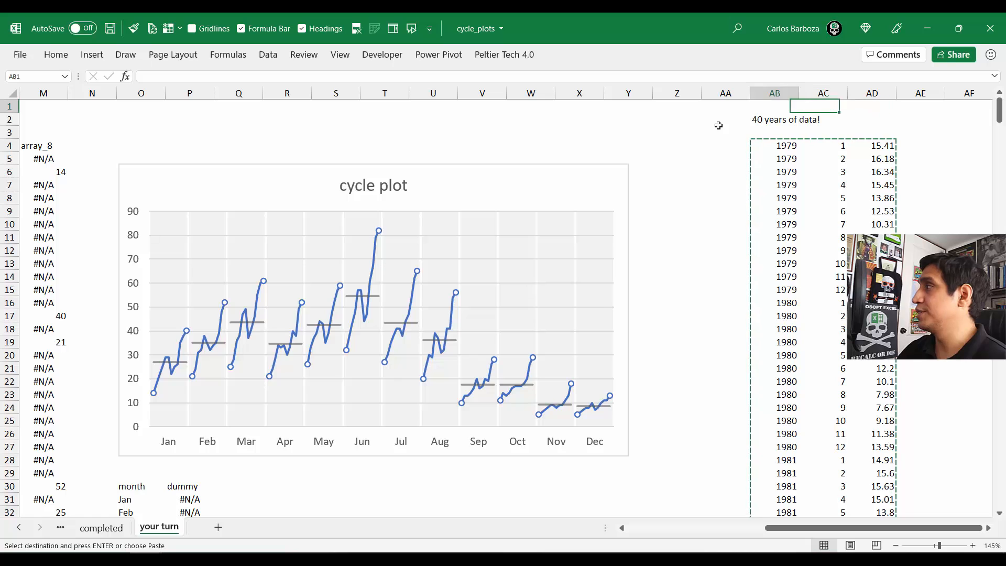
{"action": "key", "text": "Left"}
{"action": "key", "text": "Left"}
{"action": "key", "text": "Left"}
{"action": "key", "text": "Left"}
{"action": "key", "text": "Left"}
{"action": "key", "text": "Left"}
{"action": "key", "text": "Left"}
{"action": "key", "text": "Left"}
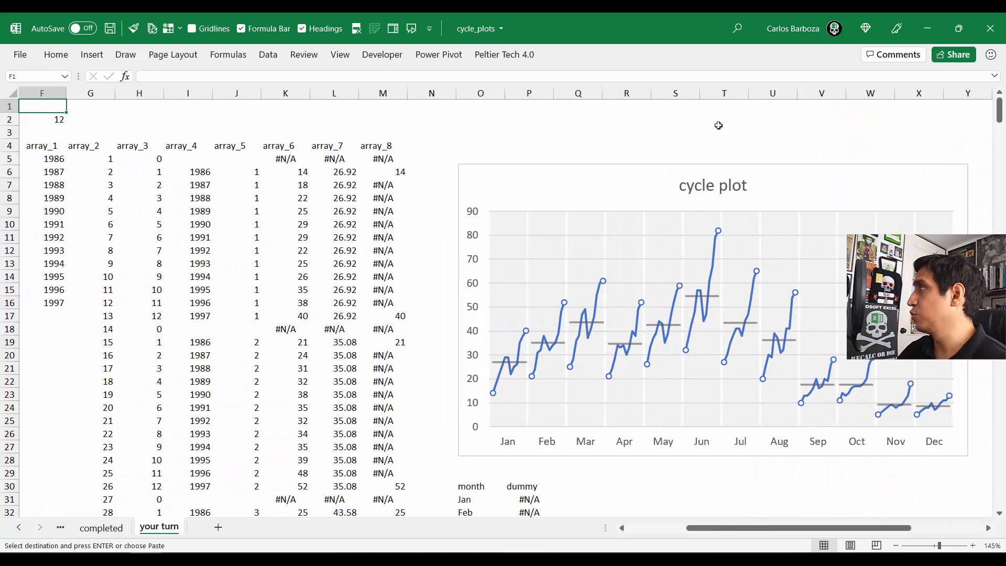
{"action": "left_click", "coordinate": [617, 150]}
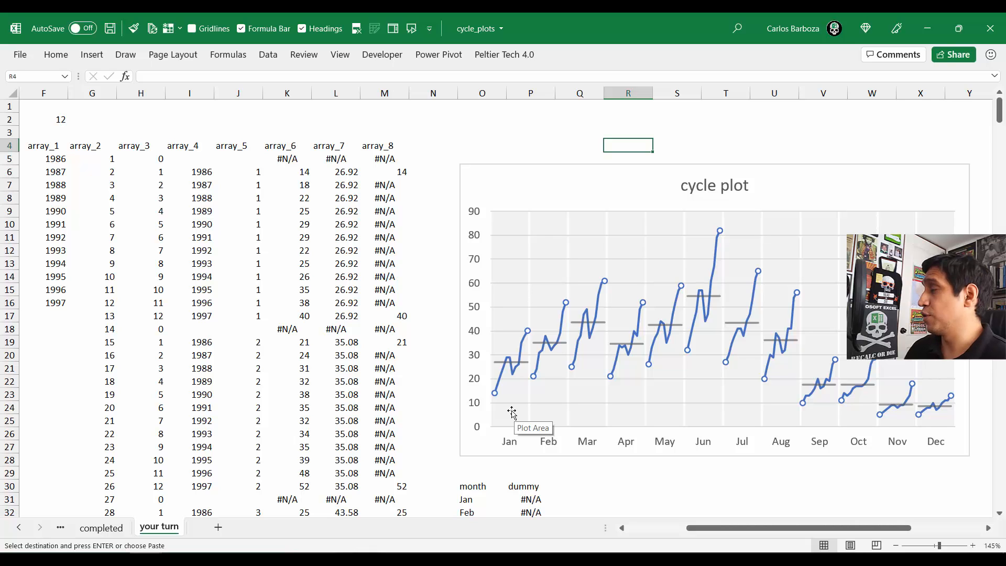
{"action": "left_click", "coordinate": [532, 166]}
{"action": "left_click", "coordinate": [518, 145]}
{"action": "left_click", "coordinate": [551, 173]}
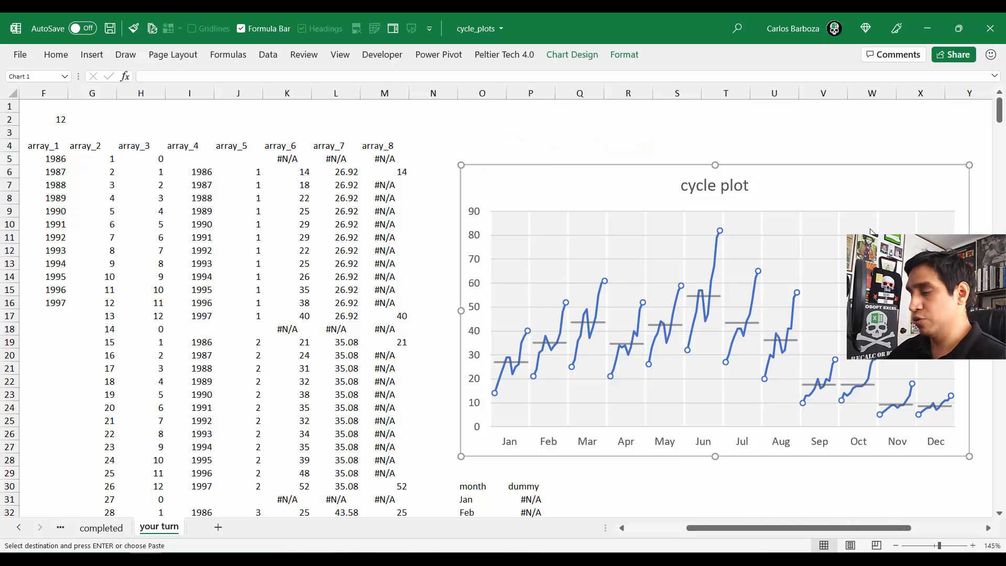
{"action": "left_click", "coordinate": [988, 529]}
{"action": "left_click", "coordinate": [989, 529]}
{"action": "left_click", "coordinate": [989, 530]}
{"action": "left_click", "coordinate": [841, 173]}
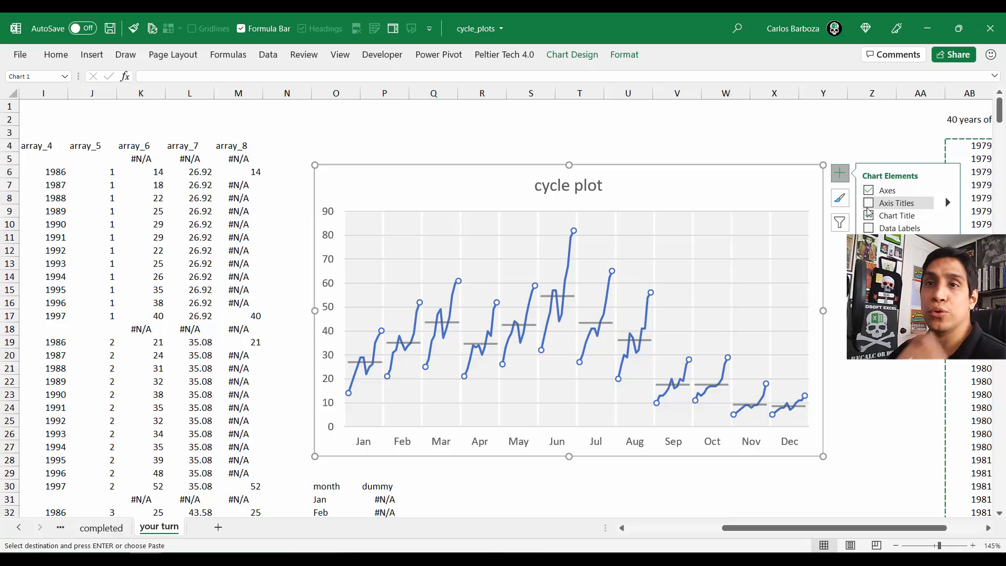
{"action": "left_click", "coordinate": [495, 119]}
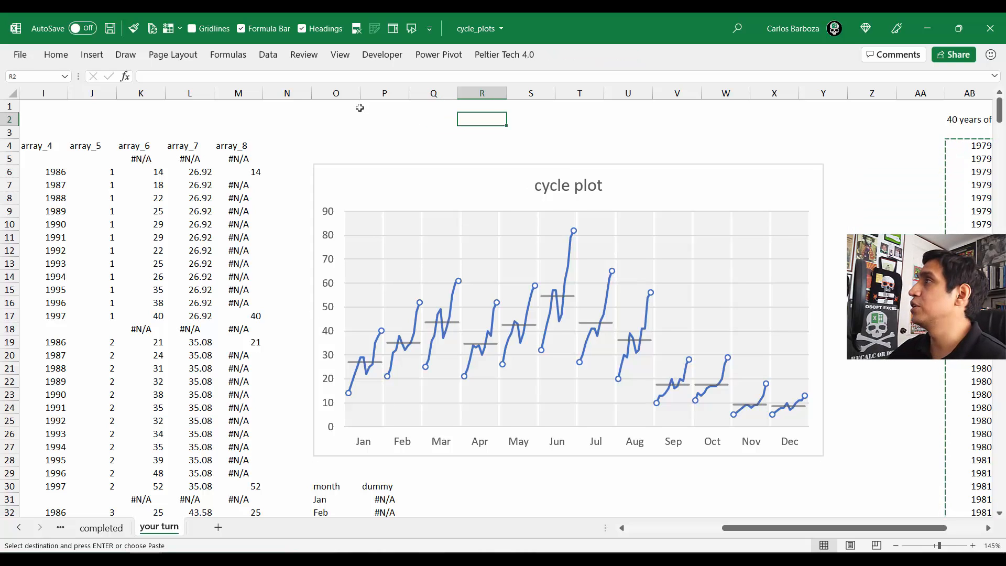
Step: Insert a text box inside the cycle plot, near its title, with the text "sales $"
{"action": "left_click", "coordinate": [360, 171]}
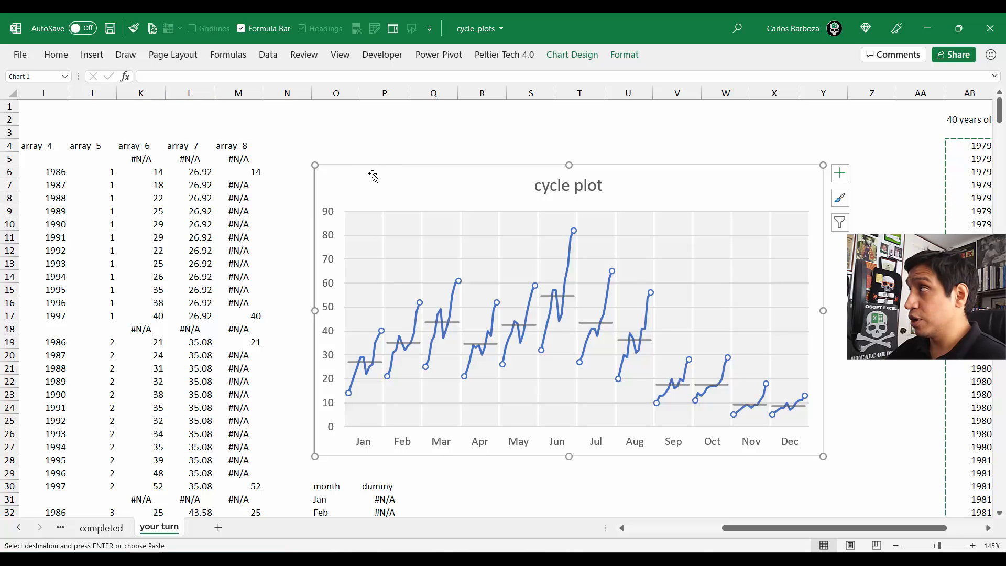
{"action": "left_click", "coordinate": [92, 55]}
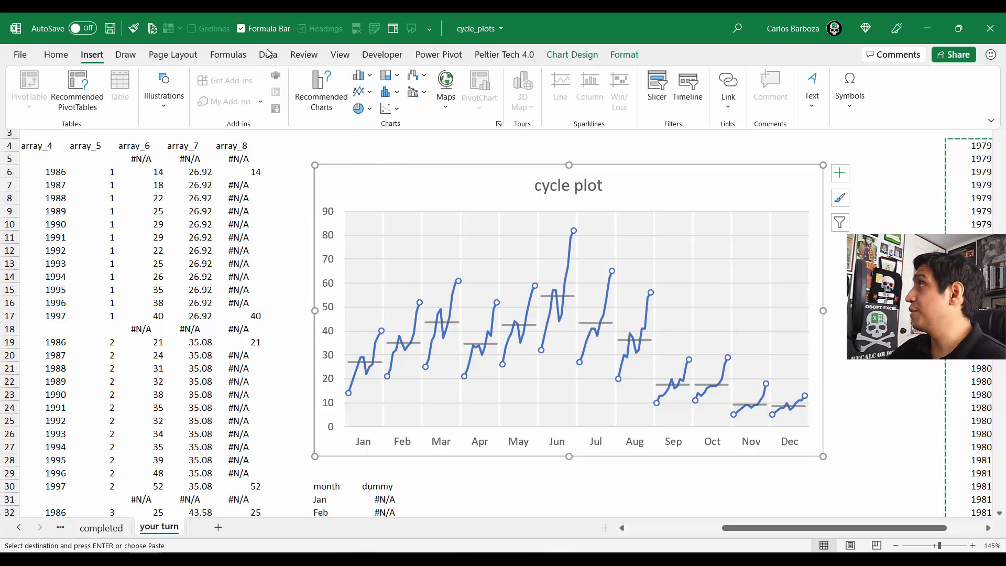
{"action": "left_click", "coordinate": [810, 109]}
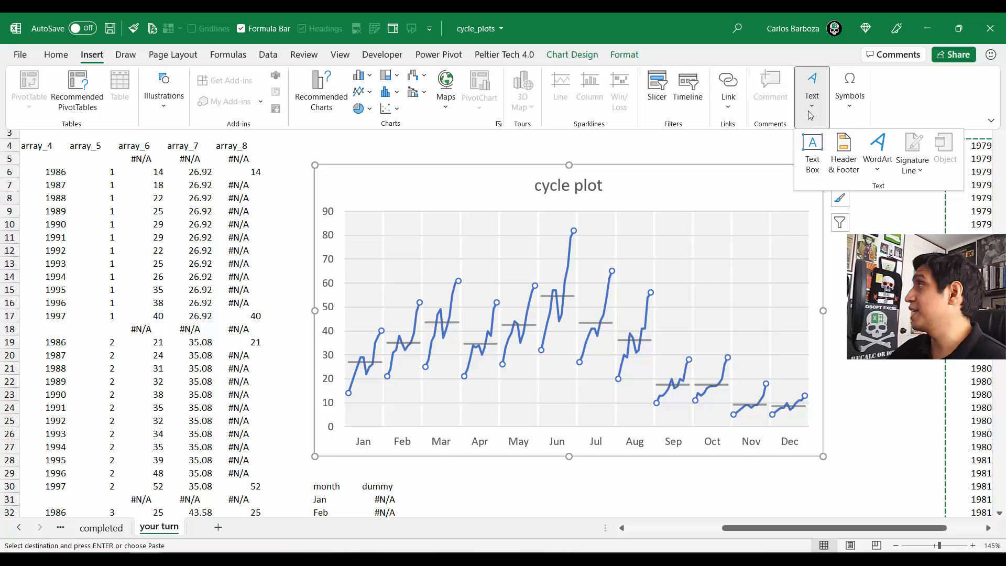
{"action": "left_click", "coordinate": [812, 158]}
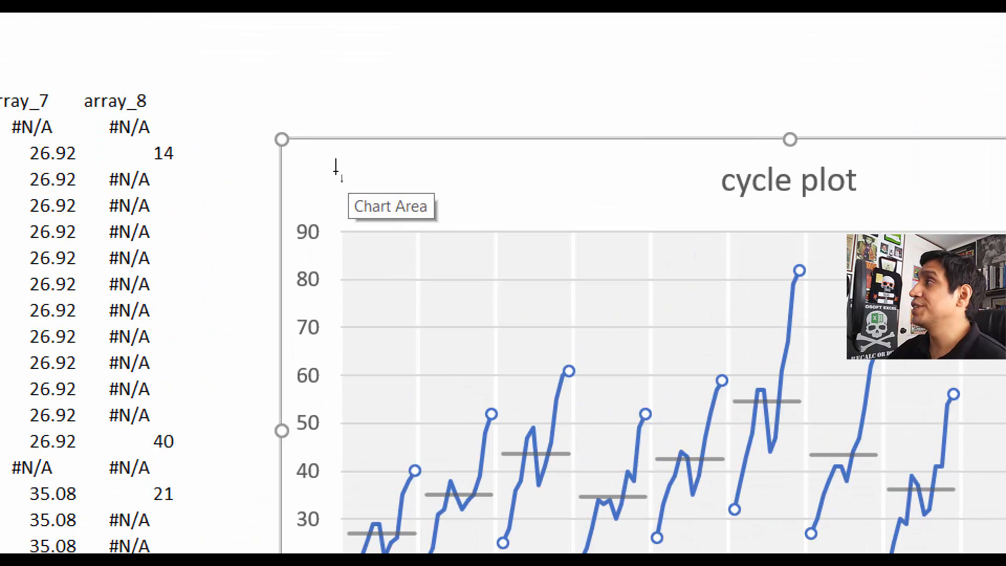
{"action": "left_click", "coordinate": [404, 173]}
{"action": "type", "text": "sales $"}
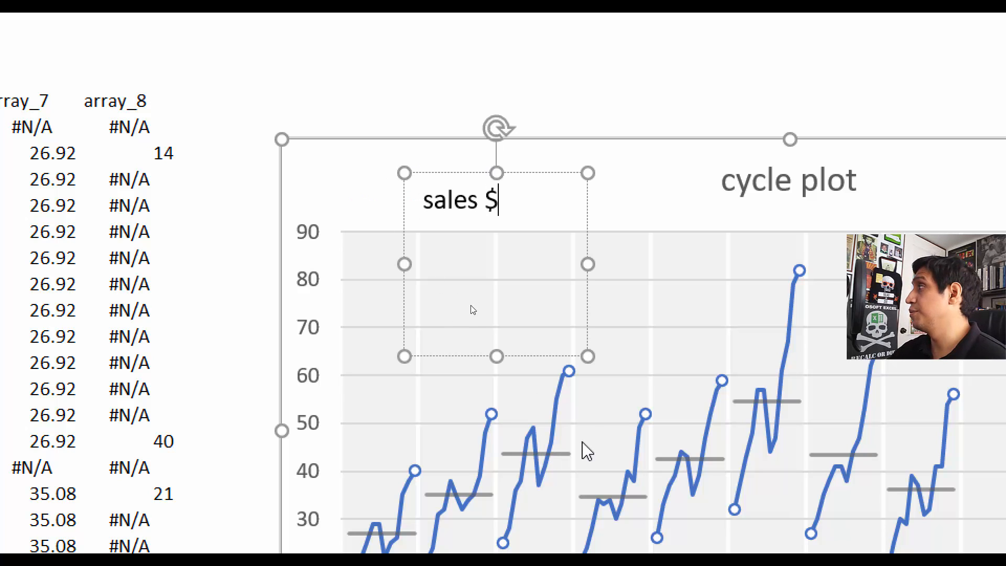
Step: Shrink the "sales $" text box to fit its text and place it directly above the vertical axis labels
{"action": "left_click_drag", "start_coordinate": [588, 357], "coordinate": [510, 224]}
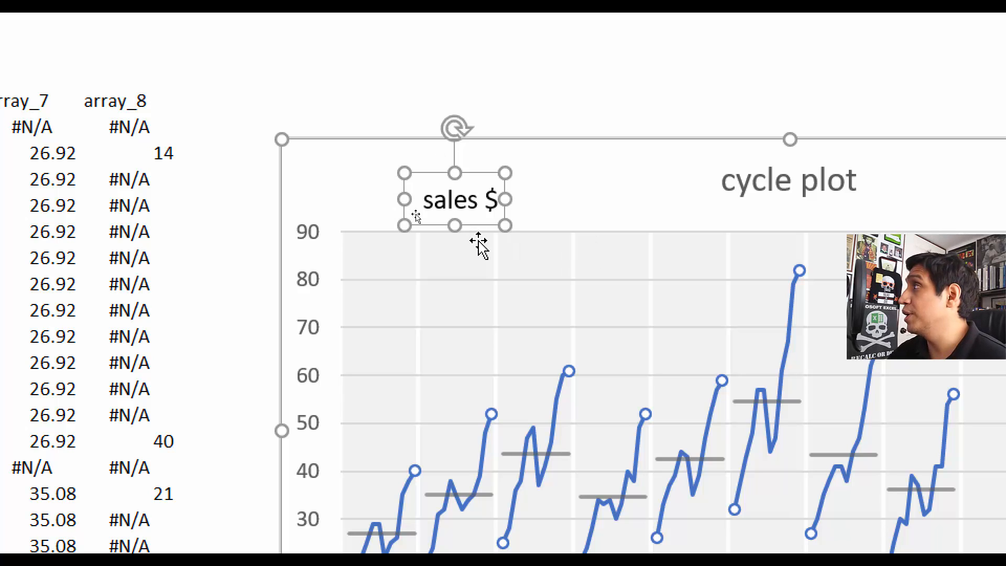
{"action": "left_click_drag", "start_coordinate": [485, 221], "coordinate": [729, 178]}
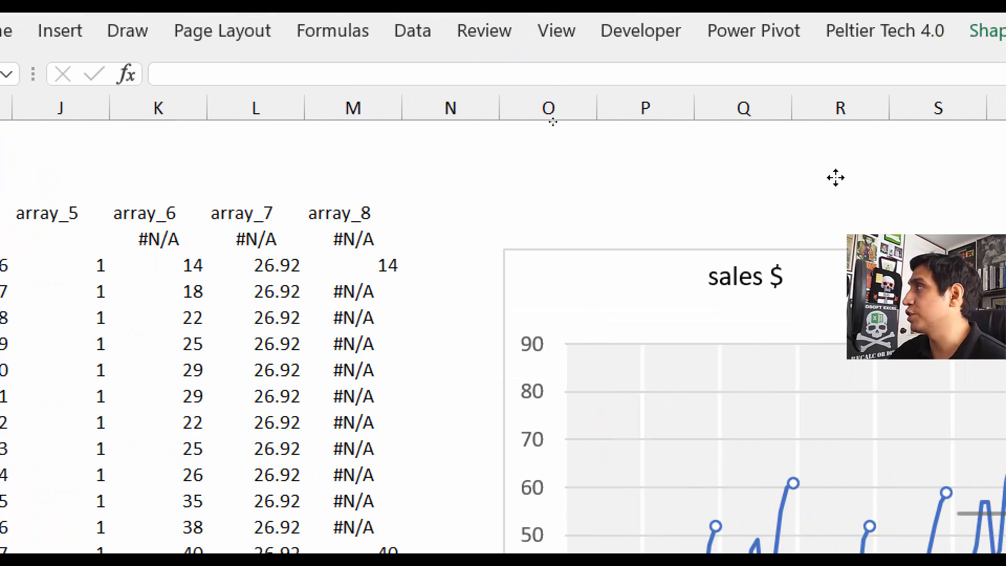
{"action": "left_click_drag", "start_coordinate": [836, 178], "coordinate": [189, 338]}
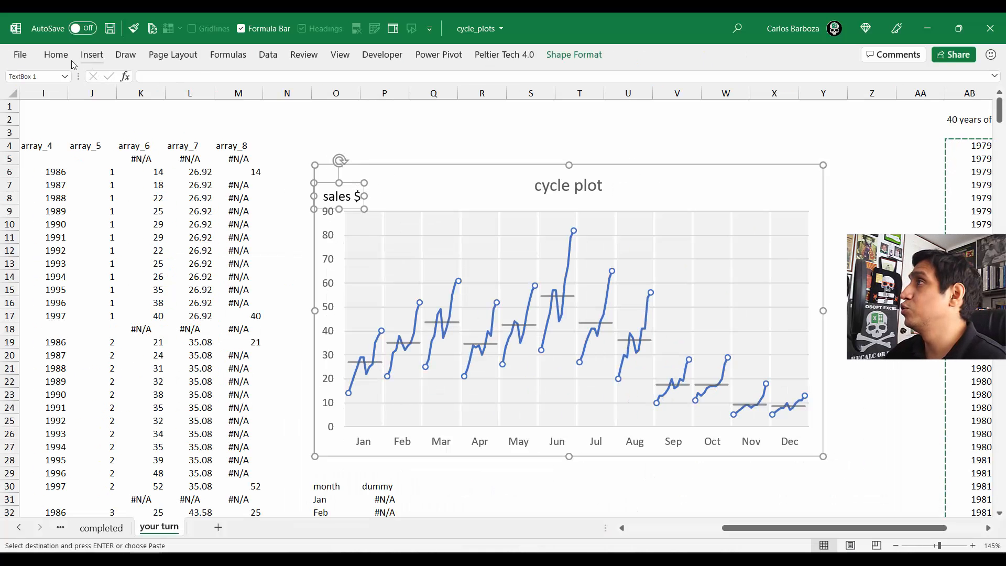
Step: Set the font colour of the "sales $" label to Black, Text 1, Lighter 35%
{"action": "left_click", "coordinate": [55, 55]}
{"action": "left_click", "coordinate": [249, 101]}
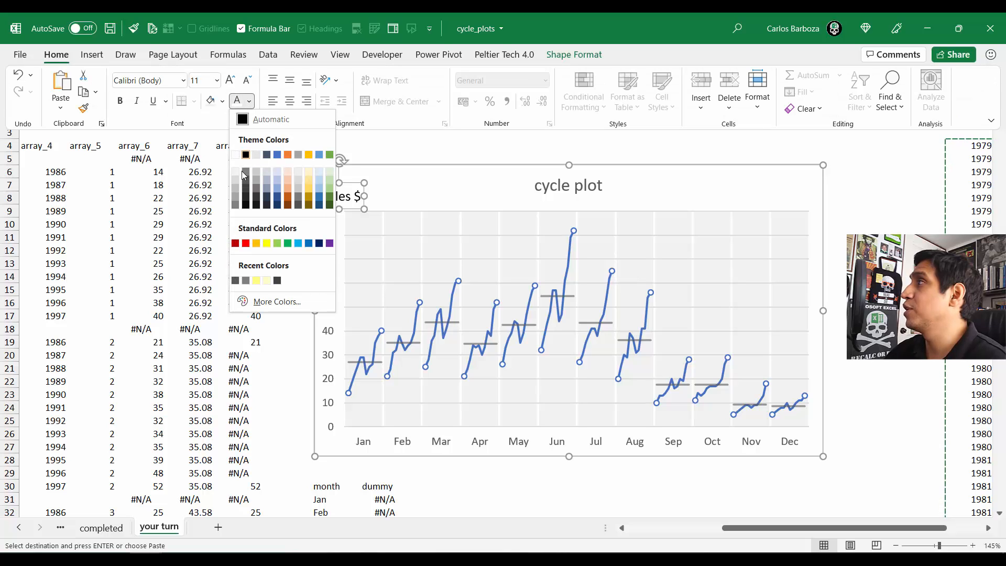
{"action": "left_click", "coordinate": [245, 186]}
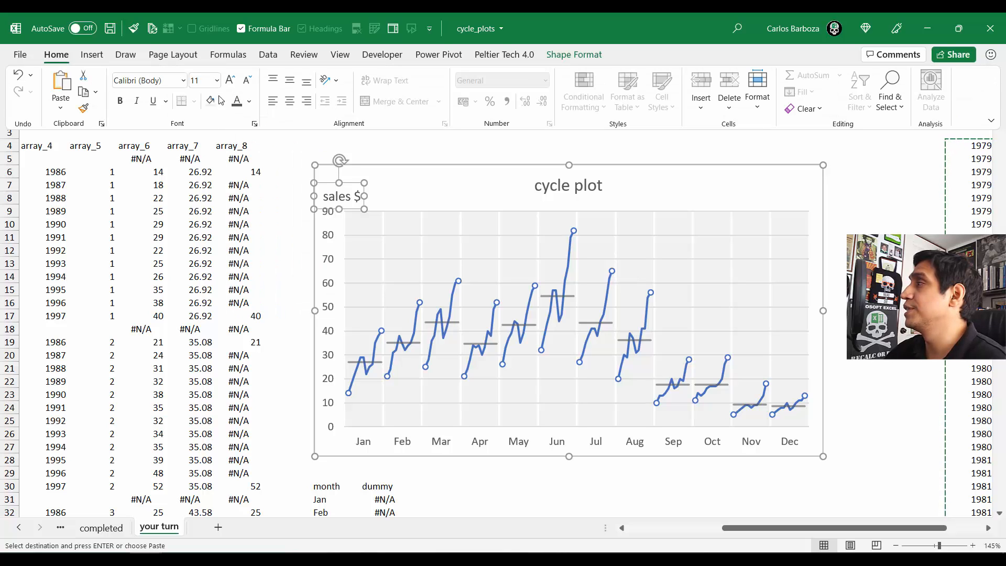
{"action": "left_click", "coordinate": [250, 101]}
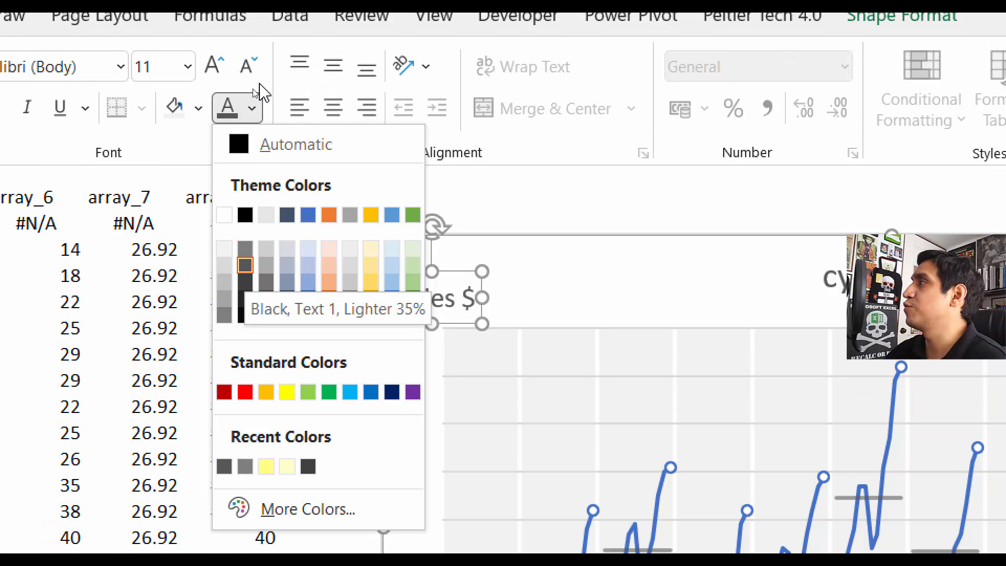
Step: Reduce the font size of the "sales $" label to 9
{"action": "left_click", "coordinate": [247, 65]}
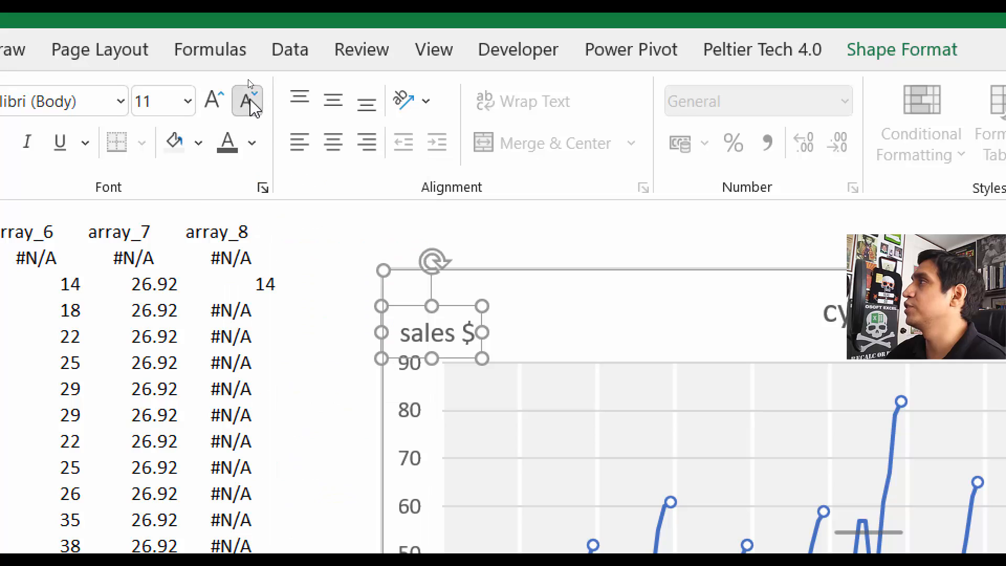
{"action": "left_click", "coordinate": [246, 65]}
{"action": "left_click", "coordinate": [247, 66]}
{"action": "left_click", "coordinate": [249, 102]}
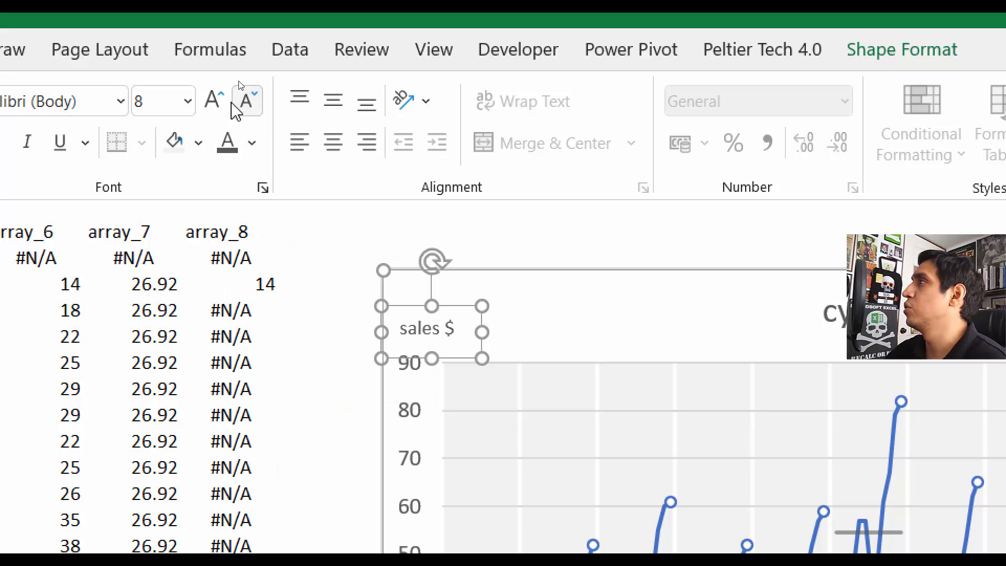
{"action": "left_click", "coordinate": [214, 100]}
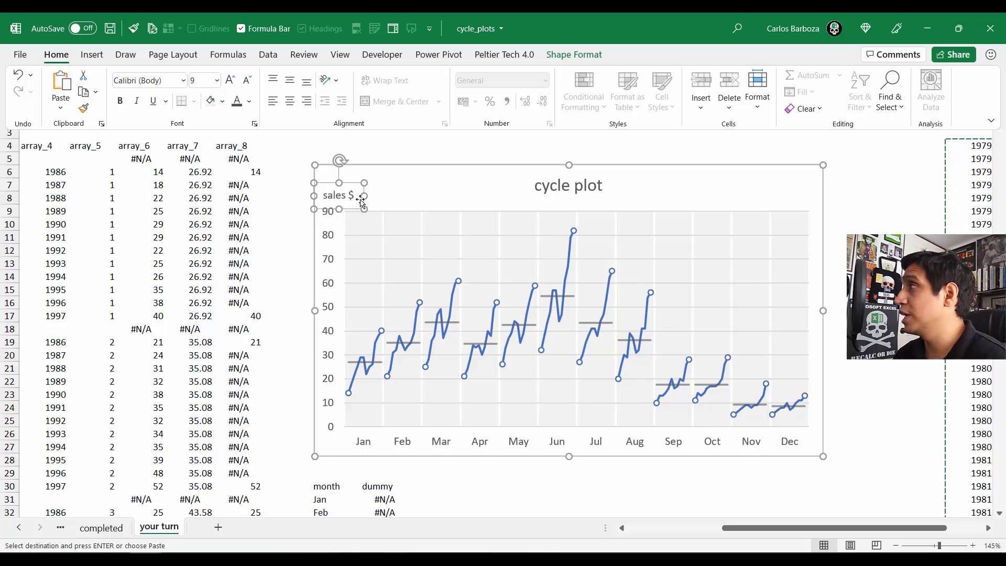
Step: Restore cycle_plots beside the 02_atajos-con-teclado workbook and show that workbook's sheet 18 with the CTRL + D shortcut
{"action": "key", "text": "alt+Tab"}
{"action": "key", "text": "alt+Tab"}
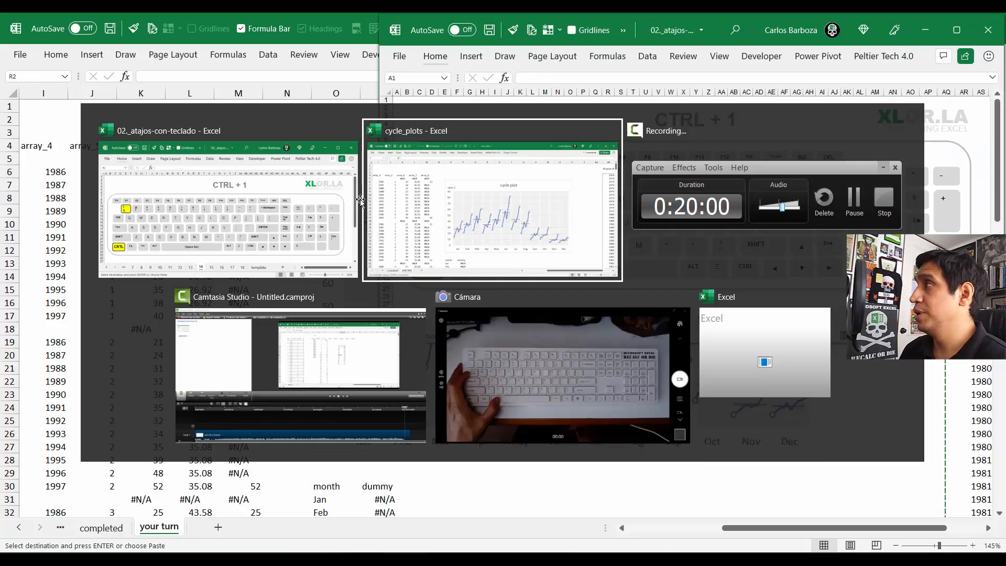
{"action": "key", "text": "alt+space"}
{"action": "key", "text": "r"}
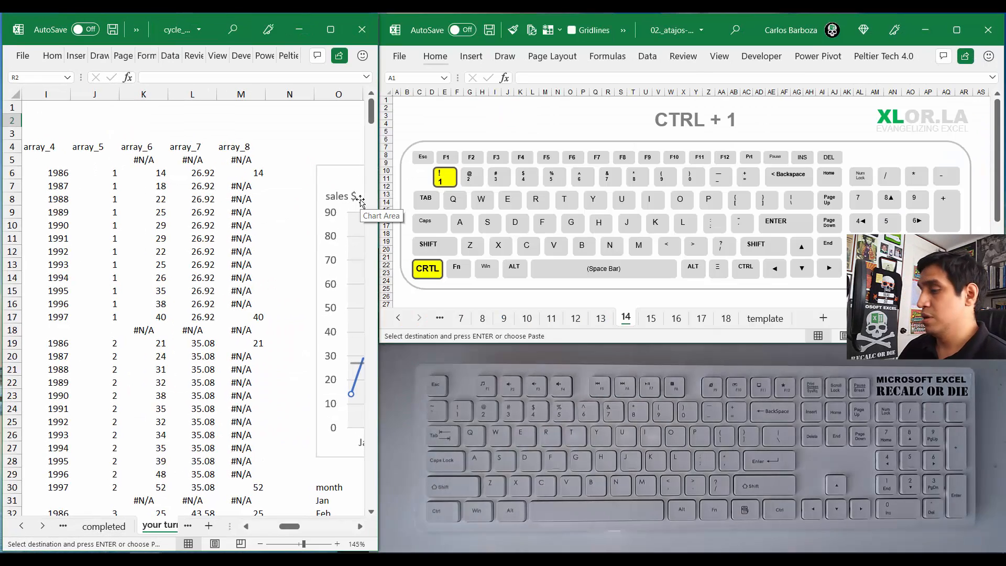
{"action": "key", "text": "alt+Tab"}
{"action": "key", "text": "ctrl+Page_Down"}
{"action": "key", "text": "ctrl+Page_Down"}
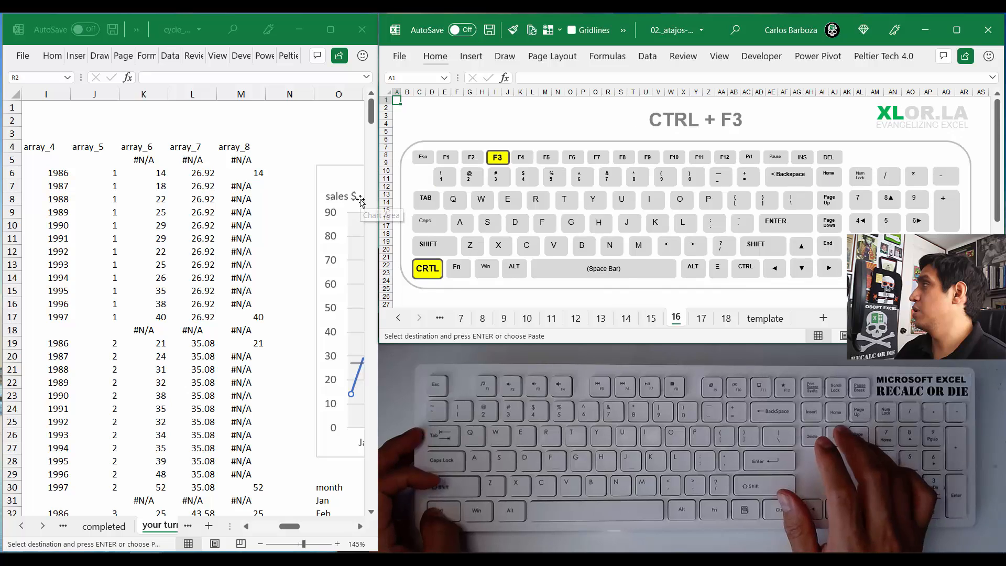
{"action": "key", "text": "ctrl+Page_Down"}
{"action": "key", "text": "ctrl+Page_Down"}
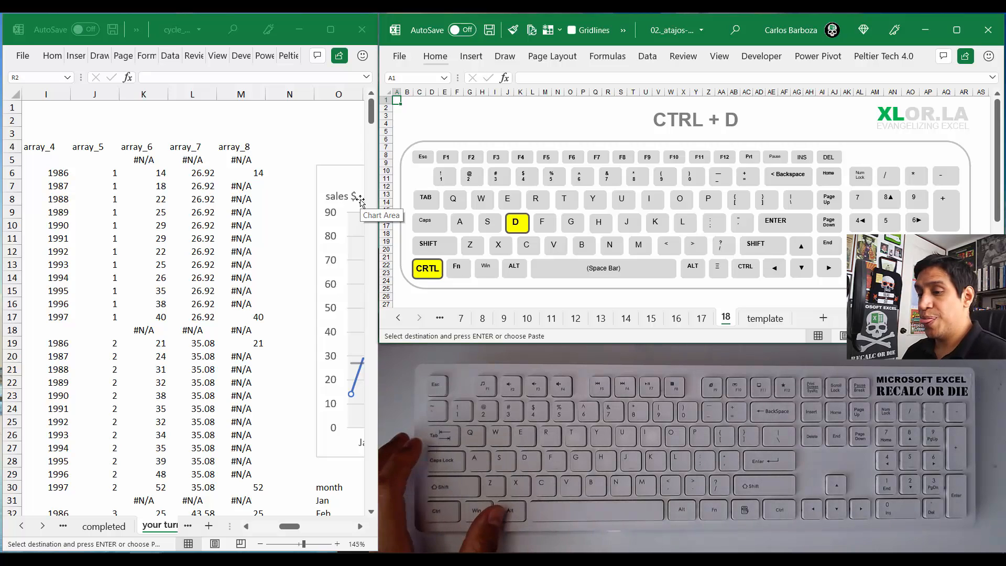
Step: Return to the cycle_plots workbook and maximize its window
{"action": "key", "text": "alt+Tab"}
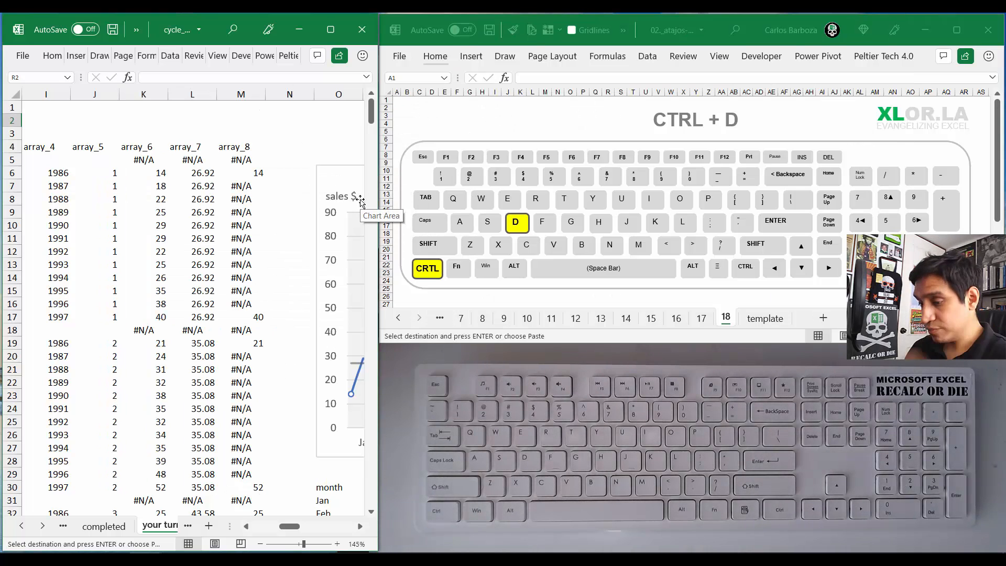
{"action": "key", "text": "alt+space"}
{"action": "key", "text": "Escape"}
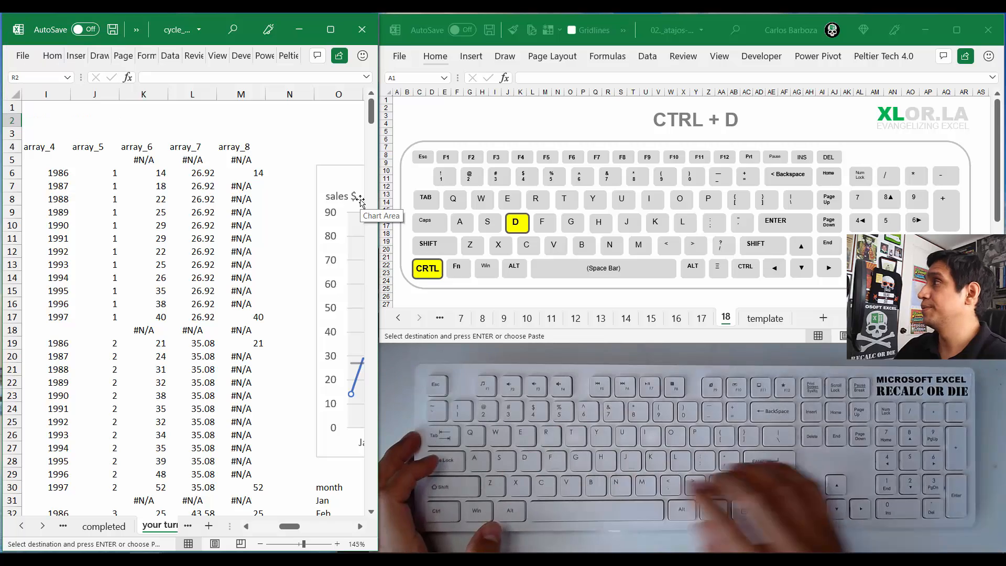
{"action": "key", "text": "alt+space"}
{"action": "key", "text": "x"}
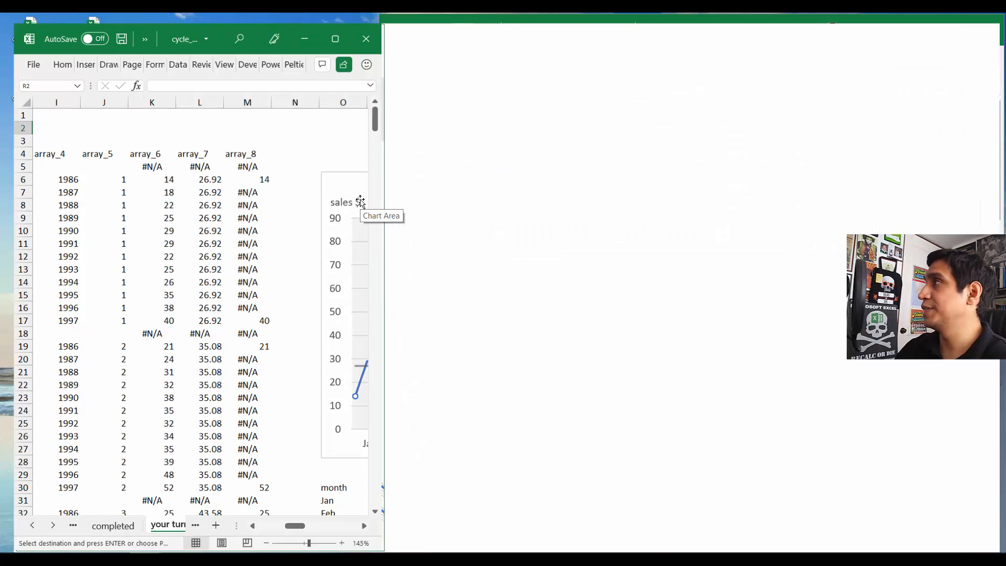
Step: Duplicate the "sales $" text box and place the copy in the chart's lower-left corner, below the vertical axis
{"action": "left_click", "coordinate": [359, 198]}
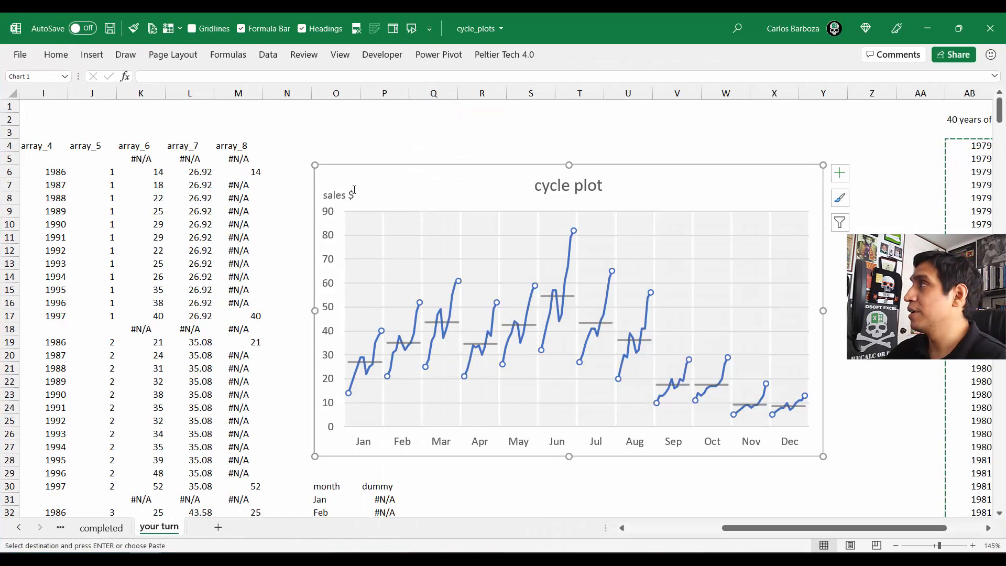
{"action": "left_click", "coordinate": [357, 193]}
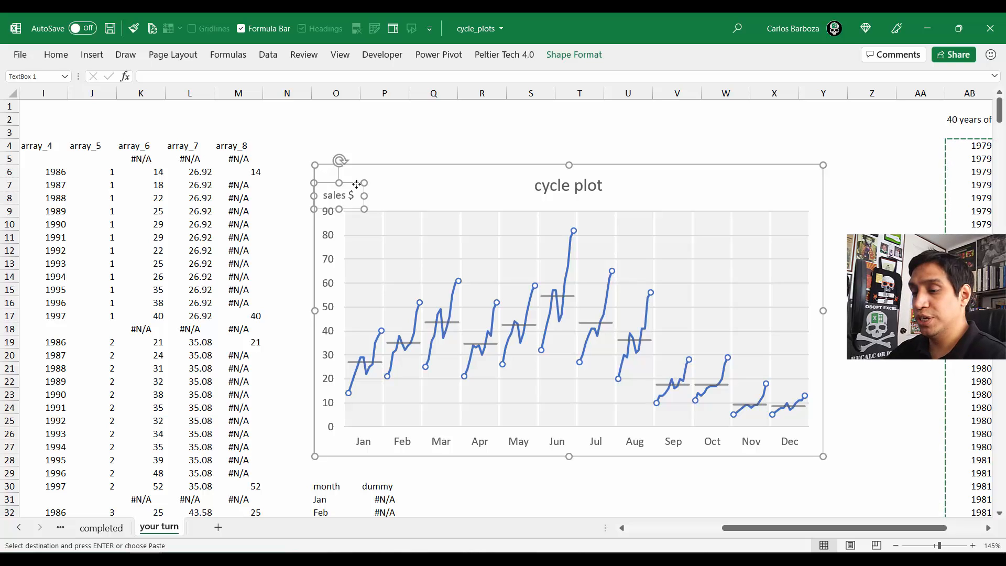
{"action": "key", "text": "ctrl+v"}
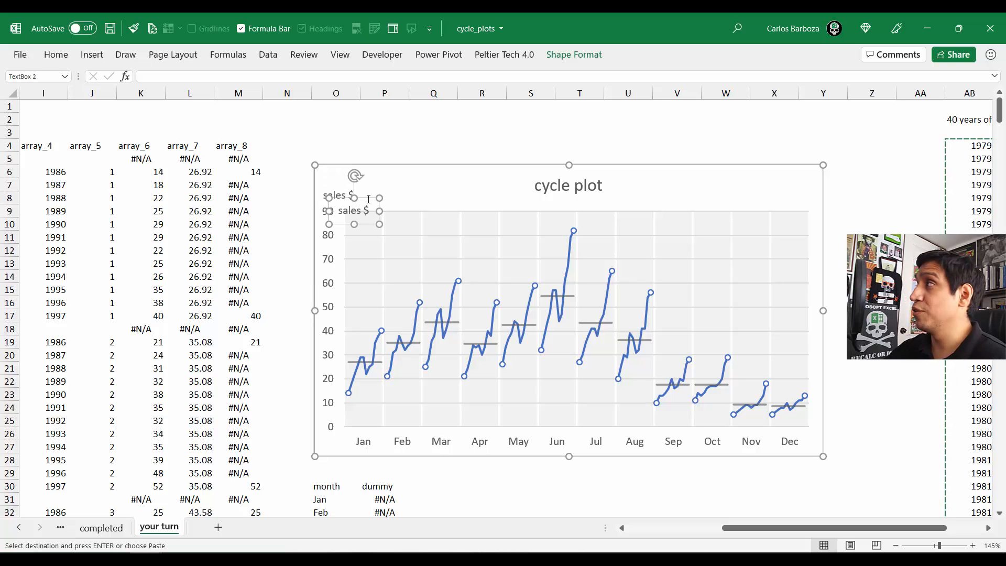
{"action": "left_click_drag", "start_coordinate": [368, 199], "coordinate": [307, 434]}
Step: Shorten the plot area from its lower edge to leave room below the month labels
{"action": "left_click", "coordinate": [419, 419]}
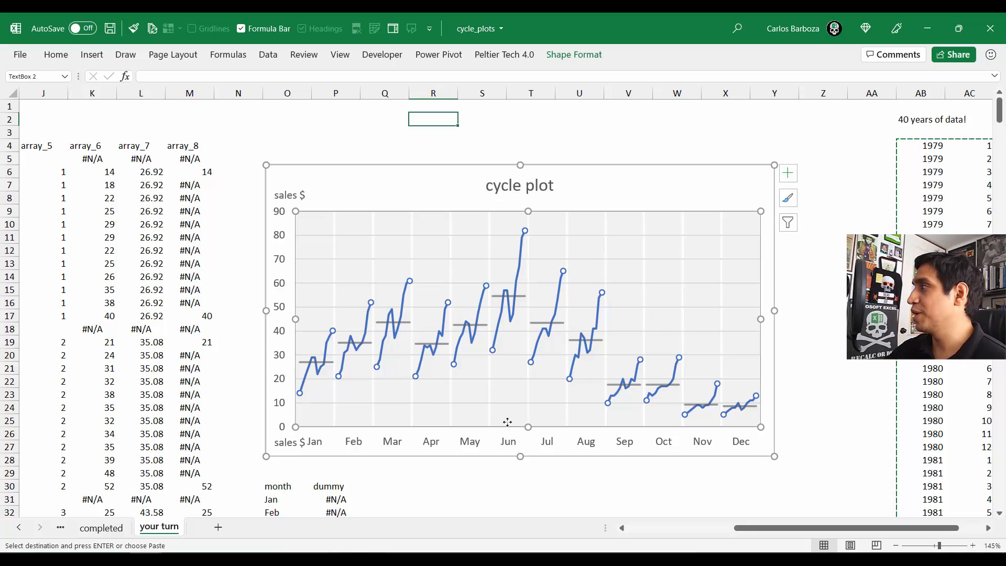
{"action": "left_click", "coordinate": [524, 421]}
{"action": "left_click", "coordinate": [529, 423]}
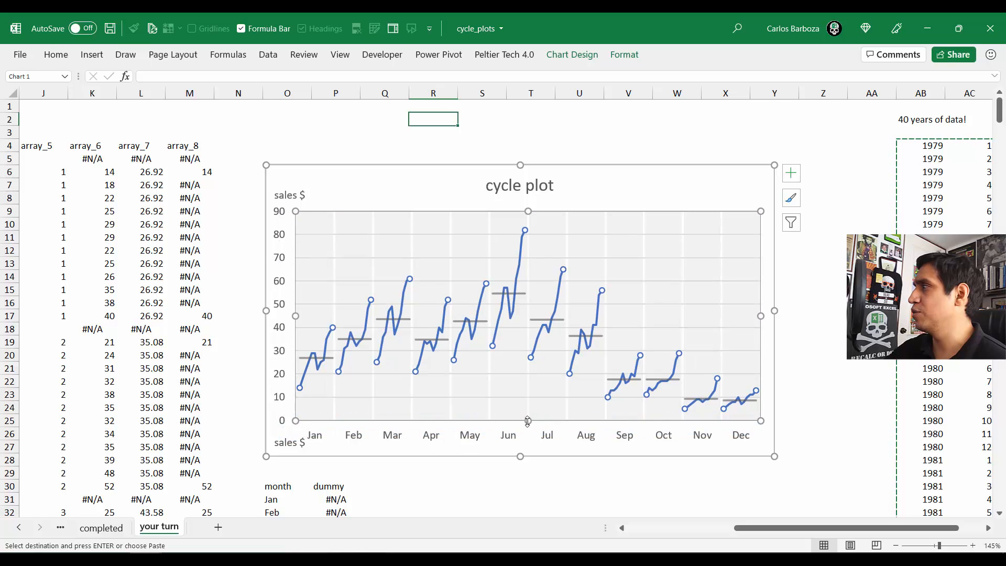
{"action": "left_click_drag", "start_coordinate": [528, 427], "coordinate": [531, 415]}
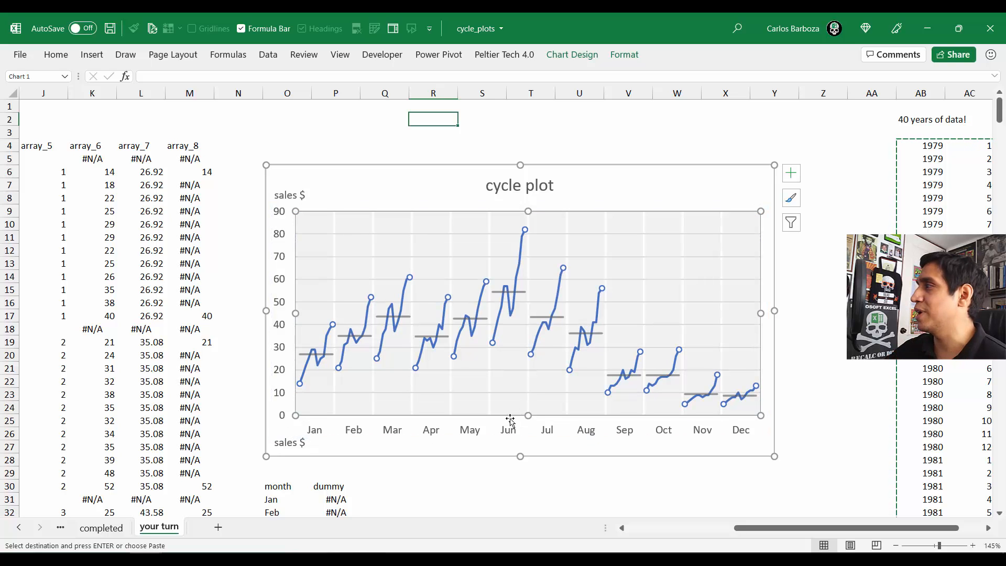
Step: Move the duplicated label under the Jan axis label and change its text to "months"
{"action": "left_click", "coordinate": [292, 438]}
{"action": "left_click_drag", "start_coordinate": [300, 431], "coordinate": [343, 446]}
{"action": "left_click", "coordinate": [331, 446]}
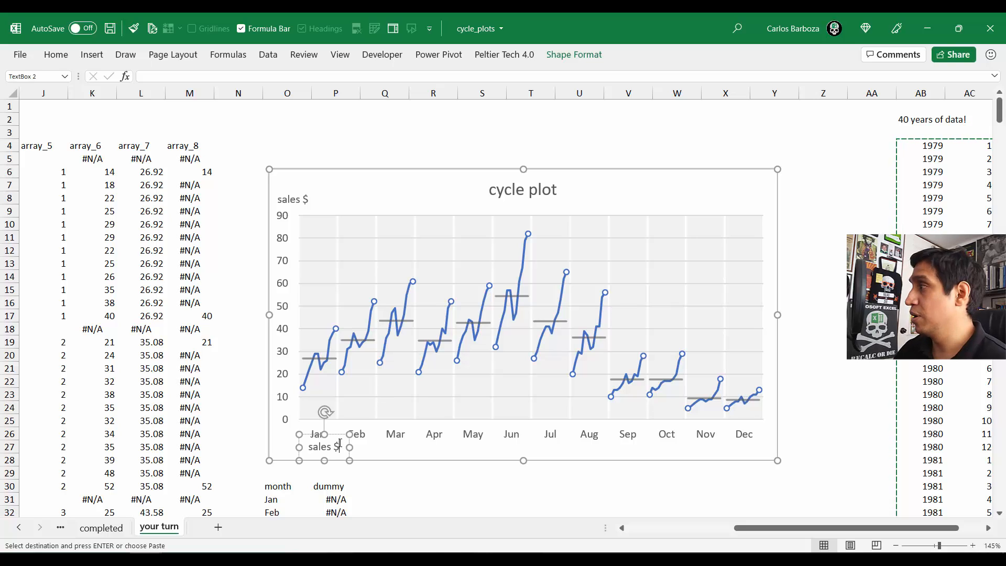
{"action": "key", "text": "BackSpace"}
{"action": "key", "text": "BackSpace"}
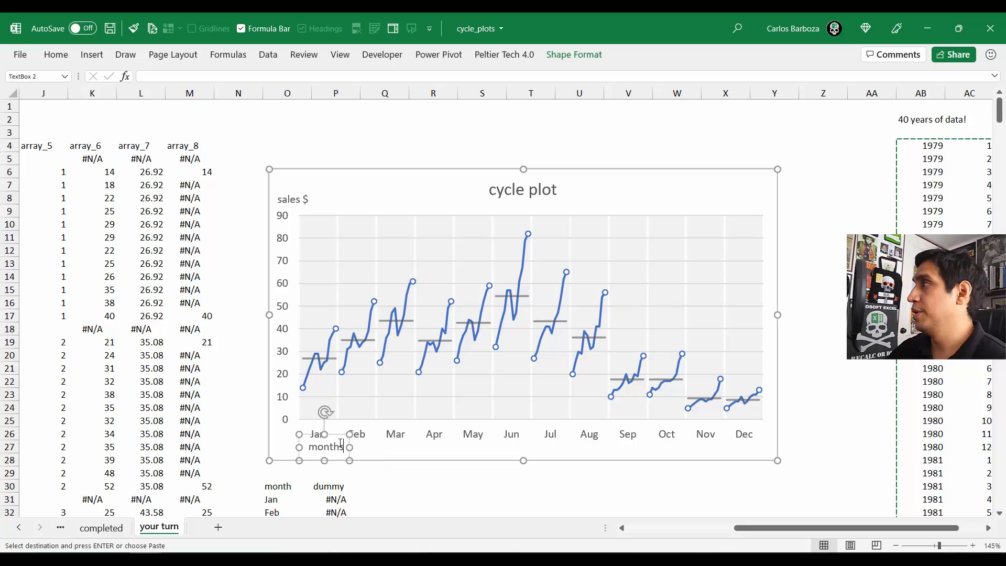
{"action": "type", "text": "s"}
Step: Italicize the "months" text box below the Jan axis label
{"action": "left_click", "coordinate": [414, 498]}
{"action": "left_click", "coordinate": [344, 449]}
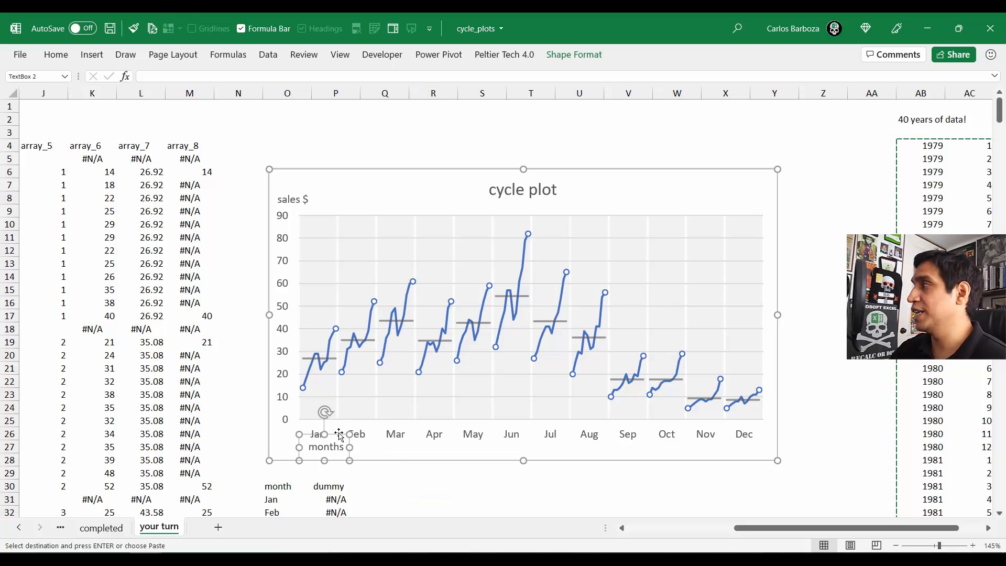
{"action": "left_click", "coordinate": [55, 54]}
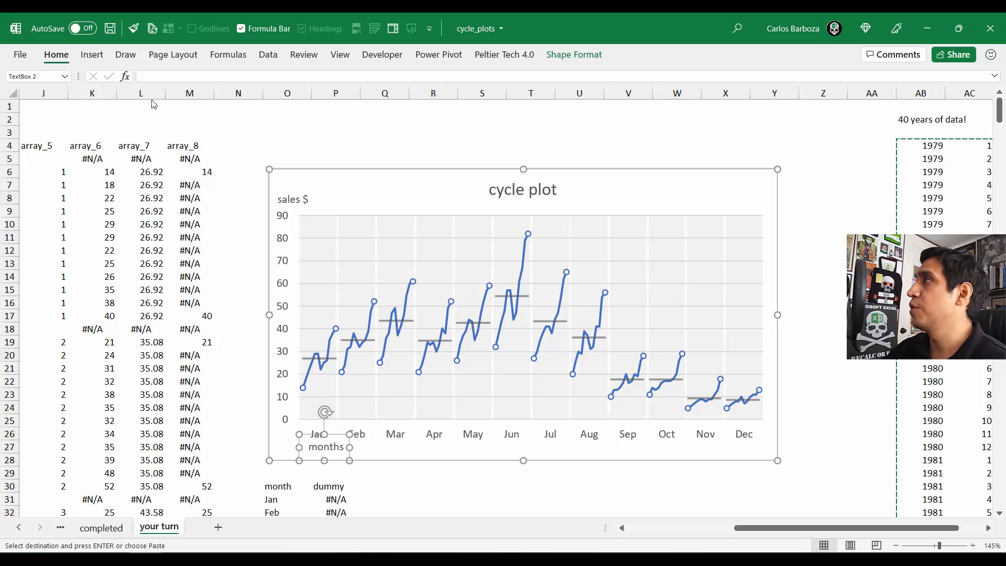
{"action": "left_click", "coordinate": [137, 101]}
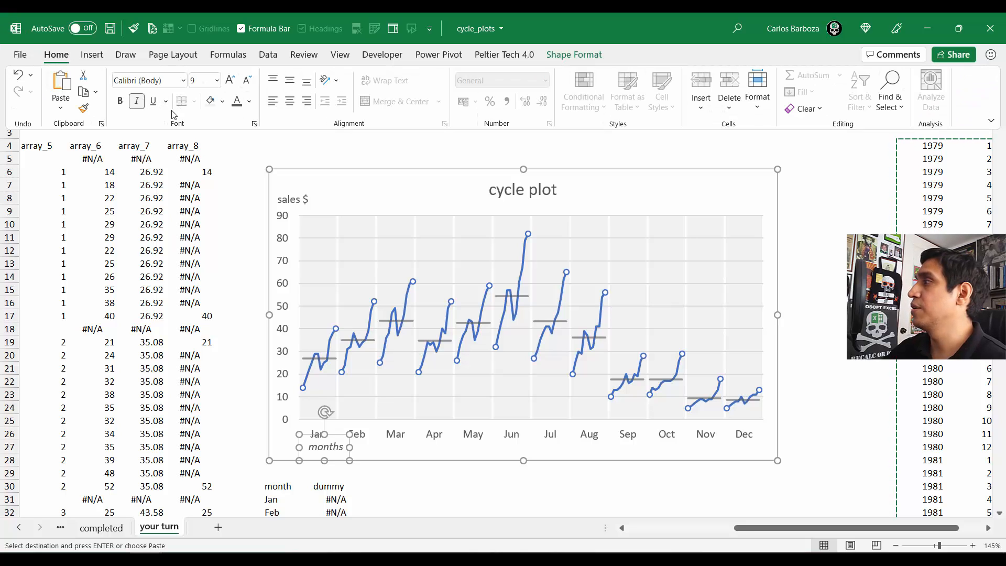
{"action": "left_click", "coordinate": [294, 202]}
{"action": "left_click", "coordinate": [282, 183]}
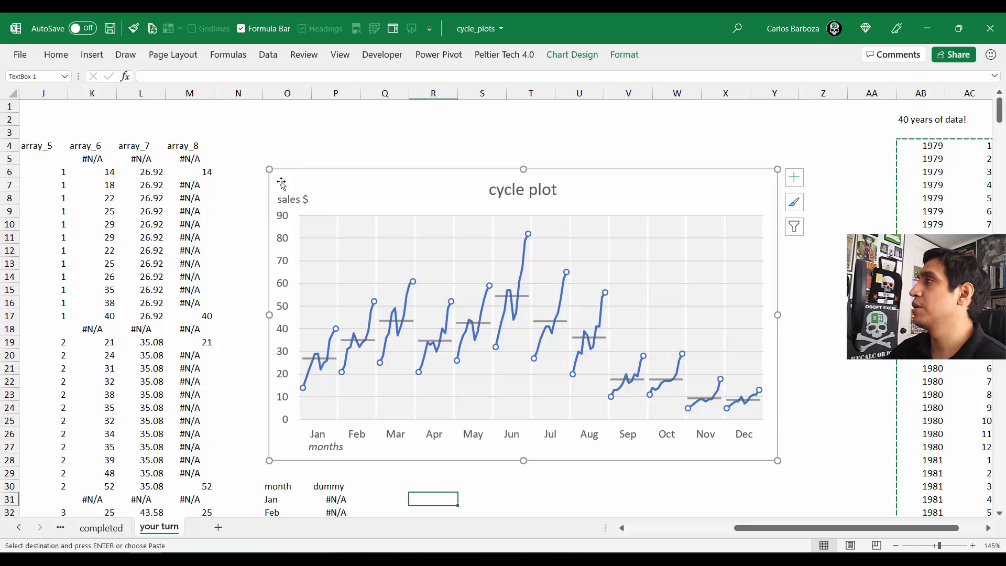
{"action": "left_click", "coordinate": [296, 201]}
{"action": "left_click", "coordinate": [285, 181]}
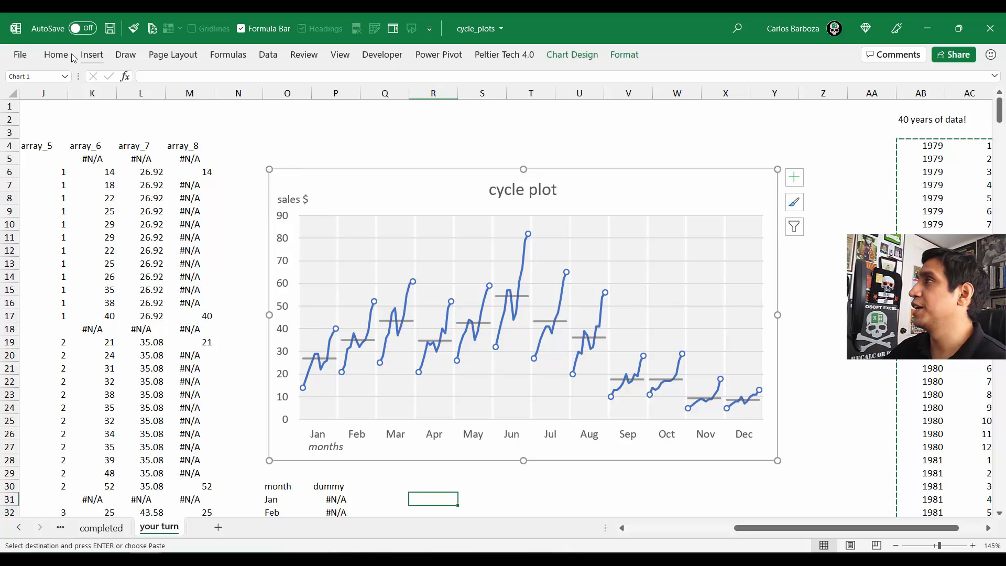
{"action": "left_click", "coordinate": [55, 55]}
{"action": "left_click", "coordinate": [138, 101]}
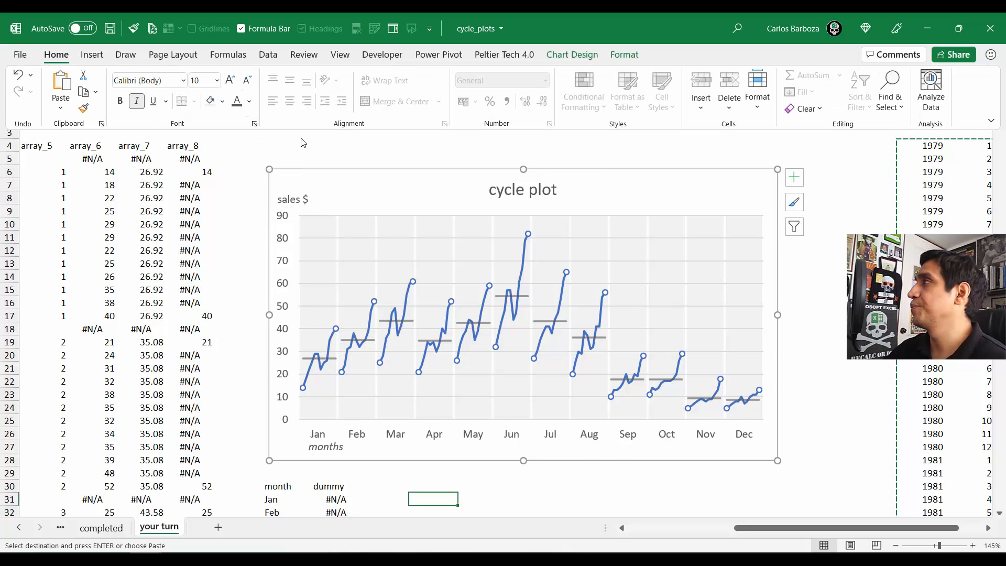
{"action": "key", "text": "ctrl+z"}
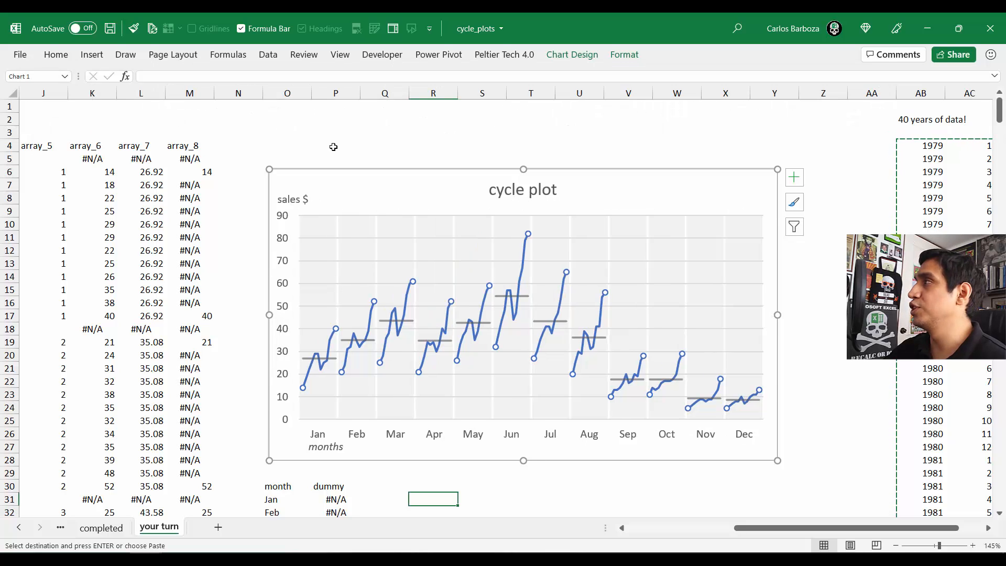
Step: Italicize the "sales $" text box above the vertical axis and deselect the chart
{"action": "left_click", "coordinate": [302, 194]}
{"action": "left_click", "coordinate": [304, 187]}
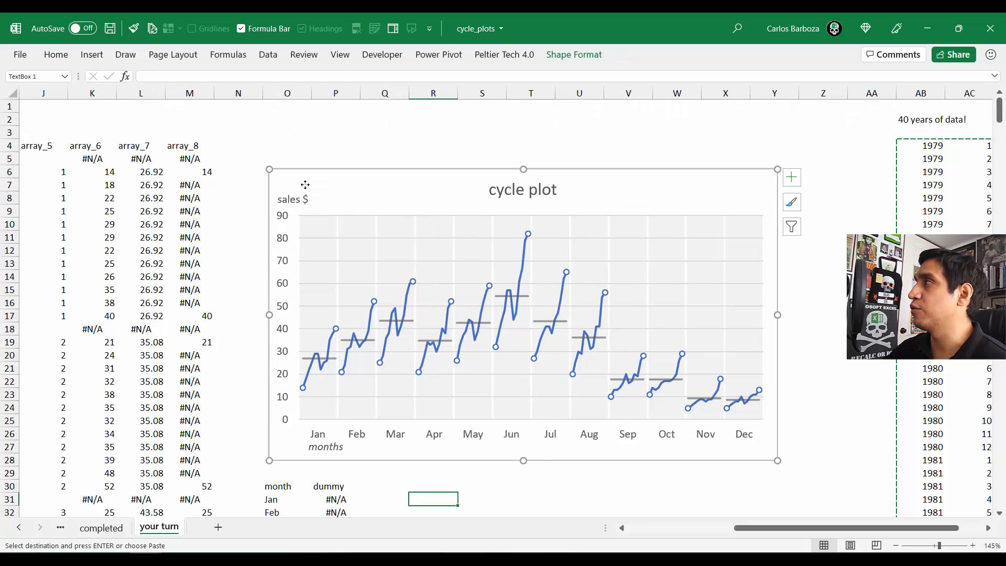
{"action": "left_click", "coordinate": [306, 192]}
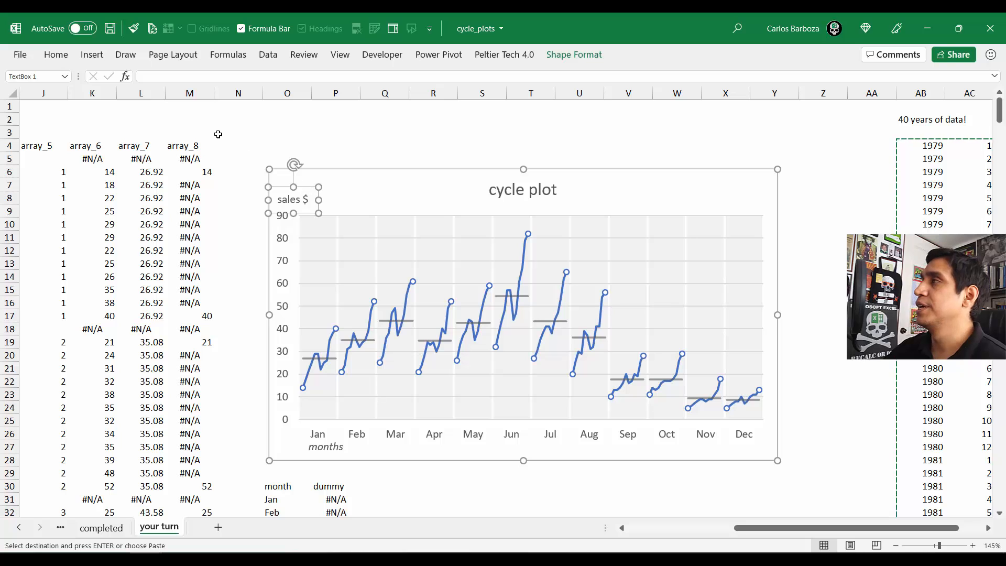
{"action": "left_click", "coordinate": [58, 61]}
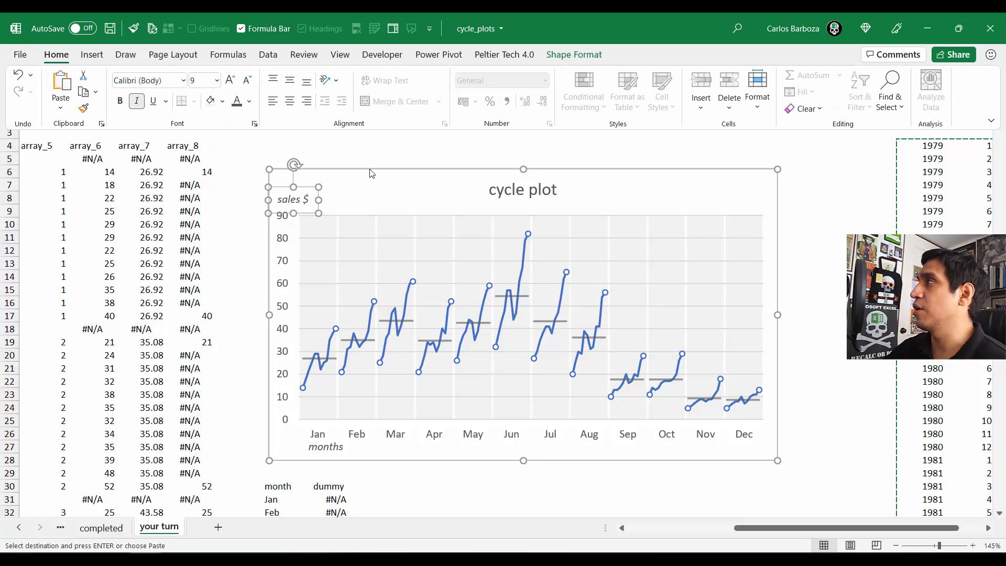
{"action": "left_click", "coordinate": [367, 155]}
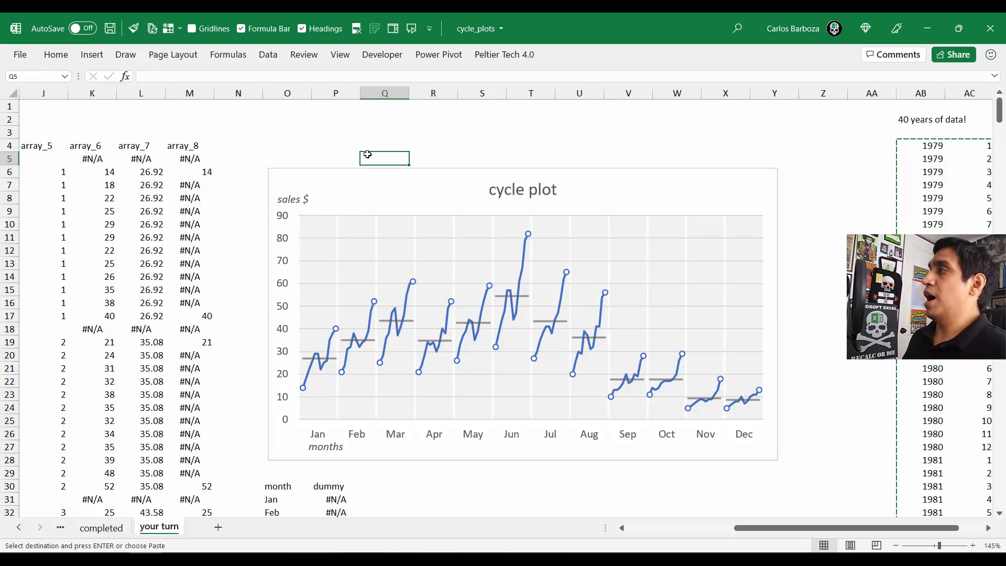
{"action": "left_click", "coordinate": [305, 197]}
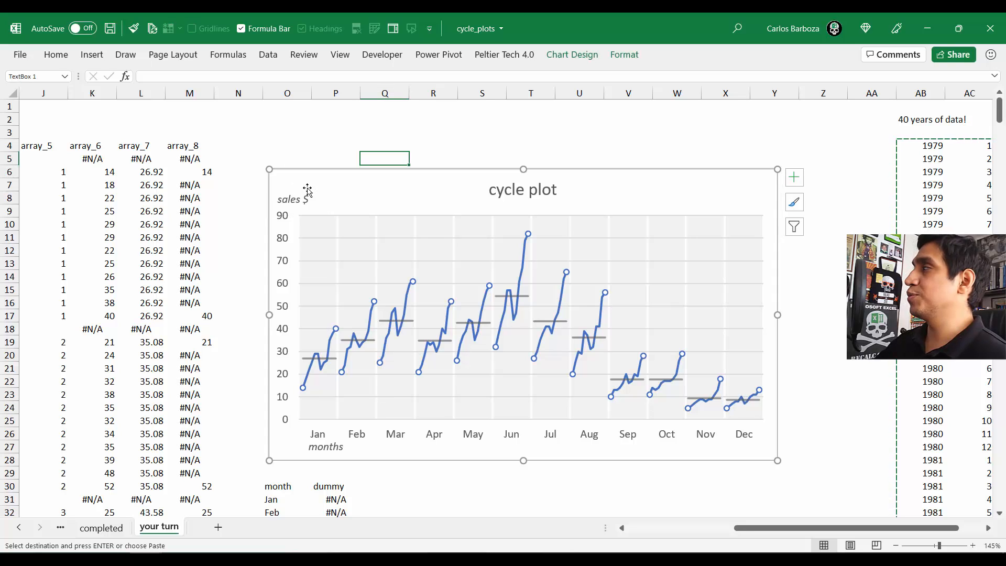
{"action": "left_click", "coordinate": [334, 159]}
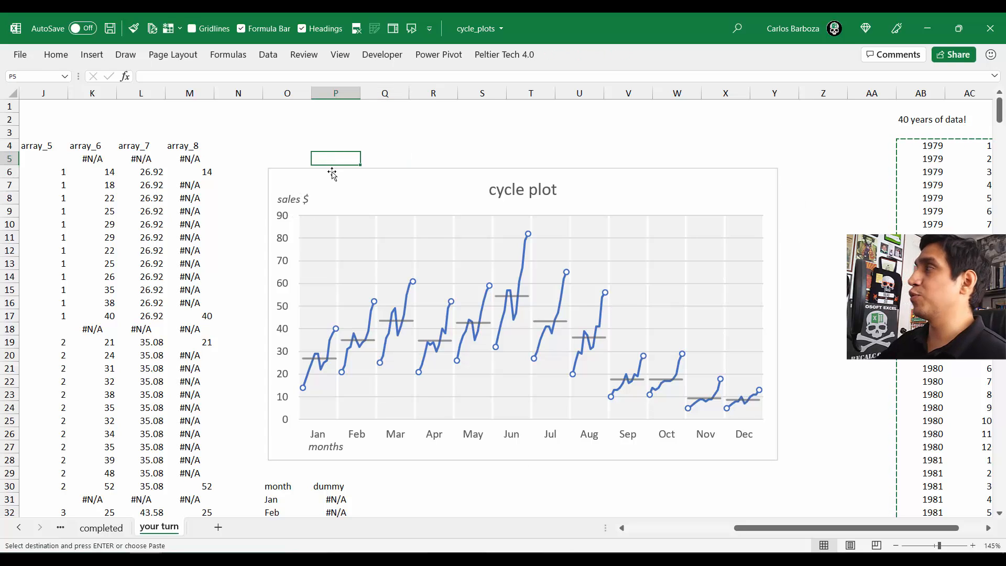
{"action": "left_click", "coordinate": [332, 174]}
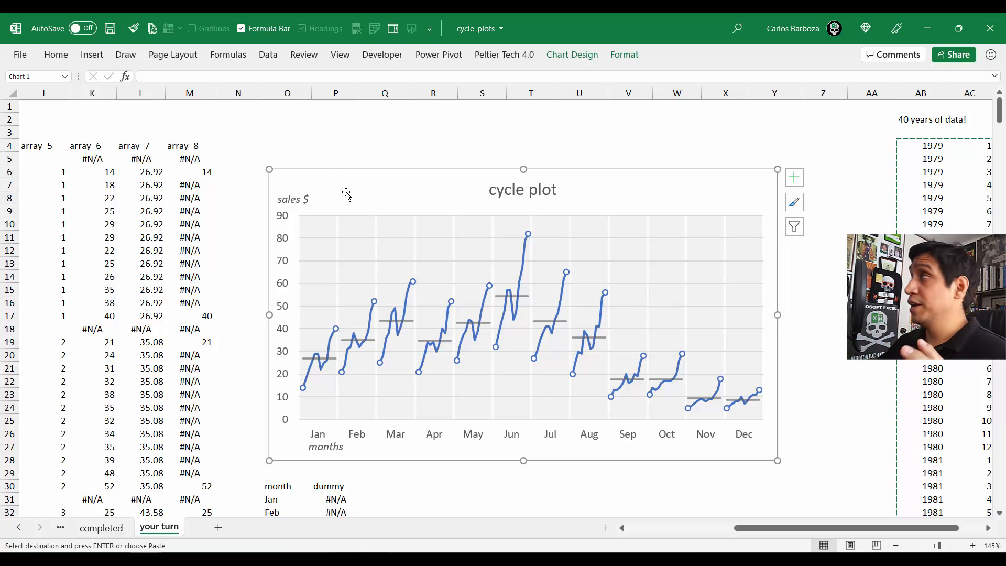
{"action": "left_click", "coordinate": [514, 59]}
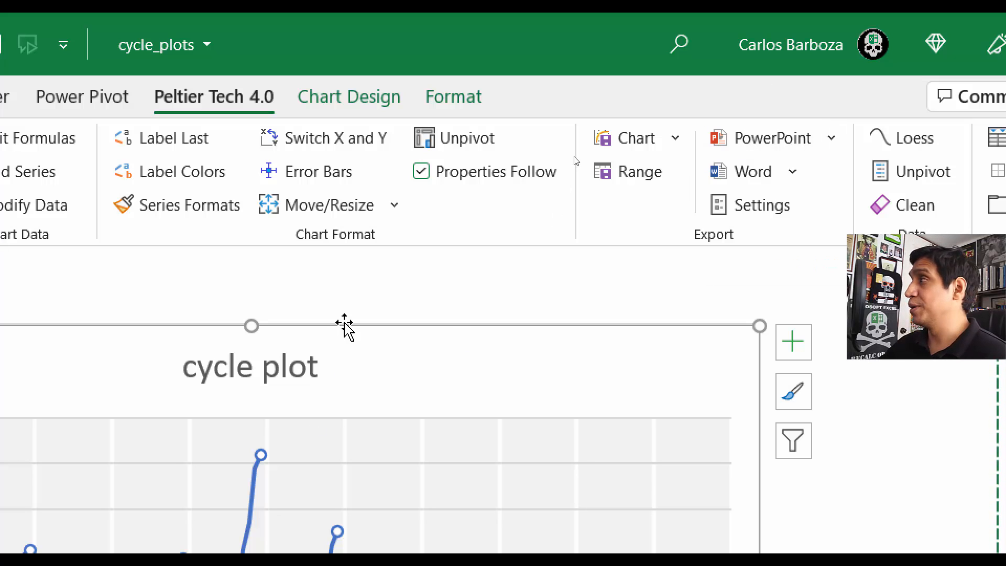
{"action": "left_click", "coordinate": [346, 325]}
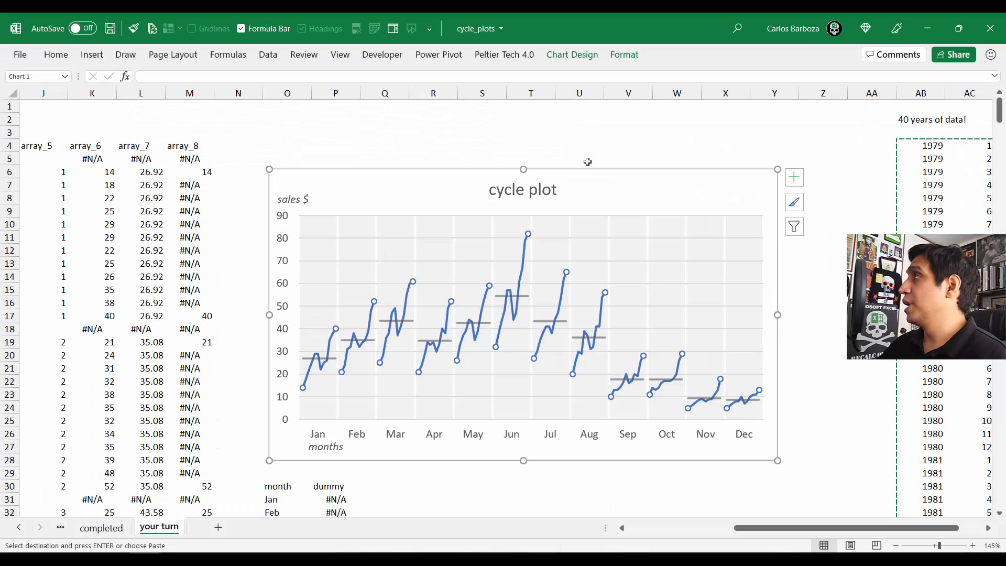
{"action": "left_click", "coordinate": [304, 198]}
Step: Export the cycle plot chart to a PowerPoint slide with Peltier Tech
{"action": "key", "text": "Escape"}
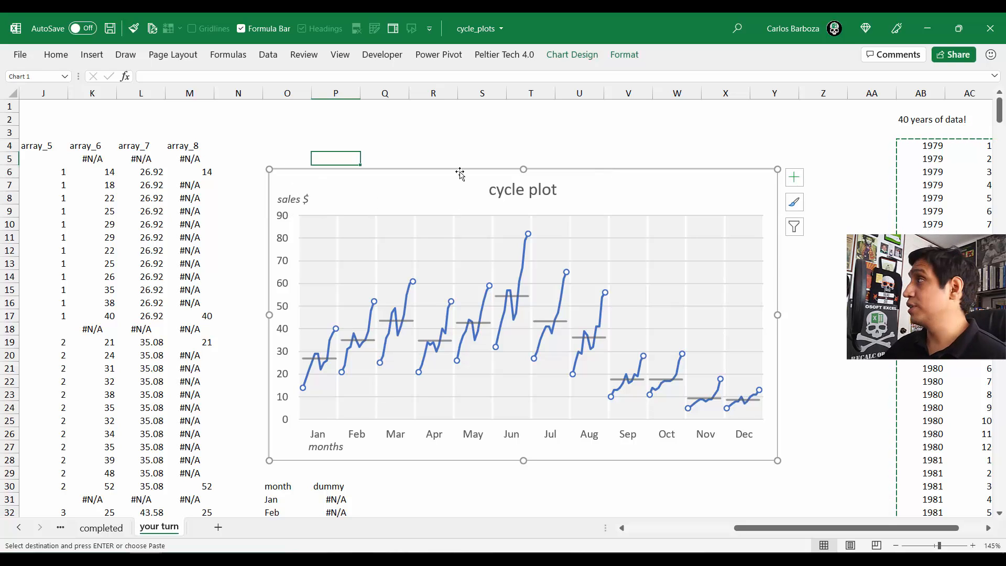
{"action": "left_click", "coordinate": [516, 60]}
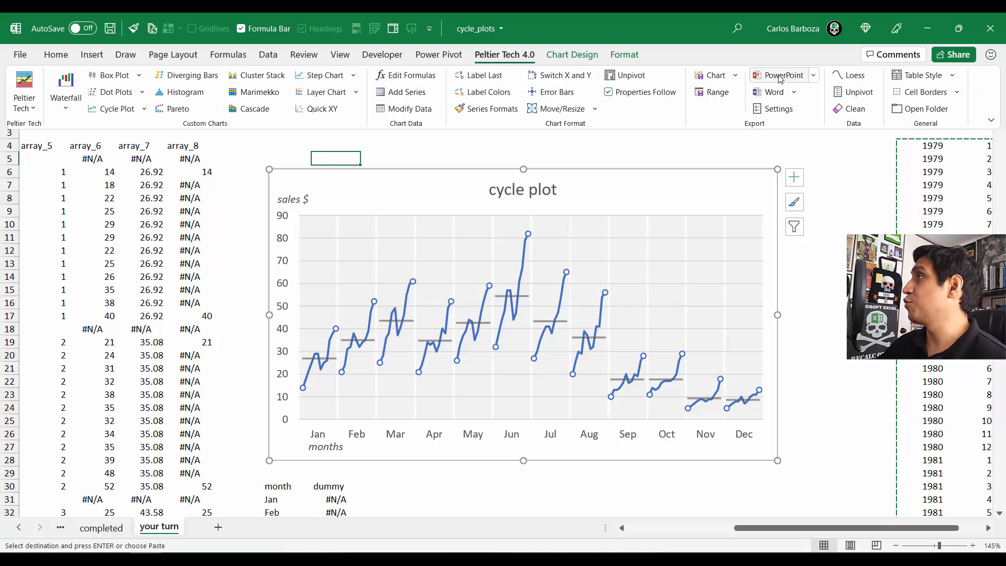
{"action": "left_click", "coordinate": [781, 79]}
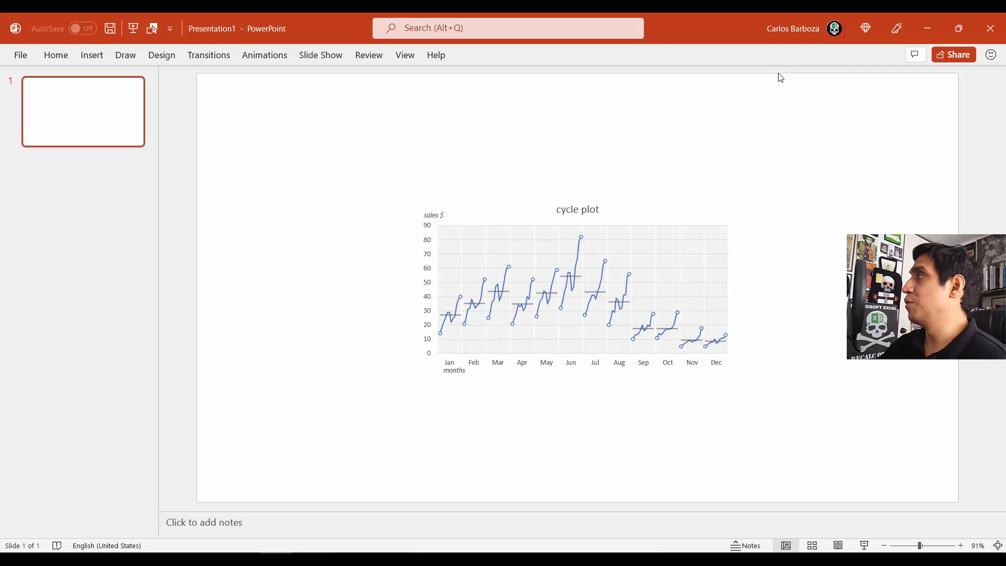
Step: Move and enlarge the exported cycle plot so it nearly fills the slide
{"action": "left_click", "coordinate": [620, 212]}
{"action": "left_click_drag", "start_coordinate": [573, 198], "coordinate": [415, 97]}
{"action": "left_click_drag", "start_coordinate": [539, 267], "coordinate": [952, 495]}
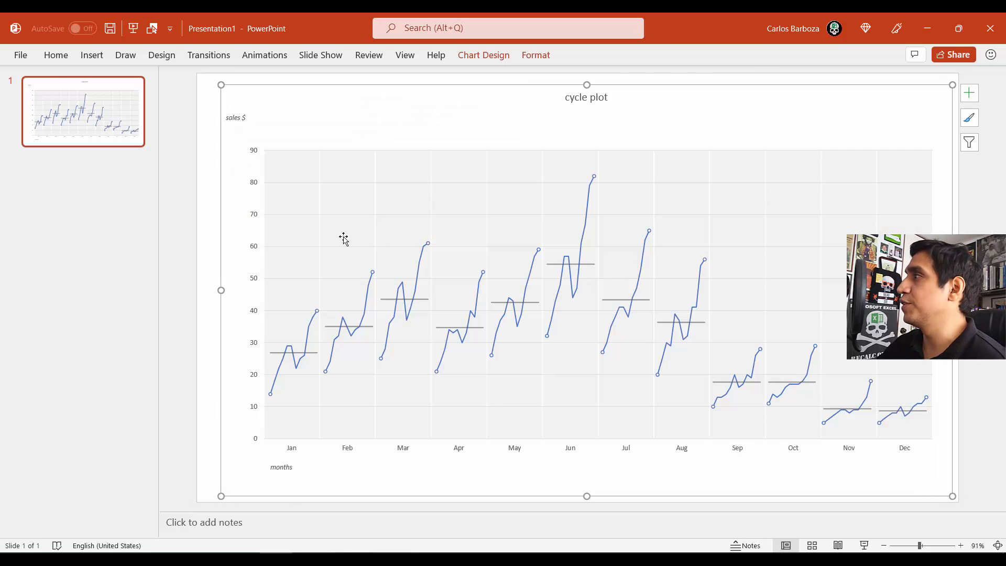
{"action": "left_click_drag", "start_coordinate": [284, 133], "coordinate": [289, 131]}
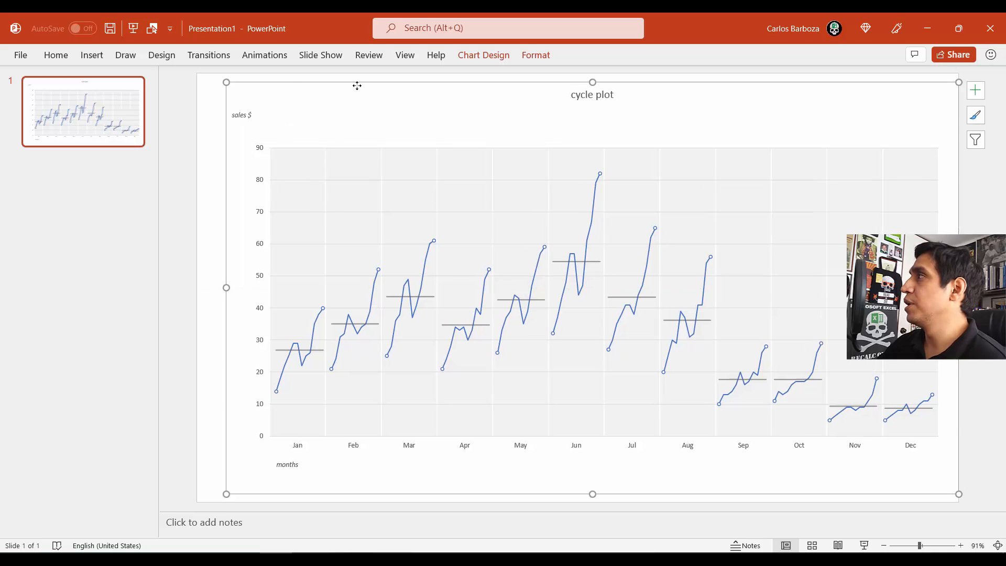
{"action": "left_click_drag", "start_coordinate": [357, 85], "coordinate": [346, 84]}
Step: Move the "sales $" label just above the vertical axis values and the "months" label closer below Jan
{"action": "left_click", "coordinate": [238, 115]}
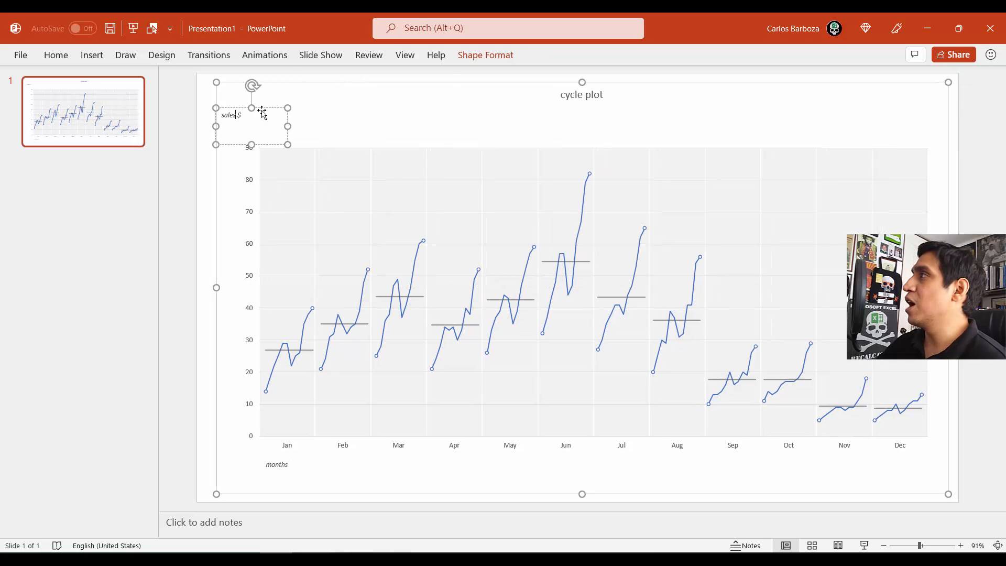
{"action": "left_click_drag", "start_coordinate": [262, 112], "coordinate": [284, 131]}
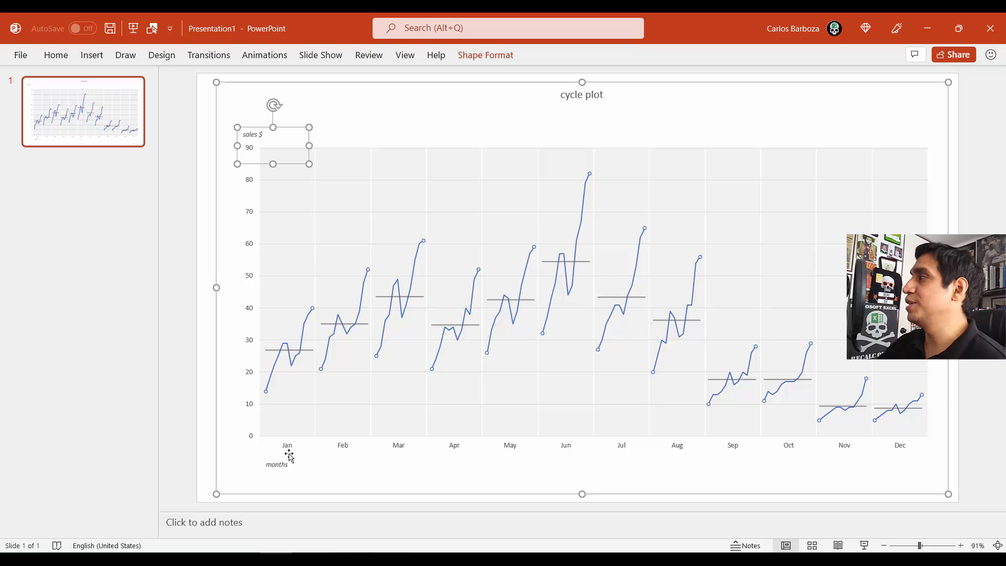
{"action": "left_click", "coordinate": [289, 456]}
{"action": "left_click", "coordinate": [288, 464]}
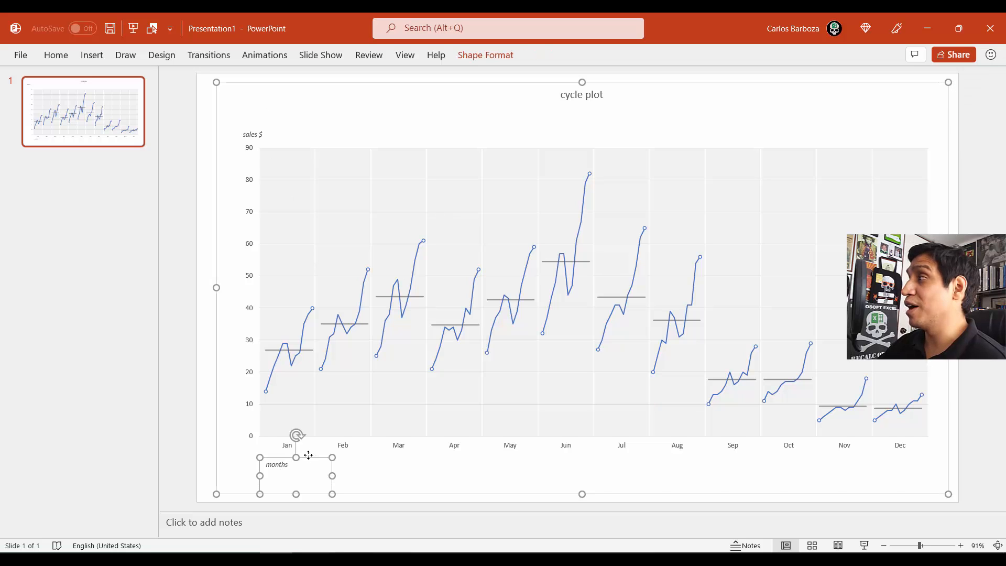
{"action": "left_click_drag", "start_coordinate": [308, 457], "coordinate": [308, 452]}
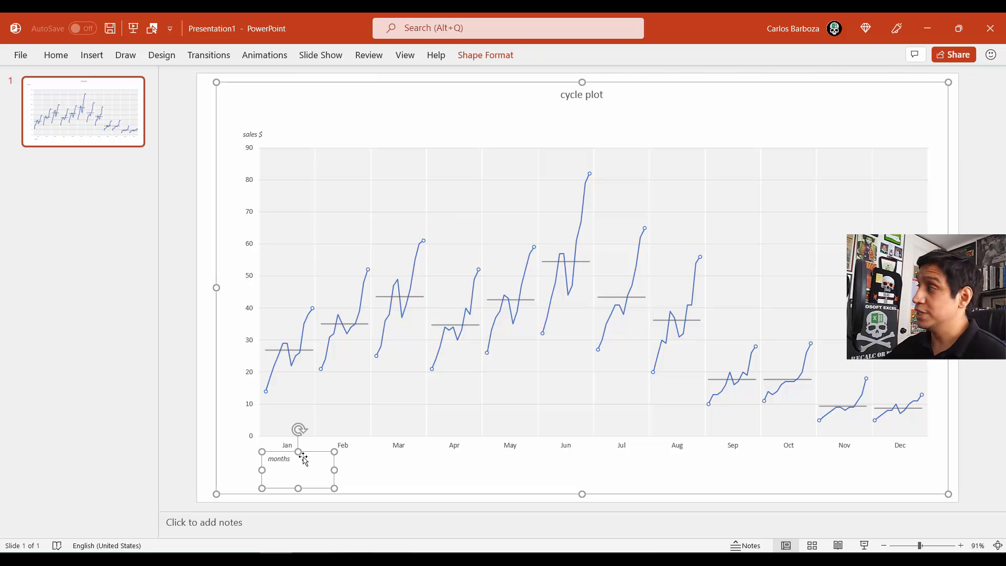
Step: Set the outline weight of the "sales" series lines to 3 pt
{"action": "left_click", "coordinate": [587, 197]}
{"action": "right_click", "coordinate": [587, 197]}
{"action": "left_click", "coordinate": [636, 158]}
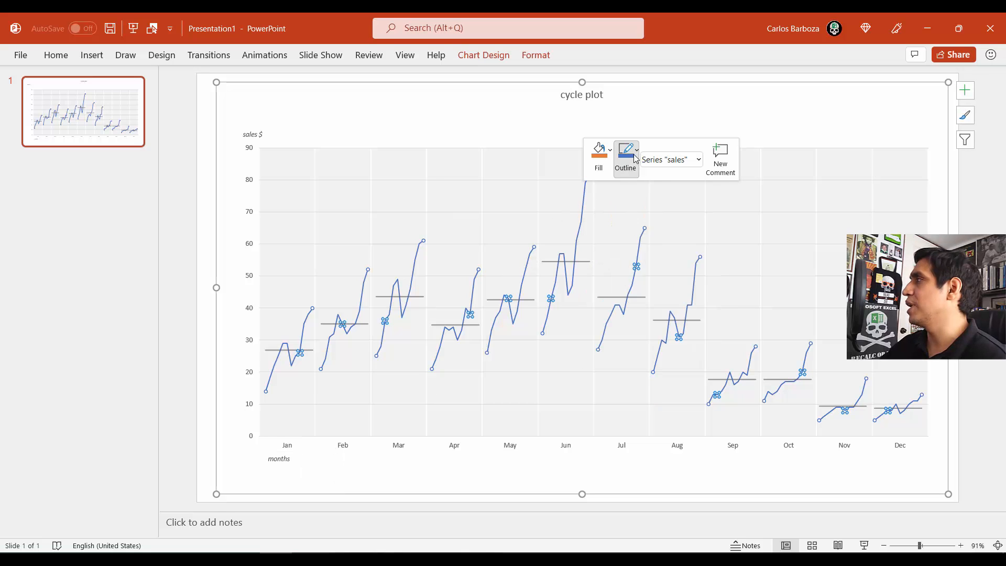
{"action": "mouse_move", "coordinate": [679, 371]}
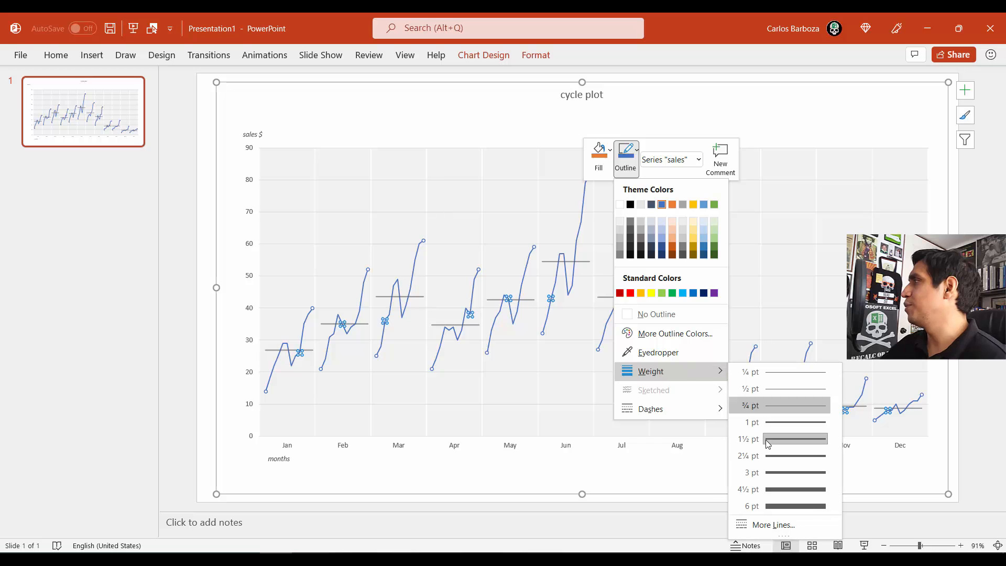
{"action": "left_click", "coordinate": [770, 472]}
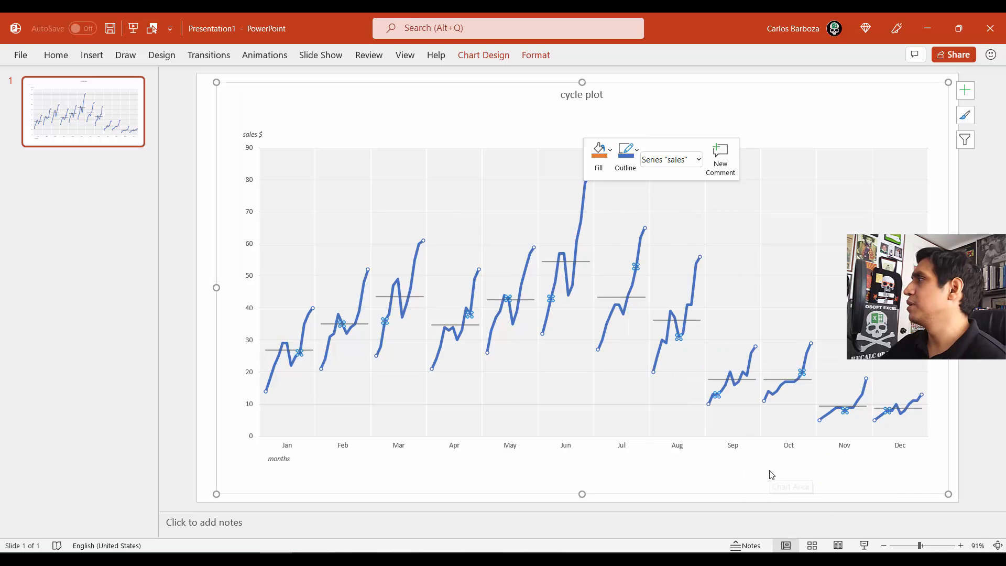
{"action": "left_click", "coordinate": [778, 221]}
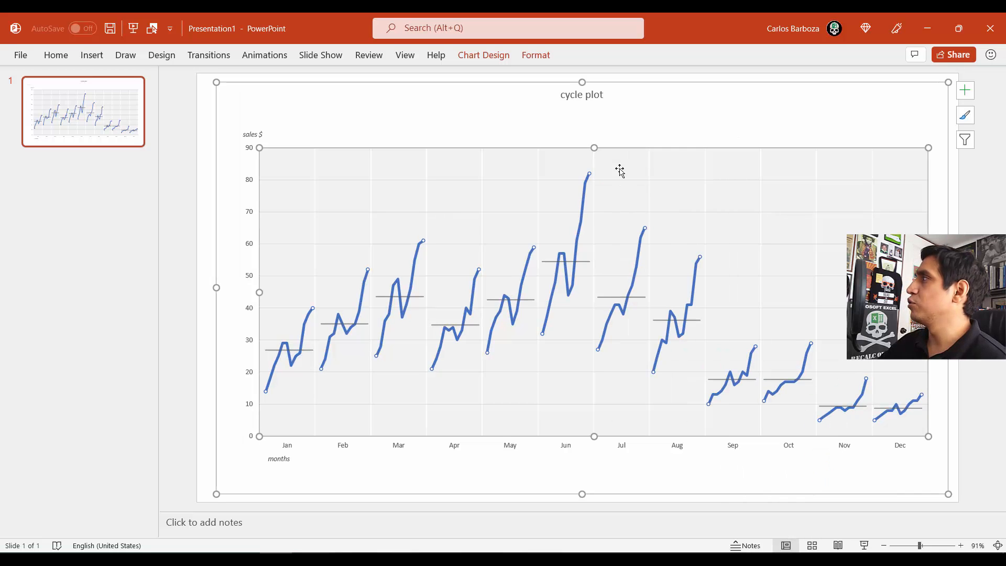
{"action": "left_click", "coordinate": [589, 176]}
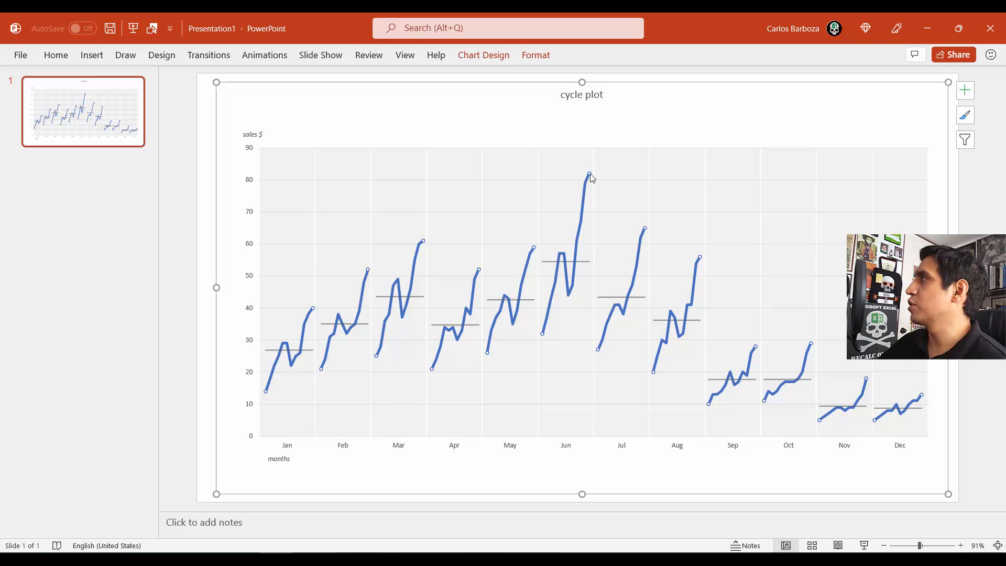
{"action": "right_click", "coordinate": [590, 176]}
{"action": "key", "text": "Down"}
{"action": "key", "text": "Down"}
{"action": "key", "text": "Down"}
{"action": "key", "text": "Down"}
{"action": "key", "text": "Down"}
{"action": "key", "text": "Down"}
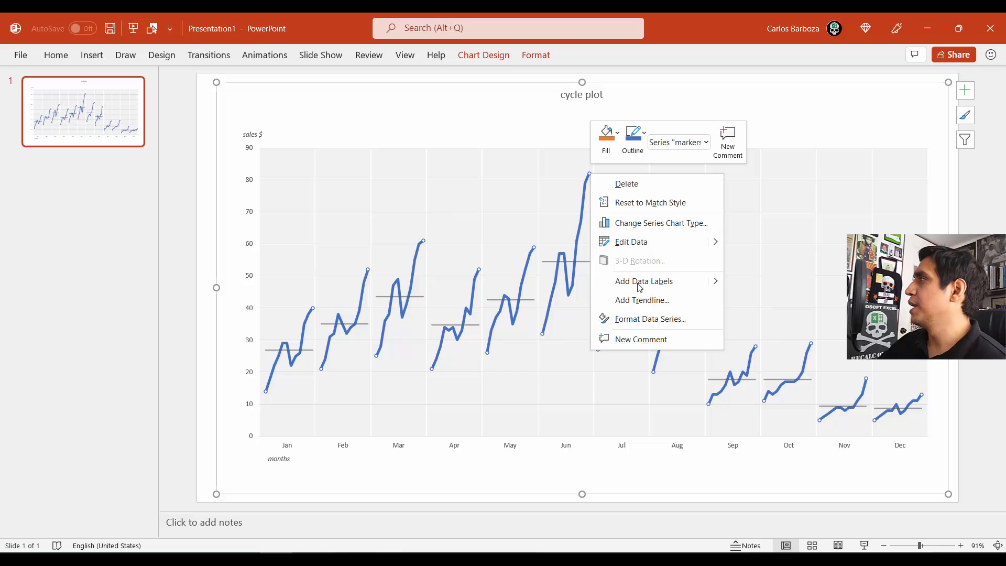
{"action": "key", "text": "Escape"}
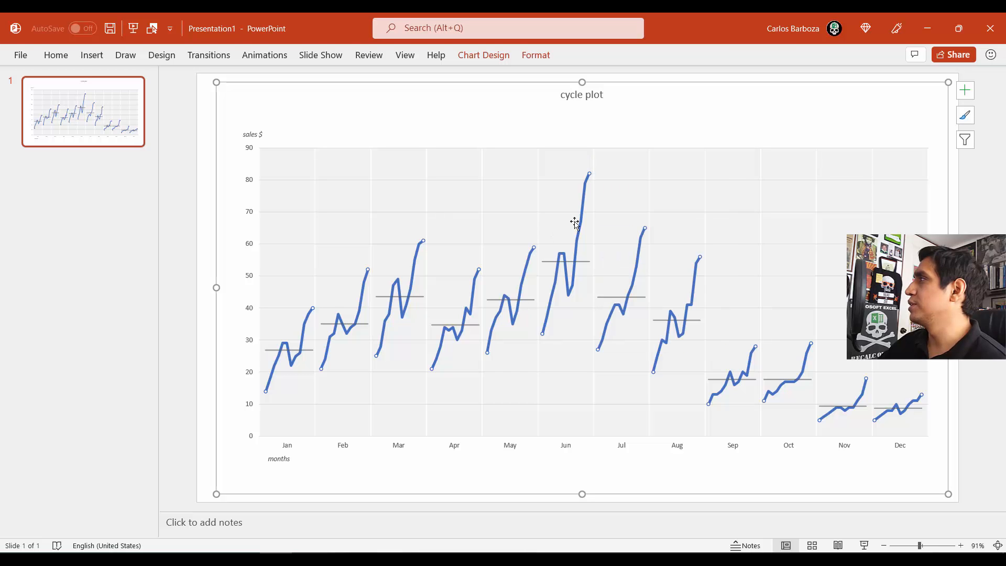
{"action": "right_click", "coordinate": [590, 177]}
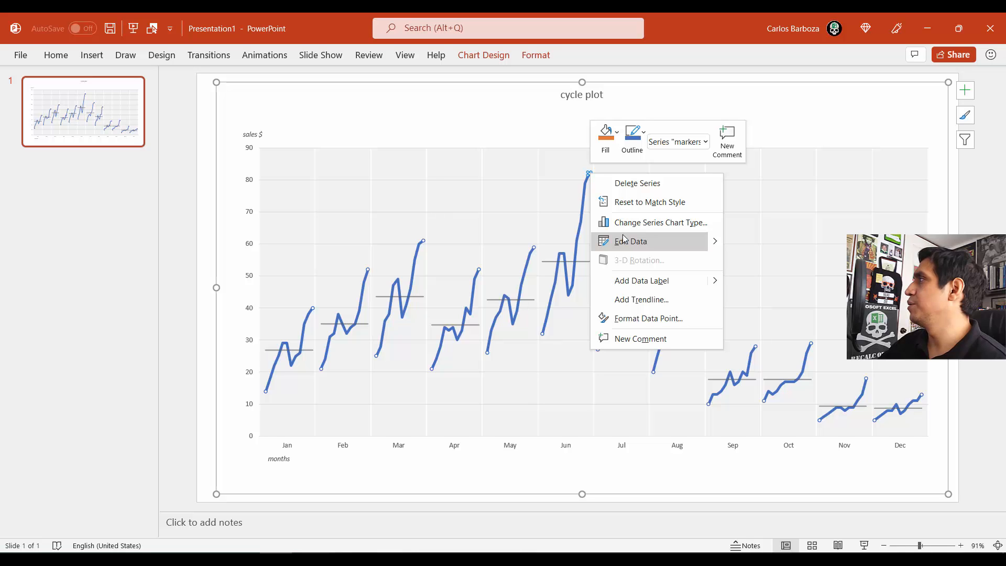
{"action": "left_click", "coordinate": [670, 319]}
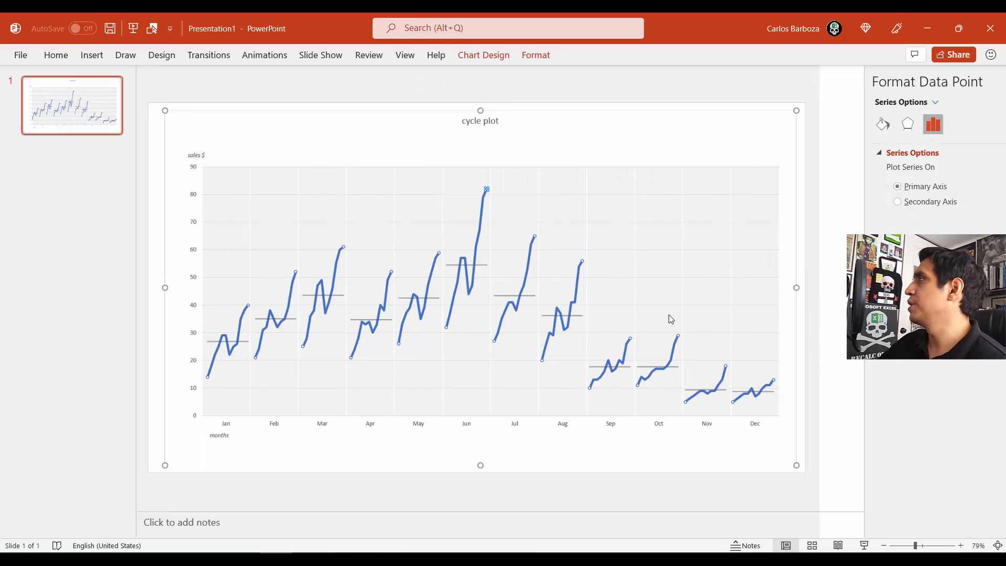
{"action": "left_click", "coordinate": [838, 124]}
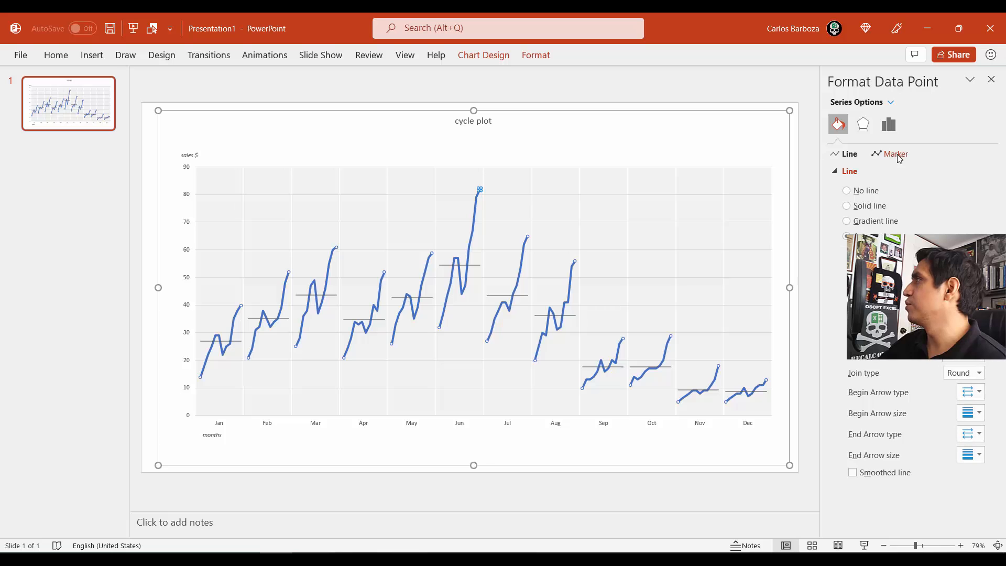
{"action": "left_click", "coordinate": [896, 153]}
{"action": "left_click", "coordinate": [885, 172]}
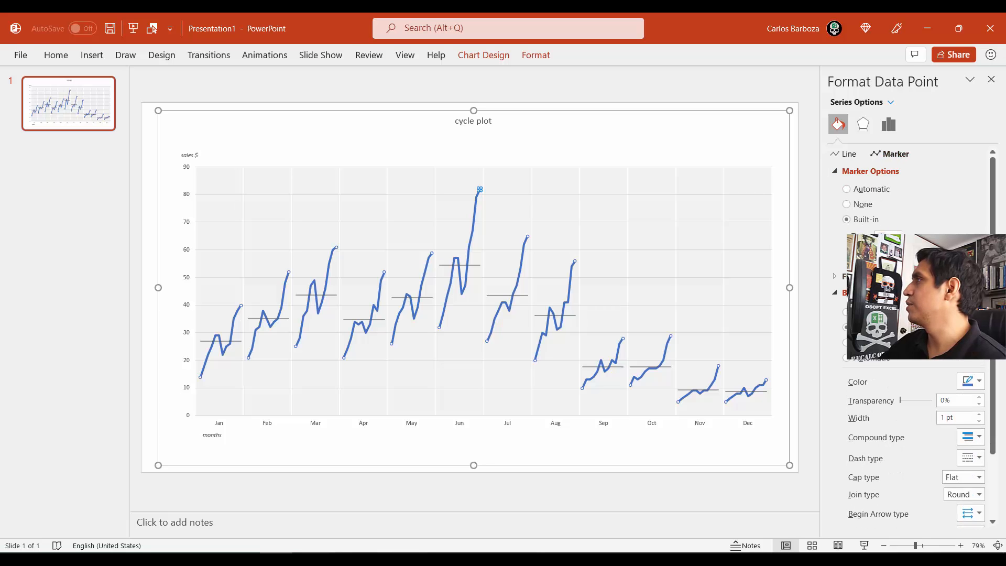
{"action": "left_click", "coordinate": [569, 100]}
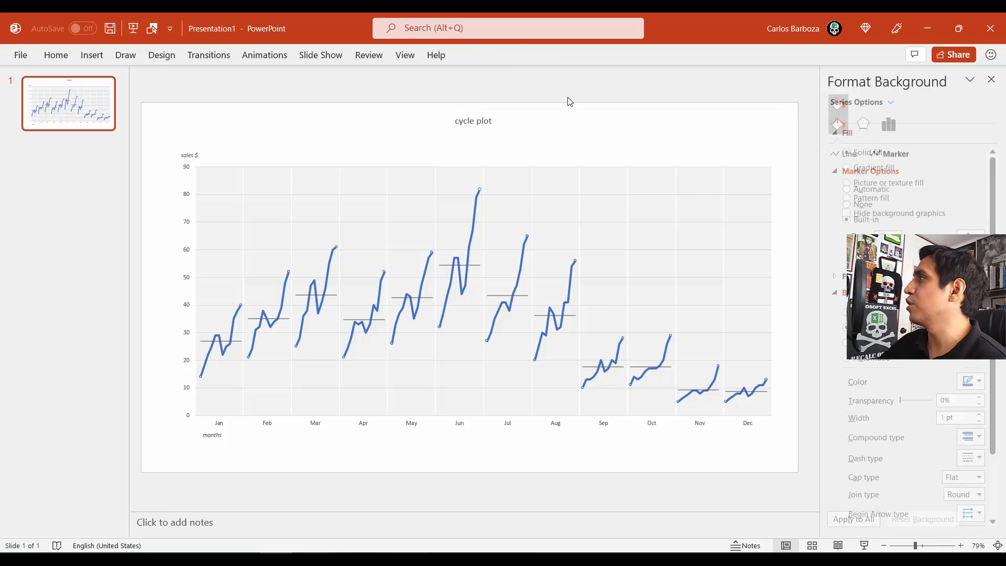
Step: Set the marker size of the line-end markers series to 10
{"action": "left_click", "coordinate": [521, 218]}
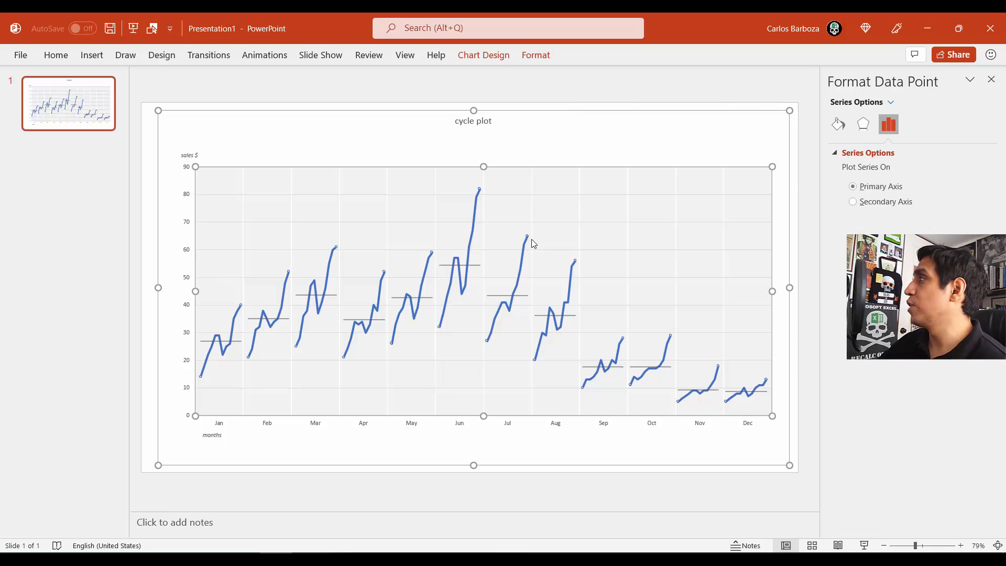
{"action": "left_click", "coordinate": [532, 241]}
{"action": "left_click", "coordinate": [529, 240]}
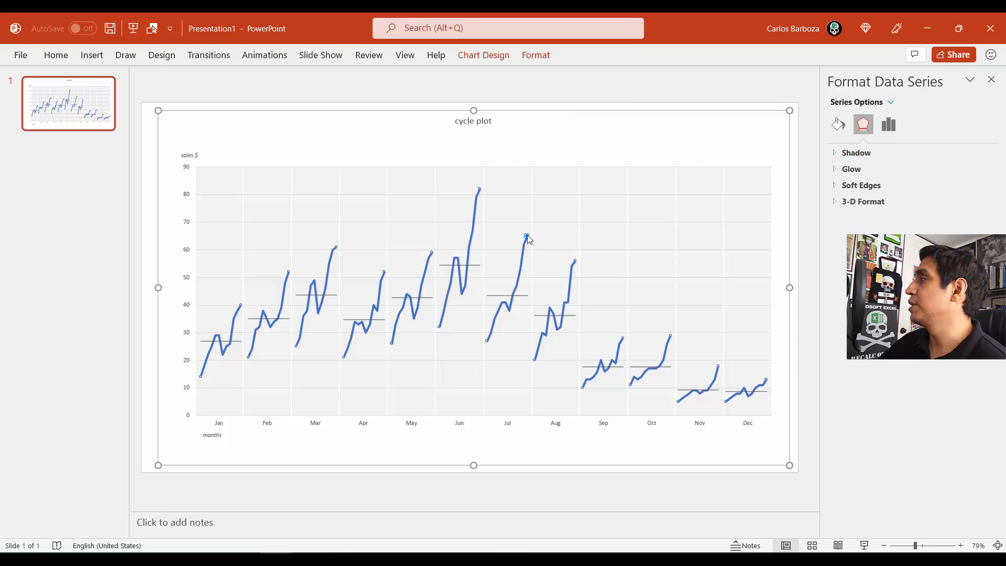
{"action": "left_click", "coordinate": [546, 251]}
{"action": "left_click", "coordinate": [576, 265]}
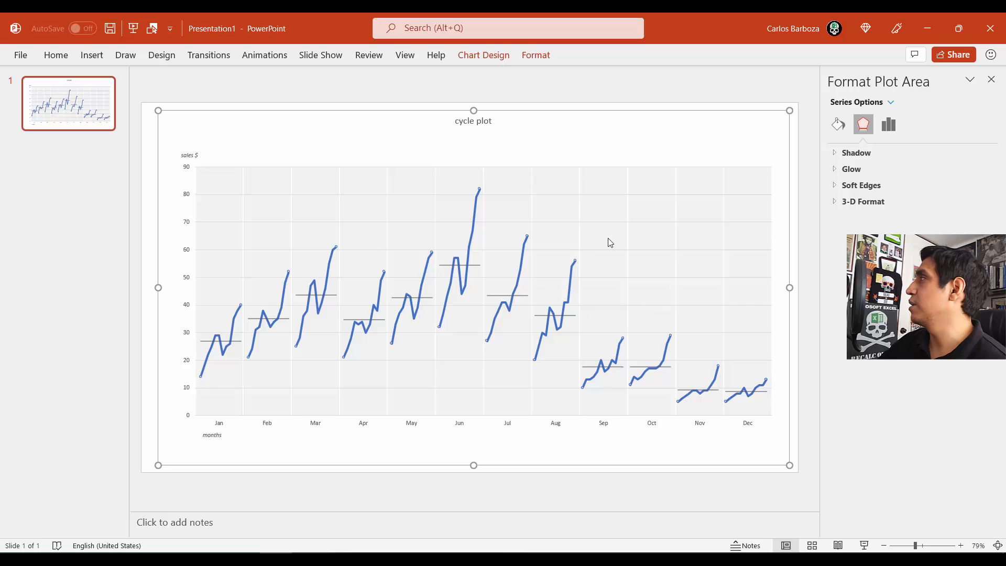
{"action": "left_click", "coordinate": [837, 124]}
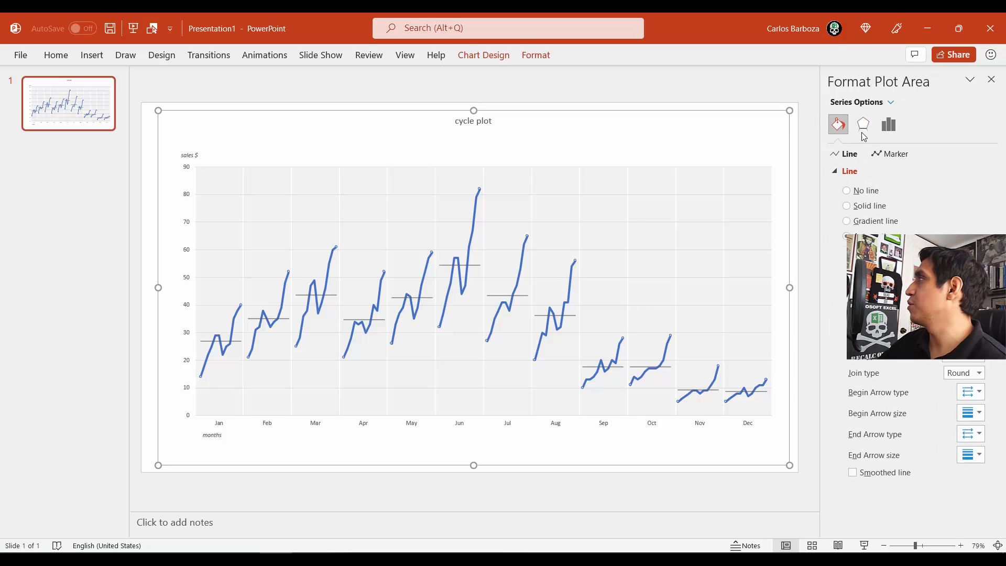
{"action": "left_click", "coordinate": [889, 154]}
{"action": "left_click", "coordinate": [887, 170]}
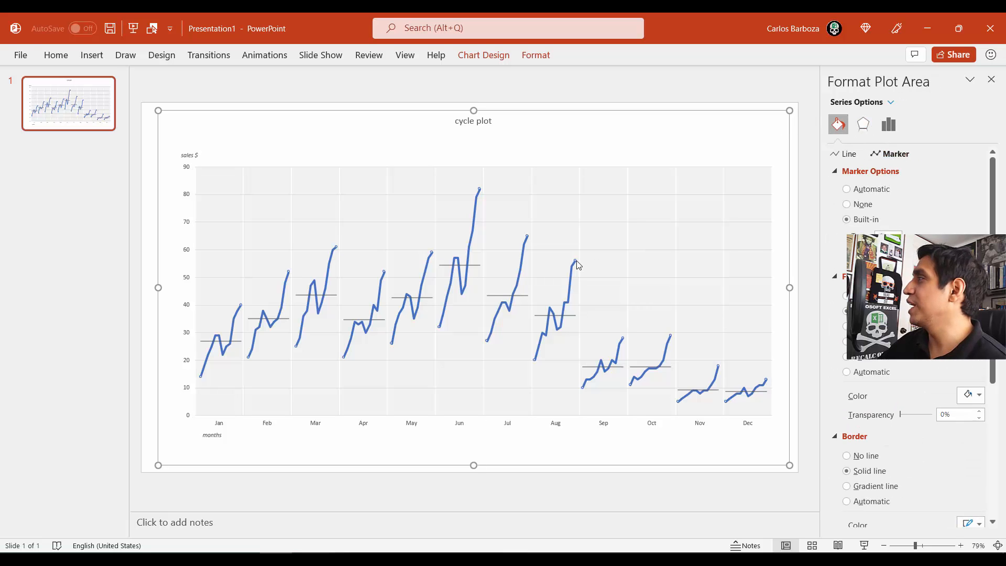
{"action": "mouse_move", "coordinate": [576, 263]}
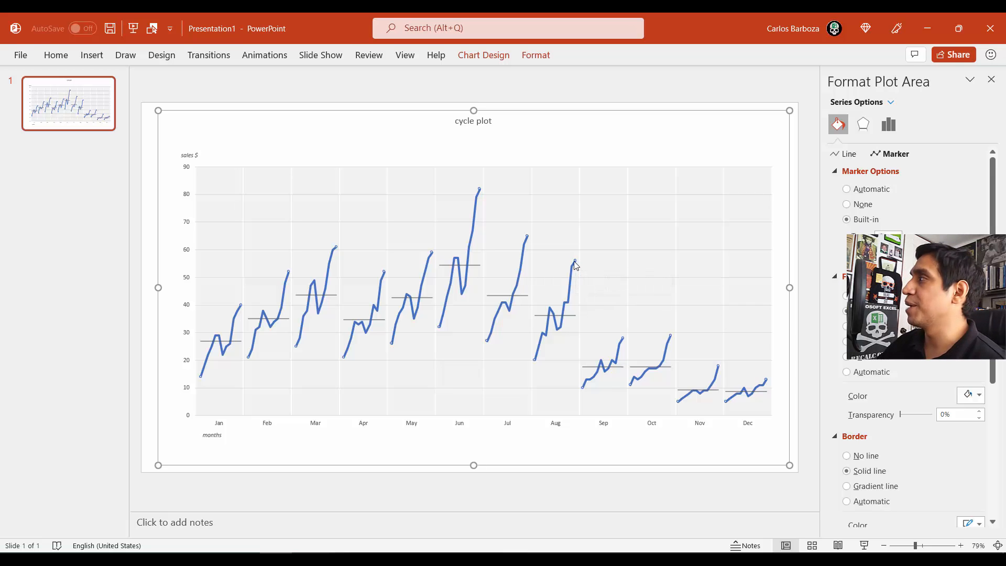
{"action": "left_click", "coordinate": [897, 252]}
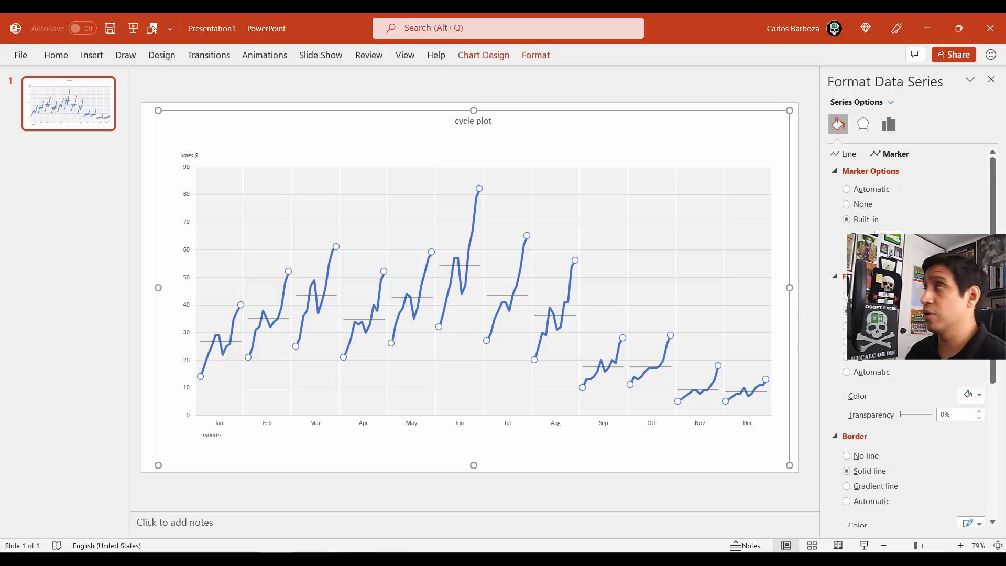
Step: Set the end markers' border width to 2 pt and their size to 8
{"action": "scroll", "coordinate": [984, 471], "scroll_direction": "down", "scroll_amount": 3}
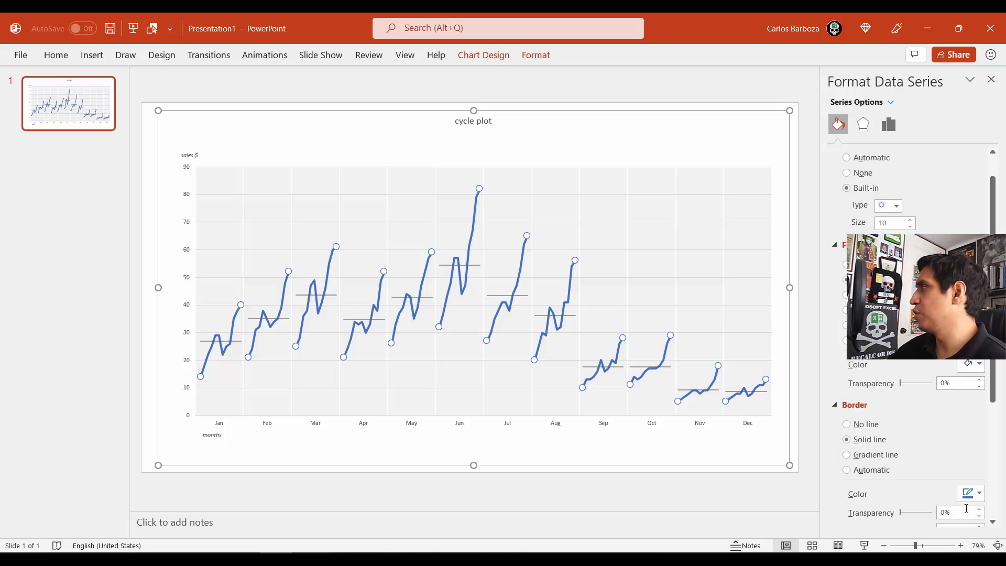
{"action": "left_click", "coordinate": [979, 464]}
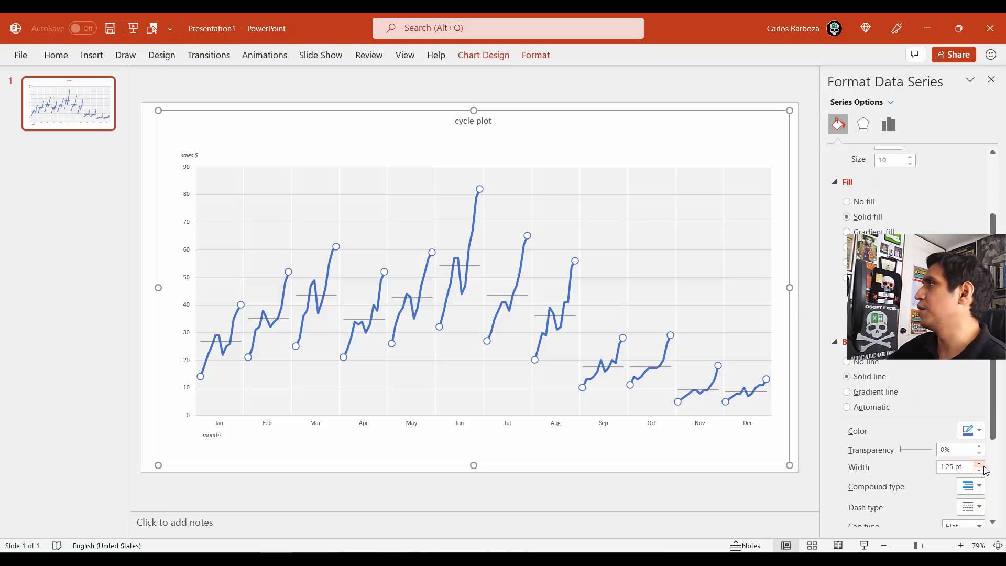
{"action": "left_click", "coordinate": [979, 464]}
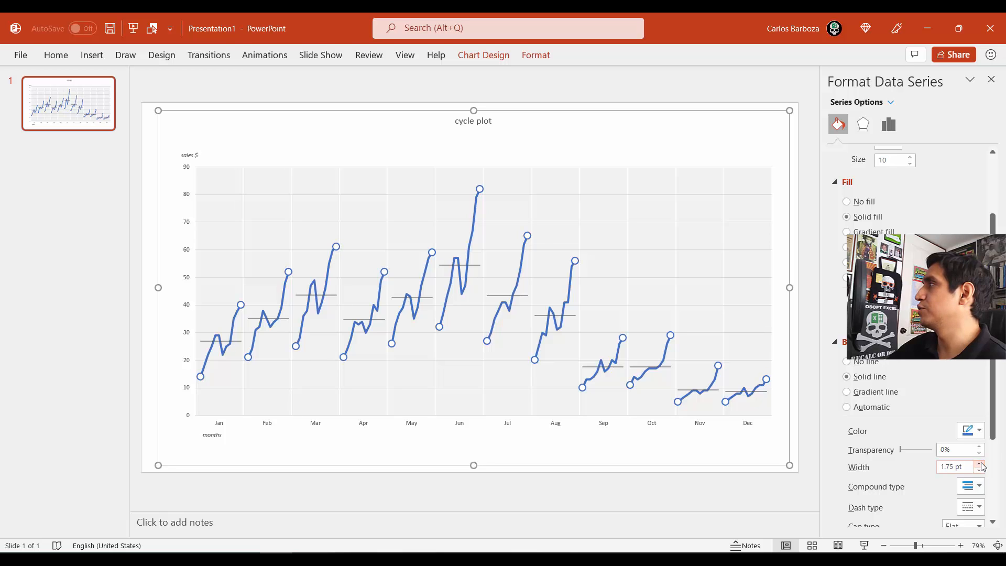
{"action": "left_click", "coordinate": [979, 464]}
{"action": "scroll", "coordinate": [978, 449], "scroll_direction": "up", "scroll_amount": 1}
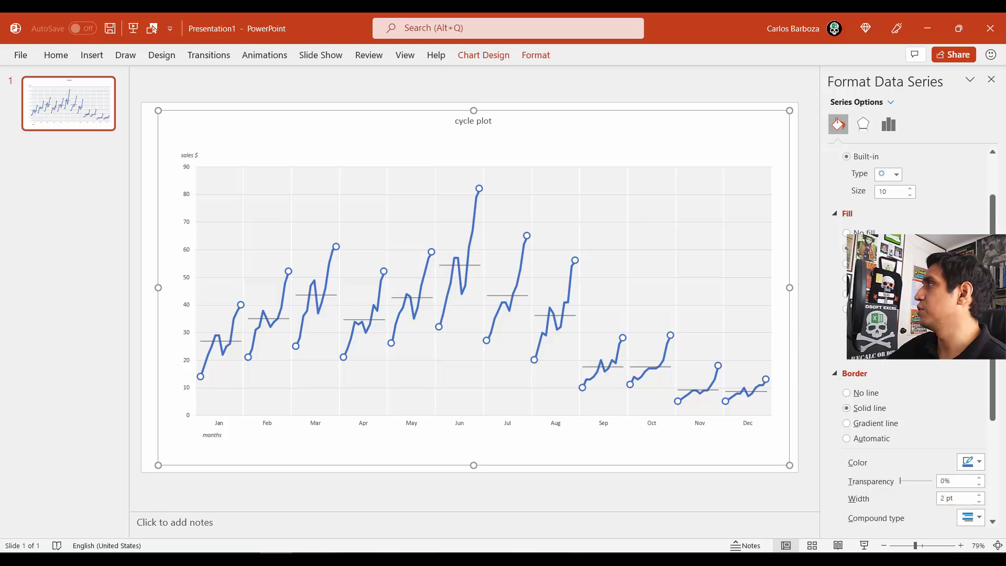
{"action": "left_click", "coordinate": [910, 195]}
{"action": "left_click", "coordinate": [911, 194]}
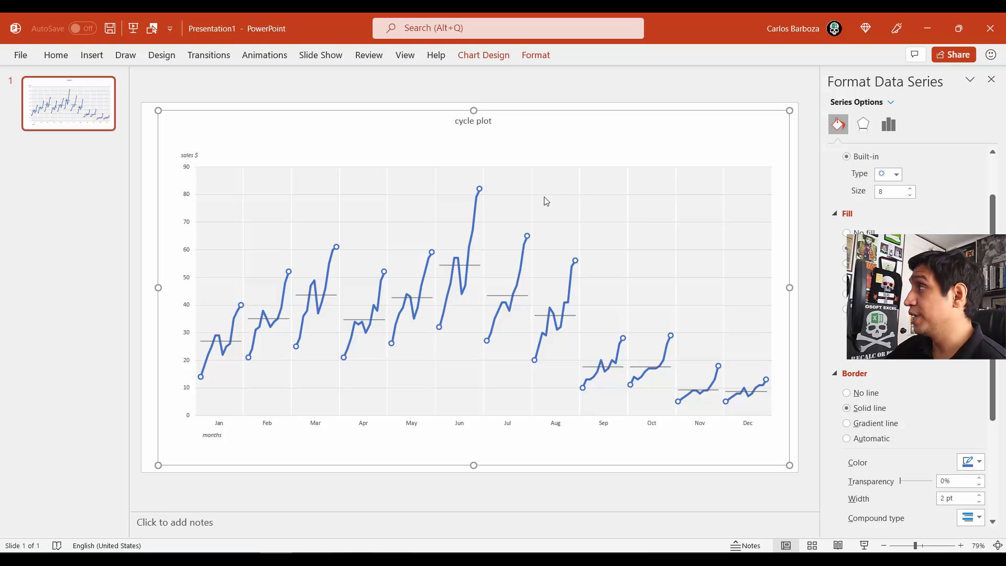
Step: Check the data-editing options of the slide's "sales" series and the Peltier Tech commands in the cycle_plots workbook in Excel
{"action": "left_click", "coordinate": [477, 221]}
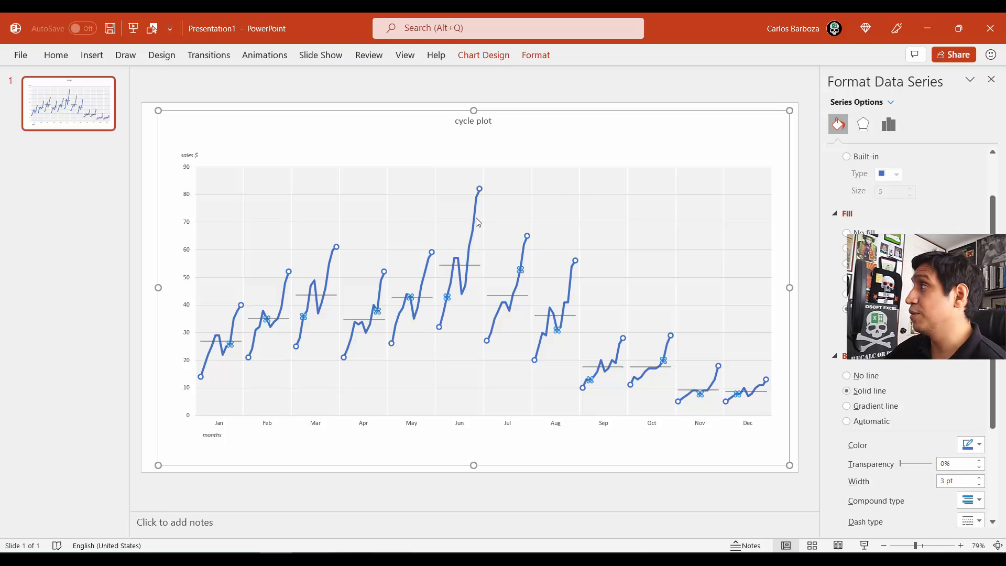
{"action": "right_click", "coordinate": [478, 221]}
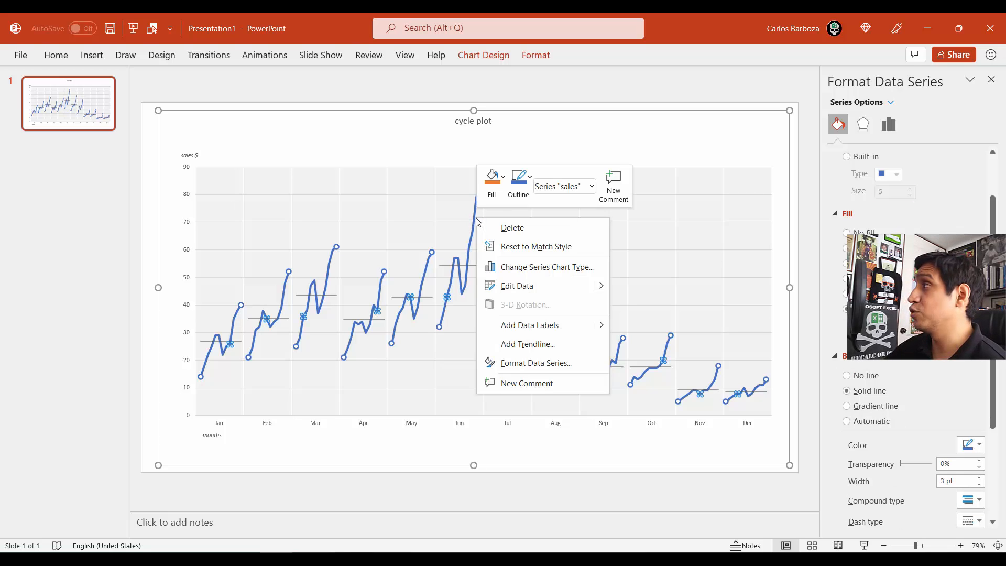
{"action": "left_click", "coordinate": [518, 286]}
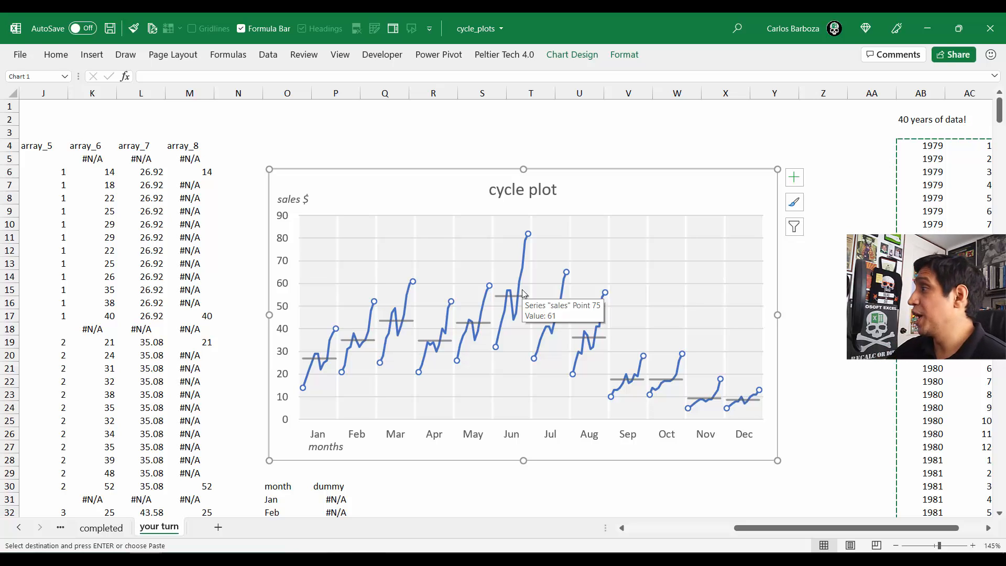
{"action": "left_click", "coordinate": [516, 56]}
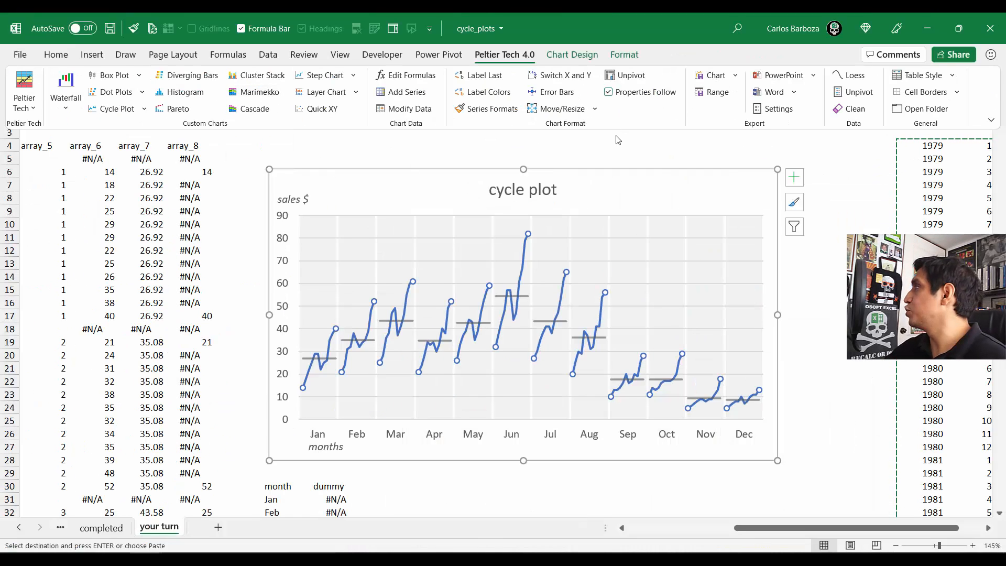
{"action": "left_click", "coordinate": [619, 140]}
Step: Switch to PowerPoint, close Presentation1 without saving, and return to the cycle_plots worksheet in Excel
{"action": "key", "text": "alt+Tab"}
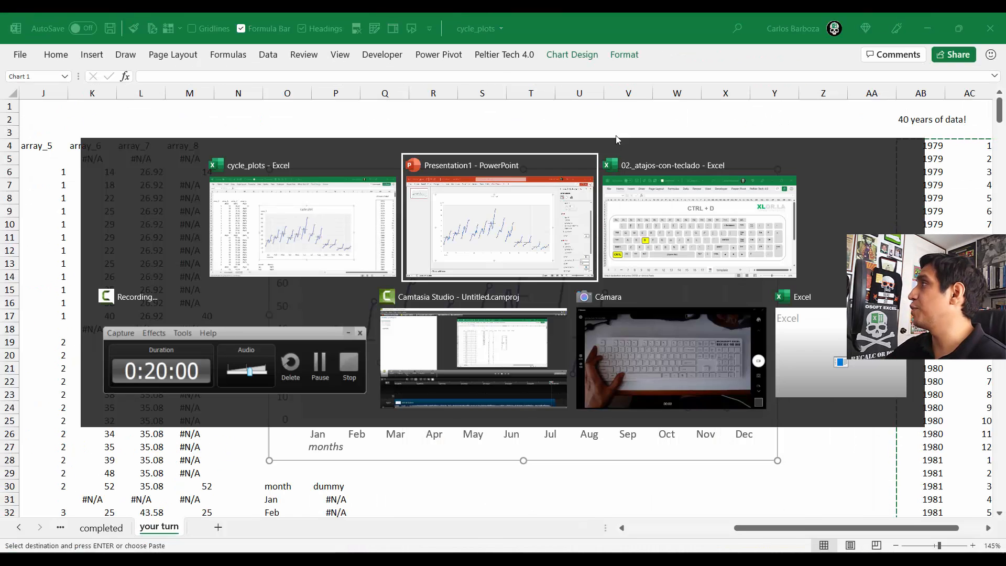
{"action": "key", "text": "alt+F4"}
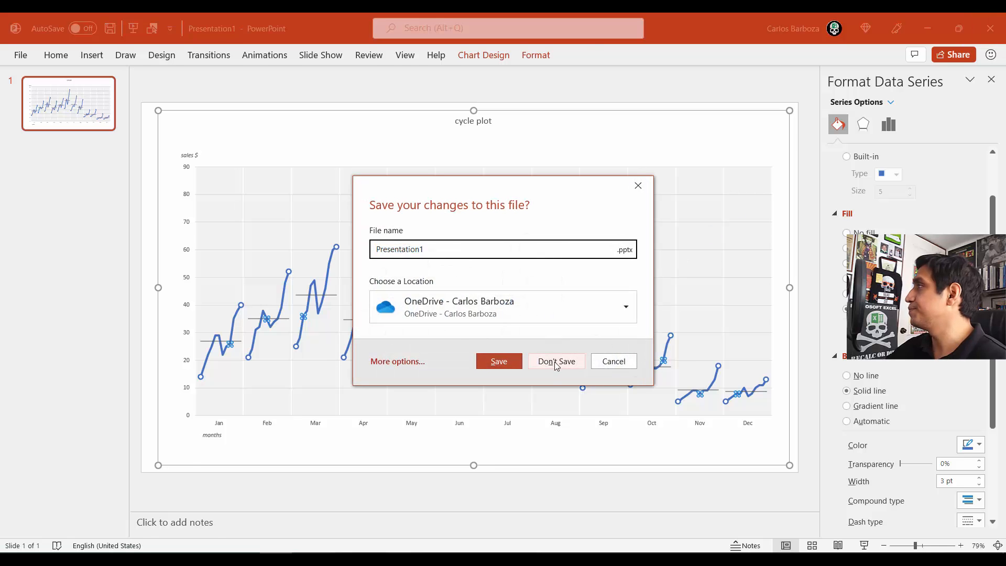
{"action": "left_click", "coordinate": [557, 360]}
{"action": "left_click", "coordinate": [451, 155]}
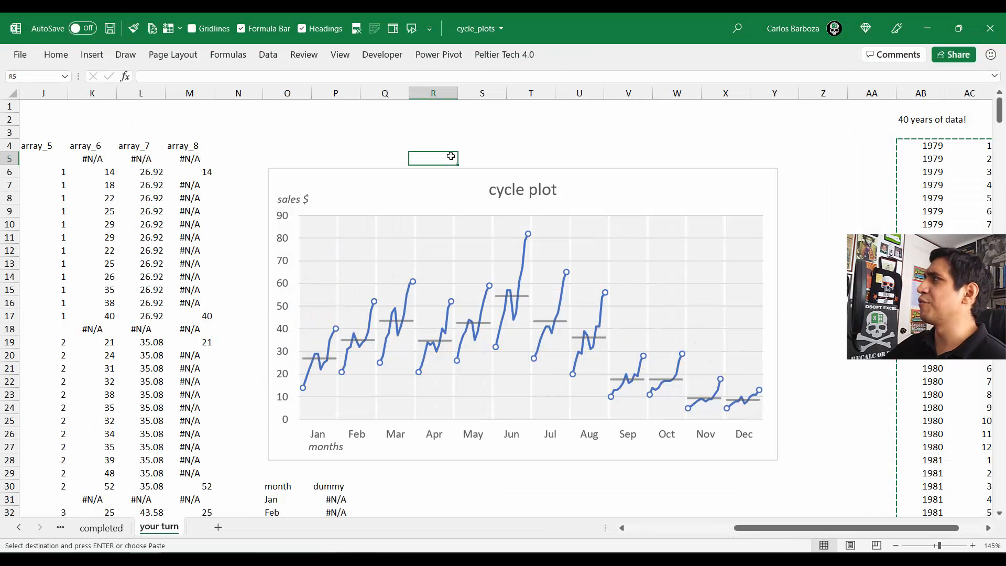
Step: Add a data label to a single "sales" point on the upper part of the Jun line
{"action": "left_click", "coordinate": [522, 296]}
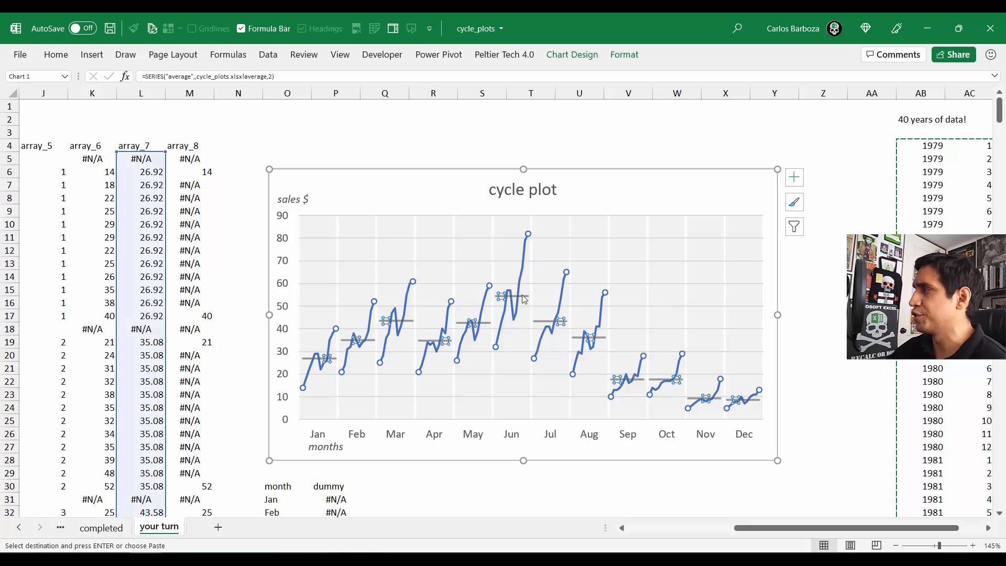
{"action": "left_click", "coordinate": [525, 257]}
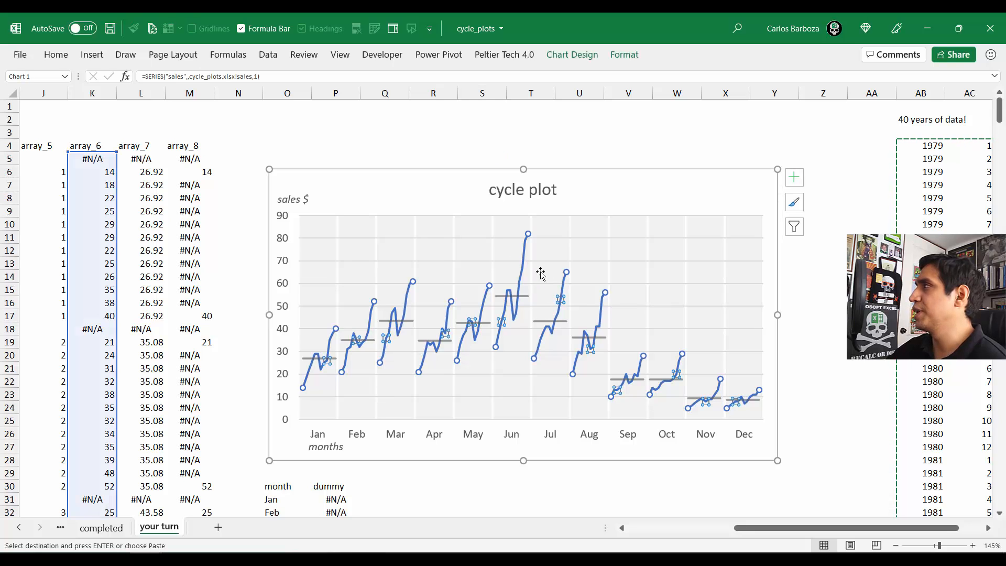
{"action": "left_click", "coordinate": [525, 255]}
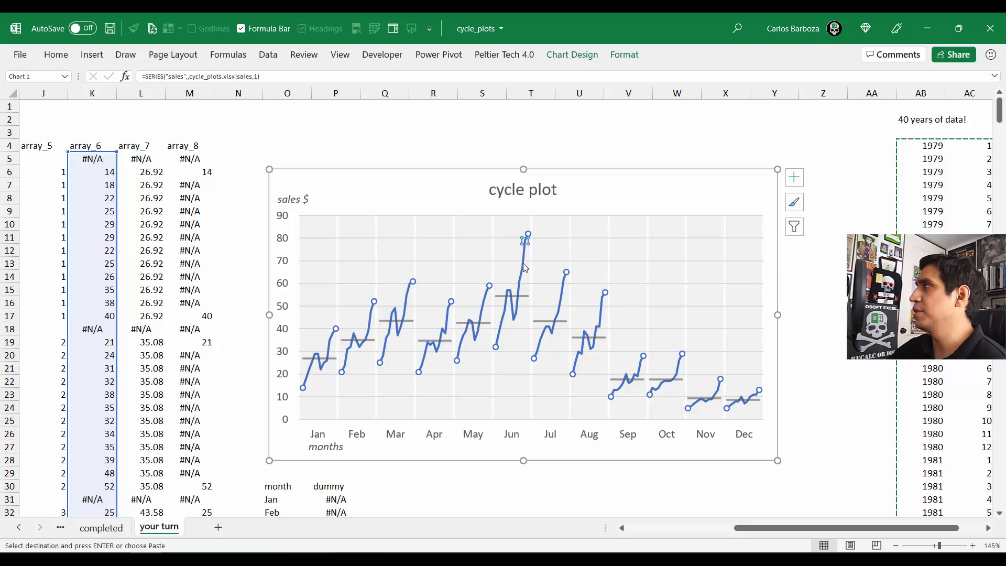
{"action": "left_click", "coordinate": [523, 269]}
{"action": "right_click", "coordinate": [523, 268]}
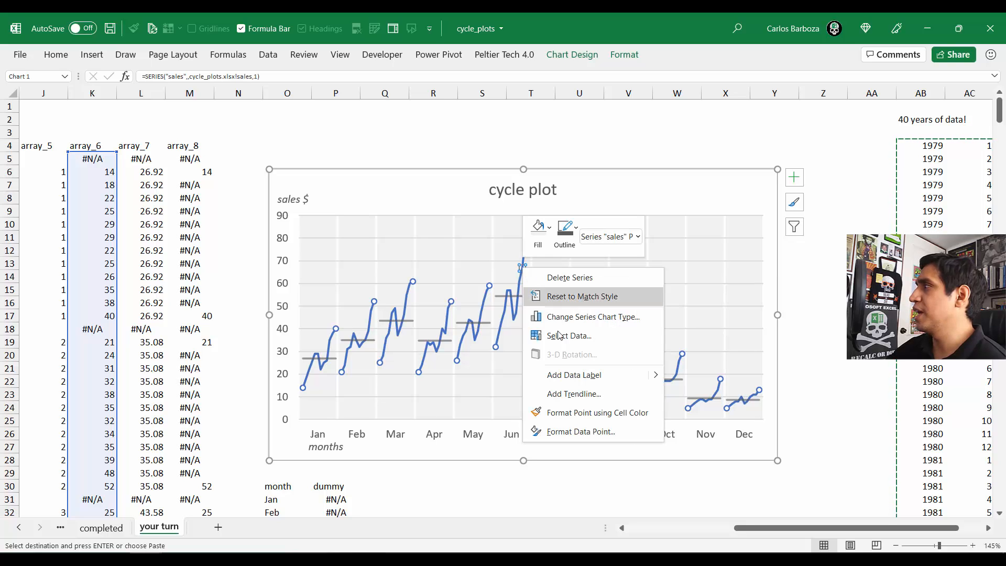
{"action": "left_click", "coordinate": [566, 375]}
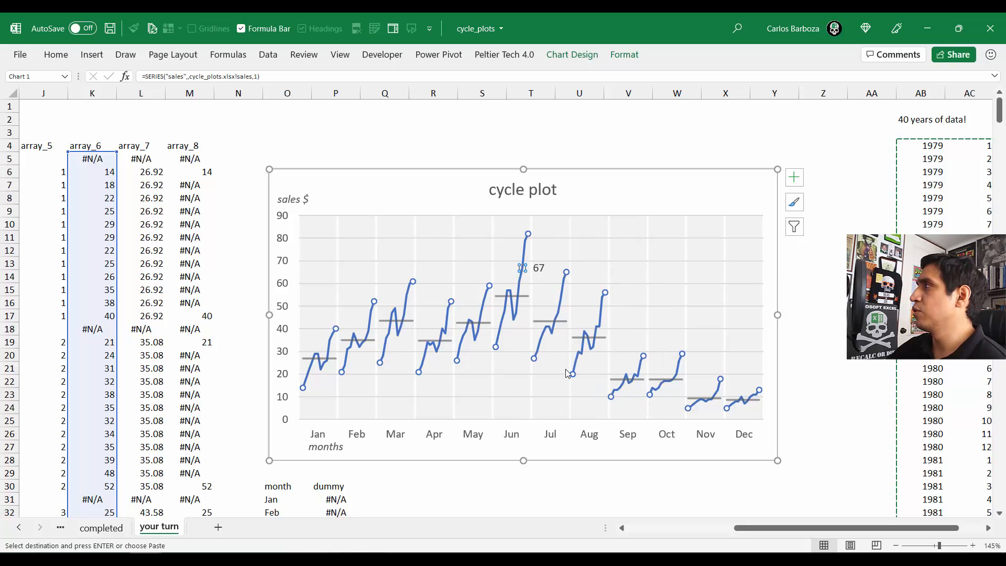
Step: Try to show the series name in the data labels of the whole "sales" series
{"action": "left_click", "coordinate": [539, 267]}
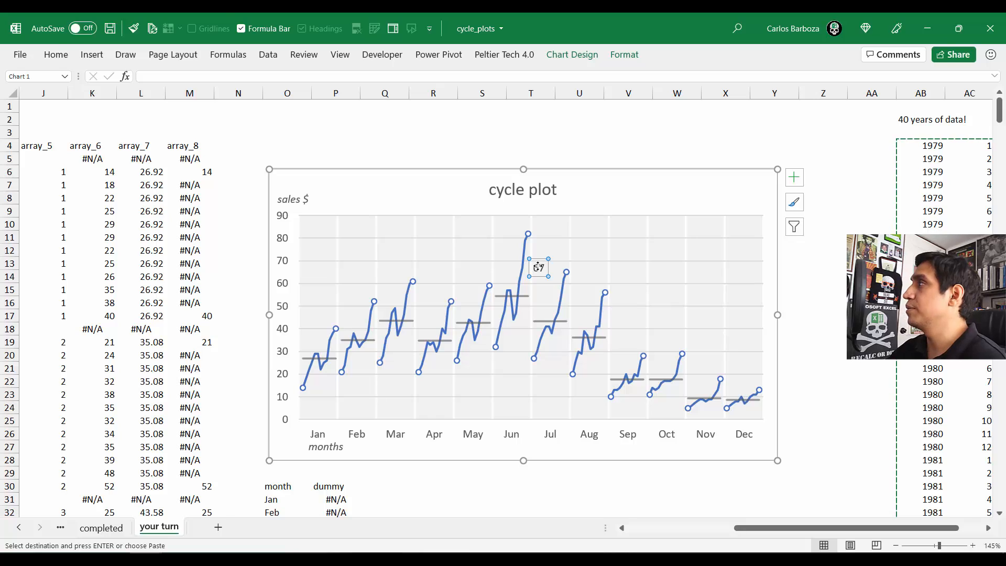
{"action": "double_click", "coordinate": [538, 267]}
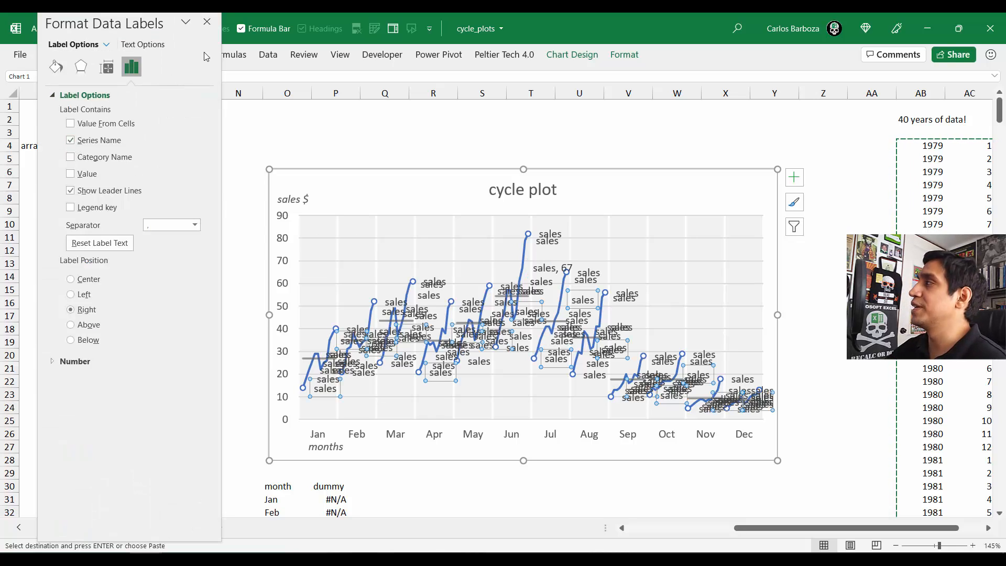
{"action": "left_click", "coordinate": [208, 22]}
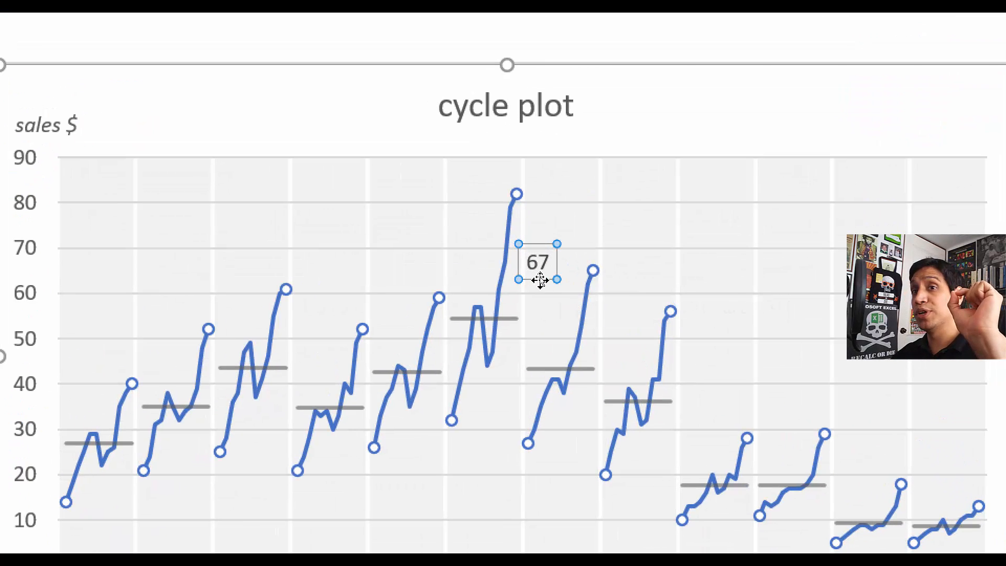
Step: Show the series name instead of the value in the single data label on the Jun line
{"action": "left_click", "coordinate": [540, 279]}
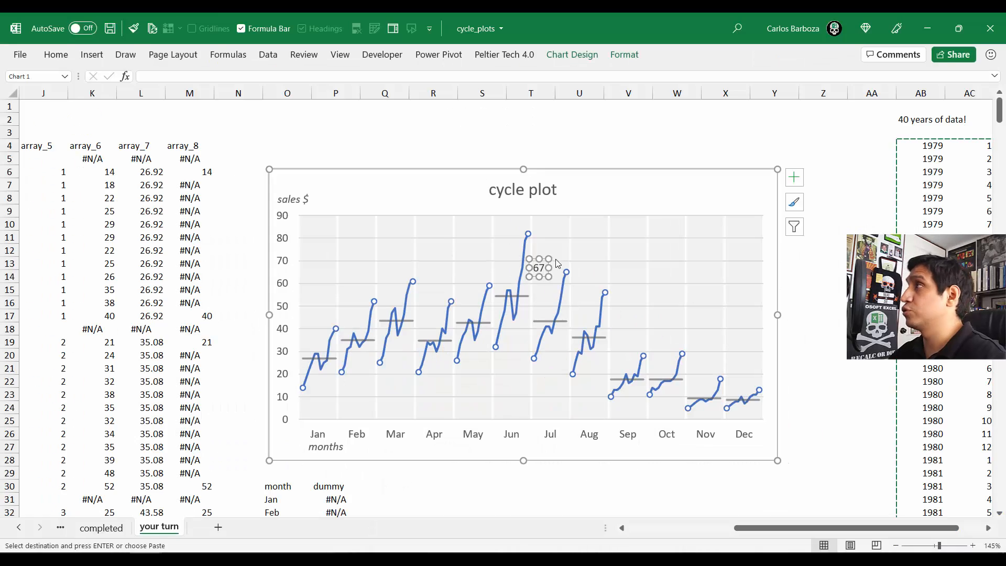
{"action": "double_click", "coordinate": [555, 269]}
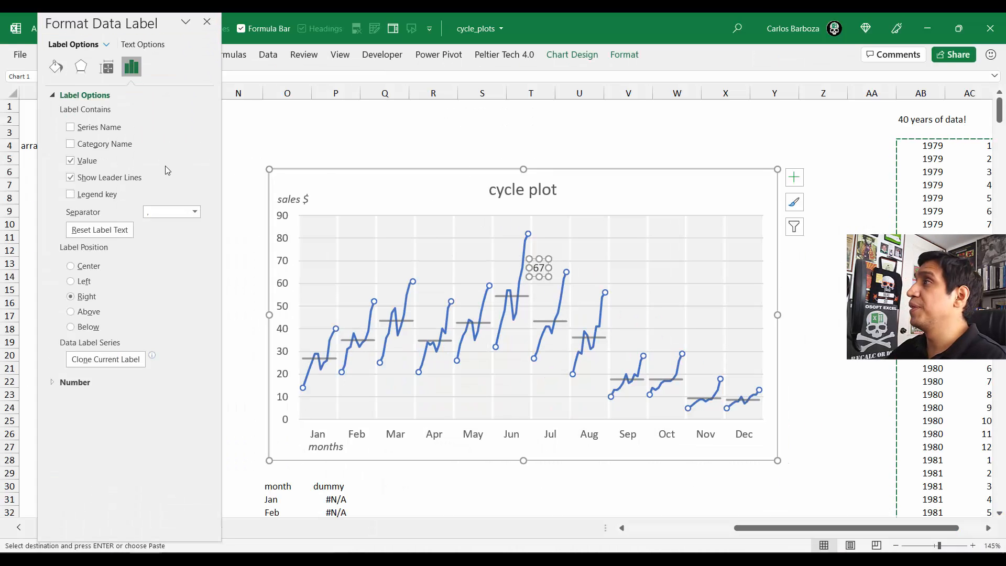
{"action": "left_click", "coordinate": [70, 126]}
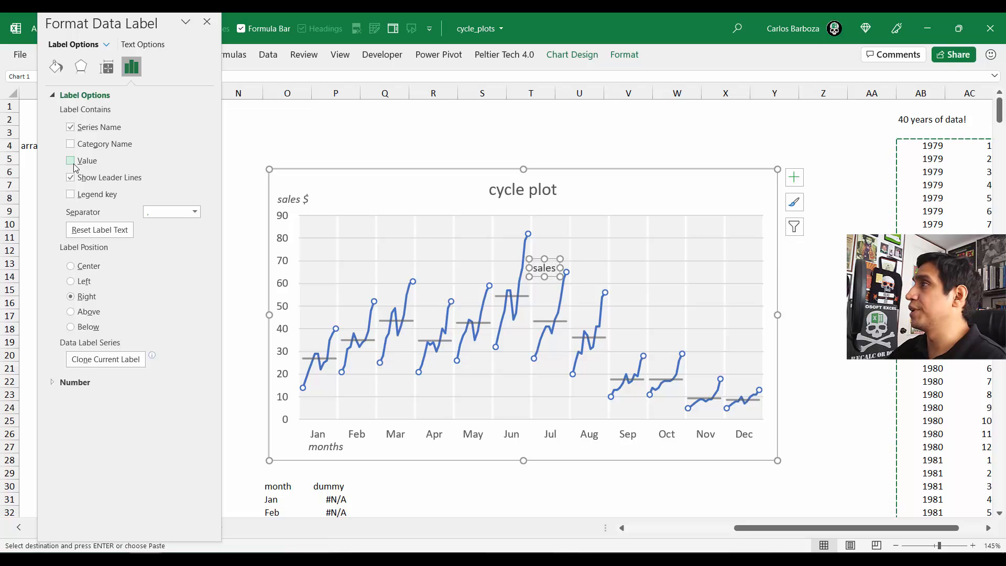
Step: Add a data label to a single point of the Jun "average" line, showing the series name instead of the value
{"action": "left_click", "coordinate": [523, 297]}
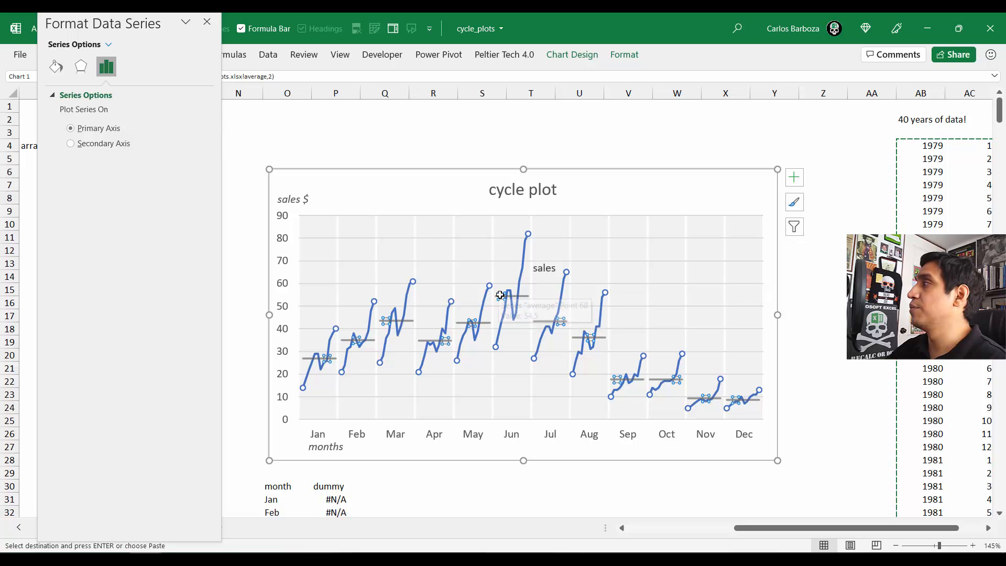
{"action": "left_click", "coordinate": [500, 295]}
{"action": "right_click", "coordinate": [501, 295]}
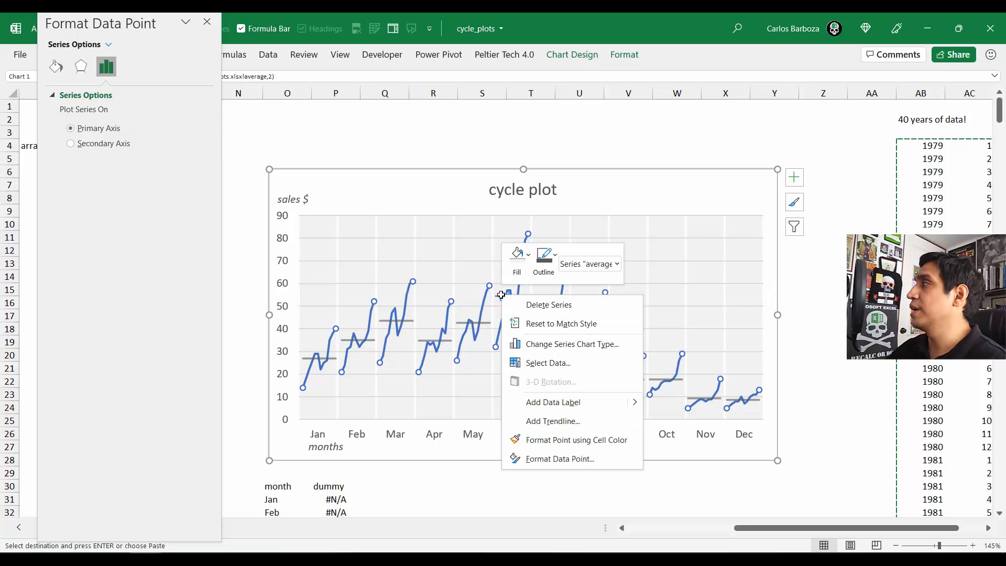
{"action": "key", "text": "Escape"}
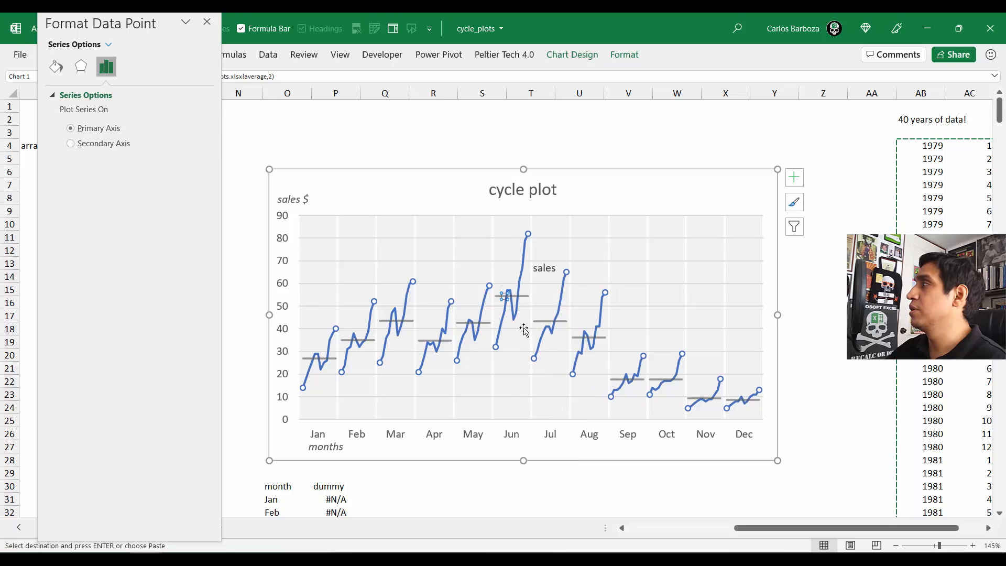
{"action": "left_click", "coordinate": [526, 298]}
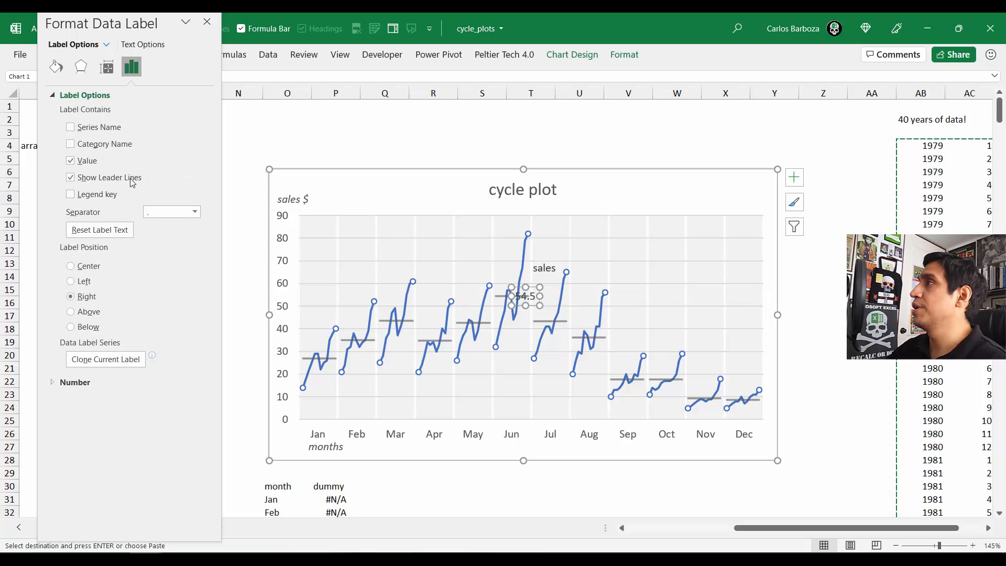
{"action": "left_click", "coordinate": [71, 126]}
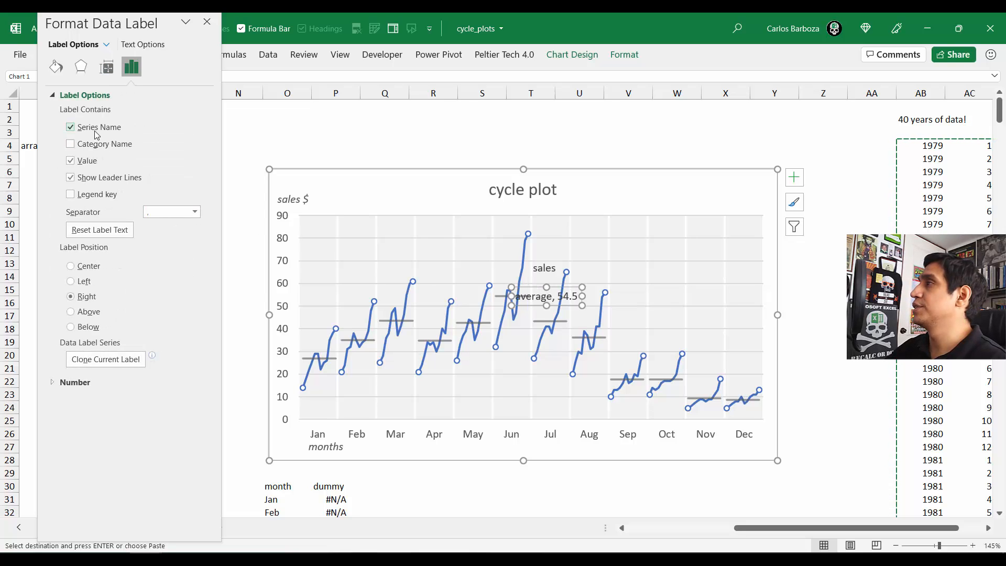
{"action": "left_click", "coordinate": [71, 161]}
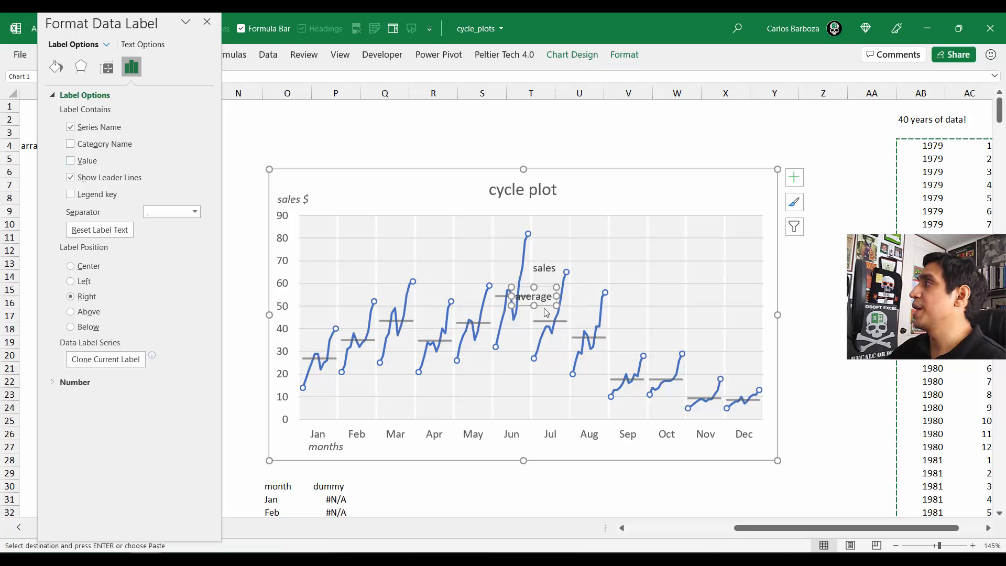
Step: Reposition the "average" label above the Jun average line and the "sales" label beside the upper part of the Jun line
{"action": "left_click_drag", "start_coordinate": [541, 305], "coordinate": [482, 270]}
{"action": "left_click", "coordinate": [551, 266]}
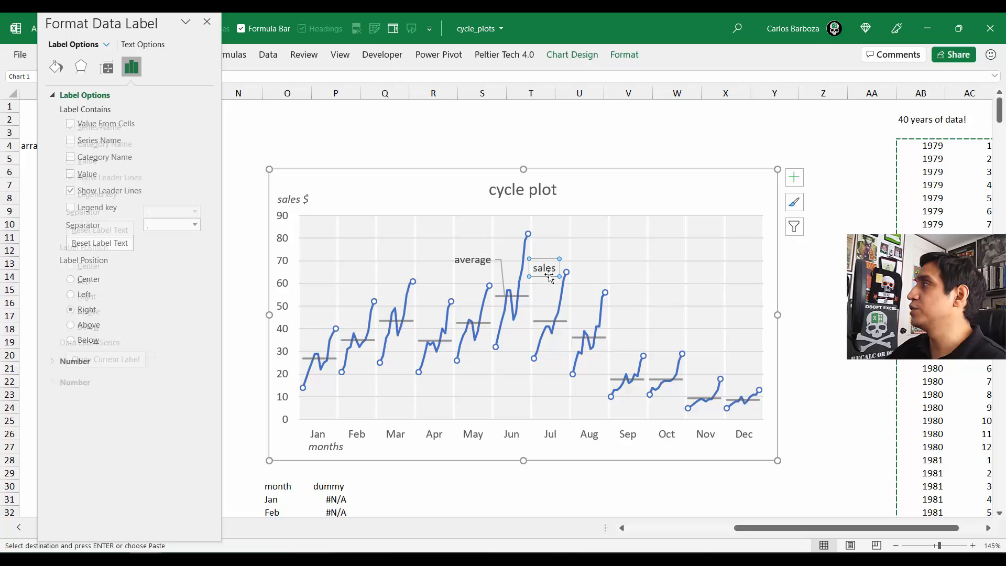
{"action": "left_click_drag", "start_coordinate": [552, 266], "coordinate": [558, 252]}
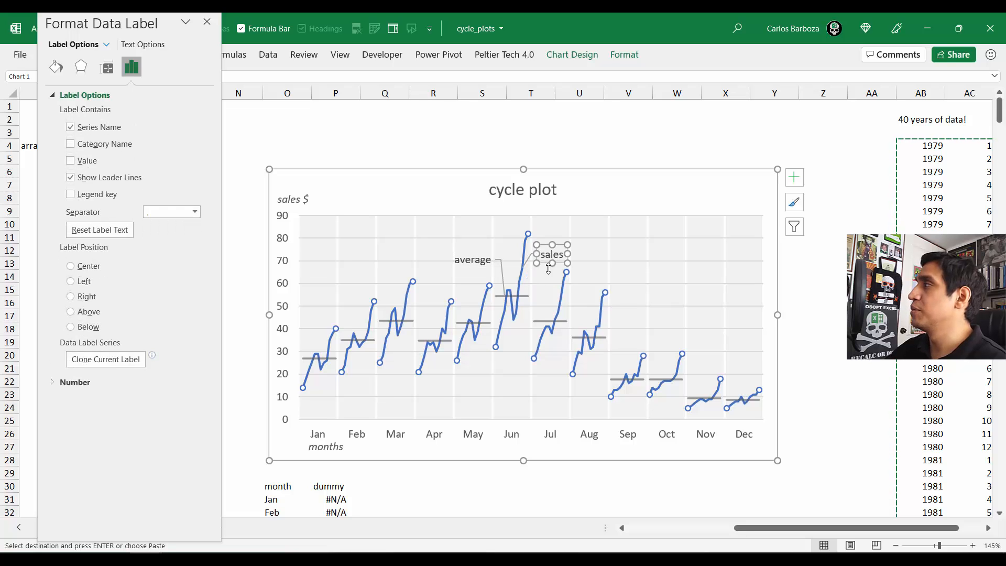
{"action": "left_click", "coordinate": [475, 258]}
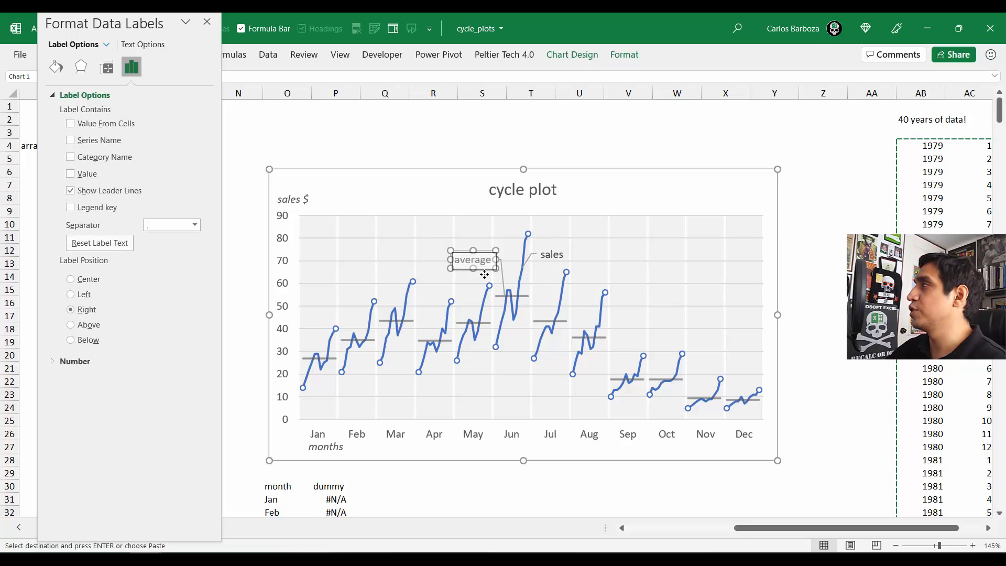
{"action": "left_click_drag", "start_coordinate": [486, 262], "coordinate": [507, 282]}
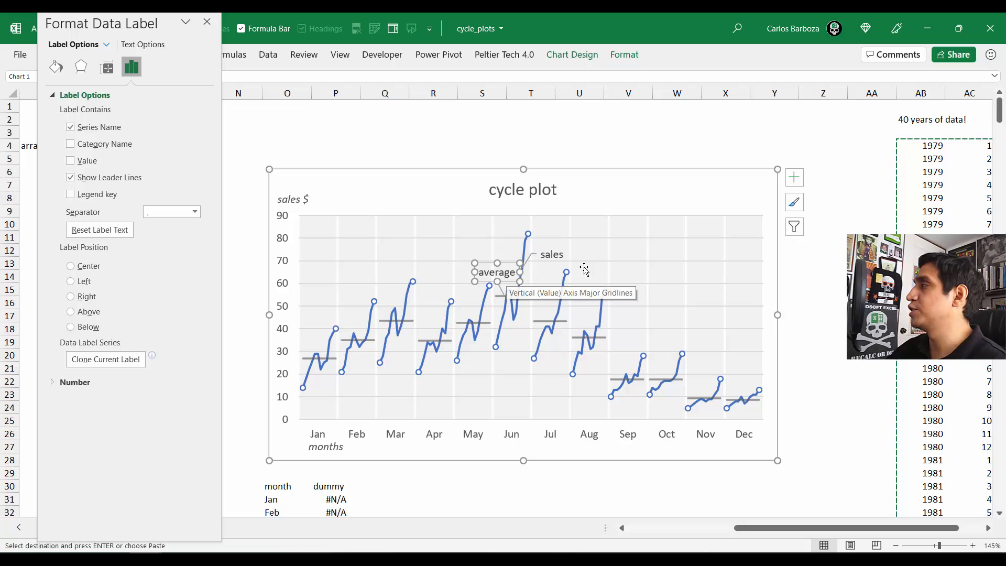
Step: Close the formatting pane and colour the "sales" label text blue to match its line
{"action": "left_click", "coordinate": [581, 291]}
{"action": "left_click", "coordinate": [557, 258]}
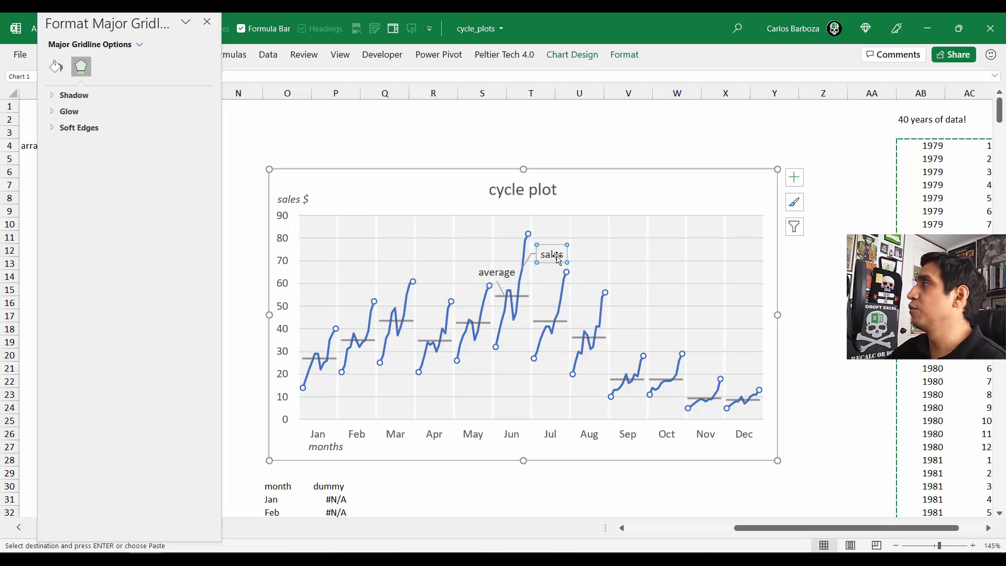
{"action": "left_click", "coordinate": [209, 22]}
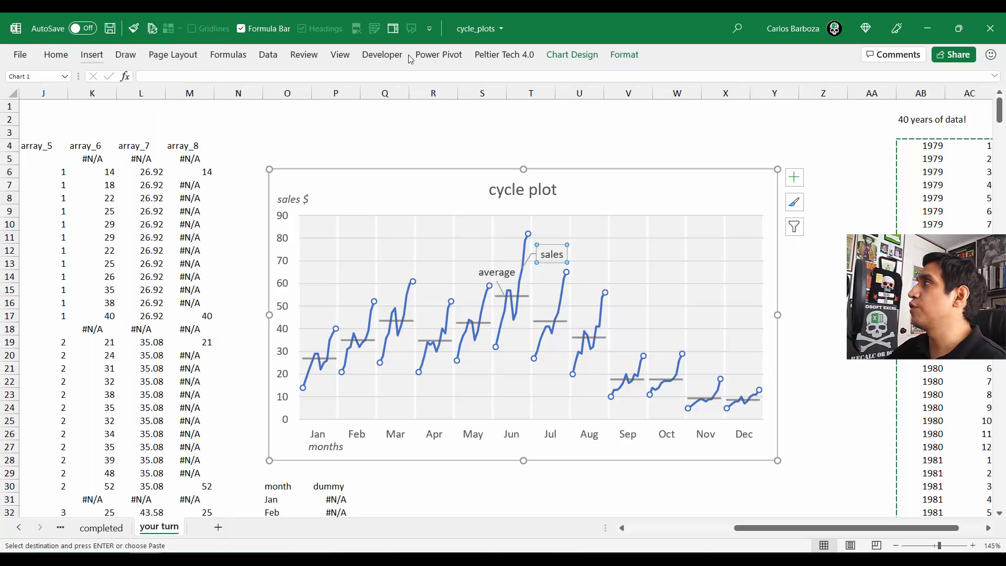
{"action": "left_click", "coordinate": [497, 57]}
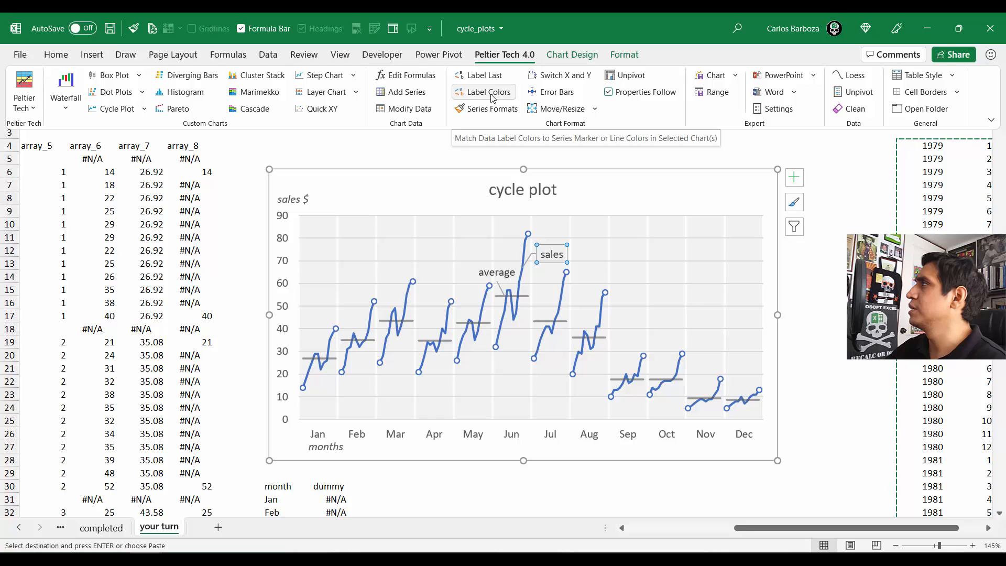
{"action": "double_click", "coordinate": [56, 54]}
{"action": "double_click", "coordinate": [58, 55]}
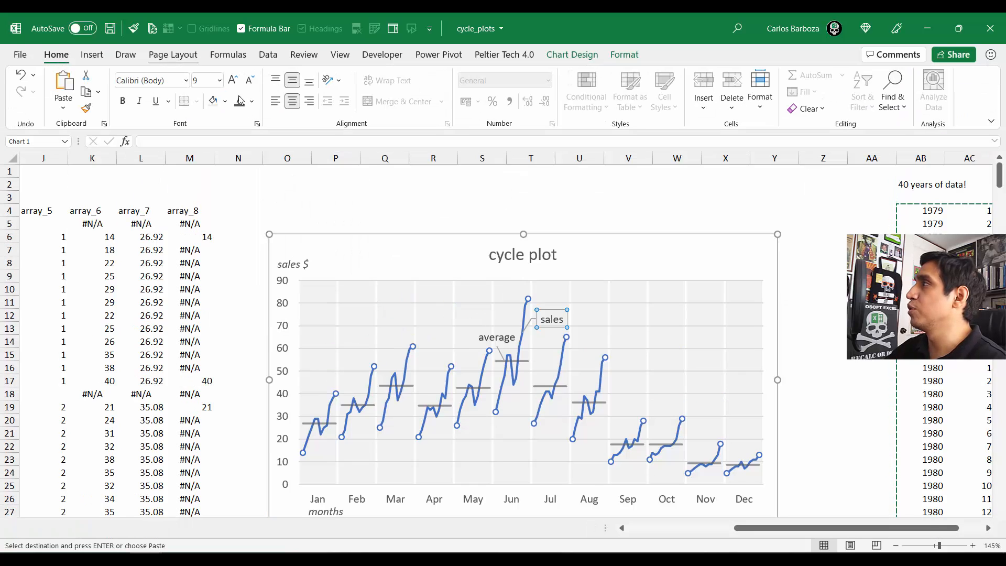
{"action": "left_click", "coordinate": [252, 102]}
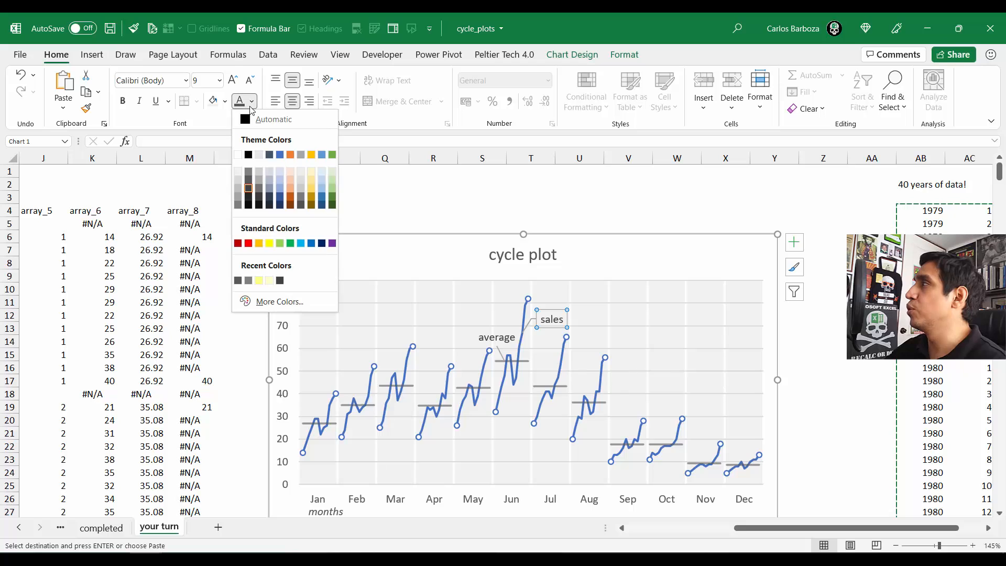
{"action": "left_click", "coordinate": [280, 154]}
Step: Colour the "average" label text grey and make both the "average" and "sales" labels bold
{"action": "left_click", "coordinate": [506, 338]}
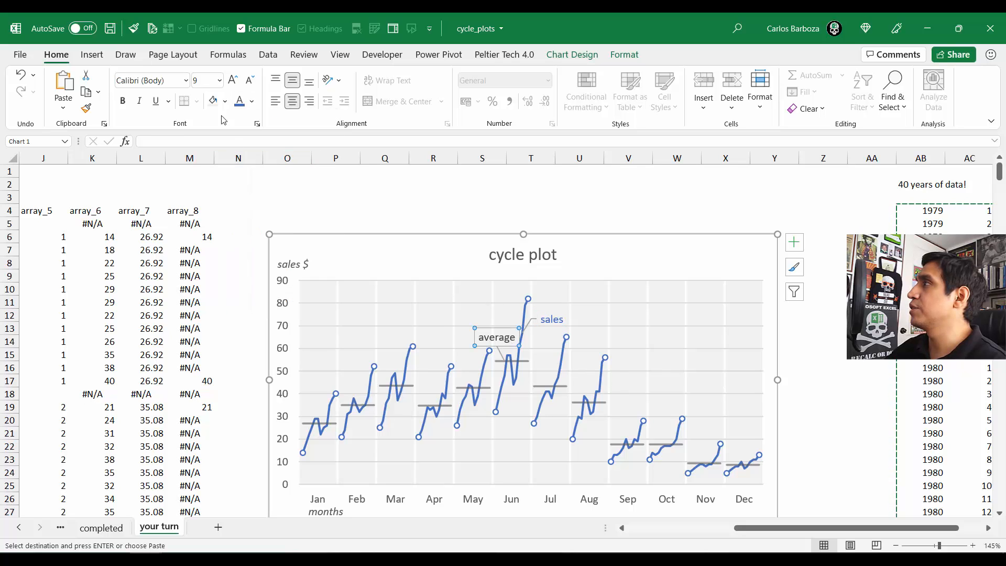
{"action": "left_click", "coordinate": [252, 101]}
{"action": "left_click", "coordinate": [260, 178]}
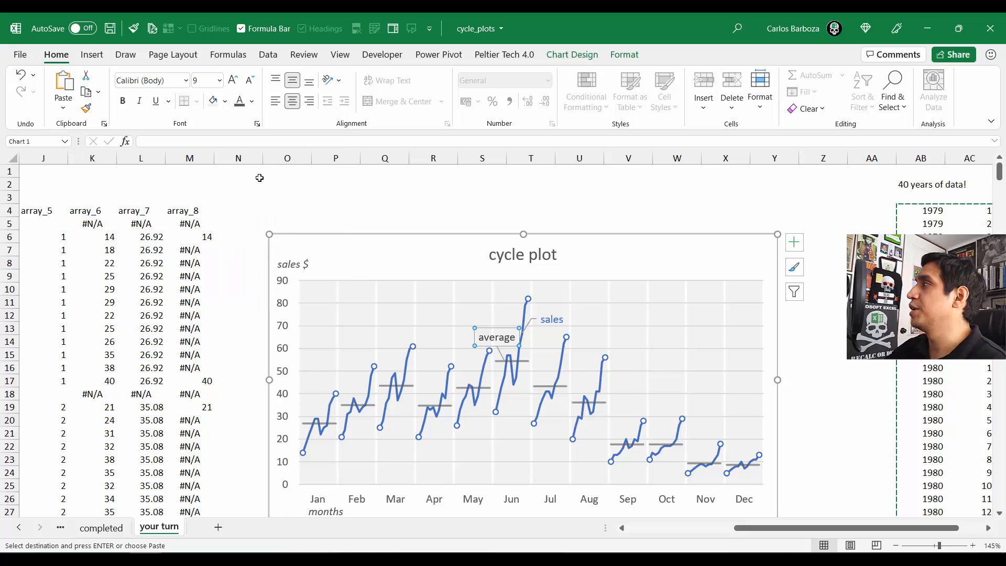
{"action": "left_click", "coordinate": [122, 101]}
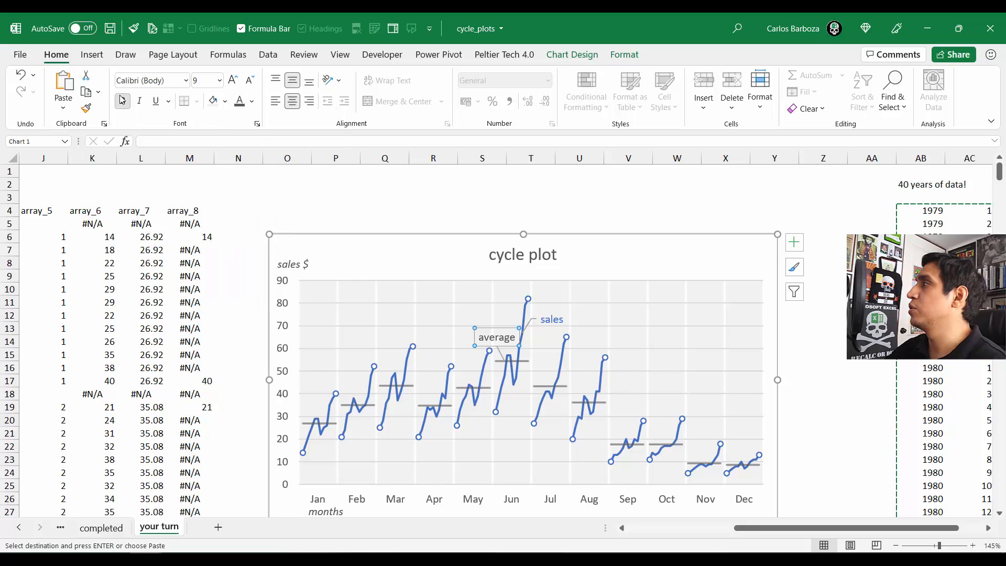
{"action": "left_click", "coordinate": [552, 319]}
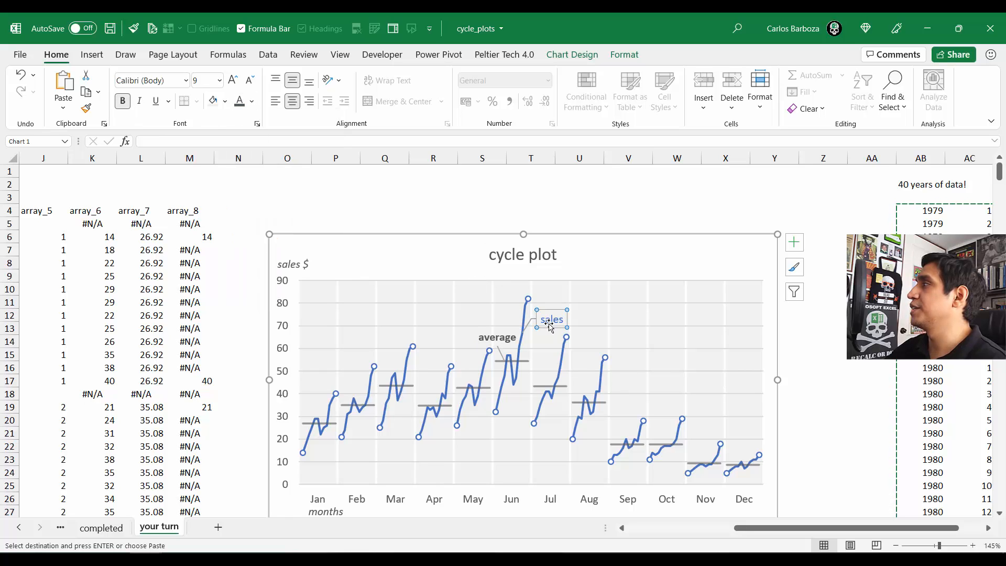
{"action": "left_click", "coordinate": [123, 100]}
{"action": "left_click", "coordinate": [125, 224]}
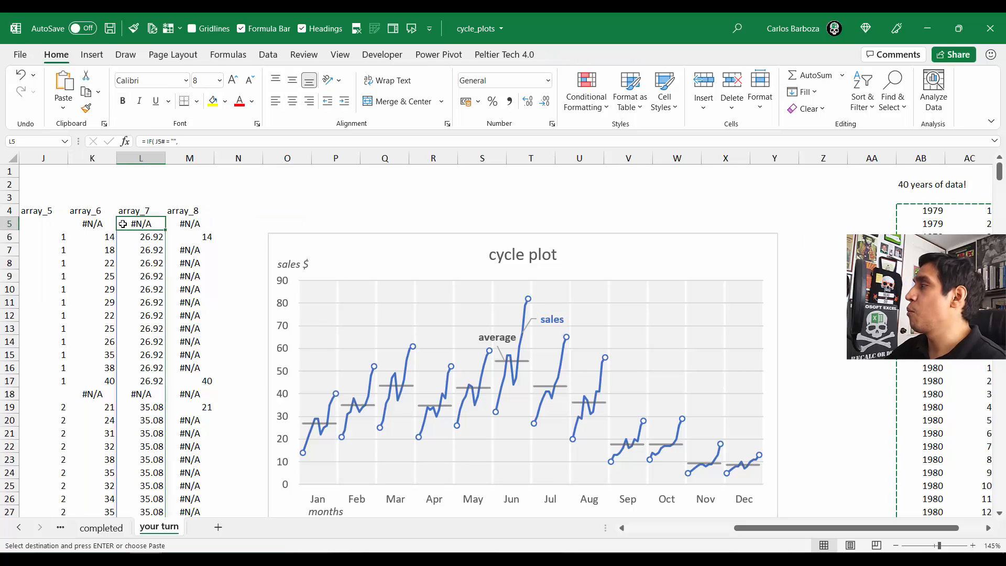
Step: Rename the chart's "average" series to "YoY average" in the data source
{"action": "right_click", "coordinate": [546, 346]}
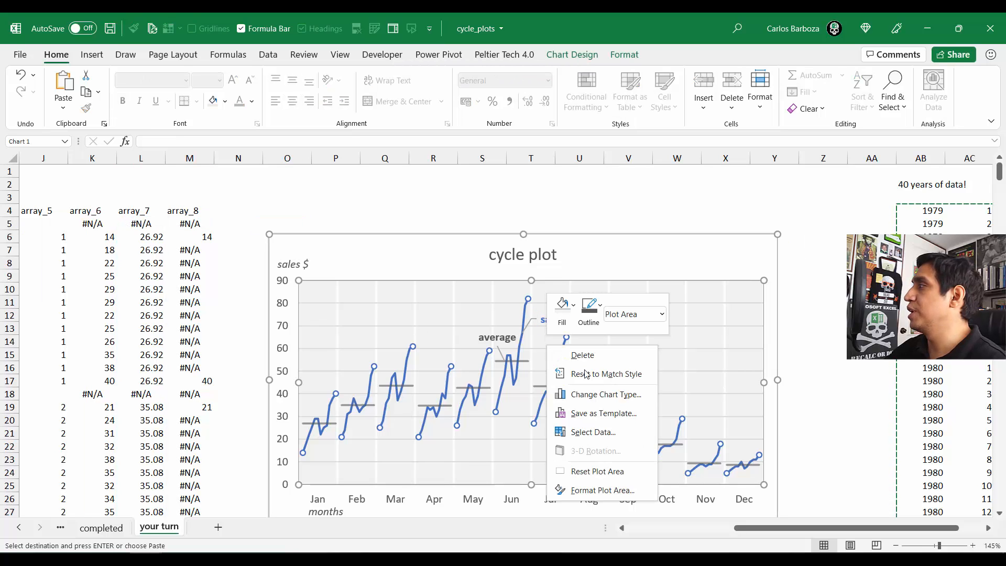
{"action": "left_click", "coordinate": [605, 434]}
{"action": "left_click", "coordinate": [200, 393]}
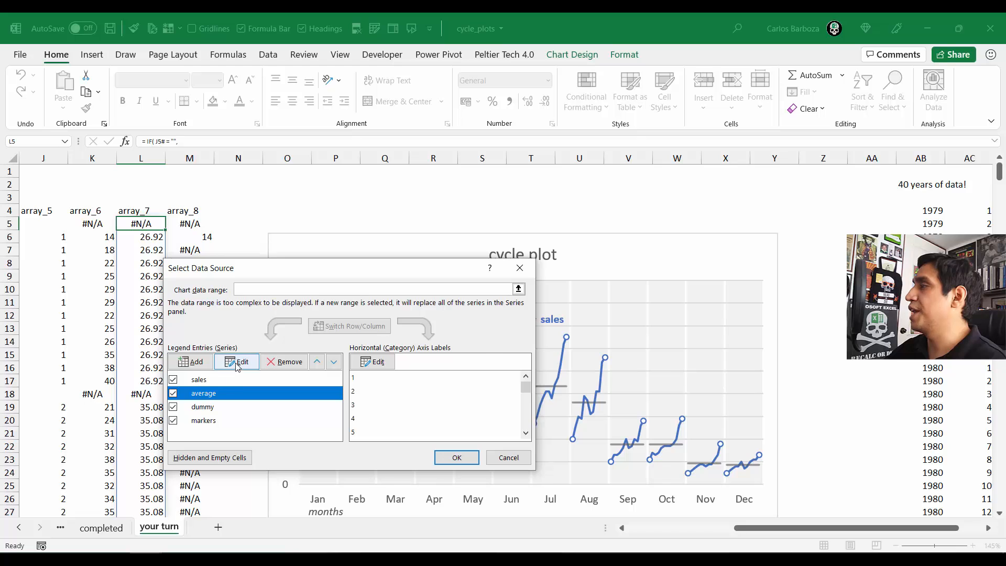
{"action": "left_click", "coordinate": [239, 361]}
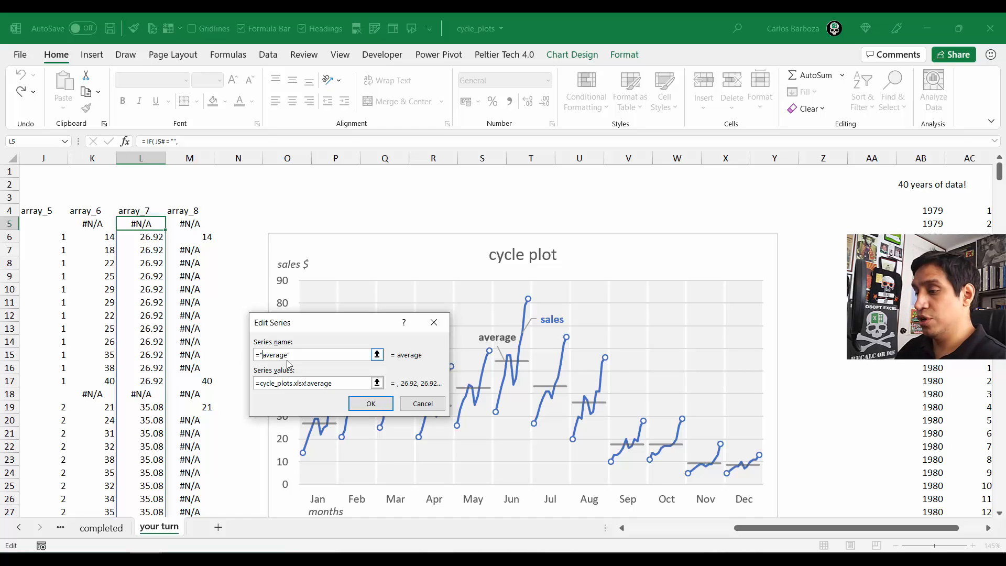
{"action": "type", "text": "YoY"}
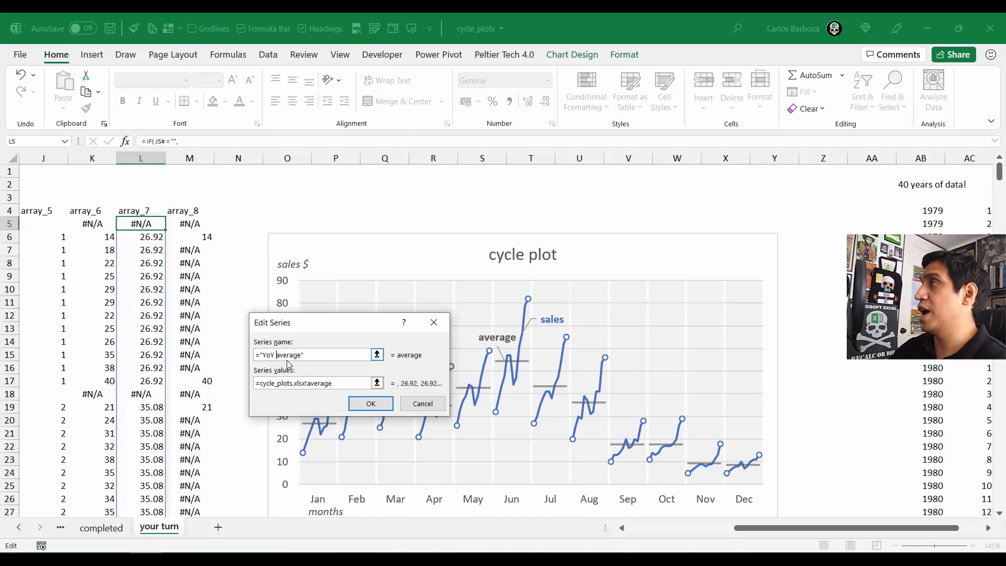
{"action": "left_click", "coordinate": [371, 404]}
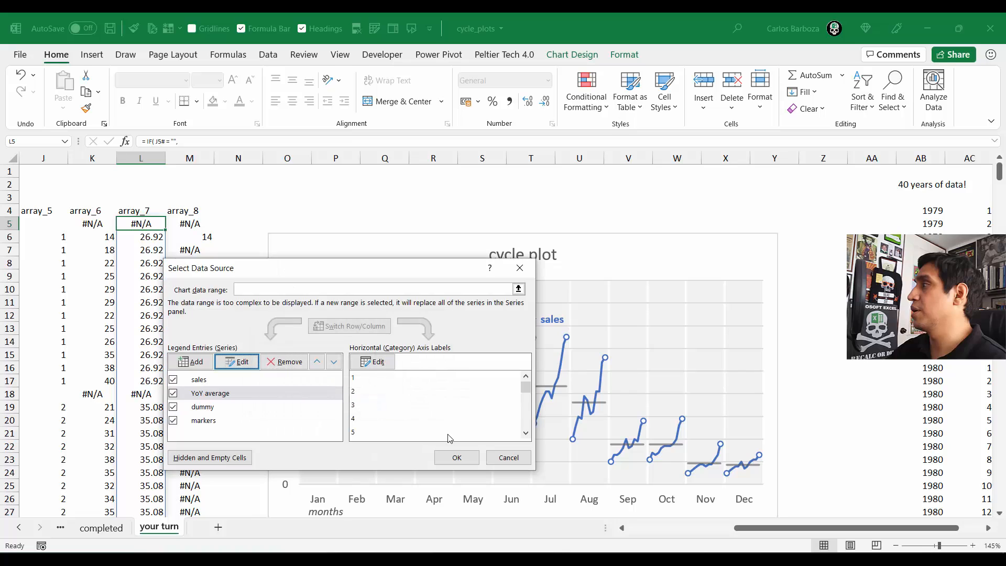
{"action": "left_click", "coordinate": [455, 458]}
Step: Move the "YoY average" label clear of the Jun sales line, above the May line, and collapse the ribbon
{"action": "left_click", "coordinate": [506, 342]}
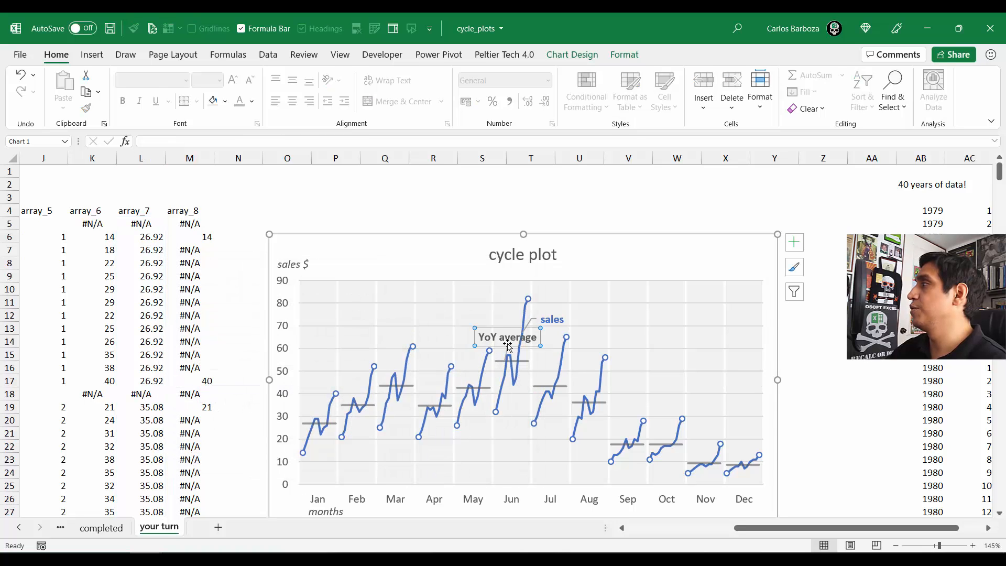
{"action": "left_click_drag", "start_coordinate": [508, 345], "coordinate": [478, 333]}
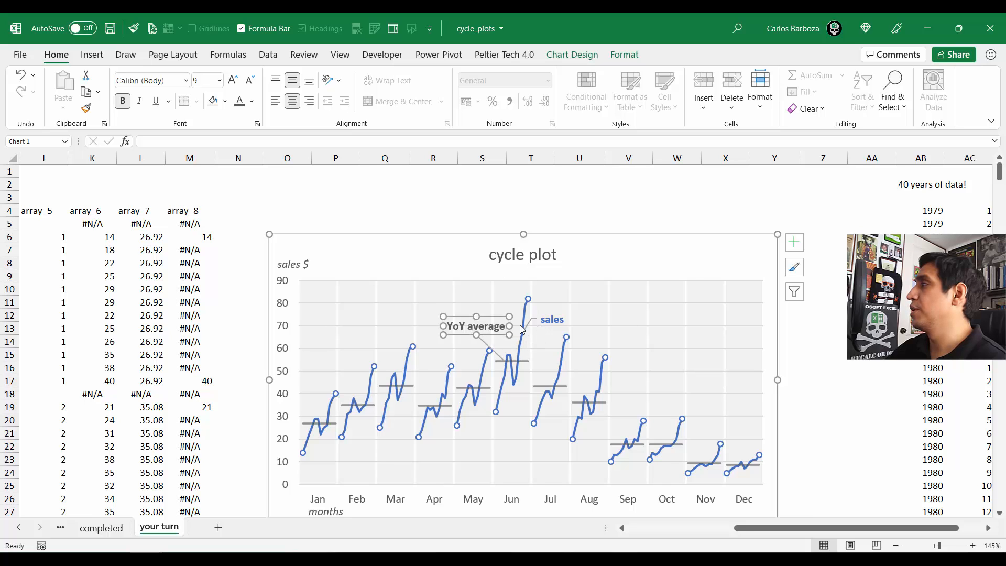
{"action": "left_click", "coordinate": [481, 210]}
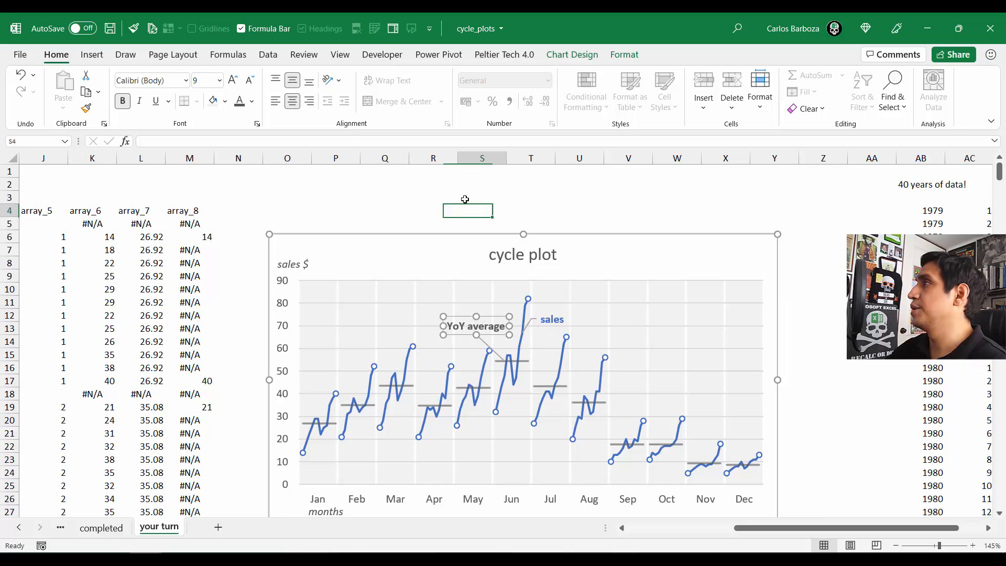
{"action": "double_click", "coordinate": [56, 55]}
{"action": "left_click", "coordinate": [357, 129]}
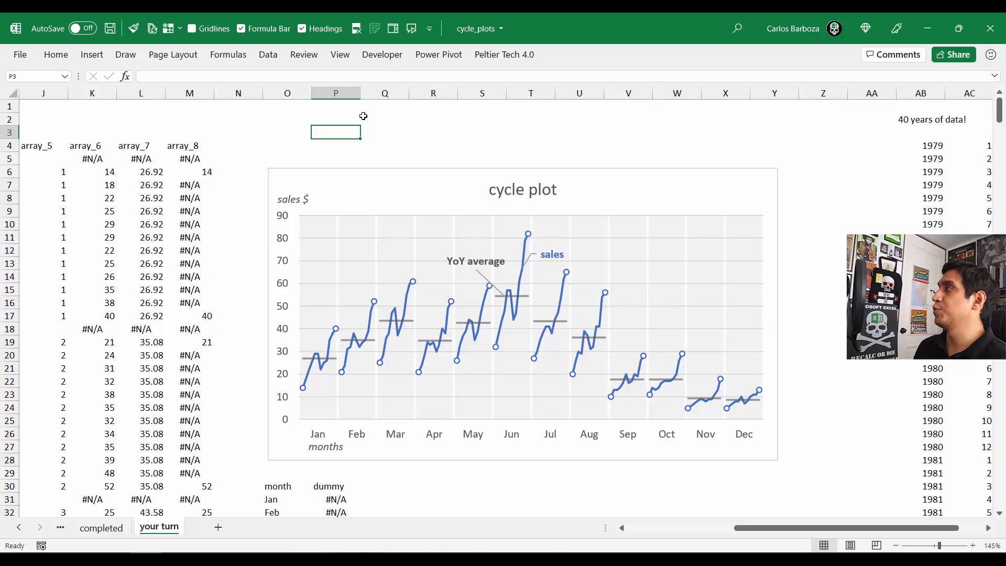
Step: Remove the outline around the cycle plot's chart area
{"action": "left_click", "coordinate": [438, 175]}
{"action": "right_click", "coordinate": [428, 173]}
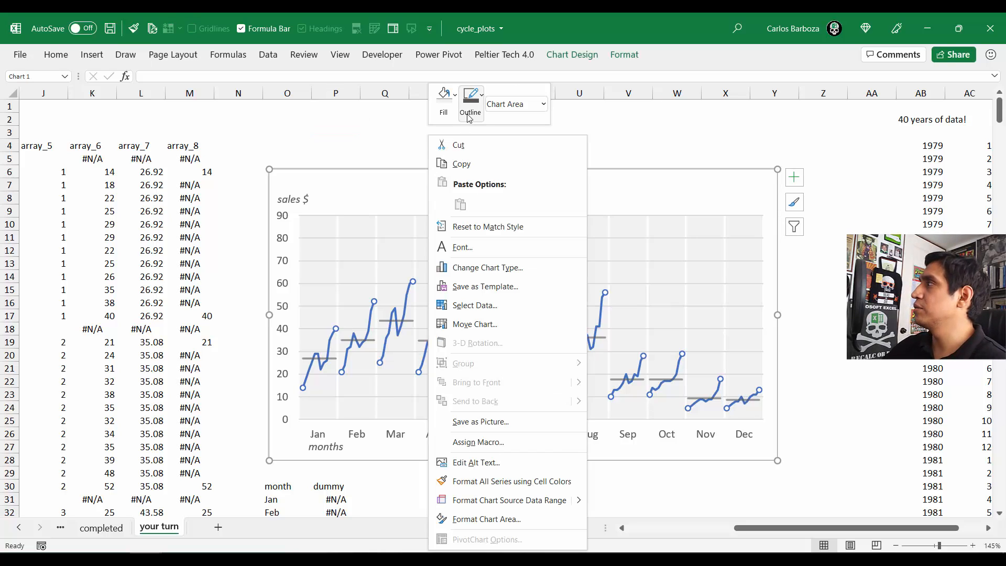
{"action": "left_click", "coordinate": [470, 101]}
{"action": "left_click", "coordinate": [493, 312]}
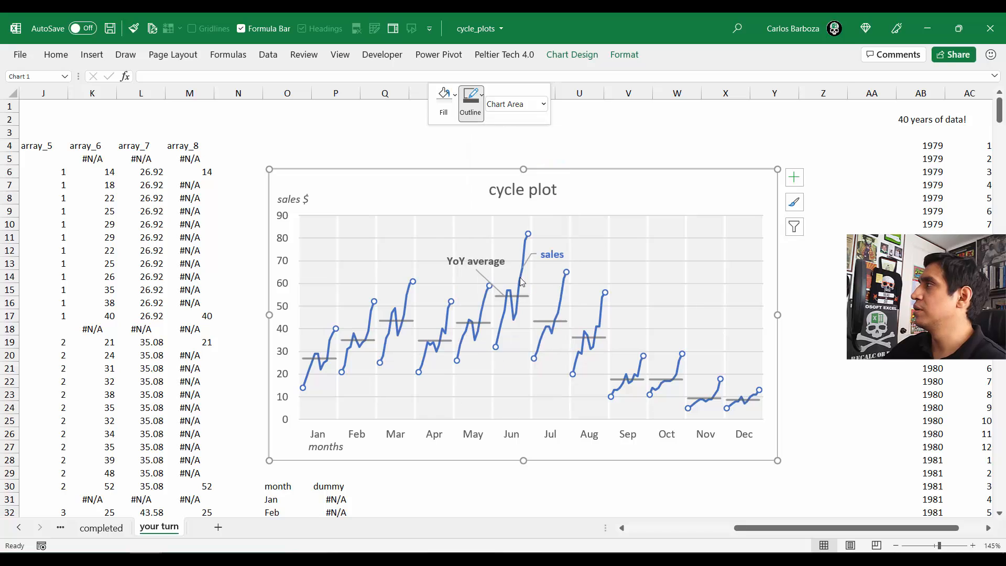
{"action": "left_click", "coordinate": [485, 134]}
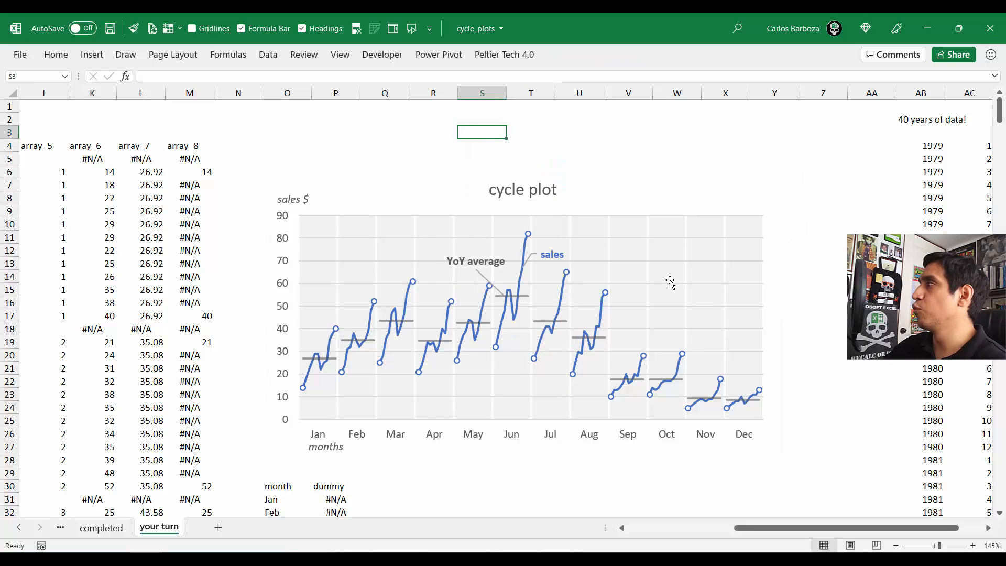
Step: Compare the chart with the finished cycle plot on the "completed" sheet, return to "your turn", and select the chart
{"action": "left_click", "coordinate": [93, 530]}
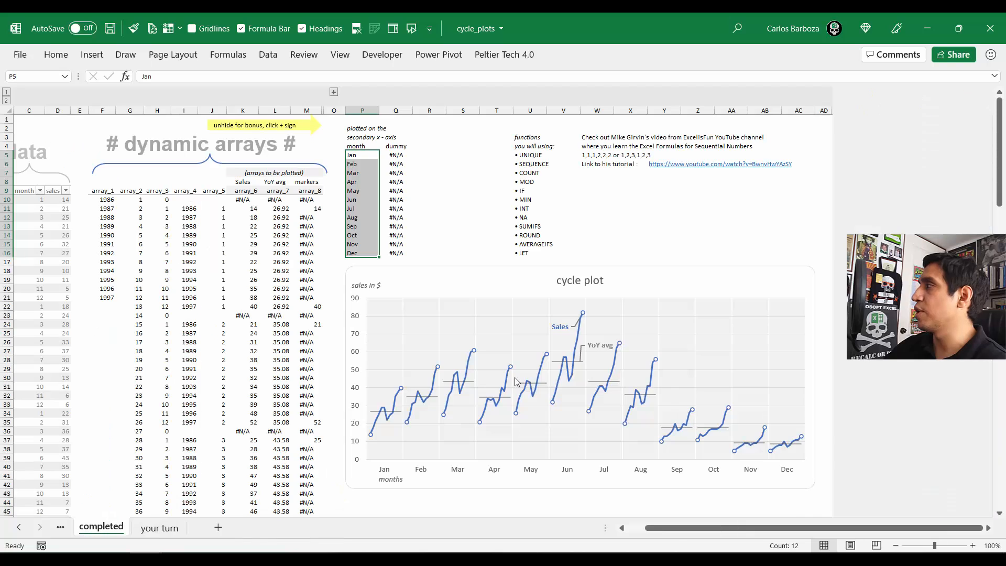
{"action": "left_click", "coordinate": [145, 530]}
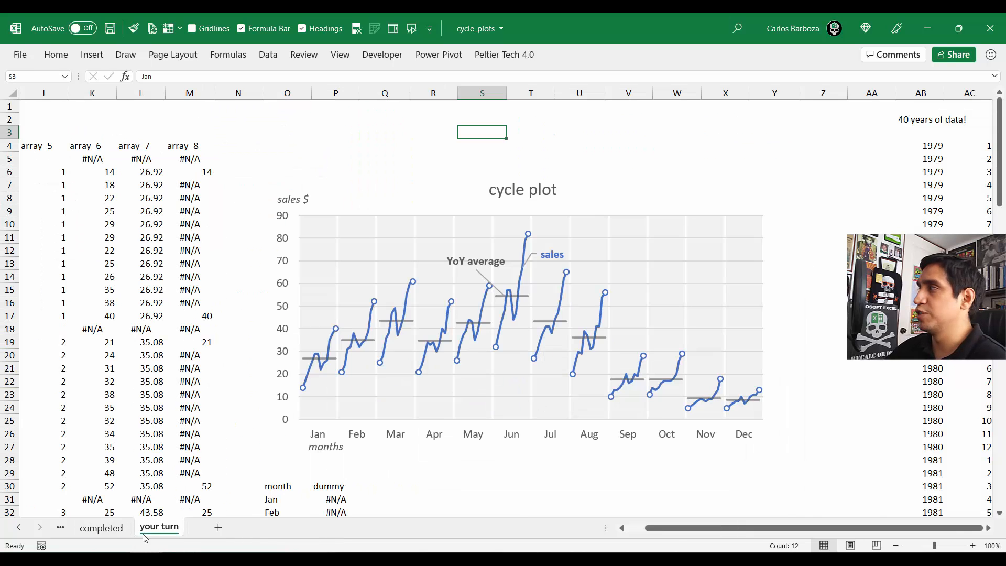
{"action": "left_click", "coordinate": [379, 189]}
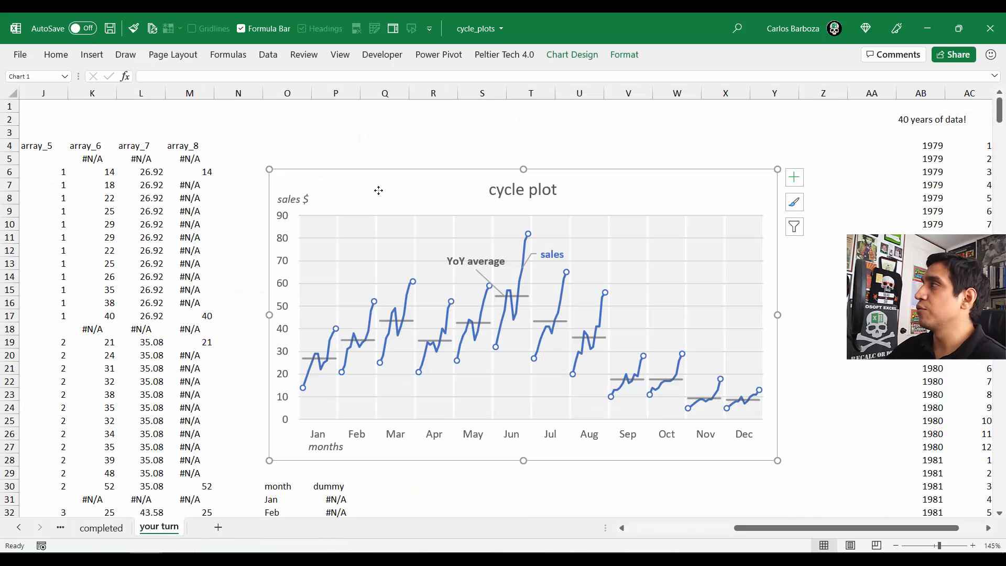
Step: Check the cycle plot's outline choices and the chart area's fill, border and size settings for a corner-style option
{"action": "right_click", "coordinate": [379, 189]}
{"action": "left_click", "coordinate": [419, 112]}
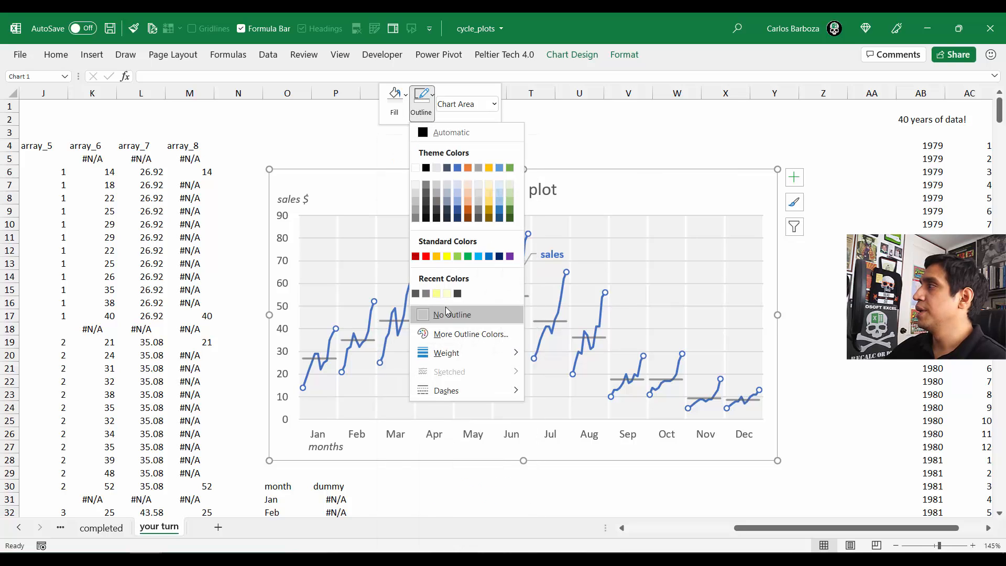
{"action": "left_click", "coordinate": [294, 166]}
{"action": "double_click", "coordinate": [316, 184]}
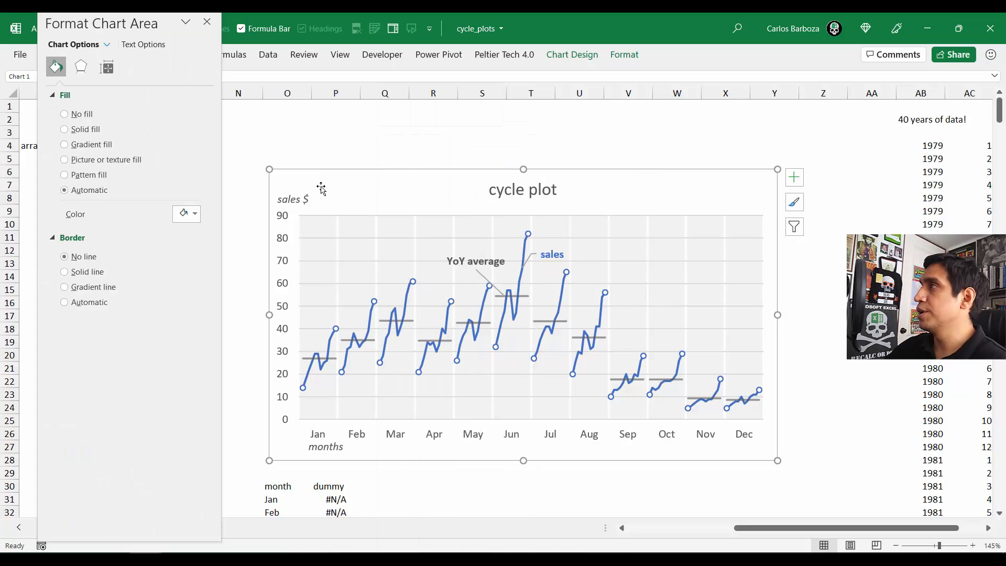
{"action": "left_click", "coordinate": [323, 158]}
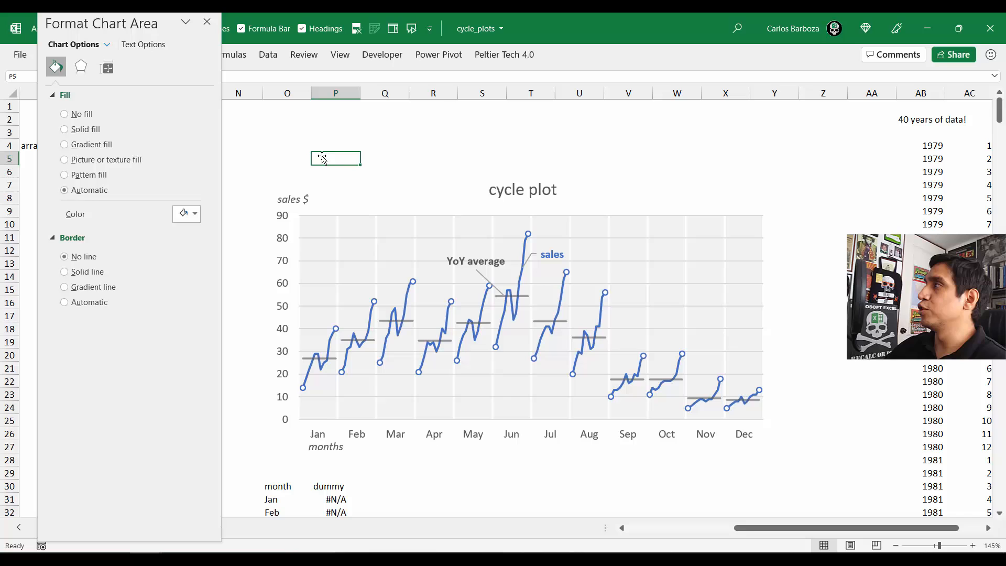
{"action": "left_click", "coordinate": [369, 183]}
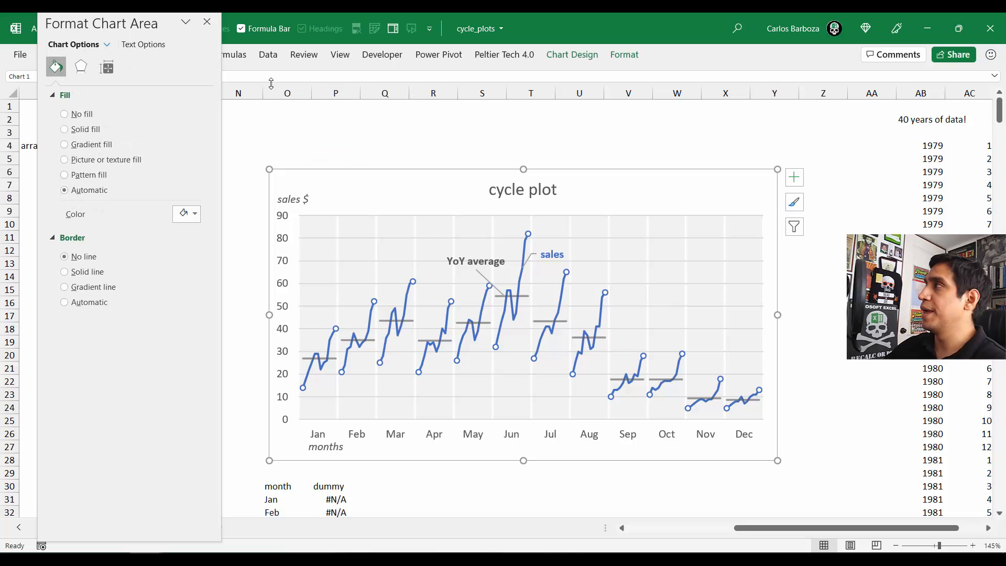
{"action": "left_click", "coordinate": [207, 21]}
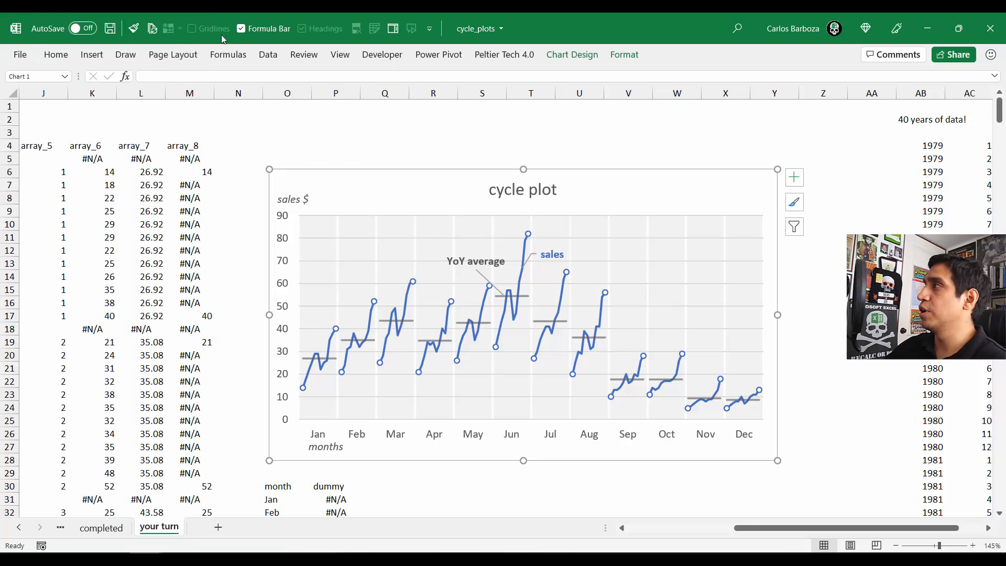
{"action": "left_click", "coordinate": [351, 157]}
{"action": "left_click", "coordinate": [359, 171]}
{"action": "double_click", "coordinate": [359, 172]}
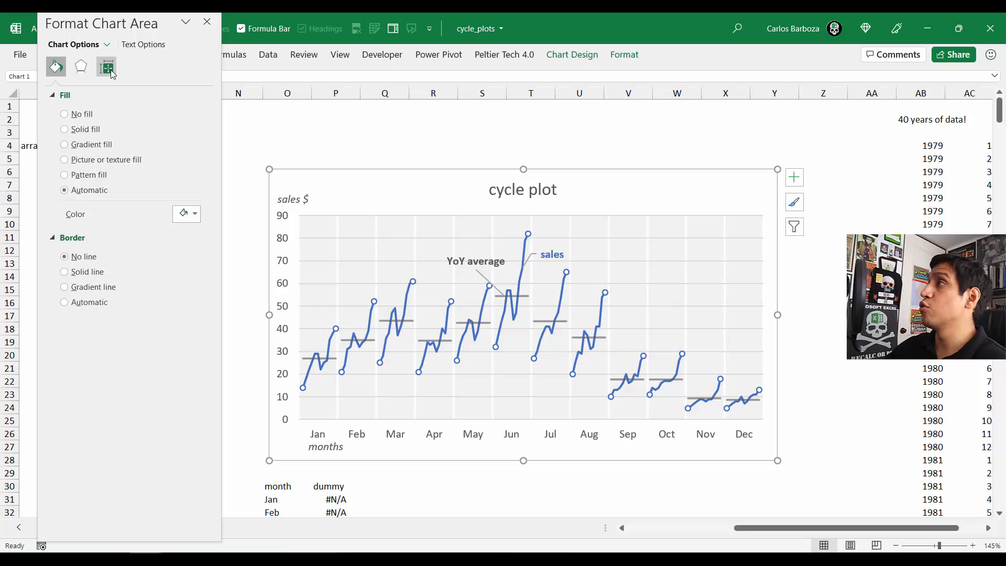
{"action": "left_click", "coordinate": [107, 68]}
{"action": "left_click", "coordinate": [62, 68]}
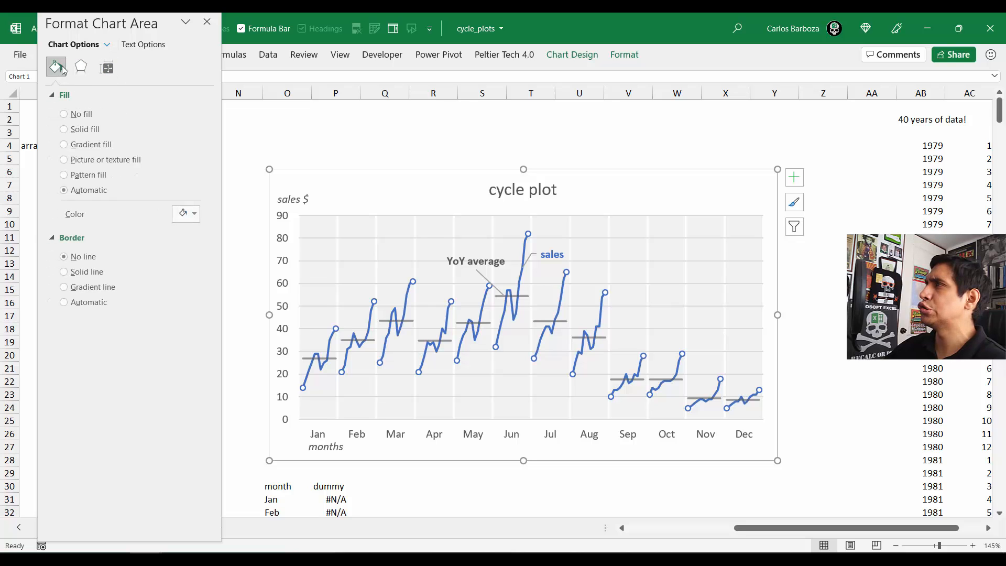
{"action": "left_click", "coordinate": [208, 21]}
{"action": "left_click", "coordinate": [479, 133]}
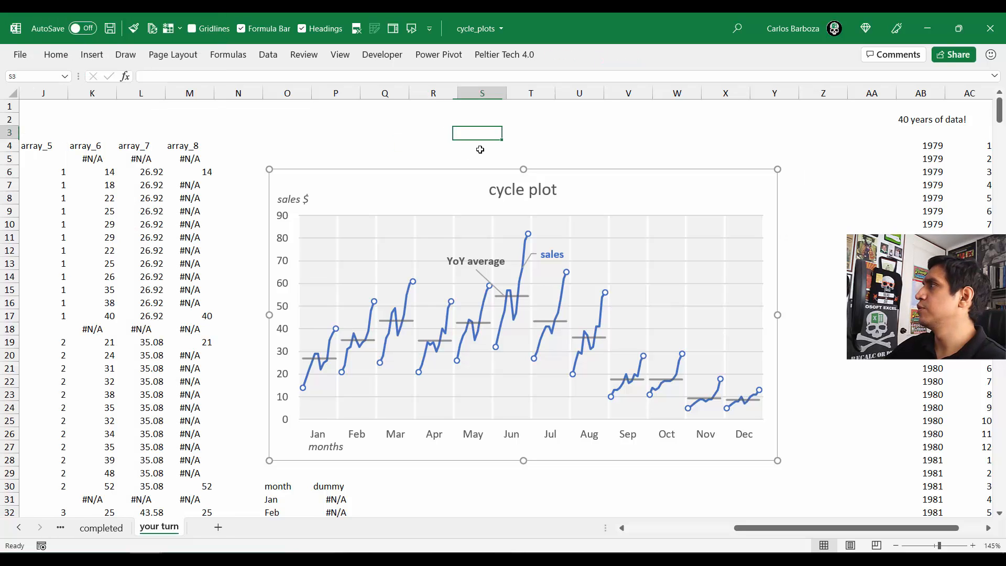
Step: Look through the chart area's effects, size and properties settings and the list of formattable chart elements
{"action": "left_click", "coordinate": [409, 184]}
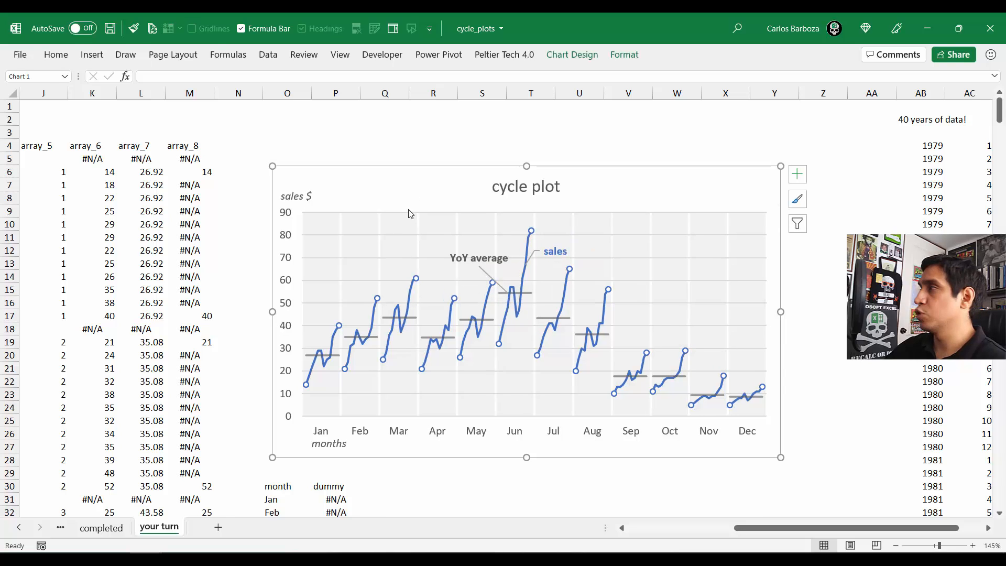
{"action": "key", "text": "ctrl+1"}
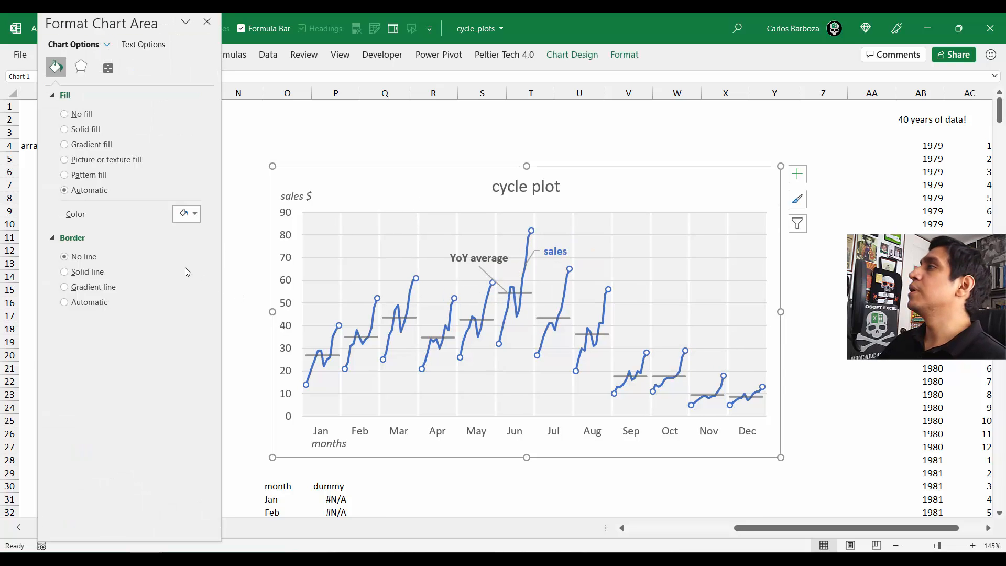
{"action": "left_click", "coordinate": [80, 66]}
{"action": "left_click", "coordinate": [106, 67]}
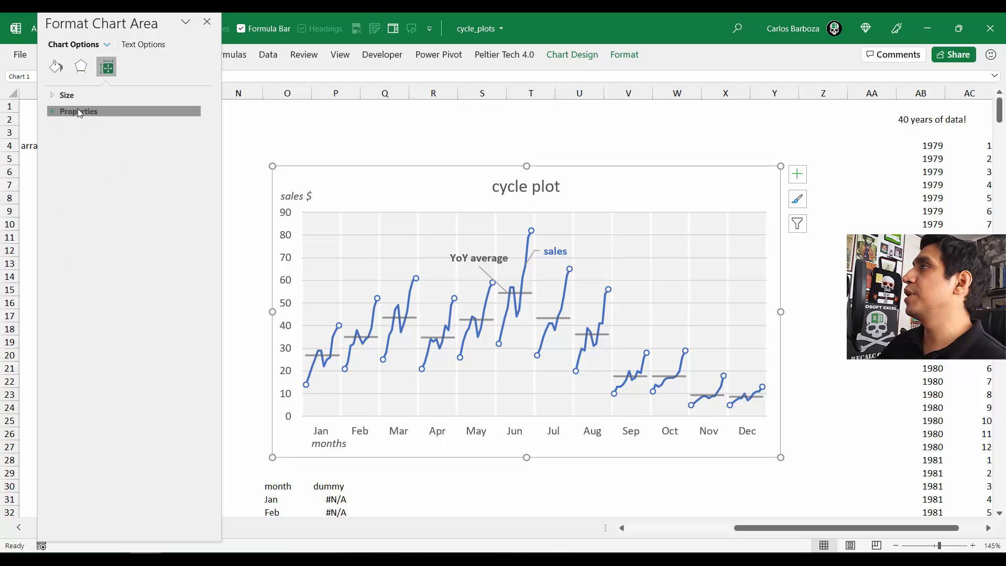
{"action": "left_click", "coordinate": [78, 111]}
{"action": "left_click", "coordinate": [70, 96]}
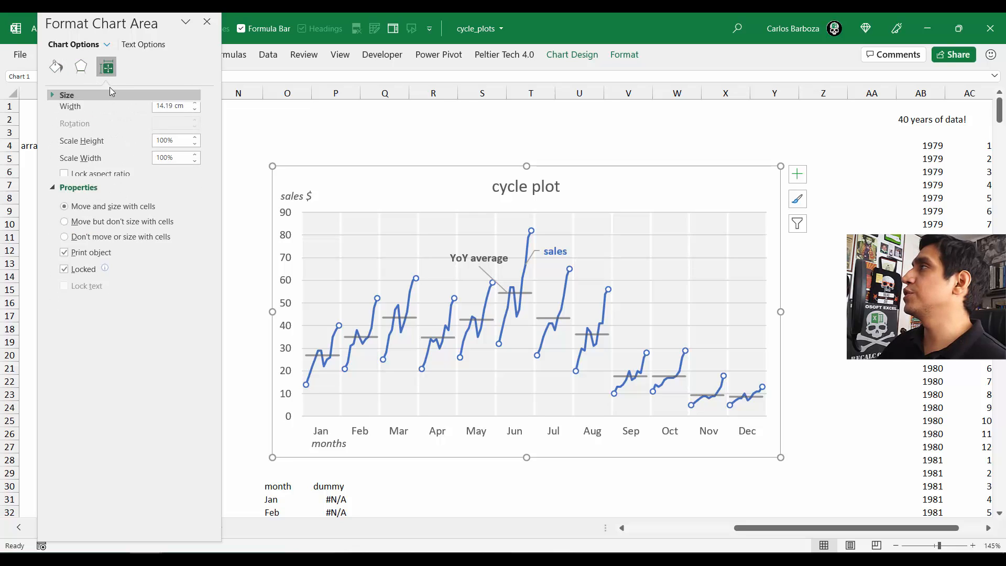
{"action": "left_click", "coordinate": [70, 96]}
{"action": "left_click", "coordinate": [107, 45]}
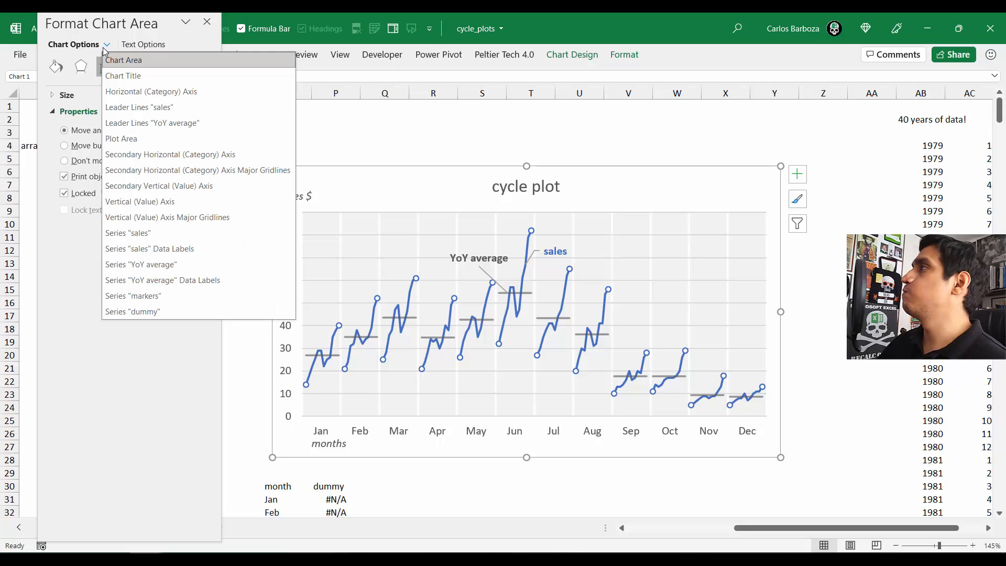
{"action": "left_click", "coordinate": [55, 62]}
{"action": "left_click", "coordinate": [55, 62]}
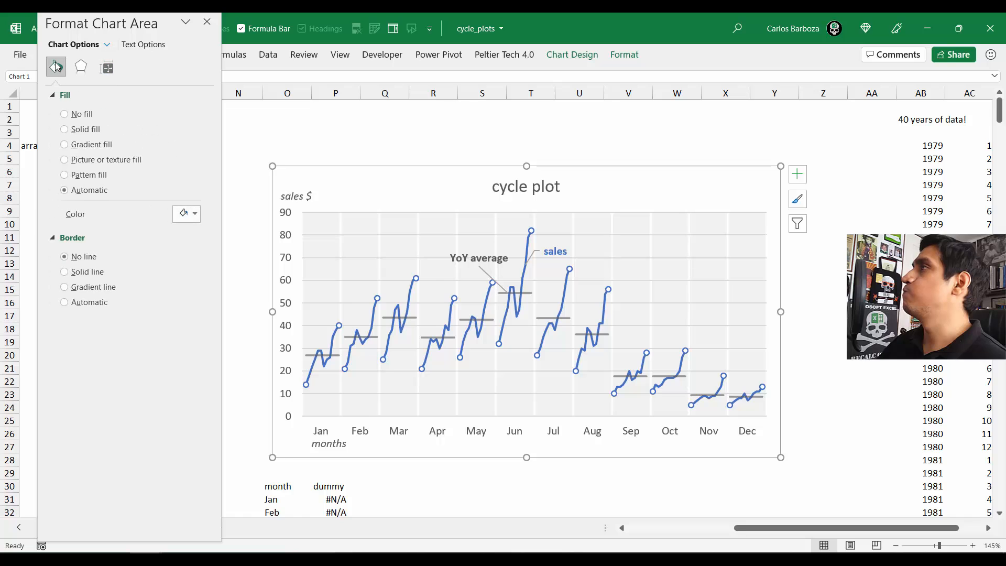
{"action": "left_click", "coordinate": [388, 159]}
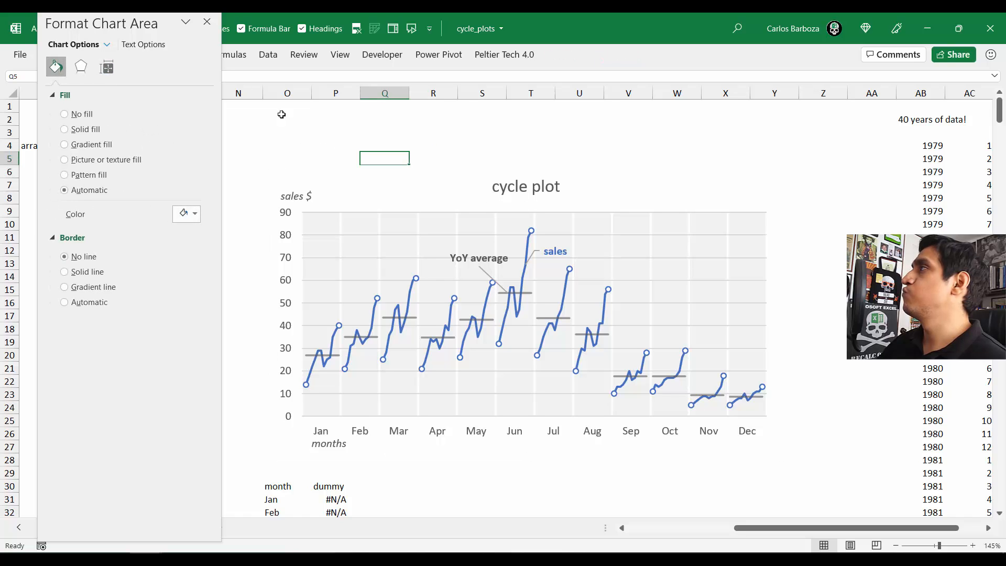
{"action": "left_click", "coordinate": [208, 24]}
Step: Recheck the chart area's formatting from the chart's lower edge, and review its outline color, weight and dash choices
{"action": "left_click", "coordinate": [380, 192]}
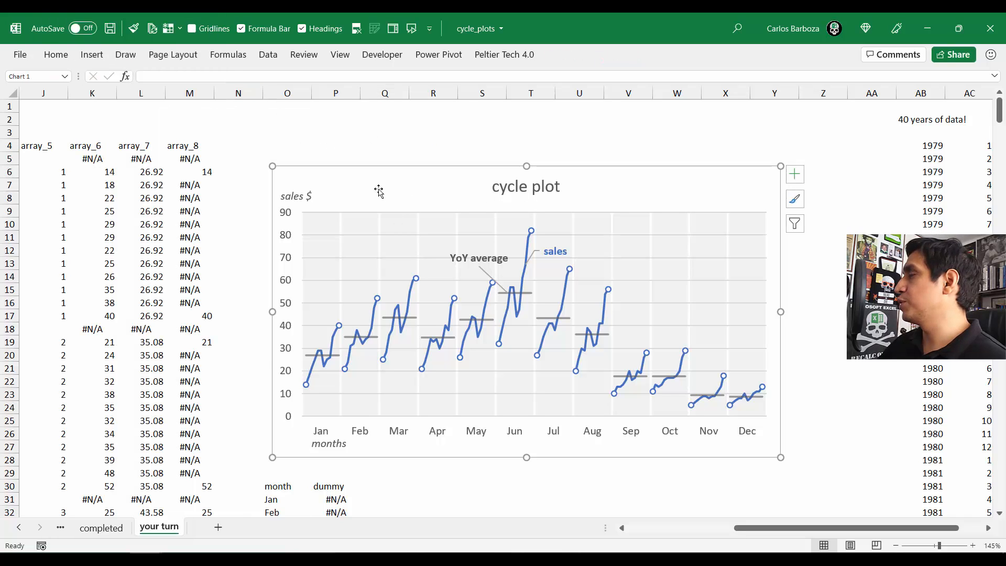
{"action": "left_click_drag", "start_coordinate": [349, 458], "coordinate": [350, 459]}
{"action": "right_click", "coordinate": [350, 459]}
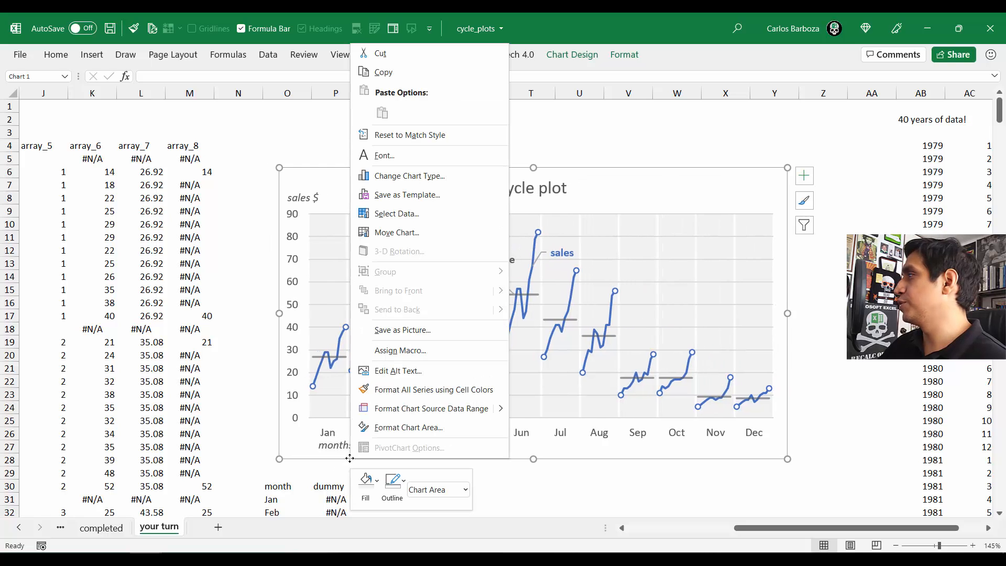
{"action": "left_click", "coordinate": [425, 427]}
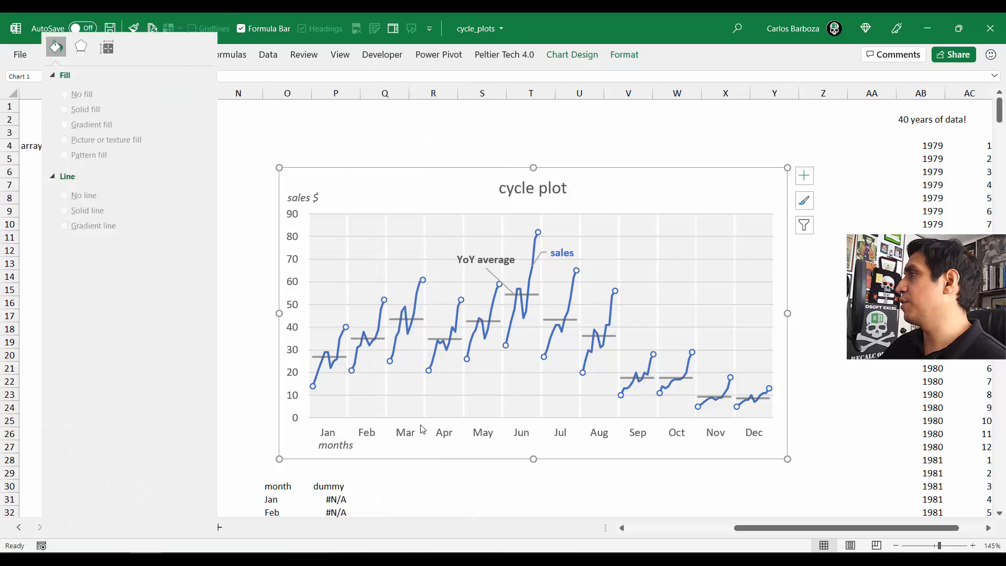
{"action": "left_click", "coordinate": [207, 21]}
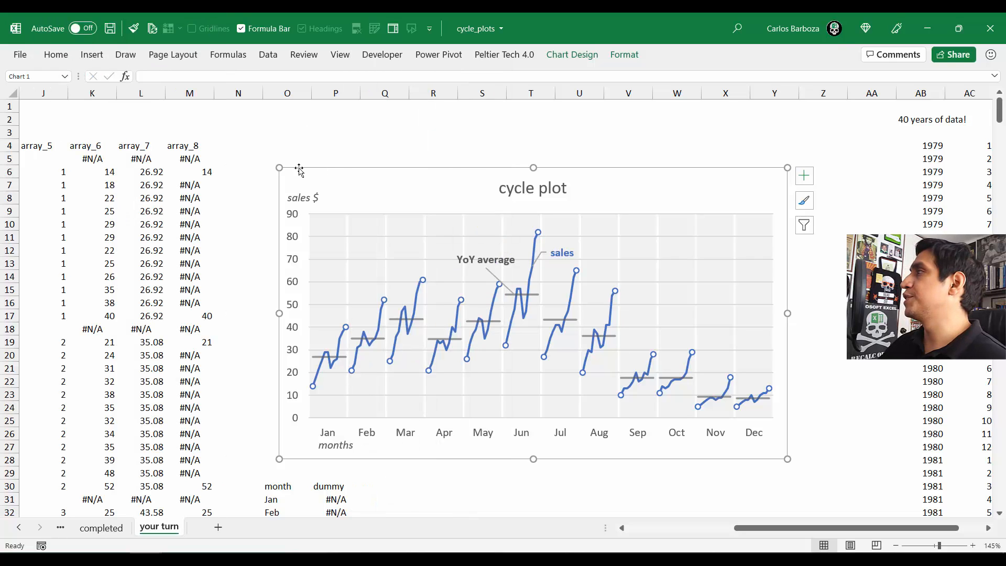
{"action": "left_click", "coordinate": [296, 161]}
{"action": "left_click", "coordinate": [175, 161]}
{"action": "key", "text": "Left"}
{"action": "key", "text": "Up"}
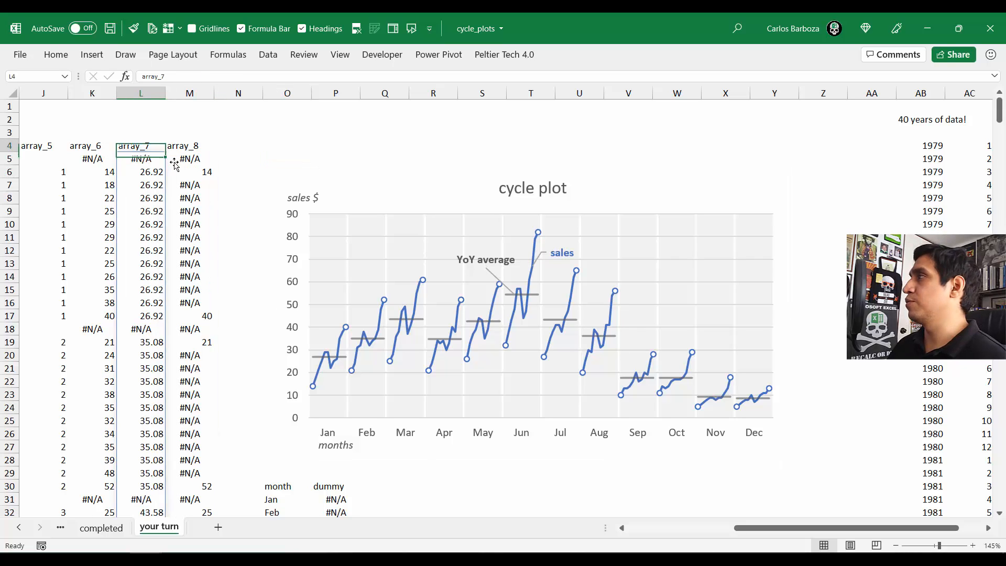
{"action": "left_click", "coordinate": [359, 194]}
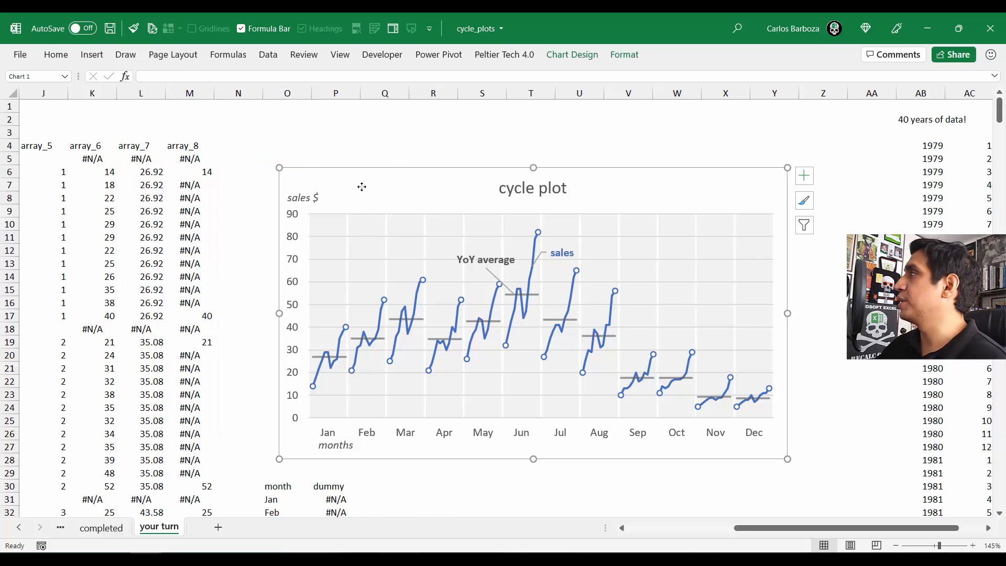
{"action": "right_click", "coordinate": [359, 192]}
{"action": "left_click", "coordinate": [411, 117]}
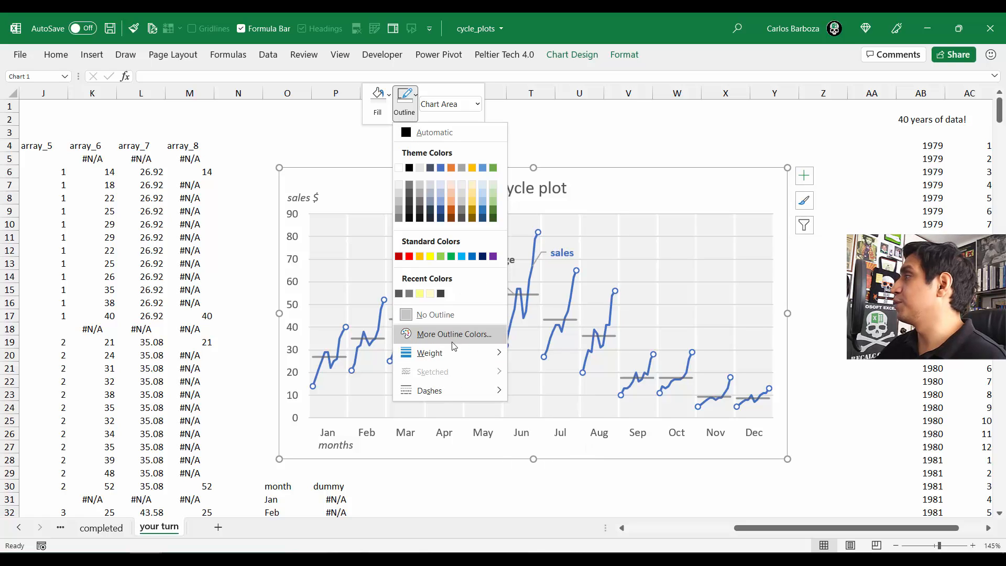
{"action": "left_click", "coordinate": [297, 146]}
{"action": "left_click", "coordinate": [348, 173]}
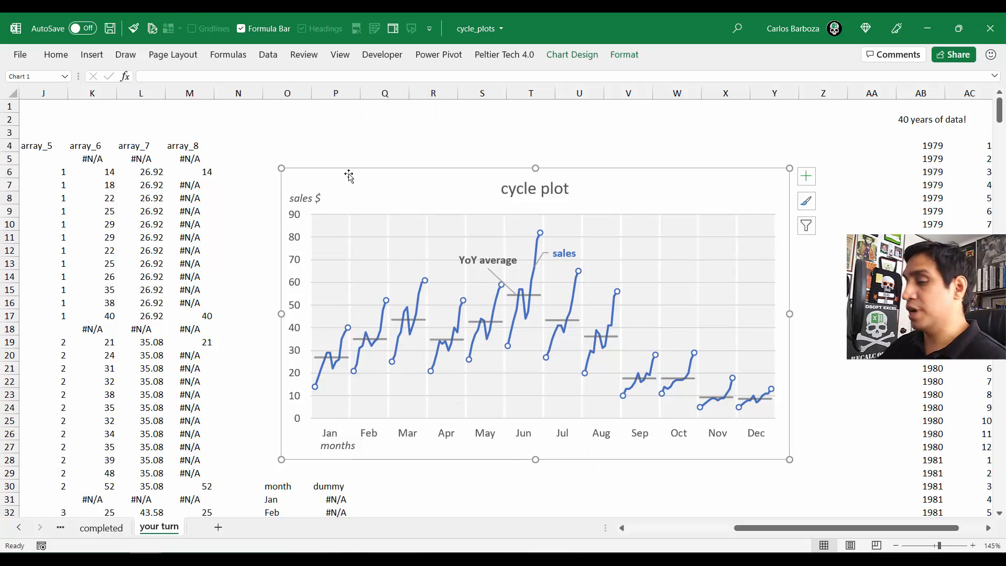
Step: Compare the chart area's formatting options with the plot area's fill and border settings, and close the formatting options
{"action": "double_click", "coordinate": [348, 175]}
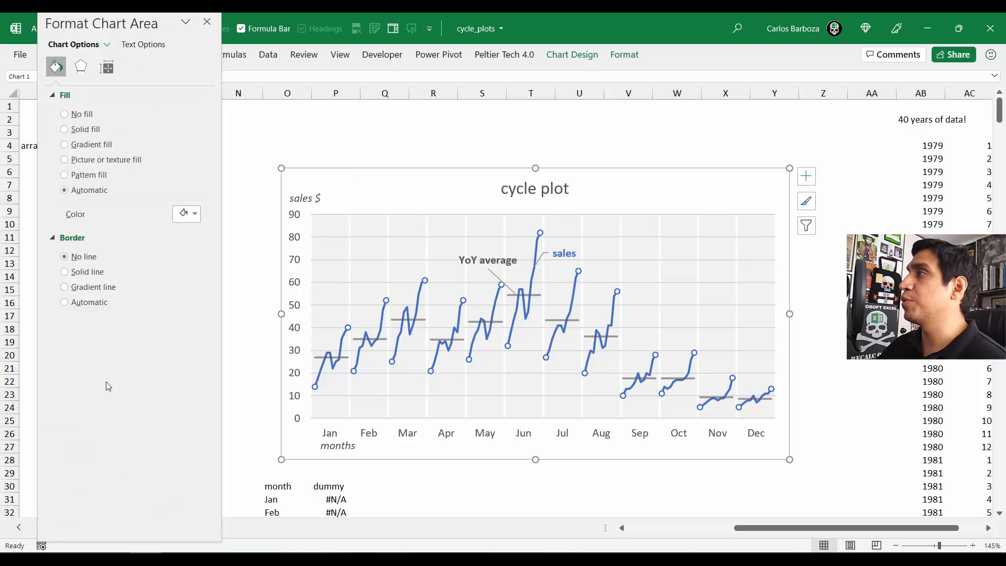
{"action": "left_click", "coordinate": [81, 67]}
{"action": "left_click", "coordinate": [106, 68]}
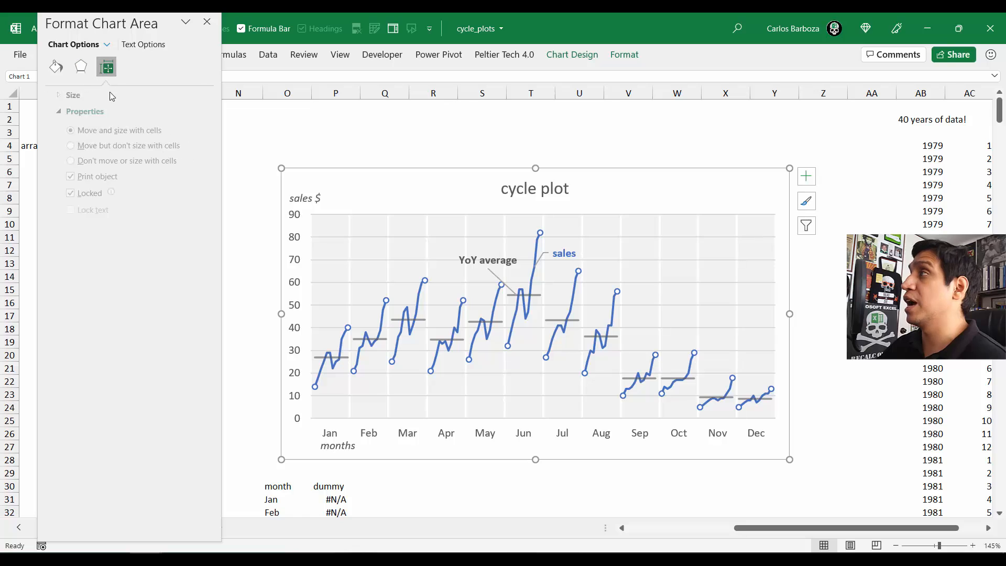
{"action": "left_click", "coordinate": [57, 66]}
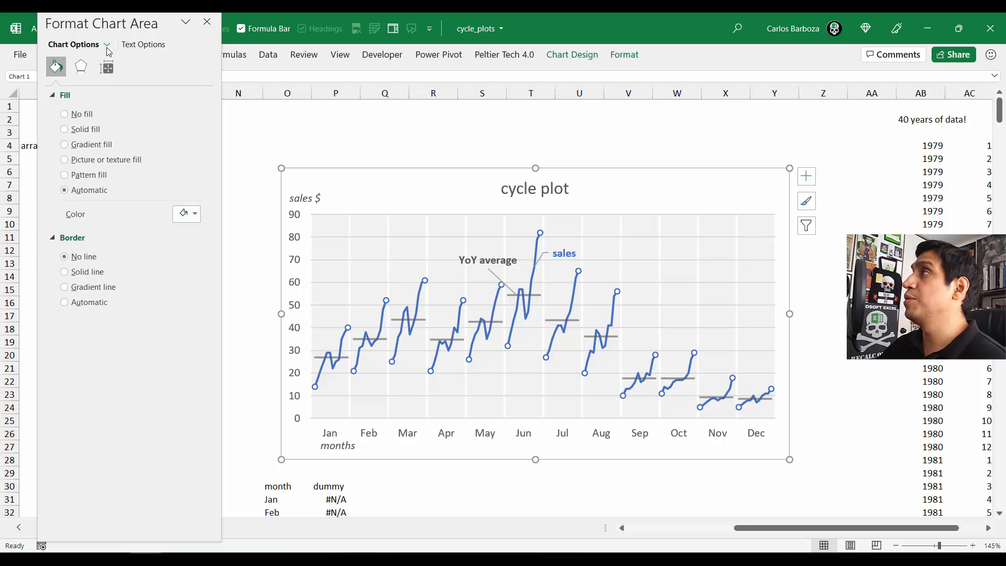
{"action": "left_click", "coordinate": [107, 46]}
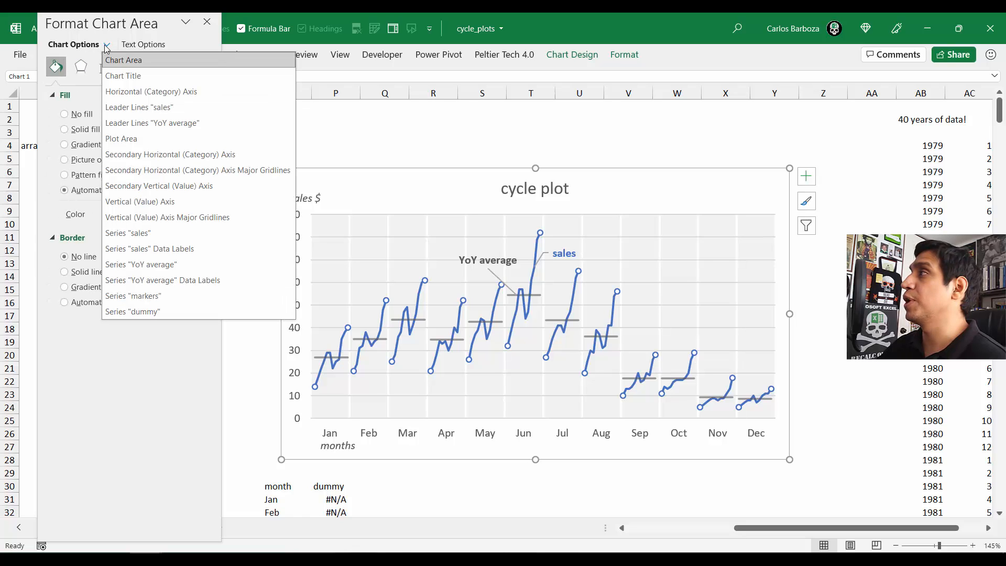
{"action": "left_click", "coordinate": [115, 139]}
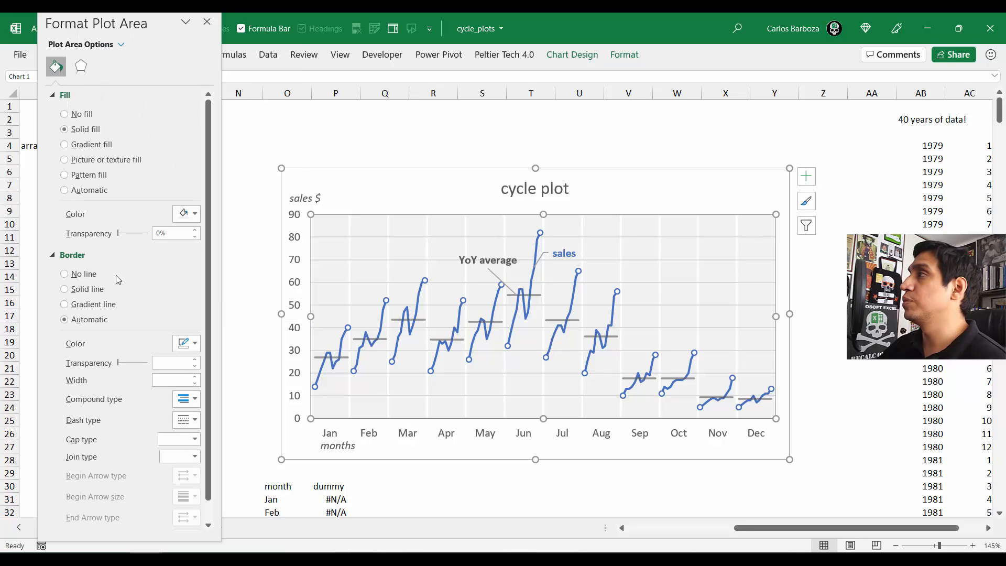
{"action": "left_click", "coordinate": [314, 176]}
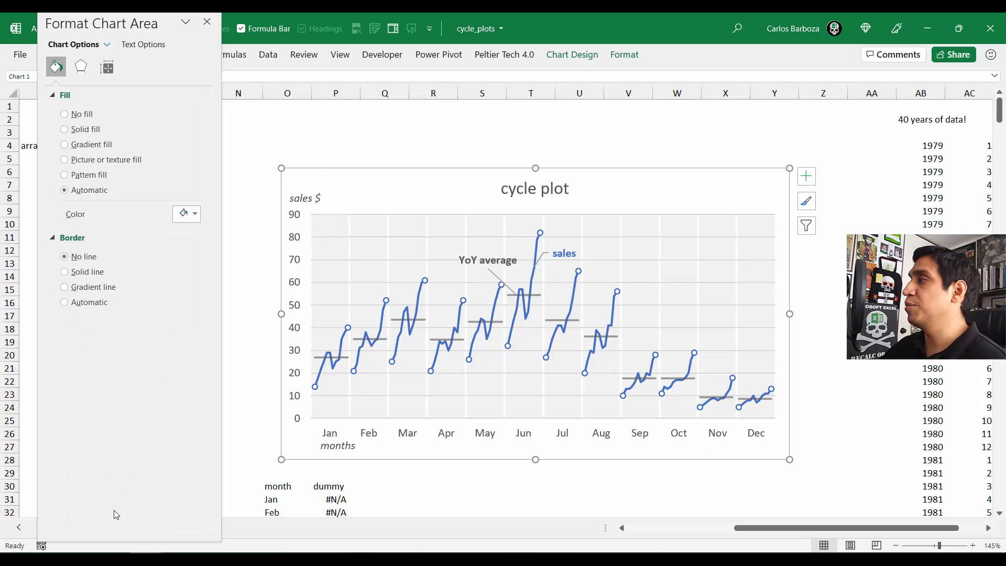
{"action": "left_click", "coordinate": [239, 442]}
{"action": "left_click", "coordinate": [201, 22]}
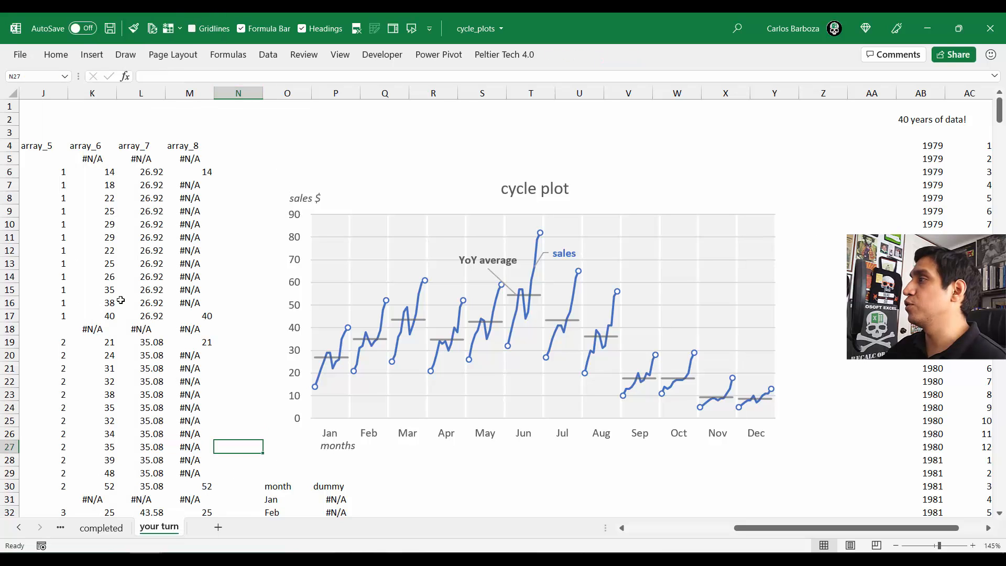
Step: Inspect the border settings of the chart area in the completed sheet's cycle plot, down to the Rounded corners option
{"action": "left_click", "coordinate": [97, 528]}
{"action": "left_click", "coordinate": [438, 271]}
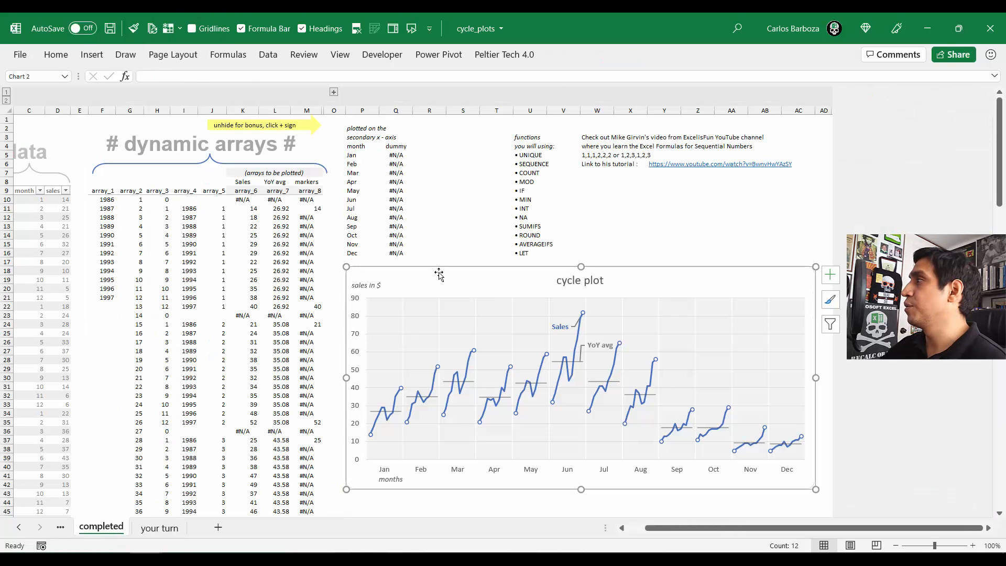
{"action": "right_click", "coordinate": [439, 271]}
{"action": "key", "text": "Return"}
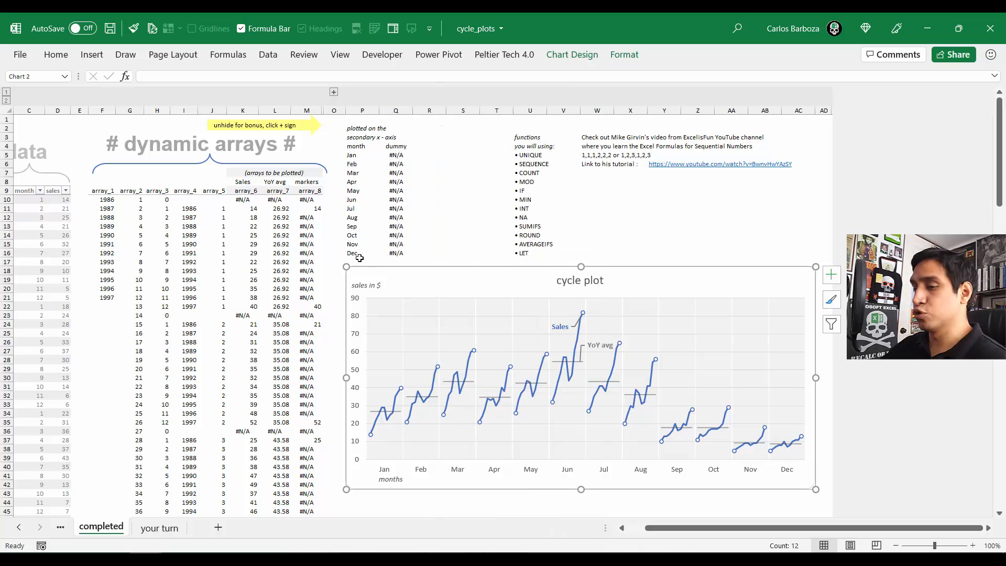
{"action": "scroll", "coordinate": [146, 309], "scroll_direction": "down", "scroll_amount": 2}
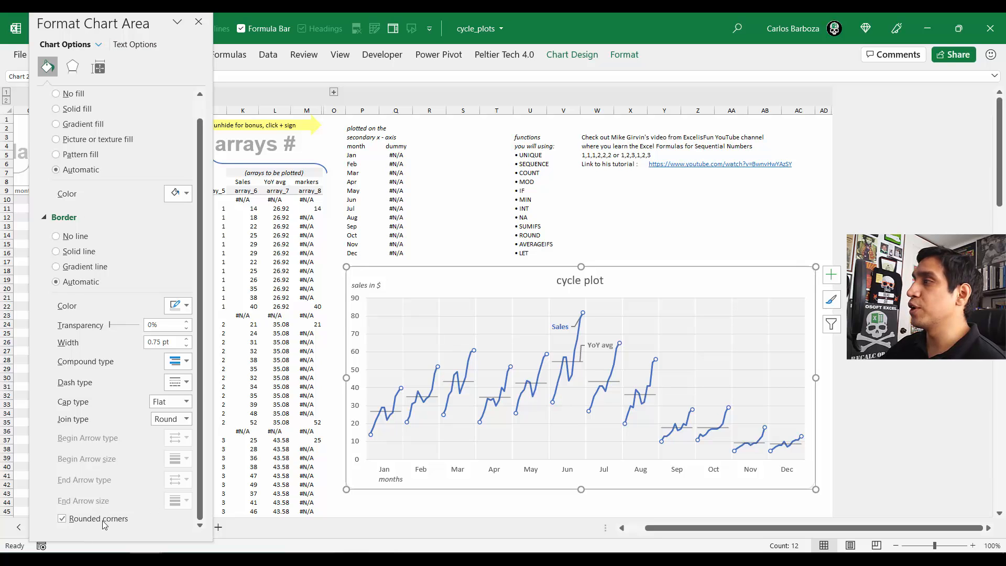
{"action": "left_click", "coordinate": [369, 510]}
{"action": "left_click", "coordinate": [387, 489]}
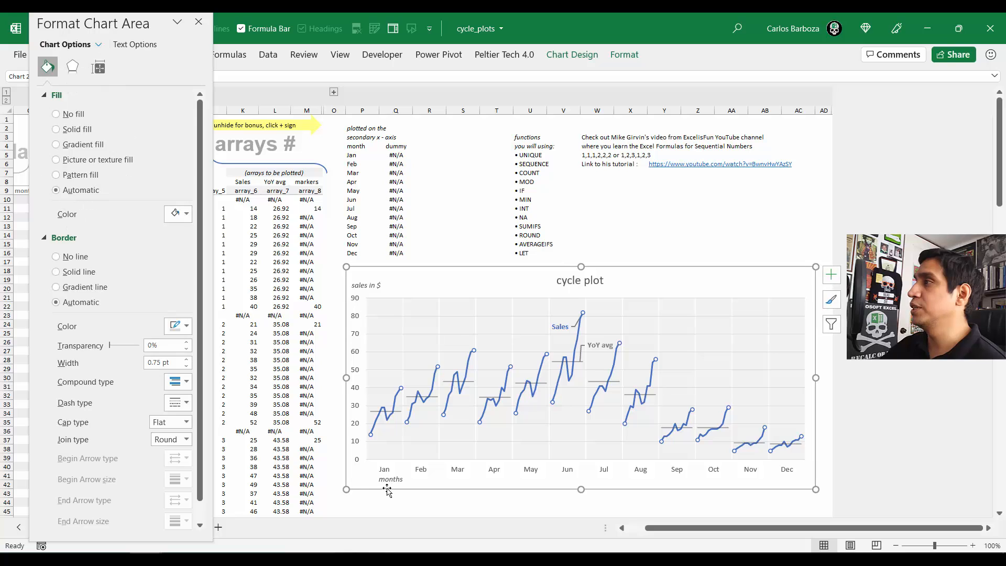
{"action": "scroll", "coordinate": [66, 522], "scroll_direction": "down", "scroll_amount": 1}
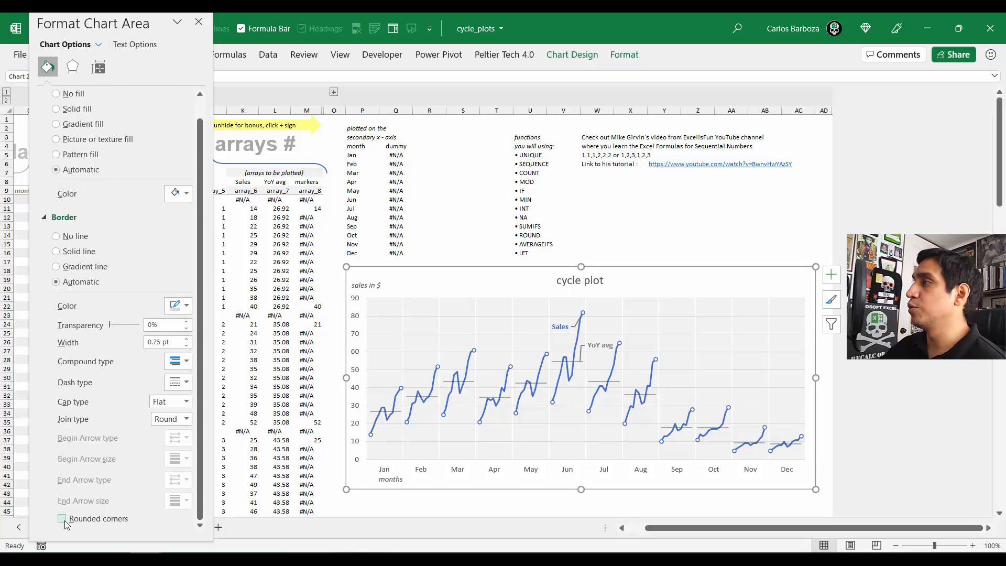
{"action": "left_click", "coordinate": [400, 504]}
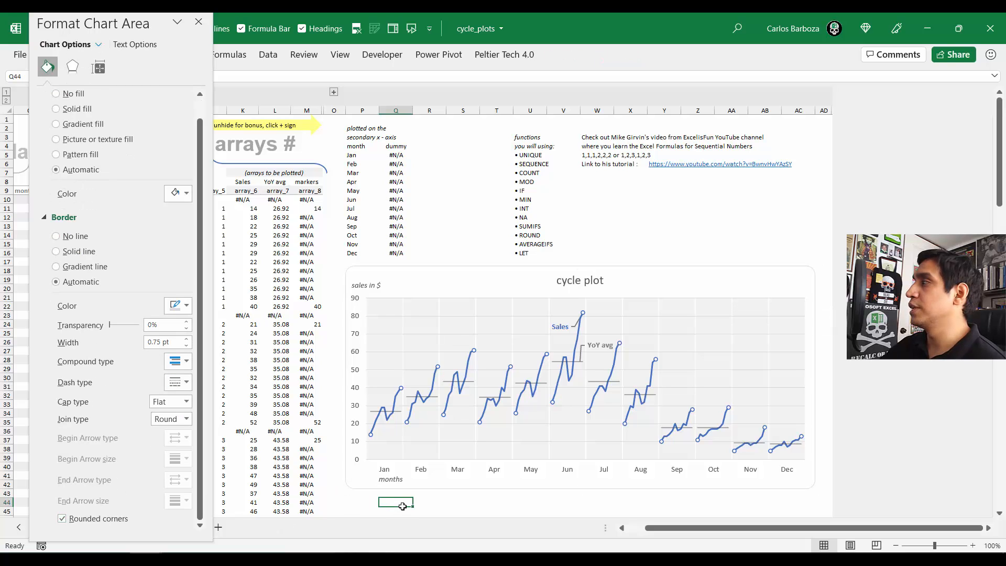
Step: Review the completed chart's list of formattable elements from its chart area, and close the formatting options
{"action": "left_click", "coordinate": [384, 487]}
{"action": "left_click", "coordinate": [461, 487]}
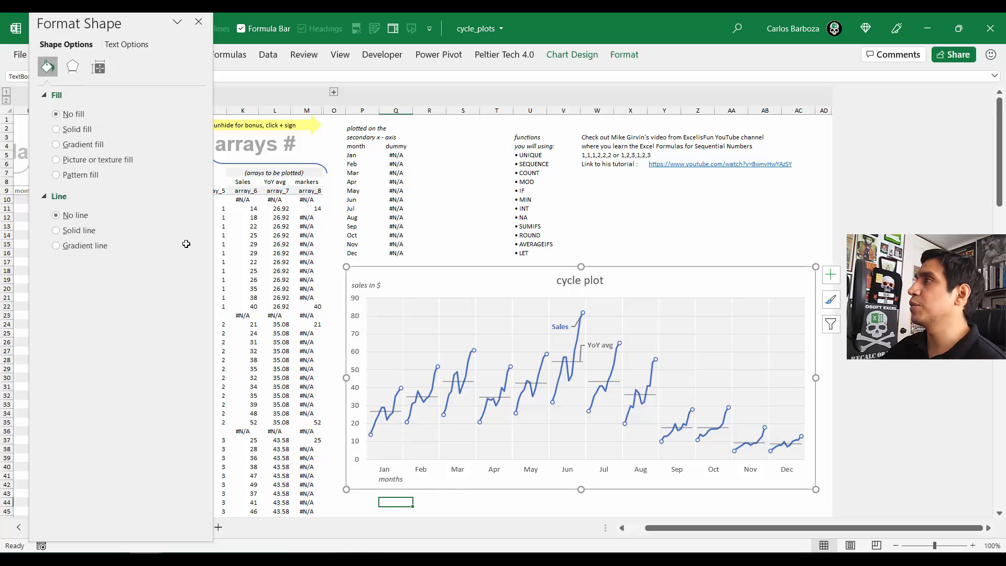
{"action": "left_click", "coordinate": [98, 45]}
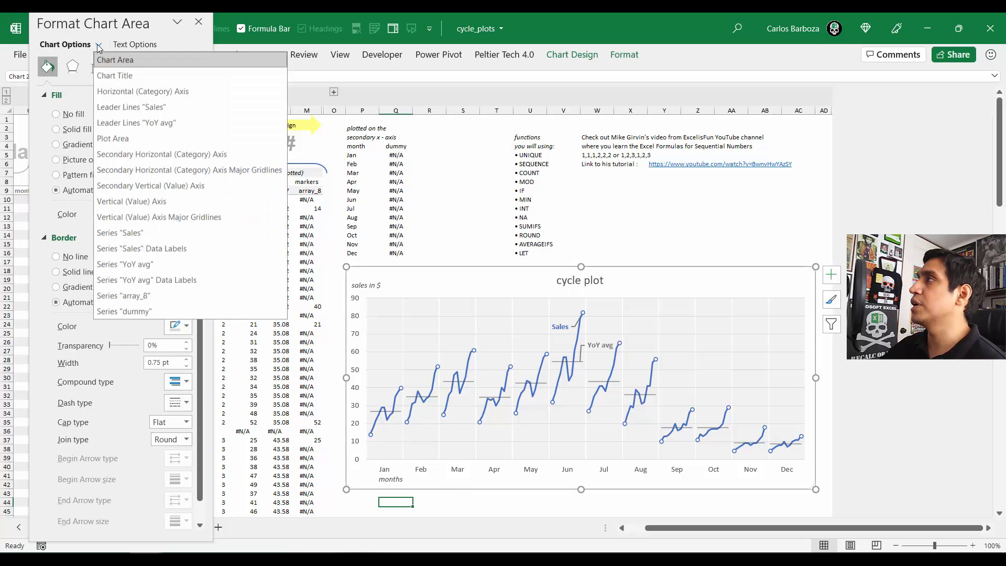
{"action": "left_click", "coordinate": [98, 46]}
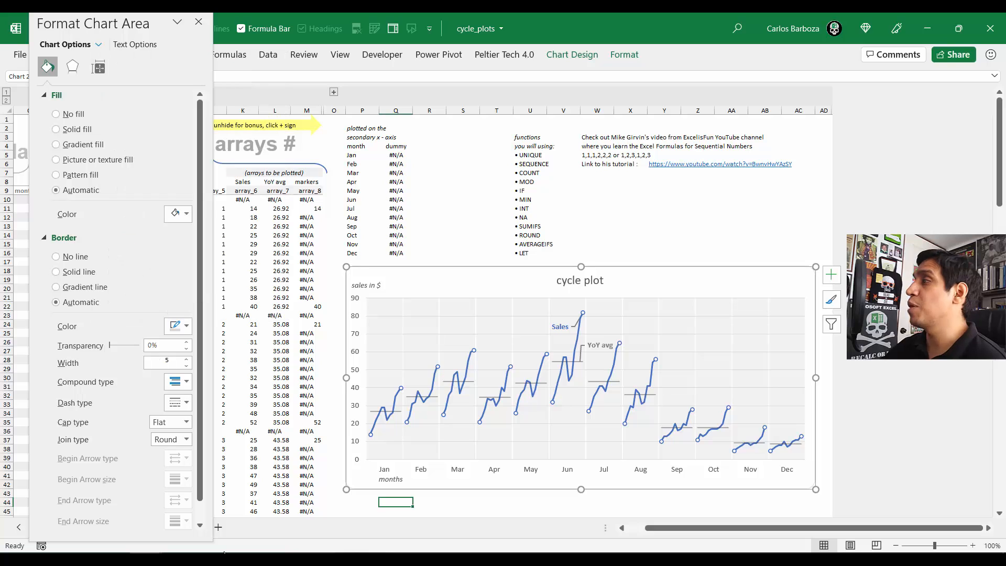
{"action": "left_click", "coordinate": [199, 21]}
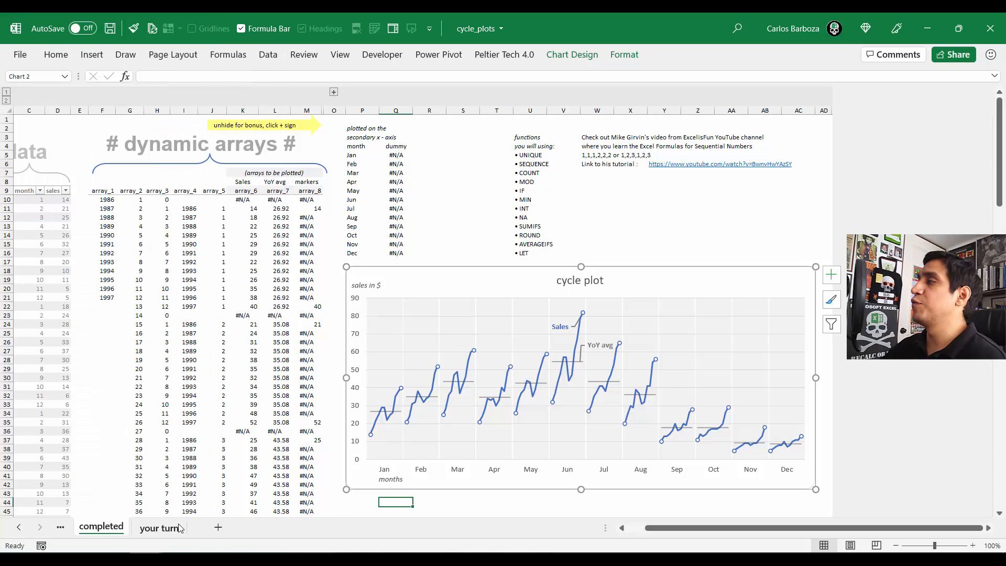
Step: Look for a Rounded corners option in the your turn chart area's fill, border, effects, size and properties settings
{"action": "left_click", "coordinate": [159, 528]}
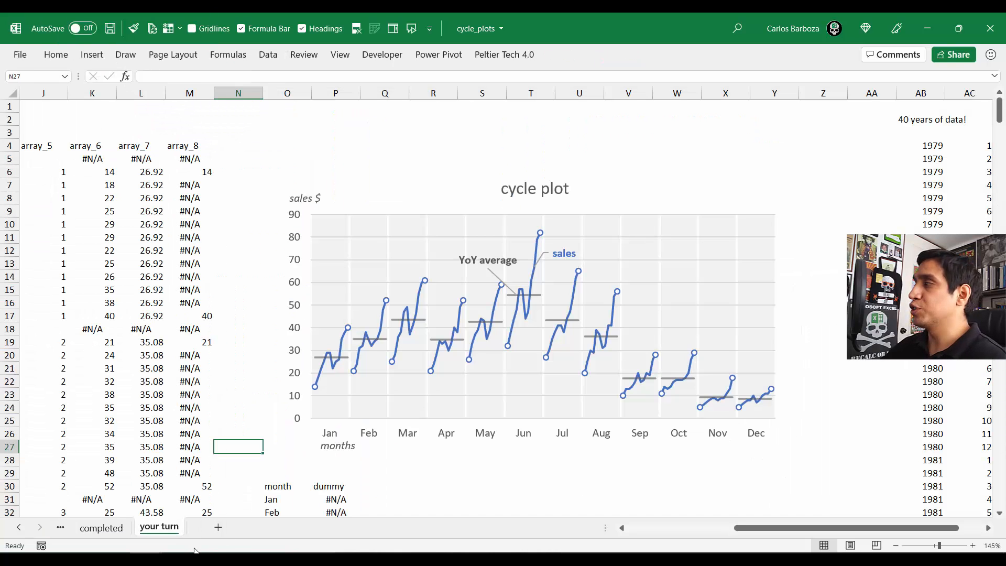
{"action": "left_click", "coordinate": [348, 182]}
{"action": "right_click", "coordinate": [339, 169]}
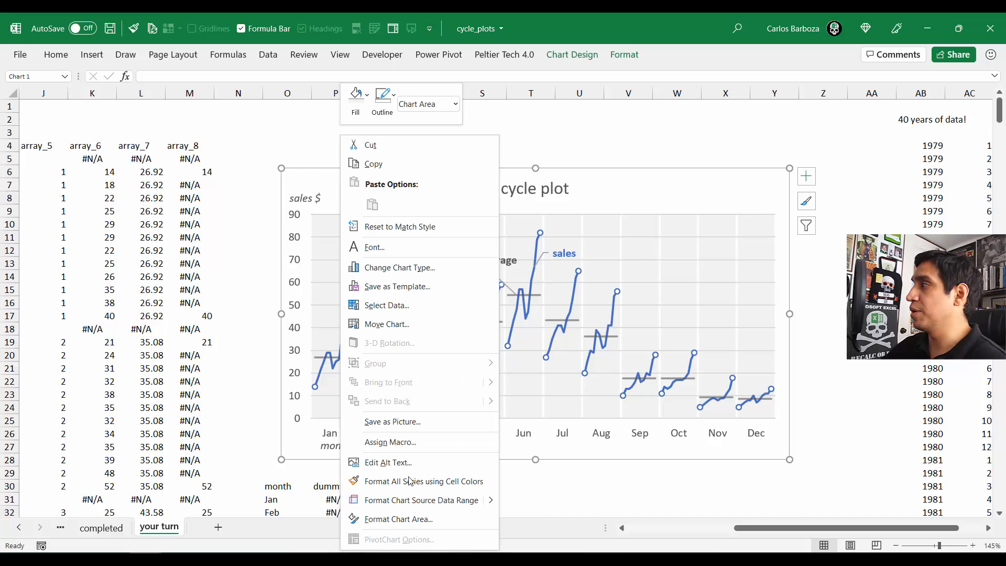
{"action": "left_click", "coordinate": [310, 176]}
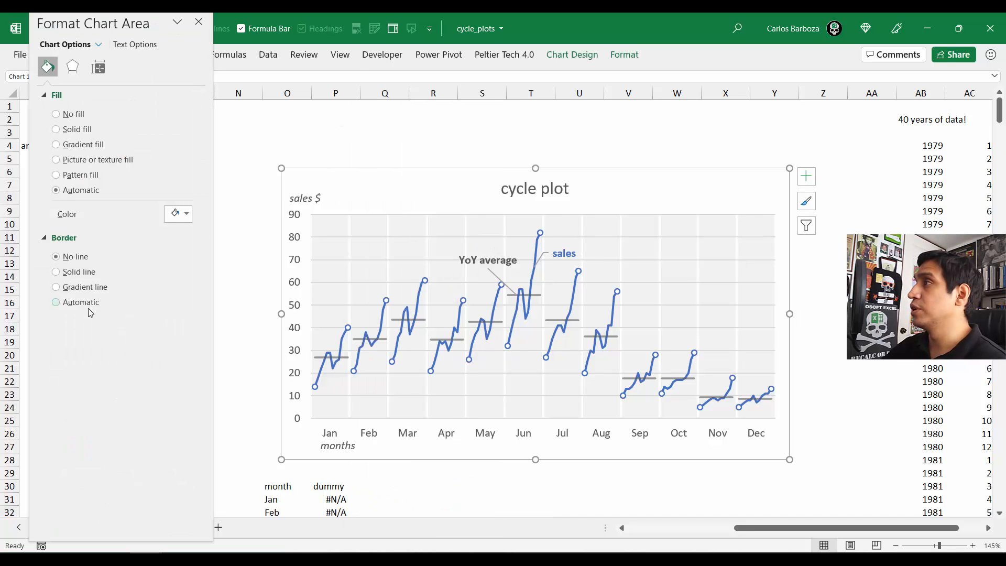
{"action": "left_click", "coordinate": [73, 67]}
{"action": "left_click", "coordinate": [102, 75]}
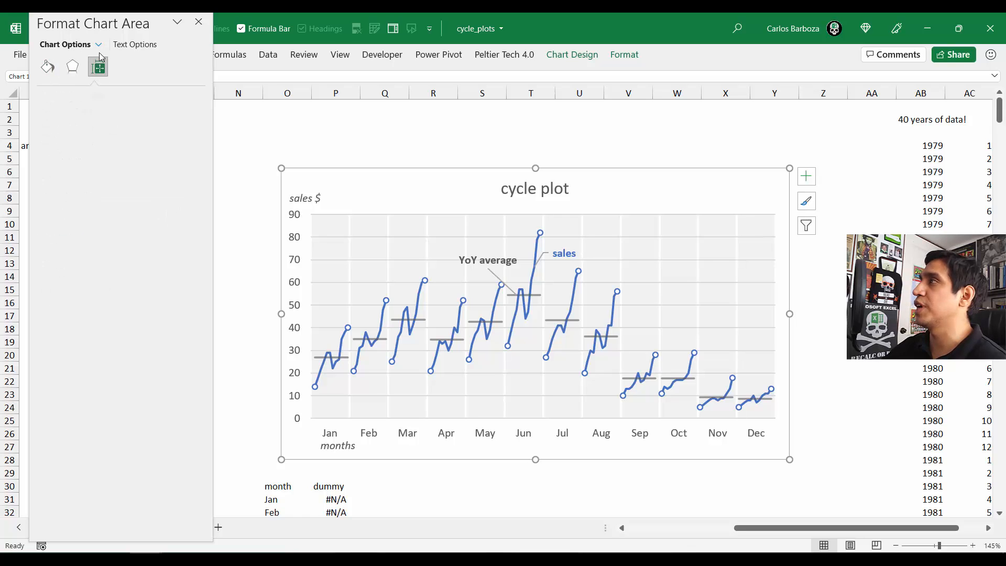
{"action": "left_click", "coordinate": [98, 44]}
{"action": "left_click", "coordinate": [111, 62]}
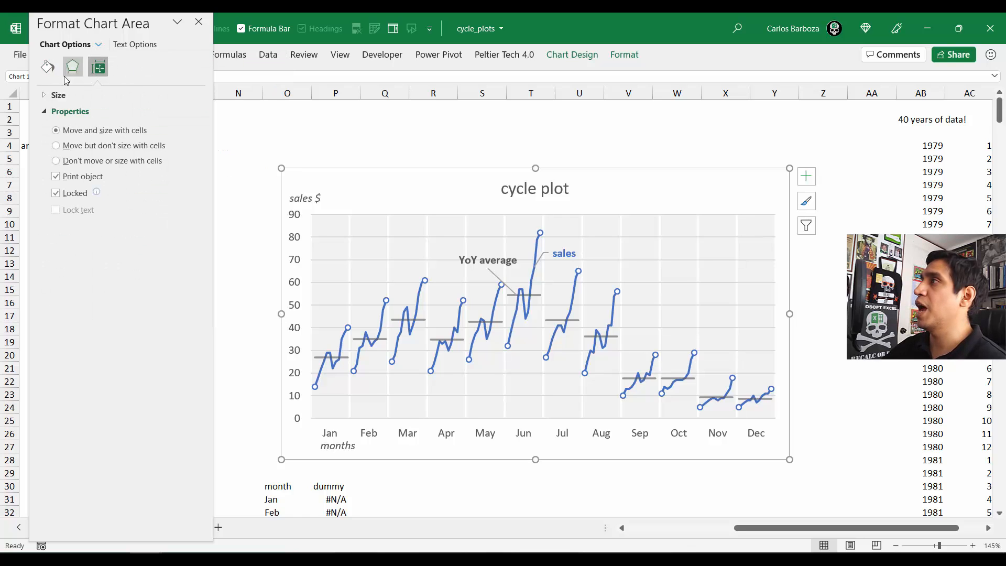
{"action": "left_click", "coordinate": [51, 68]}
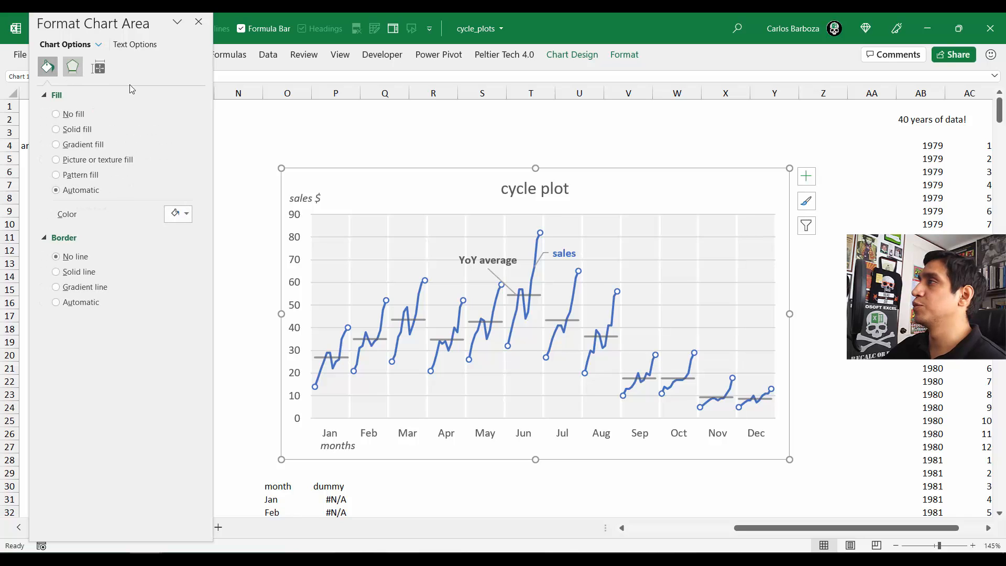
{"action": "left_click", "coordinate": [198, 22]}
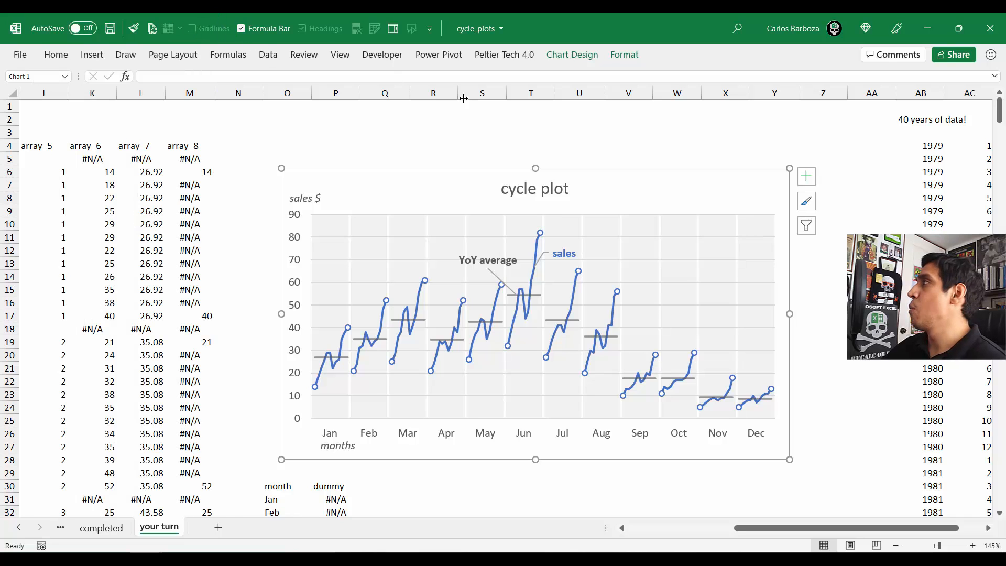
Step: Return to the start of the your turn sheet and step through the dynamic array formulas in row 5
{"action": "left_click", "coordinate": [414, 156]}
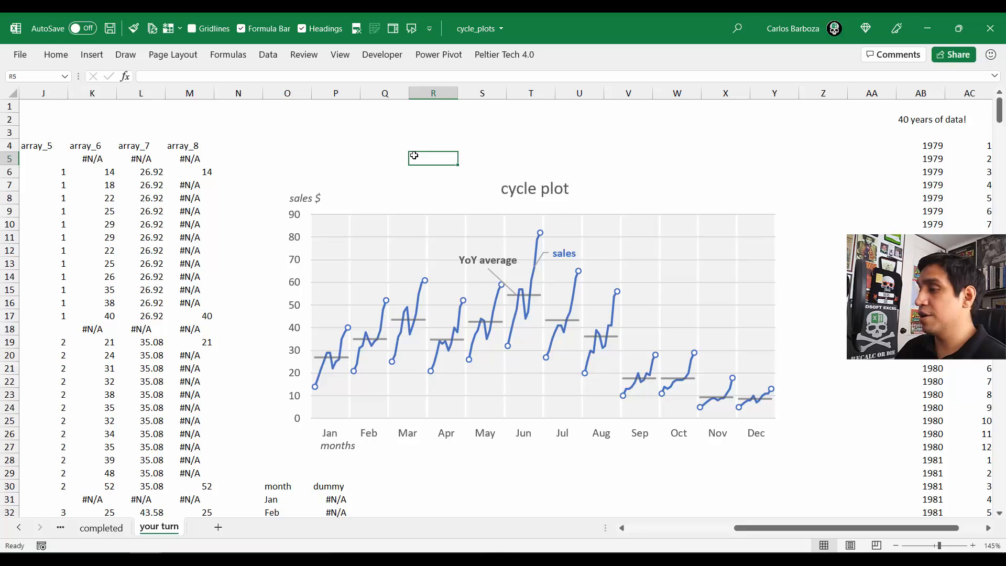
{"action": "scroll", "coordinate": [414, 156], "scroll_direction": "down", "scroll_amount": 3, "text": "ctrl"}
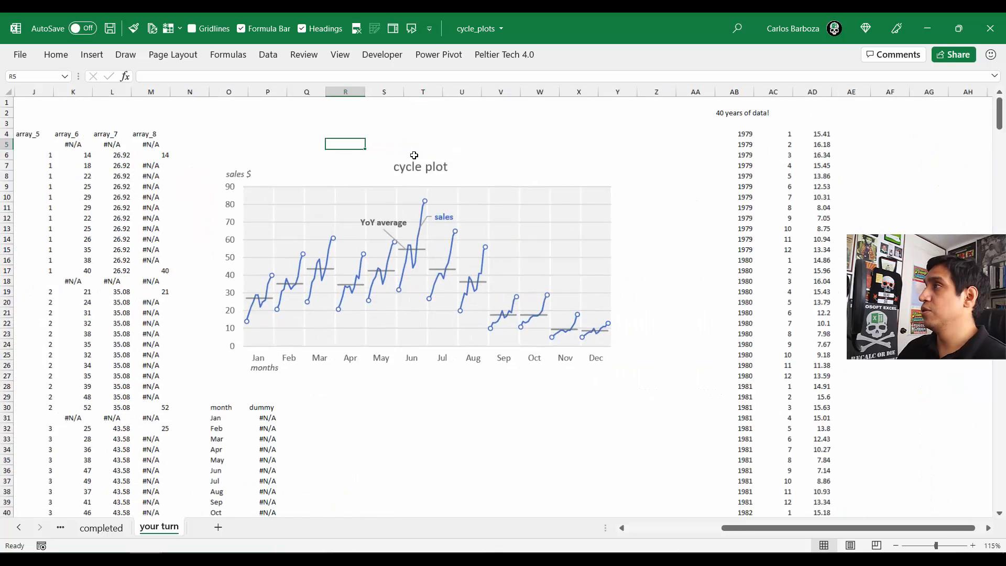
{"action": "key", "text": "ctrl+Home"}
{"action": "key", "text": "Right"}
{"action": "key", "text": "Down"}
{"action": "key", "text": "Down"}
{"action": "key", "text": "Down"}
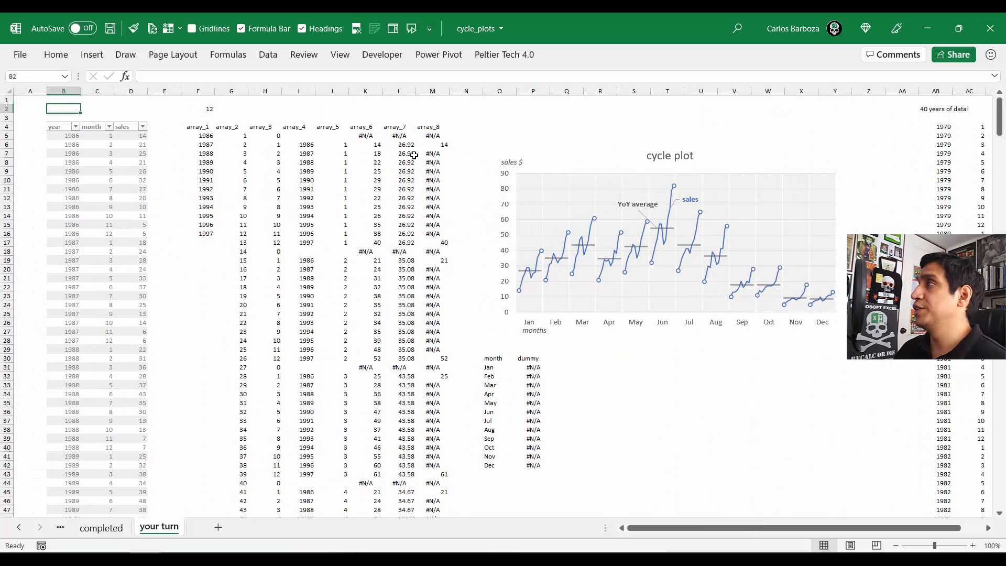
{"action": "key", "text": "Right"}
{"action": "key", "text": "Right"}
{"action": "key", "text": "Right"}
{"action": "key", "text": "Right"}
{"action": "key", "text": "Right"}
{"action": "key", "text": "Down"}
{"action": "key", "text": "Right"}
{"action": "key", "text": "Right"}
{"action": "key", "text": "Right"}
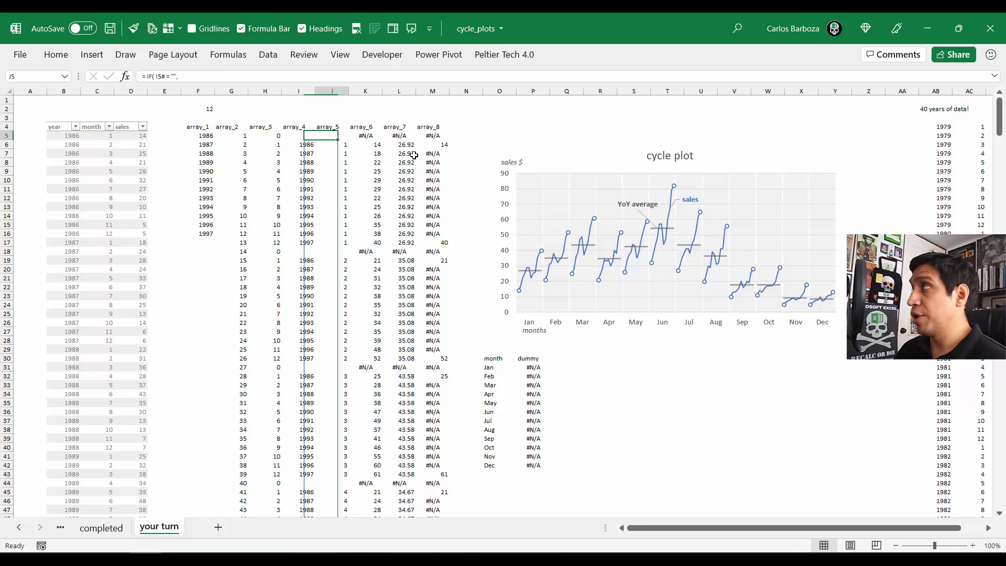
{"action": "key", "text": "Right"}
{"action": "key", "text": "Right"}
{"action": "key", "text": "Left"}
{"action": "key", "text": "Left"}
{"action": "key", "text": "Left"}
{"action": "key", "text": "Left"}
{"action": "key", "text": "Left"}
{"action": "key", "text": "Left"}
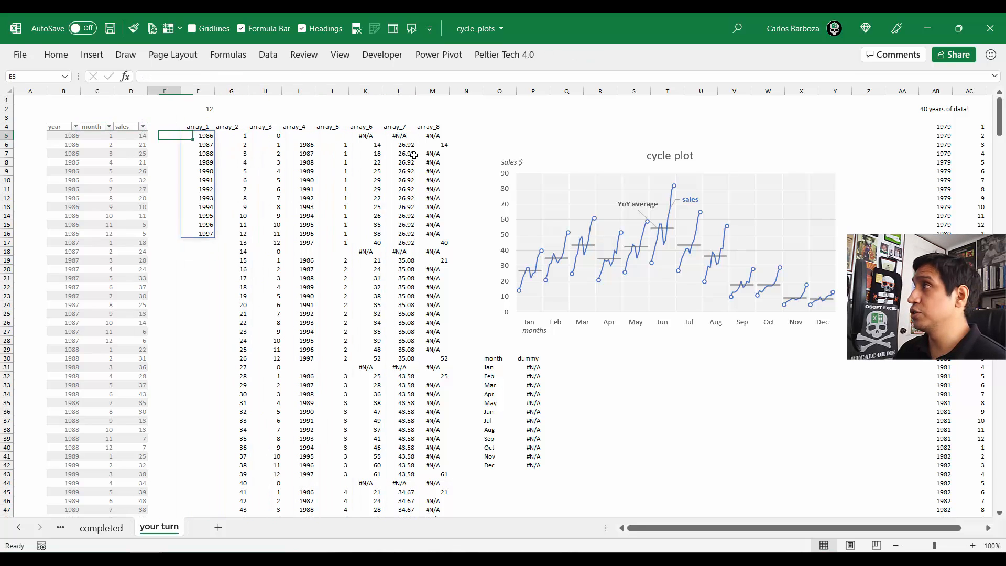
Step: Review the sequential numbers tutorial note and the list of functions from UNIQUE to LET on the completed sheet
{"action": "key", "text": "ctrl+Page_Up"}
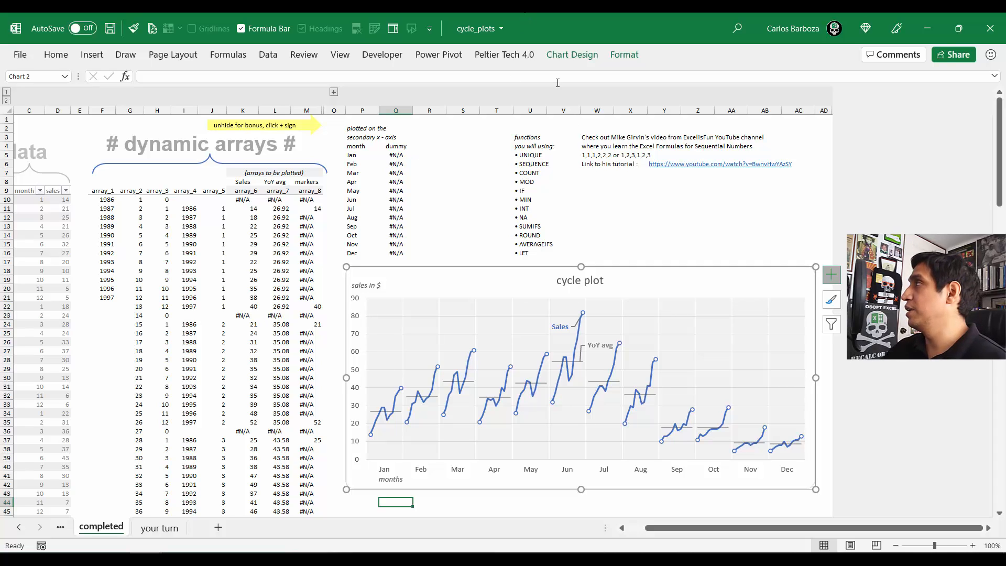
{"action": "left_click", "coordinate": [587, 149]}
{"action": "left_click", "coordinate": [602, 163]}
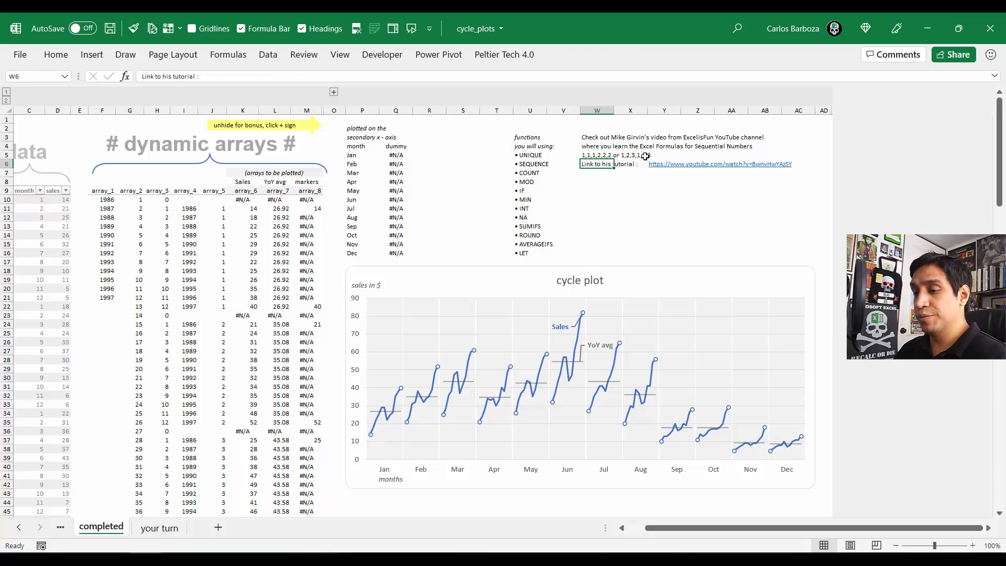
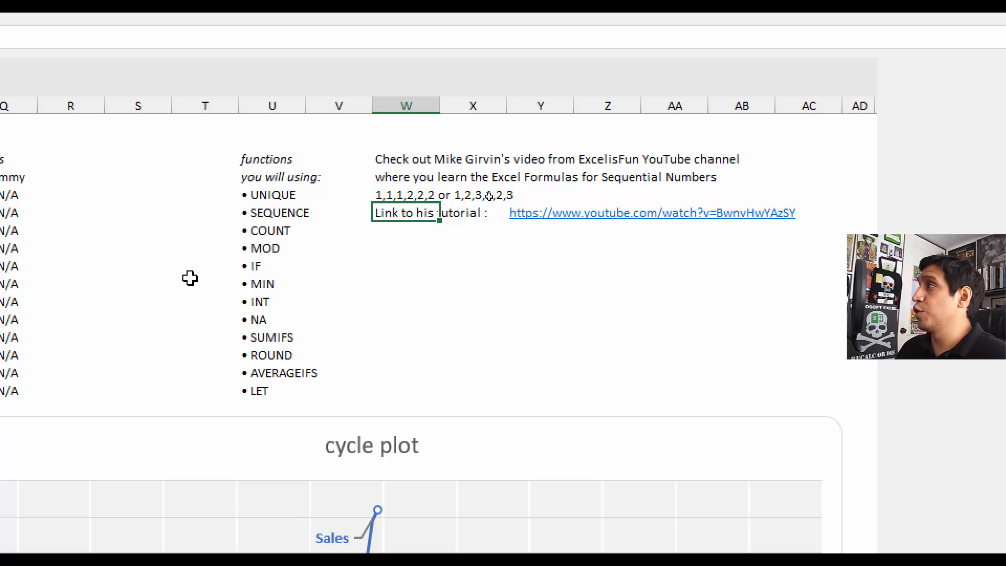
{"action": "left_click", "coordinate": [290, 146]}
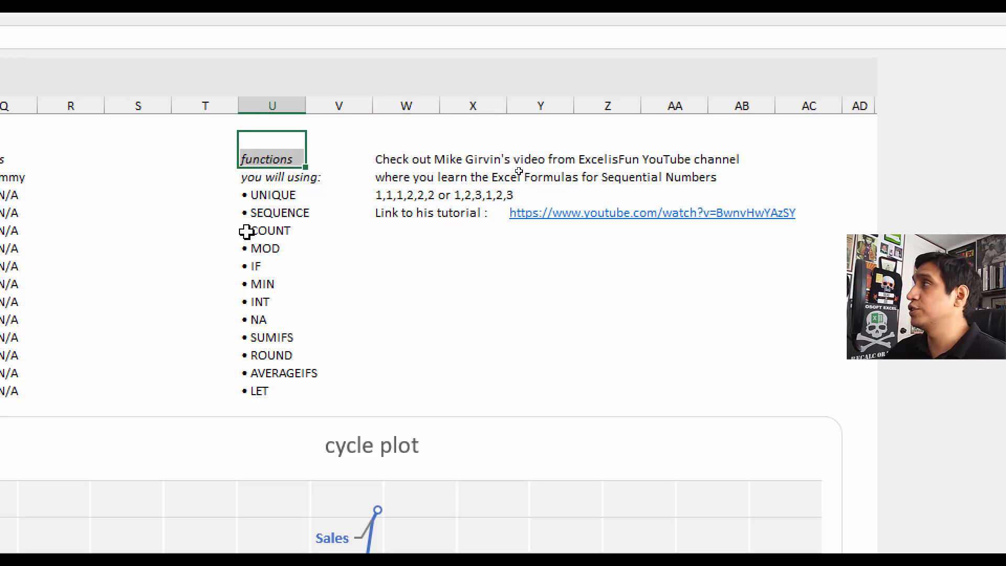
{"action": "left_click", "coordinate": [268, 194]}
{"action": "left_click_drag", "start_coordinate": [268, 194], "coordinate": [292, 391]}
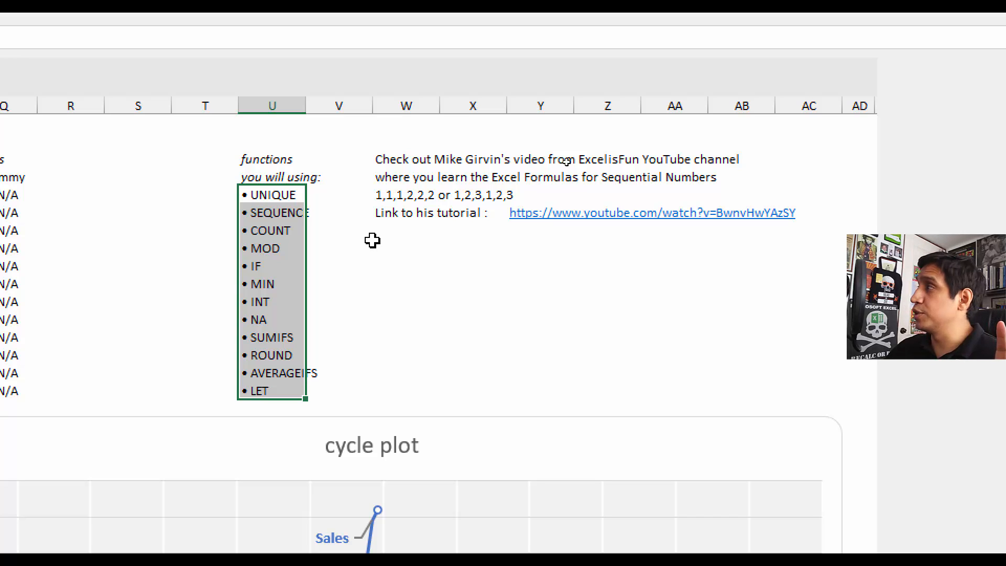
{"action": "left_click", "coordinate": [281, 195]}
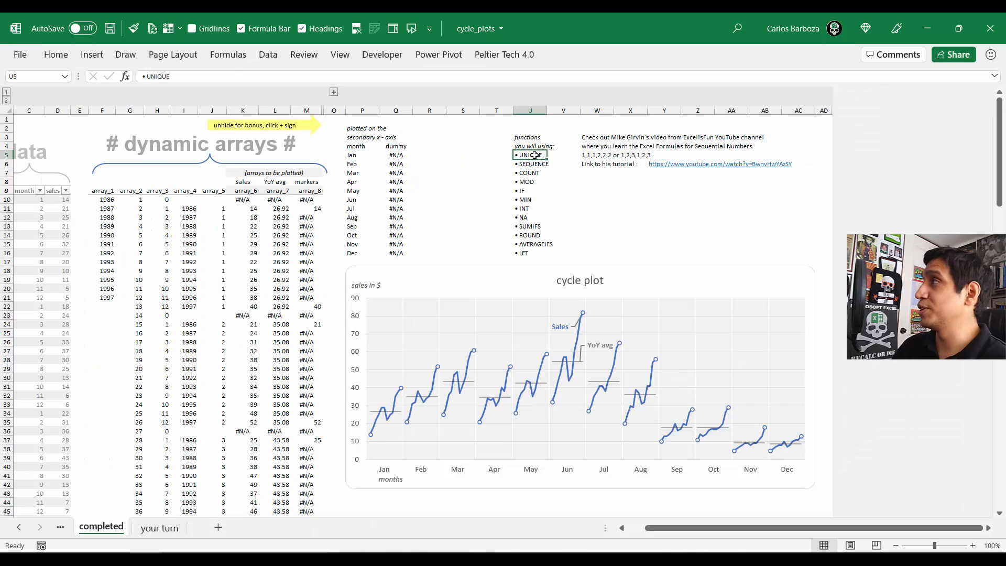
Step: Unhide the grouped bonus column beside array_8, and check the array_8 and array_1 formulas in row 10
{"action": "left_click", "coordinate": [334, 92]}
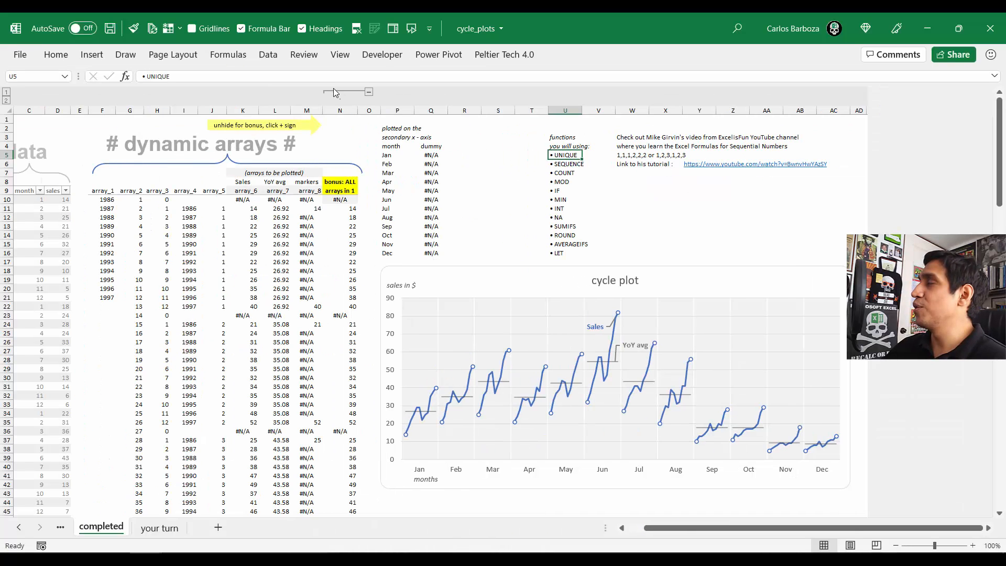
{"action": "left_click", "coordinate": [315, 200]}
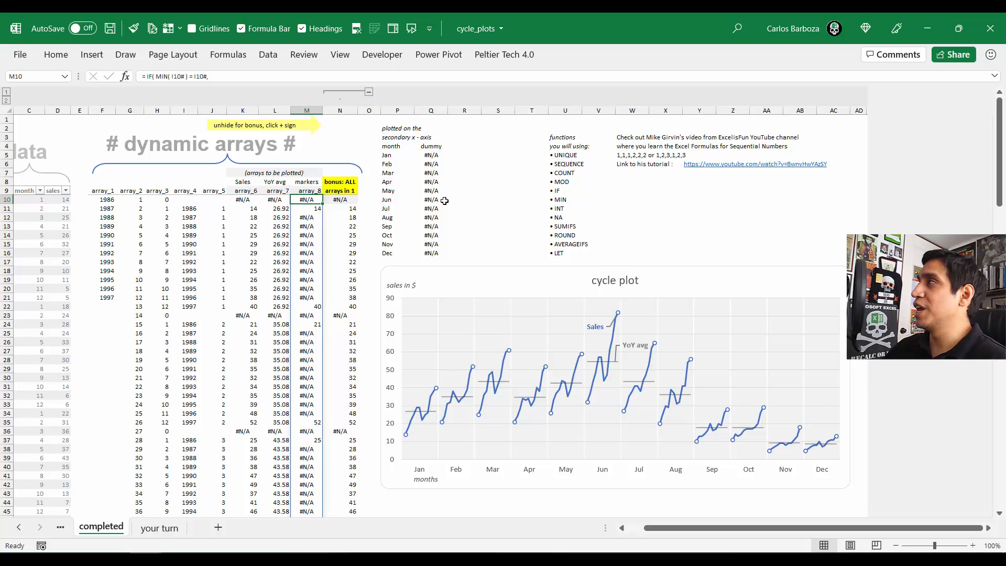
{"action": "left_click", "coordinate": [128, 192]}
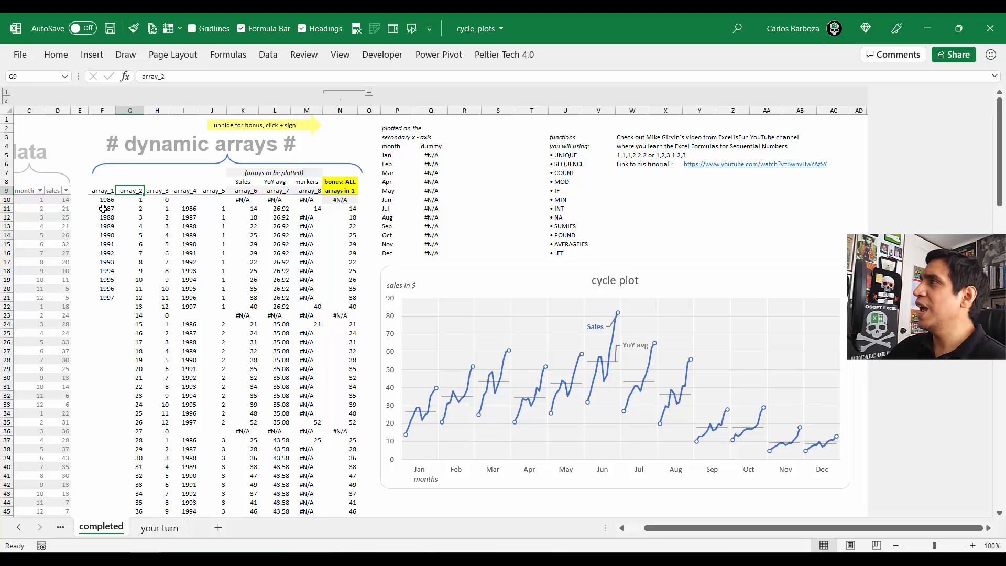
{"action": "left_click", "coordinate": [105, 202]}
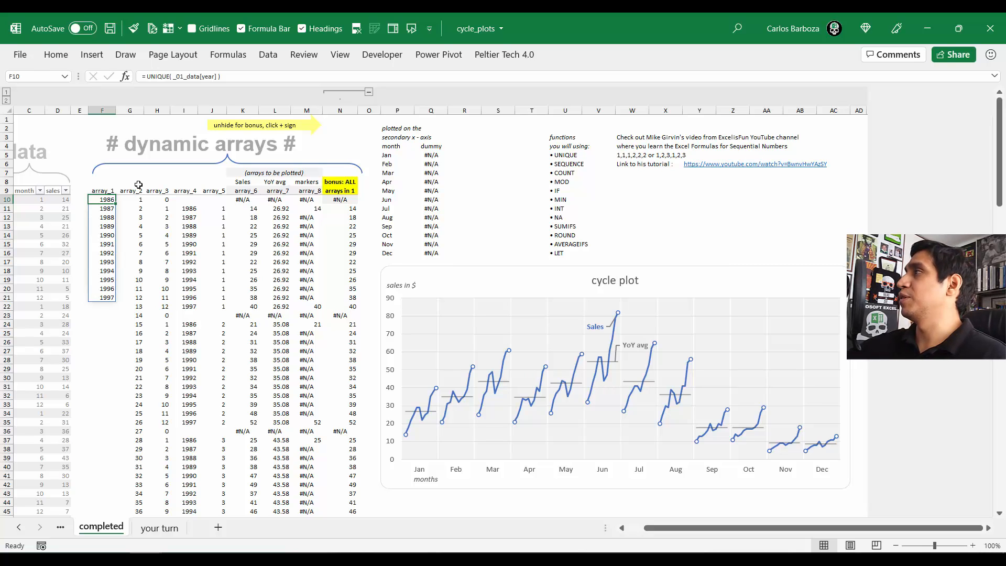
{"action": "key", "text": "alt+Tab"}
{"action": "key", "text": "alt+Tab"}
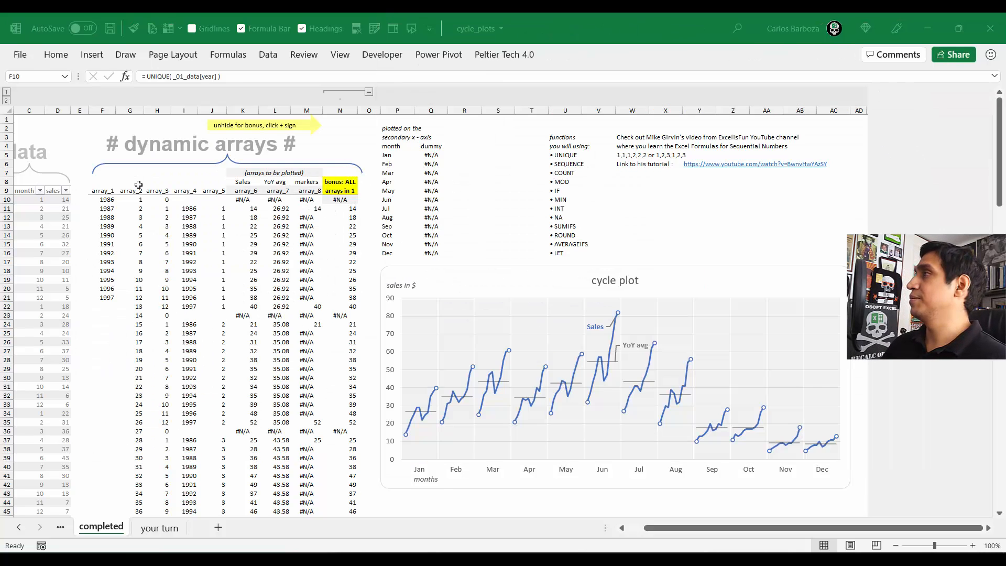
Step: Step through the row 10 array formulas from array_1 to the bonus all-in-one LET formula and back
{"action": "key", "text": "Right"}
{"action": "key", "text": "Right"}
{"action": "key", "text": "Right"}
{"action": "key", "text": "Right"}
{"action": "key", "text": "Right"}
{"action": "key", "text": "Right"}
{"action": "key", "text": "Right"}
{"action": "key", "text": "Right"}
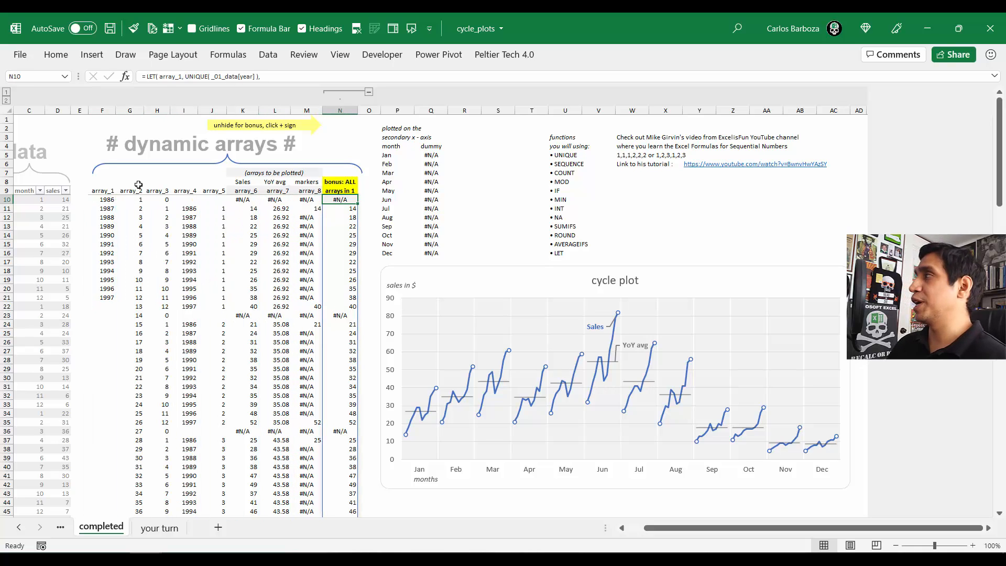
{"action": "key", "text": "Left"}
{"action": "key", "text": "Left"}
{"action": "key", "text": "Left"}
{"action": "key", "text": "Left"}
{"action": "key", "text": "Left"}
{"action": "key", "text": "Left"}
{"action": "key", "text": "Left"}
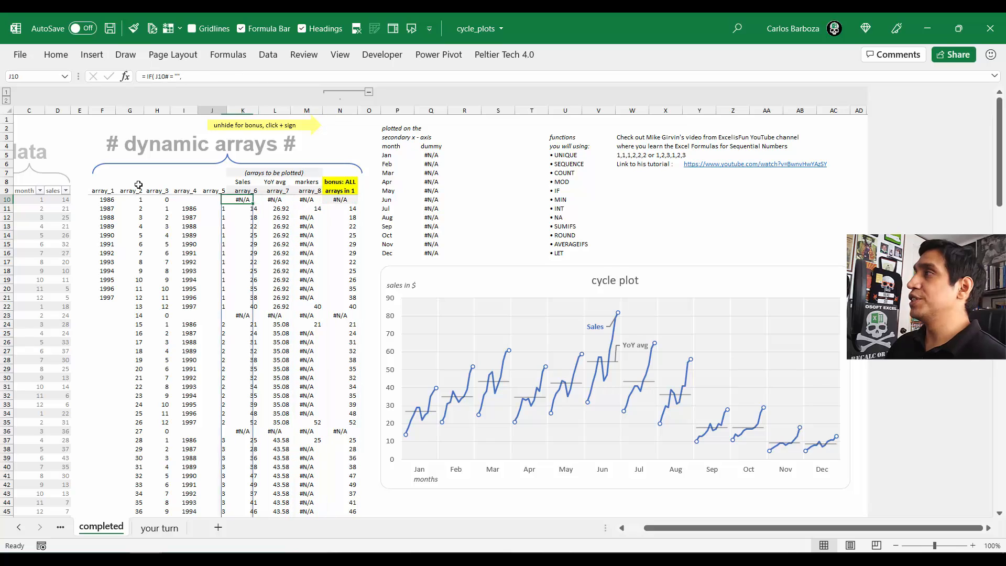
Step: Step through the row 10 array formulas and inspect the markers formula in array_8
{"action": "key", "text": "F2"}
{"action": "key", "text": "Escape"}
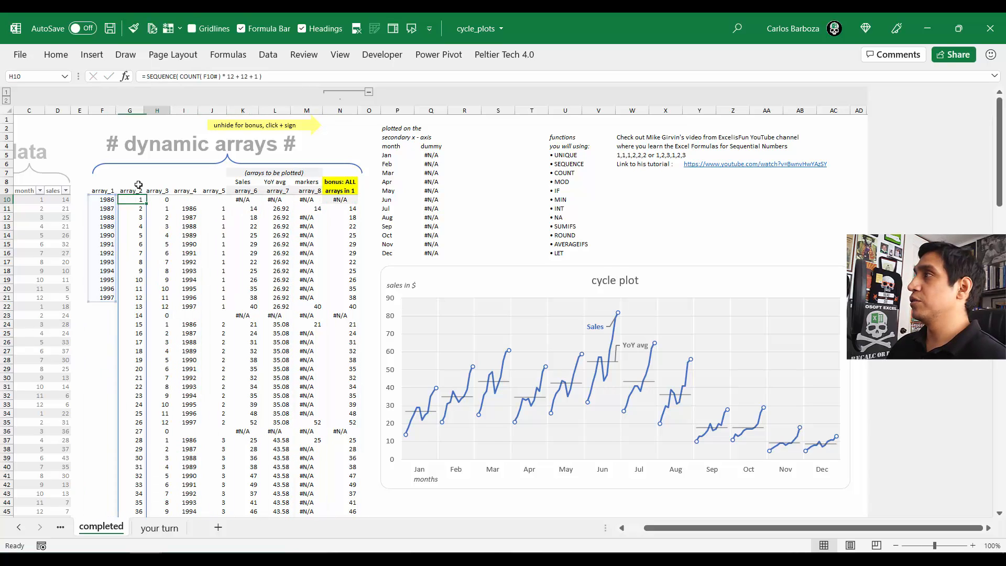
{"action": "key", "text": "Right"}
{"action": "key", "text": "Right"}
{"action": "key", "text": "Right"}
{"action": "key", "text": "Right"}
{"action": "key", "text": "Right"}
{"action": "key", "text": "Right"}
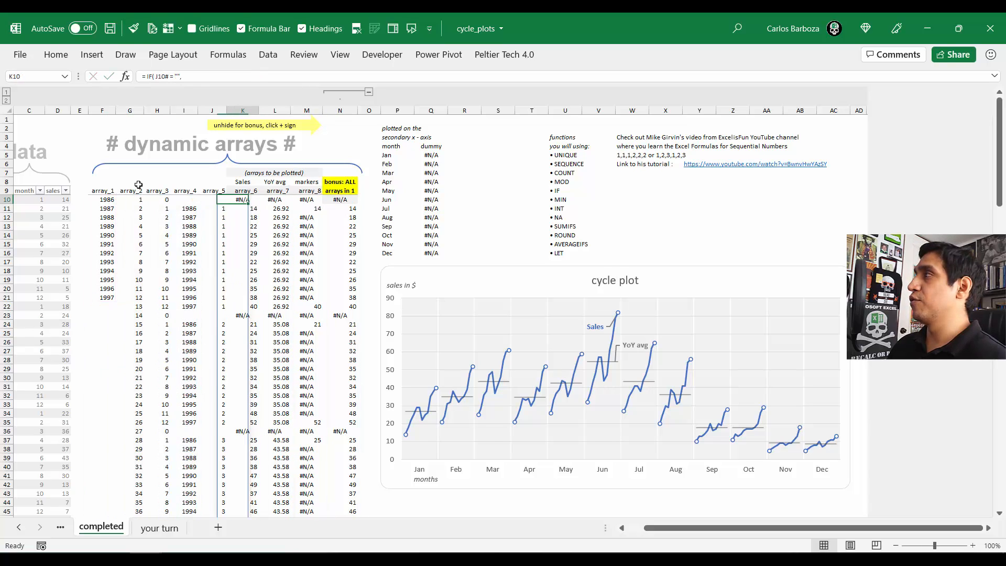
{"action": "key", "text": "F2"}
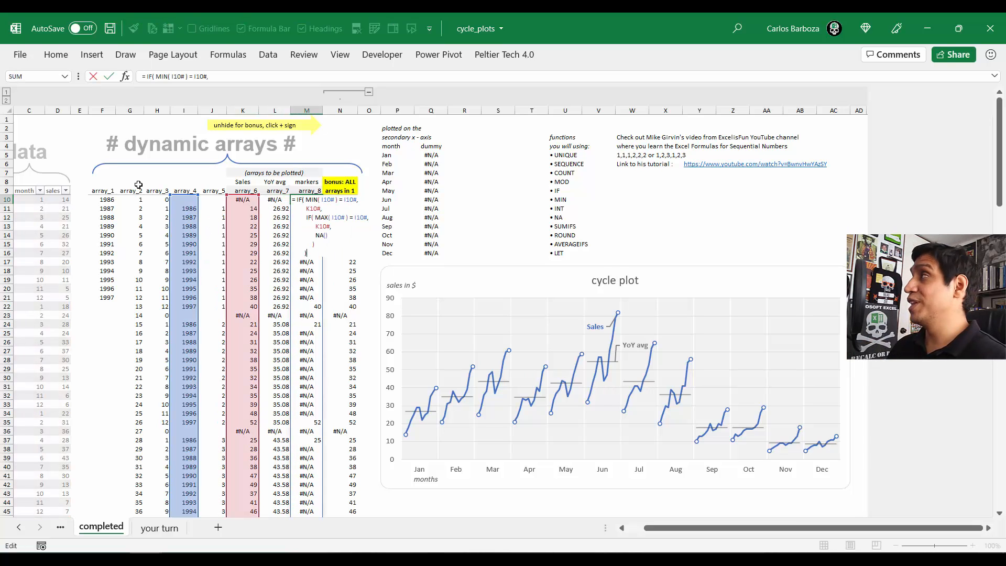
{"action": "key", "text": "Escape"}
Step: View the full all-in-one LET formula in cell N10 of the bonus column
{"action": "key", "text": "Right"}
{"action": "key", "text": "F1"}
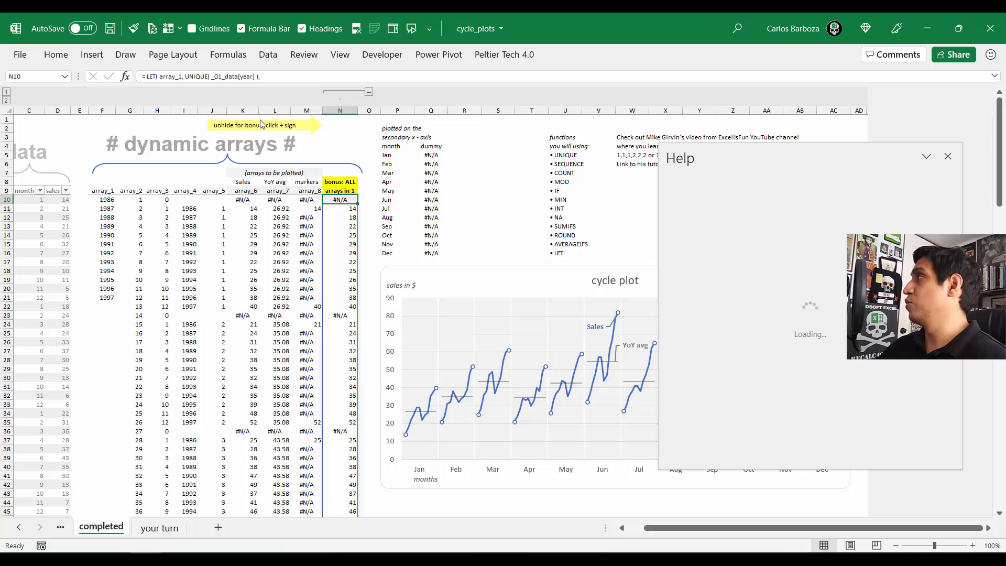
{"action": "left_click", "coordinate": [949, 156]}
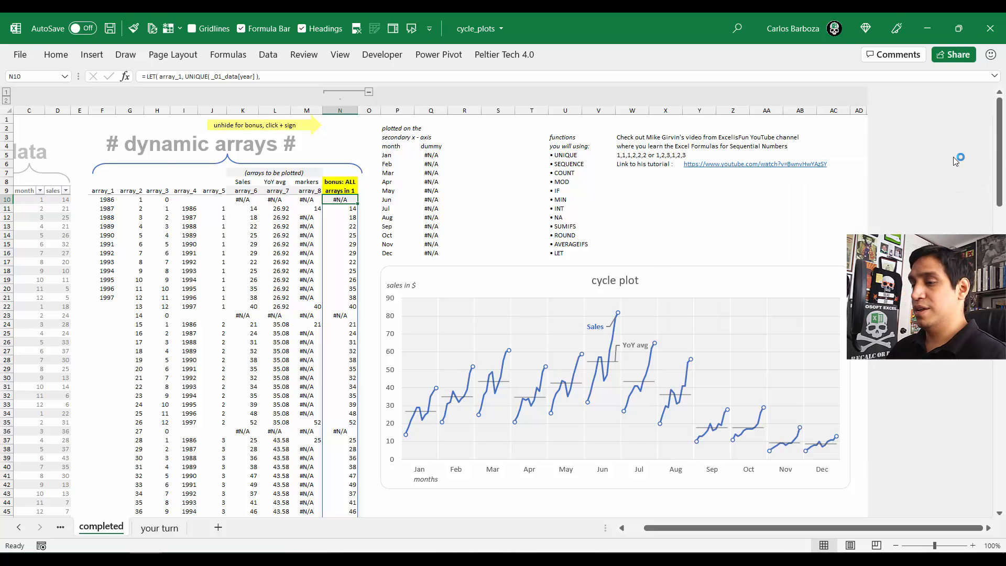
{"action": "key", "text": "F2"}
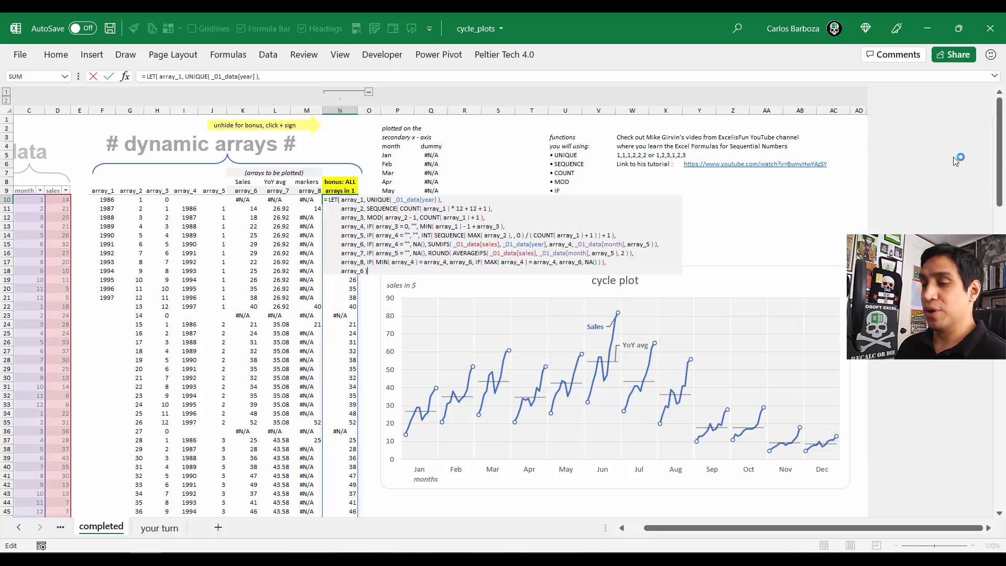
{"action": "key", "text": "Escape"}
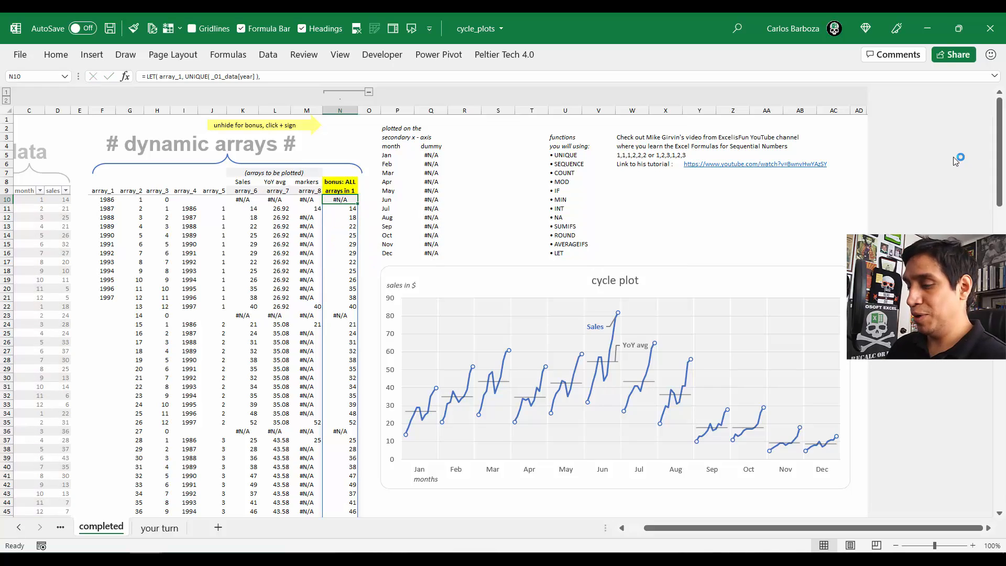
Step: Examine the named arrays and final array_6 argument of the N10 LET formula, and compare its output with the array_6 column
{"action": "scroll", "coordinate": [956, 158], "scroll_direction": "up", "scroll_amount": 1}
{"action": "scroll", "coordinate": [956, 158], "scroll_direction": "up", "scroll_amount": 2}
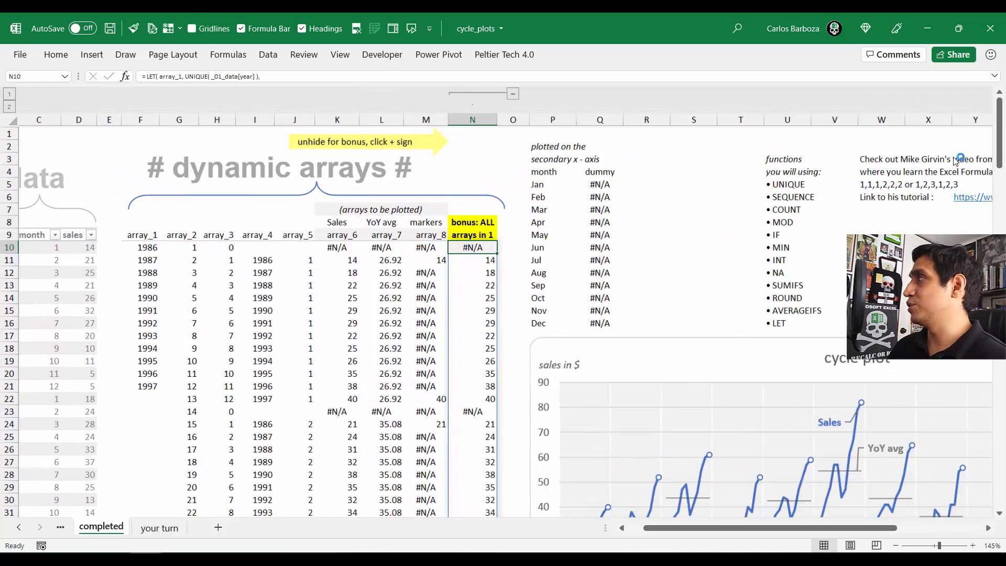
{"action": "key", "text": "Right"}
{"action": "key", "text": "Right"}
{"action": "key", "text": "Right"}
{"action": "key", "text": "Left"}
{"action": "key", "text": "Left"}
{"action": "key", "text": "Left"}
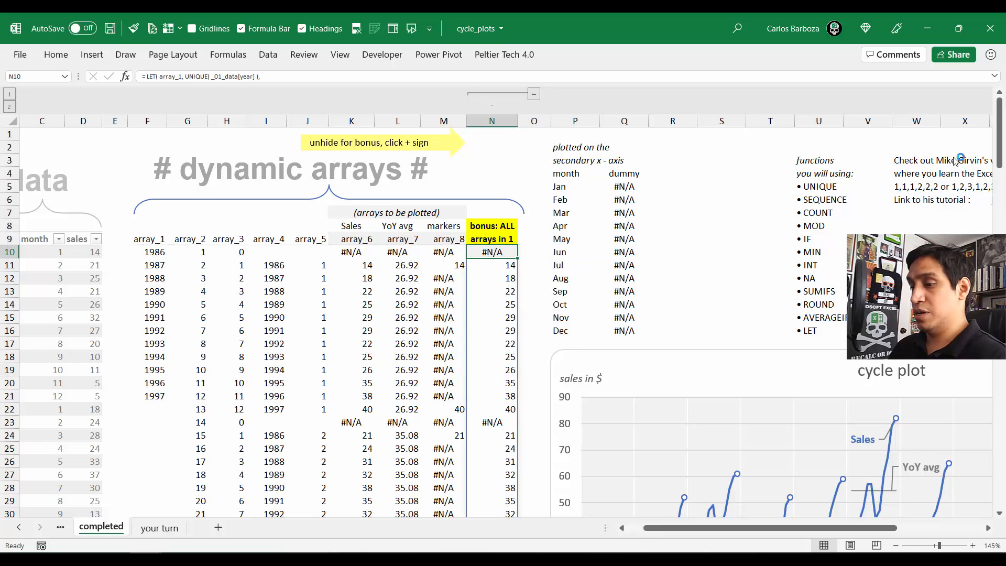
{"action": "key", "text": "F2"}
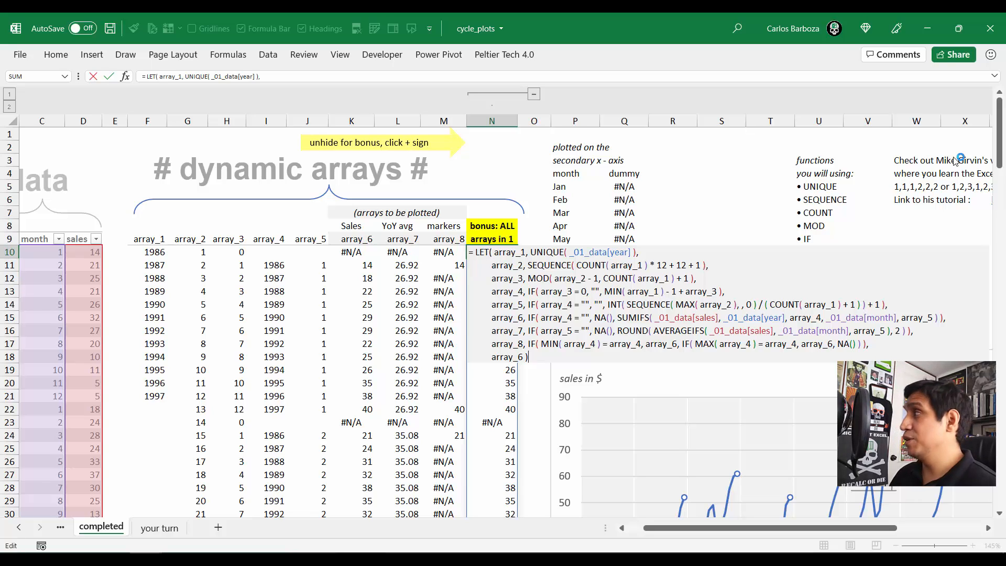
{"action": "key", "text": "Left"}
{"action": "key", "text": "Left"}
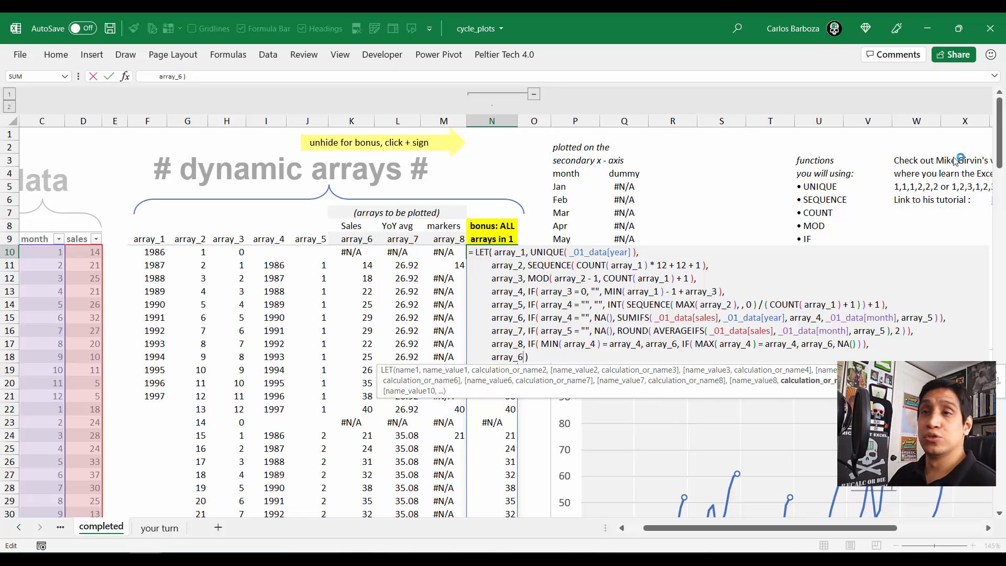
{"action": "key", "text": "Up"}
{"action": "key", "text": "Up"}
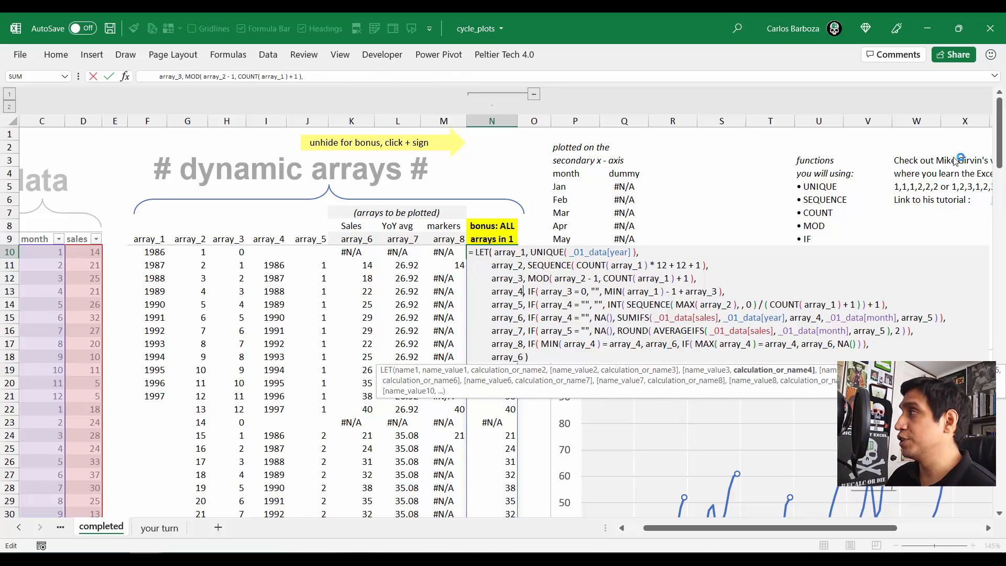
{"action": "key", "text": "Down"}
{"action": "key", "text": "Down"}
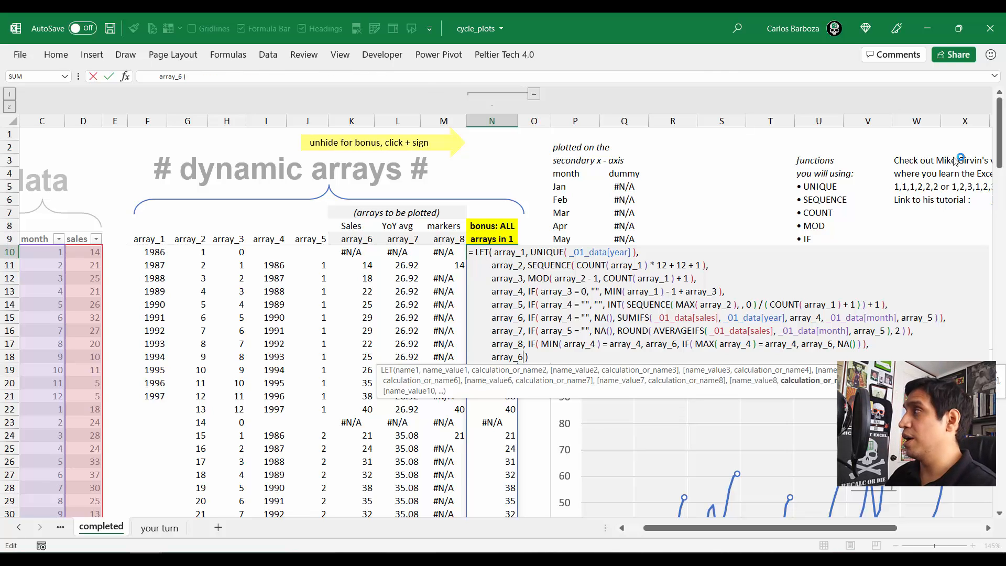
{"action": "key", "text": "Return"}
{"action": "key", "text": "Left"}
{"action": "key", "text": "Left"}
{"action": "key", "text": "Left"}
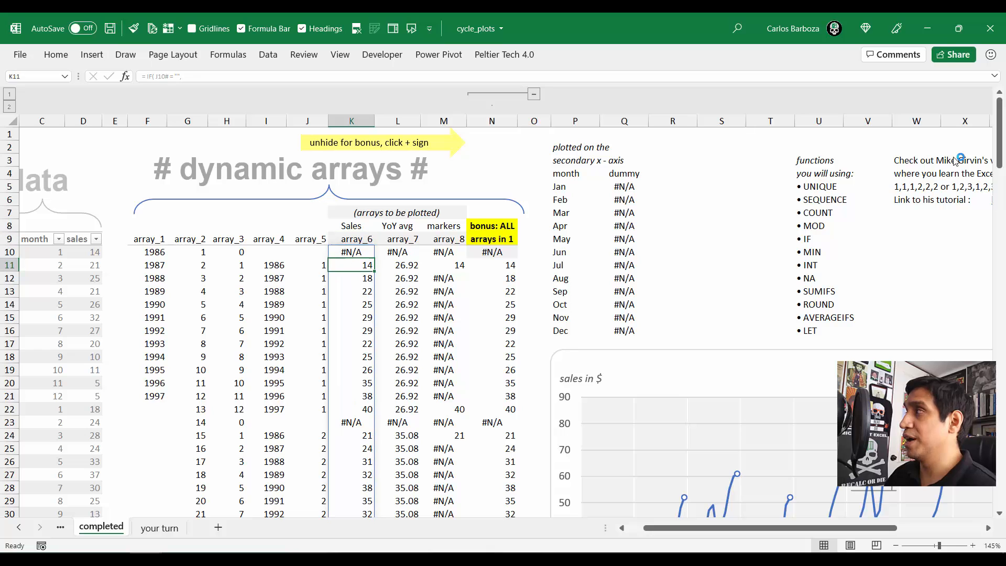
Step: Set the final argument of the N10 LET formula to array_7 and compare the output with the YoY avg column
{"action": "key", "text": "Up"}
{"action": "key", "text": "Right"}
{"action": "key", "text": "Right"}
{"action": "key", "text": "Right"}
{"action": "key", "text": "F2"}
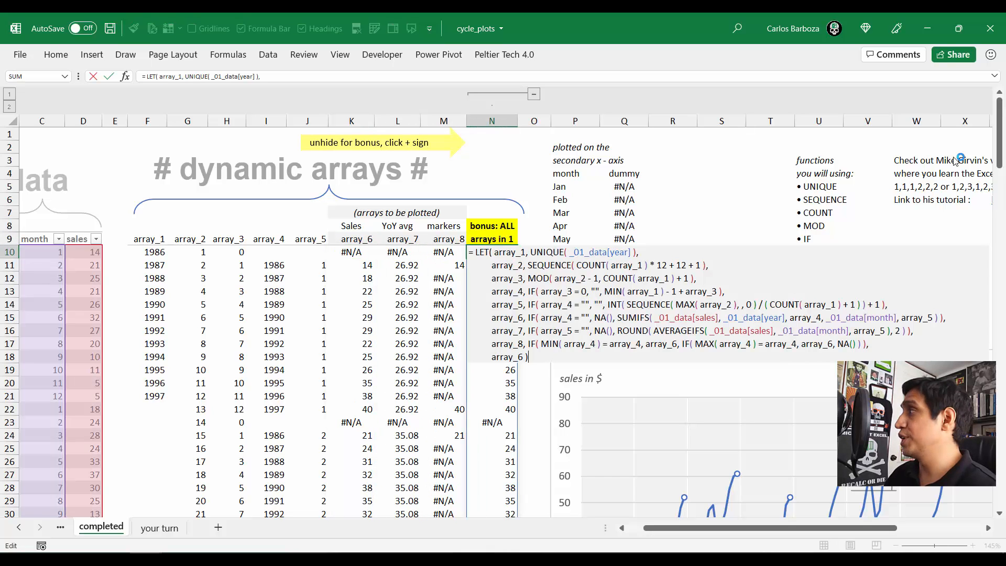
{"action": "key", "text": "Left"}
{"action": "key", "text": "BackSpace"}
{"action": "type", "text": "7"}
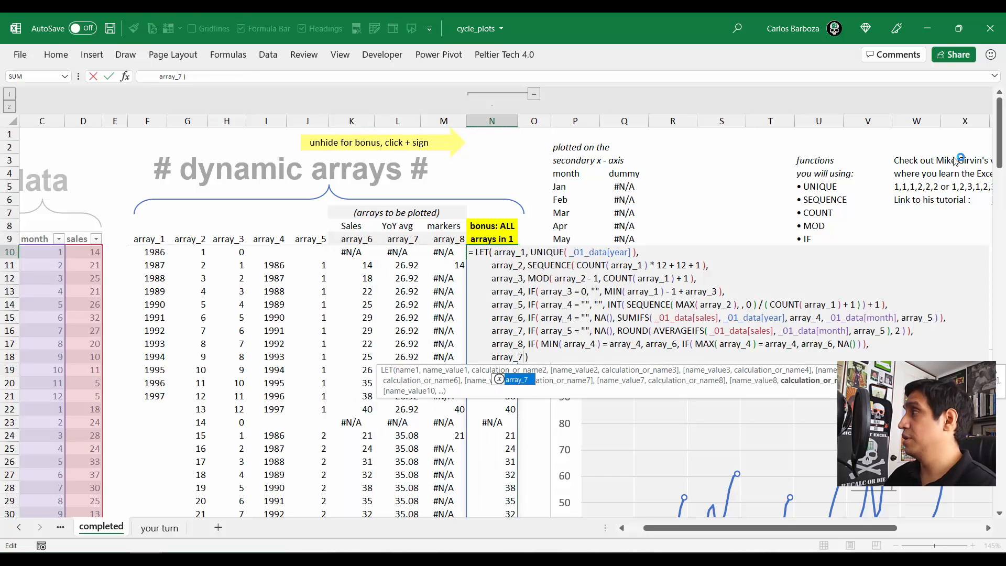
{"action": "key", "text": "Return"}
{"action": "key", "text": "Left"}
{"action": "key", "text": "Left"}
{"action": "key", "text": "Left"}
{"action": "key", "text": "Right"}
{"action": "key", "text": "Right"}
{"action": "key", "text": "Right"}
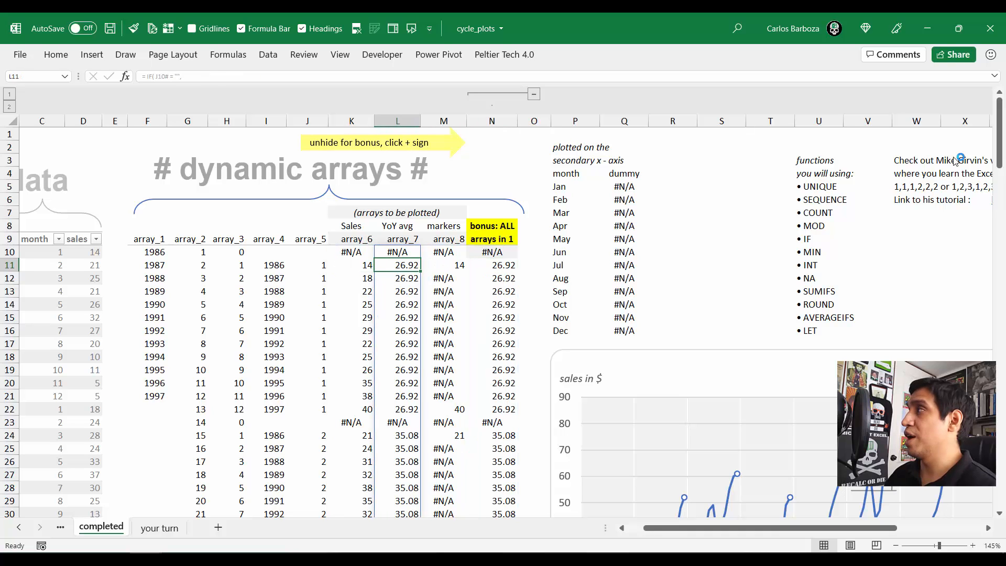
Step: Change the final argument of the N10 LET formula to array_8 so it returns the markers
{"action": "key", "text": "Up"}
{"action": "key", "text": "F2"}
{"action": "key", "text": "Up"}
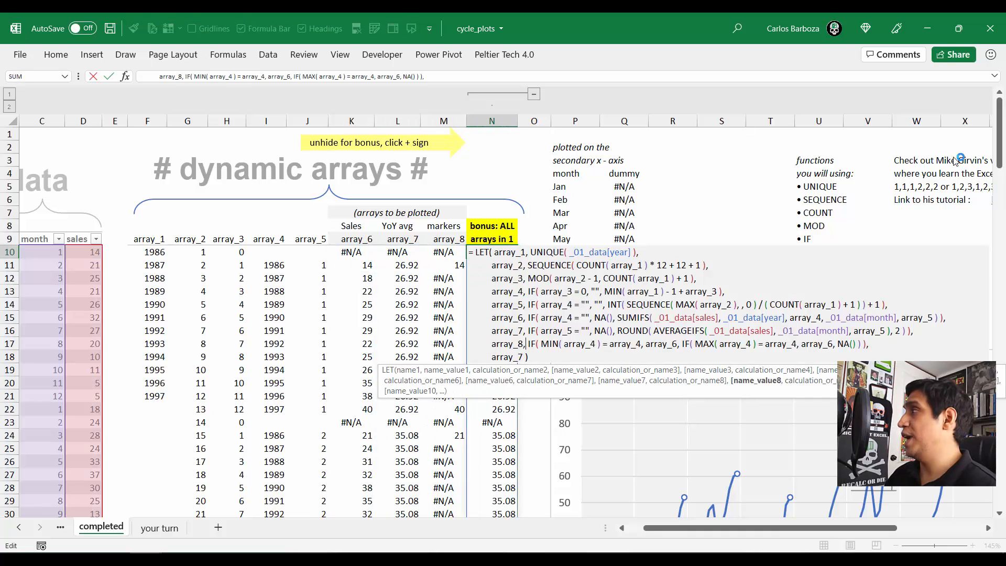
{"action": "key", "text": "Left"}
{"action": "key", "text": "Left"}
{"action": "key", "text": "Down"}
{"action": "key", "text": "BackSpace"}
{"action": "type", "text": "8"}
{"action": "key", "text": "Return"}
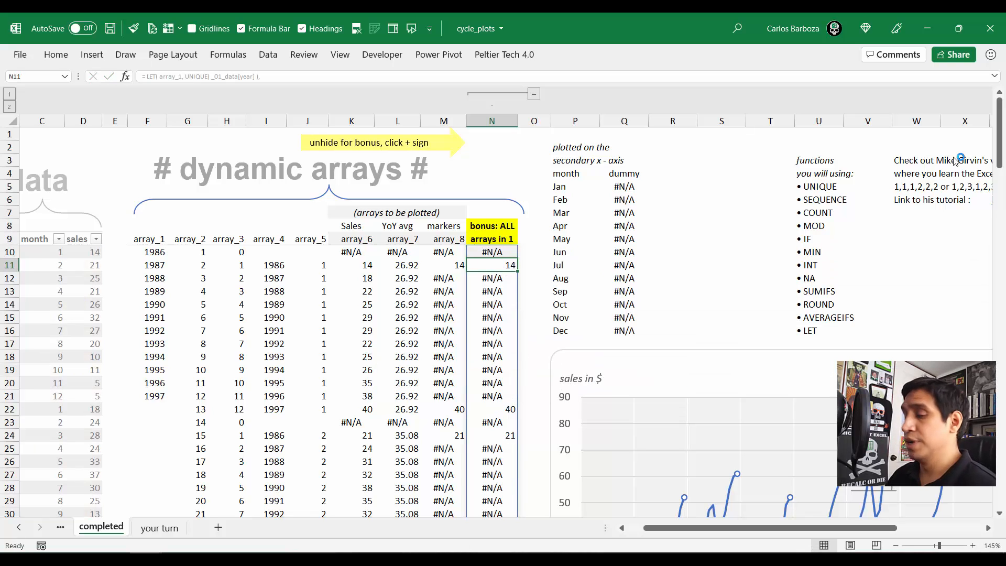
Step: Restore array_6 as the final argument of the N10 LET formula
{"action": "key", "text": "Up"}
{"action": "key", "text": "F2"}
{"action": "key", "text": "Up"}
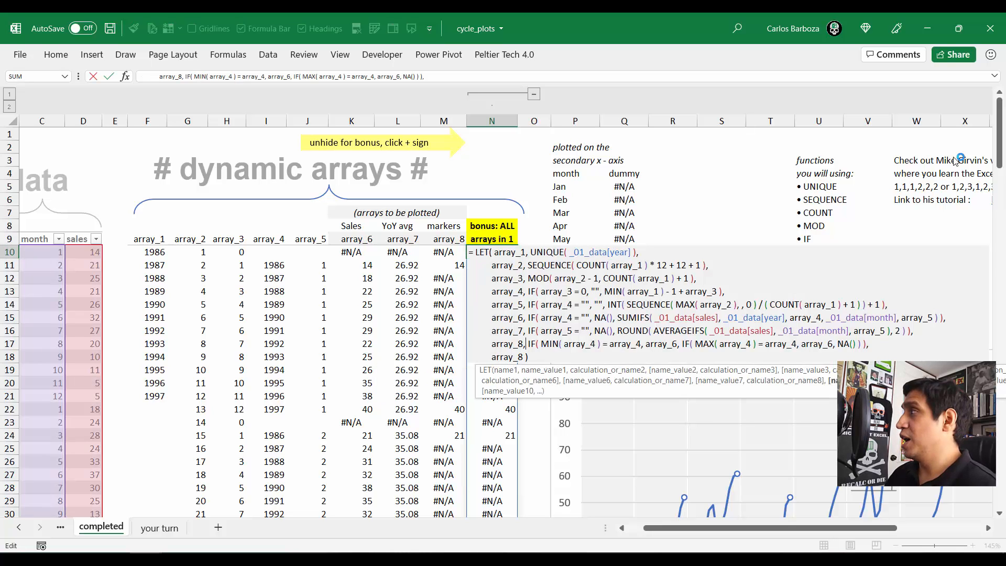
{"action": "key", "text": "Down"}
{"action": "key", "text": "BackSpace"}
{"action": "type", "text": "6"}
{"action": "key", "text": "Return"}
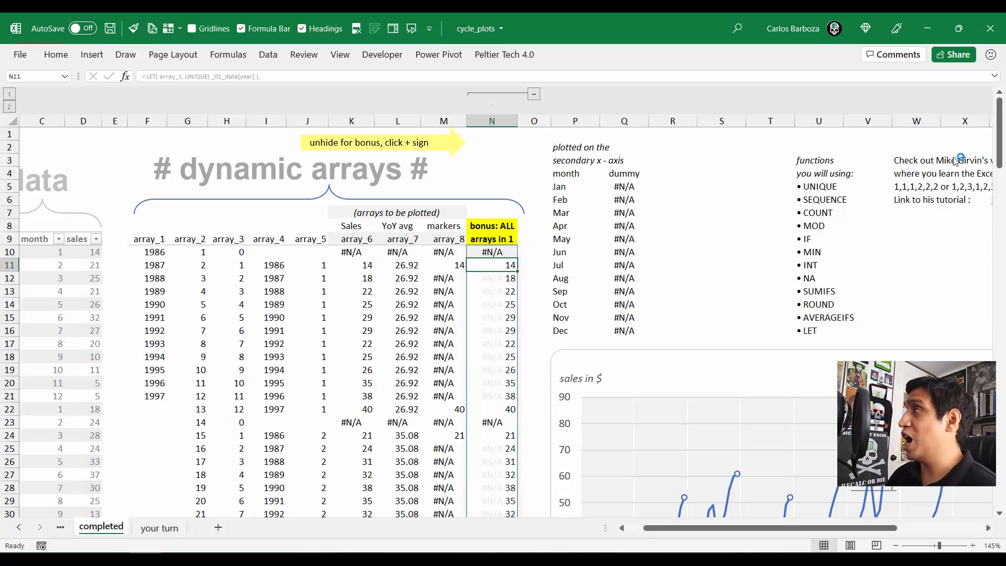
{"action": "key", "text": "Up"}
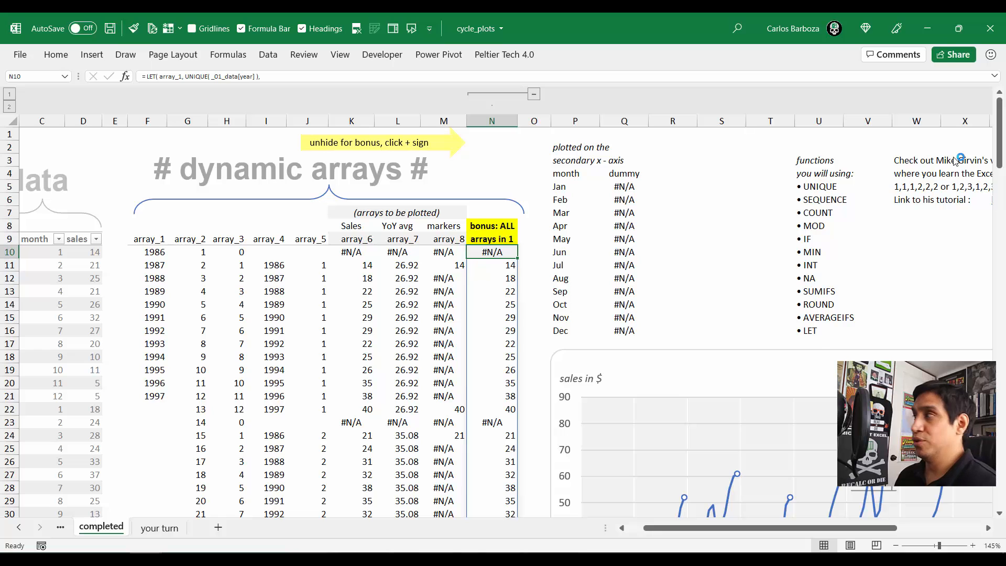
Step: Check the N10 LET formula once more and compare it with the separate row 10 arrays back to array_5
{"action": "key", "text": "F2"}
{"action": "key", "text": "Escape"}
{"action": "key", "text": "Left"}
{"action": "key", "text": "Left"}
{"action": "key", "text": "Left"}
{"action": "key", "text": "Left"}
{"action": "key", "text": "Left"}
{"action": "key", "text": "Left"}
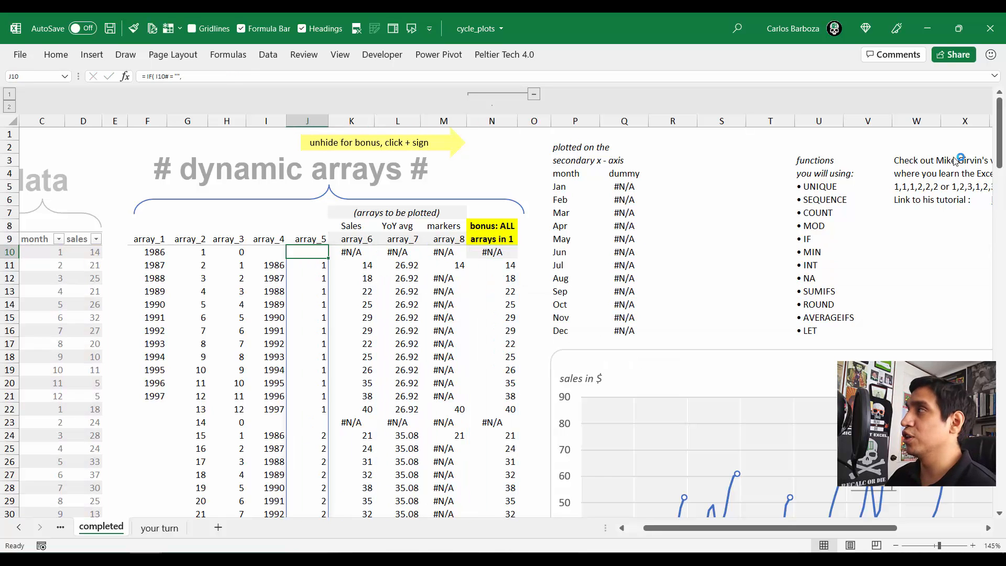
{"action": "key", "text": "Right"}
{"action": "key", "text": "Right"}
{"action": "key", "text": "Right"}
{"action": "key", "text": "Right"}
{"action": "key", "text": "Right"}
{"action": "key", "text": "Right"}
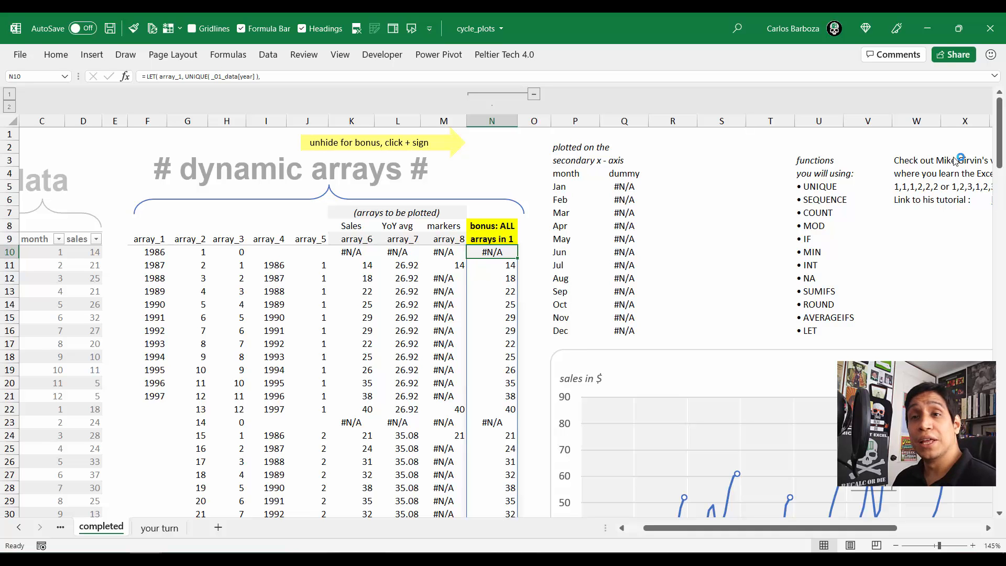
Step: Review the completed sheet along row 10 from the source data table across to the functions list and tutorial note
{"action": "key", "text": "Left"}
{"action": "key", "text": "Left"}
{"action": "key", "text": "Left"}
{"action": "key", "text": "Left"}
{"action": "key", "text": "Left"}
{"action": "key", "text": "Left"}
{"action": "key", "text": "Left"}
{"action": "key", "text": "Left"}
{"action": "key", "text": "Left"}
{"action": "key", "text": "Left"}
{"action": "key", "text": "Left"}
{"action": "key", "text": "Left"}
{"action": "key", "text": "Left"}
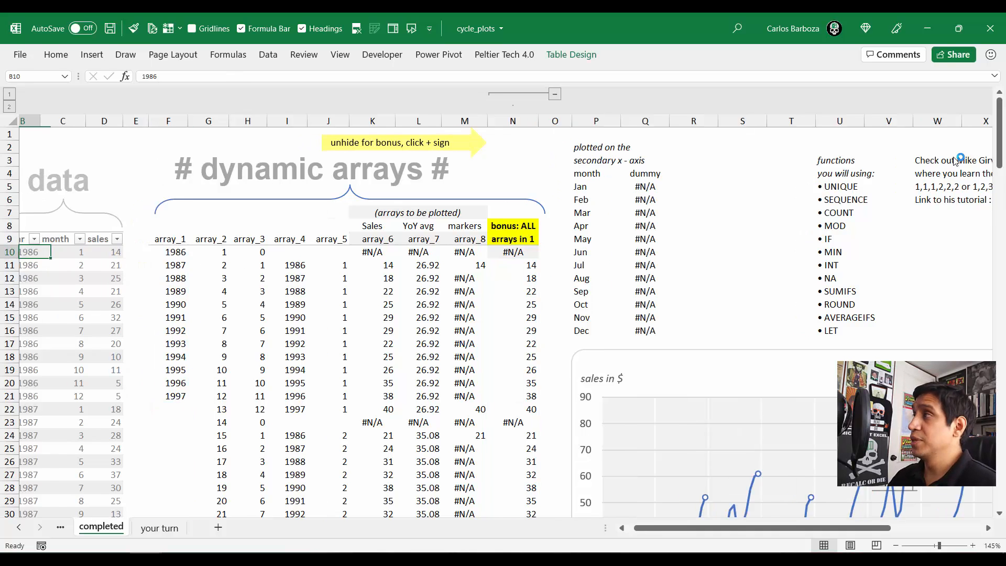
{"action": "key", "text": "Right"}
{"action": "key", "text": "Right"}
{"action": "key", "text": "Right"}
{"action": "key", "text": "Right"}
{"action": "key", "text": "Right"}
{"action": "key", "text": "Right"}
{"action": "key", "text": "Right"}
{"action": "key", "text": "Right"}
{"action": "key", "text": "Right"}
{"action": "key", "text": "Right"}
{"action": "key", "text": "Right"}
{"action": "key", "text": "Right"}
{"action": "key", "text": "Right"}
{"action": "key", "text": "Right"}
{"action": "key", "text": "Right"}
{"action": "key", "text": "Right"}
{"action": "key", "text": "Right"}
{"action": "key", "text": "Right"}
{"action": "key", "text": "Right"}
{"action": "key", "text": "Right"}
{"action": "key", "text": "Right"}
{"action": "key", "text": "Right"}
{"action": "key", "text": "Right"}
{"action": "key", "text": "Right"}
{"action": "key", "text": "Right"}
{"action": "key", "text": "Right"}
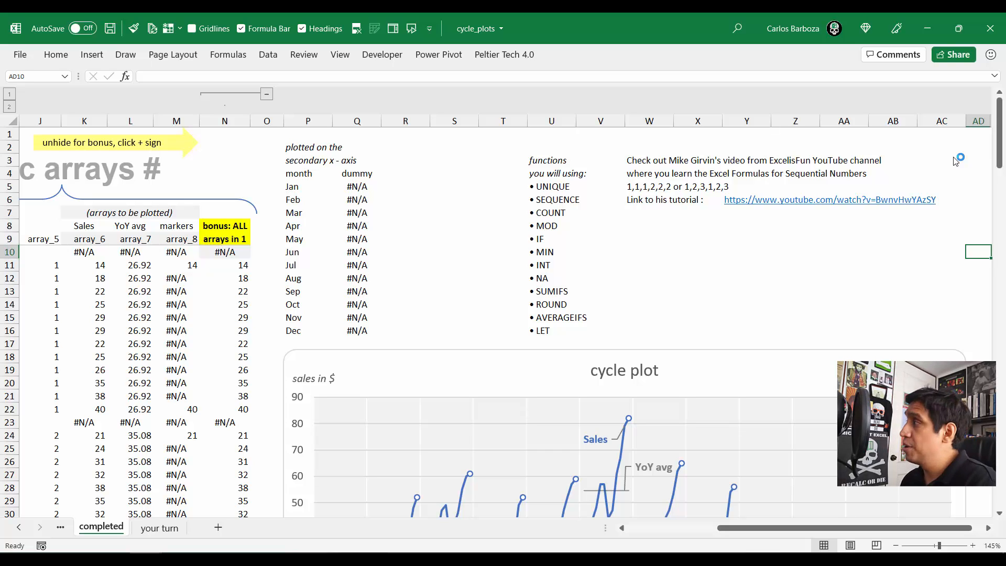
Step: Go back along row 10 to the source data and review the arrays up to the bonus LET formula
{"action": "key", "text": "Left"}
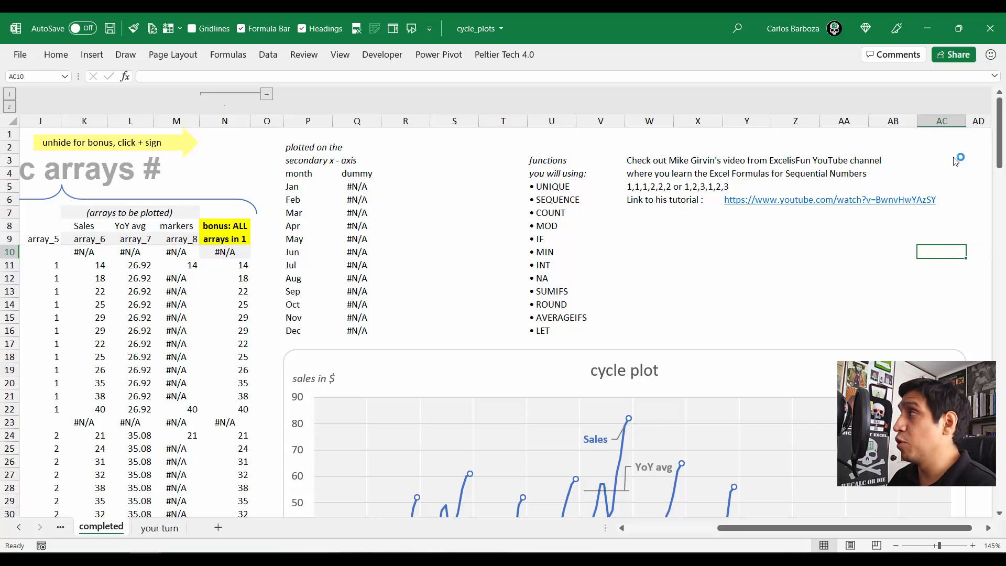
{"action": "key", "text": "Left"}
{"action": "key", "text": "Left"}
{"action": "key", "text": "Left"}
{"action": "key", "text": "Left"}
{"action": "key", "text": "Left"}
{"action": "key", "text": "Left"}
{"action": "key", "text": "Left"}
{"action": "key", "text": "Left"}
{"action": "key", "text": "Left"}
{"action": "key", "text": "Left"}
{"action": "key", "text": "Left"}
{"action": "key", "text": "Left"}
{"action": "key", "text": "Left"}
{"action": "key", "text": "Left"}
{"action": "key", "text": "Left"}
{"action": "key", "text": "Left"}
{"action": "key", "text": "Left"}
{"action": "key", "text": "Left"}
{"action": "key", "text": "Left"}
{"action": "key", "text": "Left"}
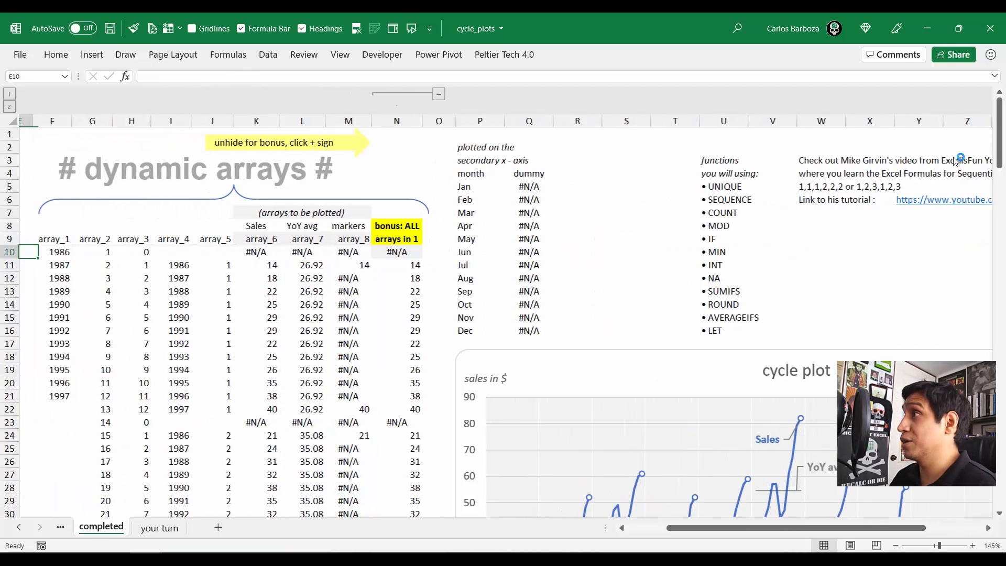
{"action": "key", "text": "Left"}
{"action": "key", "text": "Left"}
{"action": "key", "text": "Left"}
{"action": "key", "text": "Left"}
{"action": "key", "text": "Right"}
{"action": "key", "text": "Right"}
{"action": "key", "text": "Right"}
{"action": "key", "text": "Right"}
{"action": "key", "text": "Right"}
{"action": "key", "text": "Right"}
{"action": "key", "text": "Right"}
{"action": "key", "text": "Right"}
{"action": "key", "text": "Right"}
{"action": "key", "text": "Right"}
{"action": "key", "text": "Right"}
{"action": "key", "text": "Right"}
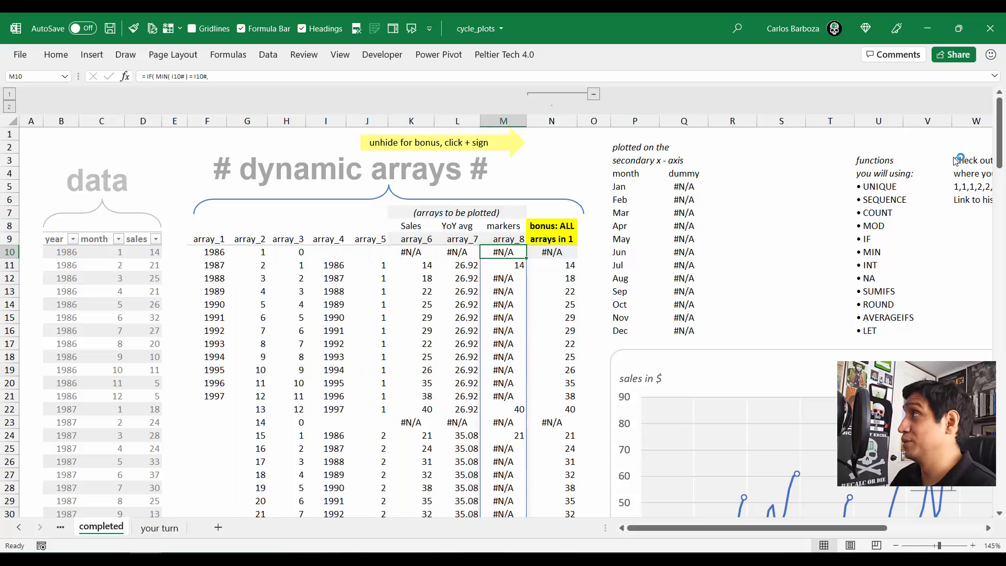
{"action": "key", "text": "Right"}
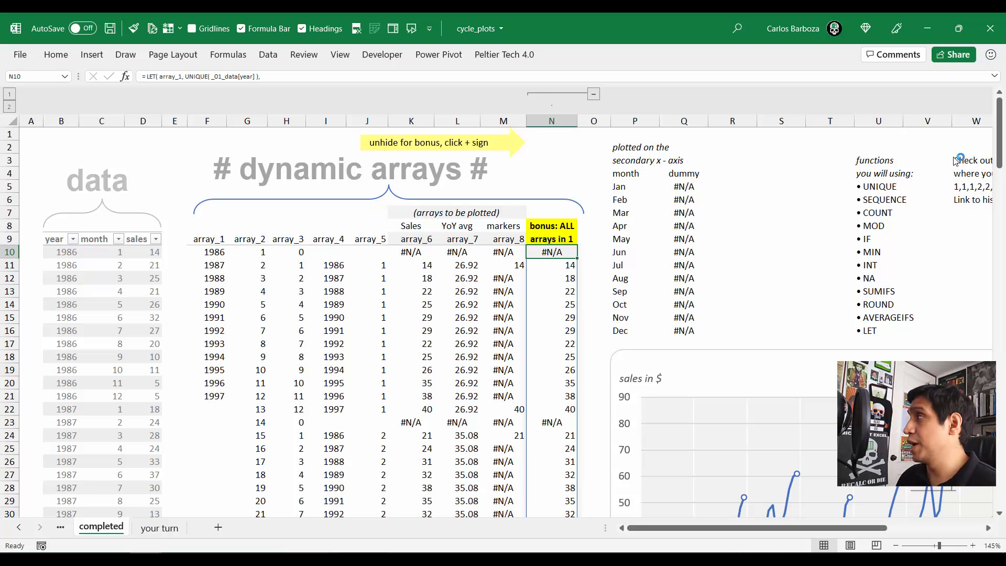
Step: Examine the completed sheet along row 10 from the bonus LET column past the month labels and functions list
{"action": "key", "text": "Right"}
{"action": "key", "text": "Right"}
{"action": "key", "text": "Right"}
{"action": "key", "text": "Right"}
{"action": "key", "text": "Right"}
{"action": "key", "text": "Right"}
{"action": "key", "text": "Right"}
{"action": "key", "text": "Right"}
{"action": "key", "text": "Right"}
{"action": "key", "text": "Right"}
{"action": "key", "text": "Right"}
{"action": "key", "text": "Right"}
{"action": "key", "text": "Right"}
{"action": "key", "text": "Right"}
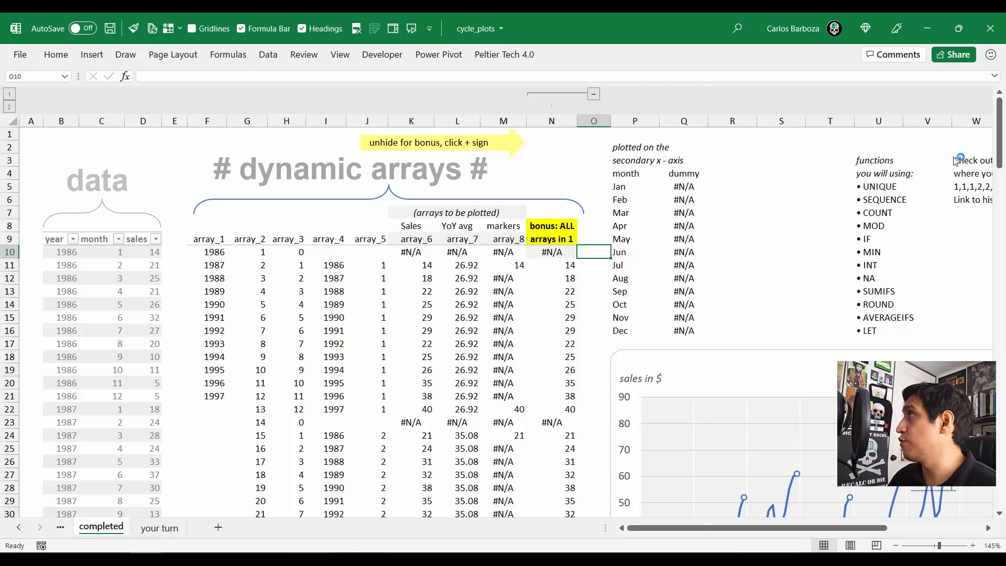